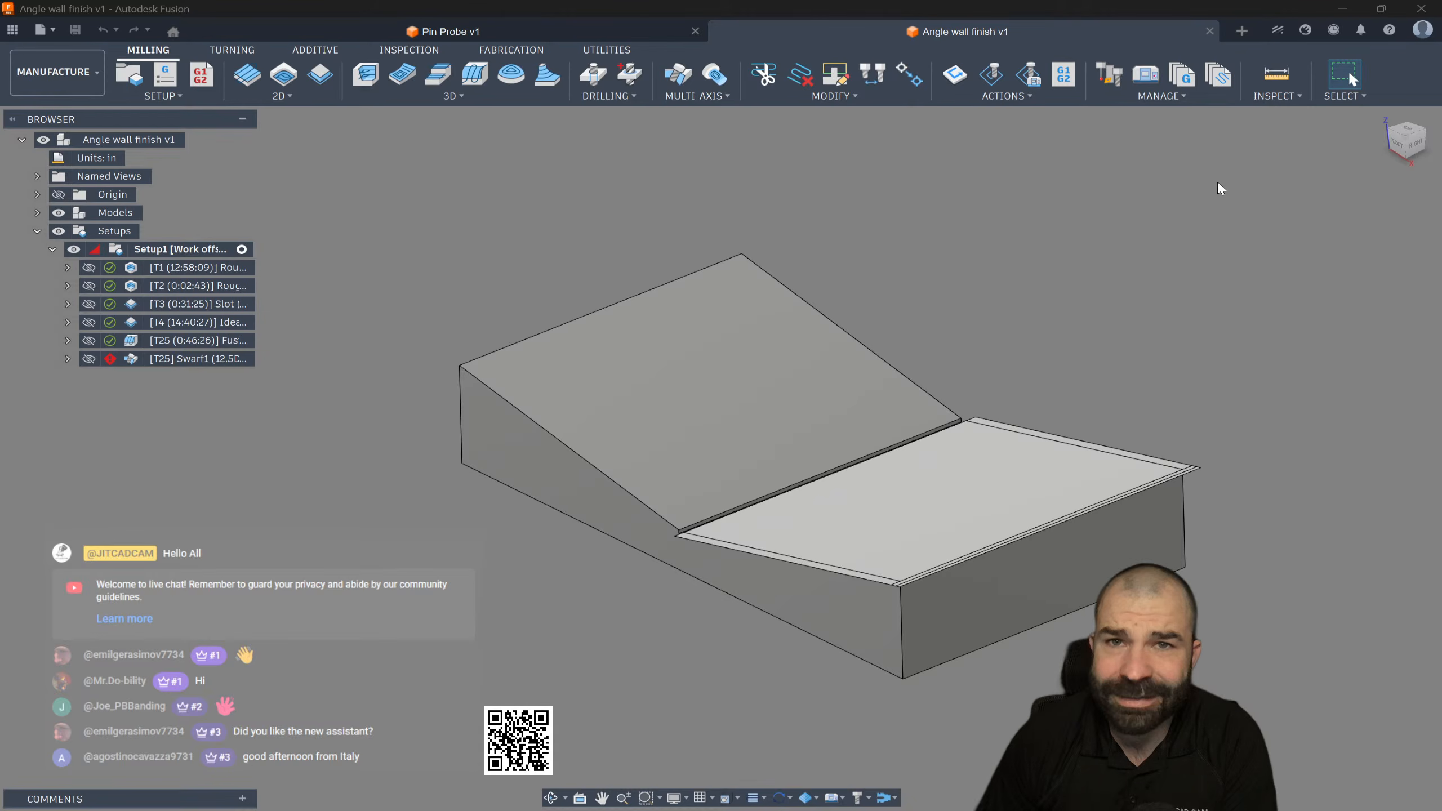
Step: Ask the Autodesk Assistant "Can you give me more info on 2d Face toolpath"
{"action": "left_click", "coordinate": [1279, 35]}
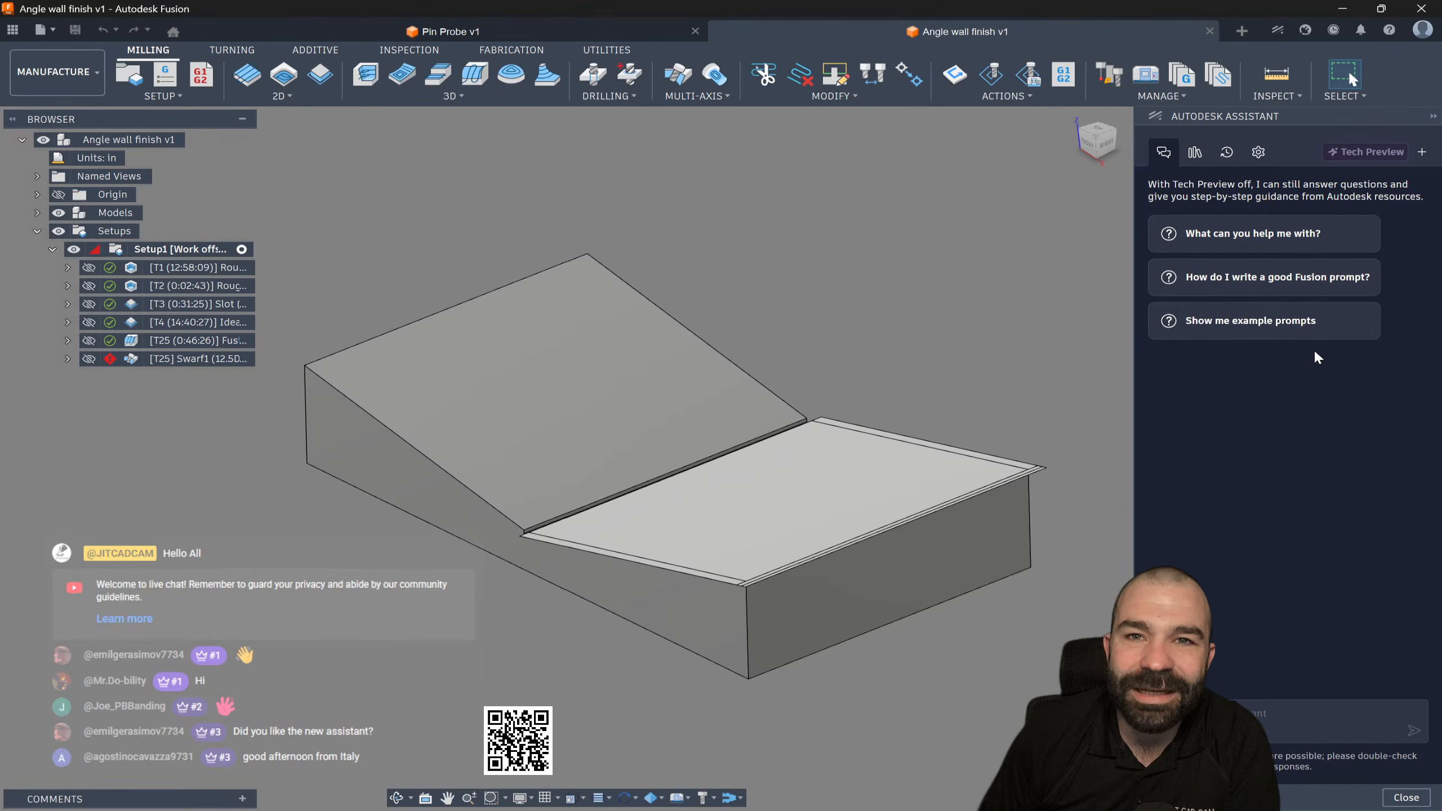
{"action": "left_click", "coordinate": [1285, 716]}
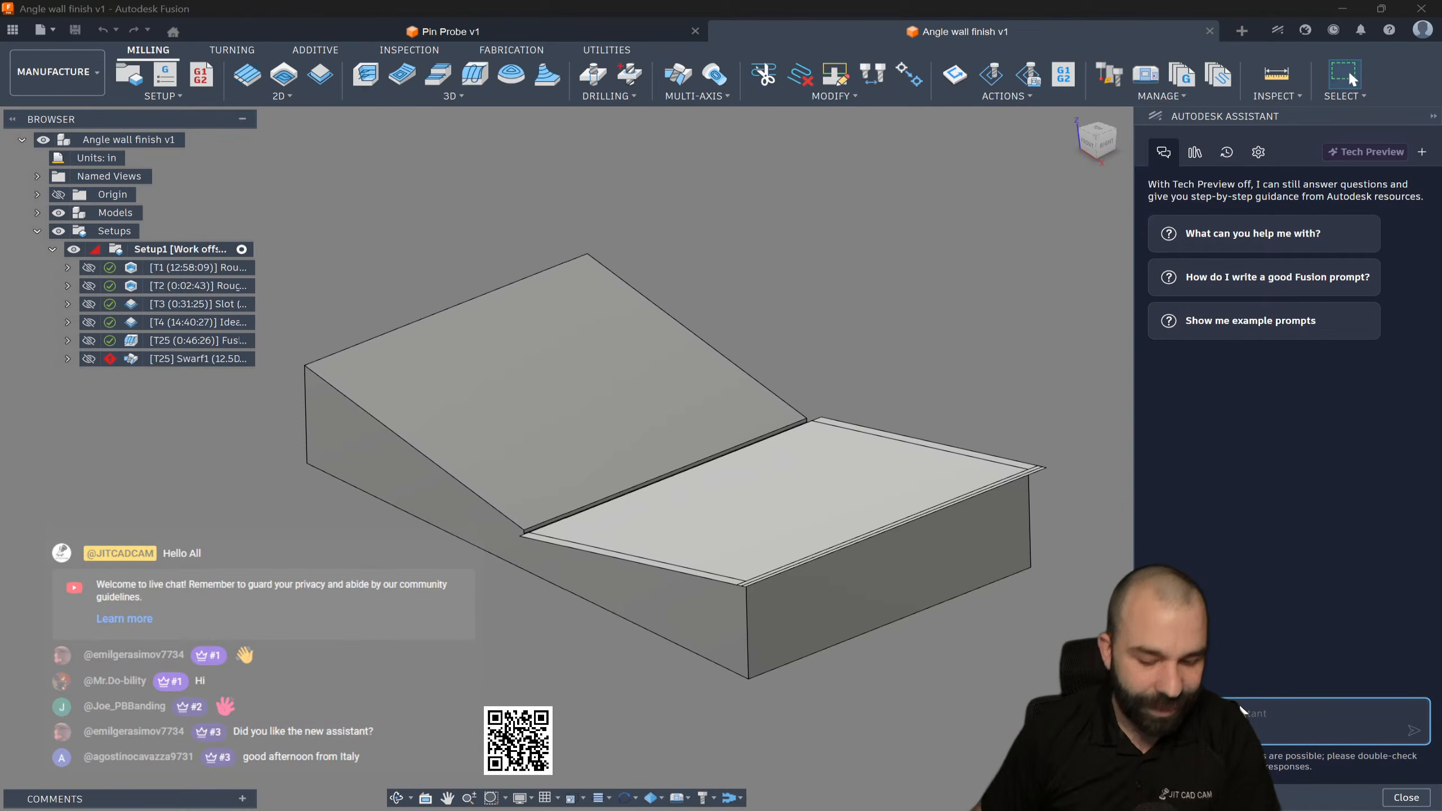
{"action": "type", "text": "how"}
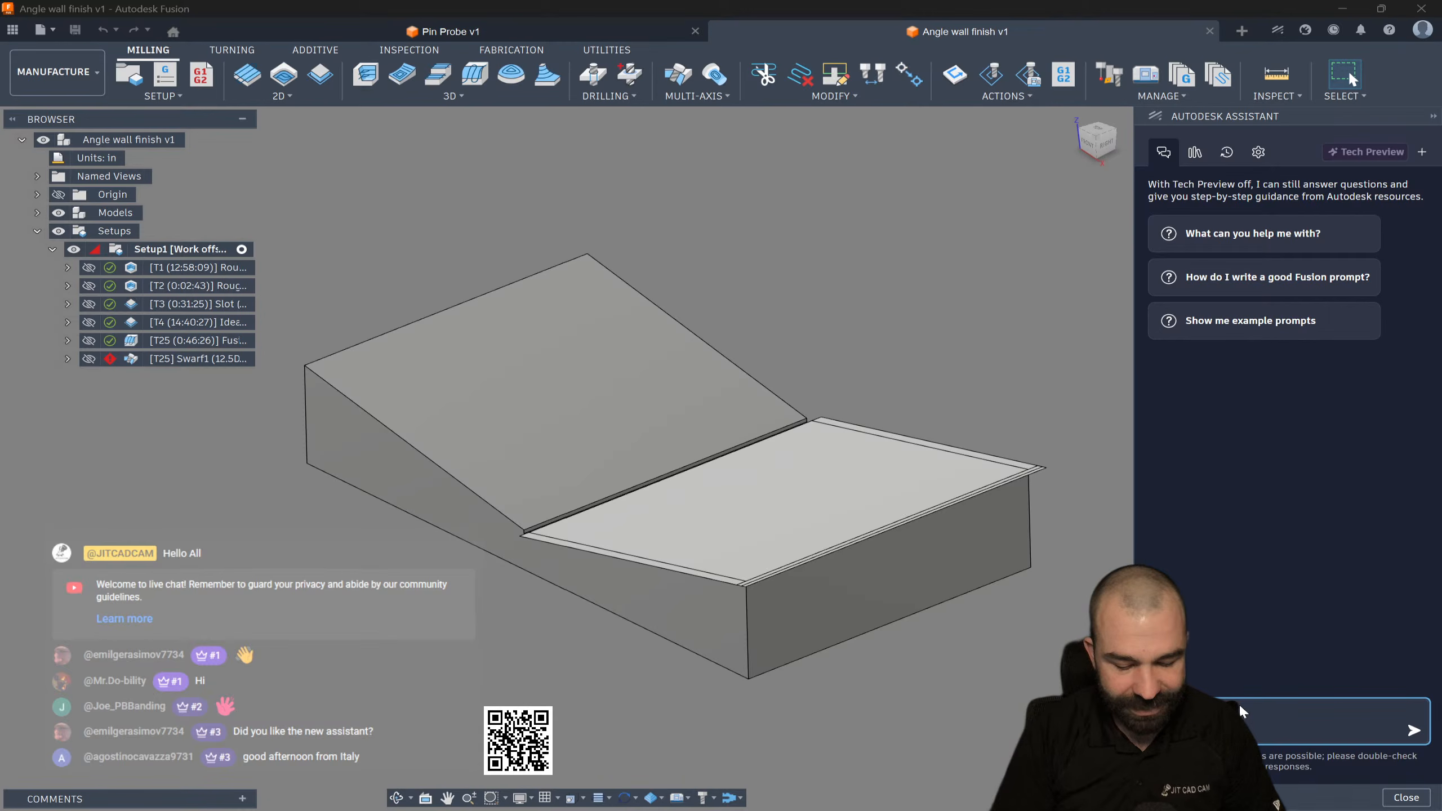
{"action": "type", "text": "ore info on"}
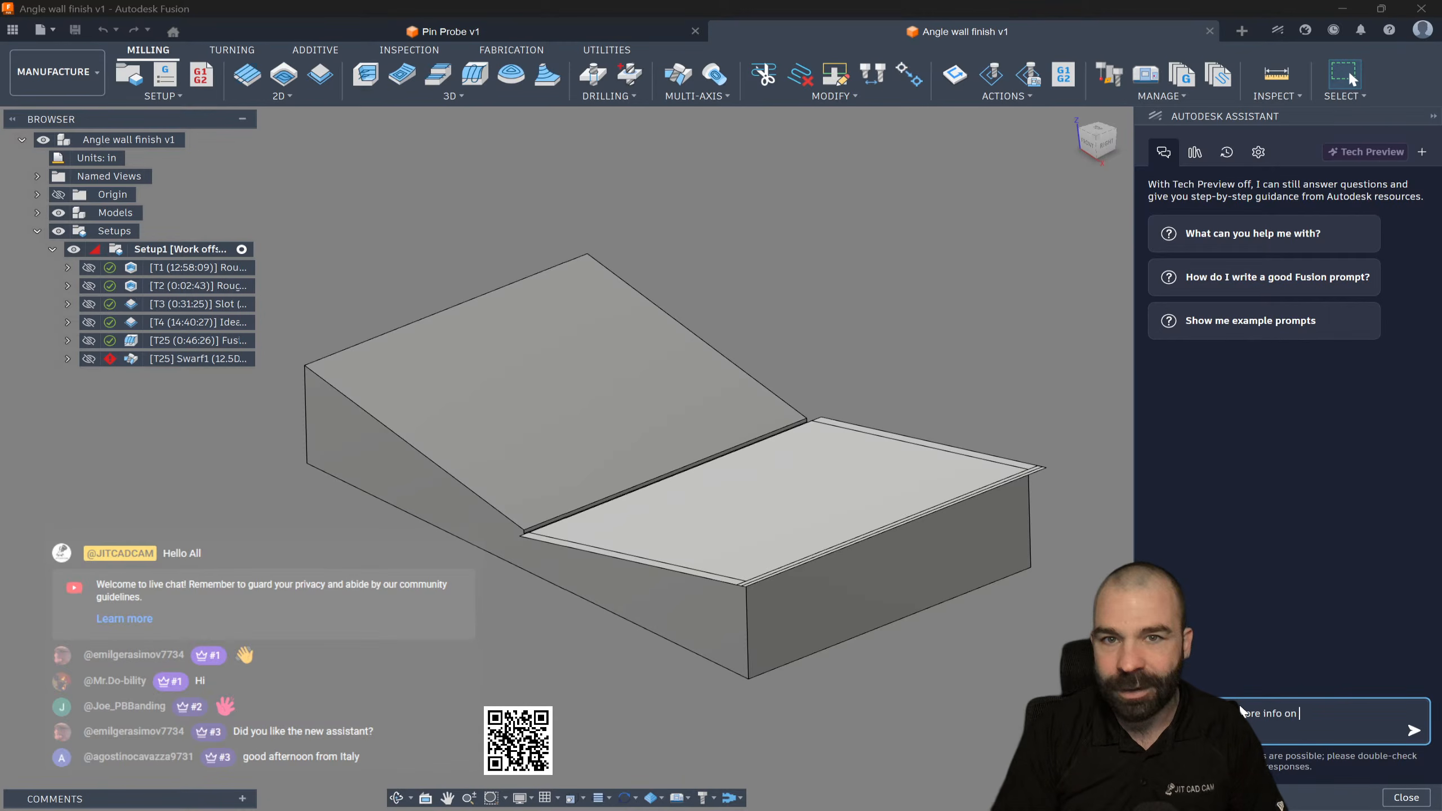
{"action": "type", "text": " 2d "}
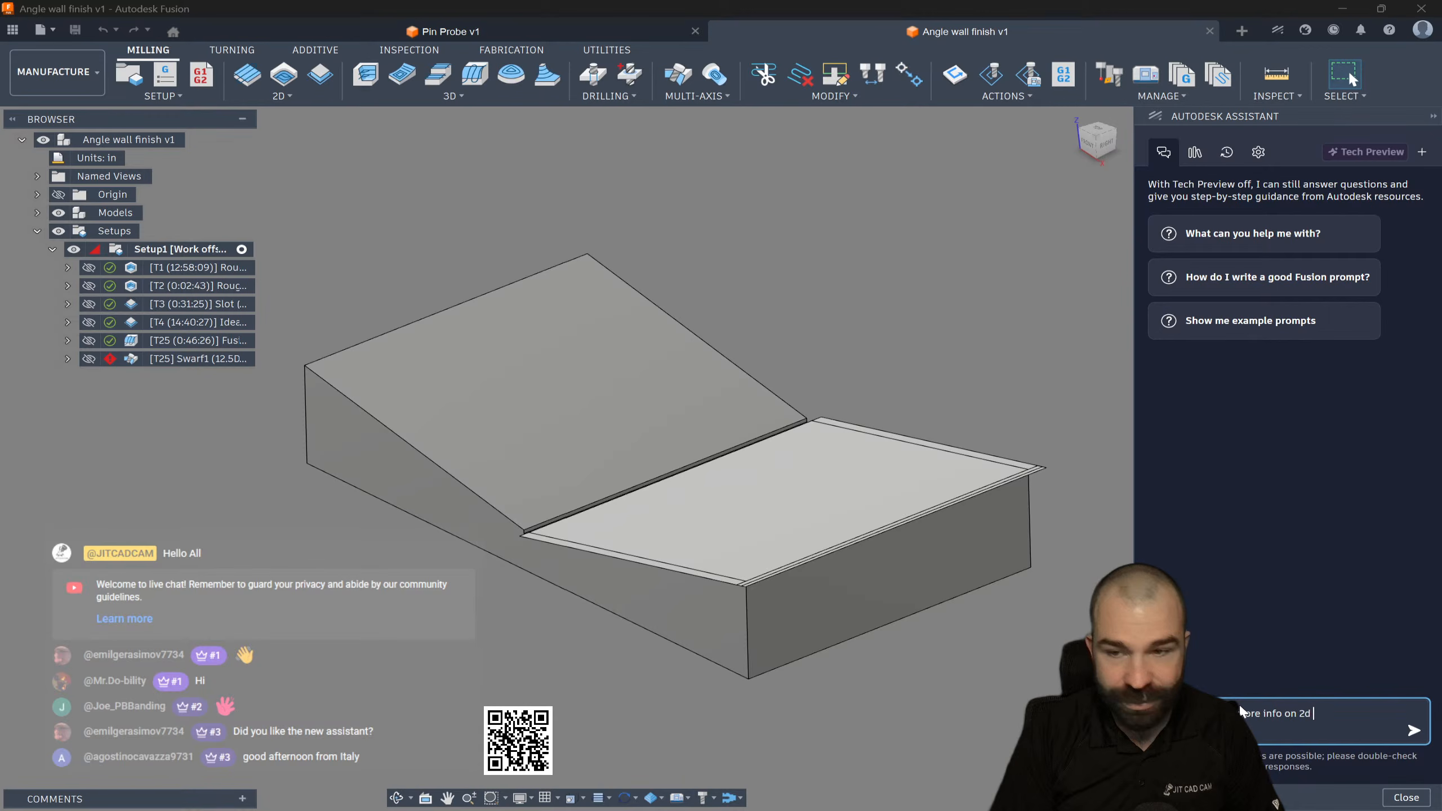
{"action": "type", "text": "Face toolpath"}
{"action": "key", "text": "Return"}
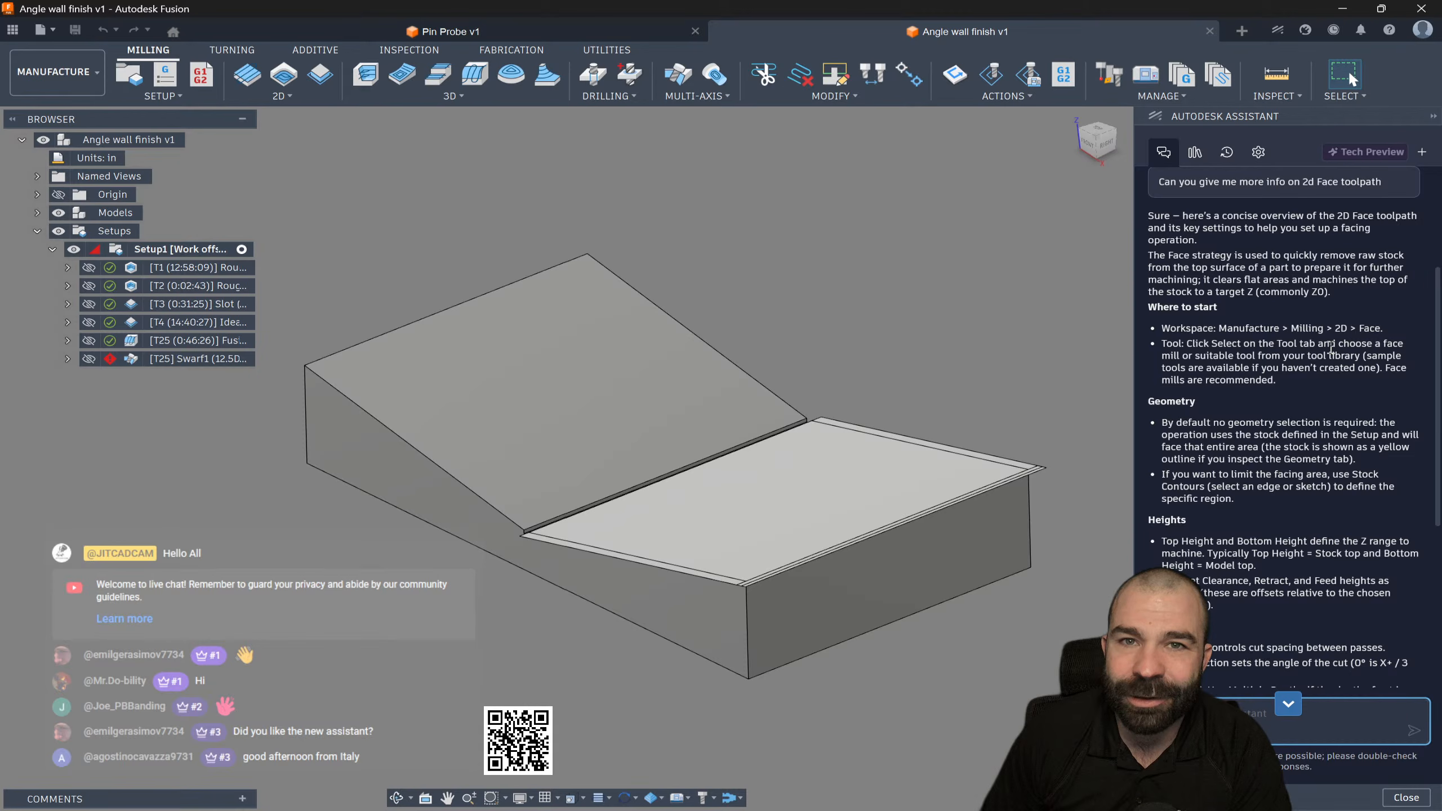
Step: Read through the assistant's answer on the 2D Face toolpath, including its settings and linked sources, and close the assistant
{"action": "scroll", "coordinate": [1220, 375], "scroll_direction": "down", "scroll_amount": 4}
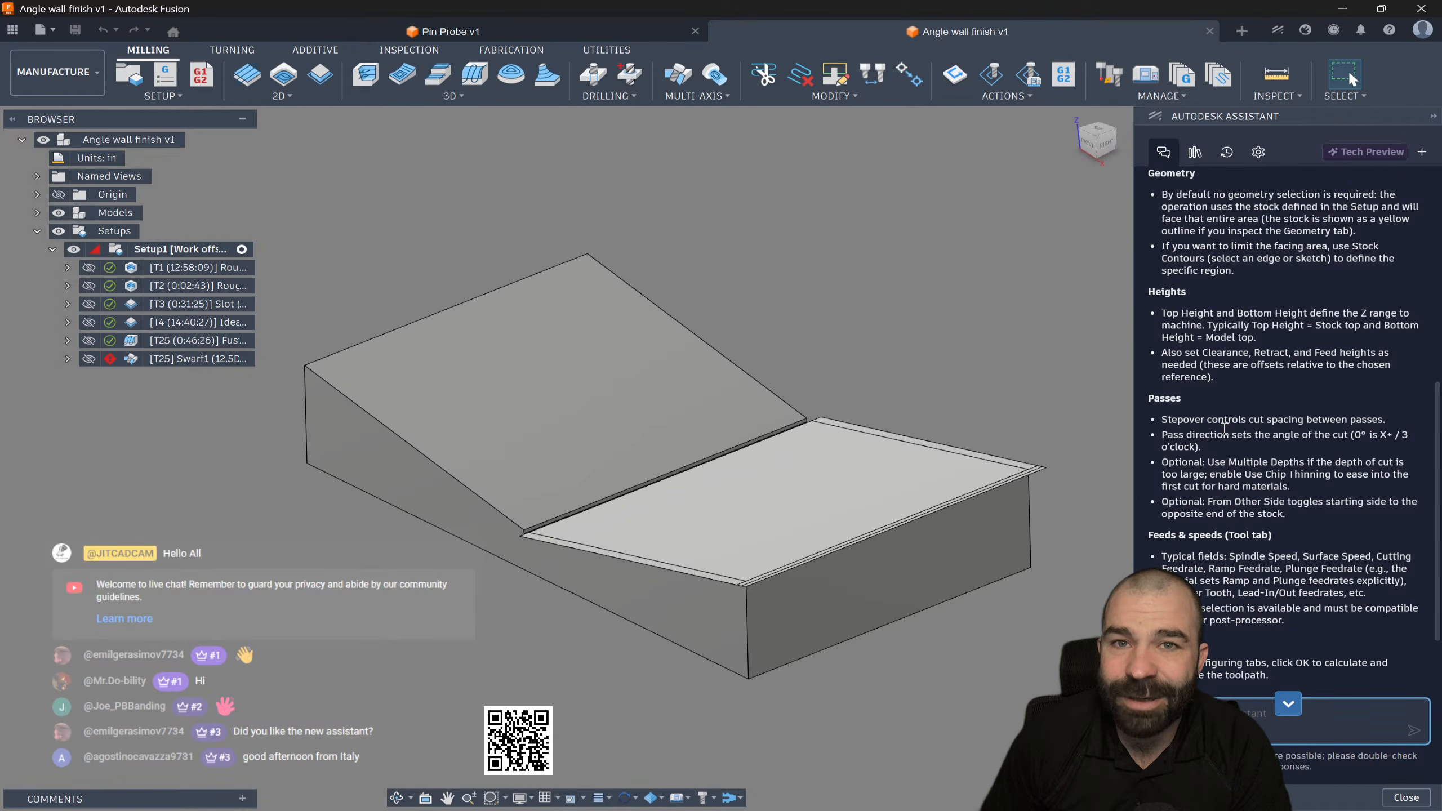
{"action": "scroll", "coordinate": [1223, 427], "scroll_direction": "down", "scroll_amount": 2}
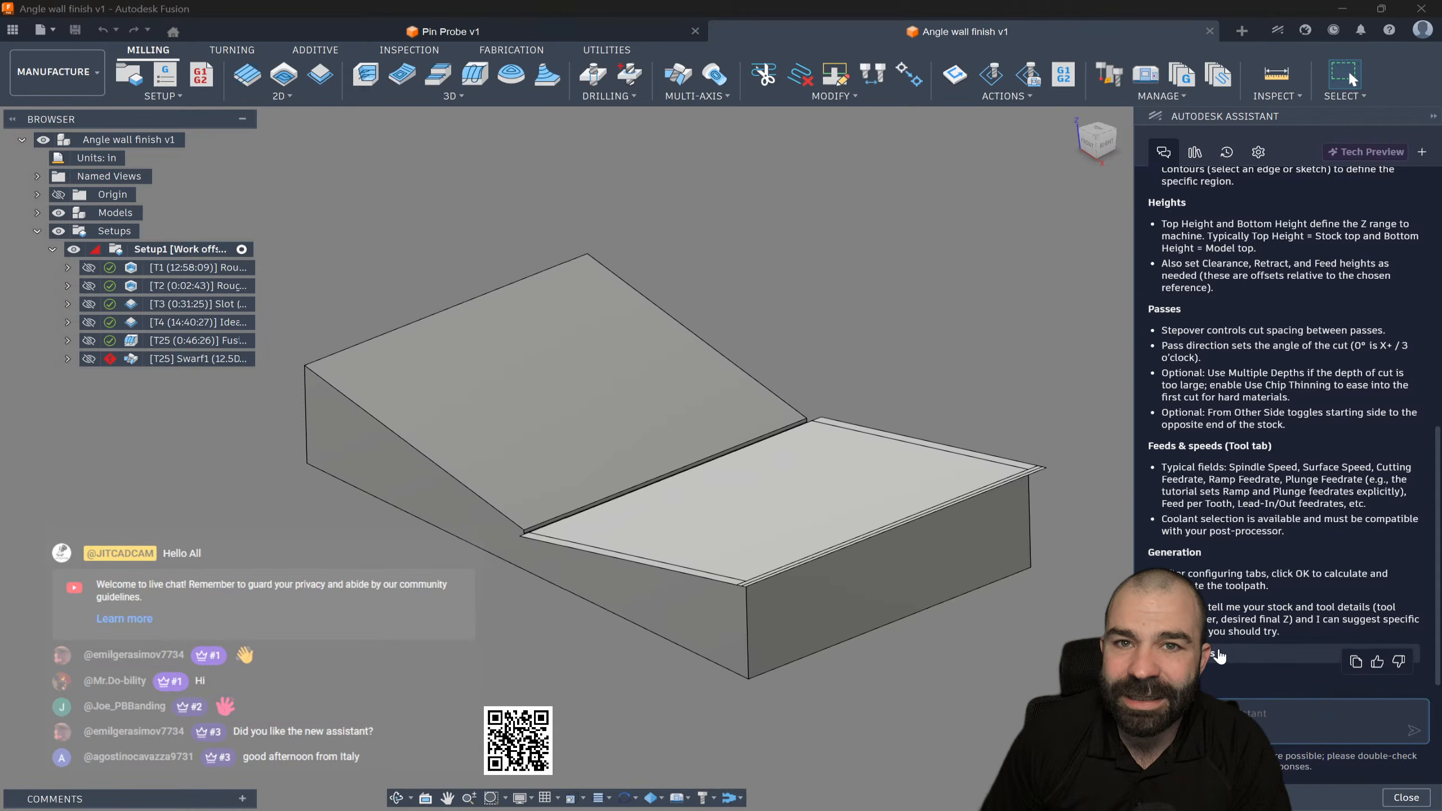
{"action": "scroll", "coordinate": [1268, 612], "scroll_direction": "down", "scroll_amount": 1}
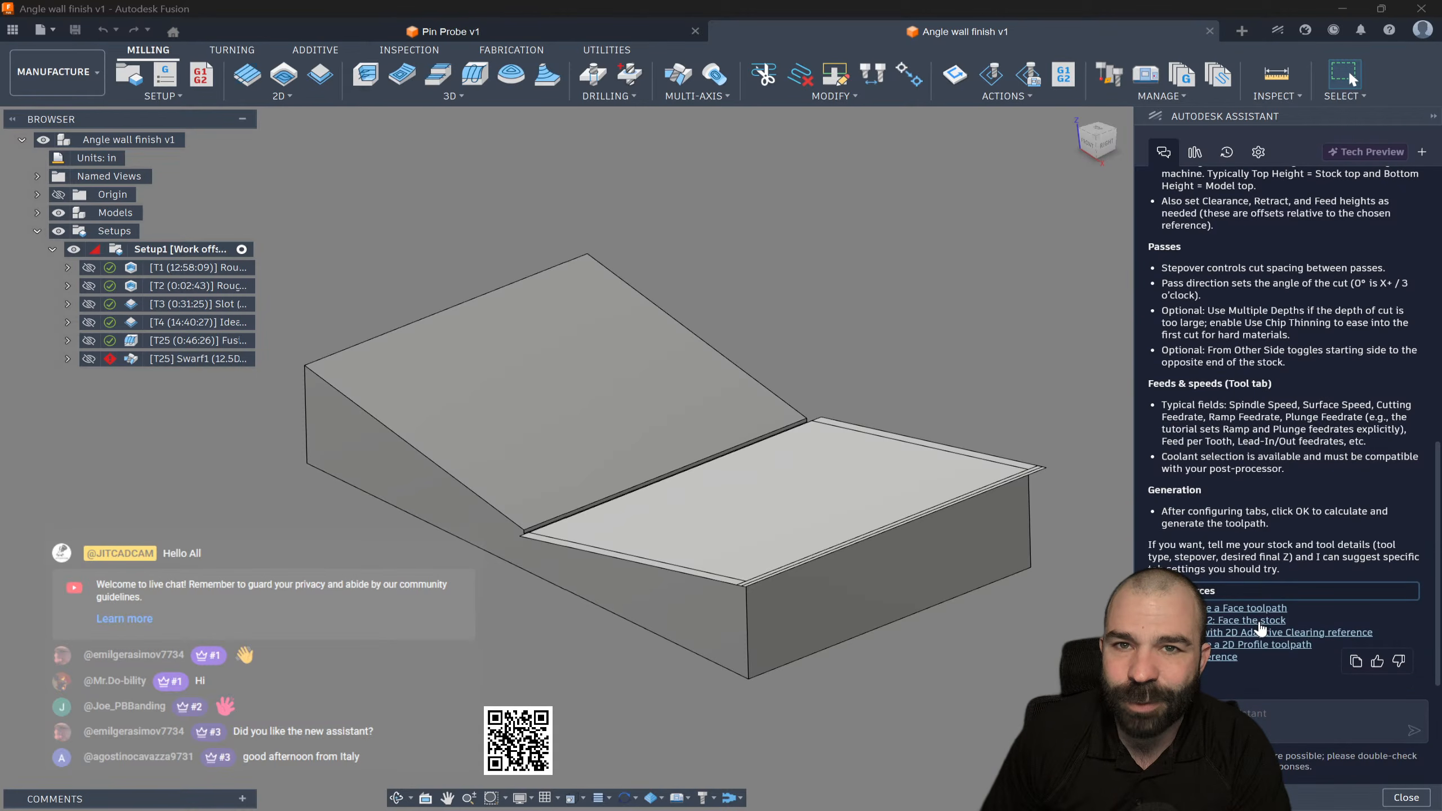
{"action": "scroll", "coordinate": [1252, 676], "scroll_direction": "up", "scroll_amount": 10}
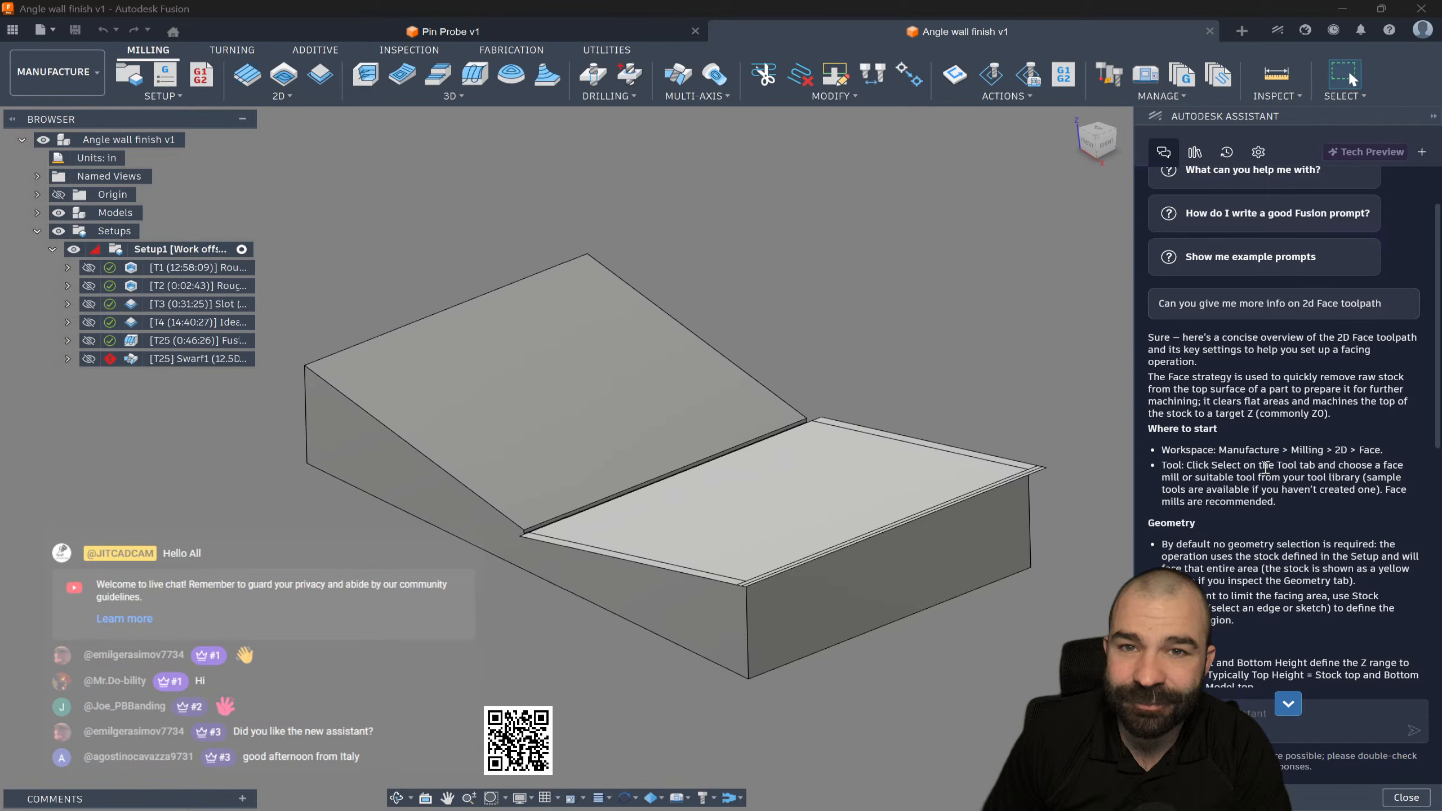
{"action": "scroll", "coordinate": [1266, 469], "scroll_direction": "down", "scroll_amount": 3}
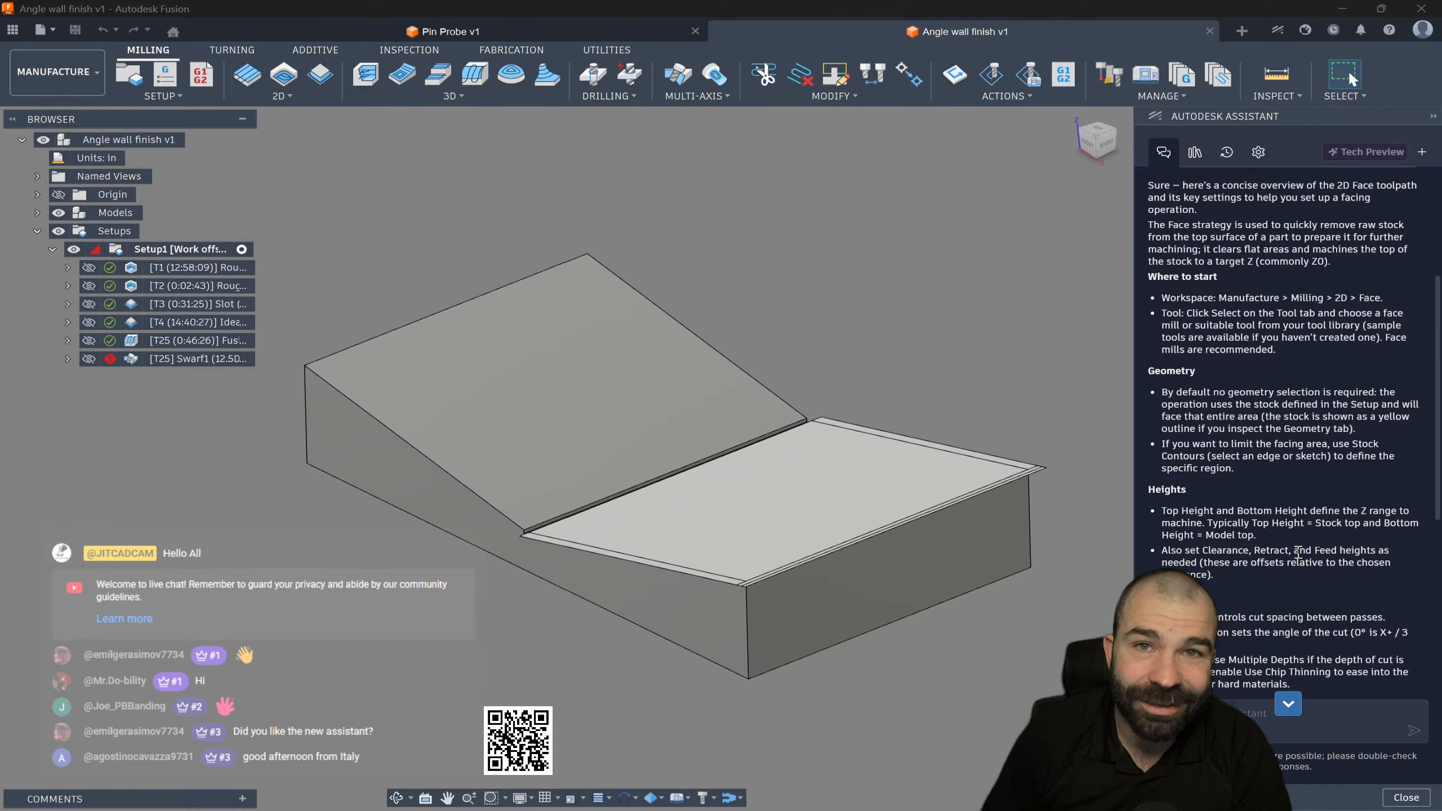
{"action": "left_click", "coordinate": [1405, 797]}
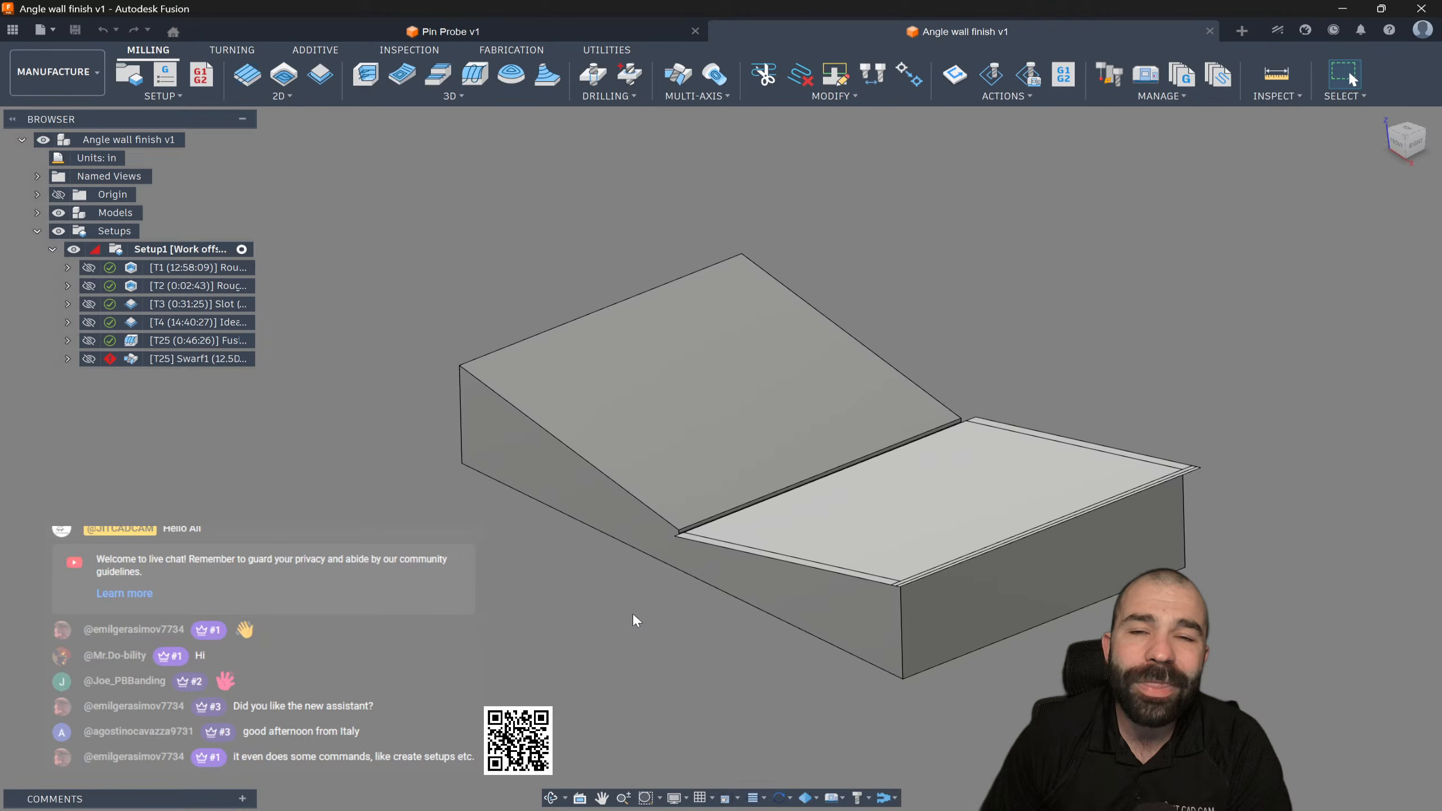
Step: Switch from the Manufacture workspace to the Design workspace
{"action": "middle_click_drag", "start_coordinate": [633, 614], "coordinate": [683, 646], "text": "shift"}
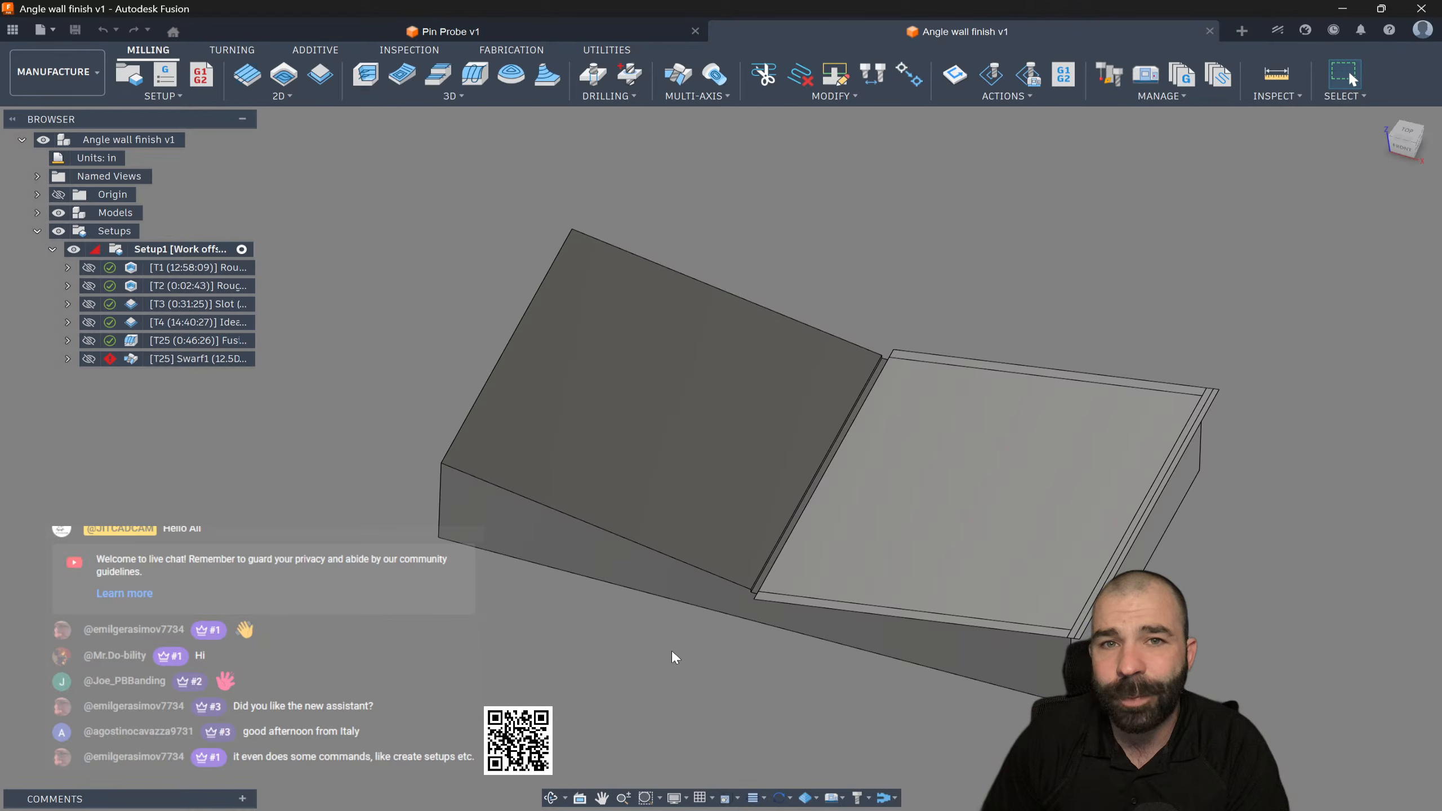
{"action": "left_click", "coordinate": [76, 76]}
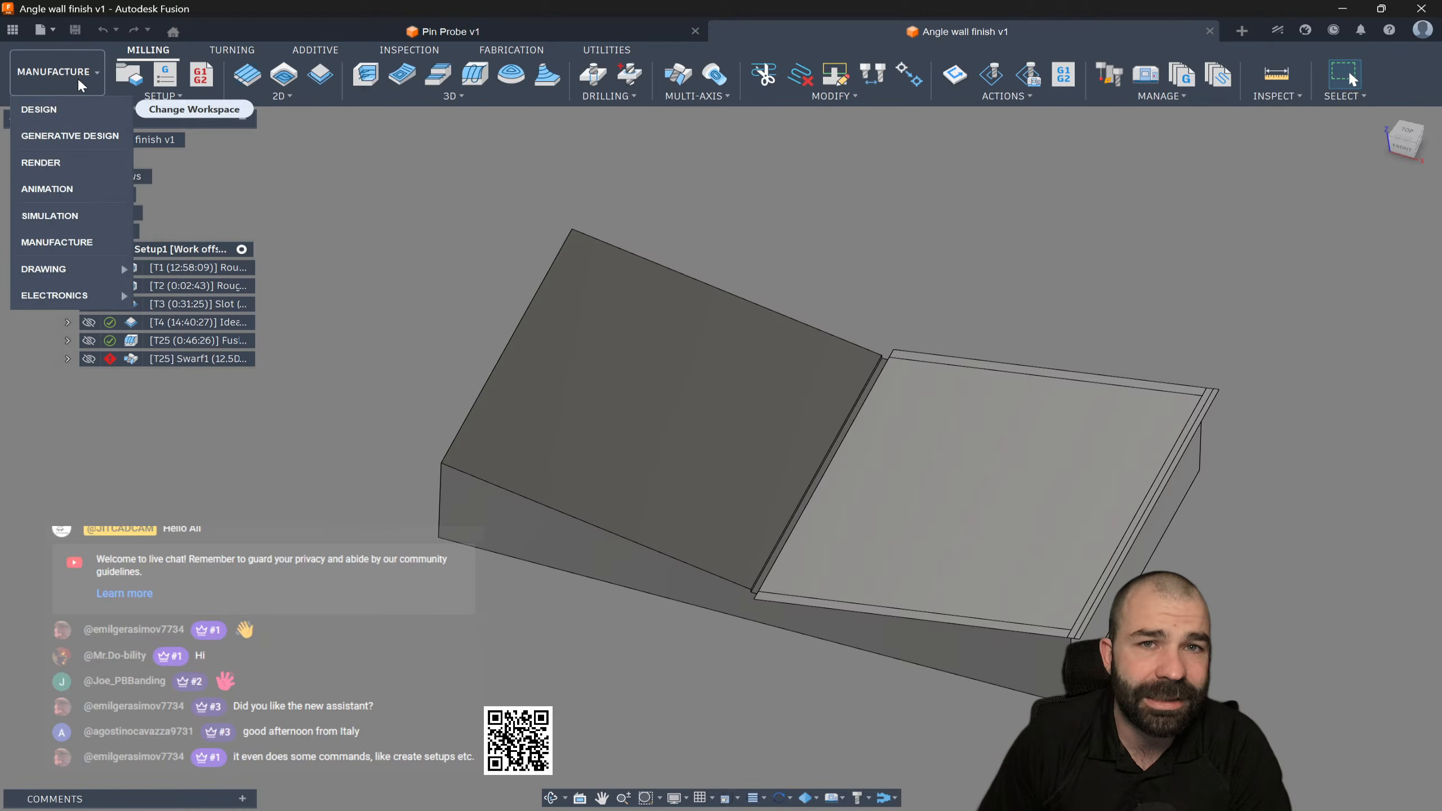
{"action": "left_click", "coordinate": [45, 110]}
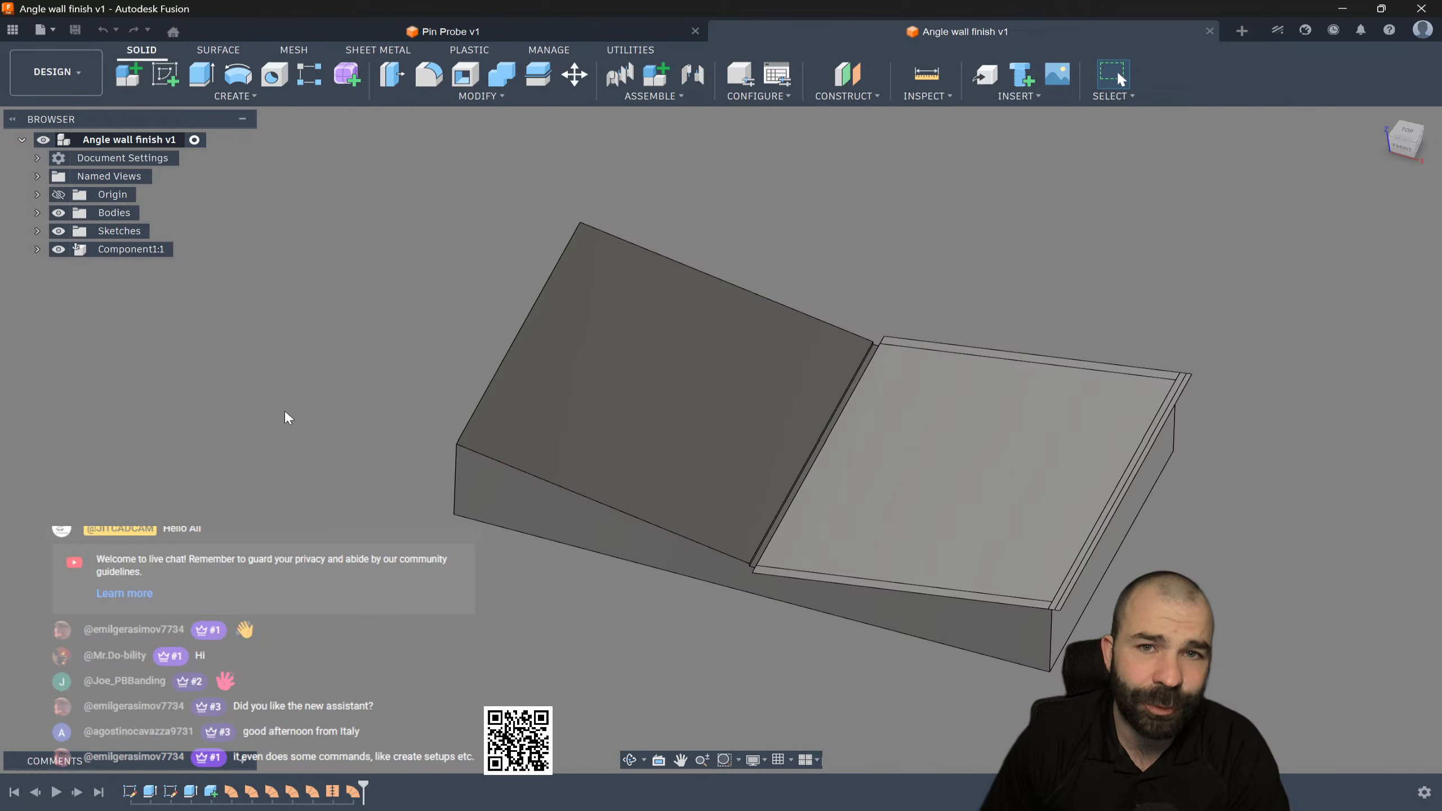
Step: Roll the design history back to just after the first surface feature, return it to the end, and inspect the extended surface edges
{"action": "middle_click_drag", "start_coordinate": [315, 425], "coordinate": [318, 461], "text": "shift"}
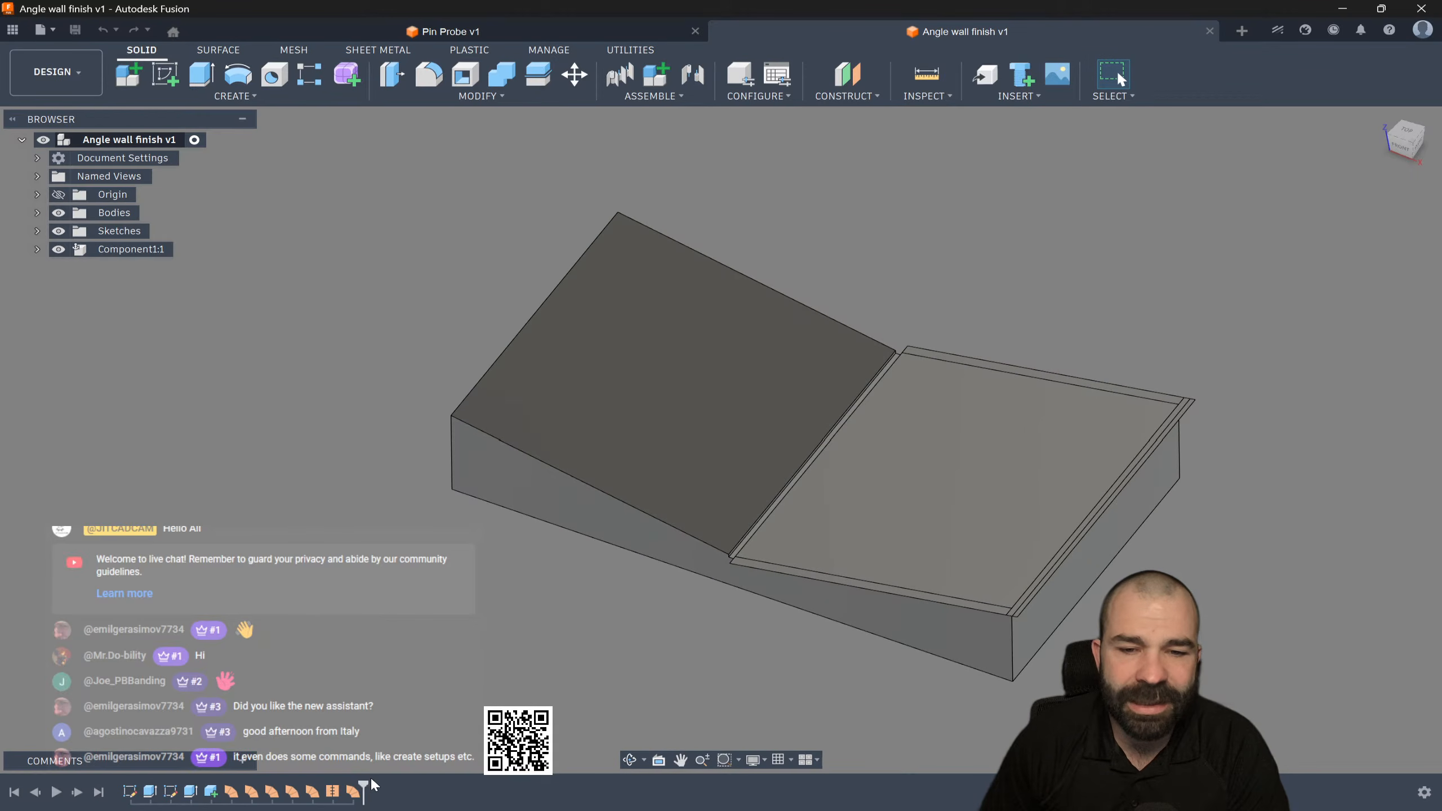
{"action": "left_click_drag", "start_coordinate": [363, 787], "coordinate": [241, 789]}
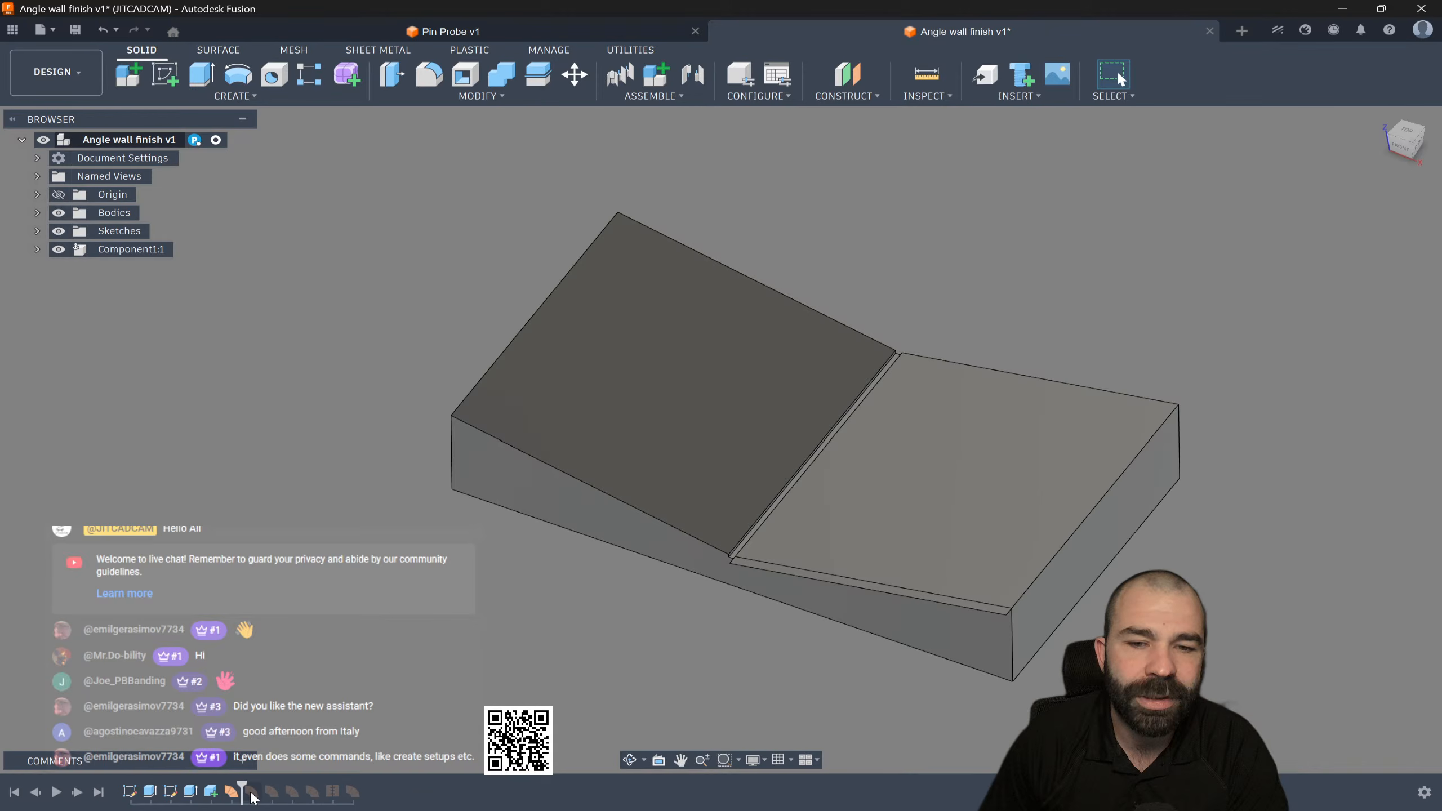
{"action": "left_click_drag", "start_coordinate": [239, 796], "coordinate": [363, 789]}
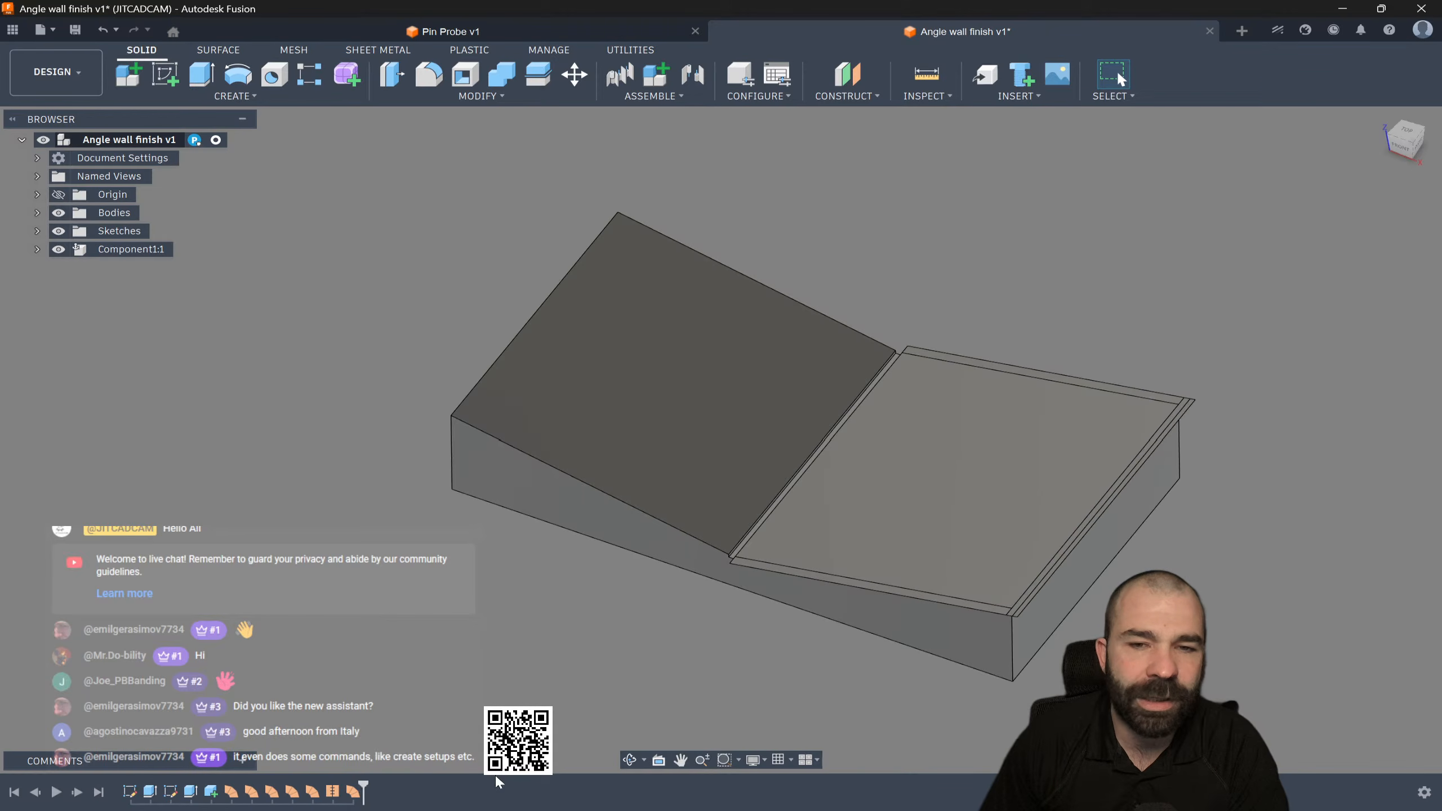
{"action": "scroll", "coordinate": [1024, 594], "scroll_direction": "up", "scroll_amount": 5}
{"action": "scroll", "coordinate": [1025, 597], "scroll_direction": "down", "scroll_amount": 2}
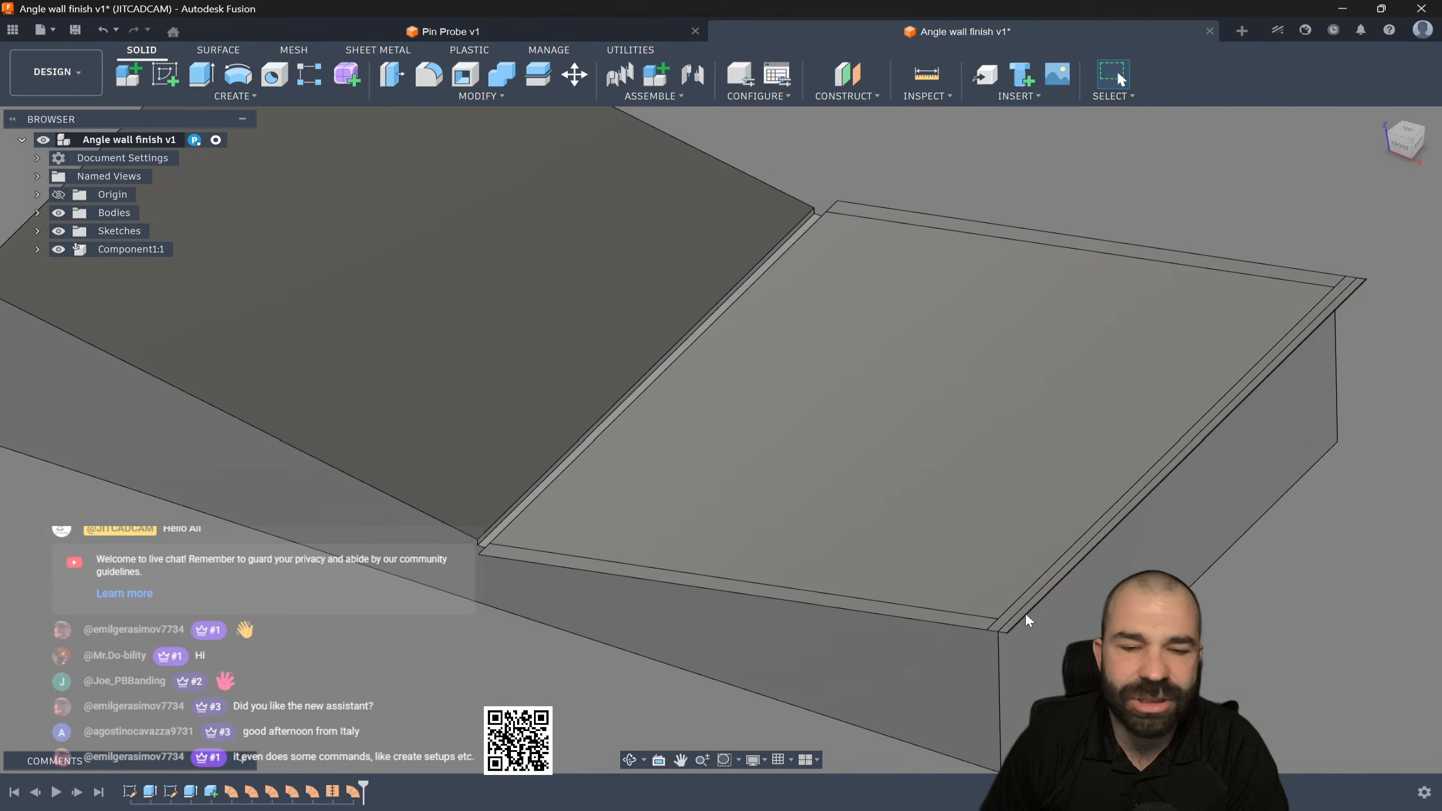
{"action": "scroll", "coordinate": [1078, 562], "scroll_direction": "down", "scroll_amount": 4}
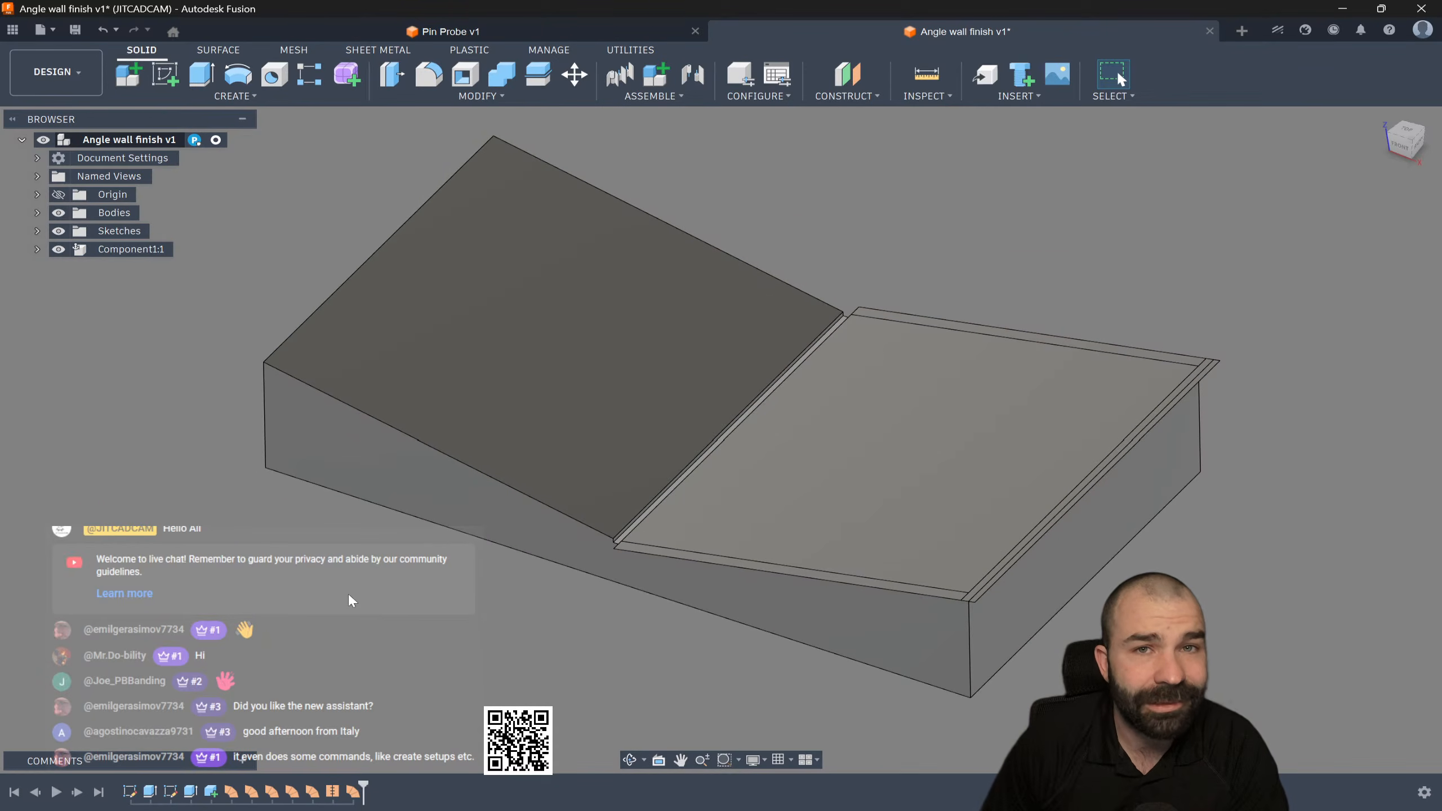
Step: Expand the bodies of Component1:1 and the main design, and toggle Body1 (1) and Body6 (1) off and on to identify the surfaces
{"action": "left_click", "coordinate": [37, 249]}
{"action": "left_click", "coordinate": [51, 286]}
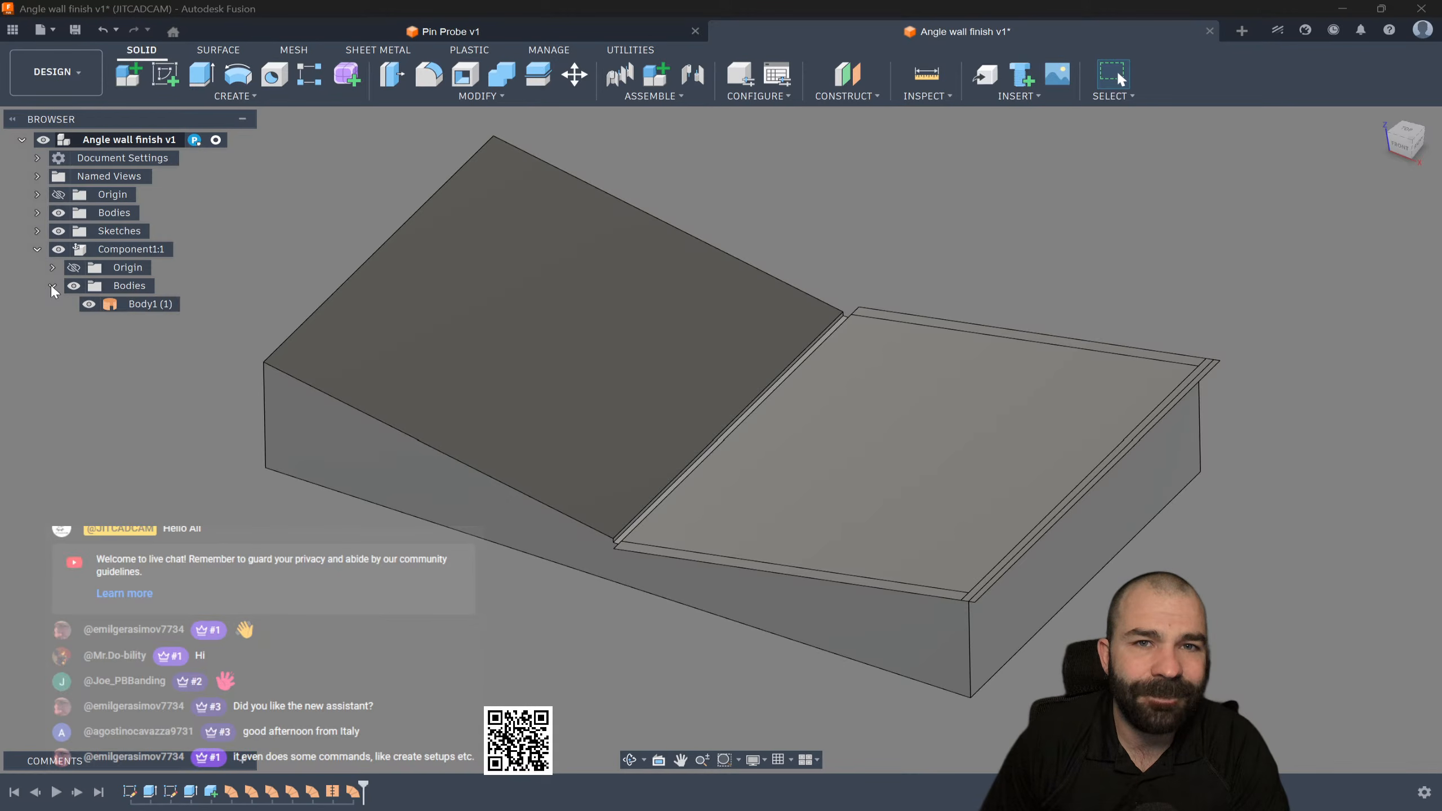
{"action": "left_click", "coordinate": [118, 307]}
{"action": "left_click", "coordinate": [115, 400]}
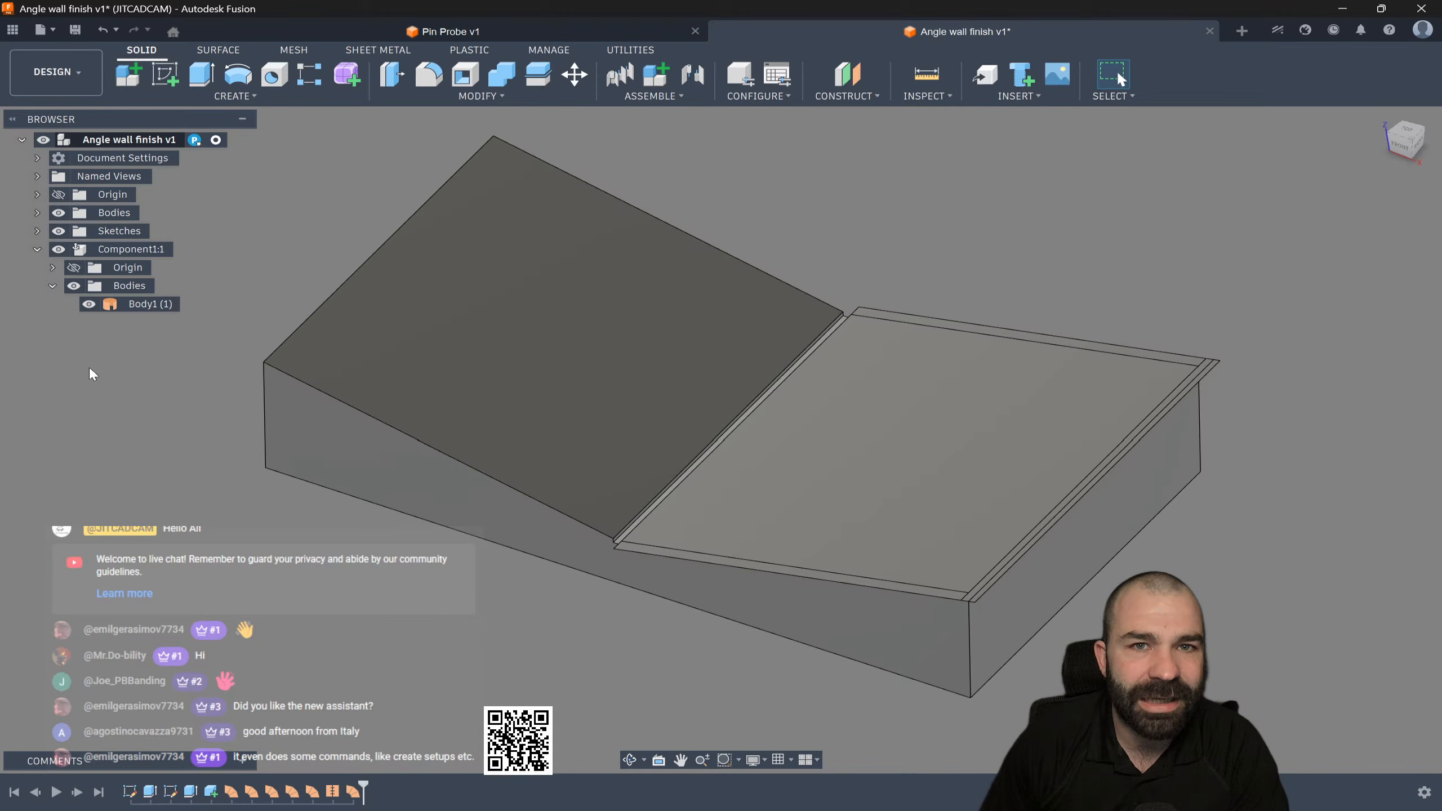
{"action": "left_click", "coordinate": [89, 305]}
{"action": "left_click", "coordinate": [88, 304]}
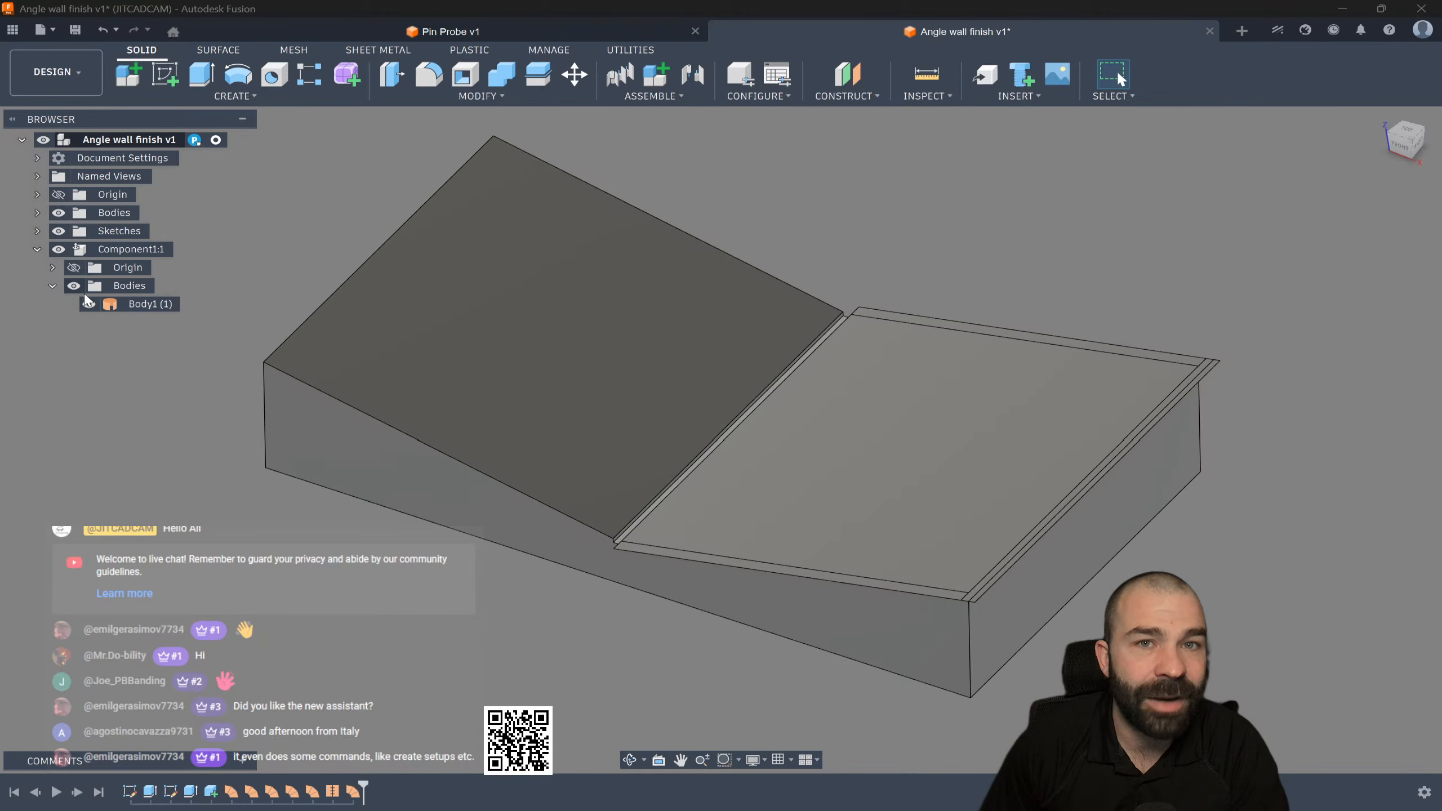
{"action": "left_click", "coordinate": [37, 213]}
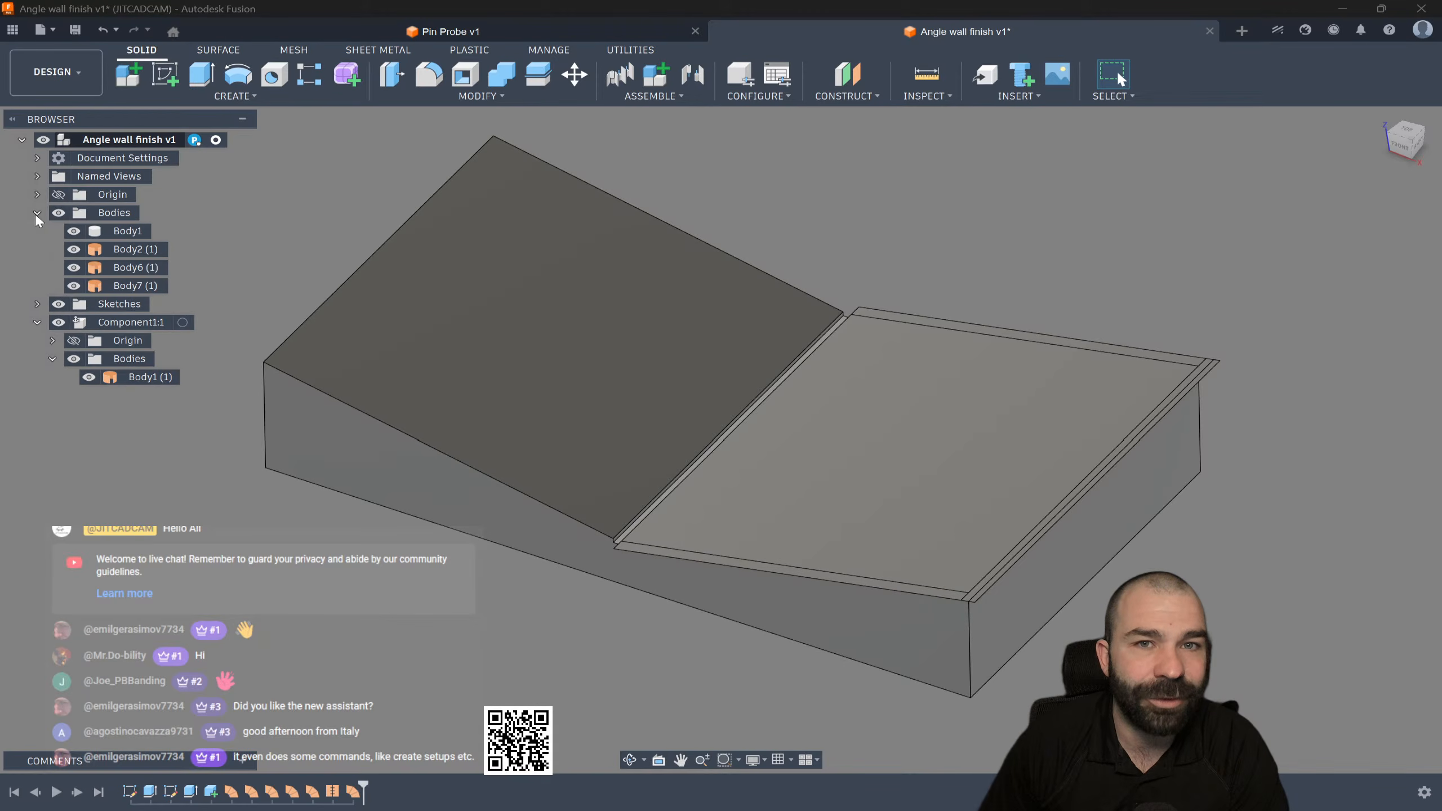
{"action": "left_click", "coordinate": [74, 268]}
{"action": "left_click", "coordinate": [74, 268]}
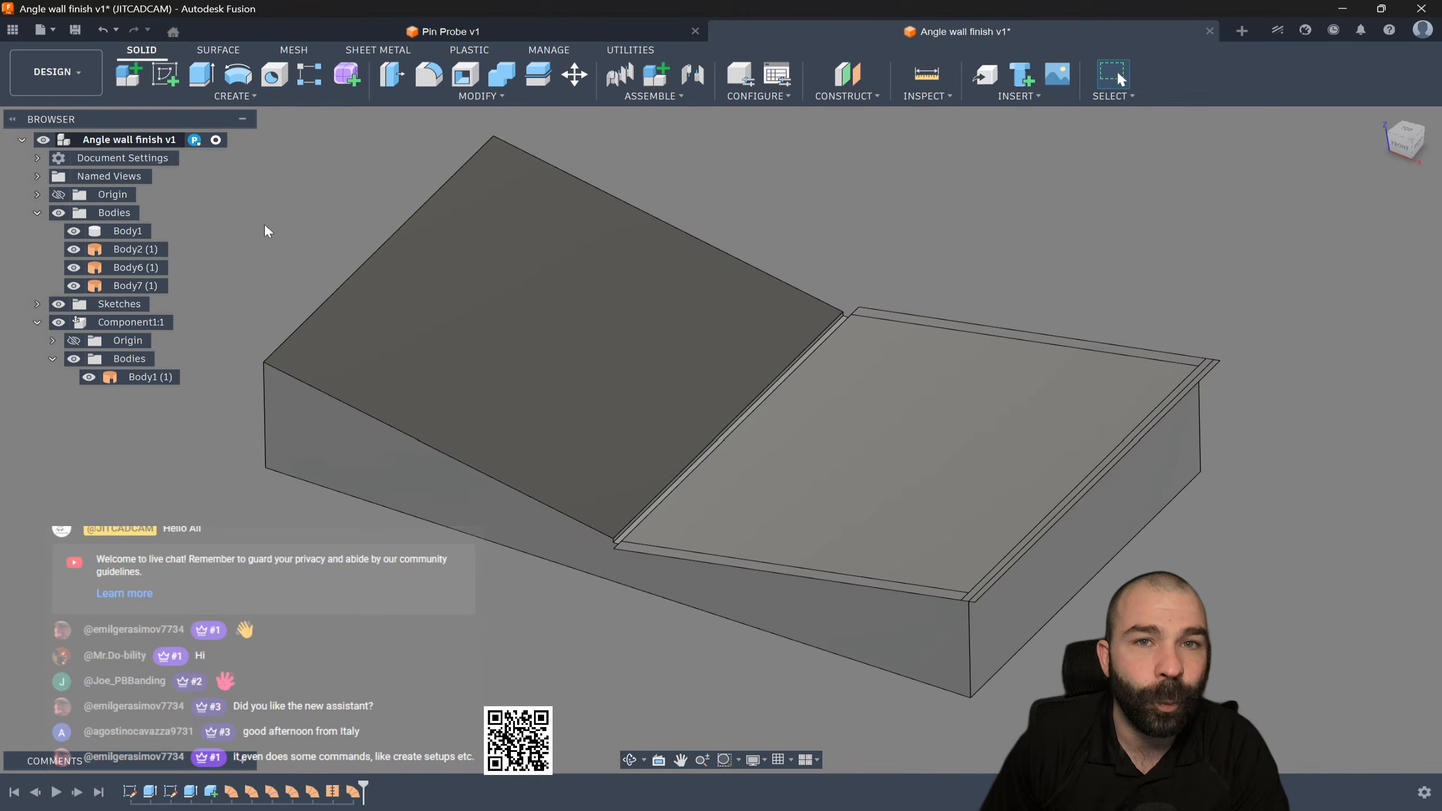
Step: Start a Ruled surface from the chained outer edges of the higher sloped face with a distance of 2 in
{"action": "left_click", "coordinate": [217, 50]}
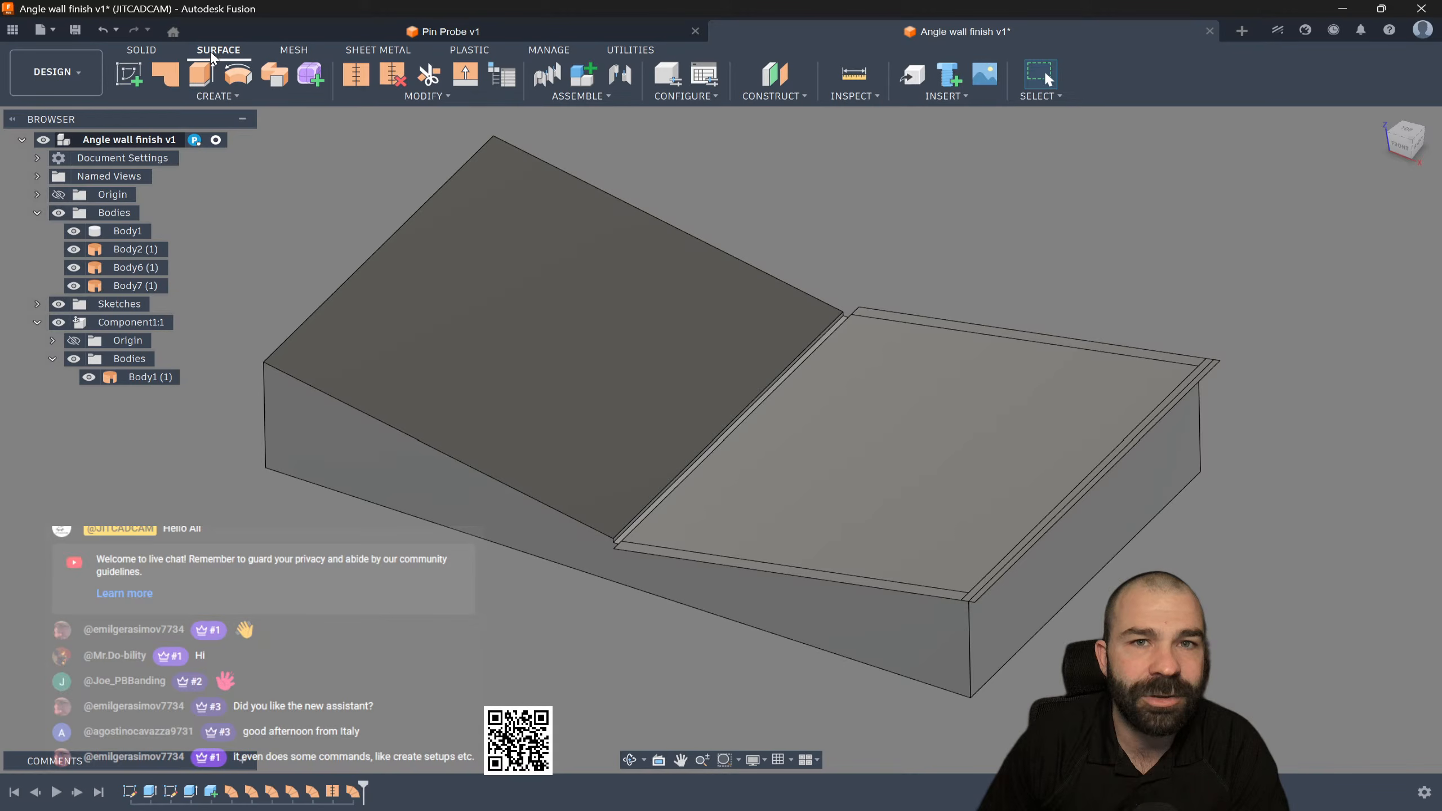
{"action": "left_click", "coordinate": [299, 100]}
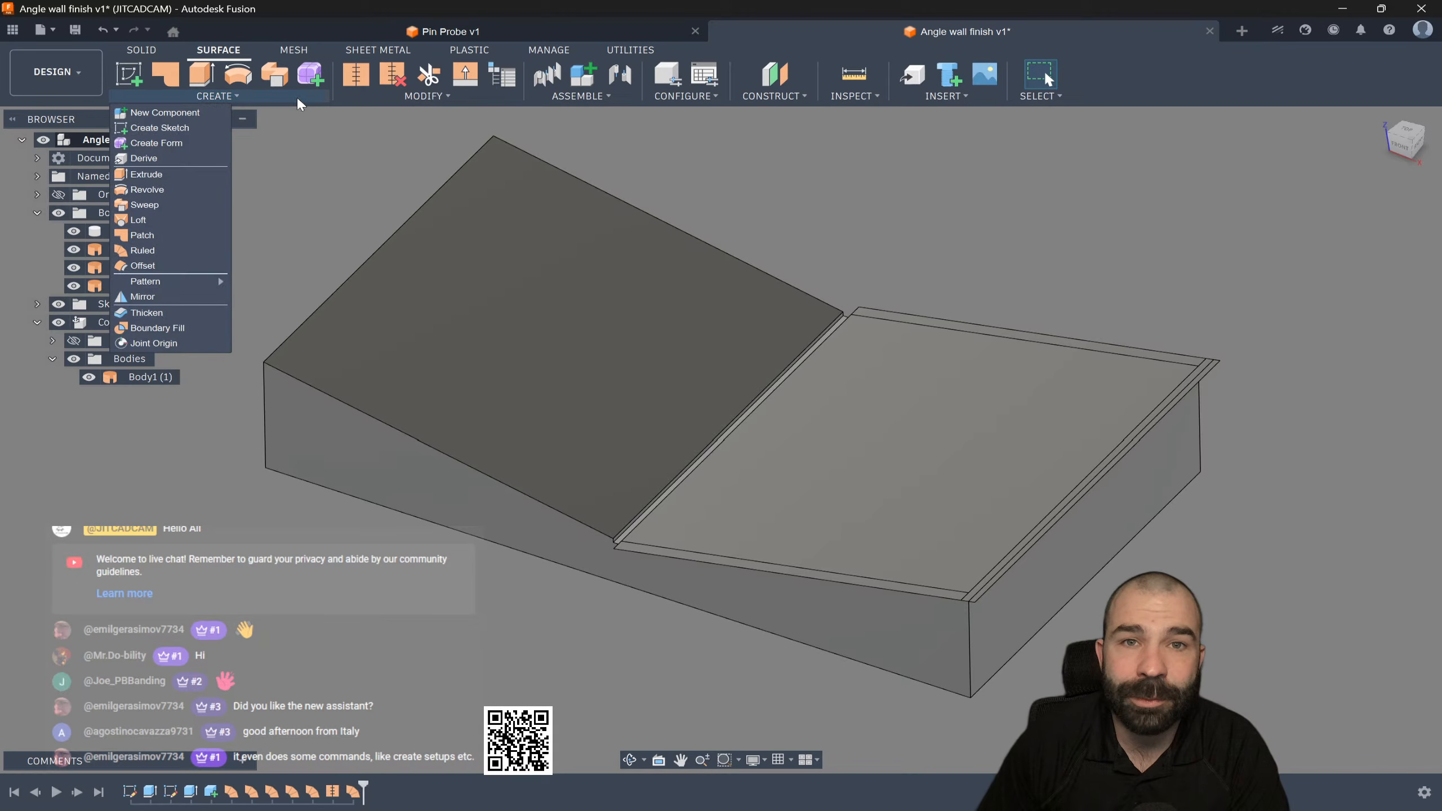
{"action": "left_click", "coordinate": [154, 252]}
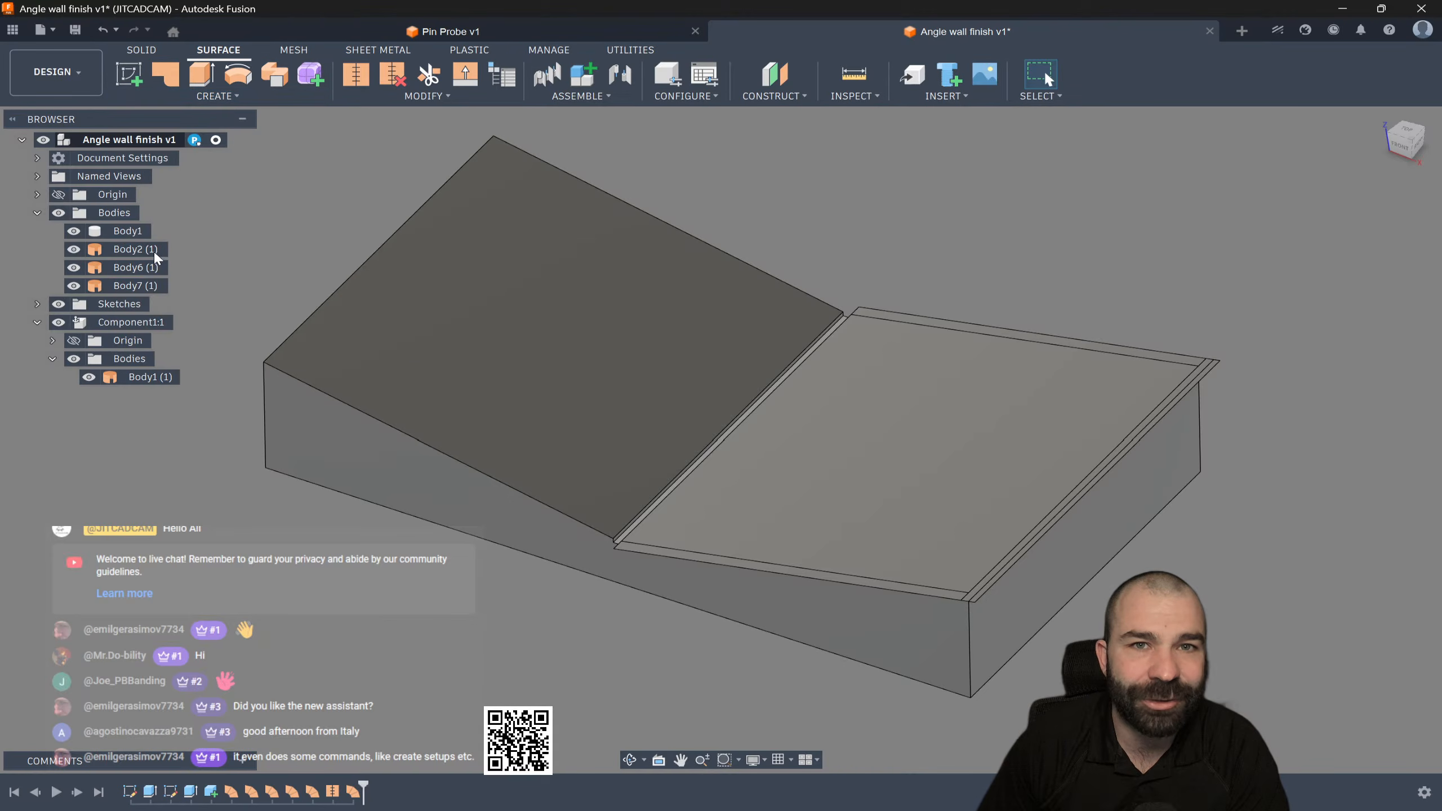
{"action": "left_click", "coordinate": [291, 383]}
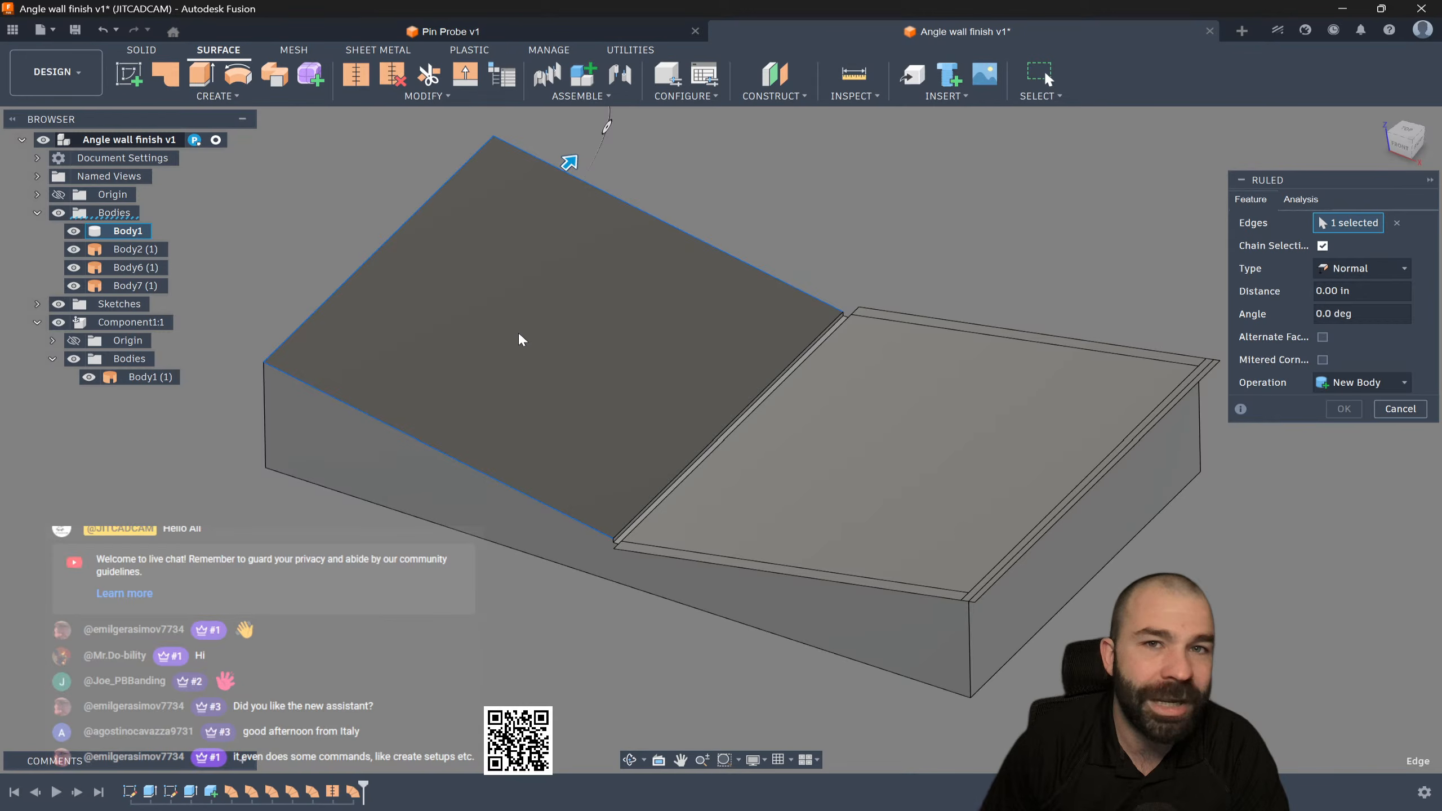
{"action": "left_click_drag", "start_coordinate": [577, 159], "coordinate": [601, 130]}
{"action": "middle_click_drag", "start_coordinate": [422, 280], "coordinate": [448, 236], "text": "shift"}
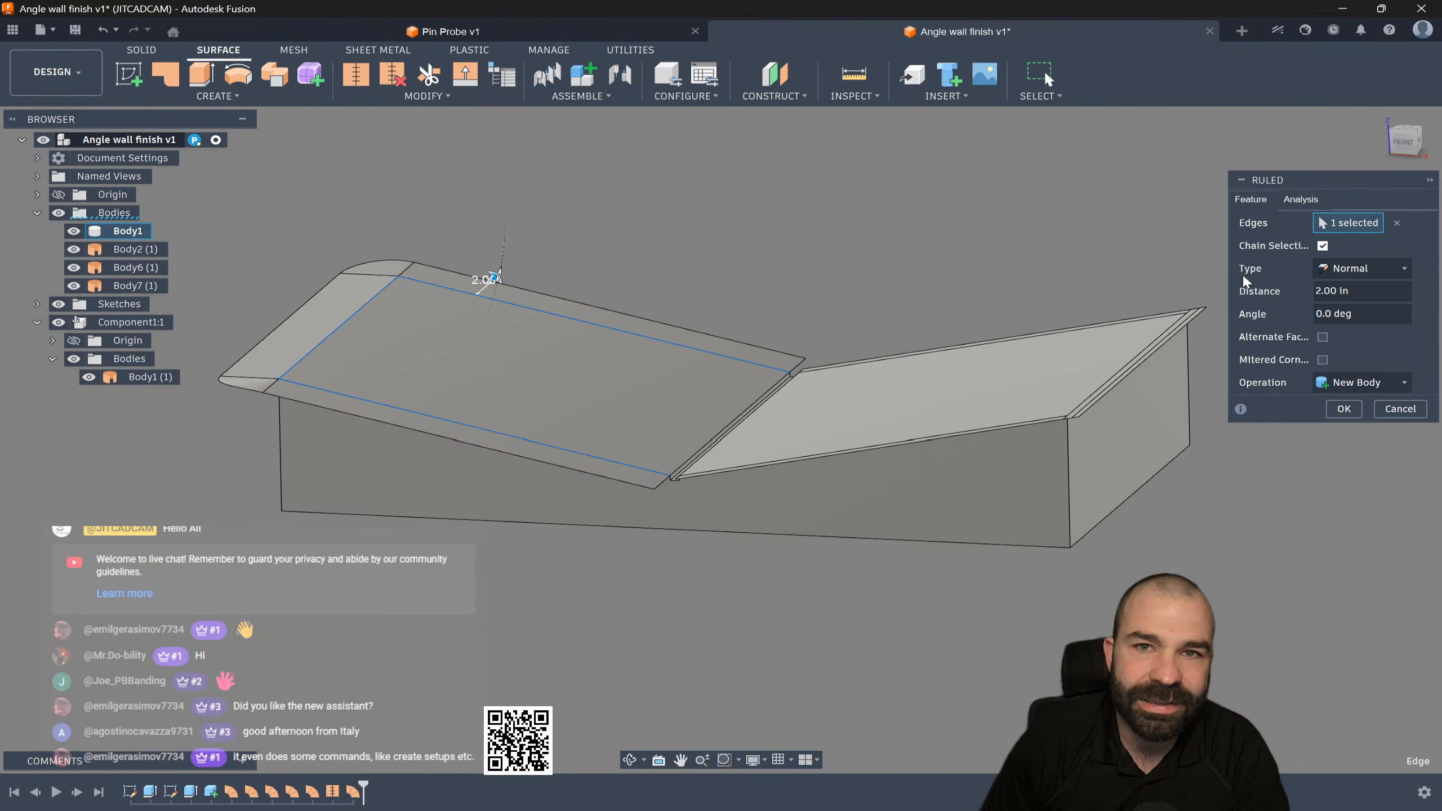
Step: Set the ruled surface type to Tangent
{"action": "left_click", "coordinate": [1350, 270]}
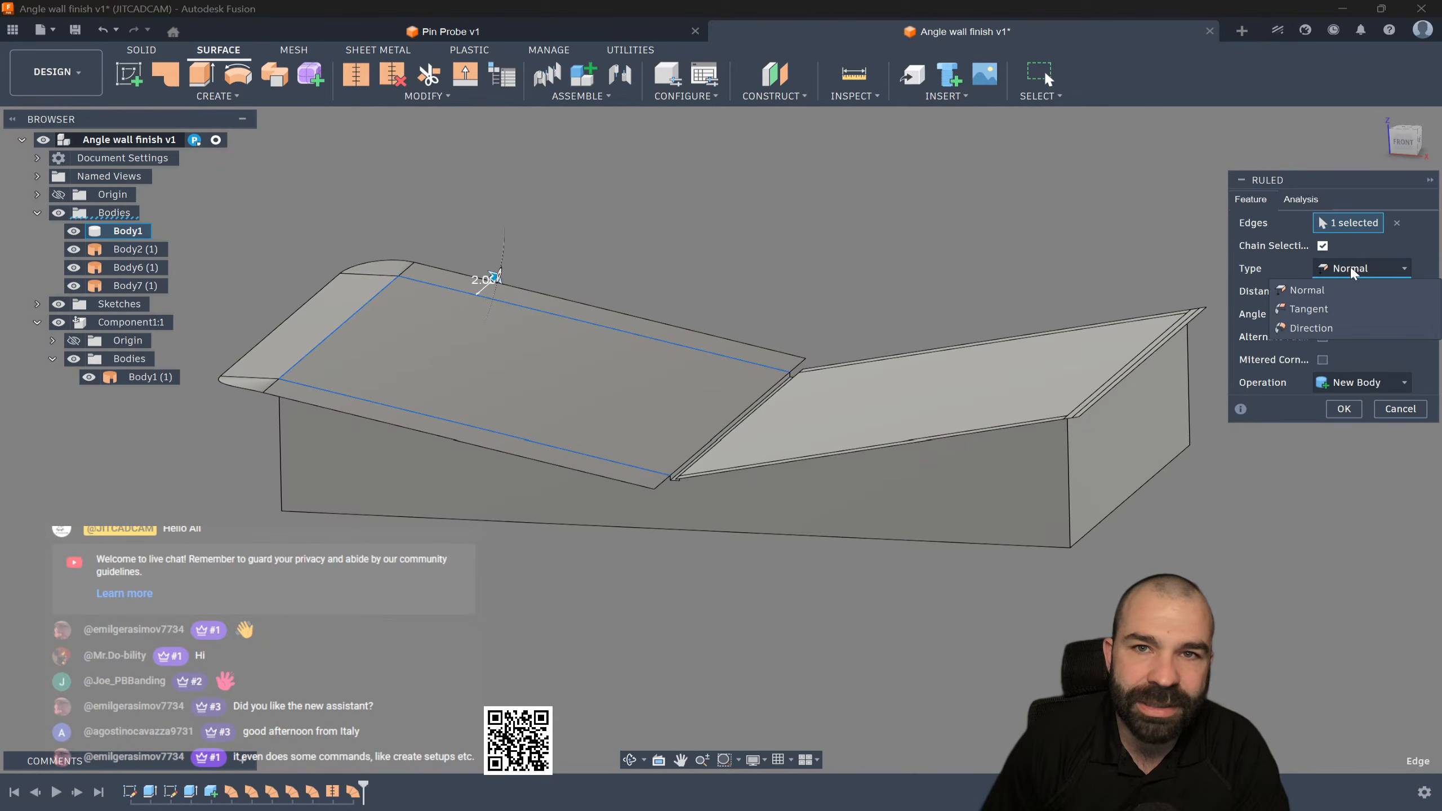
{"action": "left_click", "coordinate": [1319, 308]}
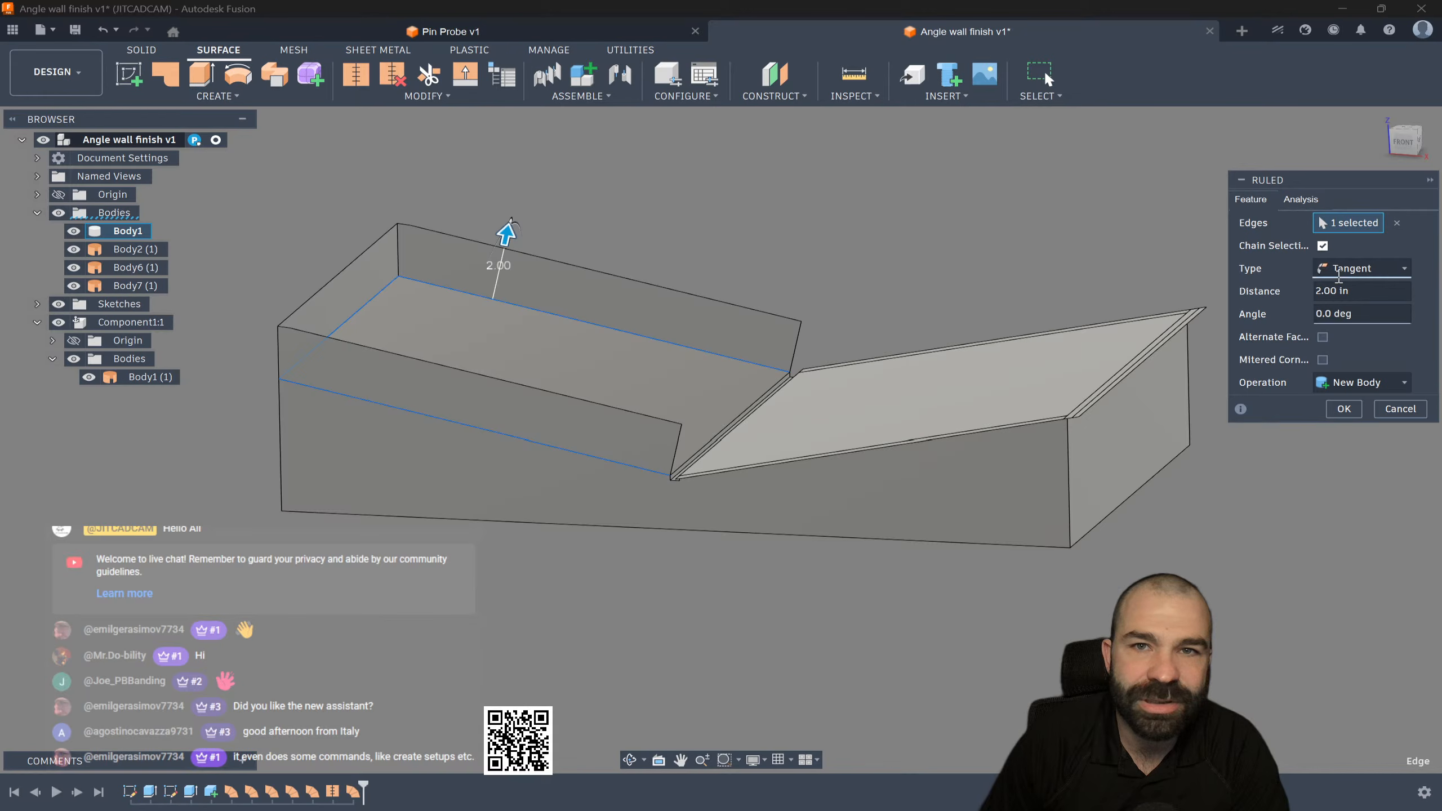
{"action": "left_click", "coordinate": [1344, 270]}
{"action": "left_click", "coordinate": [1340, 273]}
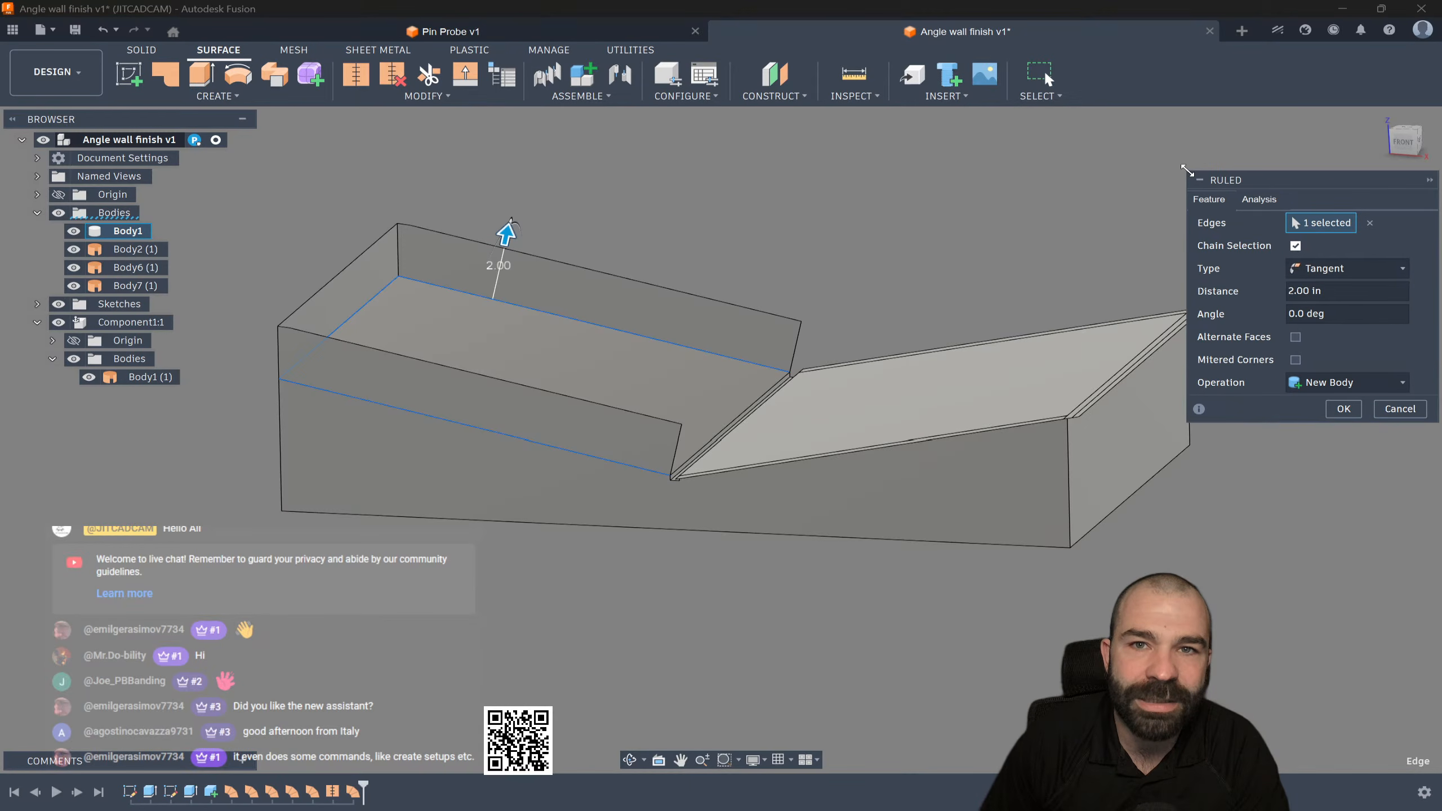
Step: Compare the ruled surface with Alternate Faces off and on, then create it as a new body with the option enabled
{"action": "left_click", "coordinate": [1290, 337]}
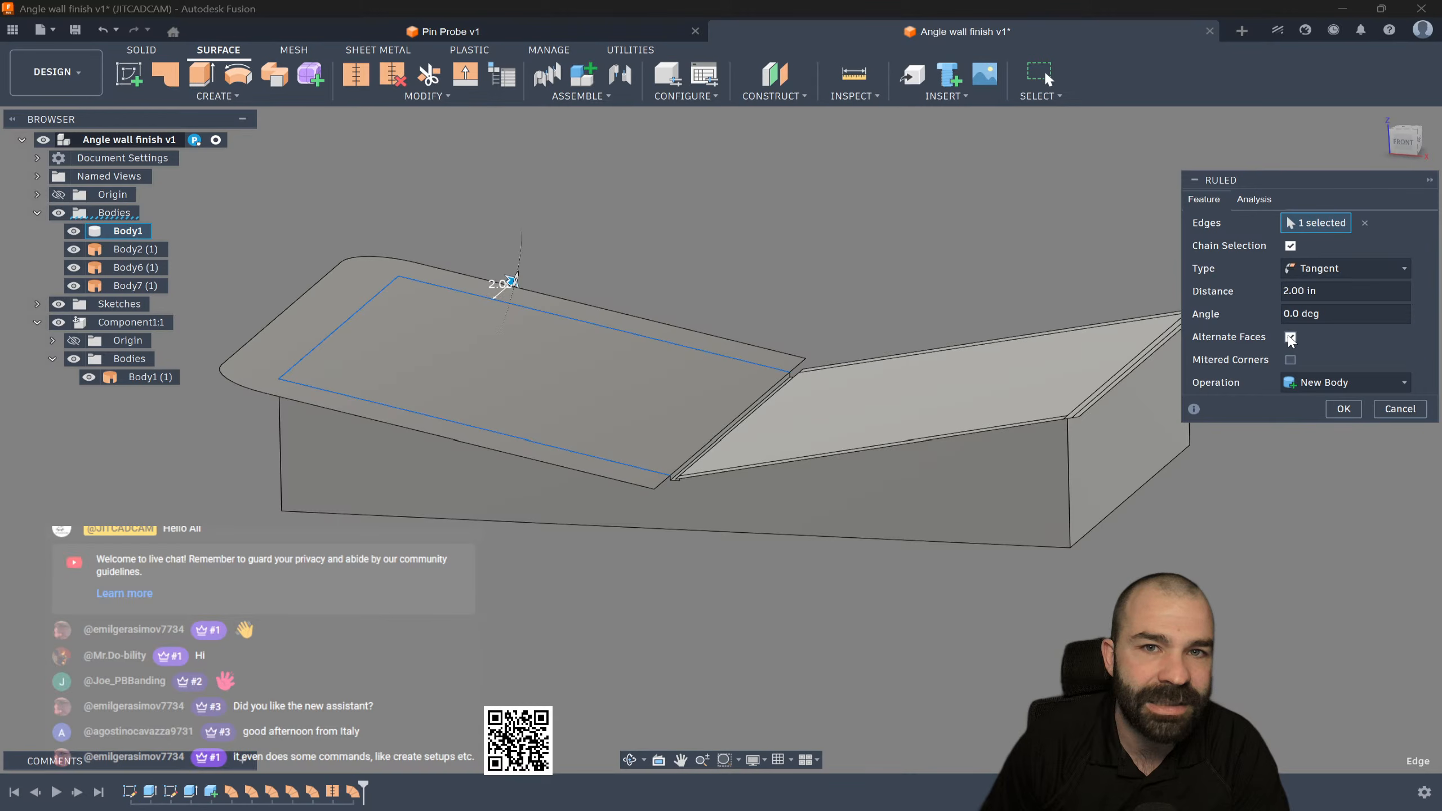
{"action": "left_click", "coordinate": [1290, 338]}
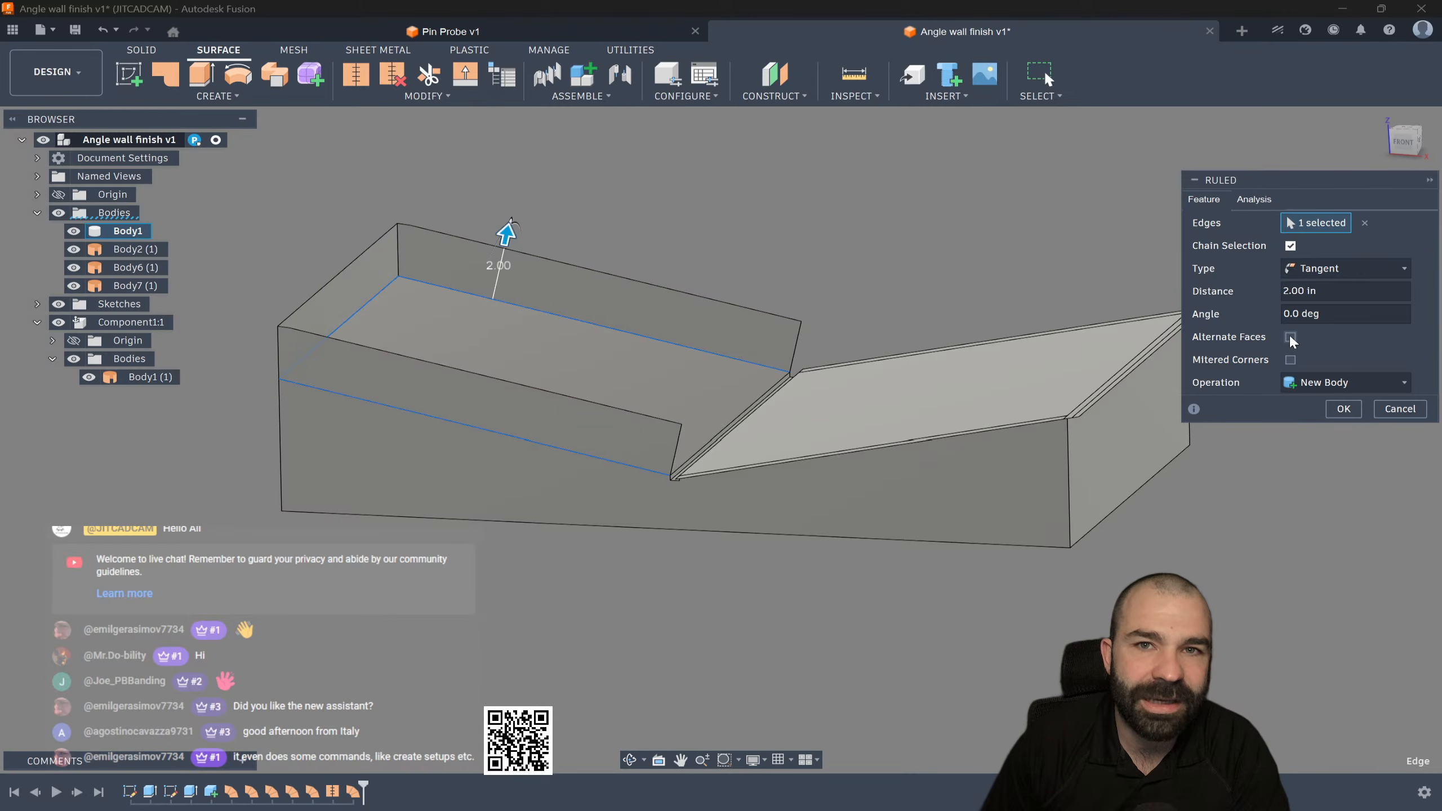
{"action": "left_click", "coordinate": [1290, 337]}
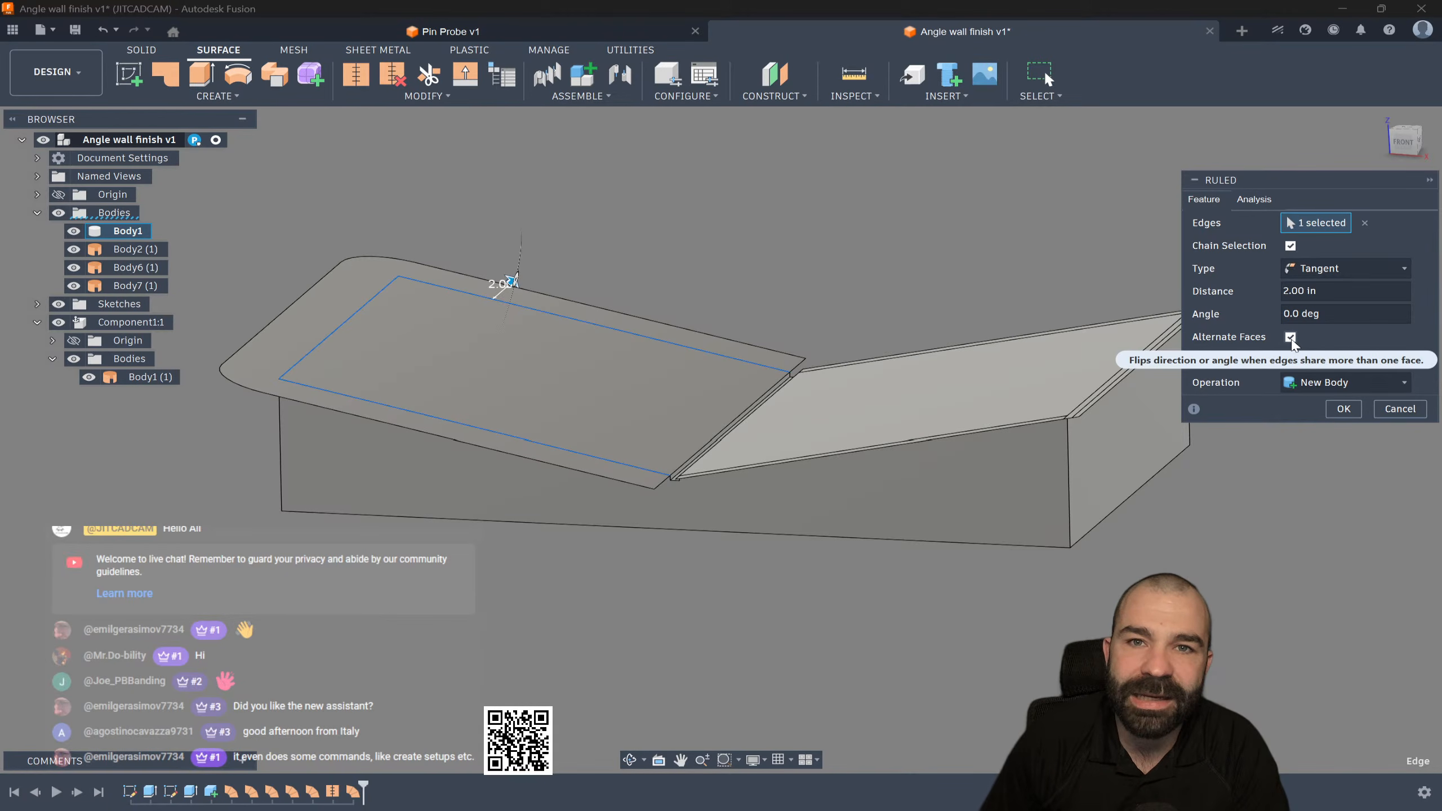
{"action": "left_click", "coordinate": [1290, 338]}
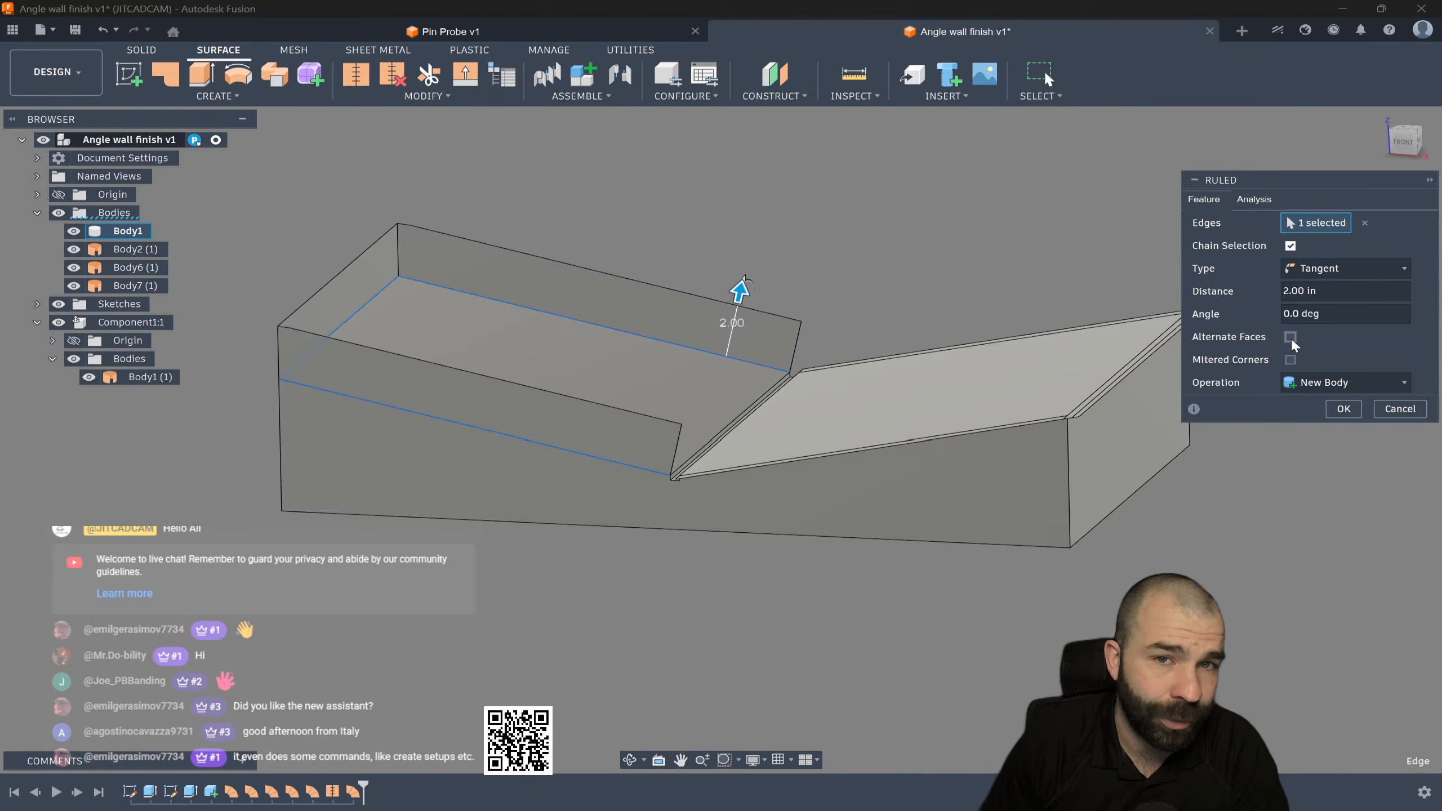
{"action": "left_click", "coordinate": [1291, 338]}
{"action": "mouse_move", "coordinate": [572, 381]}
{"action": "middle_mouse_down", "text": "shift"}
{"action": "mouse_move", "coordinate": [525, 380]}
{"action": "mouse_move", "coordinate": [566, 389]}
{"action": "middle_mouse_up", "text": "shift"}
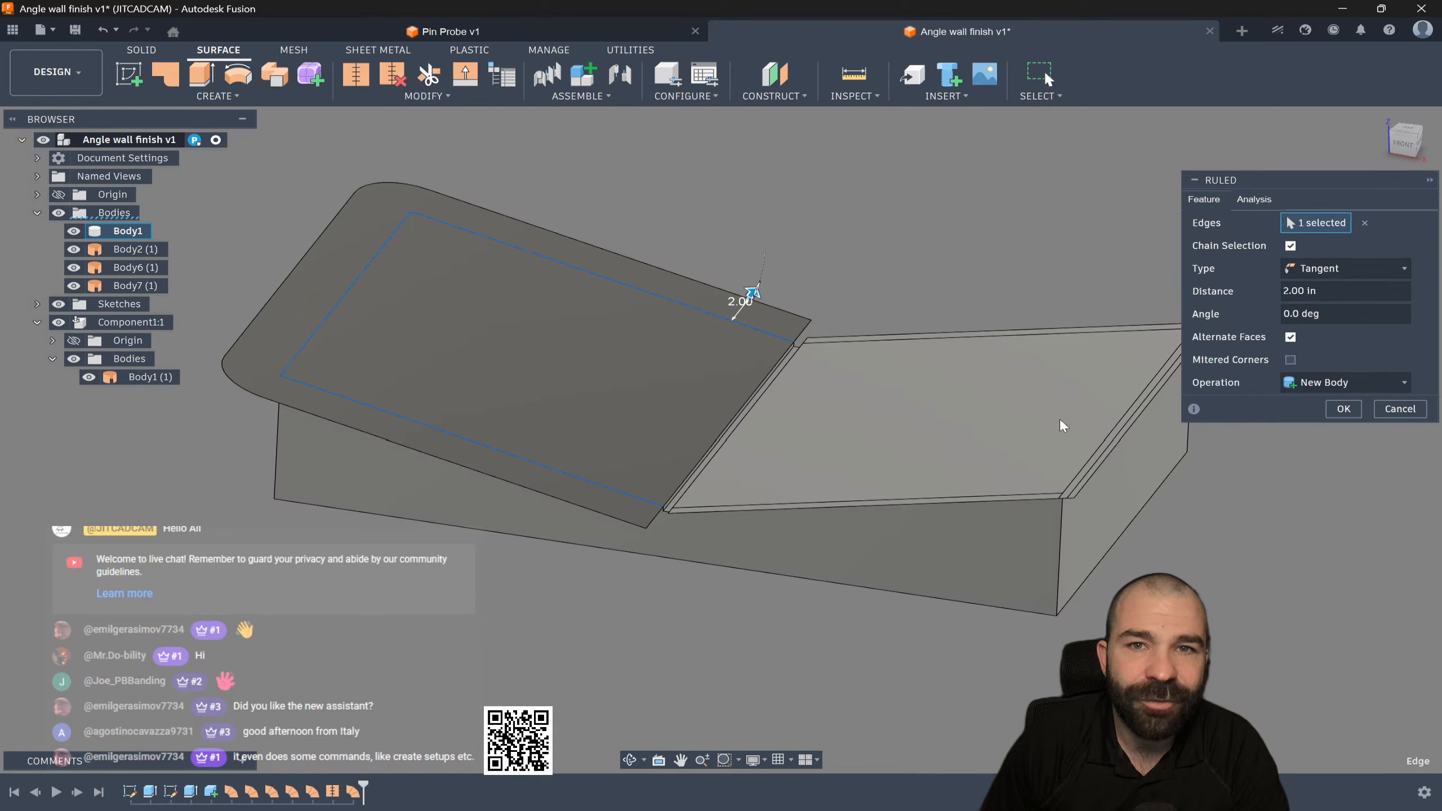
{"action": "scroll", "coordinate": [1302, 509], "scroll_direction": "down", "scroll_amount": 2}
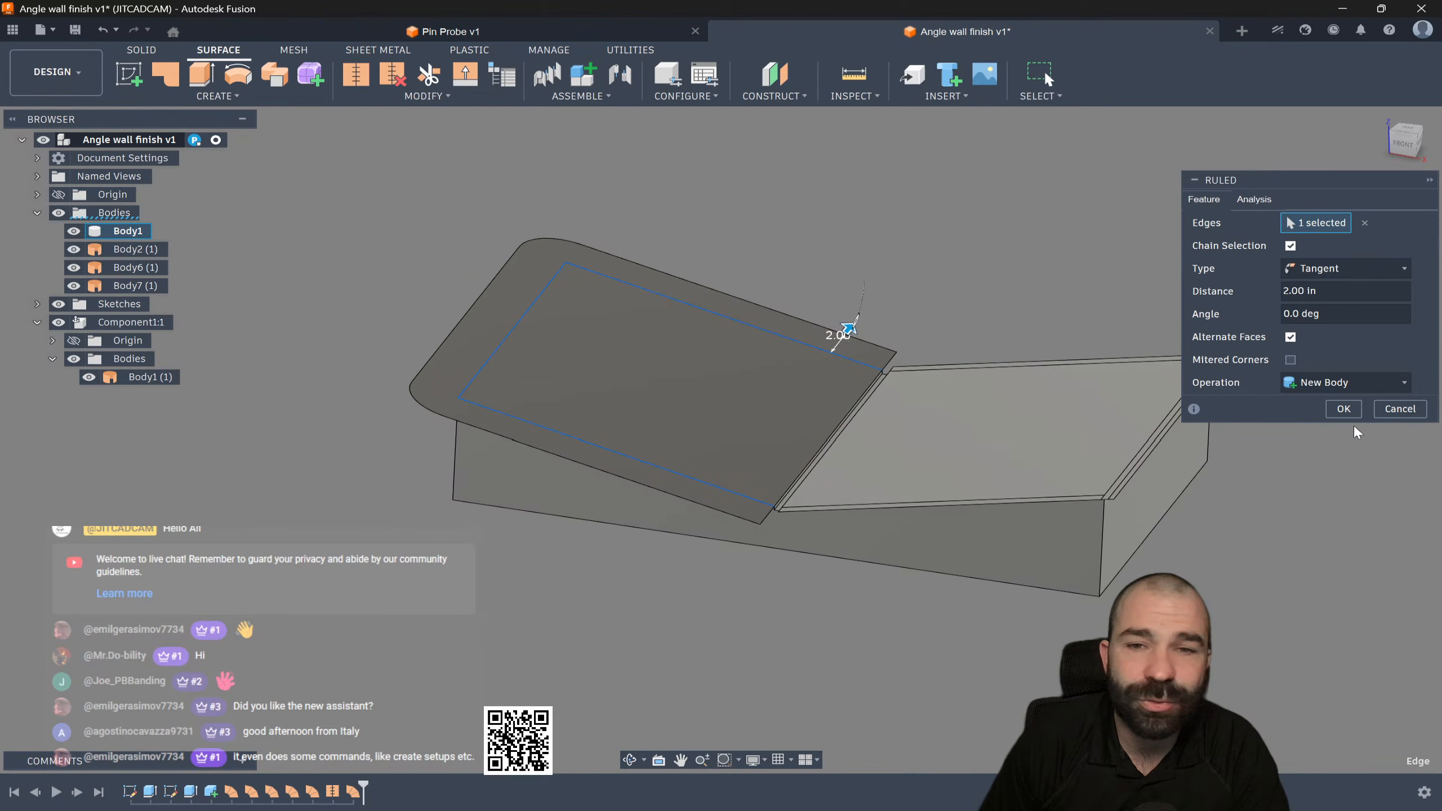
{"action": "left_click", "coordinate": [1343, 409]}
Step: Identify the new ruled surface Body8 (1) in the model and hide it
{"action": "left_click", "coordinate": [141, 306]}
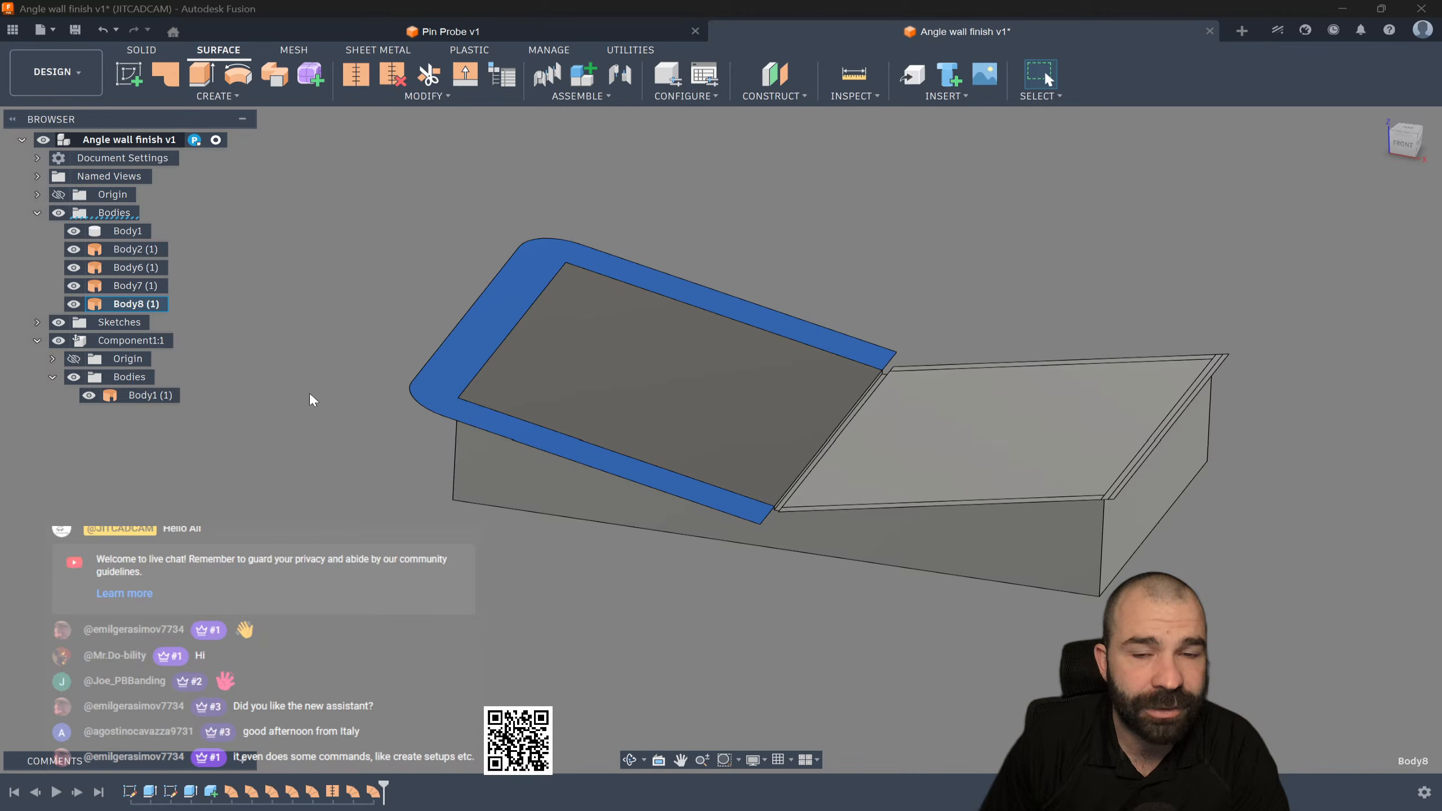
{"action": "left_click", "coordinate": [311, 400]}
{"action": "left_click", "coordinate": [77, 305]}
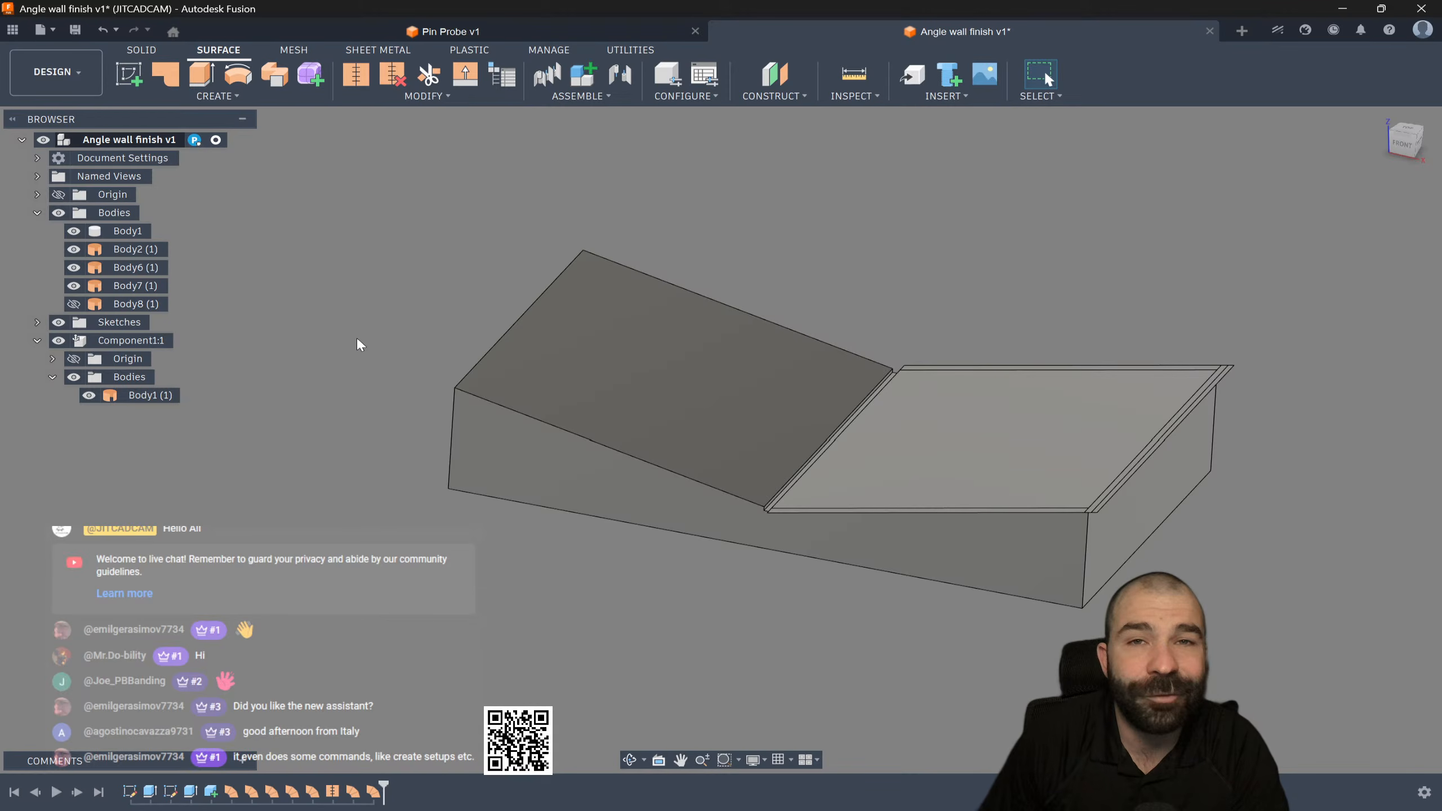
Step: Offset the higher sloped face by 0 in as a new surface body
{"action": "left_click", "coordinate": [215, 97]}
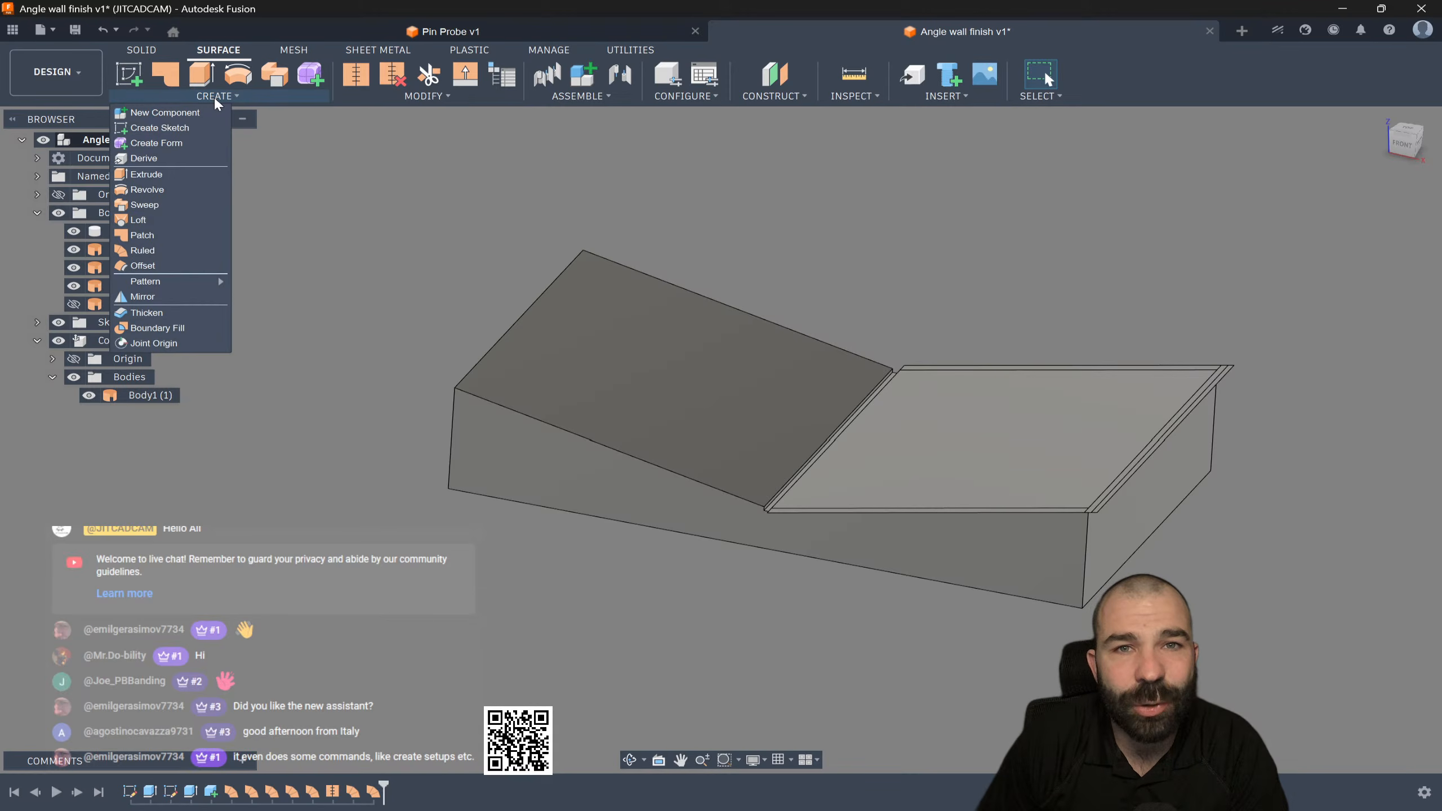
{"action": "left_click", "coordinate": [149, 265]}
{"action": "left_click", "coordinate": [613, 324]}
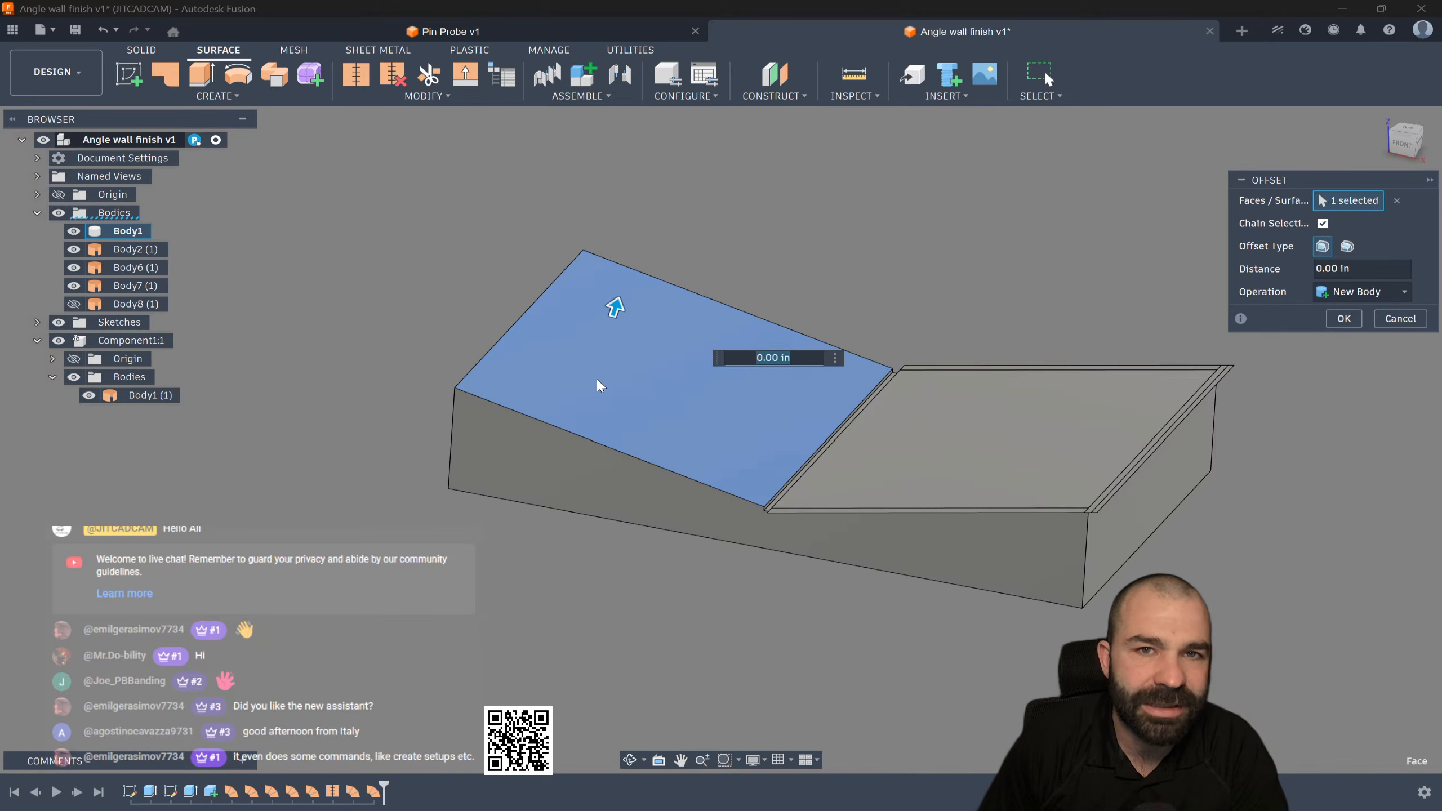
{"action": "left_click", "coordinate": [1344, 318]}
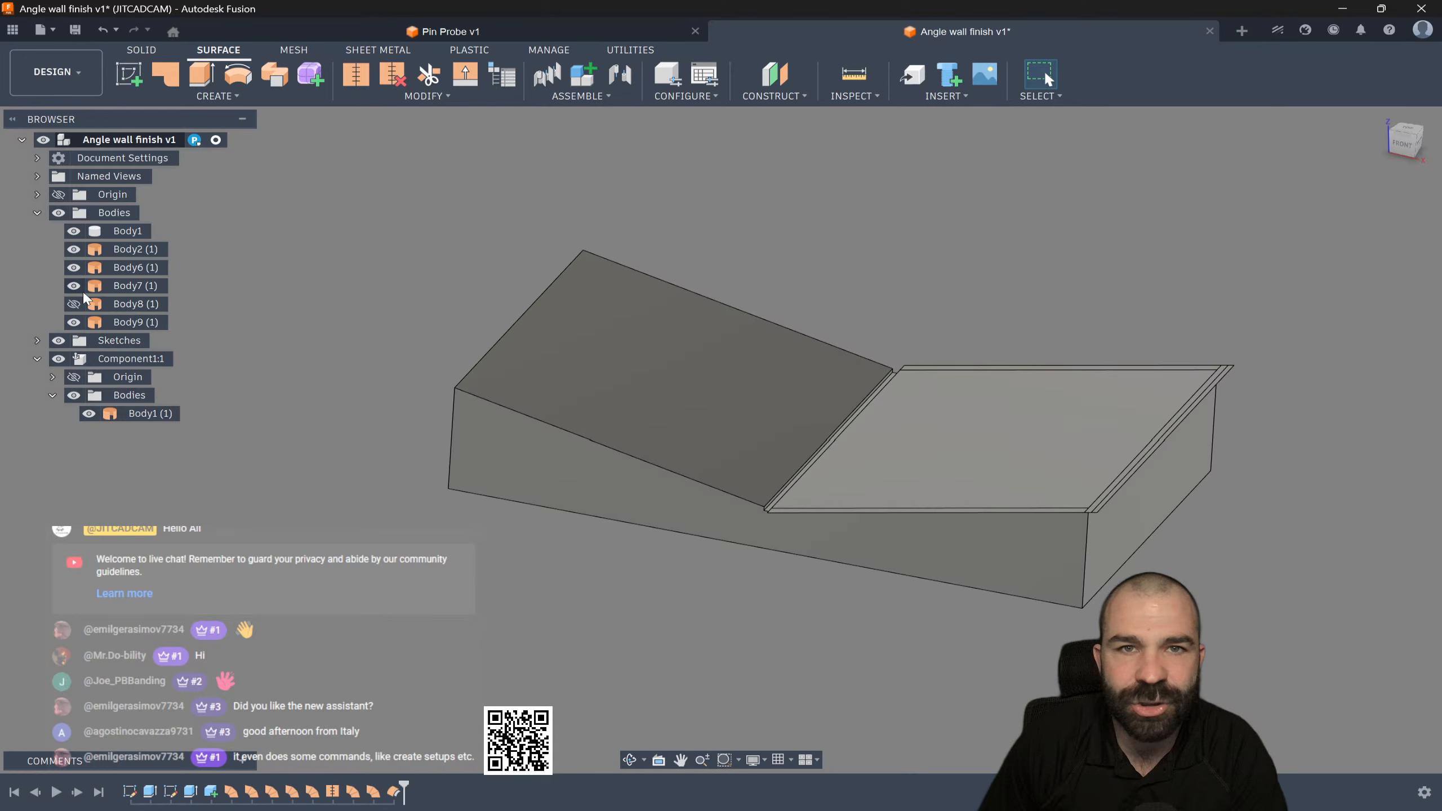
Step: Hide the solid Body1 and extend the three outer edges of the offset surface by 2 in with the Natural type
{"action": "left_click", "coordinate": [73, 232]}
{"action": "middle_click_drag", "start_coordinate": [344, 320], "coordinate": [329, 318], "text": "shift"}
{"action": "scroll", "coordinate": [1043, 402], "scroll_direction": "up", "scroll_amount": 3}
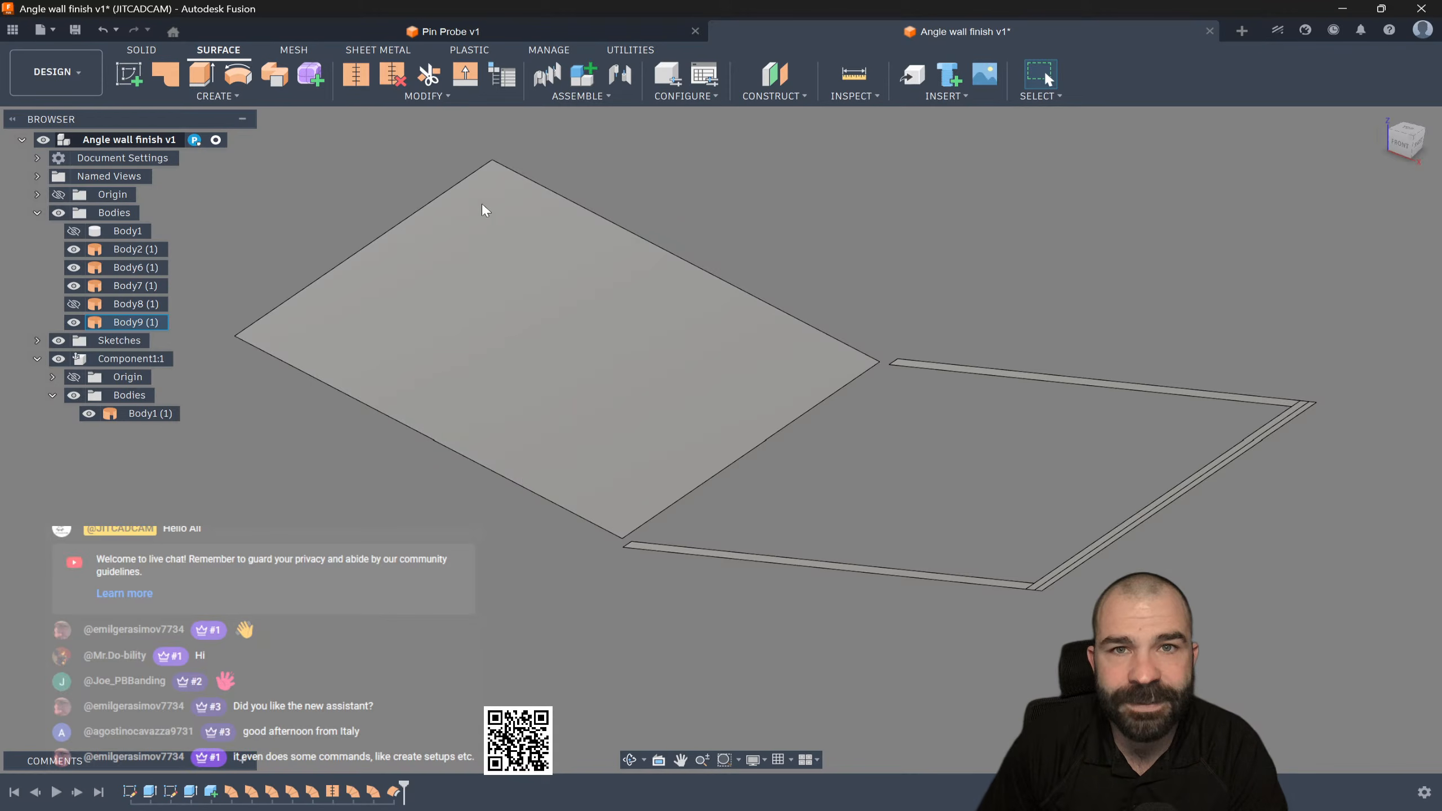
{"action": "left_click", "coordinate": [464, 74]}
{"action": "left_click", "coordinate": [363, 403]}
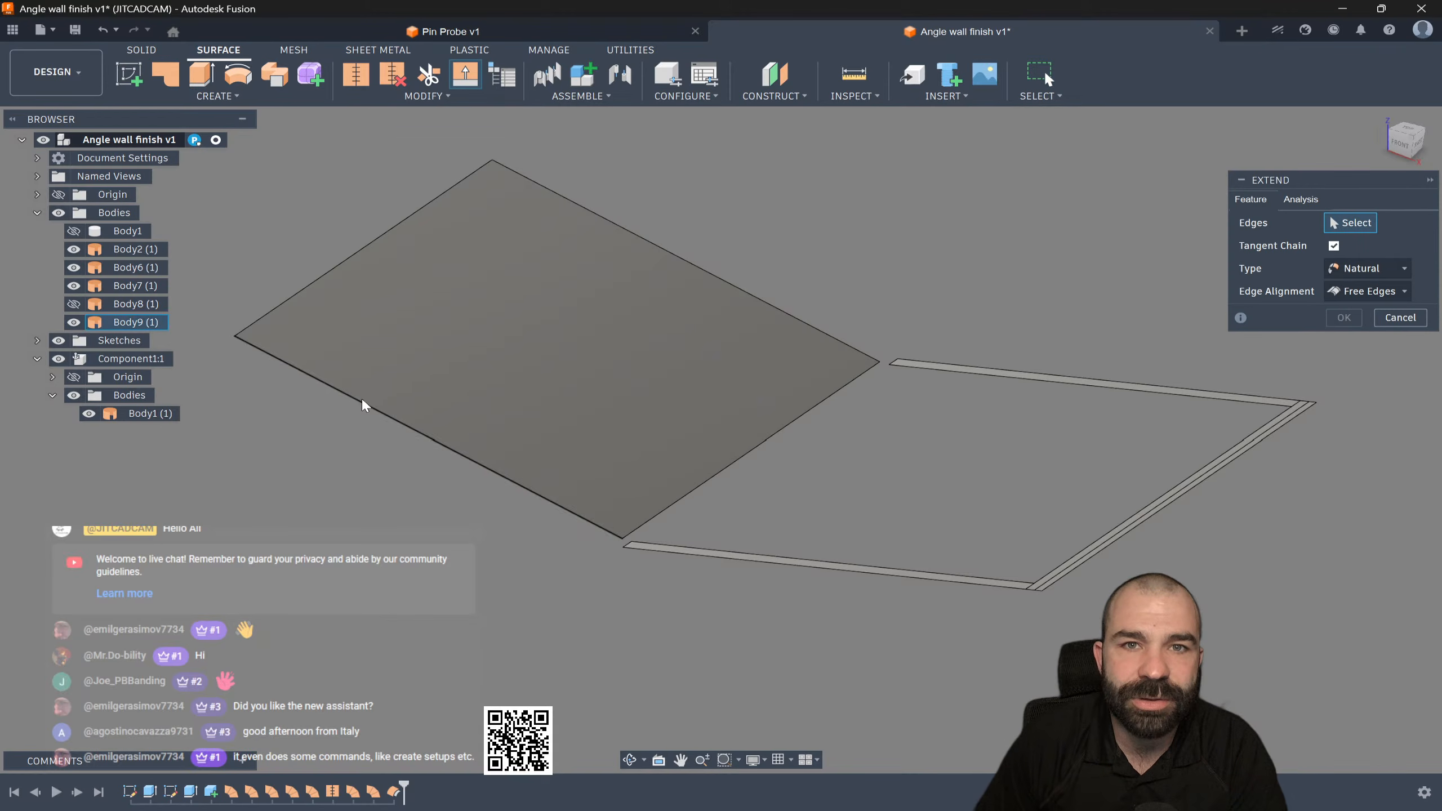
{"action": "left_click", "coordinate": [291, 296]}
{"action": "left_click", "coordinate": [578, 206]}
{"action": "left_click_drag", "start_coordinate": [588, 199], "coordinate": [623, 177]}
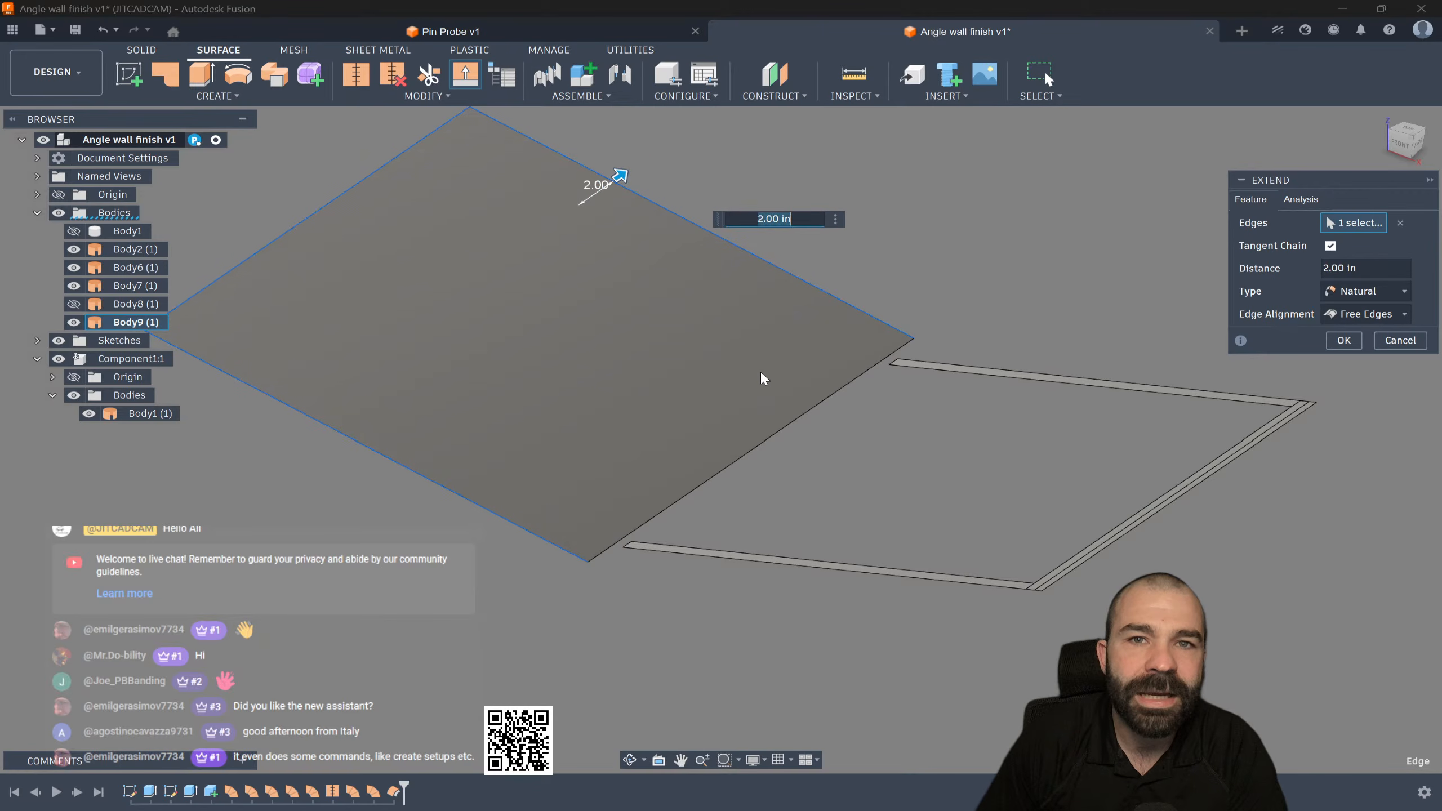
{"action": "scroll", "coordinate": [766, 405], "scroll_direction": "down", "scroll_amount": 2}
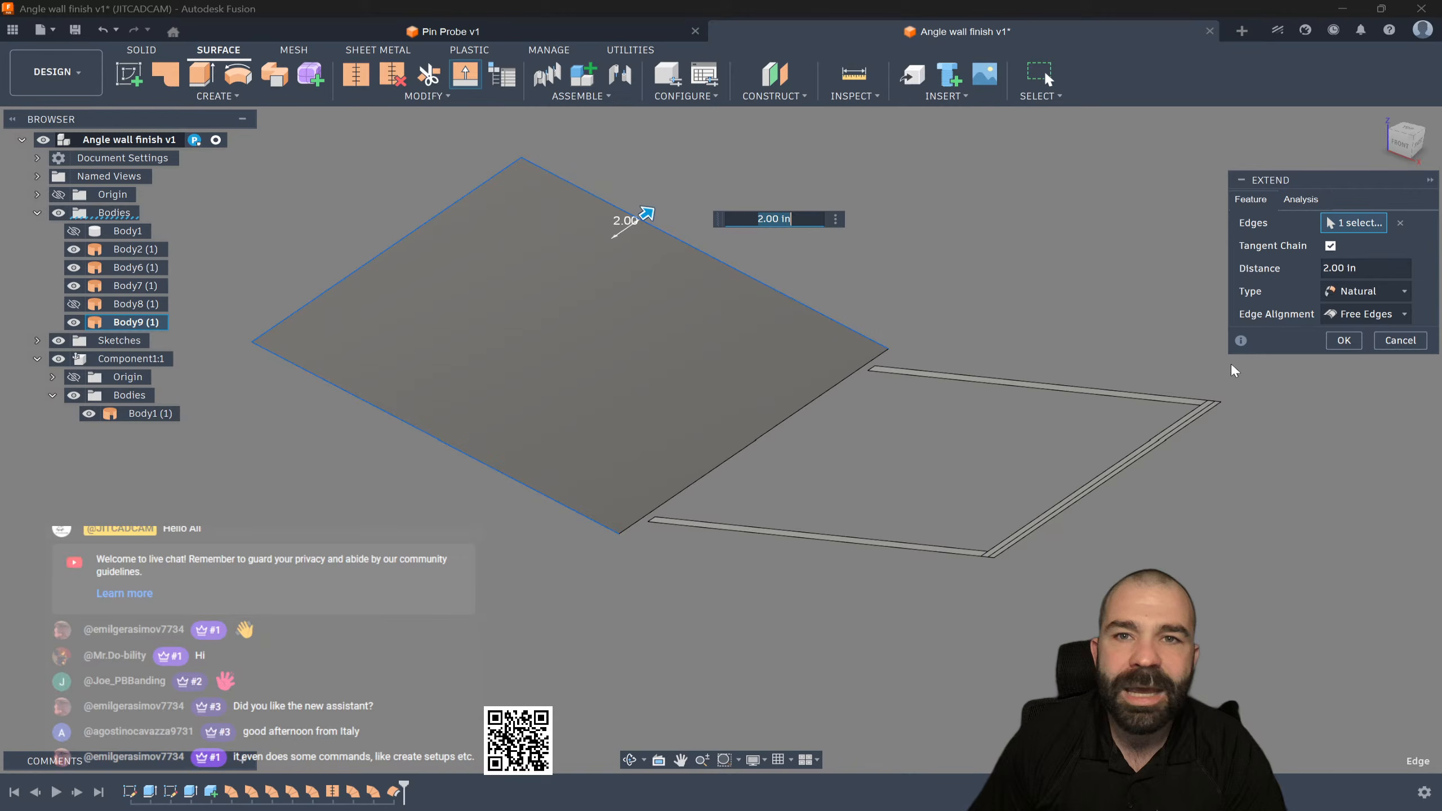
{"action": "left_click", "coordinate": [1343, 340]}
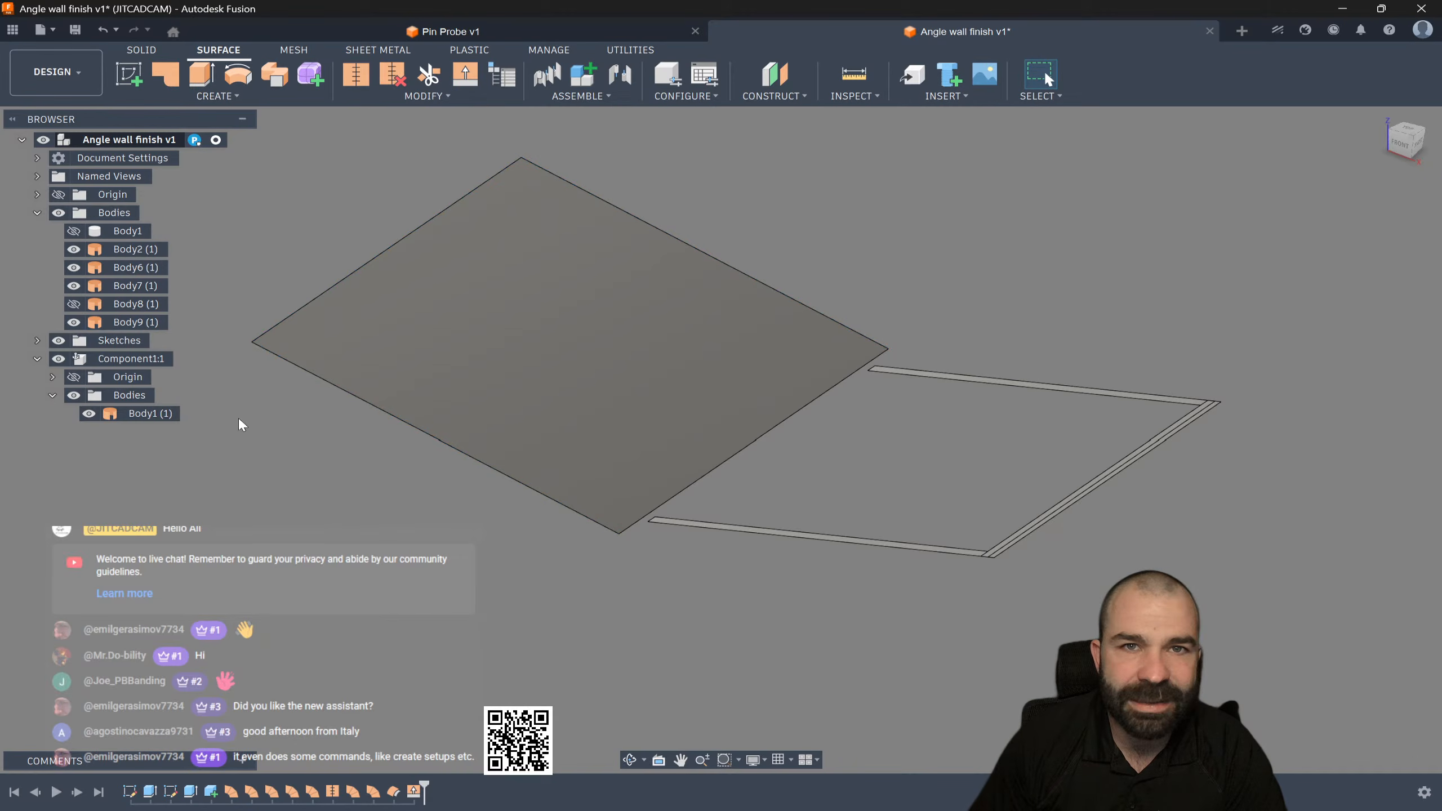
Step: Show the solid Body1 again and toggle the extended surface Body9 (1) off and on to compare it with the part
{"action": "left_click", "coordinate": [74, 231]}
{"action": "middle_click_drag", "start_coordinate": [282, 448], "coordinate": [266, 479], "text": "shift"}
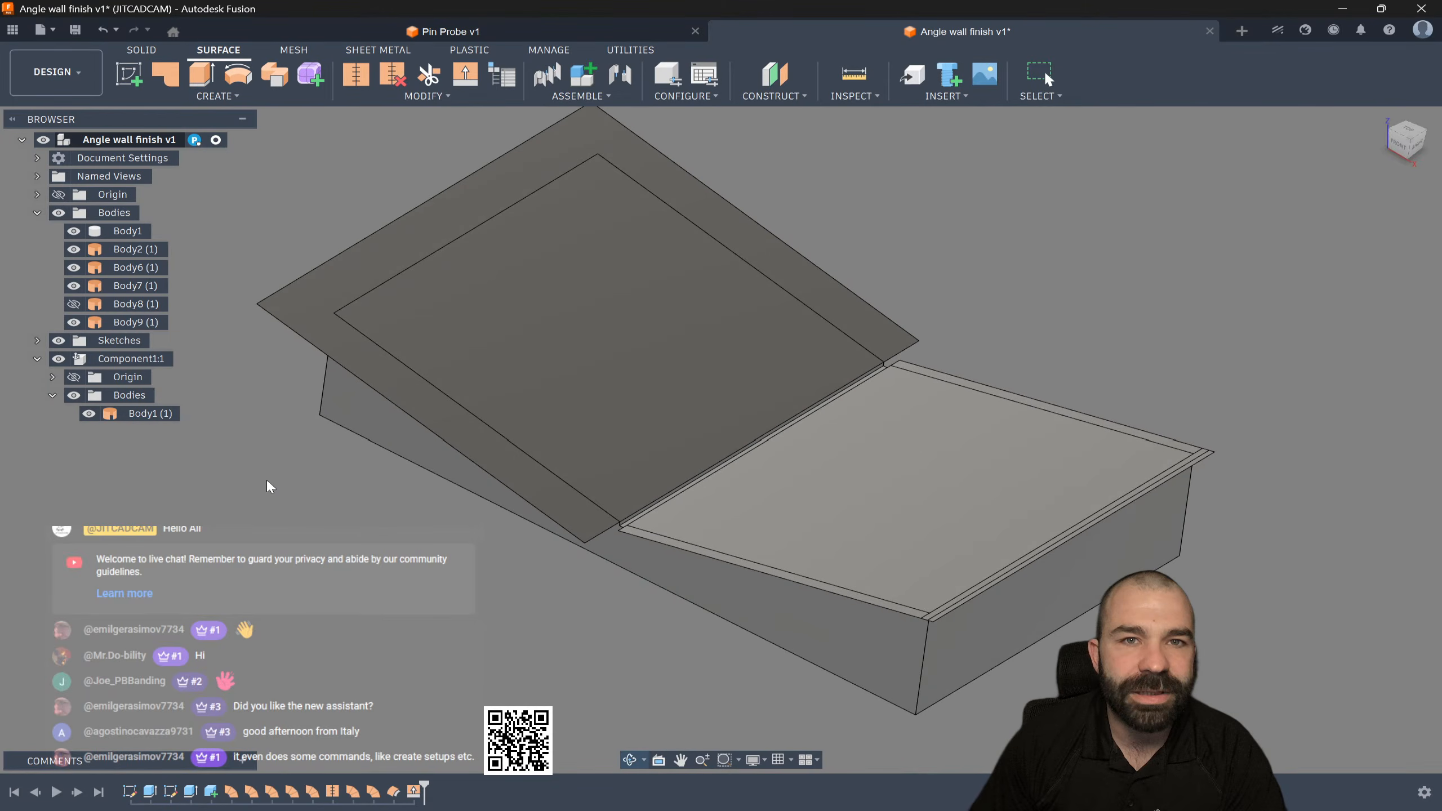
{"action": "left_click", "coordinate": [74, 322]}
{"action": "left_click", "coordinate": [75, 322]}
{"action": "left_click", "coordinate": [75, 322]}
{"action": "left_click", "coordinate": [74, 322]}
{"action": "scroll", "coordinate": [379, 542], "scroll_direction": "down", "scroll_amount": 3}
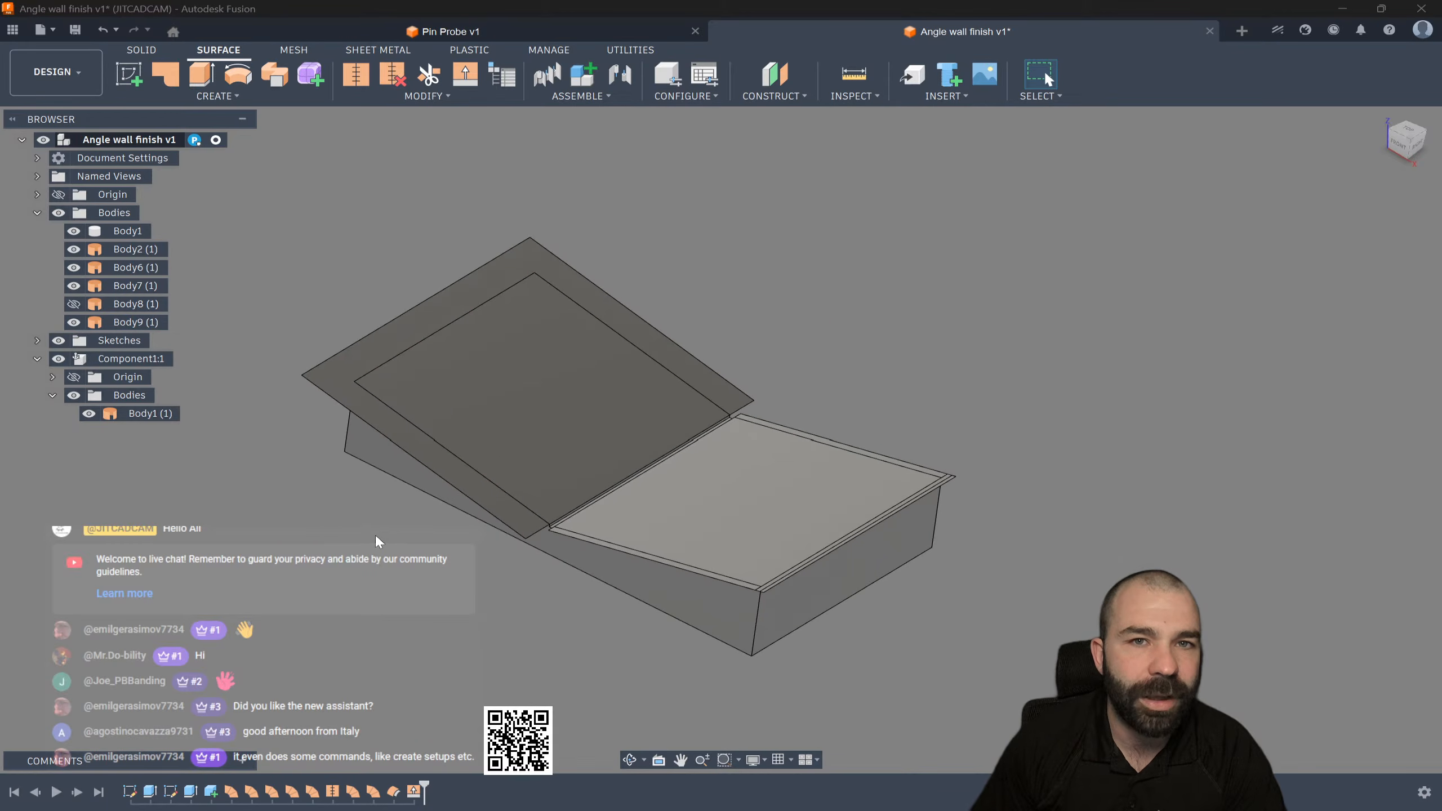
Step: Switch to the Manufacture workspace and look over the extended surfaces on the part in Setup1
{"action": "left_click", "coordinate": [69, 91]}
{"action": "left_click", "coordinate": [116, 238]}
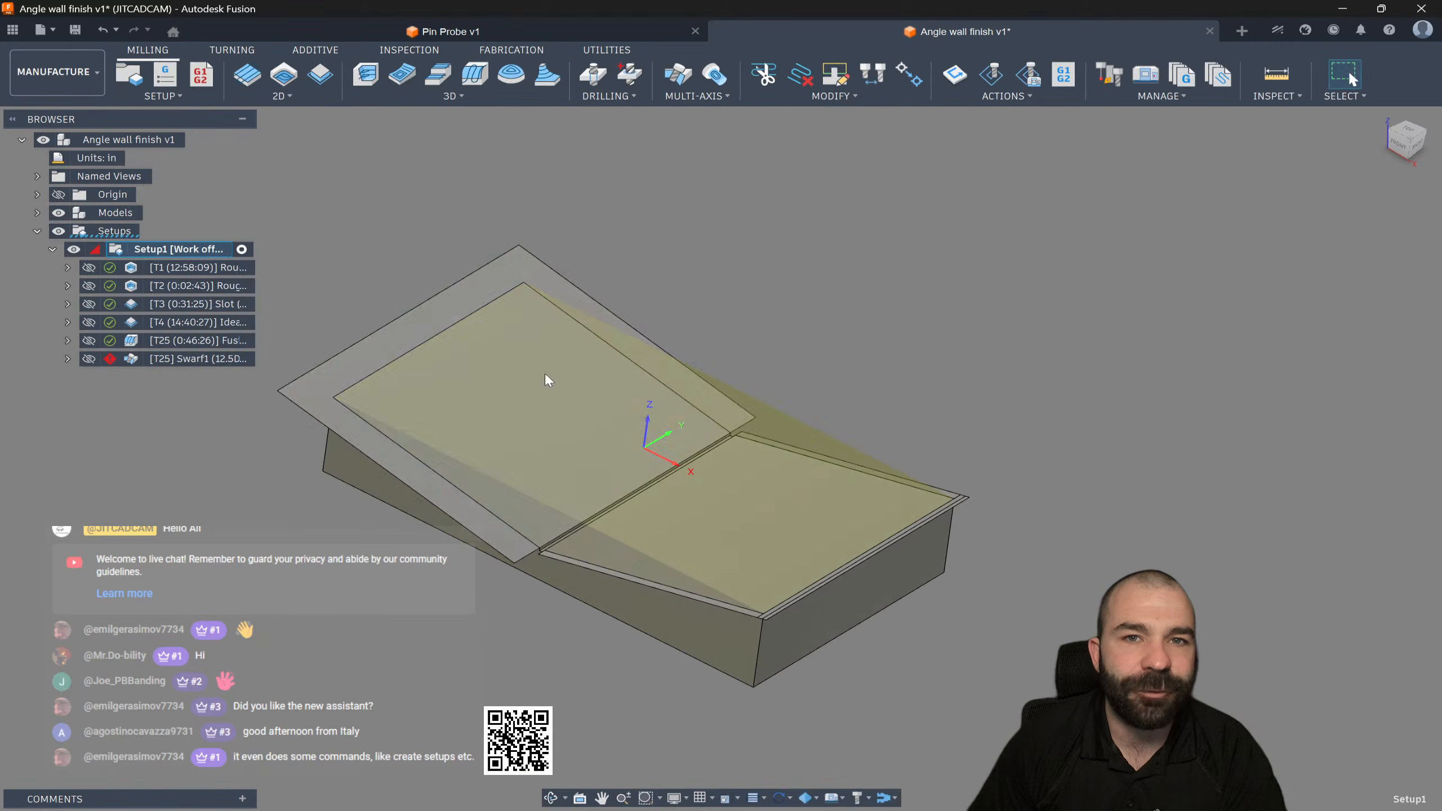
{"action": "middle_click_drag", "start_coordinate": [1007, 444], "coordinate": [607, 476], "text": "shift"}
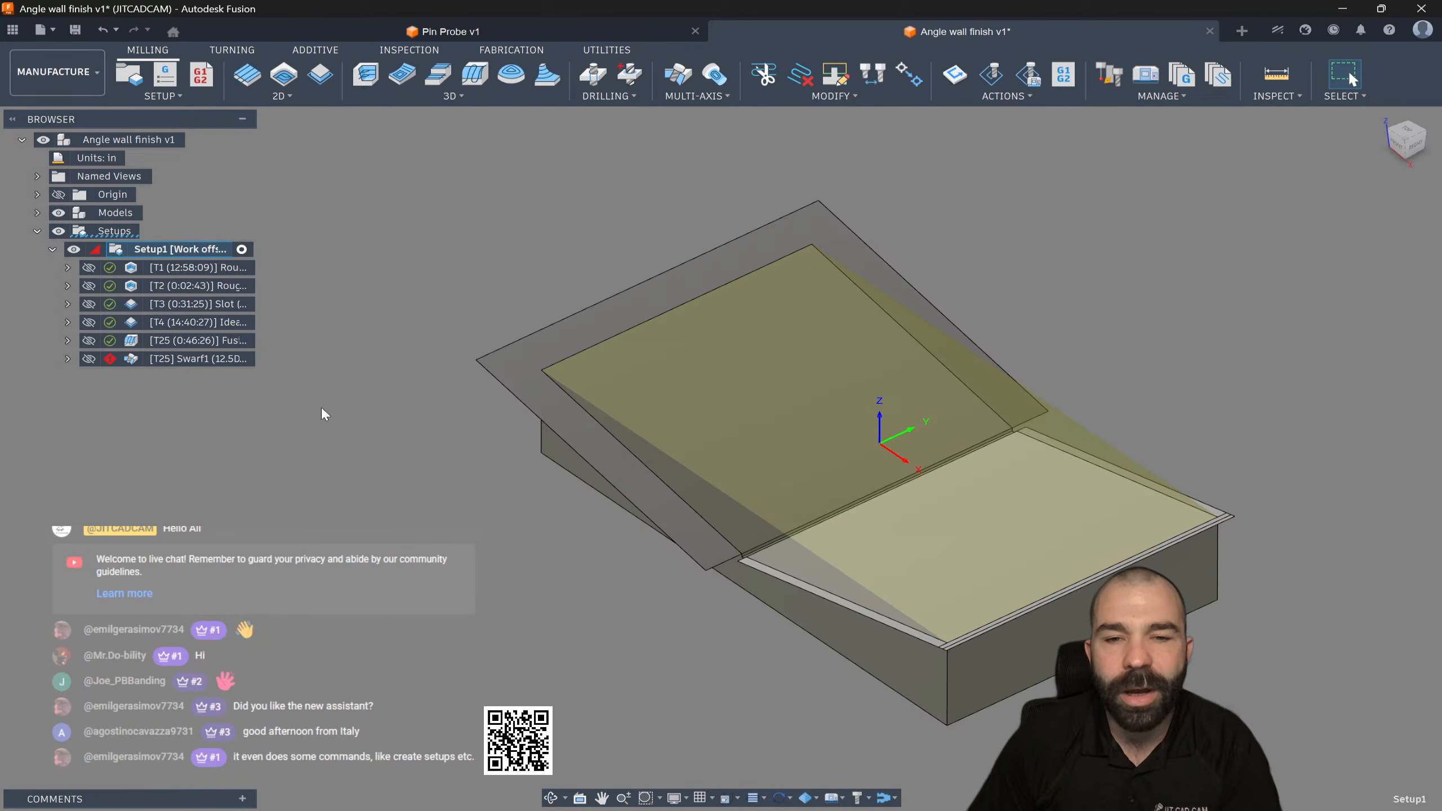
{"action": "mouse_move", "coordinate": [387, 444]}
{"action": "middle_mouse_down", "text": "shift"}
{"action": "mouse_move", "coordinate": [405, 445]}
{"action": "mouse_move", "coordinate": [394, 452]}
{"action": "middle_mouse_up", "text": "shift"}
{"action": "scroll", "coordinate": [394, 452], "scroll_direction": "down", "scroll_amount": 3}
{"action": "scroll", "coordinate": [394, 453], "scroll_direction": "up", "scroll_amount": 1}
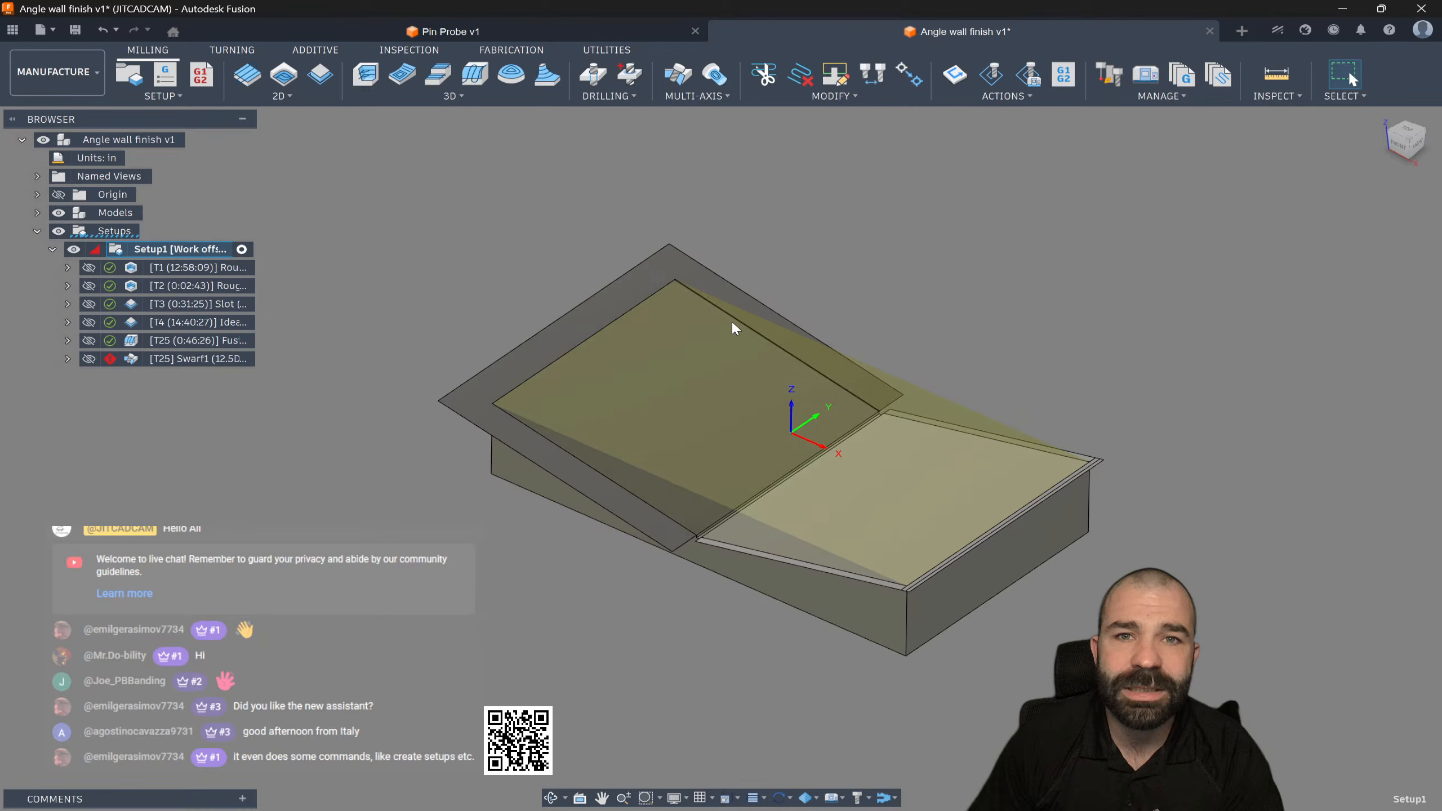
{"action": "middle_click_drag", "start_coordinate": [734, 326], "coordinate": [773, 295], "text": "shift"}
{"action": "scroll", "coordinate": [687, 486], "scroll_direction": "up", "scroll_amount": 2}
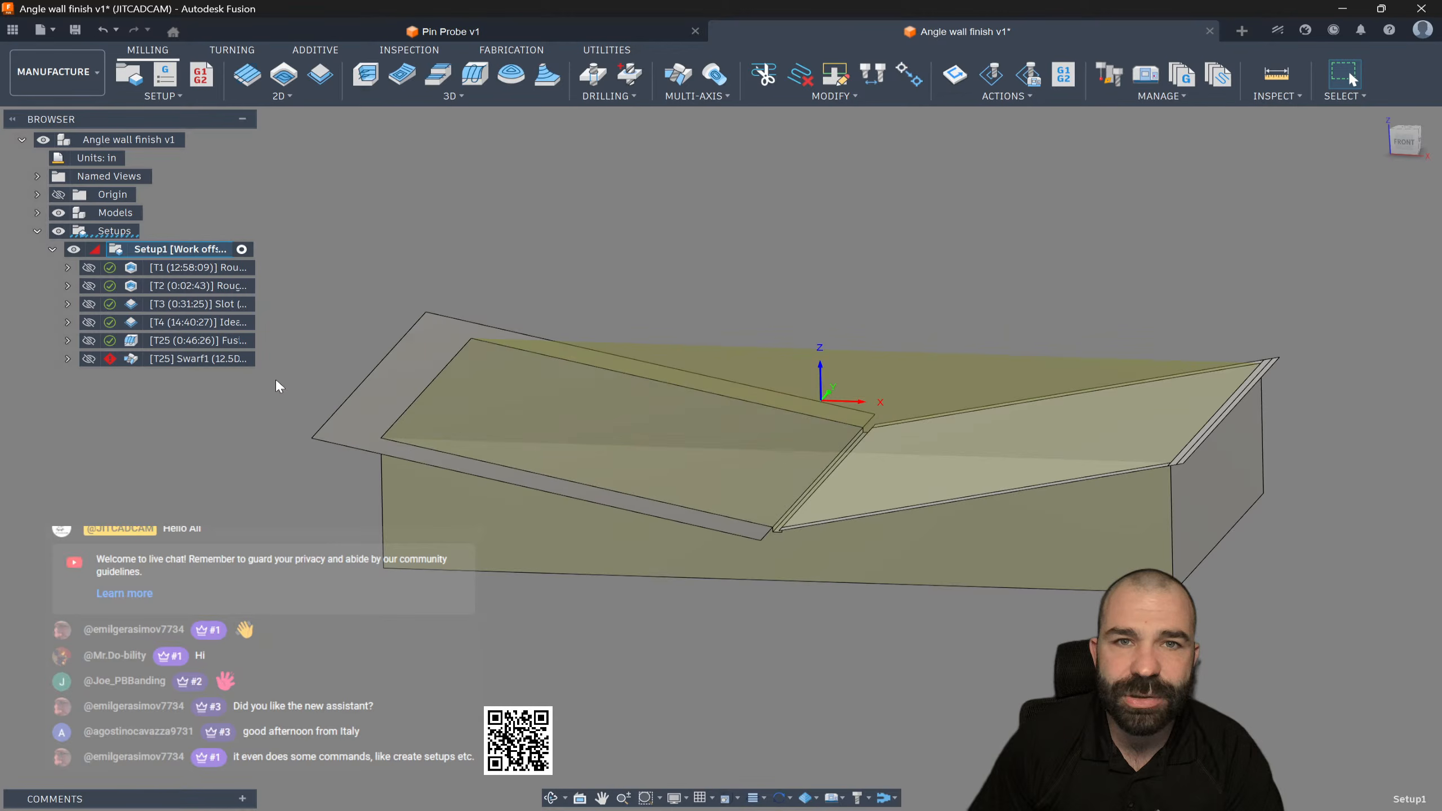
Step: Examine the existing T25 finishing toolpath from the front, checking its passes at the outer end of the slope and along the central slot
{"action": "left_click", "coordinate": [142, 341]}
{"action": "mouse_move", "coordinate": [530, 373]}
{"action": "middle_mouse_down", "text": "shift"}
{"action": "mouse_move", "coordinate": [563, 389]}
{"action": "mouse_move", "coordinate": [551, 373]}
{"action": "middle_mouse_up", "text": "shift"}
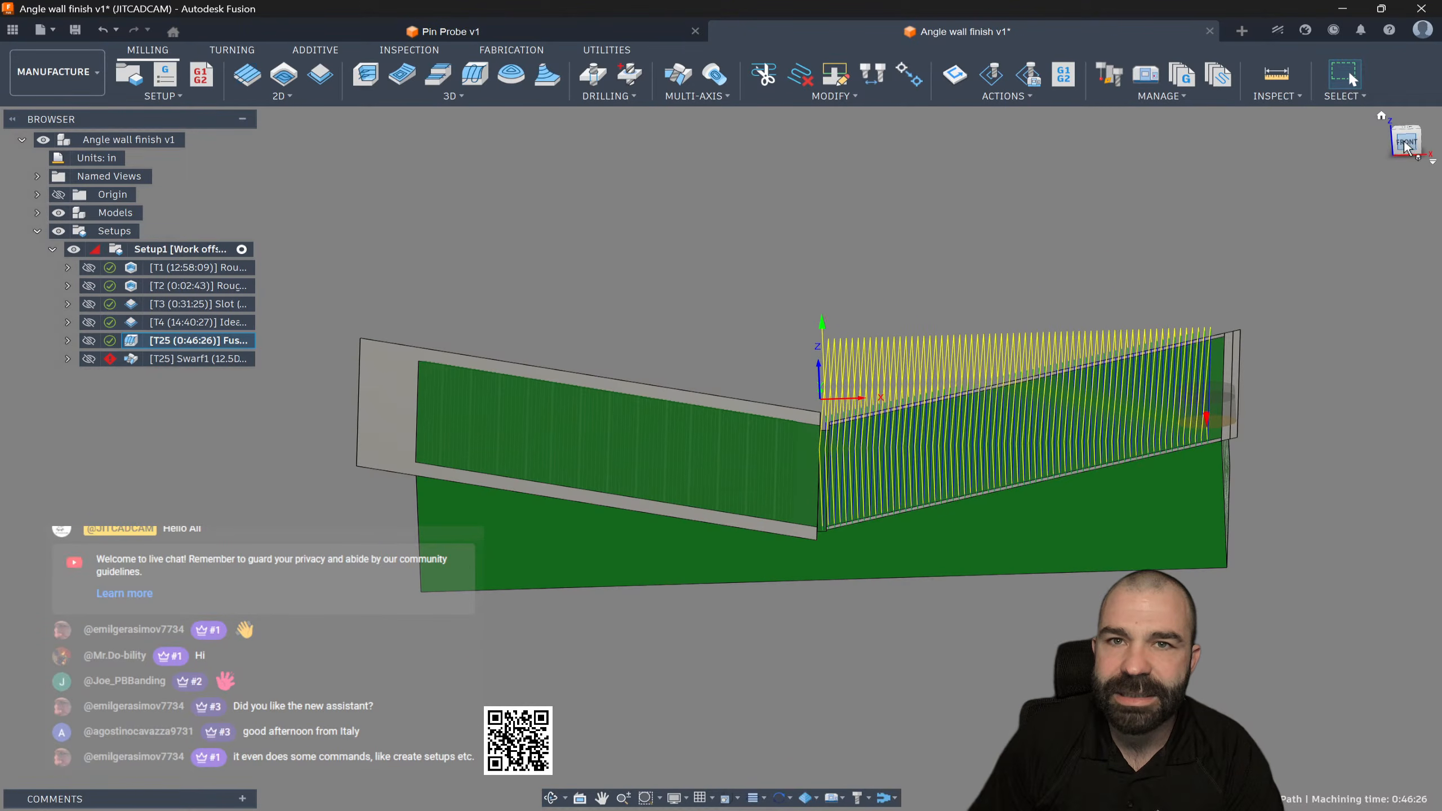
{"action": "left_click", "coordinate": [1406, 142]}
{"action": "scroll", "coordinate": [1220, 378], "scroll_direction": "up", "scroll_amount": 4}
{"action": "scroll", "coordinate": [1220, 378], "scroll_direction": "up", "scroll_amount": 2}
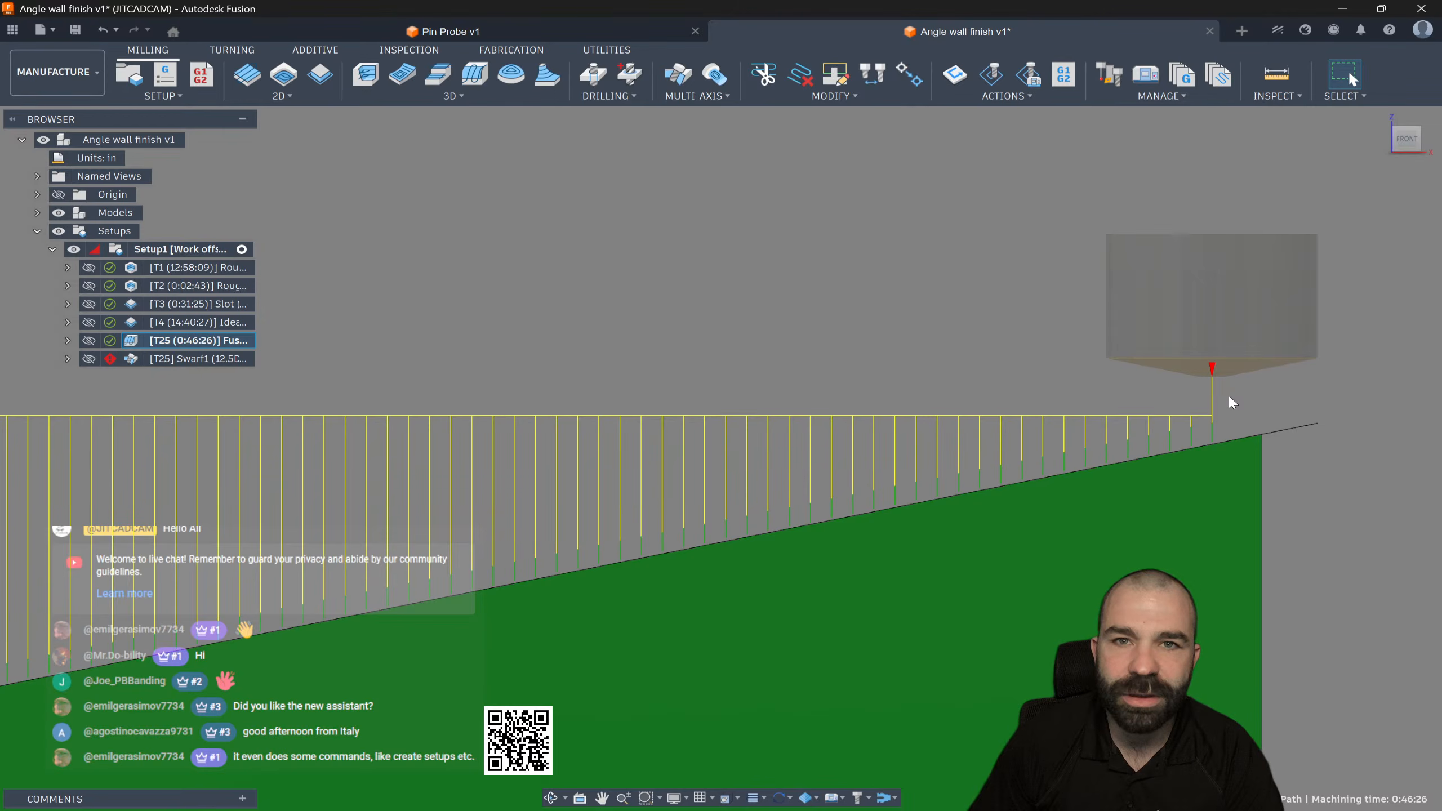
{"action": "scroll", "coordinate": [1226, 398], "scroll_direction": "down", "scroll_amount": 1}
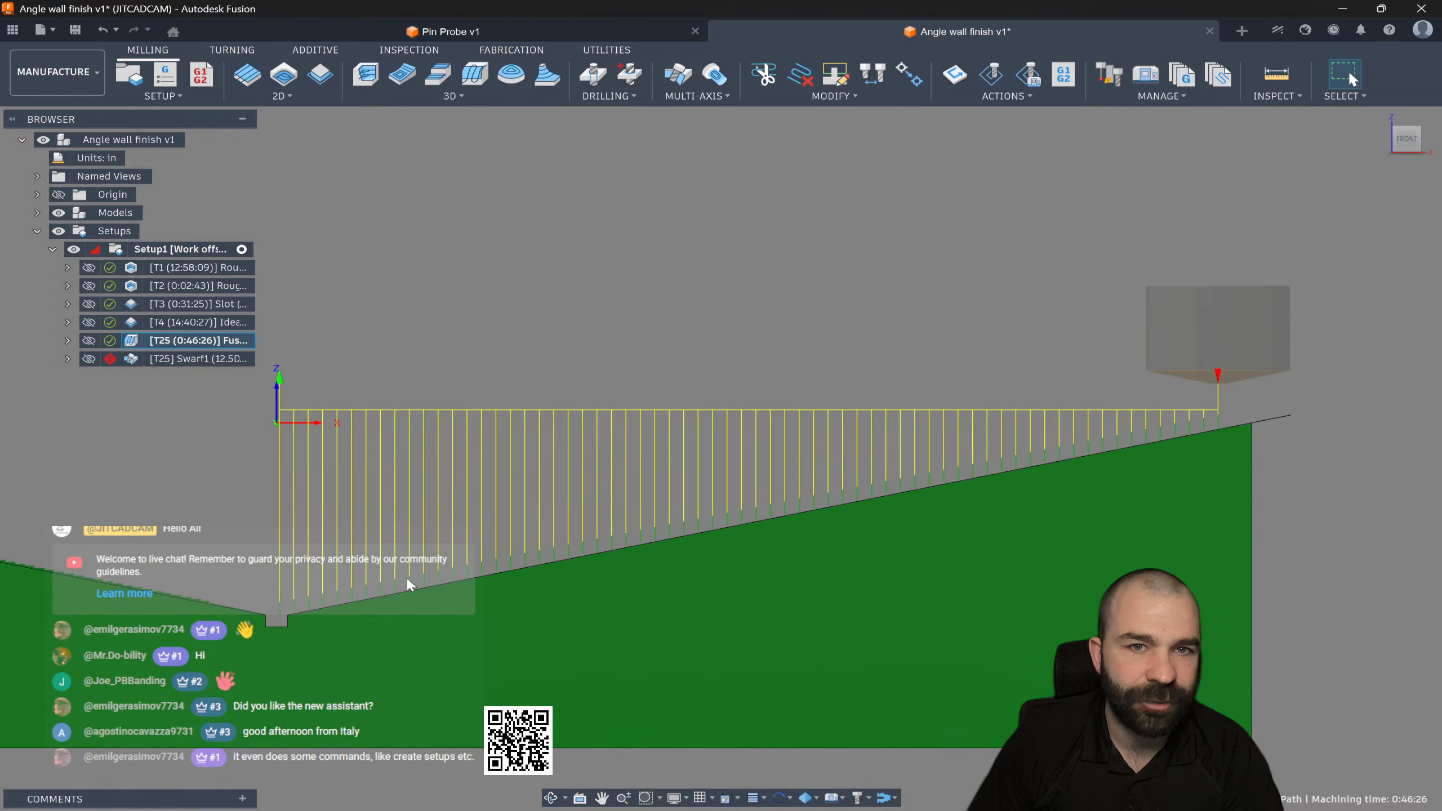
{"action": "scroll", "coordinate": [1013, 472], "scroll_direction": "down", "scroll_amount": 3}
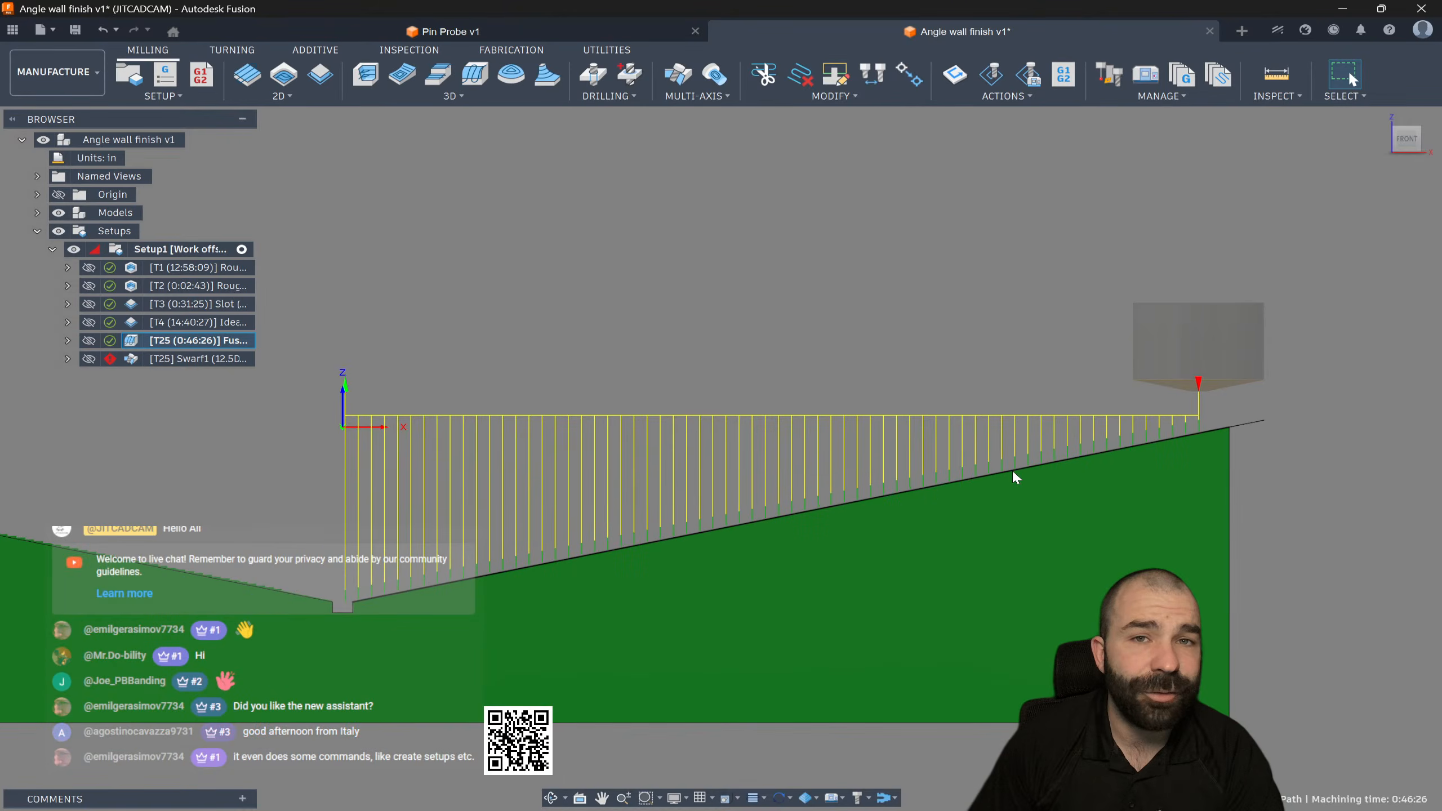
{"action": "middle_click_drag", "start_coordinate": [1054, 473], "coordinate": [978, 681], "text": "shift"}
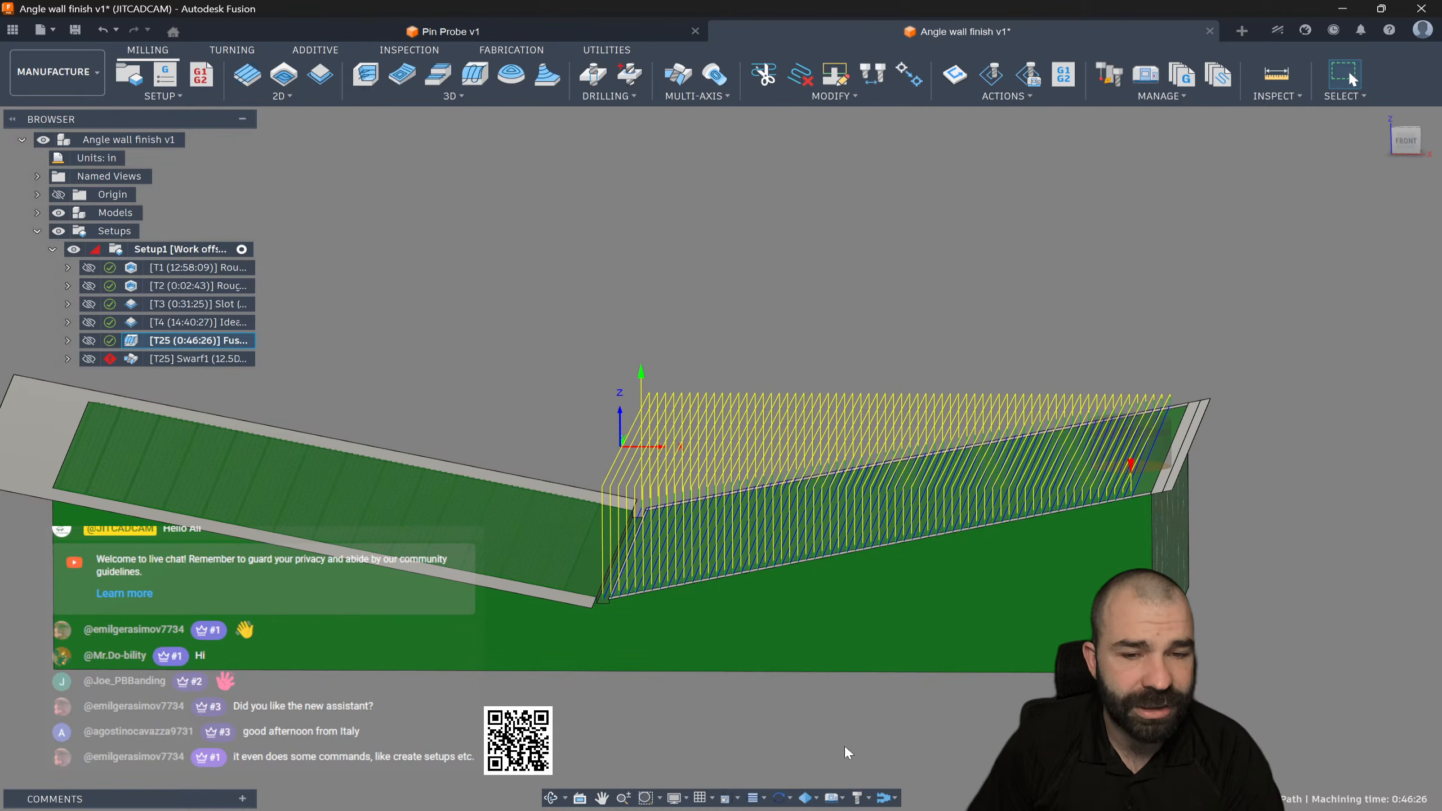
{"action": "scroll", "coordinate": [980, 717], "scroll_direction": "down", "scroll_amount": 1}
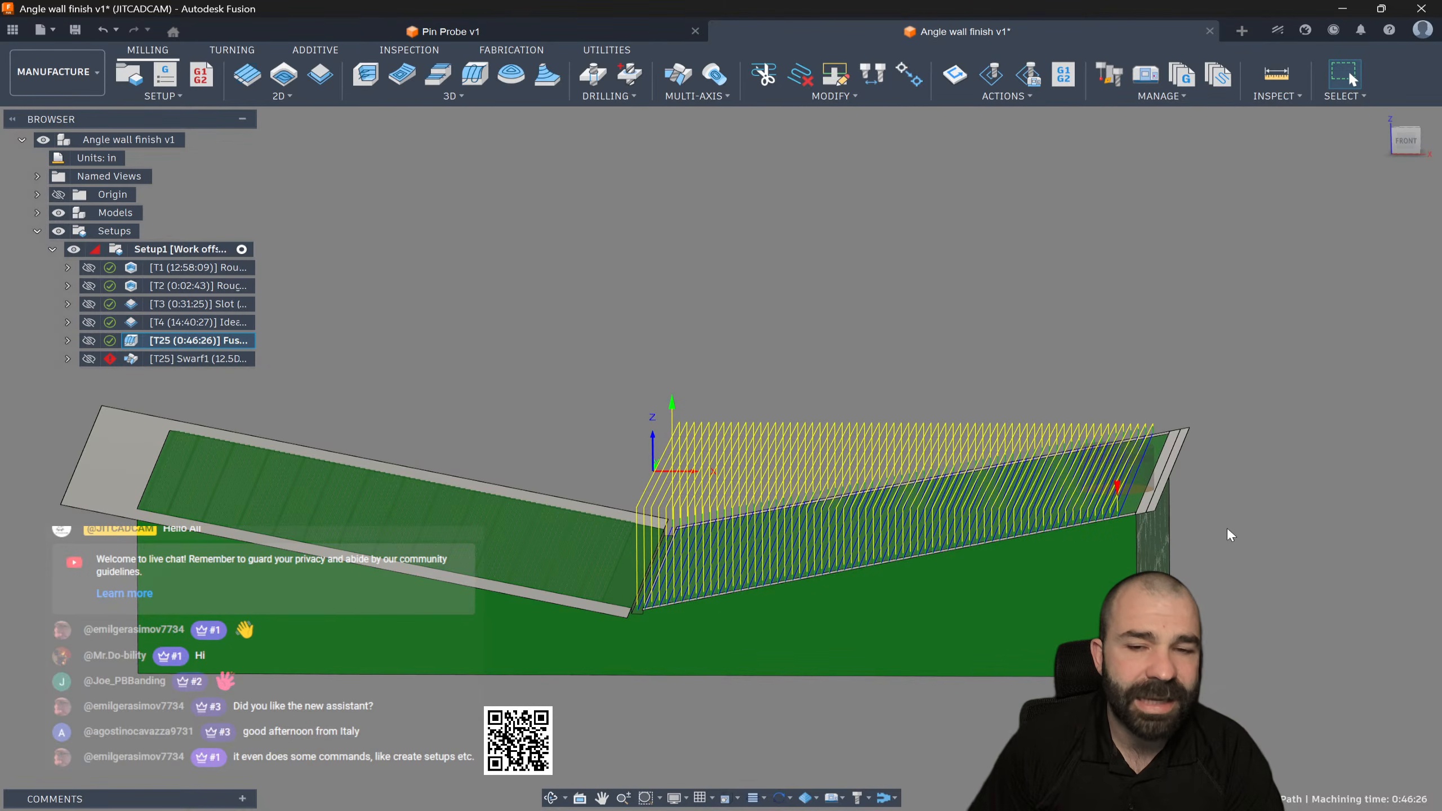
{"action": "middle_click_drag", "start_coordinate": [882, 485], "coordinate": [879, 514], "text": "shift"}
{"action": "scroll", "coordinate": [658, 653], "scroll_direction": "up", "scroll_amount": 10}
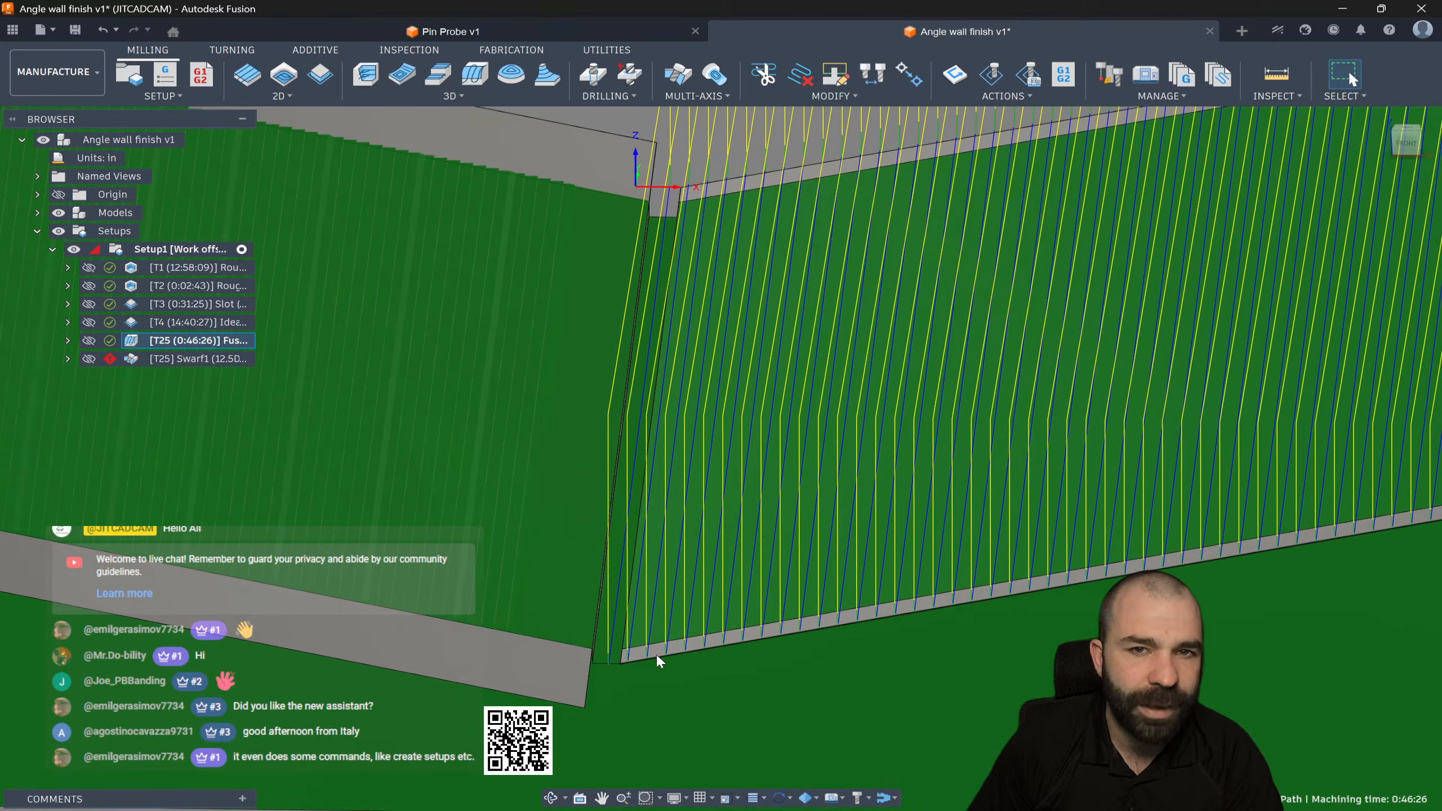
{"action": "scroll", "coordinate": [645, 635], "scroll_direction": "down", "scroll_amount": 10}
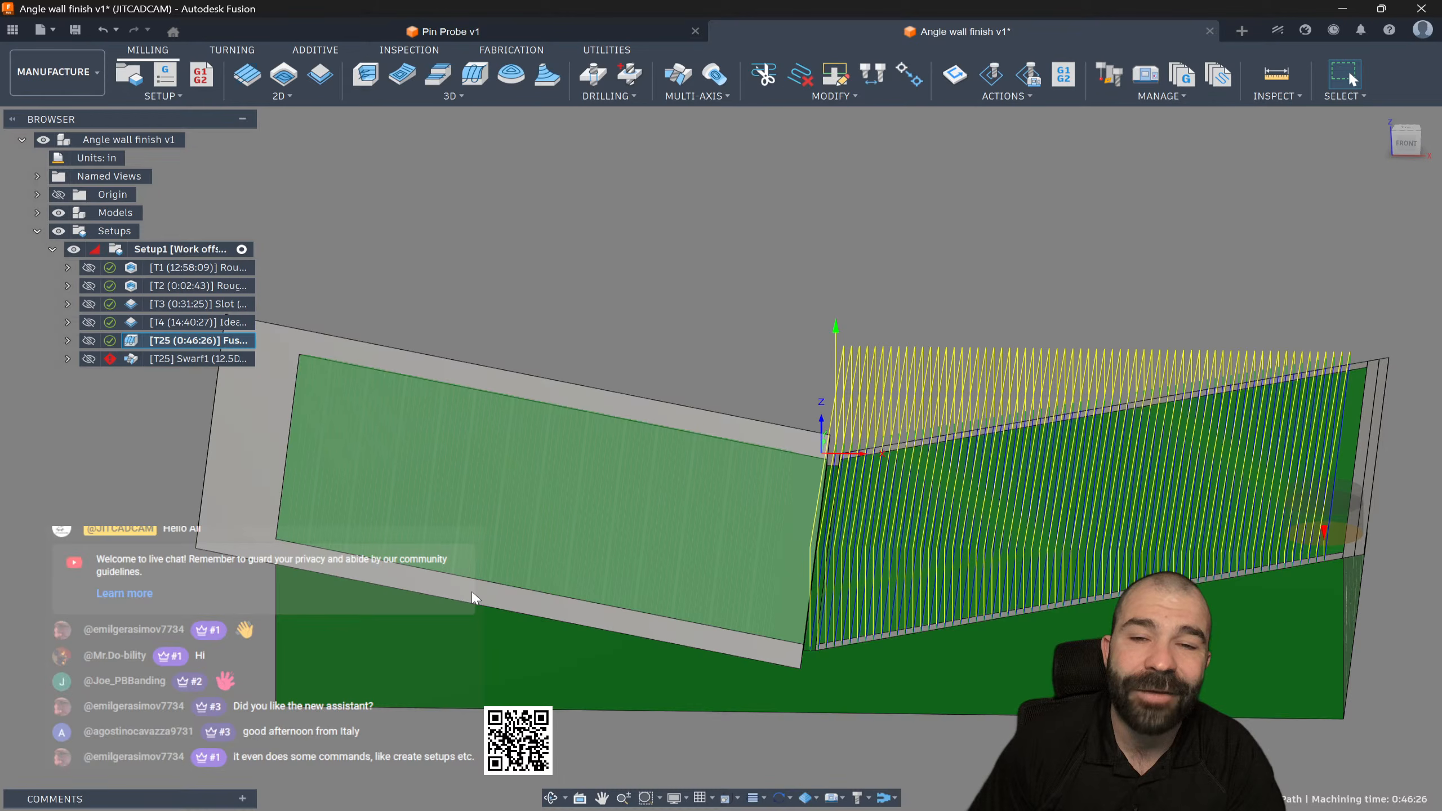
{"action": "scroll", "coordinate": [500, 584], "scroll_direction": "down", "scroll_amount": 3}
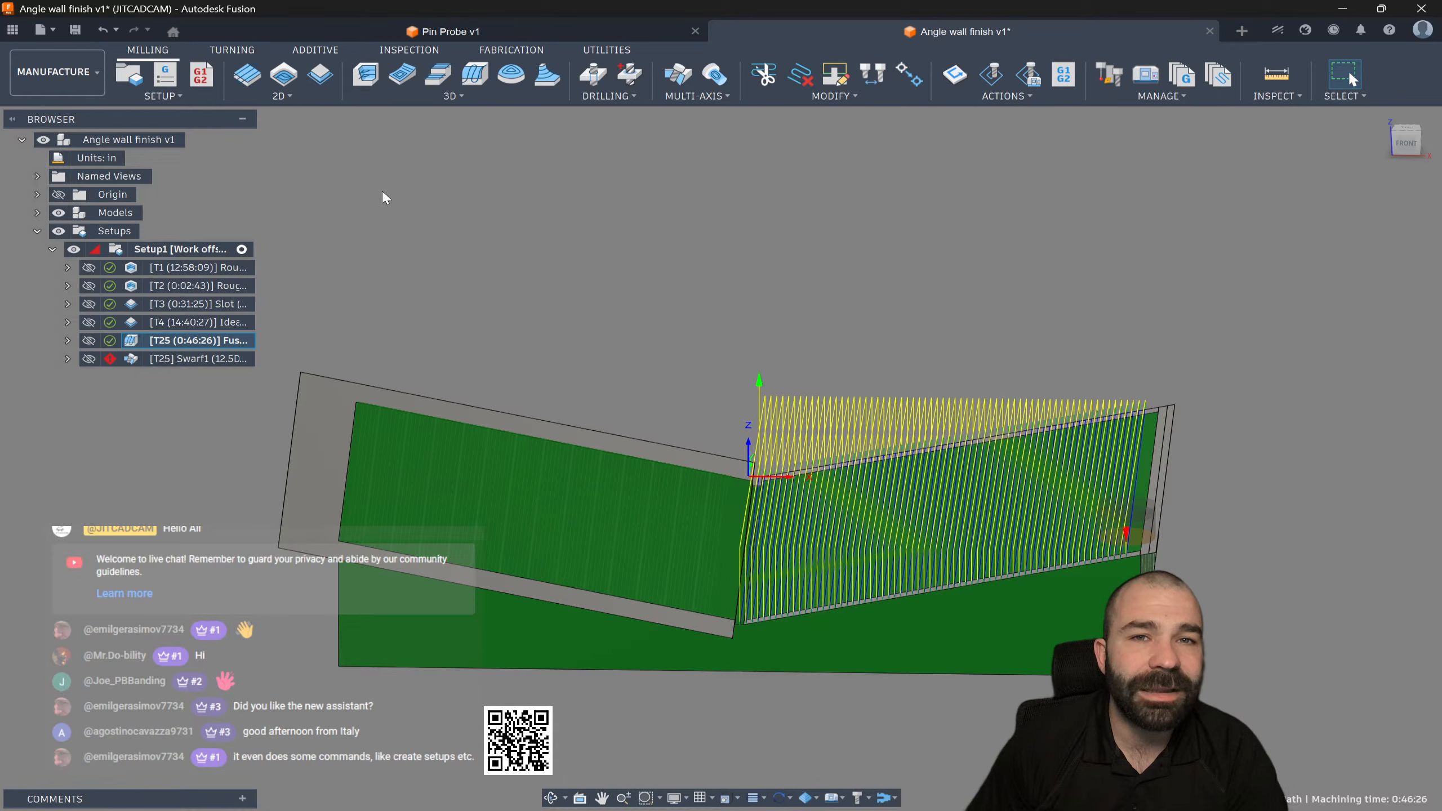
Step: Start a 2D Contour with the #25 77.5° chamfer tool and look over its pass settings with Roughing Passes and Chamfer enabled
{"action": "left_click", "coordinate": [321, 80]}
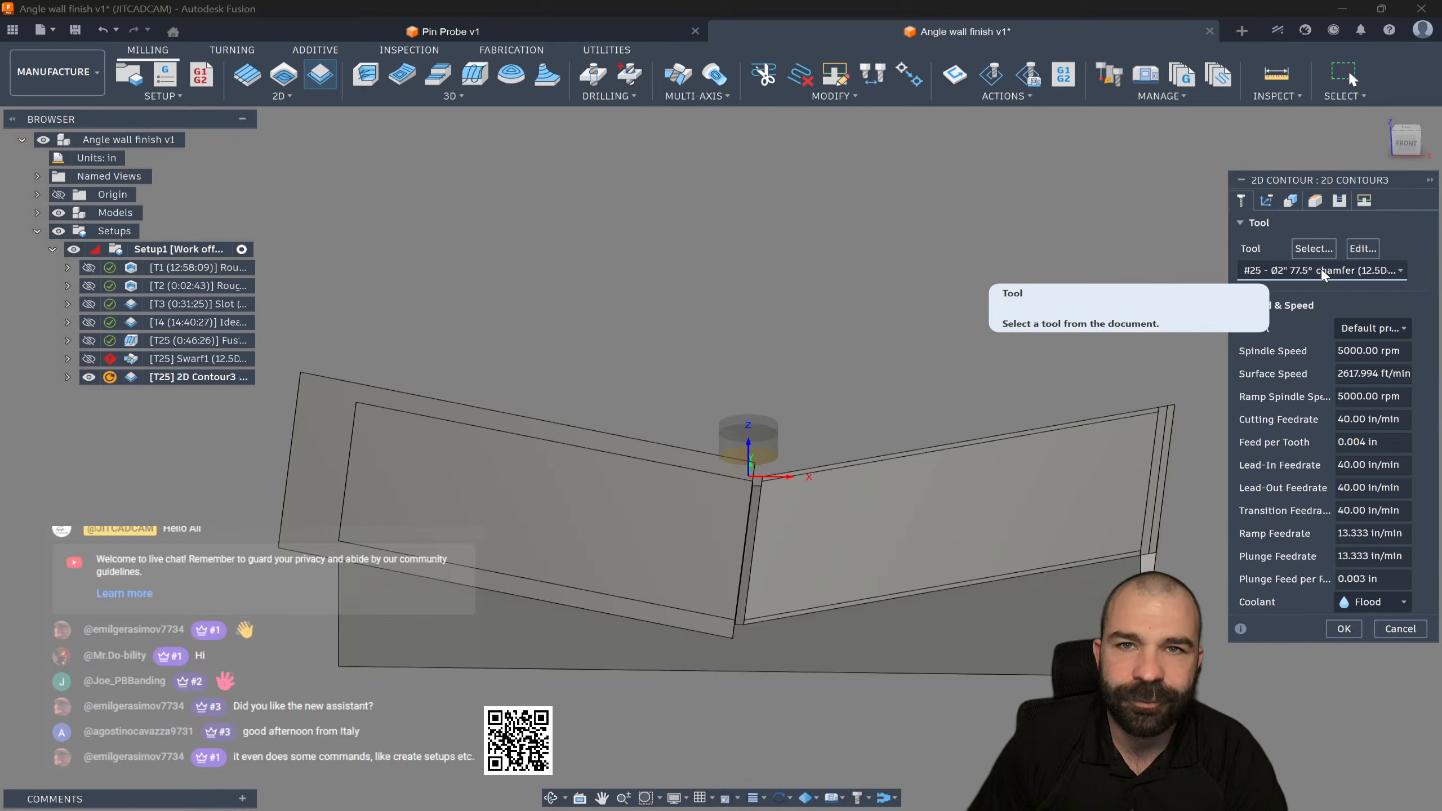
{"action": "left_click", "coordinate": [1338, 203]}
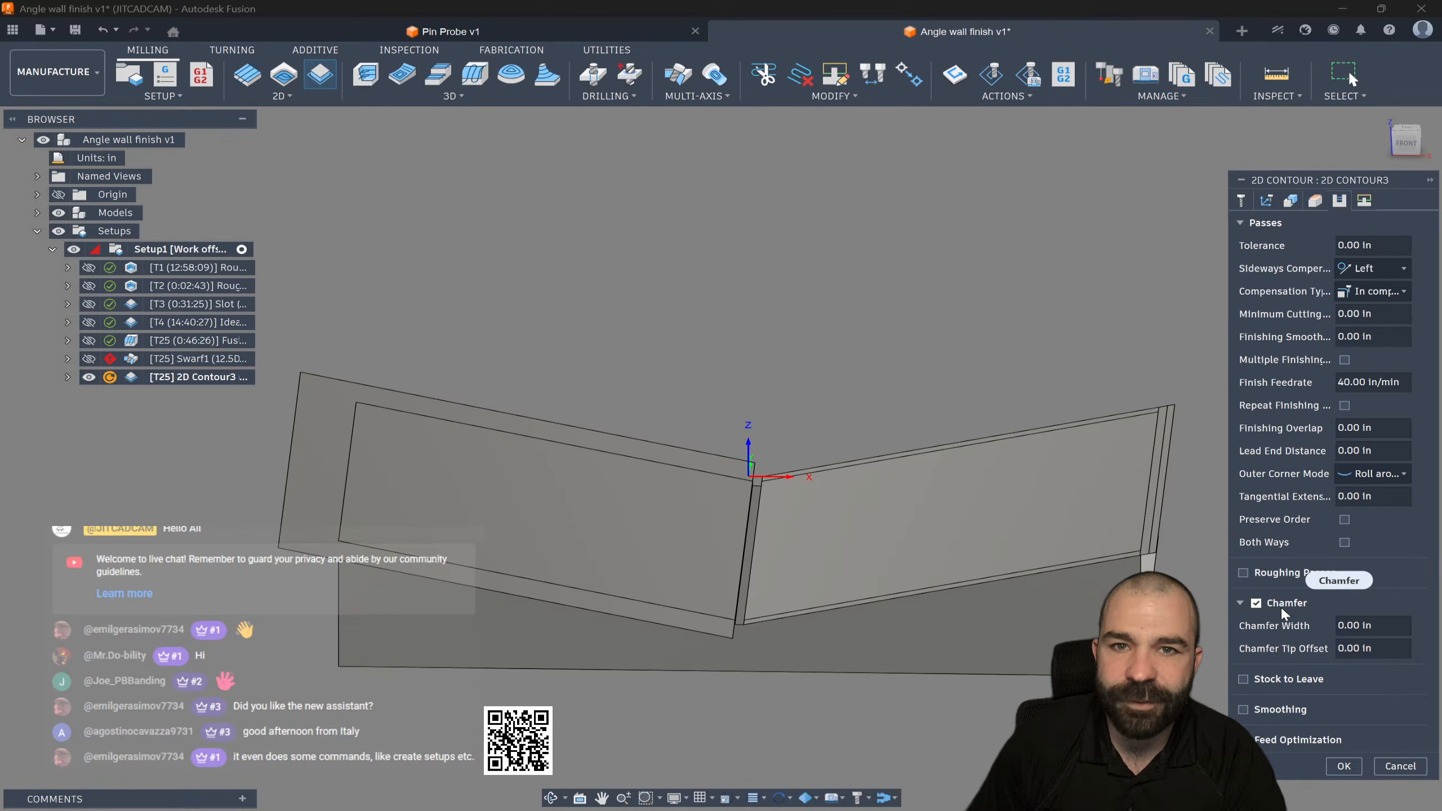
{"action": "left_click", "coordinate": [1276, 575]}
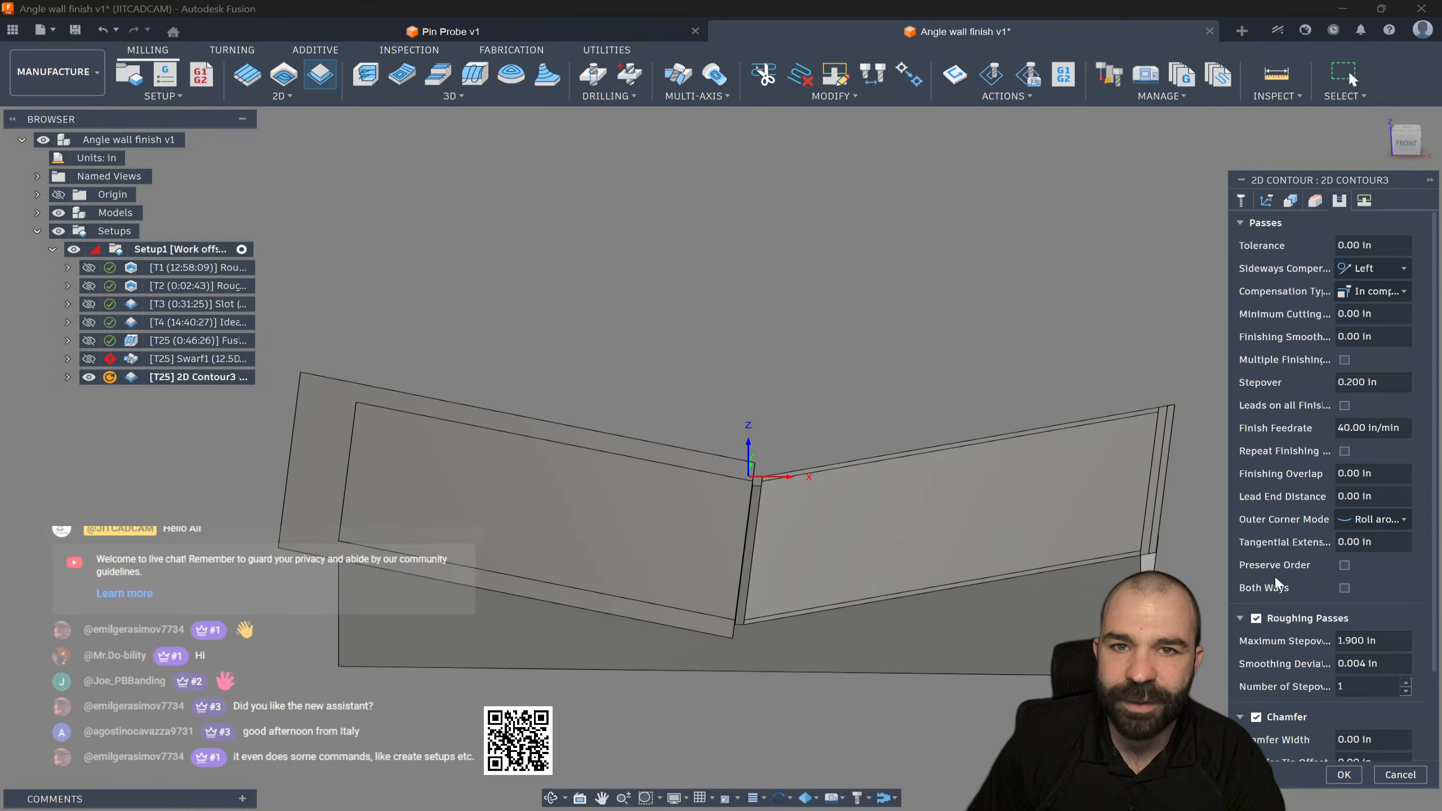
{"action": "scroll", "coordinate": [1275, 580], "scroll_direction": "down", "scroll_amount": 3}
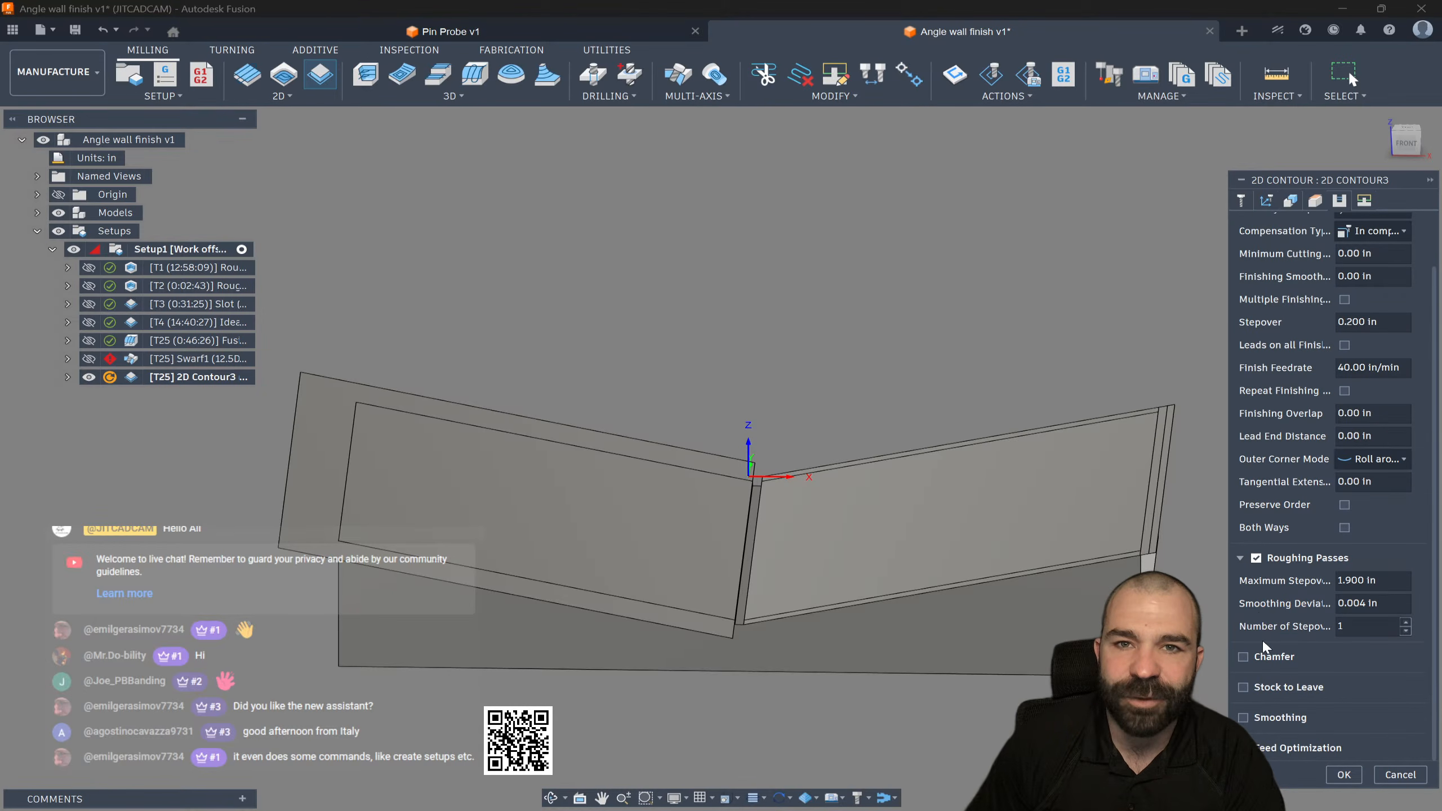
{"action": "left_click", "coordinate": [1243, 656]}
{"action": "scroll", "coordinate": [1320, 591], "scroll_direction": "down", "scroll_amount": 1}
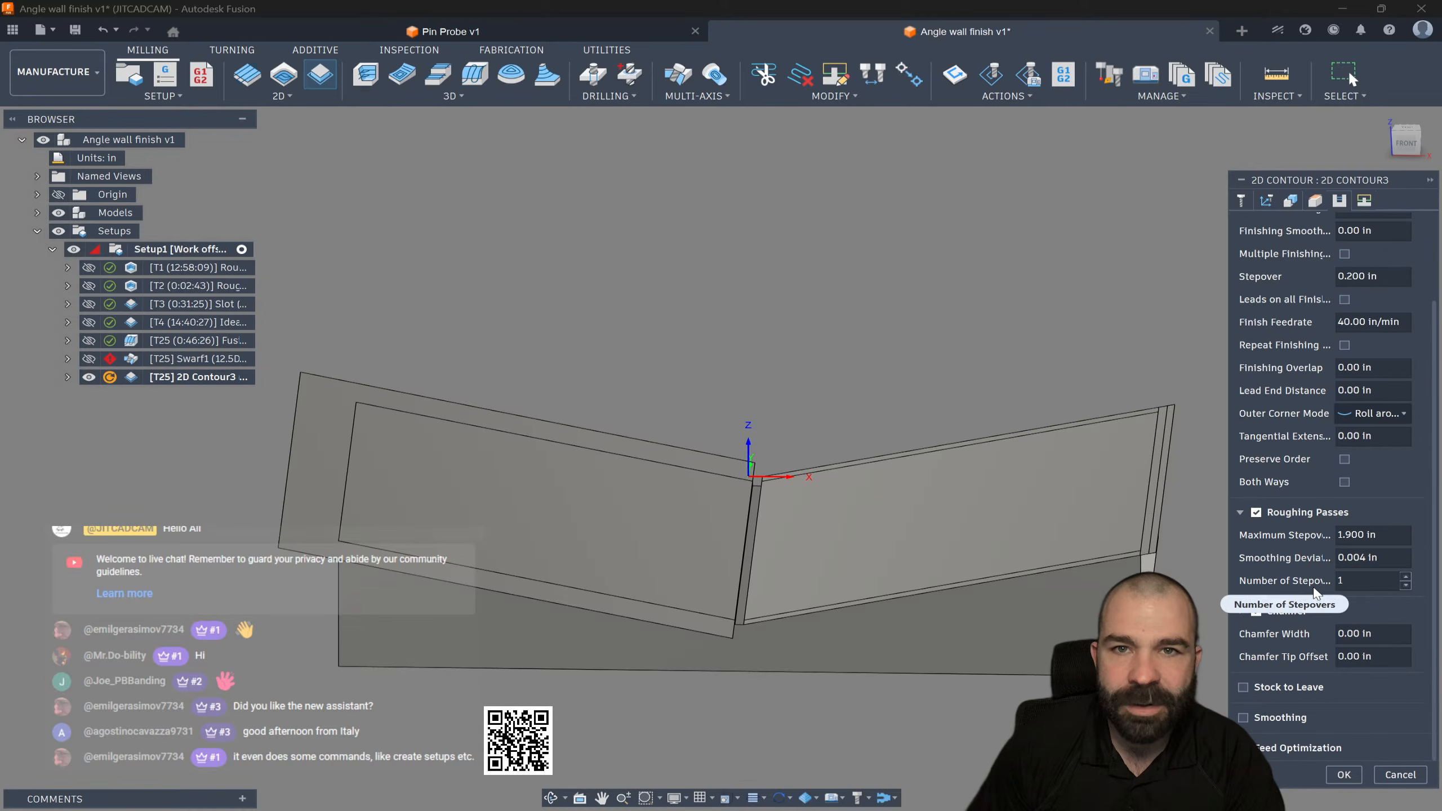
{"action": "scroll", "coordinate": [1312, 576], "scroll_direction": "up", "scroll_amount": 2}
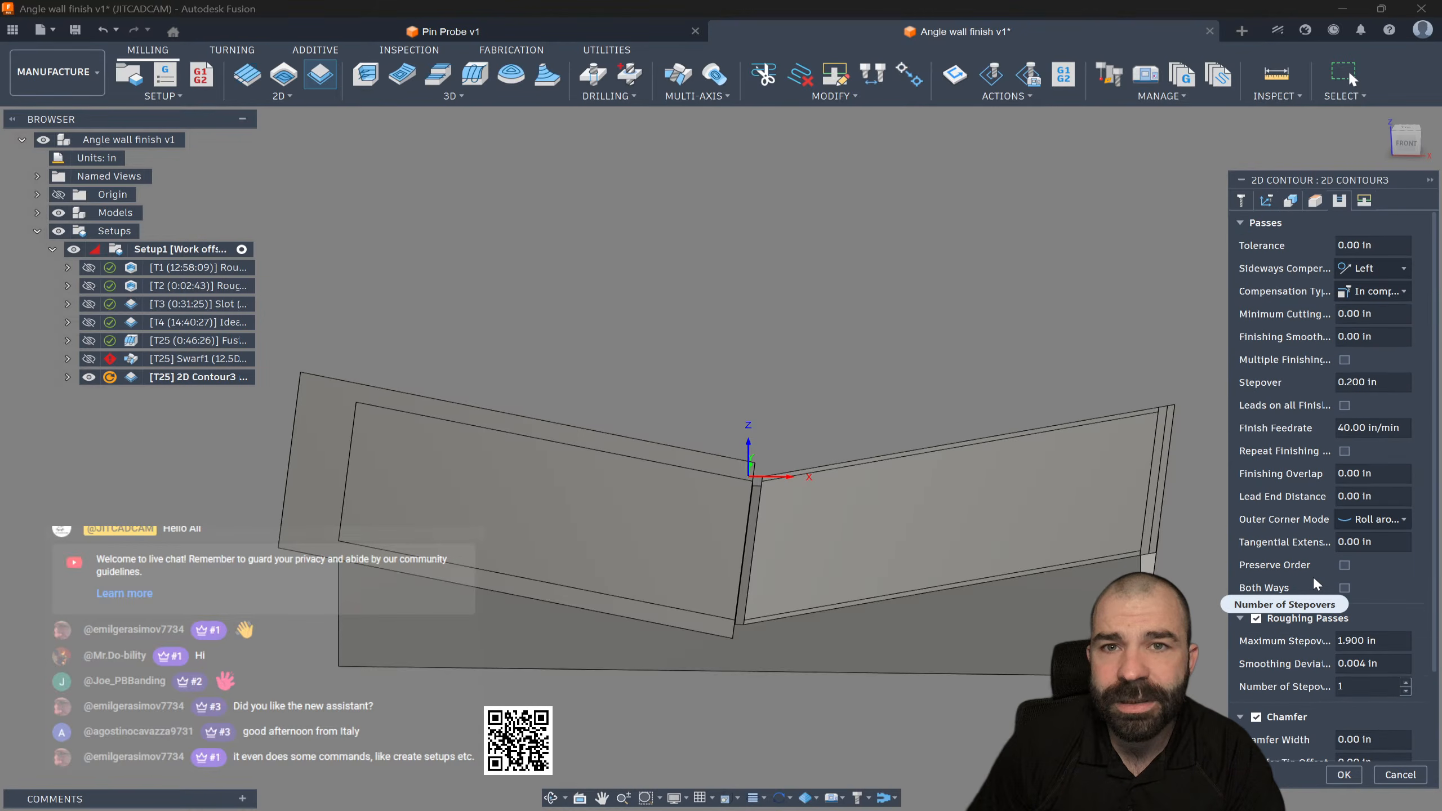
{"action": "scroll", "coordinate": [1312, 576], "scroll_direction": "down", "scroll_amount": 2}
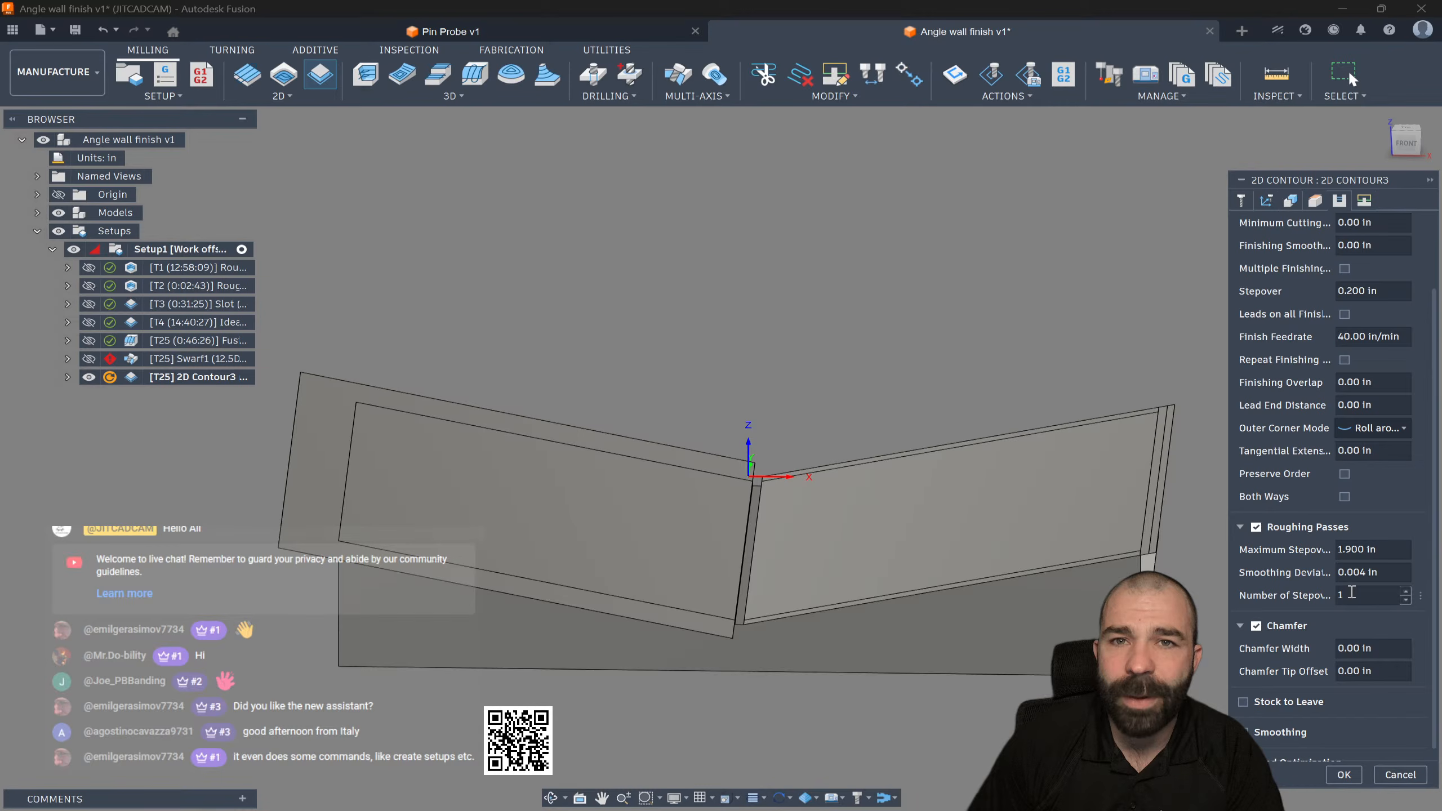
Step: Edit tool 25's cutter definition and change its type to Tapered mill
{"action": "left_click", "coordinate": [1241, 201]}
{"action": "left_click", "coordinate": [1362, 248]}
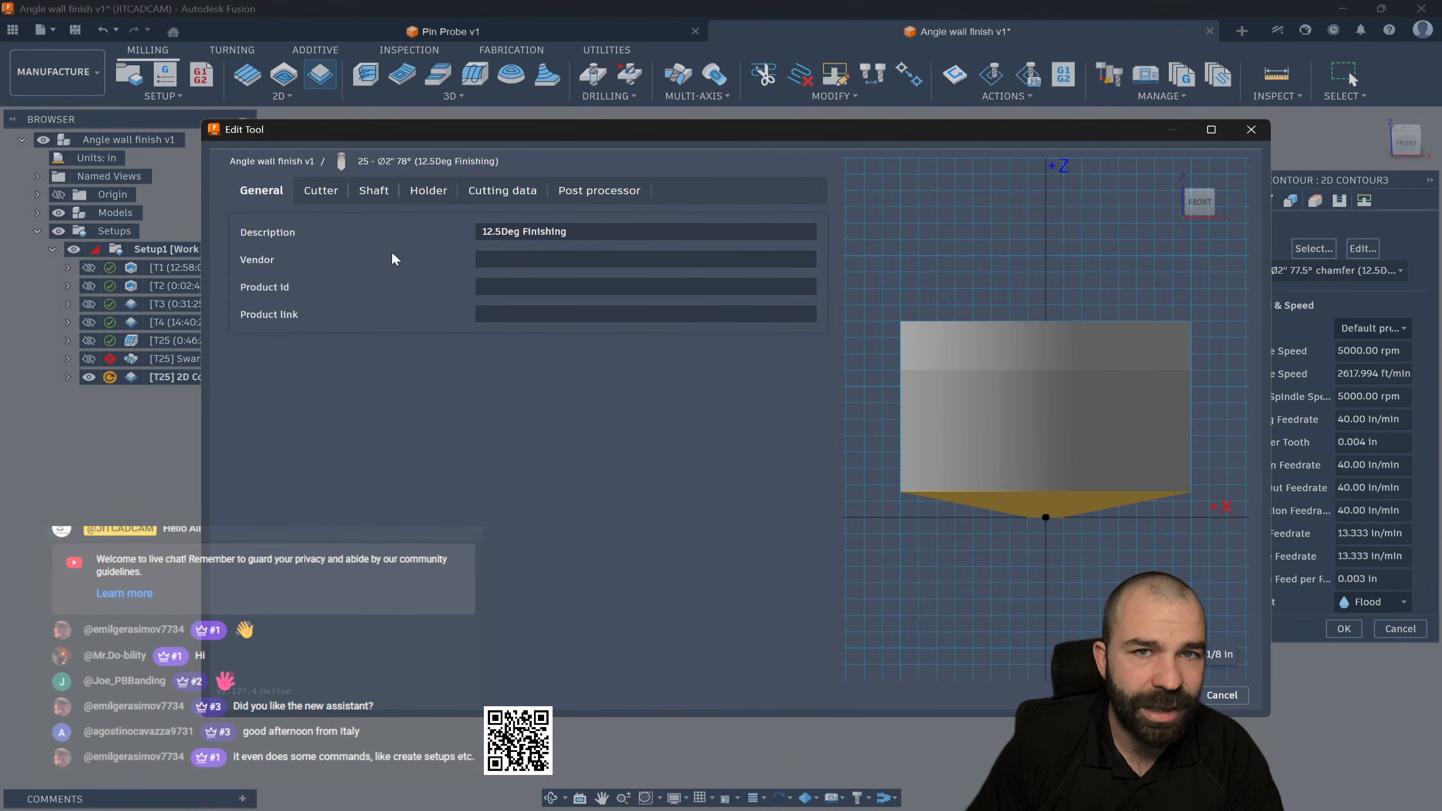
{"action": "left_click", "coordinate": [320, 191]}
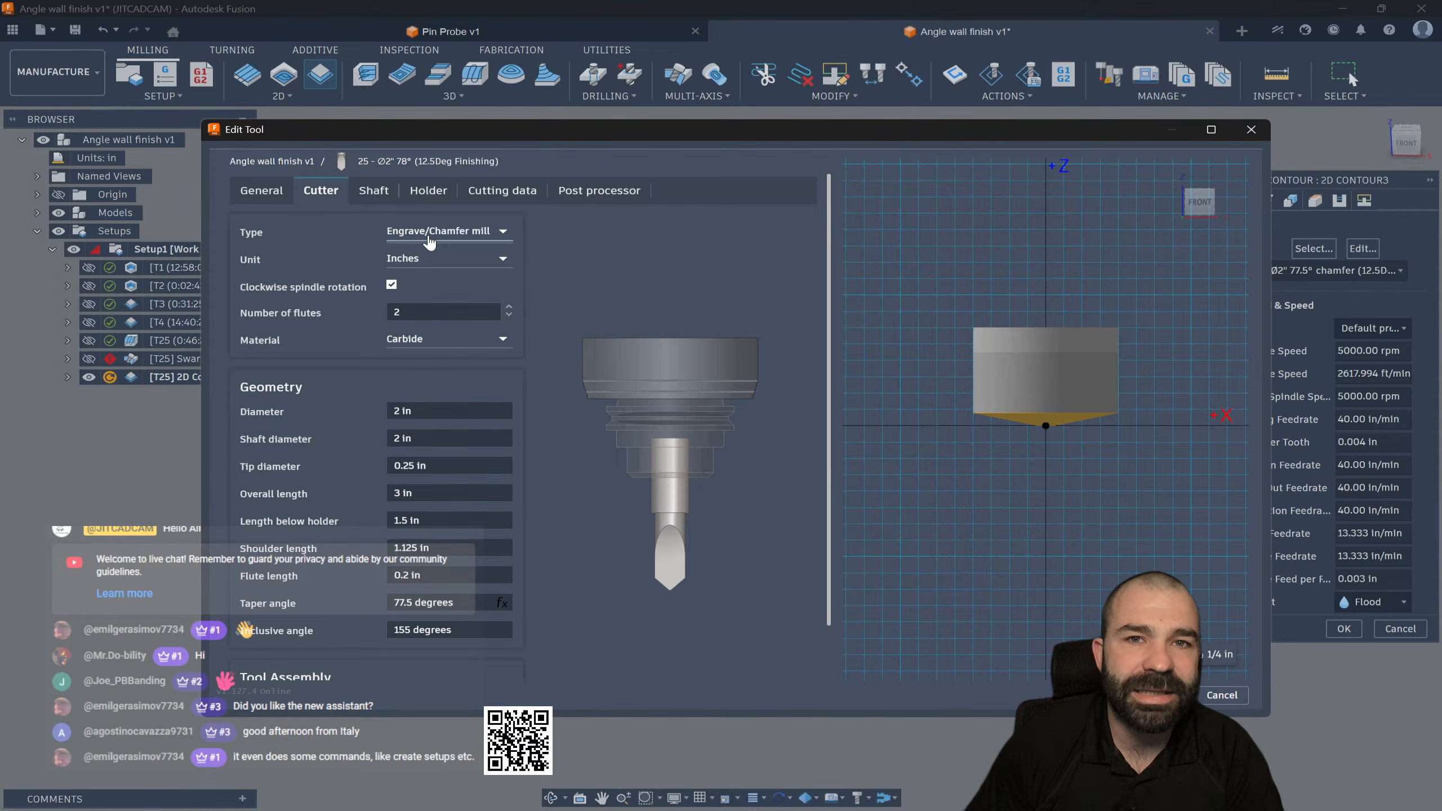
{"action": "left_click", "coordinate": [467, 238]}
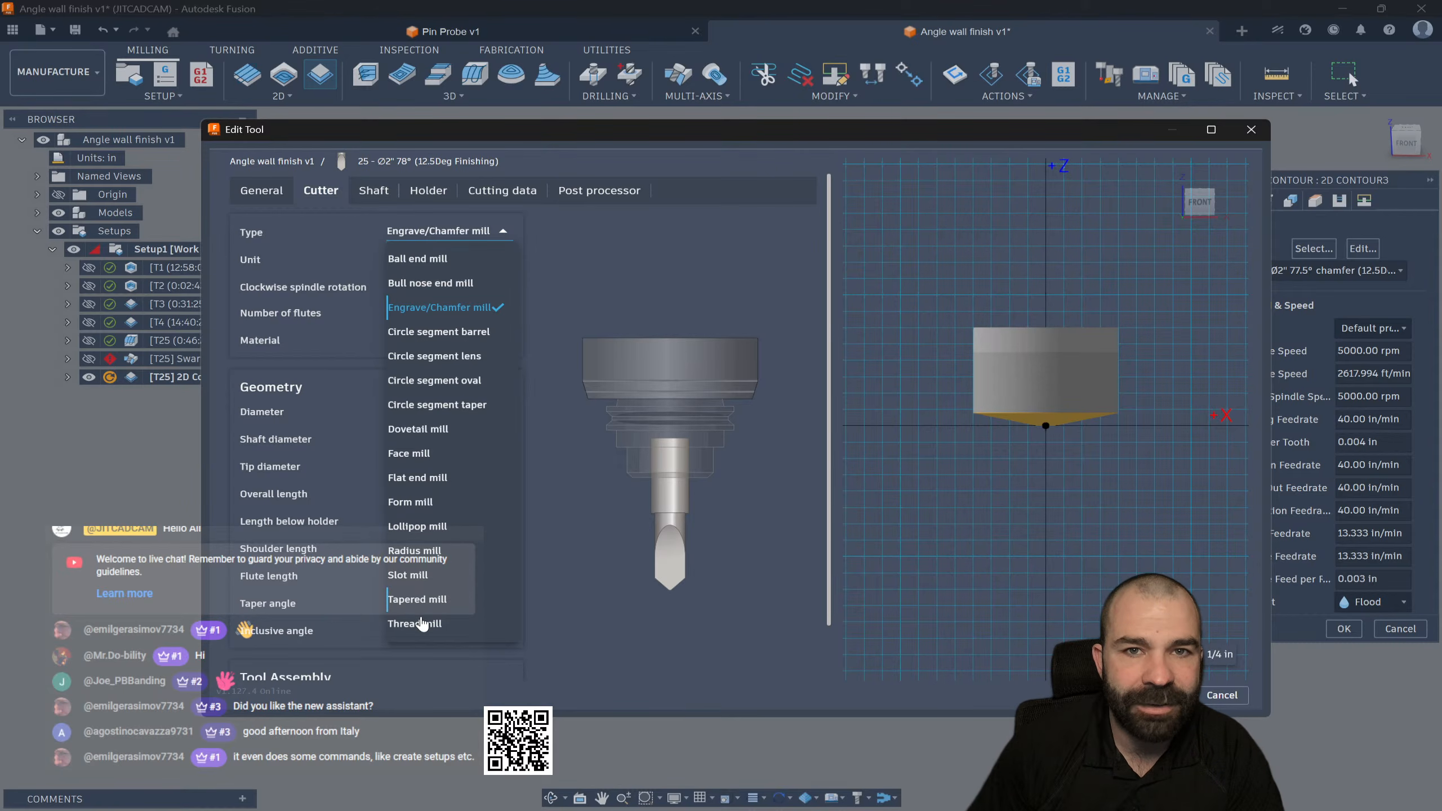
{"action": "left_click", "coordinate": [419, 599]}
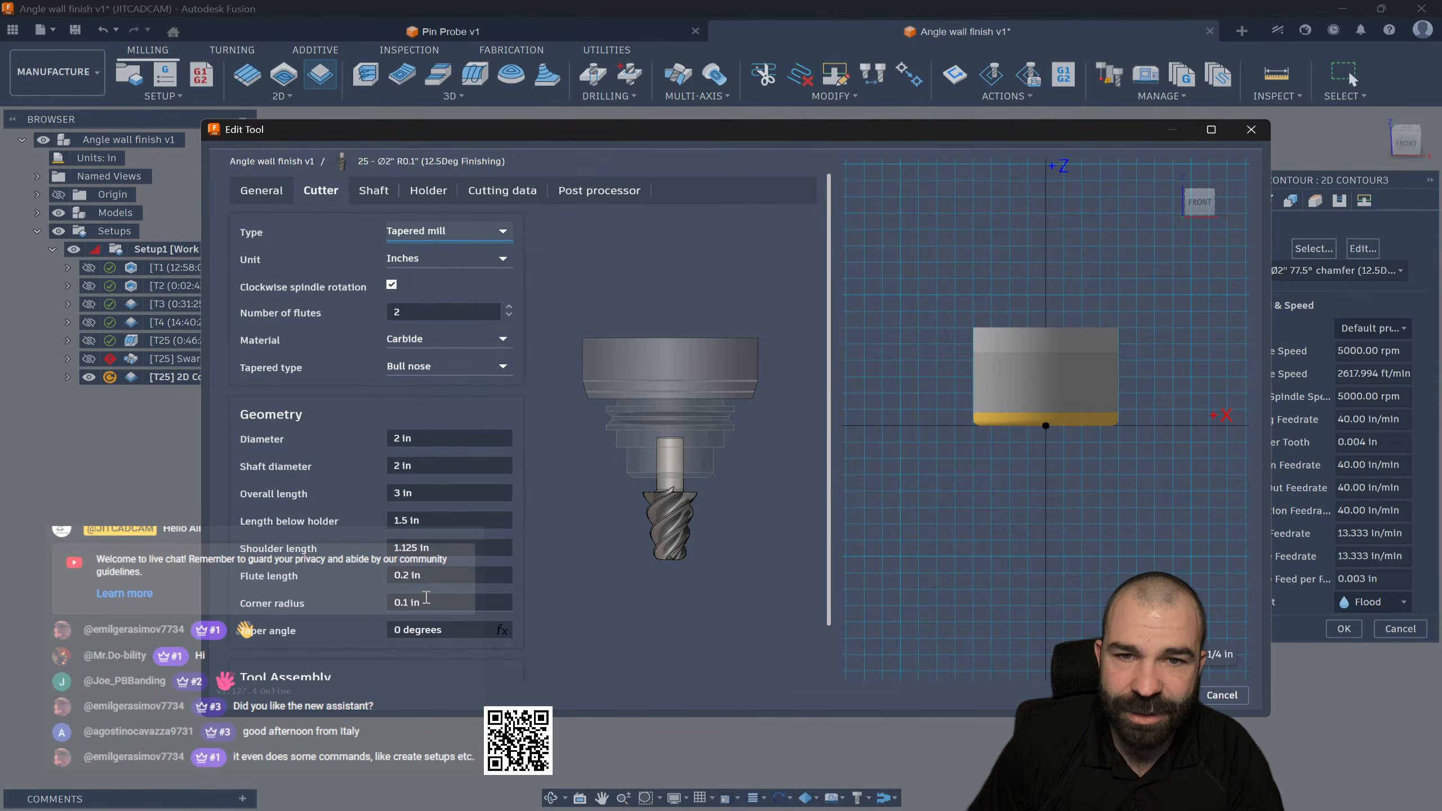
Step: Set the tapered mill's taper angle to 12.5 degrees
{"action": "left_click", "coordinate": [454, 632]}
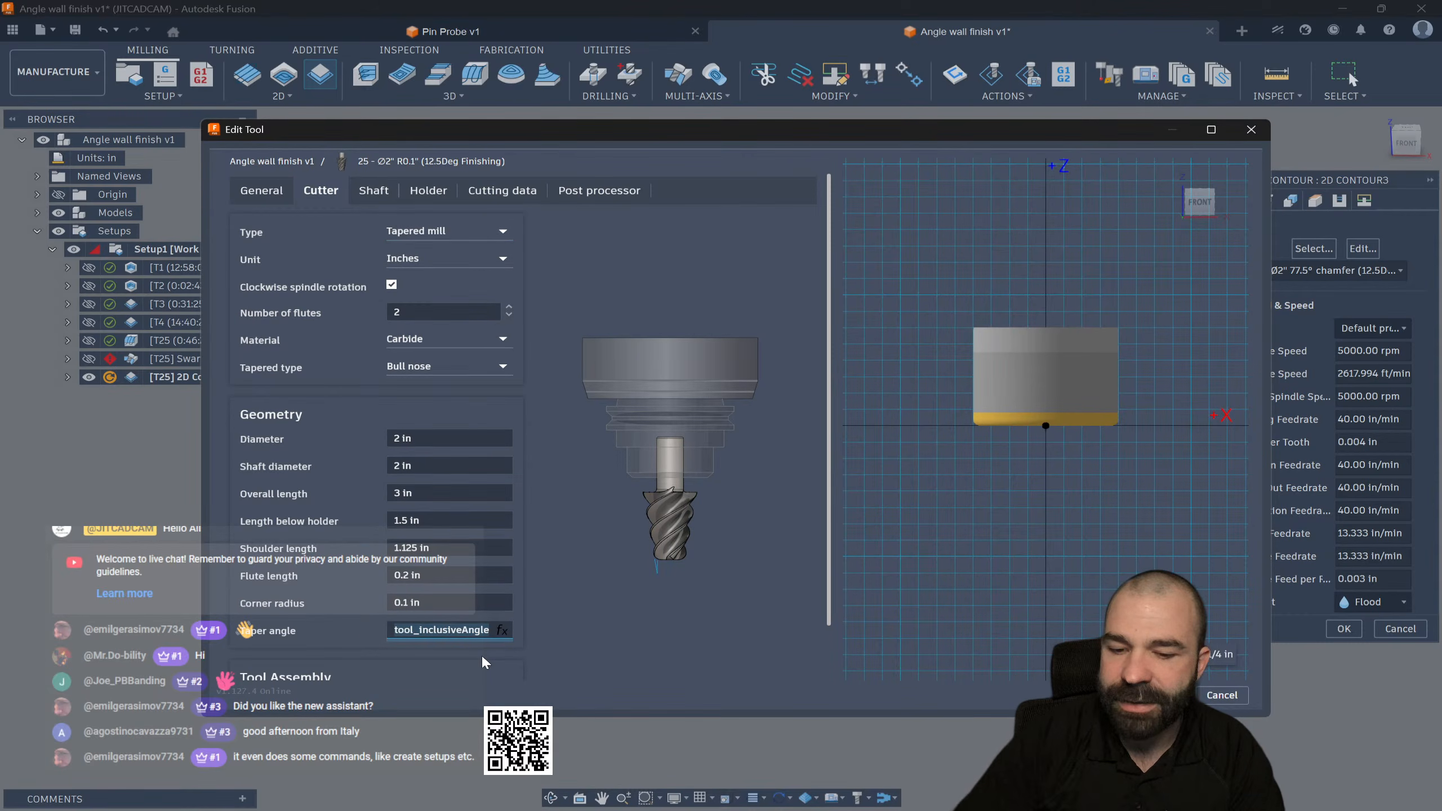
{"action": "type", "text": "12.5"}
{"action": "key", "text": "Return"}
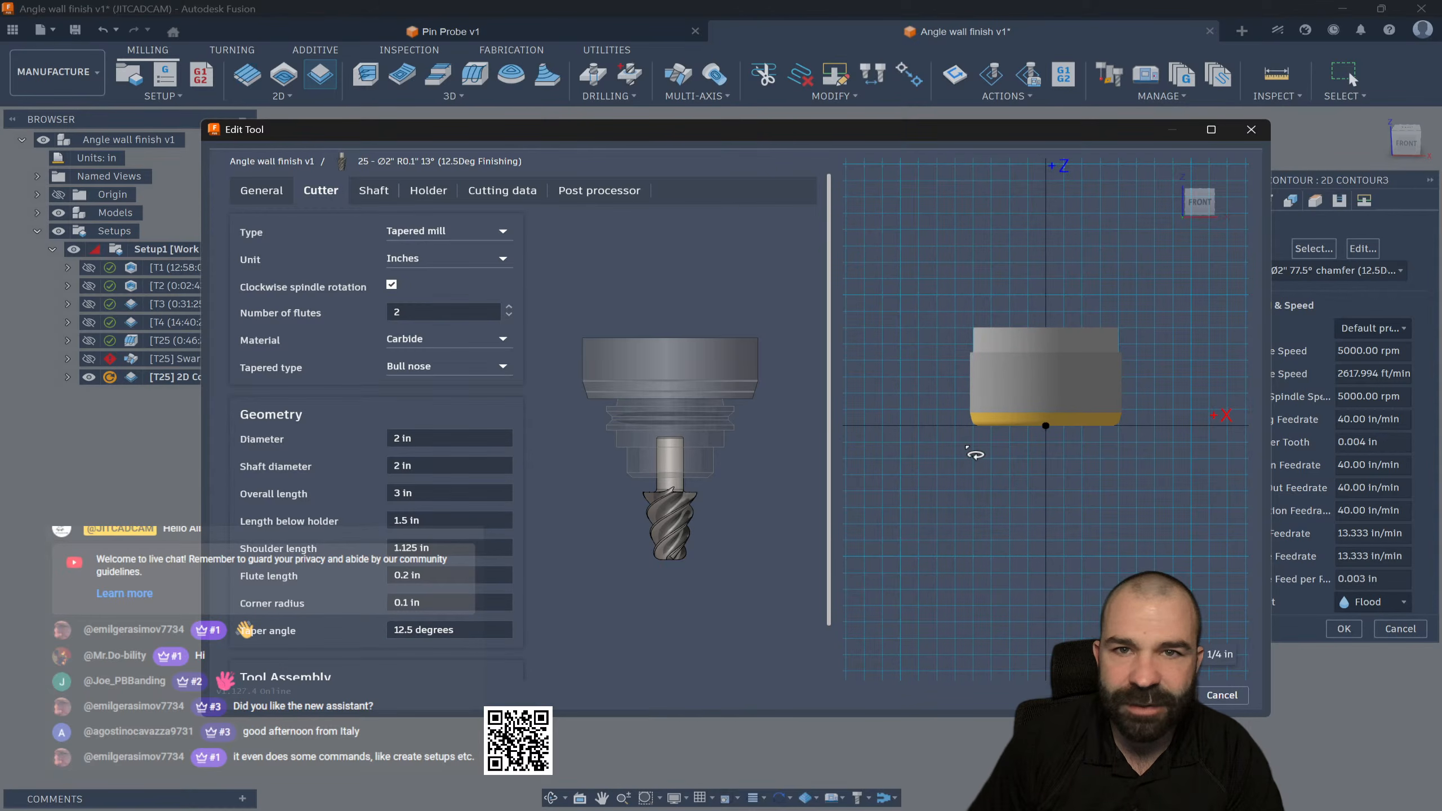
Step: Set the tapered mill's corner radius to 0 in and its taper angle to 77 degrees, and accept the tool changes
{"action": "scroll", "coordinate": [964, 449], "scroll_direction": "up", "scroll_amount": 6}
{"action": "scroll", "coordinate": [915, 446], "scroll_direction": "down", "scroll_amount": 2}
{"action": "scroll", "coordinate": [875, 437], "scroll_direction": "up", "scroll_amount": 2}
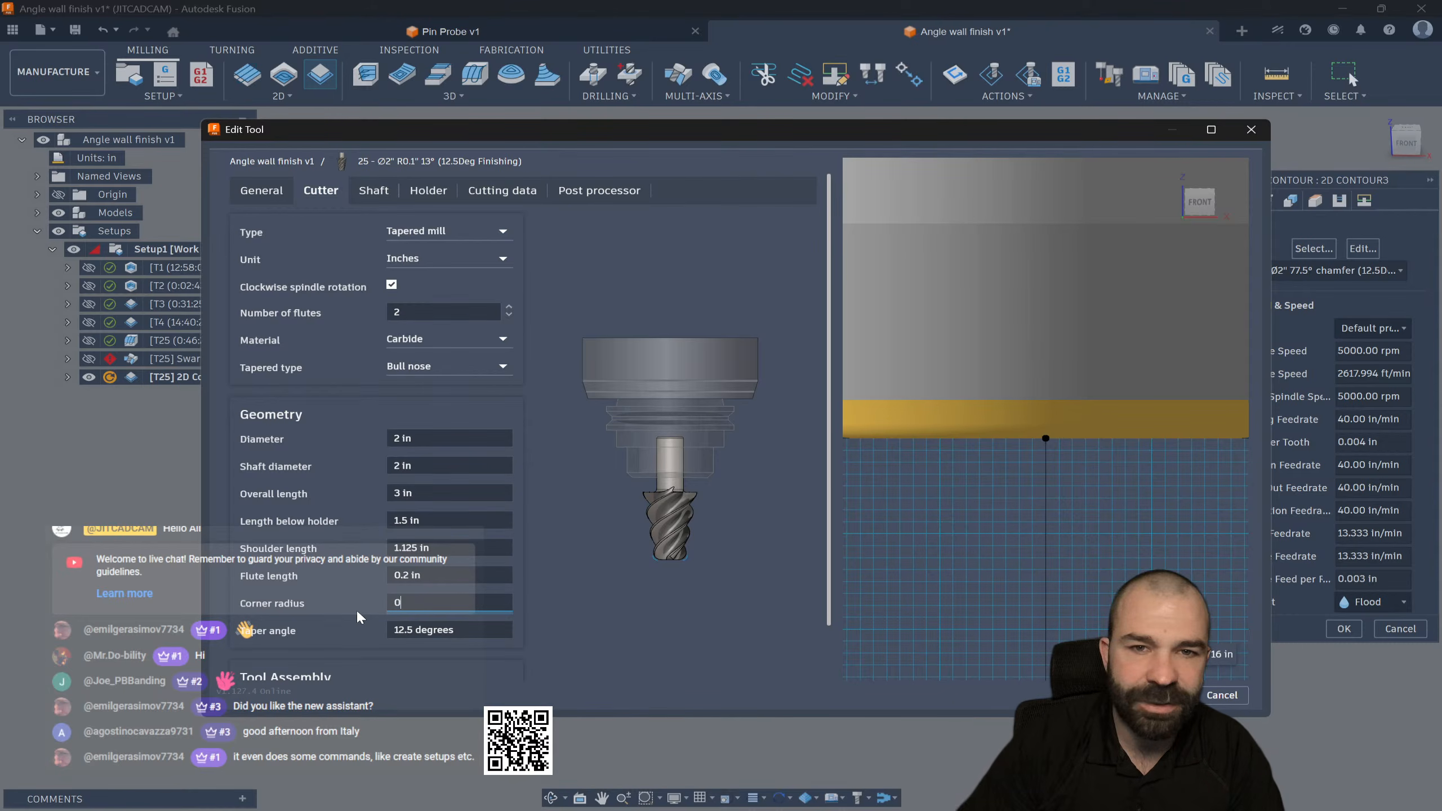
{"action": "key", "text": "Return"}
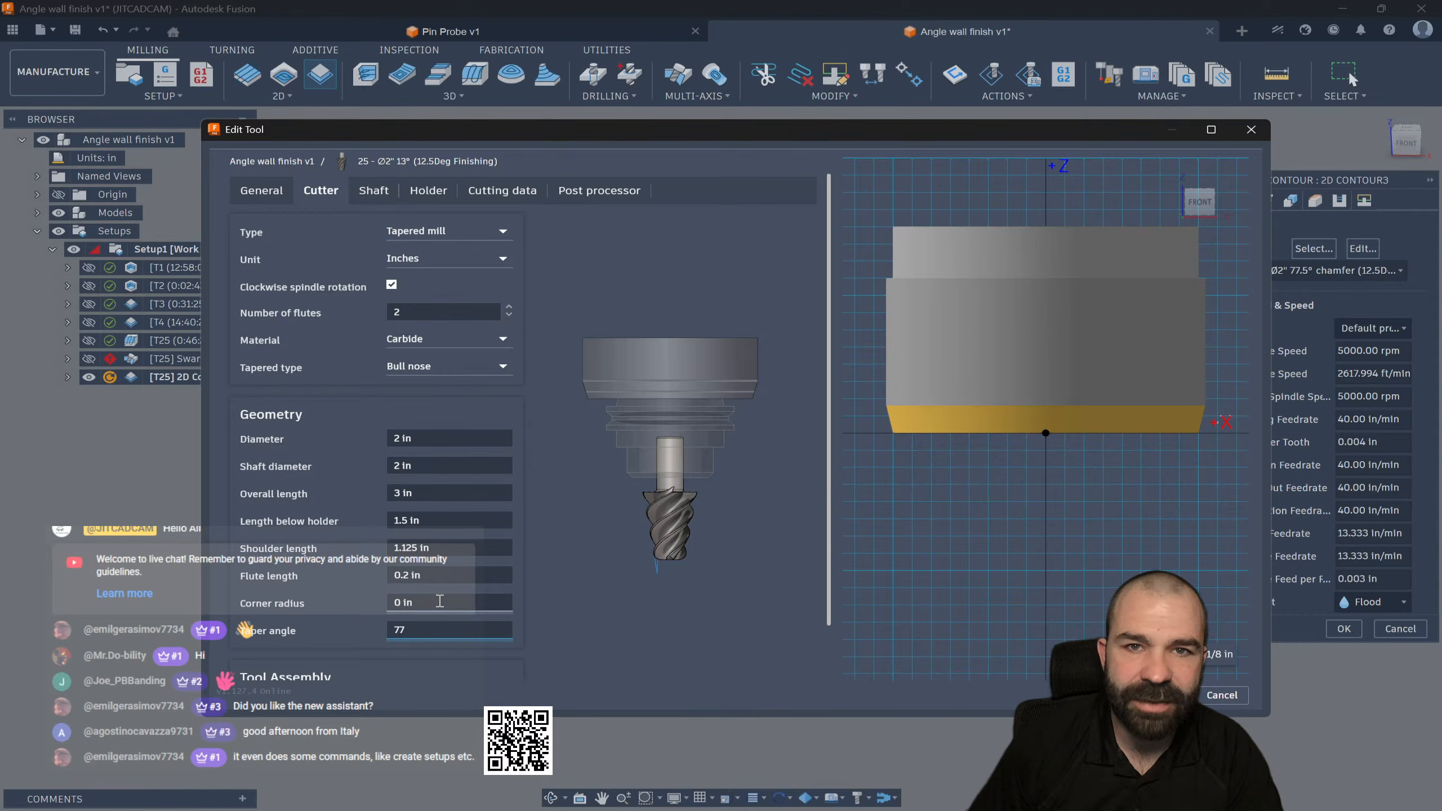
{"action": "key", "text": "Return"}
{"action": "scroll", "coordinate": [1030, 471], "scroll_direction": "down", "scroll_amount": 3}
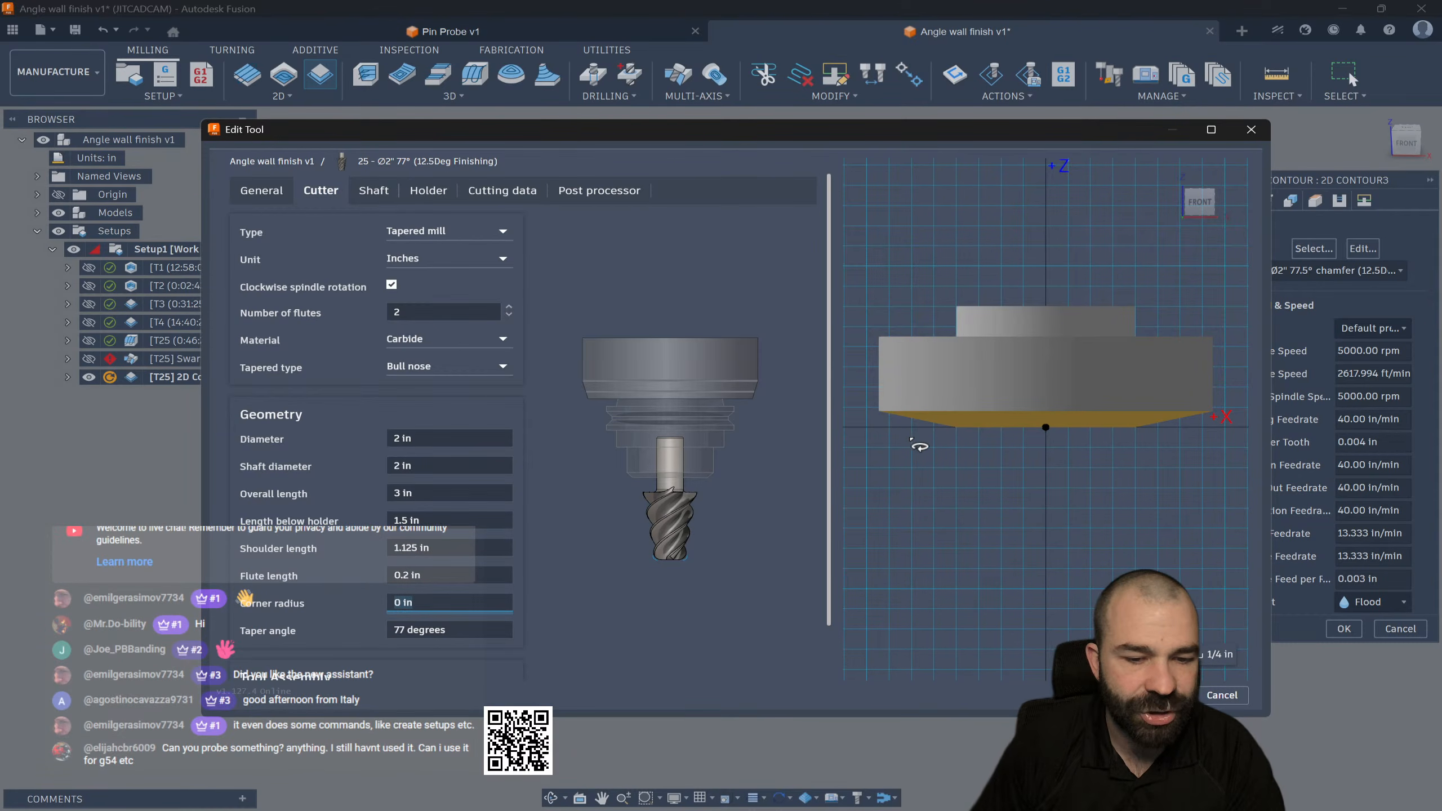
{"action": "left_click", "coordinate": [1165, 695]}
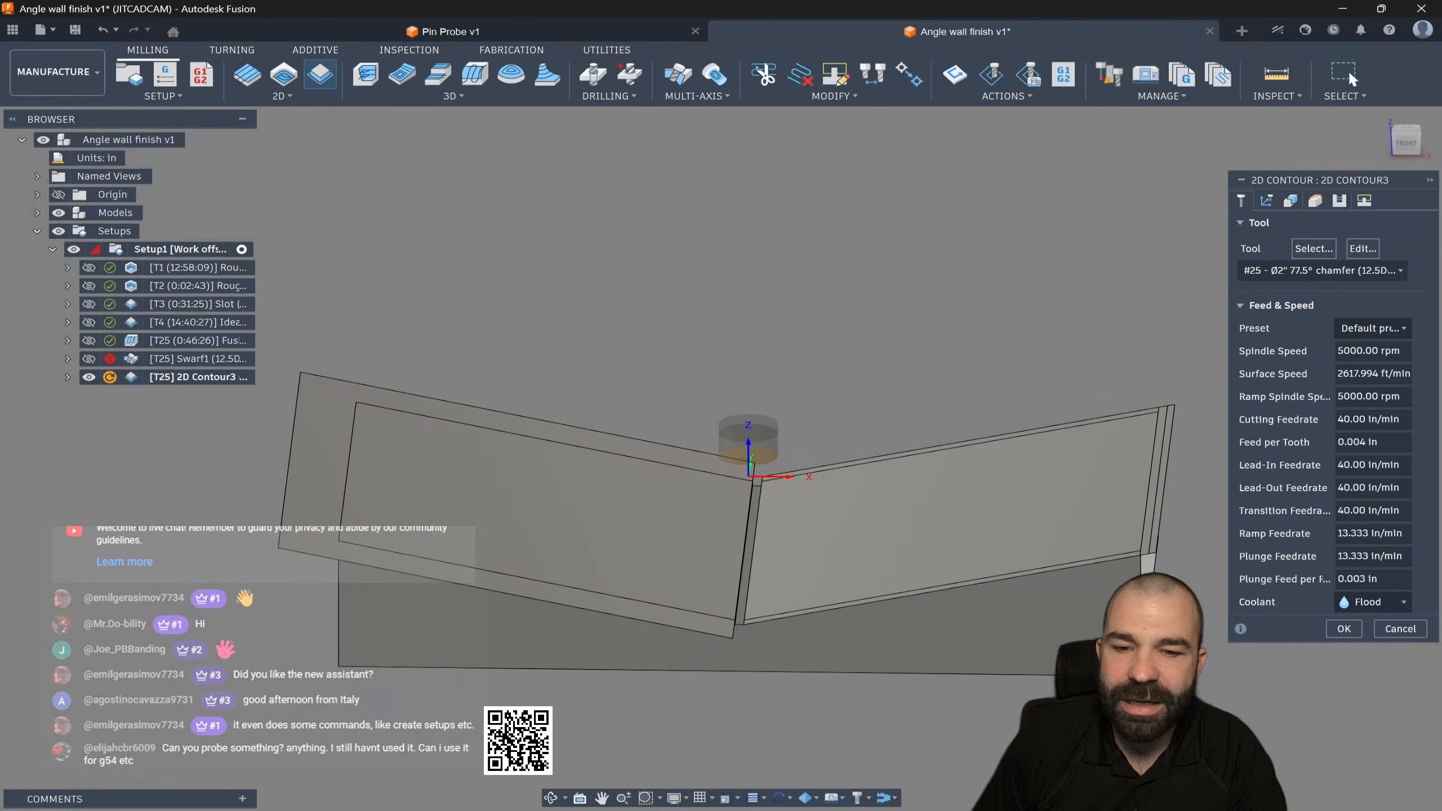
Step: Turn off Roughing Passes and enable Multiple Depths in the 2D Contour's pass settings
{"action": "scroll", "coordinate": [959, 577], "scroll_direction": "down", "scroll_amount": 2}
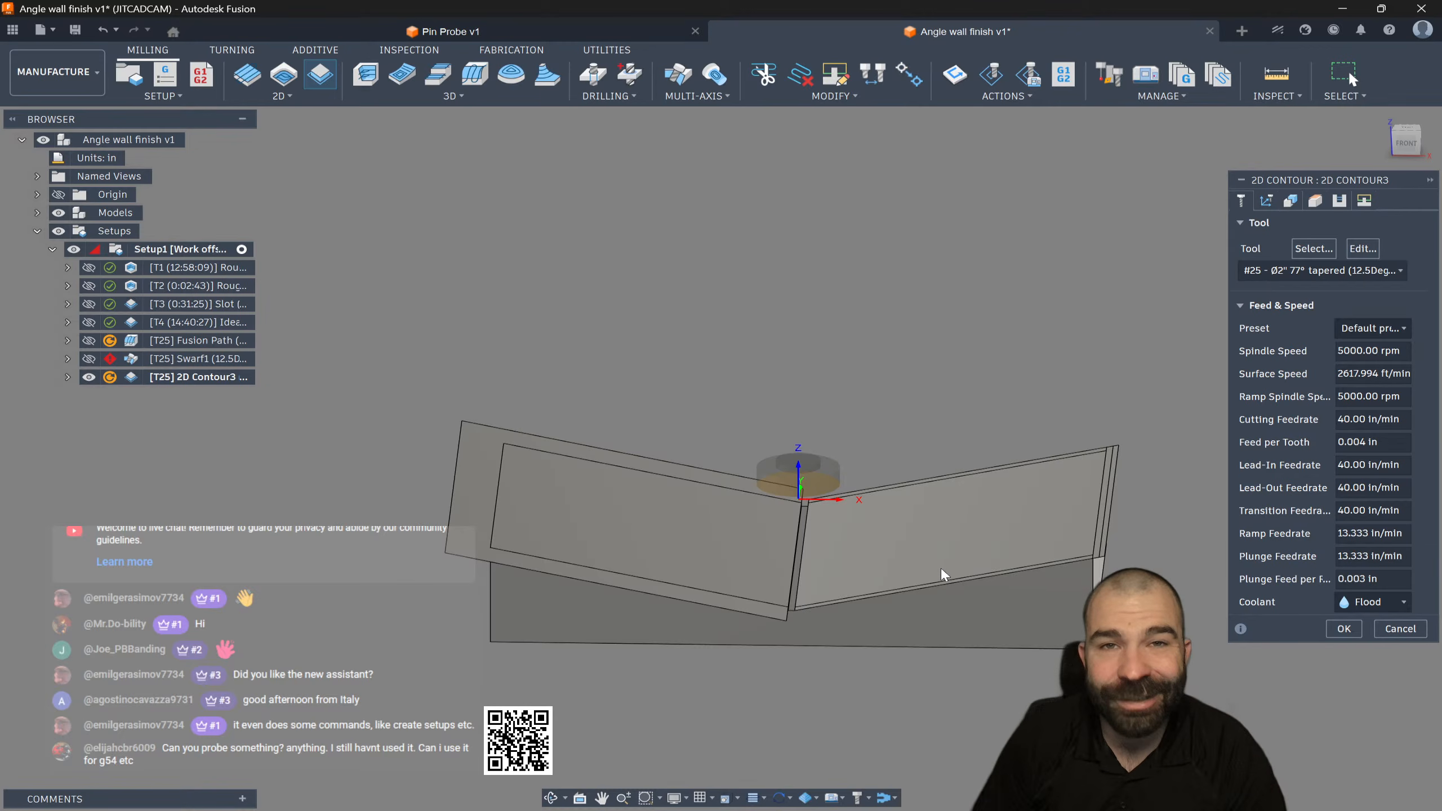
{"action": "mouse_move", "coordinate": [931, 542]}
{"action": "middle_mouse_down", "text": "shift"}
{"action": "mouse_move", "coordinate": [906, 539]}
{"action": "mouse_move", "coordinate": [930, 542]}
{"action": "middle_mouse_up", "text": "shift"}
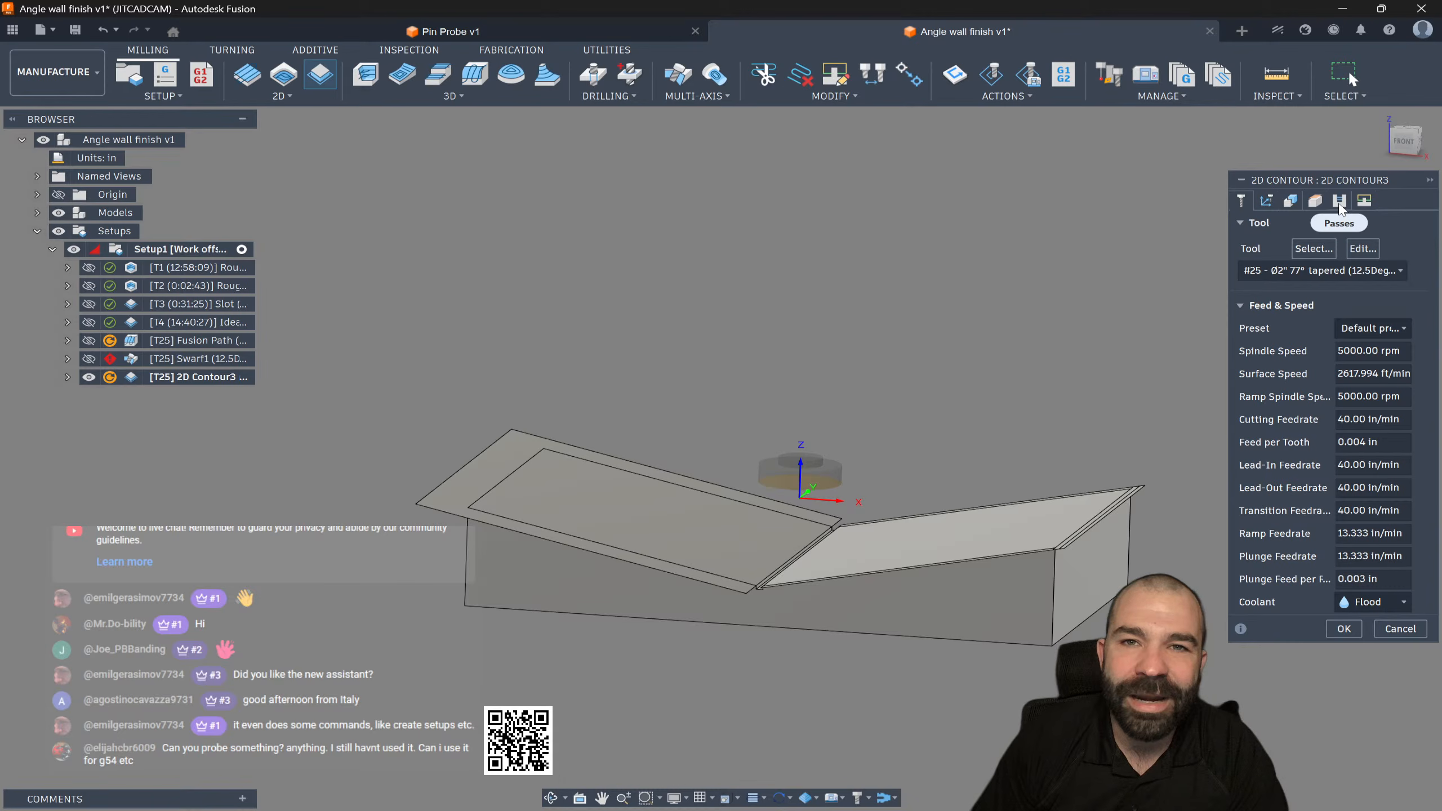
{"action": "left_click", "coordinate": [1339, 201]}
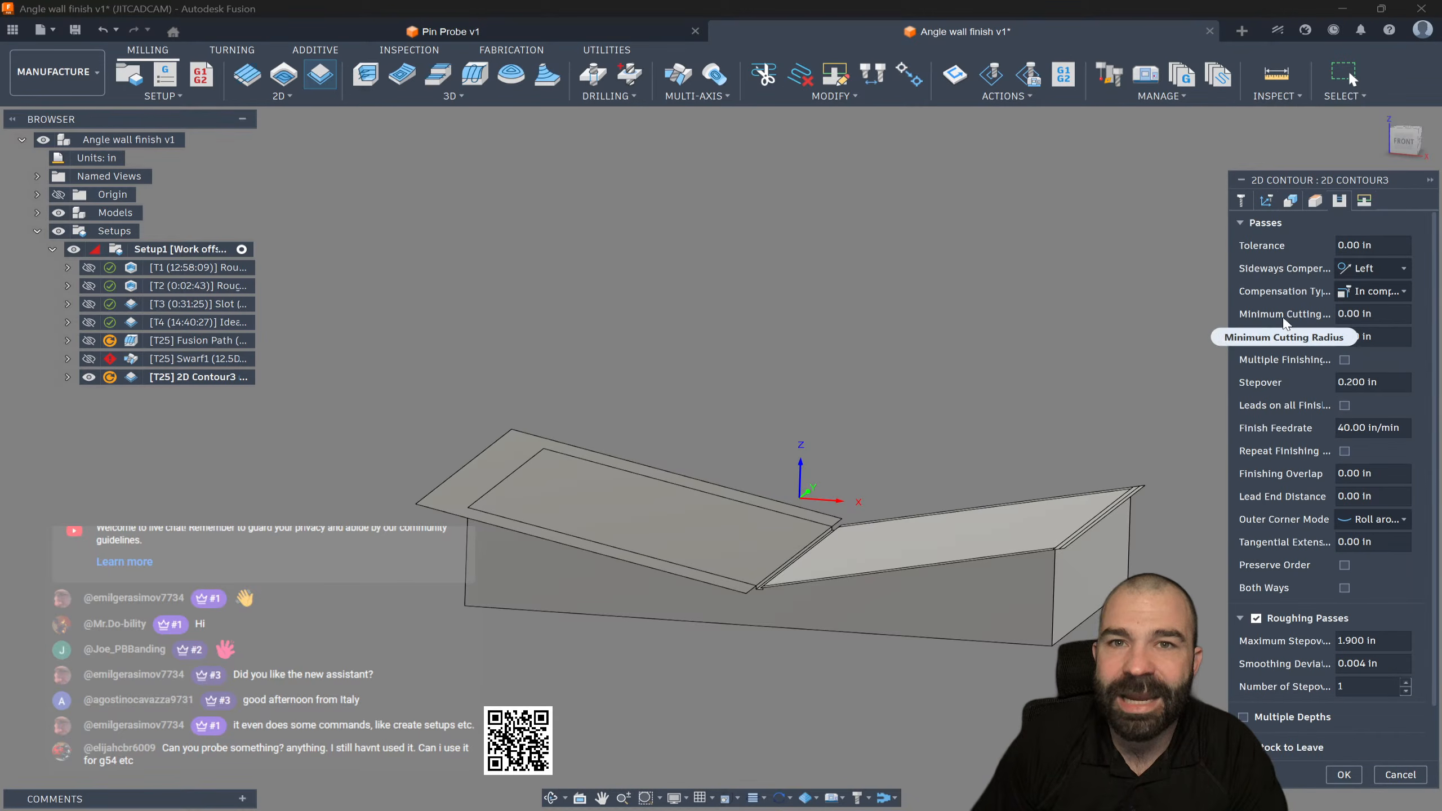
{"action": "left_click", "coordinate": [1283, 359]}
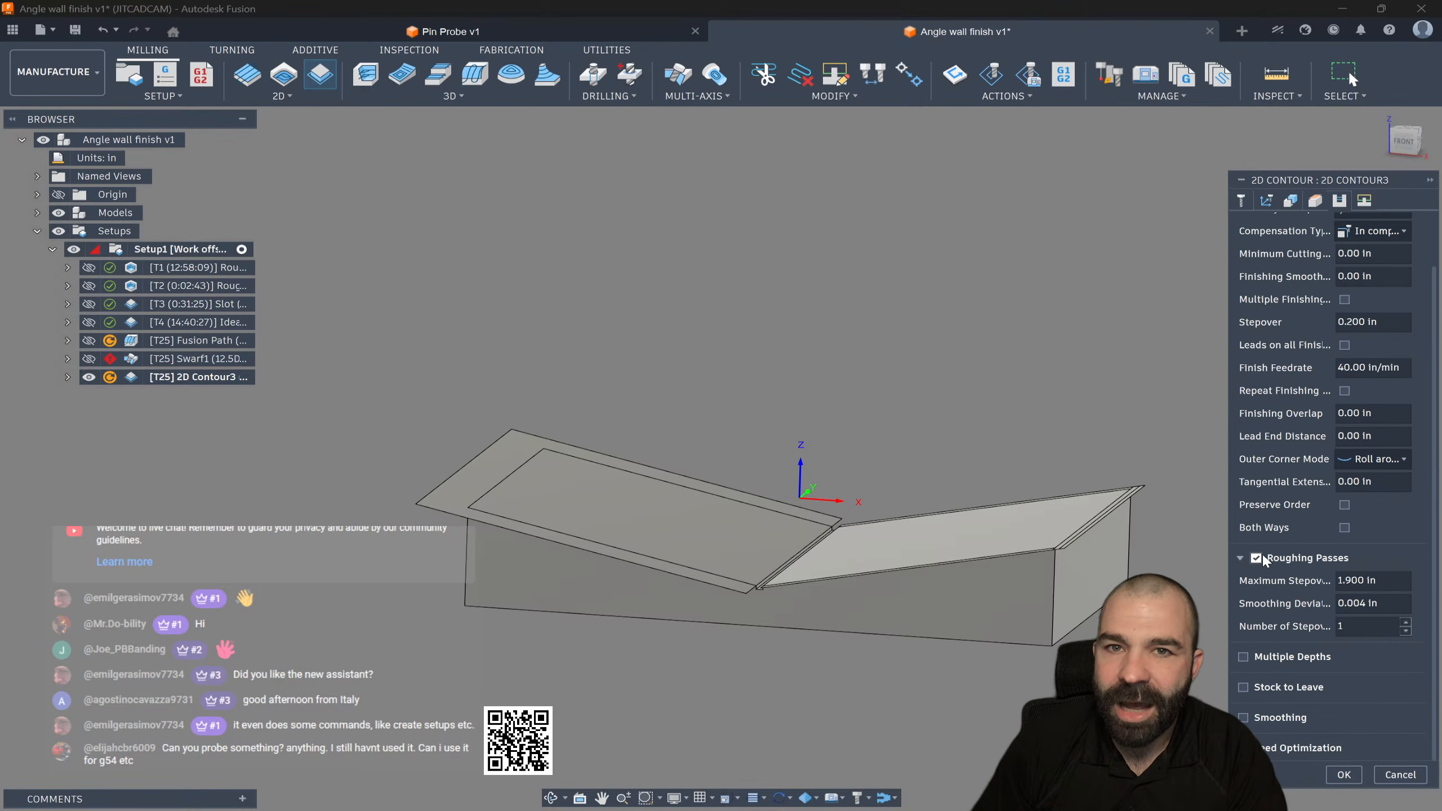
{"action": "left_click", "coordinate": [1282, 572]}
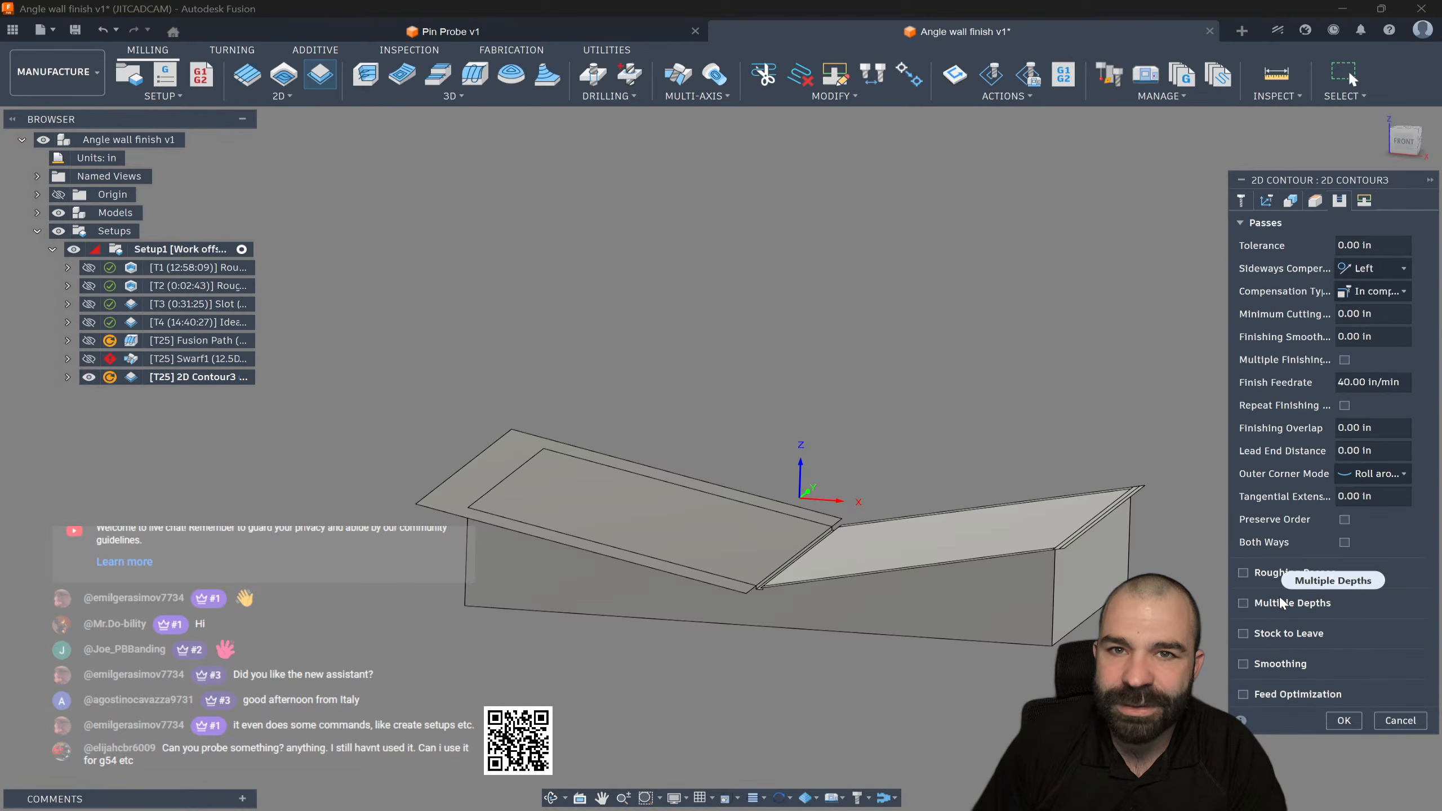
{"action": "left_click", "coordinate": [1242, 603]}
{"action": "scroll", "coordinate": [1270, 647], "scroll_direction": "down", "scroll_amount": 2}
{"action": "scroll", "coordinate": [1272, 647], "scroll_direction": "down", "scroll_amount": 2}
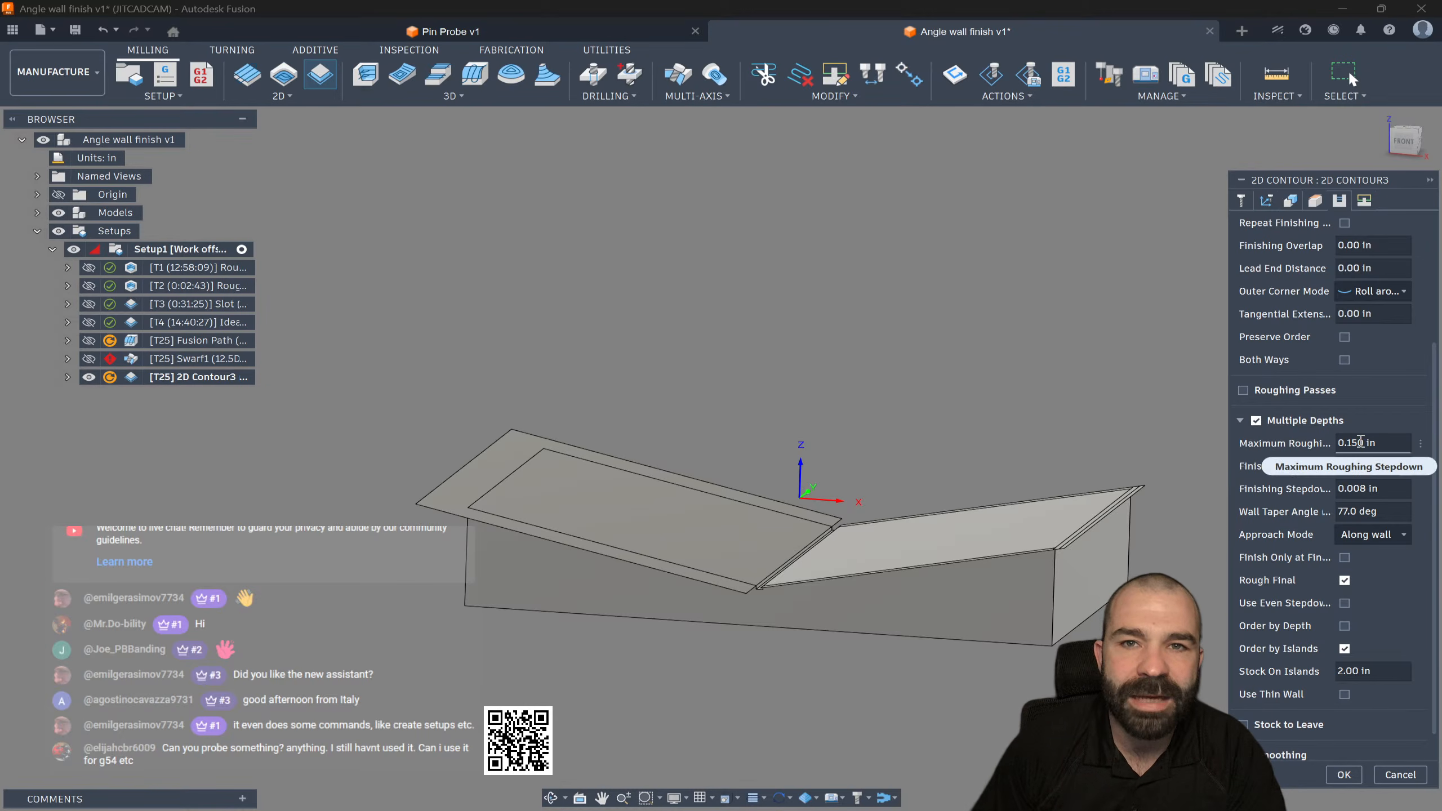
Step: Select the extended surface's lower edge along the central slot as the contour and generate the toolpath
{"action": "scroll", "coordinate": [1289, 488], "scroll_direction": "up", "scroll_amount": 4}
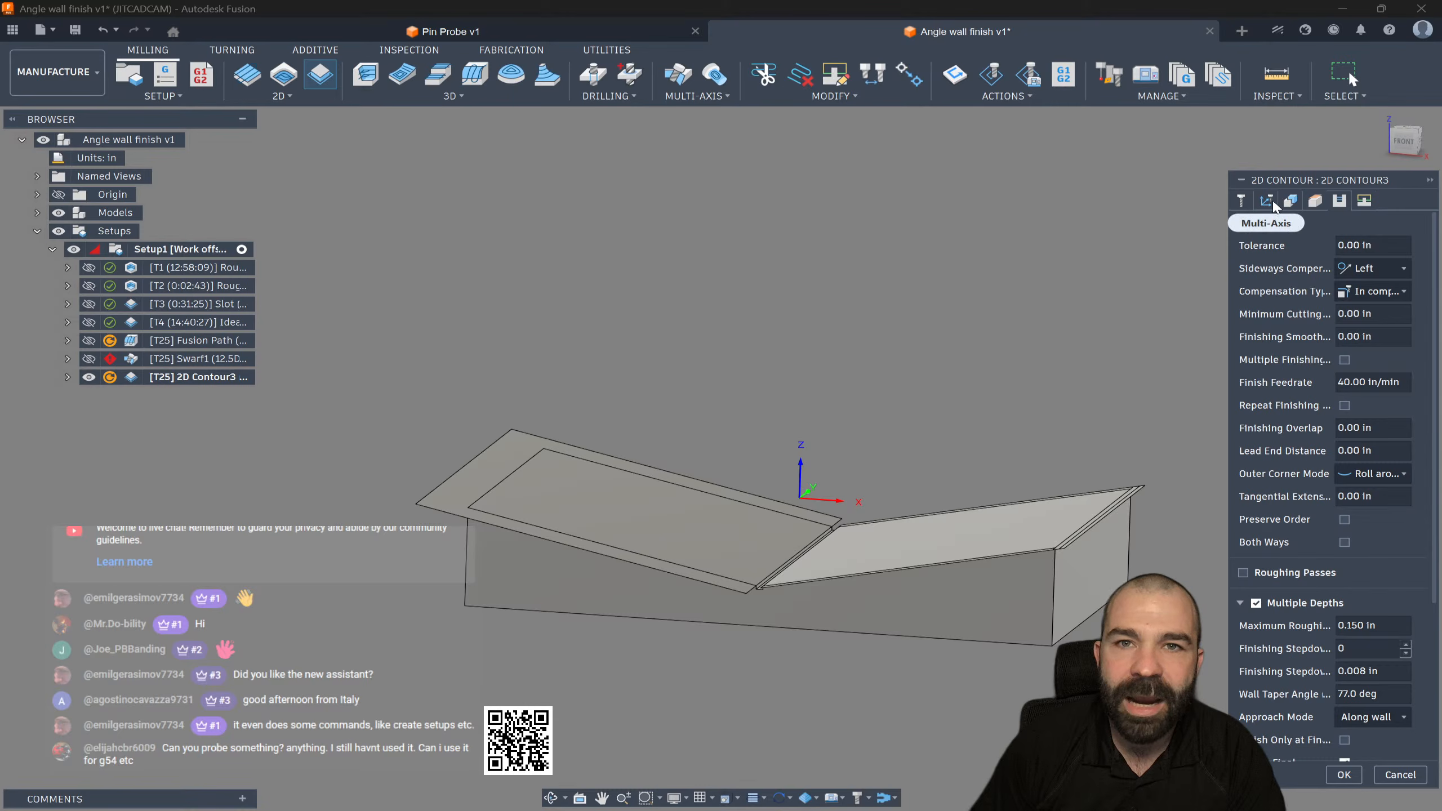
{"action": "left_click", "coordinate": [1271, 203]}
{"action": "left_click", "coordinate": [1299, 204]}
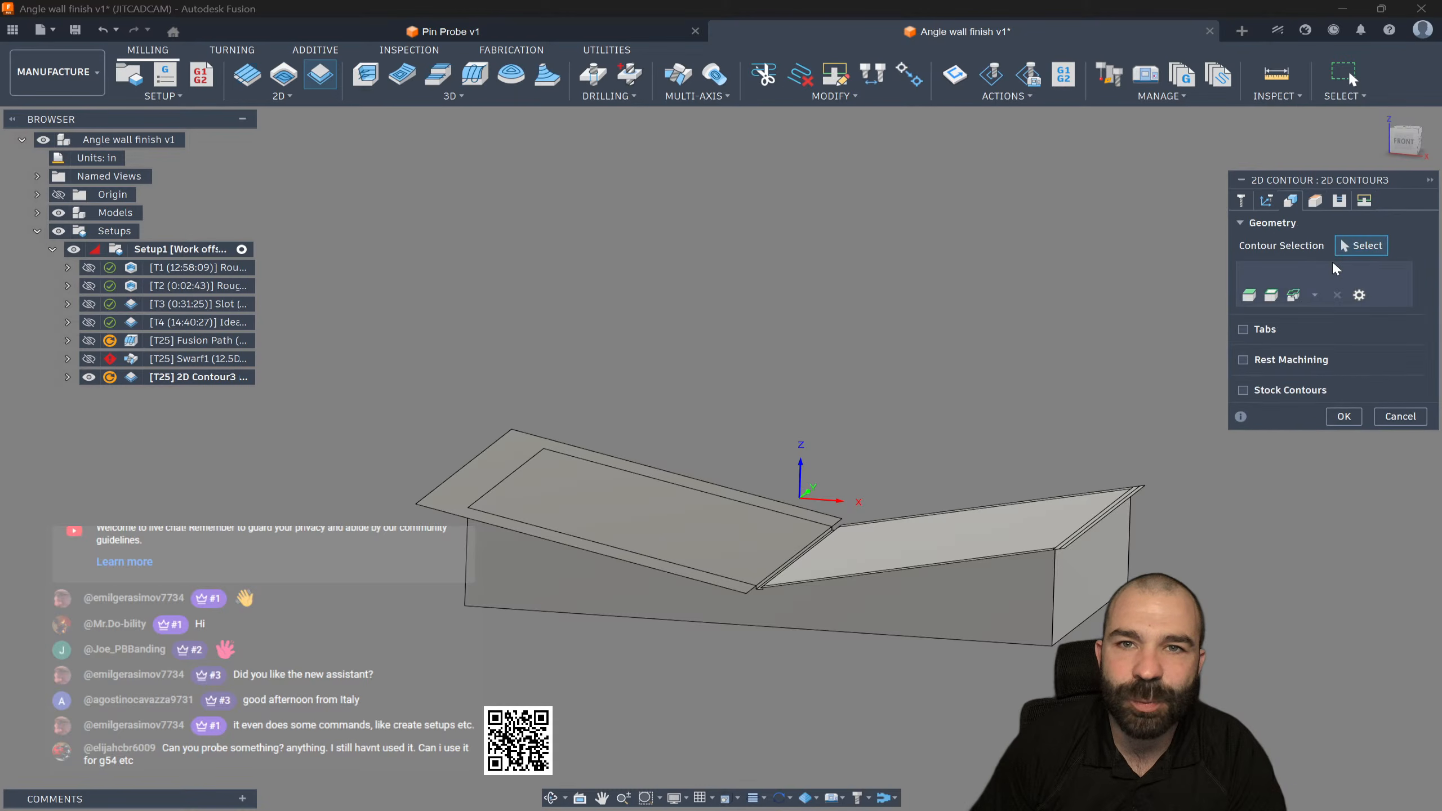
{"action": "scroll", "coordinate": [828, 514], "scroll_direction": "up", "scroll_amount": 5}
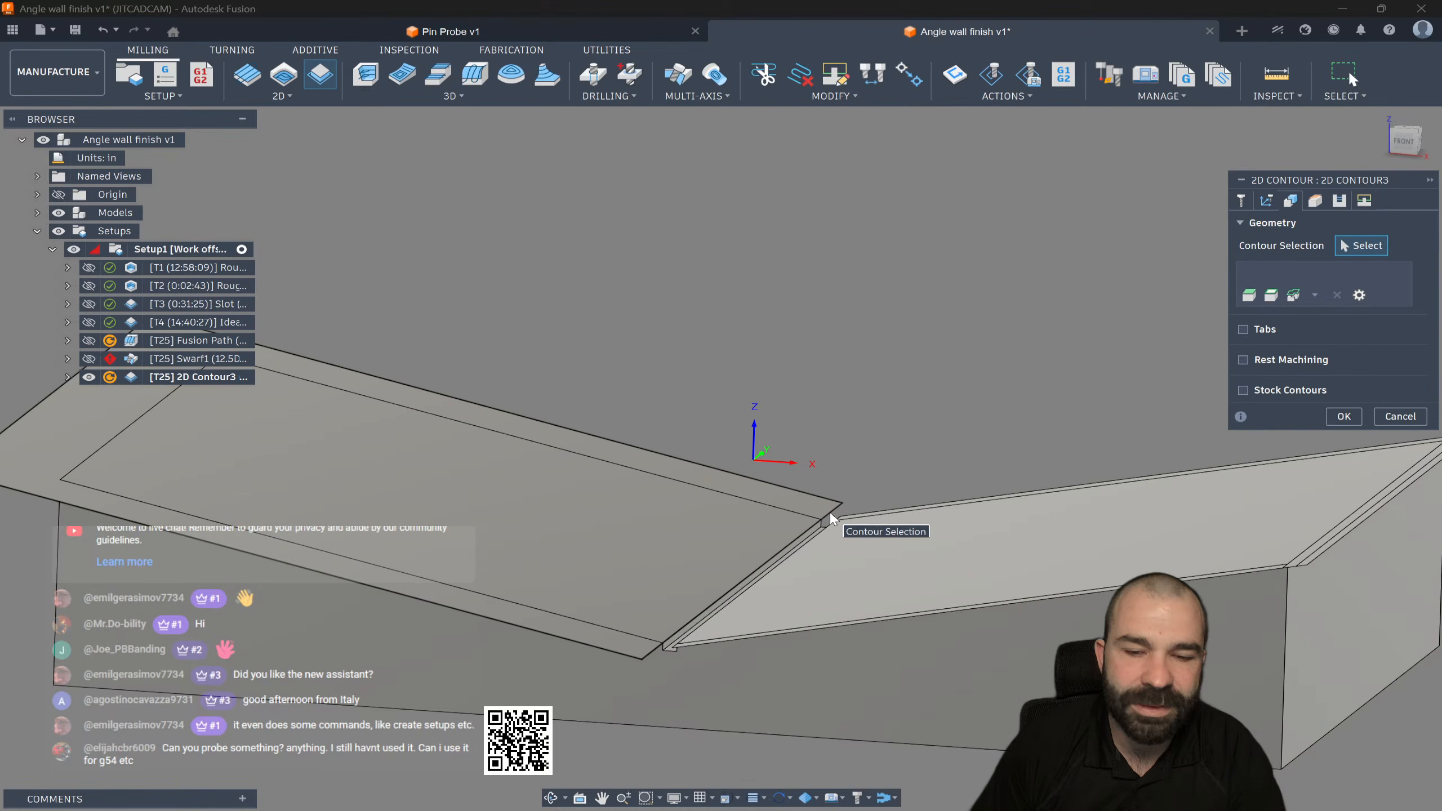
{"action": "left_click", "coordinate": [828, 518]}
{"action": "scroll", "coordinate": [829, 525], "scroll_direction": "down", "scroll_amount": 1}
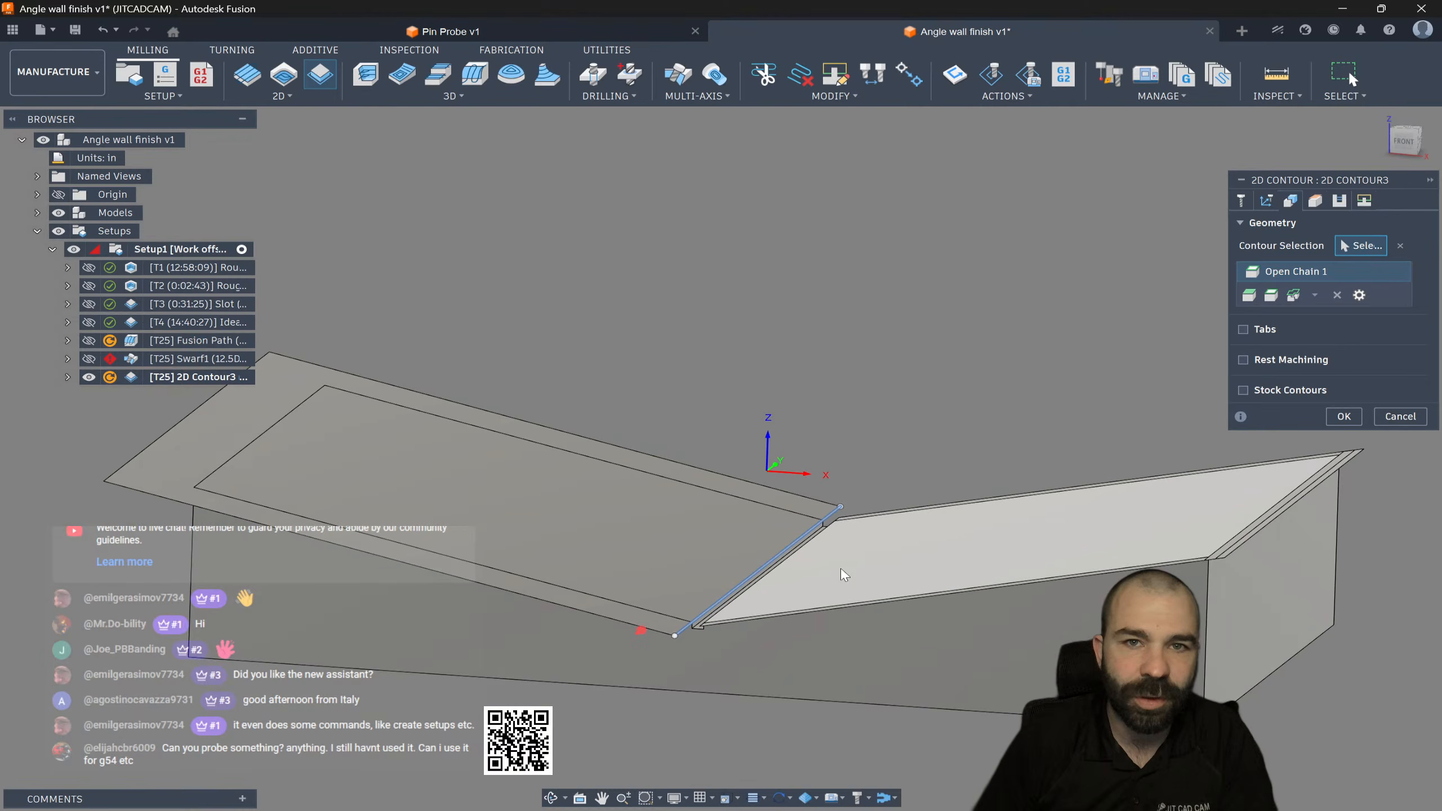
{"action": "left_click", "coordinate": [1330, 414]}
{"action": "scroll", "coordinate": [987, 491], "scroll_direction": "down", "scroll_amount": 3}
{"action": "middle_click_drag", "start_coordinate": [918, 519], "coordinate": [840, 525], "text": "shift"}
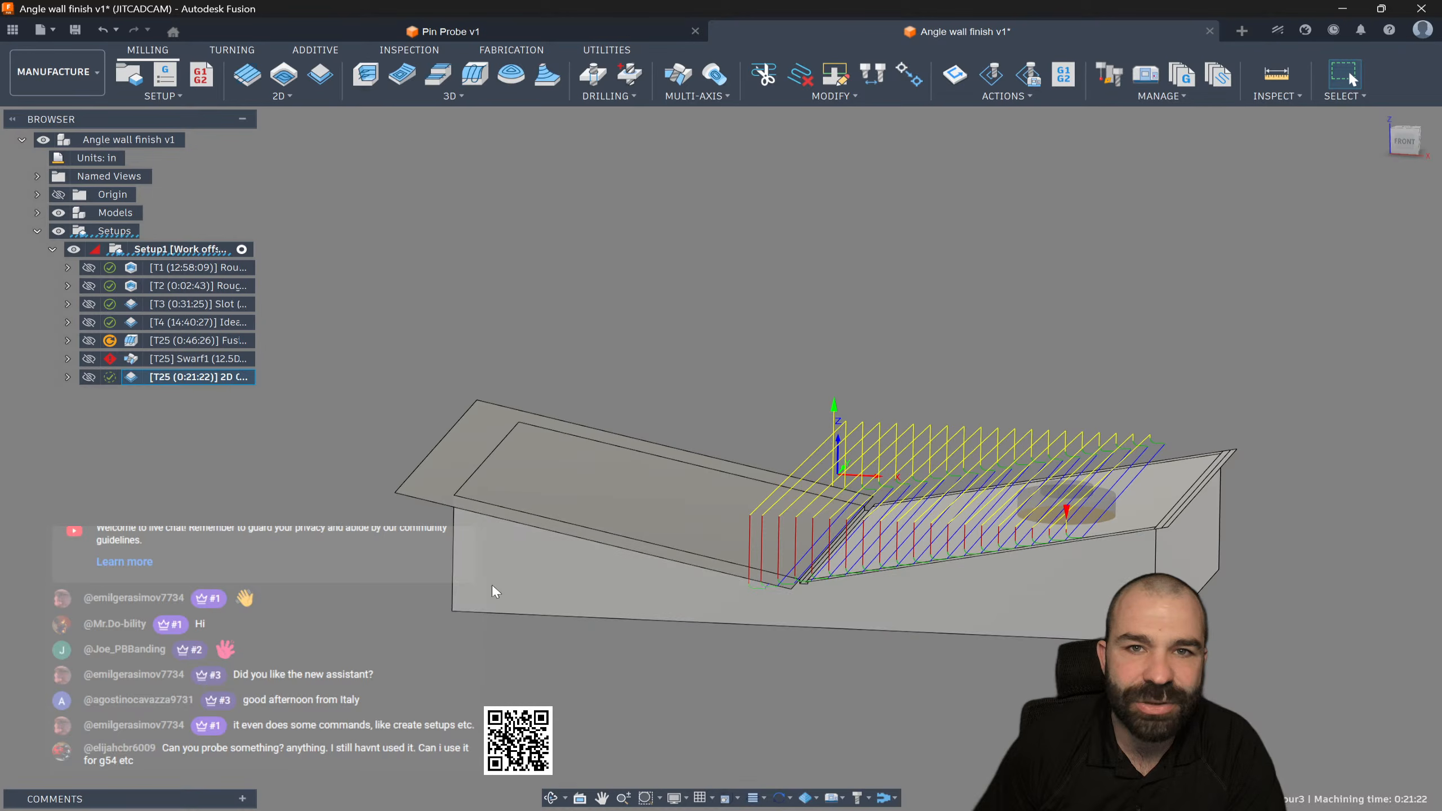
Step: Flip the direction of the 2D Contour's open chain and regenerate the toolpath on the other side of the edge
{"action": "double_click", "coordinate": [133, 377]}
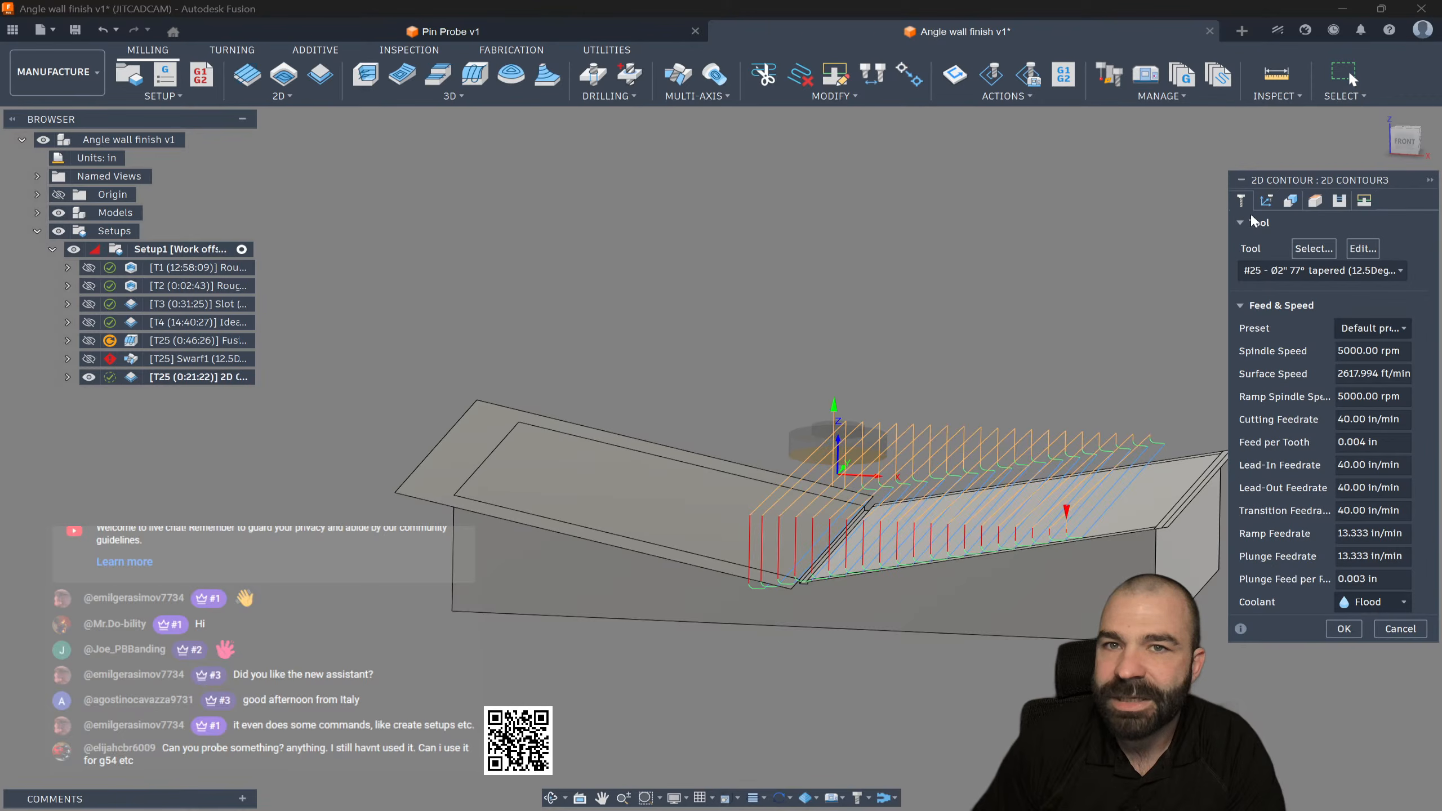
{"action": "left_click", "coordinate": [1266, 200]}
{"action": "right_click", "coordinate": [1291, 277]}
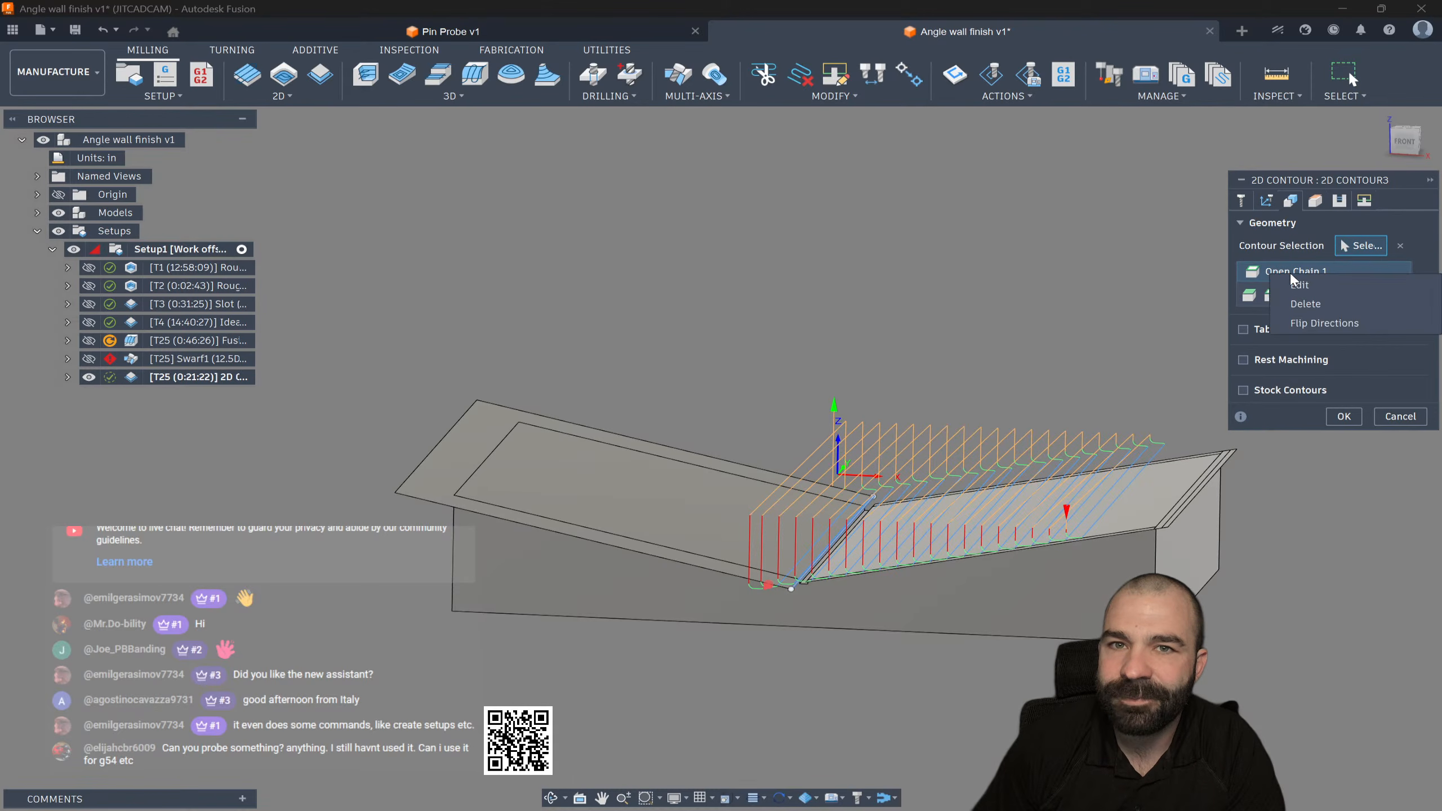
{"action": "left_click", "coordinate": [1306, 321]}
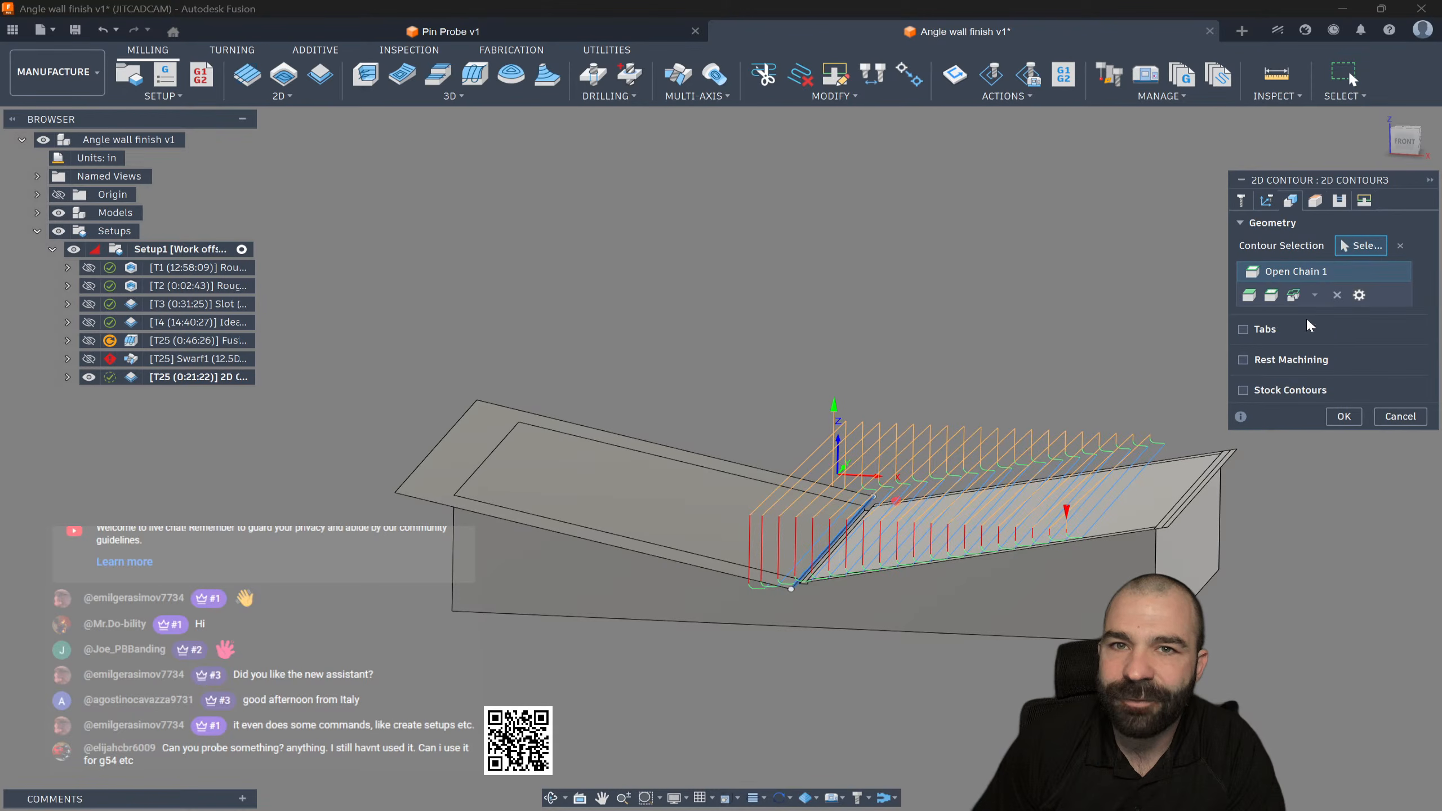
{"action": "left_click", "coordinate": [1343, 417]}
{"action": "middle_click_drag", "start_coordinate": [846, 528], "coordinate": [808, 536], "text": "shift"}
{"action": "left_click", "coordinate": [696, 316]}
{"action": "left_click", "coordinate": [150, 380]}
Step: Examine the flipped 2D Contour toolpath from the front and at an angle, checking its passes along the extended slope
{"action": "middle_click_drag", "start_coordinate": [638, 449], "coordinate": [660, 402], "text": "shift"}
{"action": "left_click", "coordinate": [1407, 148]}
{"action": "scroll", "coordinate": [667, 503], "scroll_direction": "up", "scroll_amount": 6}
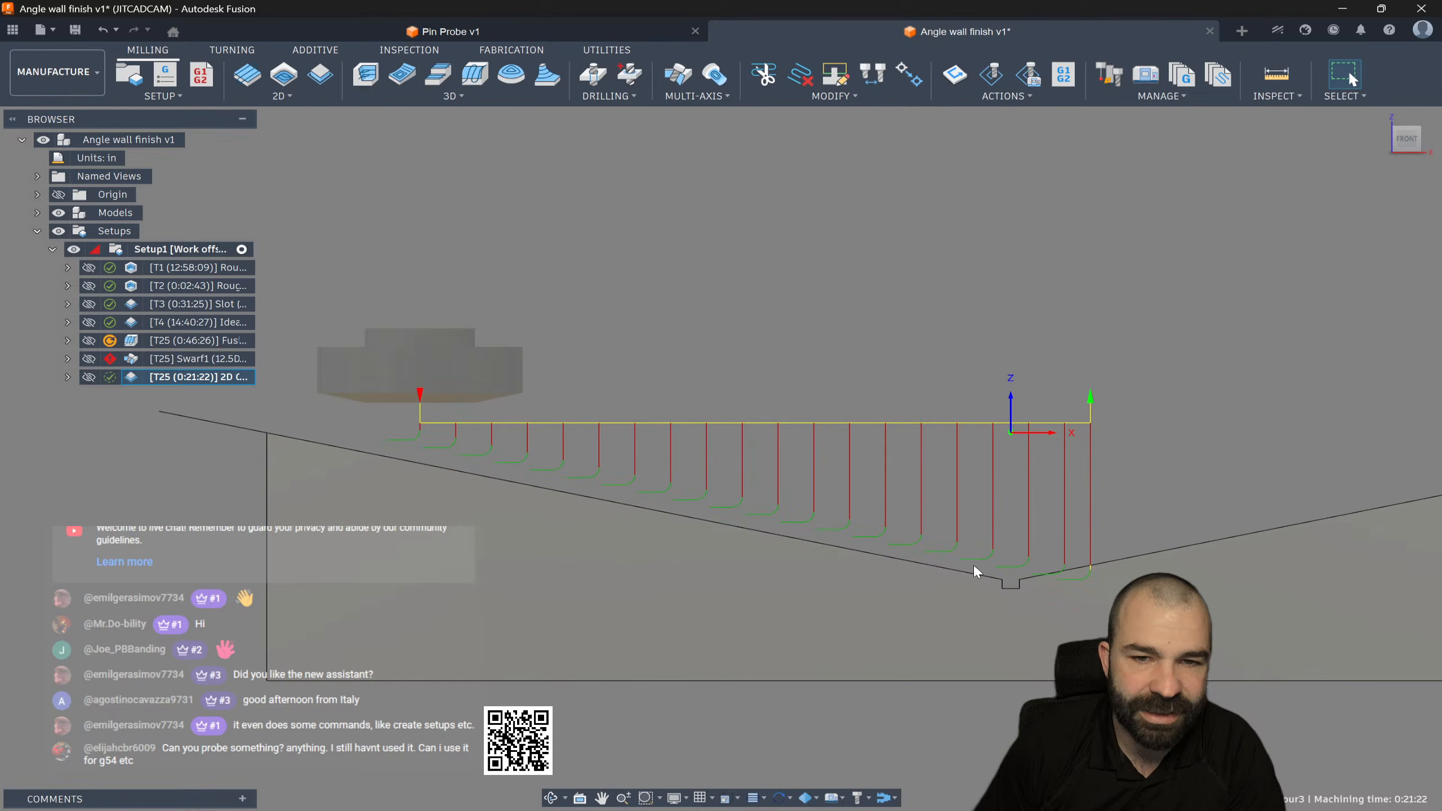
{"action": "scroll", "coordinate": [968, 561], "scroll_direction": "down", "scroll_amount": 2}
{"action": "middle_click_drag", "start_coordinate": [959, 556], "coordinate": [923, 590], "text": "shift"}
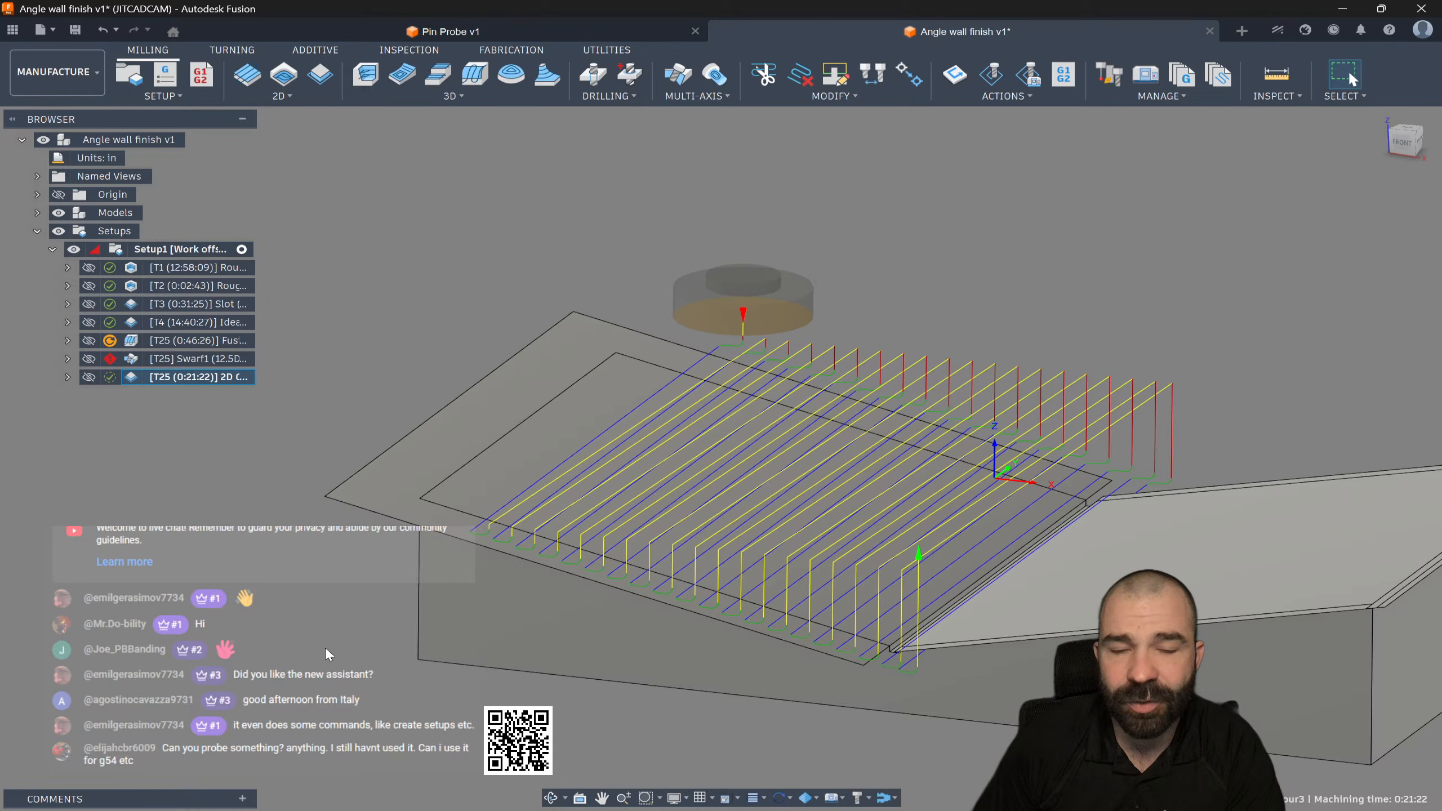
Step: Simulate the 2D Contour toolpath from the front, play the tapered mill stepping down the slope at higher speed, and exit the simulation
{"action": "left_click", "coordinate": [995, 81]}
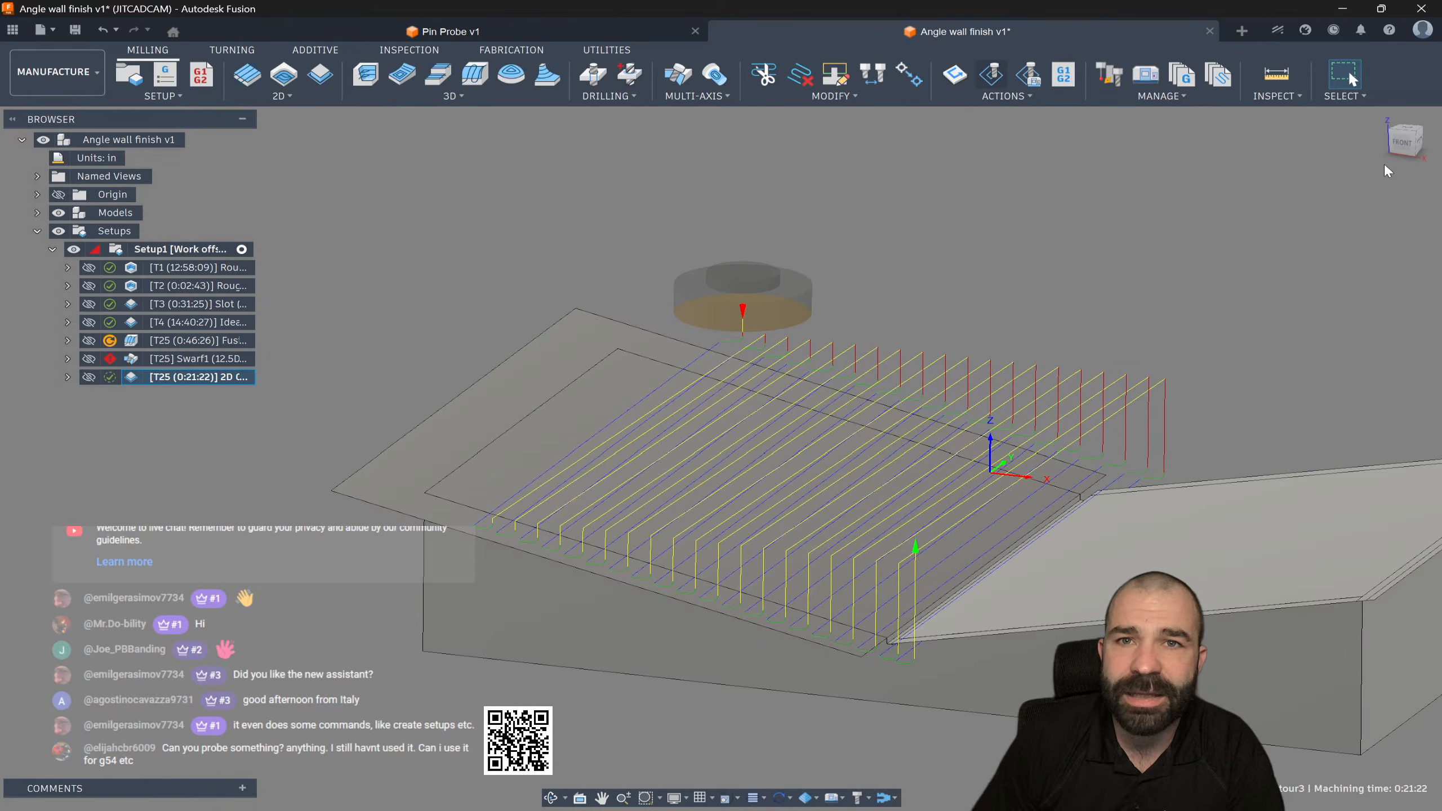
{"action": "left_click", "coordinate": [1402, 142]}
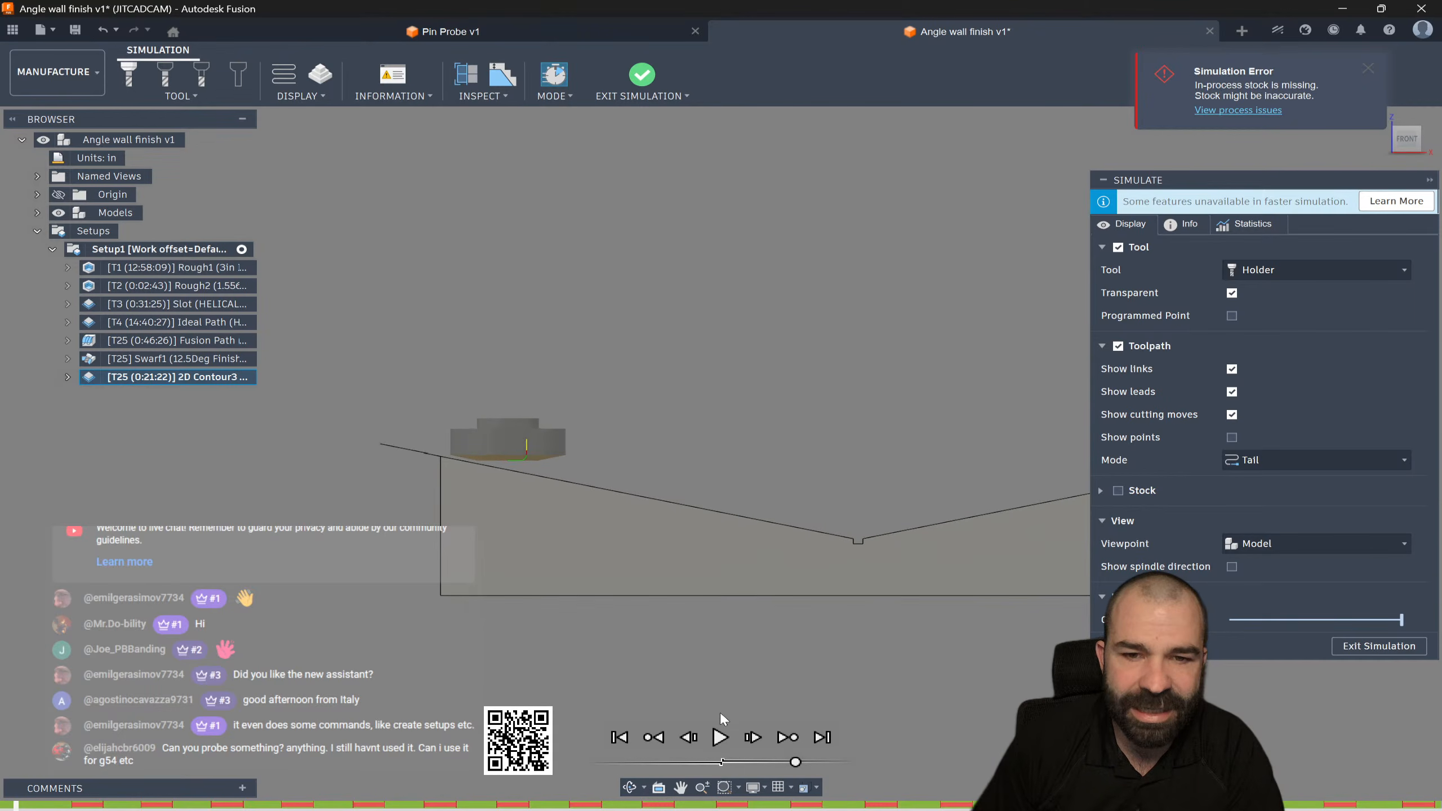
{"action": "left_click", "coordinate": [719, 737]}
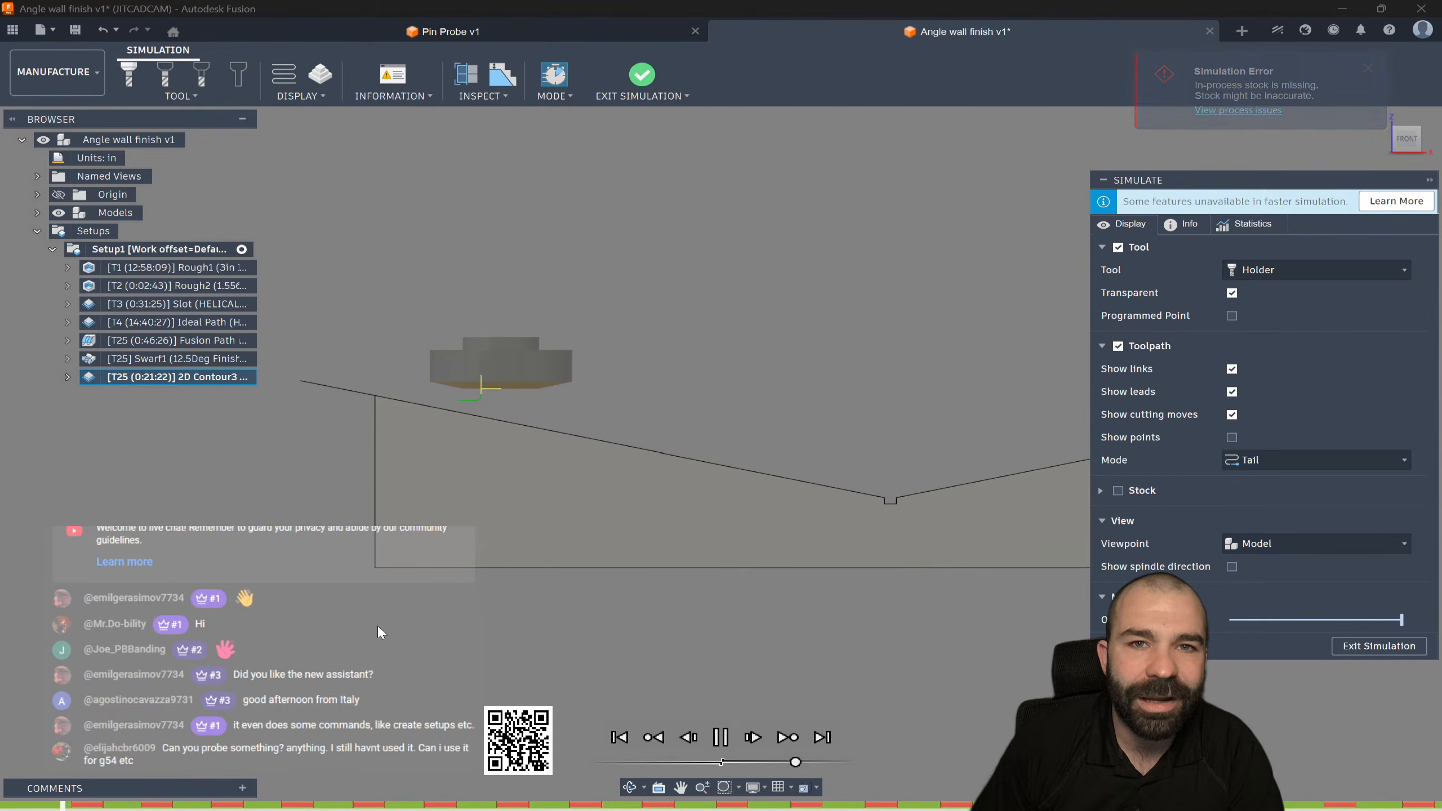
{"action": "left_click_drag", "start_coordinate": [796, 763], "coordinate": [820, 762]}
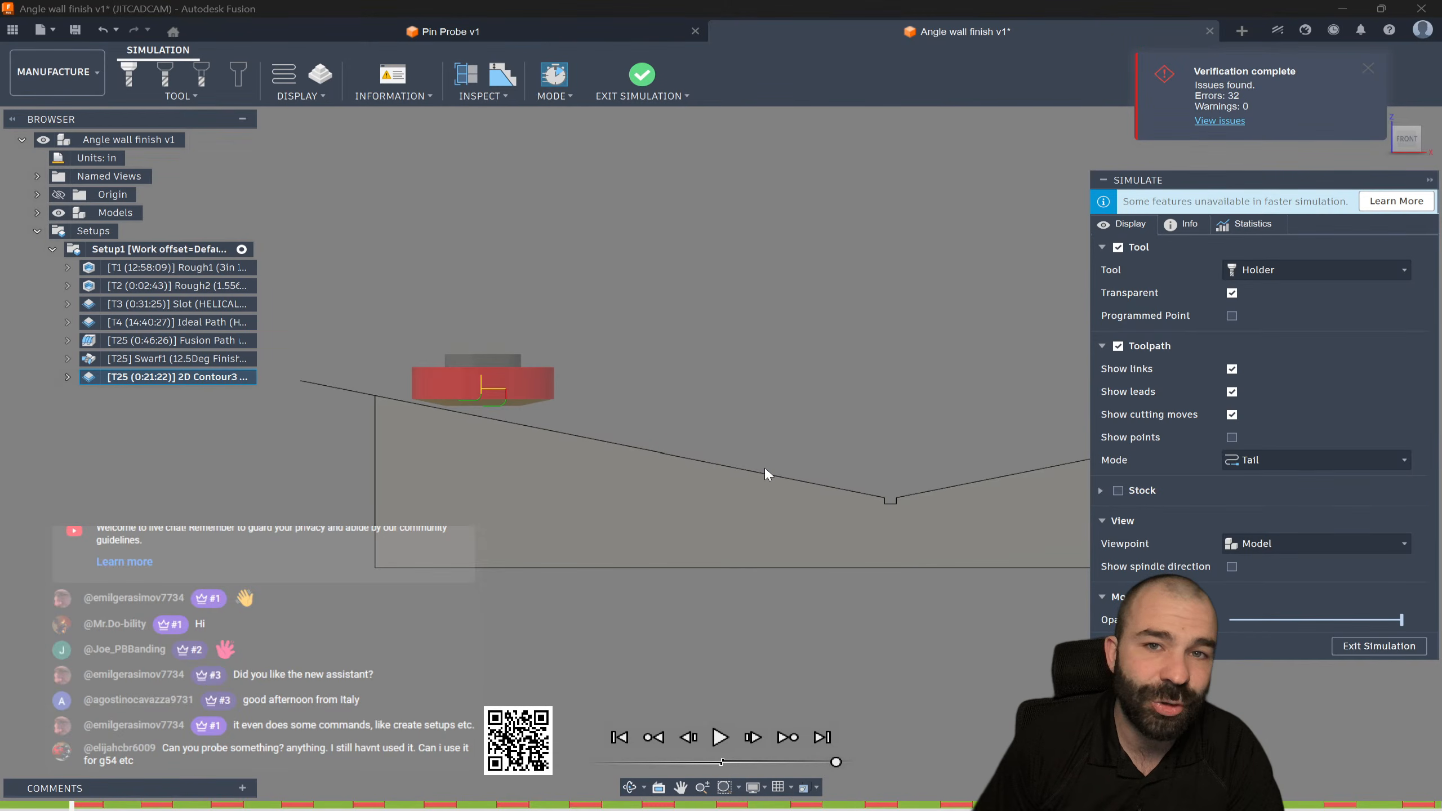
{"action": "left_click", "coordinate": [720, 737]}
{"action": "left_click", "coordinate": [719, 737]}
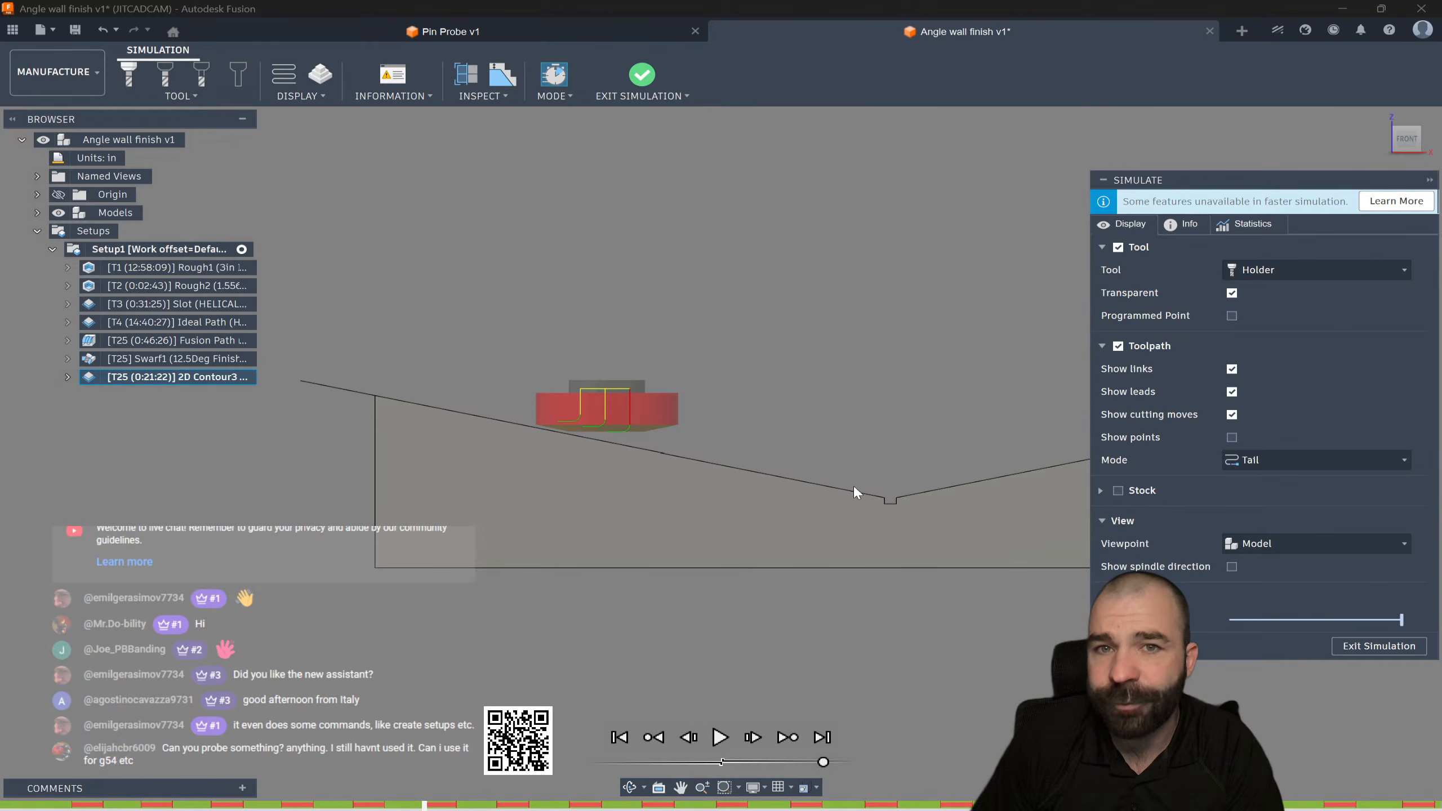
{"action": "left_click", "coordinate": [1346, 649]}
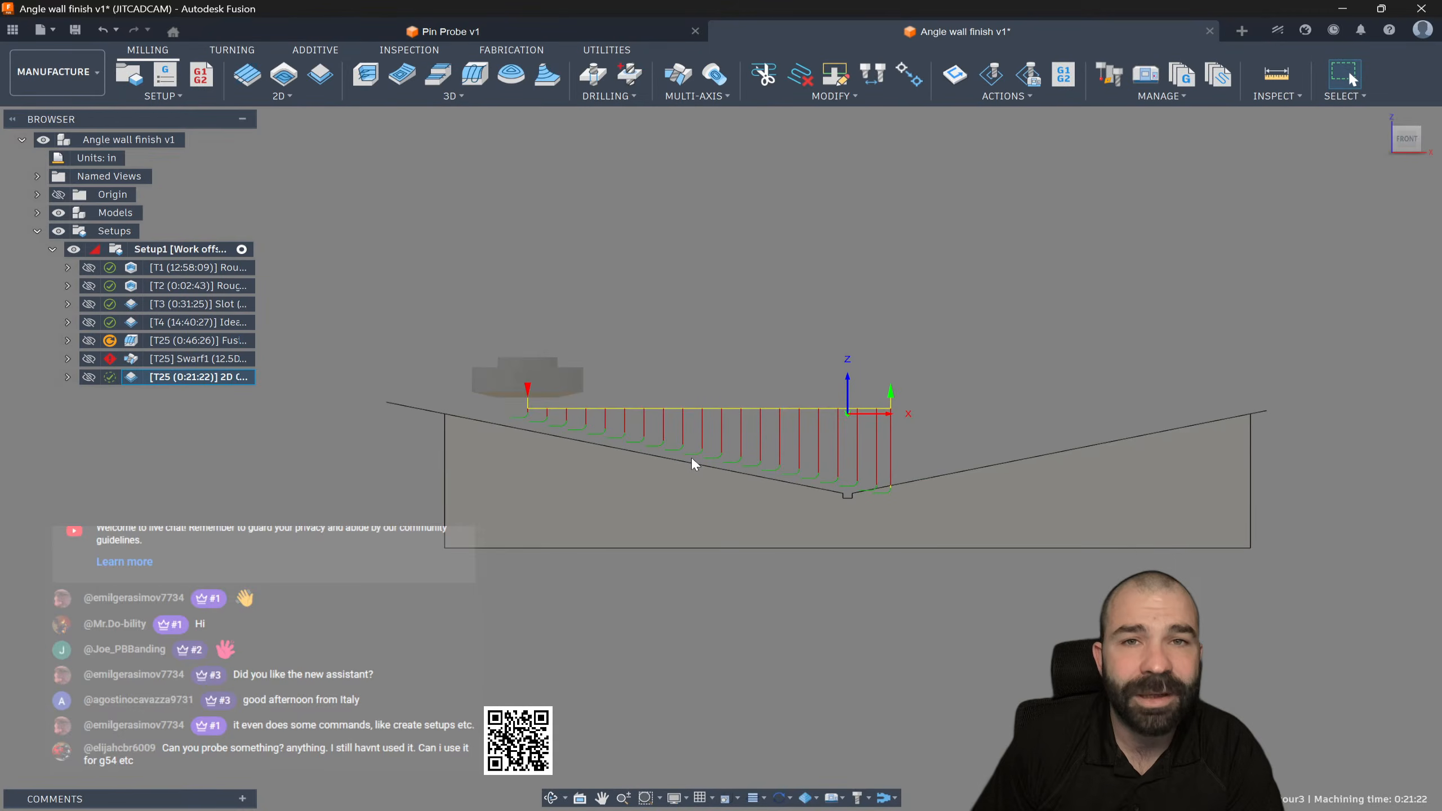
Step: Regenerate the outdated Fusion Path toolpath on the opposite slope and inspect its passes from the front and at an angle
{"action": "middle_click_drag", "start_coordinate": [717, 467], "coordinate": [694, 475], "text": "shift"}
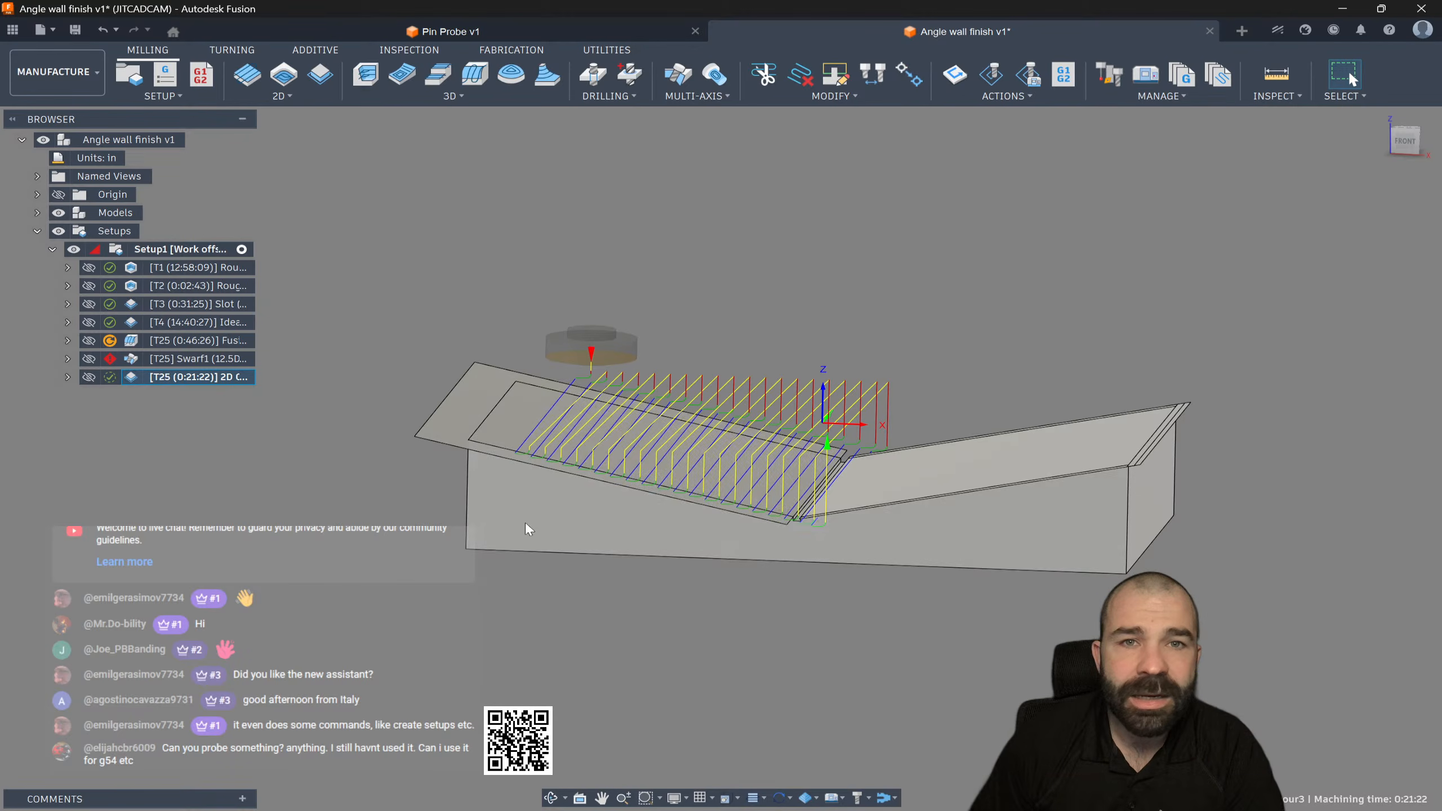
{"action": "left_click", "coordinate": [141, 339]}
{"action": "middle_click_drag", "start_coordinate": [874, 511], "coordinate": [960, 484], "text": "shift"}
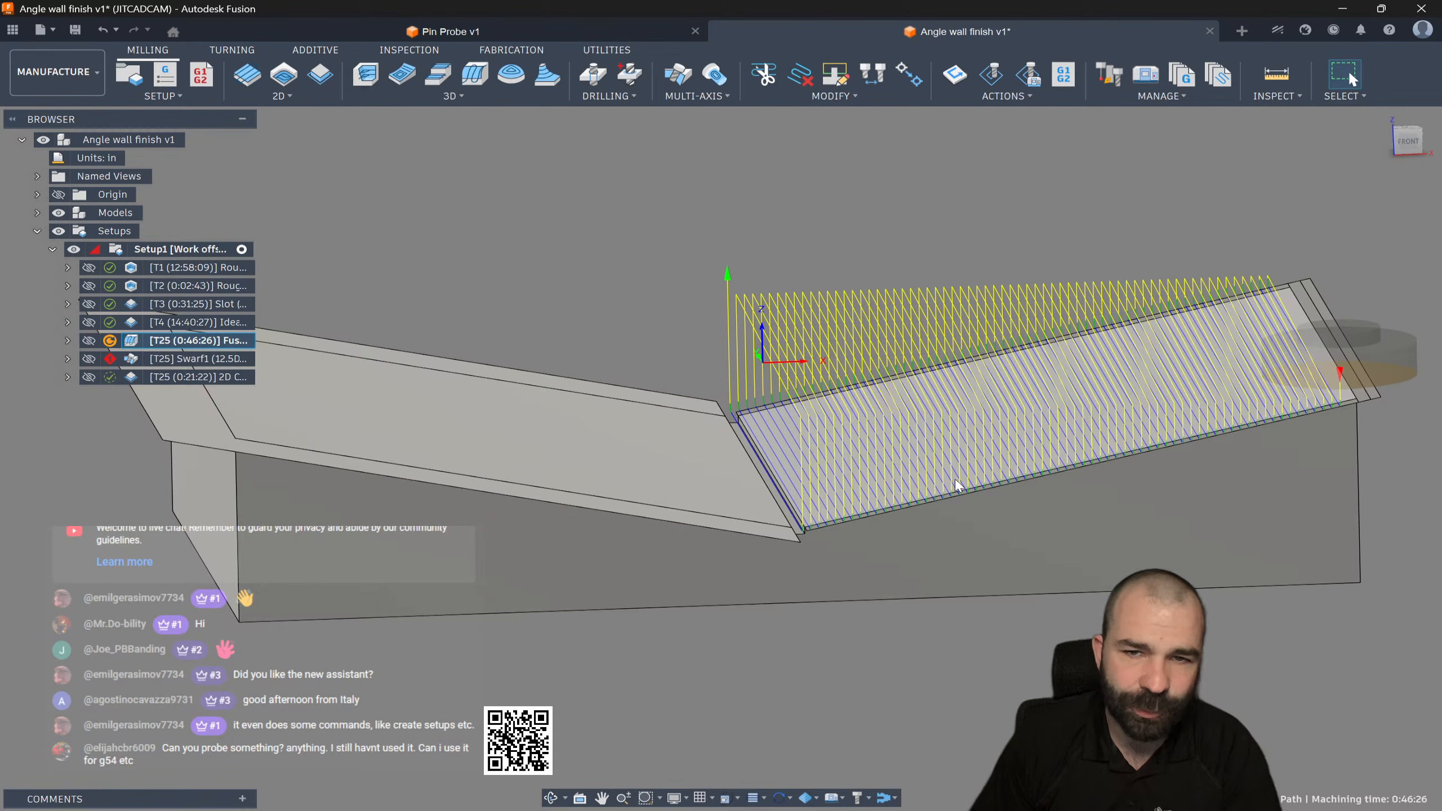
{"action": "key", "text": "ctrl+g"}
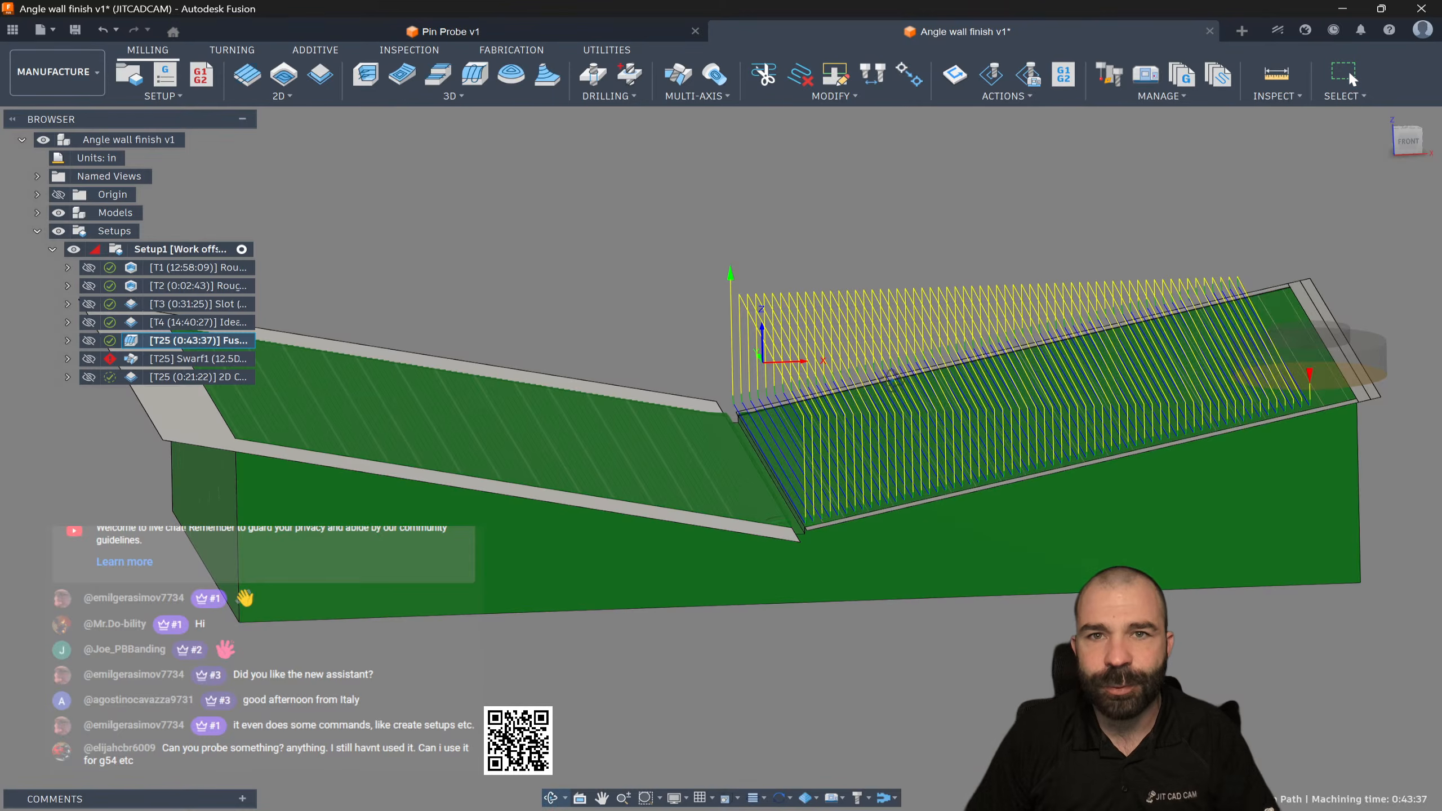
{"action": "middle_click_drag", "start_coordinate": [892, 380], "coordinate": [882, 367], "text": "shift"}
{"action": "left_click", "coordinate": [1408, 140]}
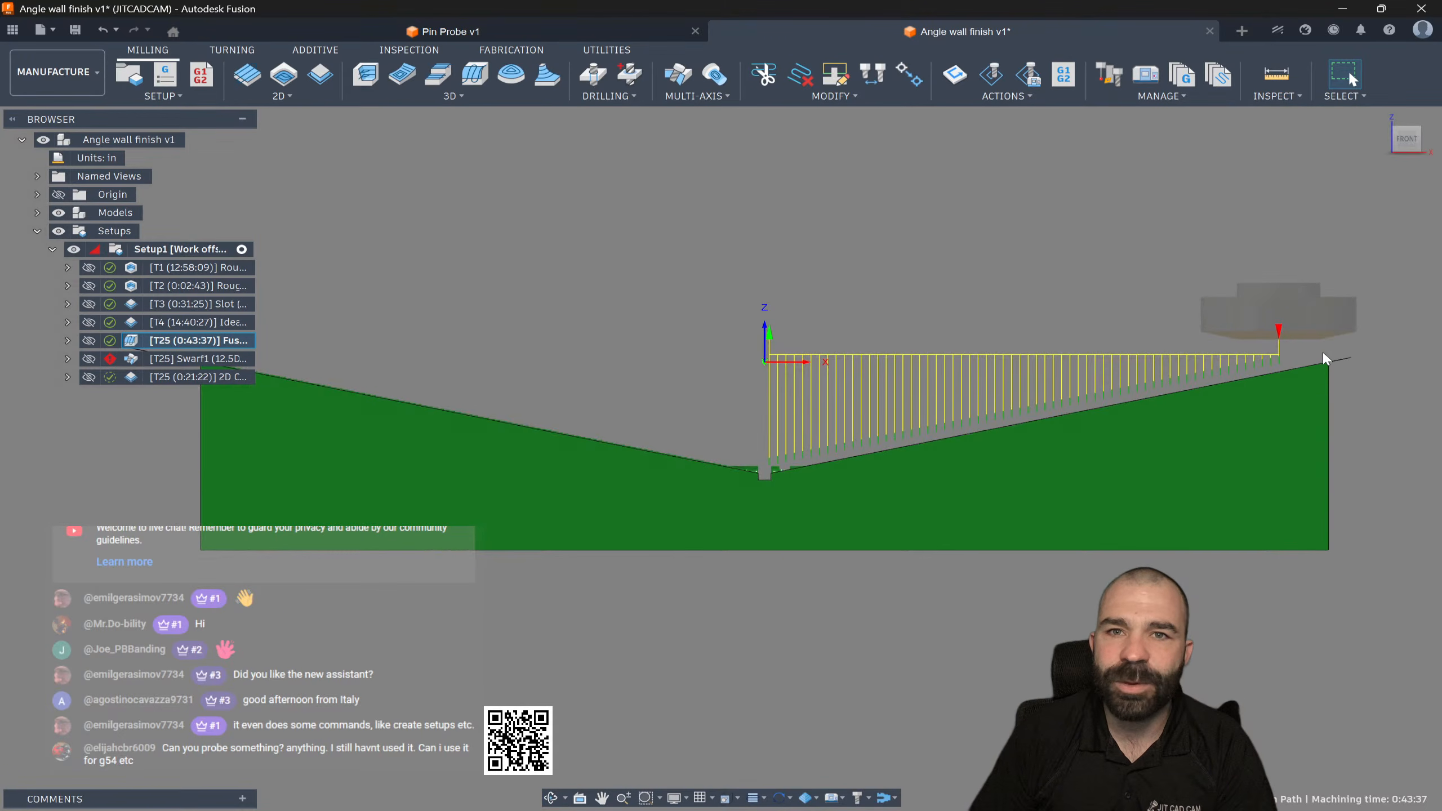
{"action": "scroll", "coordinate": [1328, 337], "scroll_direction": "up", "scroll_amount": 5}
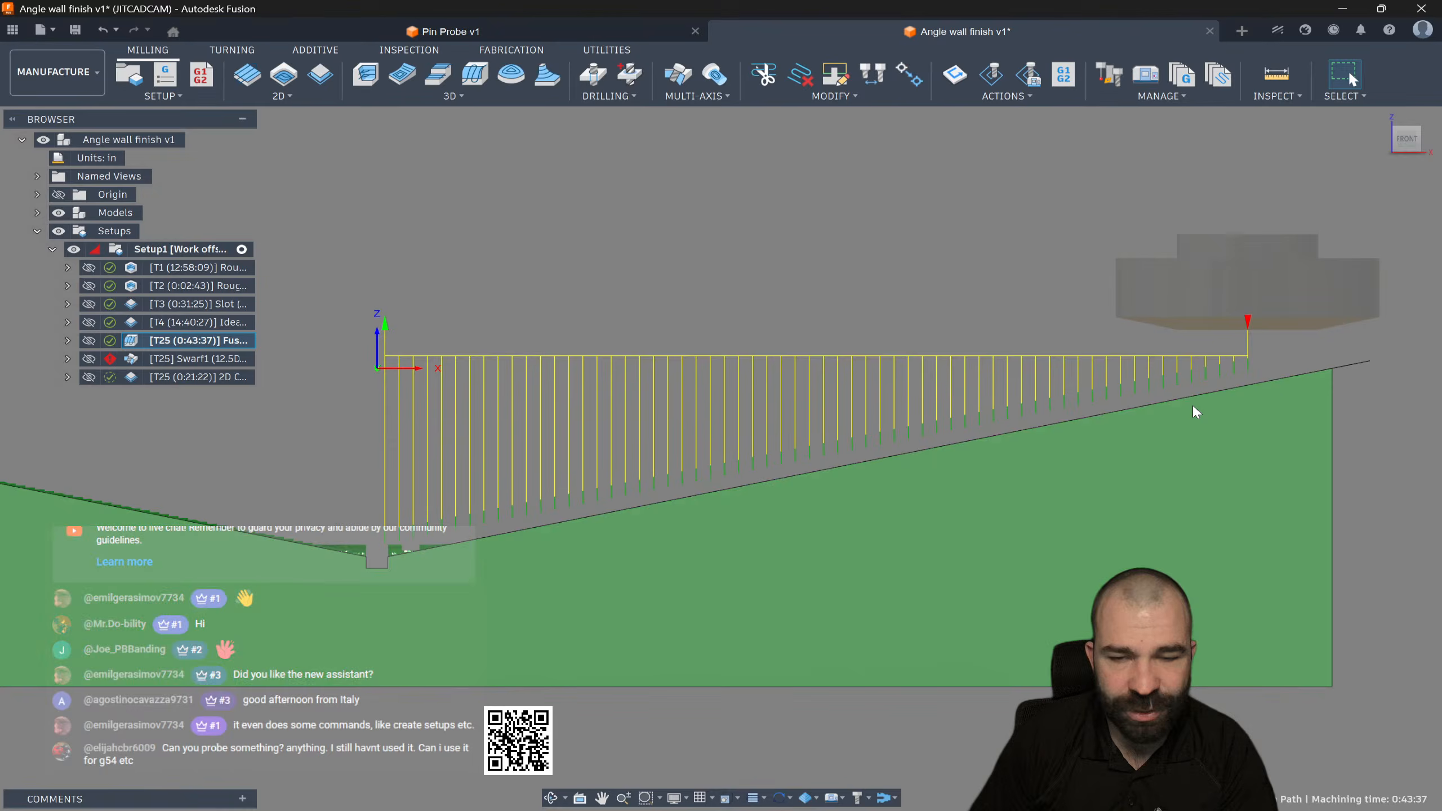
{"action": "middle_click_drag", "start_coordinate": [1221, 404], "coordinate": [1204, 415], "text": "shift"}
{"action": "scroll", "coordinate": [921, 568], "scroll_direction": "down", "scroll_amount": 3}
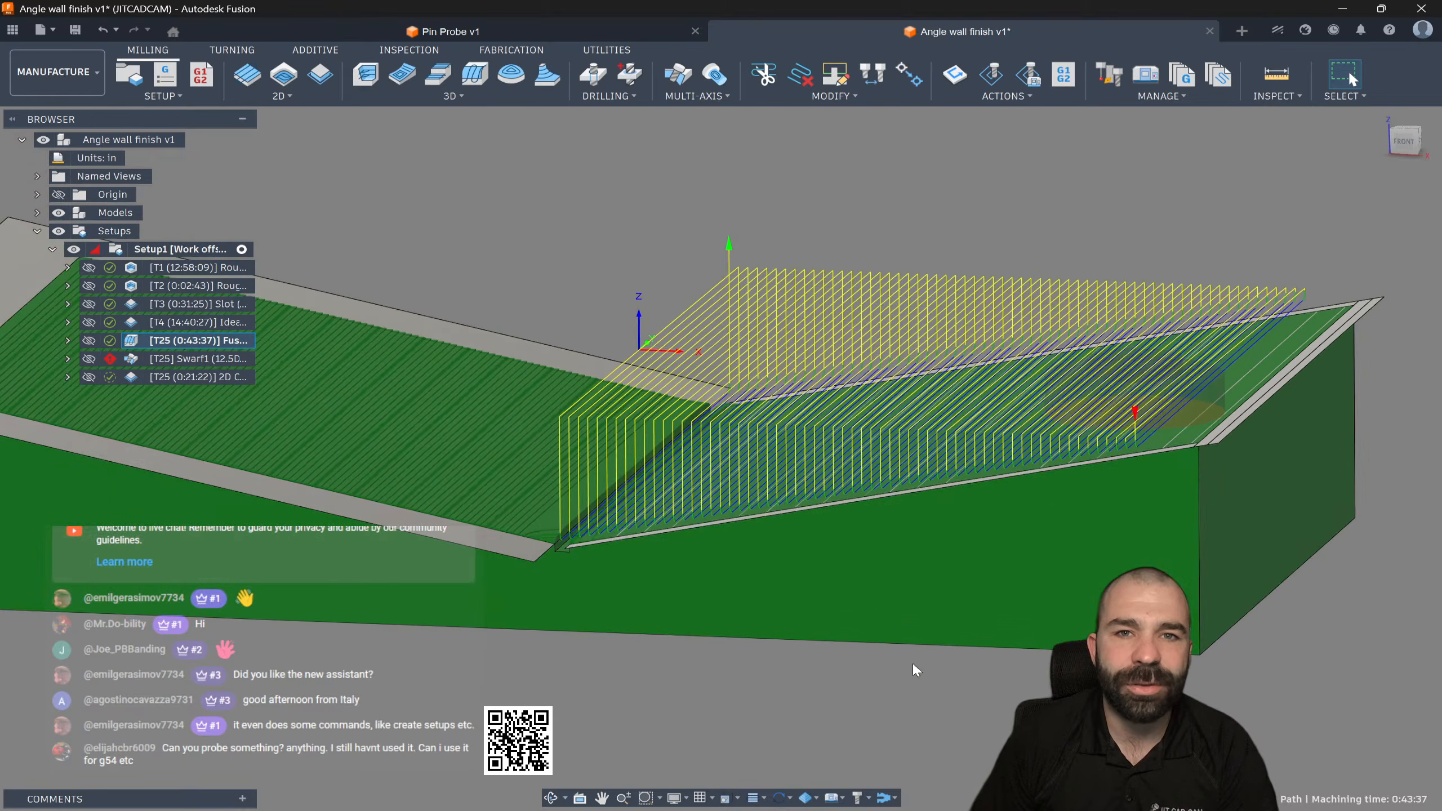
{"action": "scroll", "coordinate": [914, 666], "scroll_direction": "down", "scroll_amount": 2}
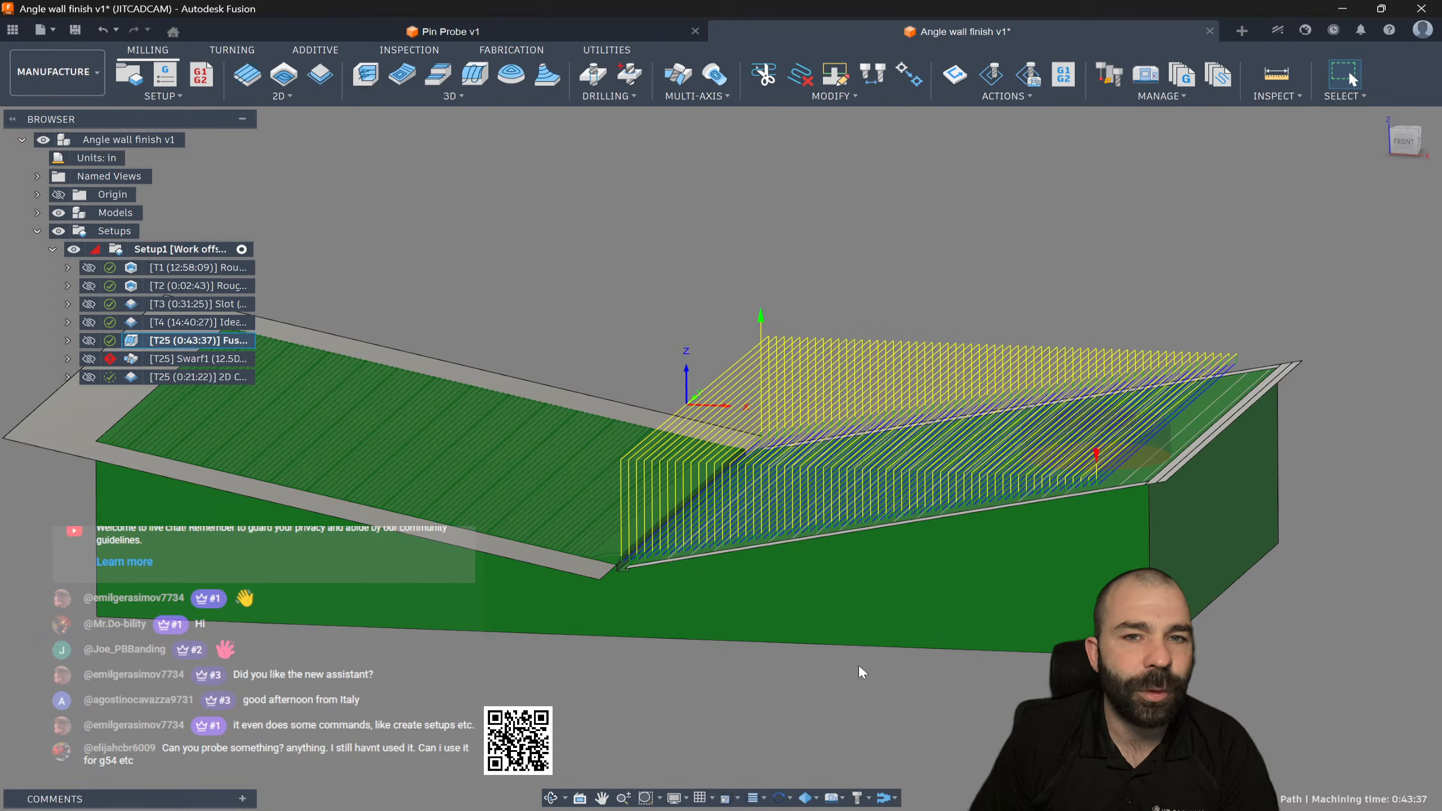
Step: Create a 3D Parallel operation with the #25 tapered mill and select the extended surface's outline as its machining boundary
{"action": "left_click", "coordinate": [566, 179]}
{"action": "left_click", "coordinate": [458, 95]}
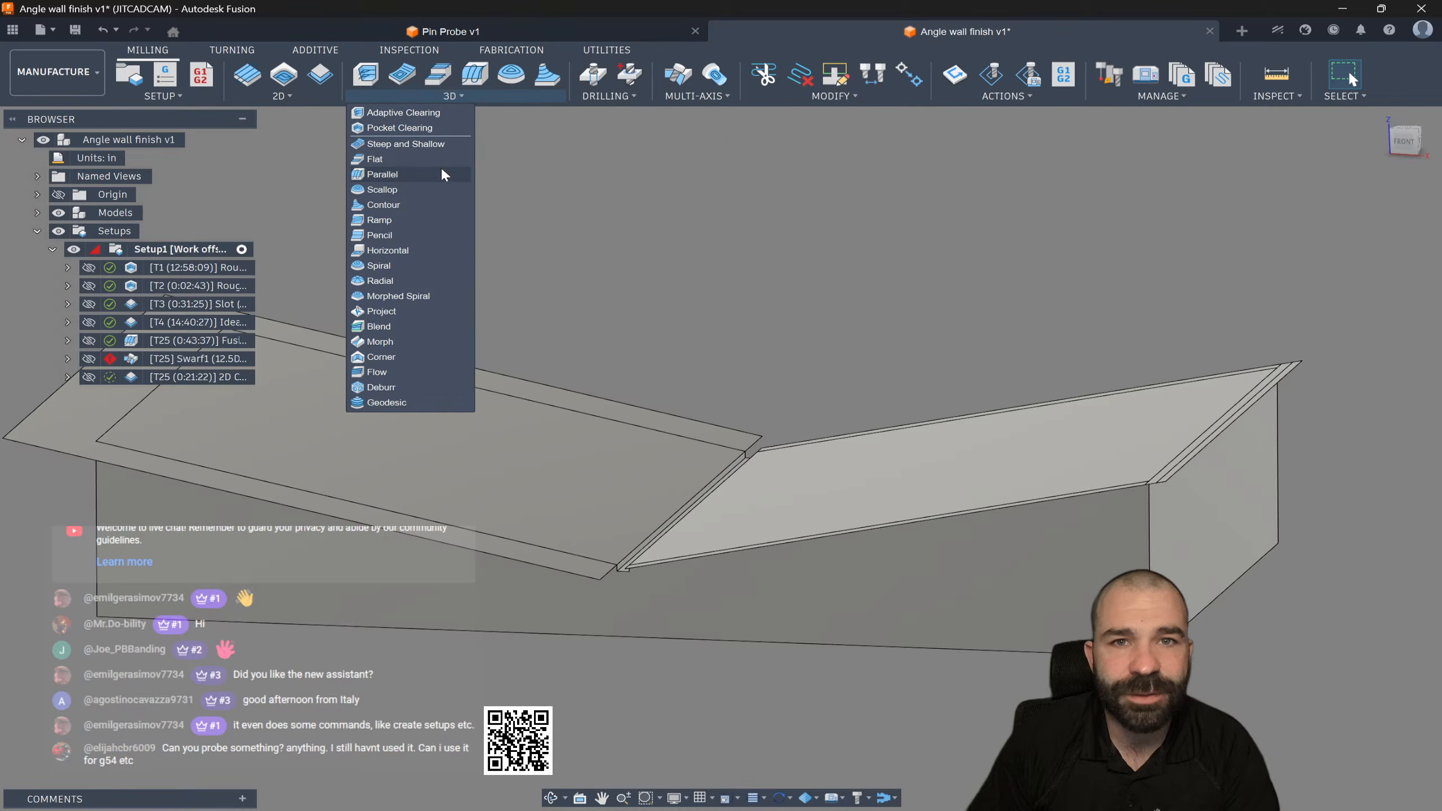
{"action": "left_click", "coordinate": [599, 246]}
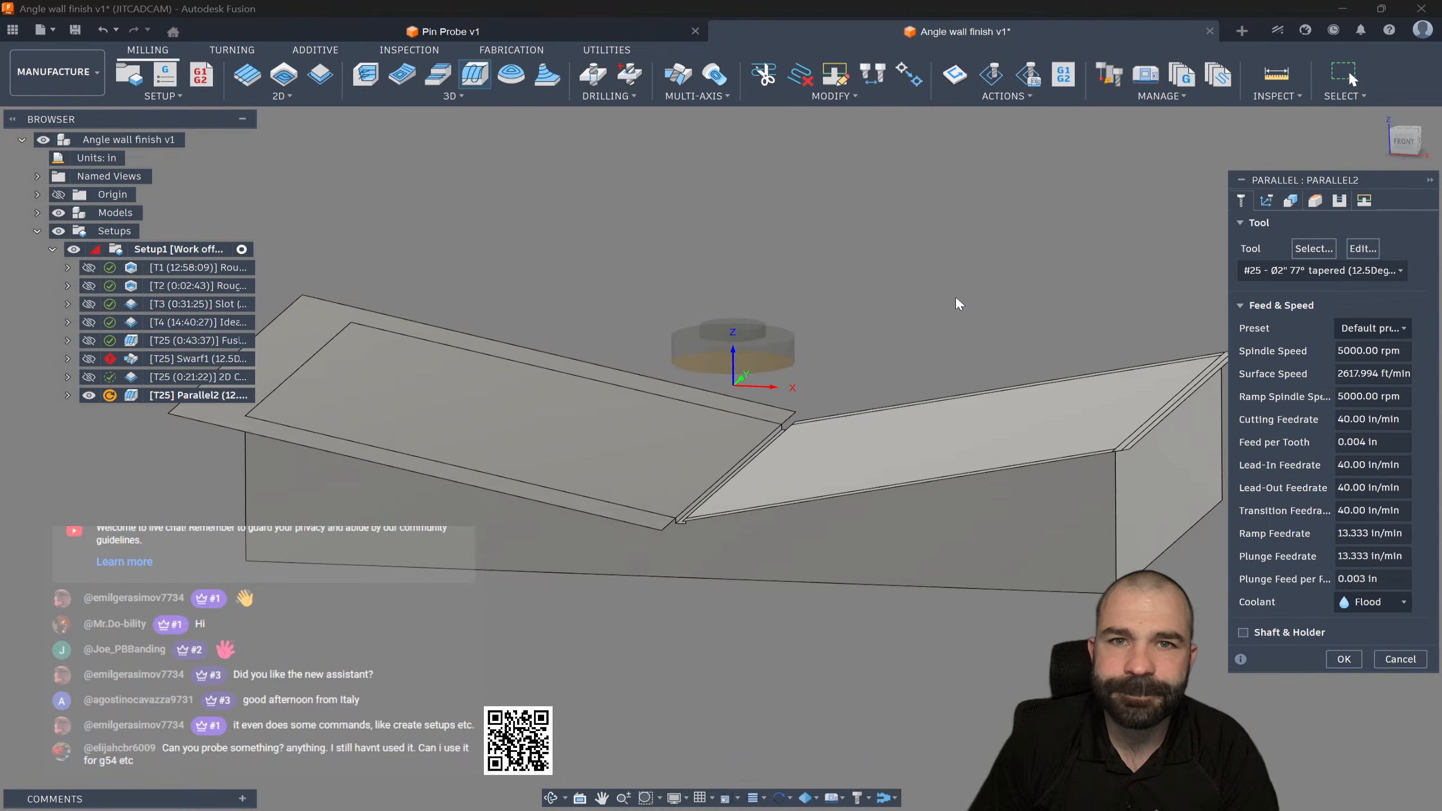
{"action": "left_click", "coordinate": [1266, 201]}
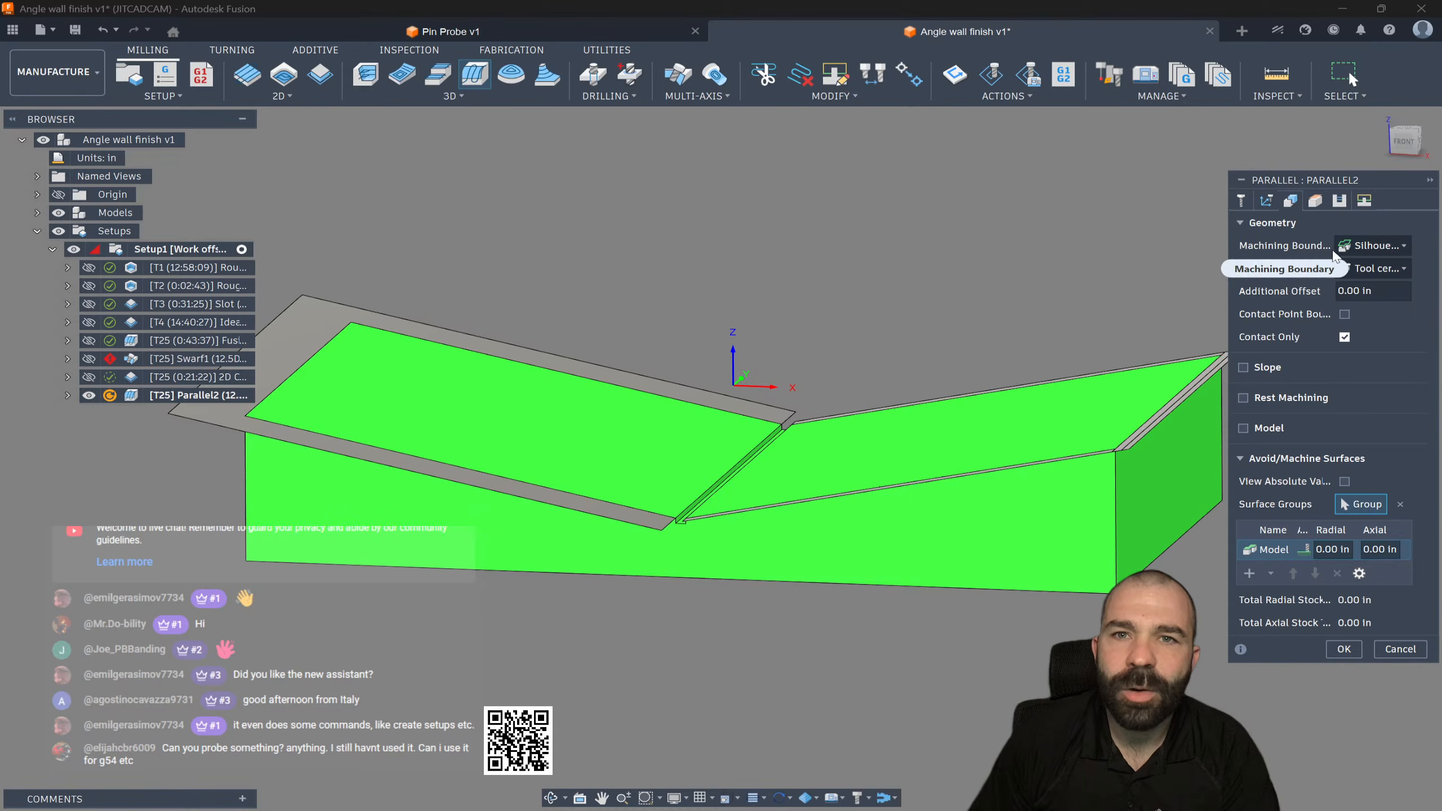
{"action": "left_click", "coordinate": [1356, 247]}
{"action": "left_click", "coordinate": [1308, 305]}
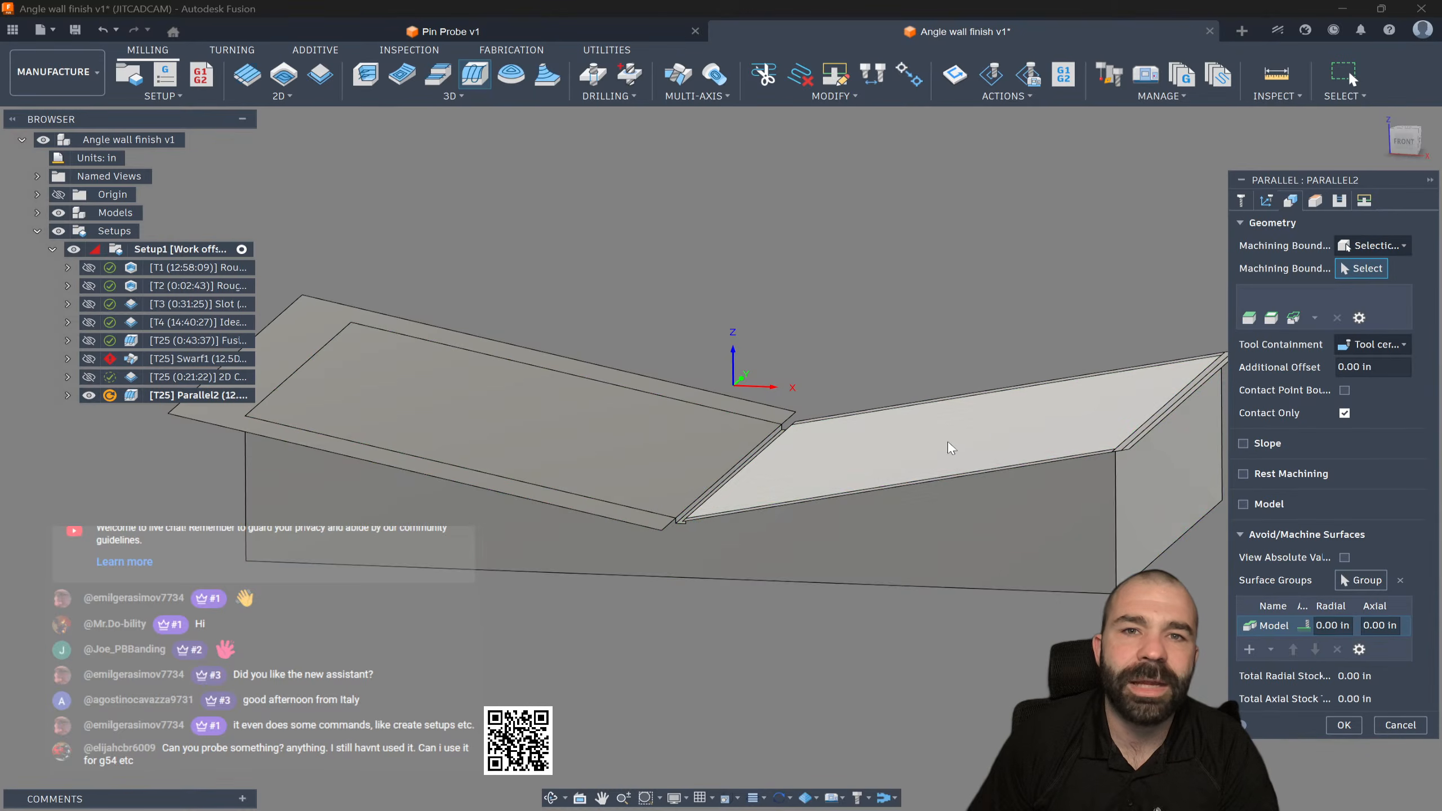
{"action": "left_click", "coordinate": [658, 527]}
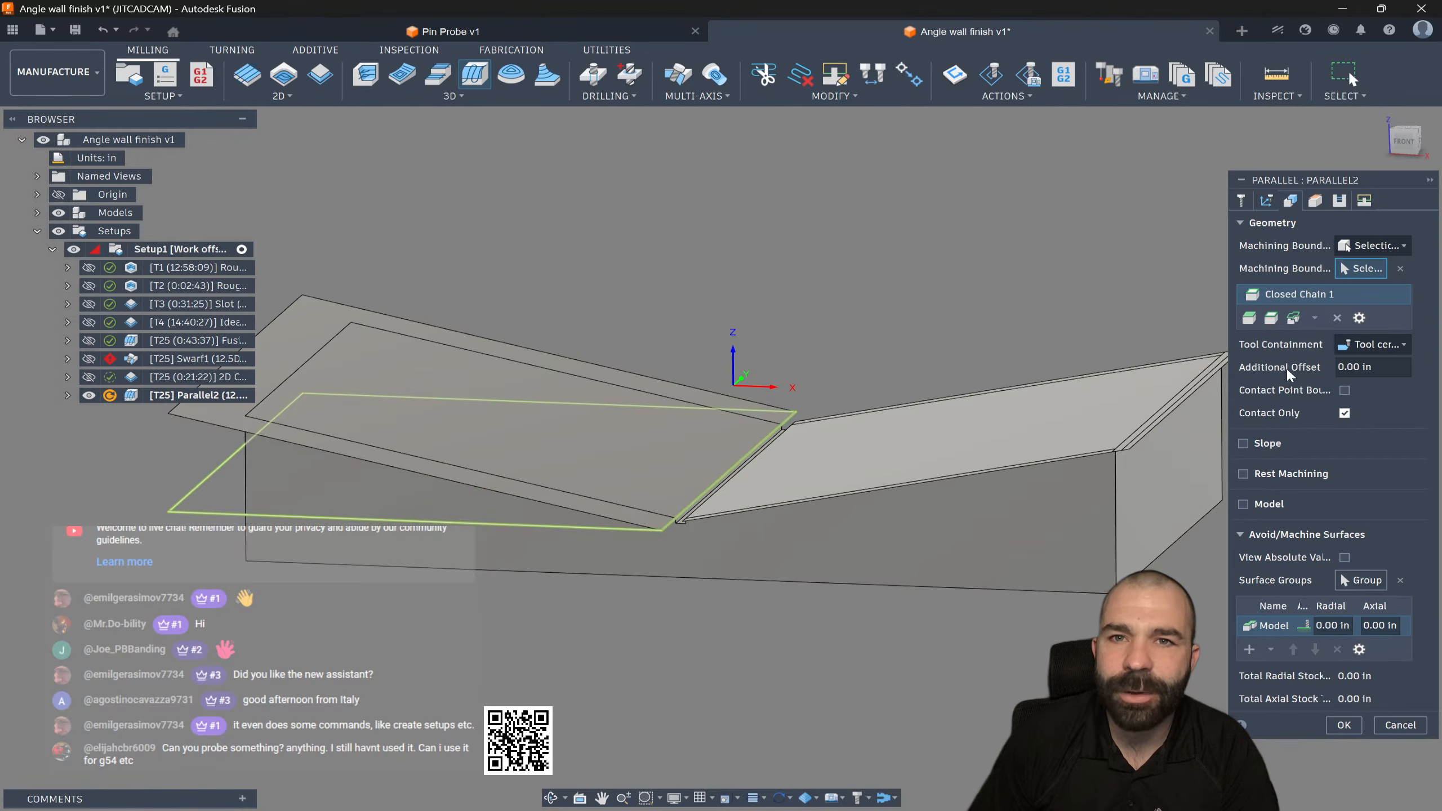
Step: Enable the Model option, add the extended surface as a model surface and generate the Parallel toolpath
{"action": "left_click", "coordinate": [1242, 503]}
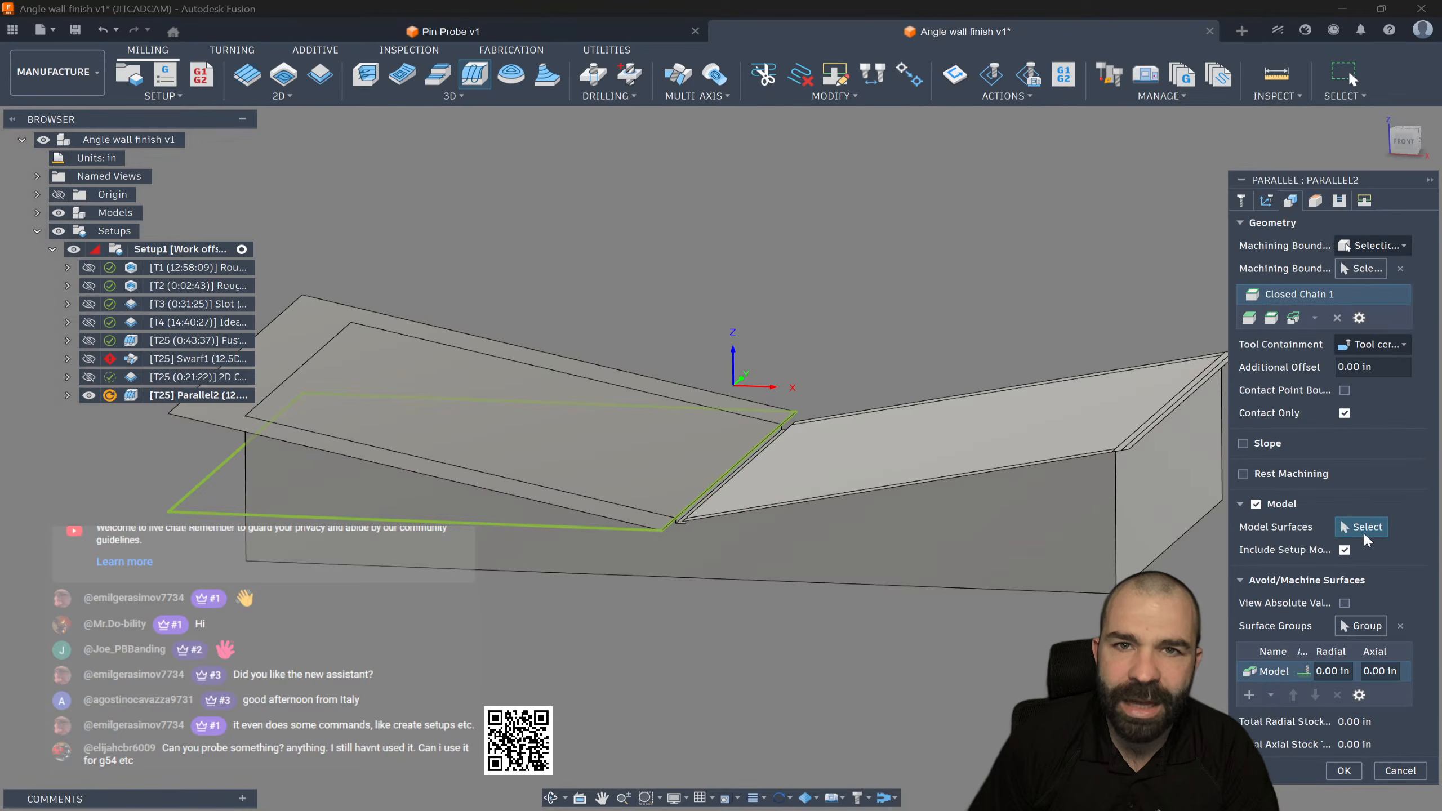
{"action": "left_click", "coordinate": [306, 325]}
{"action": "left_click", "coordinate": [1352, 773]}
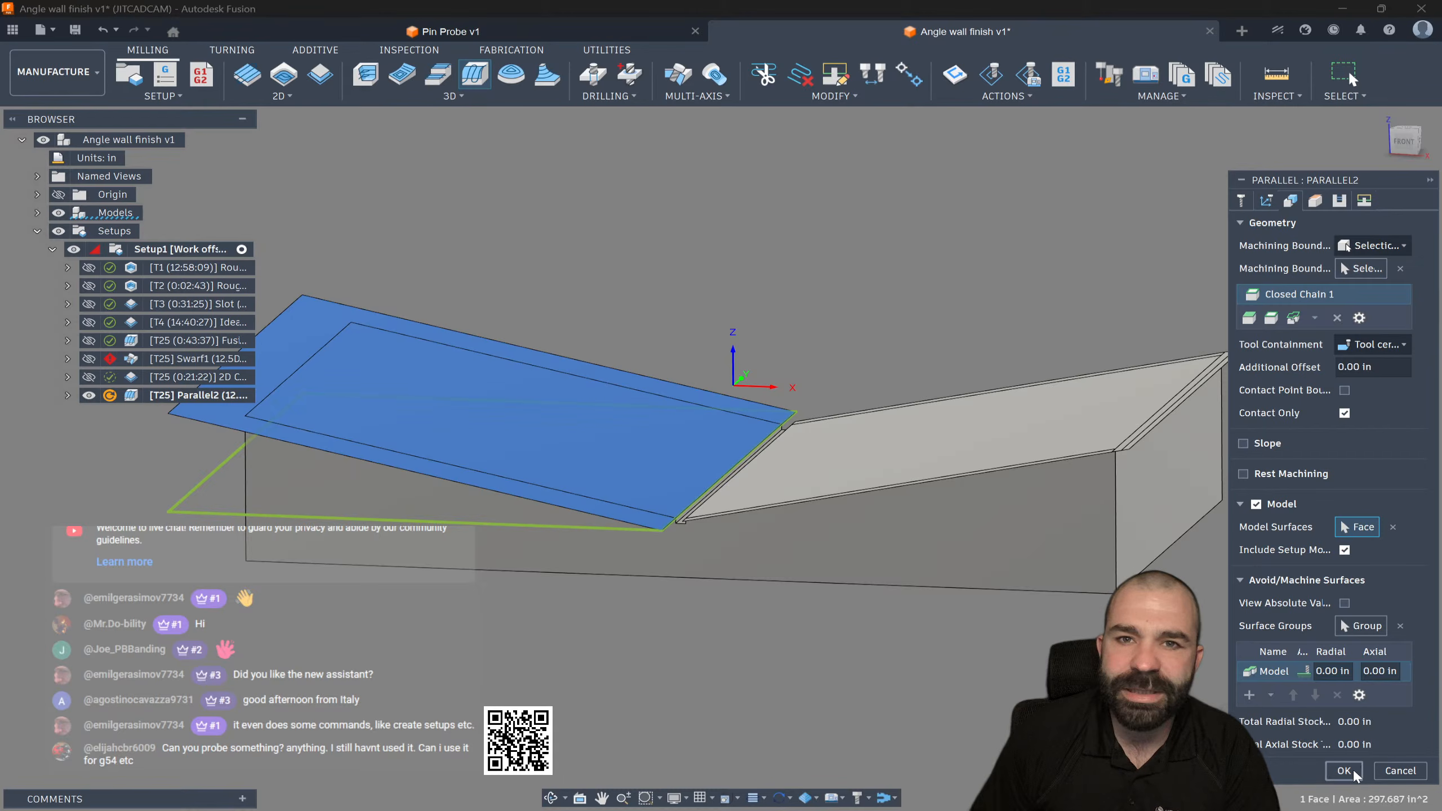
{"action": "middle_click_drag", "start_coordinate": [823, 445], "coordinate": [782, 475], "text": "shift"}
{"action": "scroll", "coordinate": [799, 478], "scroll_direction": "down", "scroll_amount": 3}
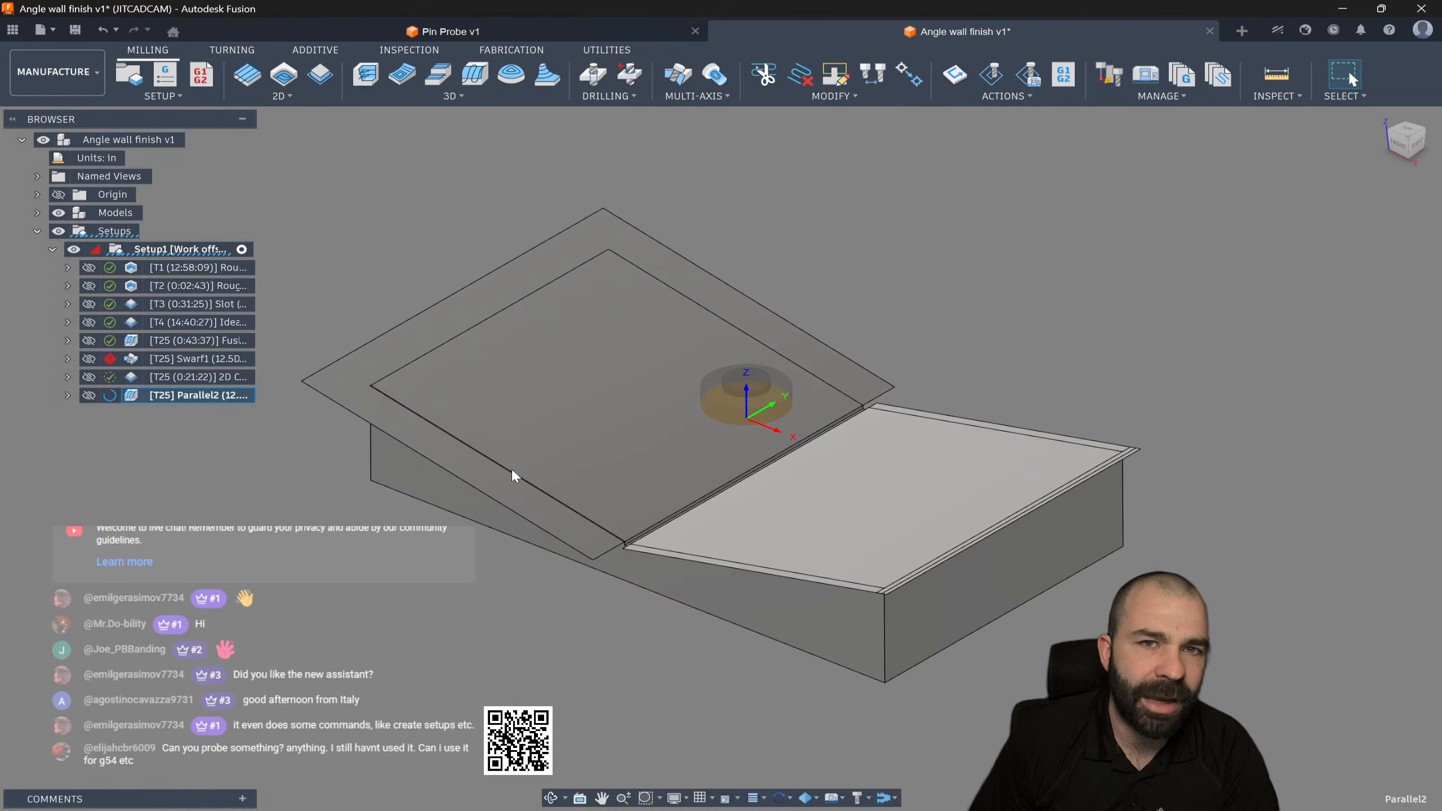
{"action": "scroll", "coordinate": [511, 470], "scroll_direction": "up", "scroll_amount": 1}
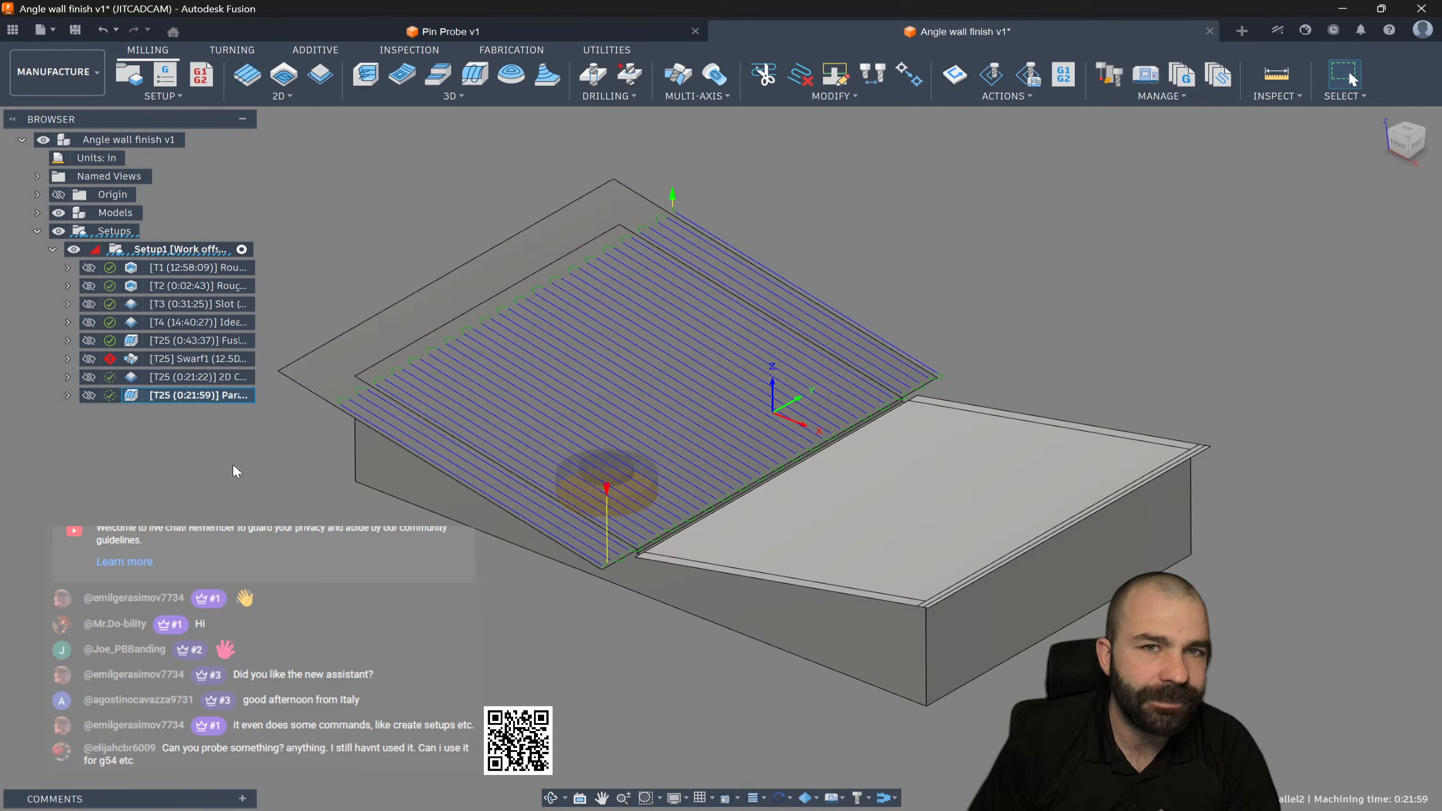
Step: Set the Parallel operation's pass direction reference to the extended surface's upper edge, parallel to the slot, and regenerate the toolpath
{"action": "double_click", "coordinate": [139, 399]}
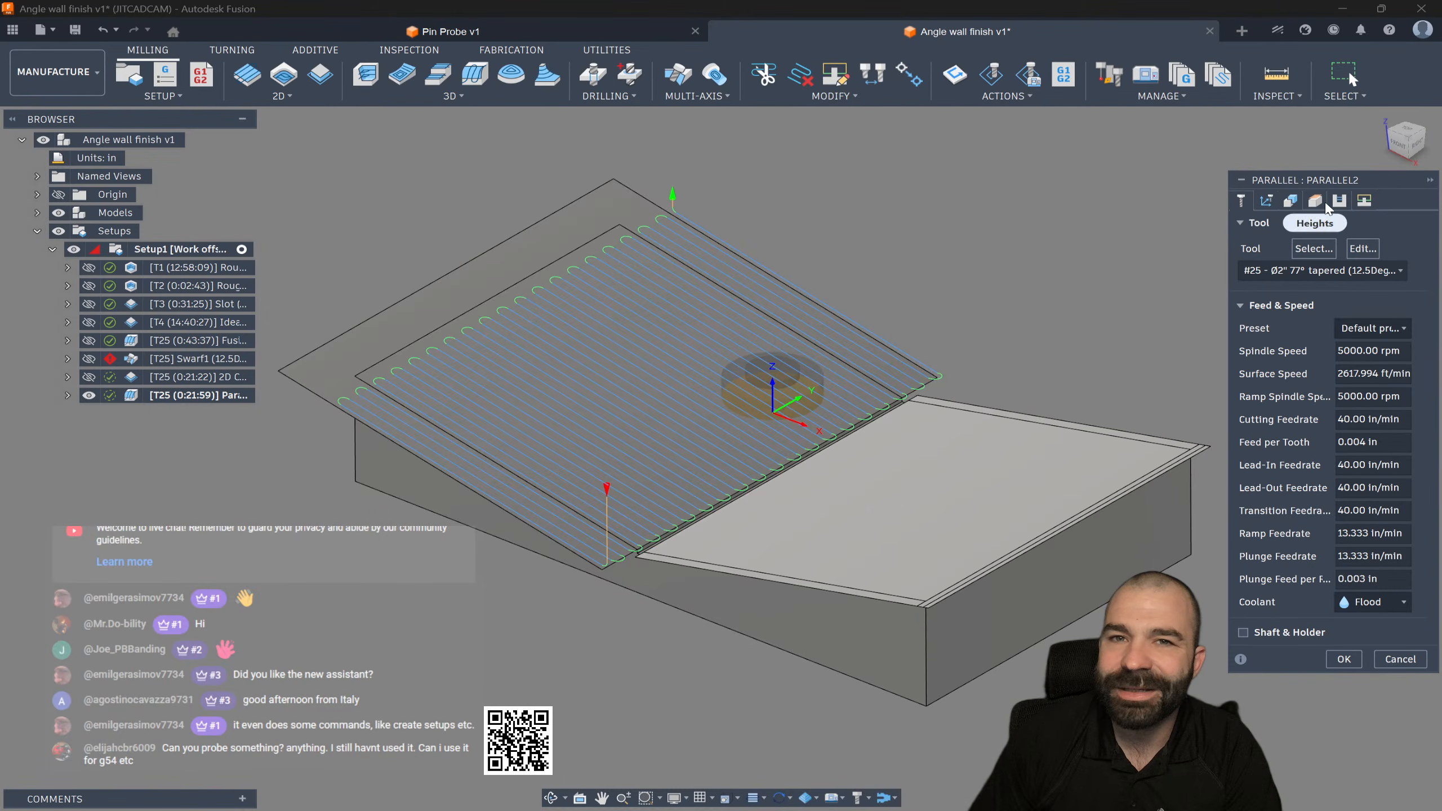
{"action": "left_click", "coordinate": [1315, 201]}
{"action": "left_click", "coordinate": [1361, 336]}
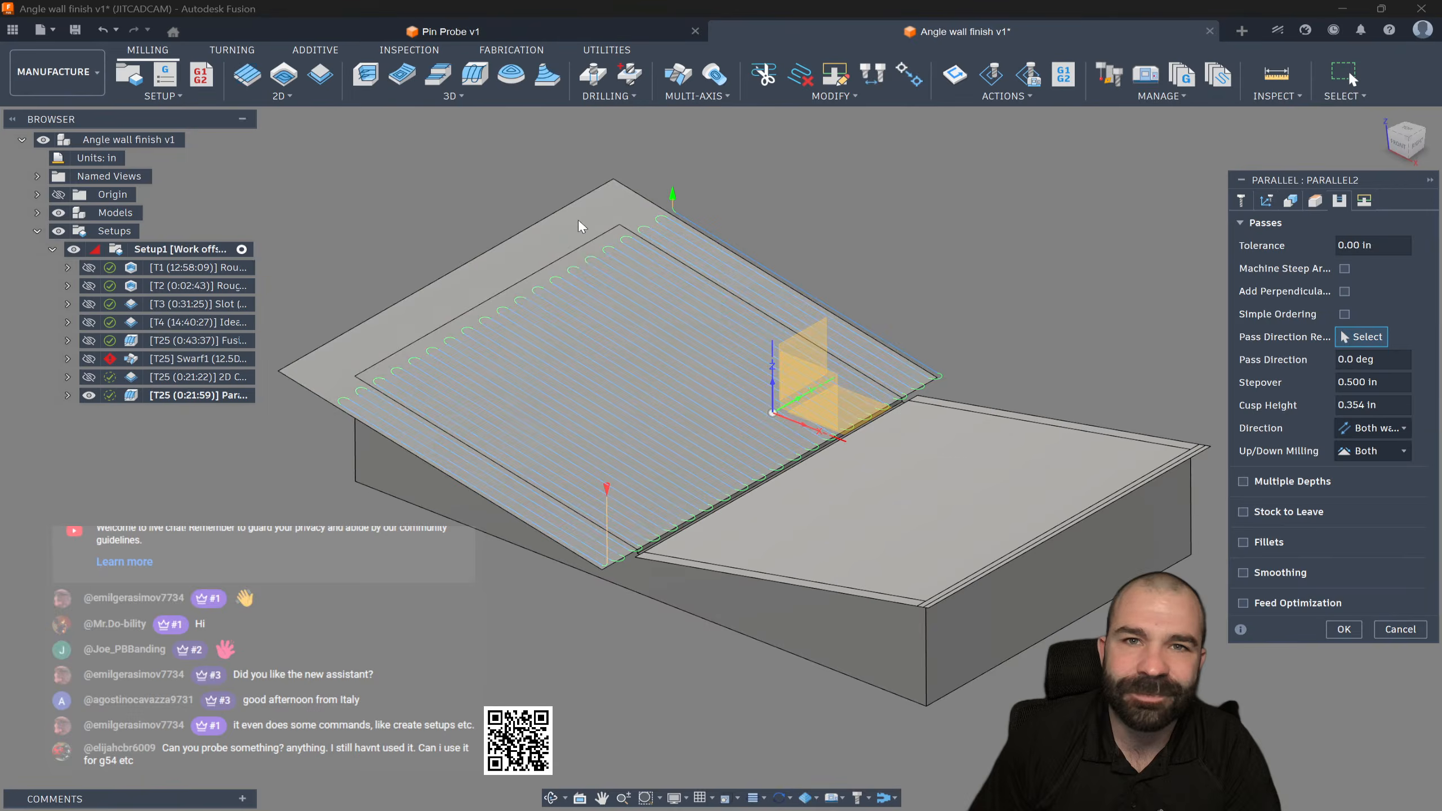
{"action": "left_click", "coordinate": [524, 231]}
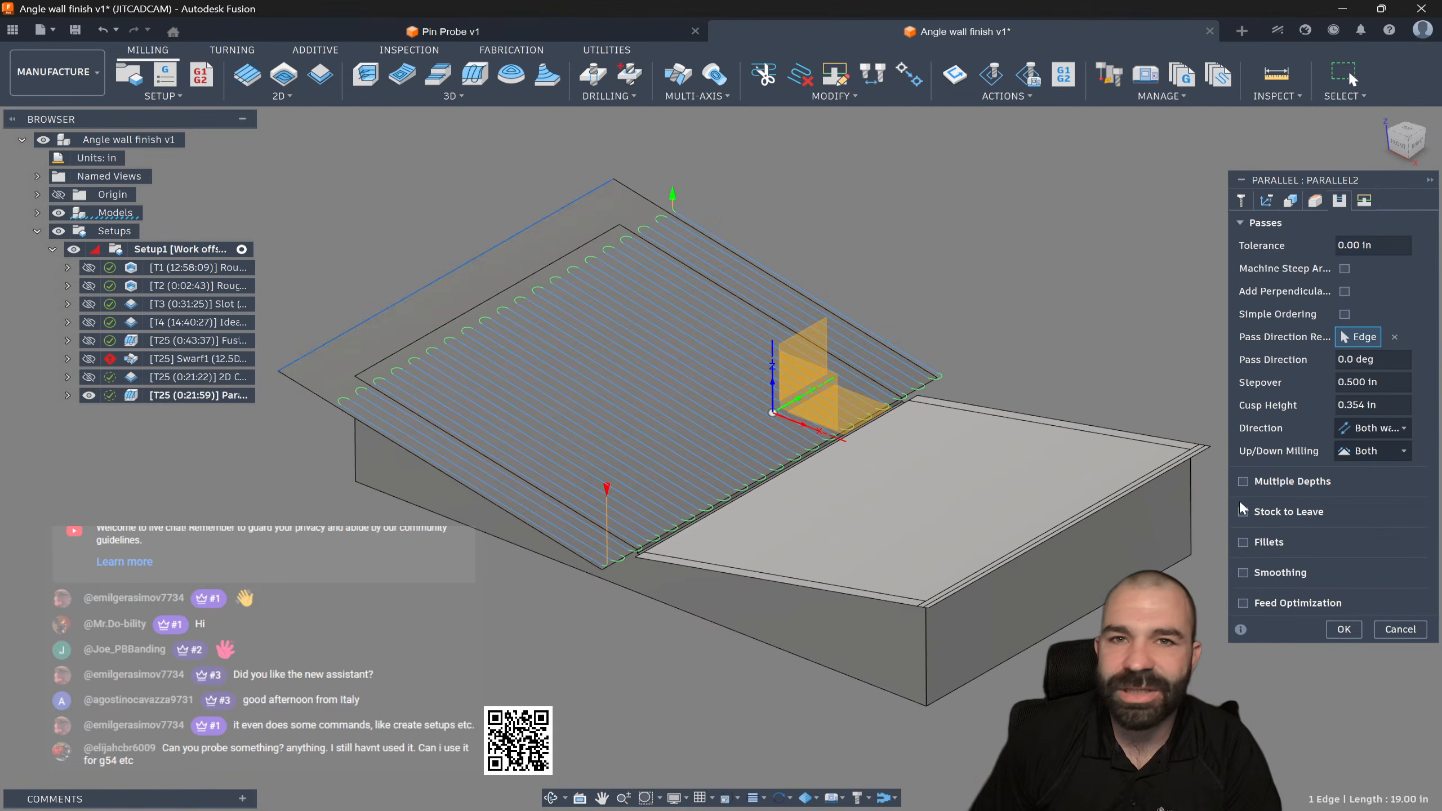
{"action": "left_click", "coordinate": [1343, 628]}
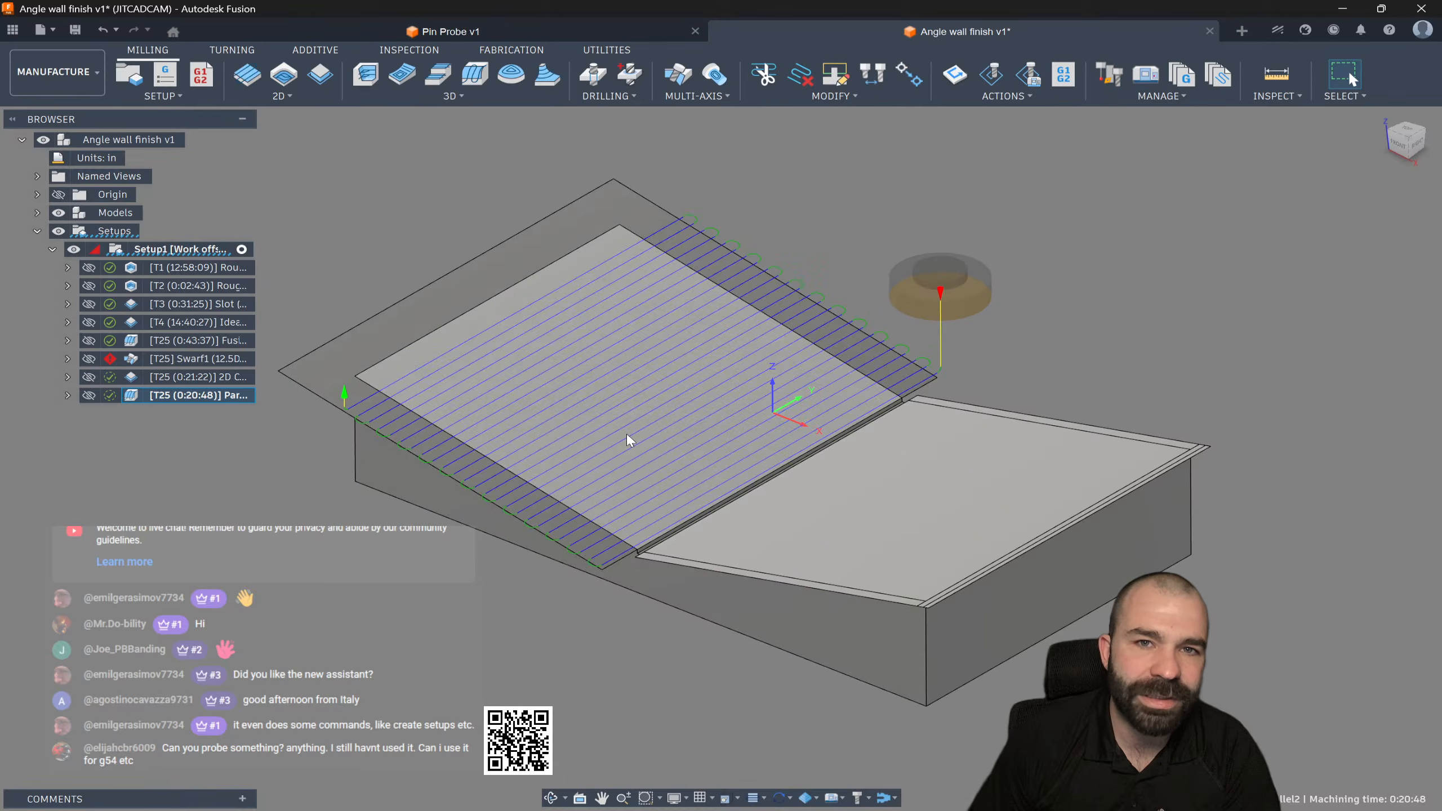
Step: Examine the regenerated Parallel passes across the extended slope and at its edges, and deselect the operation
{"action": "scroll", "coordinate": [397, 414], "scroll_direction": "up", "scroll_amount": 5}
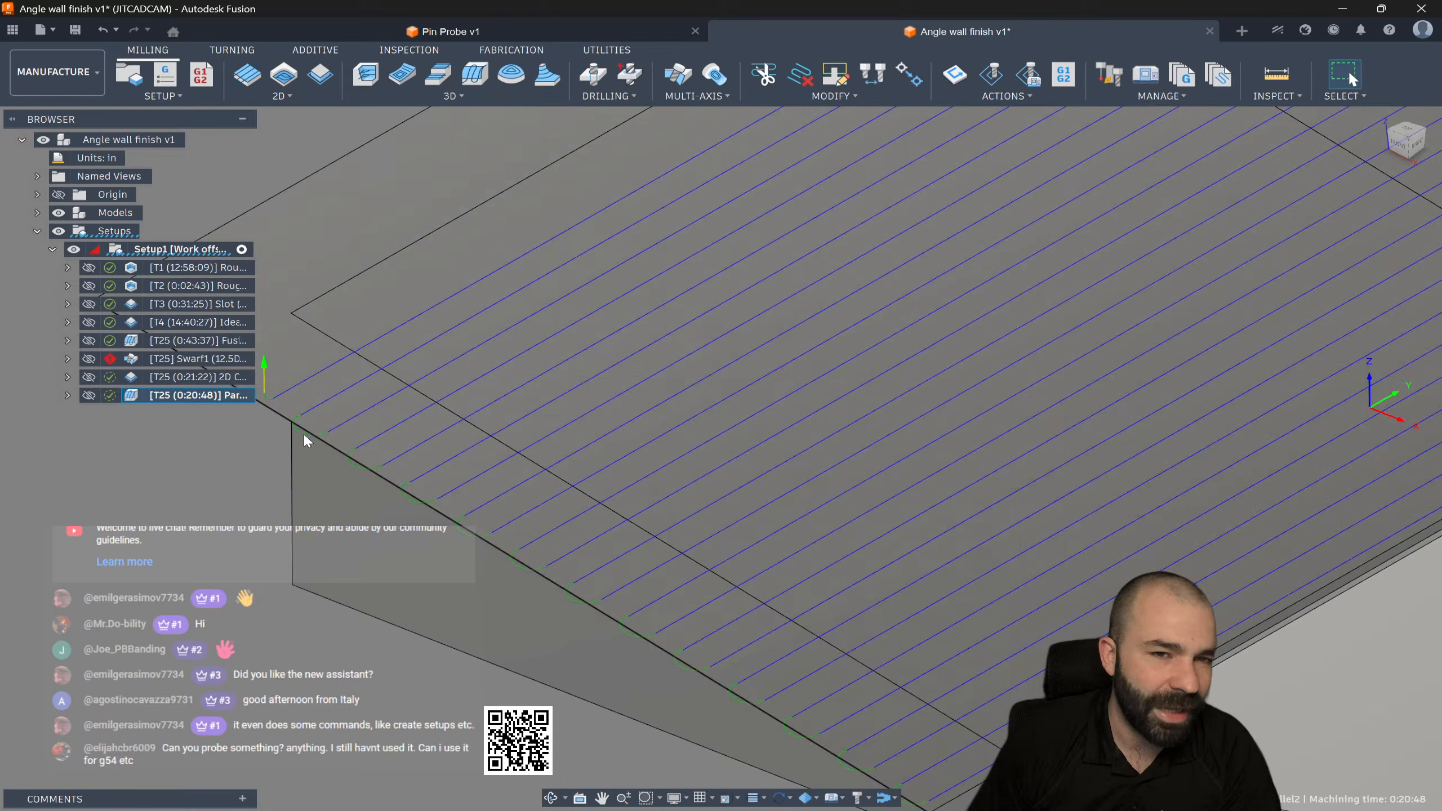
{"action": "scroll", "coordinate": [383, 396], "scroll_direction": "down", "scroll_amount": 1}
{"action": "scroll", "coordinate": [386, 401], "scroll_direction": "down", "scroll_amount": 2}
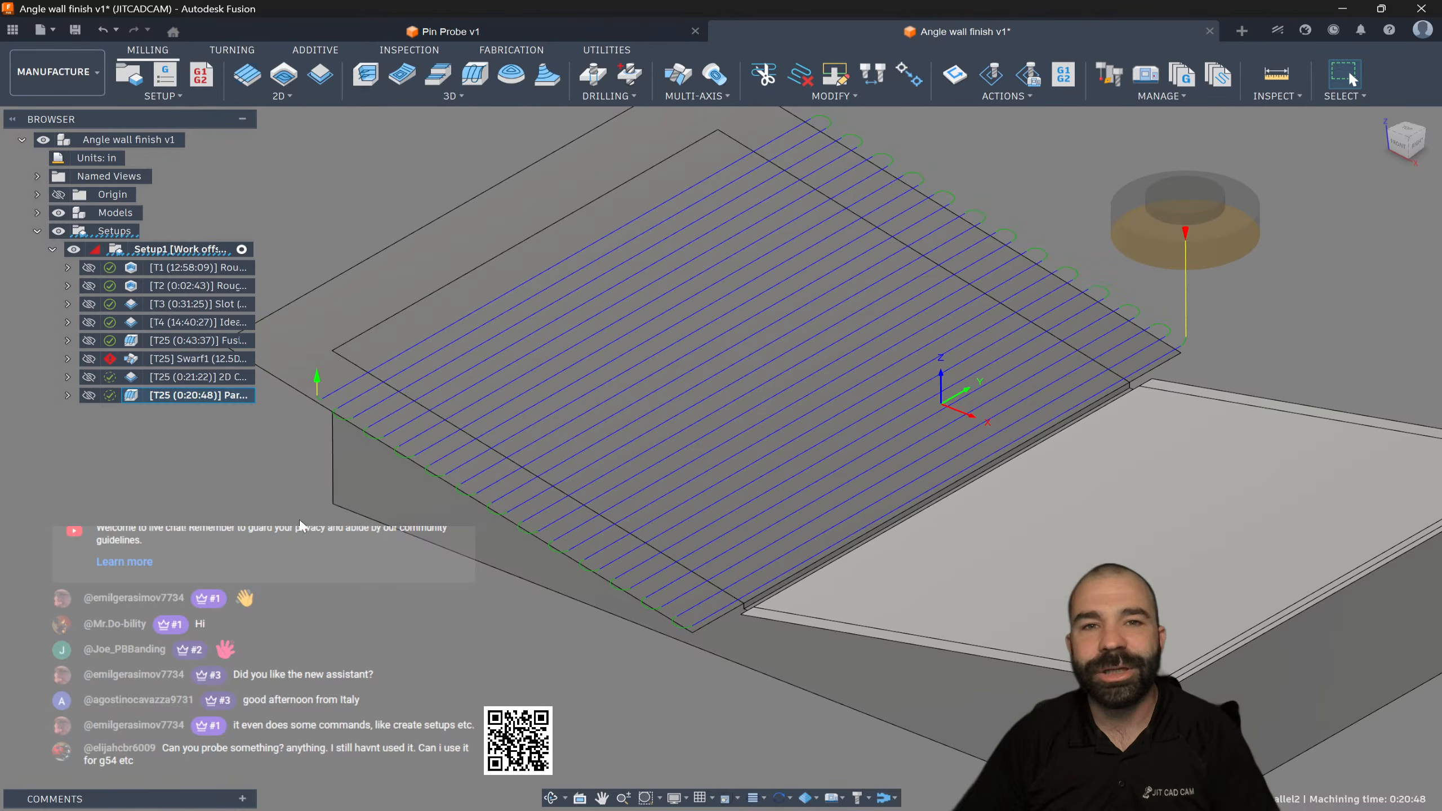
{"action": "scroll", "coordinate": [346, 543], "scroll_direction": "down", "scroll_amount": 5}
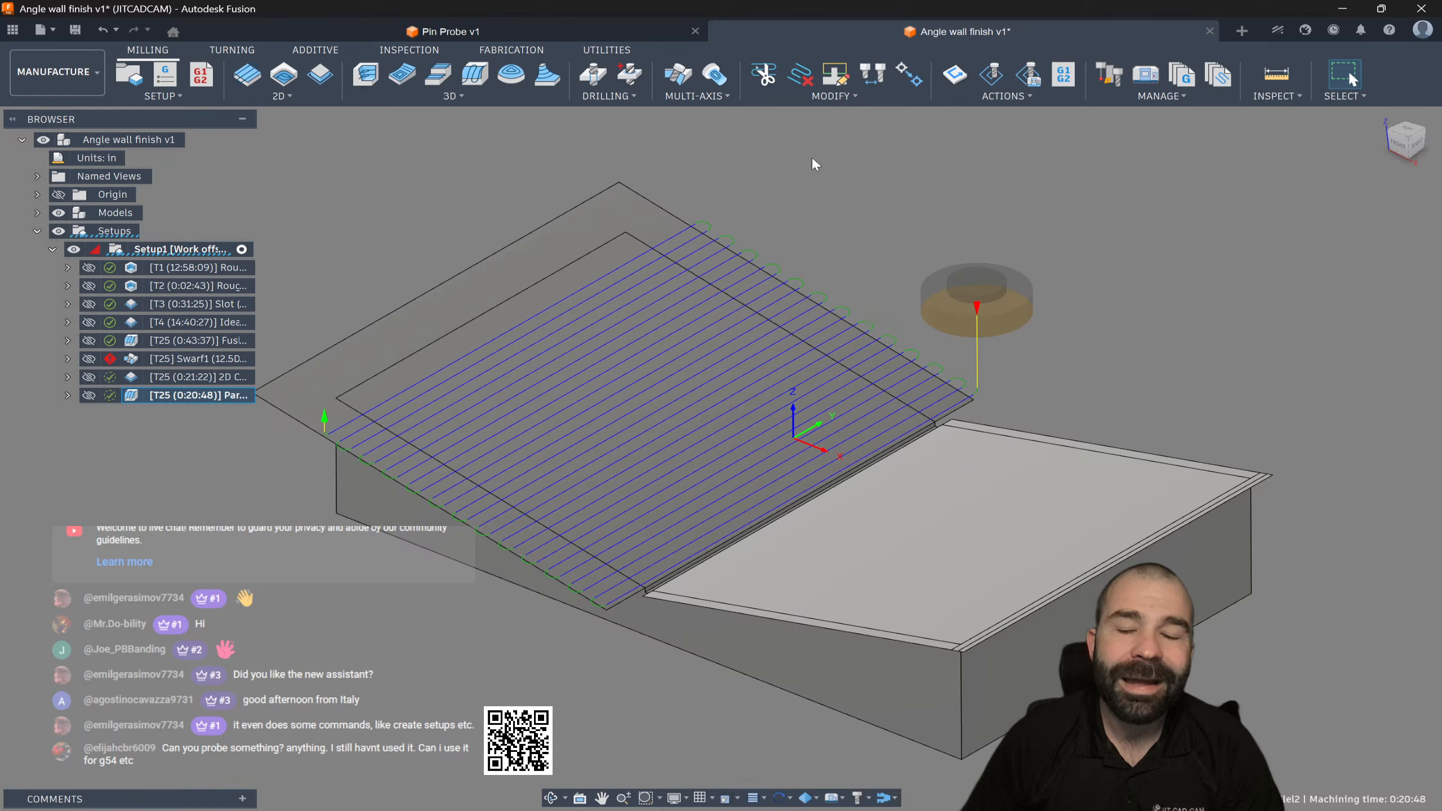
{"action": "scroll", "coordinate": [605, 213], "scroll_direction": "up", "scroll_amount": 4}
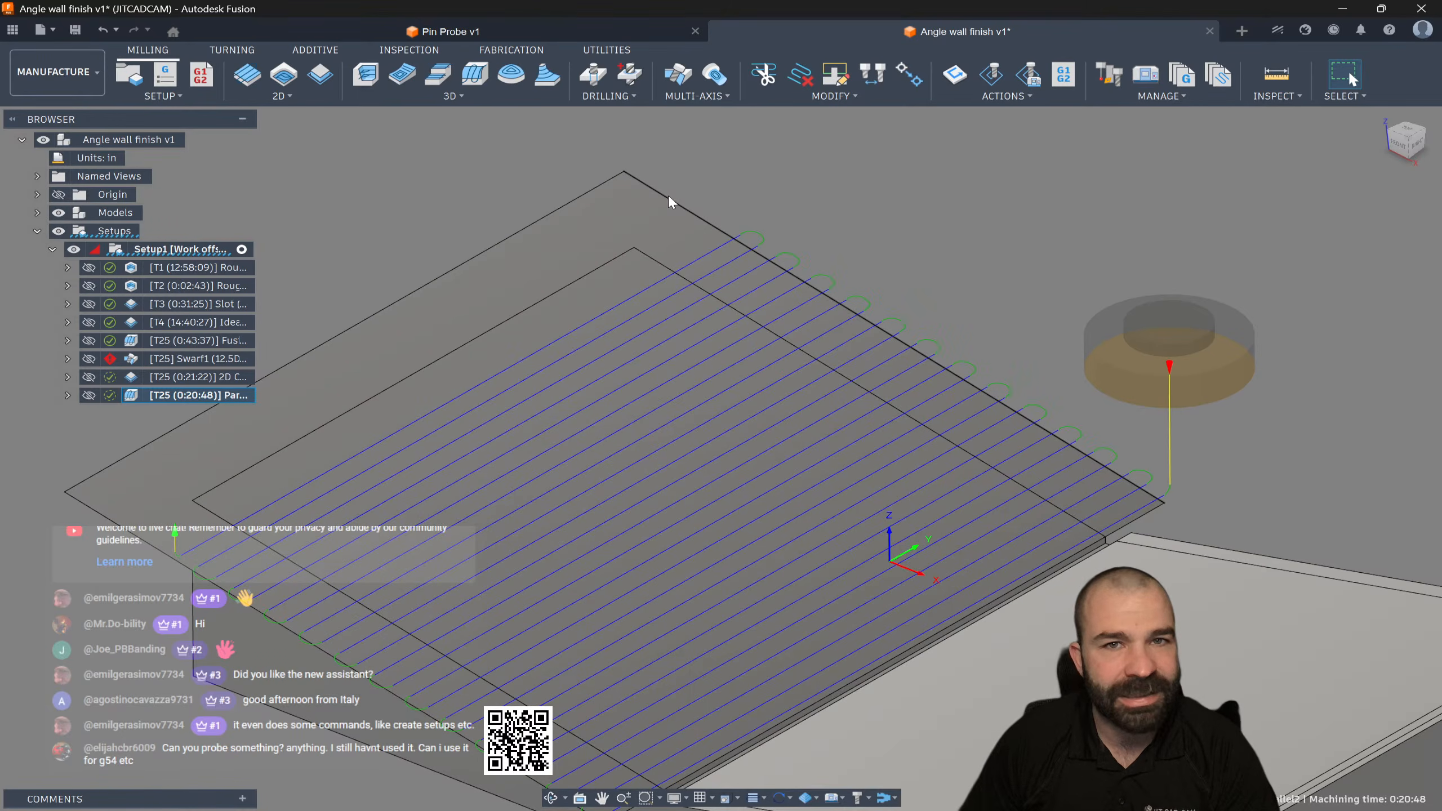
{"action": "key", "text": "Escape"}
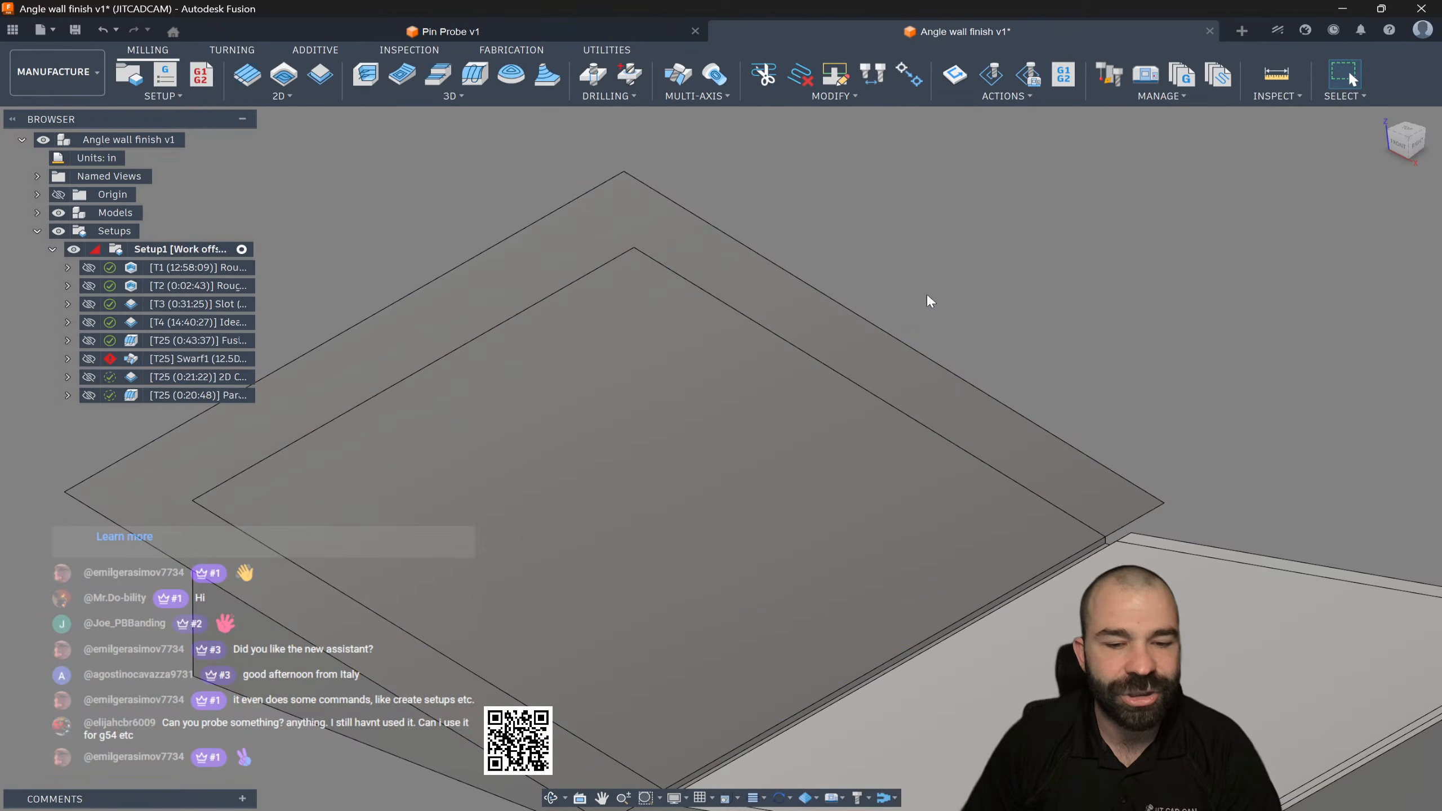
{"action": "scroll", "coordinate": [971, 312], "scroll_direction": "down", "scroll_amount": 1}
{"action": "scroll", "coordinate": [963, 309], "scroll_direction": "down", "scroll_amount": 1}
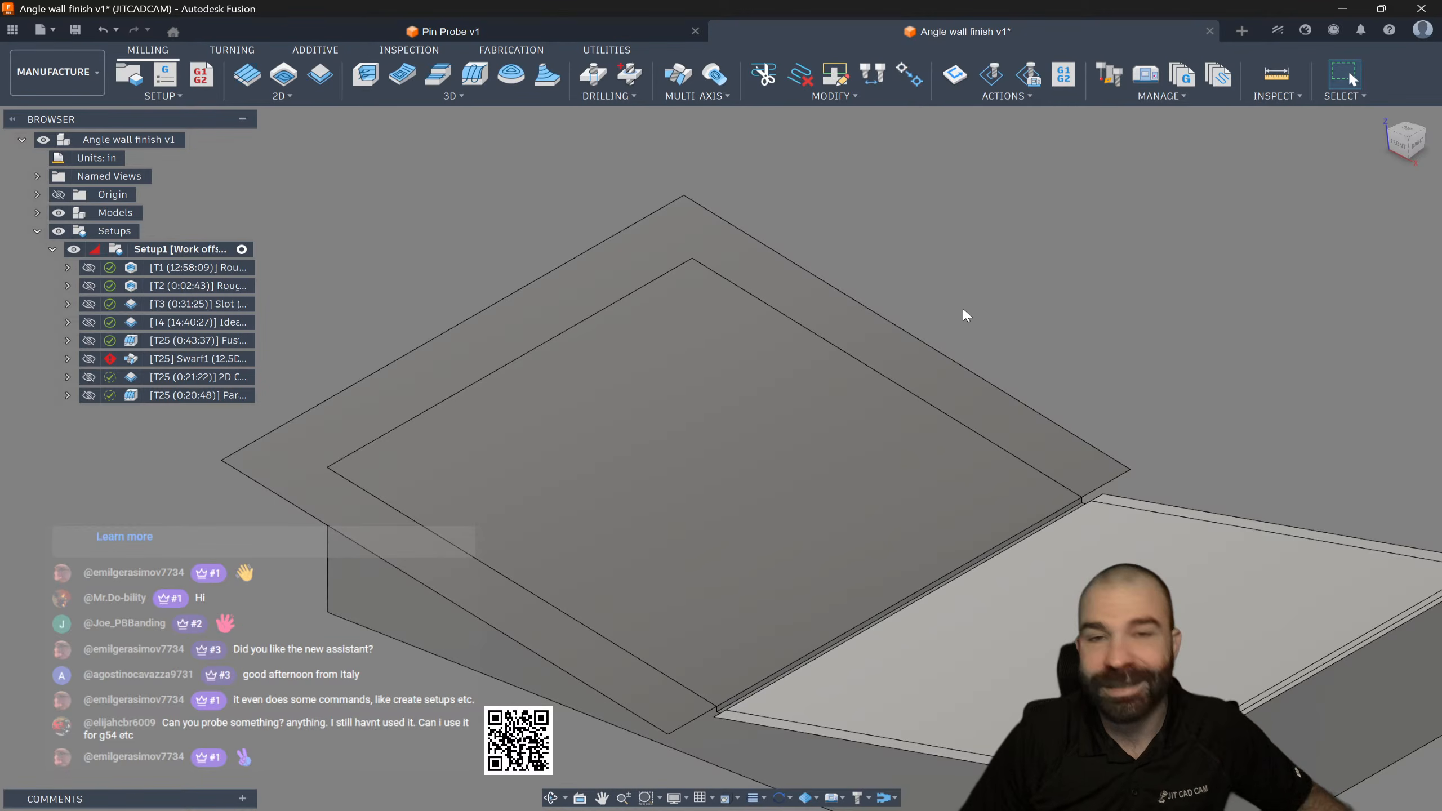
{"action": "scroll", "coordinate": [962, 307], "scroll_direction": "down", "scroll_amount": 1}
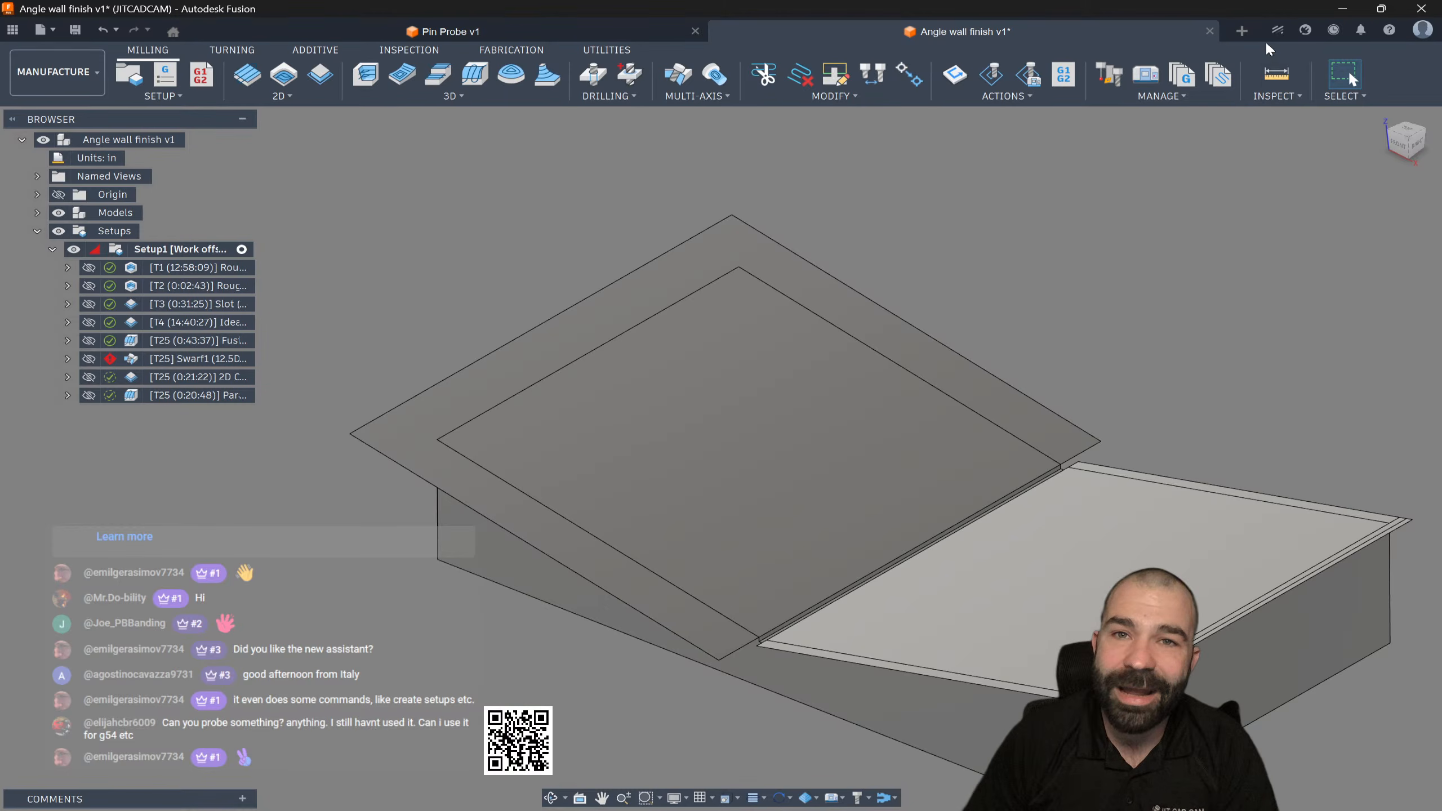
Step: Ask the Autodesk Assistant "Can you create 2 setups for this part on a mill"
{"action": "left_click", "coordinate": [1276, 31]}
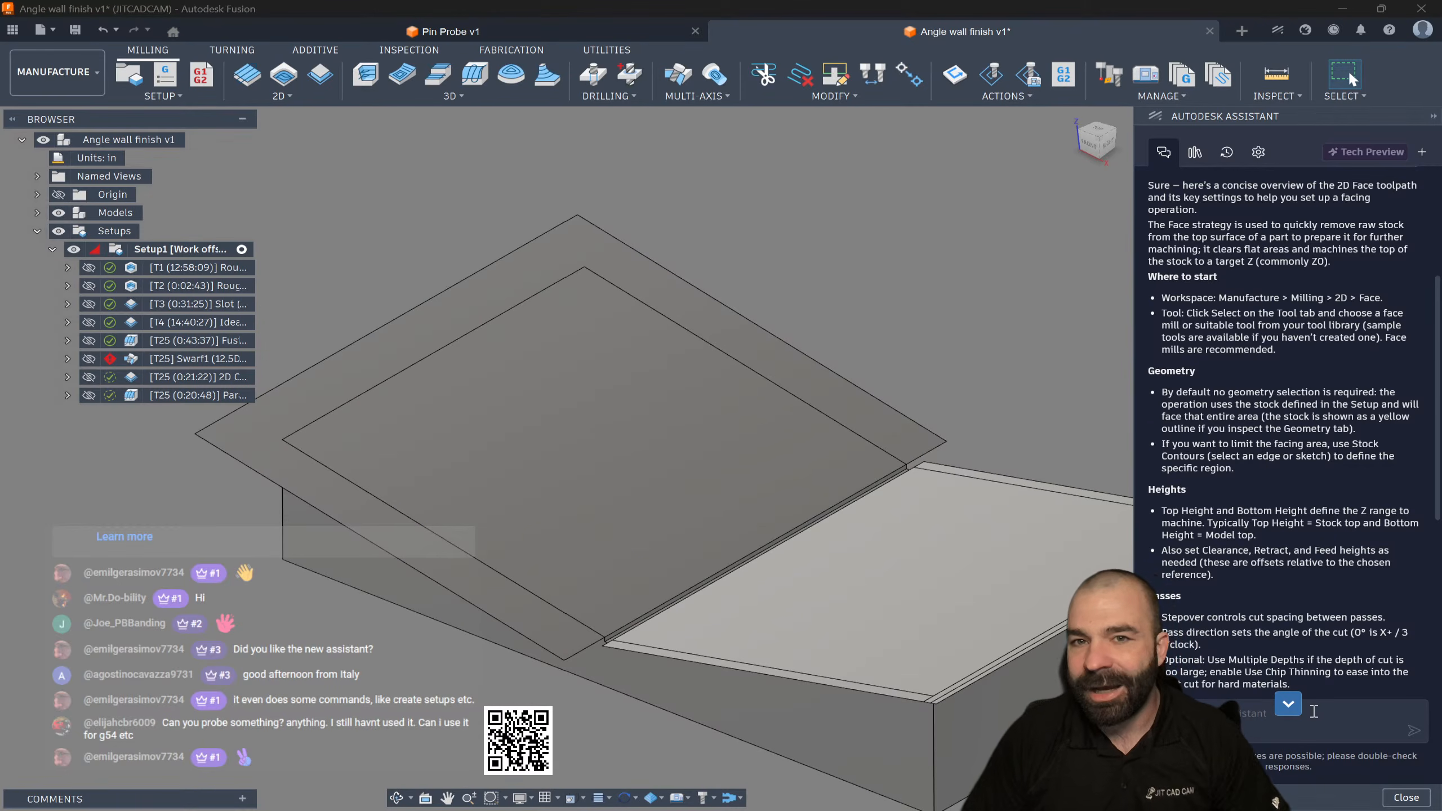
{"action": "scroll", "coordinate": [1254, 722], "scroll_direction": "down", "scroll_amount": 5}
{"action": "left_click", "coordinate": [1226, 721]}
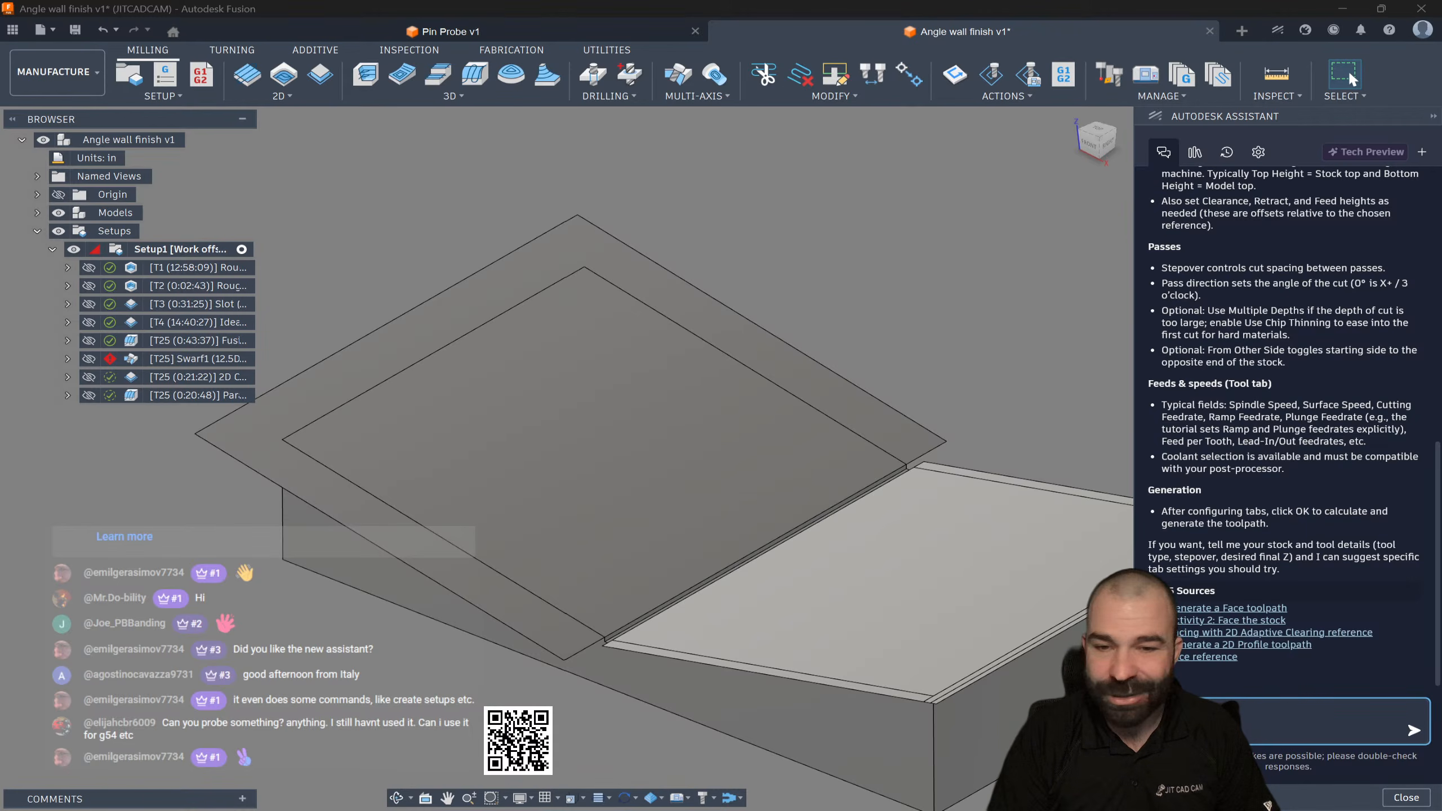
{"action": "type", "text": "setups for this part"}
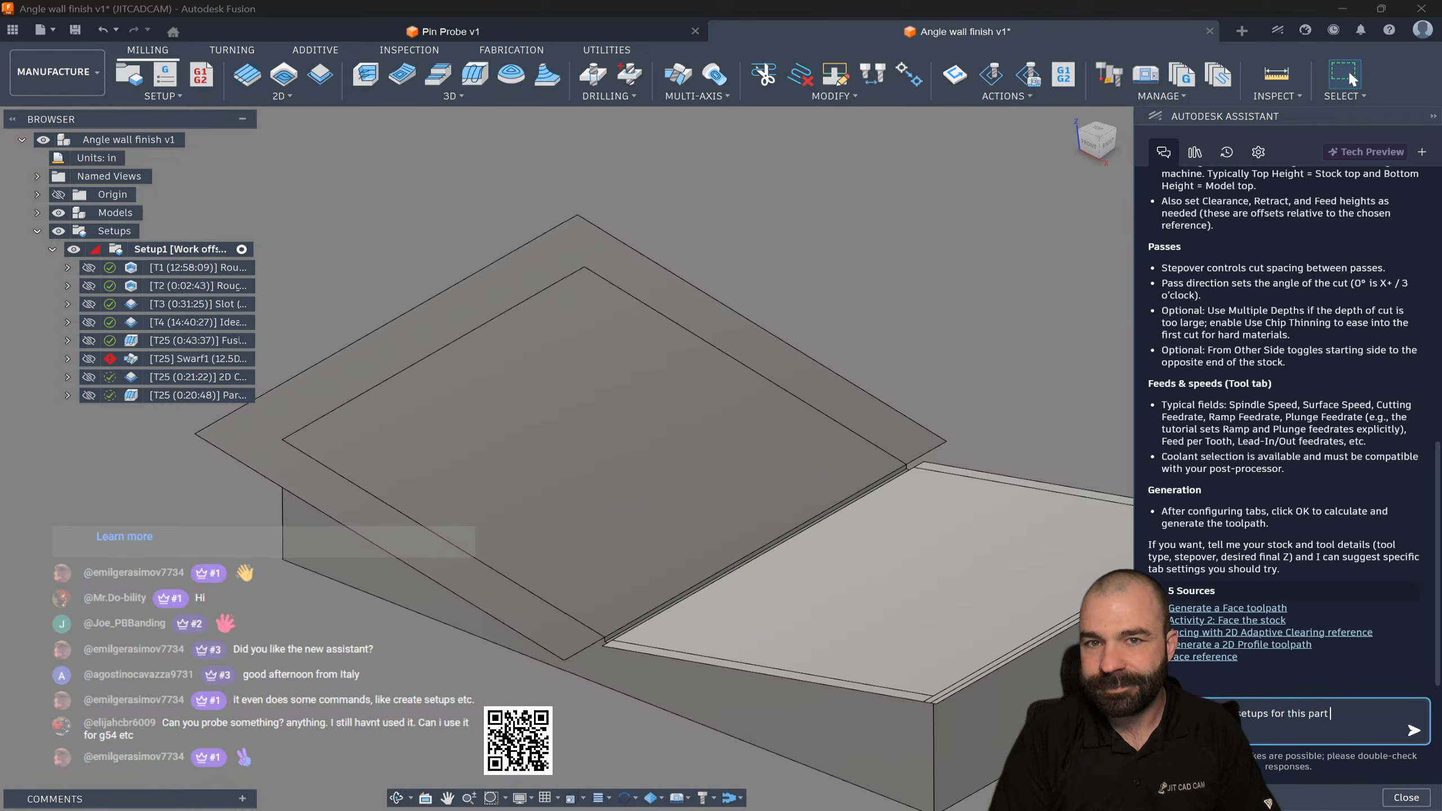
{"action": "type", "text": " mill"}
{"action": "key", "text": "Return"}
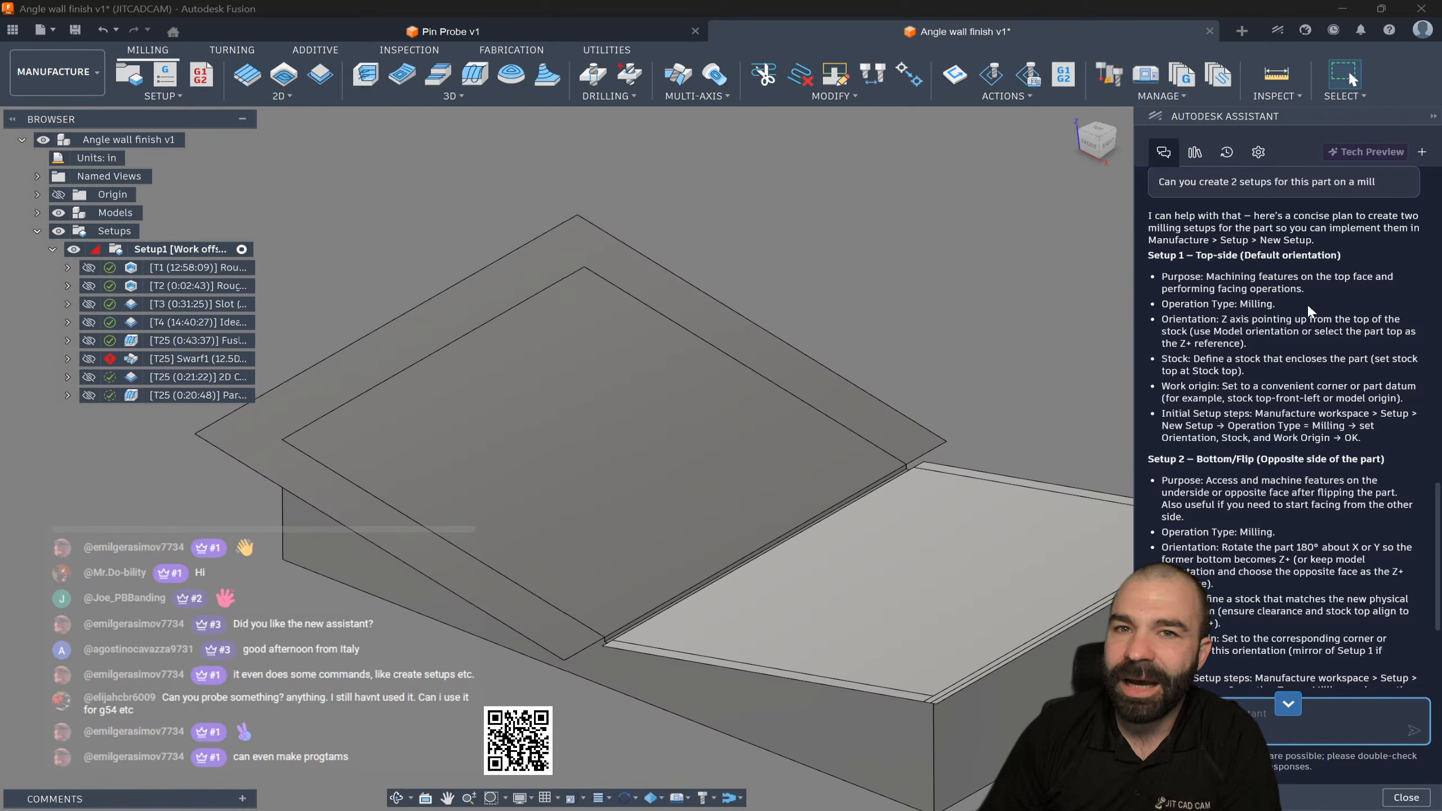
Step: Read through the assistant's answer for the Setup 1 and Setup 2 instructions
{"action": "scroll", "coordinate": [1270, 278], "scroll_direction": "down", "scroll_amount": 5}
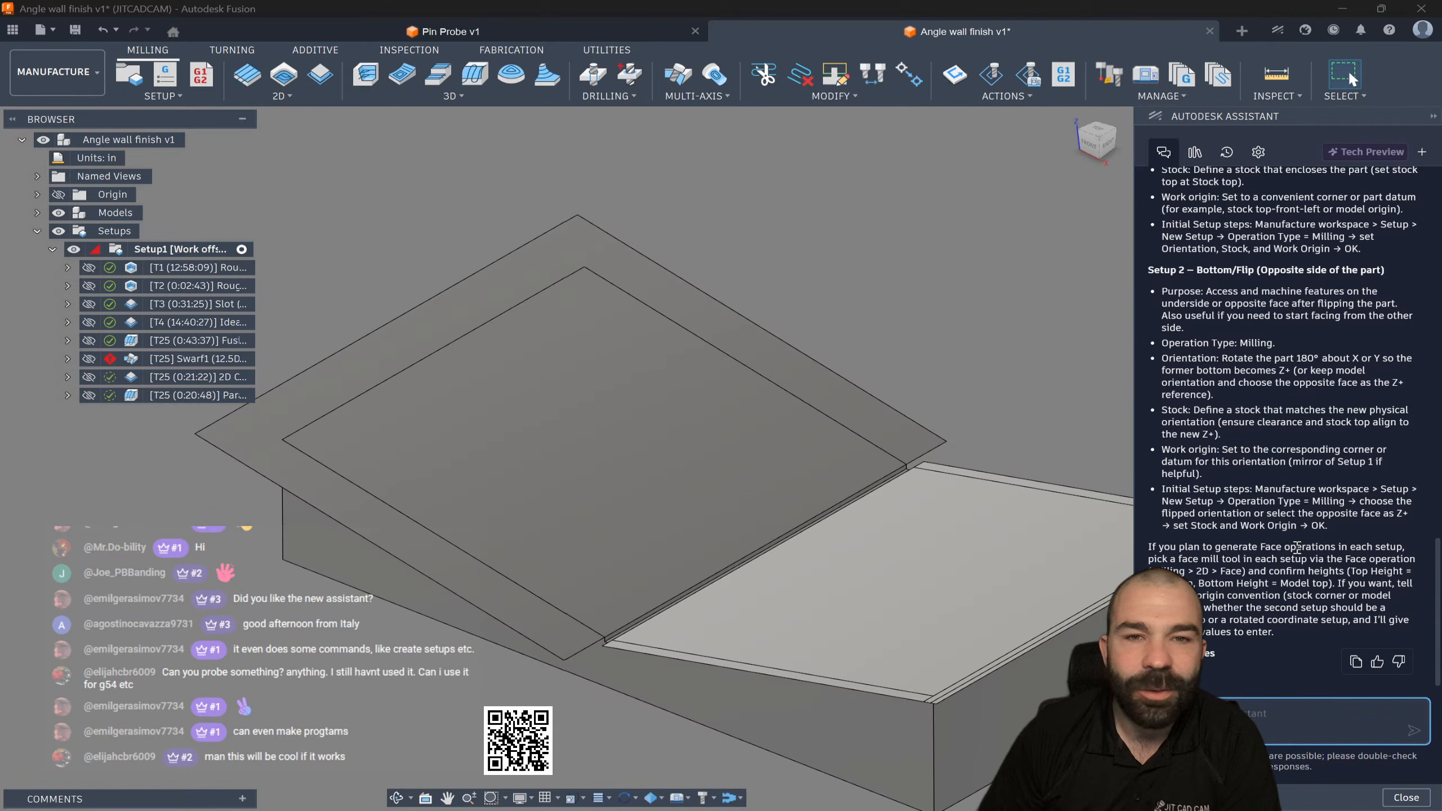
{"action": "scroll", "coordinate": [1293, 543], "scroll_direction": "up", "scroll_amount": 8}
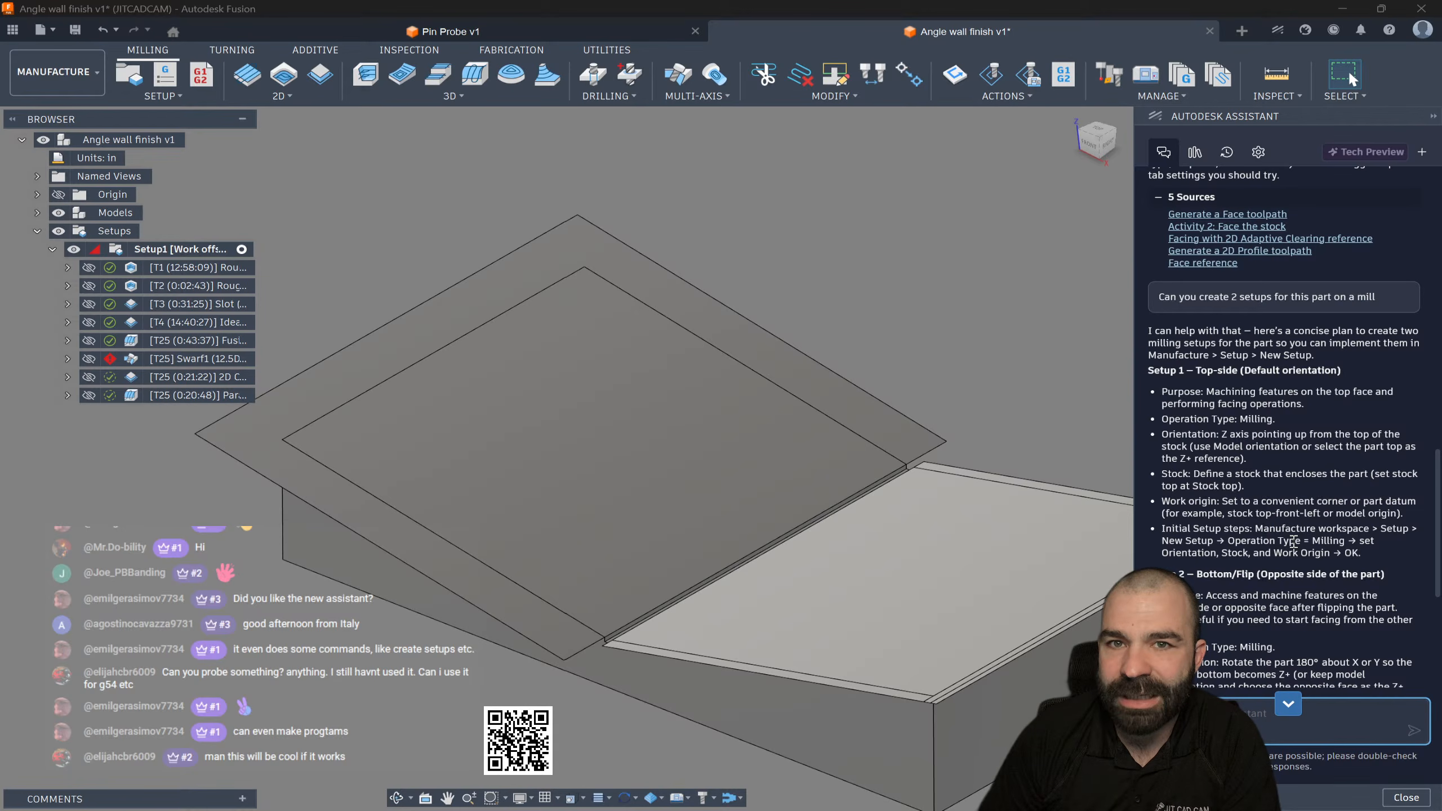
{"action": "scroll", "coordinate": [1293, 541], "scroll_direction": "down", "scroll_amount": 8}
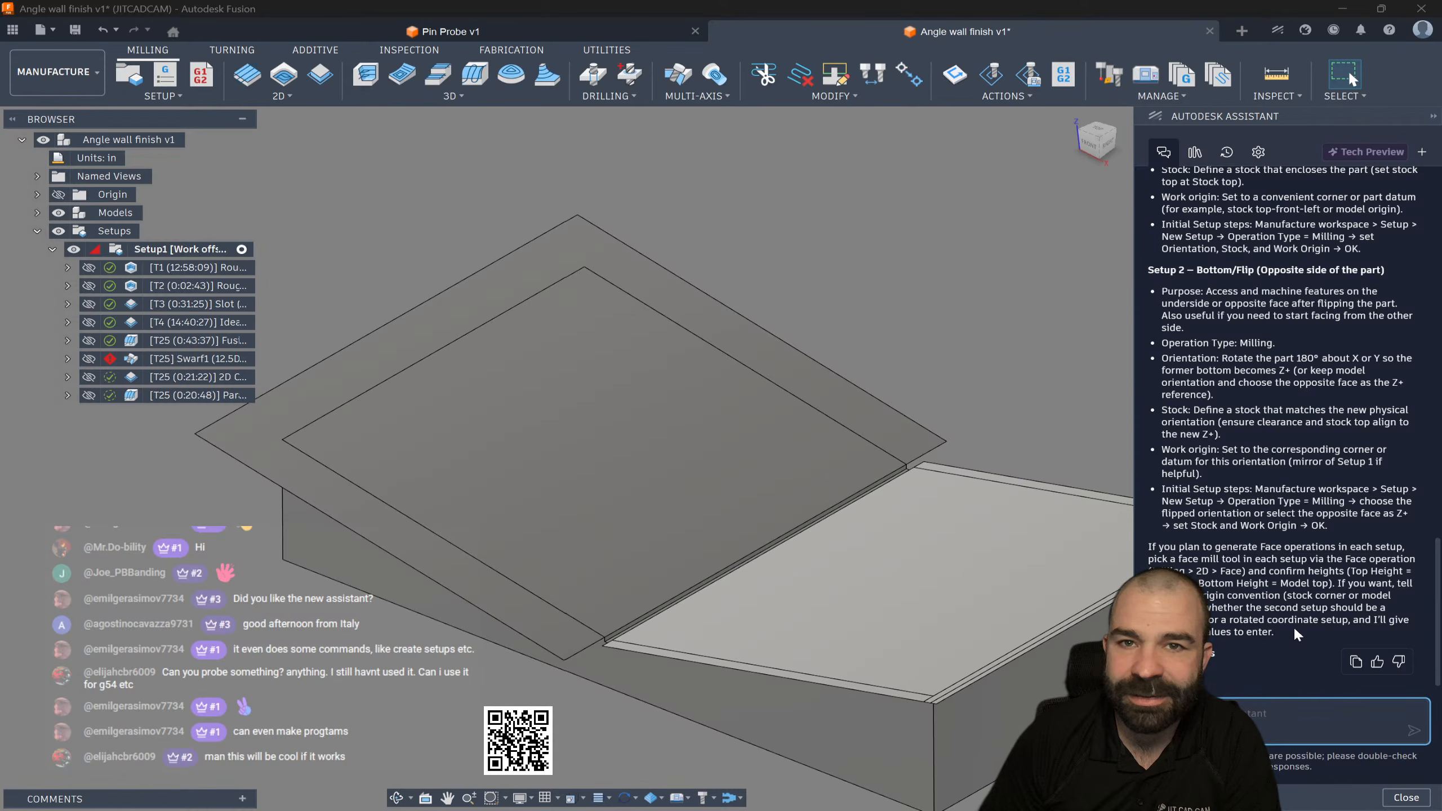
{"action": "scroll", "coordinate": [1294, 556], "scroll_direction": "up", "scroll_amount": 4}
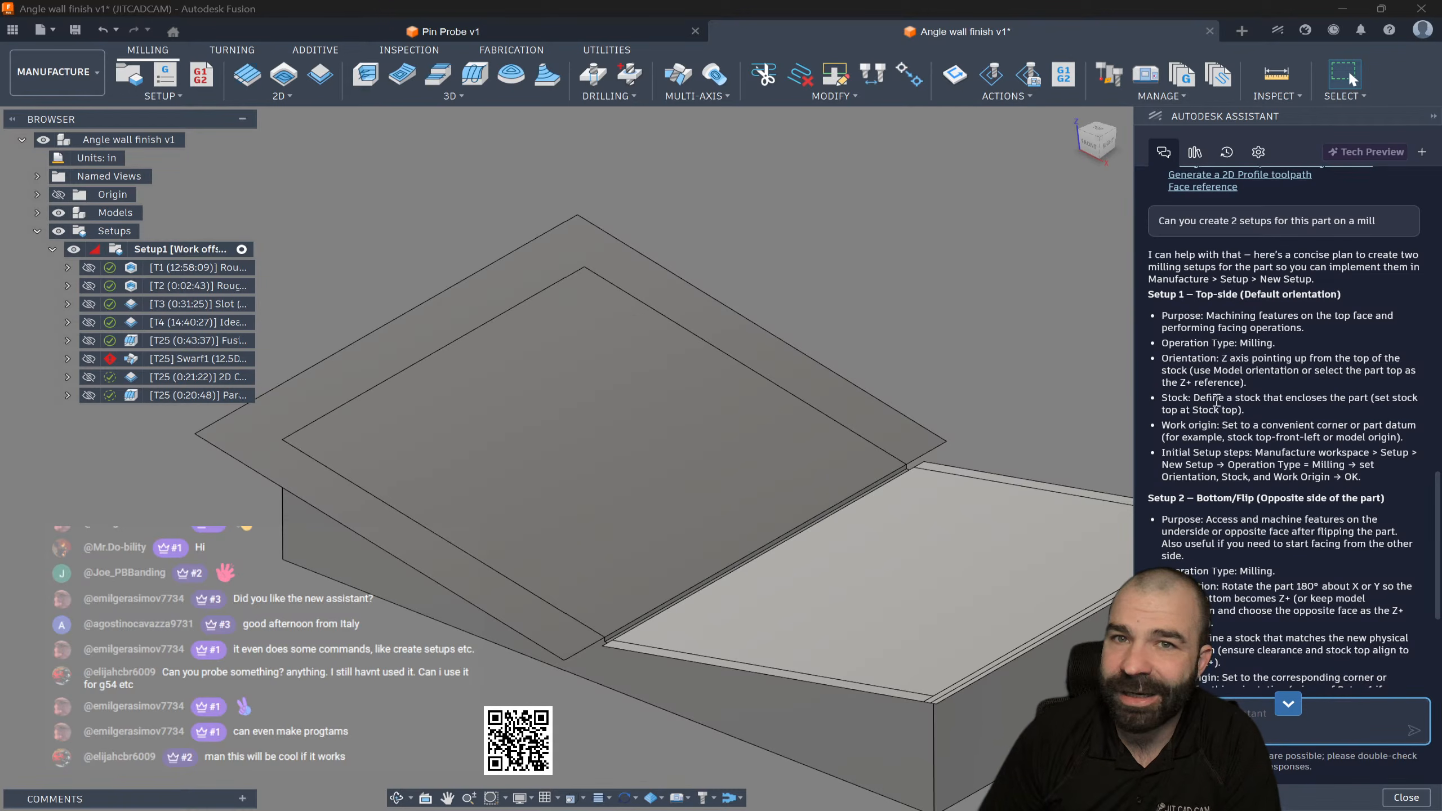
Step: Look through the assistant's saved prompts, chat history and settings, and close the assistant
{"action": "left_click", "coordinate": [1198, 153]}
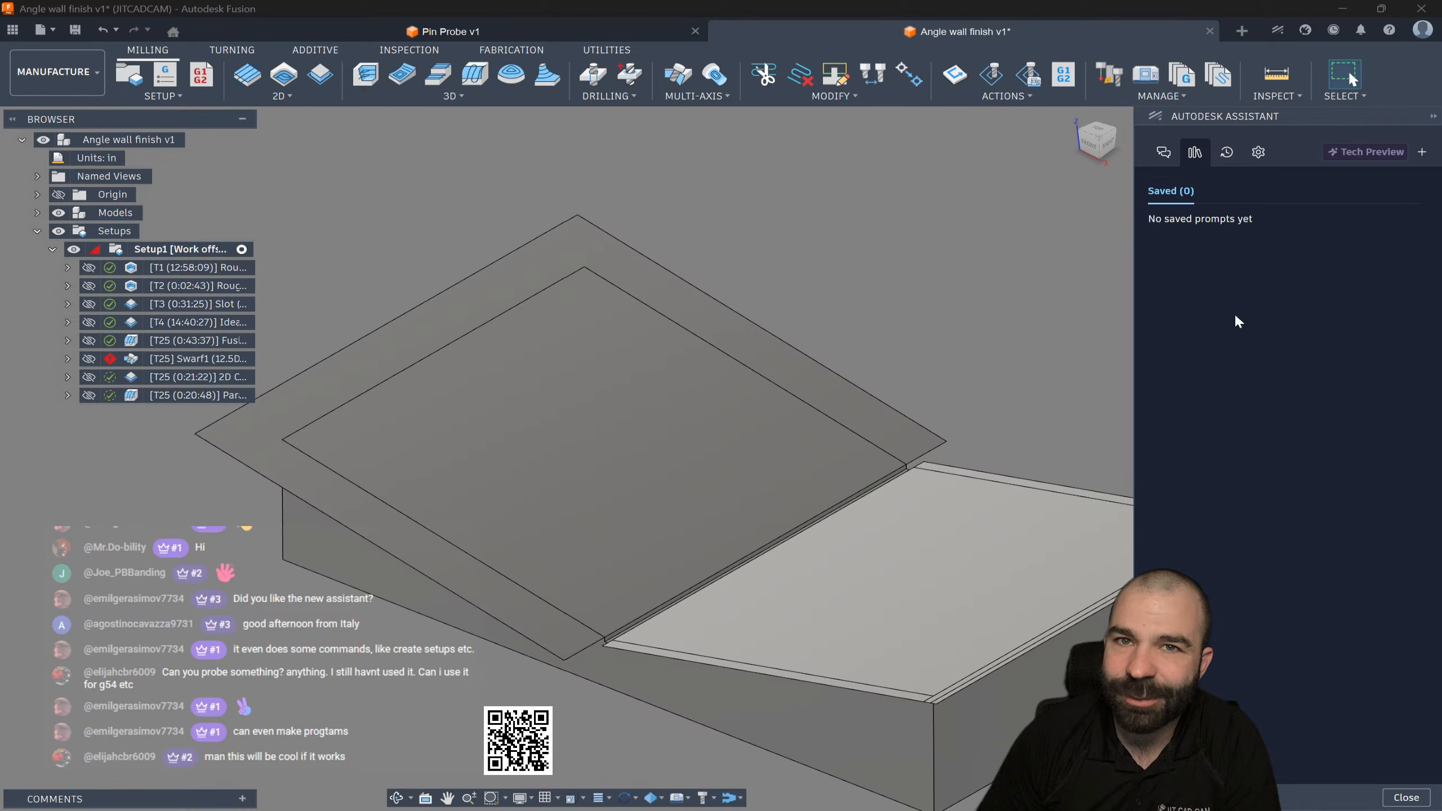
{"action": "left_click", "coordinate": [1225, 153]}
{"action": "left_click", "coordinate": [1258, 153]}
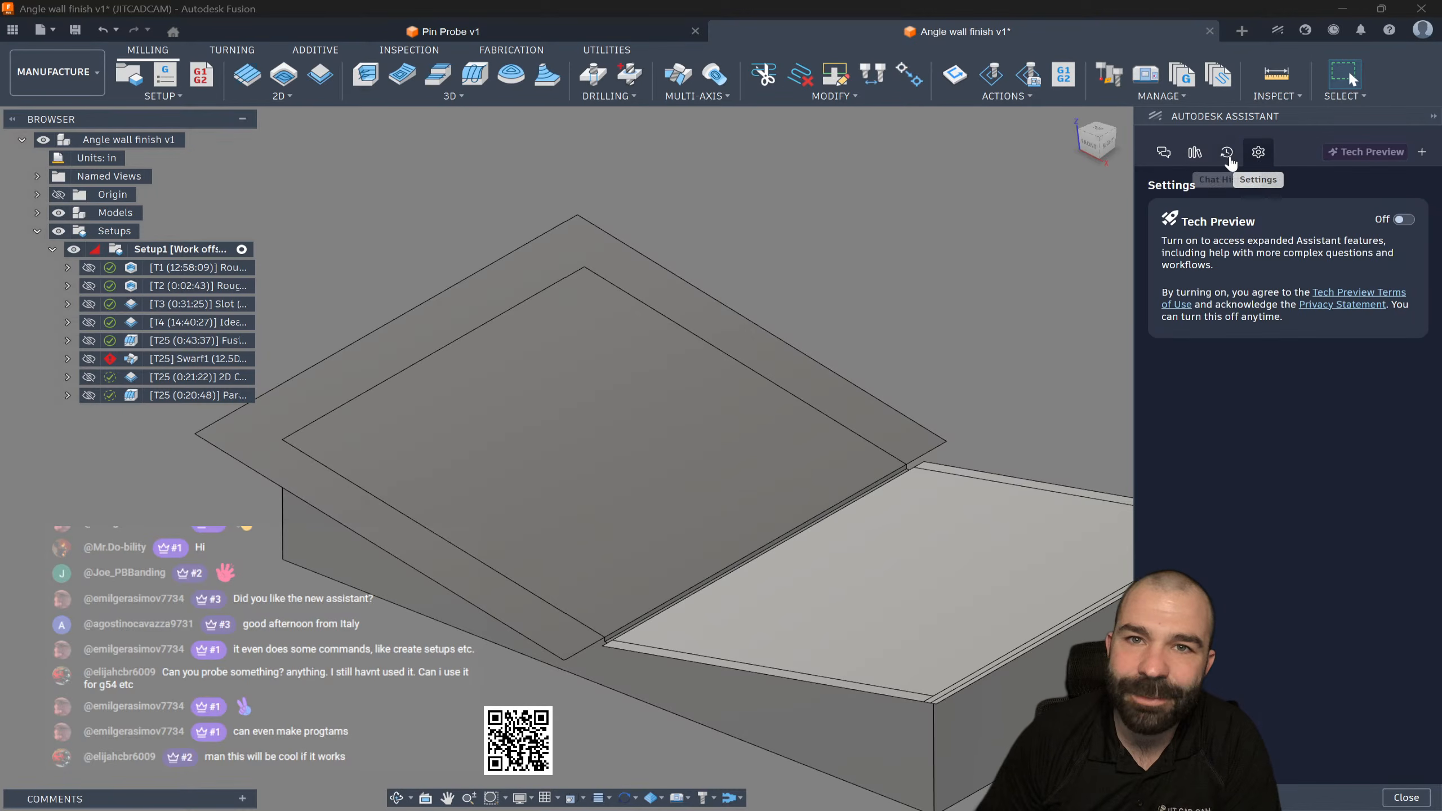
{"action": "left_click", "coordinate": [1195, 153]}
{"action": "left_click", "coordinate": [1165, 155]}
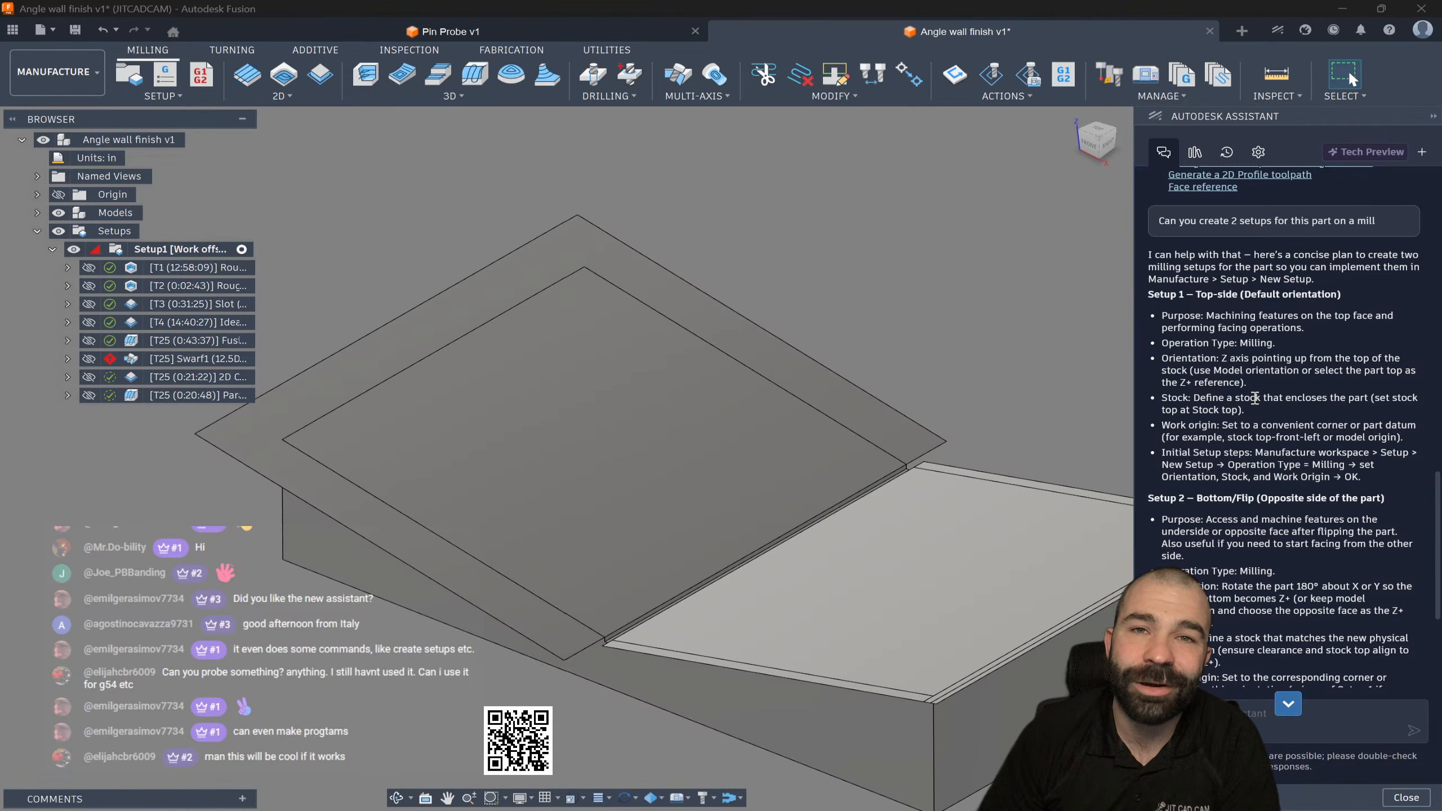
{"action": "left_click", "coordinate": [1406, 797]}
{"action": "scroll", "coordinate": [486, 501], "scroll_direction": "down", "scroll_amount": 2}
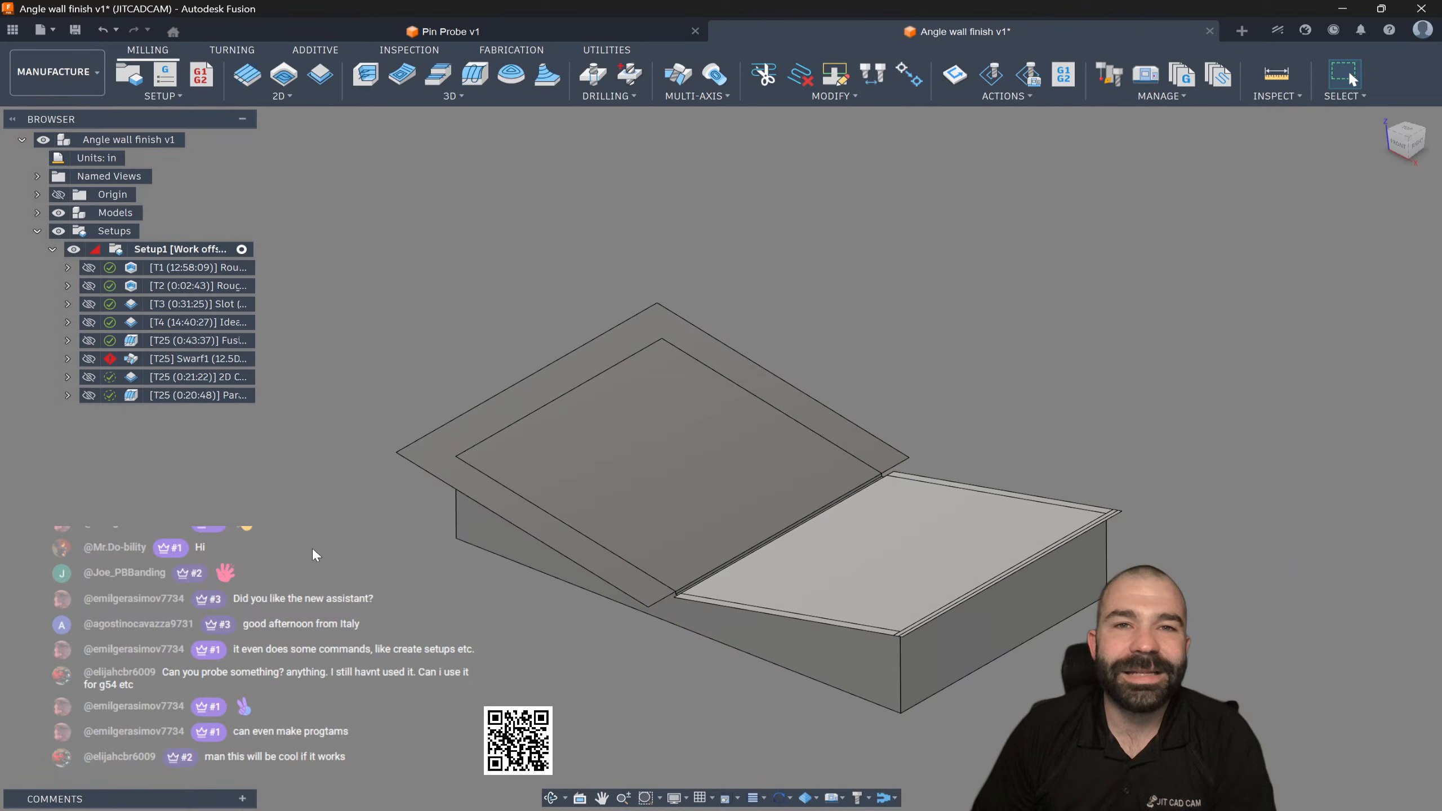
Step: Switch to the Pin Probe document and activate its setup
{"action": "left_click", "coordinate": [437, 30]}
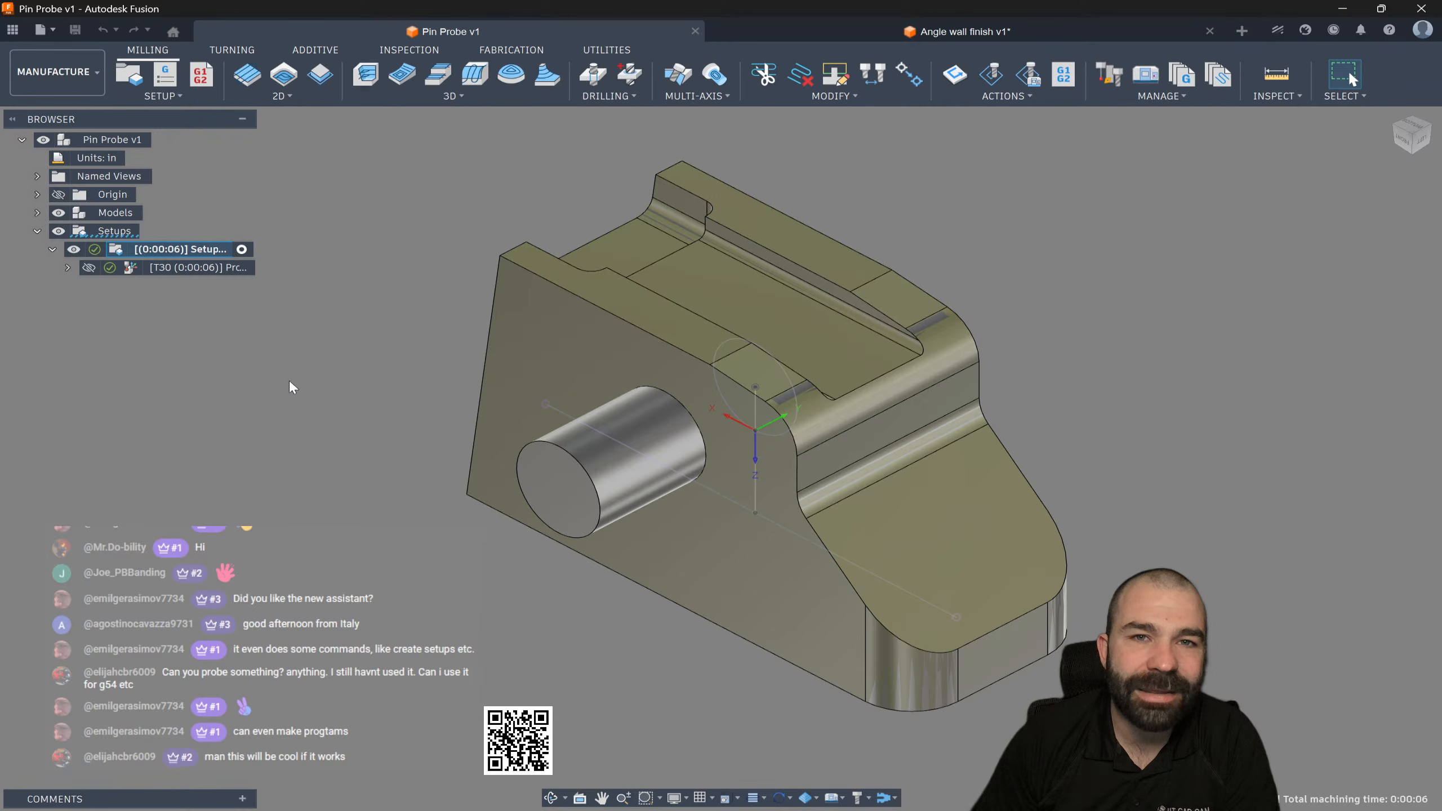
{"action": "left_click", "coordinate": [248, 251]}
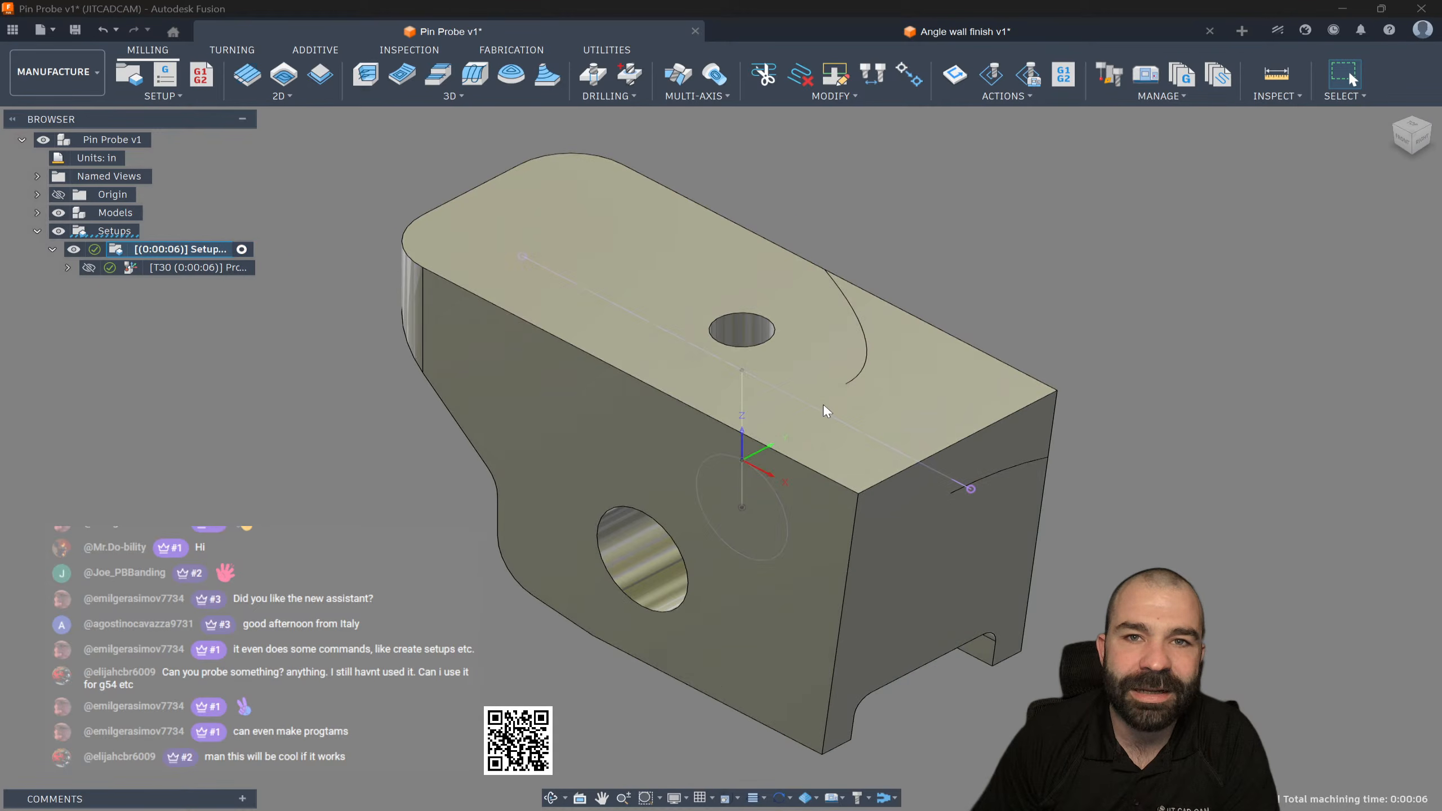
{"action": "scroll", "coordinate": [823, 410], "scroll_direction": "down", "scroll_amount": 2}
{"action": "middle_click_drag", "start_coordinate": [827, 428], "coordinate": [856, 422], "text": "shift"}
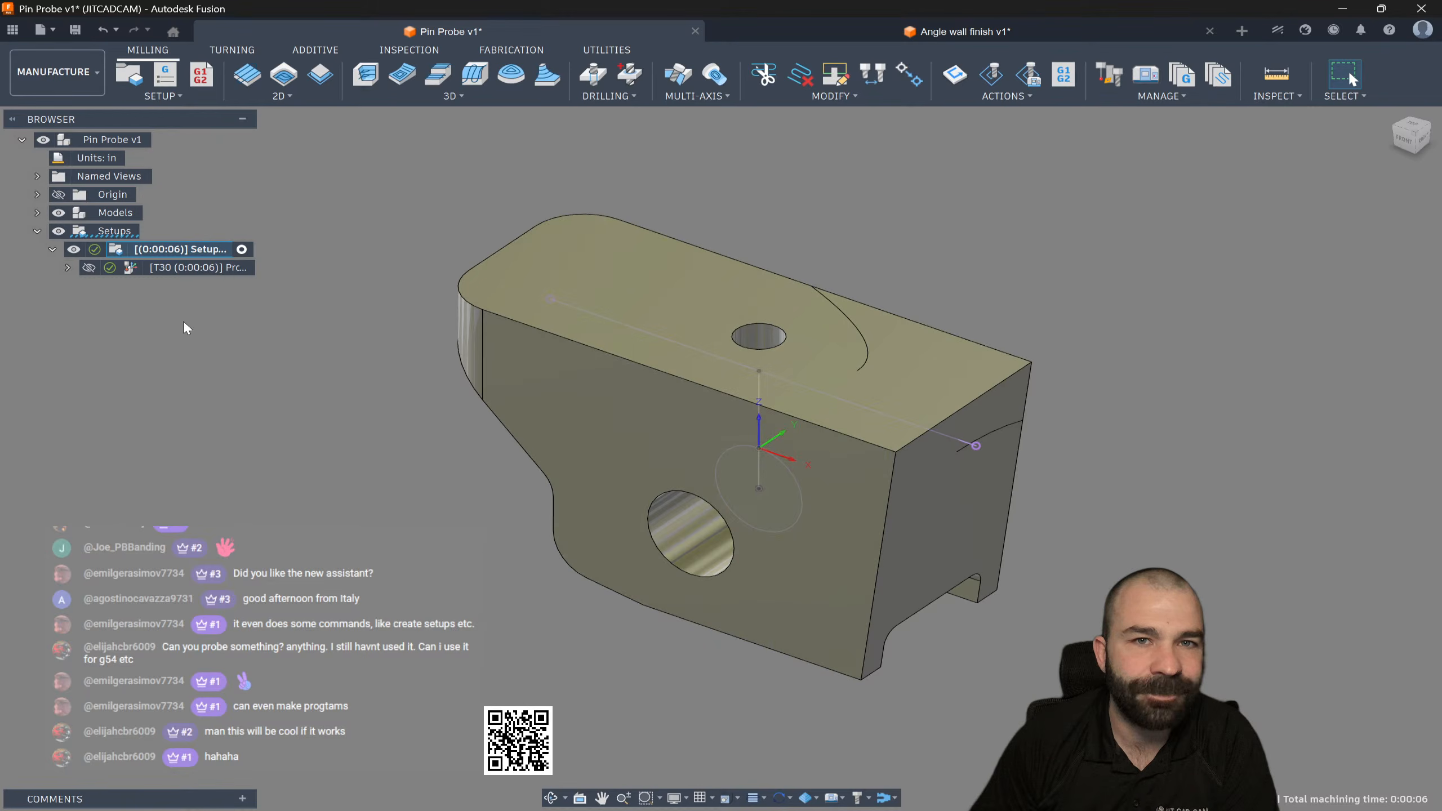
Step: Show the hidden Pin:1 component inside Blade Body
{"action": "left_click", "coordinate": [37, 212]}
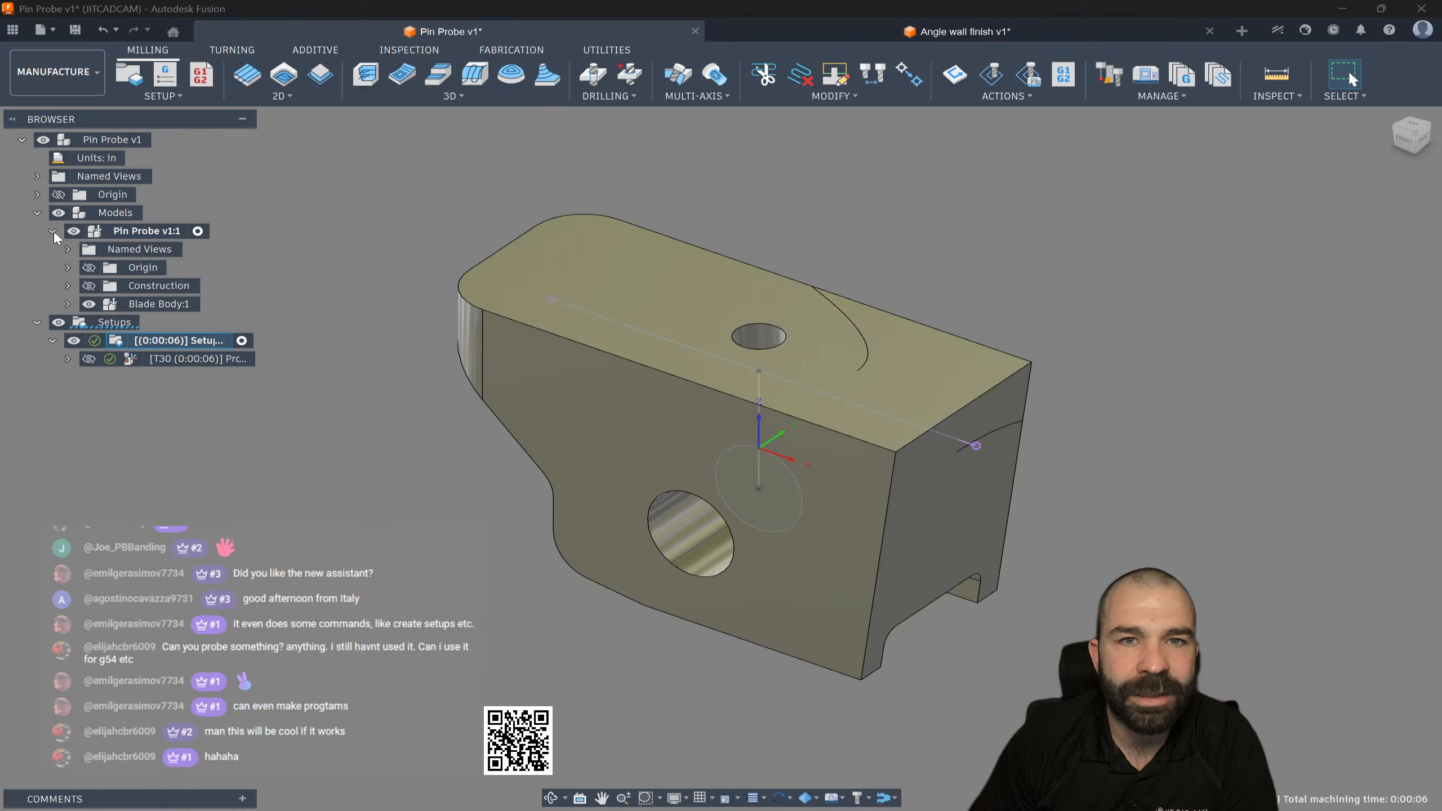
{"action": "left_click", "coordinate": [67, 303]}
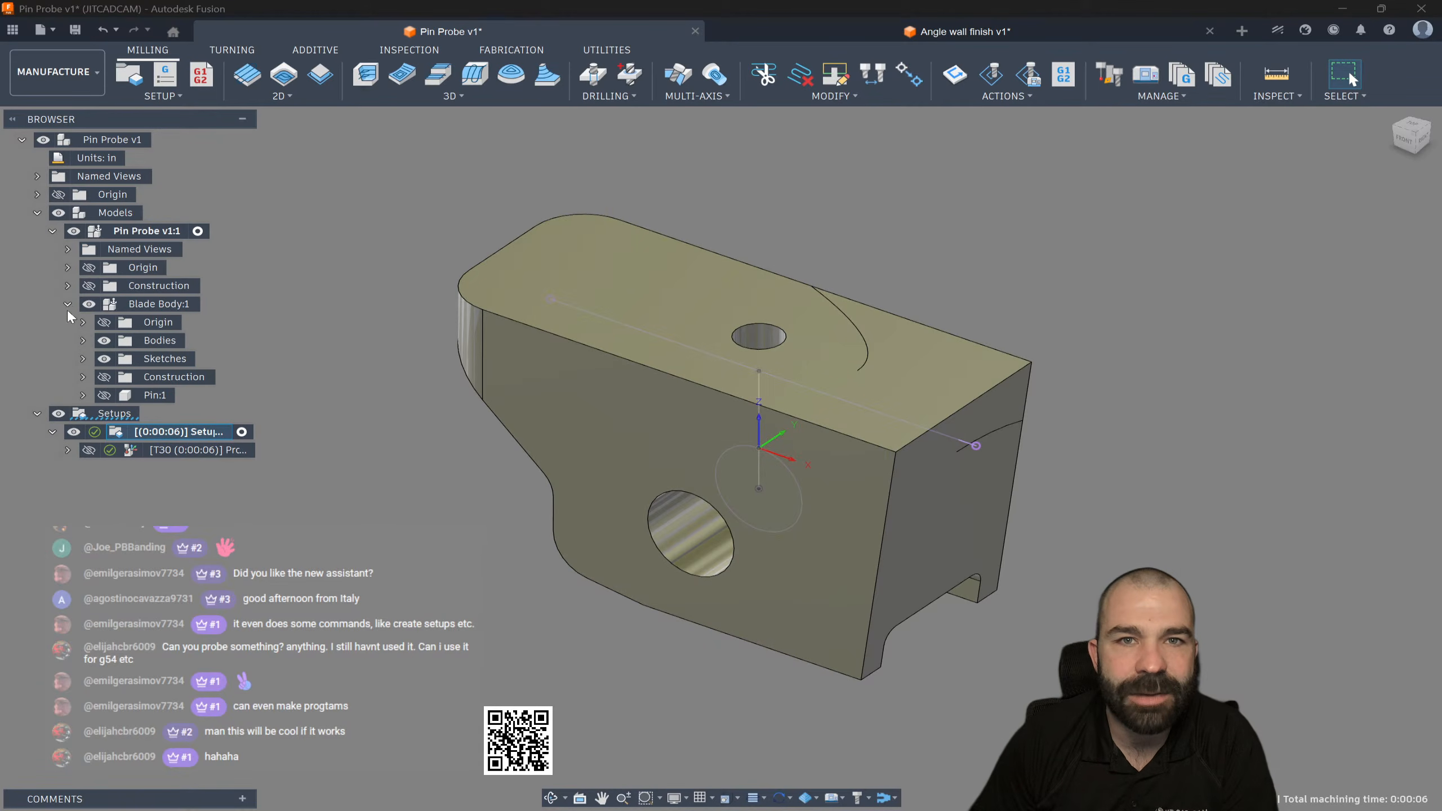
{"action": "left_click", "coordinate": [104, 395]}
{"action": "middle_click_drag", "start_coordinate": [448, 452], "coordinate": [420, 452], "text": "shift"}
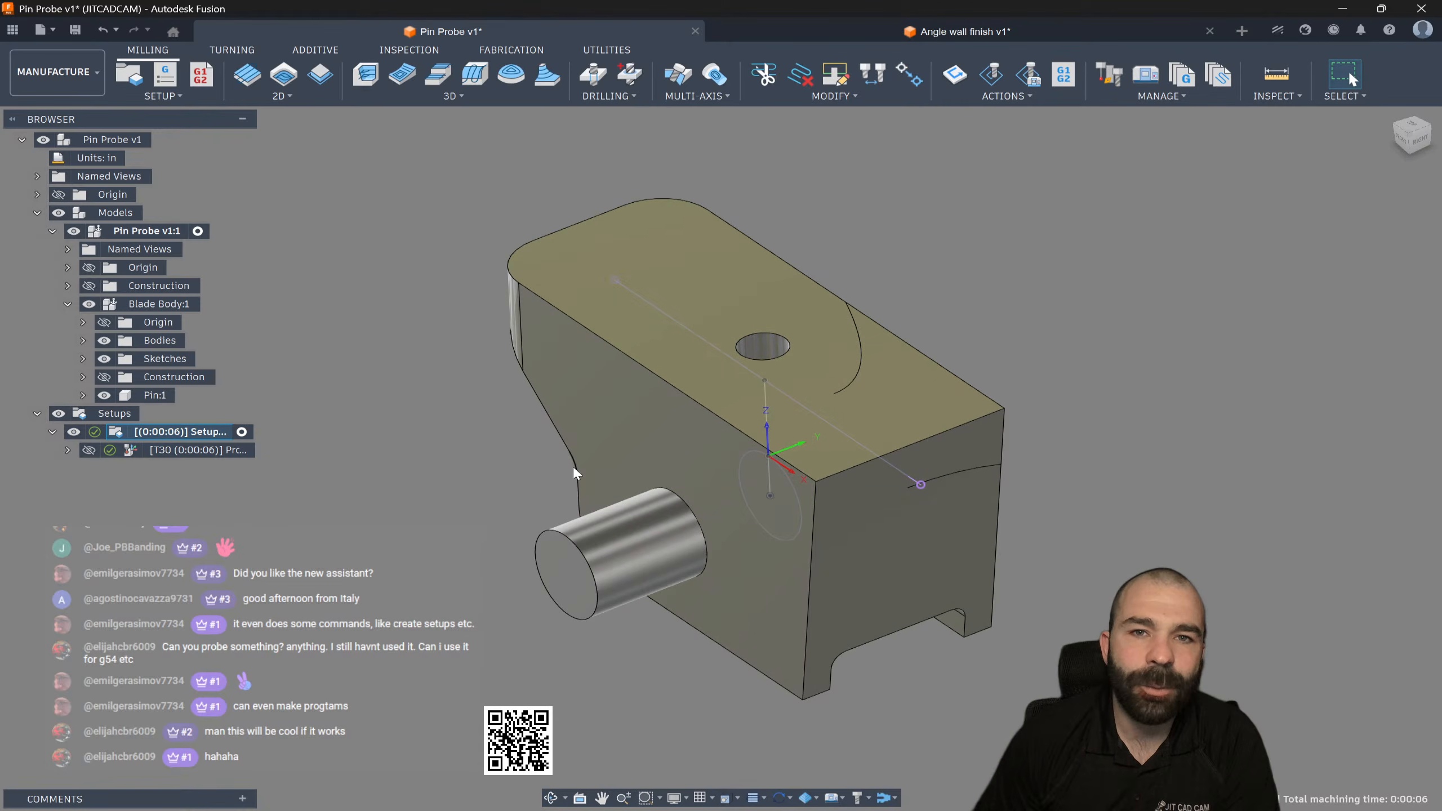
Step: Examine the existing T30 probing operation and look up where the Probe WCS command is offered
{"action": "left_click", "coordinate": [137, 449]}
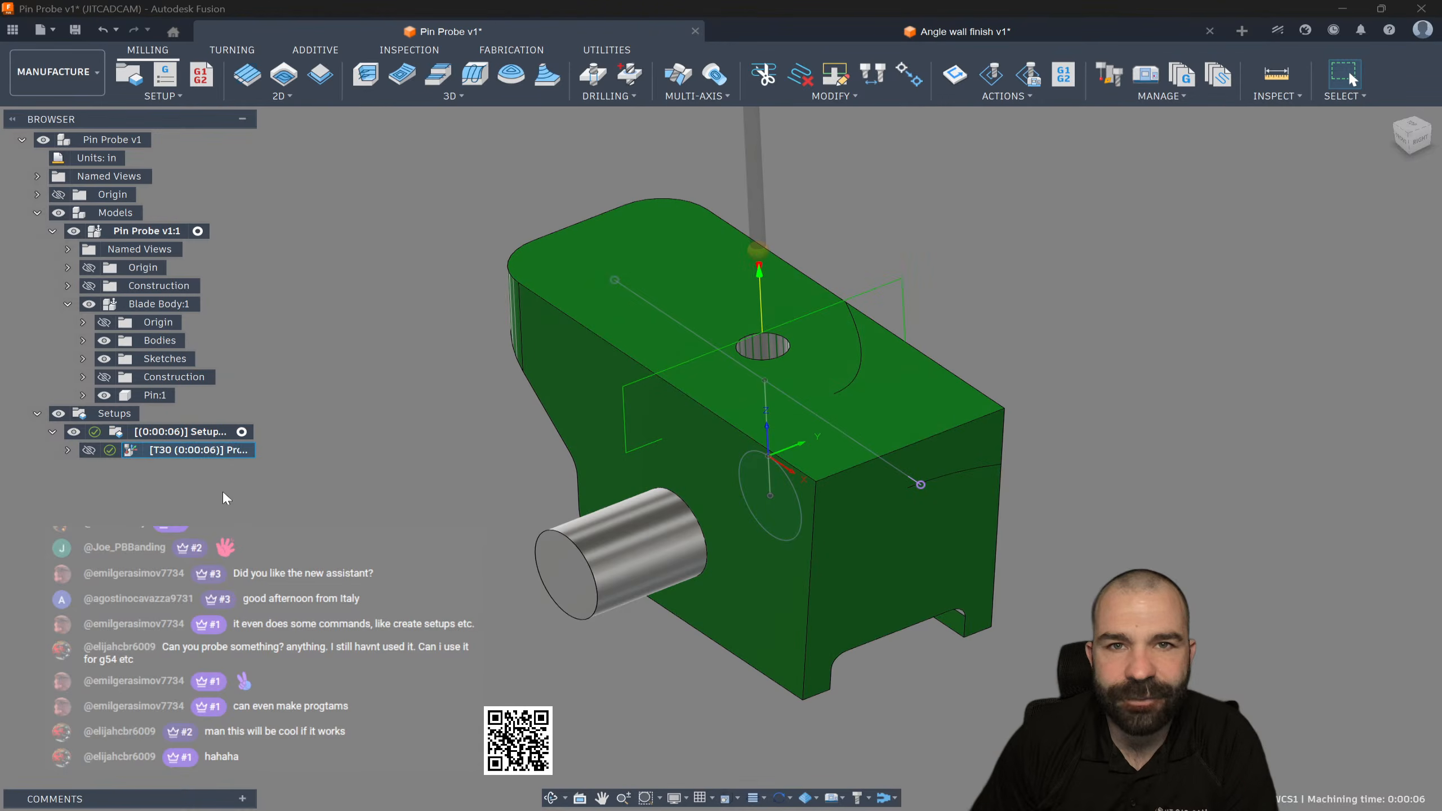
{"action": "middle_click_drag", "start_coordinate": [222, 490], "coordinate": [396, 498], "text": "shift"}
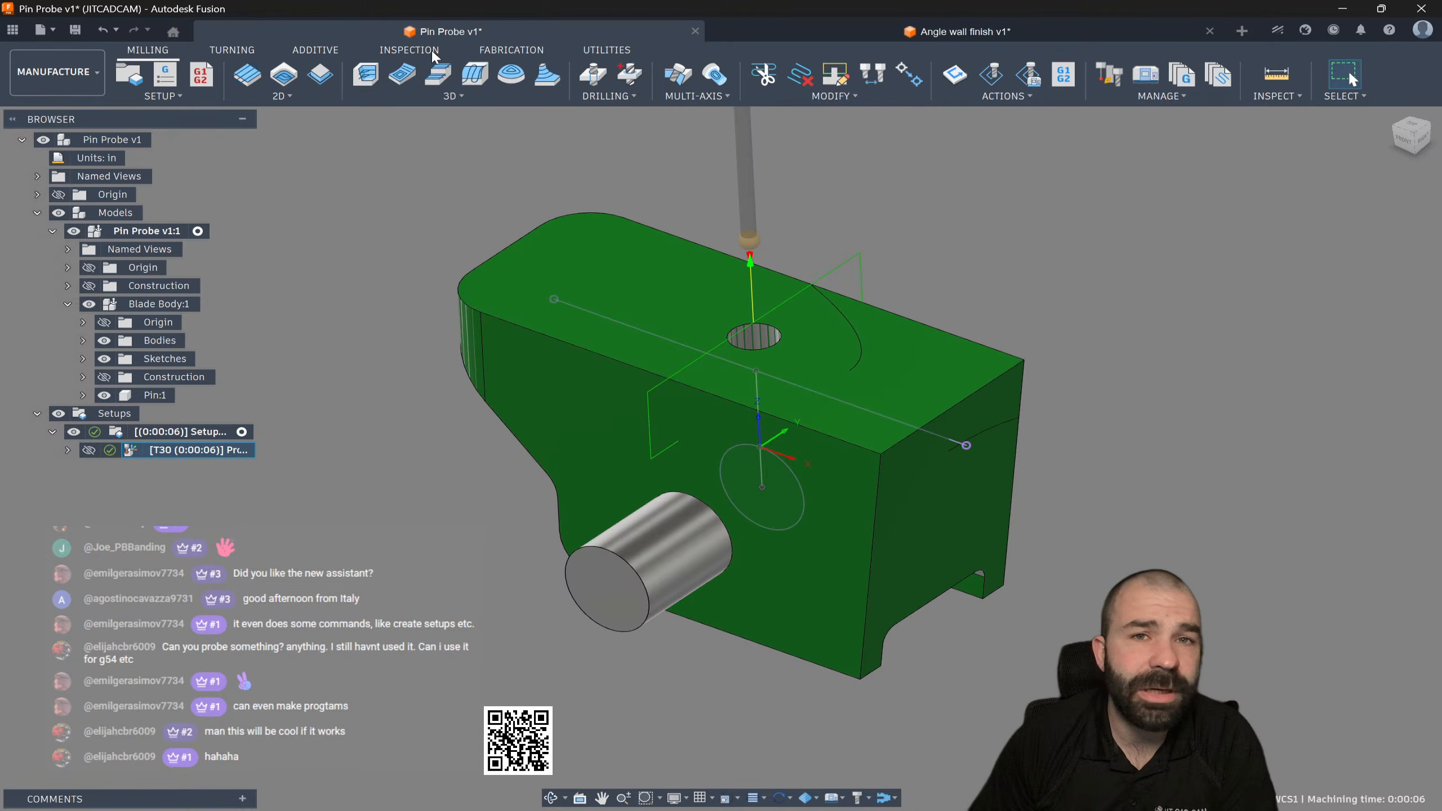
{"action": "left_click", "coordinate": [409, 50]}
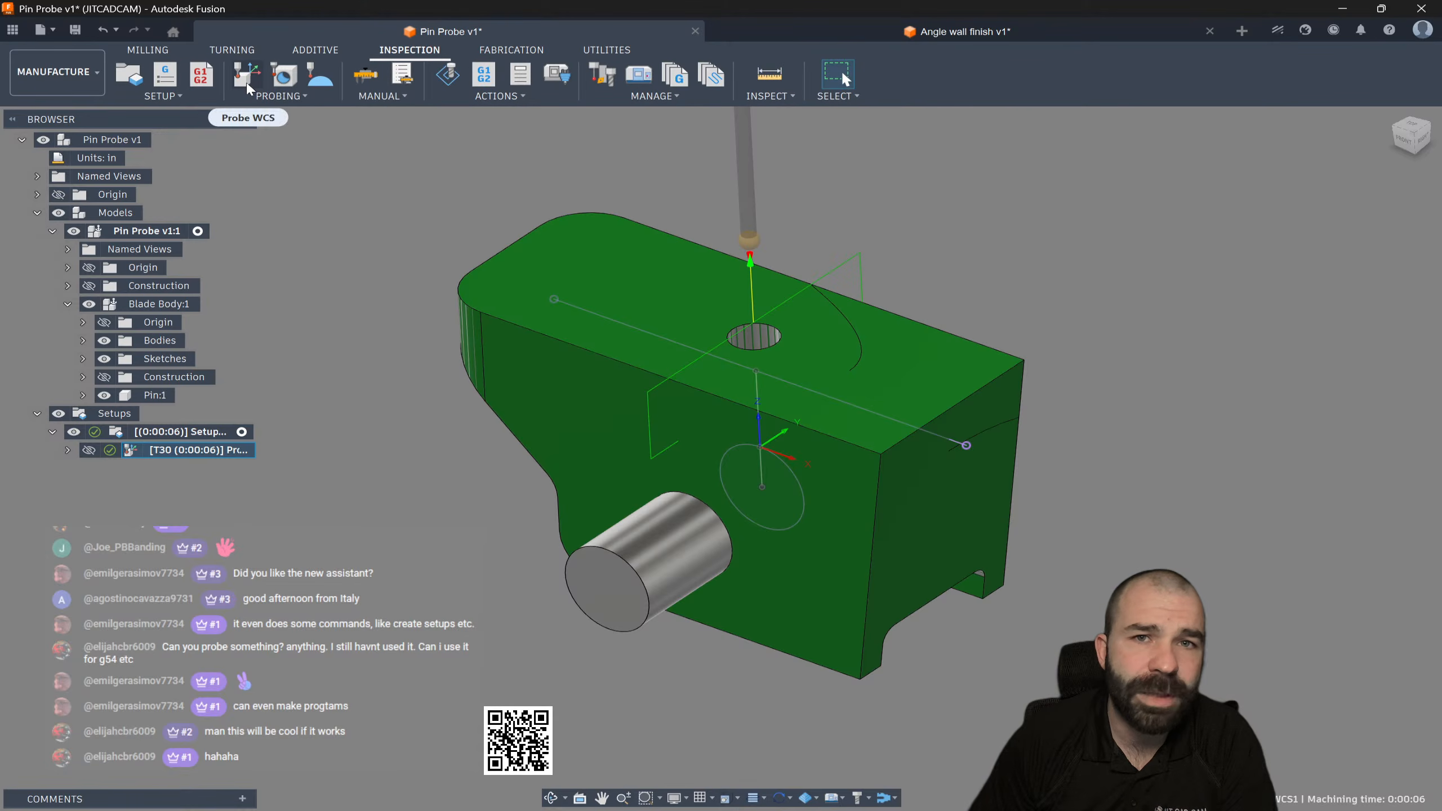
{"action": "left_click", "coordinate": [148, 50]}
{"action": "left_click", "coordinate": [162, 96]}
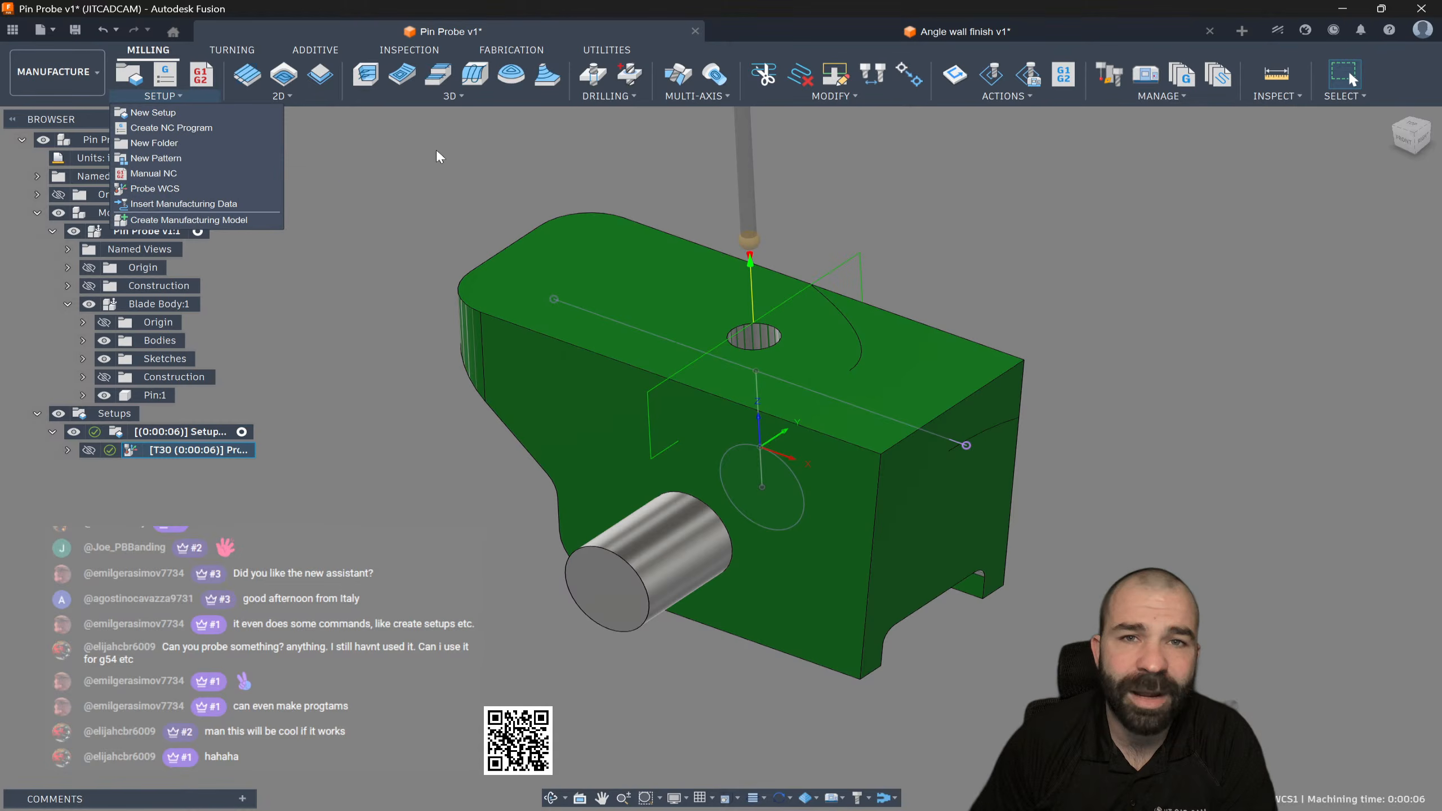
{"action": "left_click", "coordinate": [465, 152]}
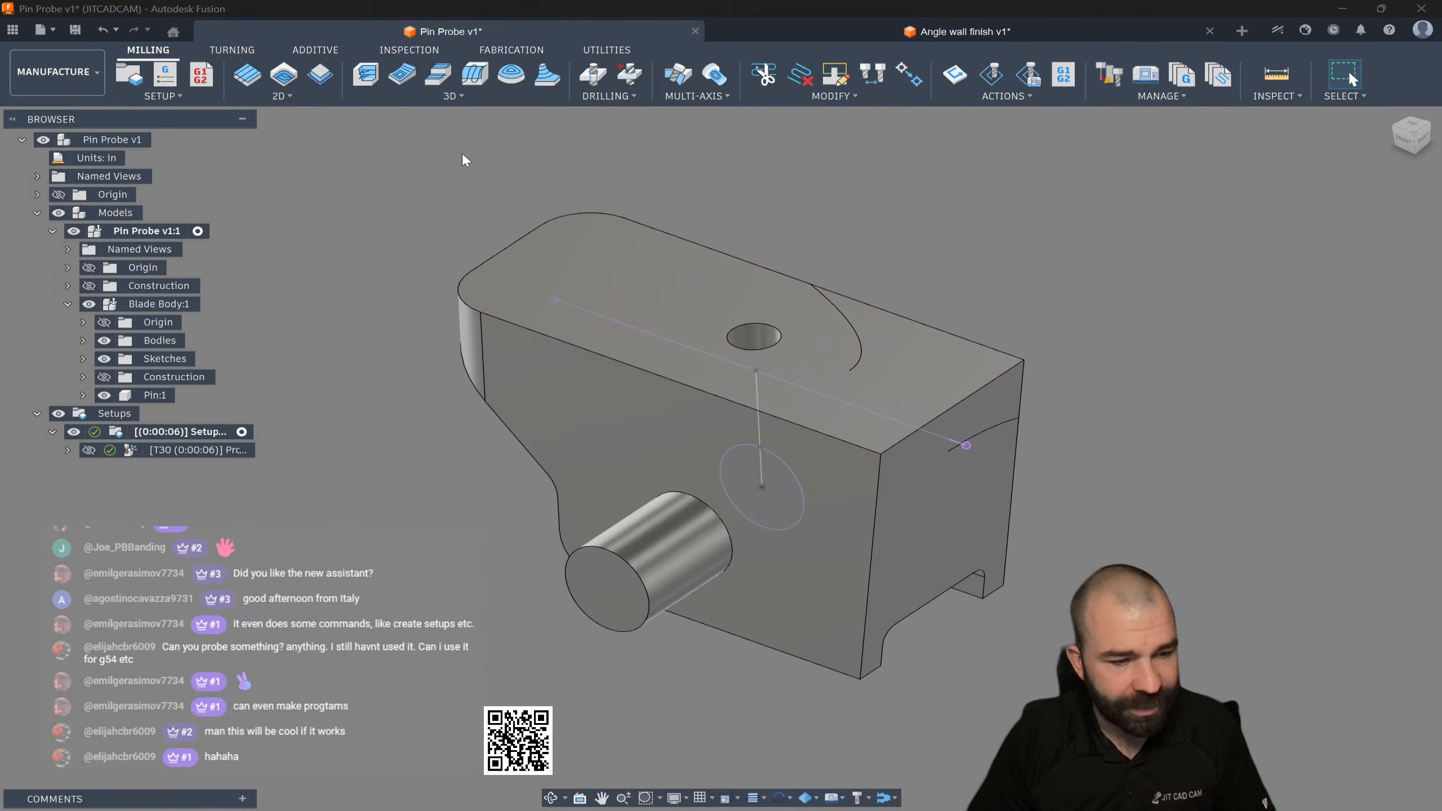
Step: Try to create a Probe WCS operation with the #30 Ø6mm probe on the pin's cylindrical face and check its probe types
{"action": "key", "text": "s"}
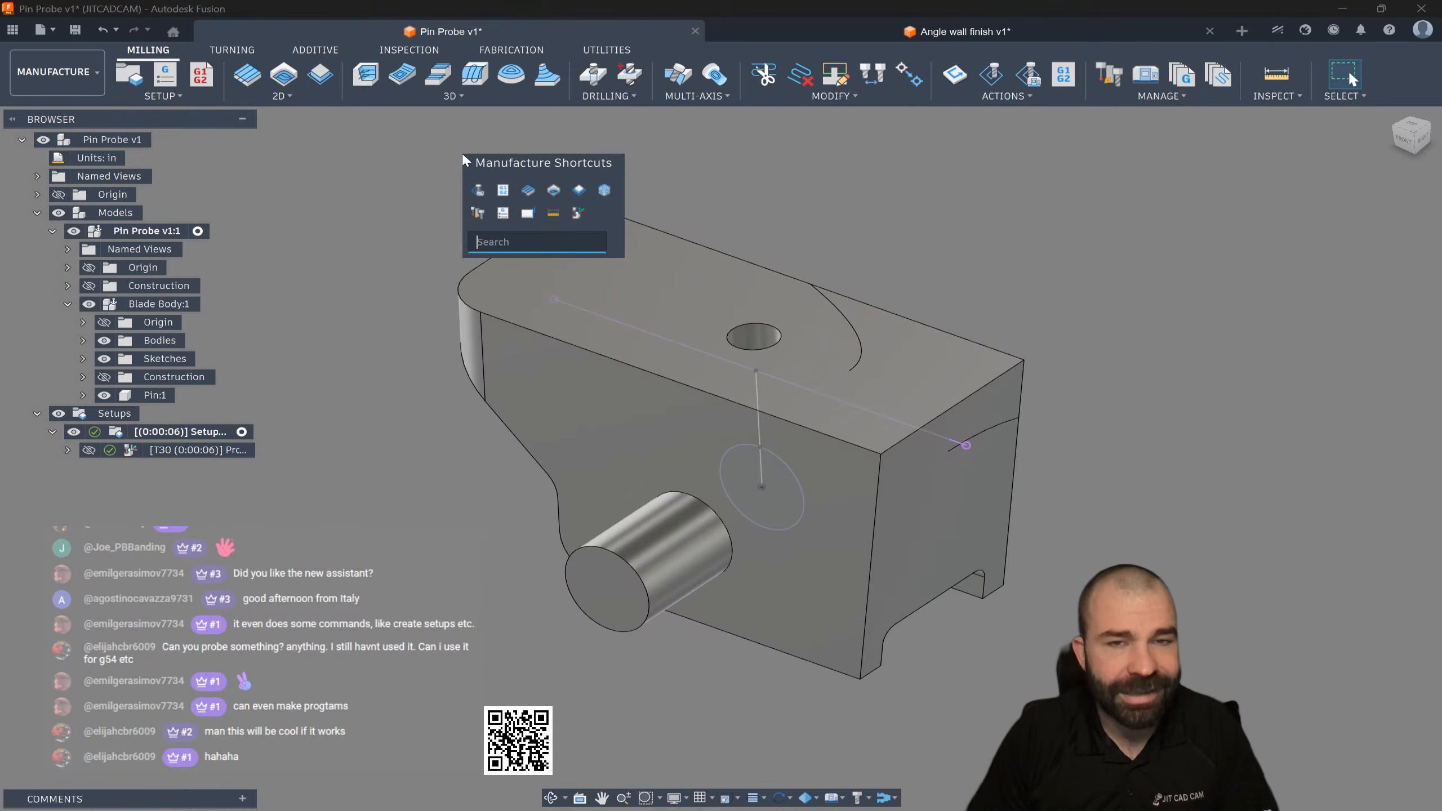
{"action": "left_click", "coordinate": [578, 213]}
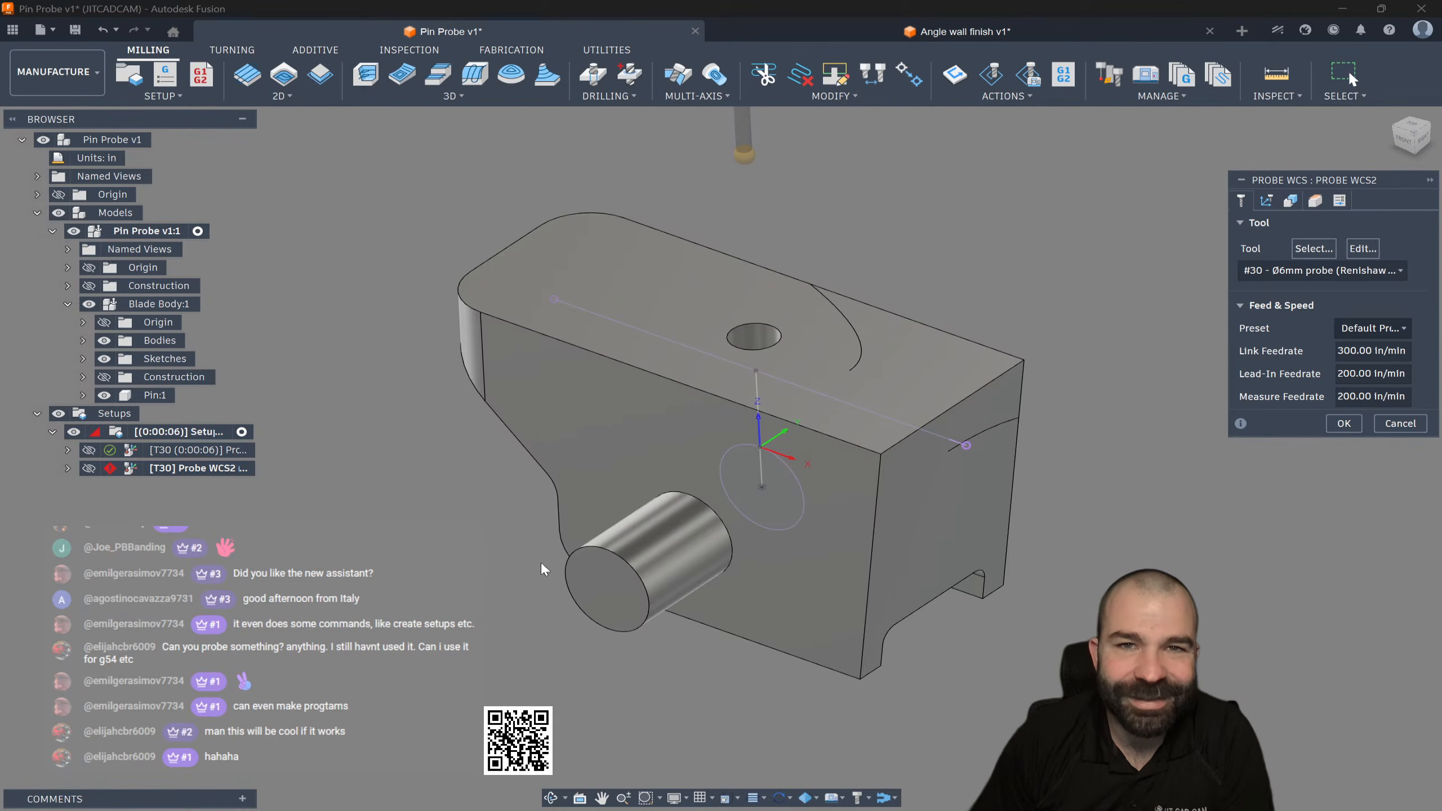
{"action": "left_click", "coordinate": [1290, 200]}
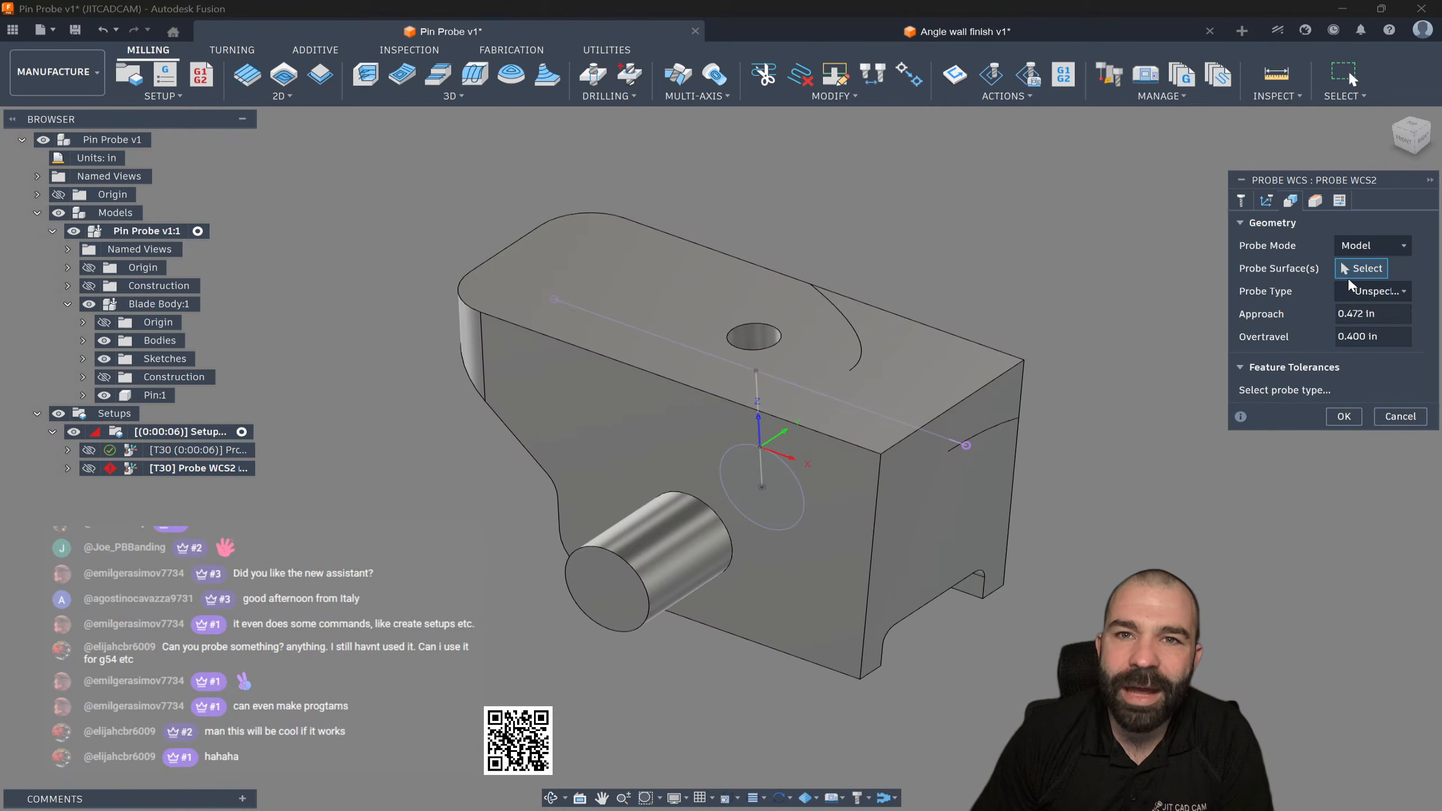
{"action": "left_click", "coordinate": [710, 590]}
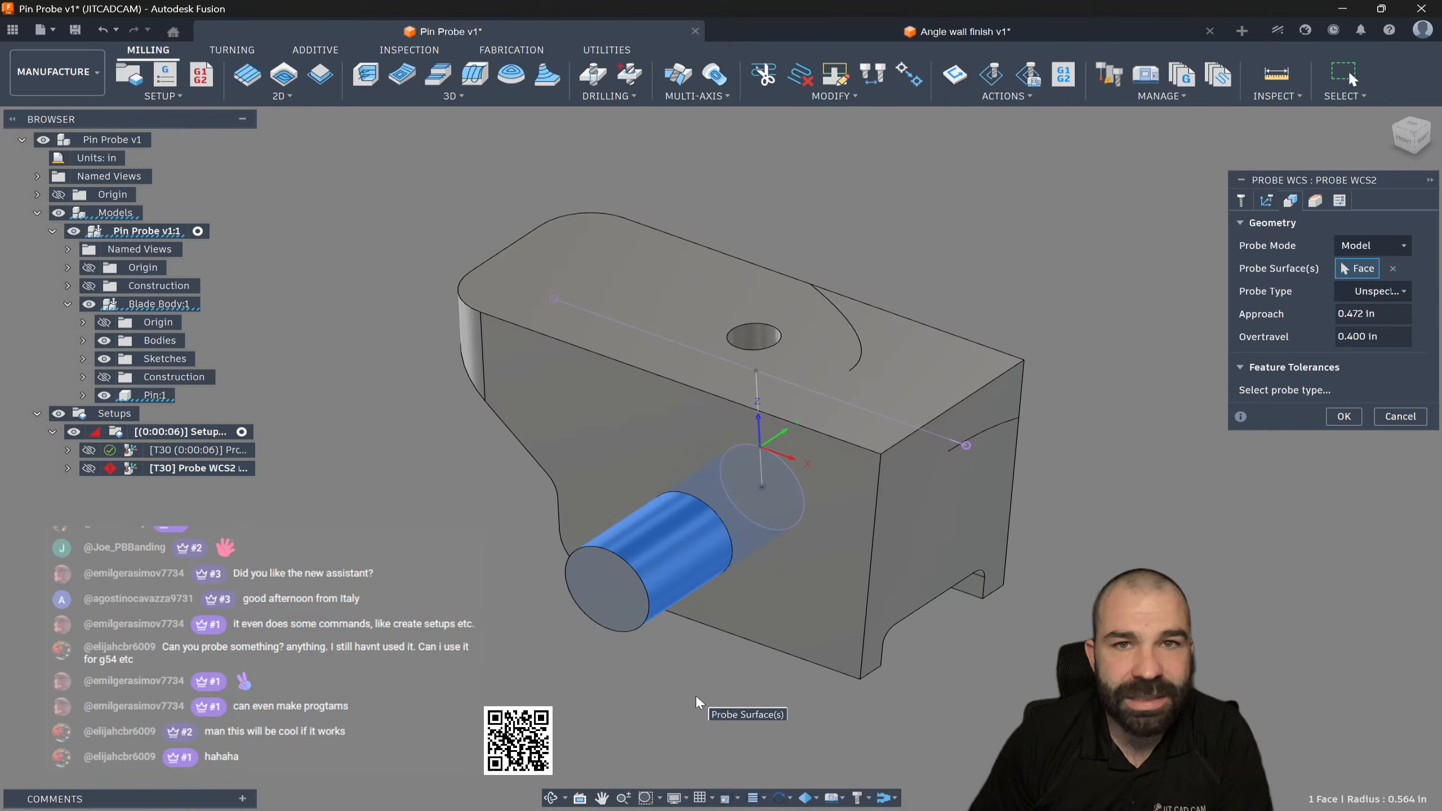
{"action": "left_click", "coordinate": [1375, 291]}
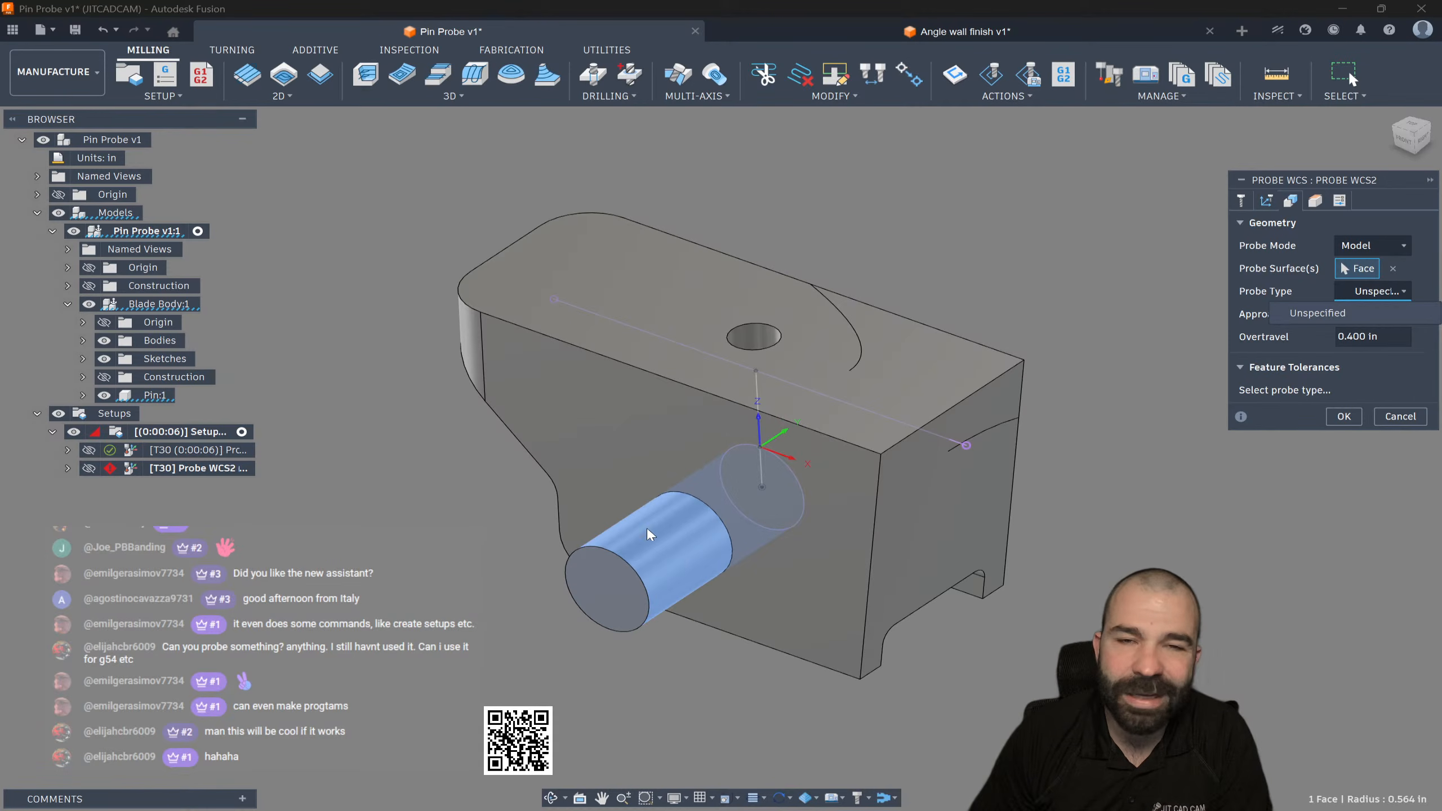
{"action": "left_click", "coordinate": [1393, 419]}
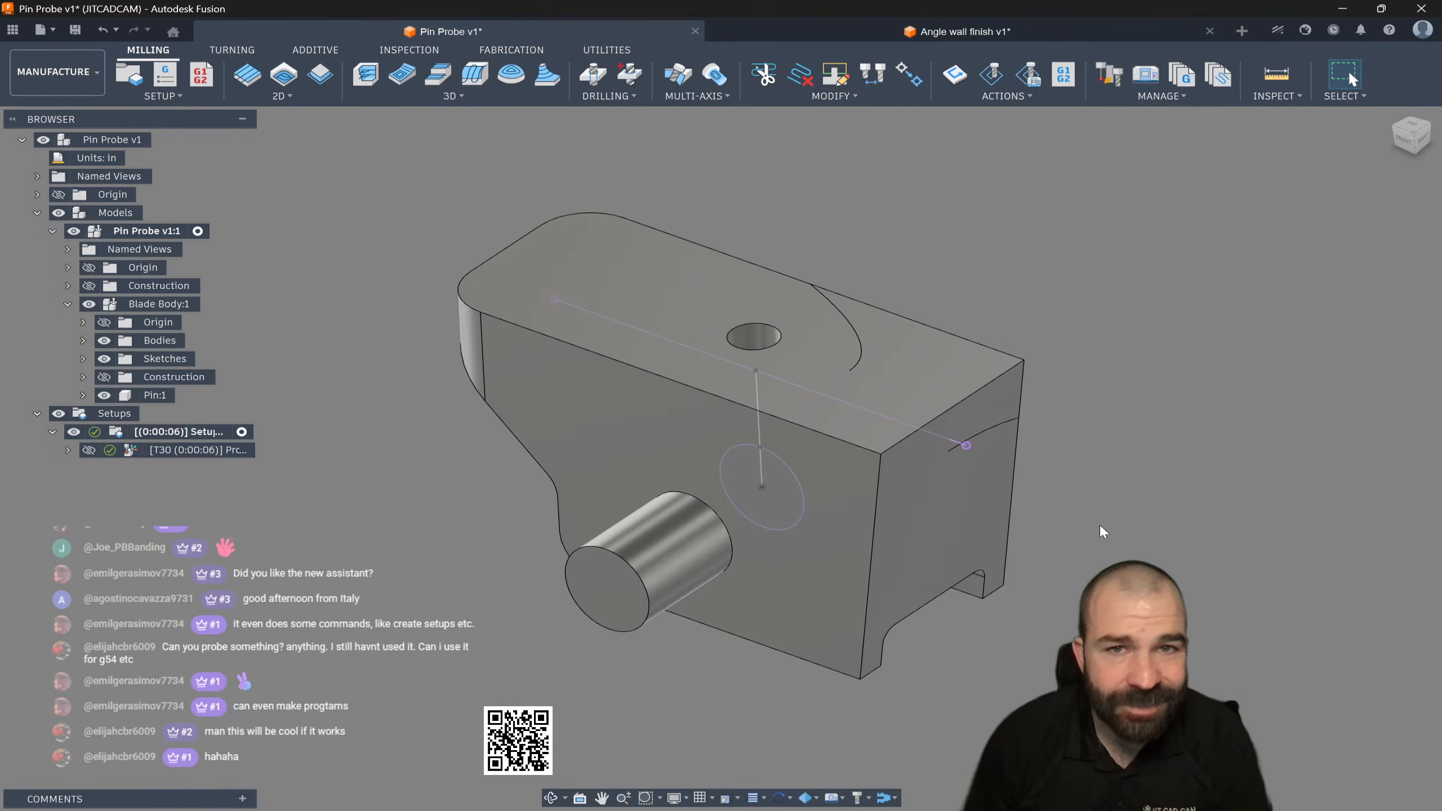
{"action": "left_click", "coordinate": [56, 71]}
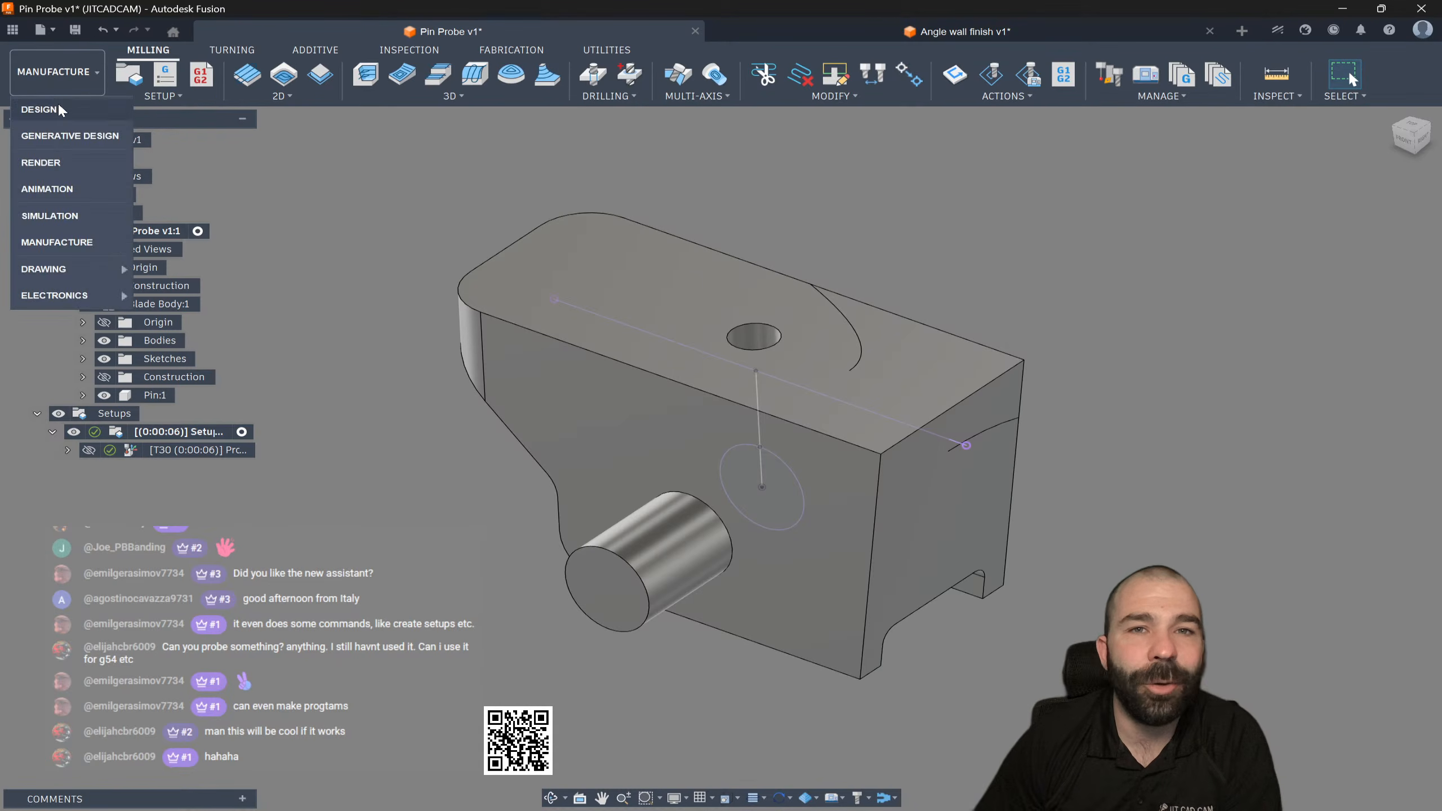
{"action": "left_click", "coordinate": [57, 109]}
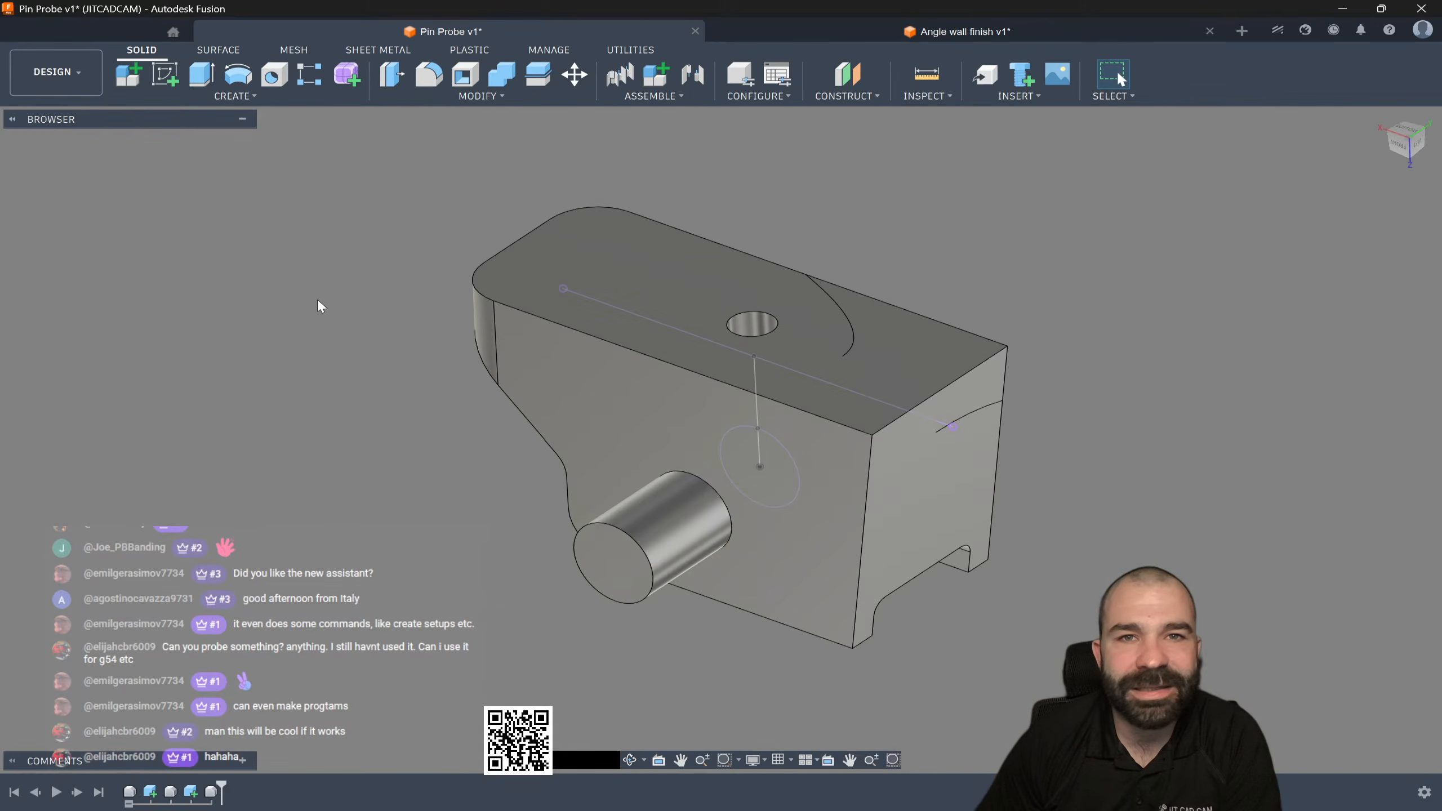
{"action": "left_click", "coordinate": [166, 78]}
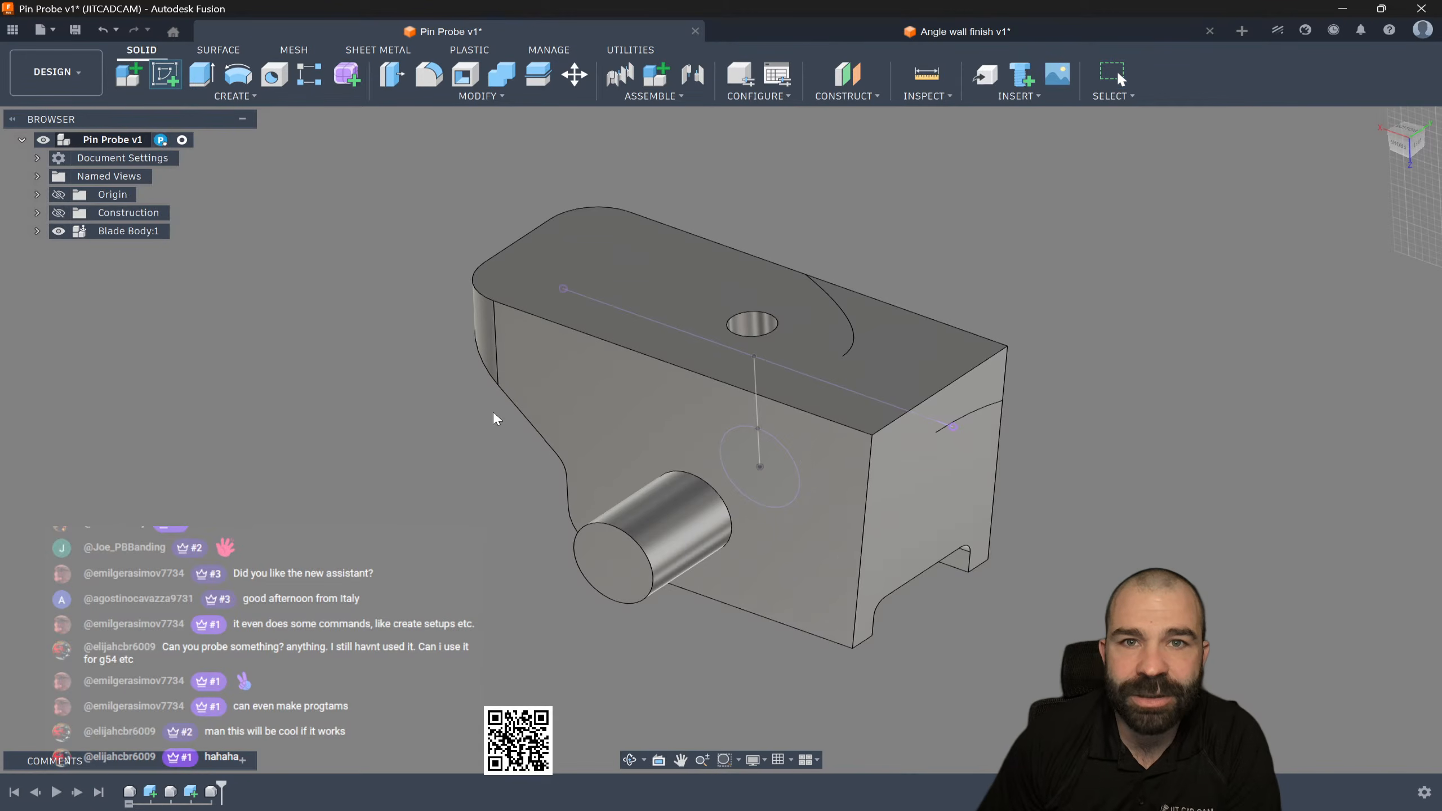
{"action": "left_click", "coordinate": [614, 554]}
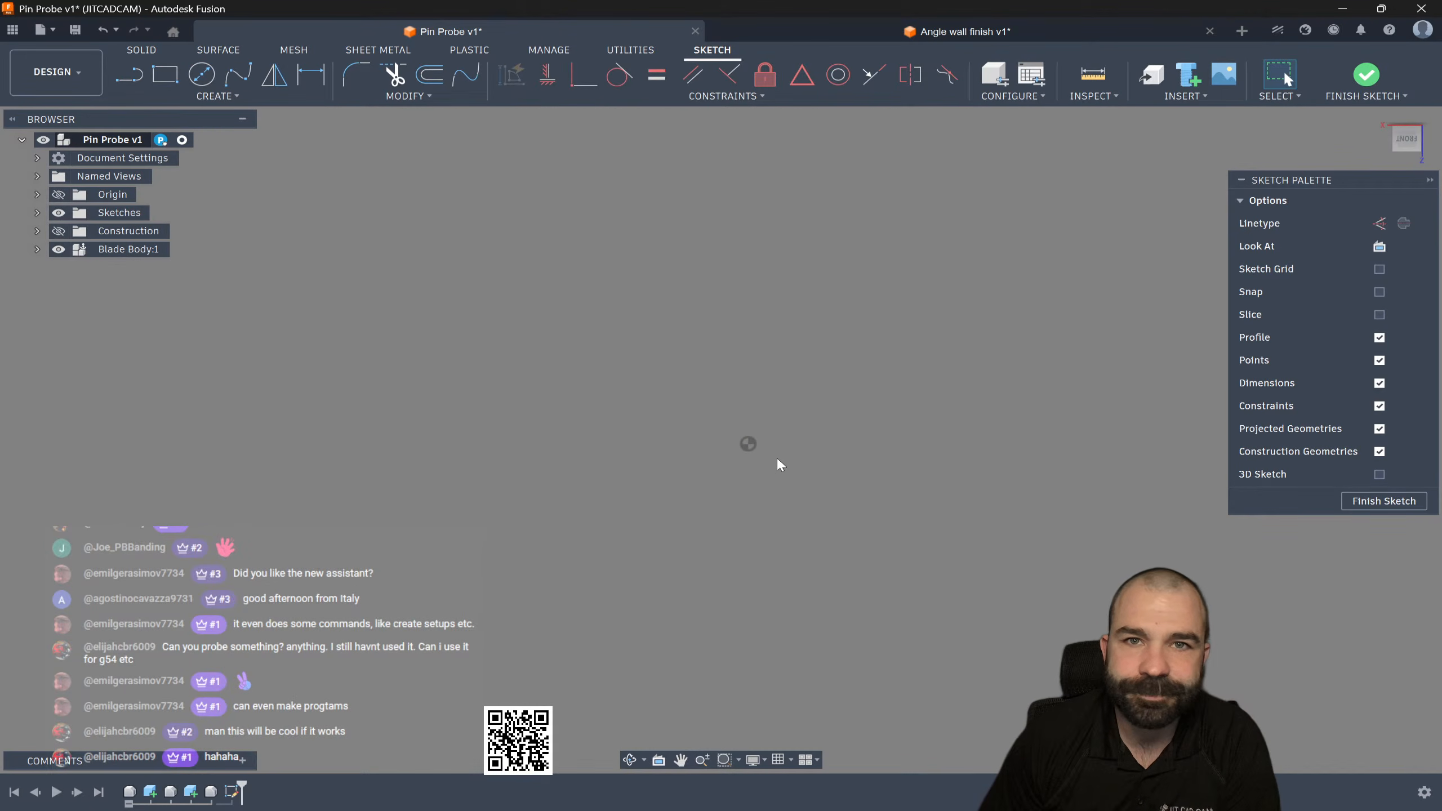
{"action": "left_click", "coordinate": [1355, 496]}
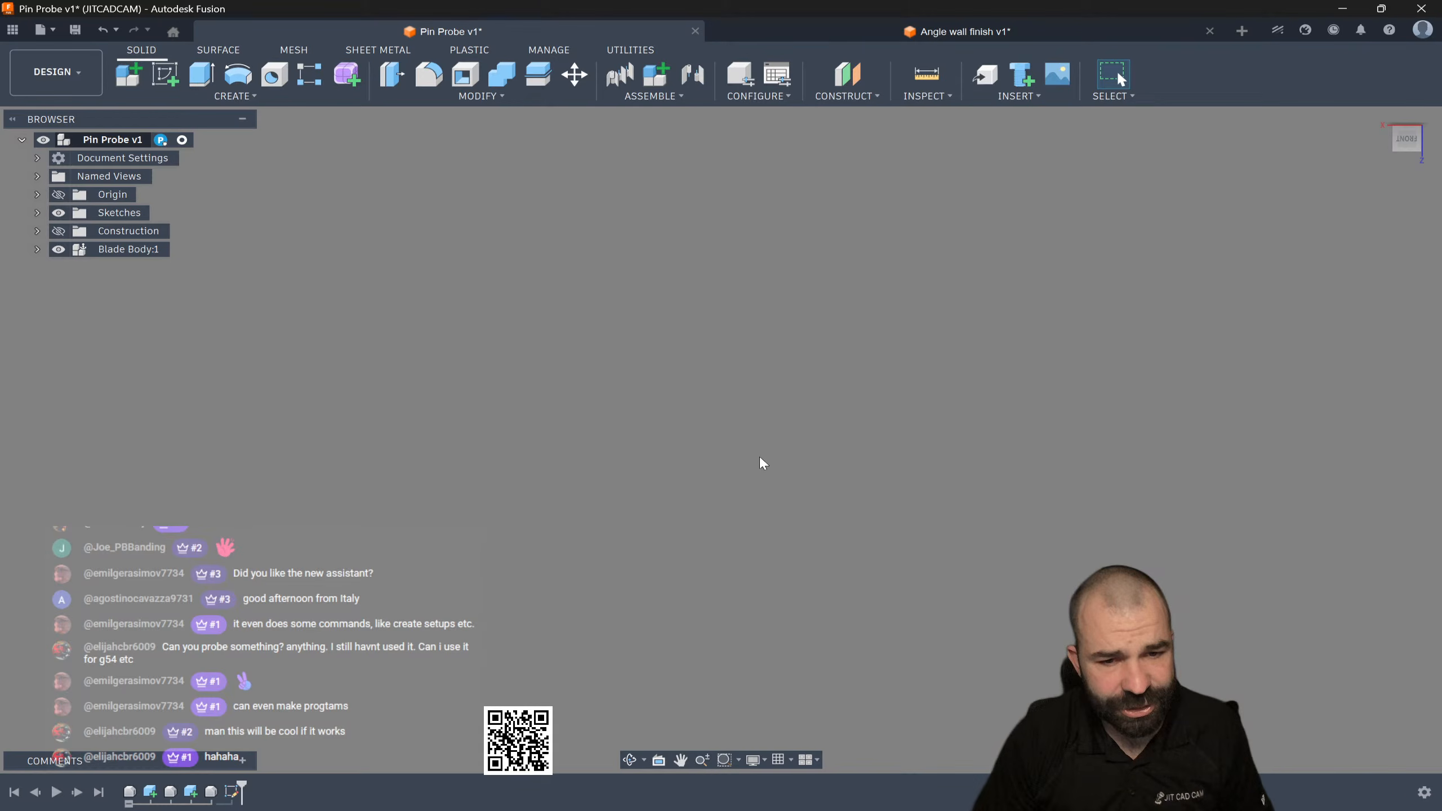
{"action": "key", "text": "ctrl+z"}
{"action": "key", "text": "ctrl+z"}
{"action": "key", "text": "ctrl+z"}
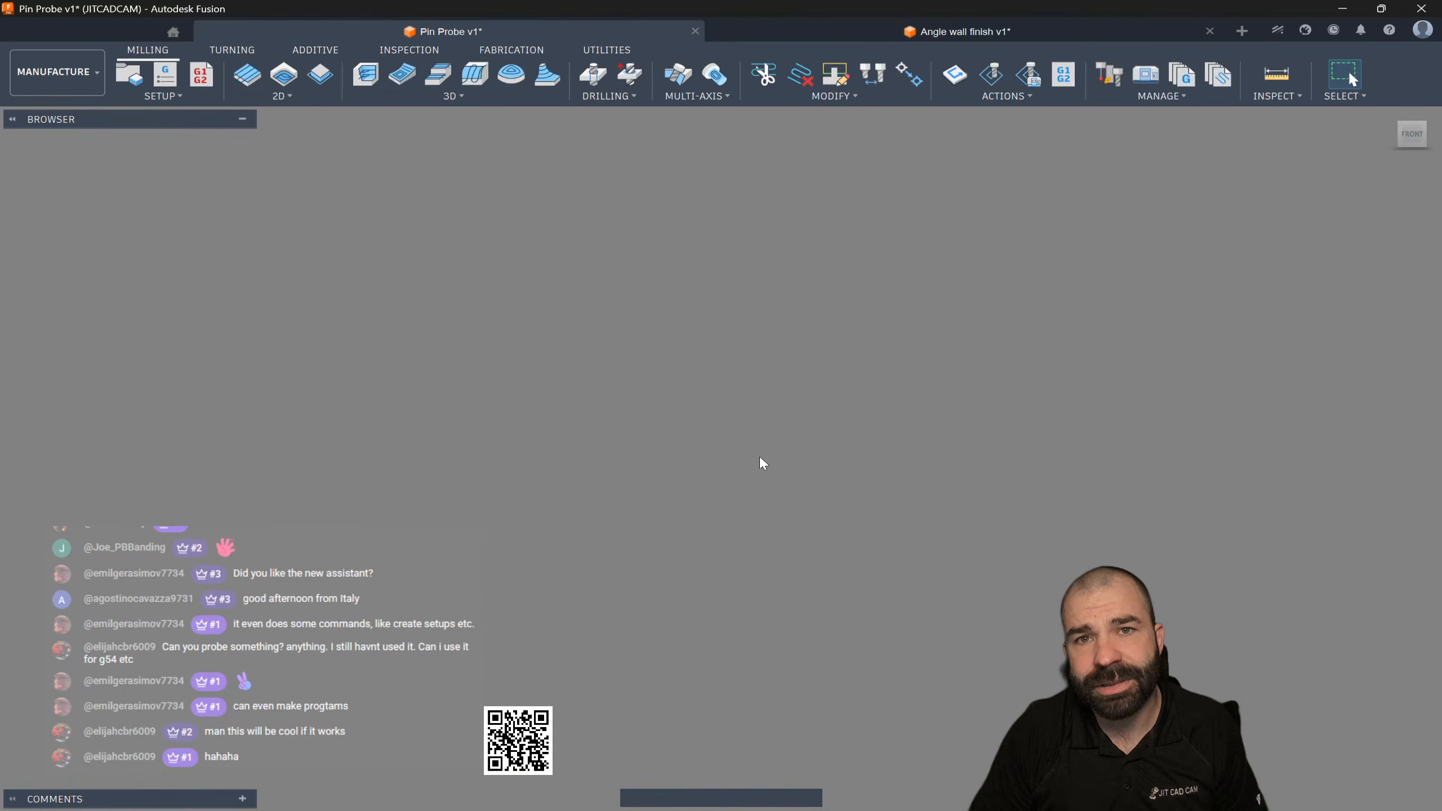
Step: Switch to the Design workspace and activate the Pin:1 component inside Blade Body
{"action": "left_click", "coordinate": [45, 30]}
{"action": "left_click", "coordinate": [16, 69]}
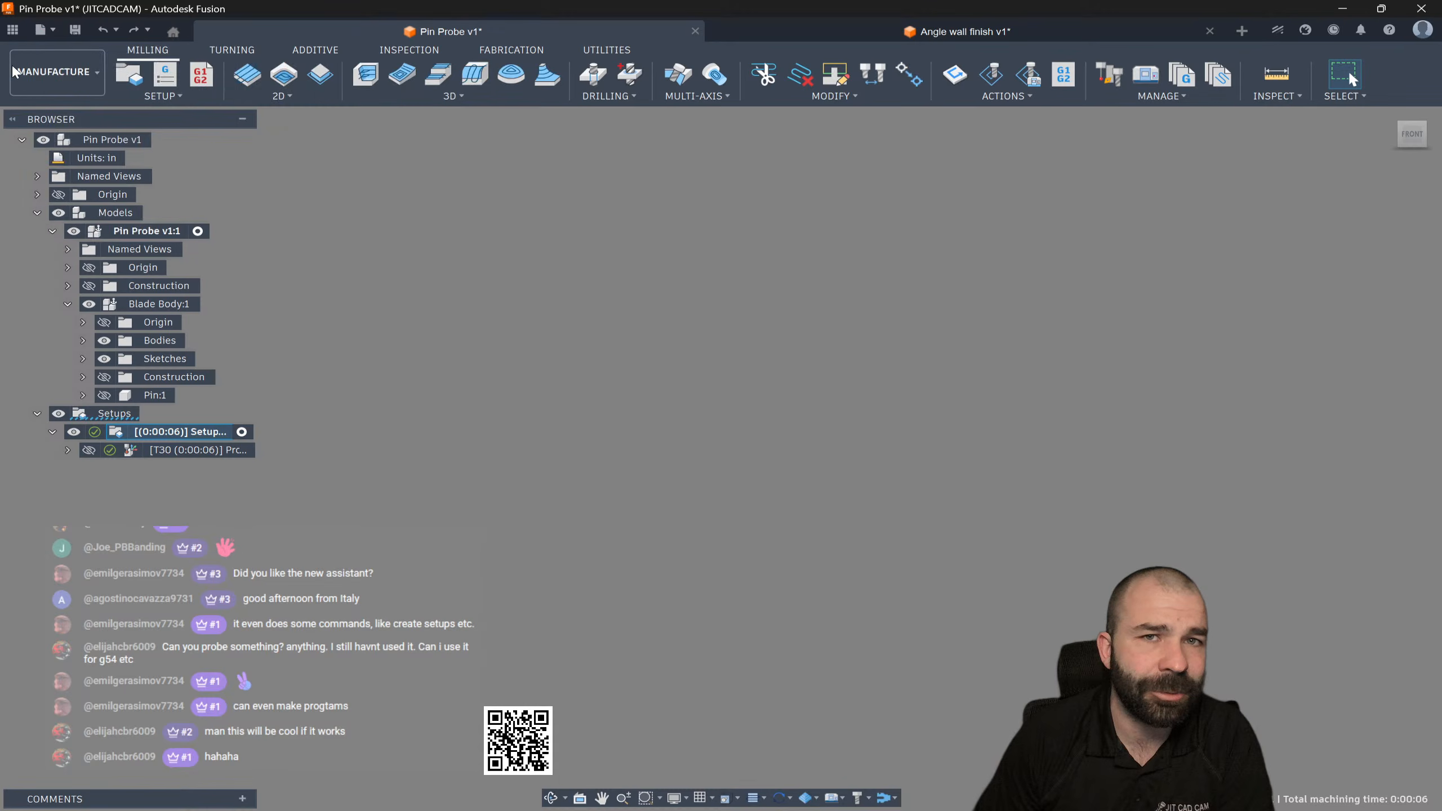
{"action": "left_click", "coordinate": [71, 112]}
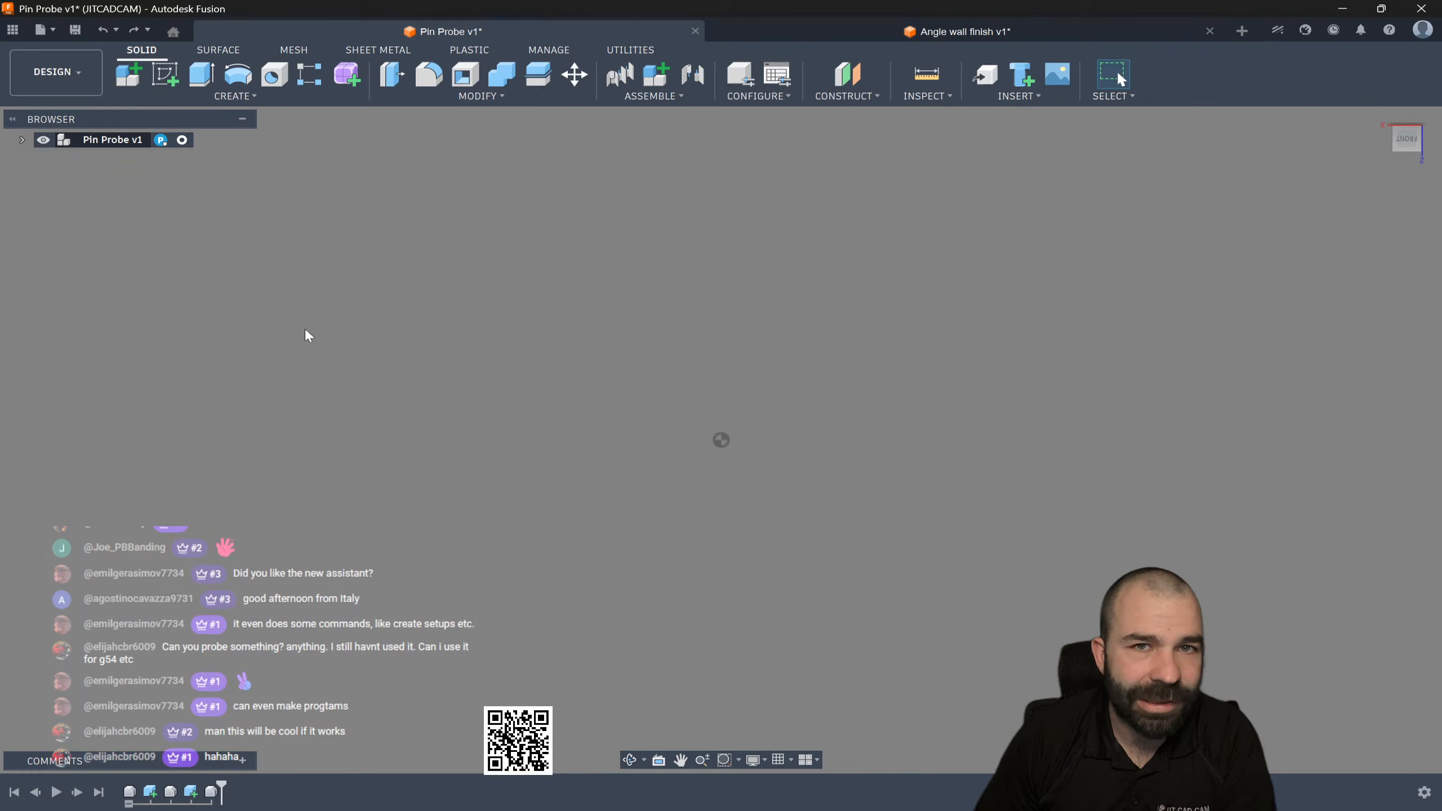
{"action": "left_click", "coordinate": [22, 141]}
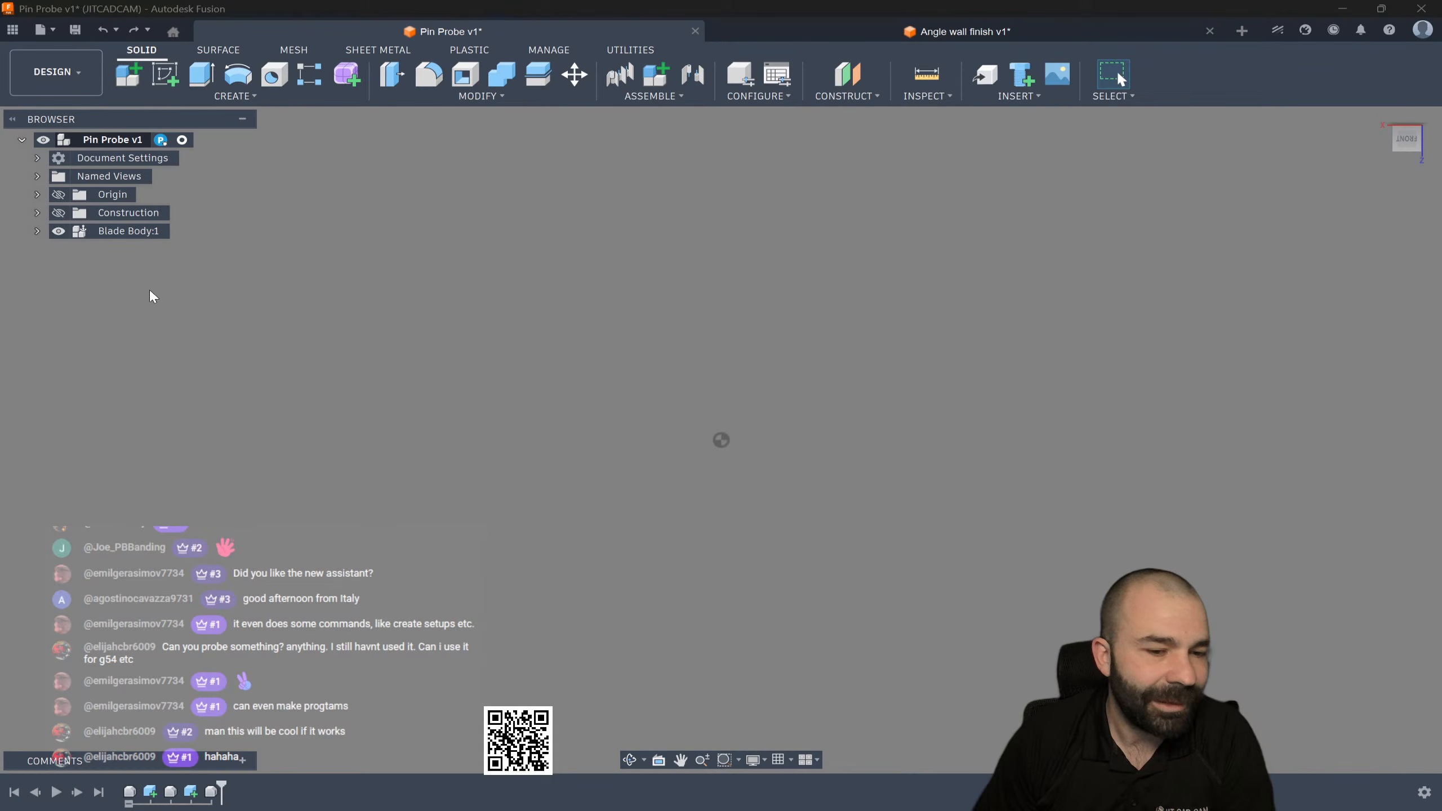
{"action": "left_click", "coordinate": [38, 230]}
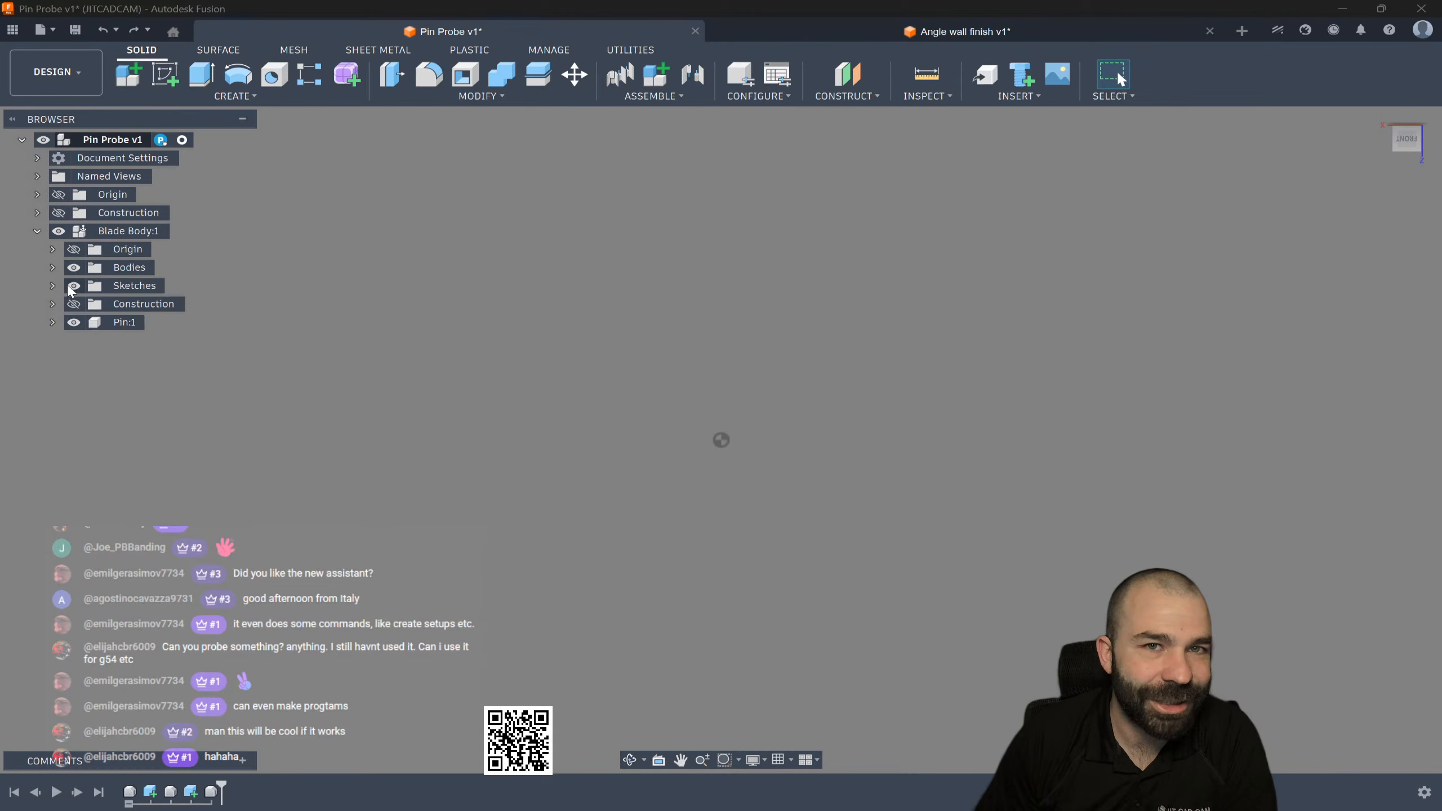
{"action": "left_click", "coordinate": [153, 322]}
{"action": "scroll", "coordinate": [613, 453], "scroll_direction": "down", "scroll_amount": 5}
{"action": "scroll", "coordinate": [392, 605], "scroll_direction": "up", "scroll_amount": 3}
{"action": "left_click", "coordinate": [415, 589]}
{"action": "scroll", "coordinate": [448, 559], "scroll_direction": "up", "scroll_amount": 3}
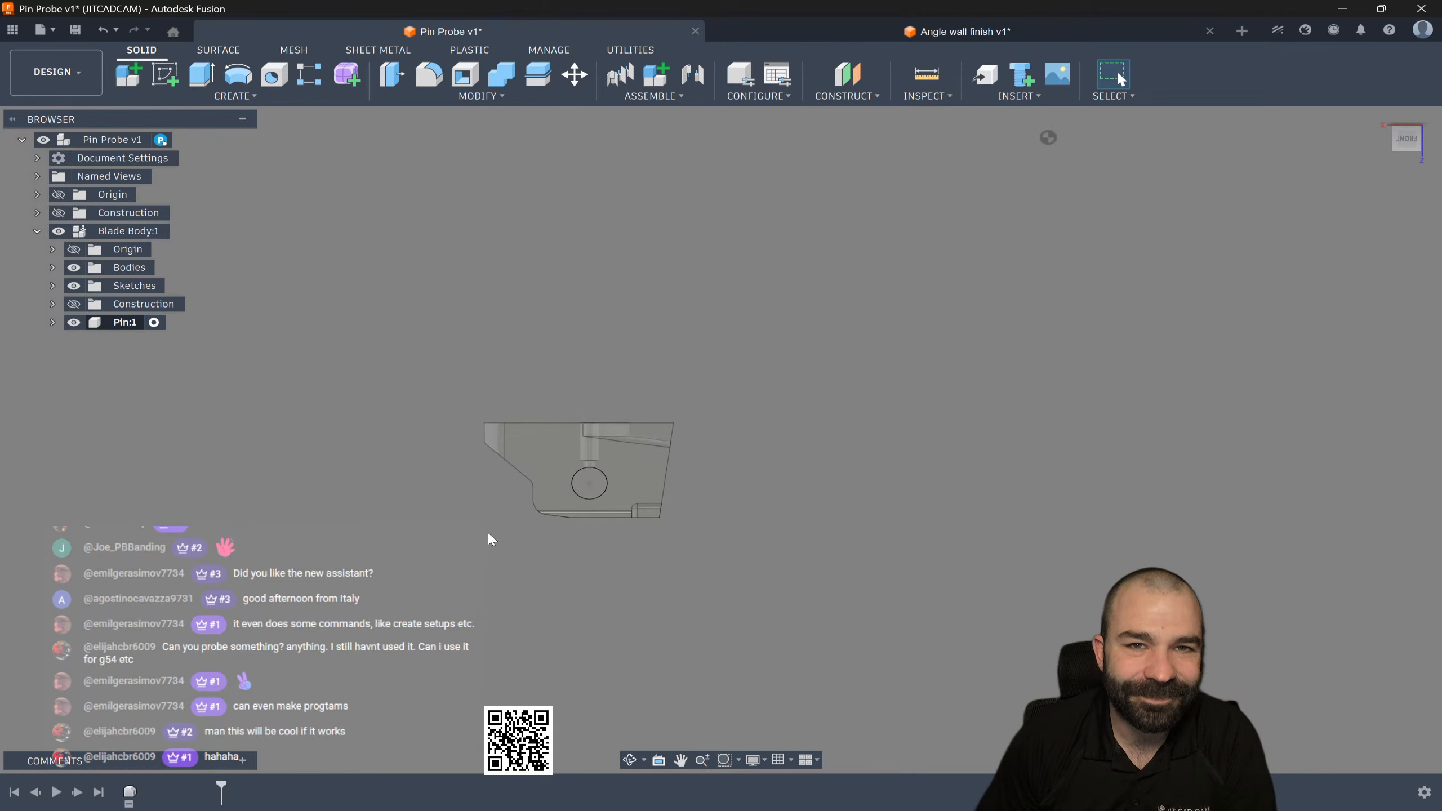
{"action": "scroll", "coordinate": [511, 522], "scroll_direction": "up", "scroll_amount": 5}
{"action": "left_click", "coordinate": [166, 81]}
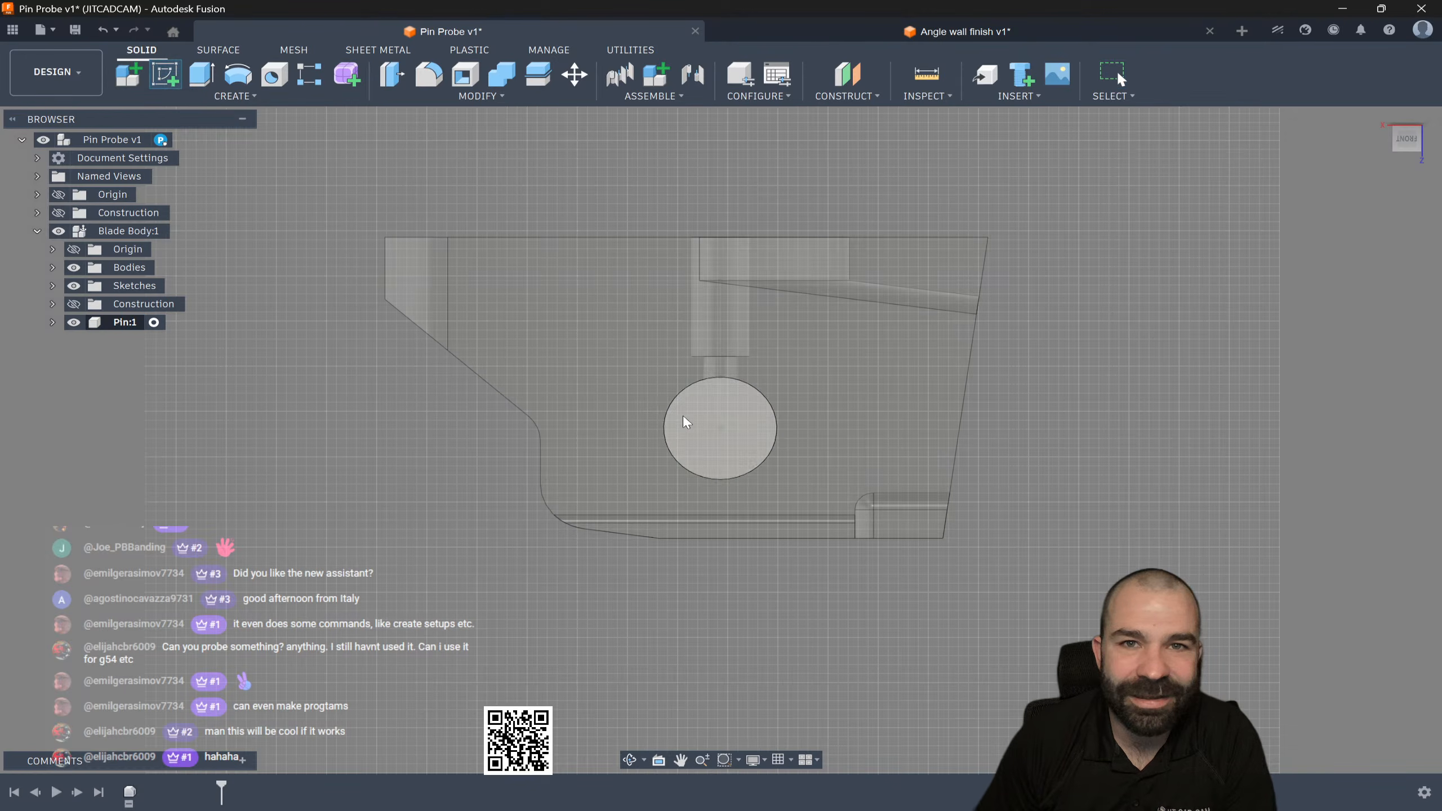
{"action": "left_click", "coordinate": [678, 413]}
{"action": "scroll", "coordinate": [962, 330], "scroll_direction": "down", "scroll_amount": 6}
{"action": "scroll", "coordinate": [871, 214], "scroll_direction": "up", "scroll_amount": 12}
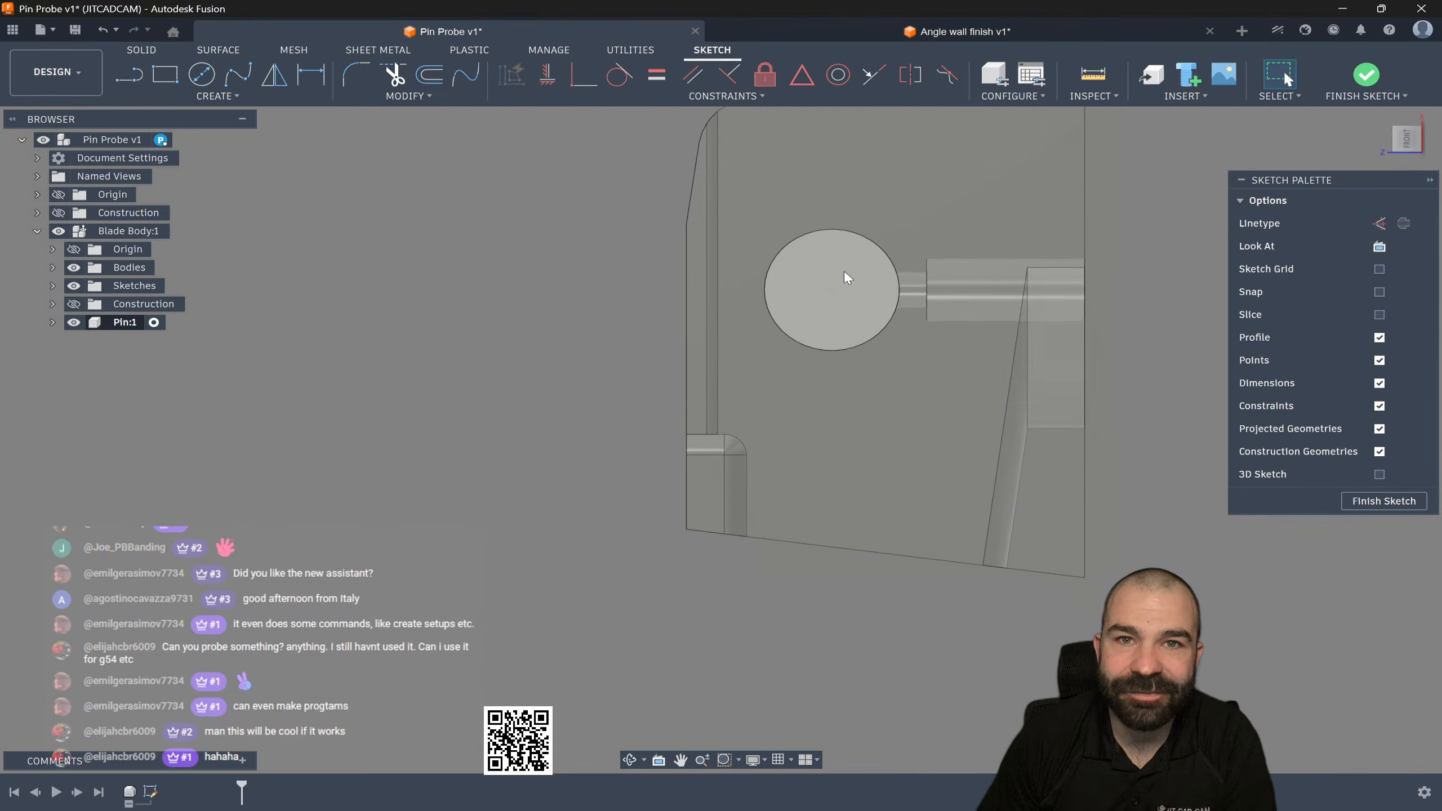
{"action": "scroll", "coordinate": [854, 272], "scroll_direction": "up", "scroll_amount": 3}
{"action": "left_click", "coordinate": [166, 75]}
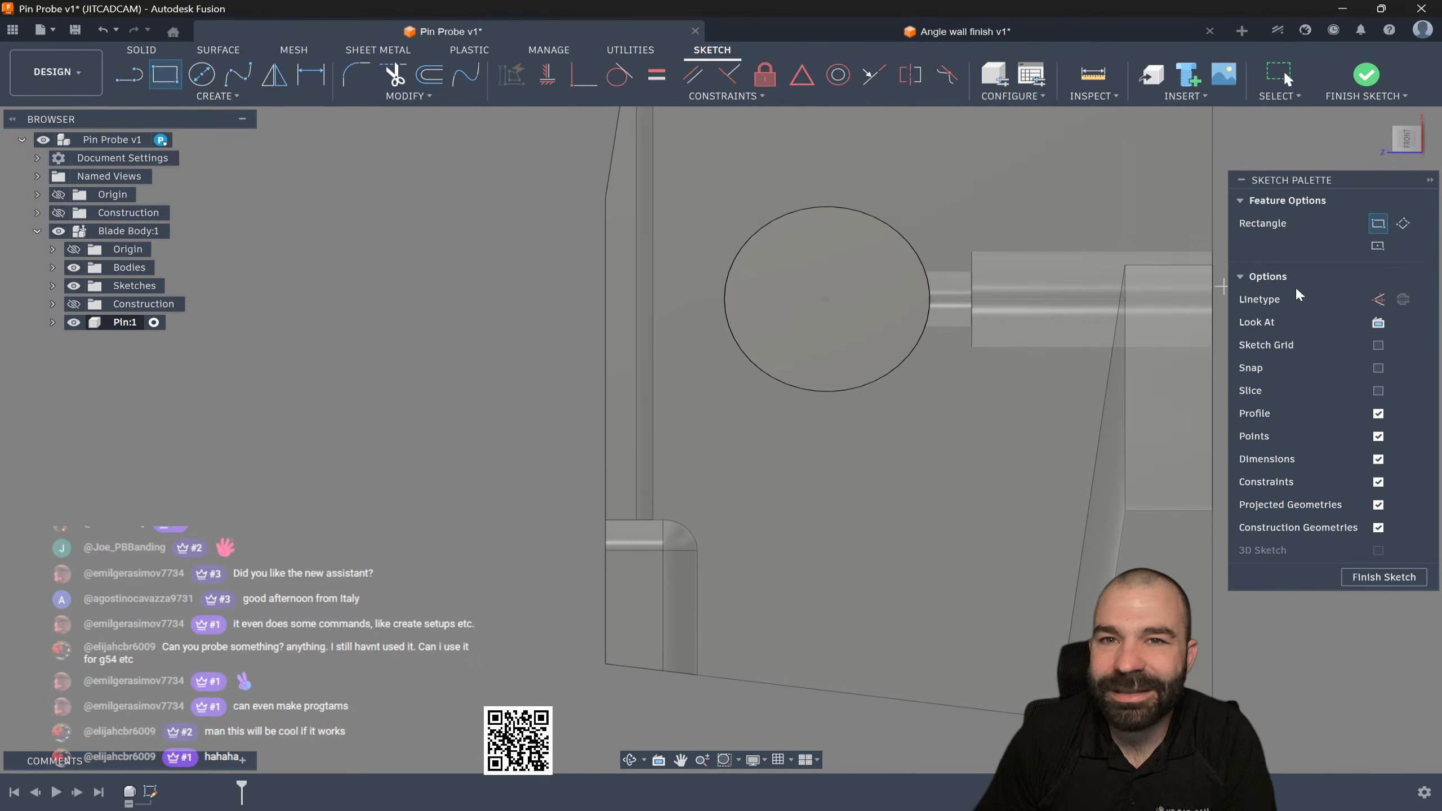
{"action": "left_click", "coordinate": [1377, 245]}
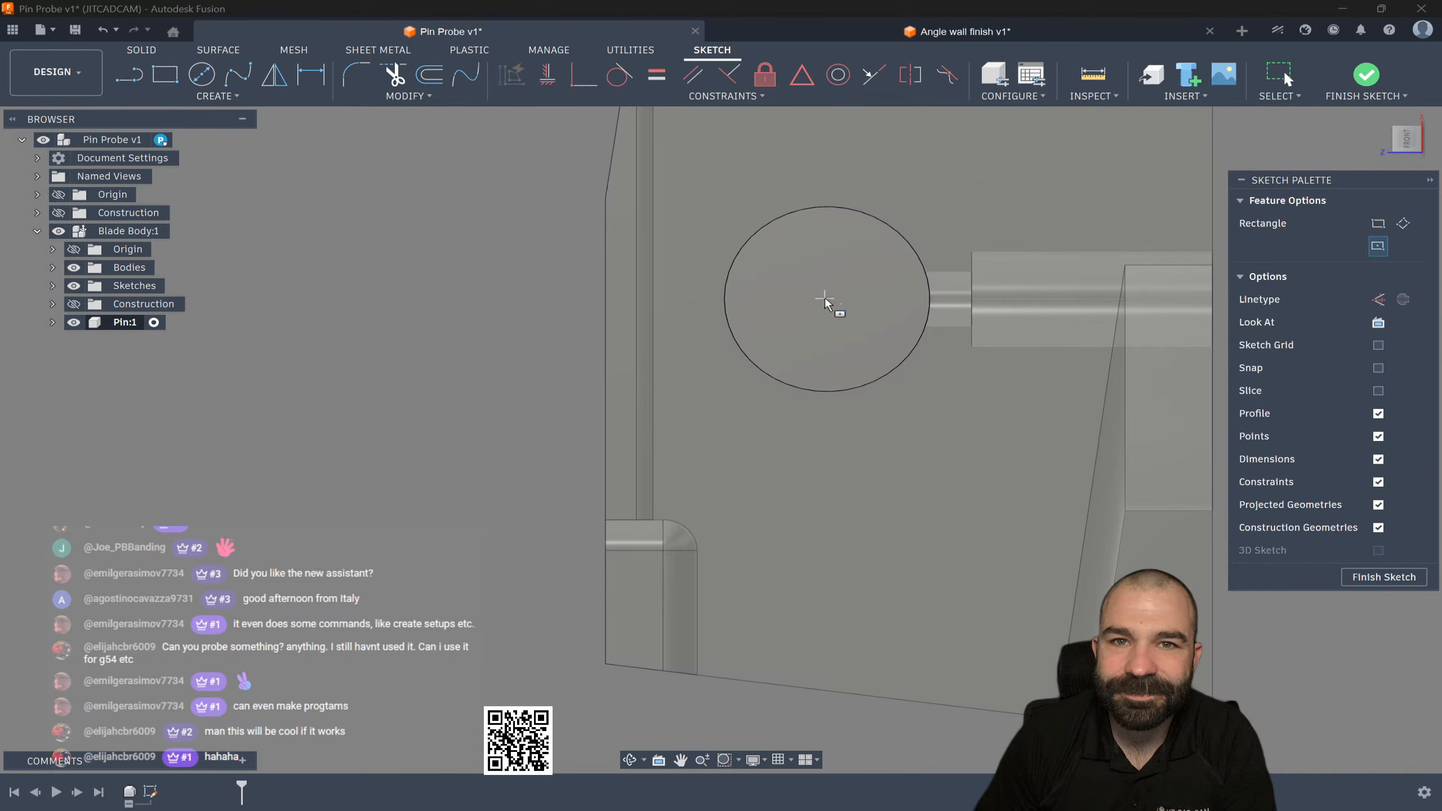
{"action": "scroll", "coordinate": [809, 334], "scroll_direction": "down", "scroll_amount": 5}
{"action": "middle_click_drag", "start_coordinate": [802, 349], "coordinate": [786, 298], "text": "shift"}
{"action": "scroll", "coordinate": [799, 277], "scroll_direction": "up", "scroll_amount": 3}
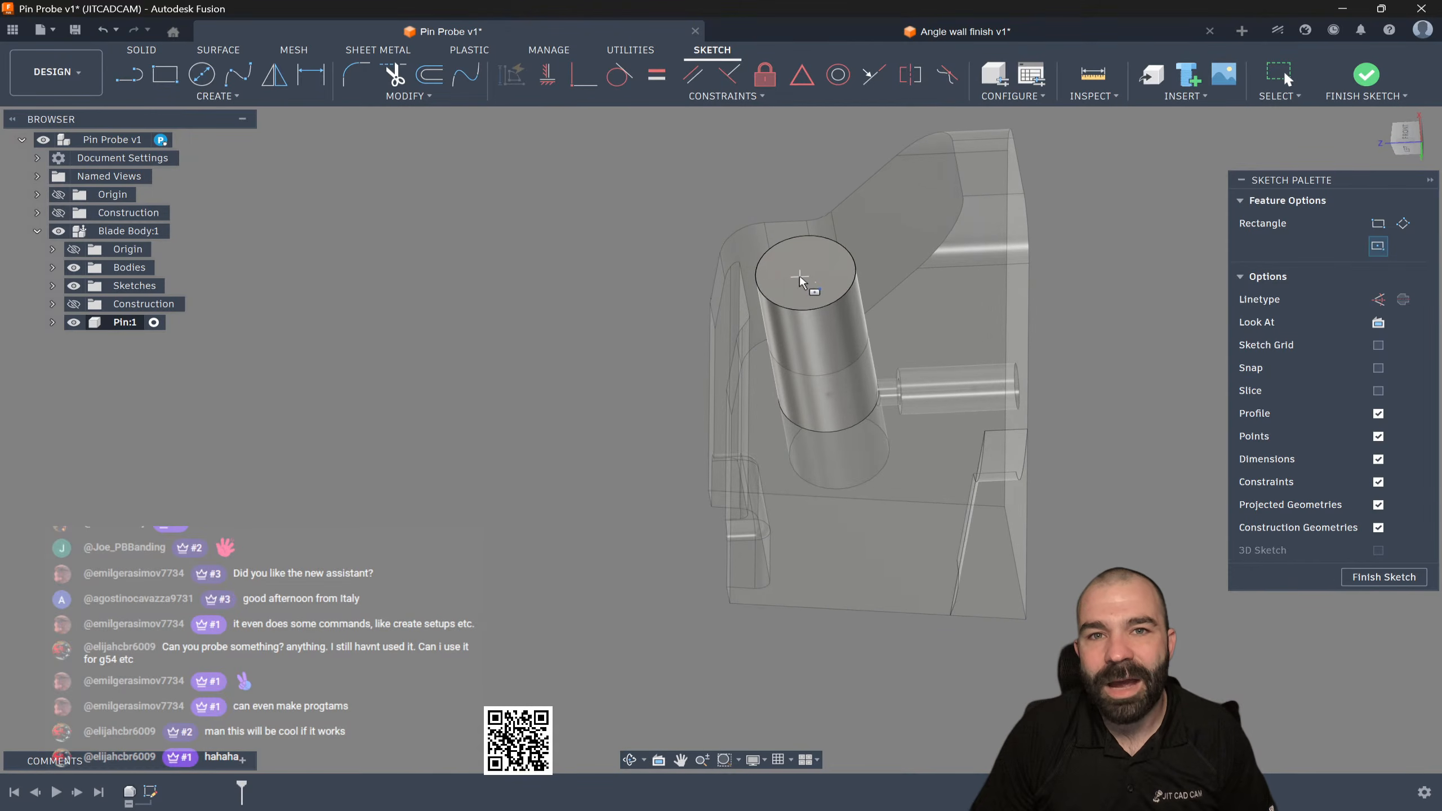
{"action": "key", "text": "Escape"}
{"action": "key", "text": "ctrl+z"}
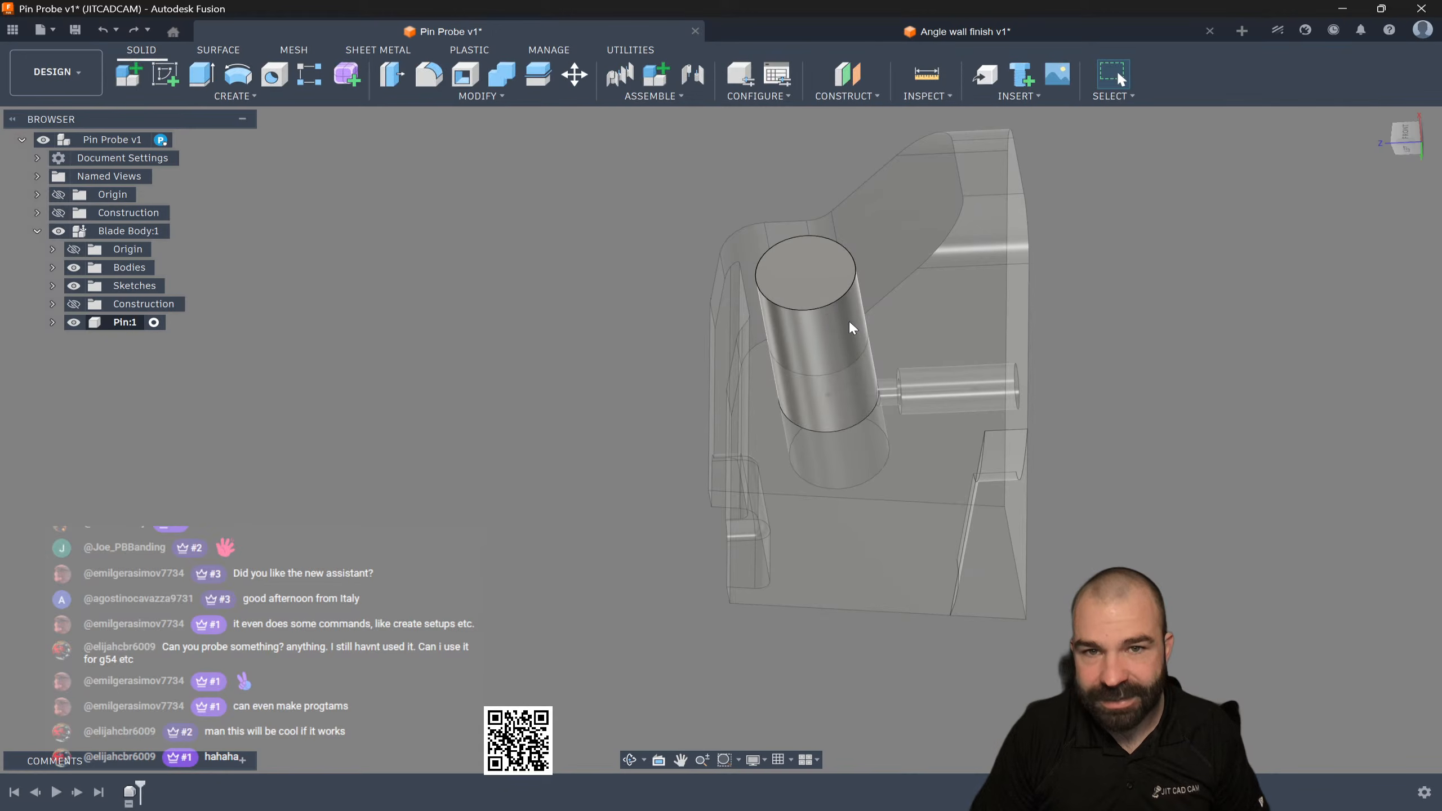
Step: Start a sketch on the pin's end face and draw a center rectangle from the pin's center, larger than its circular edge
{"action": "left_click", "coordinate": [171, 81]}
{"action": "left_click", "coordinate": [795, 268]}
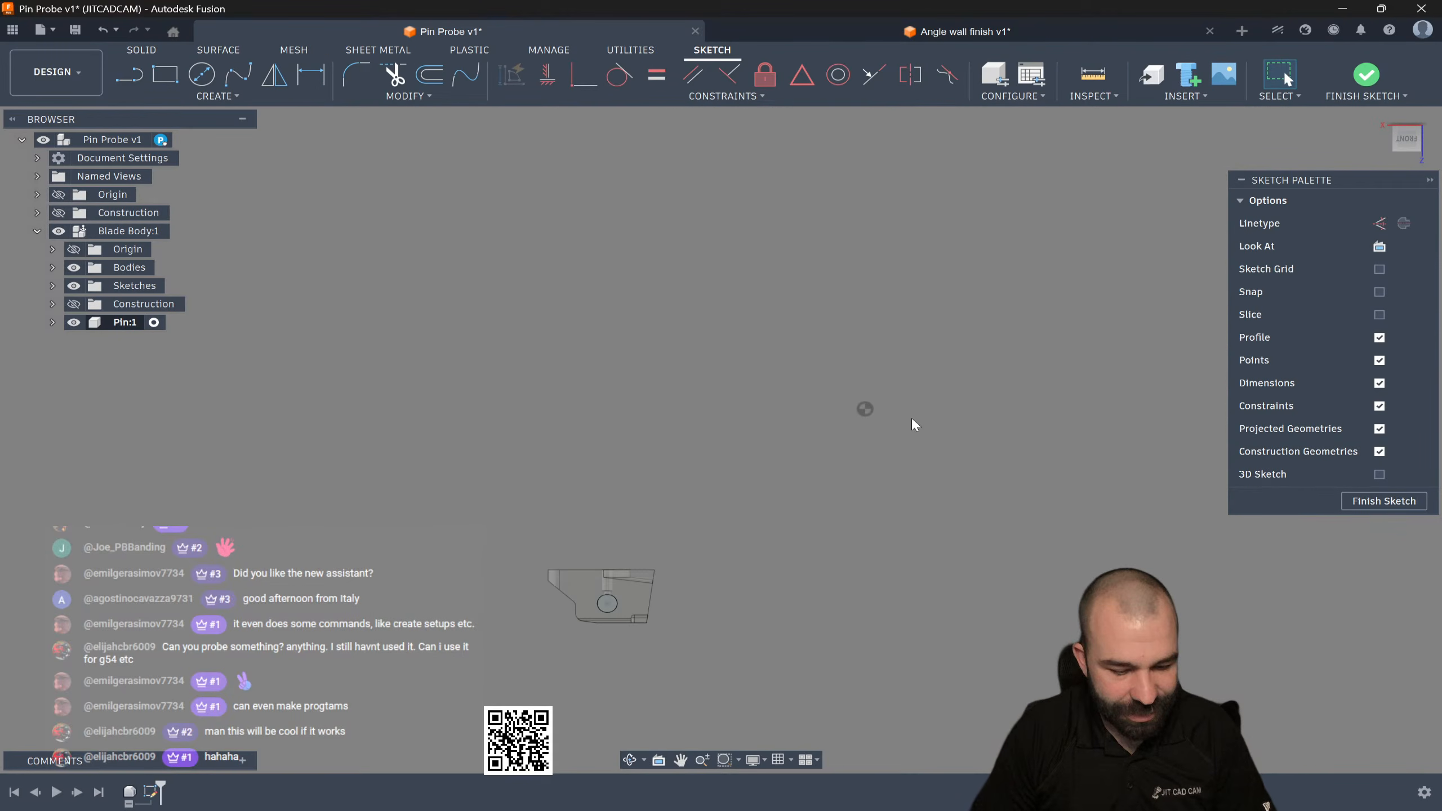
{"action": "scroll", "coordinate": [874, 406], "scroll_direction": "up", "scroll_amount": 10}
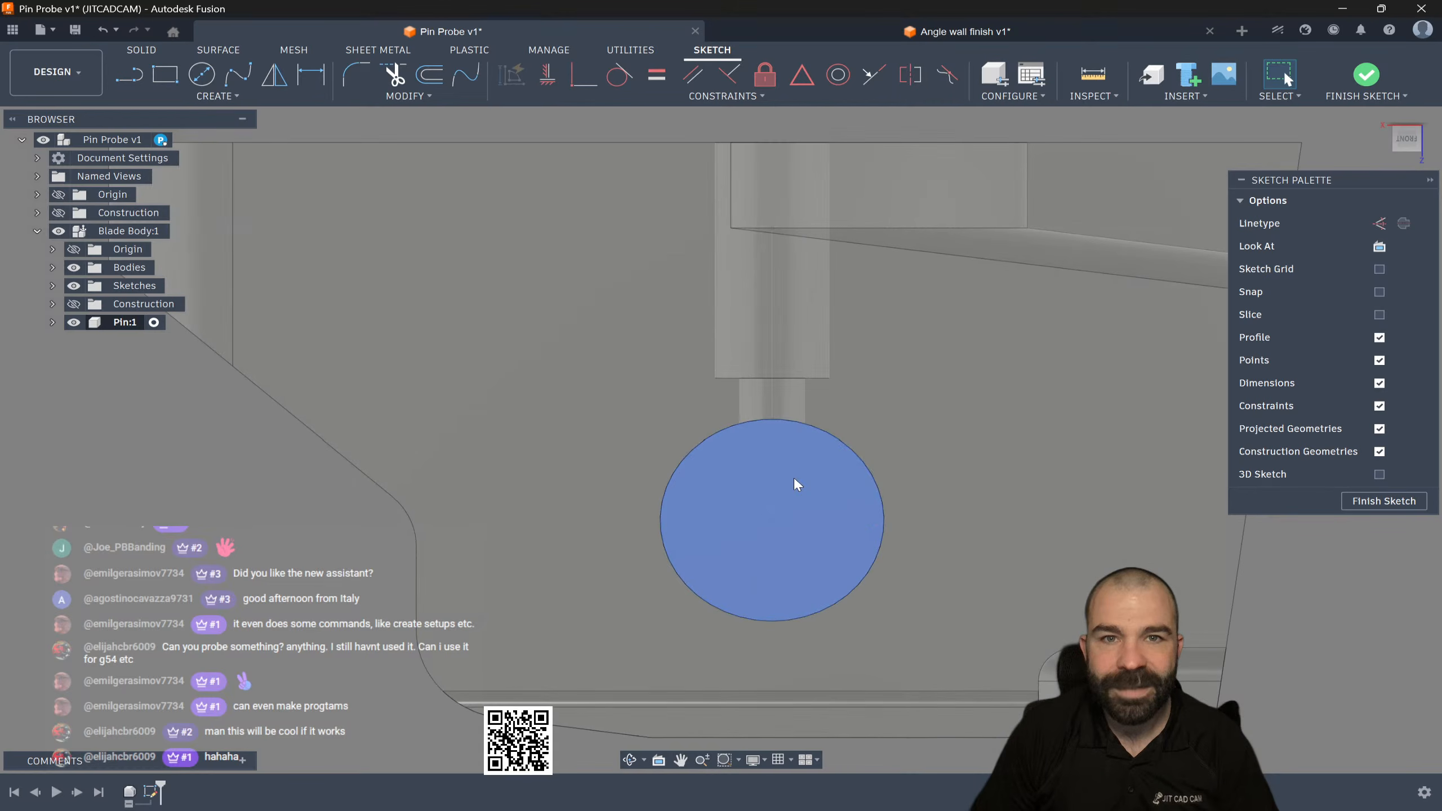
{"action": "scroll", "coordinate": [761, 500], "scroll_direction": "down", "scroll_amount": 2}
{"action": "left_click", "coordinate": [164, 74]}
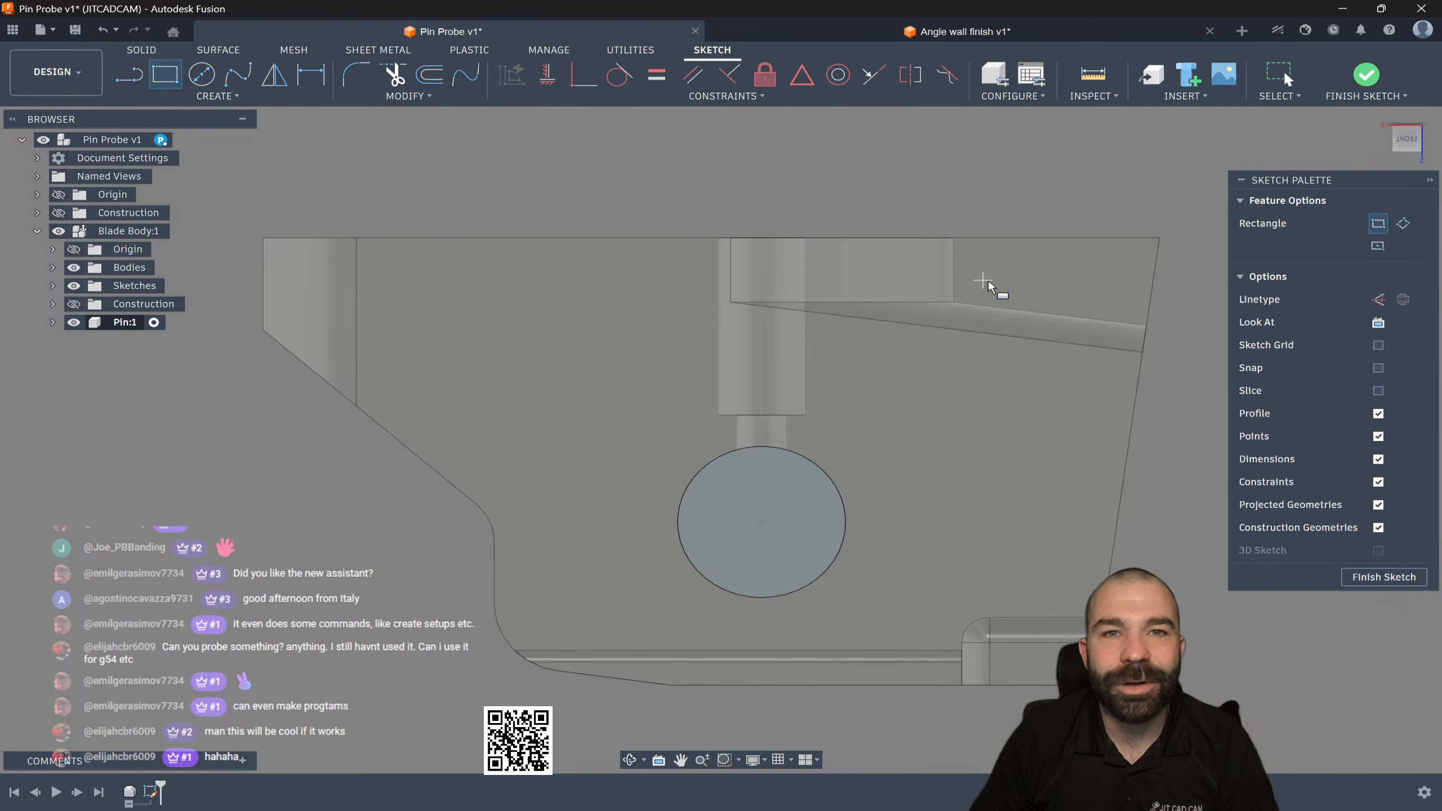
{"action": "left_click", "coordinate": [1377, 246]}
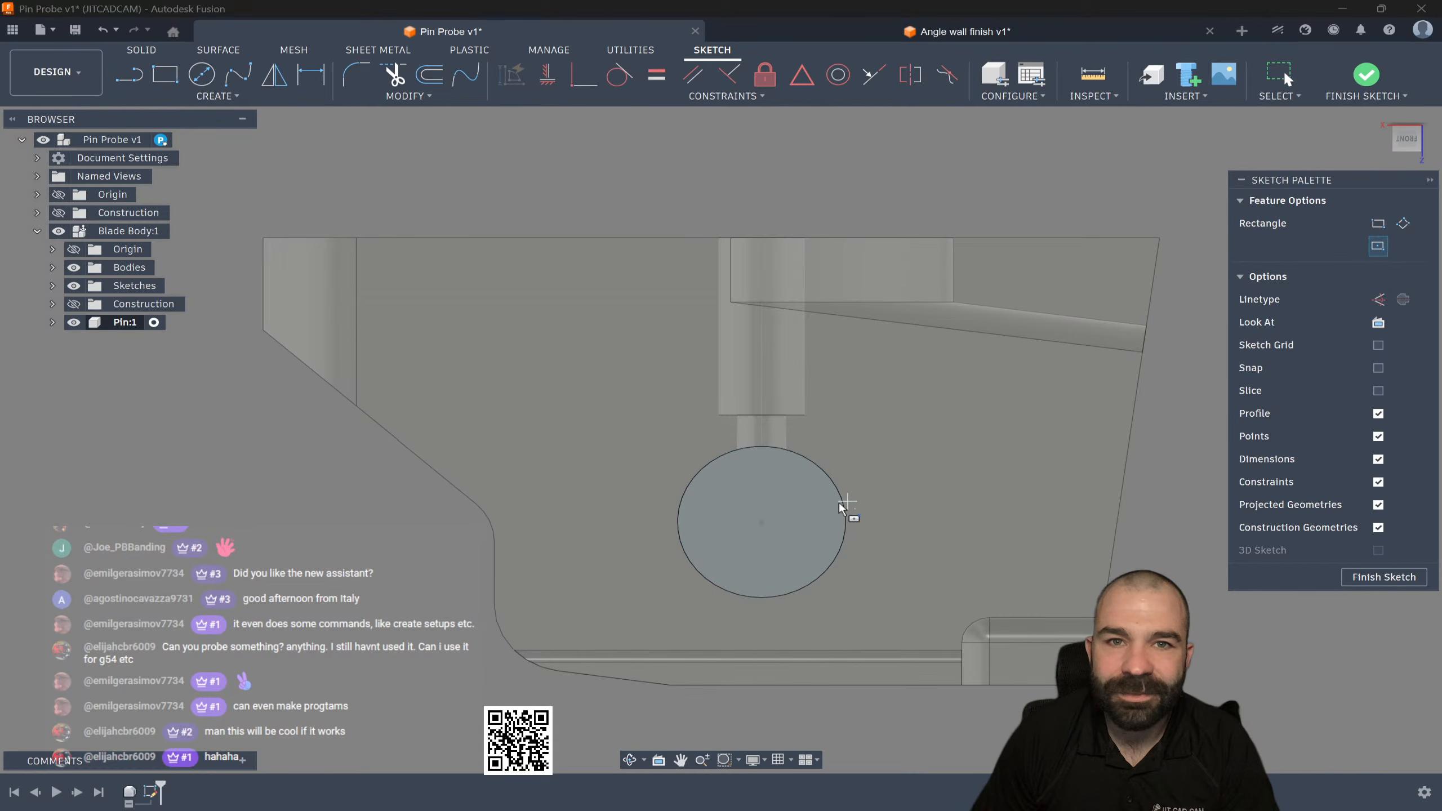
{"action": "left_click", "coordinate": [762, 521]}
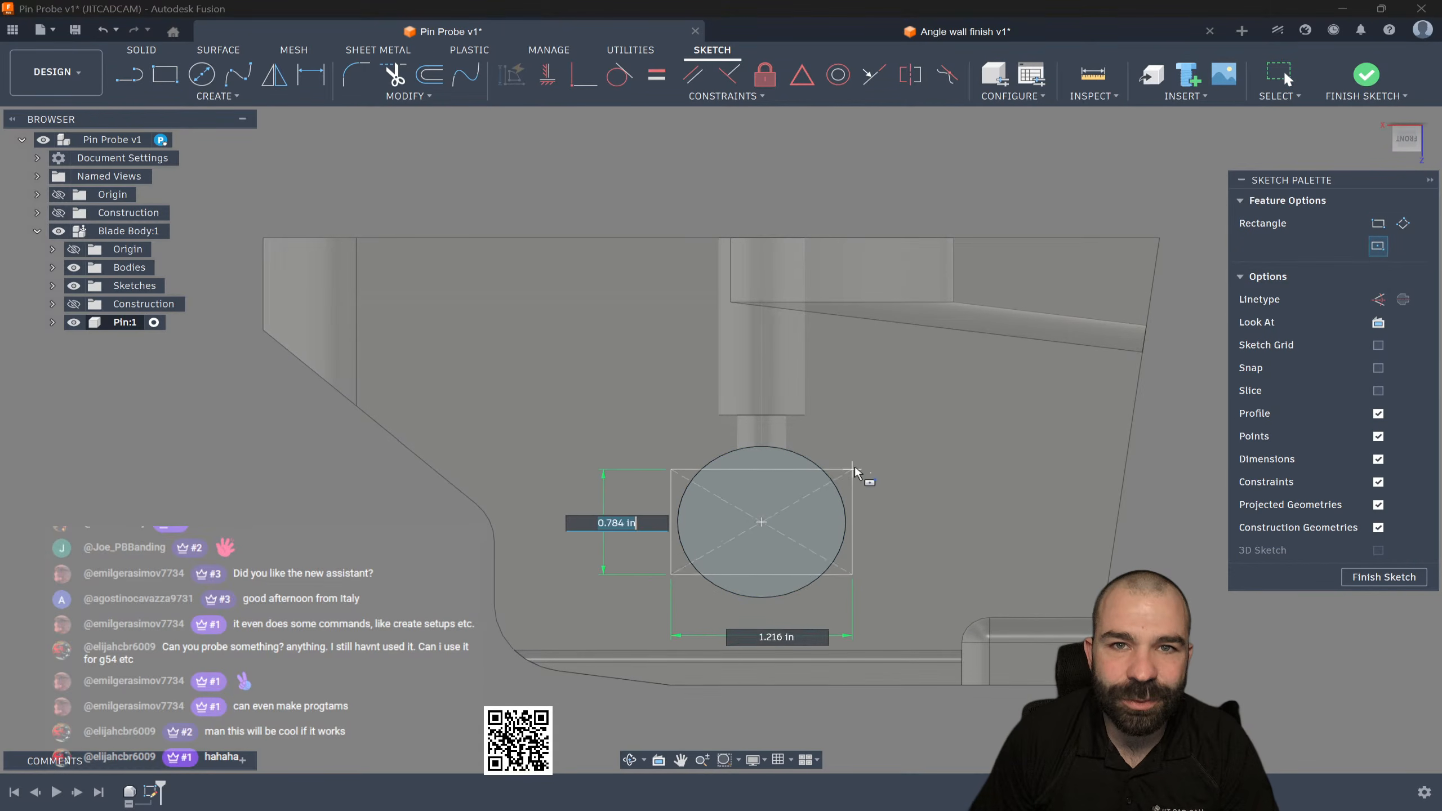
{"action": "left_click", "coordinate": [866, 426]}
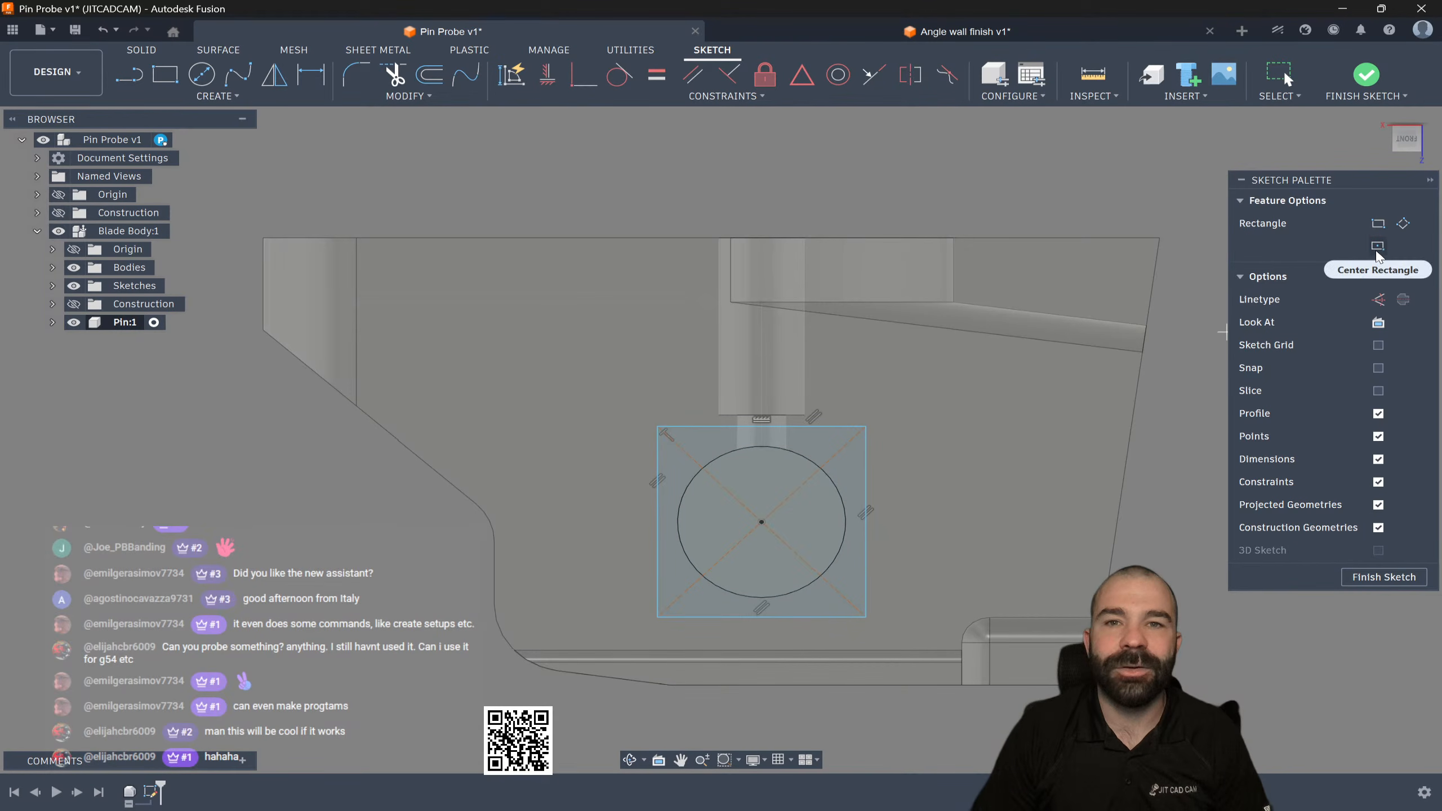
{"action": "key", "text": "Escape"}
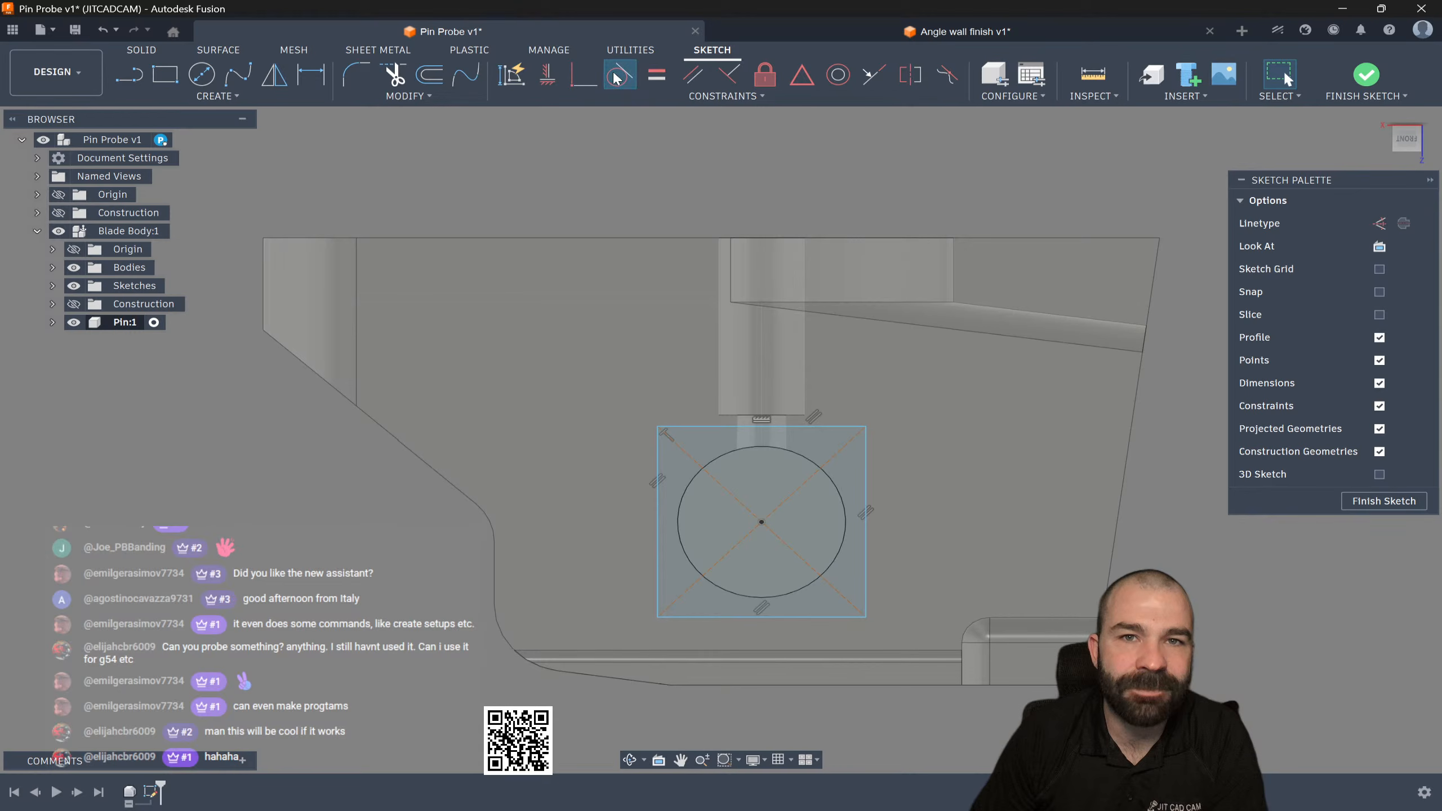
Step: Constrain two adjacent sides of the rectangle tangent to the pin's circular edge and finish the sketch
{"action": "left_click", "coordinate": [711, 425]}
{"action": "left_click", "coordinate": [716, 453]}
{"action": "left_click", "coordinate": [683, 488]}
{"action": "left_click", "coordinate": [683, 485]}
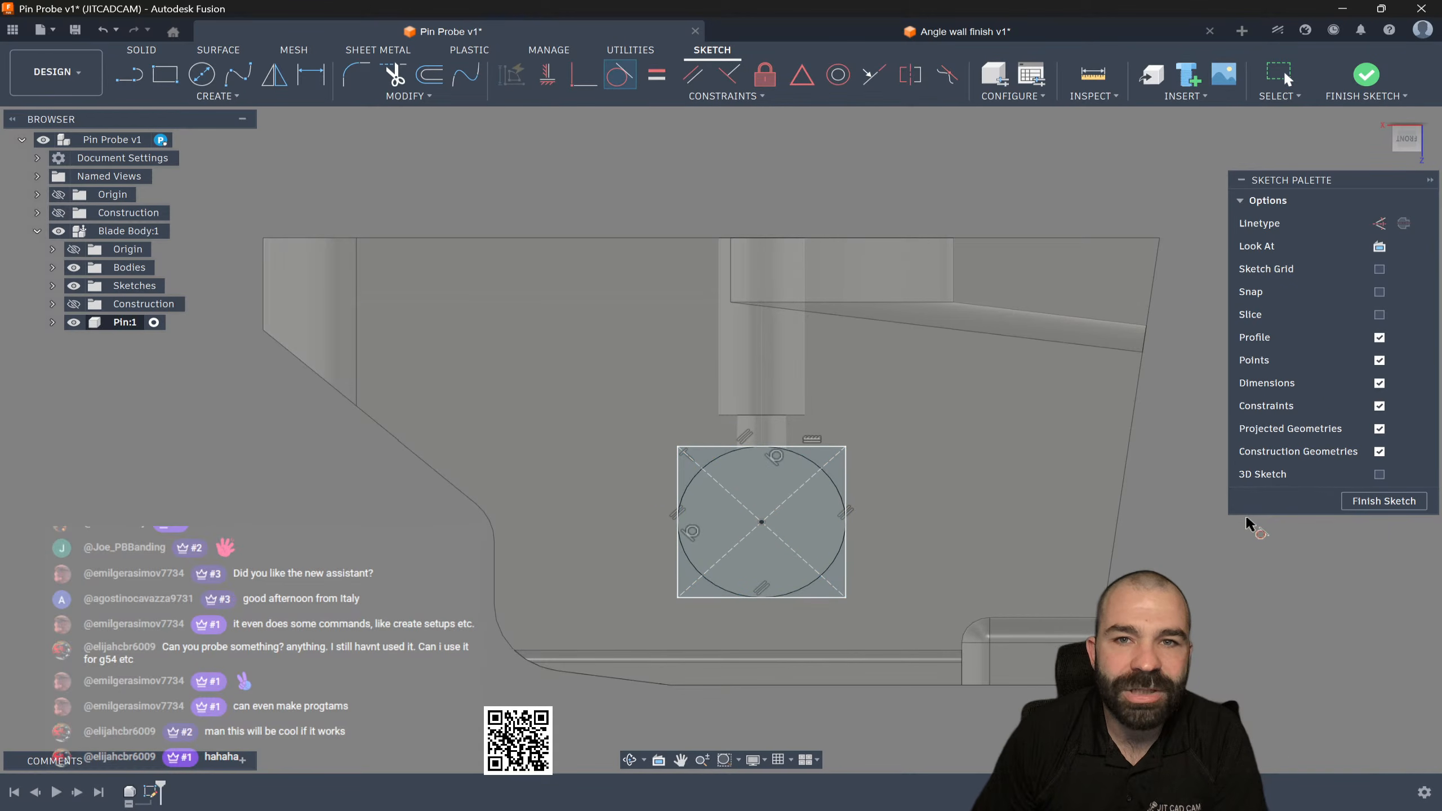
{"action": "left_click", "coordinate": [1364, 501]}
Step: Hide Sketch1 in the Pin:1 component
{"action": "mouse_move", "coordinate": [1364, 502]}
{"action": "middle_mouse_down", "text": "shift"}
{"action": "mouse_move", "coordinate": [1123, 432]}
{"action": "mouse_move", "coordinate": [1067, 454]}
{"action": "middle_mouse_up", "text": "shift"}
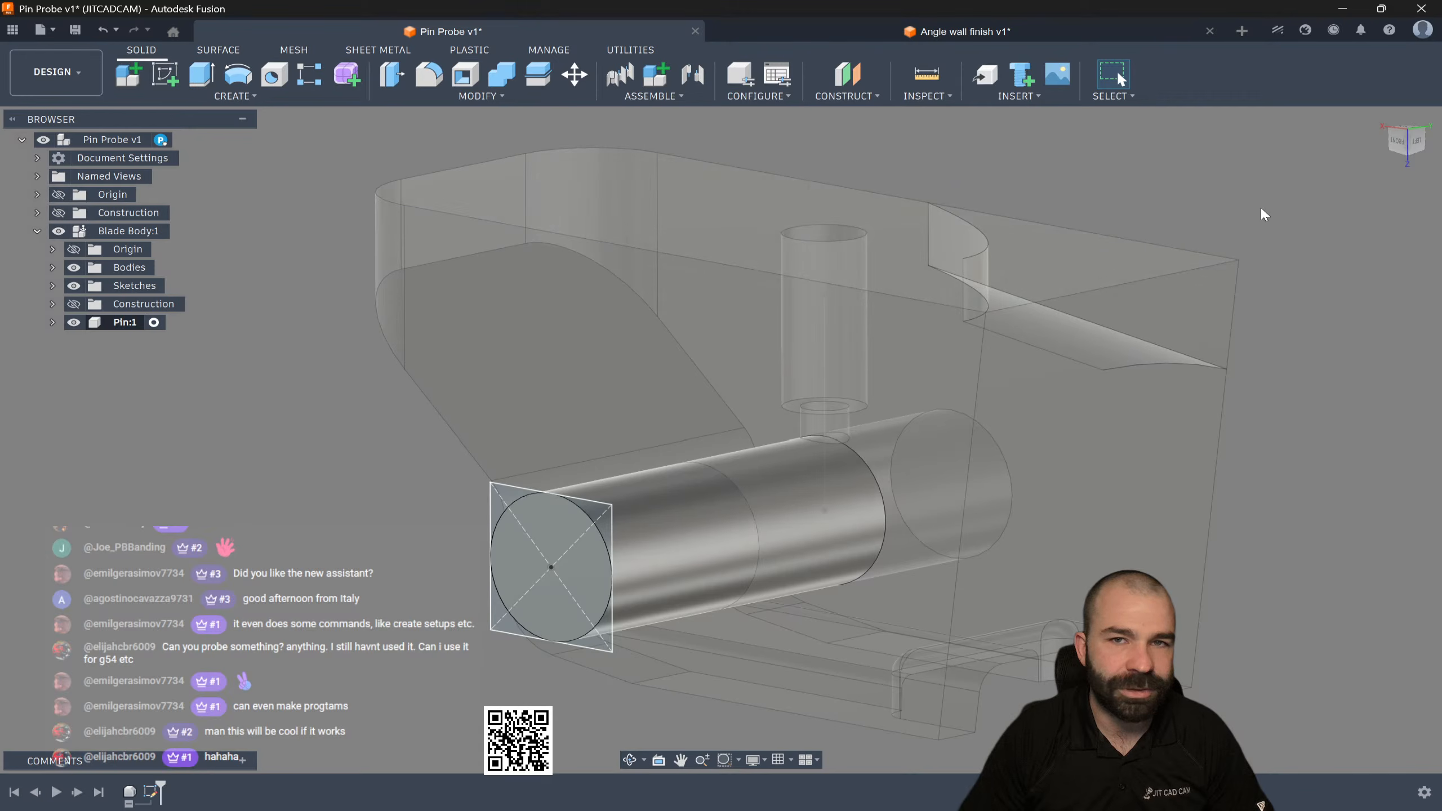
{"action": "left_click", "coordinate": [1396, 142]}
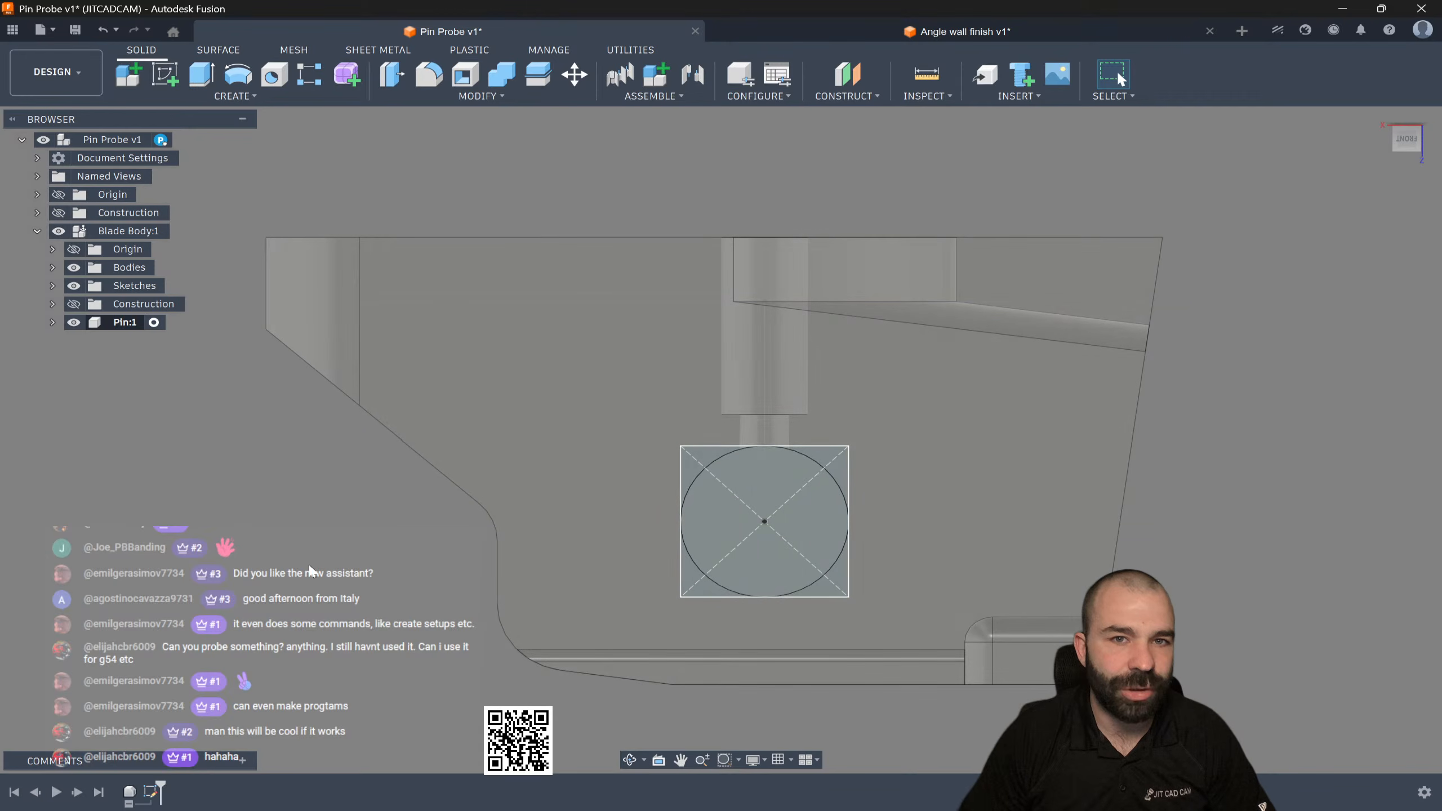
{"action": "left_click", "coordinate": [52, 322]}
{"action": "left_click", "coordinate": [66, 378]}
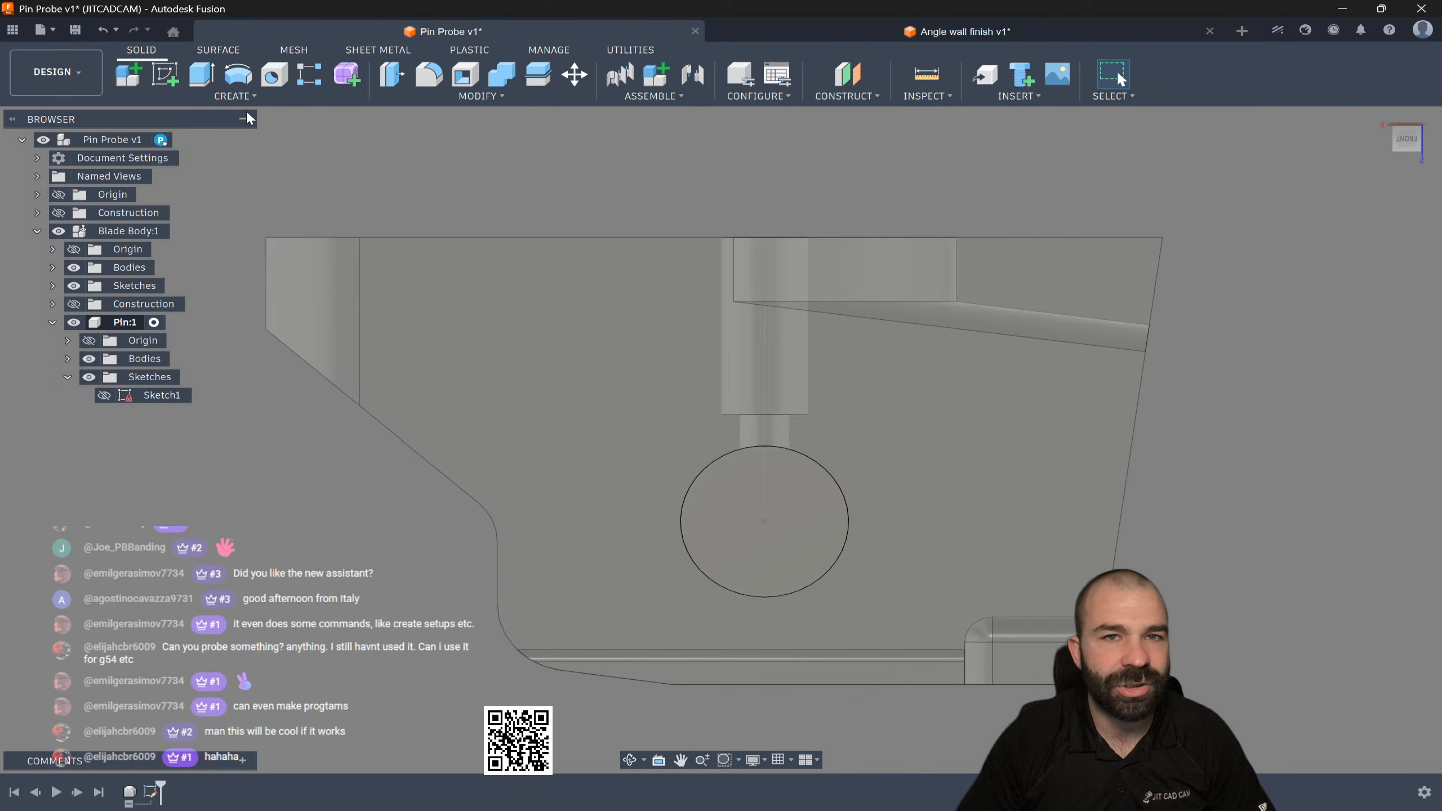
Step: Start a second sketch on the pin's end face
{"action": "left_click", "coordinate": [165, 74]}
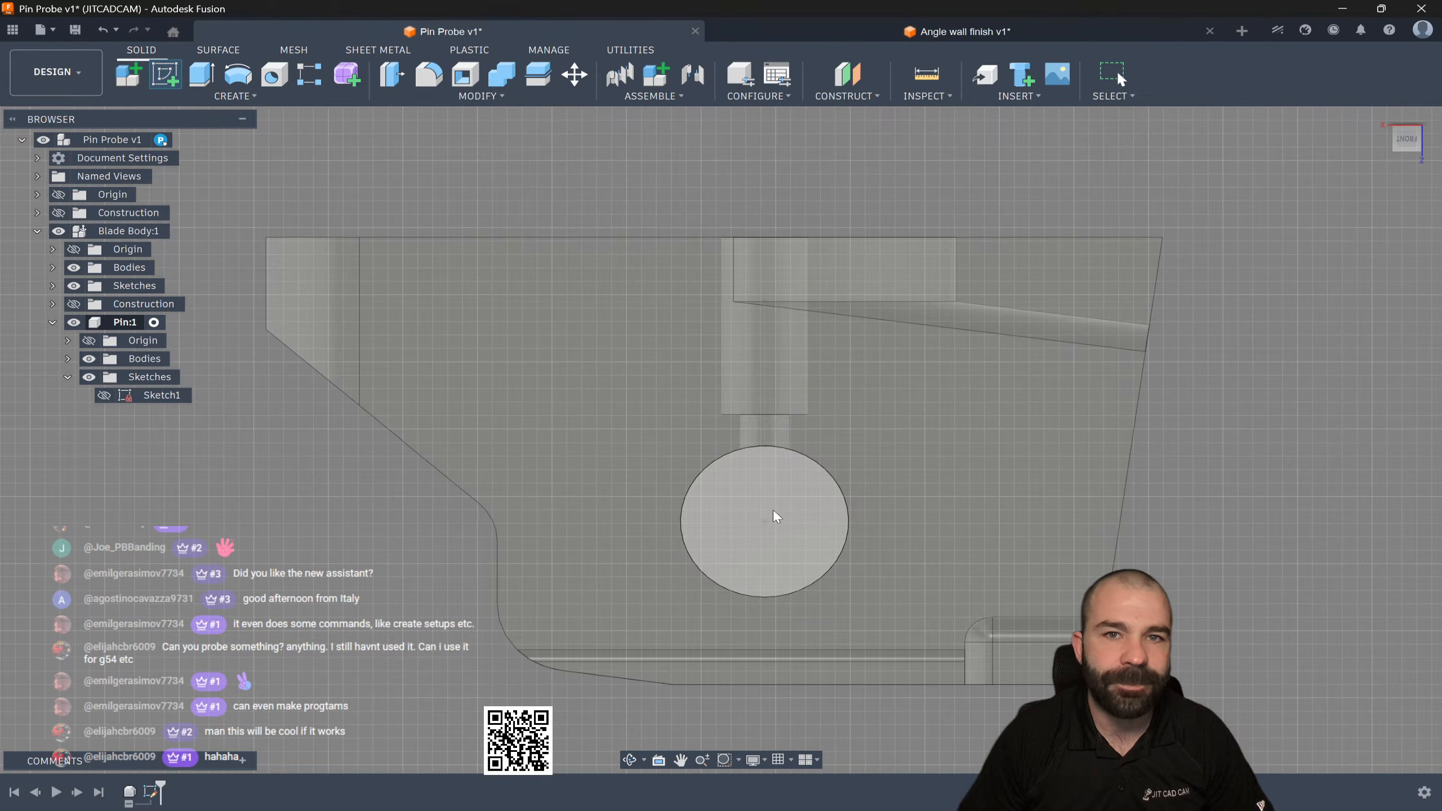
{"action": "left_click", "coordinate": [780, 554]}
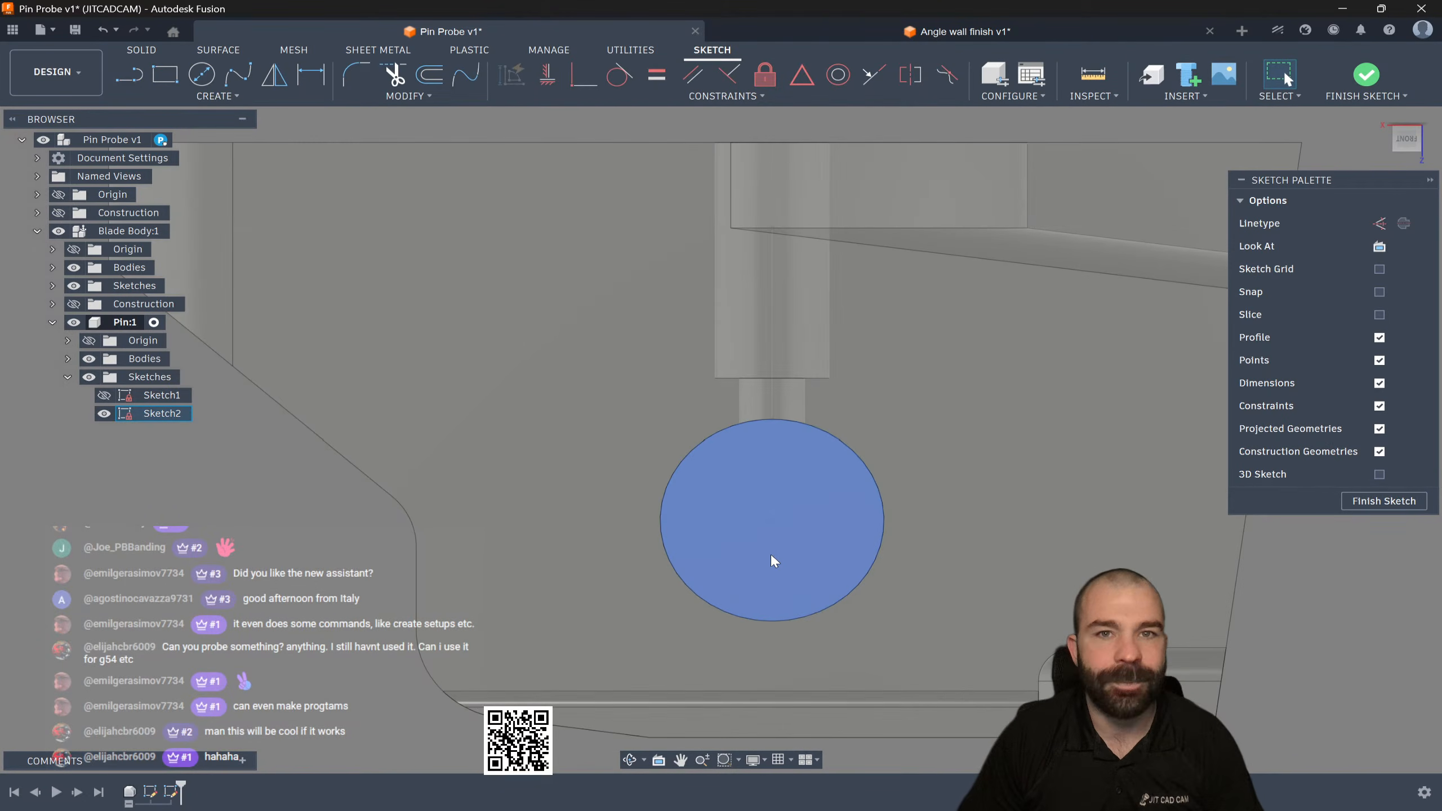
{"action": "scroll", "coordinate": [773, 558], "scroll_direction": "up", "scroll_amount": 1}
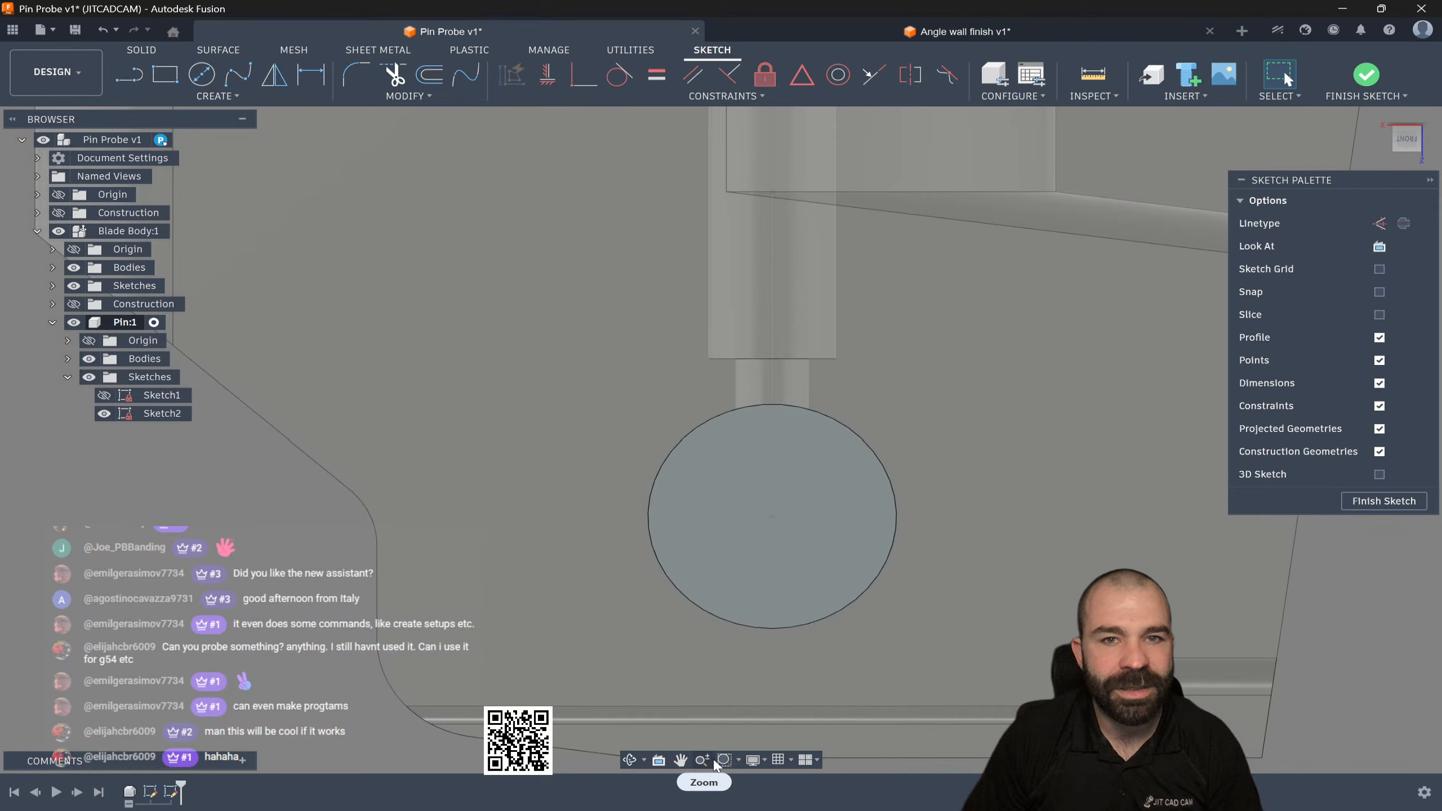
{"action": "left_click", "coordinate": [738, 760]}
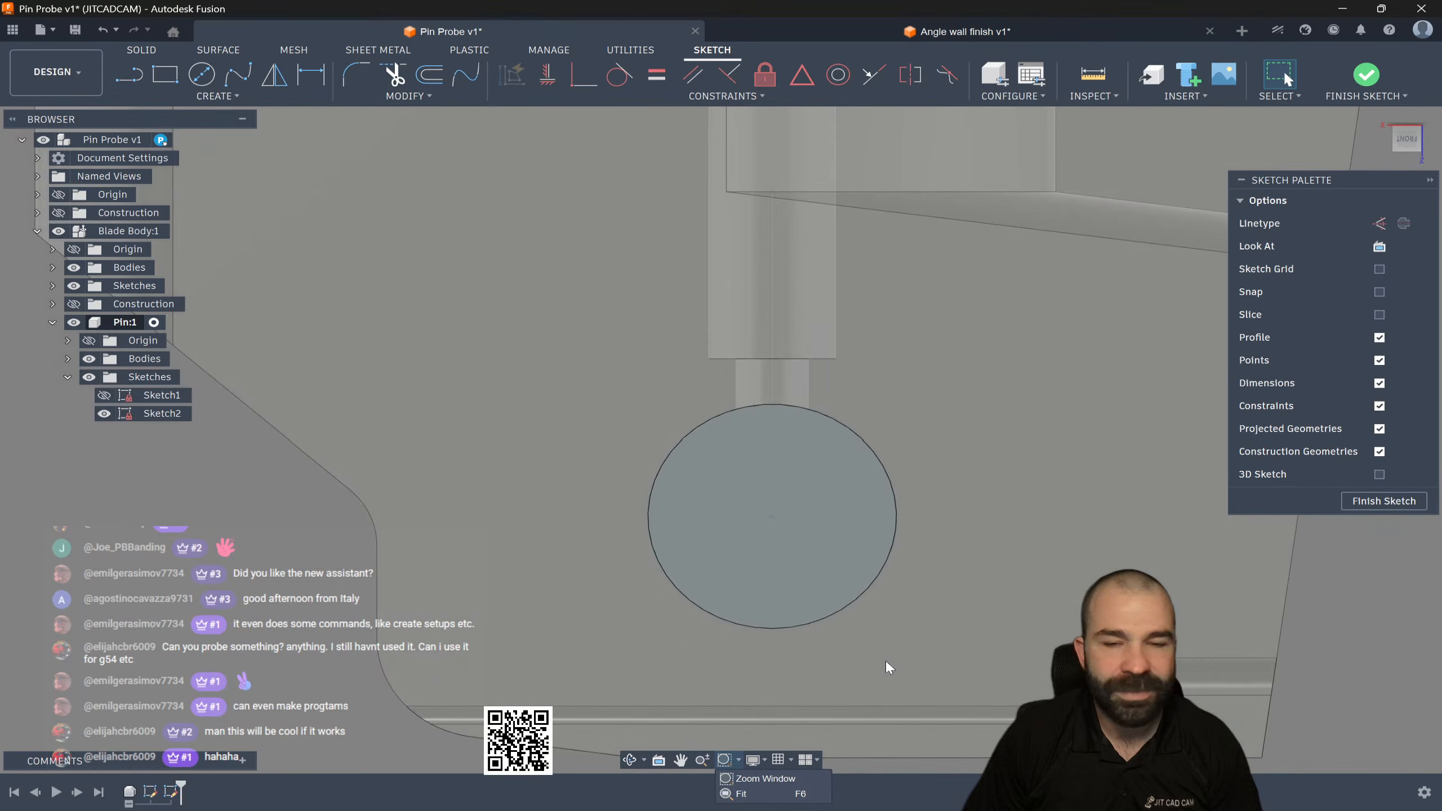
{"action": "left_click", "coordinate": [751, 487]}
{"action": "left_click", "coordinate": [627, 381]}
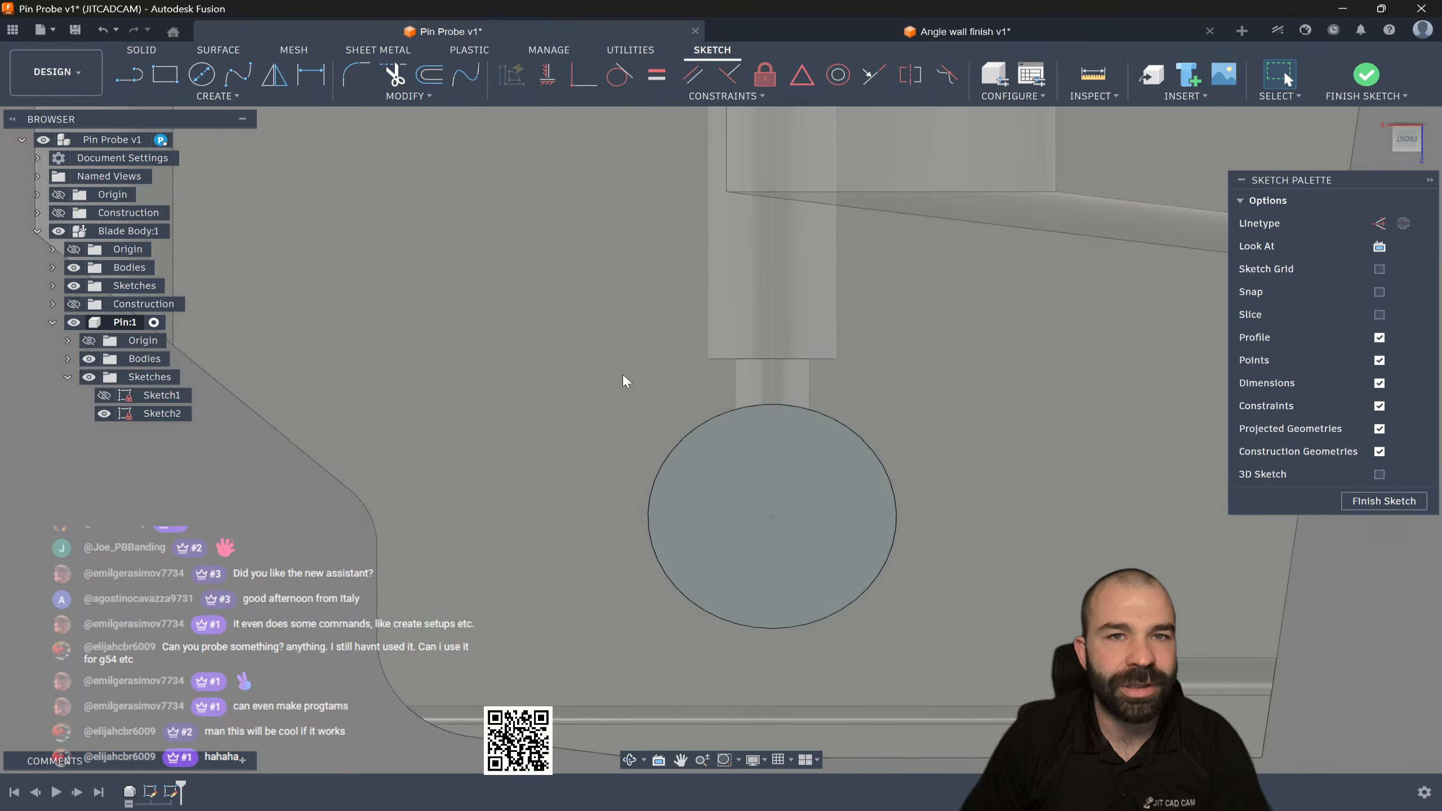
Step: Draw a center rectangle around the pin's circle, larger than its edge, and finish the sketch
{"action": "left_click", "coordinate": [165, 76]}
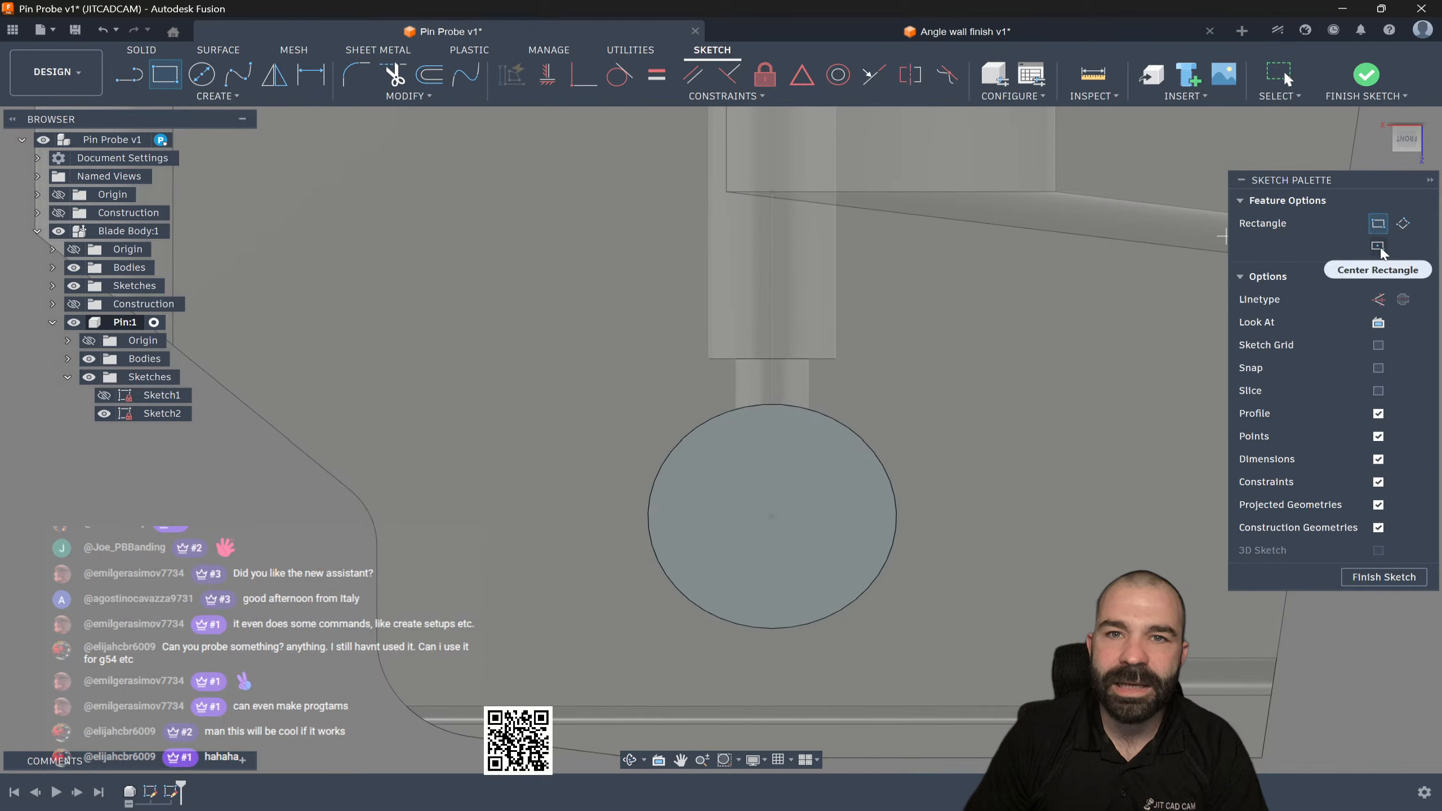
{"action": "left_click", "coordinate": [1377, 248]}
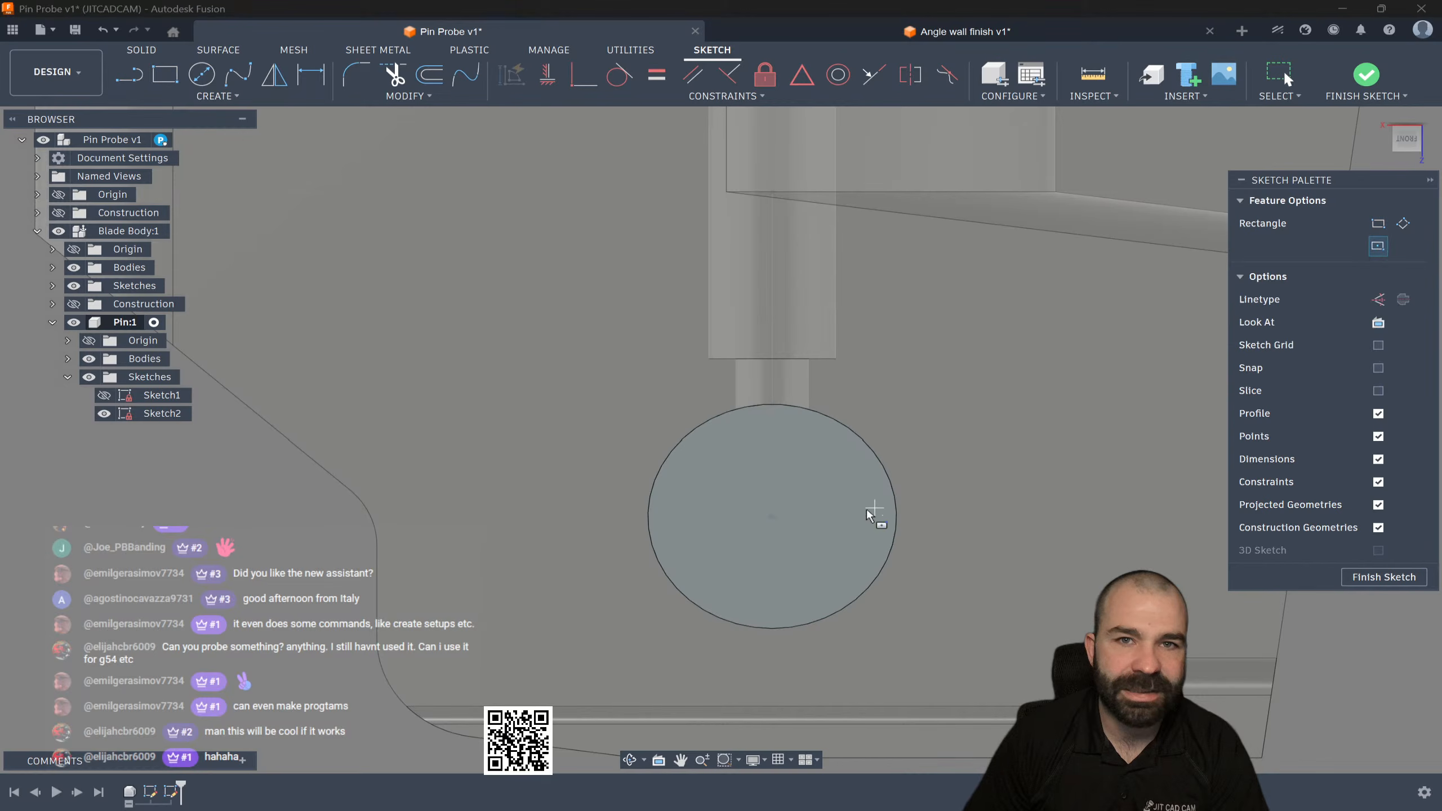
{"action": "left_click", "coordinate": [773, 517]}
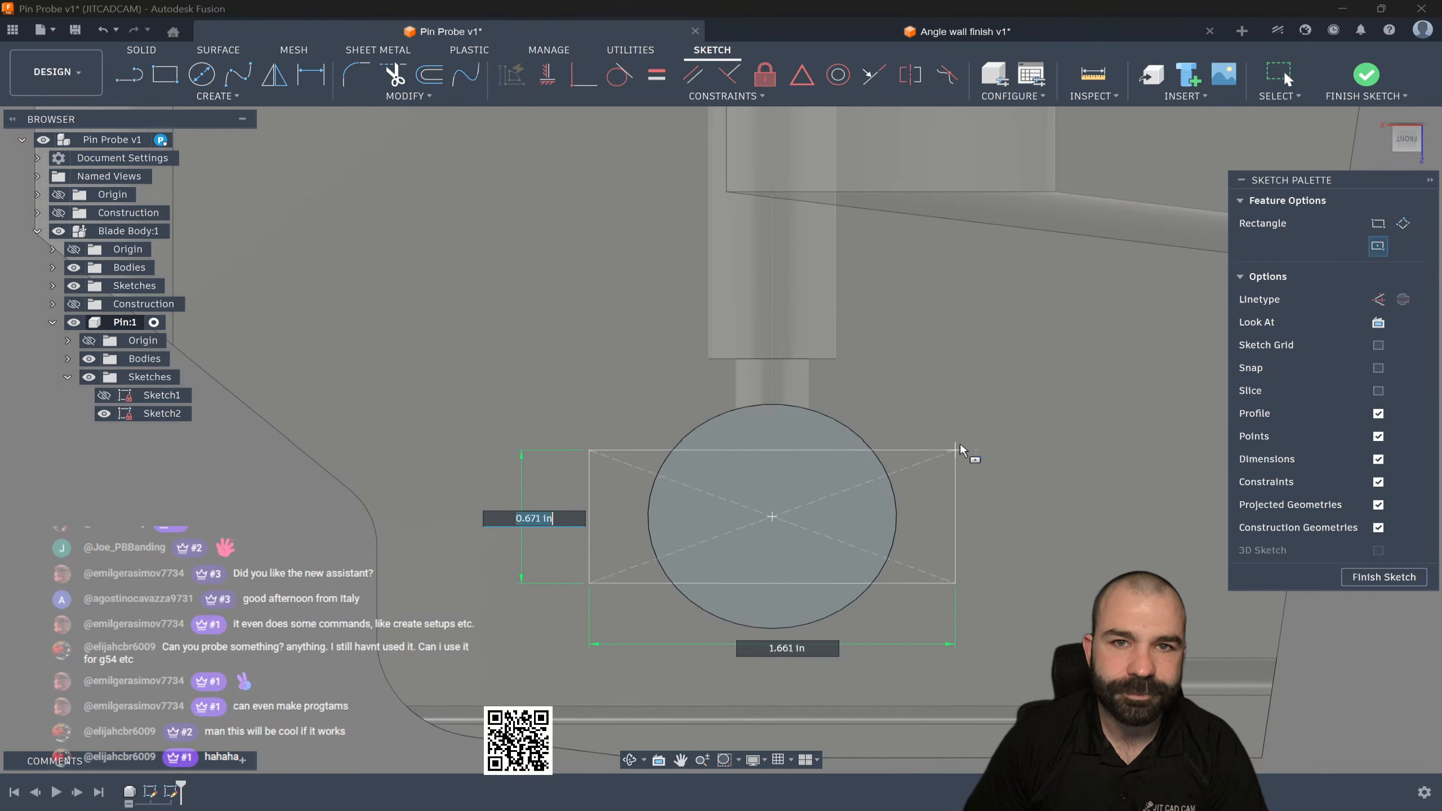
{"action": "left_click", "coordinate": [943, 356]}
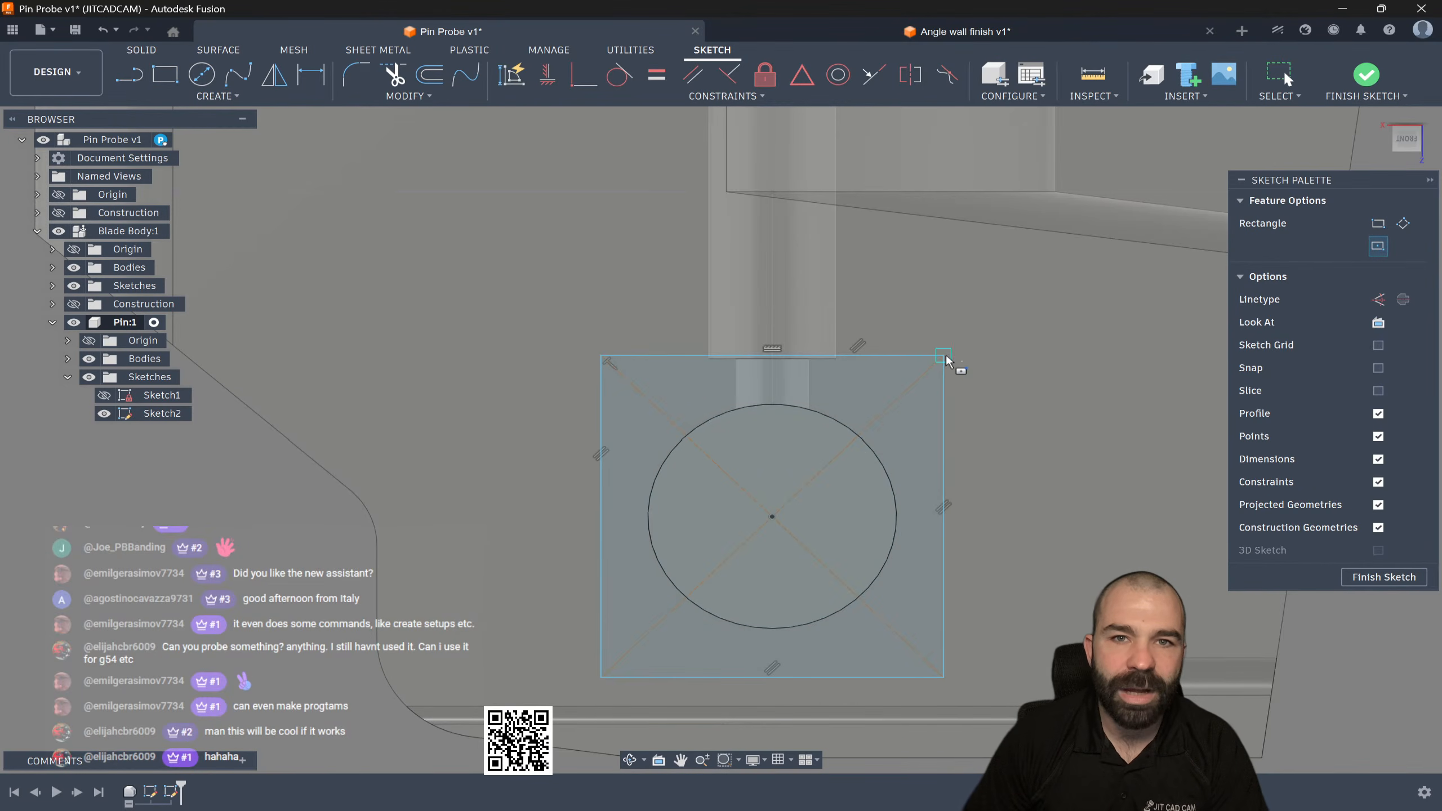
{"action": "left_click", "coordinate": [1364, 580]}
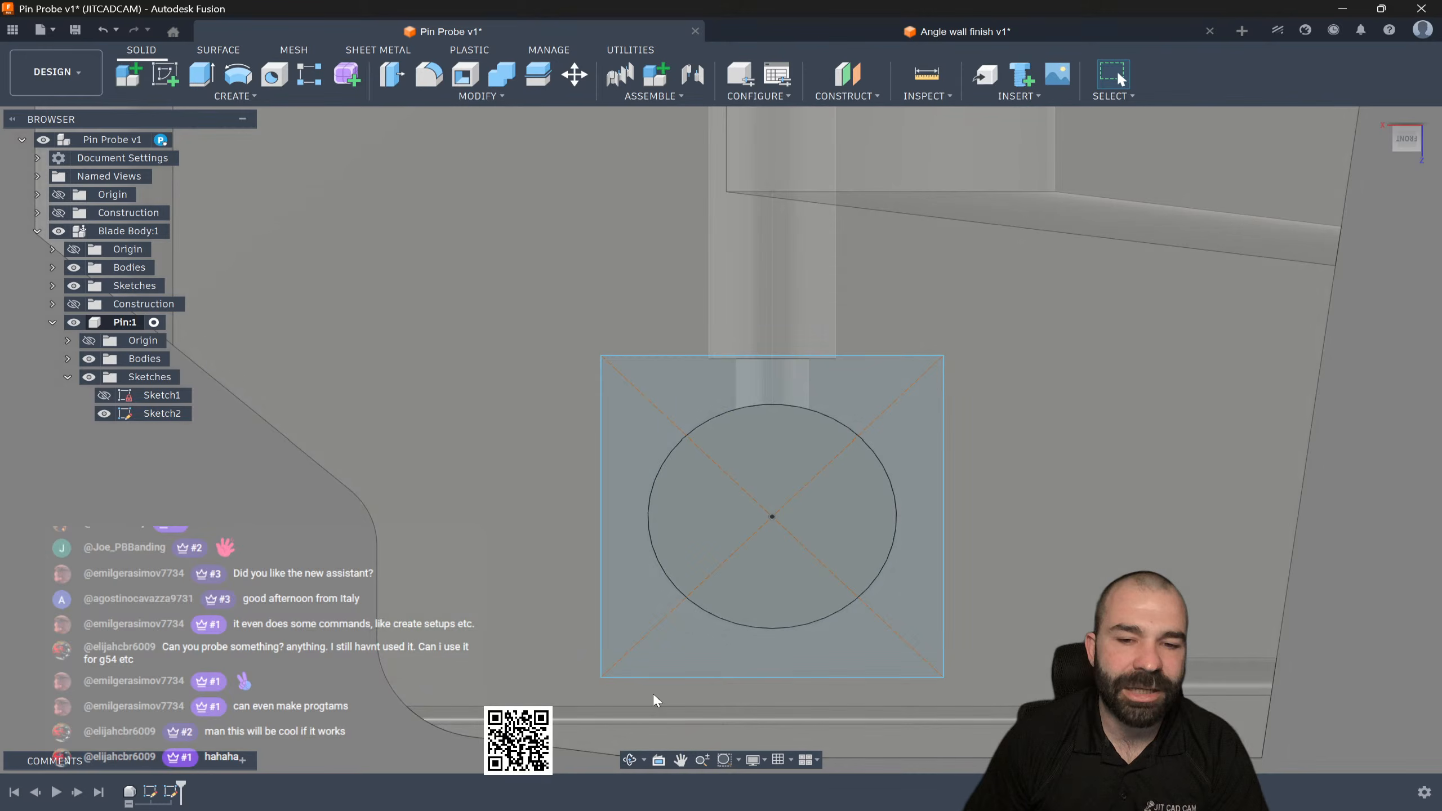
Step: Reopen Sketch2 and try to constrain the rectangle's vertical side parallel to the blade body's slanted edge
{"action": "double_click", "coordinate": [173, 792]}
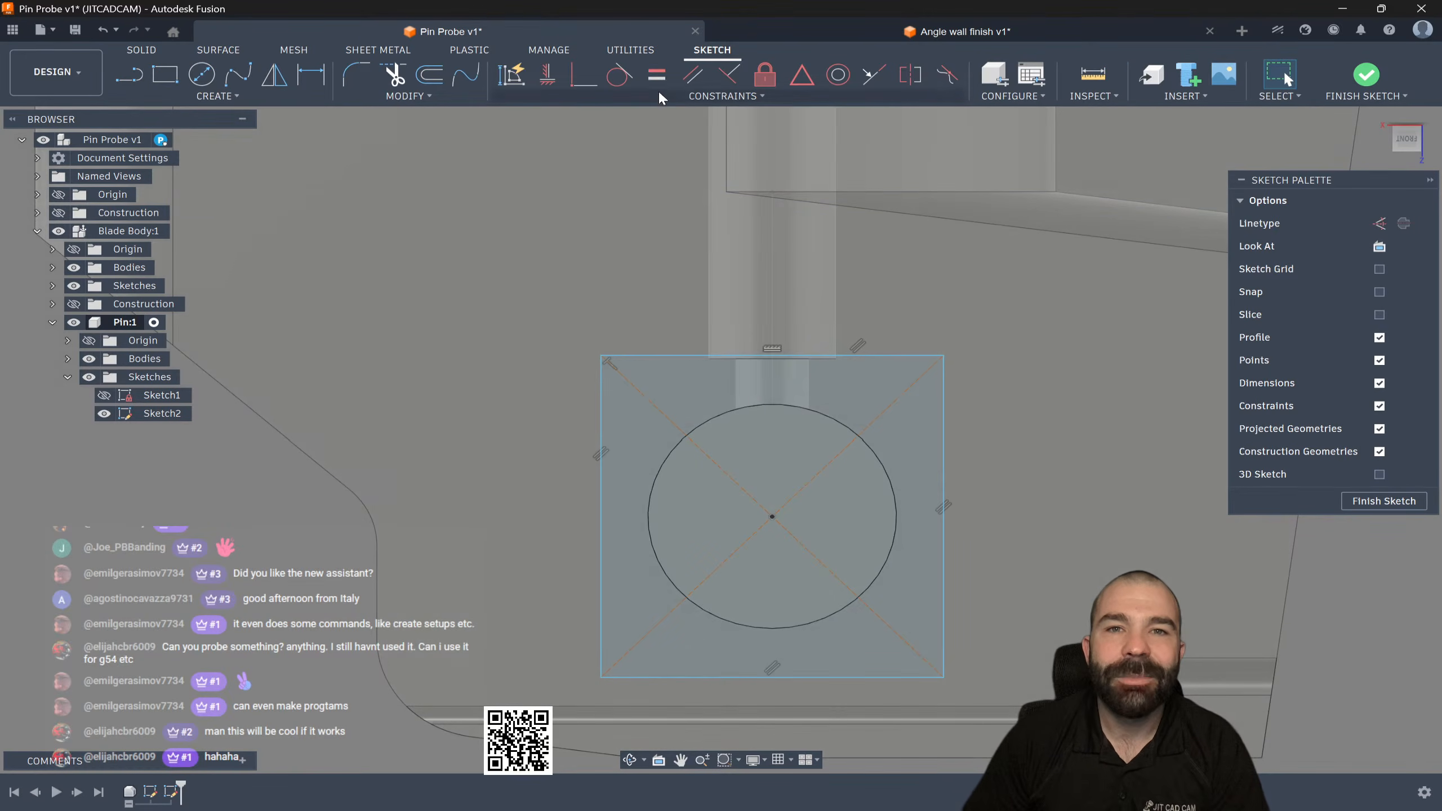
{"action": "left_click", "coordinate": [693, 74]}
{"action": "scroll", "coordinate": [807, 306], "scroll_direction": "down", "scroll_amount": 3}
{"action": "left_click", "coordinate": [872, 403]}
{"action": "left_click", "coordinate": [1106, 394]}
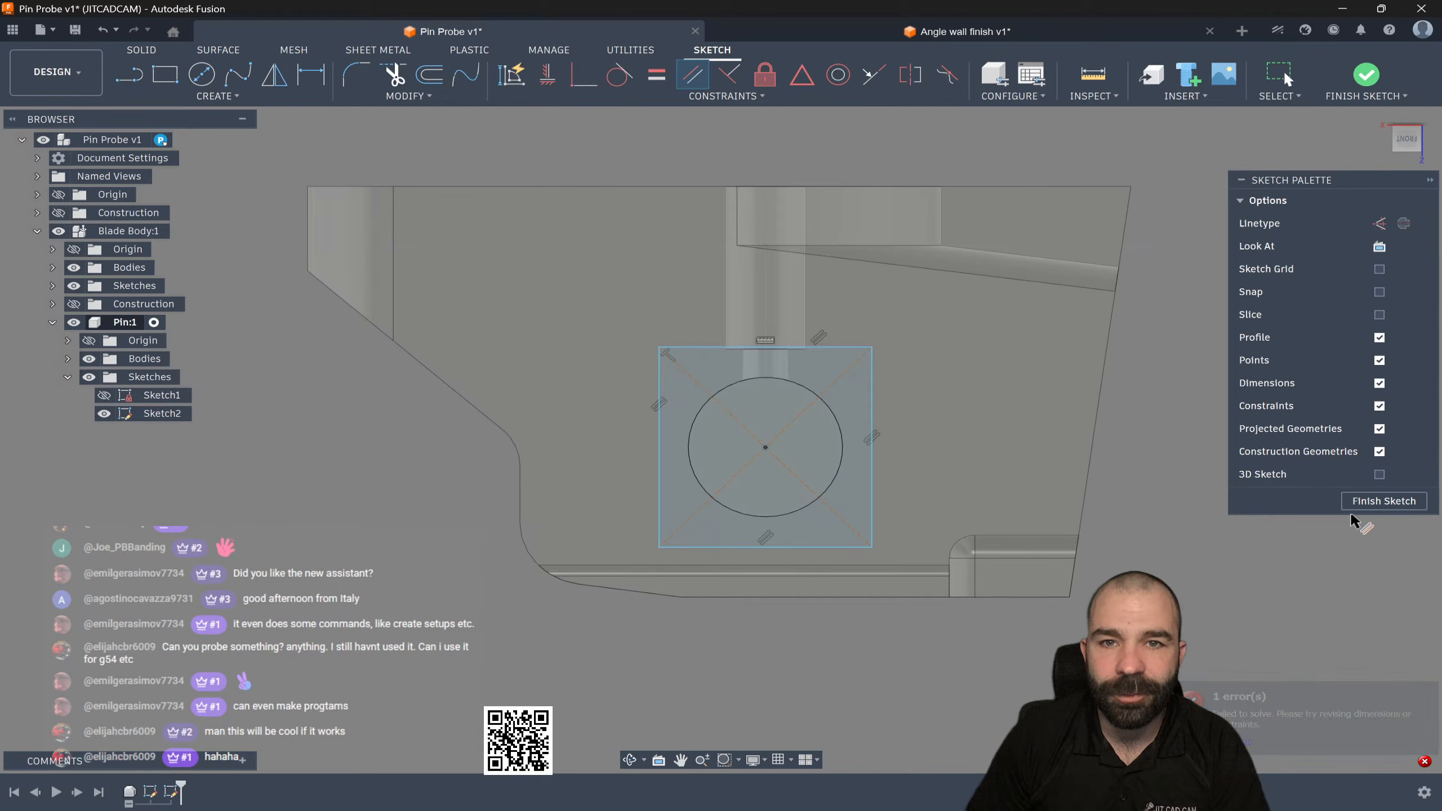
Step: Leave the Parallel constraint and undo the rectangle drawn in Sketch2
{"action": "key", "text": "Escape"}
{"action": "key", "text": "ctrl+z"}
{"action": "key", "text": "ctrl+z"}
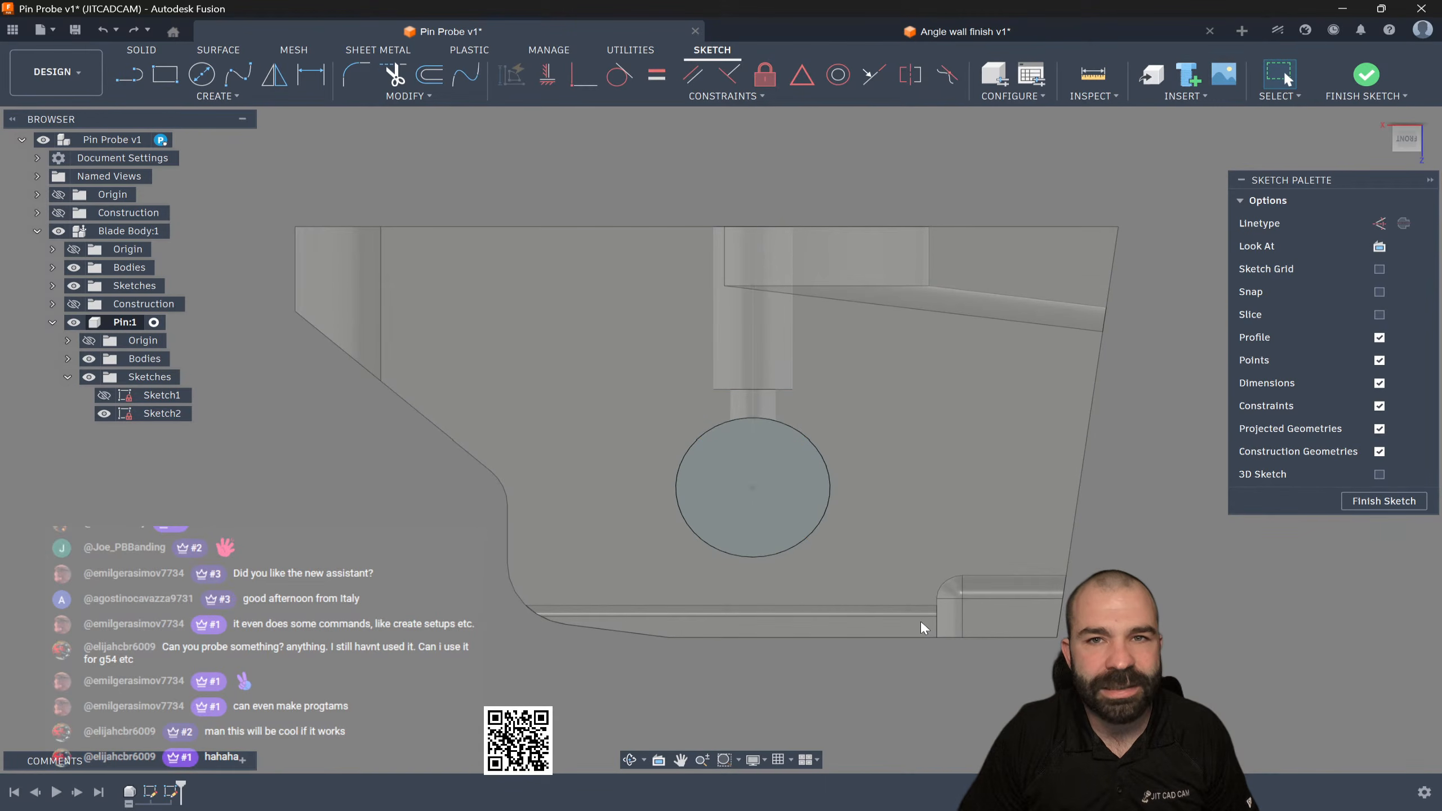
Step: Draw a tilted 3-point rectangle around the pin's circle, clear of its edge
{"action": "left_click", "coordinate": [165, 87]}
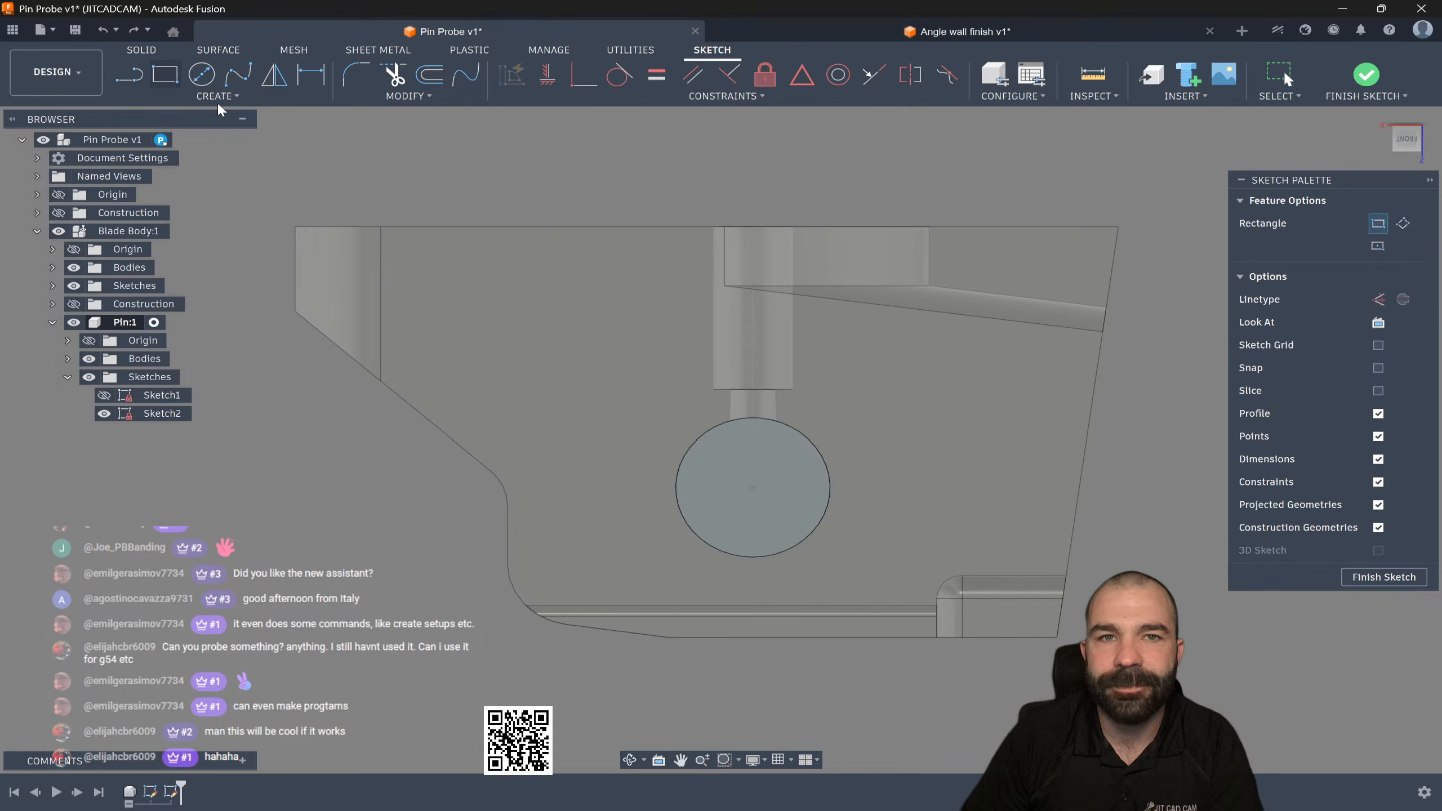
{"action": "left_click", "coordinate": [1402, 226]}
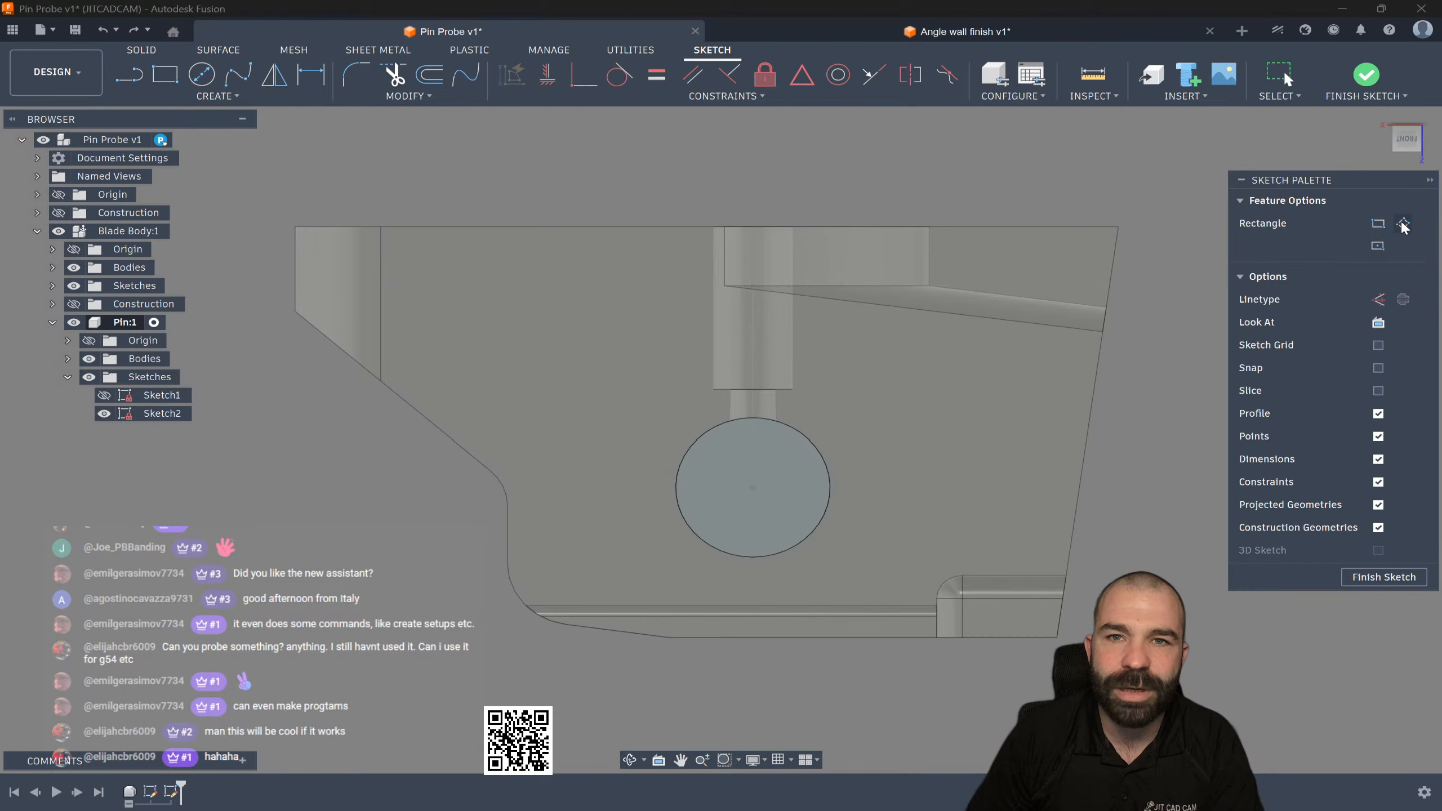
{"action": "left_click", "coordinate": [955, 389]}
{"action": "left_click", "coordinate": [812, 607]}
{"action": "left_click", "coordinate": [544, 510]}
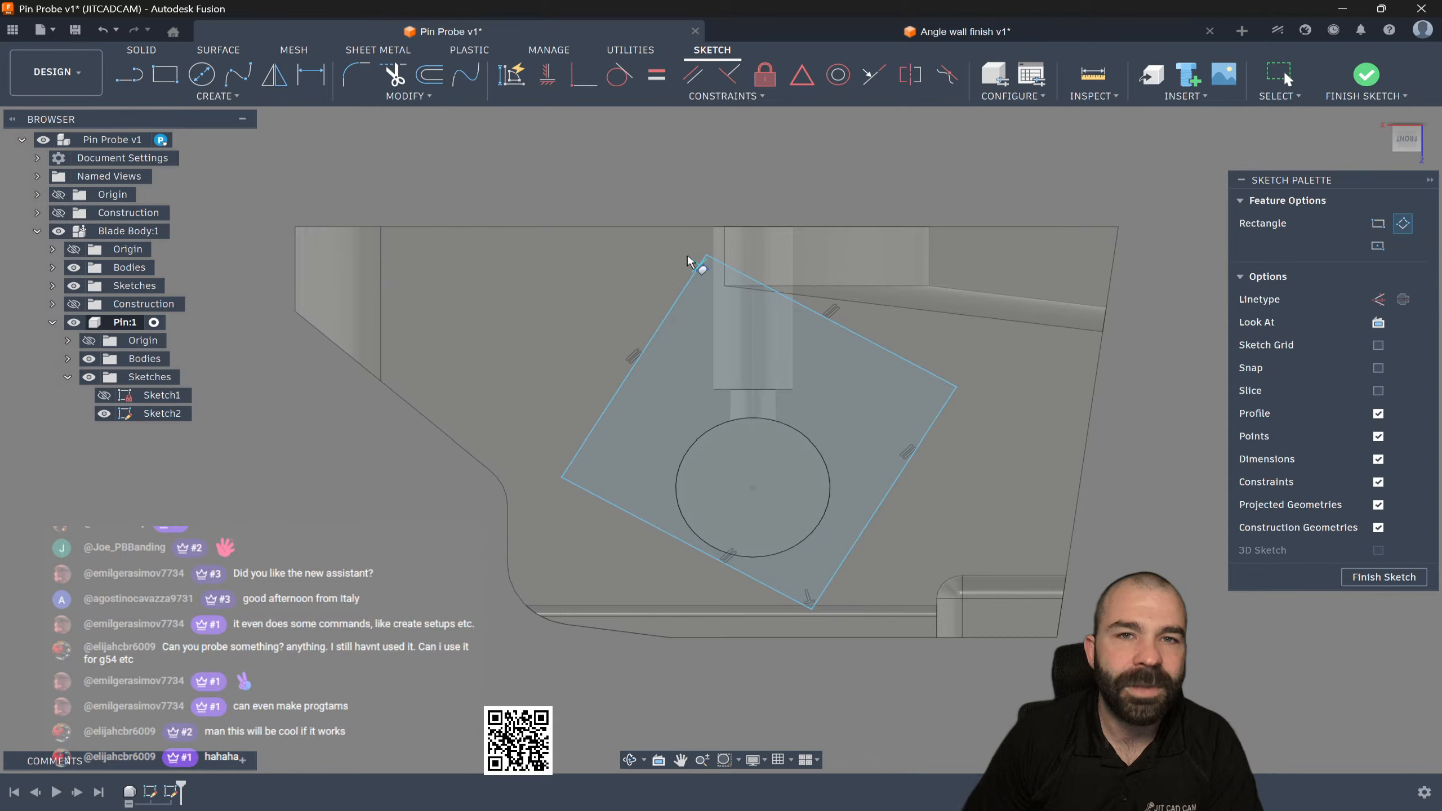
Step: Constrain the rectangle's long side nearest the blade body's slanted edge to be parallel to that edge
{"action": "left_click", "coordinate": [693, 74]}
{"action": "left_click", "coordinate": [925, 438]}
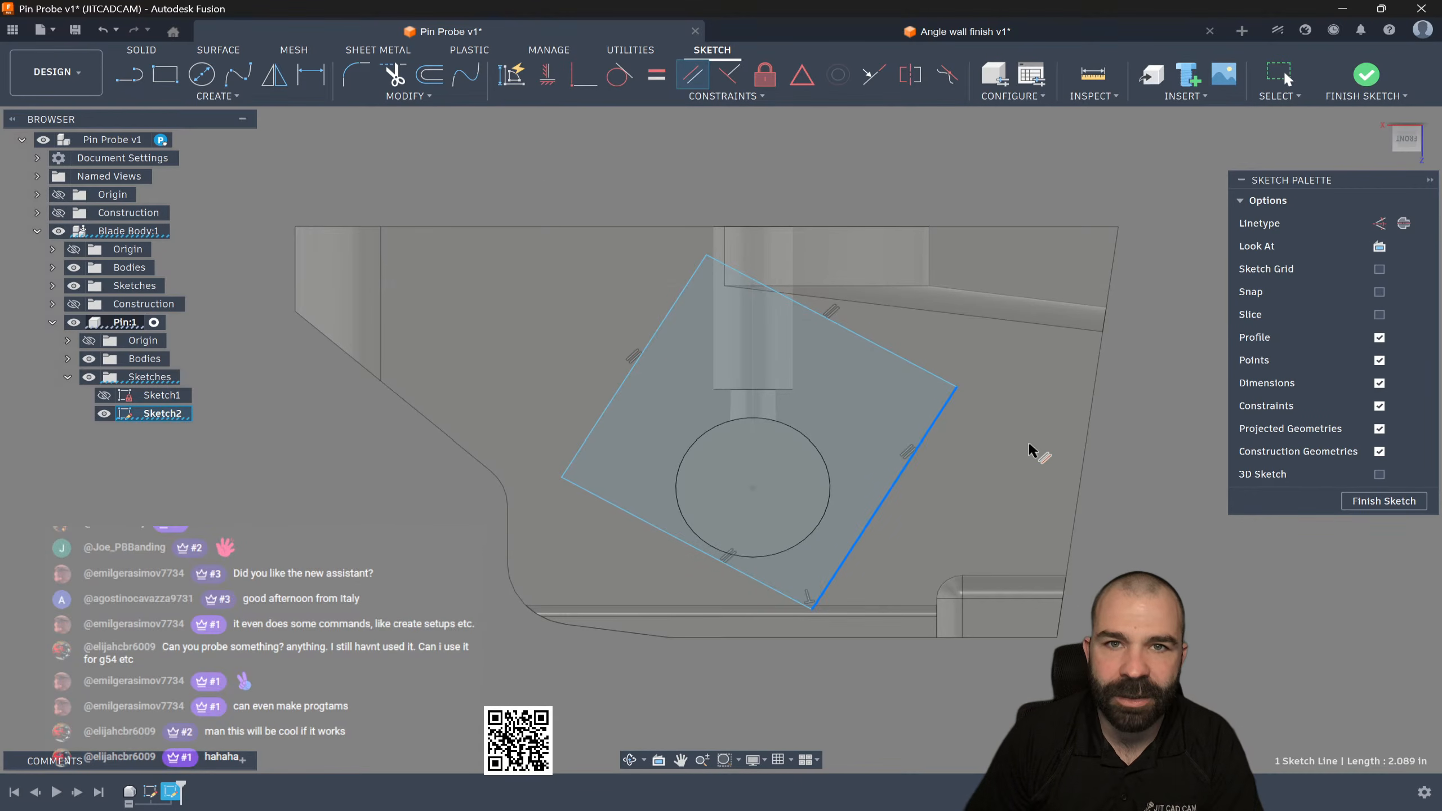
{"action": "left_click", "coordinate": [1085, 441]}
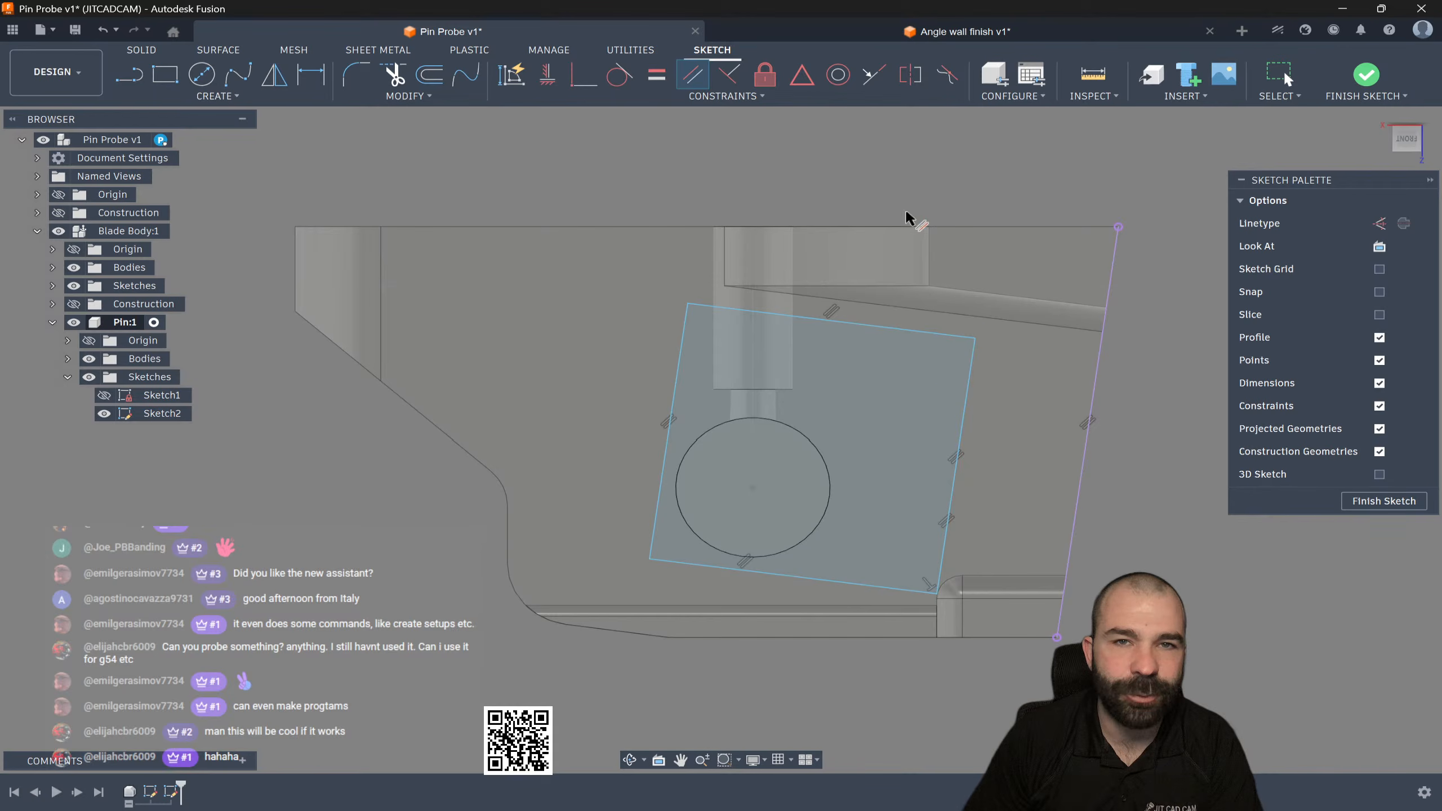
Step: Make all four sides of the rectangle tangent to the pin's circle and finish the sketch
{"action": "left_click", "coordinate": [619, 74]}
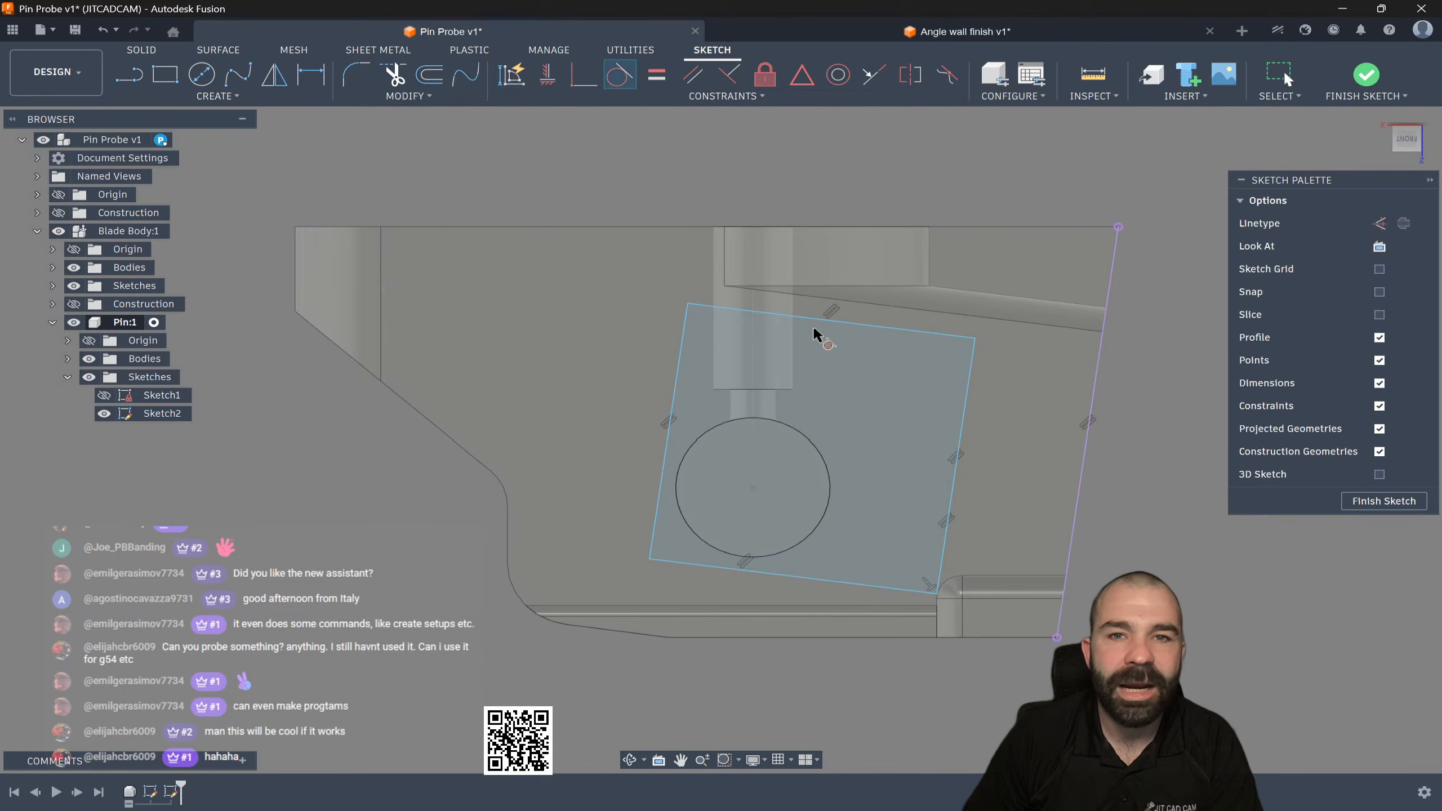
{"action": "left_click", "coordinate": [960, 428]}
{"action": "left_click", "coordinate": [805, 454]}
{"action": "left_click", "coordinate": [795, 317]}
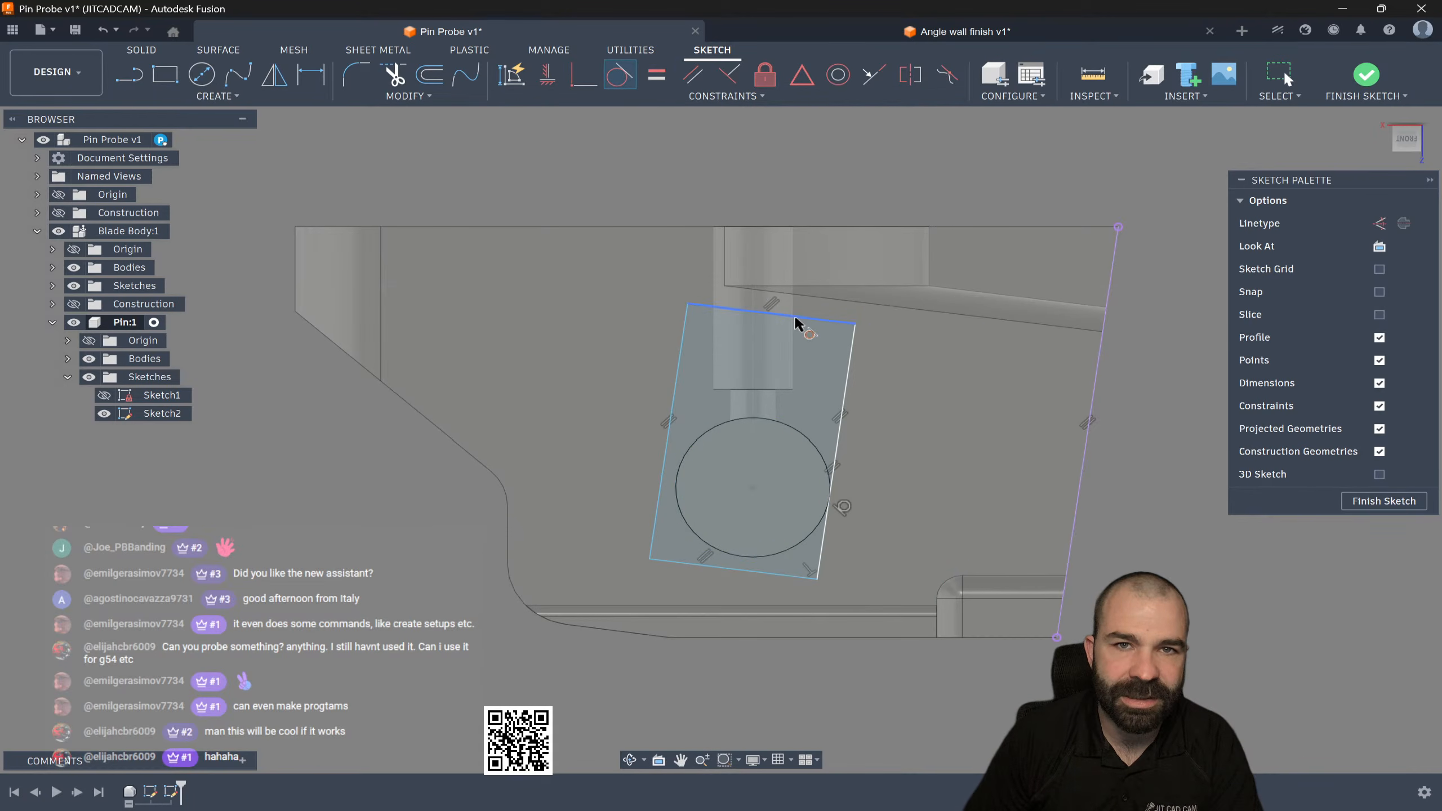
{"action": "left_click", "coordinate": [778, 423]}
{"action": "left_click", "coordinate": [670, 449]}
{"action": "left_click", "coordinate": [690, 446]}
{"action": "left_click", "coordinate": [688, 529]}
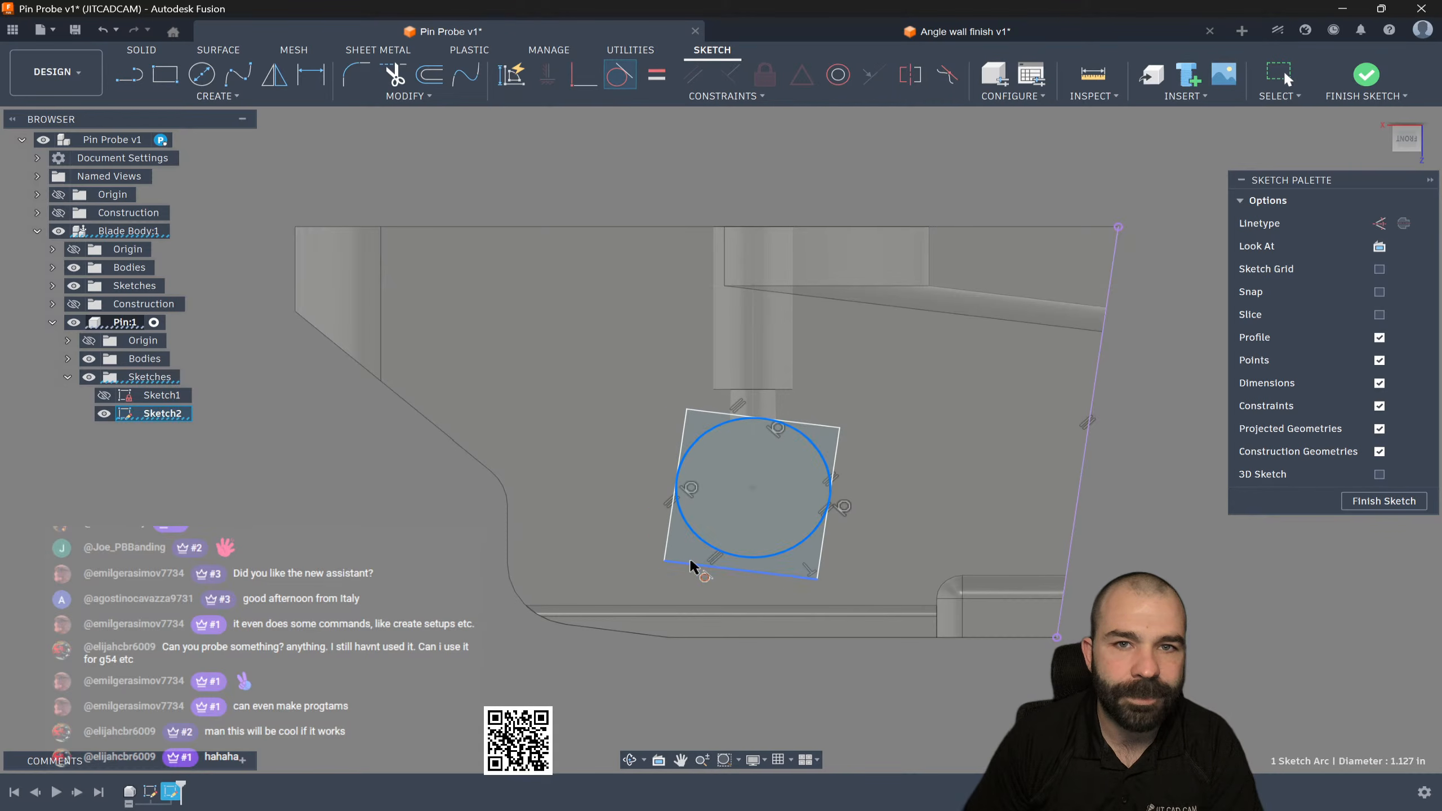
{"action": "left_click", "coordinate": [692, 564]}
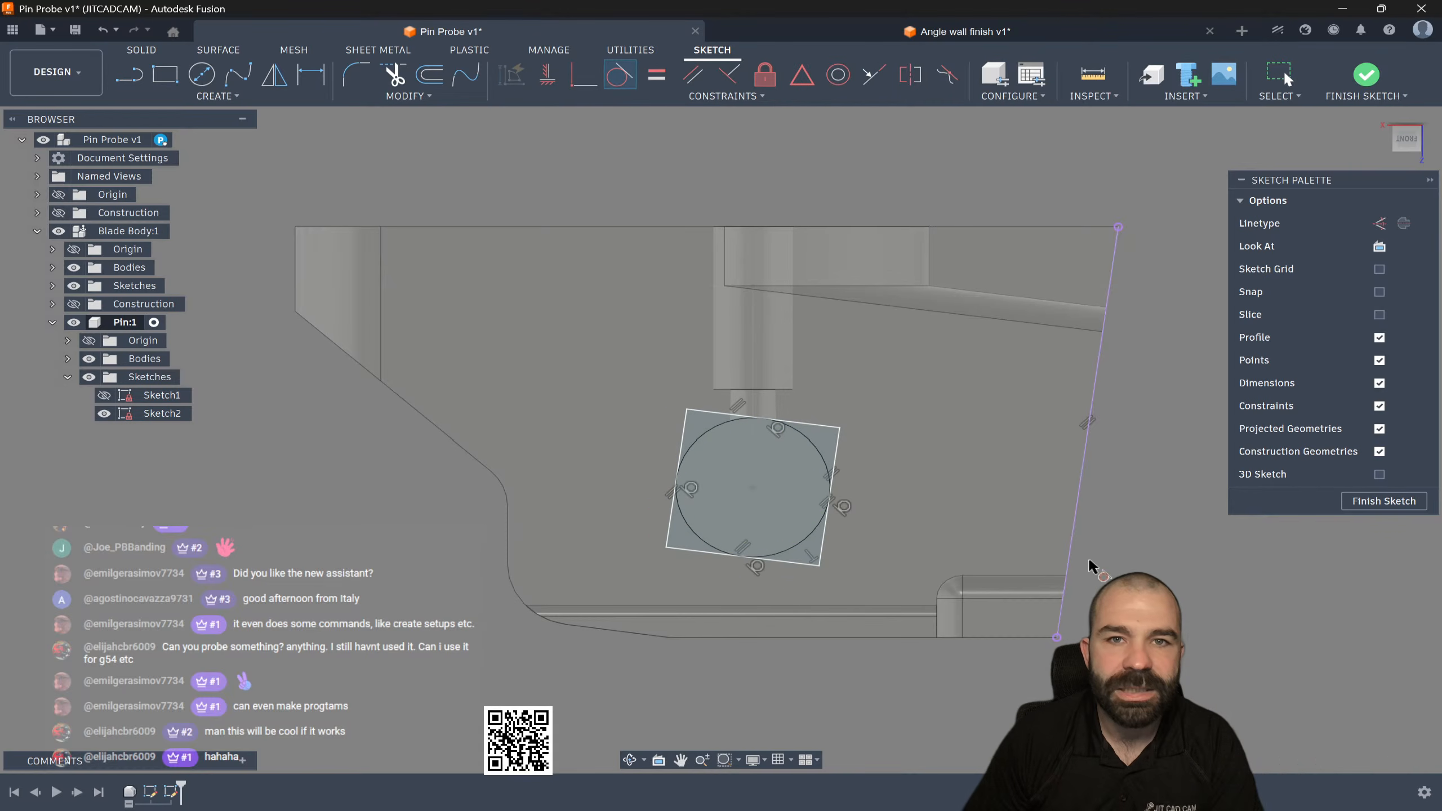
{"action": "left_click", "coordinate": [1364, 501]}
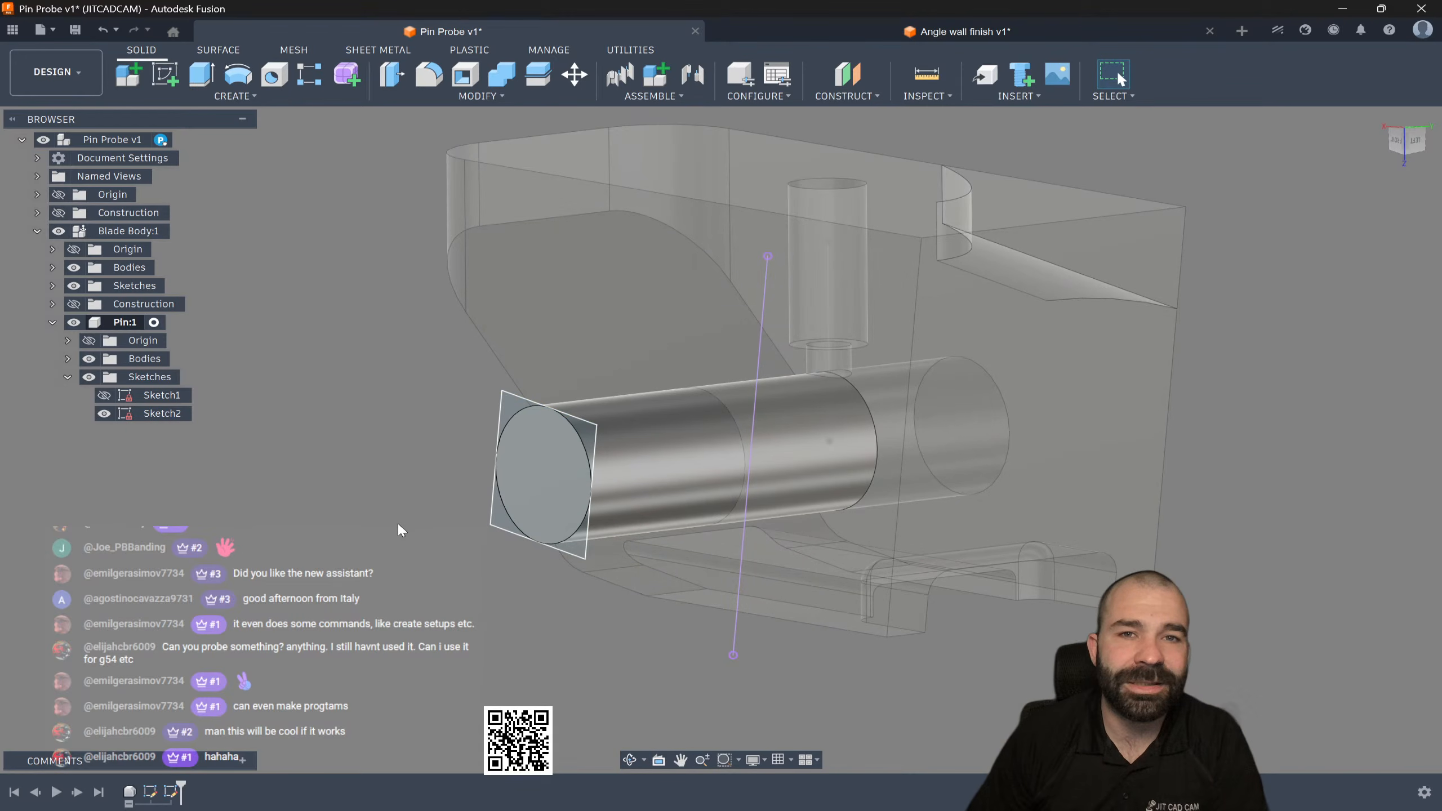
Step: Hide Sketch2 and show Sketch1 on the pin's end face
{"action": "left_click", "coordinate": [104, 413]}
{"action": "left_click", "coordinate": [103, 395]}
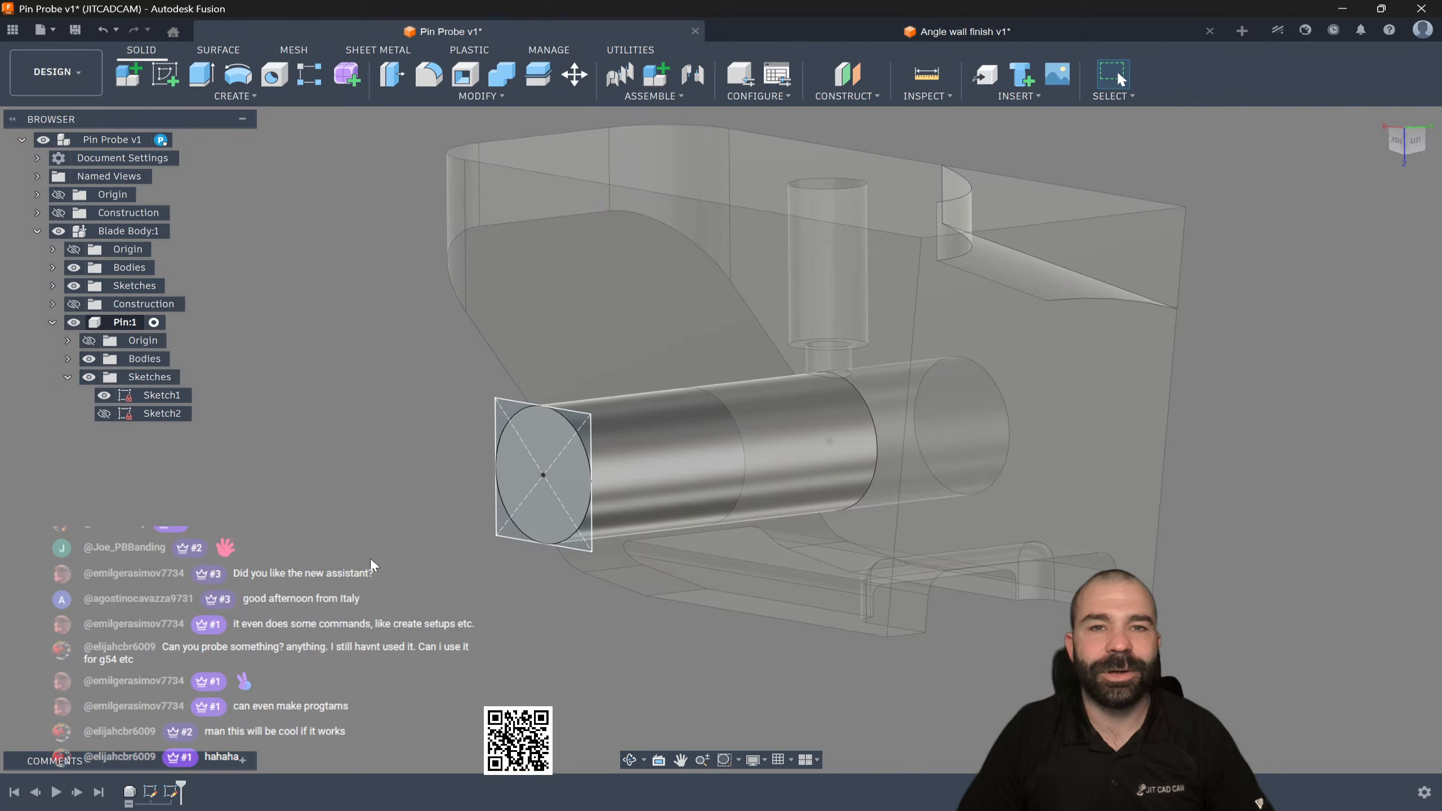
{"action": "middle_click_drag", "start_coordinate": [369, 559], "coordinate": [379, 569], "text": "shift"}
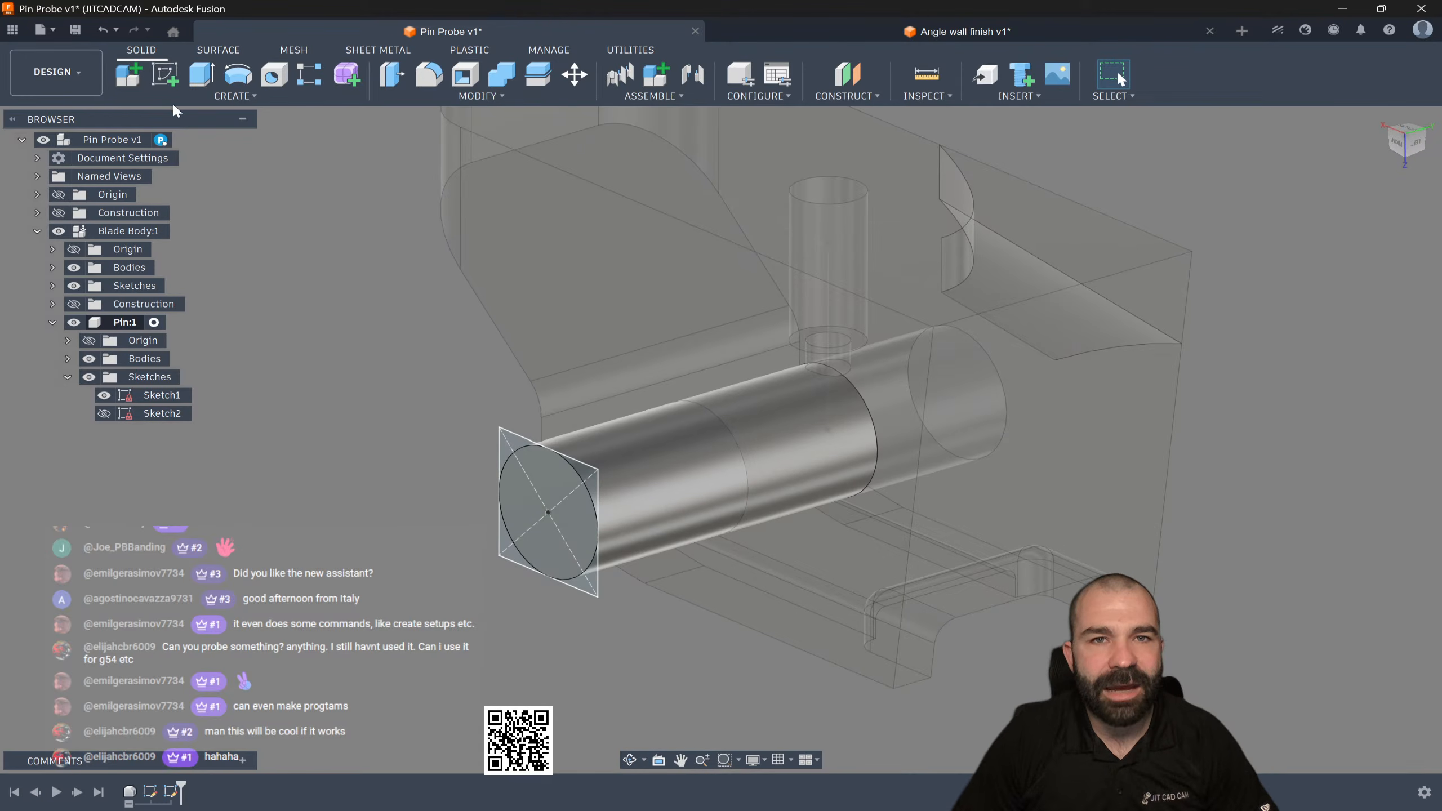
Step: Extrude the five profiles of Sketch1, circle and corners, by -0.70 in along the pin as a new body
{"action": "left_click", "coordinate": [202, 75]}
{"action": "left_click", "coordinate": [510, 445]}
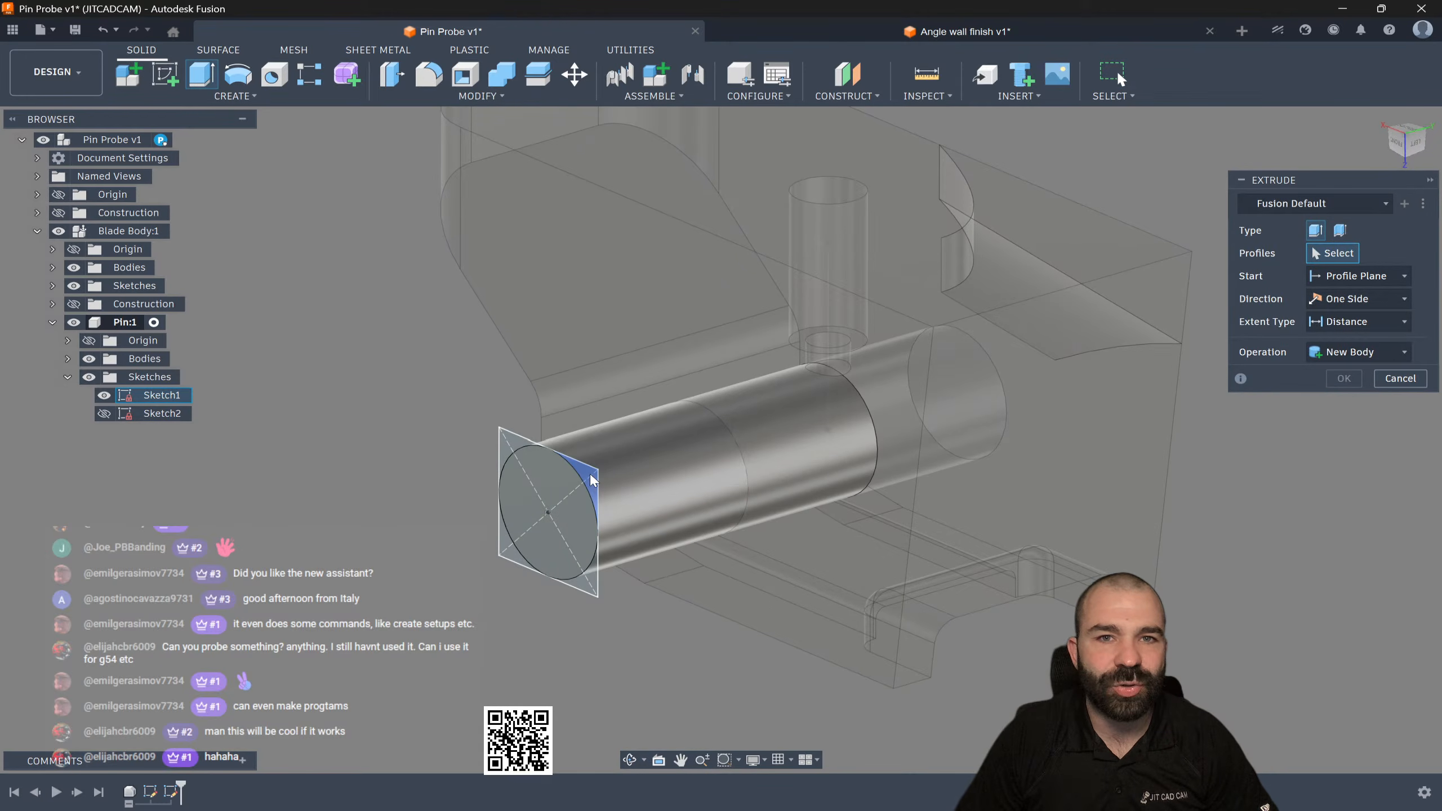
{"action": "left_click", "coordinate": [525, 487]}
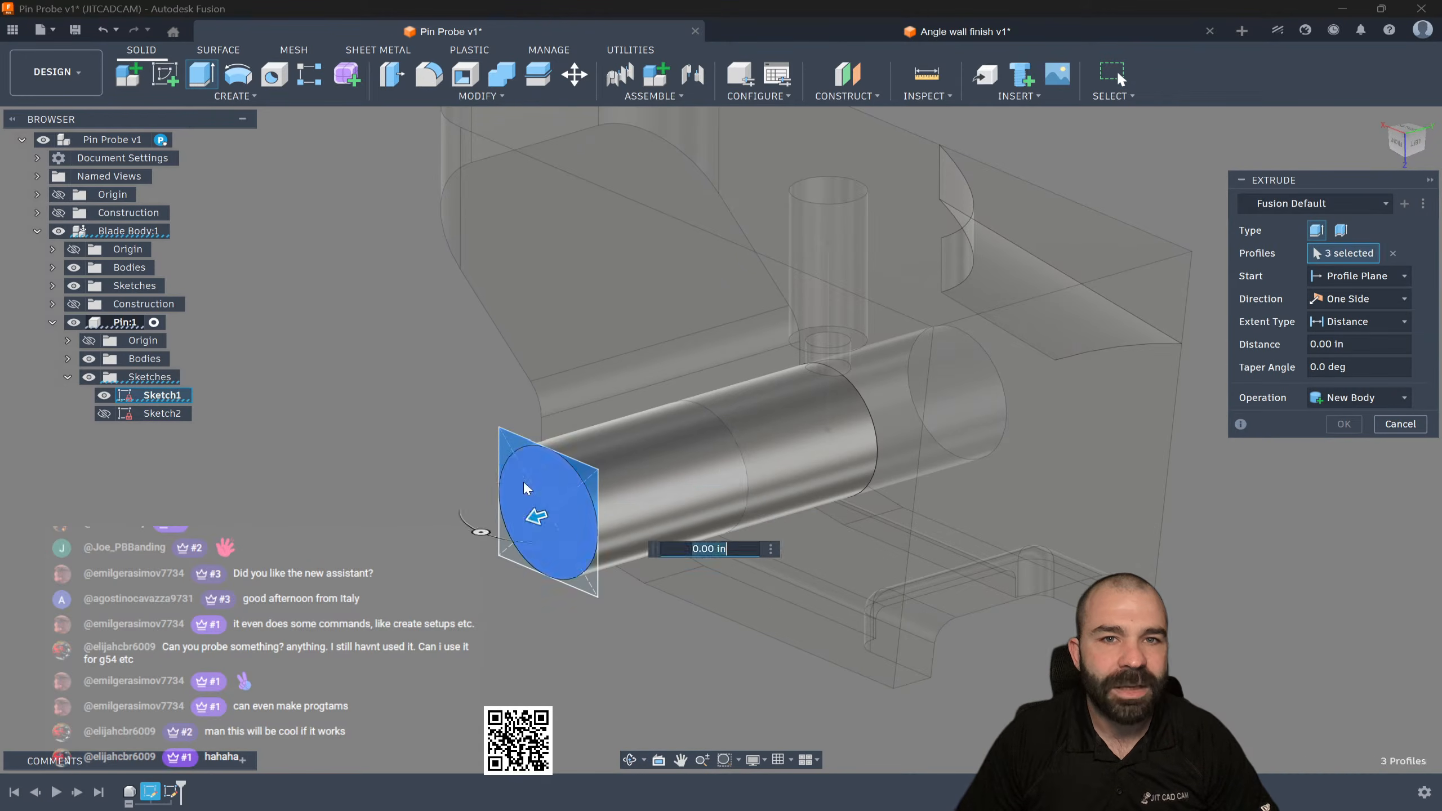
{"action": "left_click", "coordinate": [506, 556]}
{"action": "left_click", "coordinate": [570, 577]}
{"action": "left_click_drag", "start_coordinate": [571, 574], "coordinate": [648, 554]}
{"action": "left_click", "coordinate": [1356, 398]}
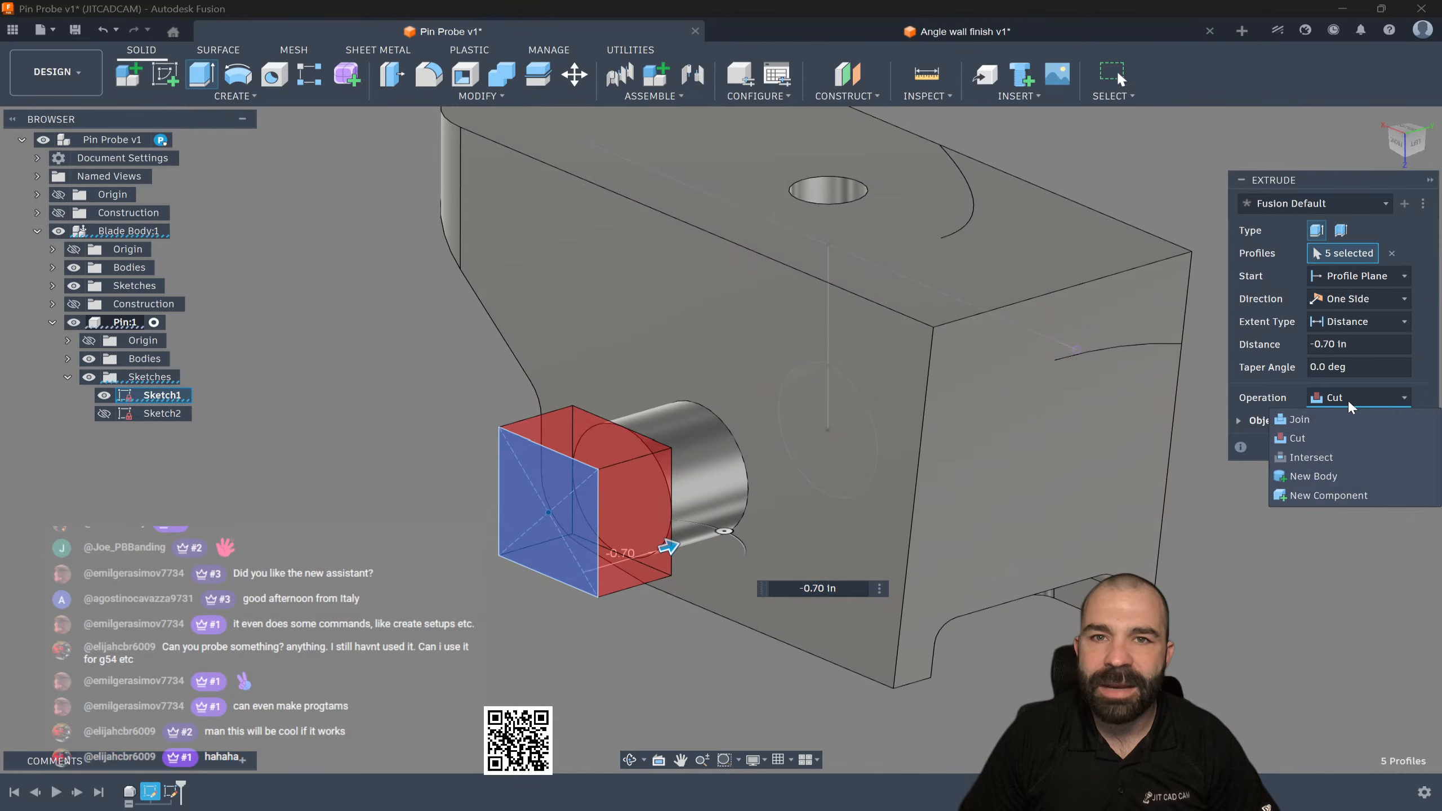
{"action": "left_click", "coordinate": [1299, 471]}
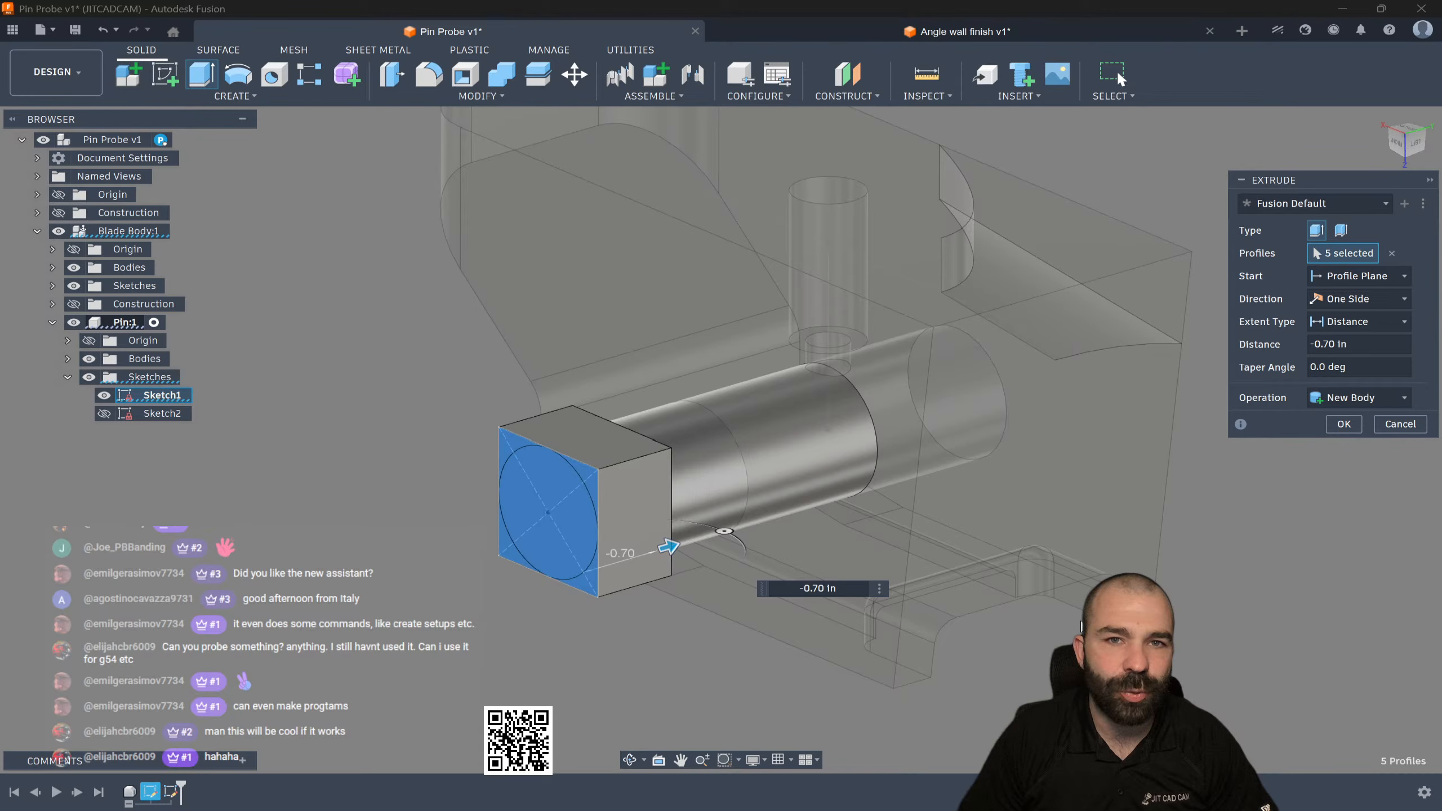
{"action": "left_click", "coordinate": [1344, 423]}
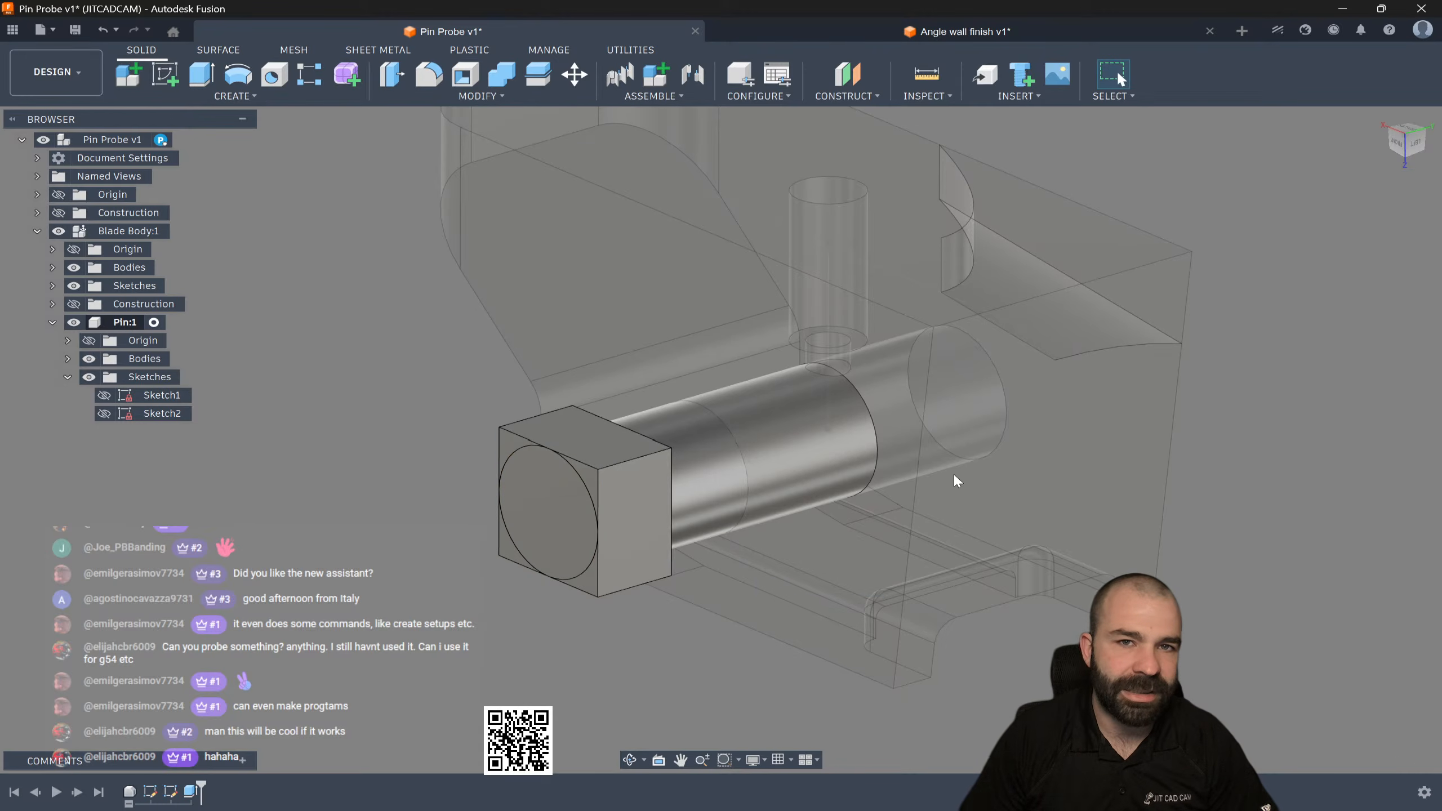
Step: Examine the square block by toggling its visibility, and highlight the pin component and the blade's main body for comparison
{"action": "left_click", "coordinate": [67, 358]}
{"action": "left_click", "coordinate": [112, 398]}
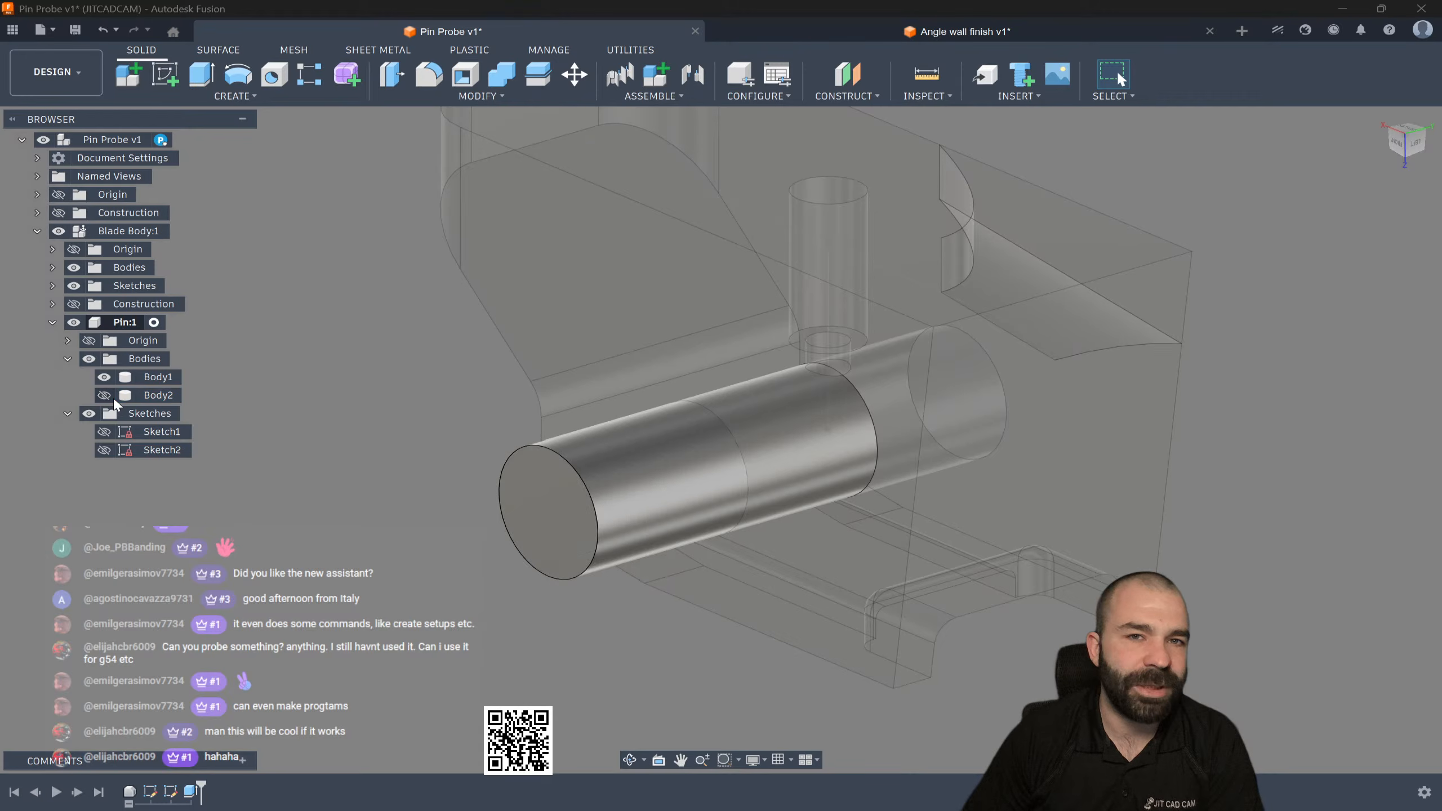
{"action": "left_click", "coordinate": [105, 396]}
{"action": "left_click", "coordinate": [105, 395]}
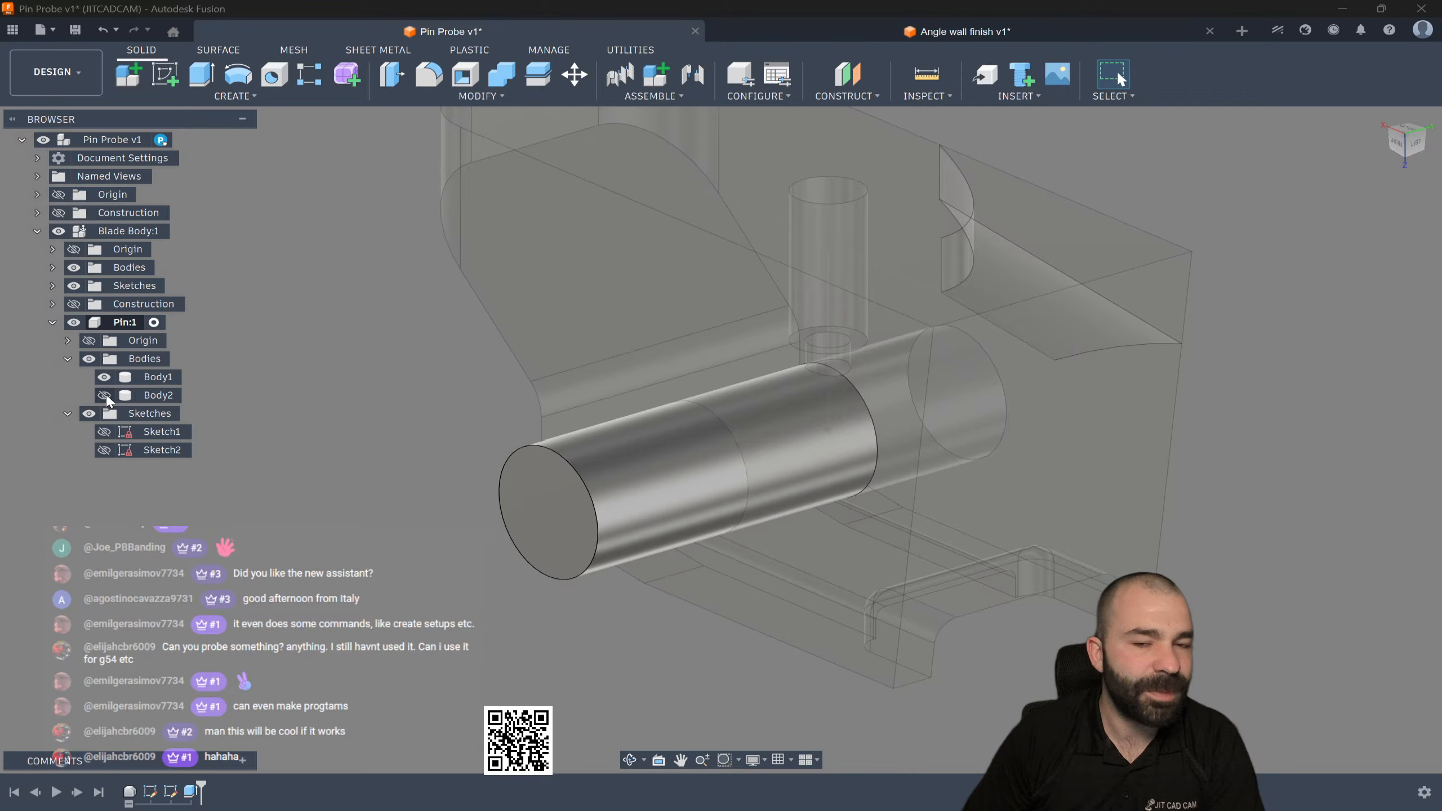
{"action": "left_click", "coordinate": [104, 396]}
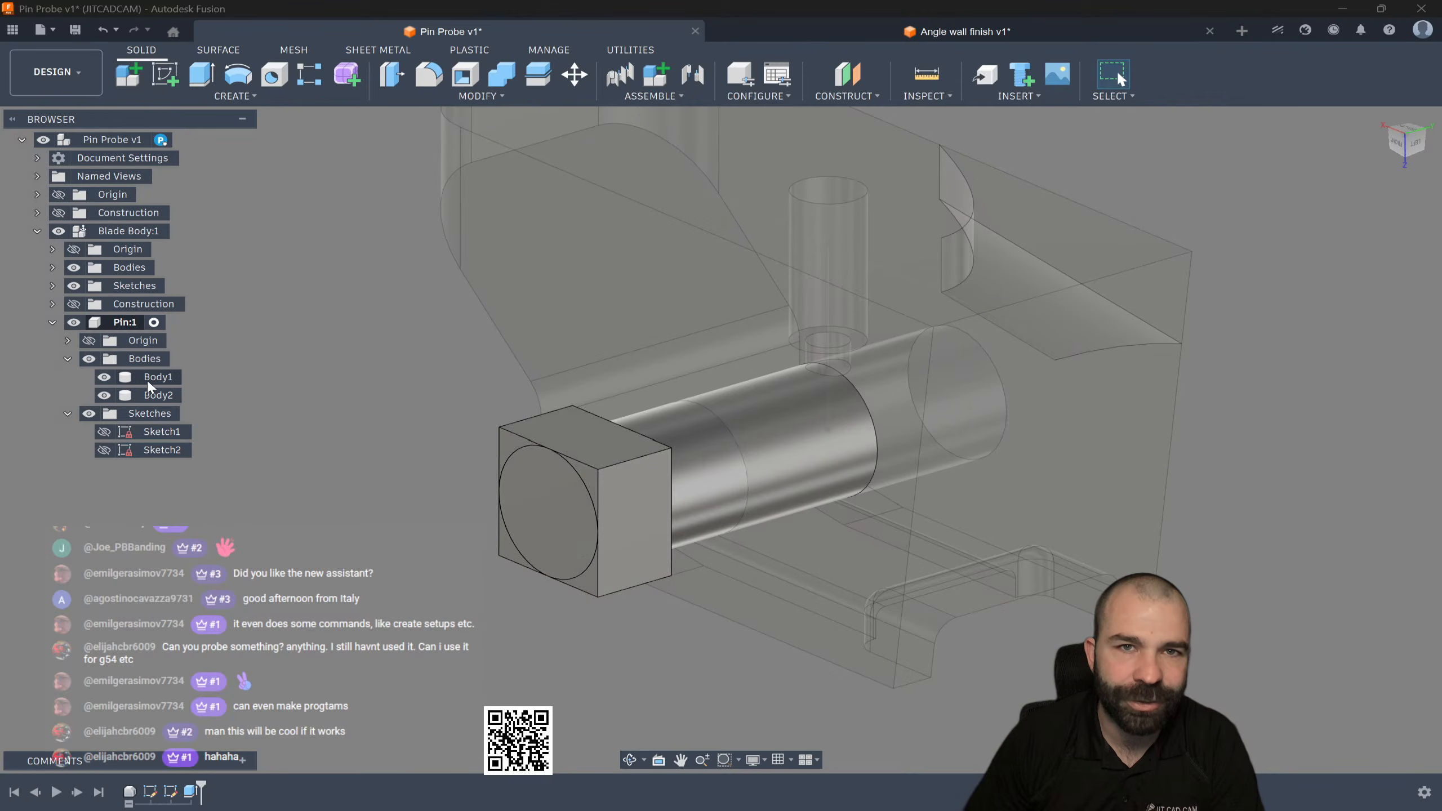
{"action": "left_click", "coordinate": [149, 398]}
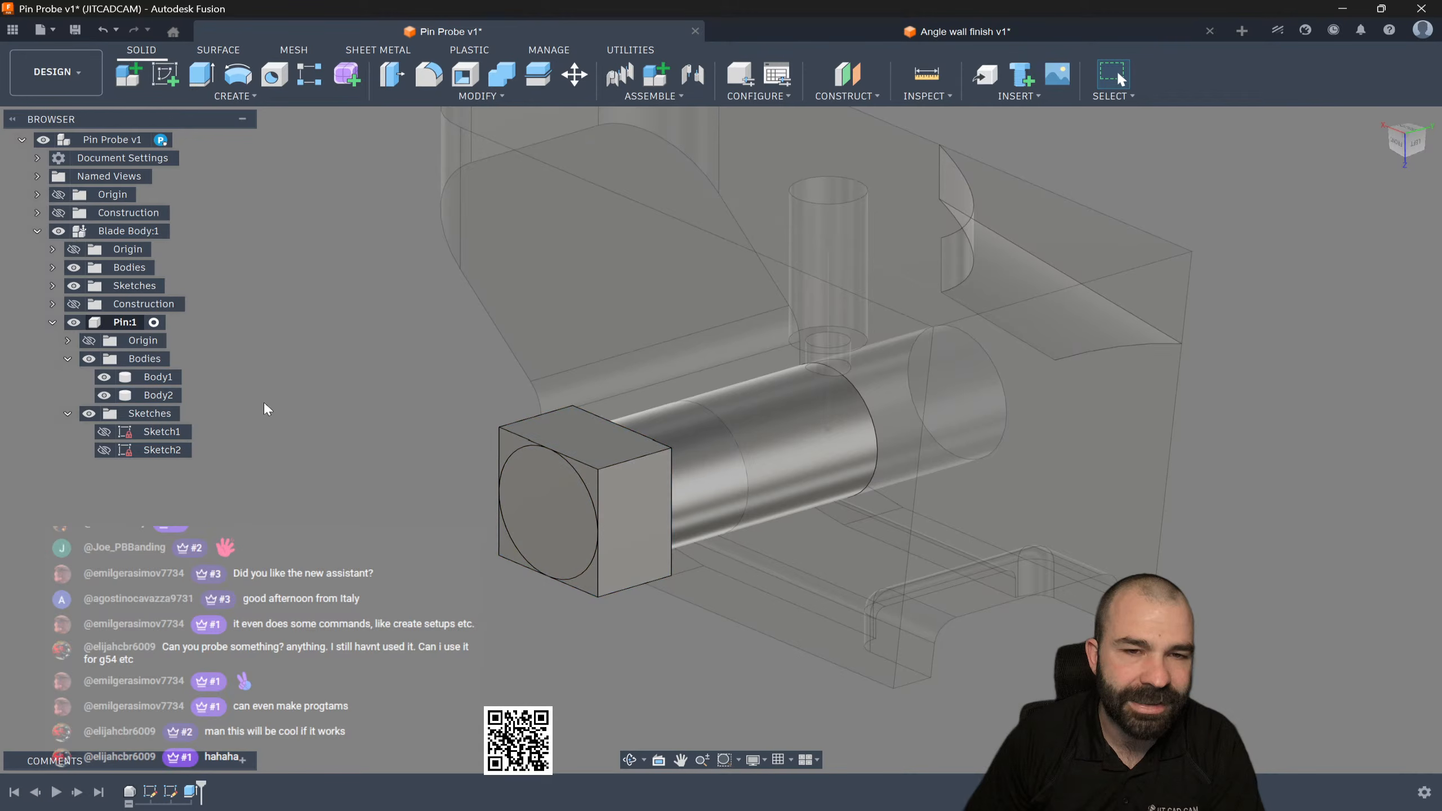
{"action": "left_click", "coordinate": [108, 324]}
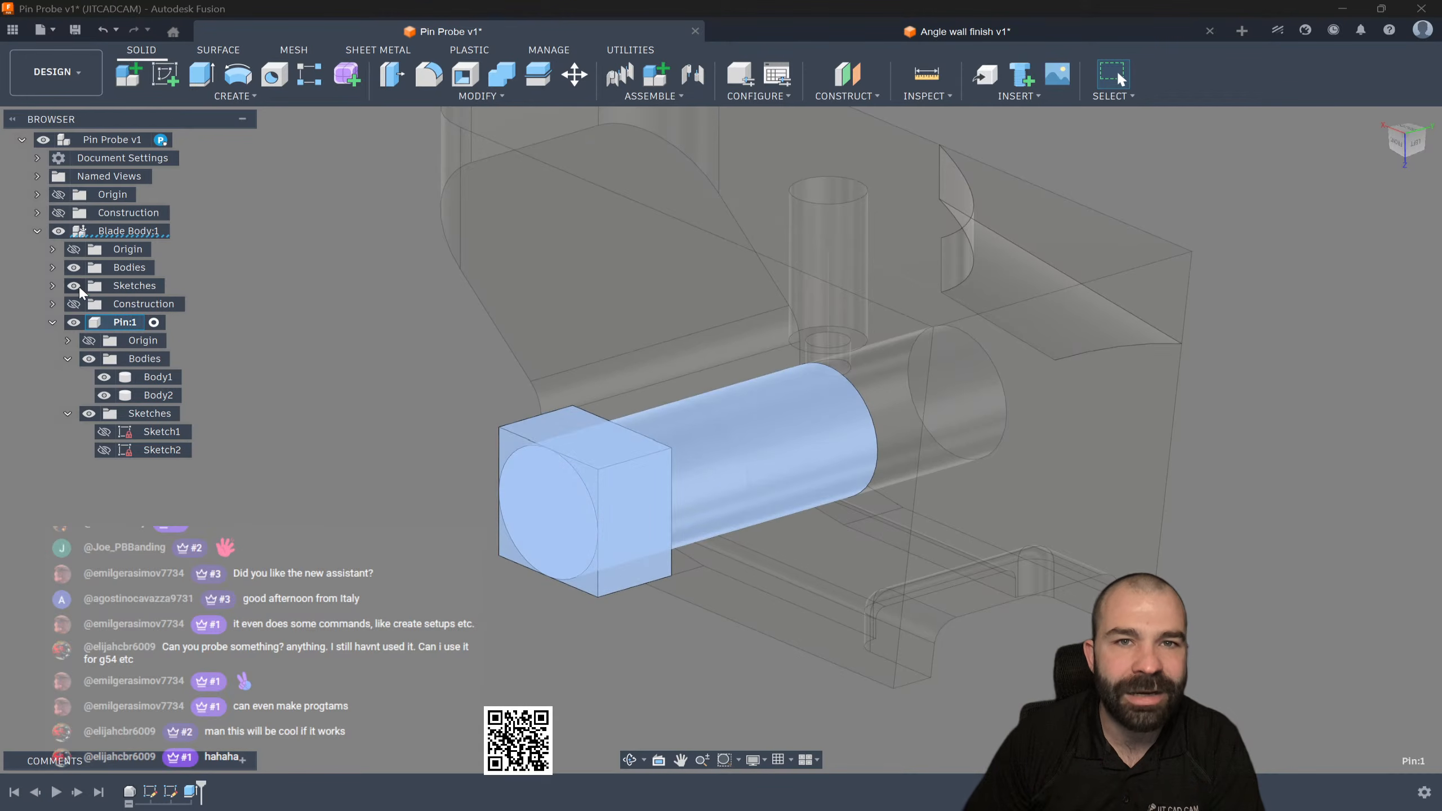
{"action": "left_click", "coordinate": [52, 268]}
{"action": "left_click", "coordinate": [122, 284]}
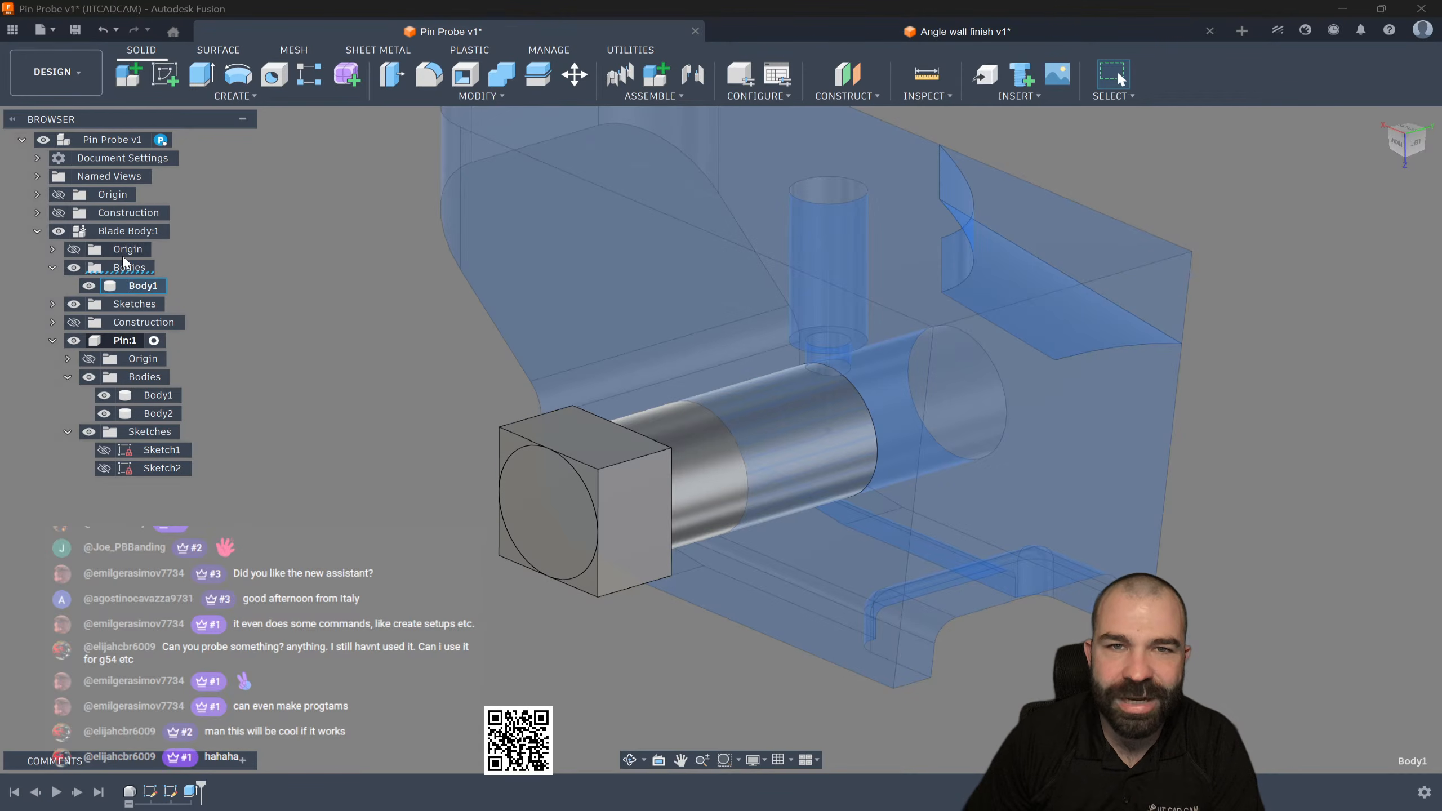
{"action": "left_click", "coordinate": [176, 271]}
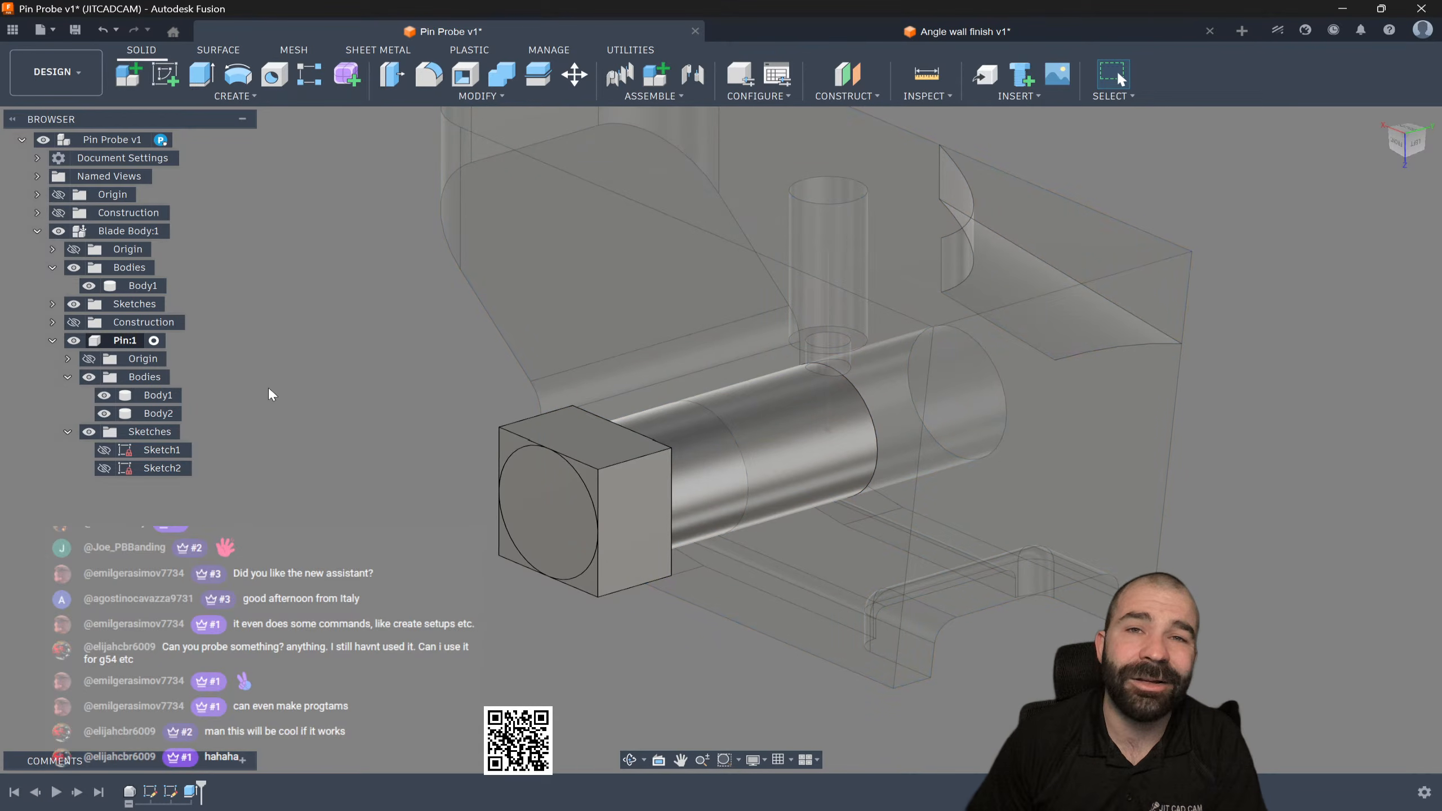
Step: Switch to the Manufacture workspace and add the pin's cylindrical Body1 to the model selection of Setup1
{"action": "left_click", "coordinate": [67, 79]}
{"action": "left_click", "coordinate": [51, 242]}
{"action": "scroll", "coordinate": [567, 592], "scroll_direction": "down", "scroll_amount": 2}
{"action": "middle_click_drag", "start_coordinate": [601, 604], "coordinate": [636, 629], "text": "shift"}
{"action": "scroll", "coordinate": [472, 552], "scroll_direction": "down", "scroll_amount": 1}
{"action": "double_click", "coordinate": [146, 438]}
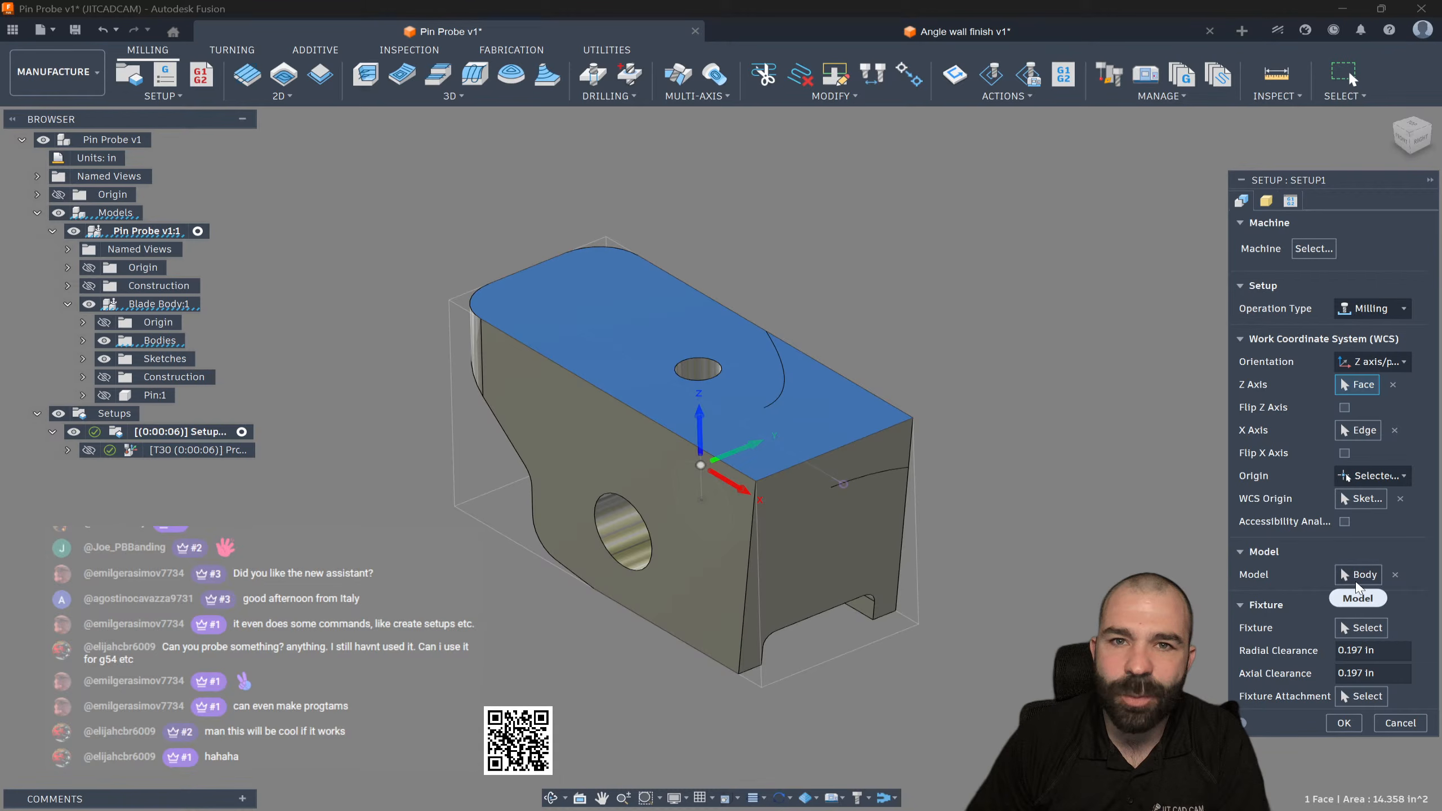
{"action": "left_click", "coordinate": [1356, 583]}
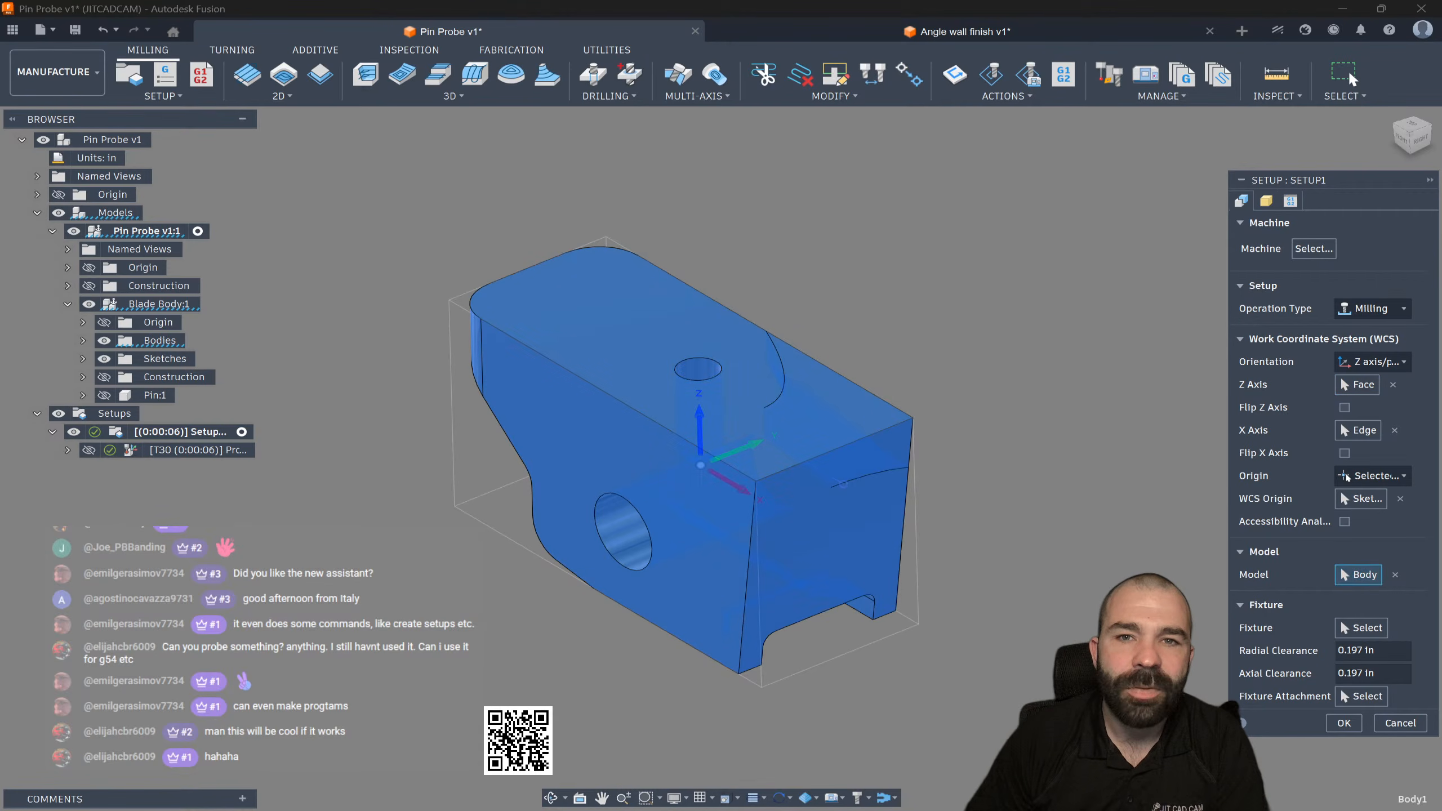
{"action": "left_click", "coordinate": [83, 396]}
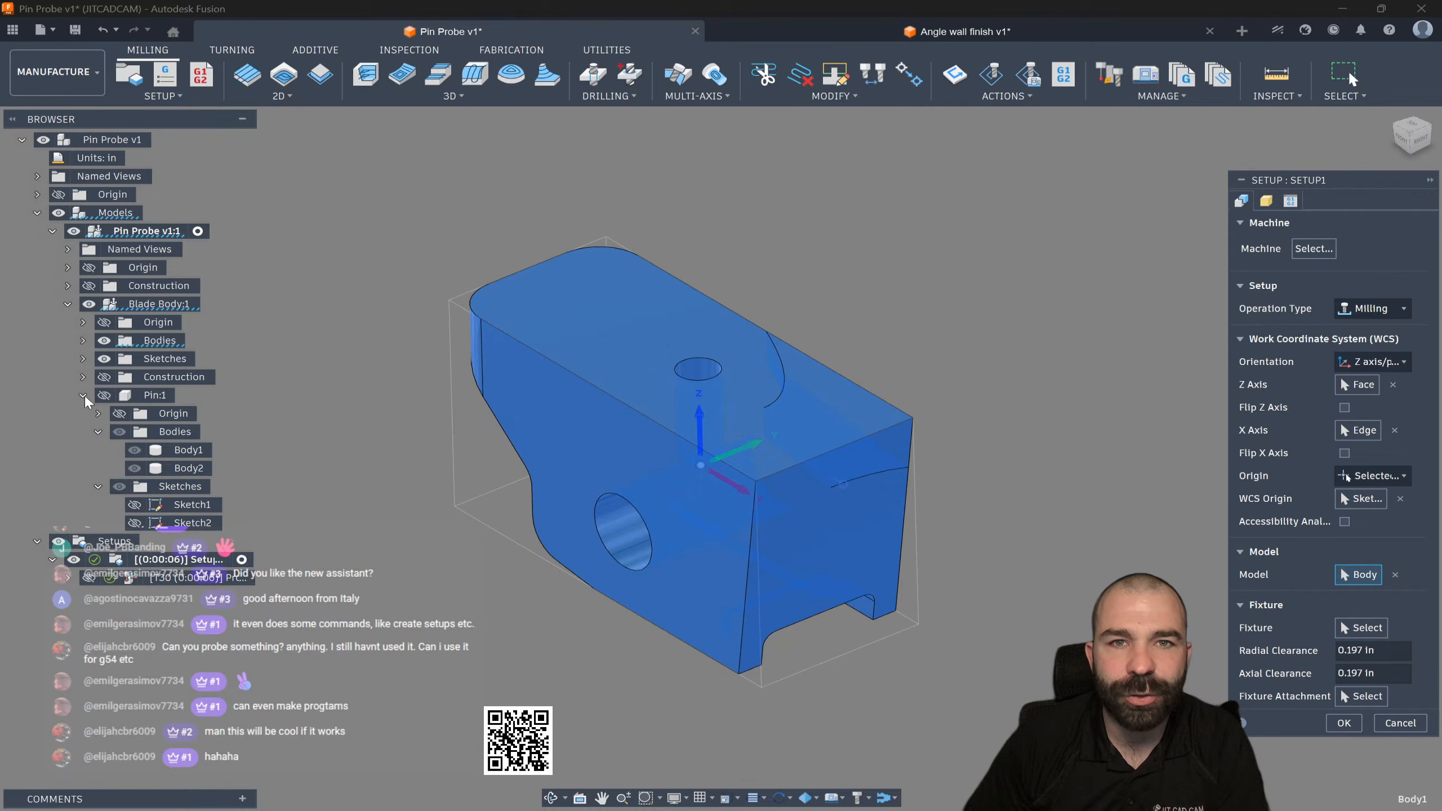
{"action": "left_click", "coordinate": [173, 452]}
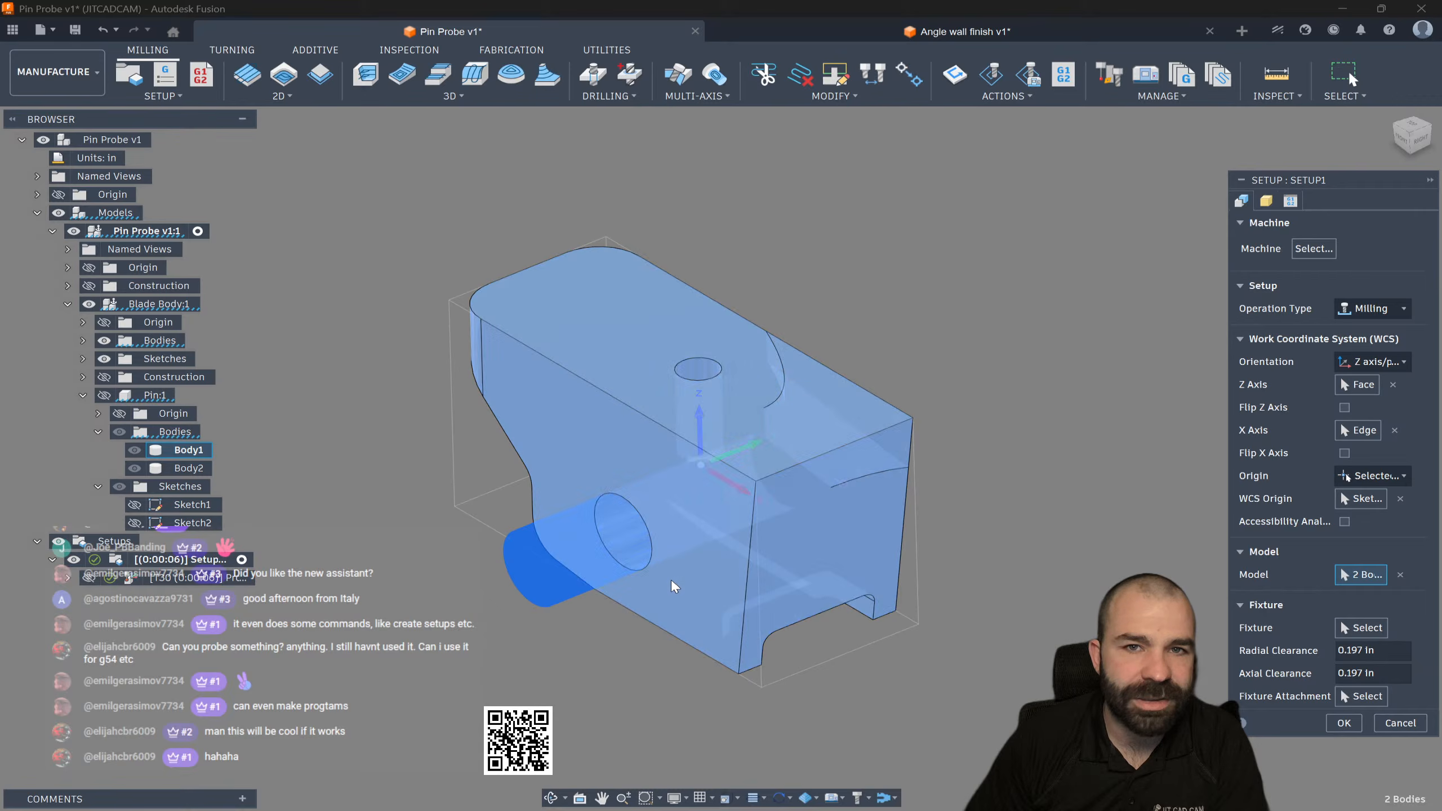
{"action": "left_click", "coordinate": [1344, 724]}
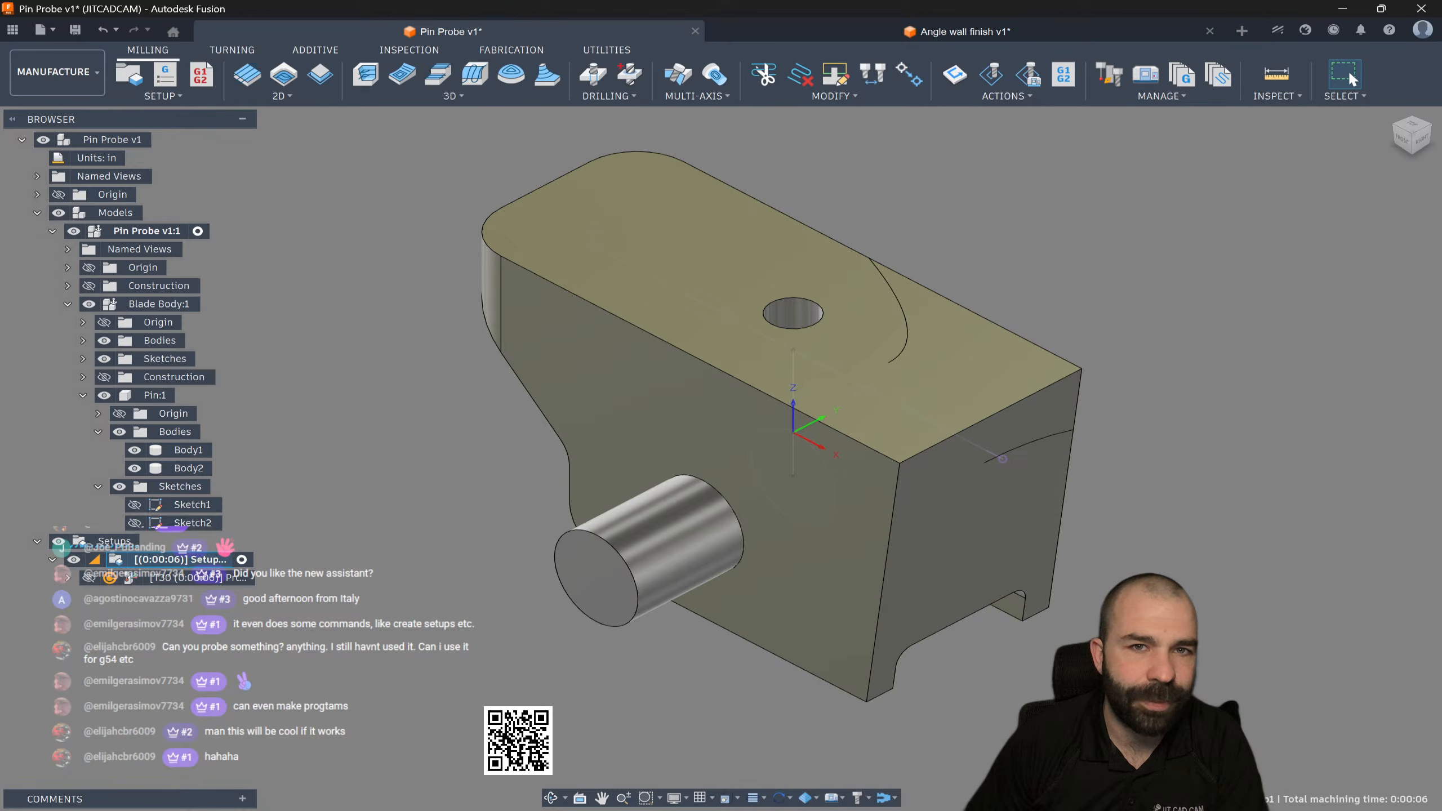
Step: Start a new Probe WCS operation in Setup1 after the existing probing operation
{"action": "left_click", "coordinate": [225, 580]}
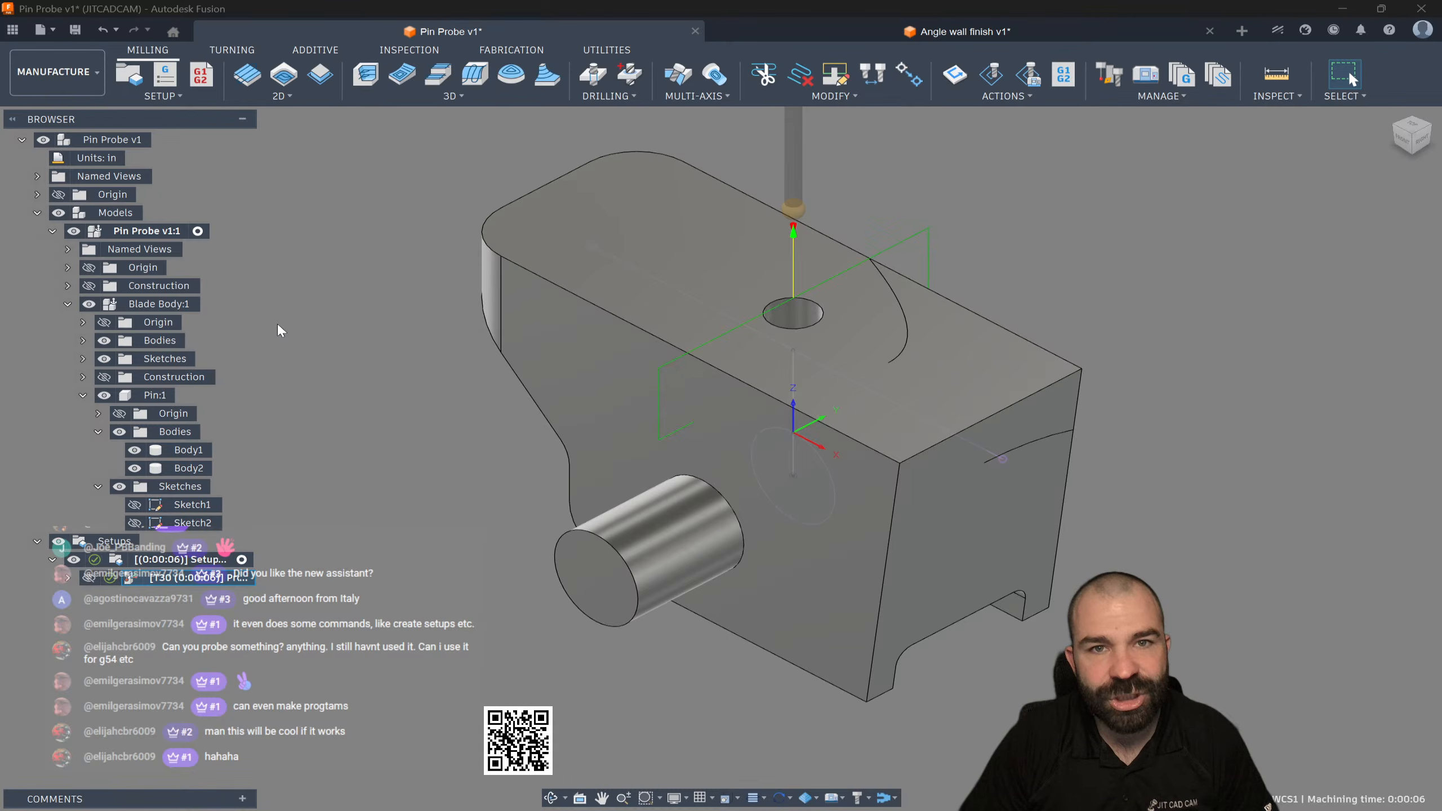
{"action": "key", "text": "s"}
{"action": "left_click", "coordinate": [382, 384]}
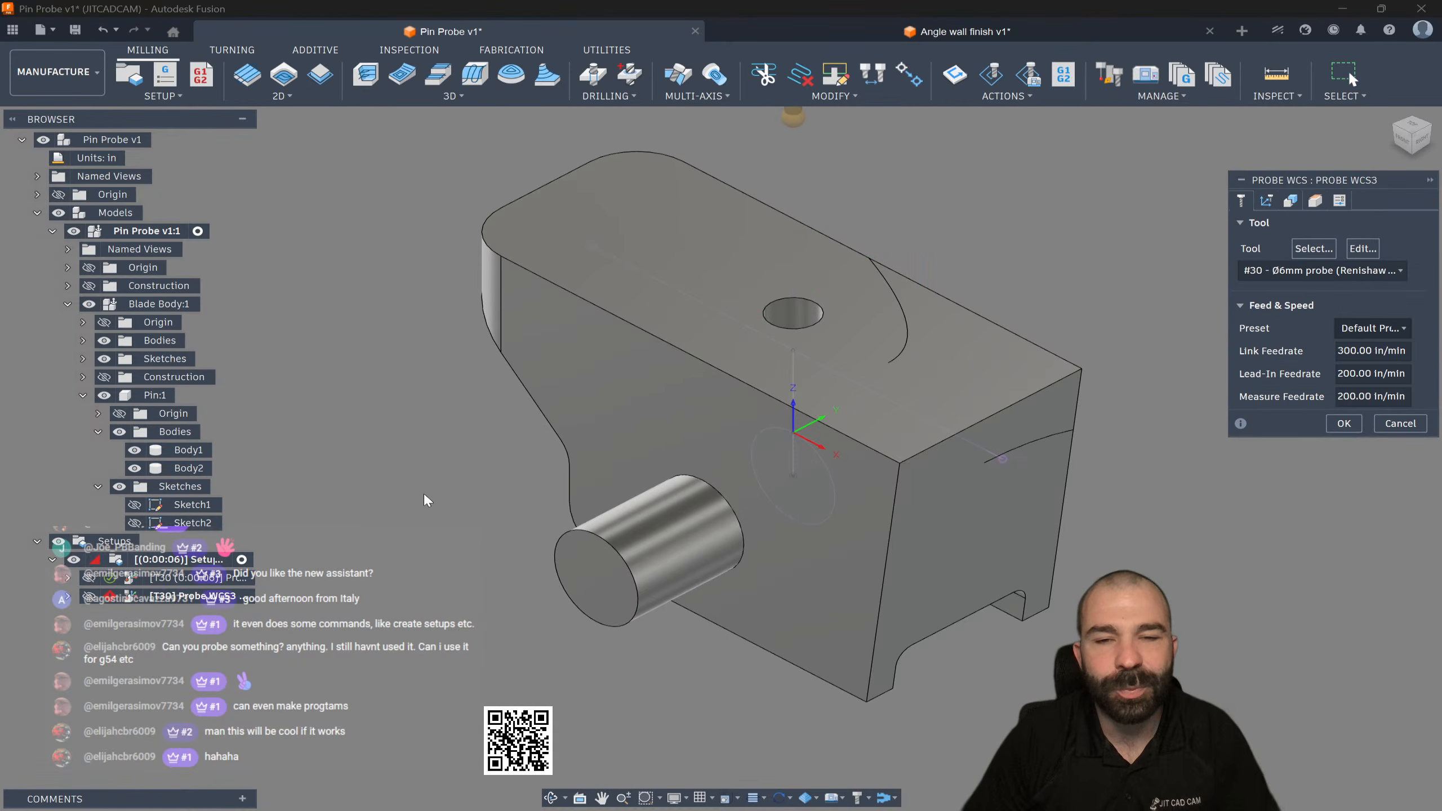
{"action": "middle_click_drag", "start_coordinate": [700, 516], "coordinate": [671, 500], "text": "shift"}
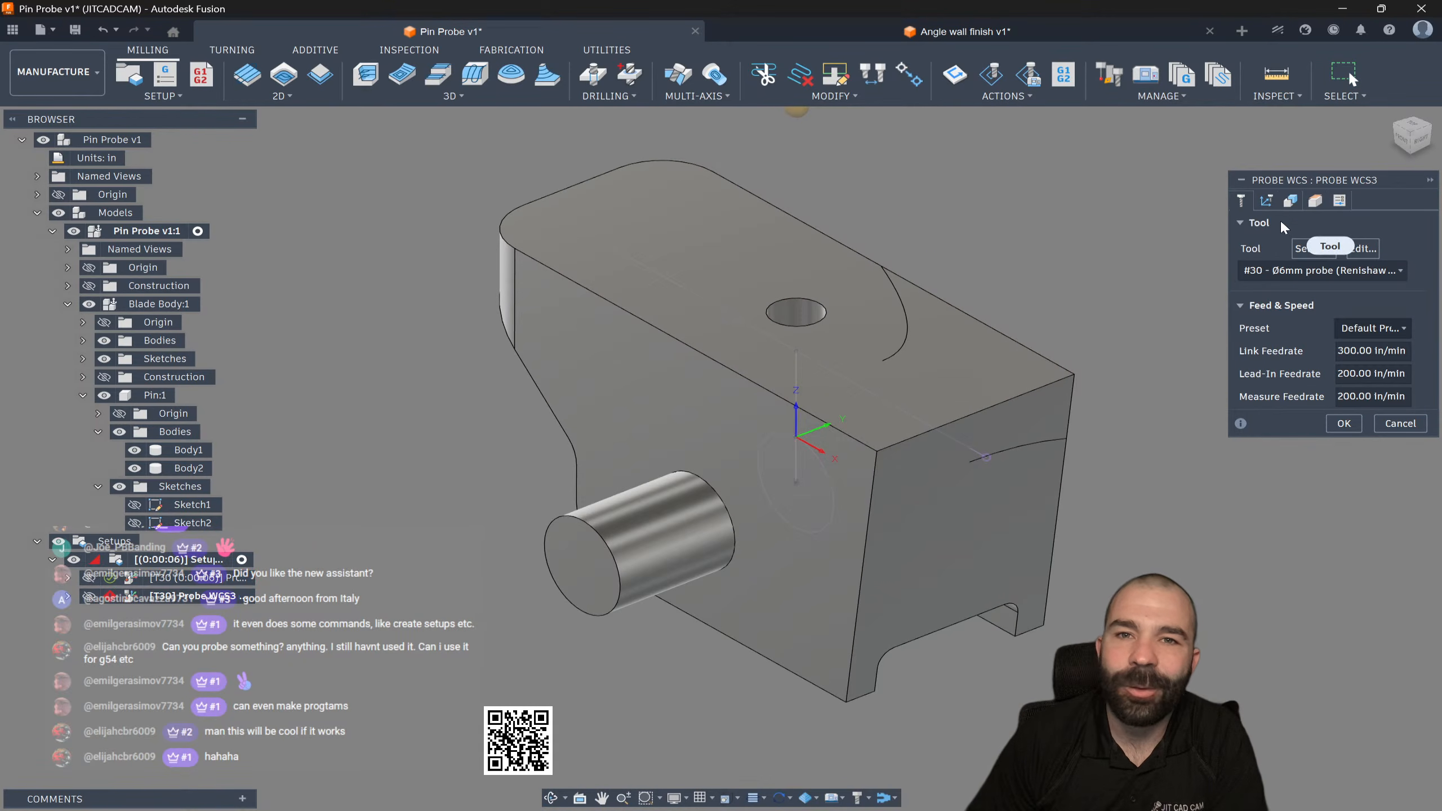
Step: Show the square block Body2 and choose its two opposite X-facing side faces as probe surfaces for an X-wall probe
{"action": "left_click", "coordinate": [1266, 201]}
{"action": "left_click", "coordinate": [1290, 201]}
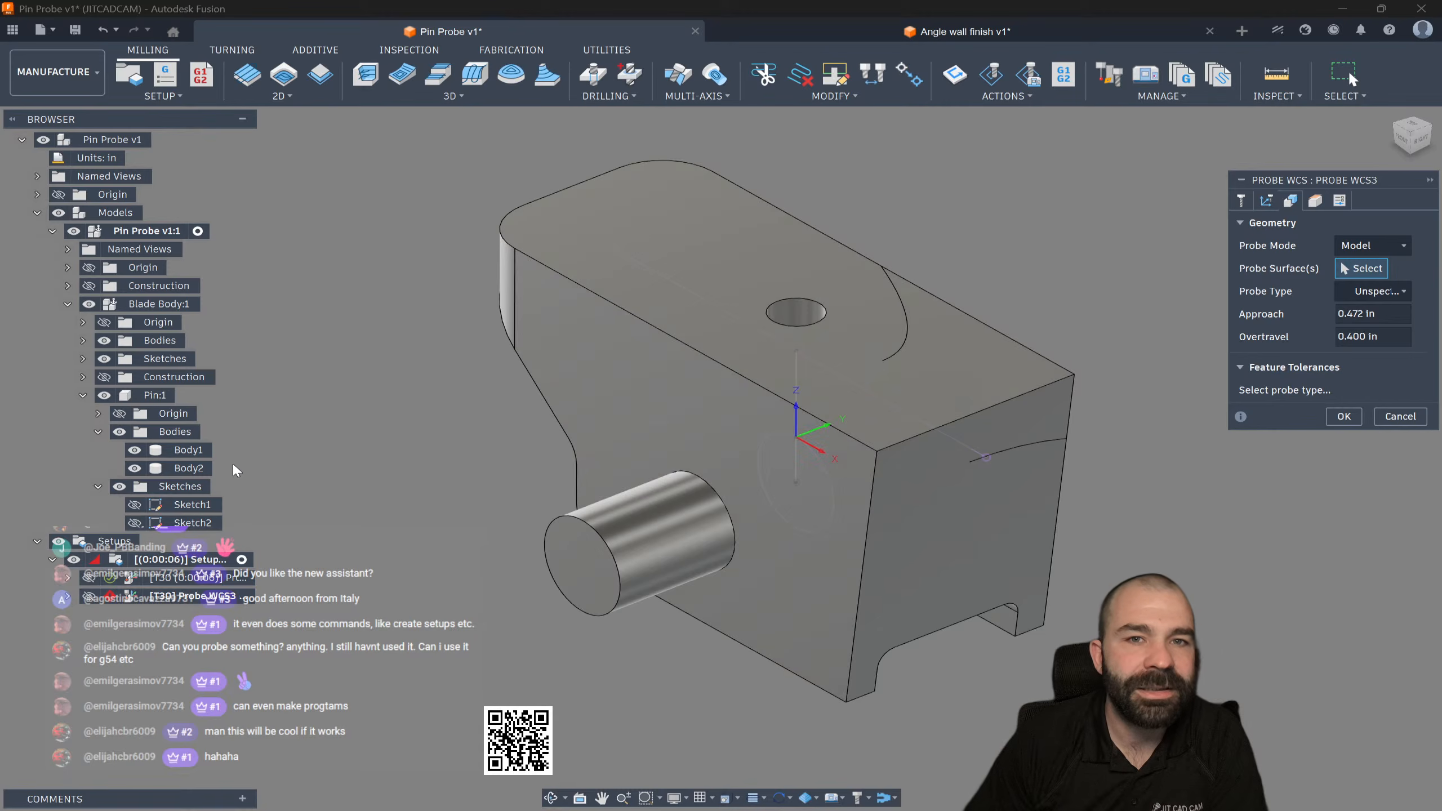
{"action": "left_click", "coordinate": [135, 468]}
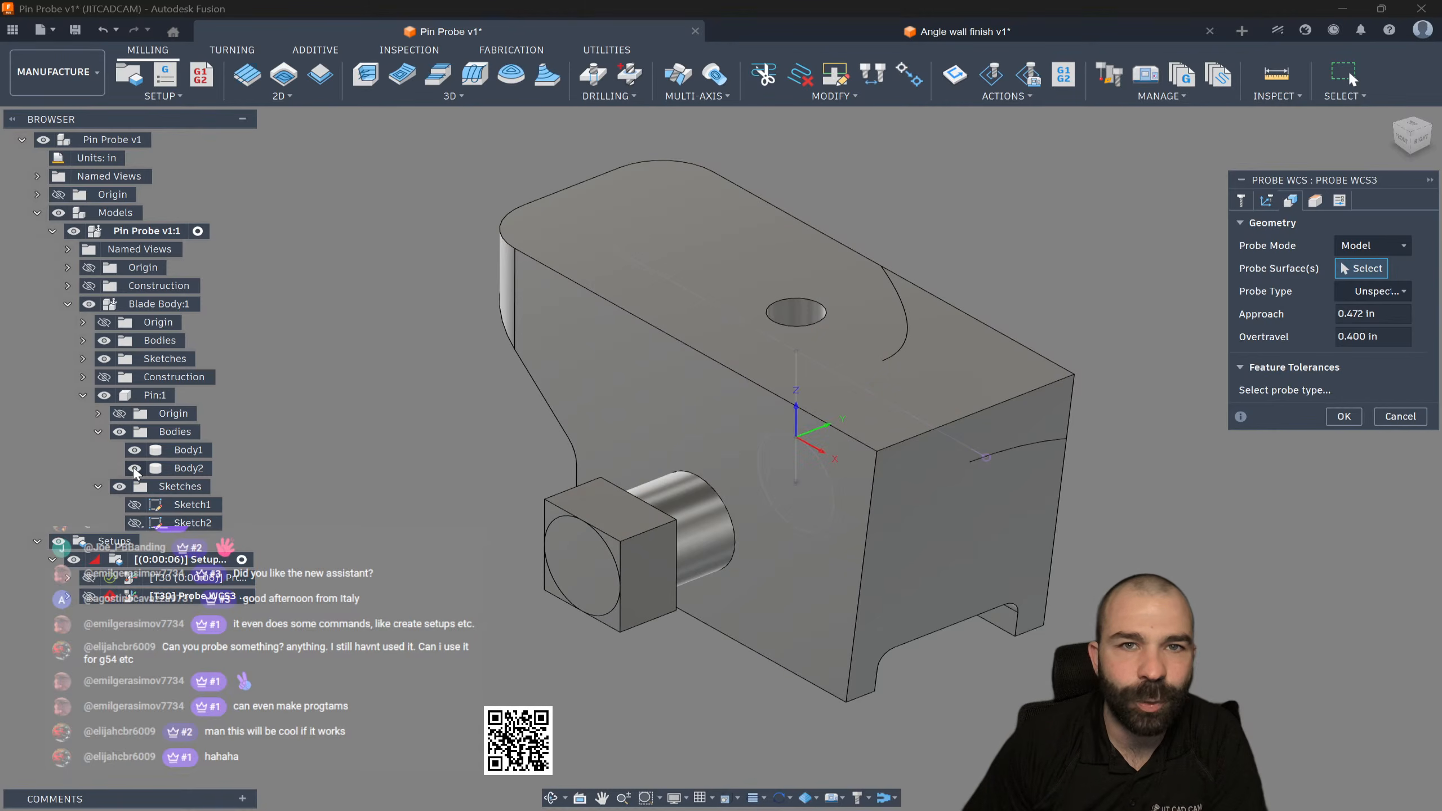
{"action": "left_click", "coordinate": [666, 570]}
{"action": "middle_click_drag", "start_coordinate": [412, 549], "coordinate": [727, 566], "text": "shift"}
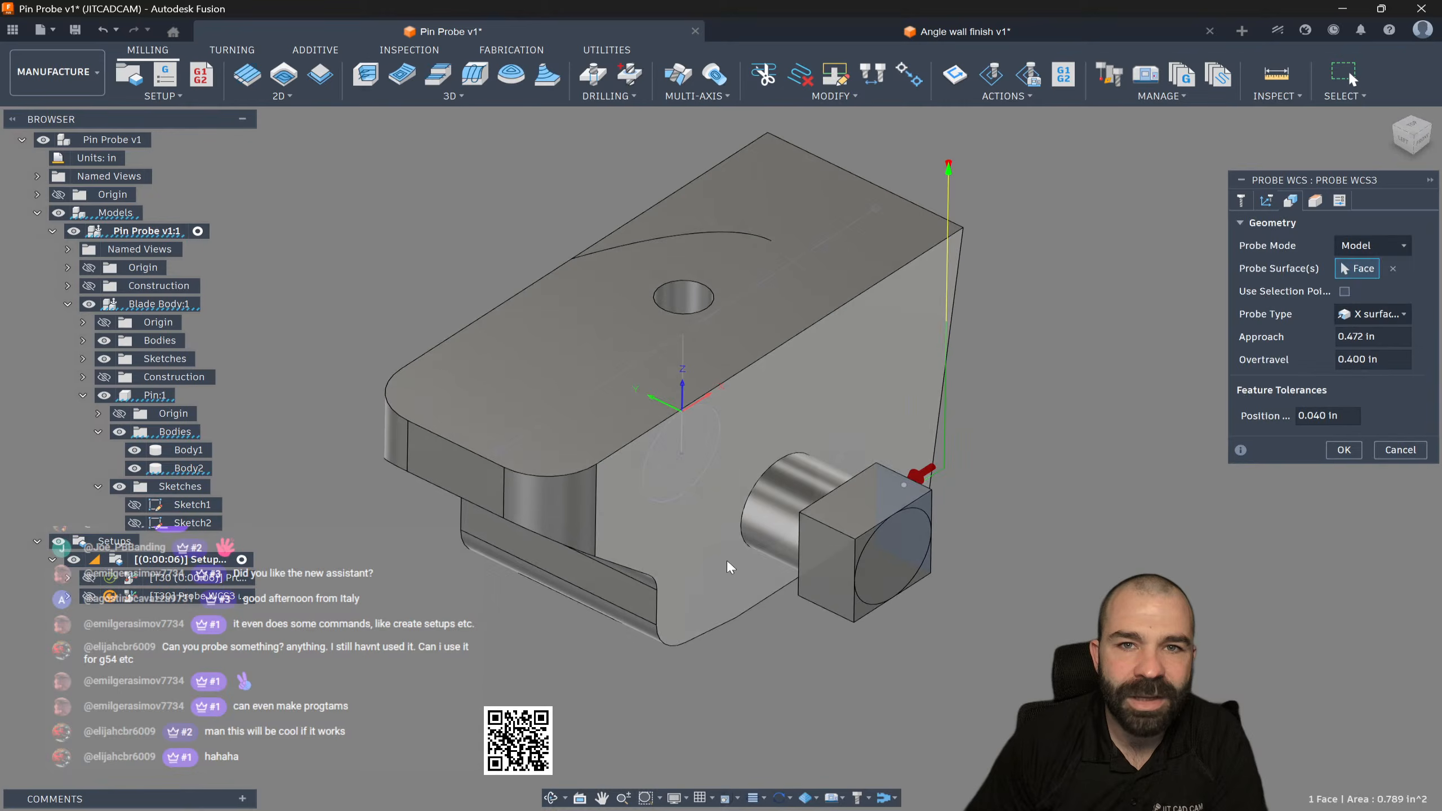
{"action": "left_click", "coordinate": [819, 559]}
{"action": "middle_click_drag", "start_coordinate": [819, 560], "coordinate": [849, 598], "text": "shift"}
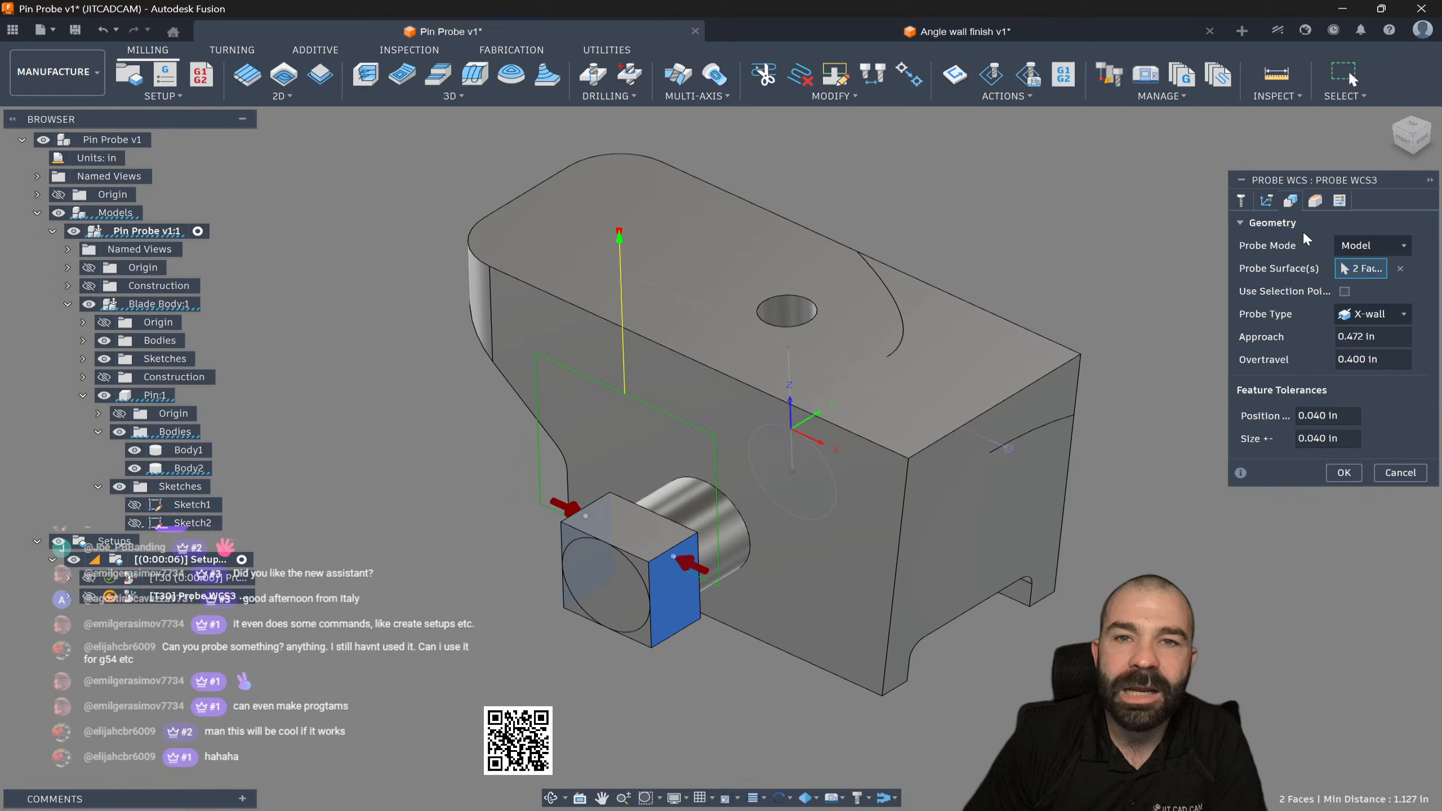
Step: Lower the retract height to -1.100 in from the stock top and the bottom height to -0.618 in from the probing surface top
{"action": "left_click", "coordinate": [1314, 201]}
{"action": "middle_click_drag", "start_coordinate": [937, 244], "coordinate": [953, 279], "text": "shift"}
{"action": "left_click_drag", "start_coordinate": [938, 279], "coordinate": [943, 499]}
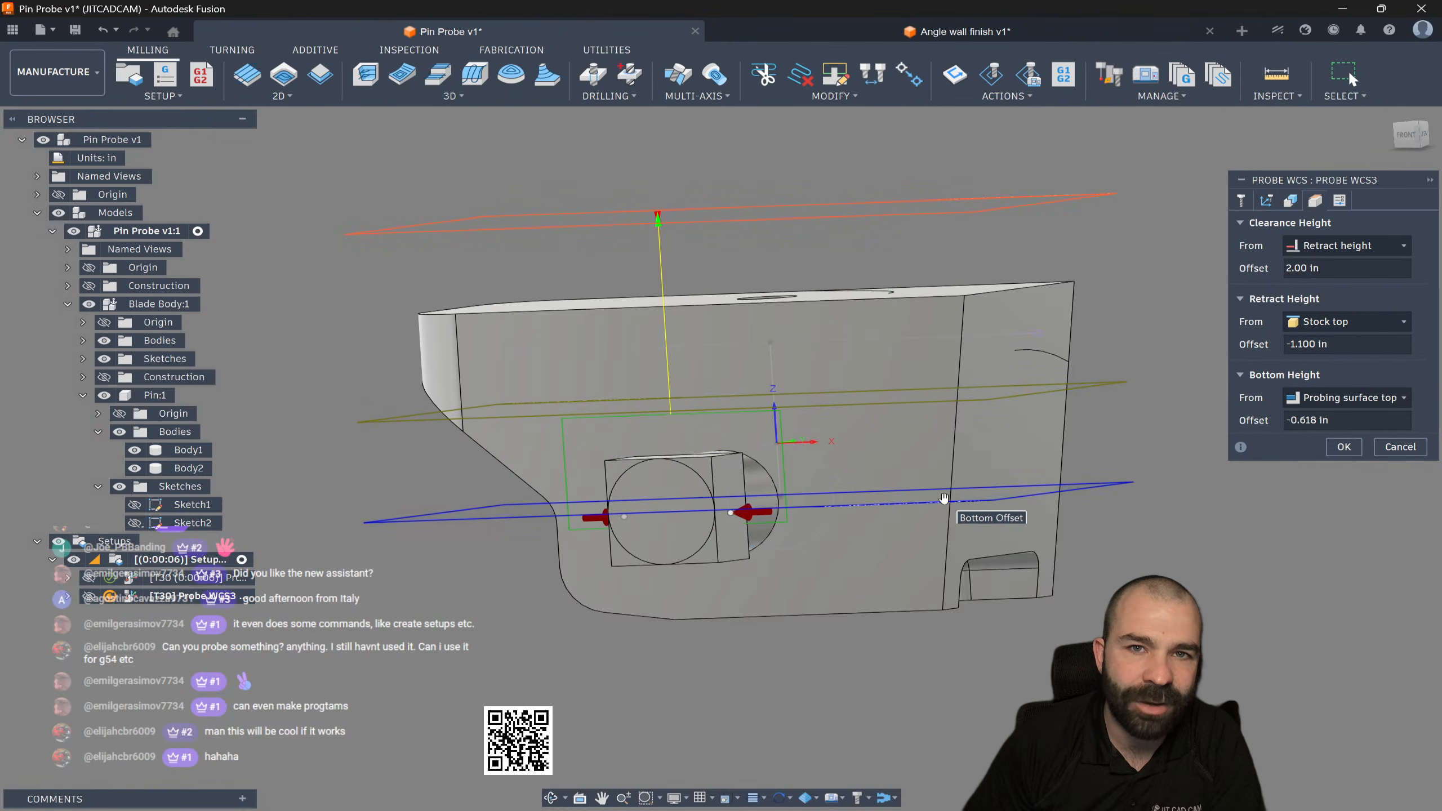
{"action": "middle_click_drag", "start_coordinate": [943, 498], "coordinate": [730, 575], "text": "shift"}
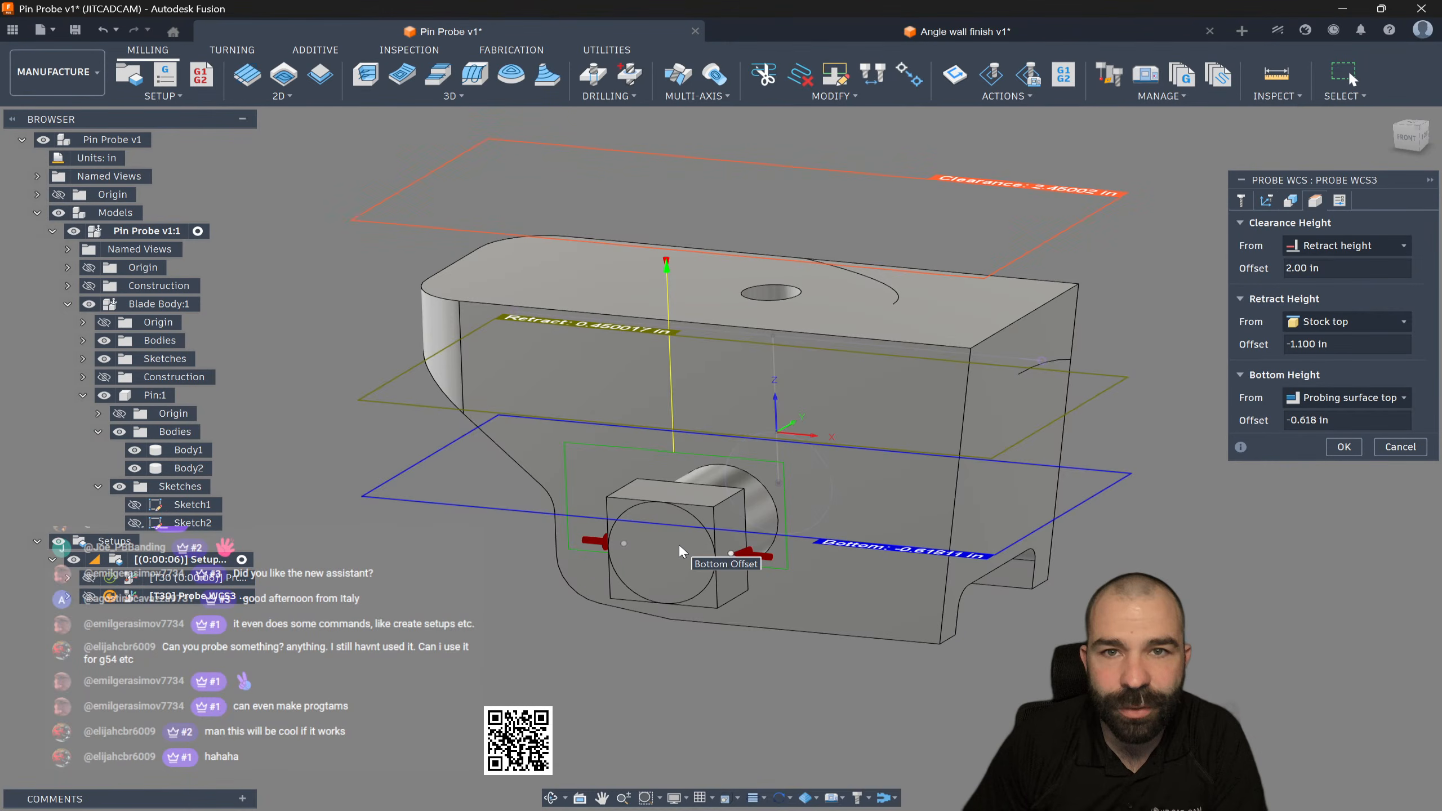
Step: Reference the bottom height from the square block's top face with a -.5 in offset, and check the contact level from the front
{"action": "left_click", "coordinate": [1340, 399]}
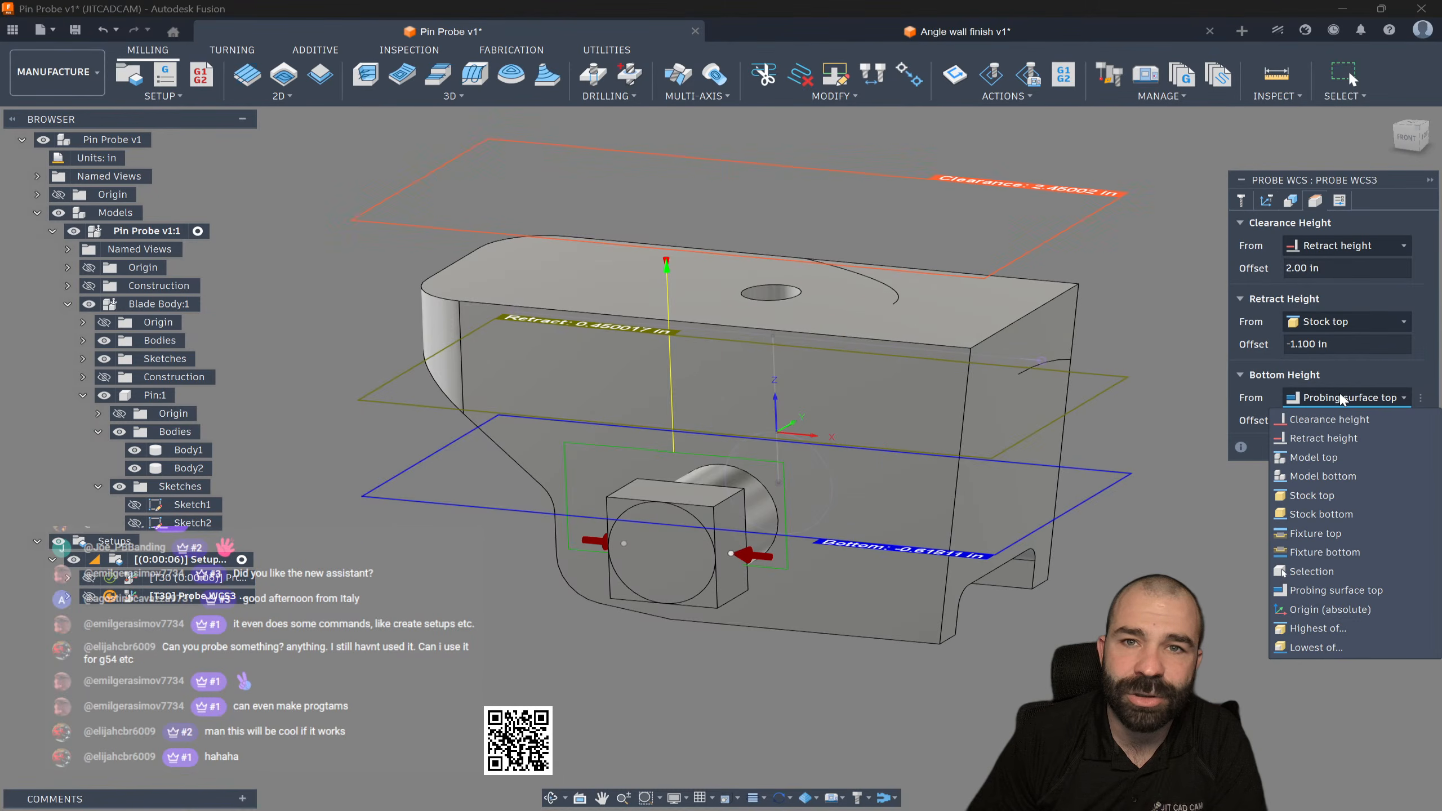
{"action": "left_click", "coordinate": [1311, 571]}
{"action": "left_click", "coordinate": [686, 493]}
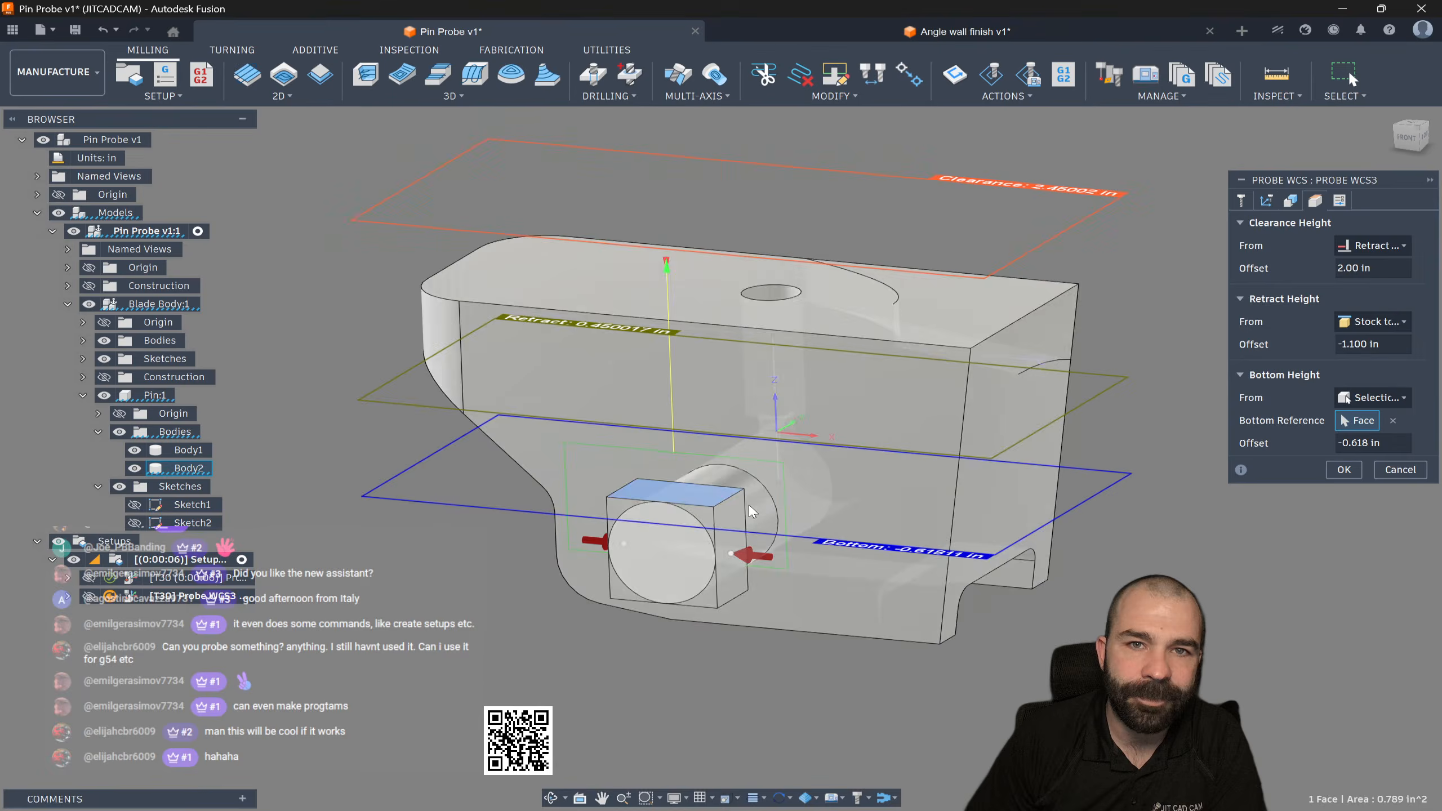
{"action": "type", "text": "-.5"}
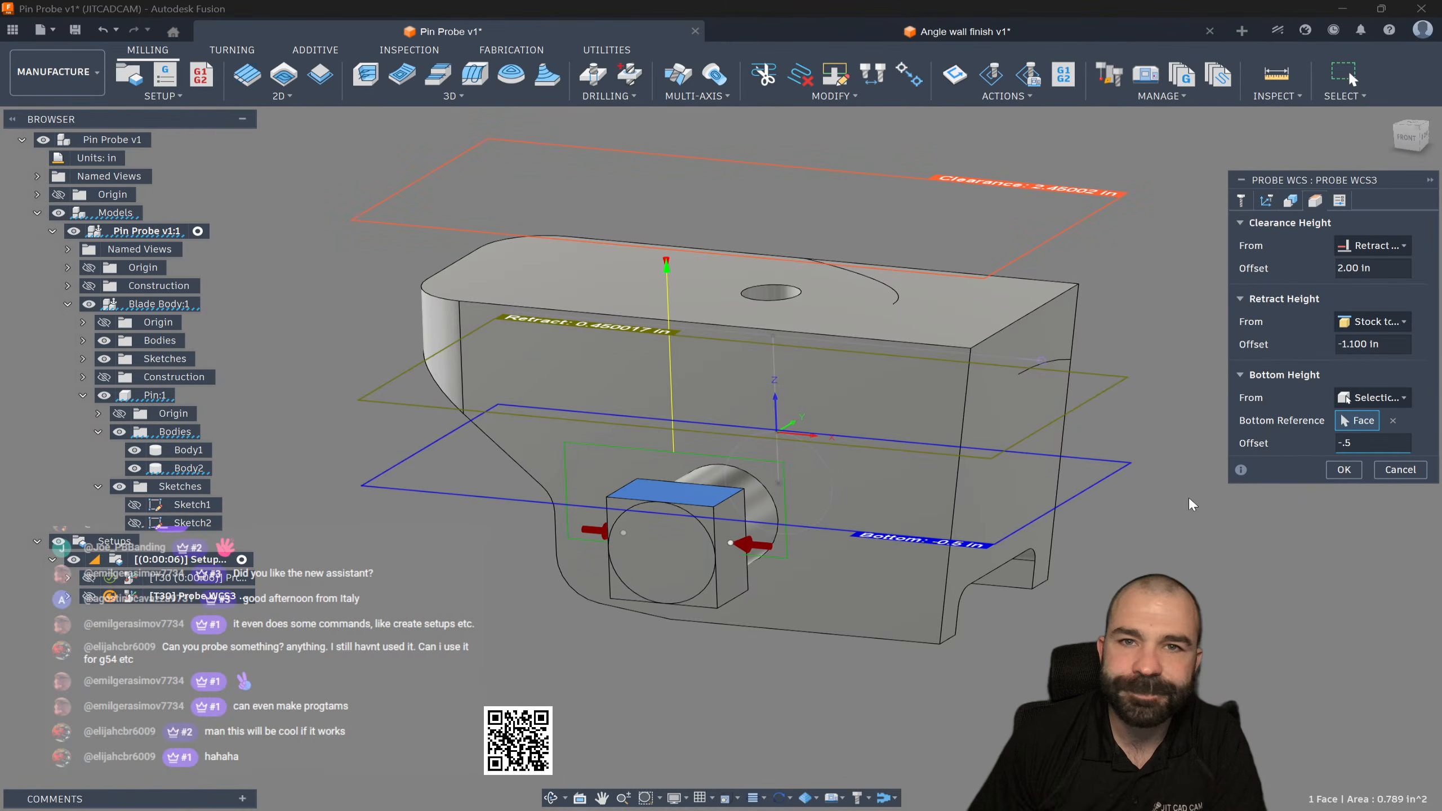
{"action": "left_click", "coordinate": [1404, 143]}
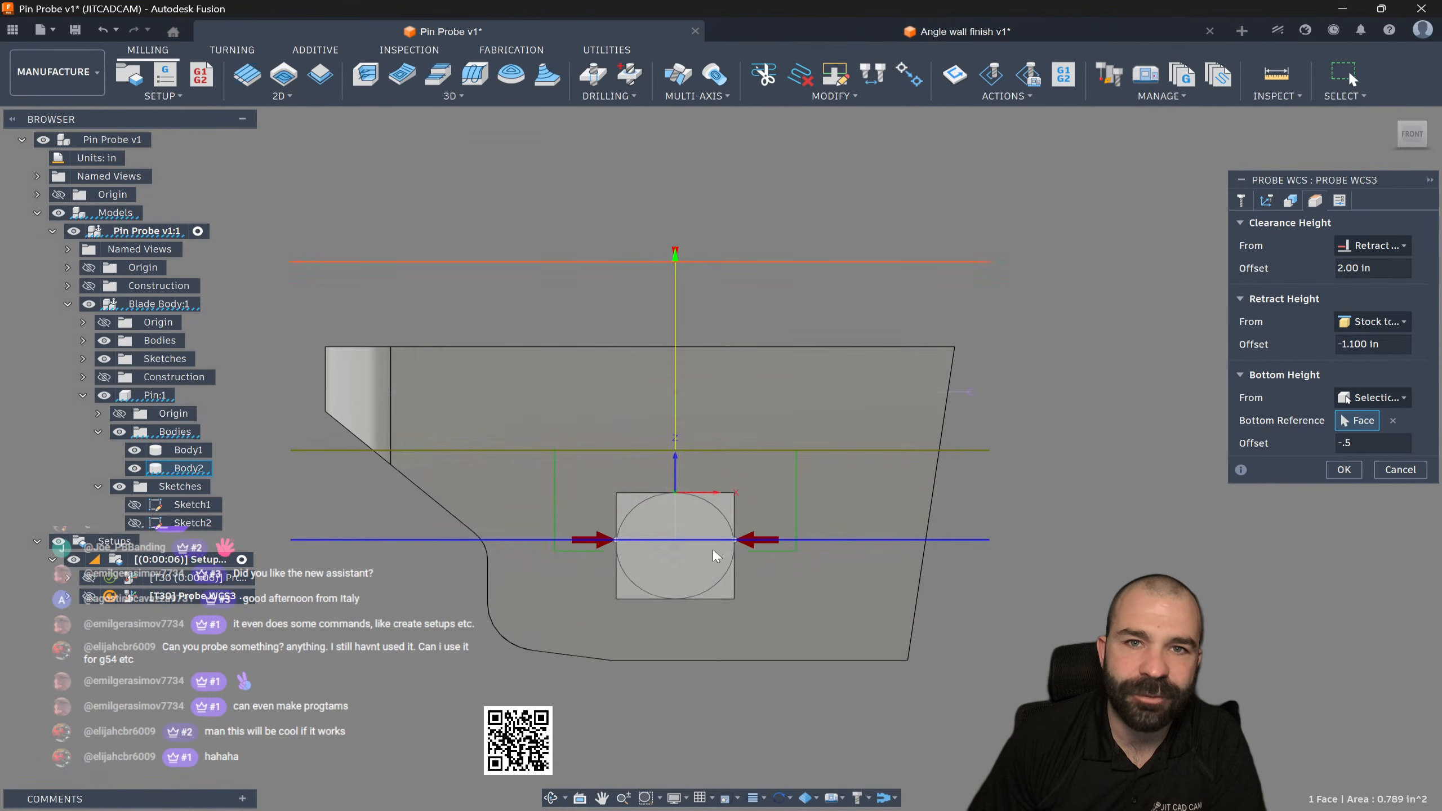
{"action": "scroll", "coordinate": [748, 522], "scroll_direction": "up", "scroll_amount": 10}
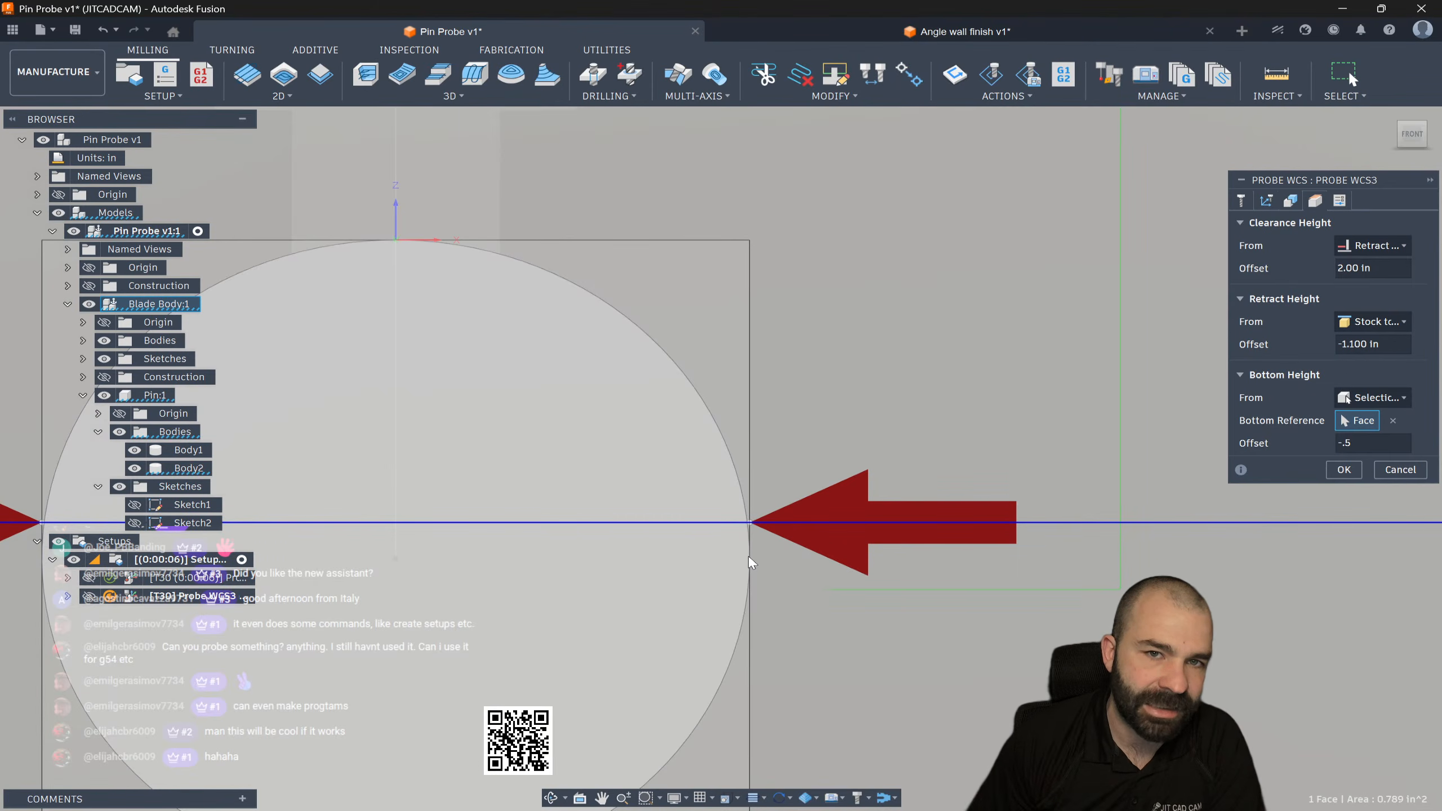
{"action": "scroll", "coordinate": [988, 484], "scroll_direction": "down", "scroll_amount": 3}
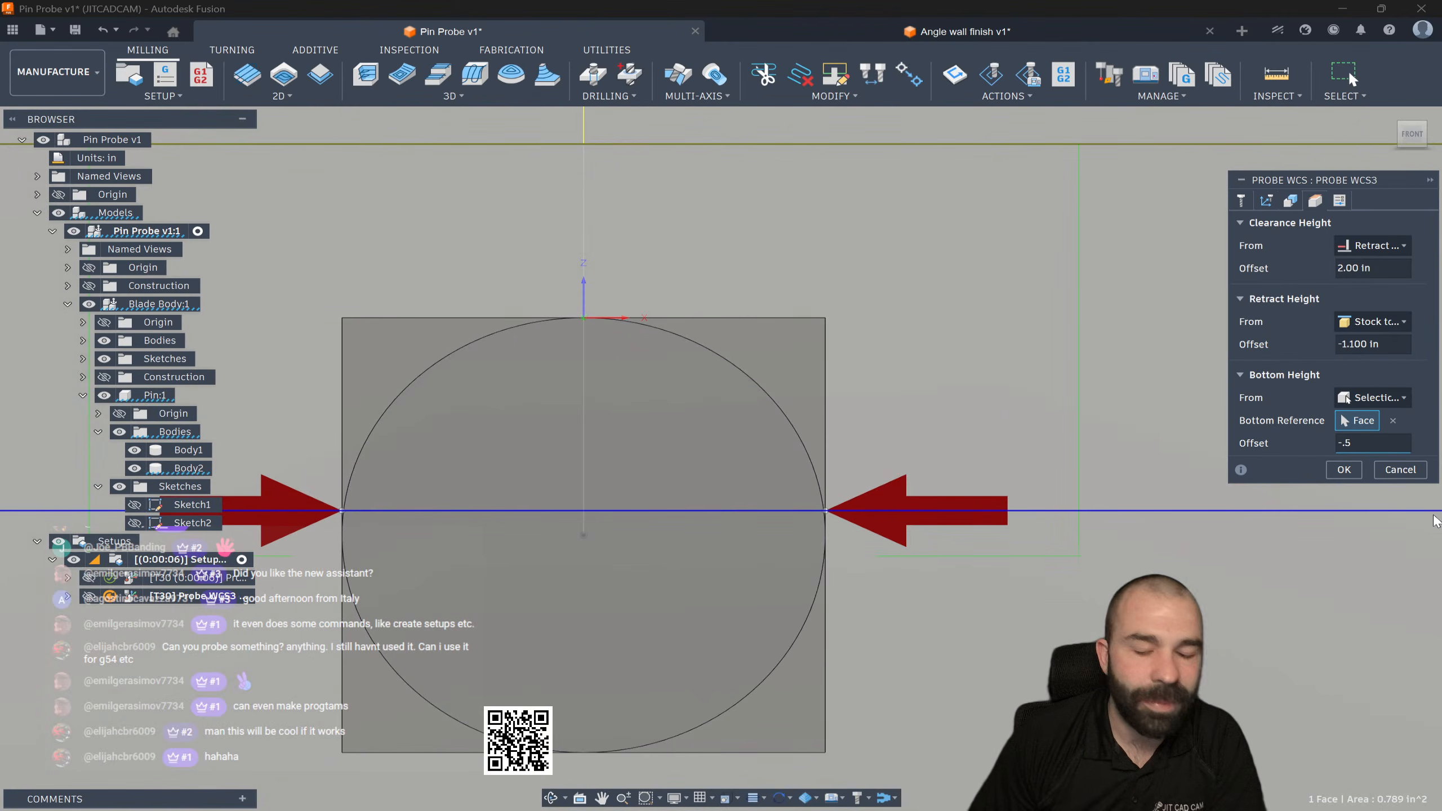
Step: Try bottom height offset expressions that combine -.5 with the 3 mm probe radius, such as -.5+3mm and -.5-3mm
{"action": "type", "text": "3mm"}
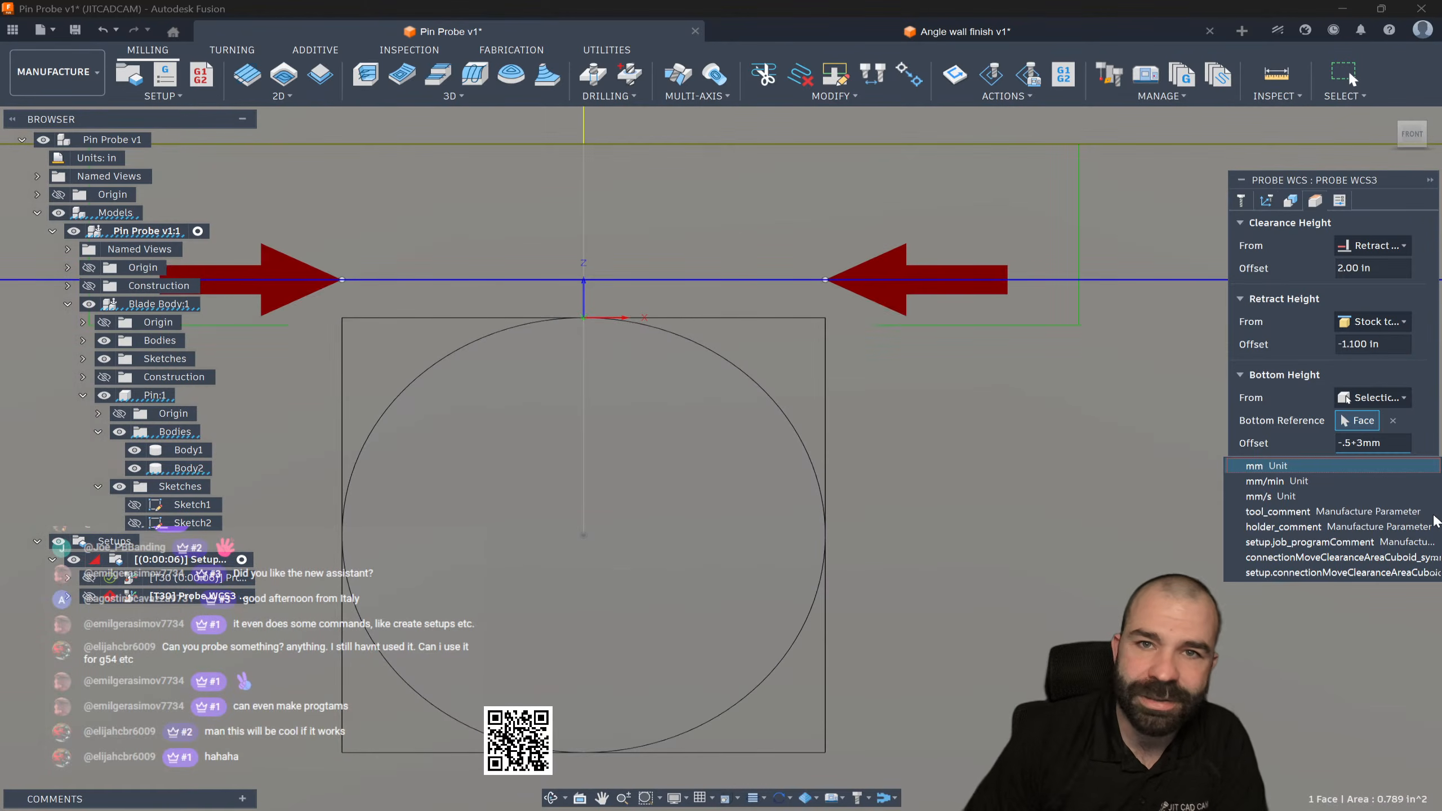
{"action": "left_click", "coordinate": [1358, 442]}
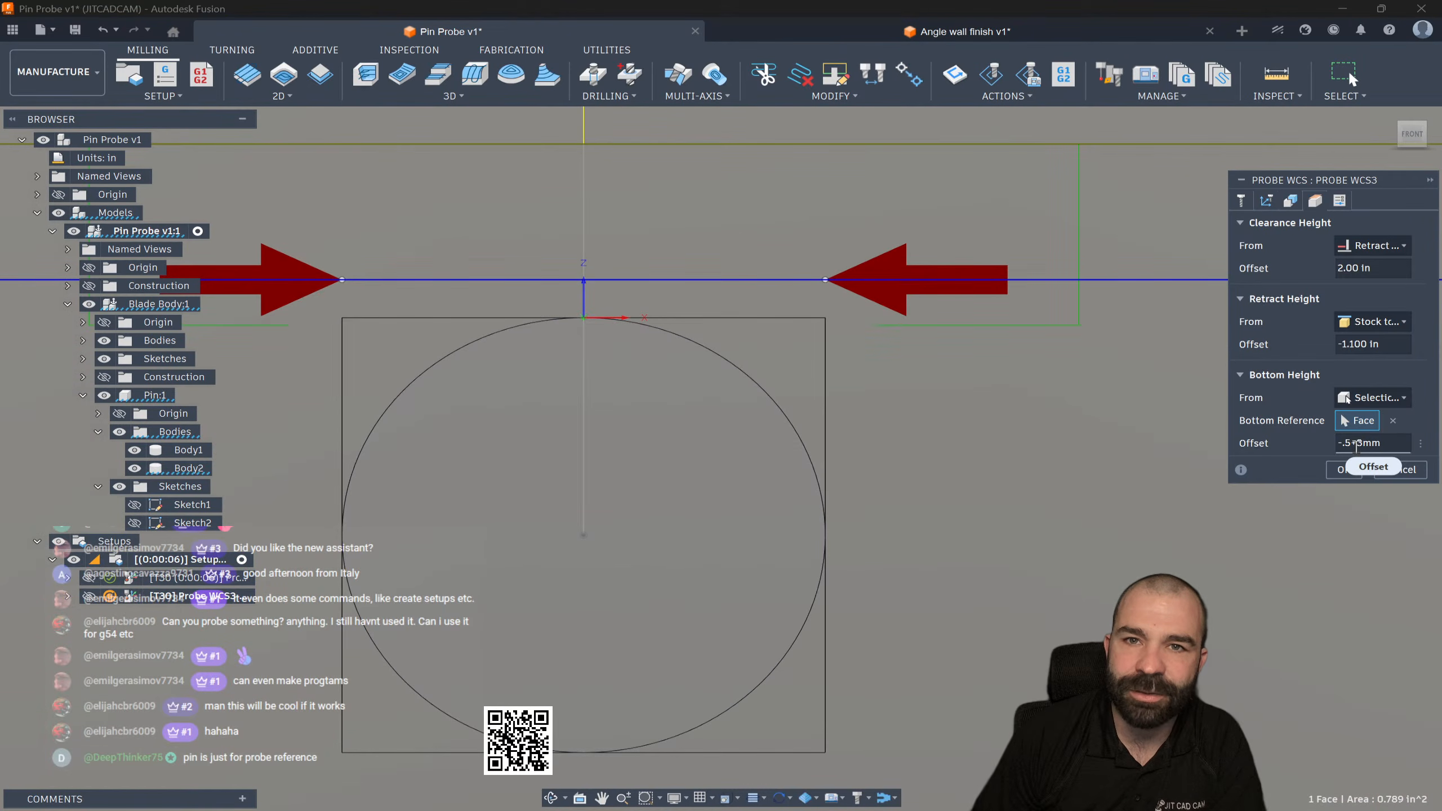
{"action": "key", "text": "BackSpace"}
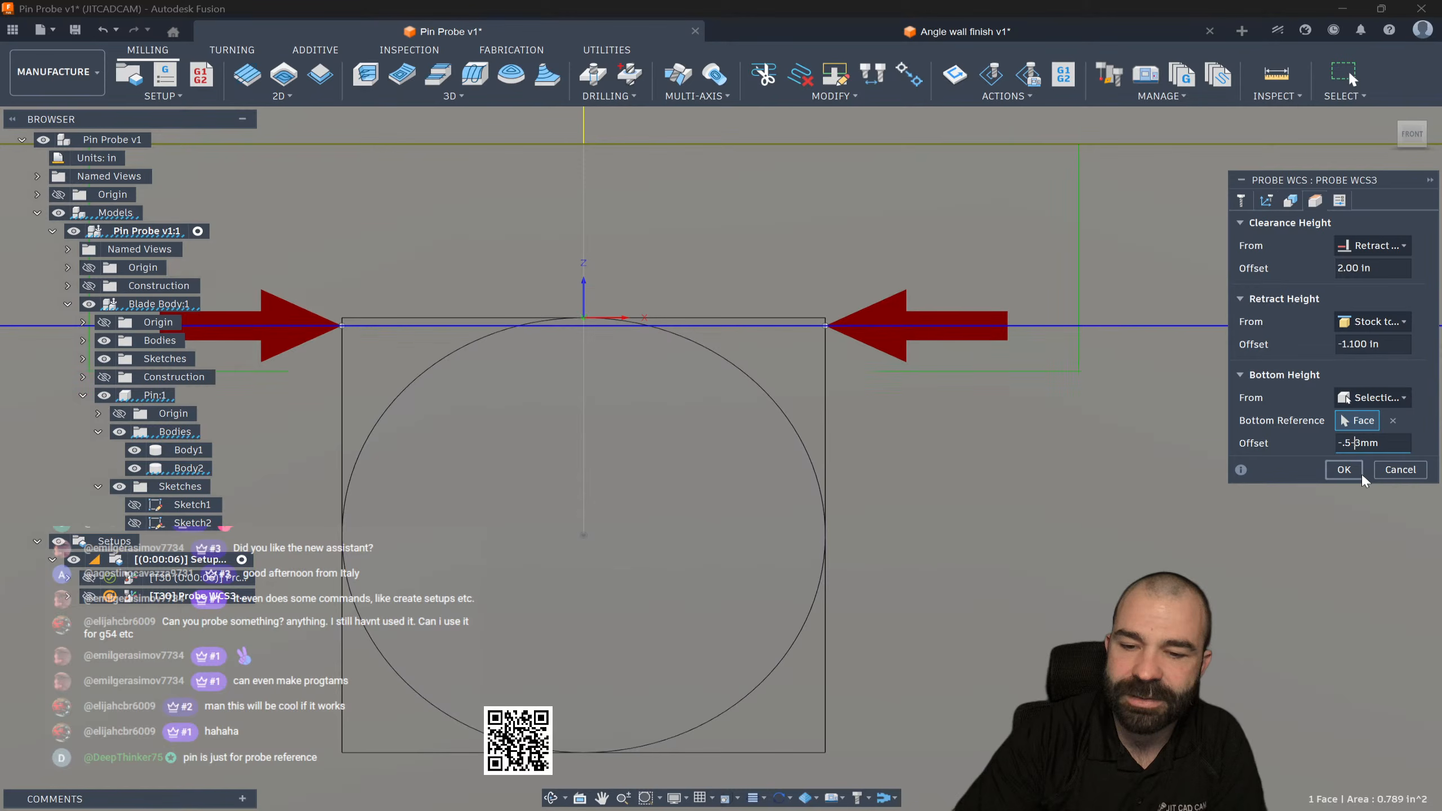
{"action": "type", "text": "-"}
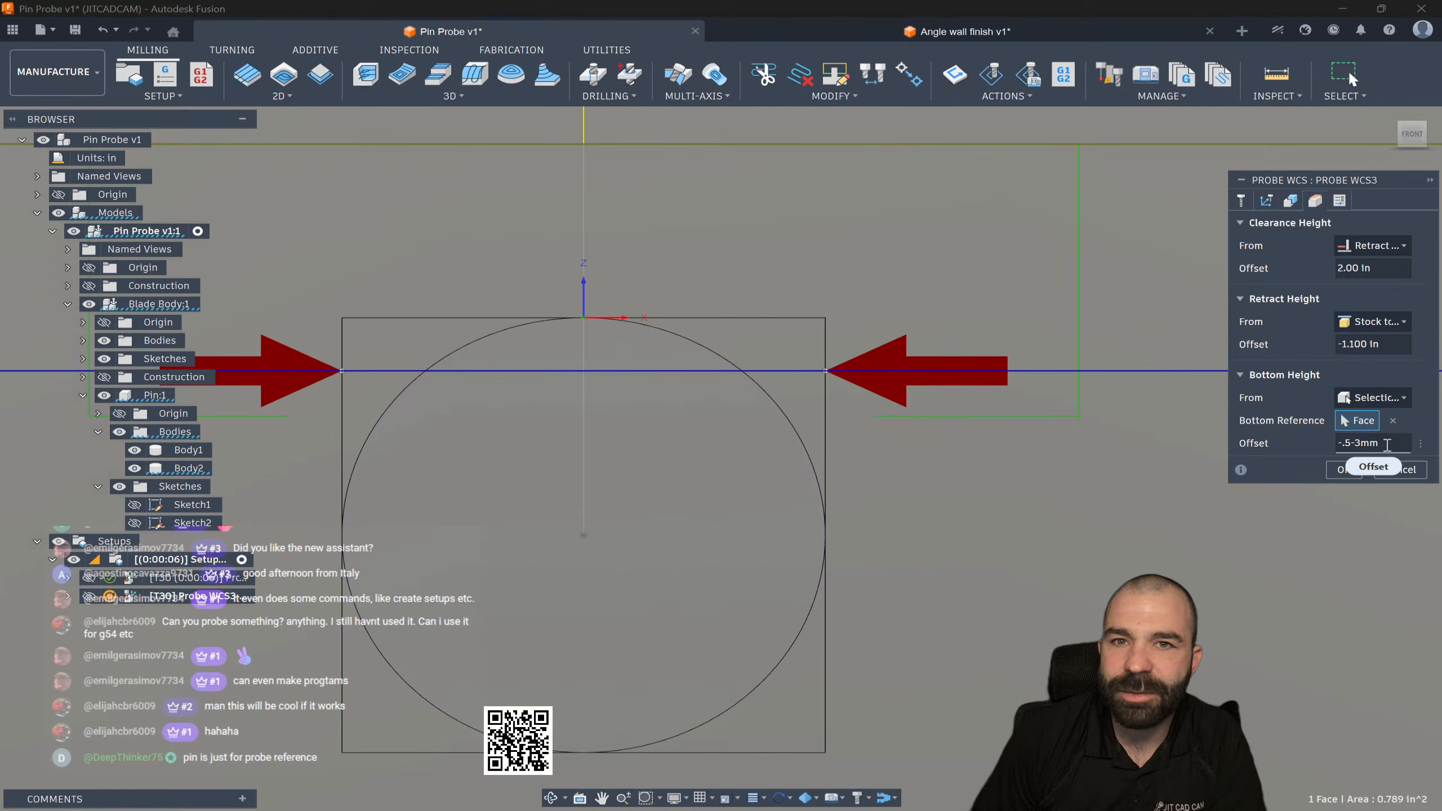
{"action": "left_click_drag", "start_coordinate": [1381, 446], "coordinate": [1307, 445]}
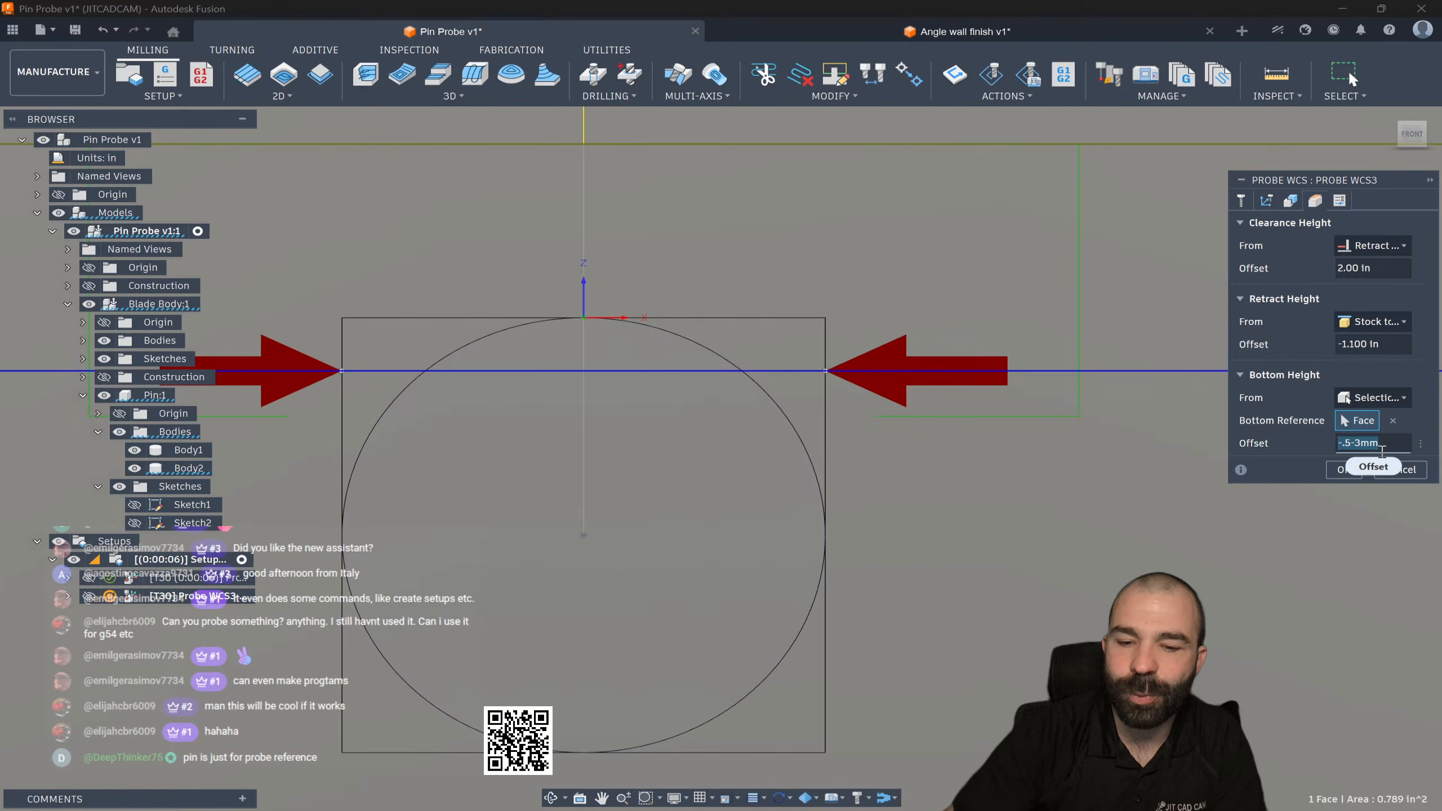
{"action": "key", "text": "BackSpace"}
{"action": "type", "text": "-.5"}
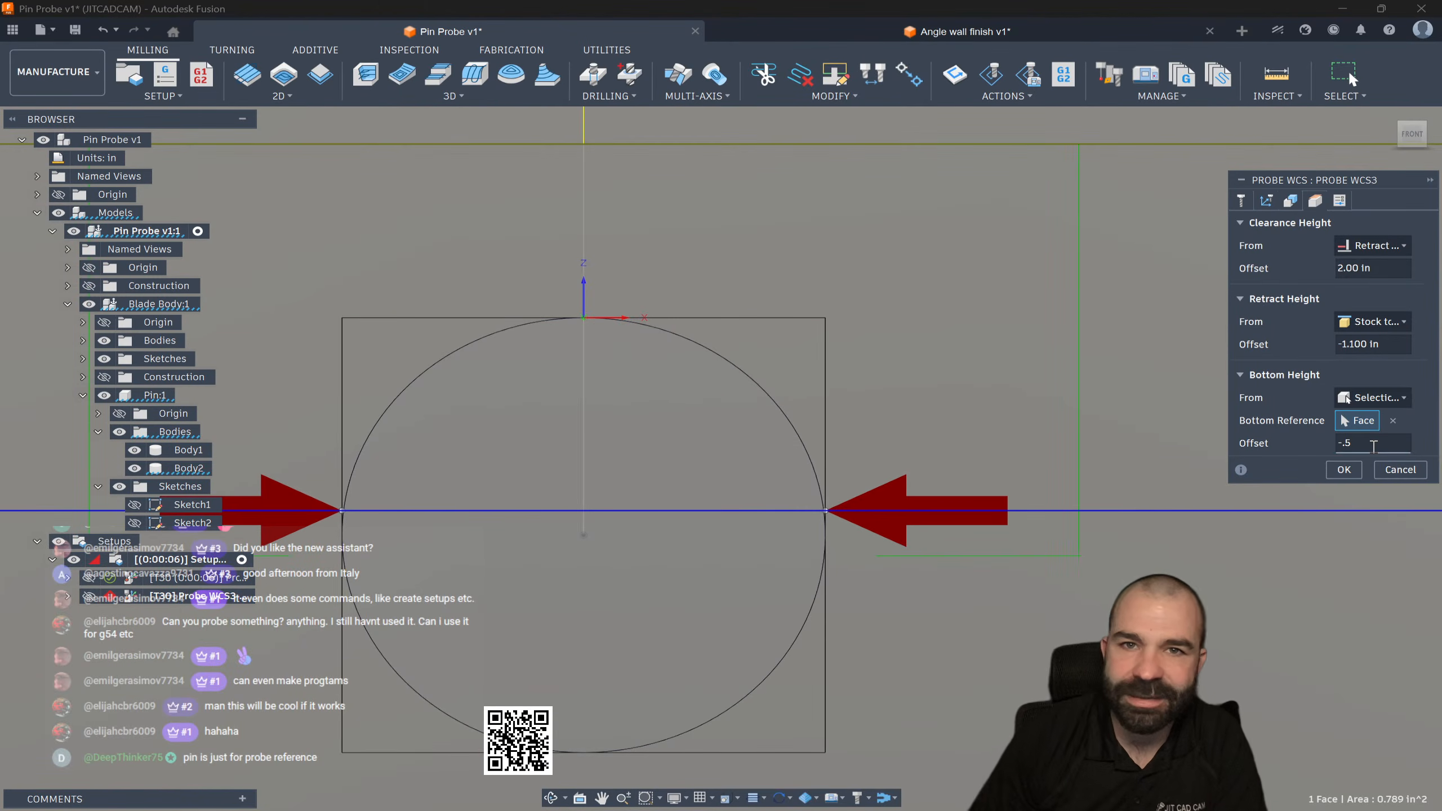
{"action": "type", "text": "+"}
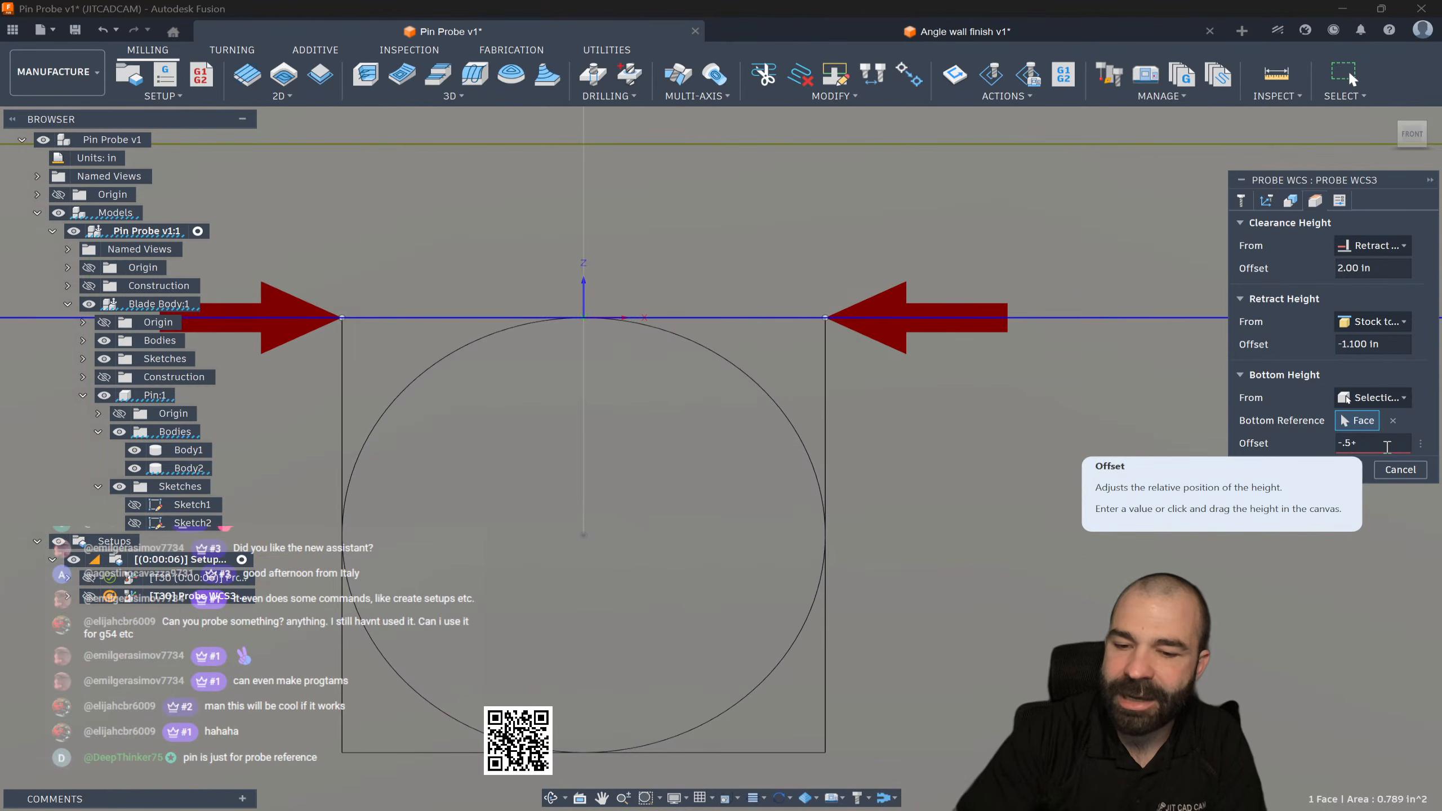
{"action": "type", "text": "-3mm"}
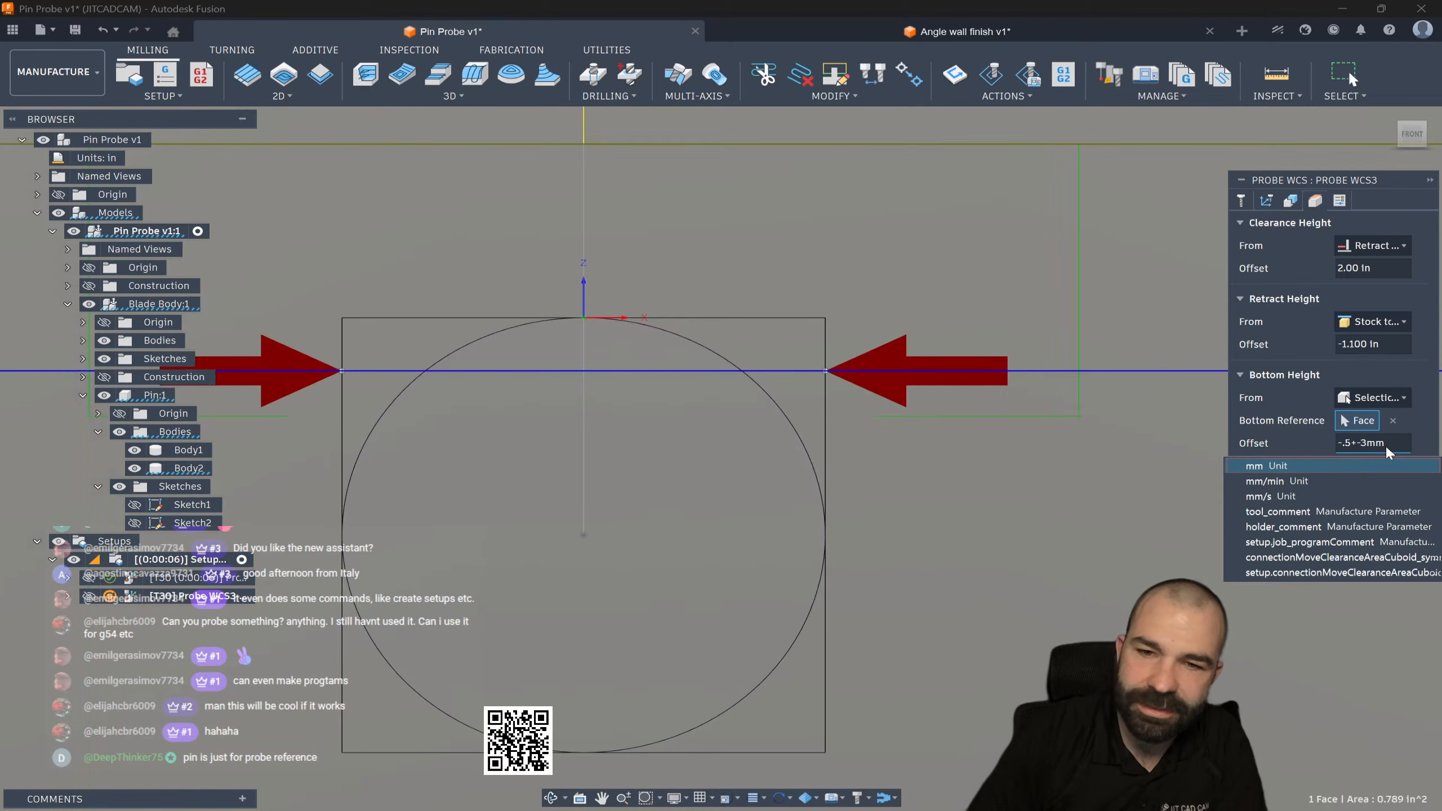
{"action": "left_click", "coordinate": [1290, 442]}
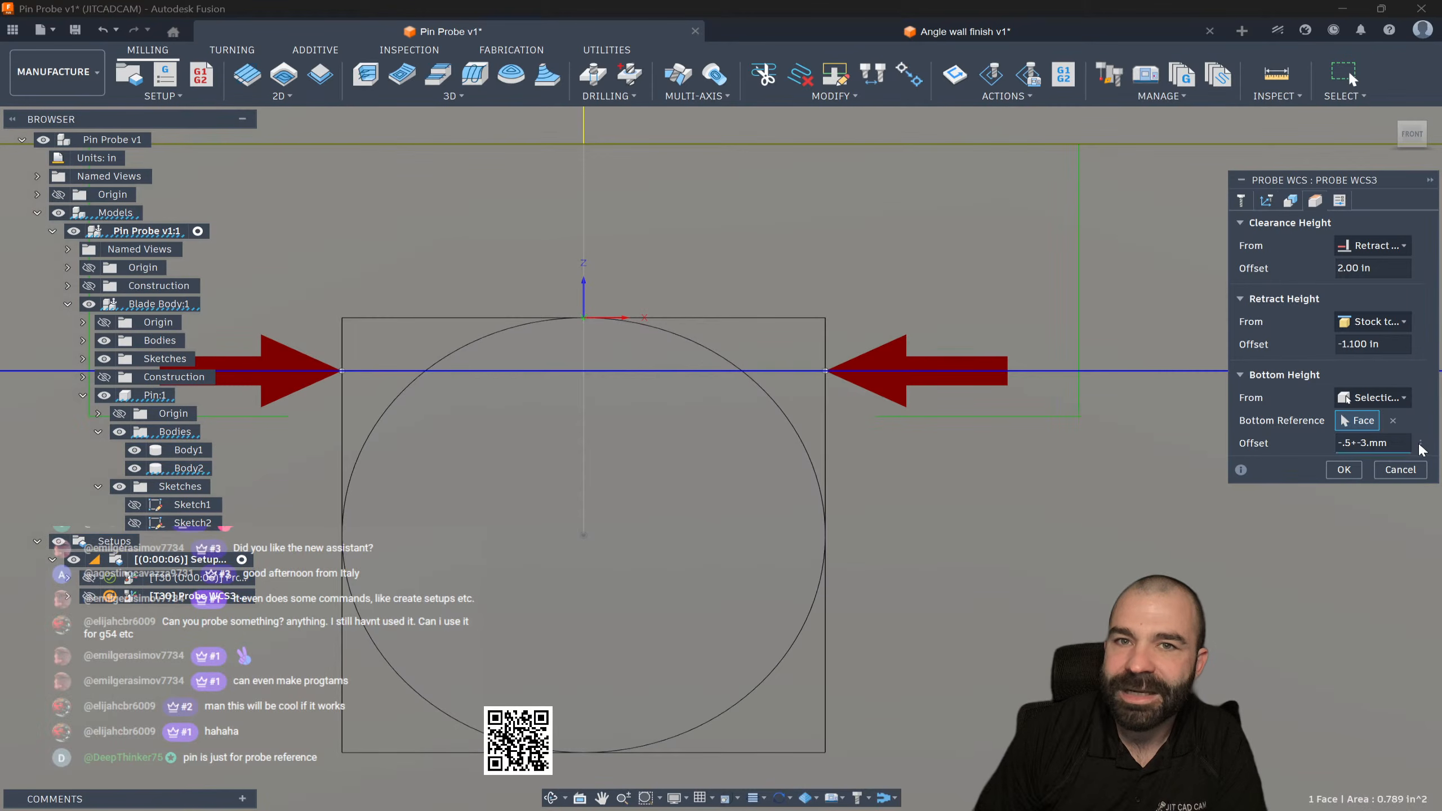
Step: Set the bottom height offset to -.6 in, check the probe tool's diameter, and finish the X-wall probing operation
{"action": "left_click_drag", "start_coordinate": [1390, 444], "coordinate": [1306, 450]}
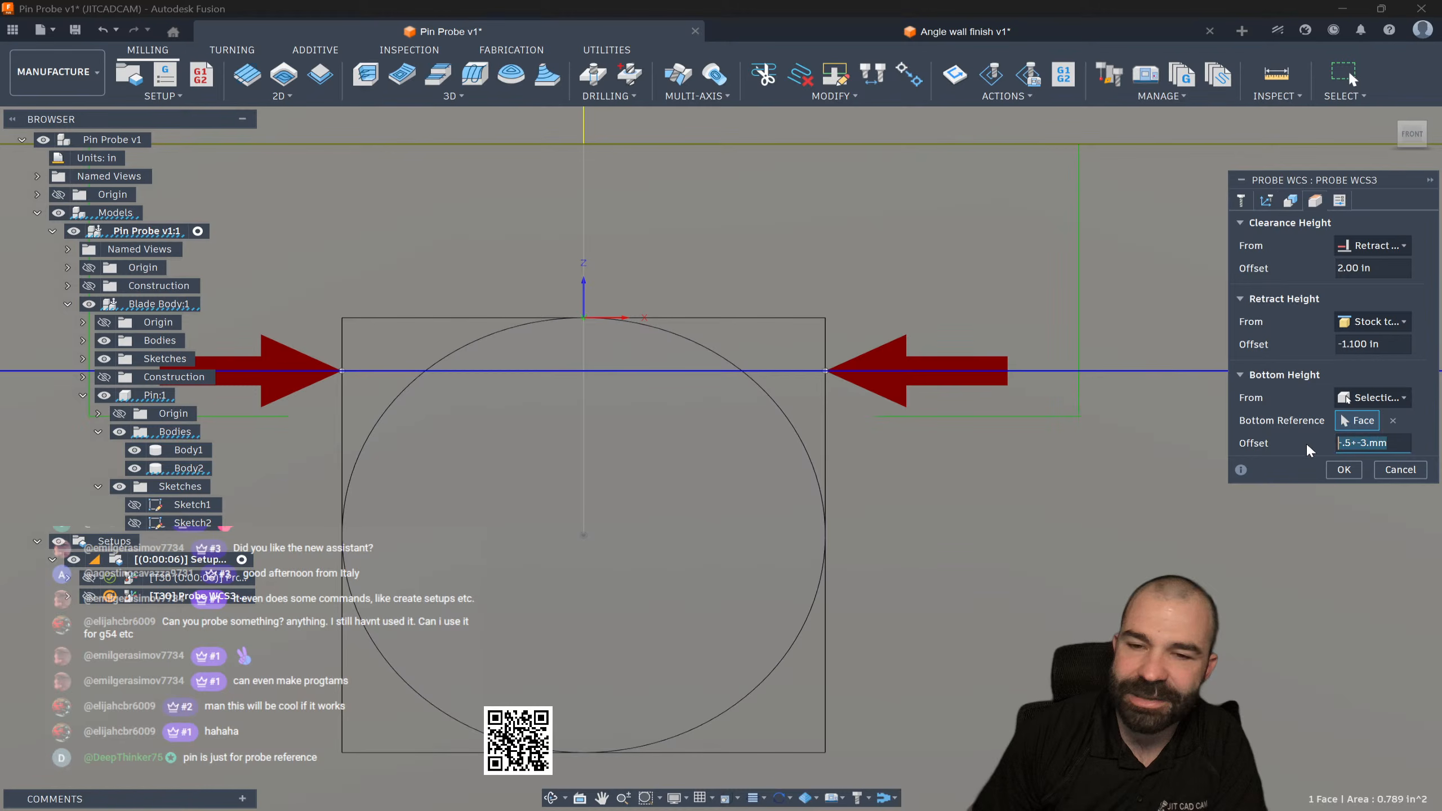
{"action": "type", "text": "-.6"}
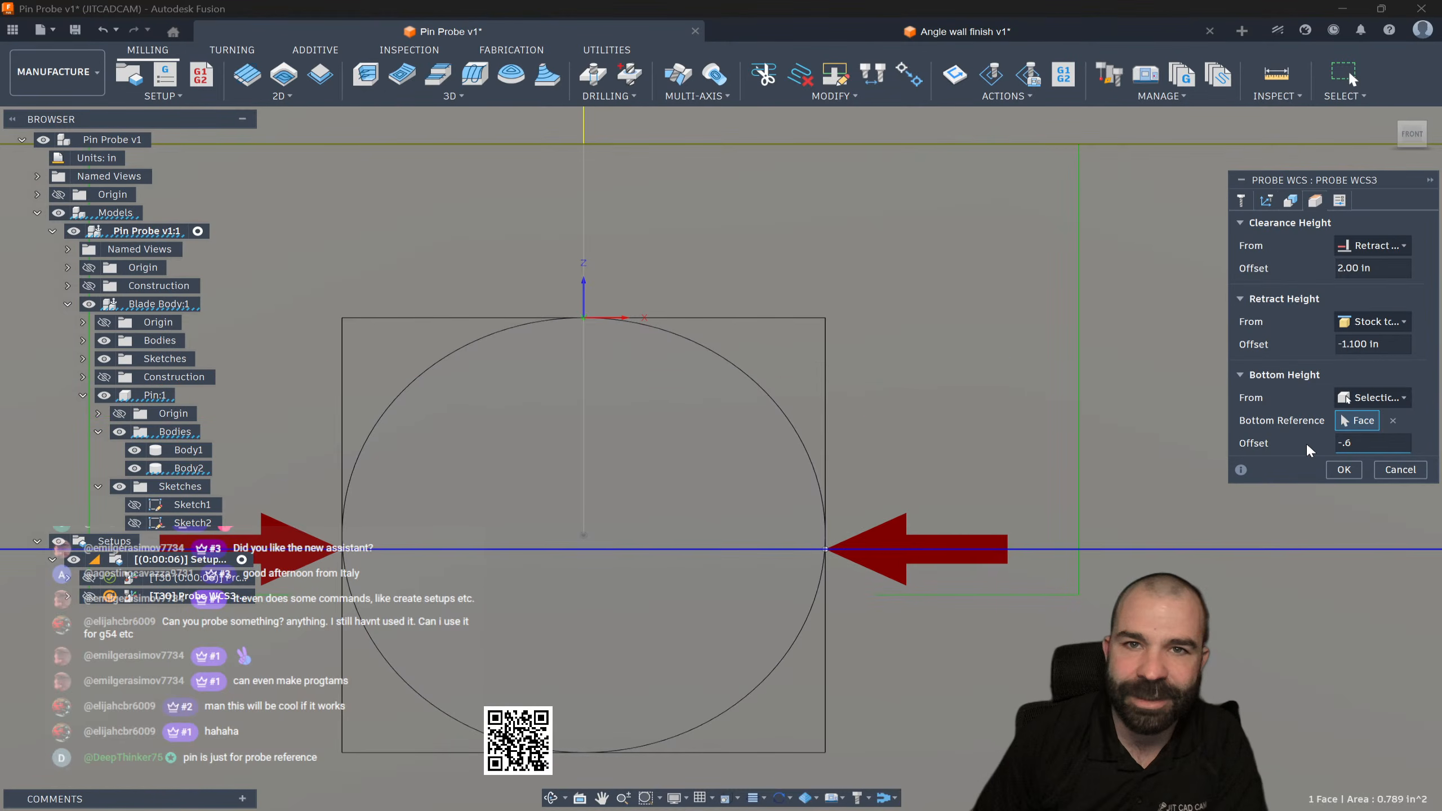
{"action": "scroll", "coordinate": [1106, 471], "scroll_direction": "down", "scroll_amount": 1}
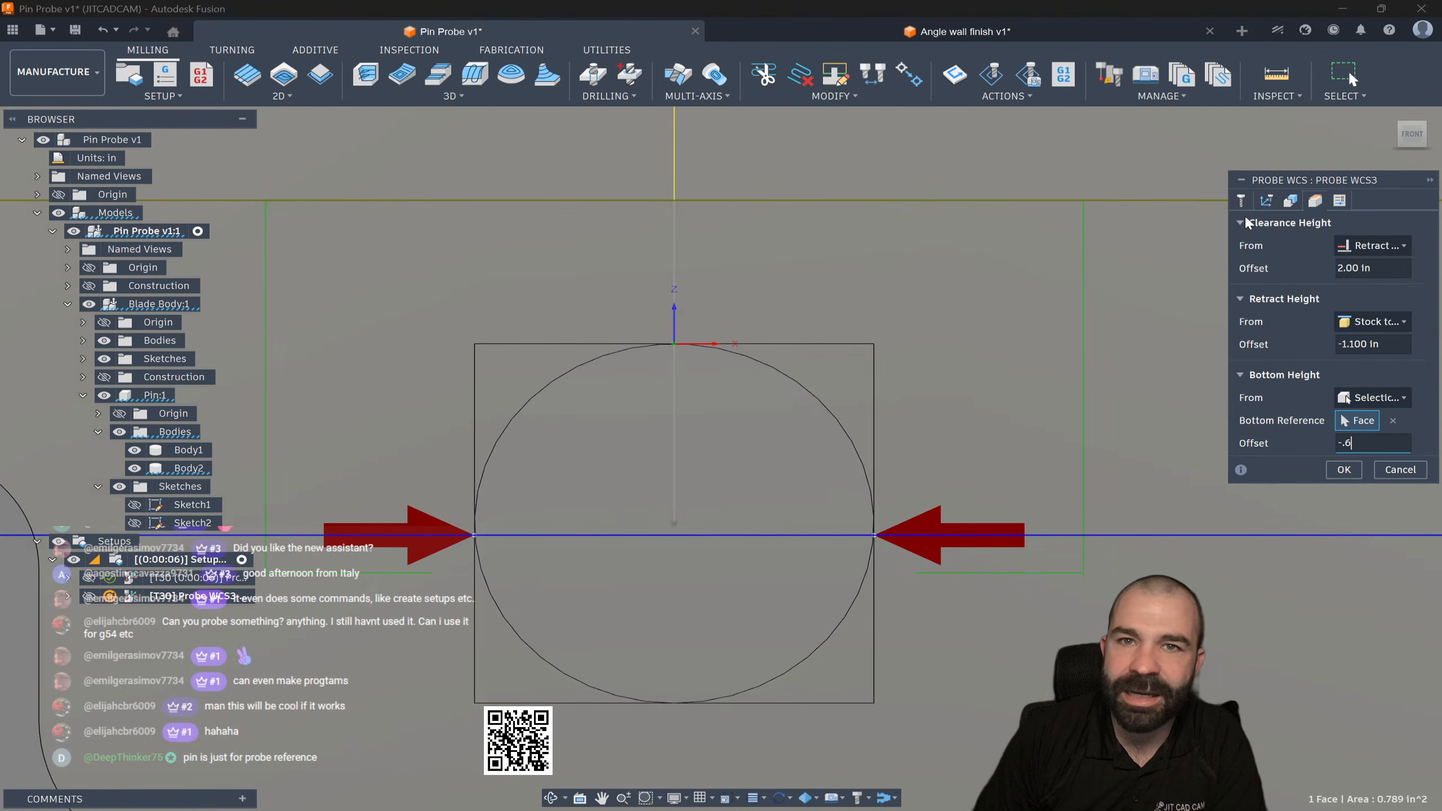
{"action": "left_click", "coordinate": [1240, 201]}
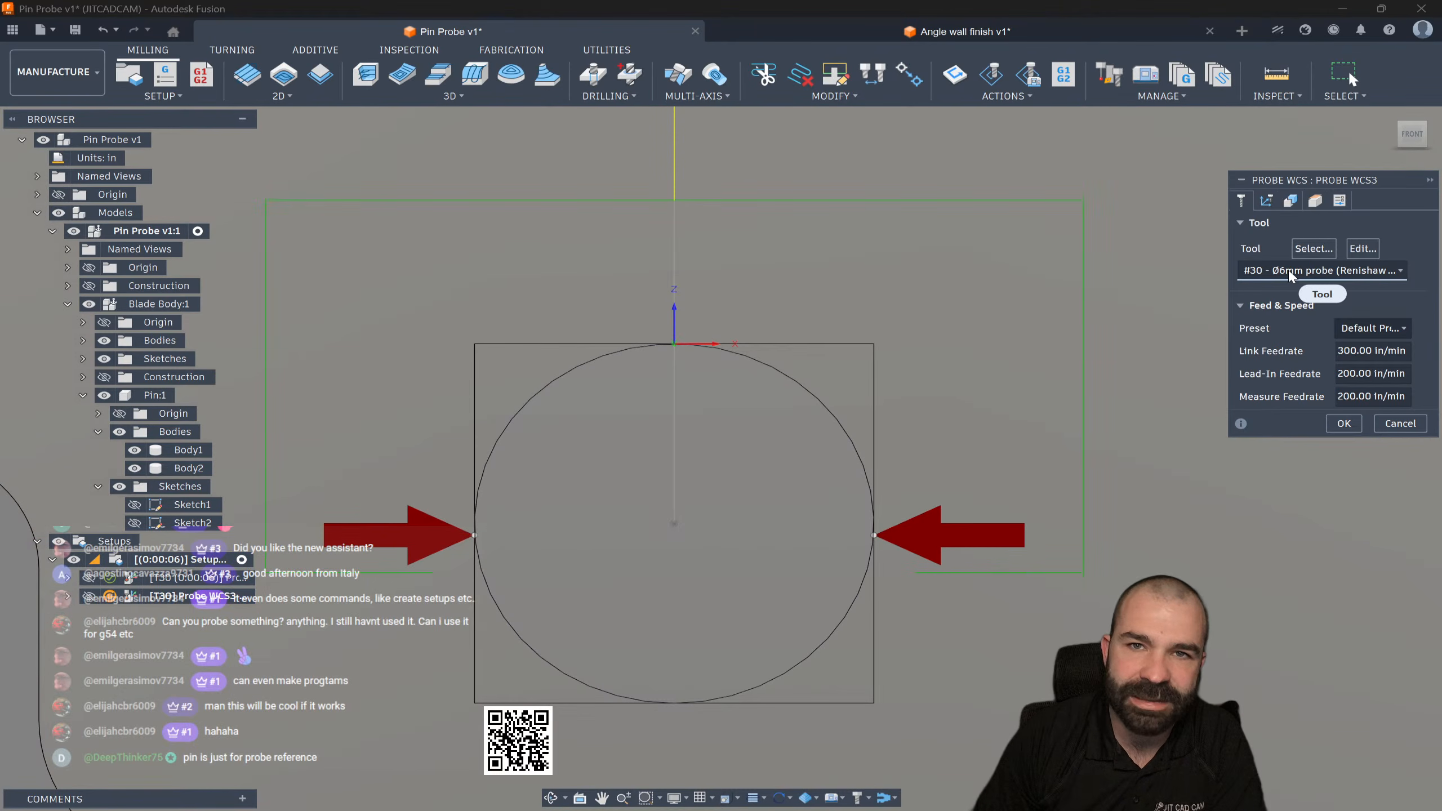
{"action": "left_click", "coordinate": [1314, 200]}
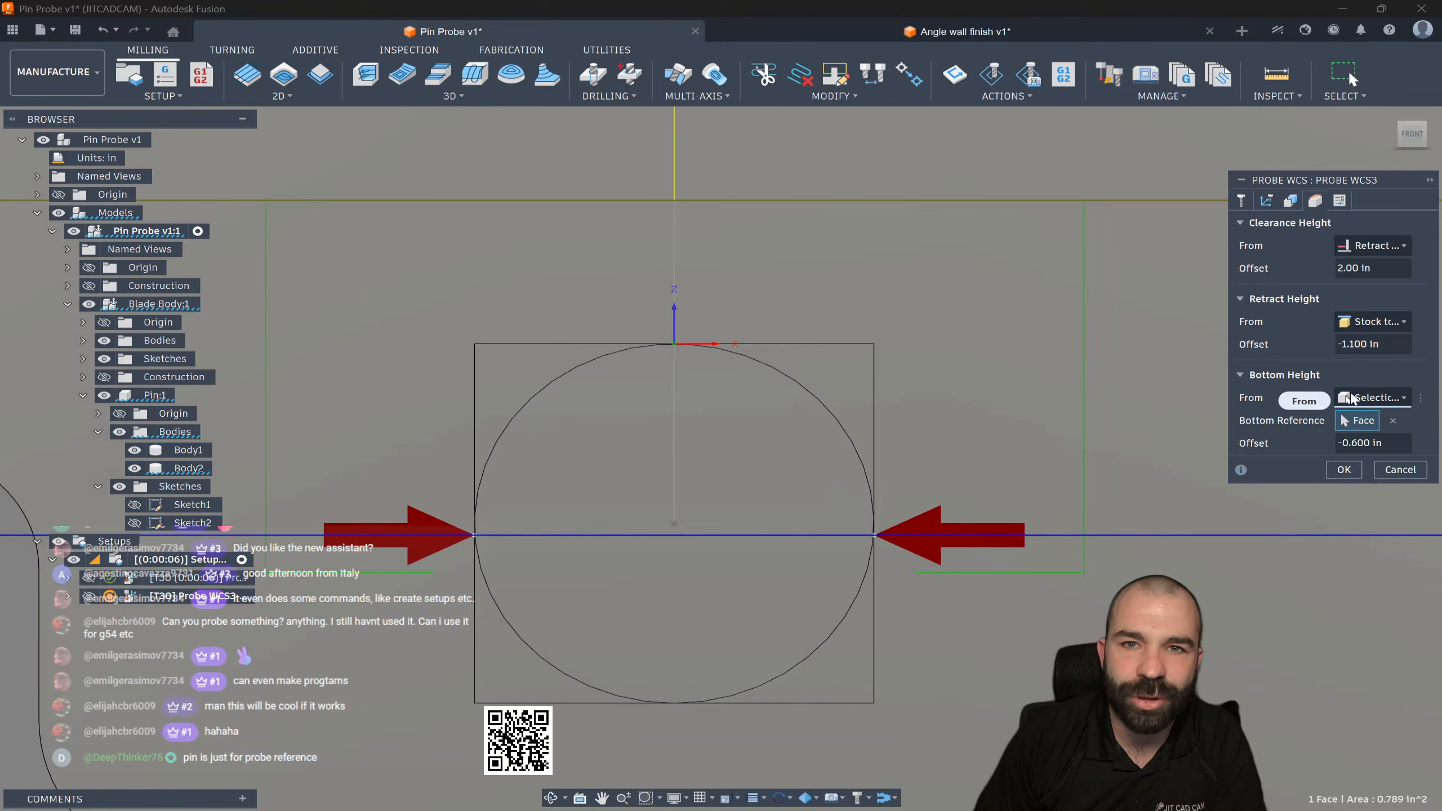
{"action": "scroll", "coordinate": [1025, 446], "scroll_direction": "down", "scroll_amount": 2}
{"action": "middle_click_drag", "start_coordinate": [1010, 457], "coordinate": [941, 492], "text": "shift"}
{"action": "left_click", "coordinate": [1359, 475]}
{"action": "scroll", "coordinate": [891, 499], "scroll_direction": "up", "scroll_amount": 2}
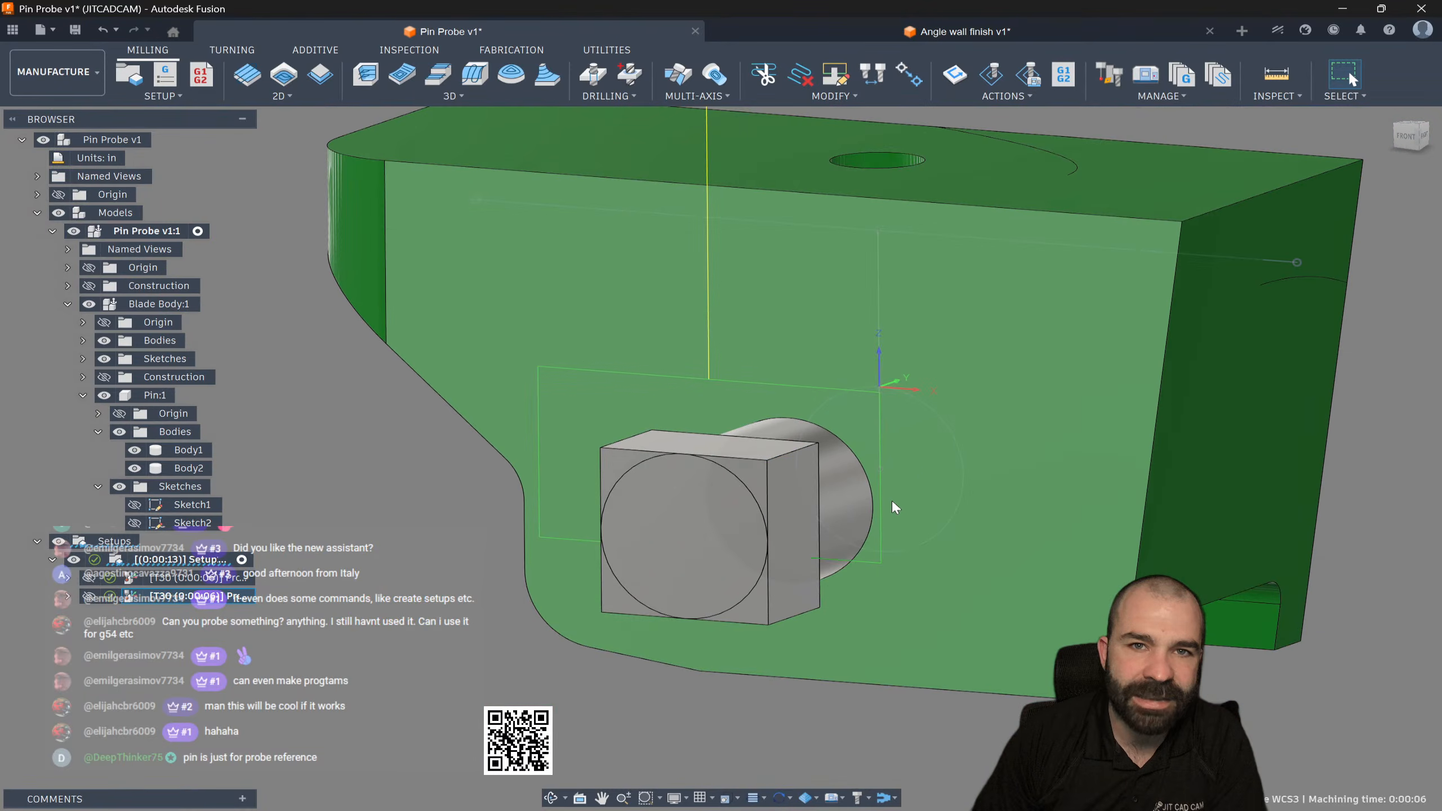
Step: Create another Probe WCS operation on the square block's top face with the Z surface probe type
{"action": "left_click", "coordinate": [170, 96]}
{"action": "left_click", "coordinate": [181, 188]}
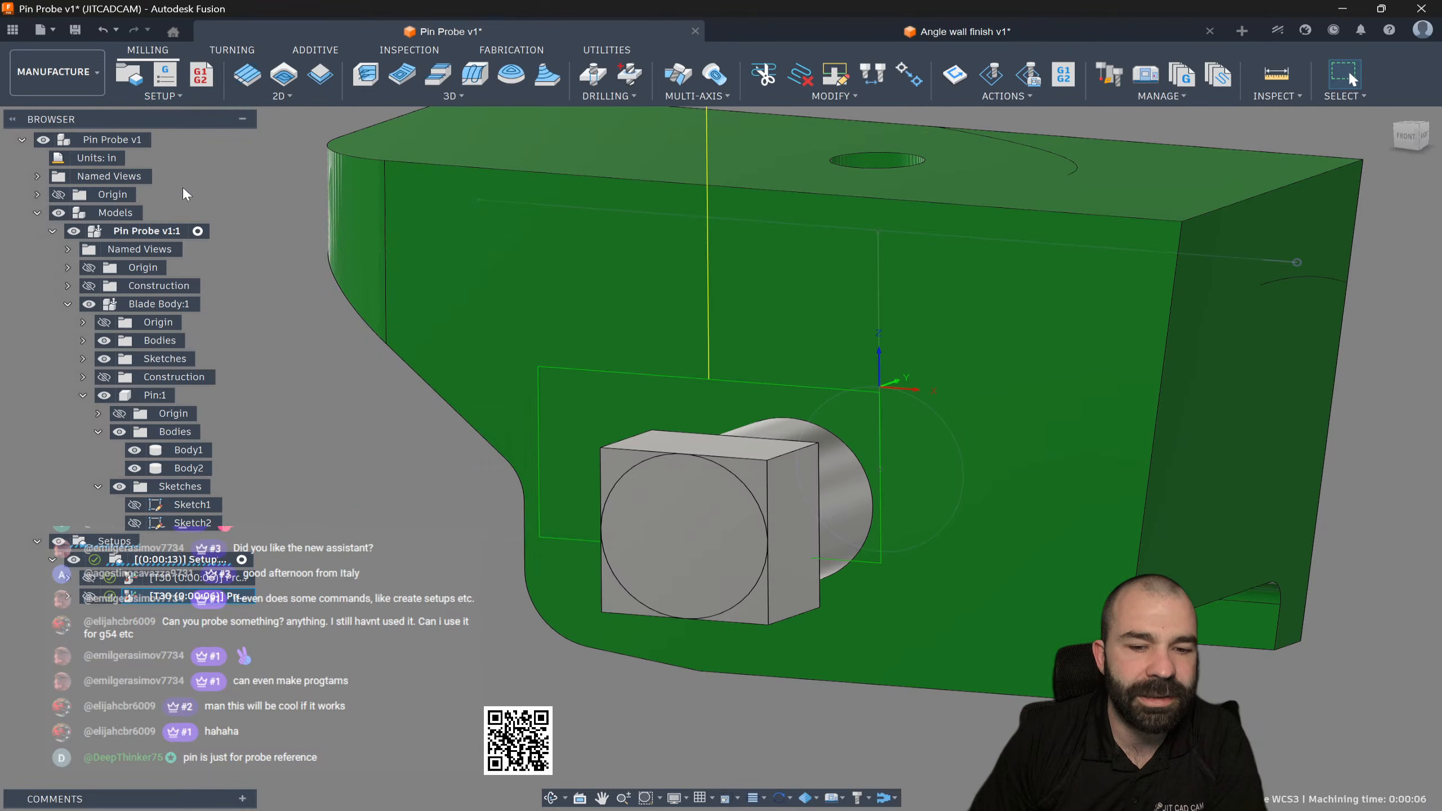
{"action": "scroll", "coordinate": [680, 495], "scroll_direction": "up", "scroll_amount": 2}
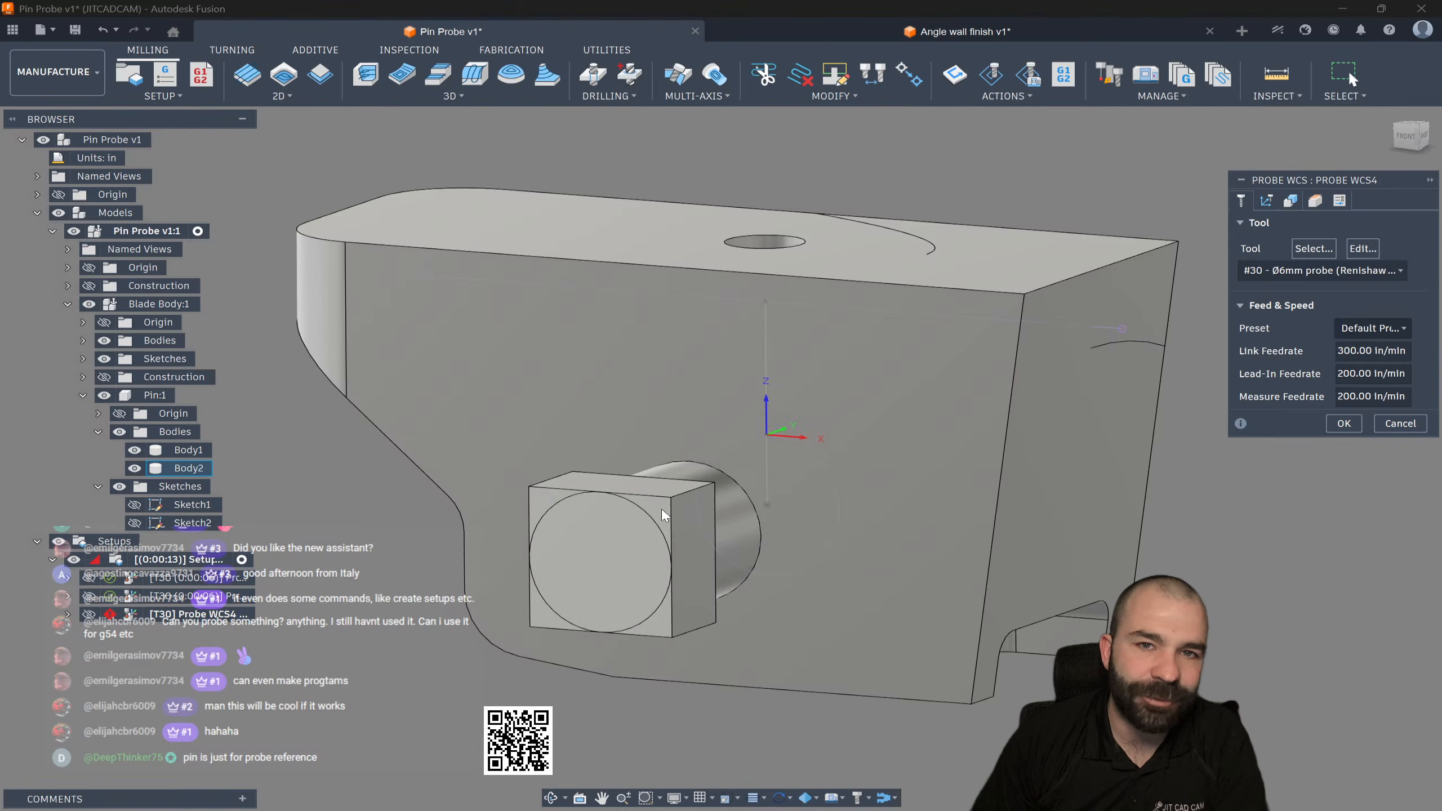
{"action": "left_click", "coordinate": [1281, 205]}
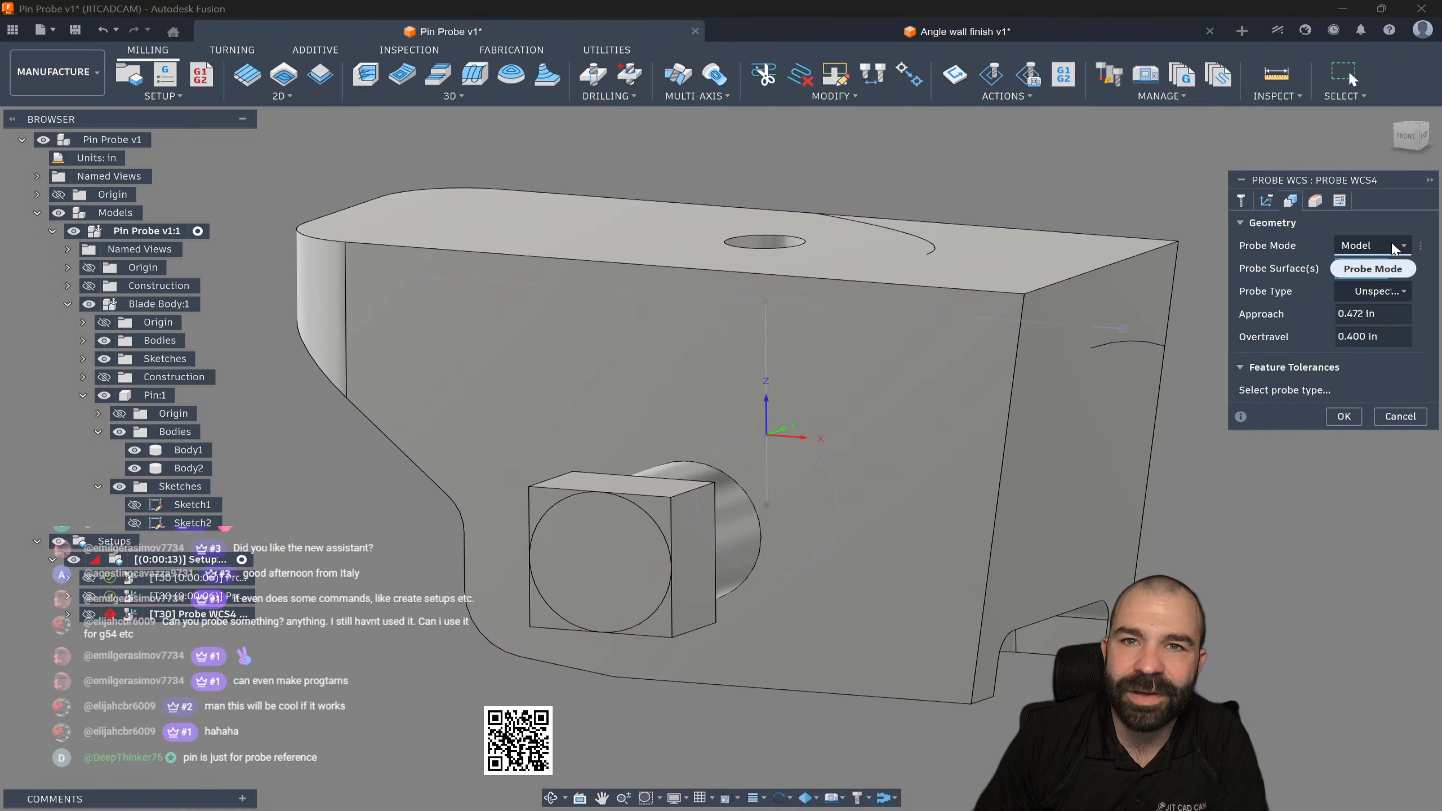
{"action": "left_click", "coordinate": [625, 483]}
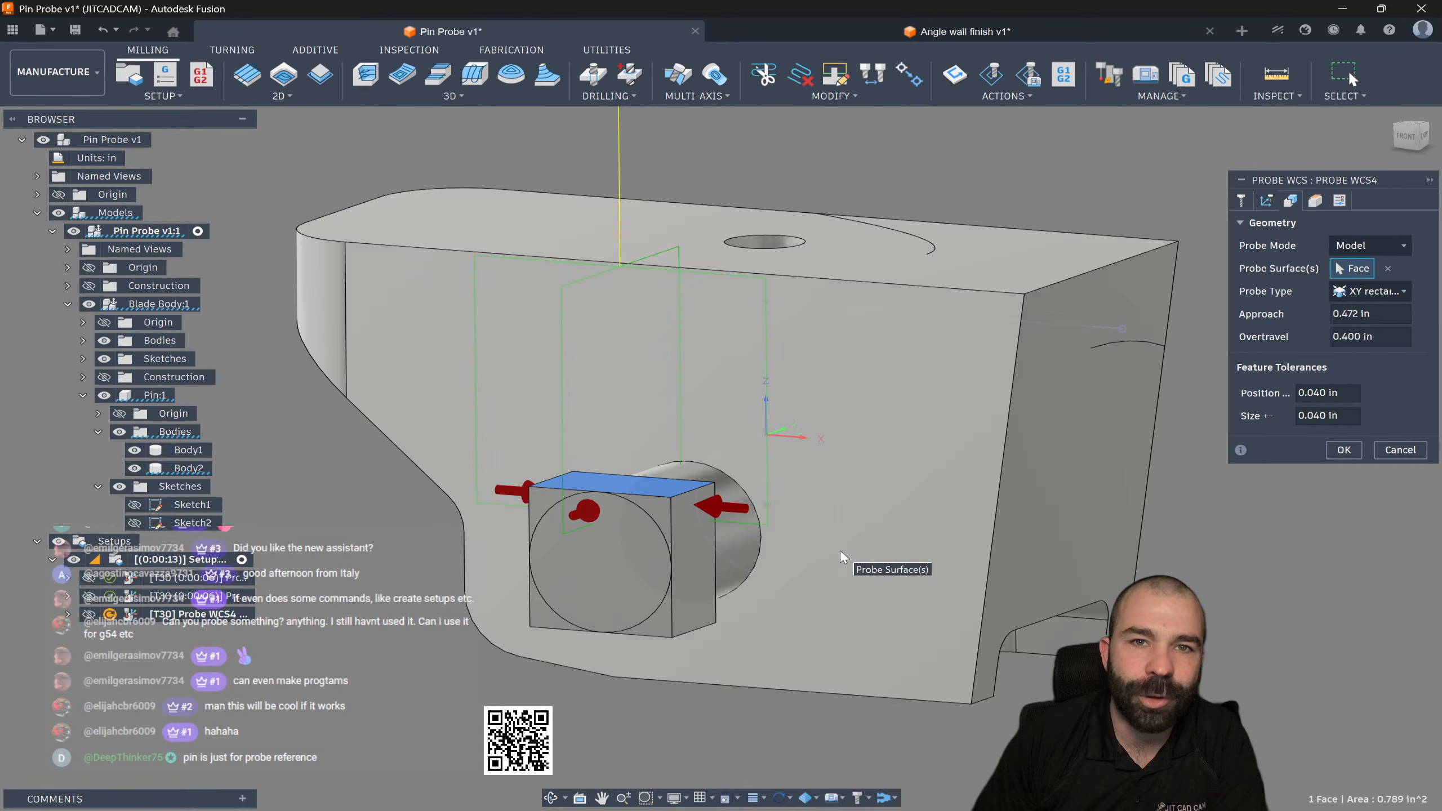
{"action": "left_click", "coordinate": [1366, 293]}
{"action": "left_click", "coordinate": [1345, 334]}
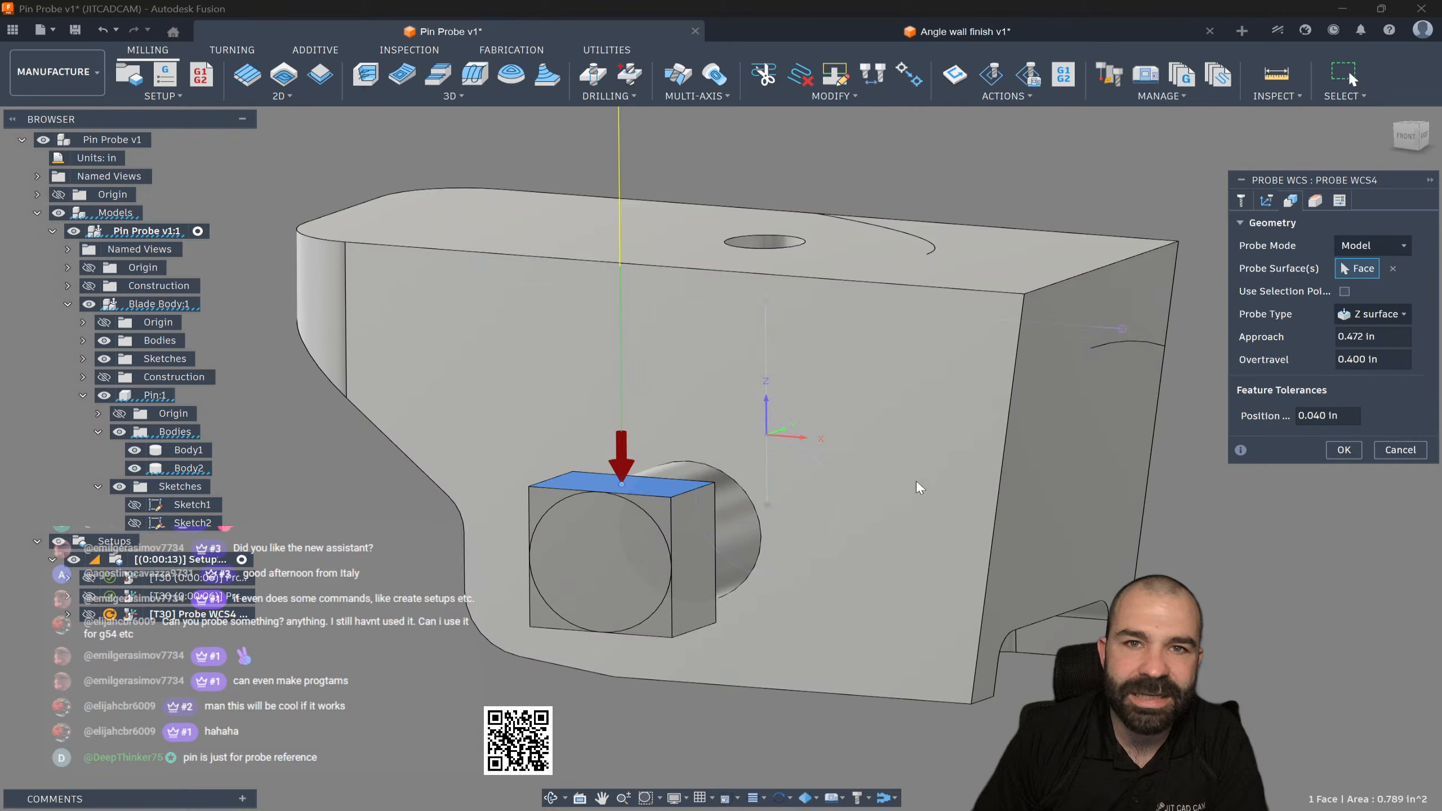
Step: Lower the new operation's retract height below the part's top face, just above the bottom height plane, and finish the operation
{"action": "left_click", "coordinate": [1315, 201]}
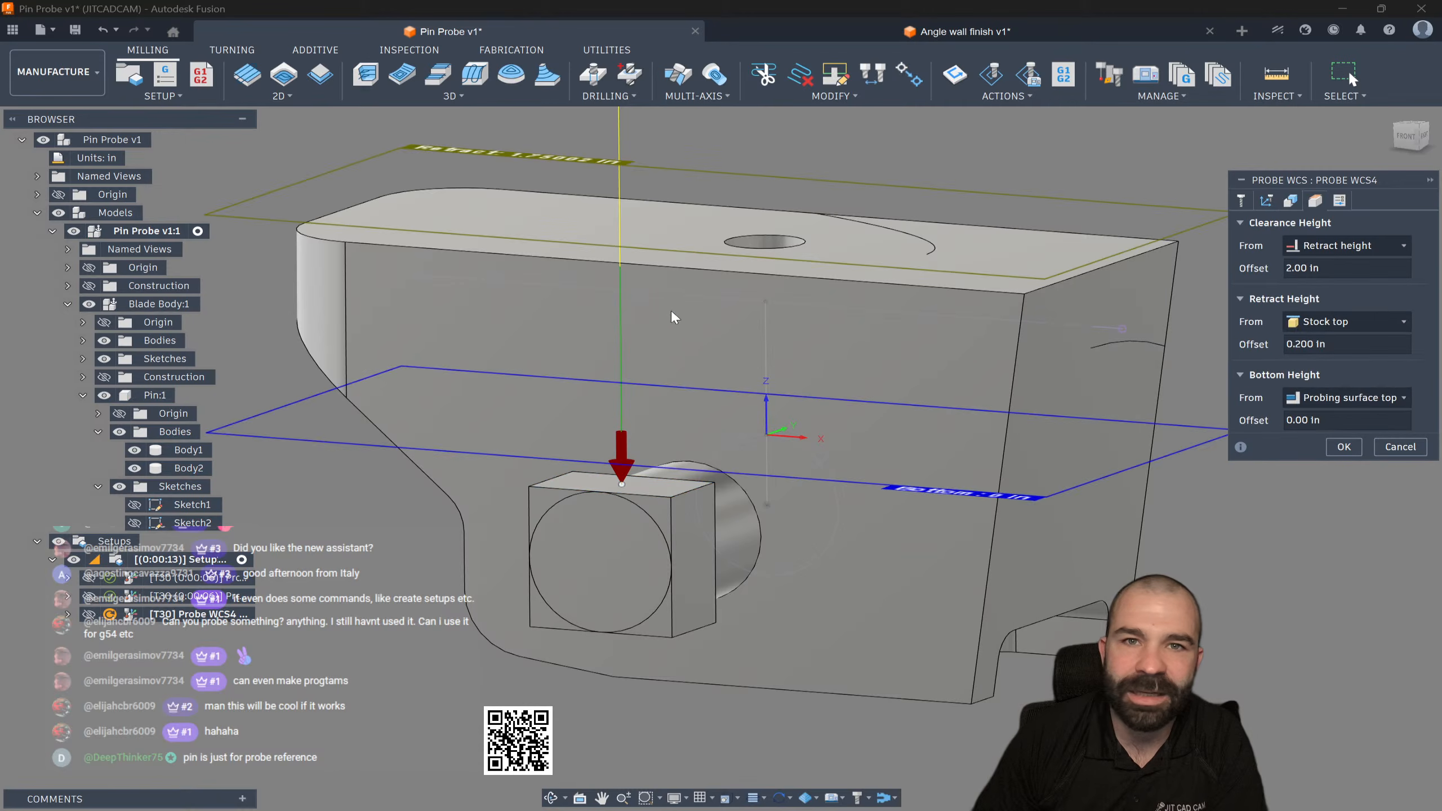
{"action": "left_click_drag", "start_coordinate": [638, 245], "coordinate": [646, 375]}
{"action": "left_click", "coordinate": [1343, 447]}
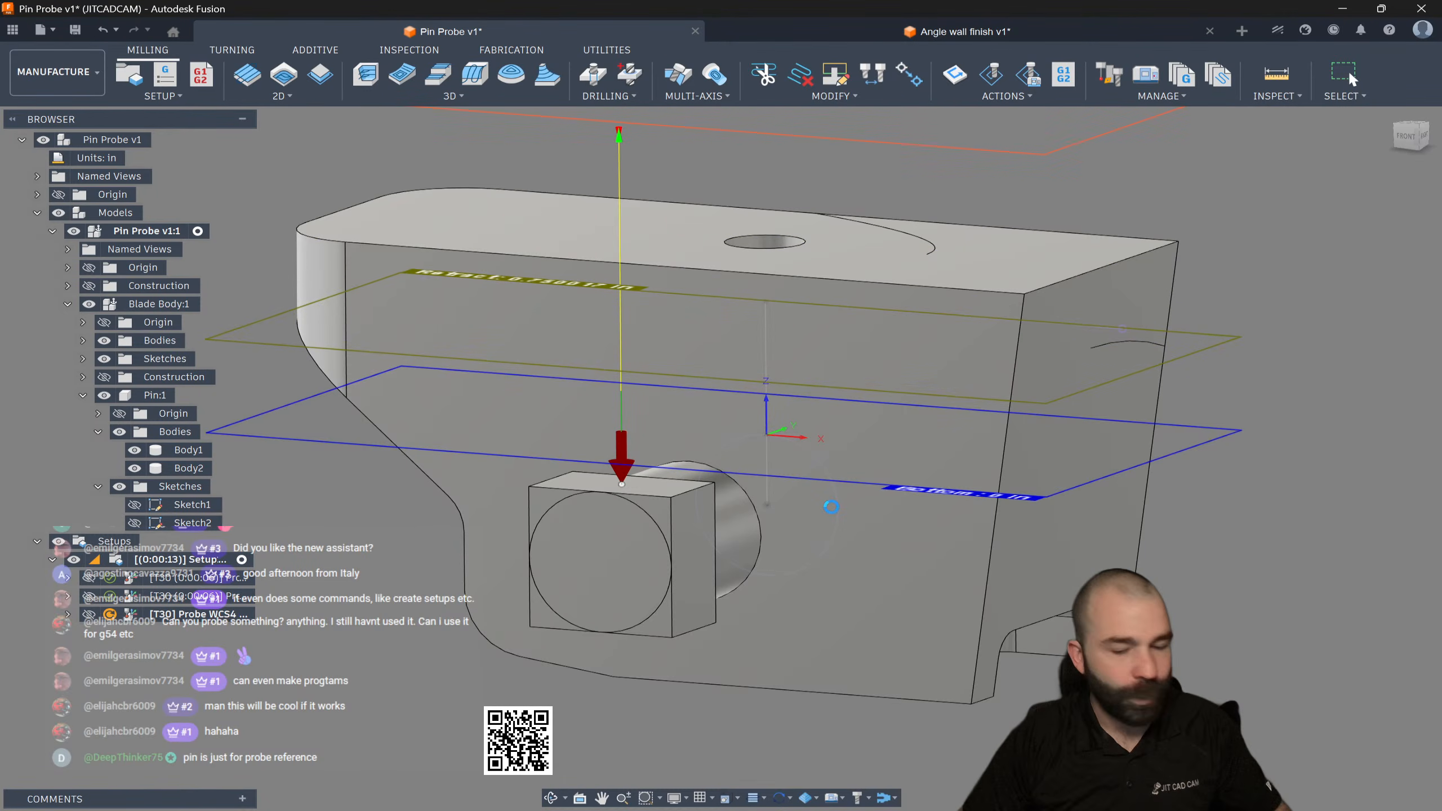
{"action": "middle_click_drag", "start_coordinate": [817, 508], "coordinate": [782, 517], "text": "shift"}
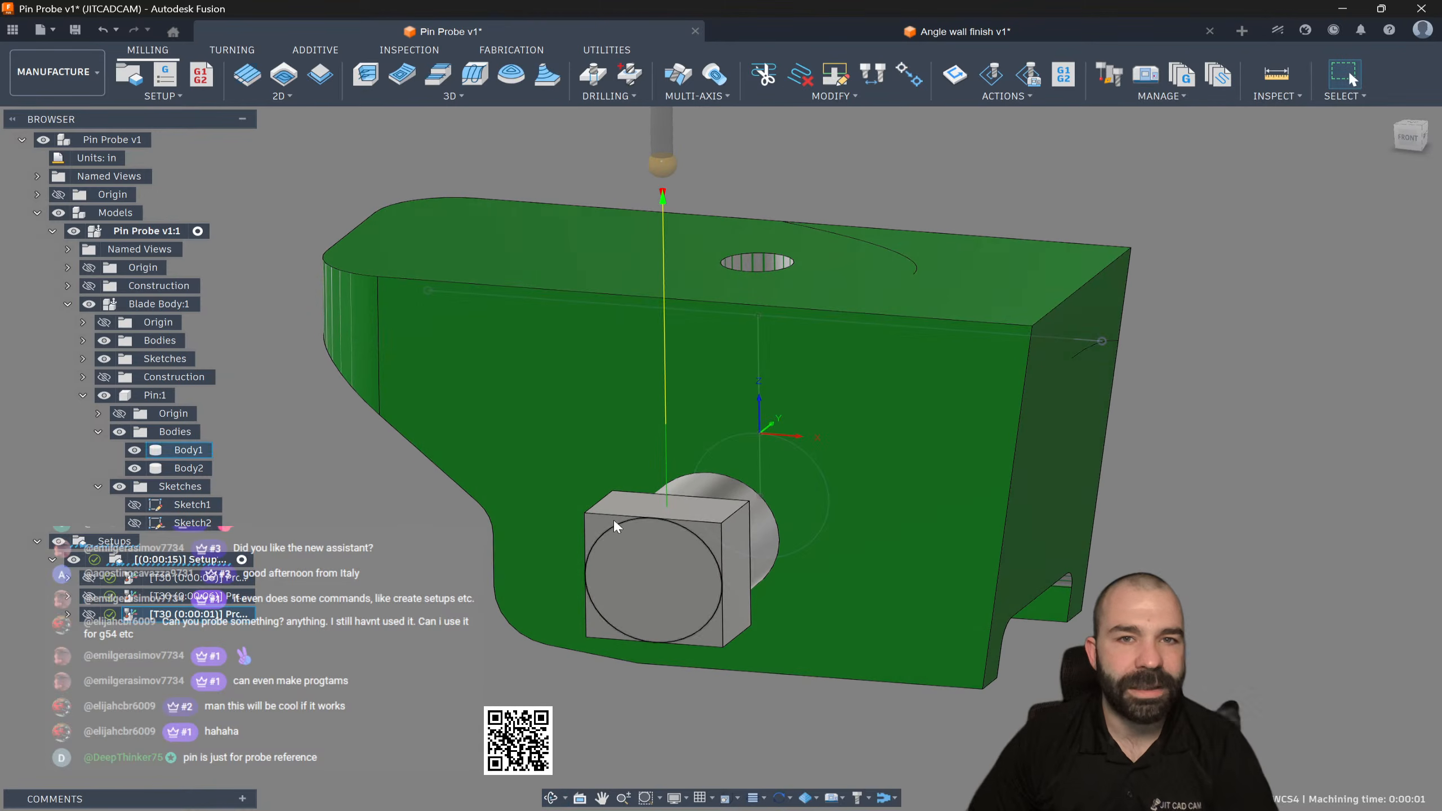
Step: Hide the pin's square Body2 and examine the second probing operation around the pin from the front and in isometric view
{"action": "left_click", "coordinate": [134, 468]}
{"action": "middle_click_drag", "start_coordinate": [361, 596], "coordinate": [394, 556], "text": "shift"}
{"action": "left_click", "coordinate": [152, 601]}
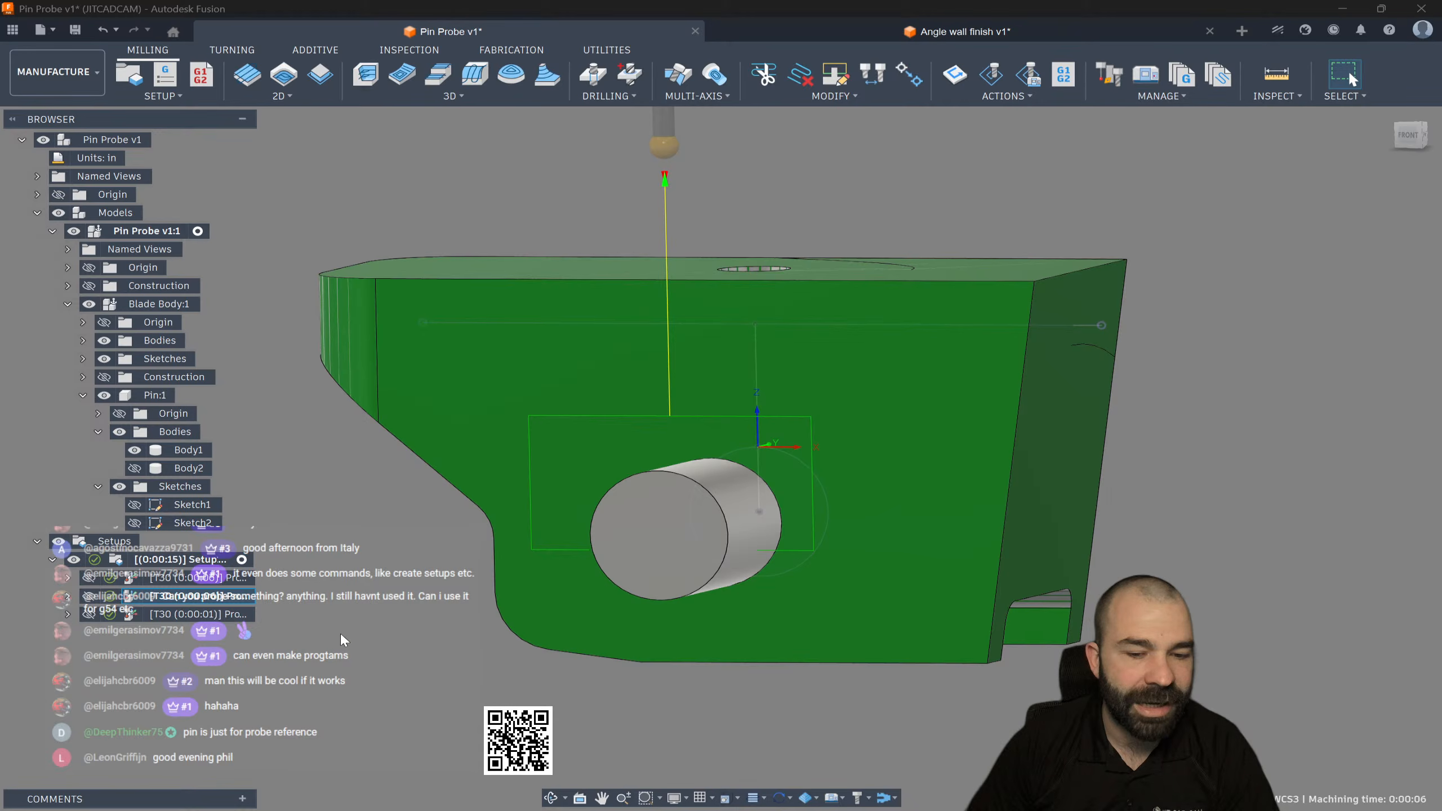
{"action": "left_click", "coordinate": [1409, 138]}
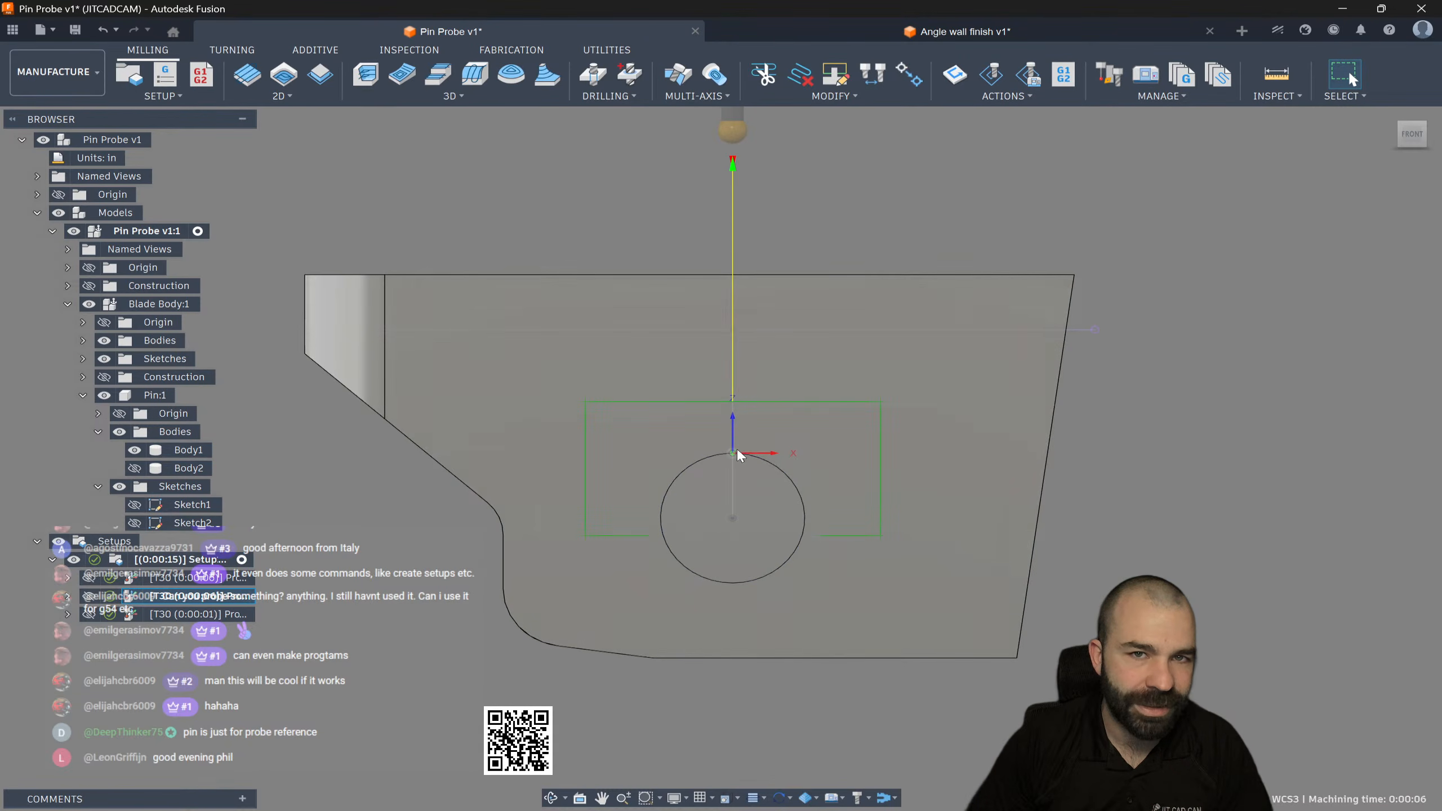
{"action": "scroll", "coordinate": [737, 449], "scroll_direction": "up", "scroll_amount": 3}
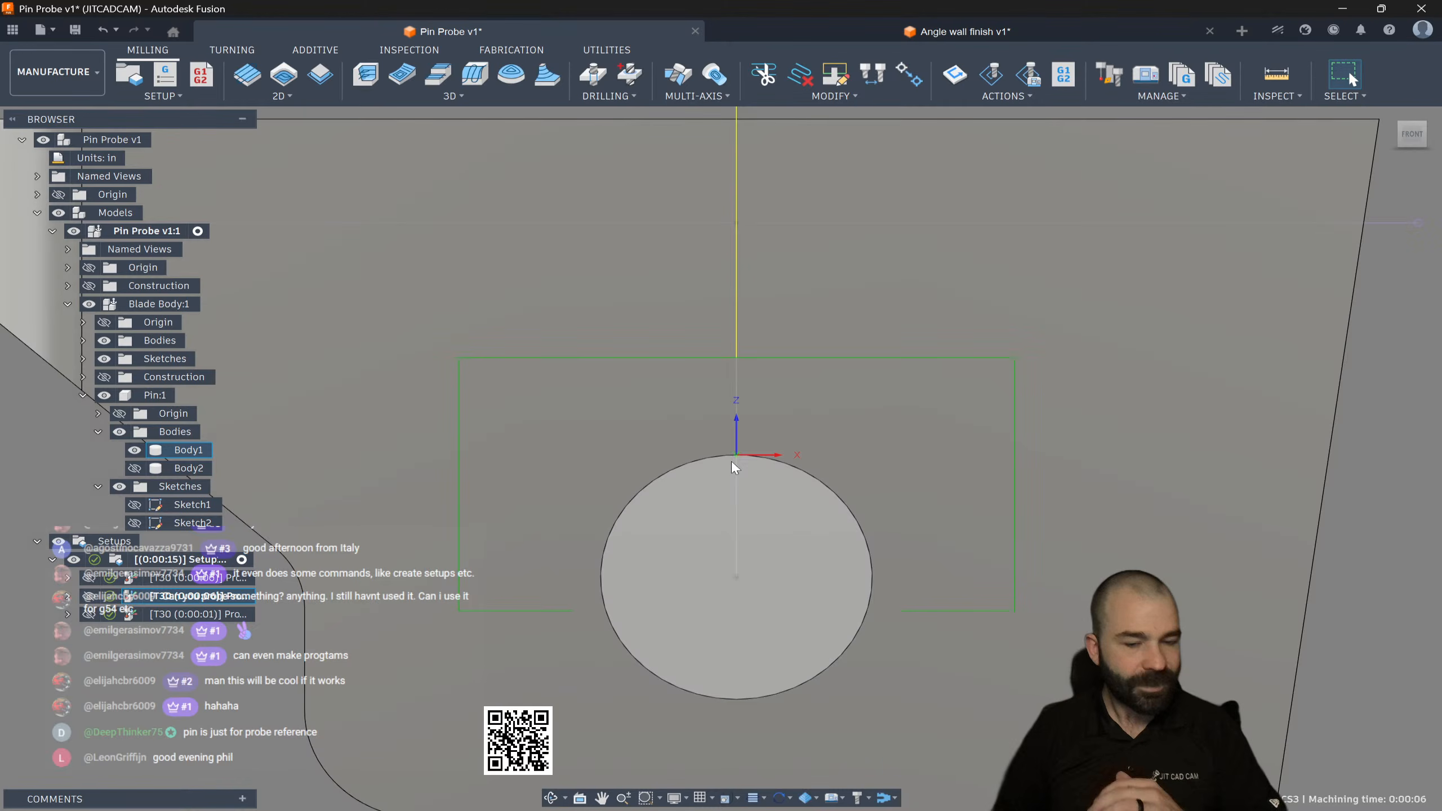
{"action": "scroll", "coordinate": [645, 415], "scroll_direction": "down", "scroll_amount": 4}
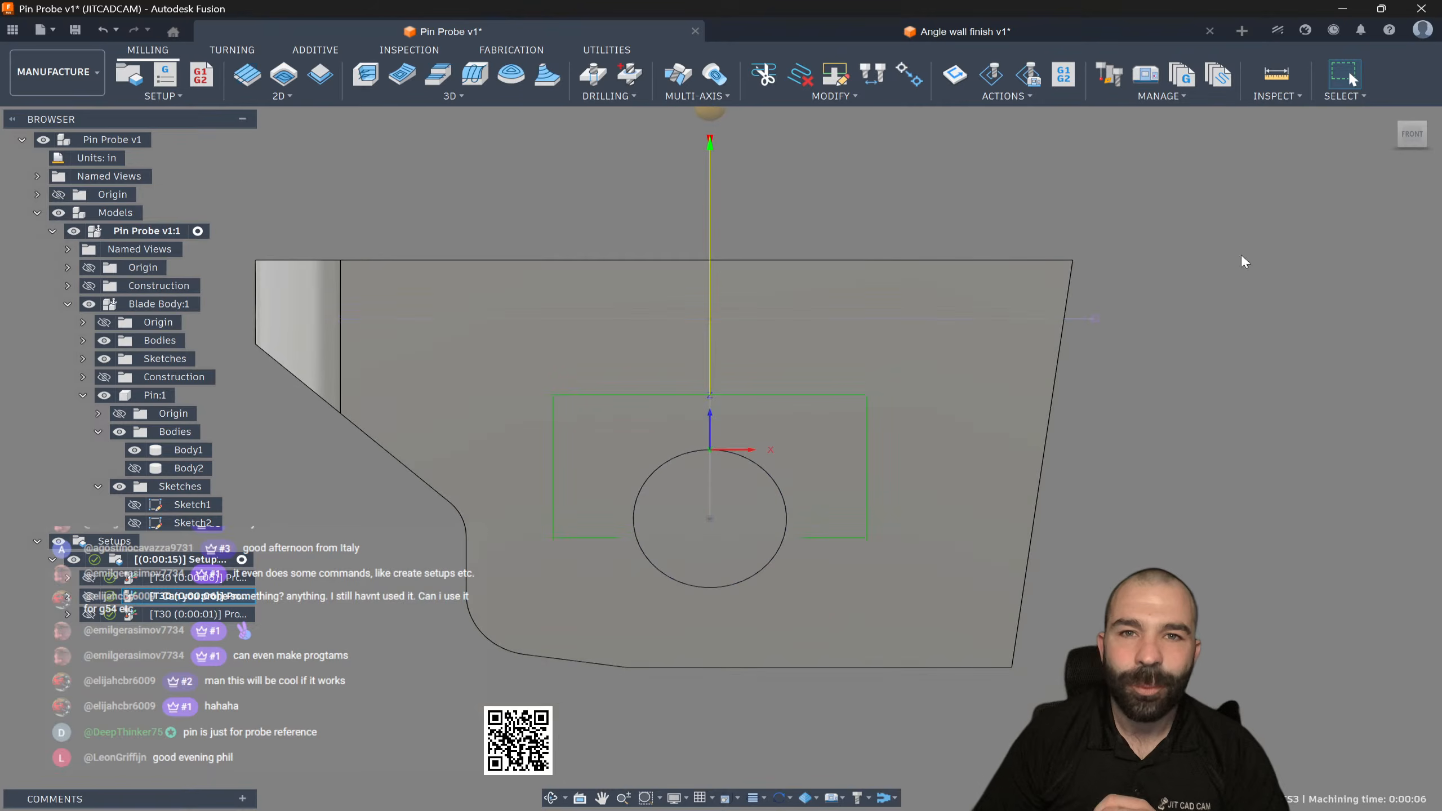
{"action": "left_click", "coordinate": [1390, 114]}
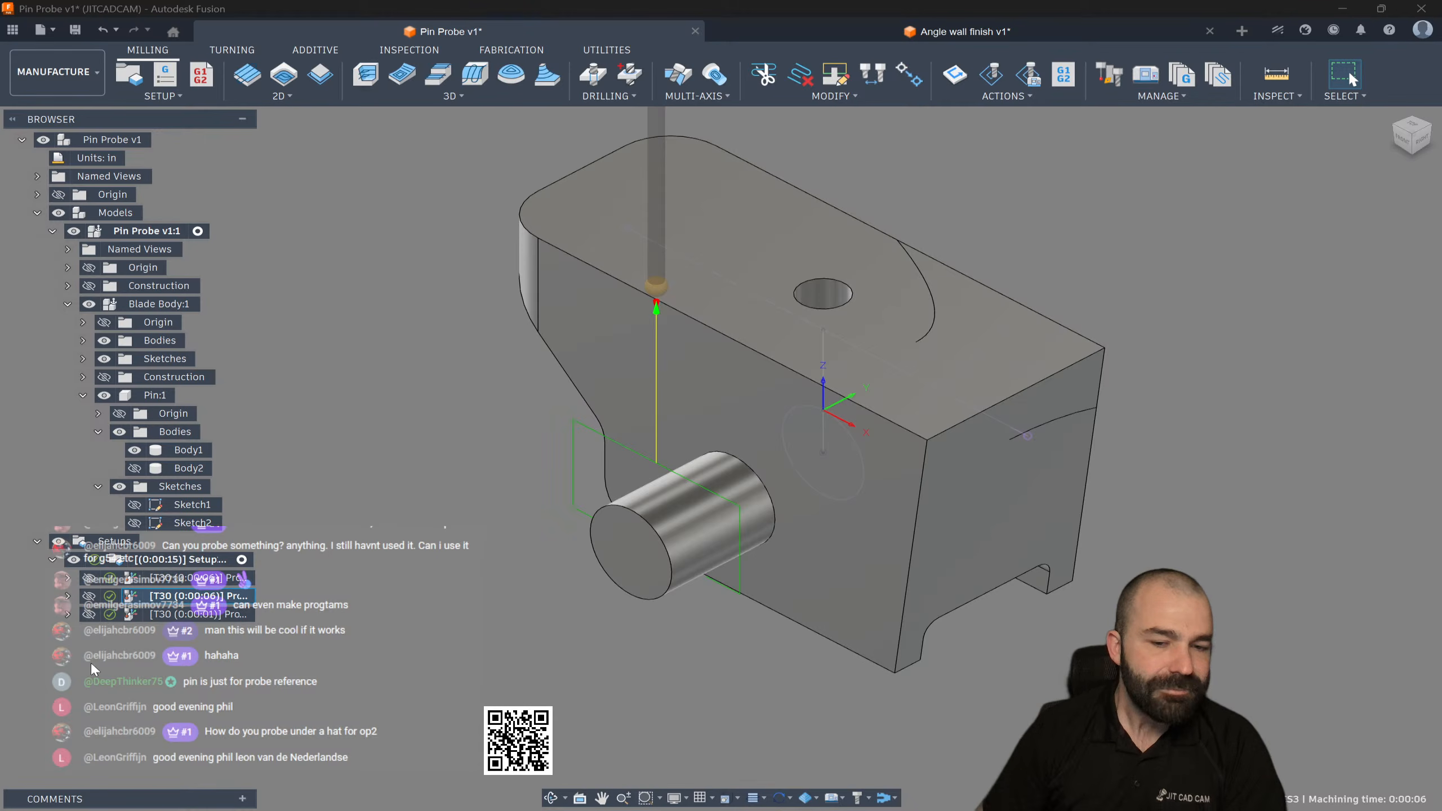
{"action": "scroll", "coordinate": [714, 658], "scroll_direction": "down", "scroll_amount": 2}
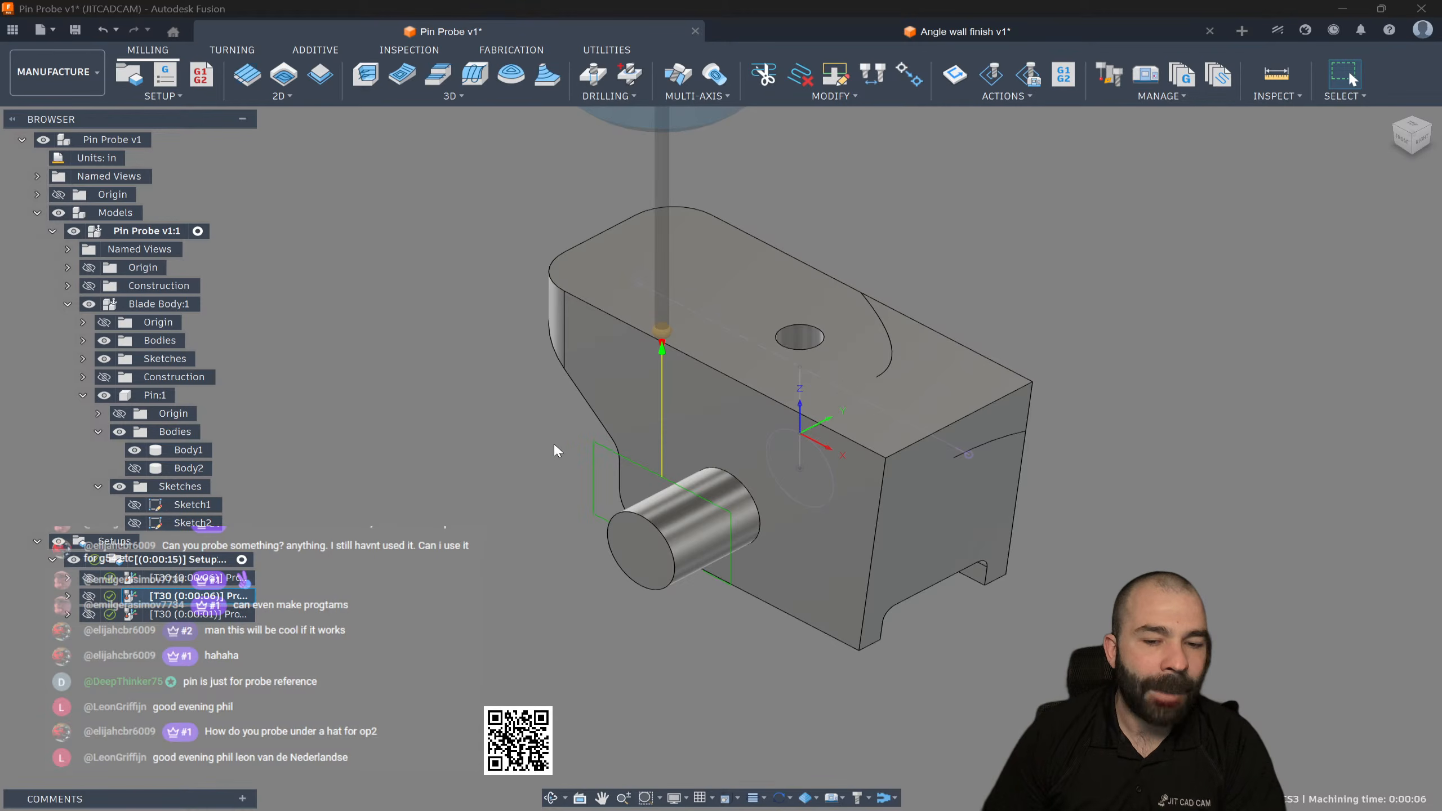
{"action": "scroll", "coordinate": [531, 366], "scroll_direction": "up", "scroll_amount": 2}
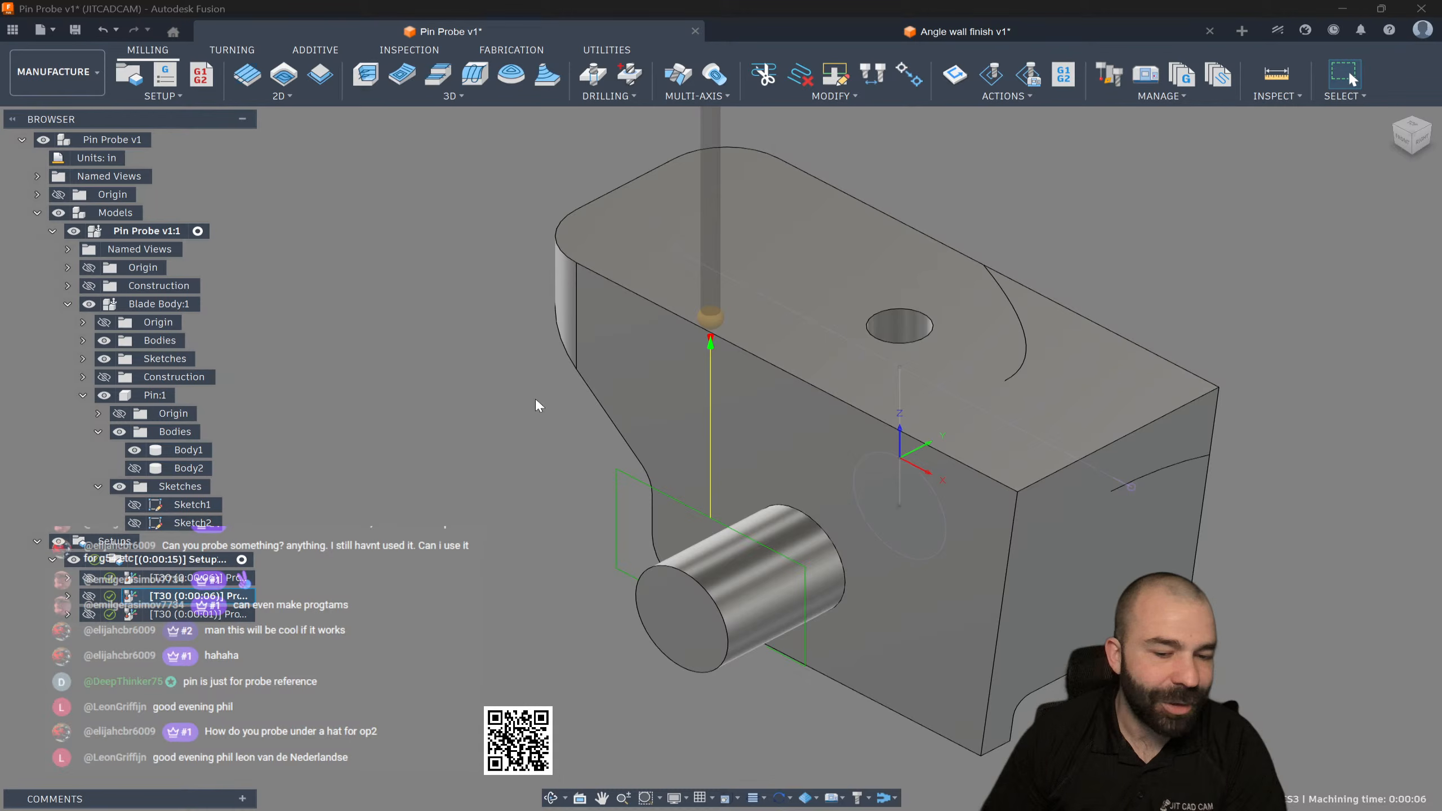
{"action": "scroll", "coordinate": [540, 417], "scroll_direction": "down", "scroll_amount": 2}
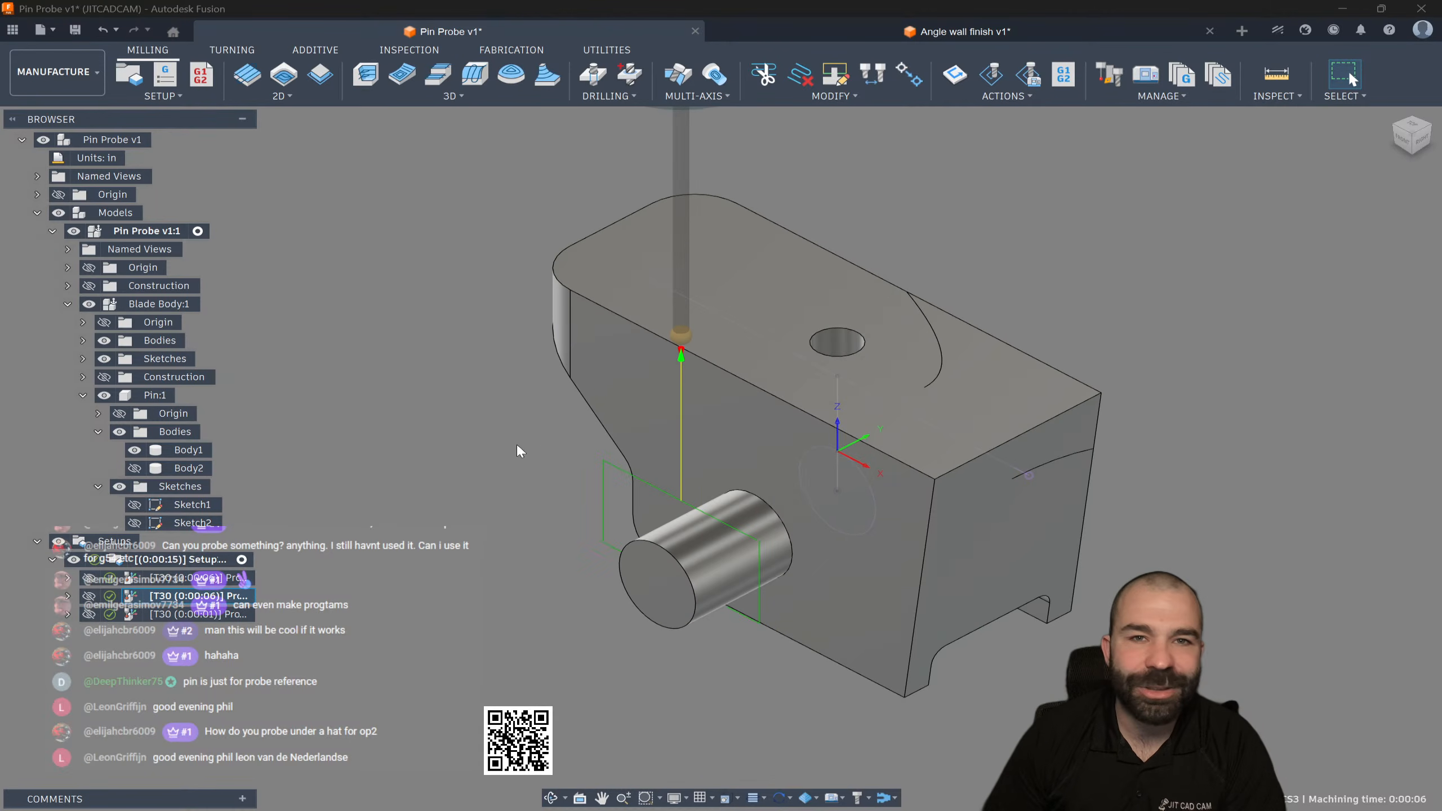
{"action": "left_click", "coordinate": [349, 571]}
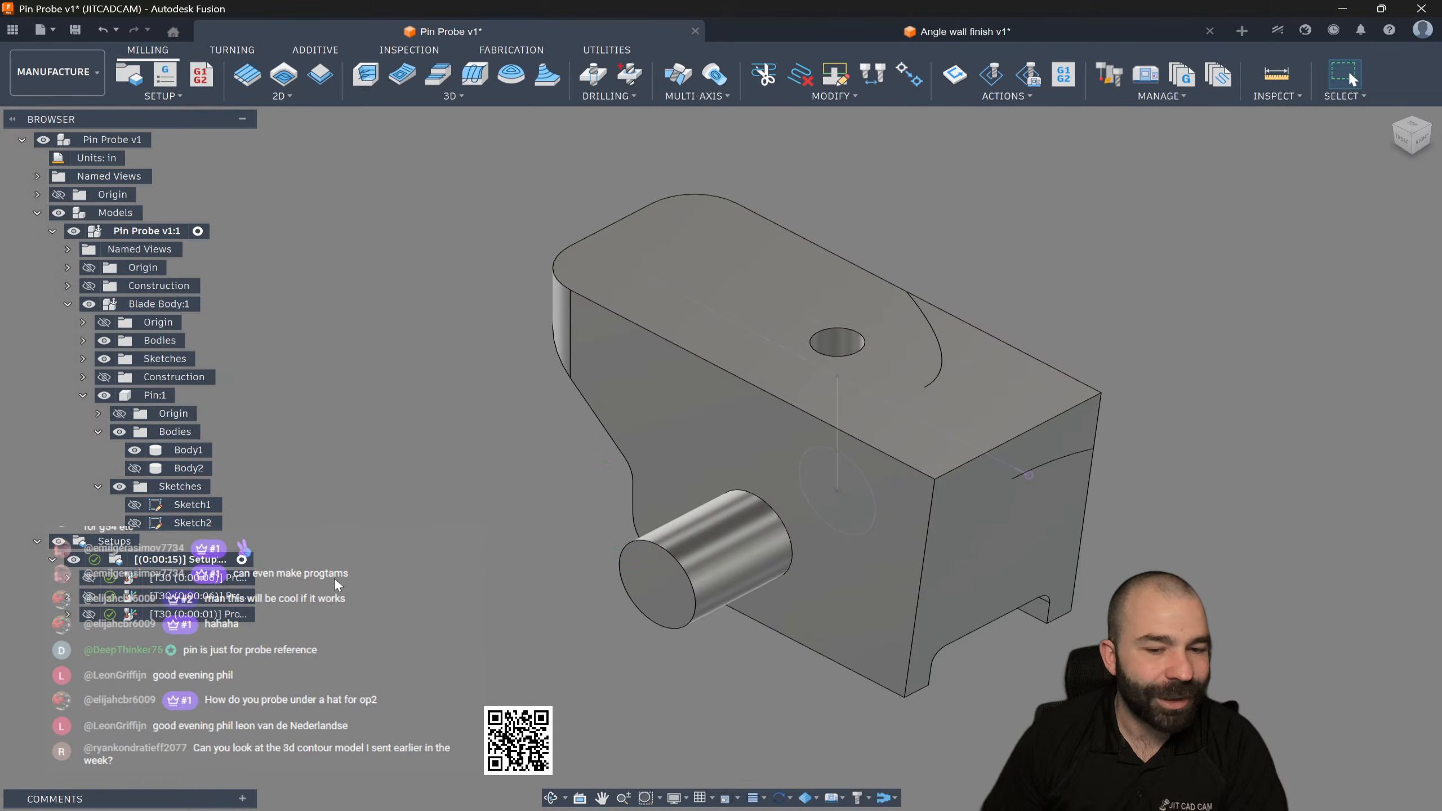
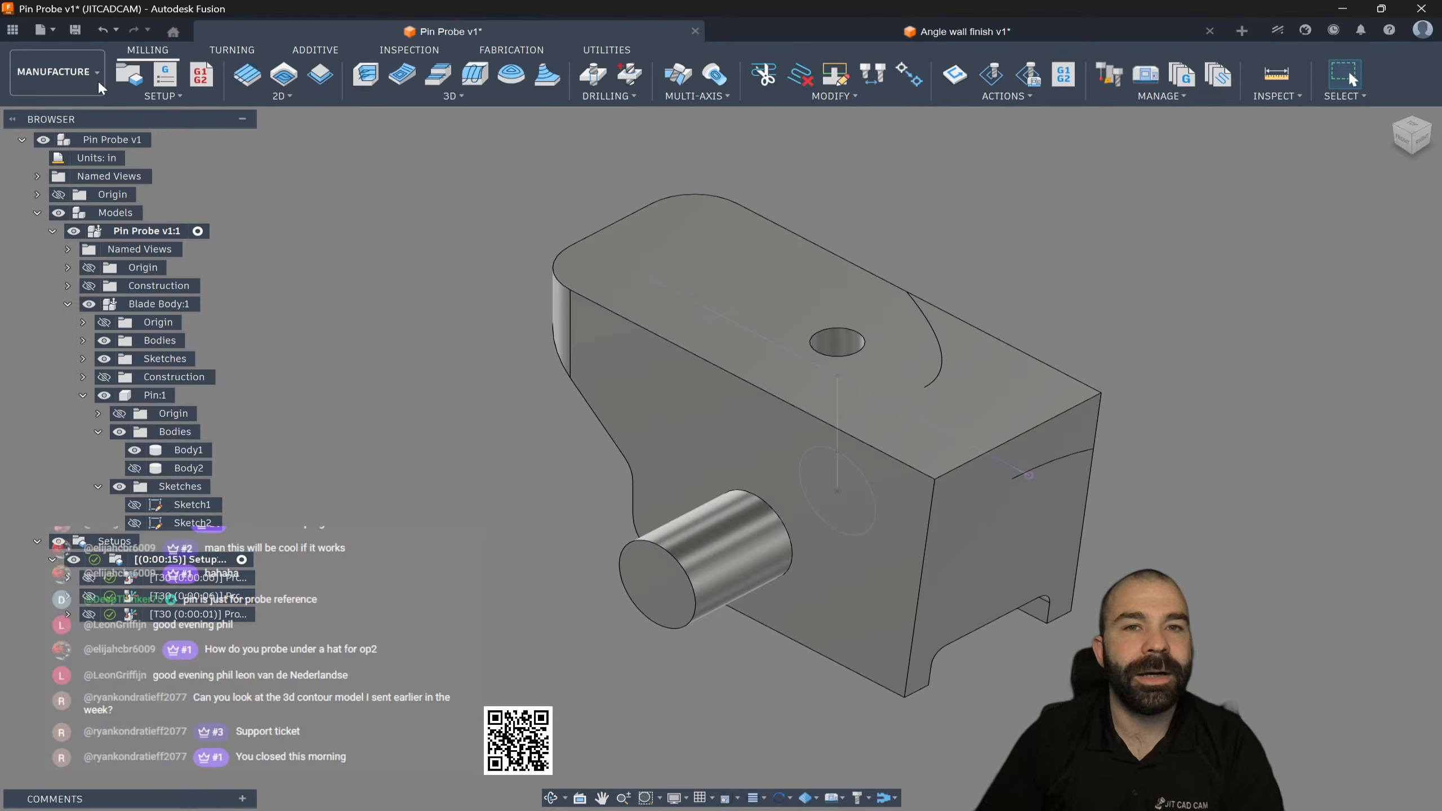
Step: Upload UWKA_I20HP_M_P_001.SLDPRT from the Downloads folder to project folder 58
{"action": "left_click", "coordinate": [14, 31]}
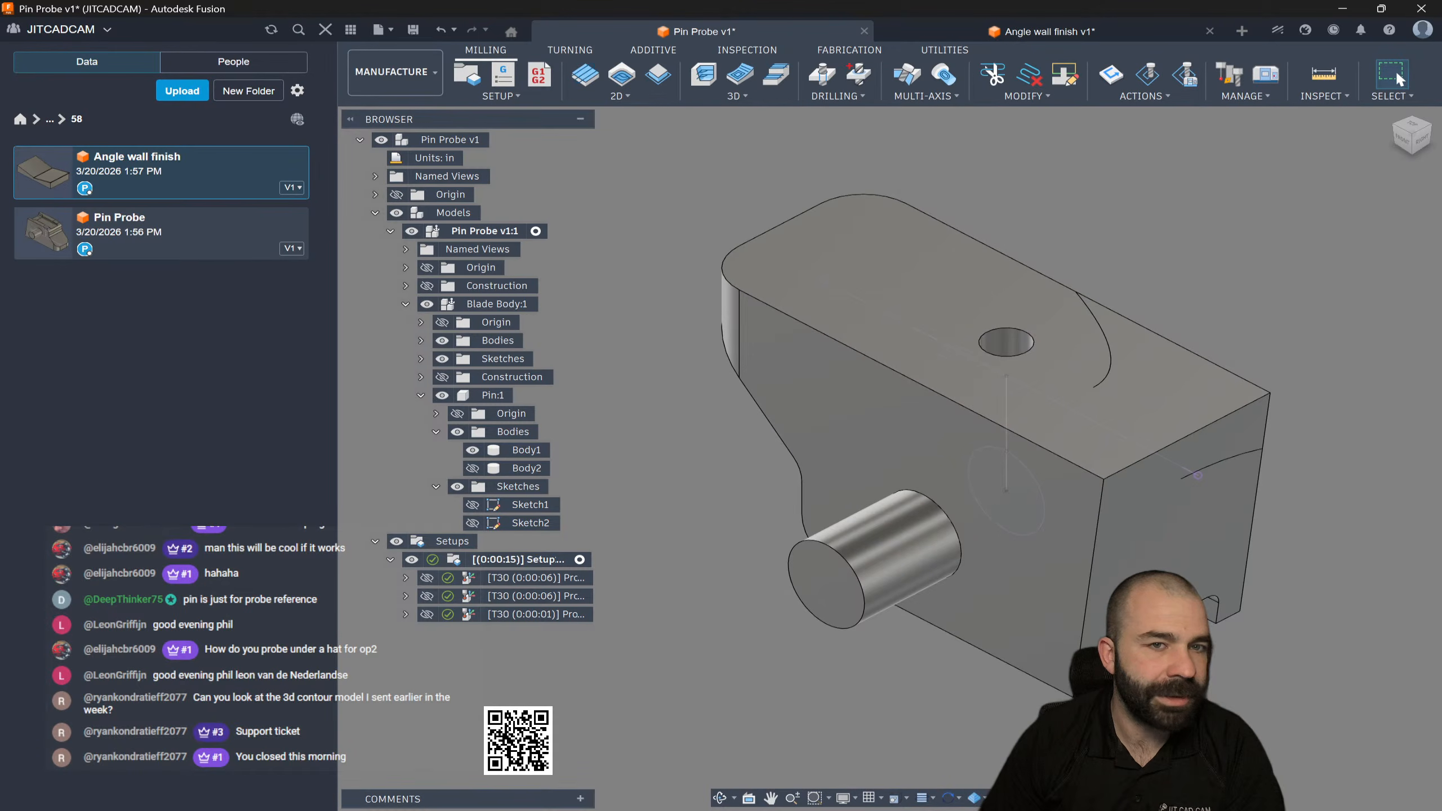
{"action": "left_click", "coordinate": [182, 91]}
{"action": "left_click", "coordinate": [479, 430]}
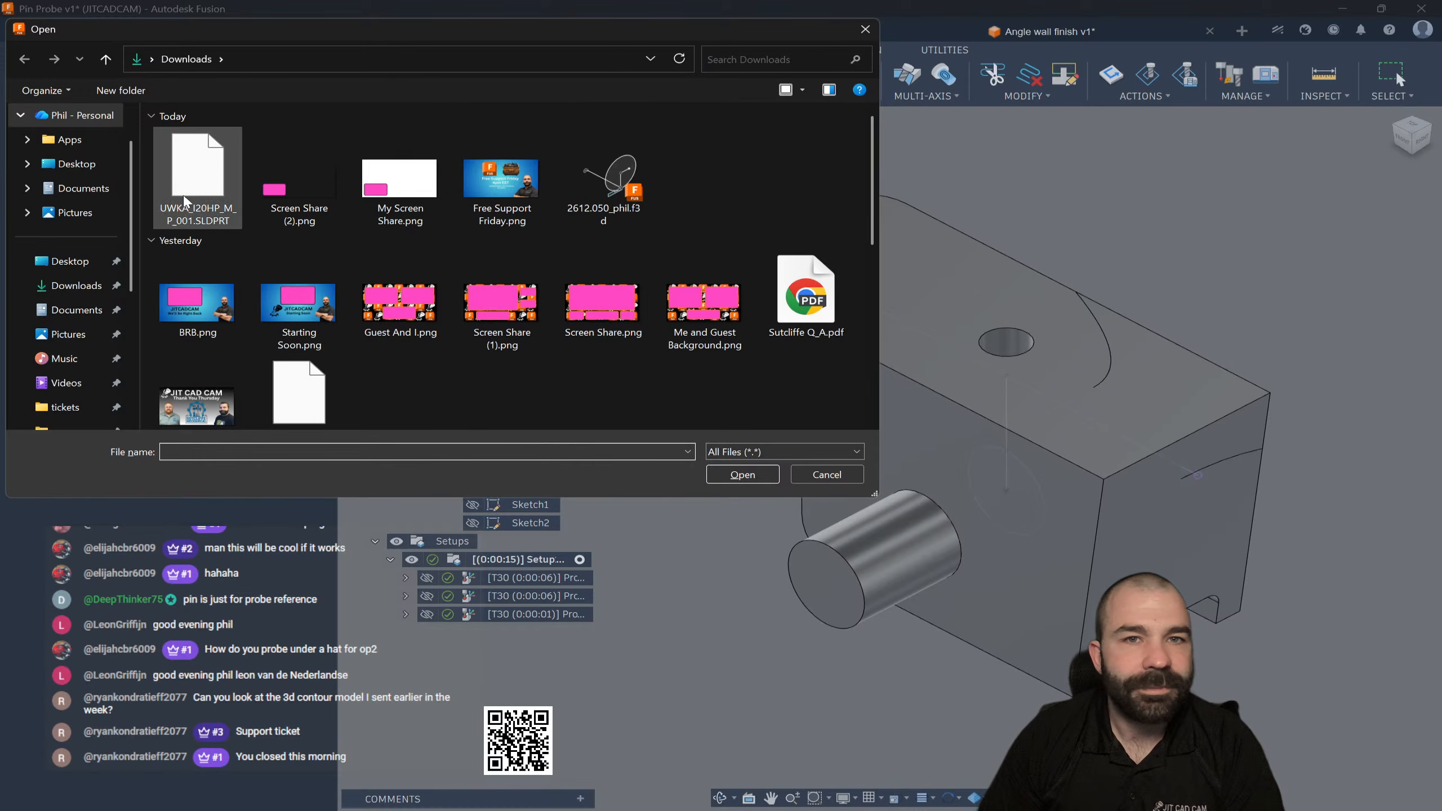
{"action": "left_click", "coordinate": [77, 286]}
{"action": "left_click", "coordinate": [213, 171]}
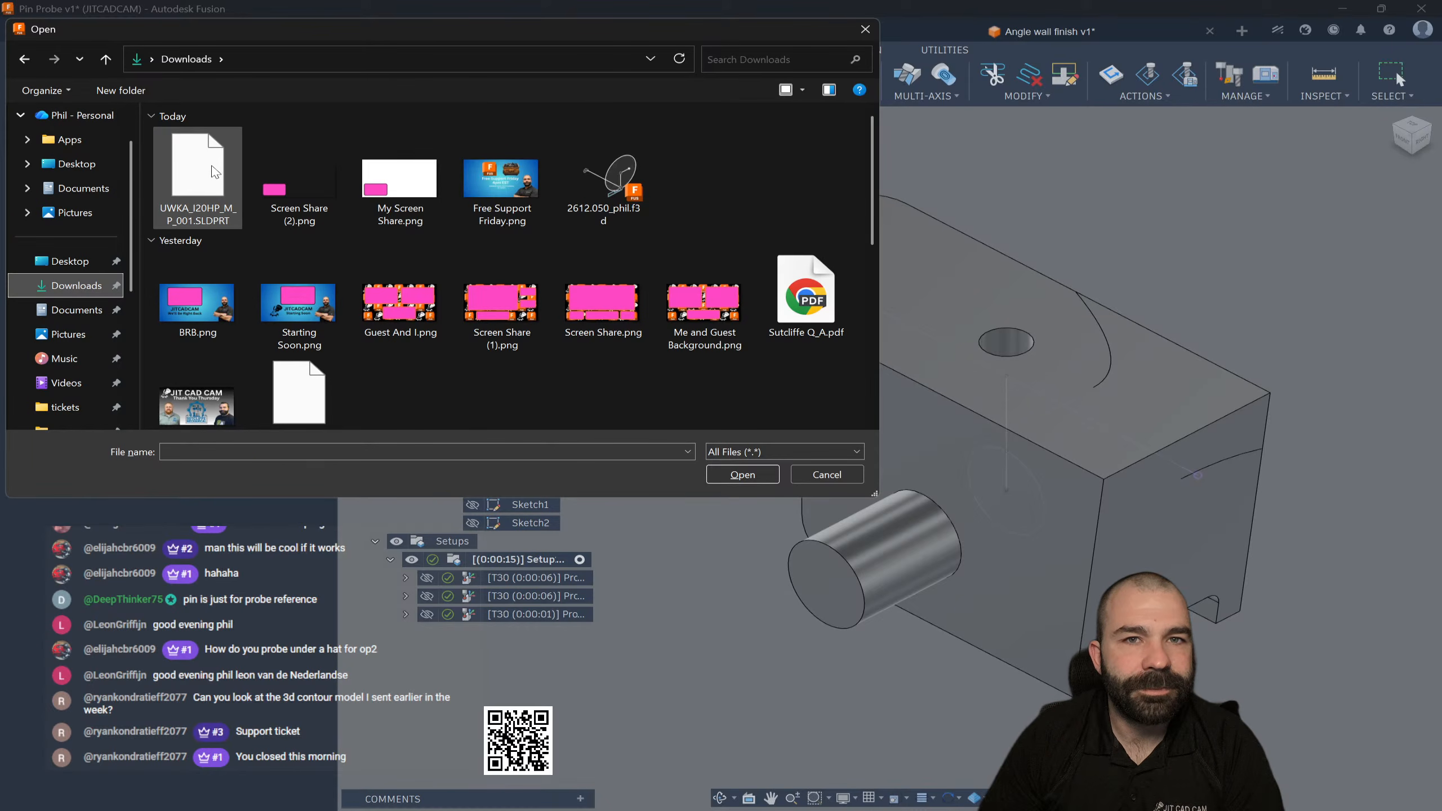
{"action": "left_click", "coordinate": [735, 477]}
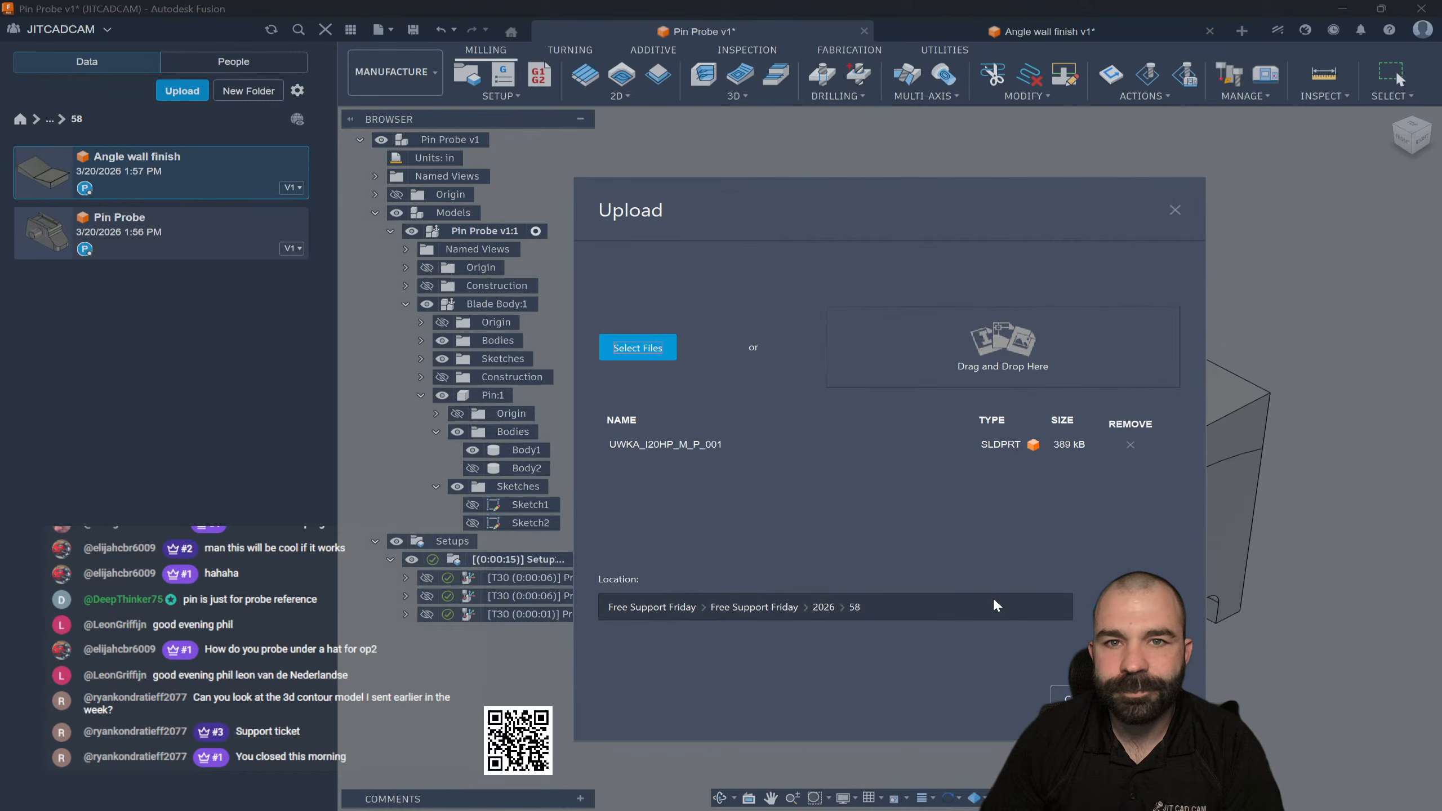
{"action": "left_click", "coordinate": [974, 604]}
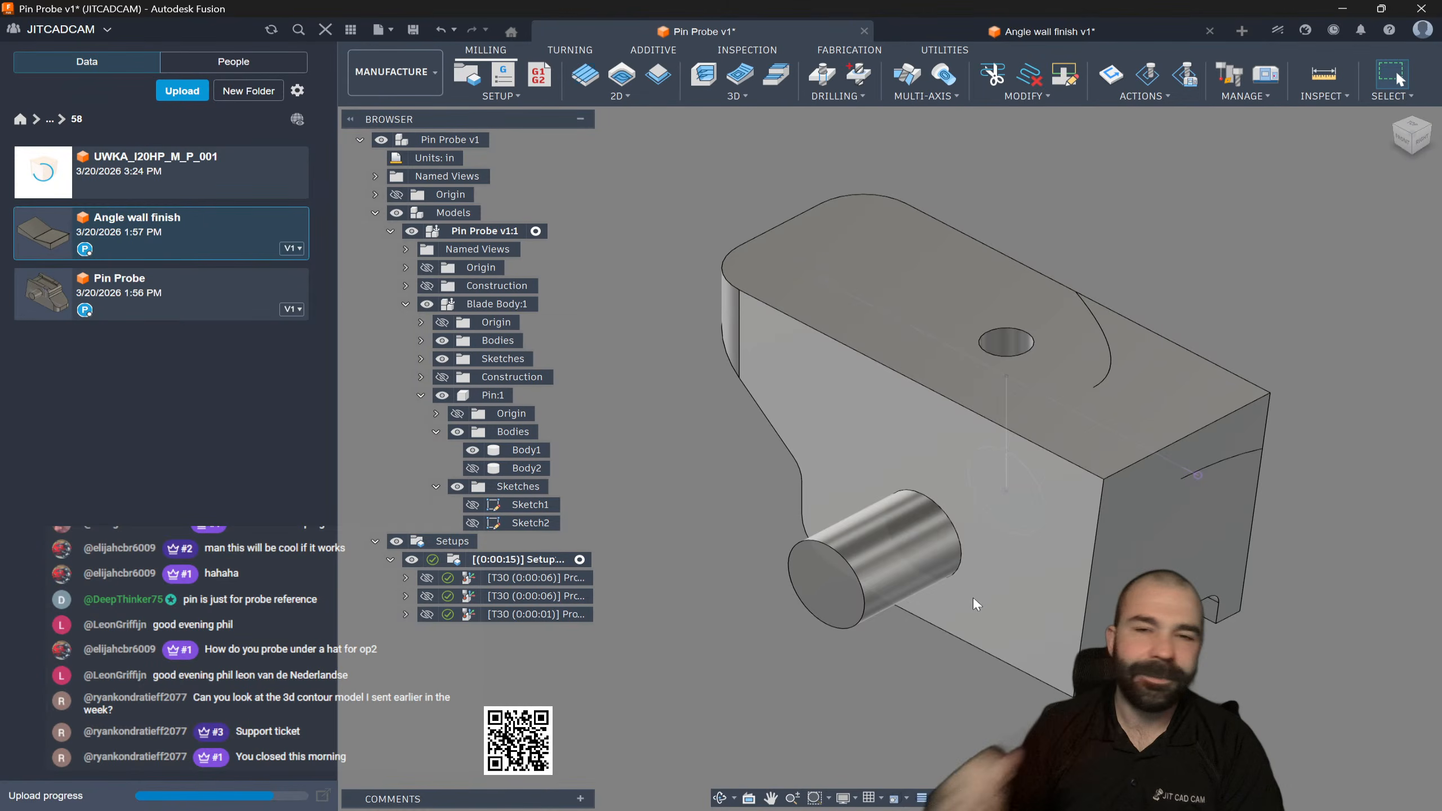
Step: Delete the existing setup together with its three probing operations
{"action": "left_click", "coordinate": [1402, 141]}
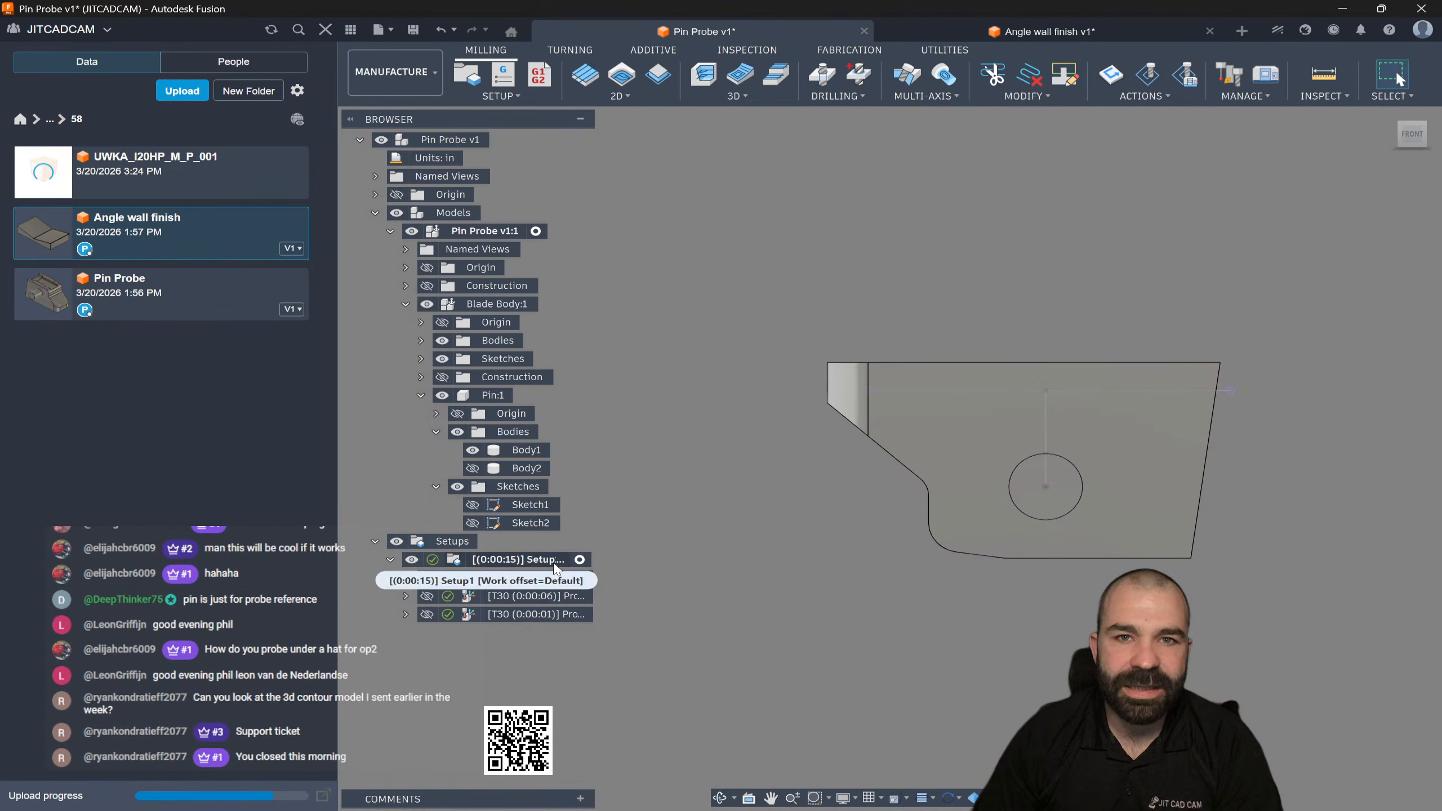
{"action": "left_click", "coordinate": [562, 560]}
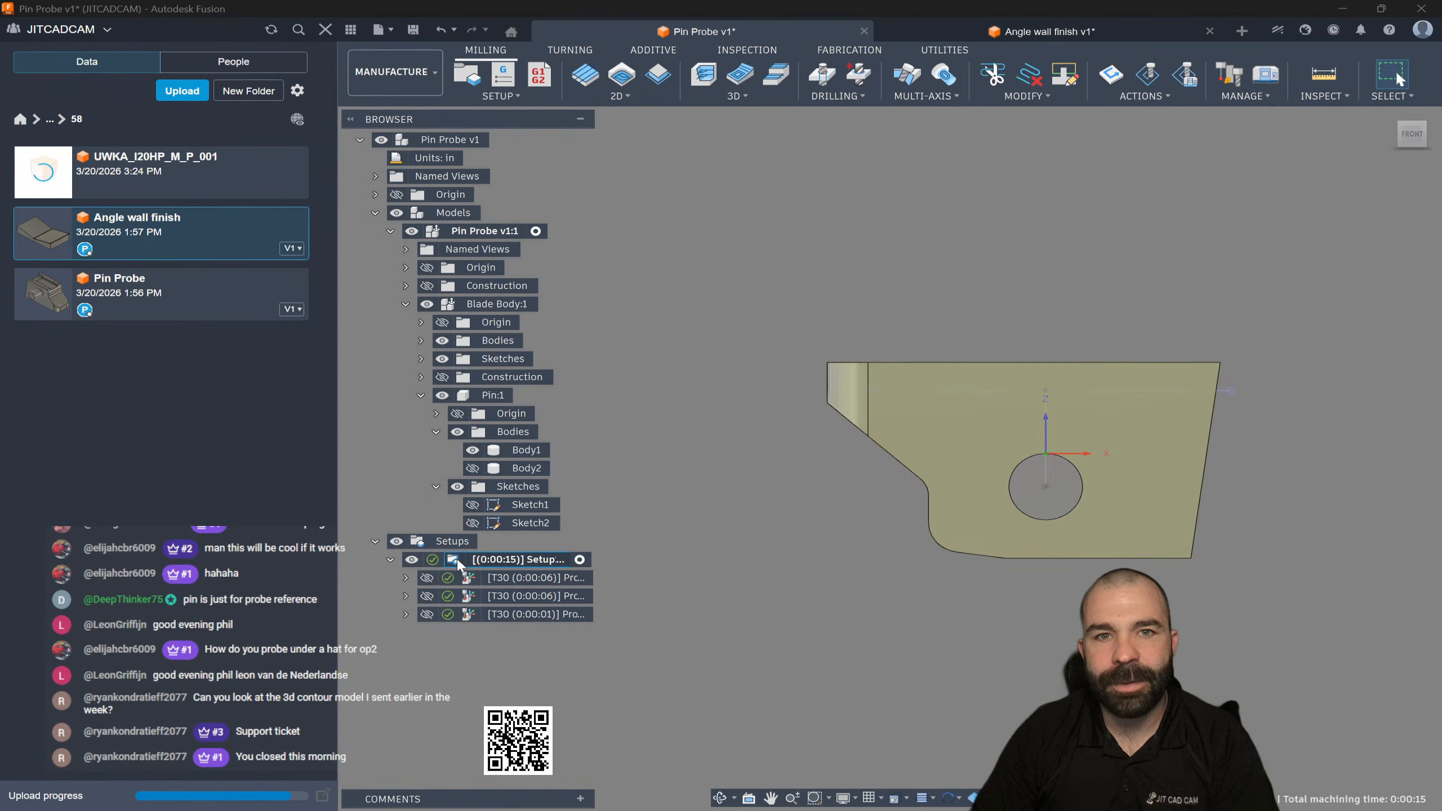
{"action": "key", "text": "Delete"}
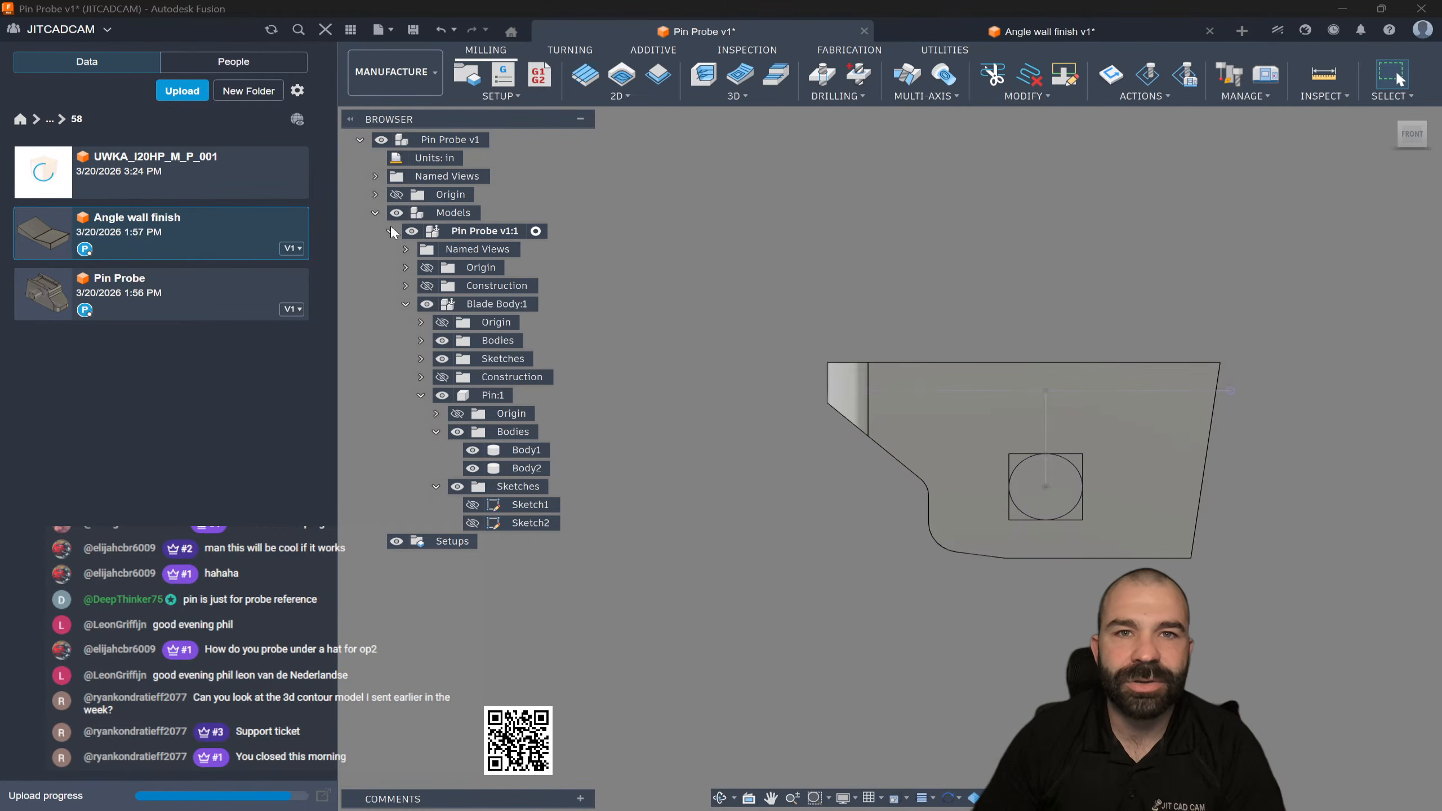
Step: Create a new milling setup and set its stock mode to a fixed size box
{"action": "left_click", "coordinate": [467, 76]}
{"action": "middle_click_drag", "start_coordinate": [942, 331], "coordinate": [1096, 170], "text": "shift"}
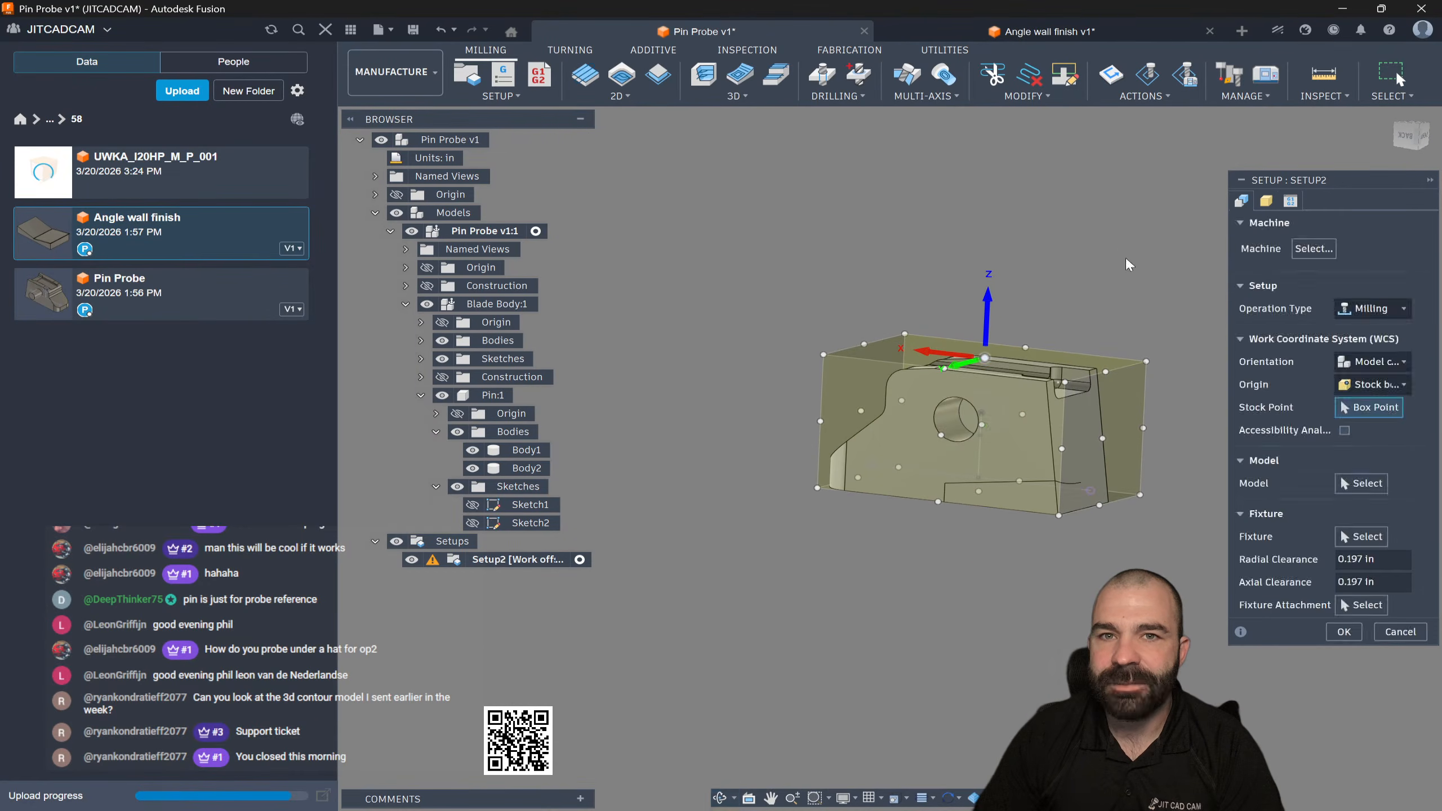
{"action": "left_click", "coordinate": [1266, 200]}
{"action": "left_click", "coordinate": [1373, 245]}
{"action": "left_click", "coordinate": [1365, 273]}
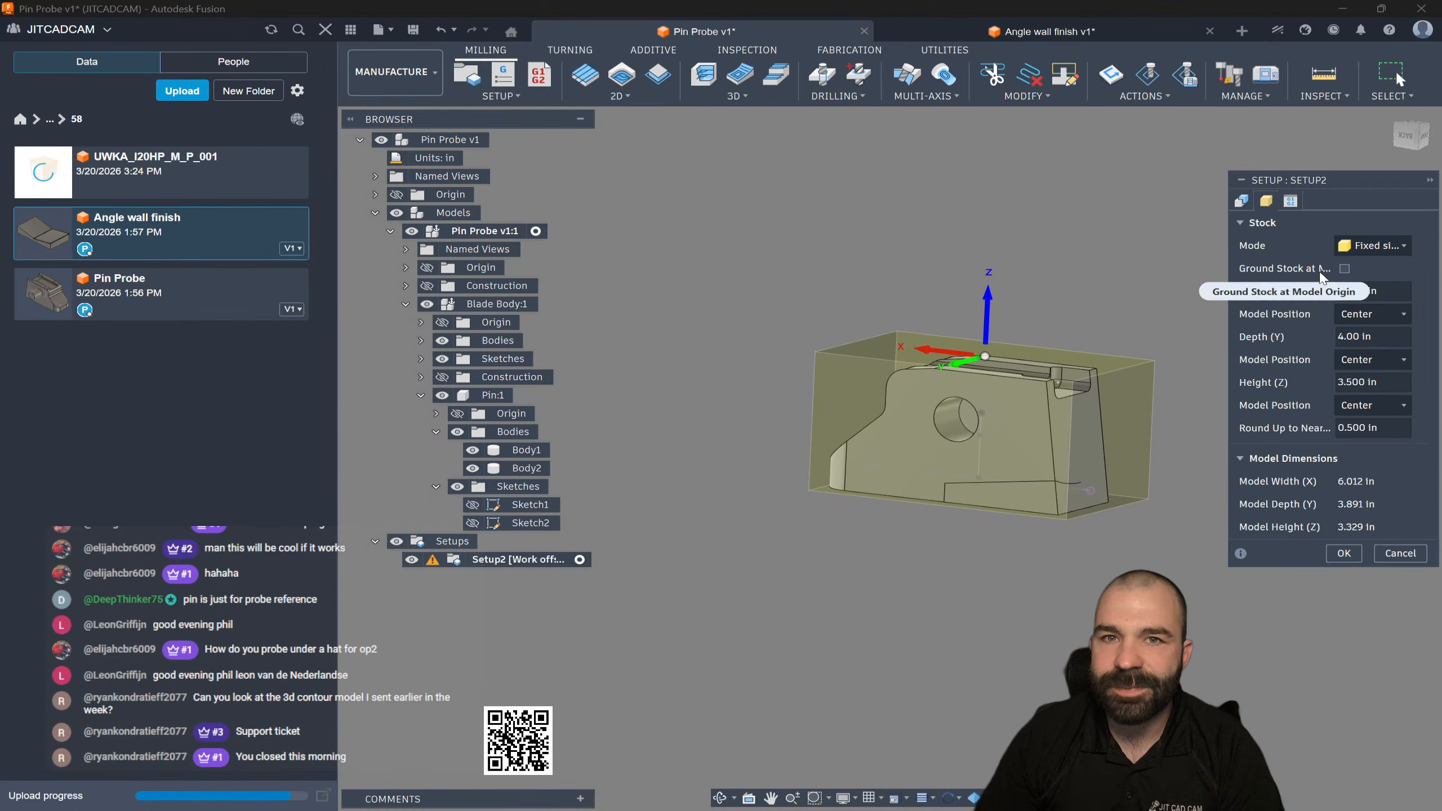
Step: Set the stock height to 4.0 in and position the model vertically with a 0.05 in offset from the stock top
{"action": "left_click_drag", "start_coordinate": [1385, 430], "coordinate": [1298, 433]}
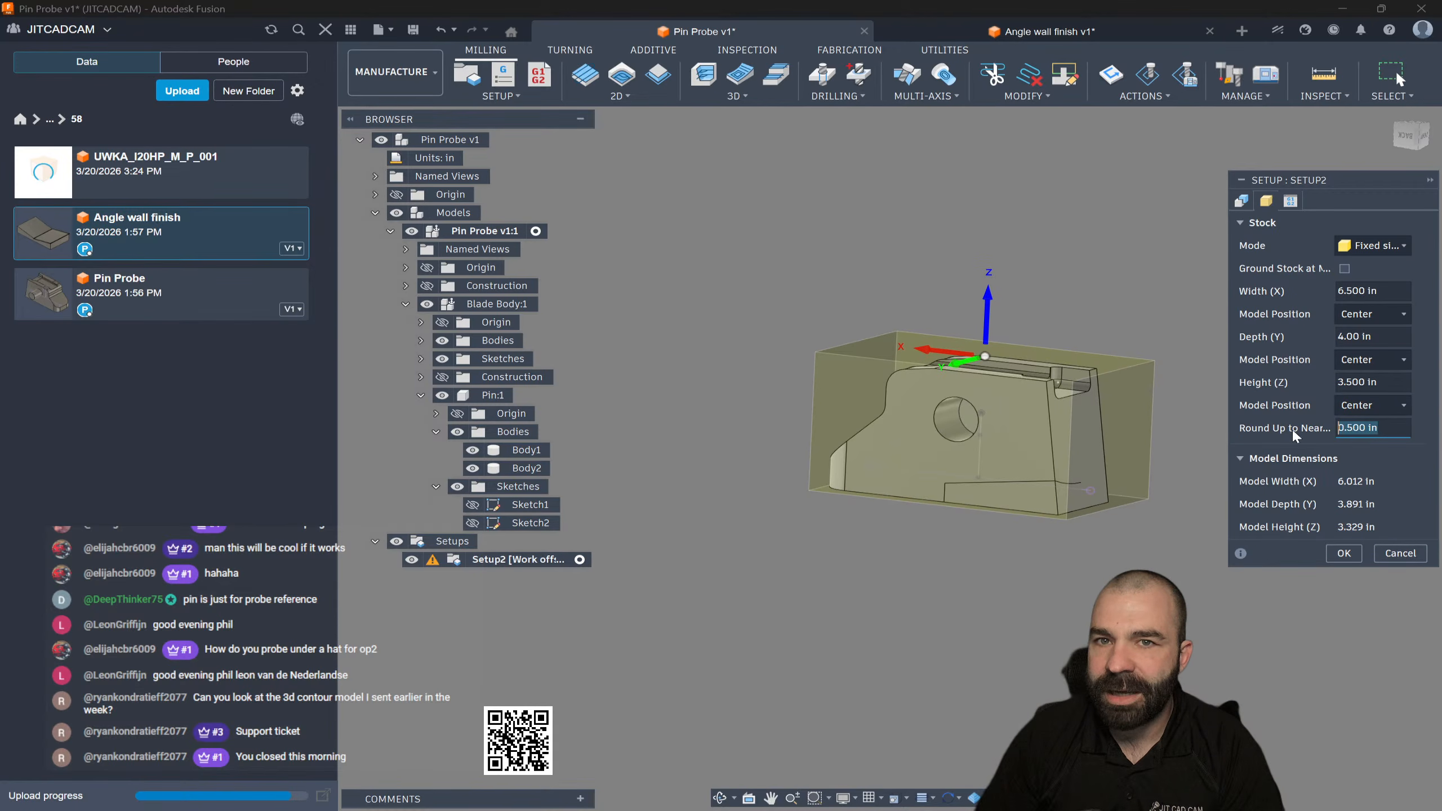
{"action": "left_click_drag", "start_coordinate": [1383, 382], "coordinate": [1302, 385]}
{"action": "type", "text": "4.0"}
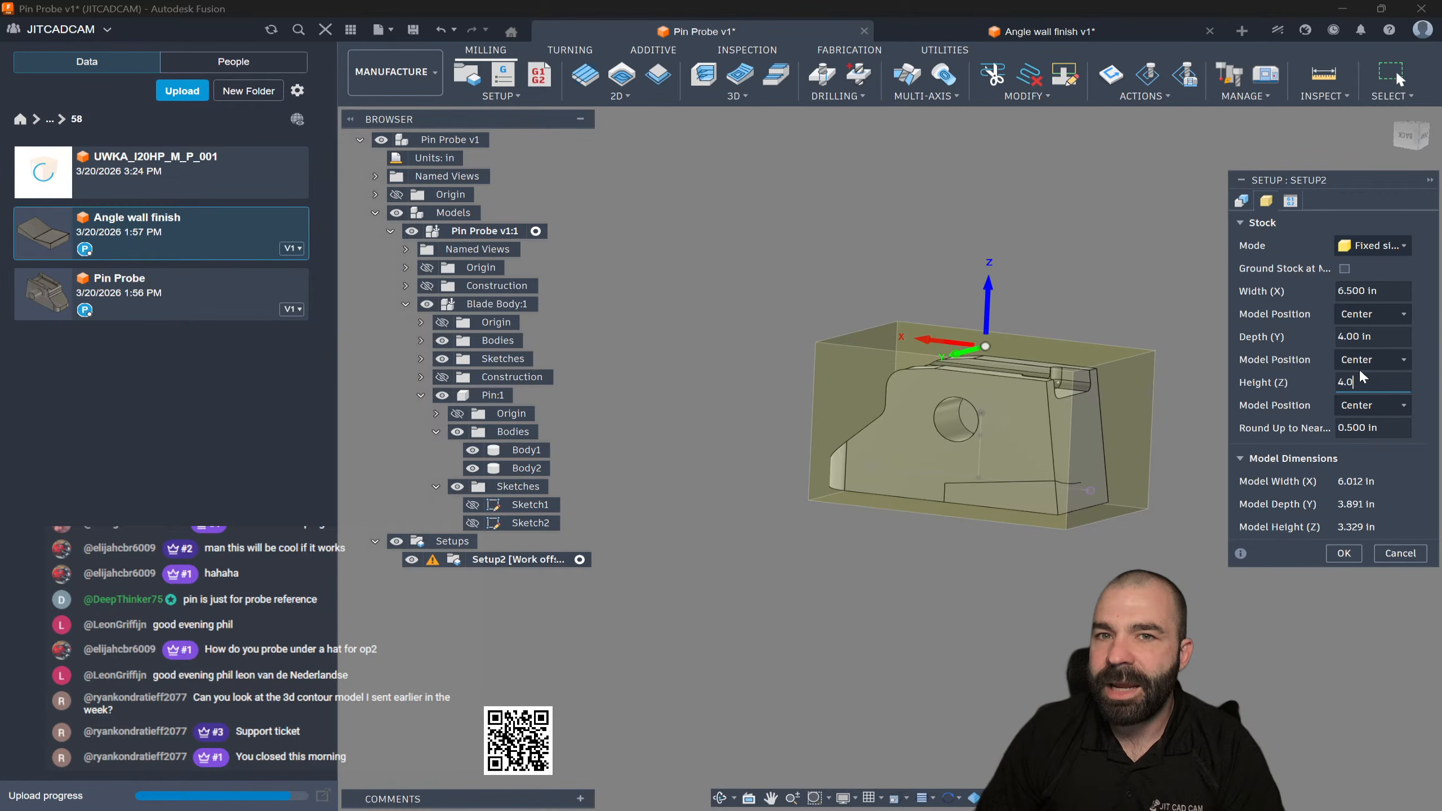
{"action": "left_click", "coordinate": [1368, 404]}
{"action": "left_click", "coordinate": [1284, 429]}
{"action": "type", "text": ".05"}
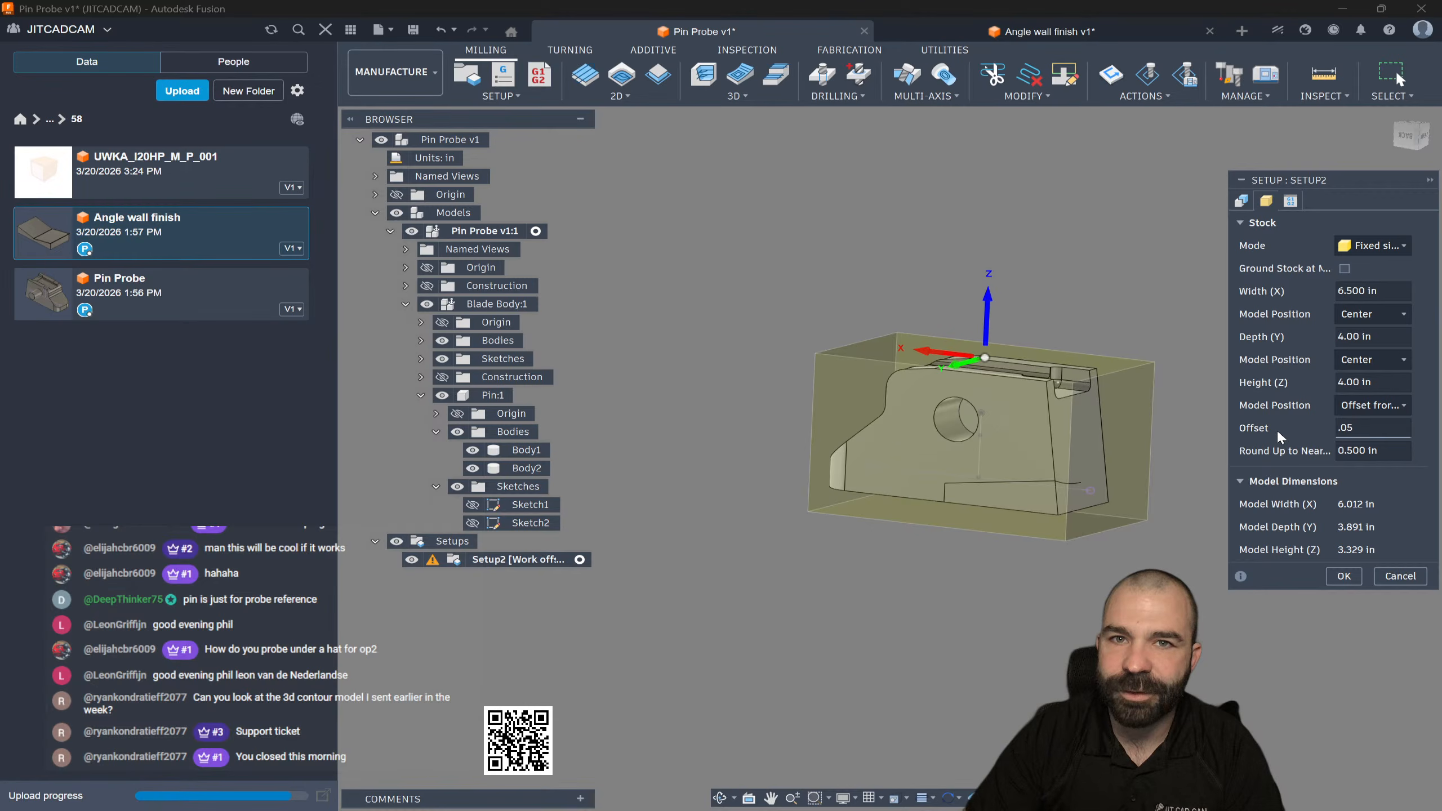
{"action": "key", "text": "Return"}
Step: Reopen the new setup and make Body1 of Blade Body its only machined model, leaving out the pin
{"action": "left_click", "coordinate": [893, 429]}
{"action": "scroll", "coordinate": [1057, 423], "scroll_direction": "up", "scroll_amount": 2}
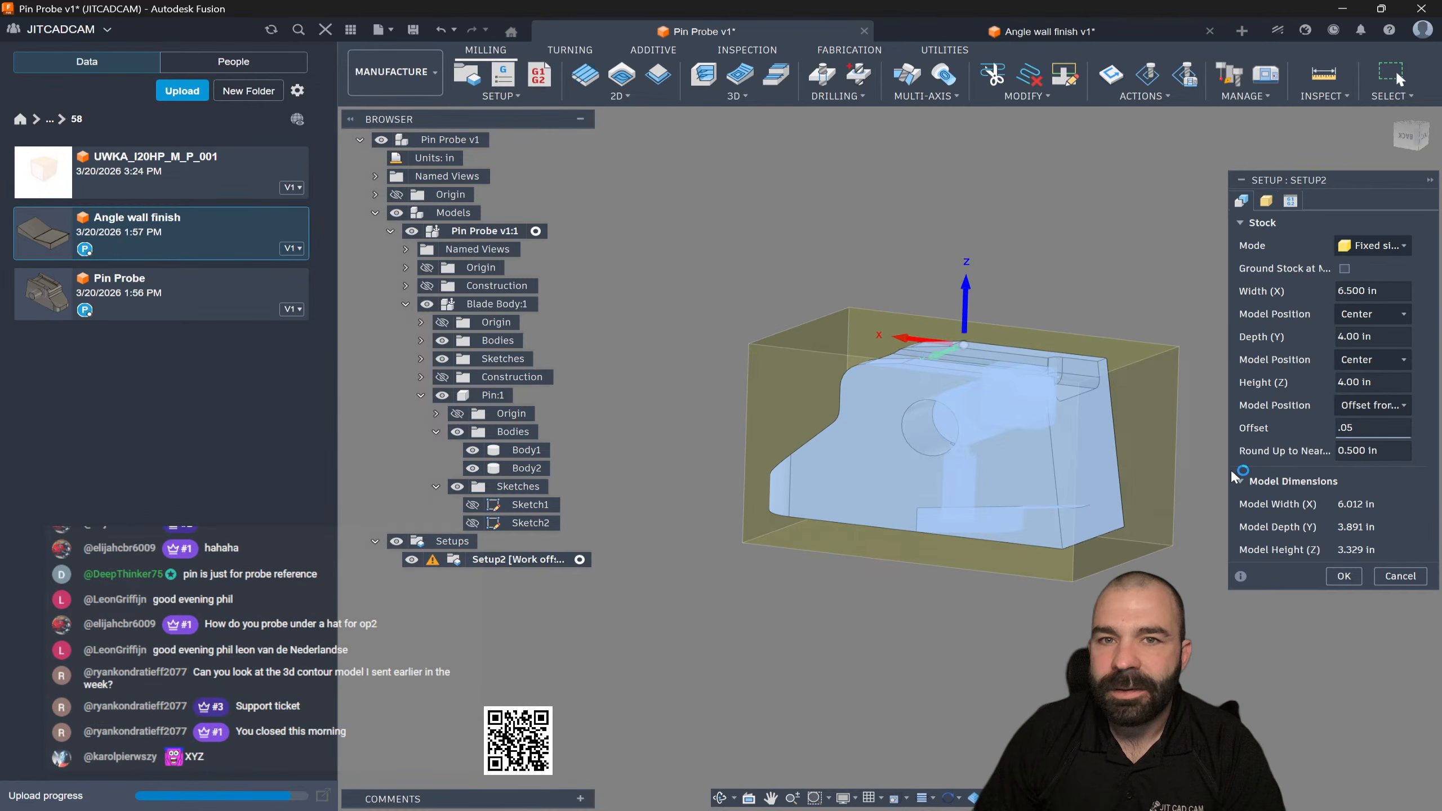
{"action": "double_click", "coordinate": [495, 560]}
{"action": "left_click", "coordinate": [1399, 483]}
{"action": "left_click", "coordinate": [1177, 570]}
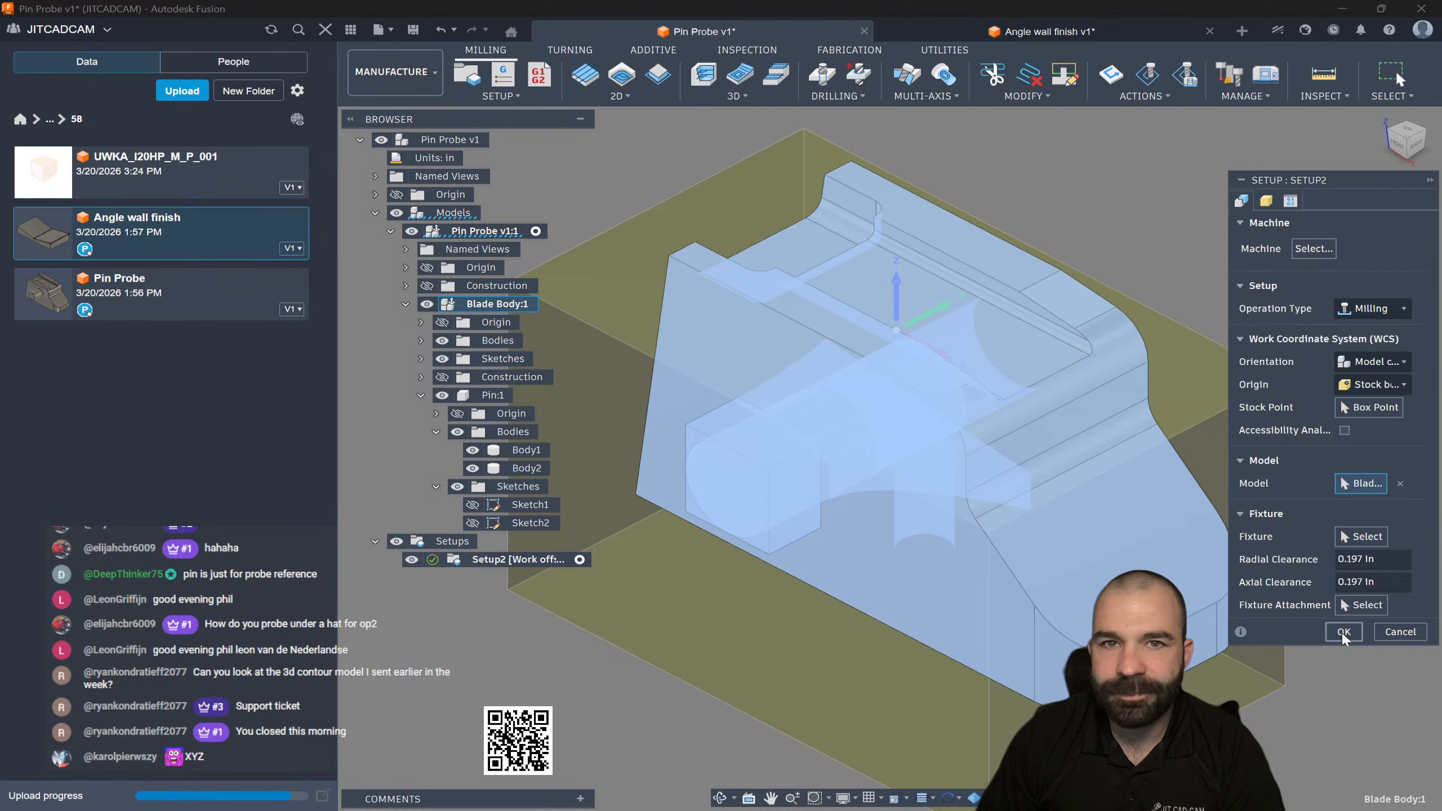
{"action": "left_click", "coordinate": [421, 358]}
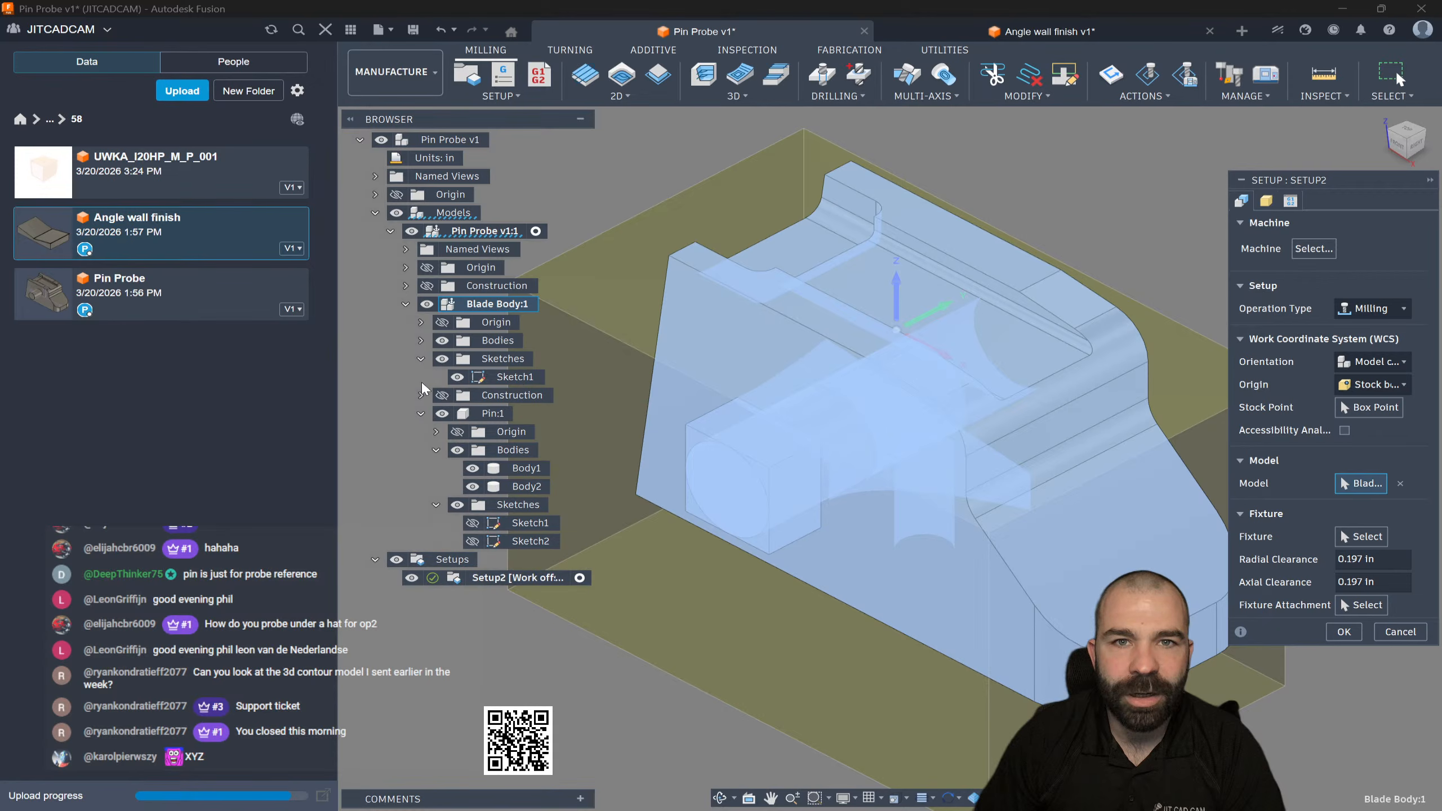
{"action": "left_click", "coordinate": [420, 414]}
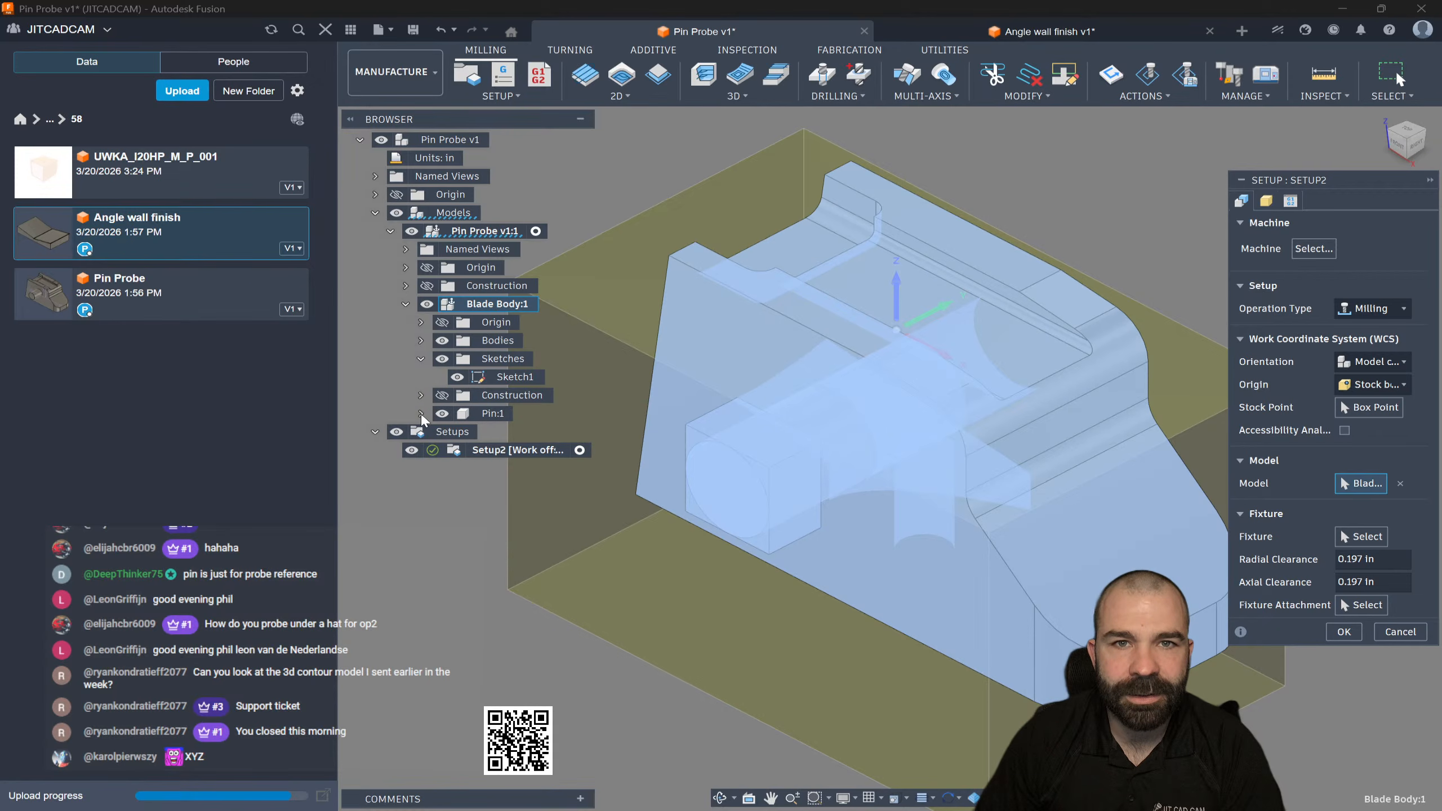
{"action": "left_click", "coordinate": [421, 340]}
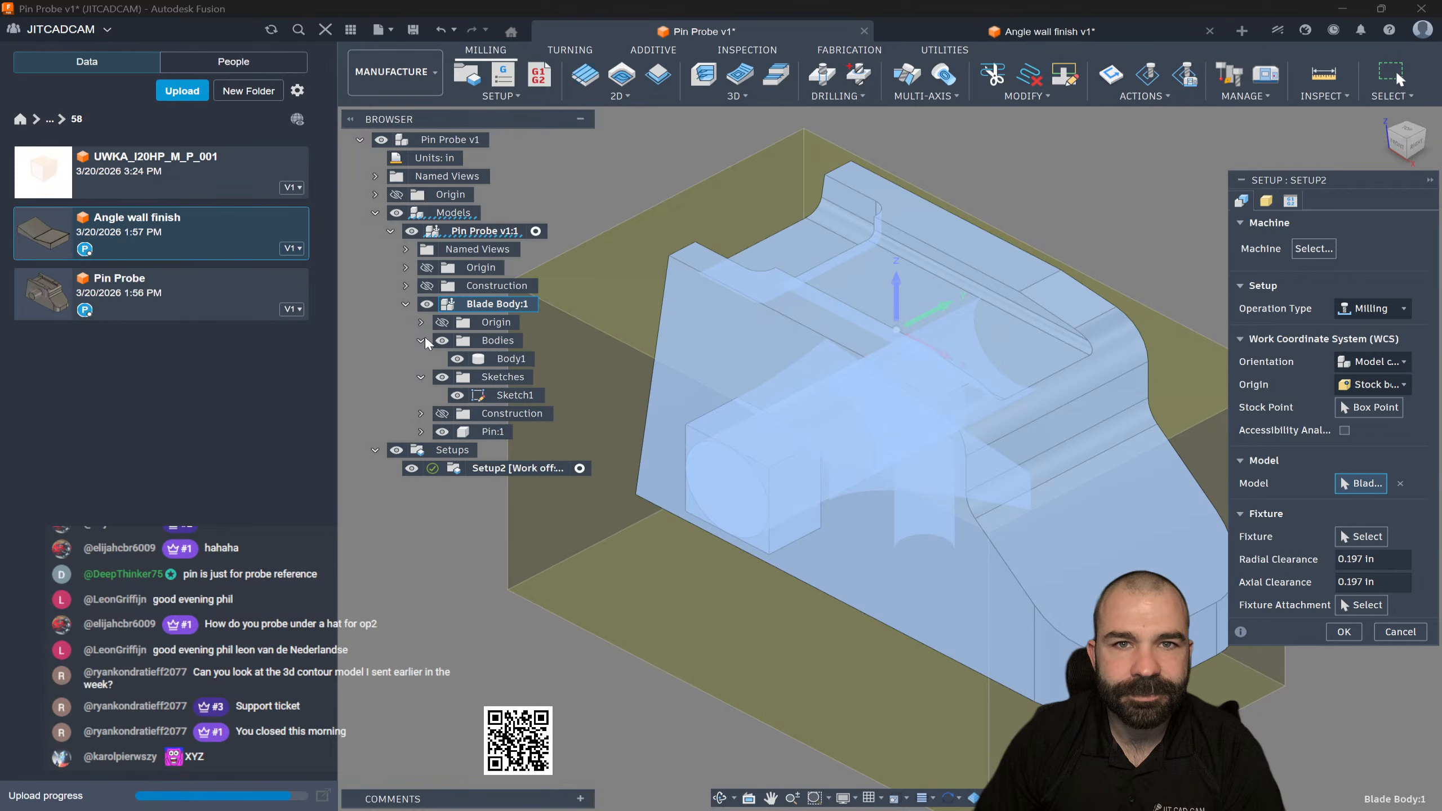
{"action": "left_click", "coordinate": [1400, 484]}
{"action": "left_click", "coordinate": [489, 359]}
{"action": "left_click", "coordinate": [1355, 628]}
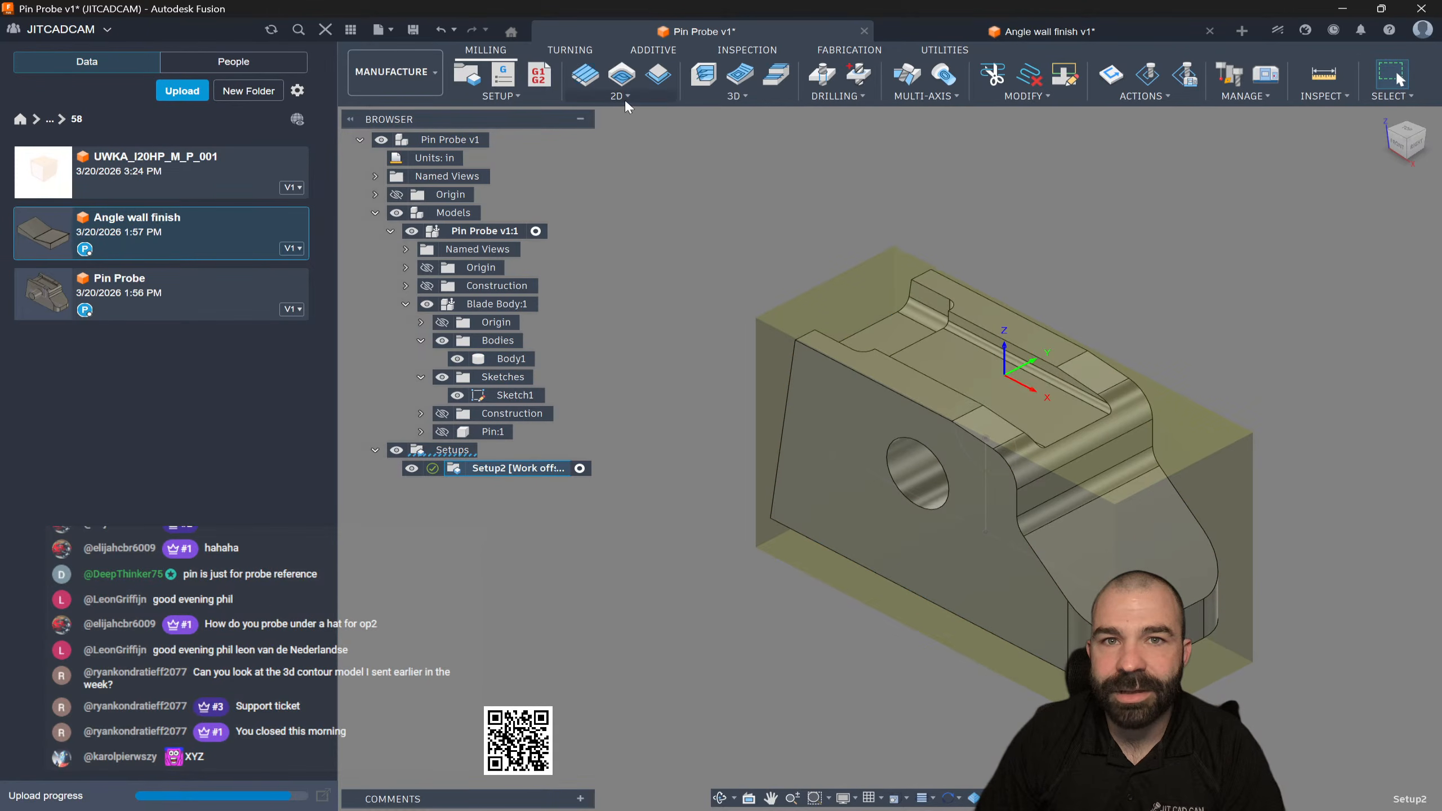
Step: Create a 3D Pocket Clearing operation using the 1" R0.015" bullnose end mill from the Fusion Library
{"action": "left_click", "coordinate": [729, 95]}
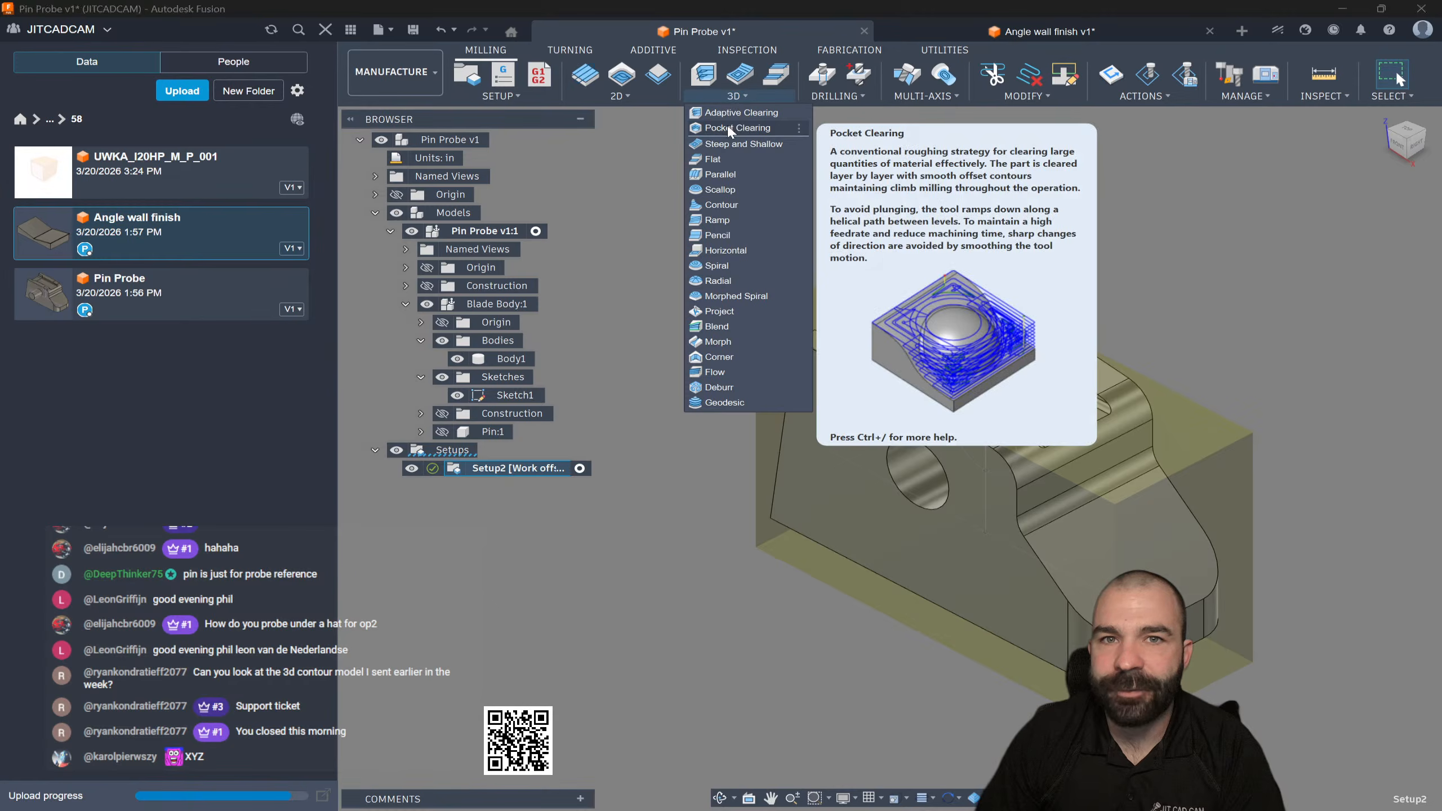
{"action": "left_click", "coordinate": [730, 128]}
{"action": "left_click", "coordinate": [1332, 271]}
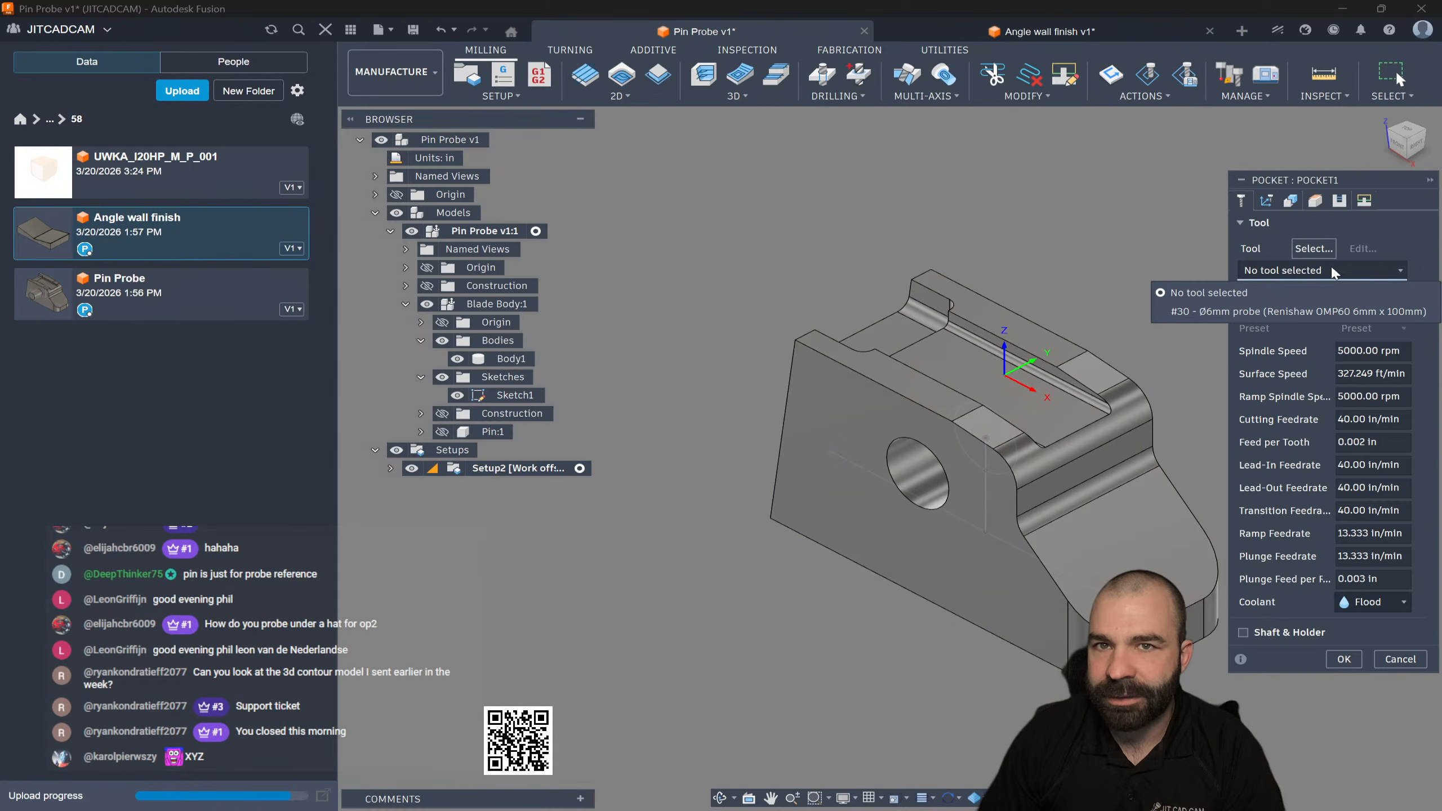
{"action": "left_click", "coordinate": [1313, 248]}
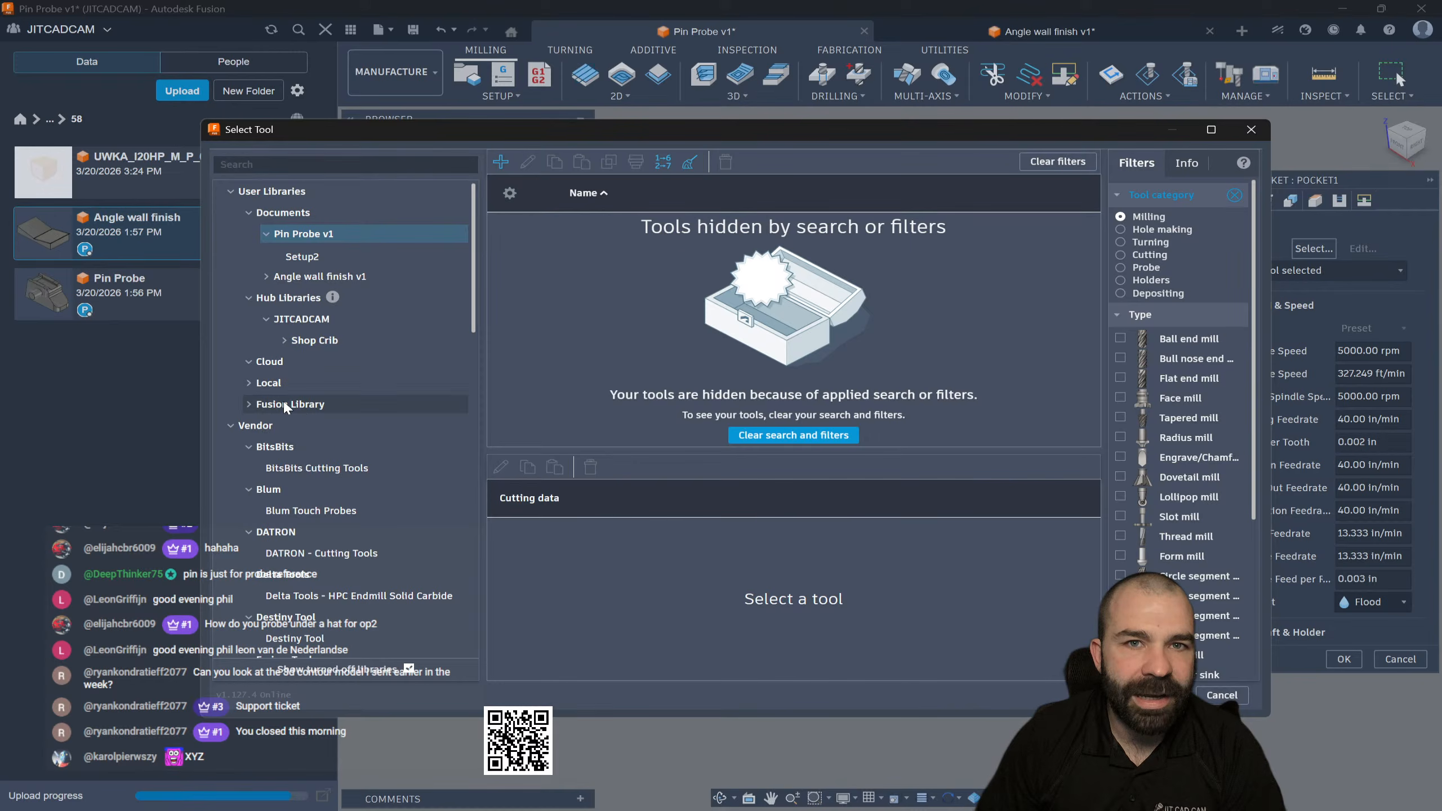
{"action": "left_click", "coordinate": [284, 404]}
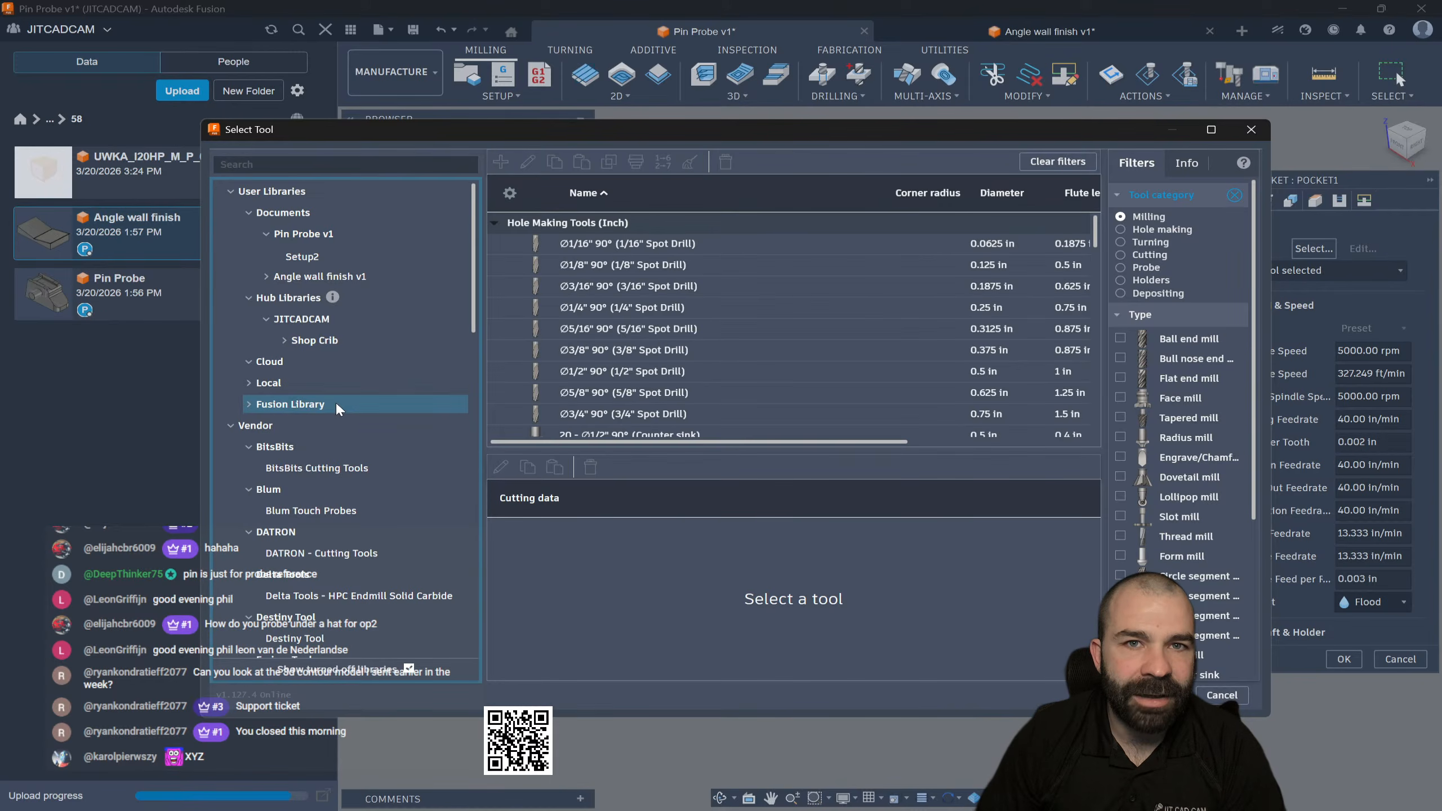
{"action": "left_click", "coordinate": [1196, 363]}
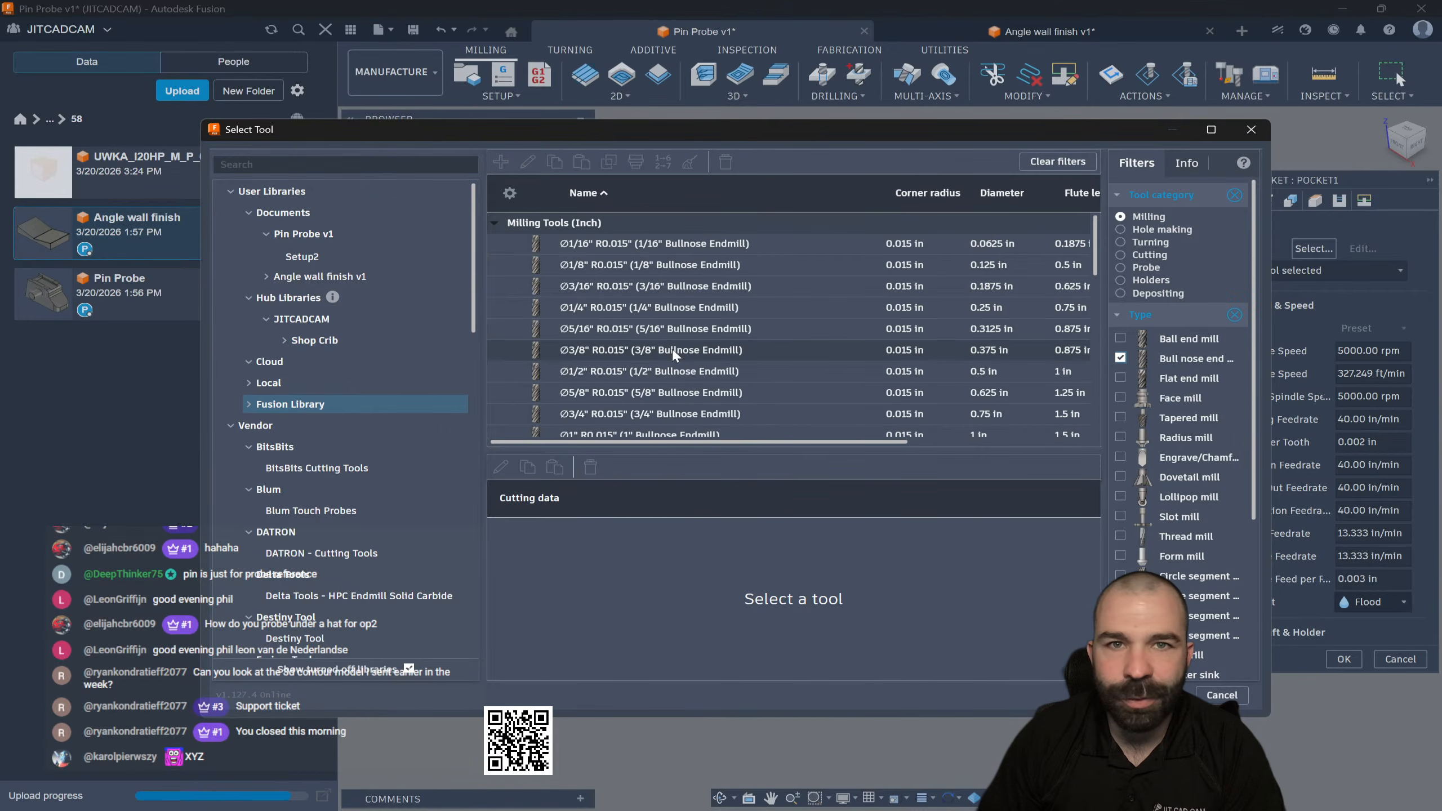
{"action": "scroll", "coordinate": [619, 401], "scroll_direction": "down", "scroll_amount": 1}
{"action": "left_click", "coordinate": [619, 390]}
{"action": "left_click", "coordinate": [1161, 695]}
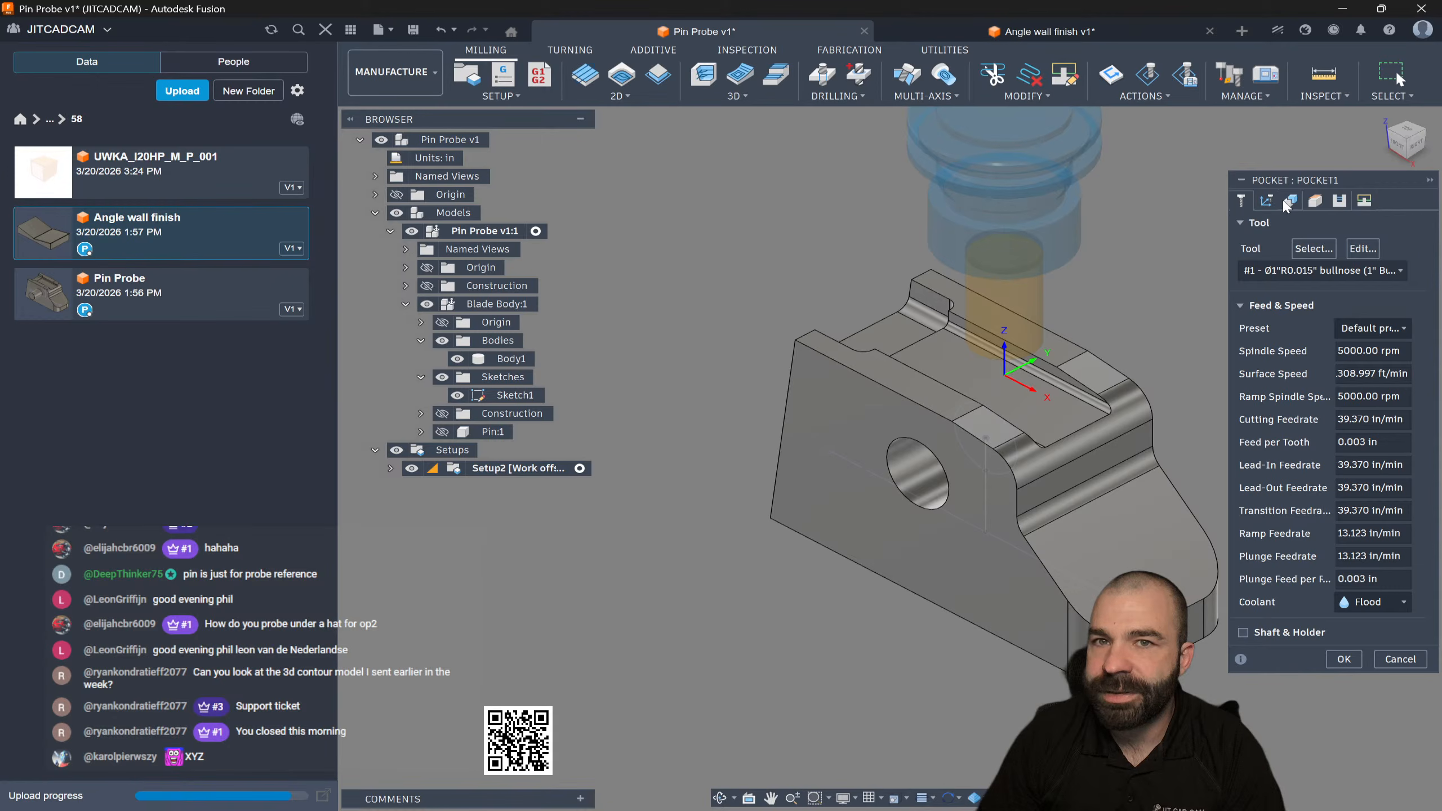
Step: Generate the pocket clearing toolpath with the default geometry settings and inspect it on the blade body from the front
{"action": "left_click", "coordinate": [1287, 202]}
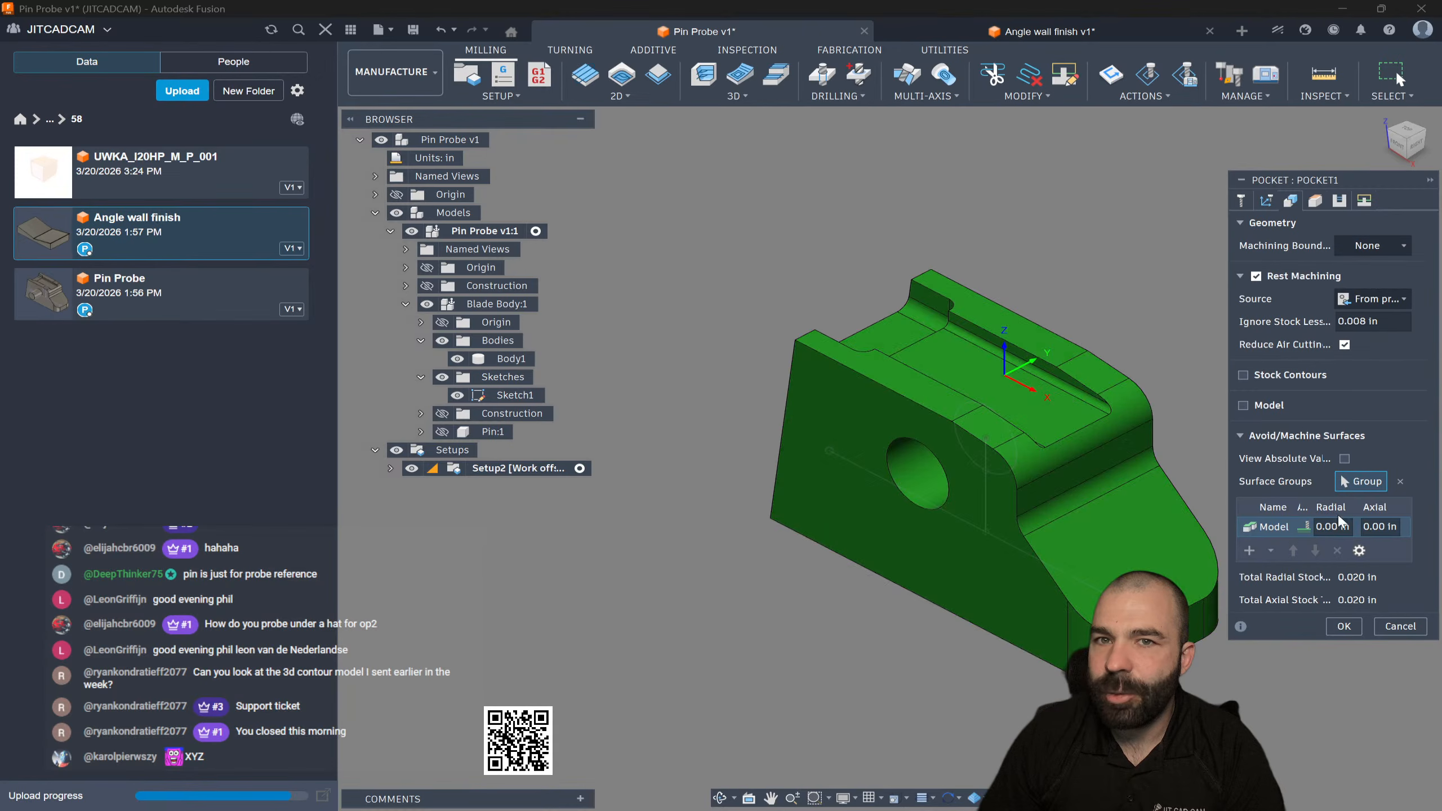
{"action": "left_click", "coordinate": [1343, 625]}
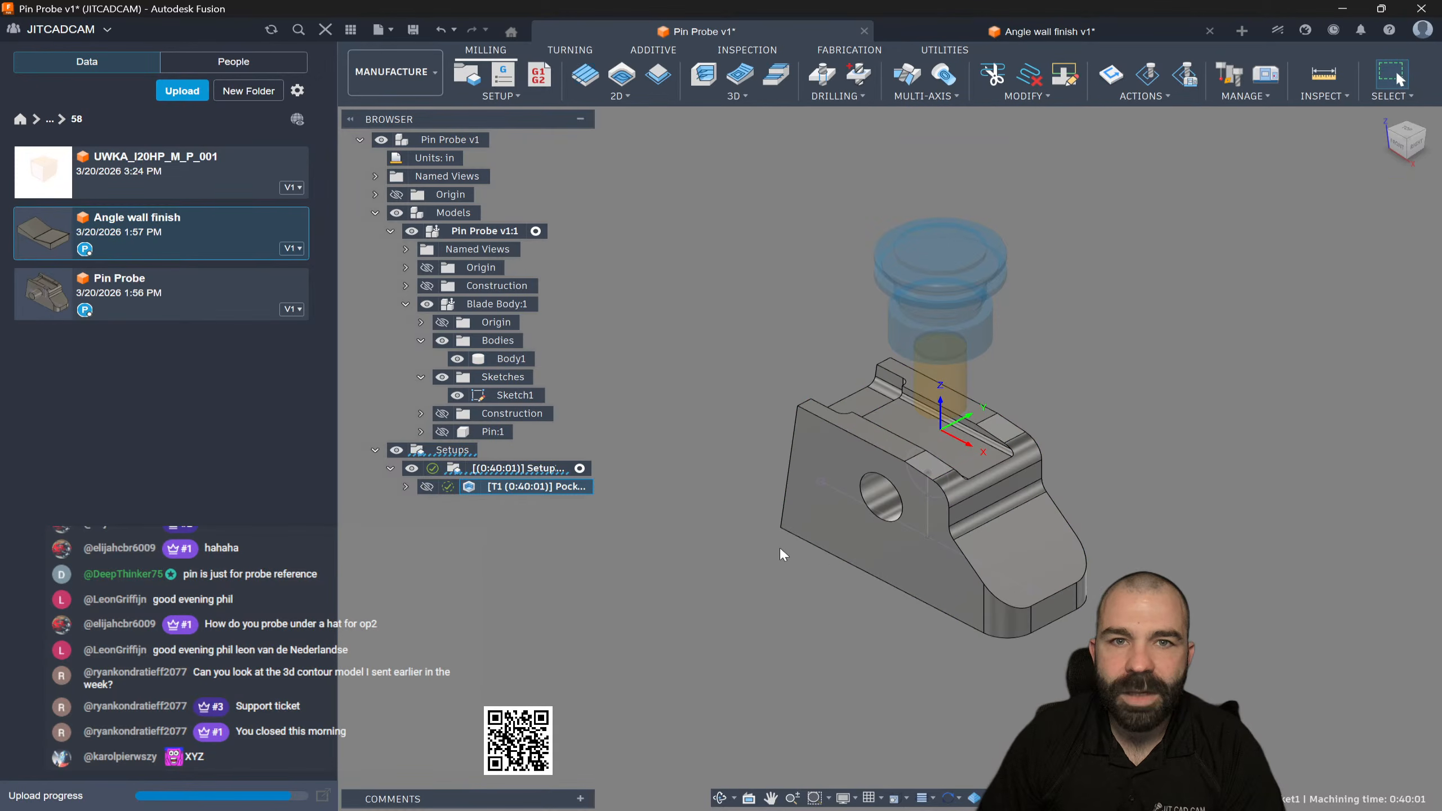
{"action": "mouse_move", "coordinate": [771, 553]}
{"action": "middle_mouse_down", "text": "shift"}
{"action": "mouse_move", "coordinate": [750, 534]}
{"action": "mouse_move", "coordinate": [761, 558]}
{"action": "mouse_move", "coordinate": [830, 541]}
{"action": "mouse_move", "coordinate": [931, 475]}
{"action": "middle_mouse_up", "text": "shift"}
{"action": "scroll", "coordinate": [1090, 602], "scroll_direction": "up", "scroll_amount": 2}
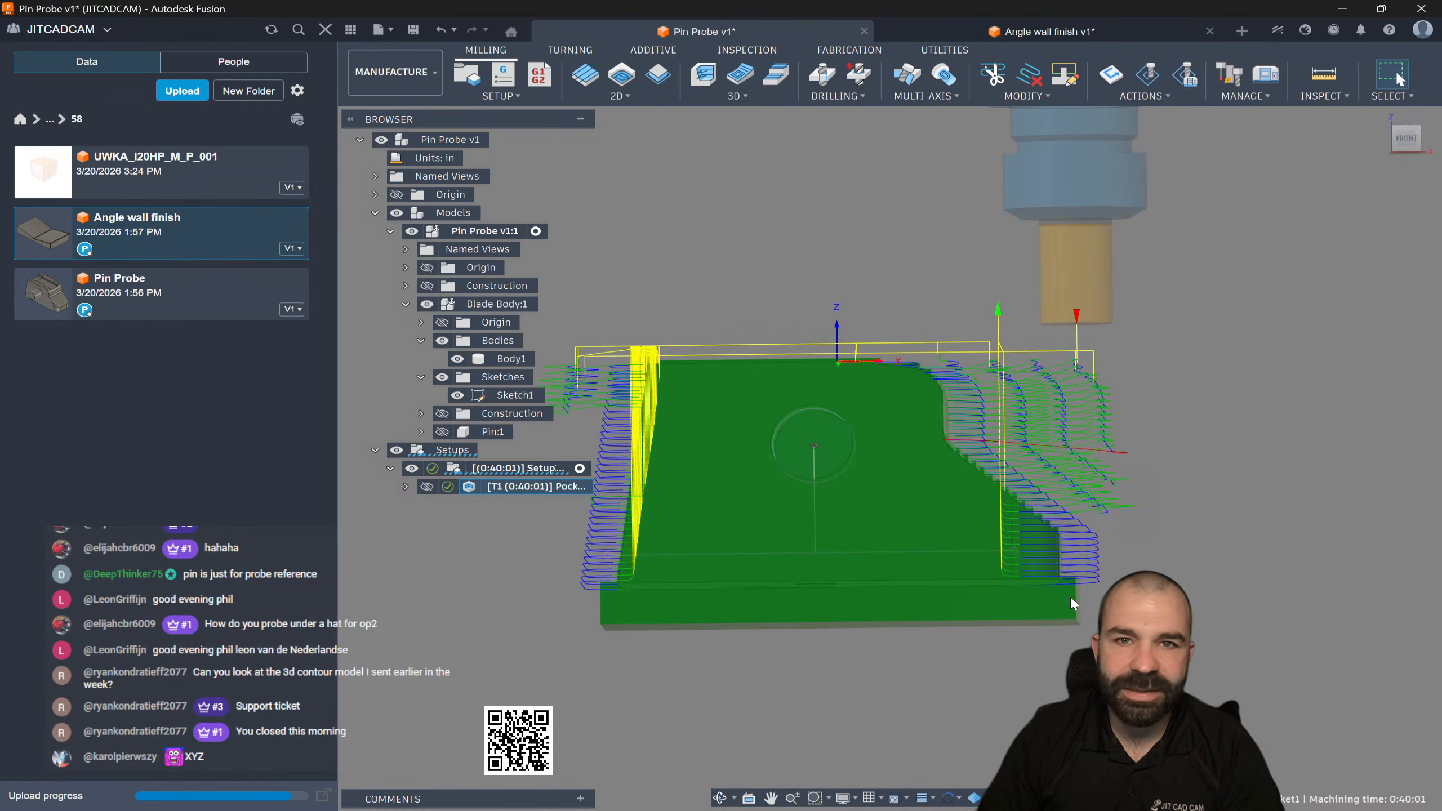
{"action": "scroll", "coordinate": [1020, 628], "scroll_direction": "down", "scroll_amount": 2}
{"action": "middle_click_drag", "start_coordinate": [1020, 630], "coordinate": [989, 691], "text": "shift"}
{"action": "left_click", "coordinate": [789, 629]}
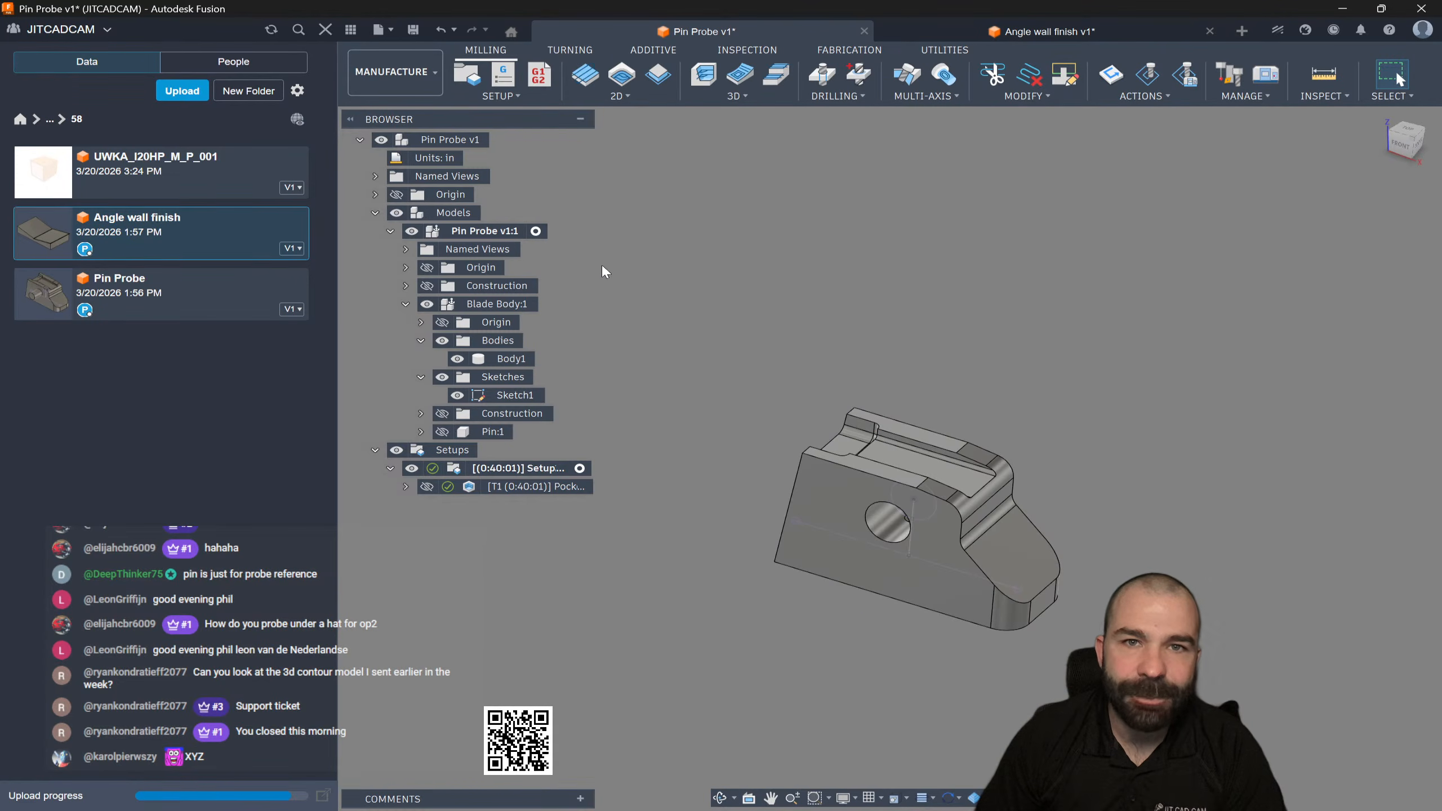
Step: Create a second milling setup with its Z axis set by the body's flat underside, using the stock from the preceding setup
{"action": "left_click", "coordinate": [467, 74]}
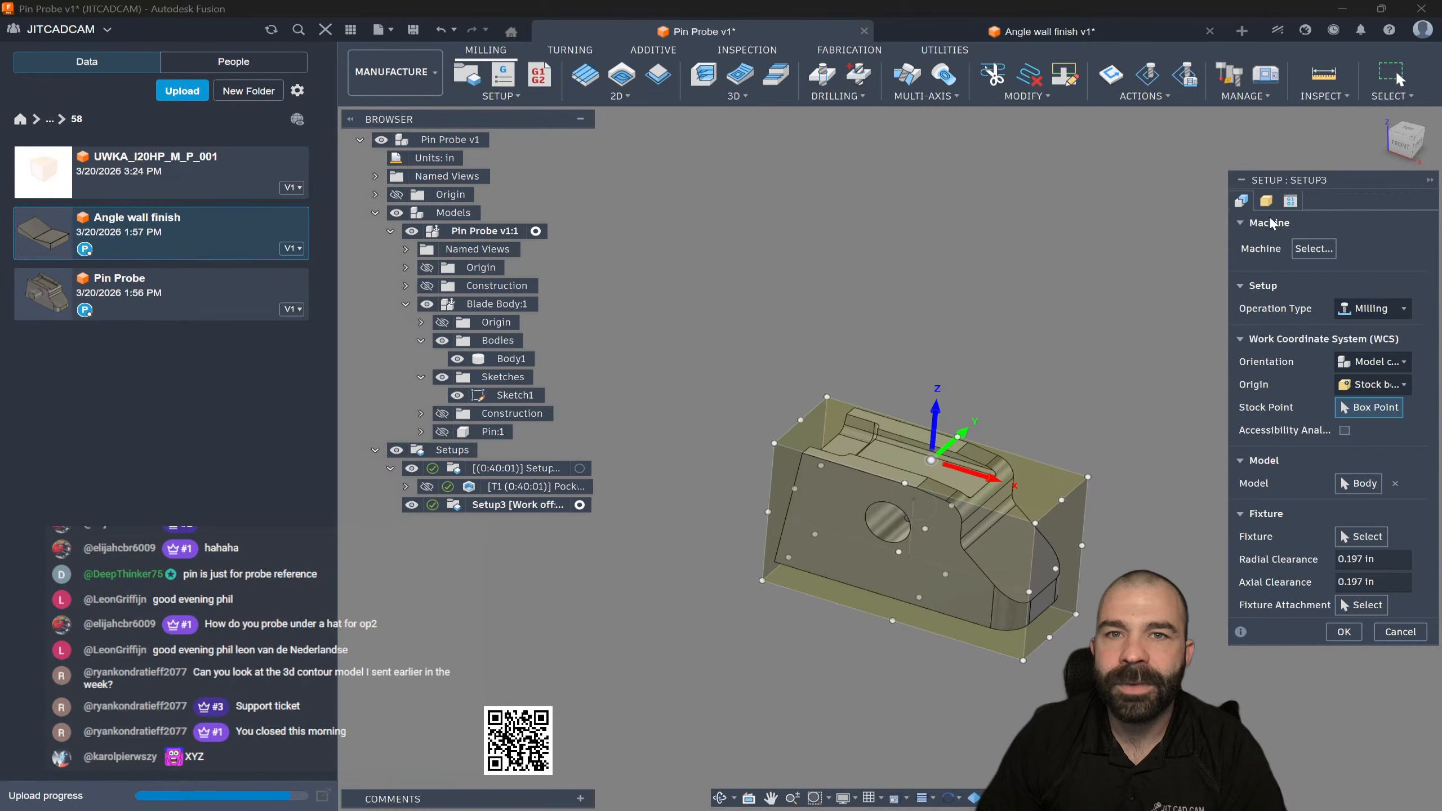
{"action": "left_click", "coordinate": [1368, 364]}
{"action": "left_click", "coordinate": [1353, 402]}
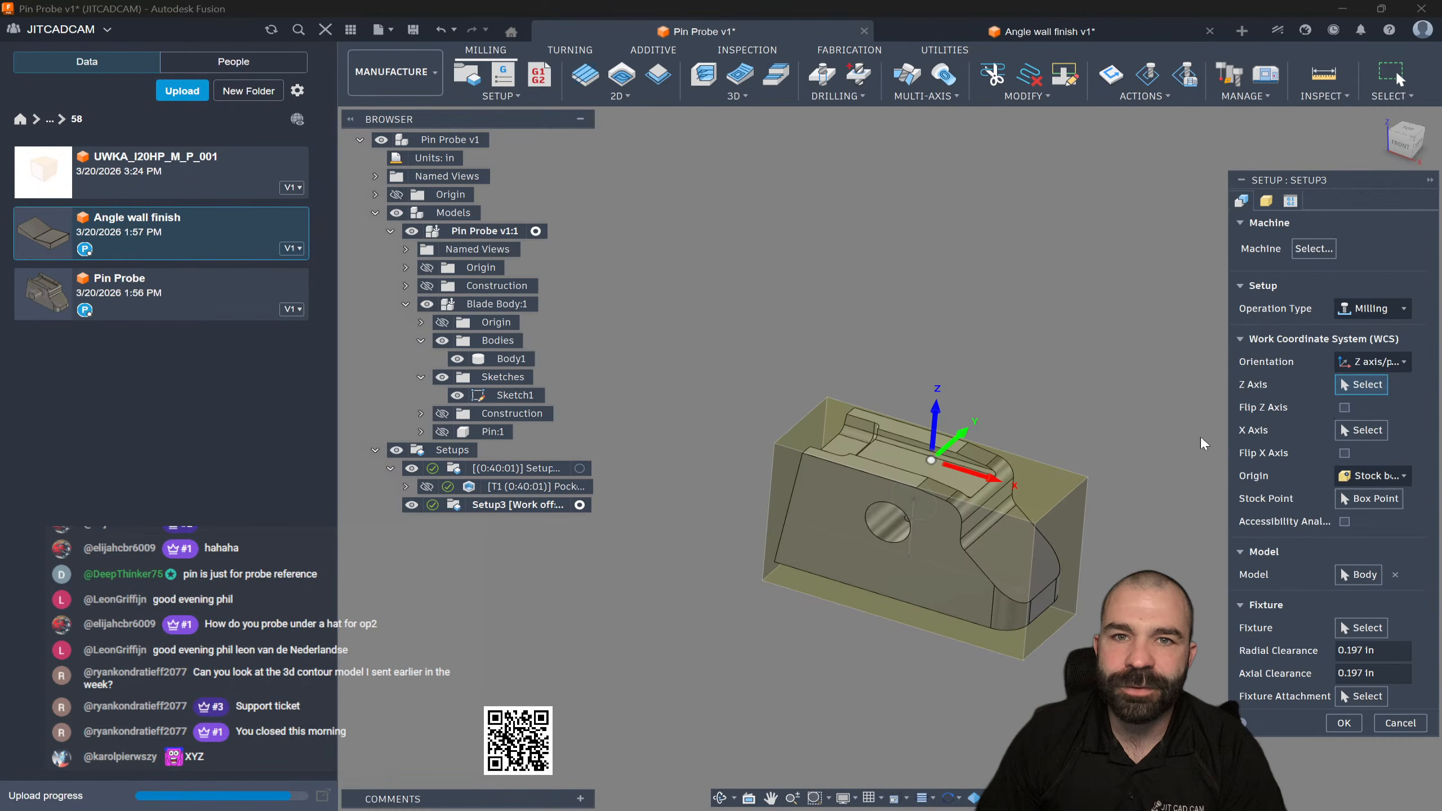
{"action": "middle_click_drag", "start_coordinate": [967, 513], "coordinate": [940, 393], "text": "shift"}
{"action": "left_click", "coordinate": [982, 476]}
{"action": "middle_click_drag", "start_coordinate": [1135, 498], "coordinate": [1111, 449], "text": "shift"}
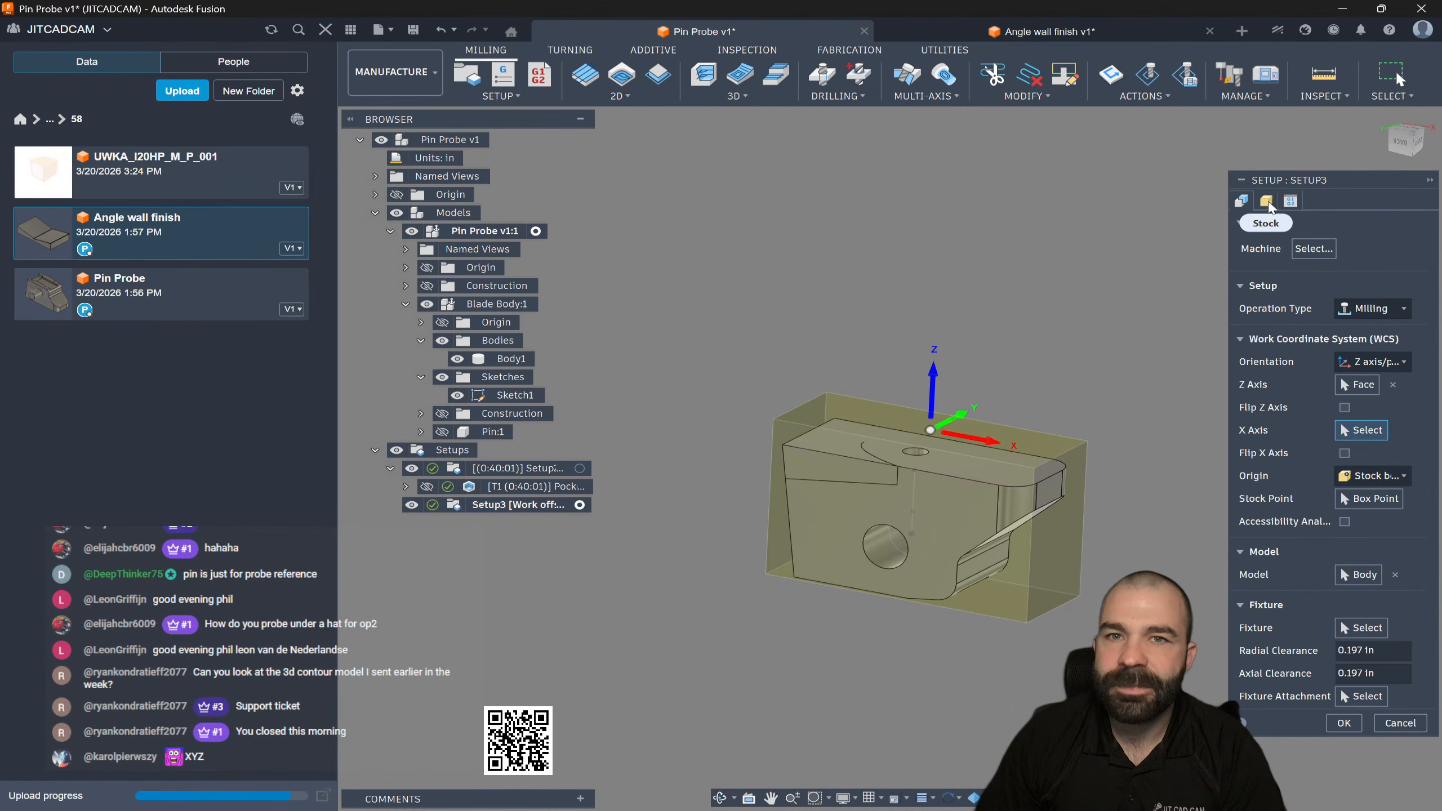
{"action": "left_click", "coordinate": [1266, 201]}
{"action": "left_click", "coordinate": [1344, 295]}
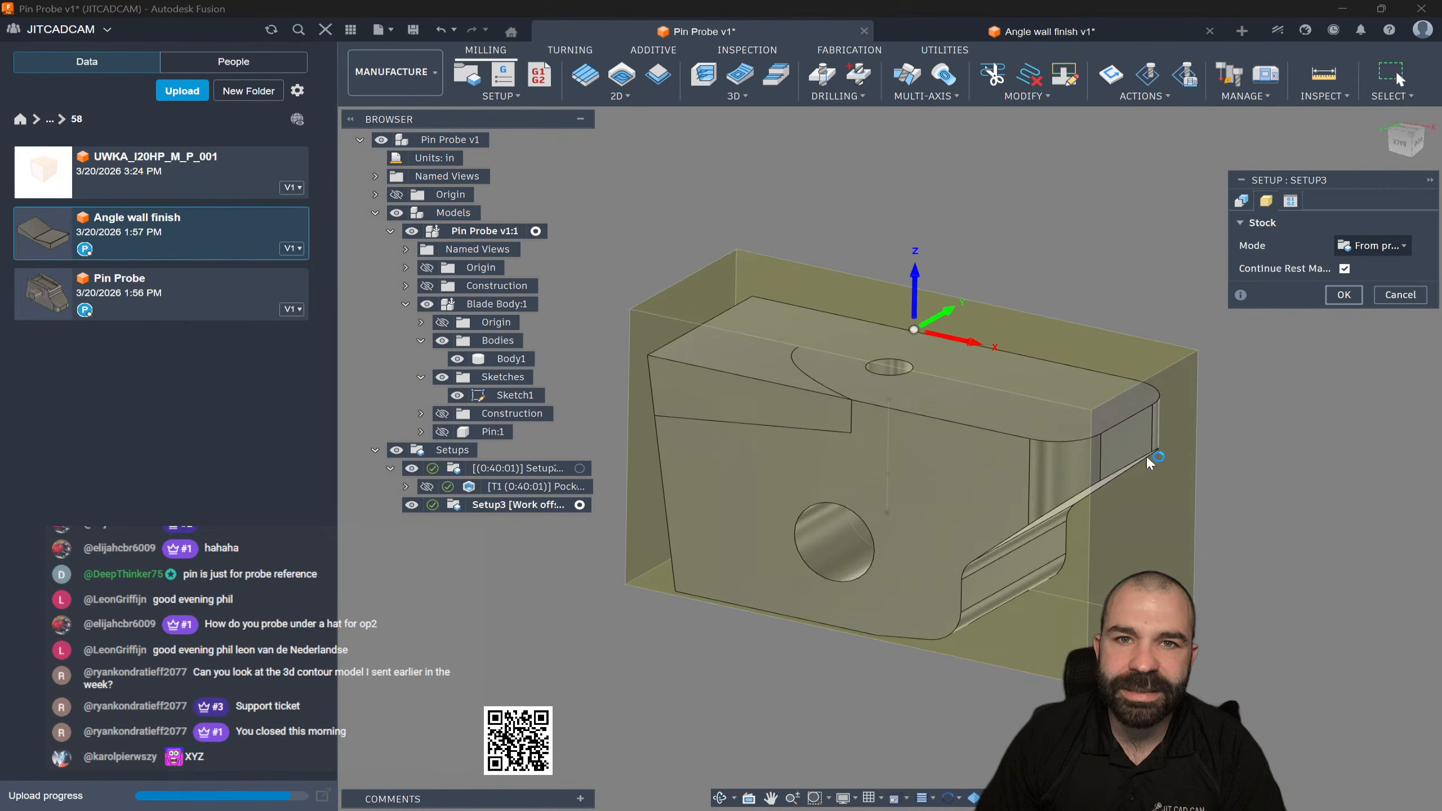
{"action": "middle_click_drag", "start_coordinate": [752, 589], "coordinate": [809, 568], "text": "shift"}
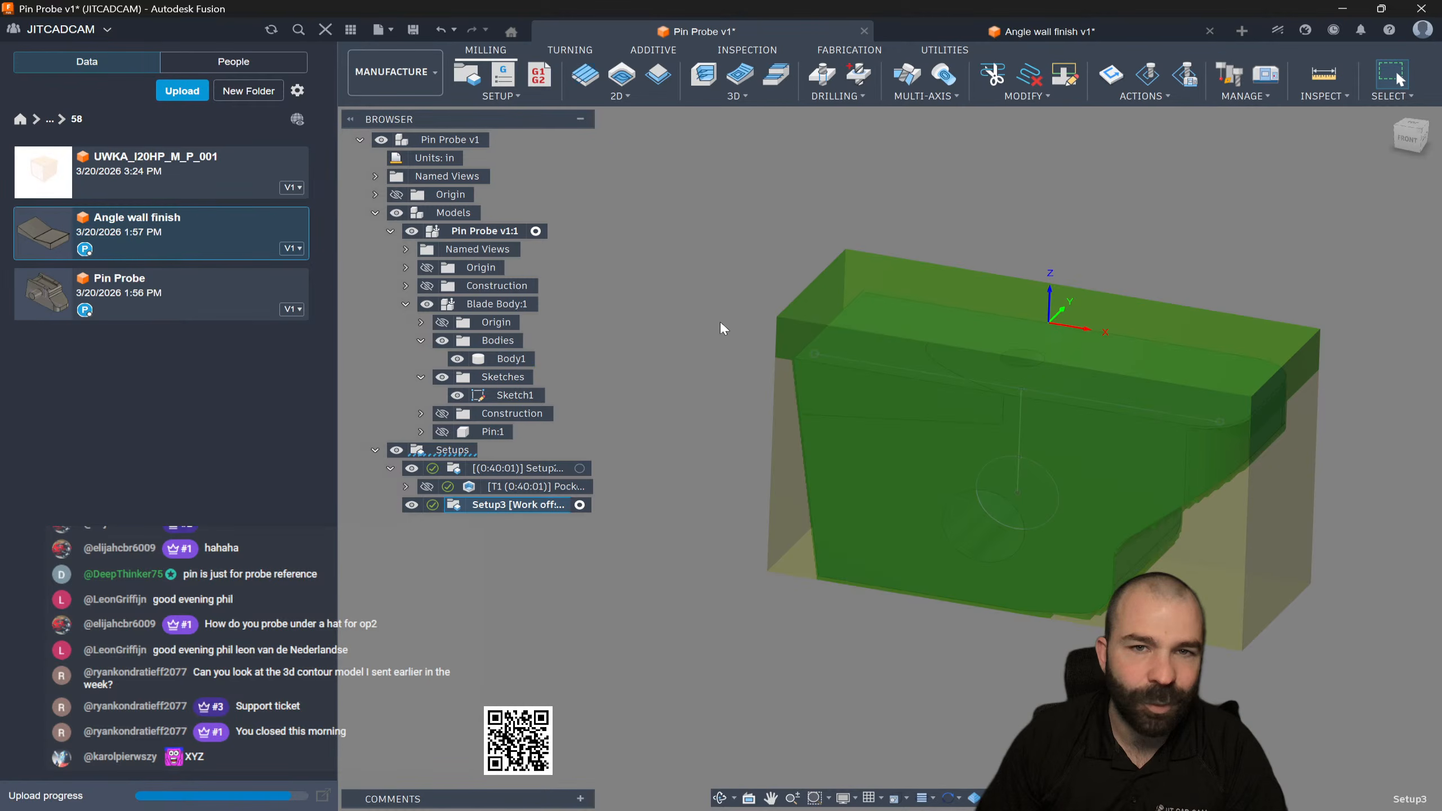
Step: Create a Face operation in the second setup with multiple depths at 0.03 in maximum stepdown, and inspect its toolpath
{"action": "left_click", "coordinate": [618, 96]}
{"action": "left_click", "coordinate": [614, 147]}
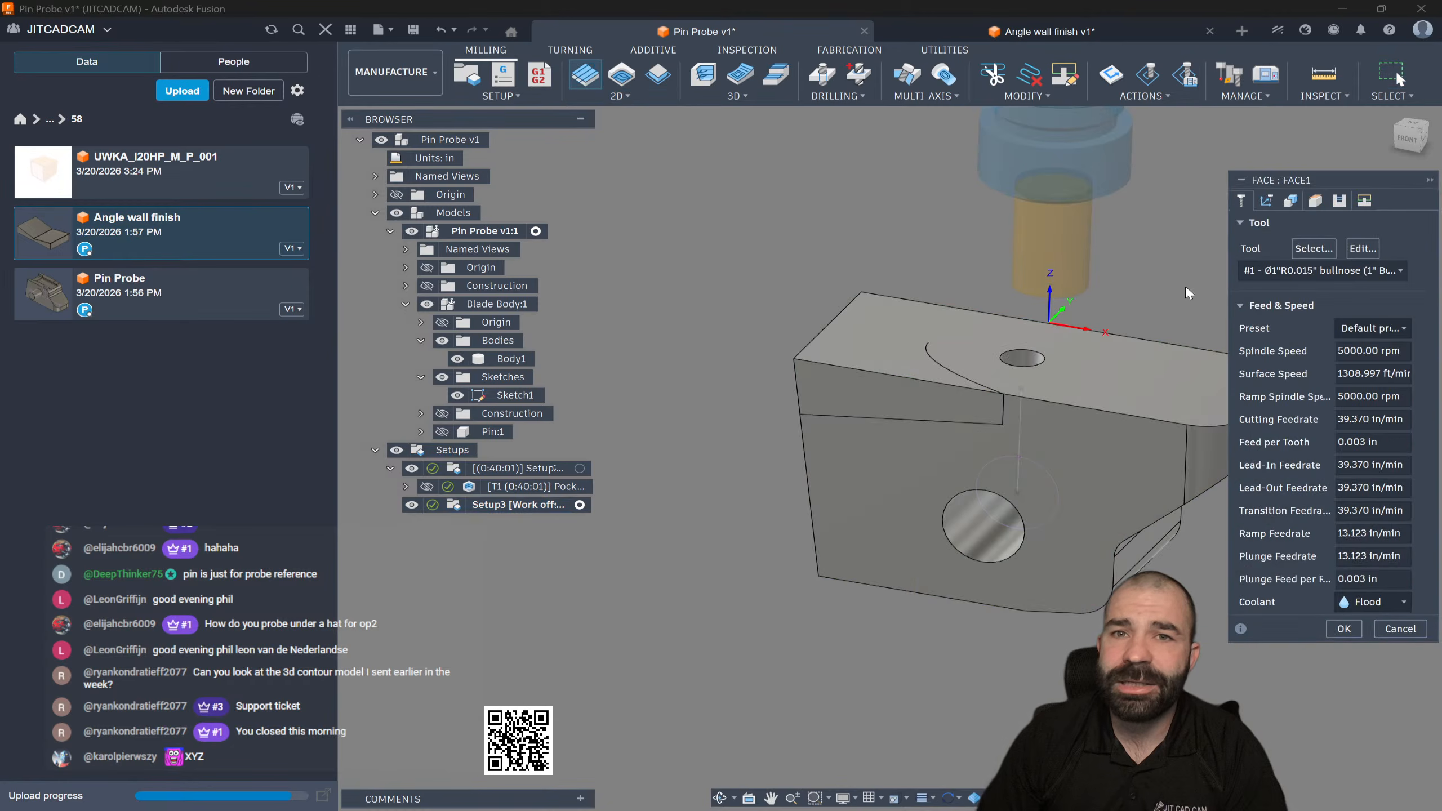
{"action": "left_click", "coordinate": [1338, 201]}
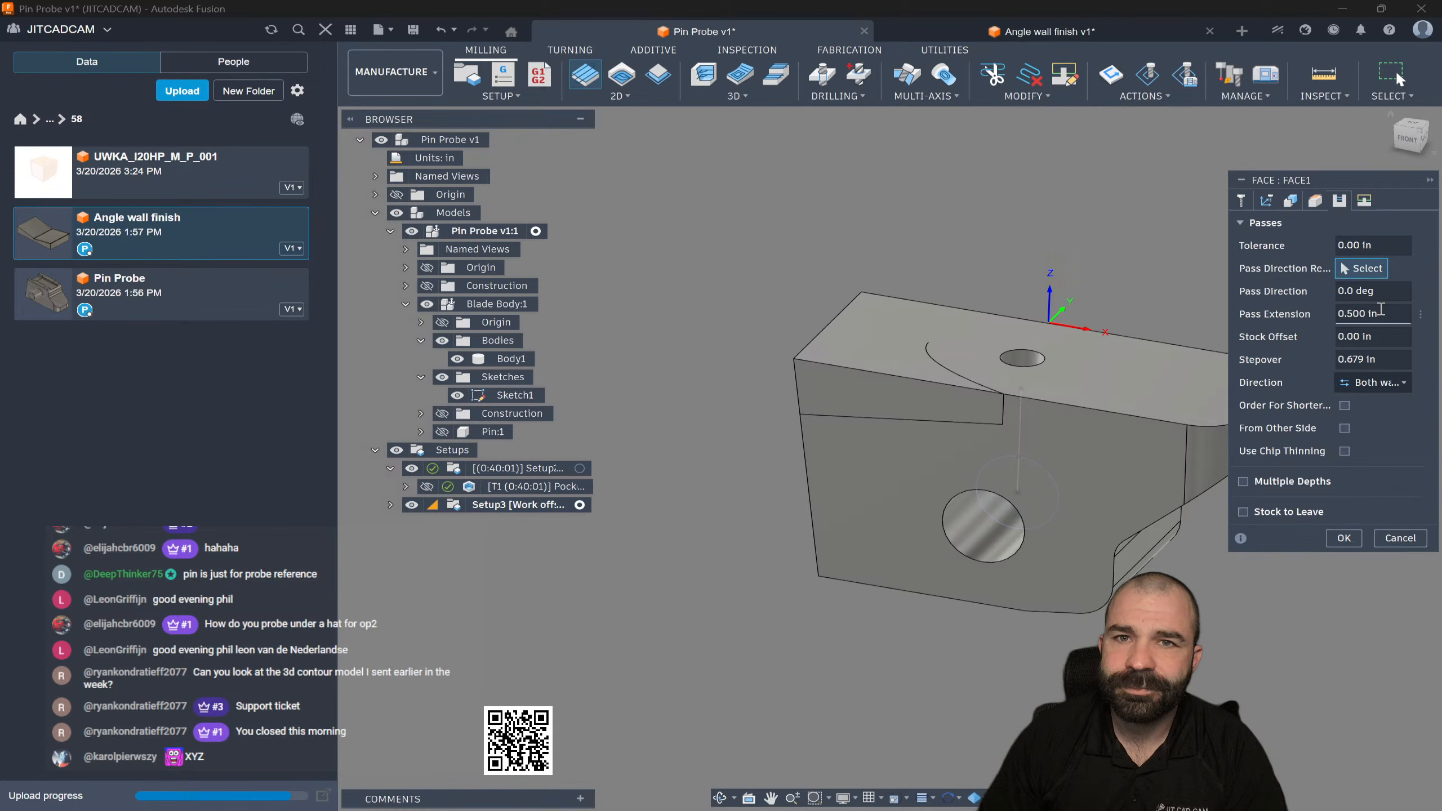
{"action": "left_click", "coordinate": [1256, 482]}
{"action": "key", "text": "Tab"}
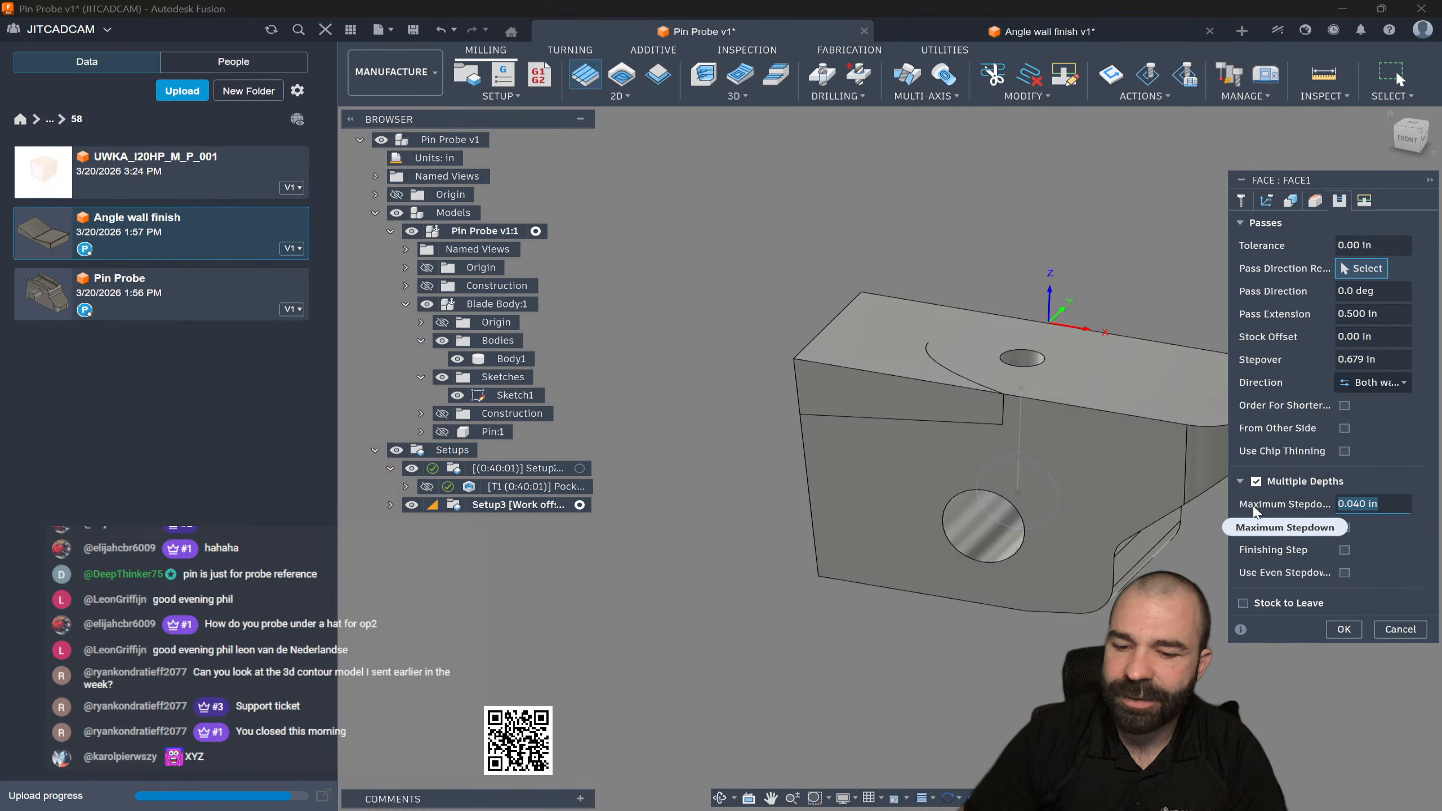
{"action": "type", "text": ".03"}
{"action": "key", "text": "Return"}
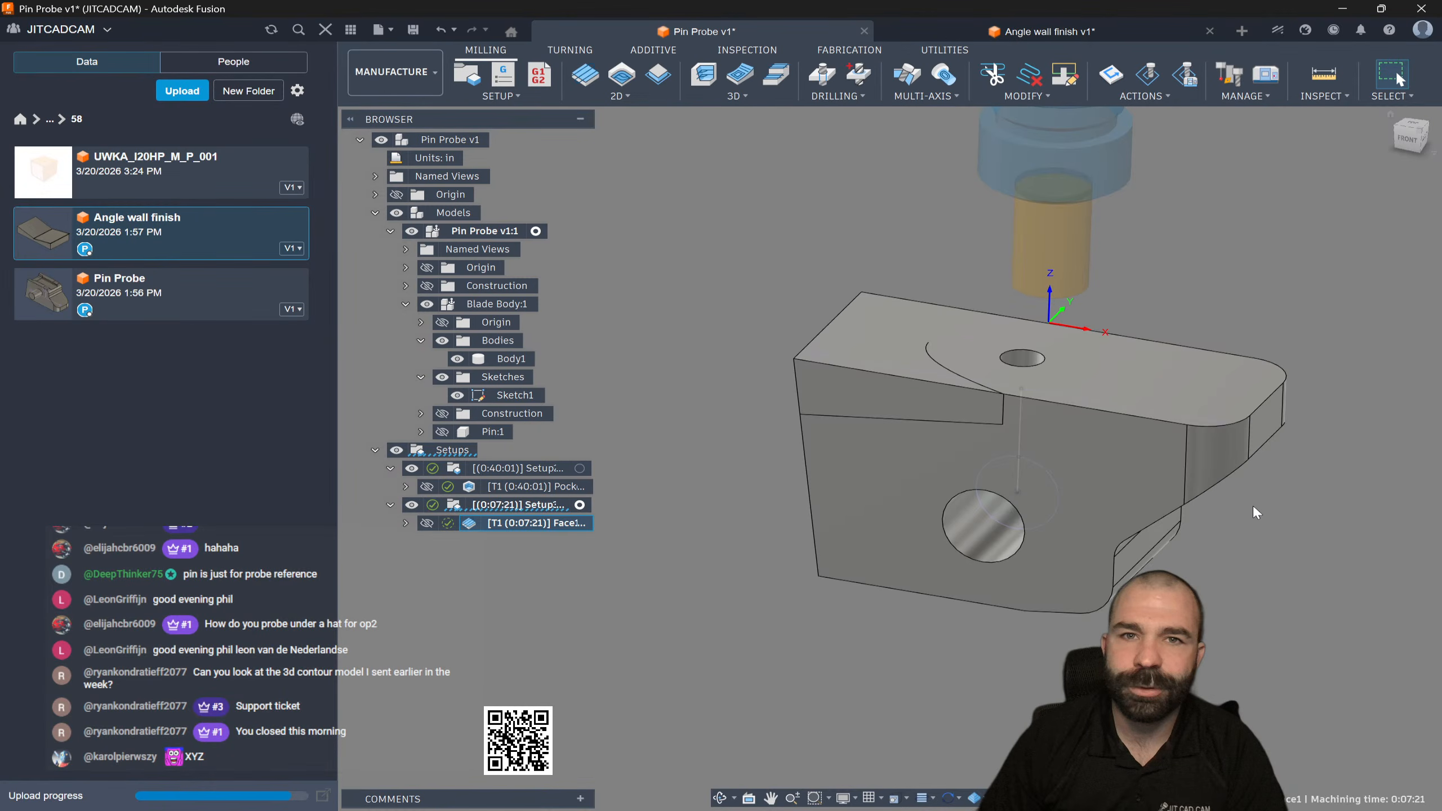
{"action": "scroll", "coordinate": [839, 562], "scroll_direction": "down", "scroll_amount": 2}
{"action": "middle_click_drag", "start_coordinate": [839, 562], "coordinate": [826, 558], "text": "shift"}
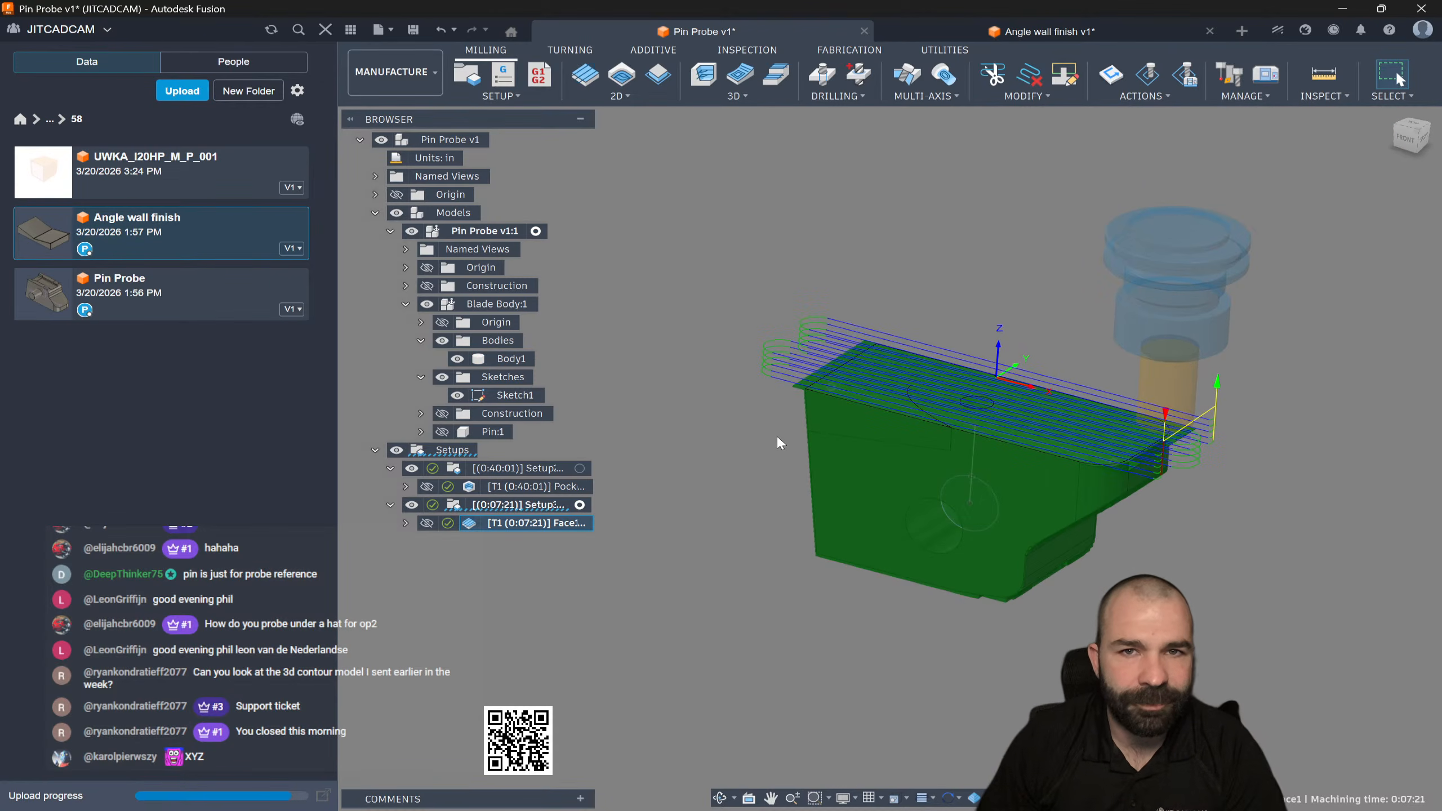
{"action": "scroll", "coordinate": [798, 386], "scroll_direction": "up", "scroll_amount": 4}
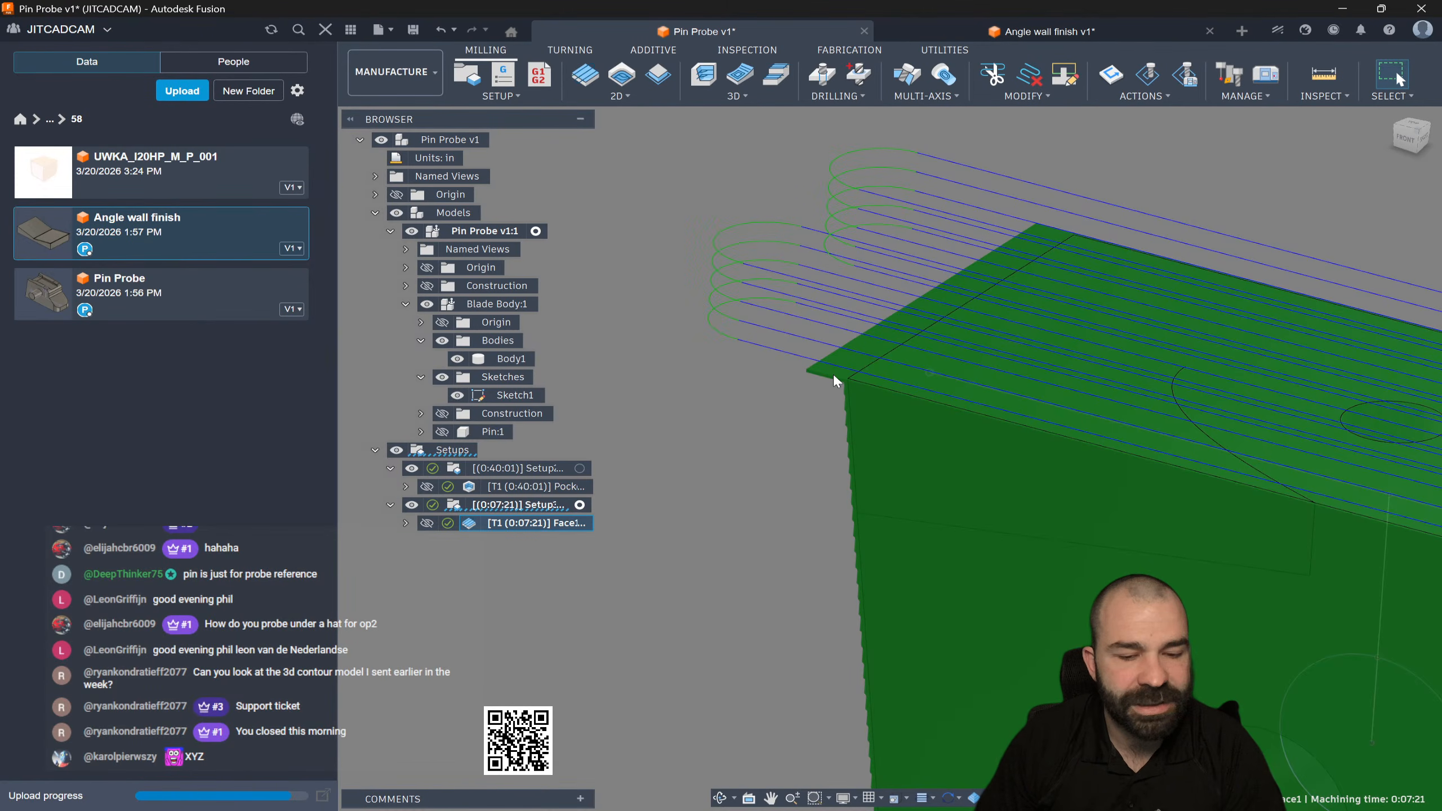
{"action": "scroll", "coordinate": [732, 448], "scroll_direction": "down", "scroll_amount": 2}
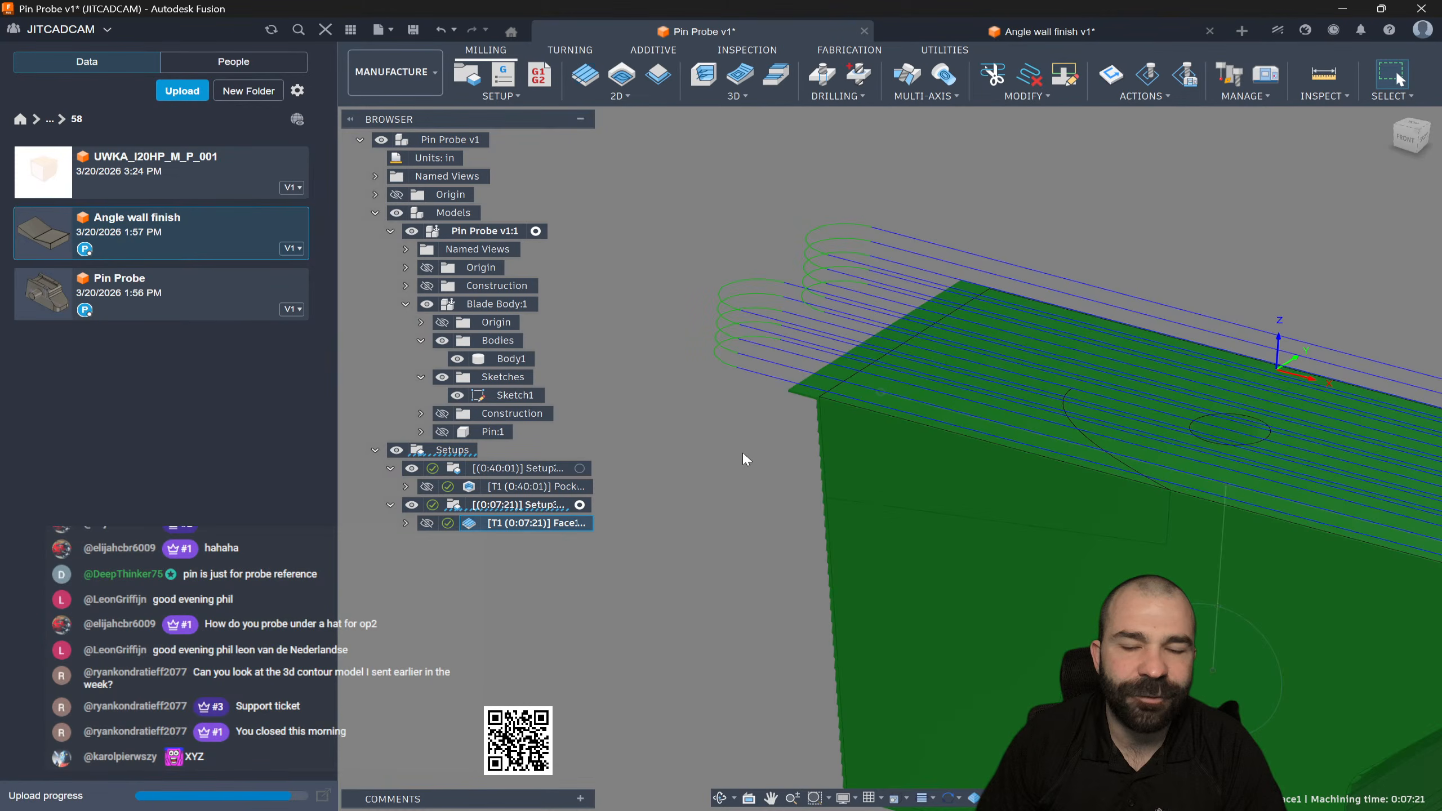
Step: Set the pocket operation's bottom height offset to -0.05 in from the model bottom and recheck the facing toolpath
{"action": "left_click", "coordinate": [325, 29]}
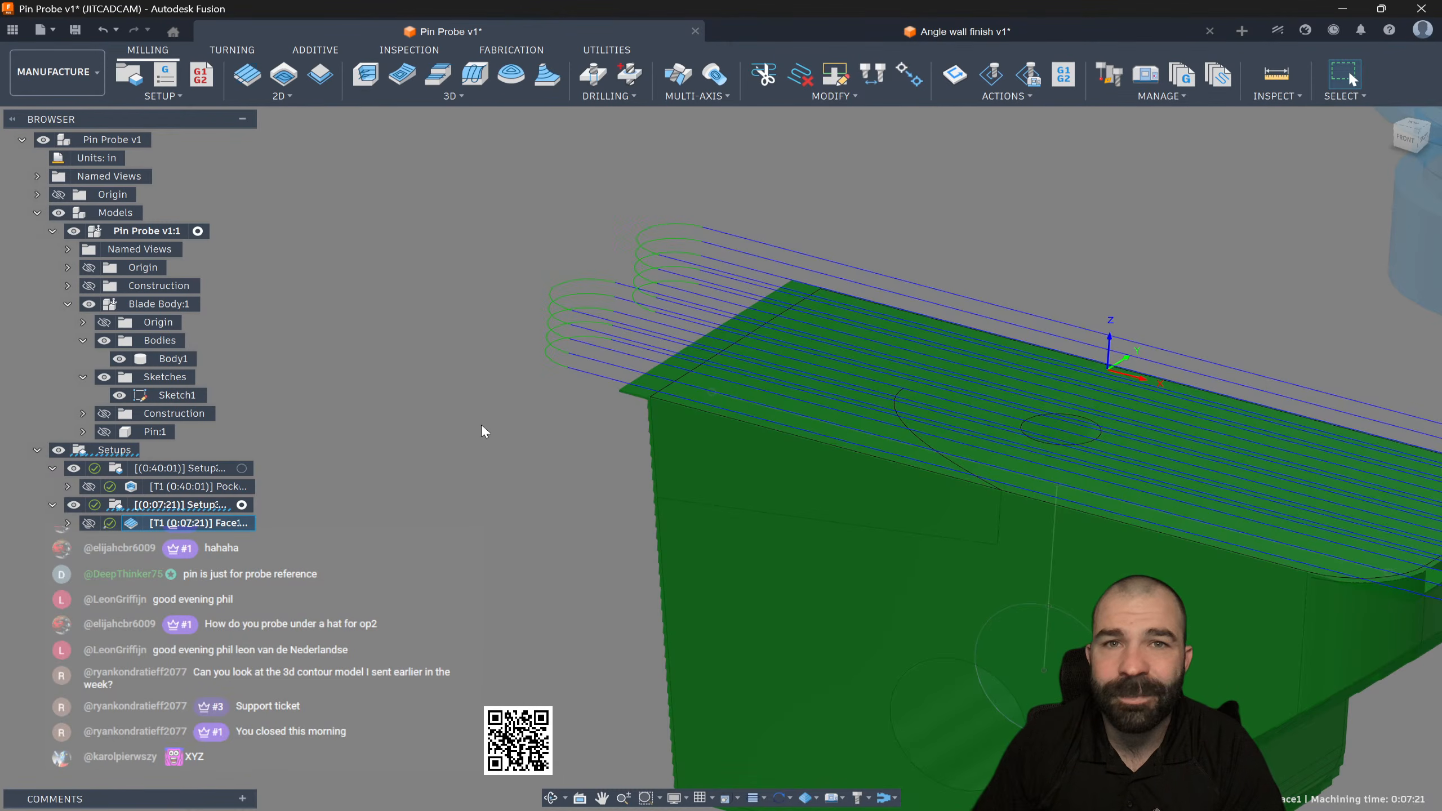
{"action": "double_click", "coordinate": [217, 489]}
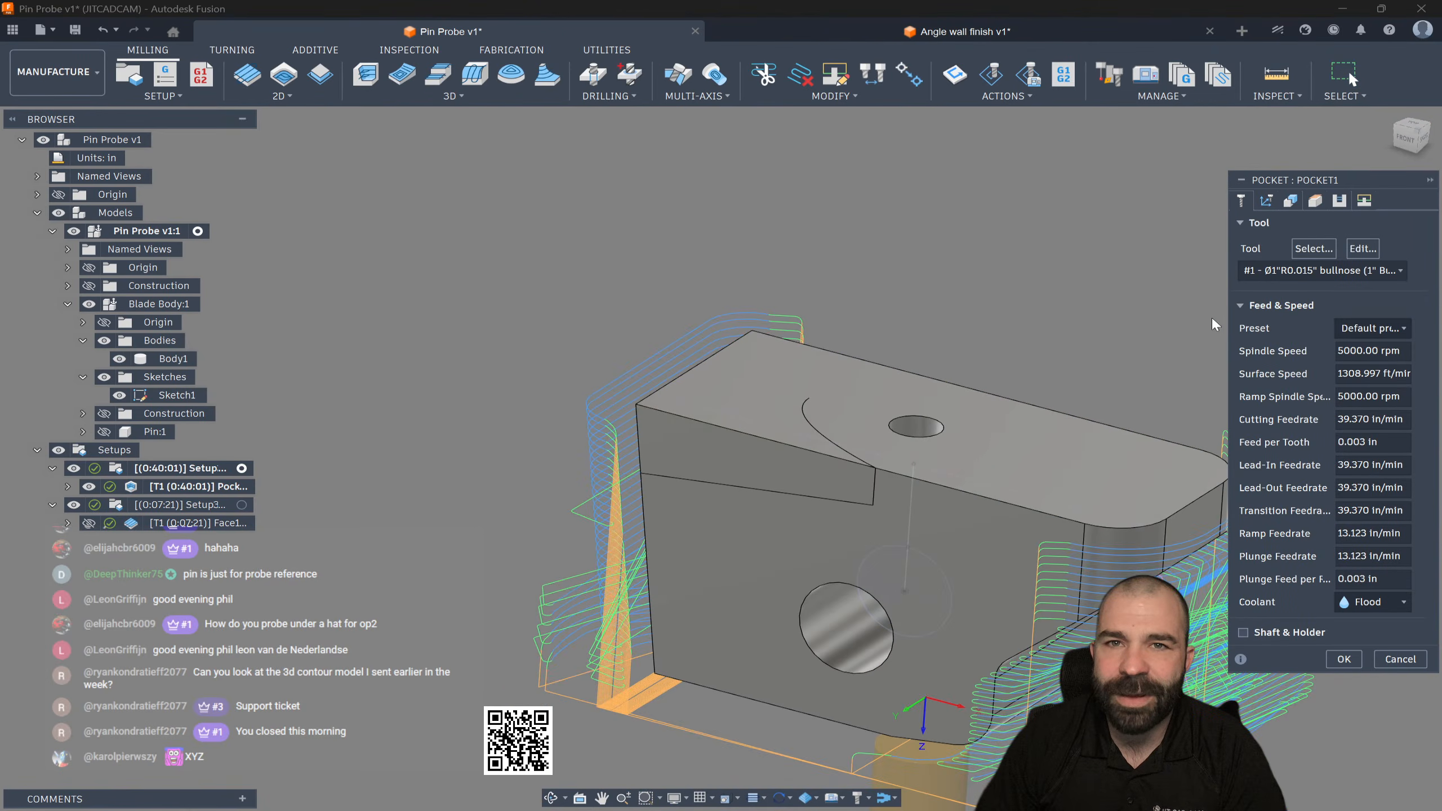
{"action": "left_click", "coordinate": [1314, 199]}
{"action": "triple_click", "coordinate": [1349, 493]}
{"action": "type", "text": "-.05"}
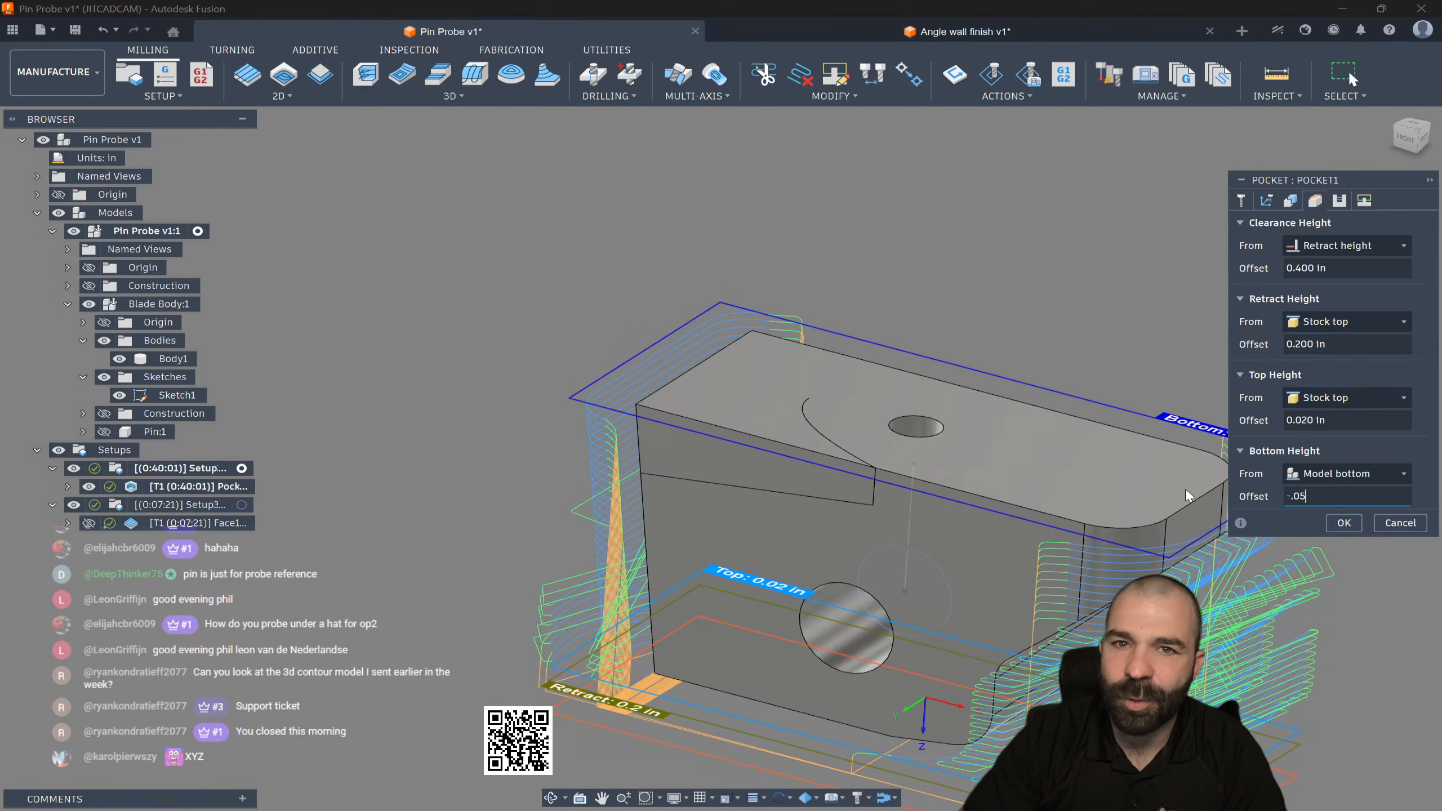
{"action": "key", "text": "Return"}
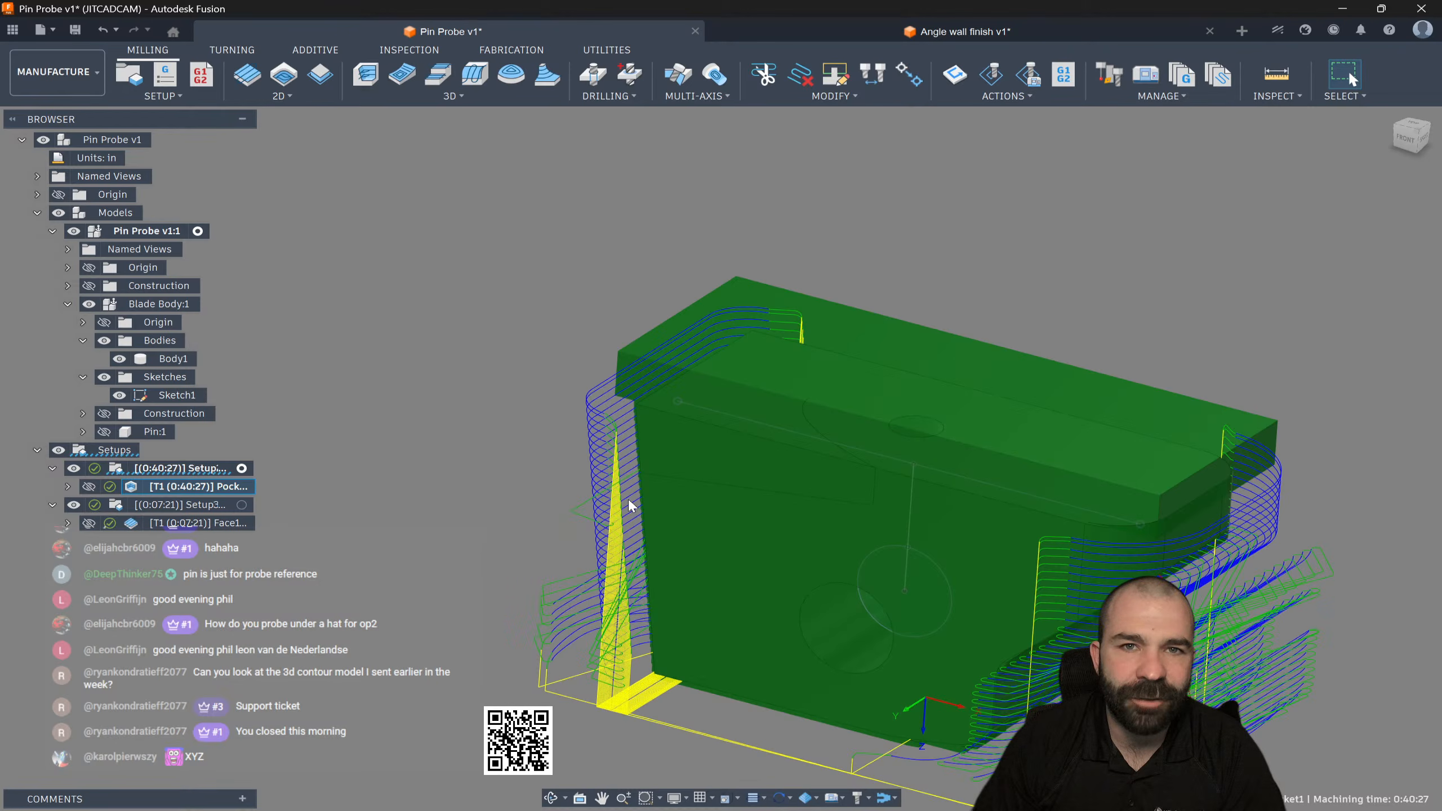
{"action": "left_click", "coordinate": [185, 523]}
{"action": "scroll", "coordinate": [1229, 515], "scroll_direction": "up", "scroll_amount": 3}
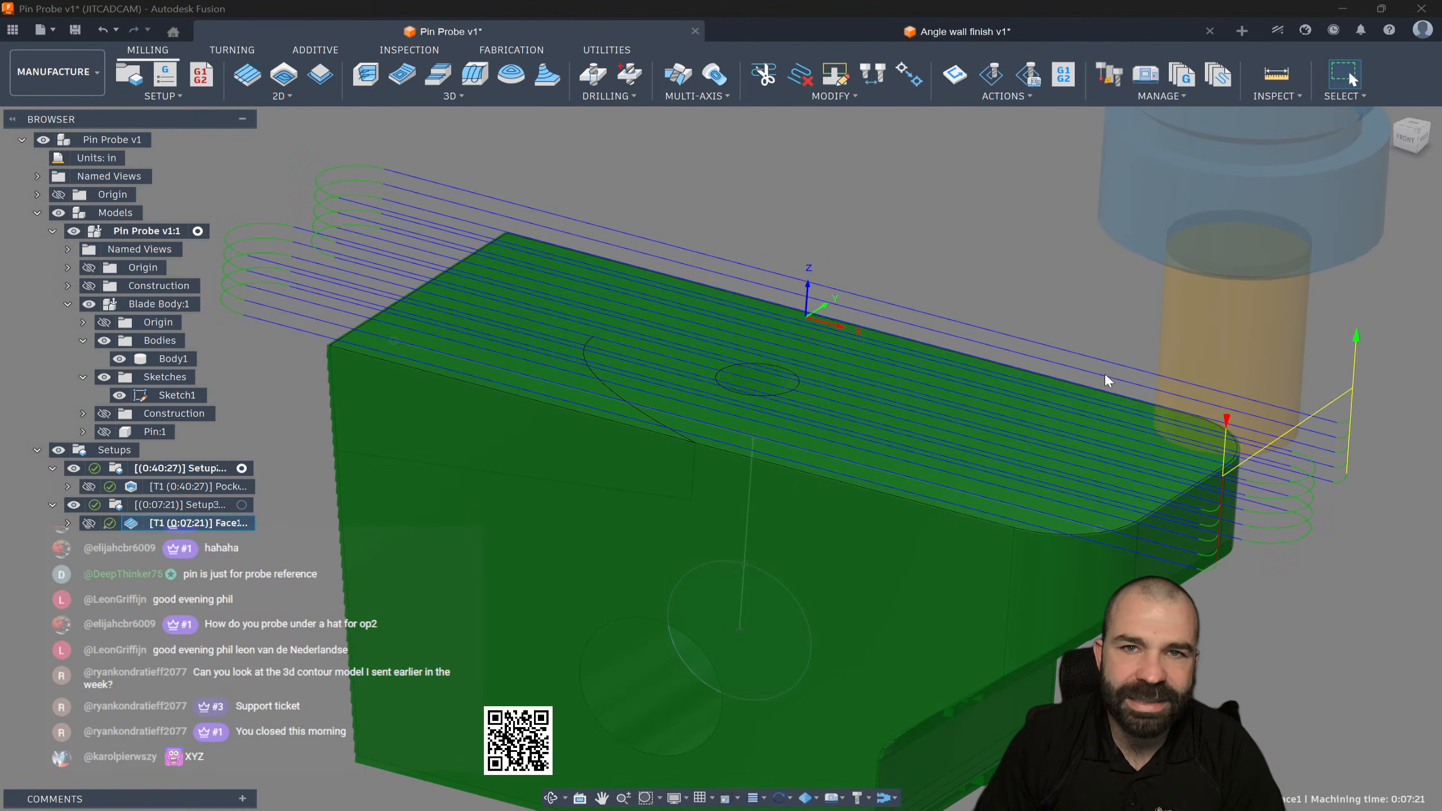
{"action": "scroll", "coordinate": [963, 380], "scroll_direction": "down", "scroll_amount": 2}
{"action": "scroll", "coordinate": [800, 624], "scroll_direction": "down", "scroll_amount": 2}
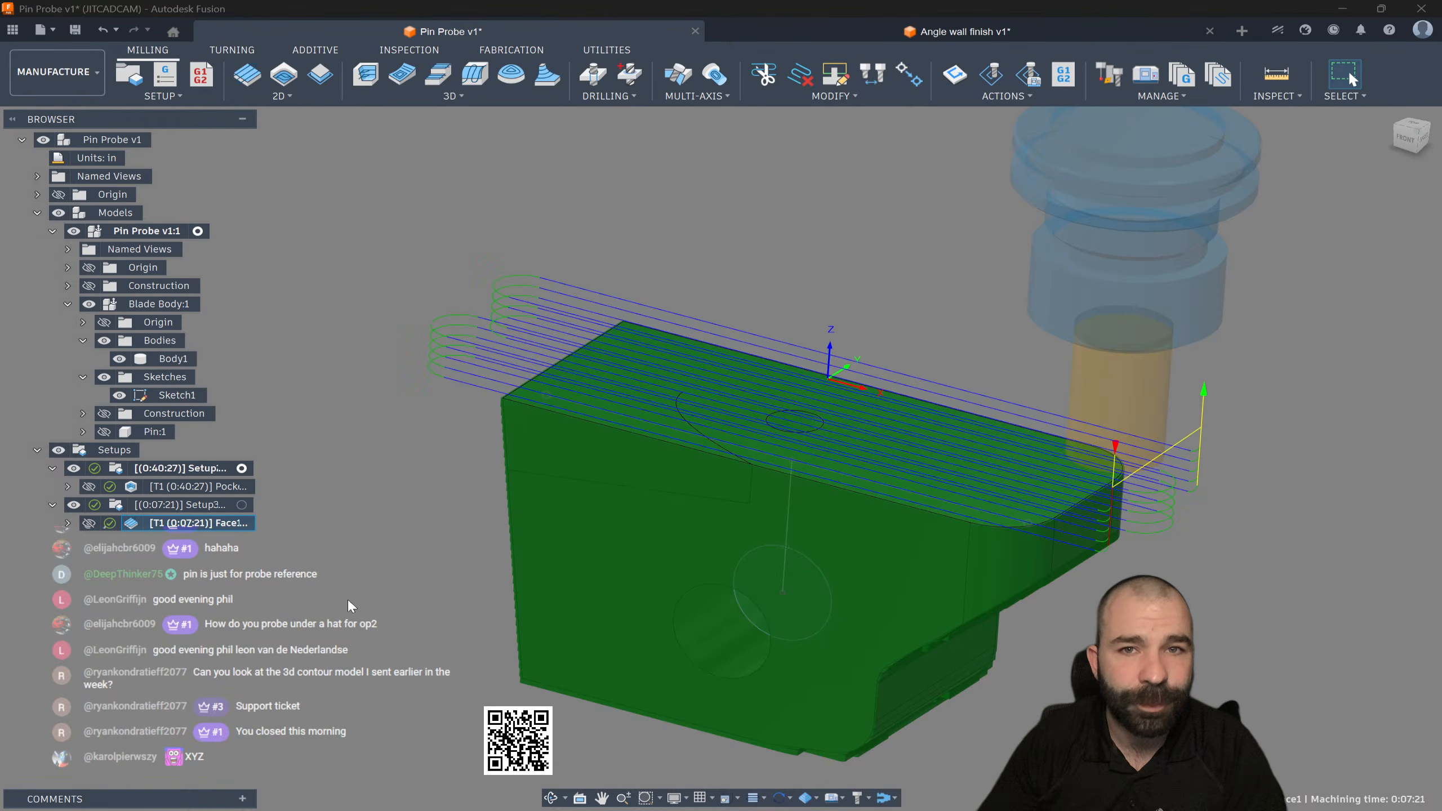
Step: Reopen the second setup and change its work coordinate origin to a model box point
{"action": "double_click", "coordinate": [121, 508]}
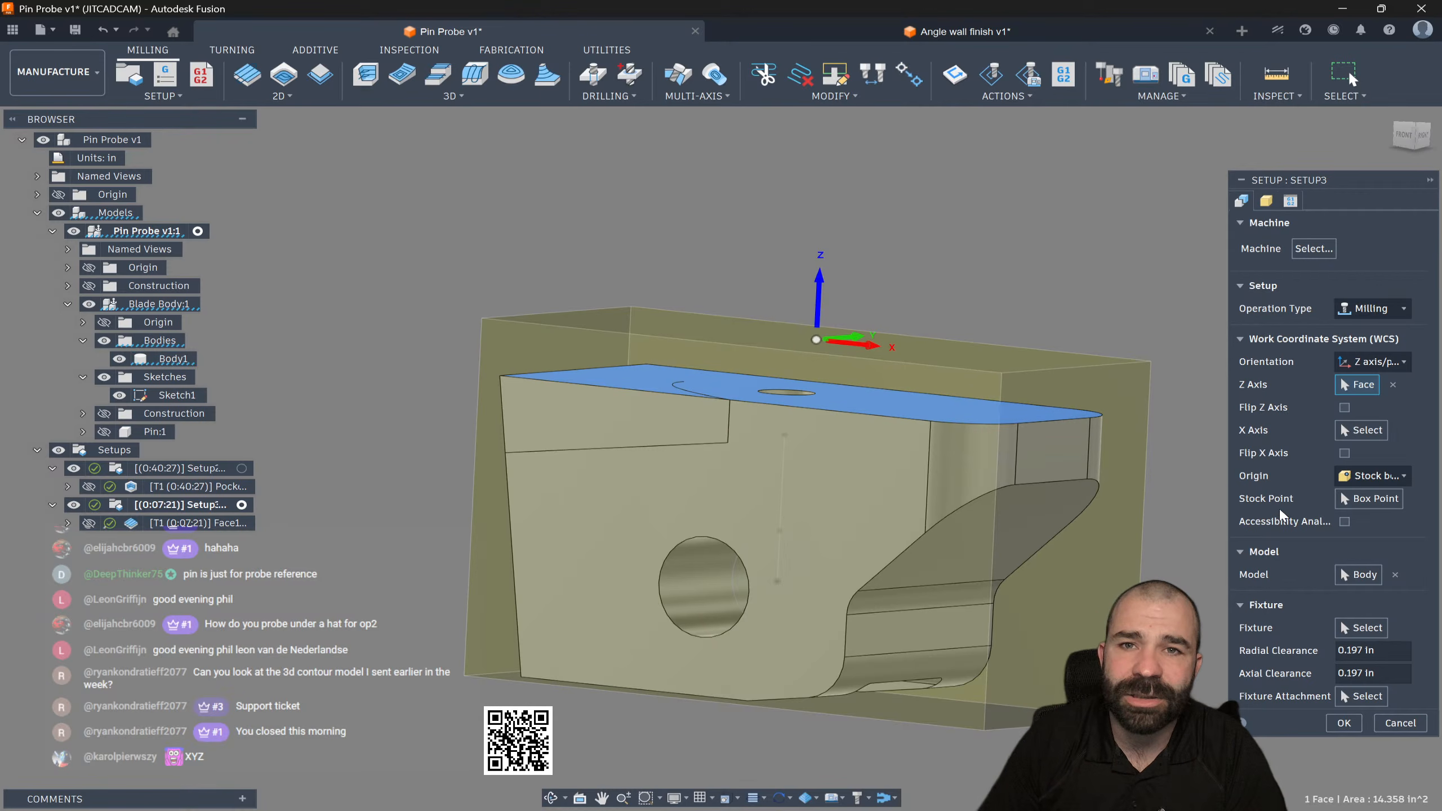
{"action": "left_click", "coordinate": [1402, 136]}
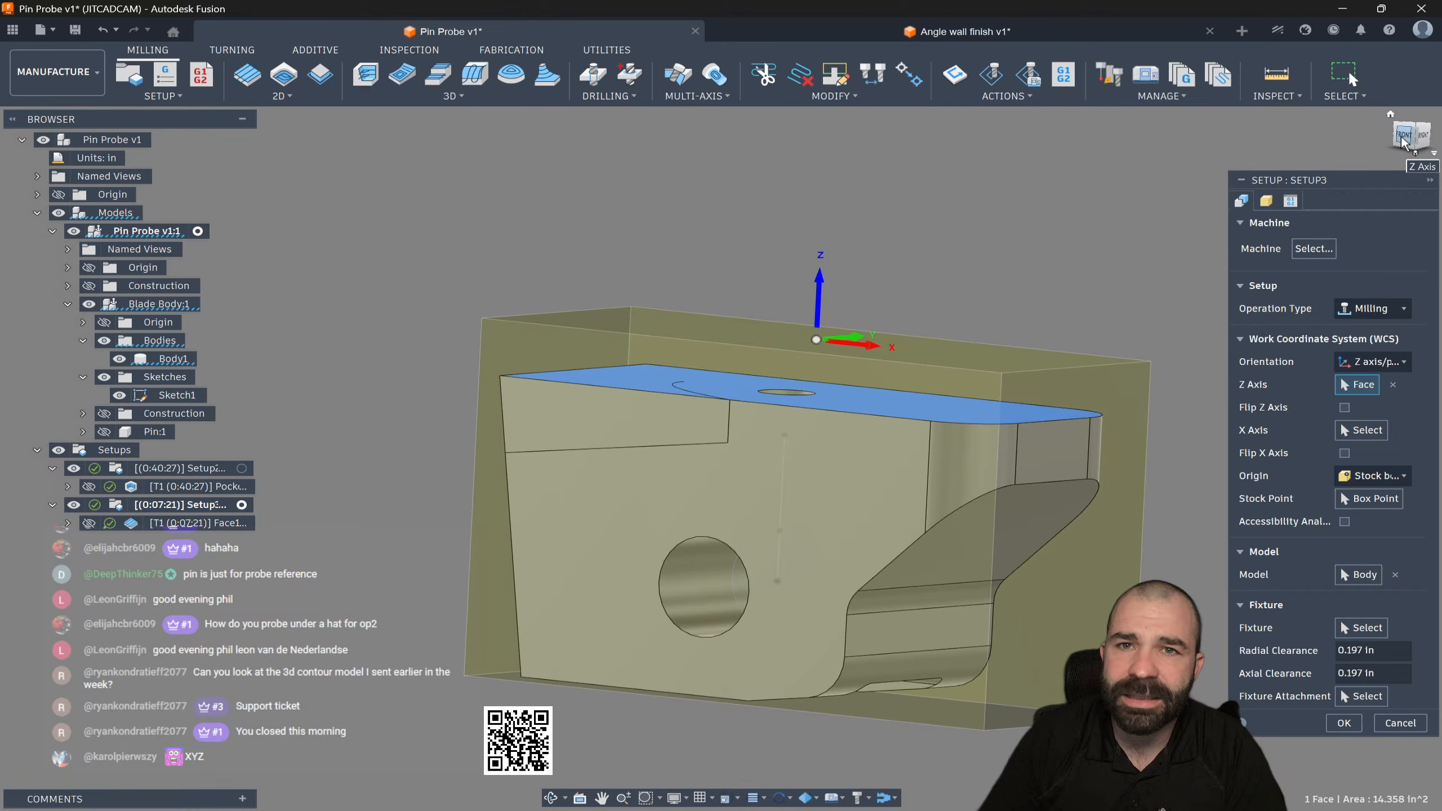
{"action": "scroll", "coordinate": [1107, 431], "scroll_direction": "up", "scroll_amount": 2}
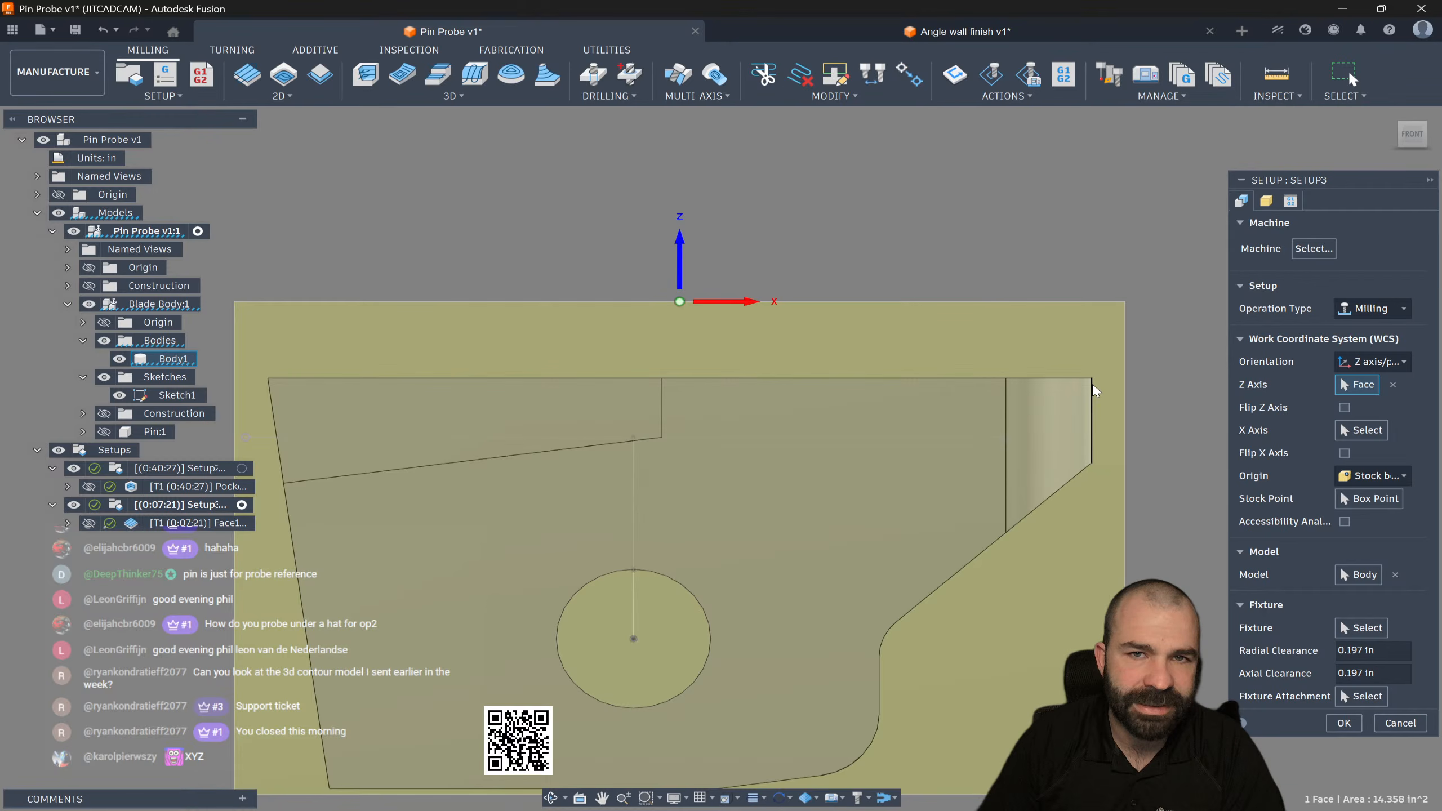
{"action": "mouse_move", "coordinate": [1095, 474]}
{"action": "middle_mouse_down", "text": "shift"}
{"action": "mouse_move", "coordinate": [1072, 467]}
{"action": "mouse_move", "coordinate": [1089, 460]}
{"action": "middle_mouse_up", "text": "shift"}
{"action": "scroll", "coordinate": [1088, 457], "scroll_direction": "up", "scroll_amount": 3}
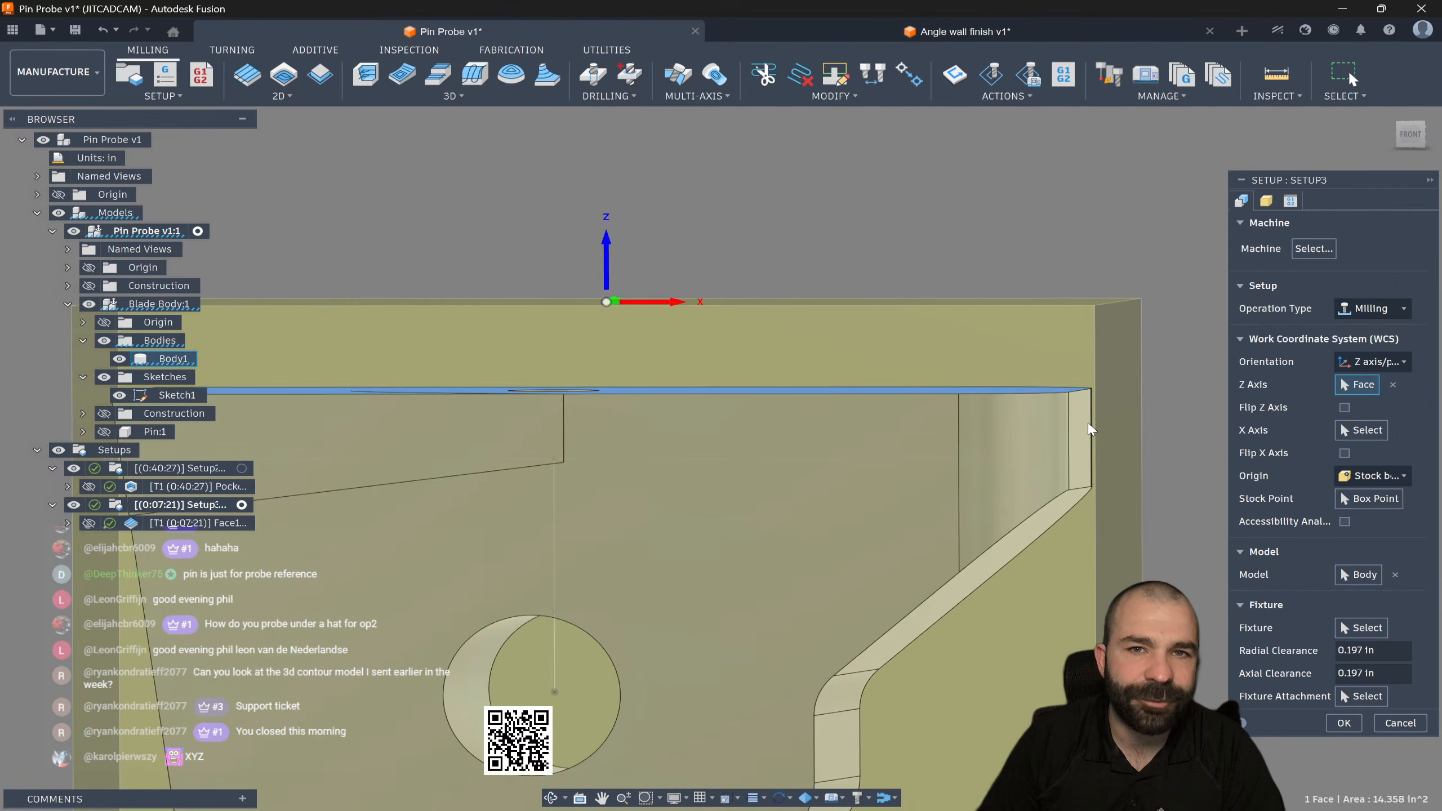
{"action": "scroll", "coordinate": [1091, 443], "scroll_direction": "down", "scroll_amount": 2}
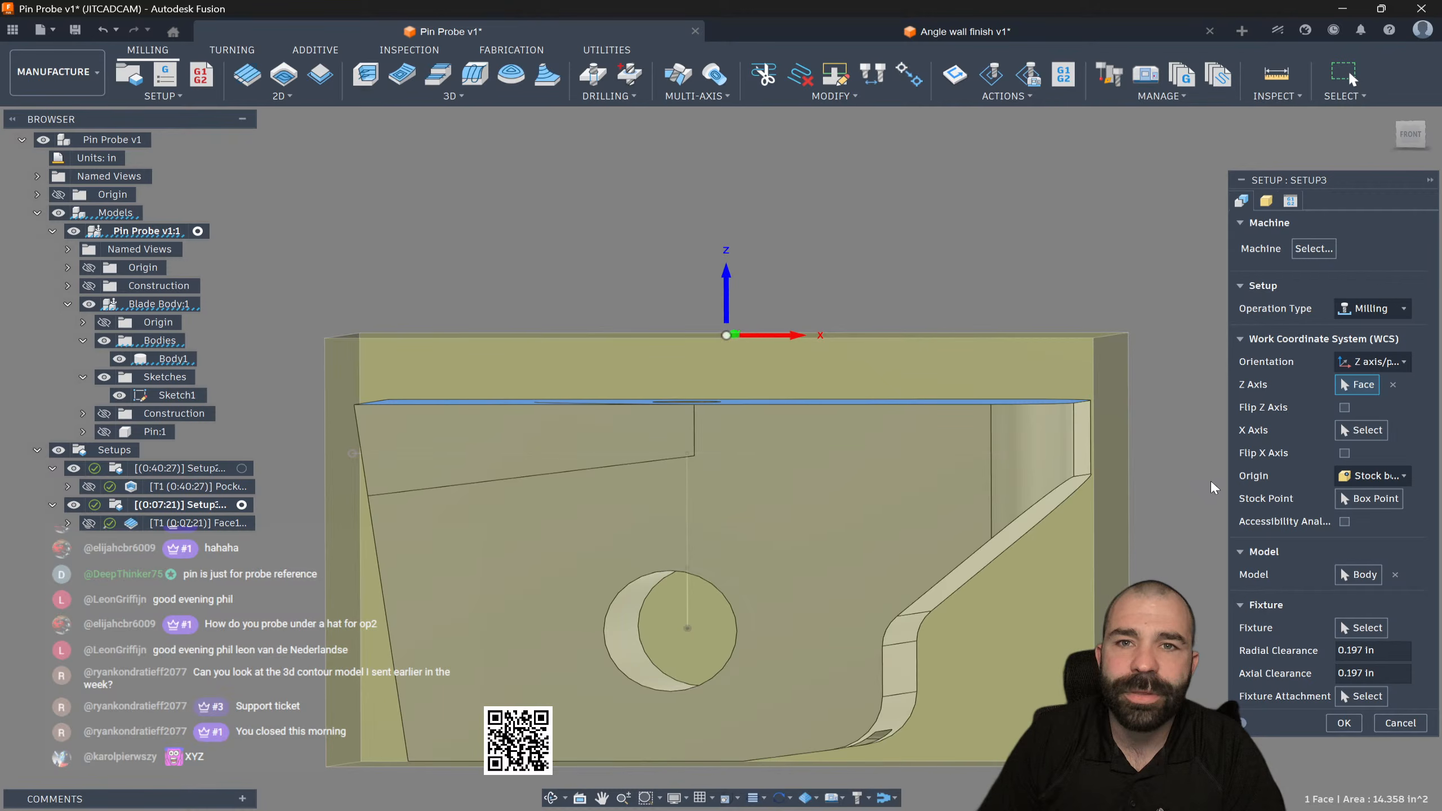
{"action": "left_click", "coordinate": [1373, 476]}
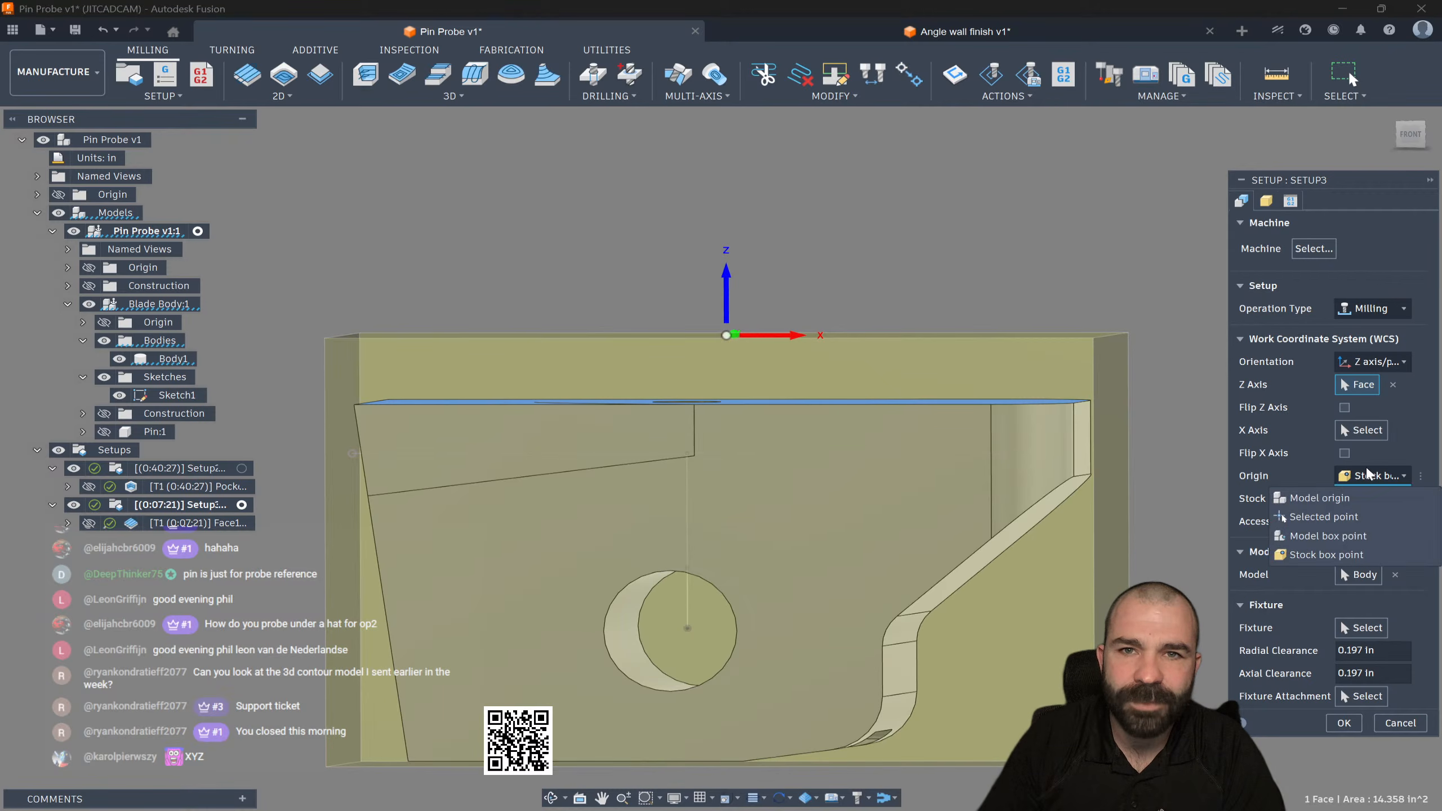
{"action": "left_click", "coordinate": [1353, 537]}
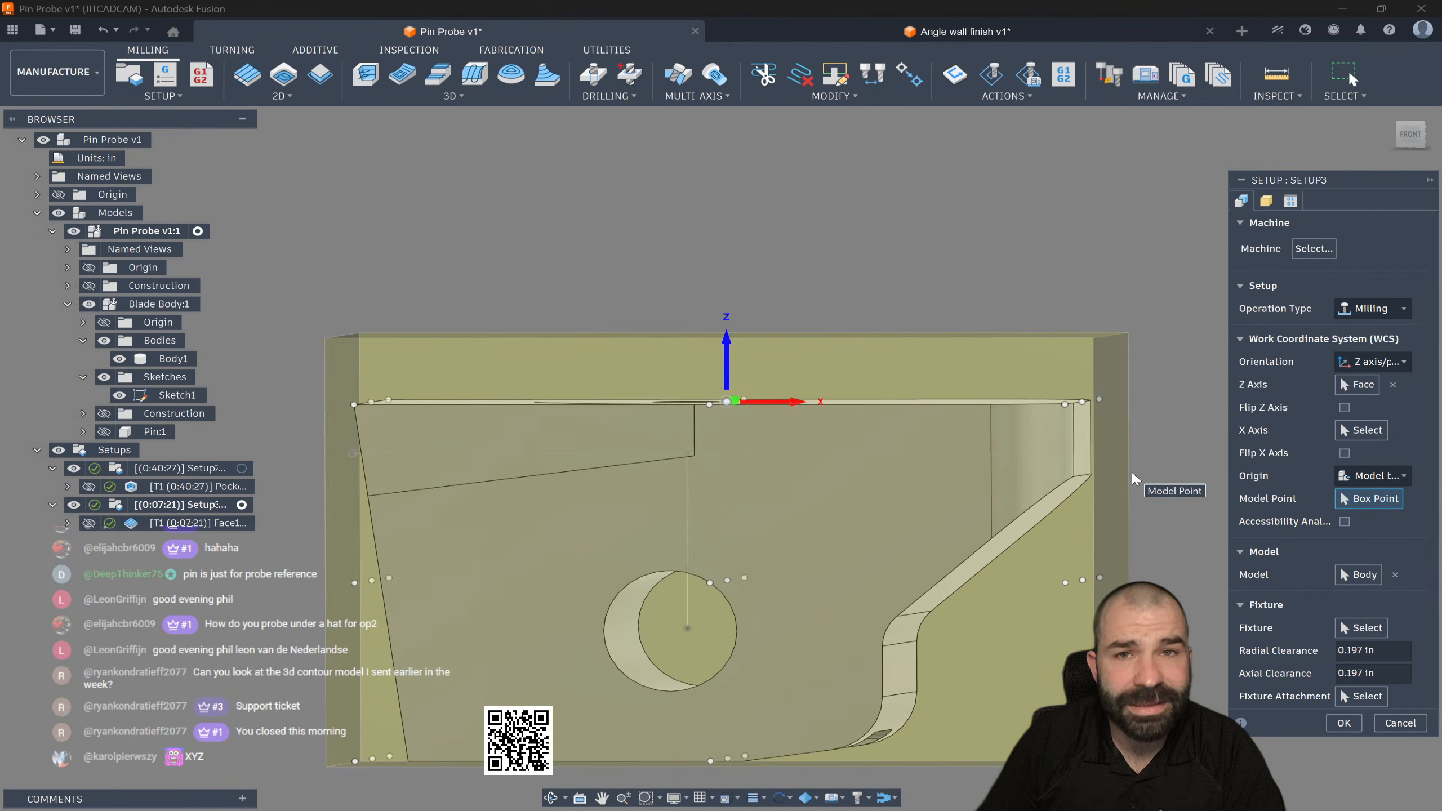
Step: Place the second setup's origin on the bottom, right, rear corner of the model box and accept the setup
{"action": "scroll", "coordinate": [1131, 487], "scroll_direction": "down", "scroll_amount": 1}
{"action": "middle_click_drag", "start_coordinate": [1132, 487], "coordinate": [1108, 495], "text": "shift"}
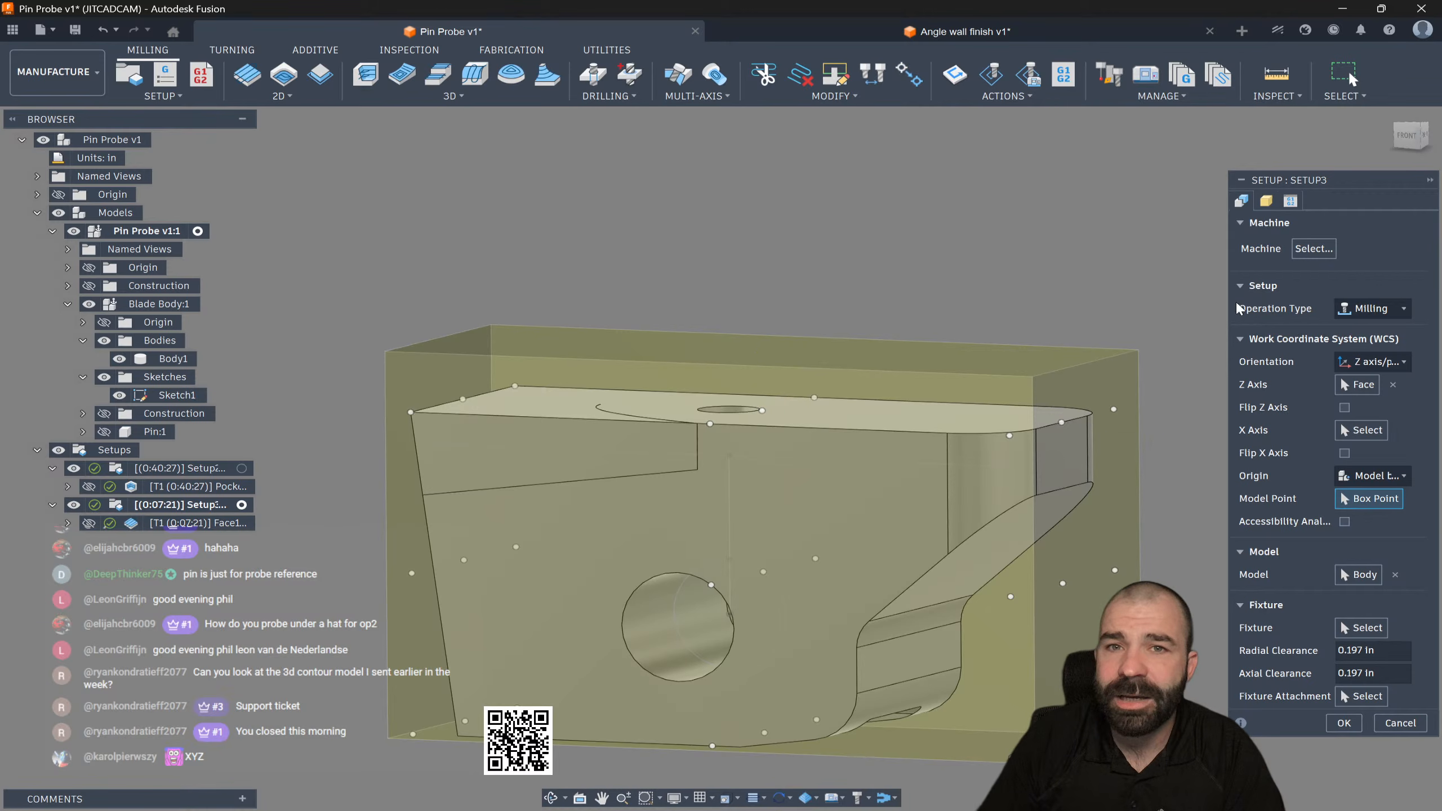
{"action": "left_click", "coordinate": [1408, 137]}
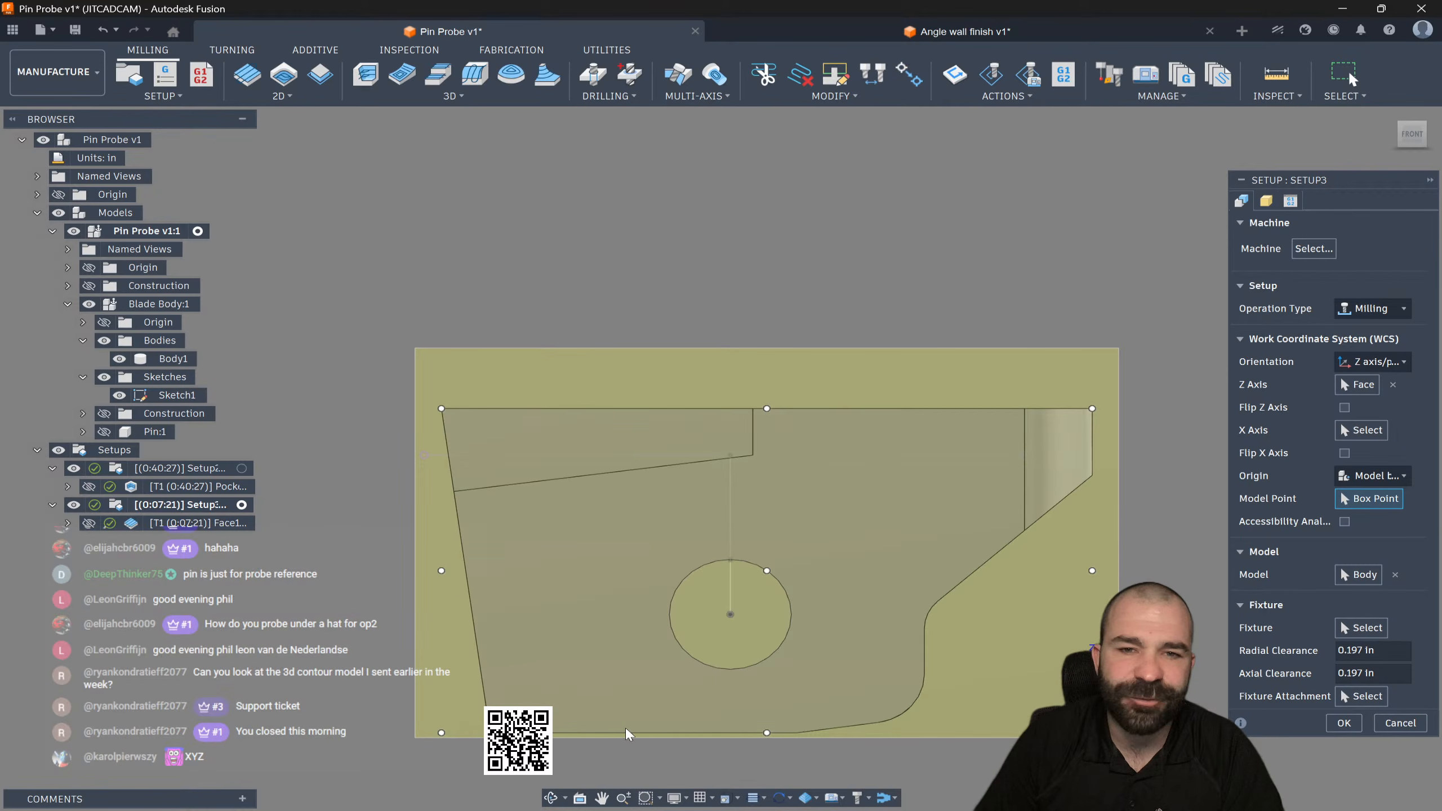
{"action": "left_click", "coordinate": [1432, 137]}
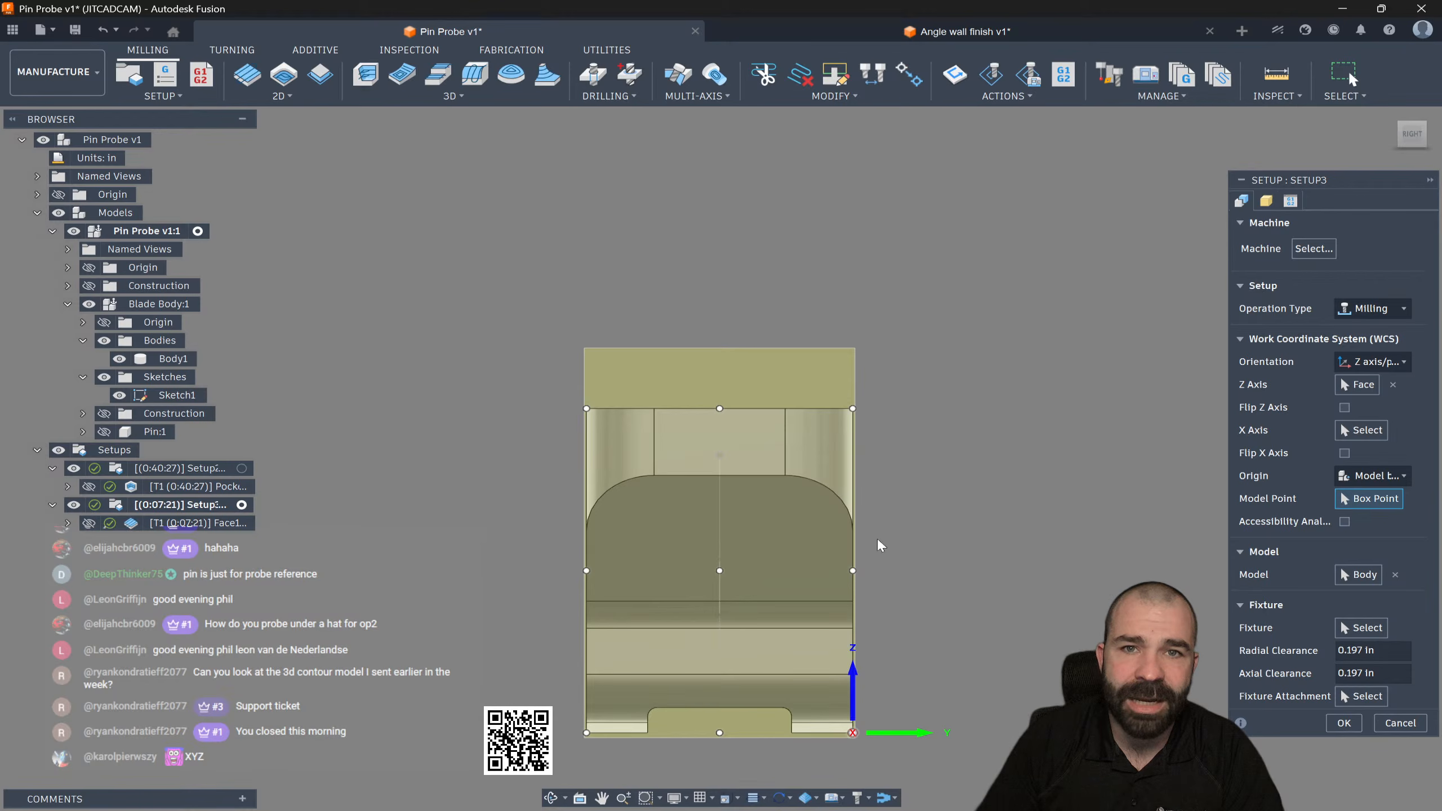
{"action": "middle_click_drag", "start_coordinate": [596, 522], "coordinate": [694, 538], "text": "shift"}
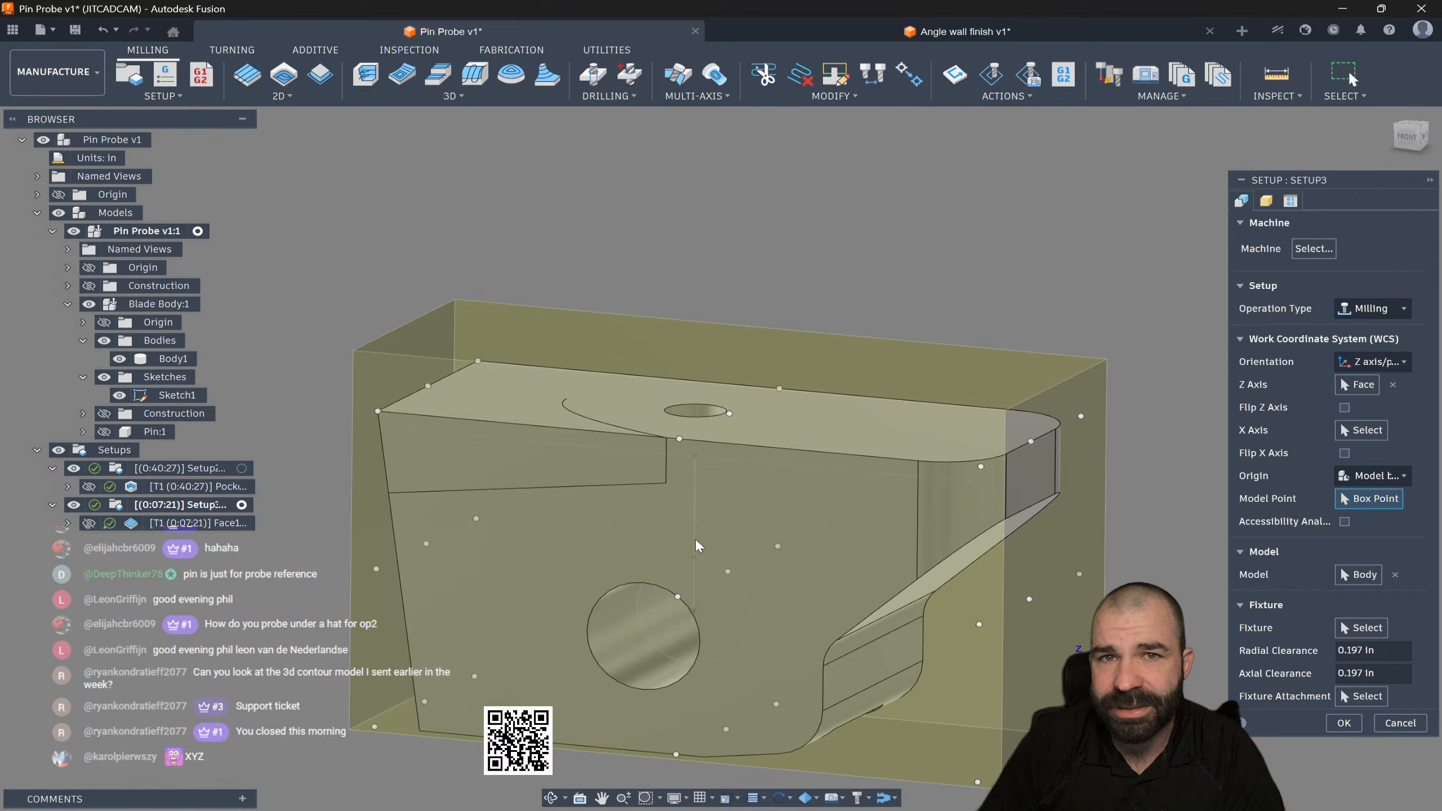
{"action": "scroll", "coordinate": [802, 538], "scroll_direction": "down", "scroll_amount": 2}
{"action": "left_click", "coordinate": [1331, 723]}
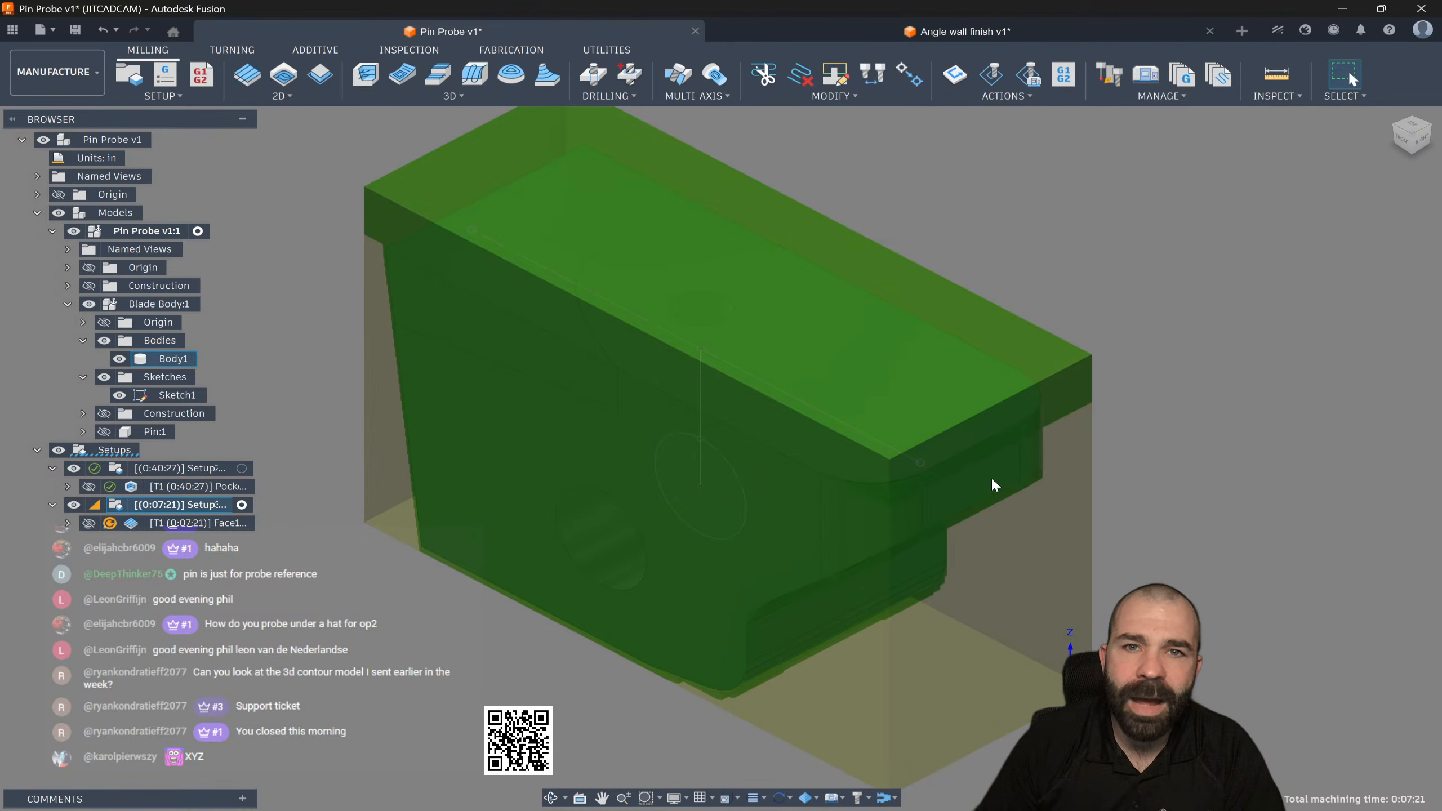
{"action": "middle_click_drag", "start_coordinate": [986, 487], "coordinate": [1057, 427], "text": "shift"}
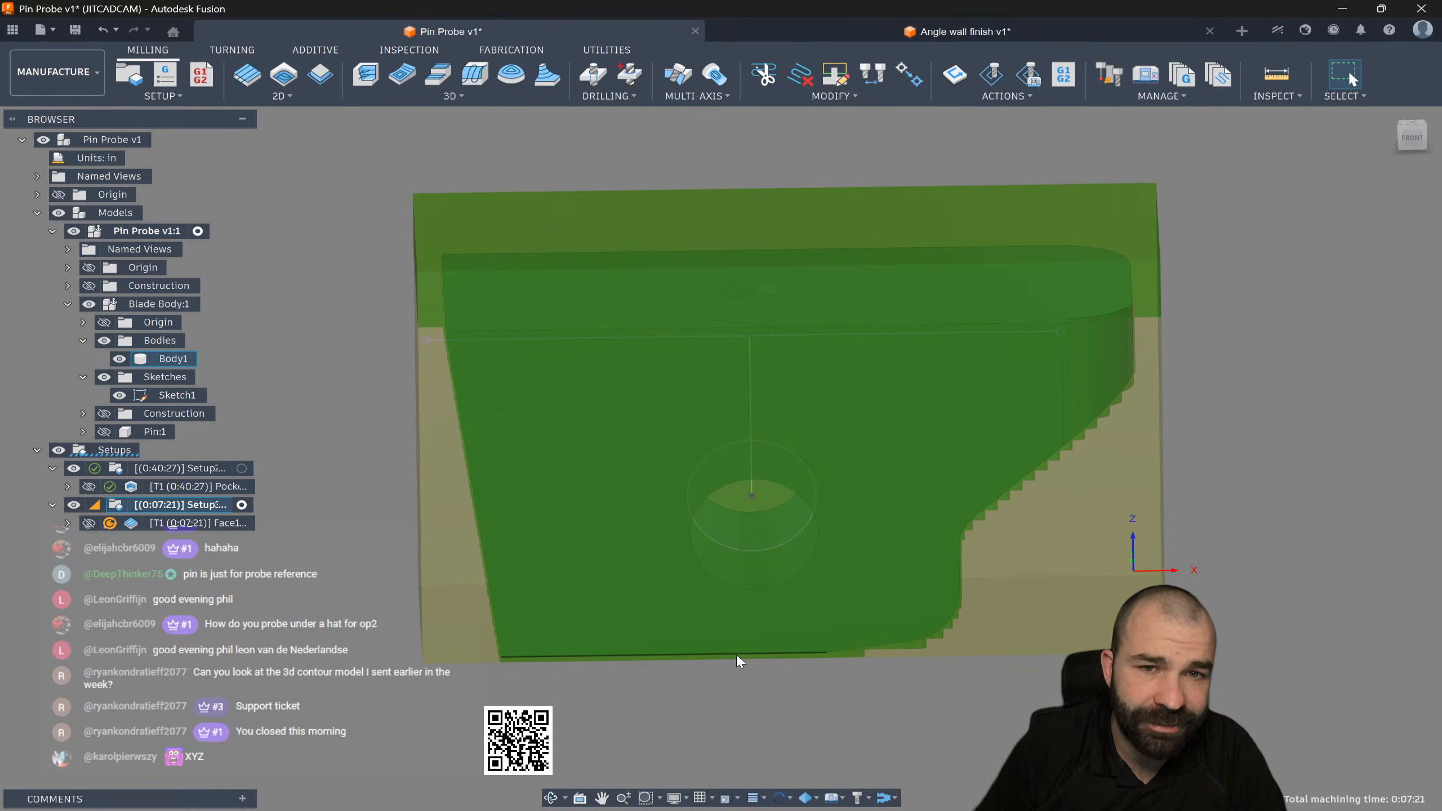
Step: Regenerate the second setup's Face operation and inspect its toolpath over the remaining stock
{"action": "left_click", "coordinate": [196, 523]}
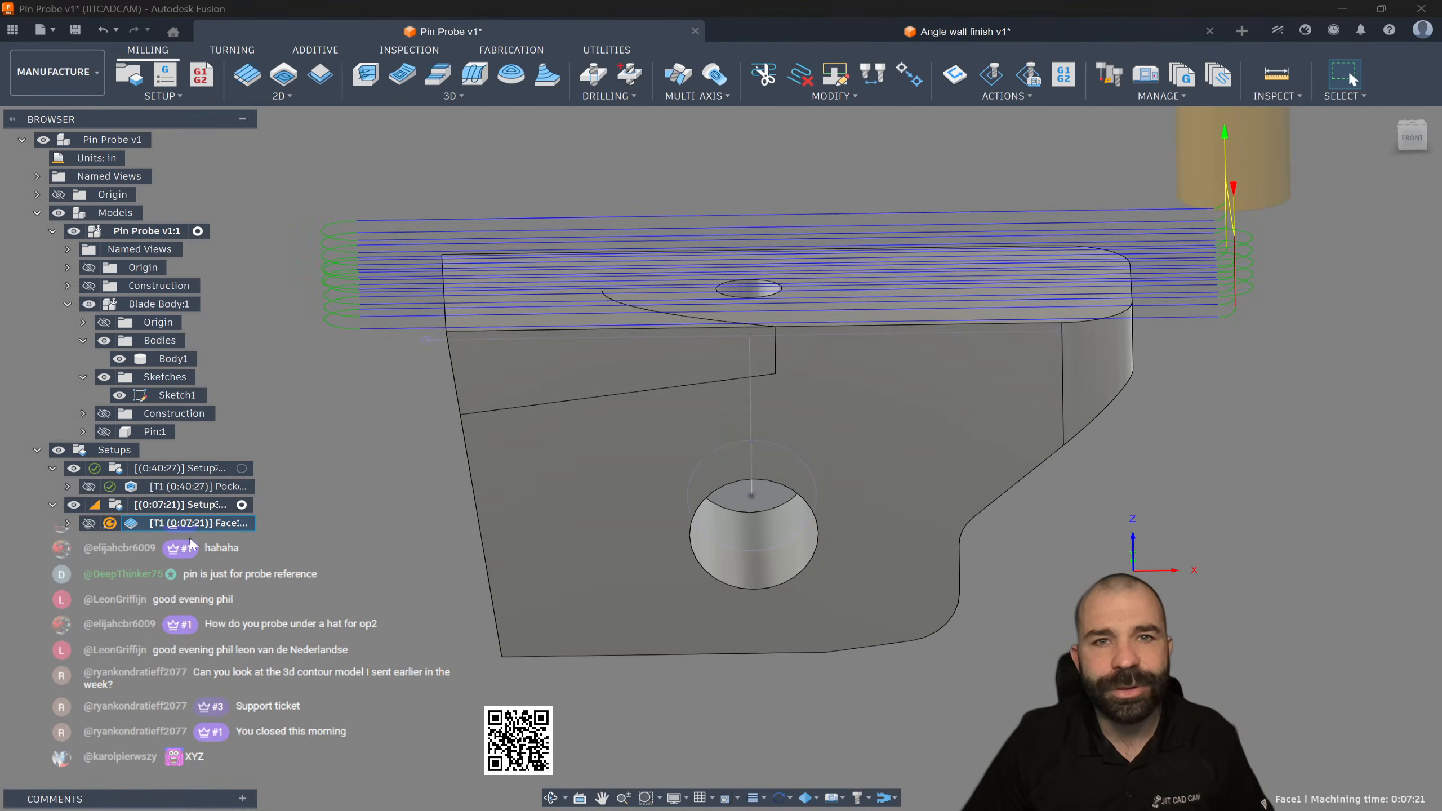
{"action": "key", "text": "ctrl+g"}
{"action": "scroll", "coordinate": [849, 616], "scroll_direction": "down", "scroll_amount": 2}
{"action": "middle_click_drag", "start_coordinate": [866, 614], "coordinate": [847, 644], "text": "shift"}
{"action": "middle_click_drag", "start_coordinate": [453, 602], "coordinate": [460, 610], "text": "shift"}
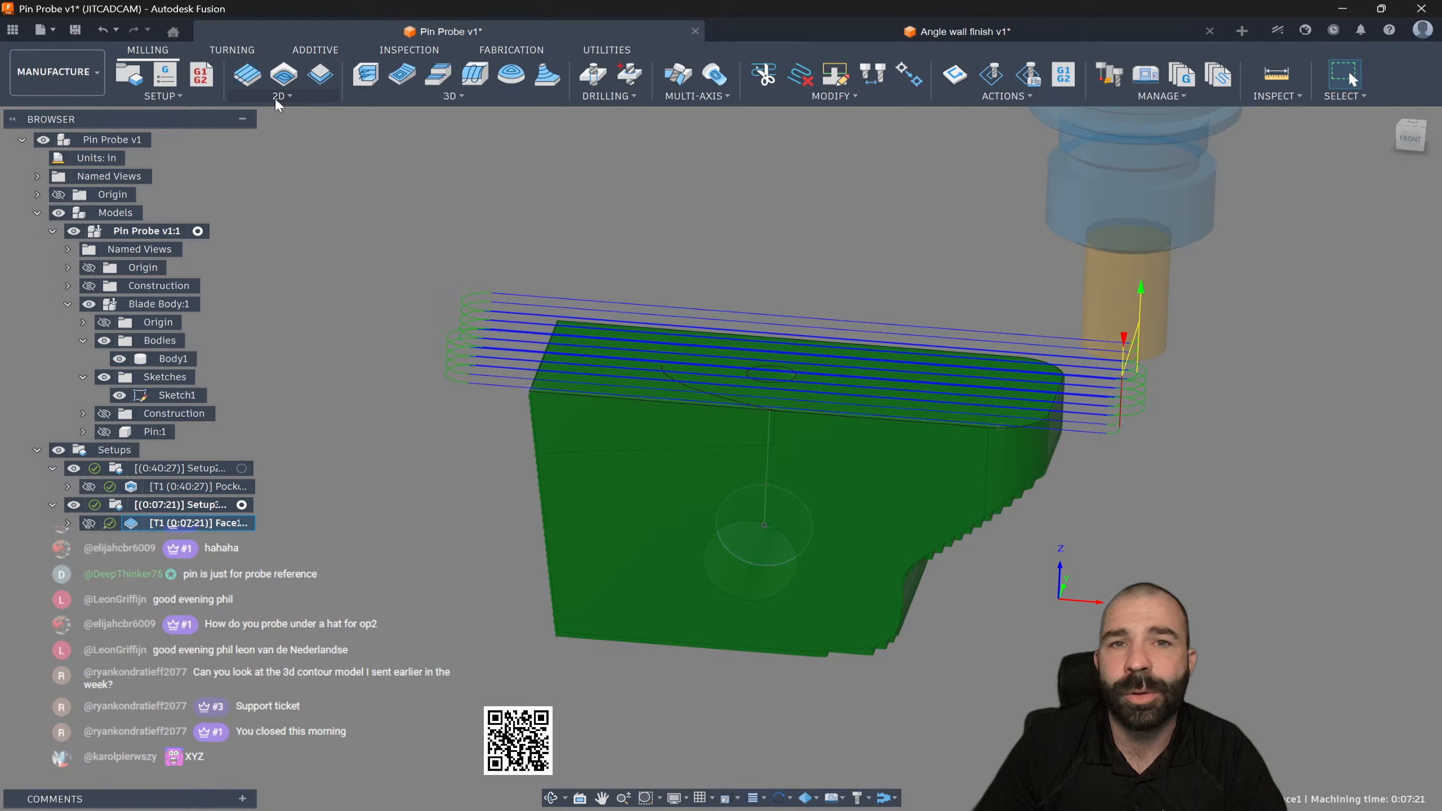
Step: Create a Probe WCS operation on the body's two opposite side faces as a Y-wall, using the #30 Renishaw OMP60 6mm x 100mm probe
{"action": "left_click", "coordinate": [177, 95]}
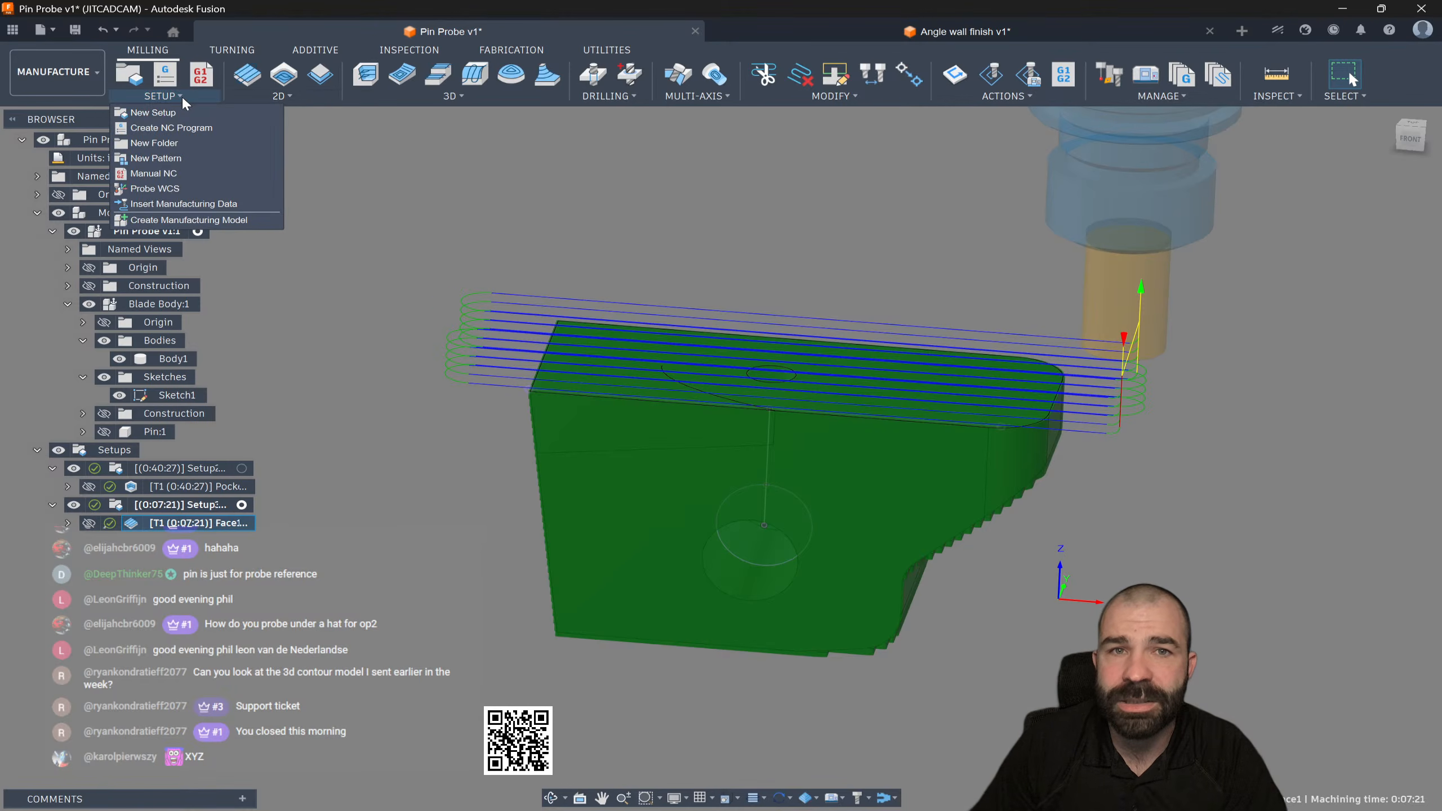
{"action": "left_click", "coordinate": [172, 188]}
{"action": "left_click", "coordinate": [851, 456]}
{"action": "middle_click_drag", "start_coordinate": [860, 456], "coordinate": [799, 460], "text": "shift"}
{"action": "left_click", "coordinate": [821, 436]}
{"action": "left_click_drag", "start_coordinate": [648, 415], "coordinate": [708, 474]}
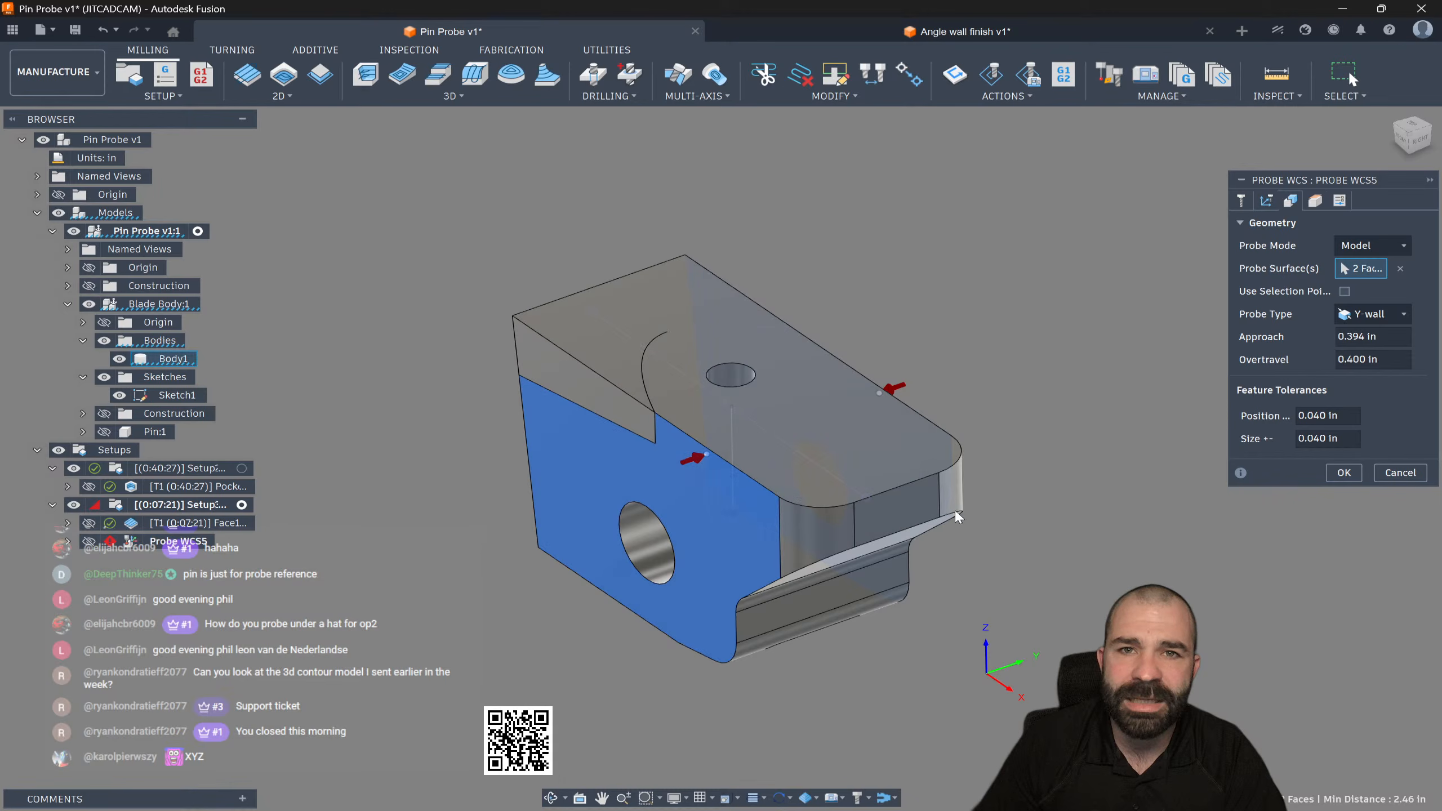
{"action": "left_click", "coordinate": [1343, 474]}
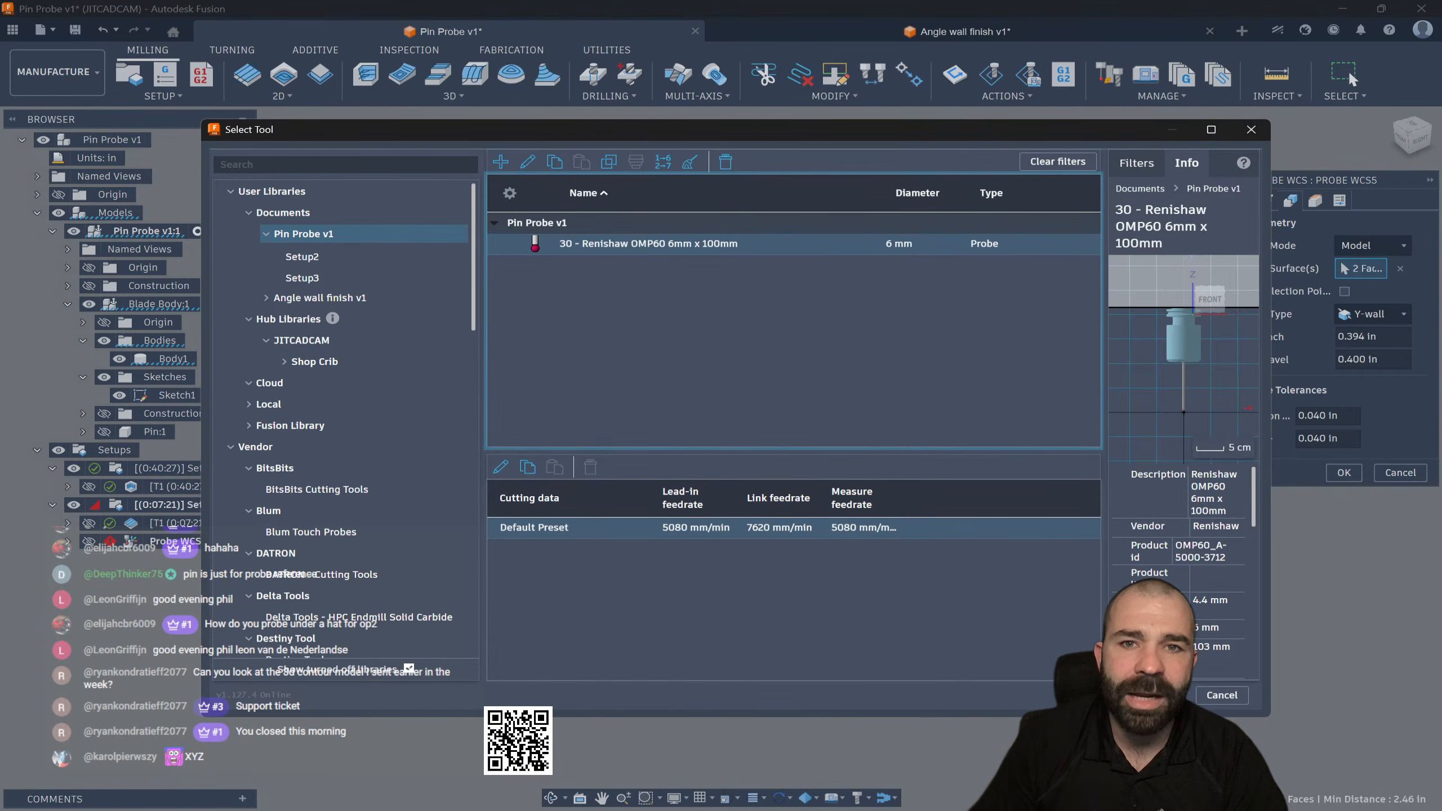
{"action": "left_click", "coordinate": [1162, 694]}
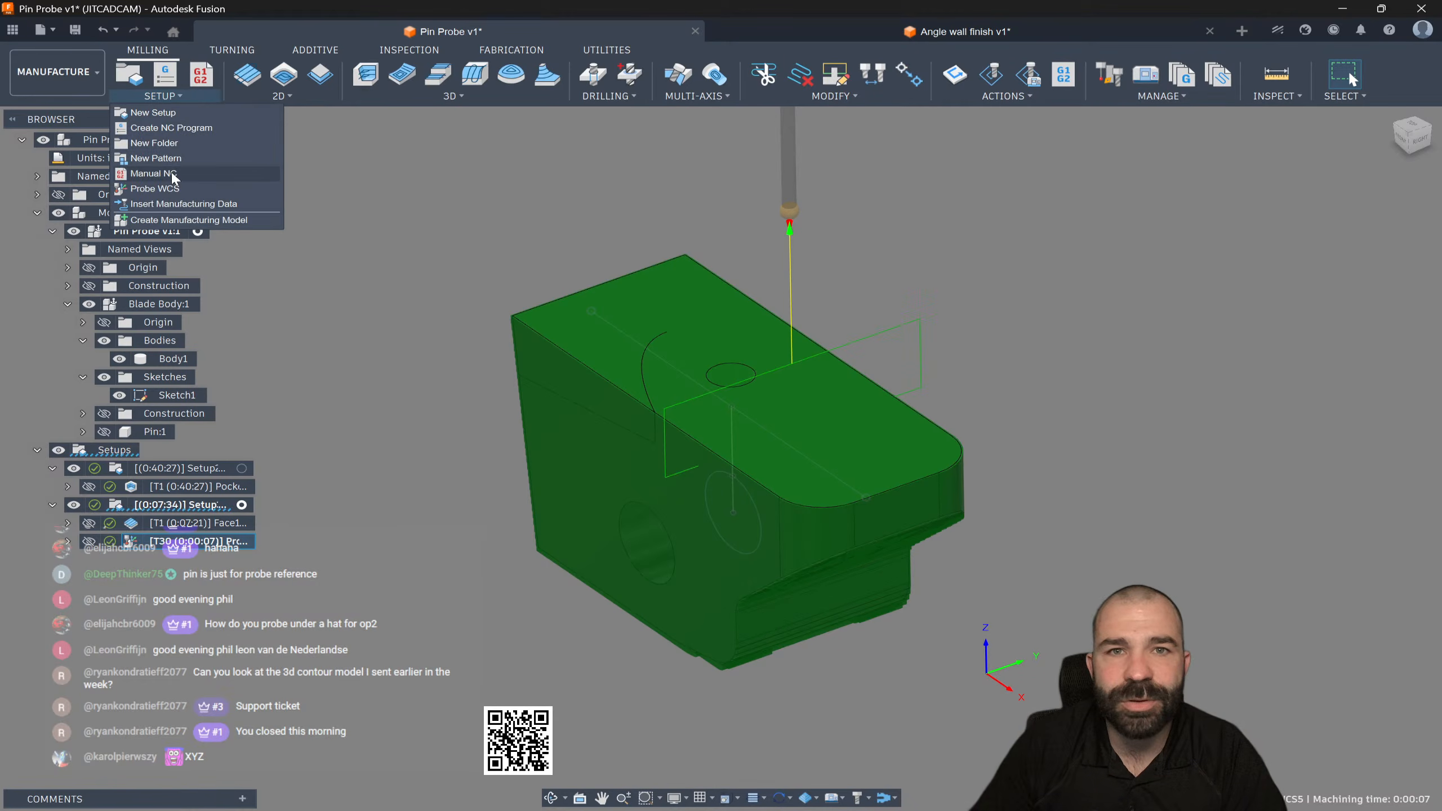
Step: Create another Probe WCS operation on the flat end face as an X surface and view both probing toolpaths together
{"action": "left_click", "coordinate": [170, 188]}
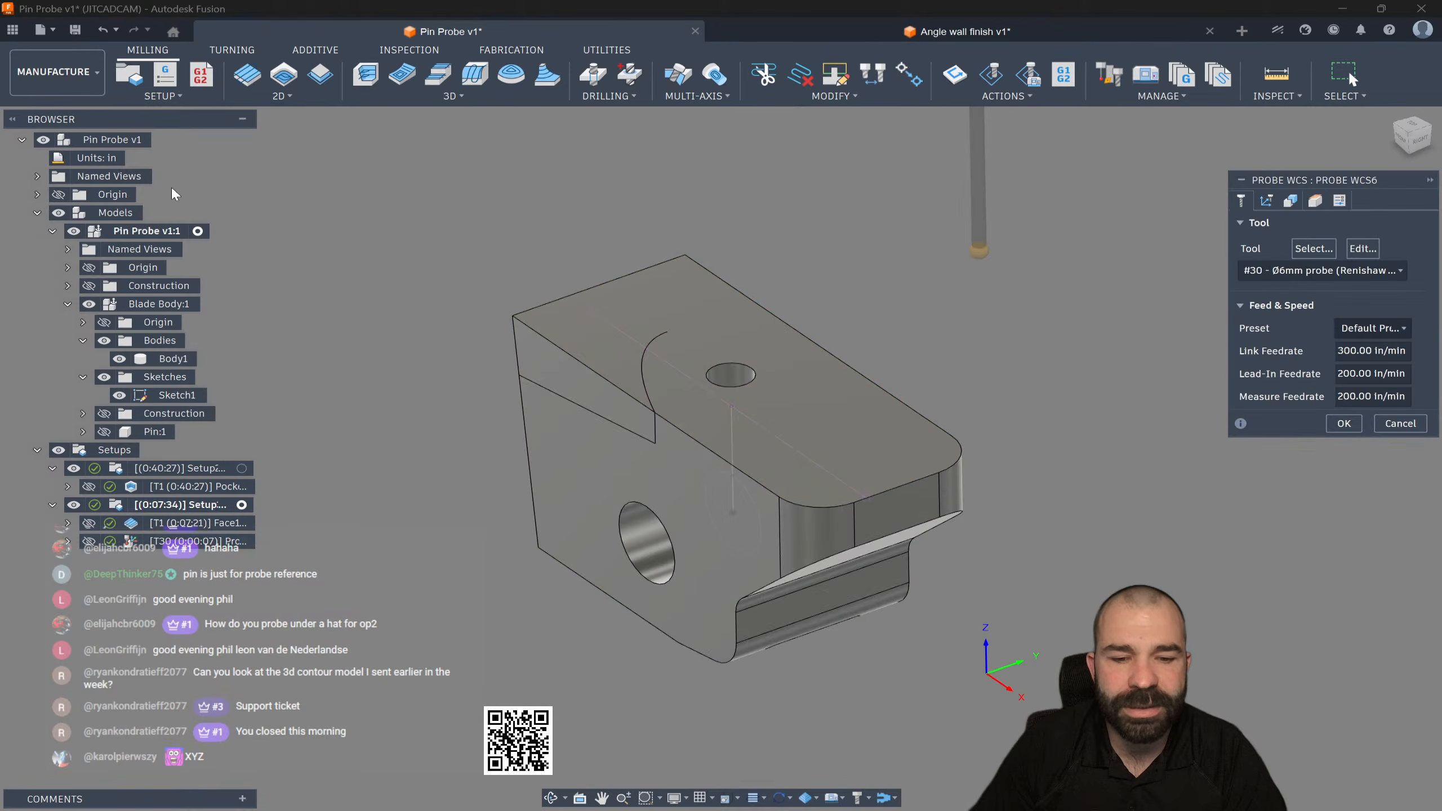
{"action": "left_click", "coordinate": [900, 499]}
{"action": "middle_click_drag", "start_coordinate": [908, 542], "coordinate": [675, 503], "text": "shift"}
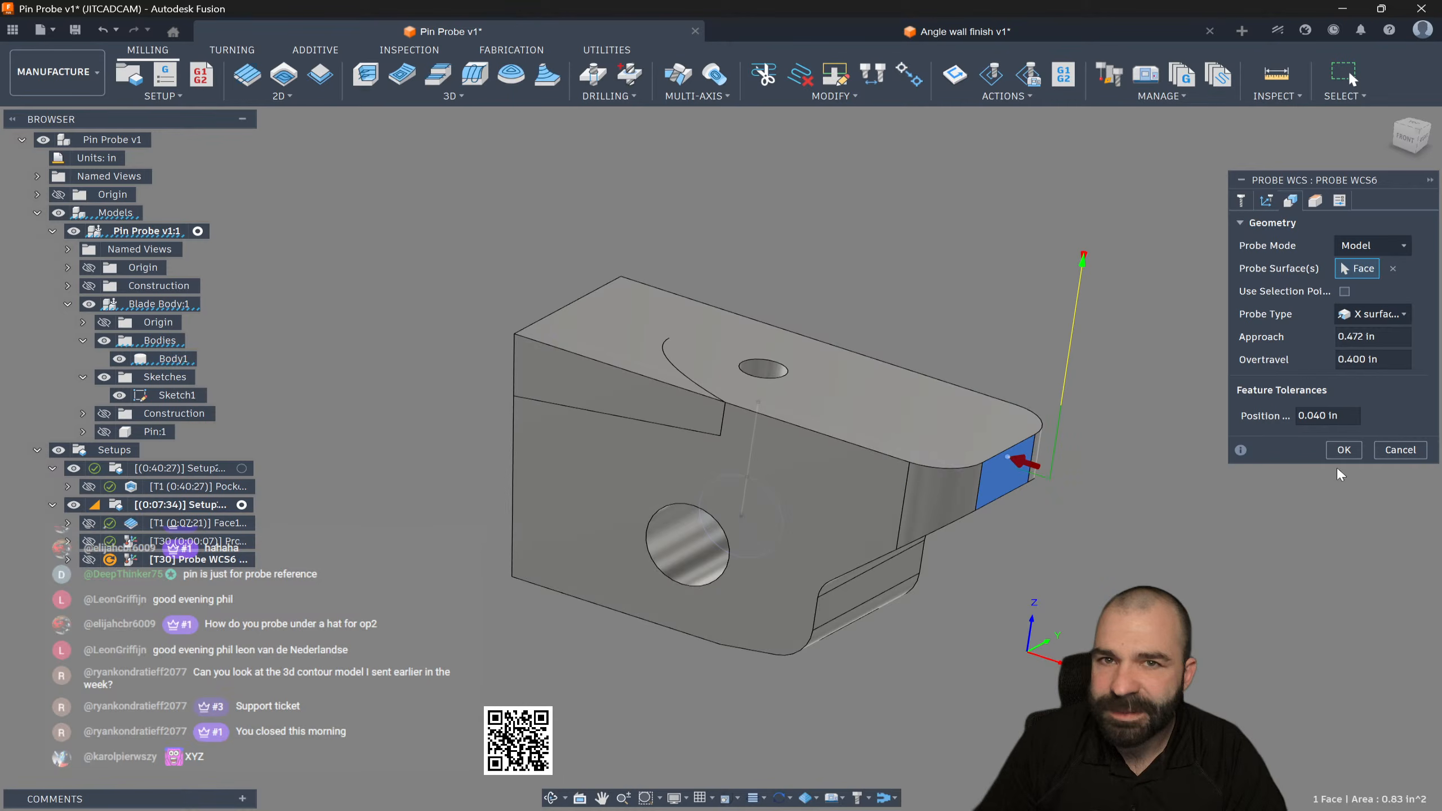
{"action": "left_click", "coordinate": [1343, 450]}
{"action": "mouse_move", "coordinate": [1041, 449]}
{"action": "middle_mouse_down", "text": "shift"}
{"action": "mouse_move", "coordinate": [1082, 446]}
{"action": "mouse_move", "coordinate": [1046, 466]}
{"action": "middle_mouse_up", "text": "shift"}
{"action": "left_click", "coordinate": [193, 541], "text": "ctrl"}
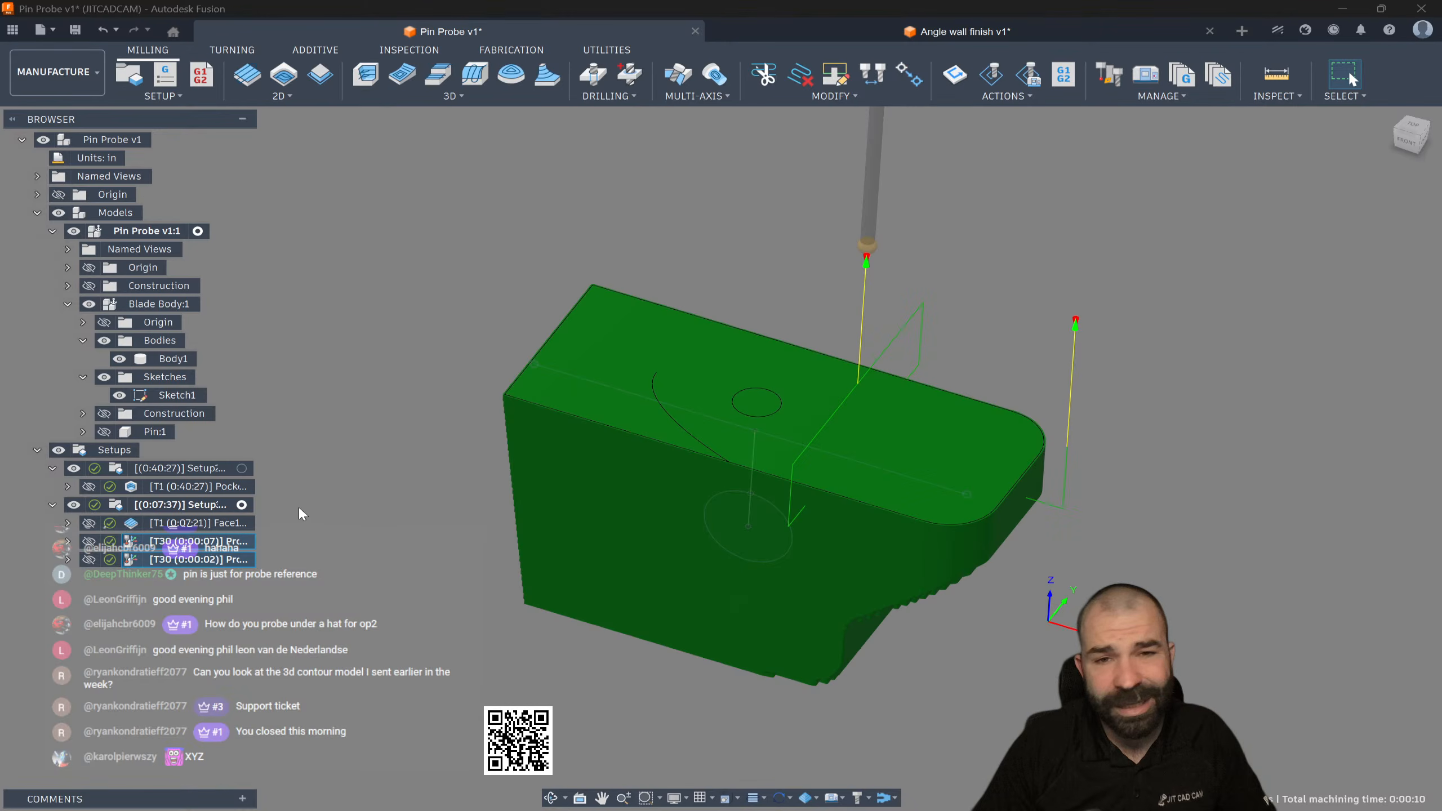
Step: Activate the first setup and move its origin to the stock box's bottom corner on the +X, +Y side
{"action": "left_click", "coordinate": [242, 468]}
{"action": "scroll", "coordinate": [849, 453], "scroll_direction": "down", "scroll_amount": 2}
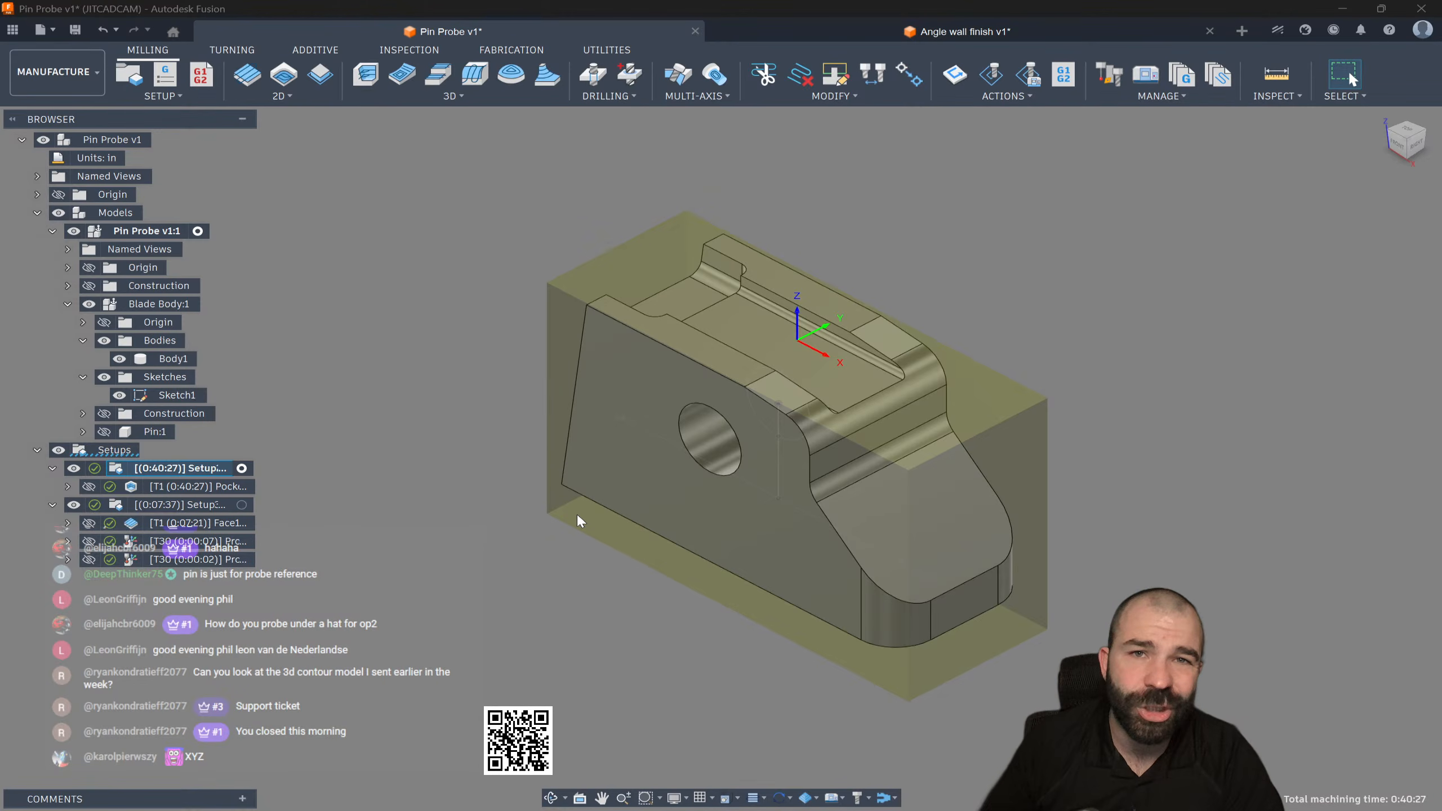
{"action": "double_click", "coordinate": [121, 470]}
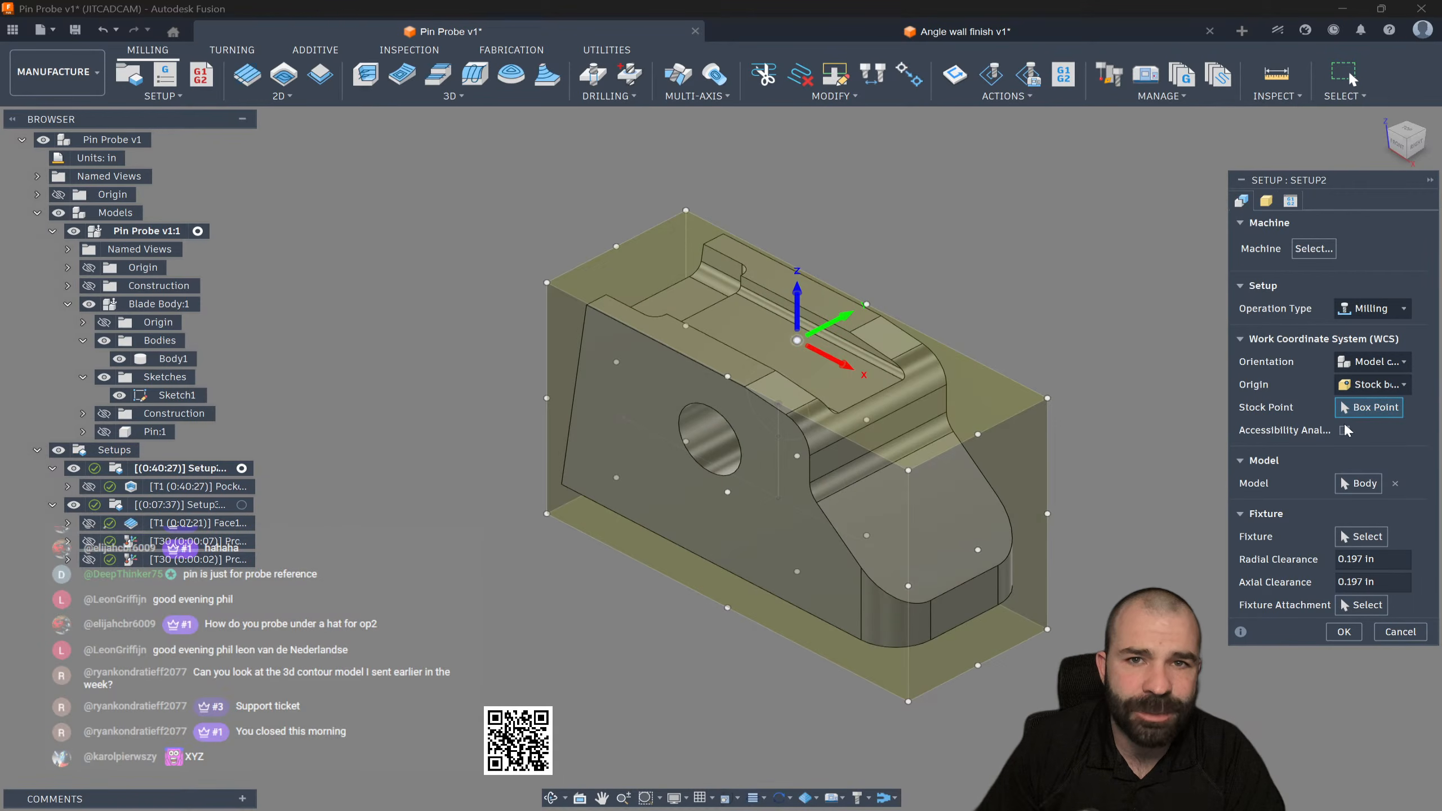
{"action": "left_click", "coordinate": [1048, 629]}
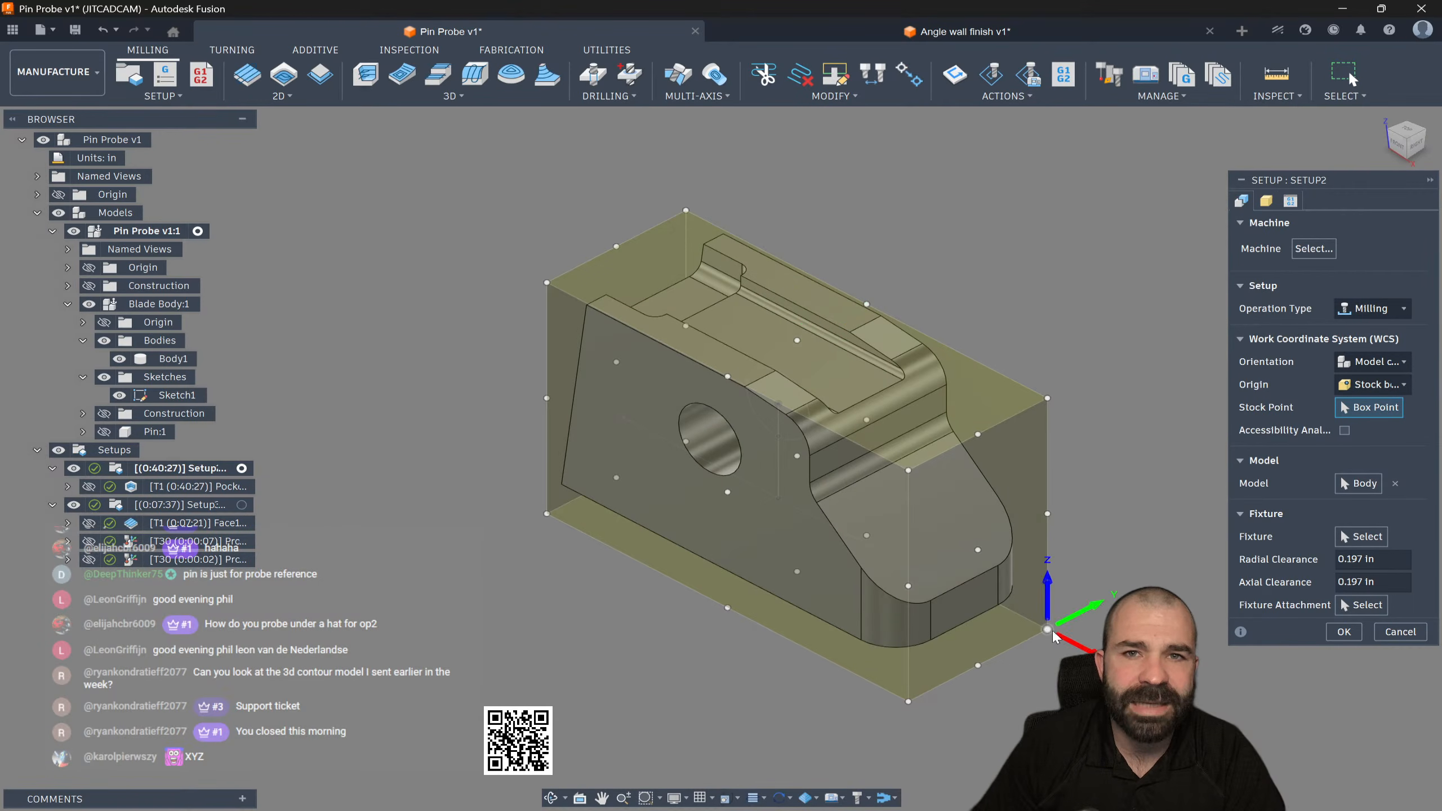
{"action": "left_click", "coordinate": [1343, 631]}
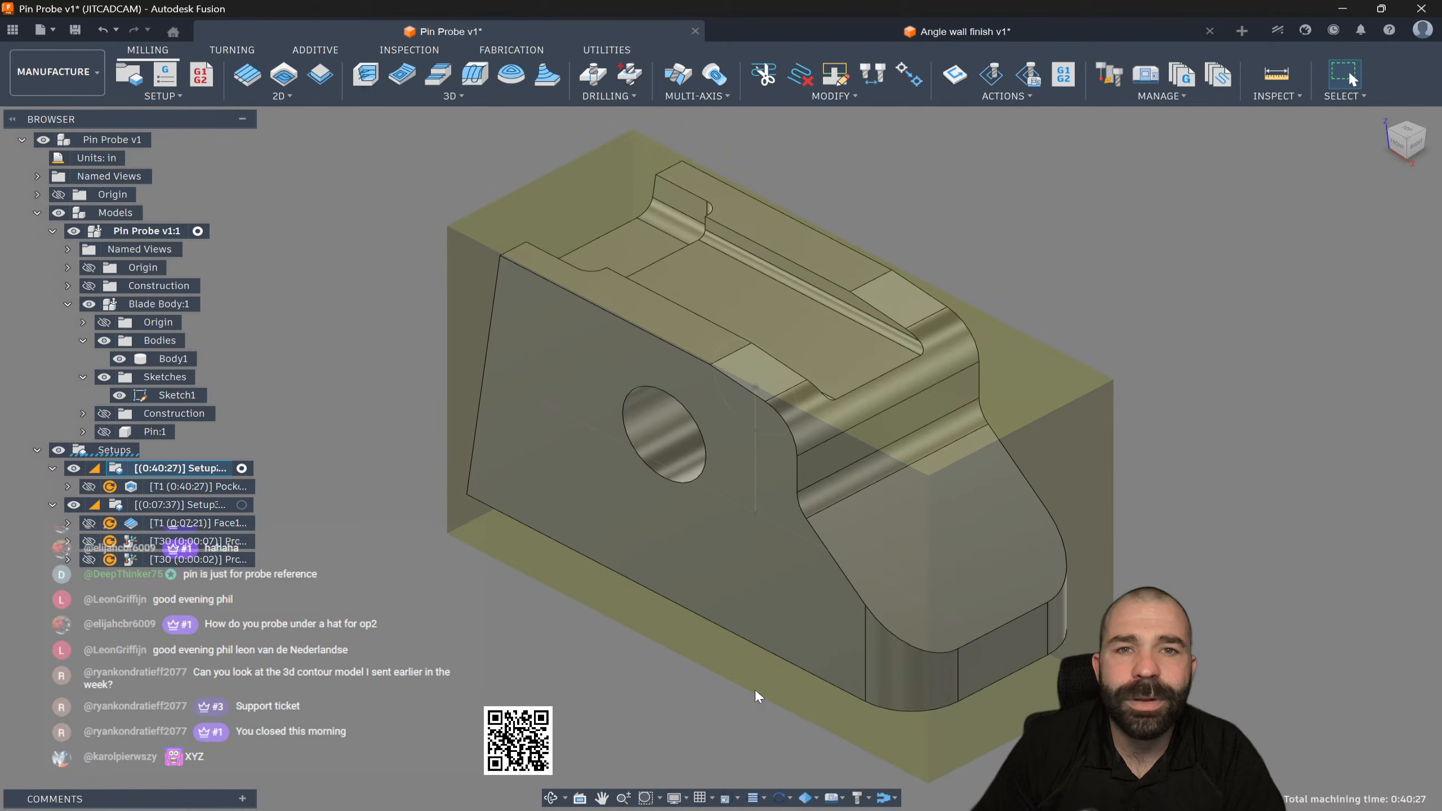
Step: Regenerate the first setup's pocket operation, and activate the second setup to regenerate its face and two probing operations
{"action": "left_click", "coordinate": [199, 487]}
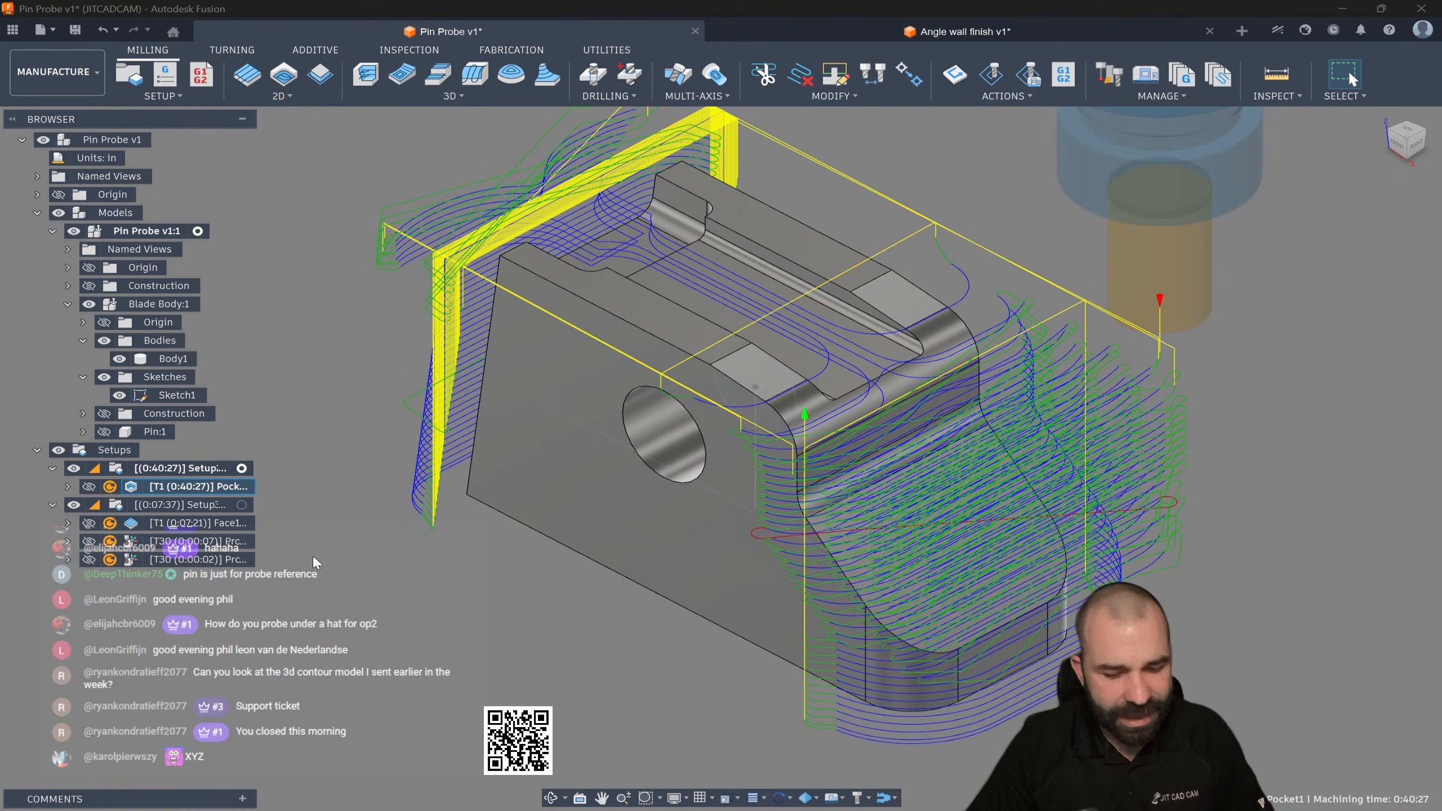
{"action": "key", "text": "ctrl+g"}
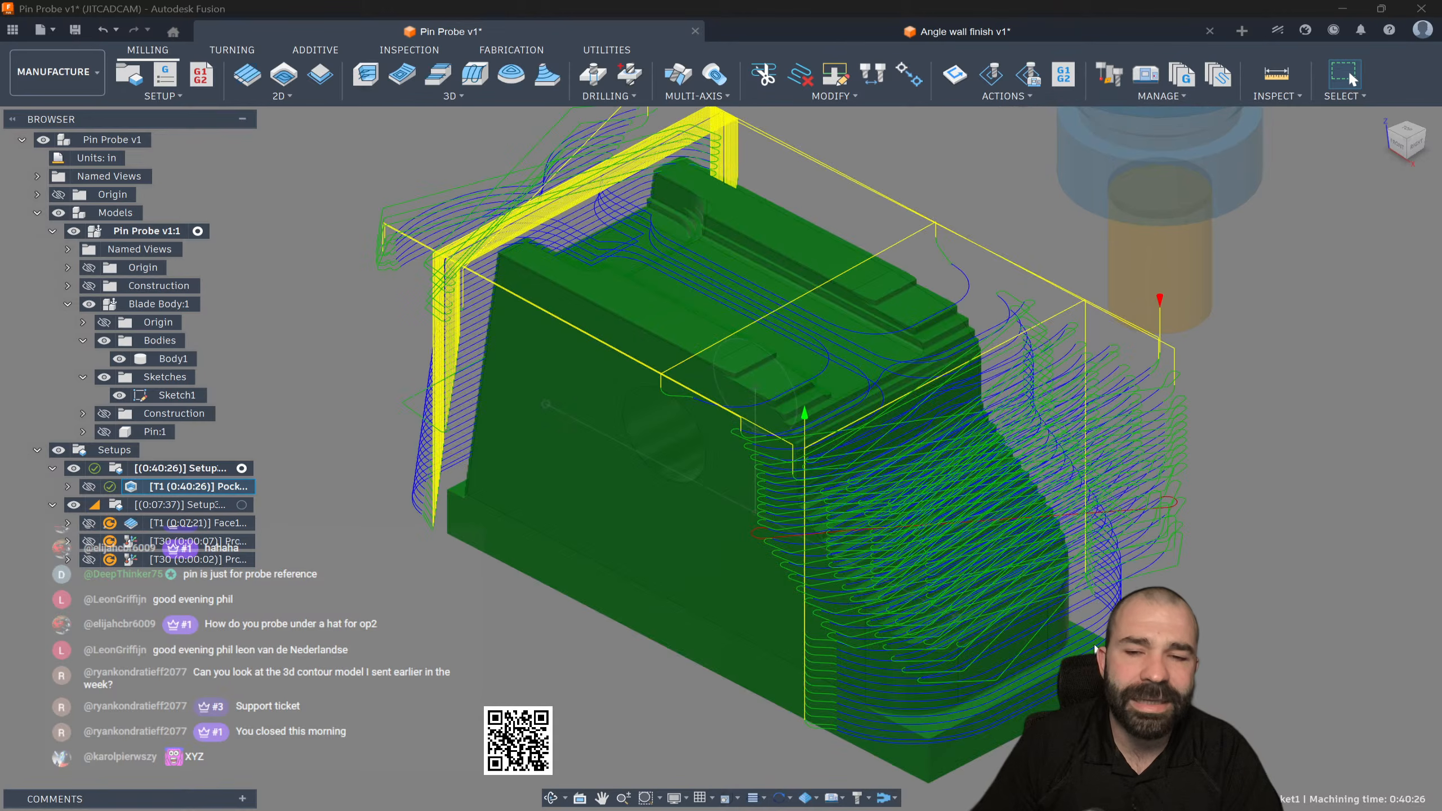
{"action": "left_click", "coordinate": [236, 507]}
{"action": "left_click", "coordinate": [187, 523]}
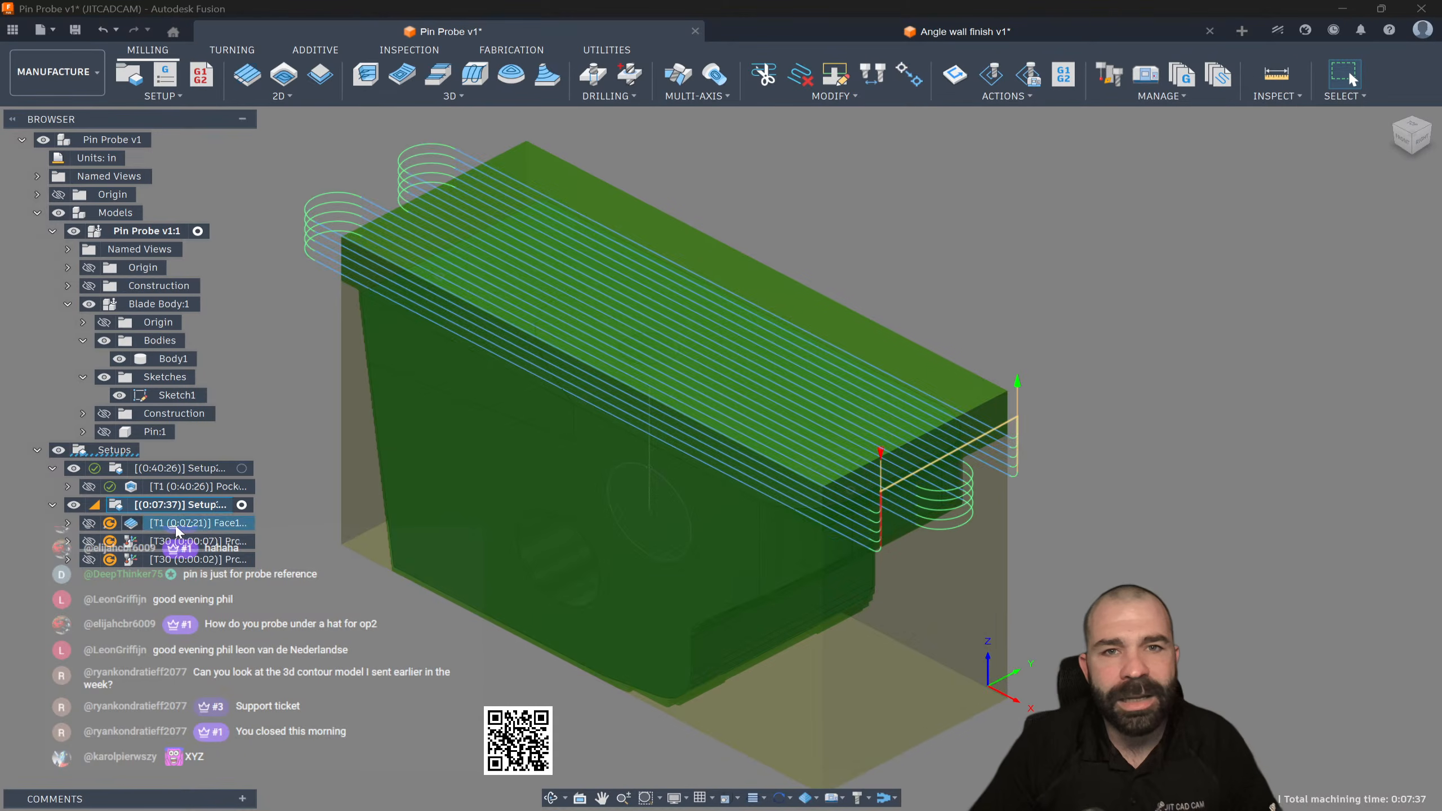
{"action": "left_click", "coordinate": [182, 559], "text": "shift"}
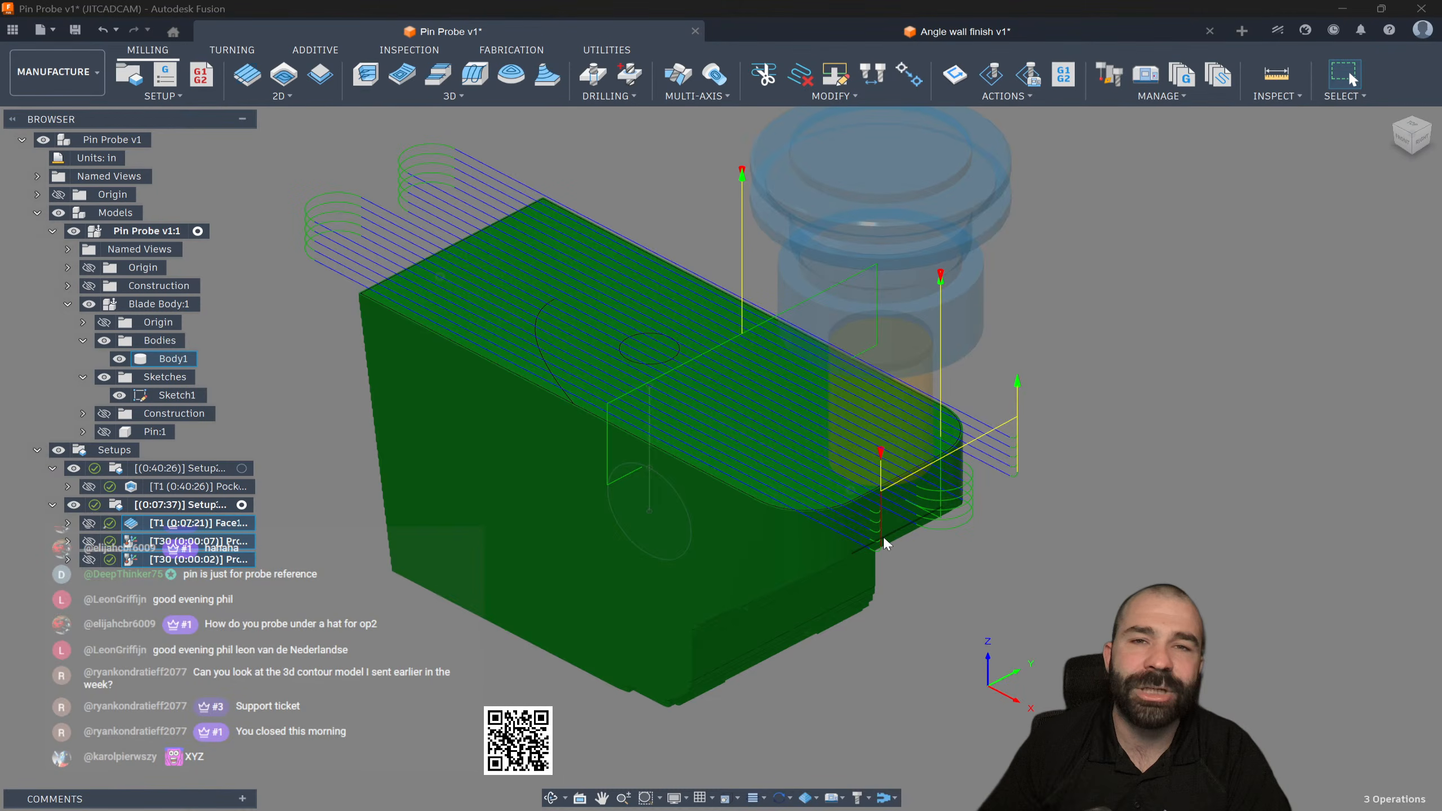
Step: Examine the second setup's combined toolpaths and the individual Y-wall and X-surface probing moves
{"action": "scroll", "coordinate": [989, 611], "scroll_direction": "down", "scroll_amount": 2}
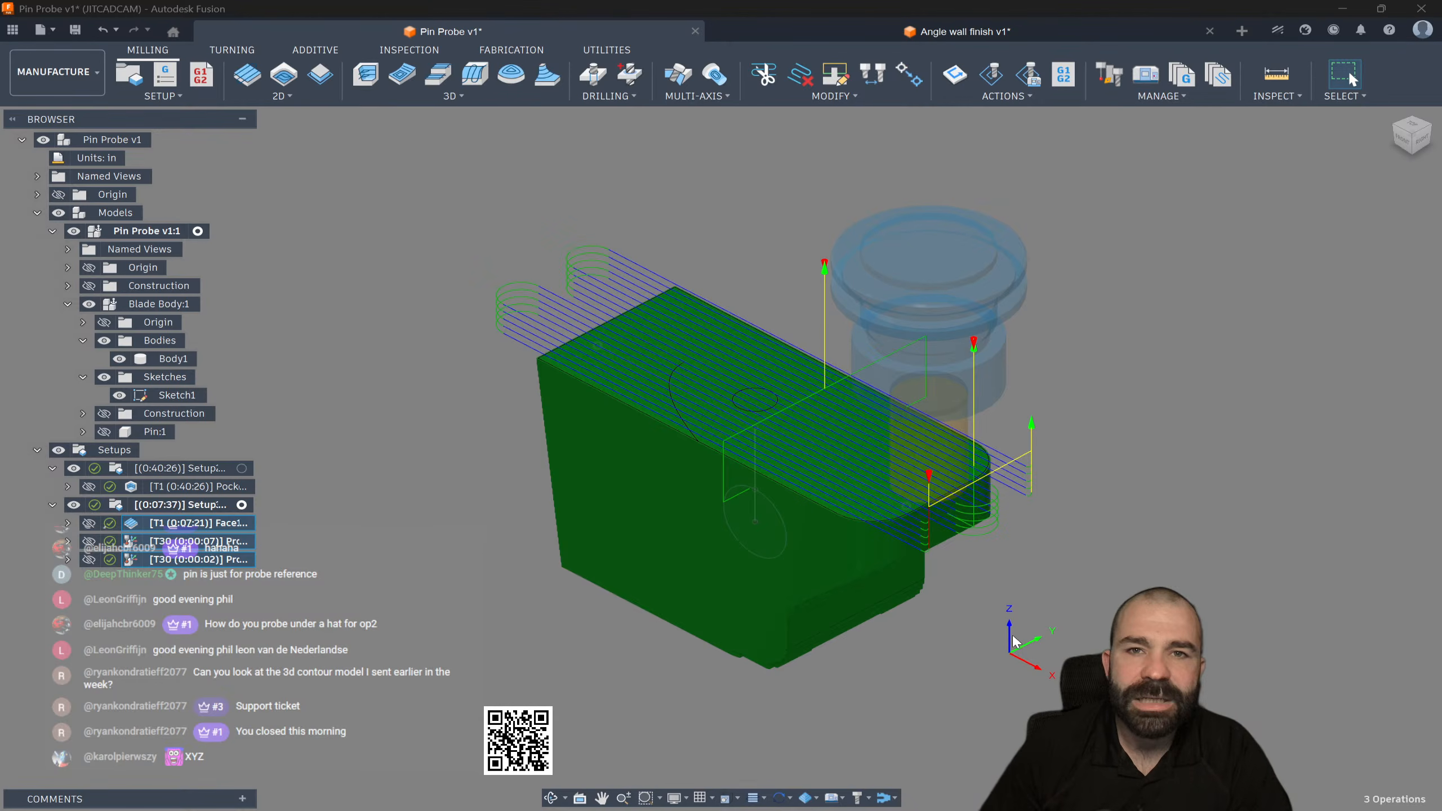
{"action": "middle_click_drag", "start_coordinate": [938, 628], "coordinate": [970, 619], "text": "shift"}
{"action": "middle_click_drag", "start_coordinate": [579, 620], "coordinate": [601, 613], "text": "shift"}
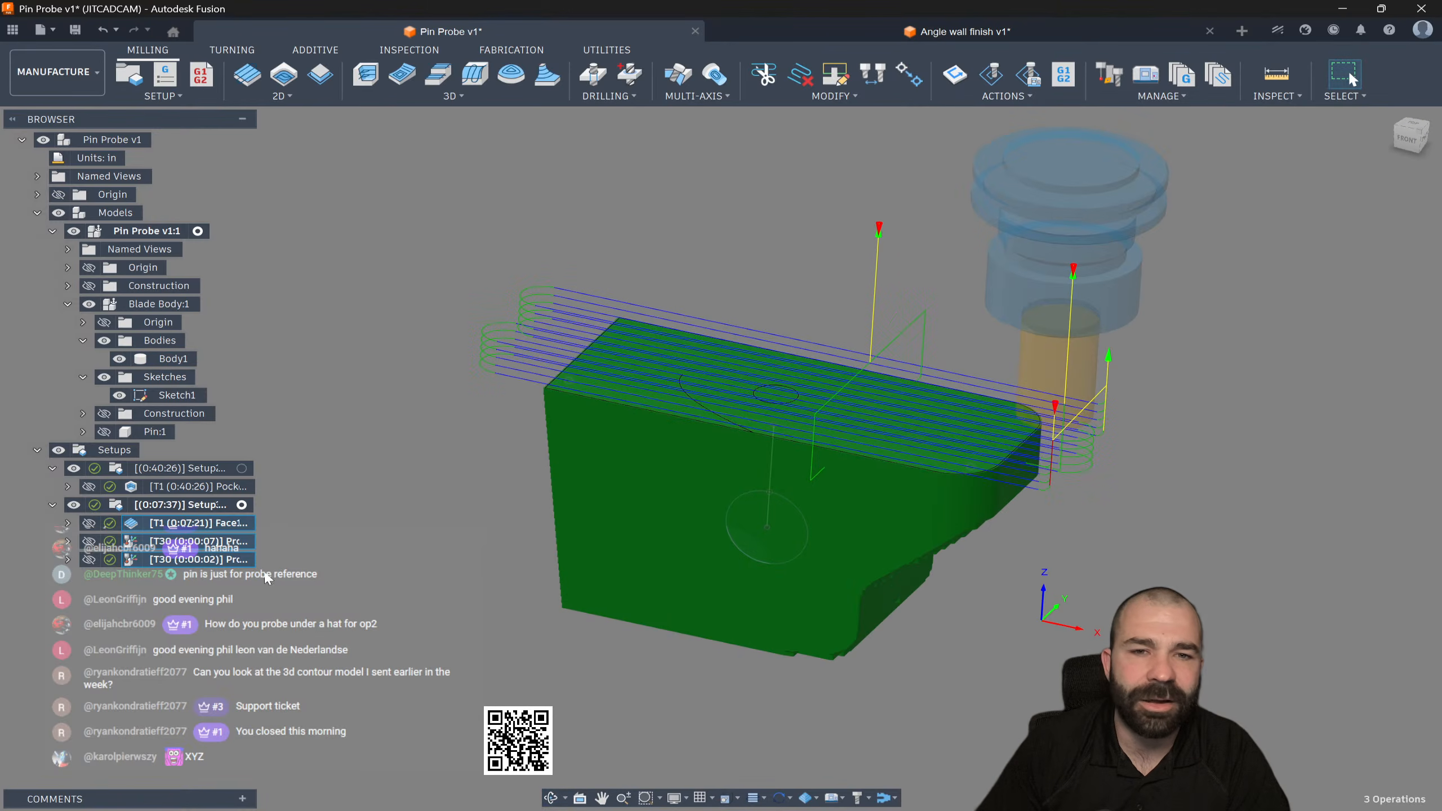
{"action": "left_click", "coordinate": [196, 542]}
{"action": "left_click", "coordinate": [195, 559]}
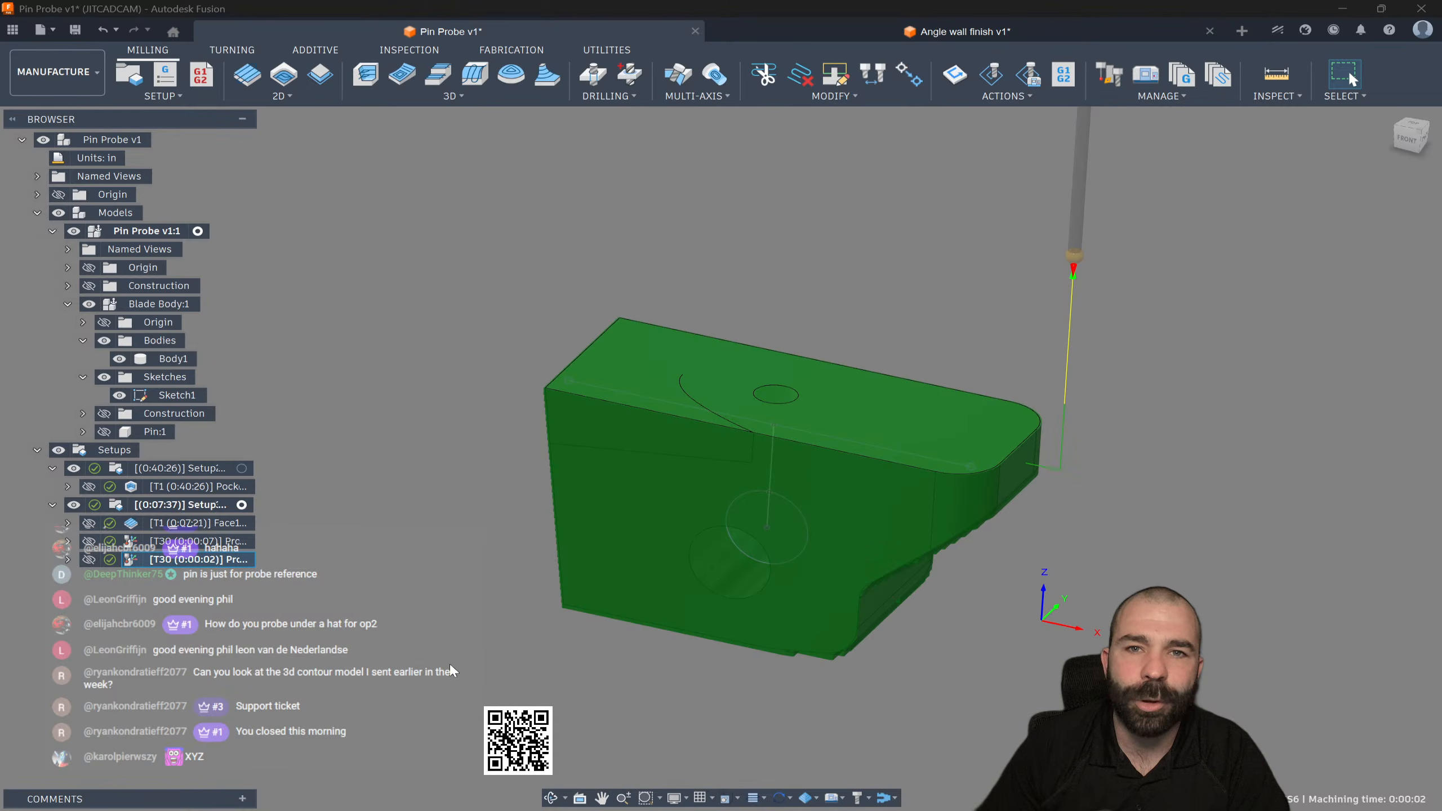
{"action": "middle_click_drag", "start_coordinate": [497, 630], "coordinate": [478, 646], "text": "shift"}
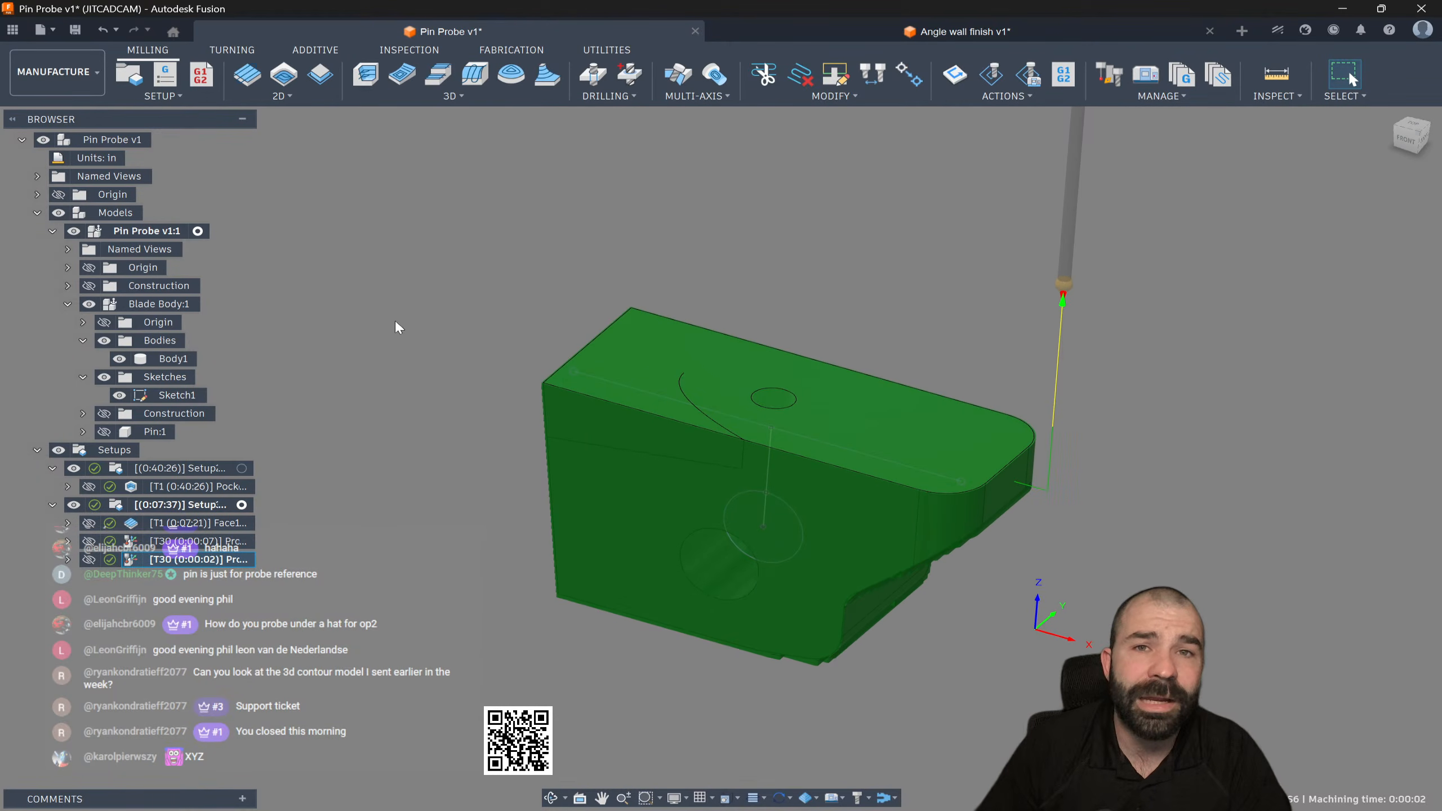
Step: Start a 2D Chamfer operation in the second setup on the top face's outer closed chain and check the chain at the notch corner
{"action": "left_click", "coordinate": [282, 96]}
{"action": "left_click", "coordinate": [274, 266]}
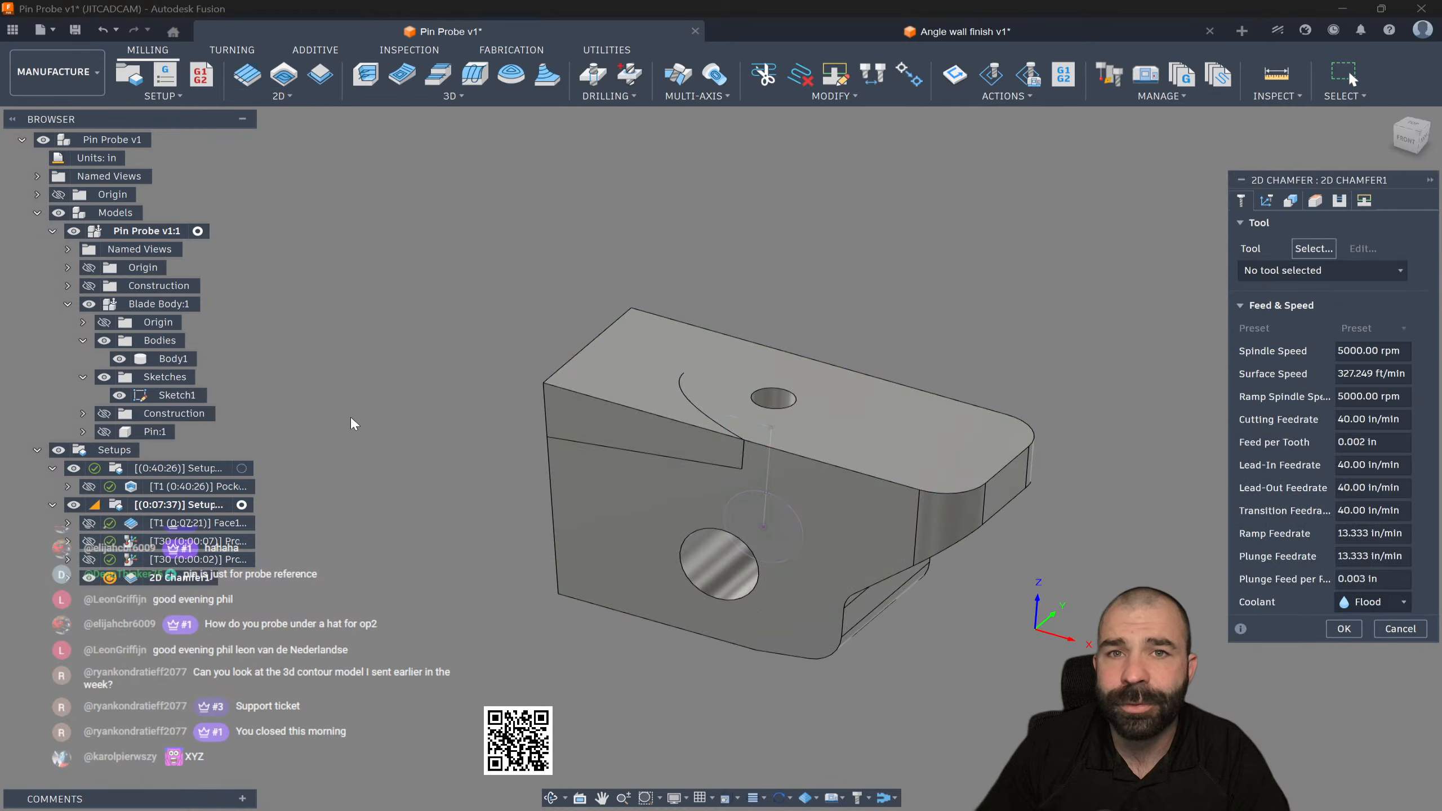
{"action": "left_click", "coordinate": [863, 479]}
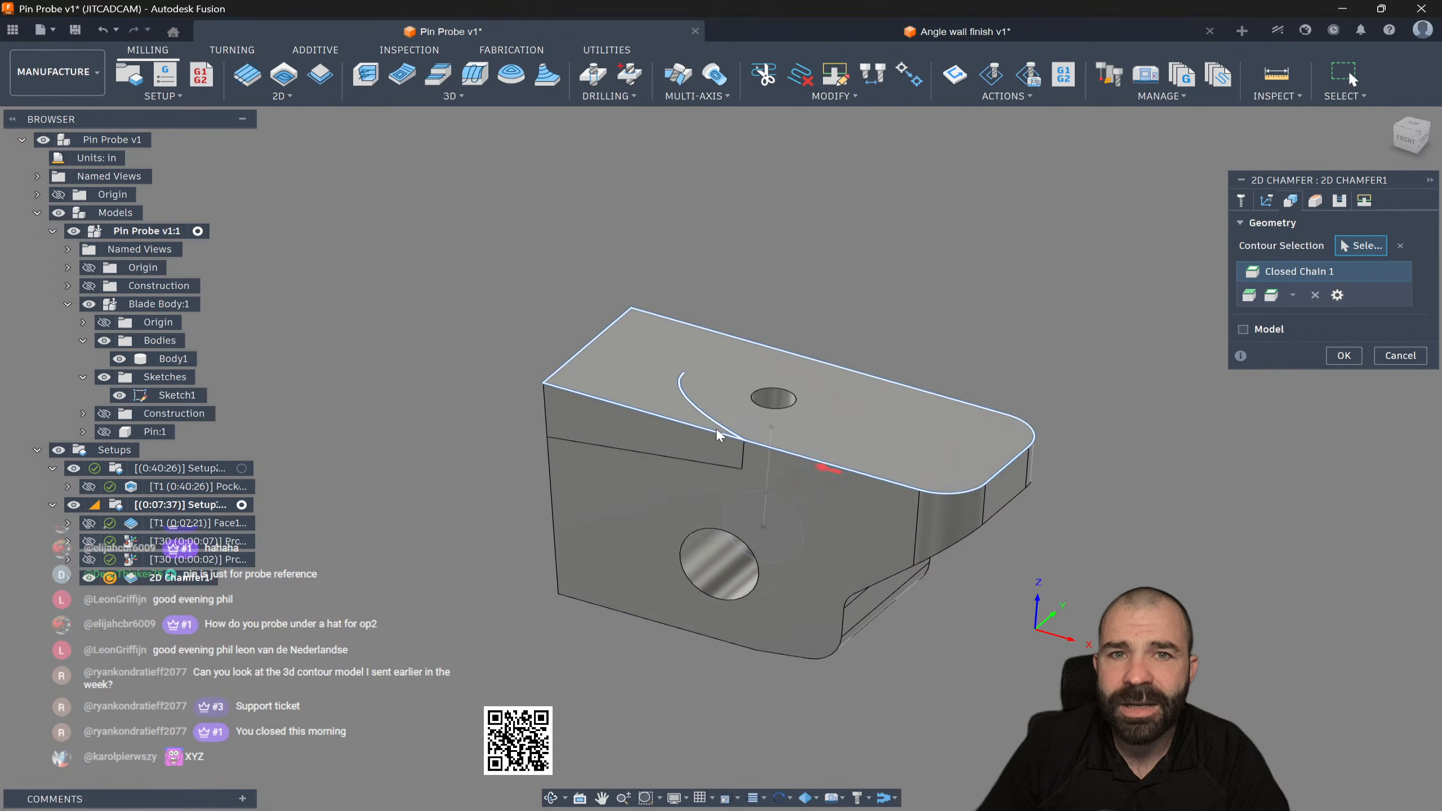
{"action": "scroll", "coordinate": [754, 449], "scroll_direction": "up", "scroll_amount": 5}
{"action": "scroll", "coordinate": [804, 483], "scroll_direction": "up", "scroll_amount": 5}
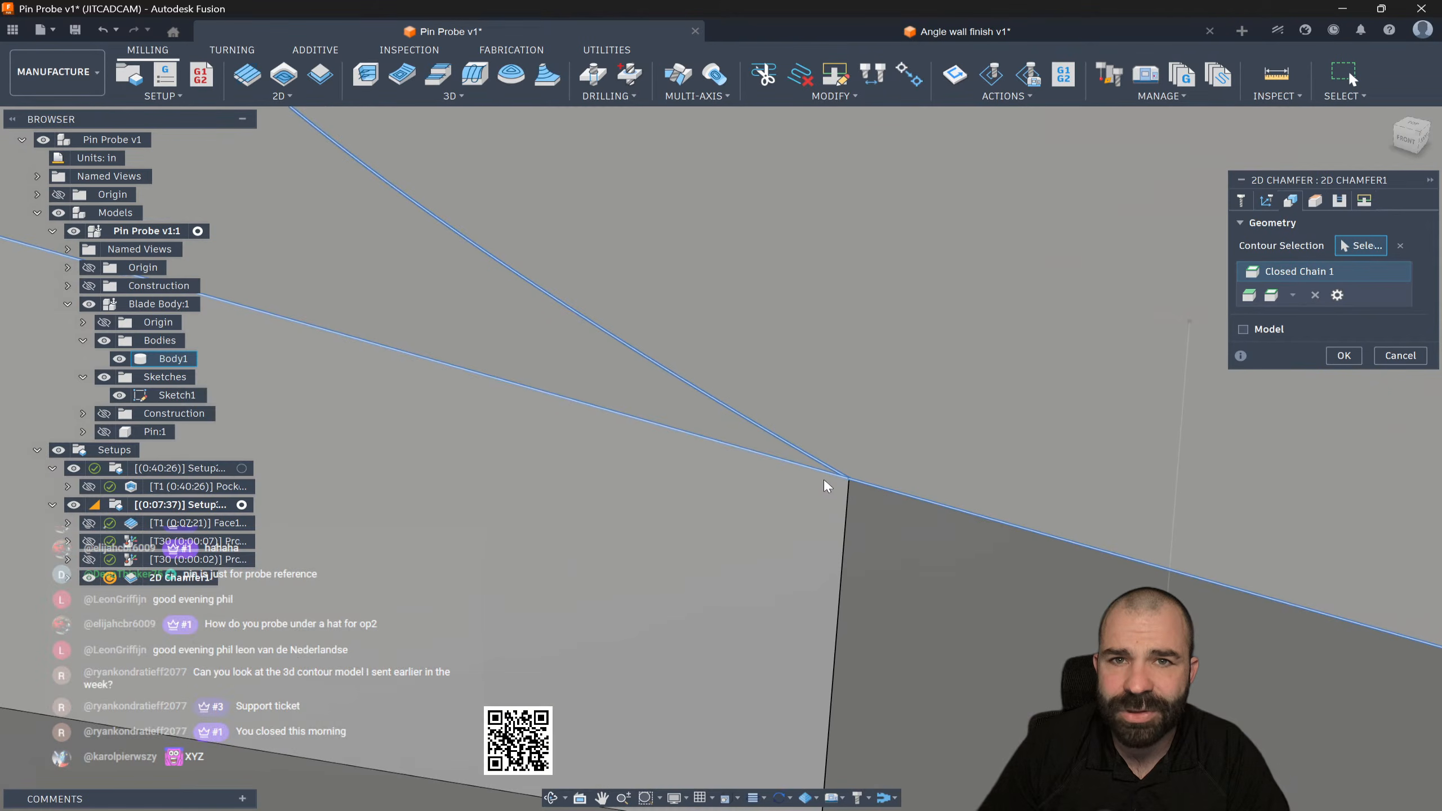
{"action": "scroll", "coordinate": [846, 480], "scroll_direction": "up", "scroll_amount": 5}
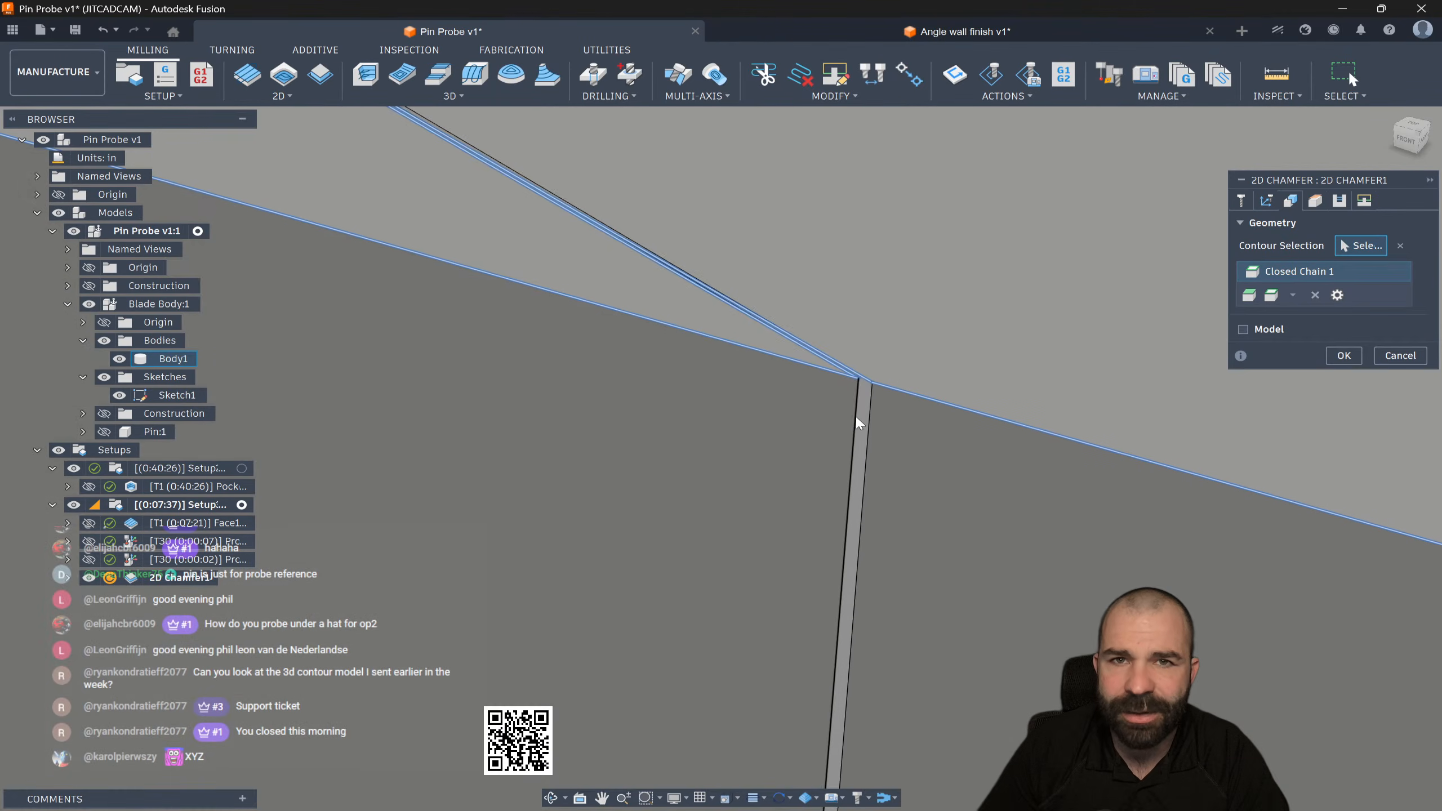
{"action": "scroll", "coordinate": [863, 418], "scroll_direction": "down", "scroll_amount": 5}
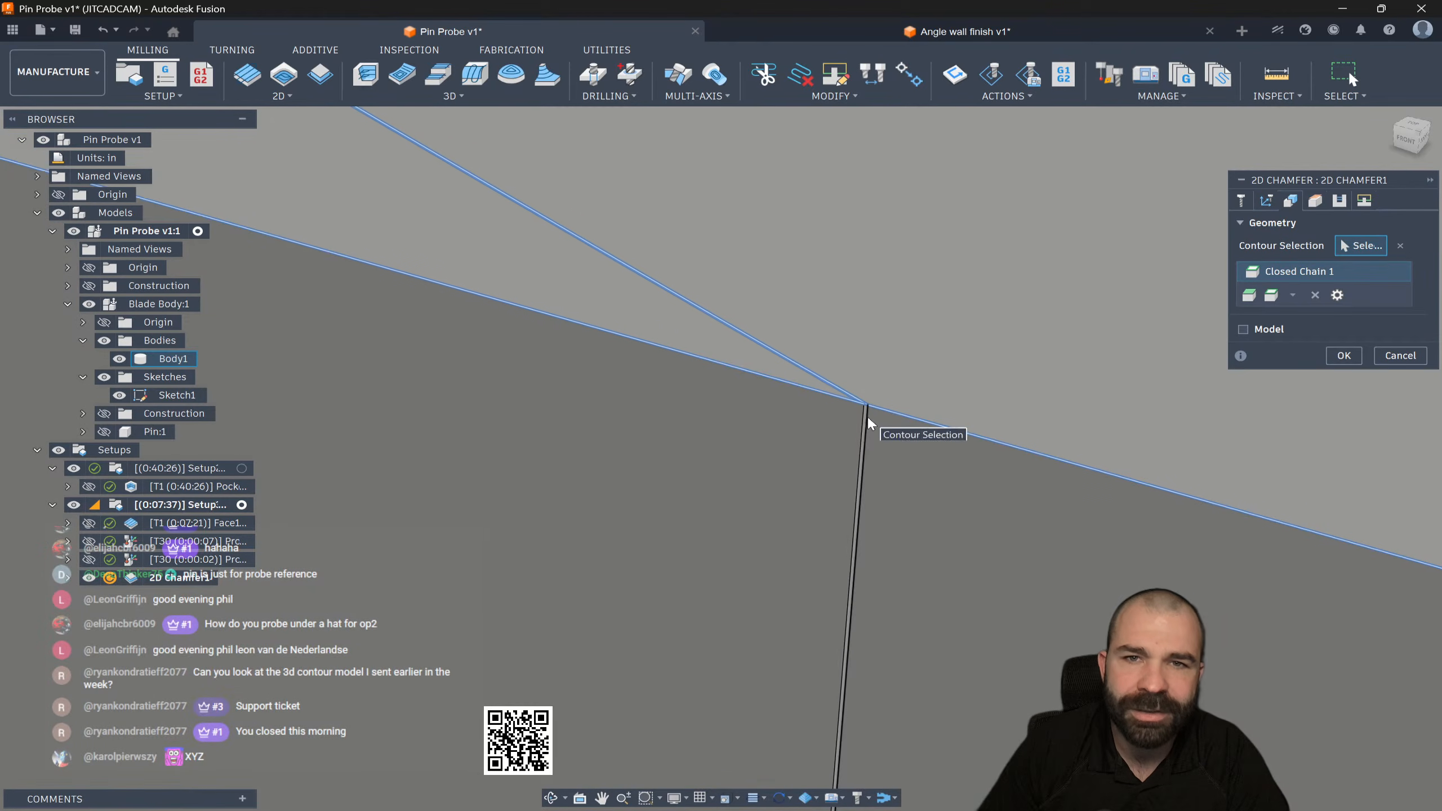
{"action": "scroll", "coordinate": [868, 426], "scroll_direction": "down", "scroll_amount": 10}
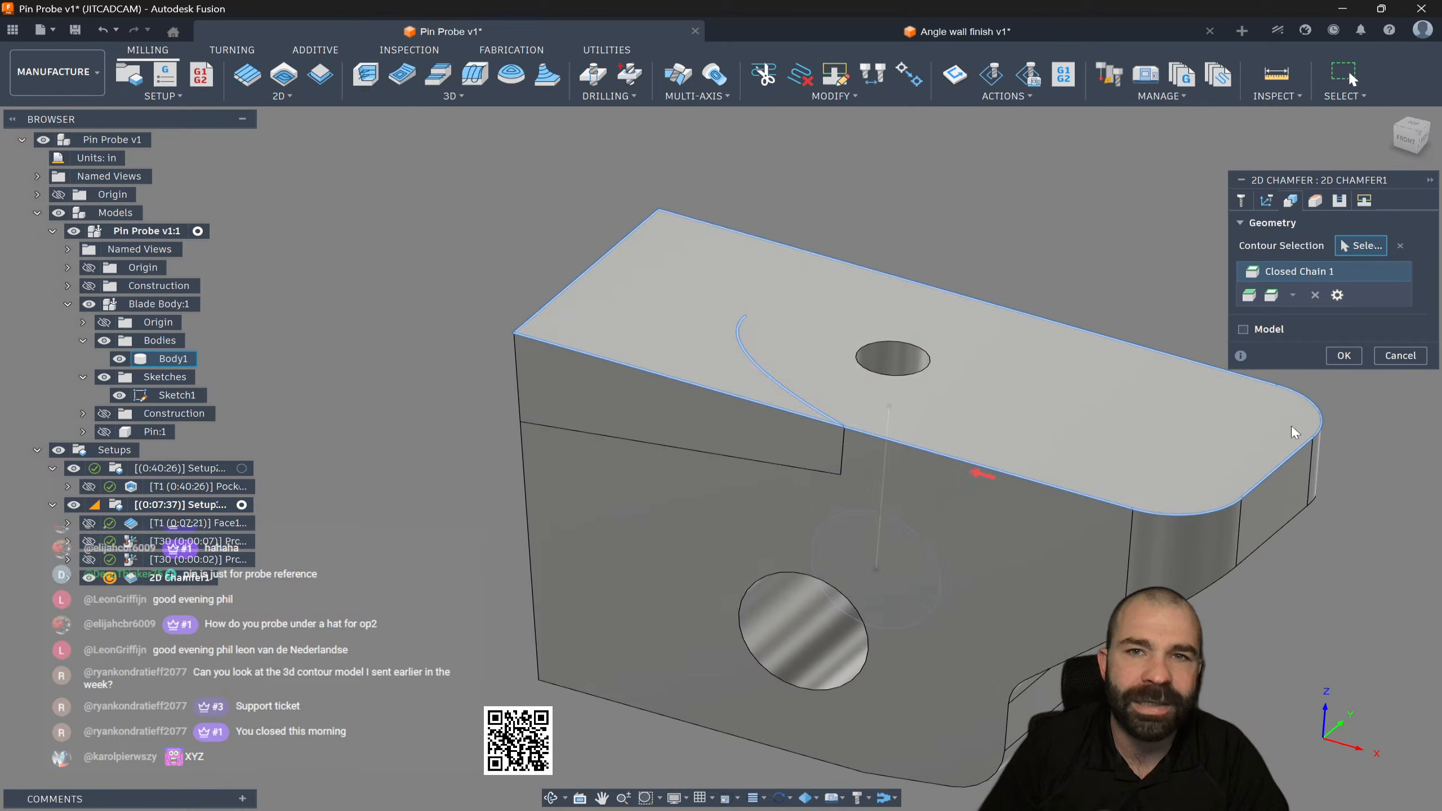
Step: Assign the Fusion Library 1/2" 90° spot drill with the Aluminum - Finishing preset to the chamfer and generate it
{"action": "left_click", "coordinate": [1344, 356]}
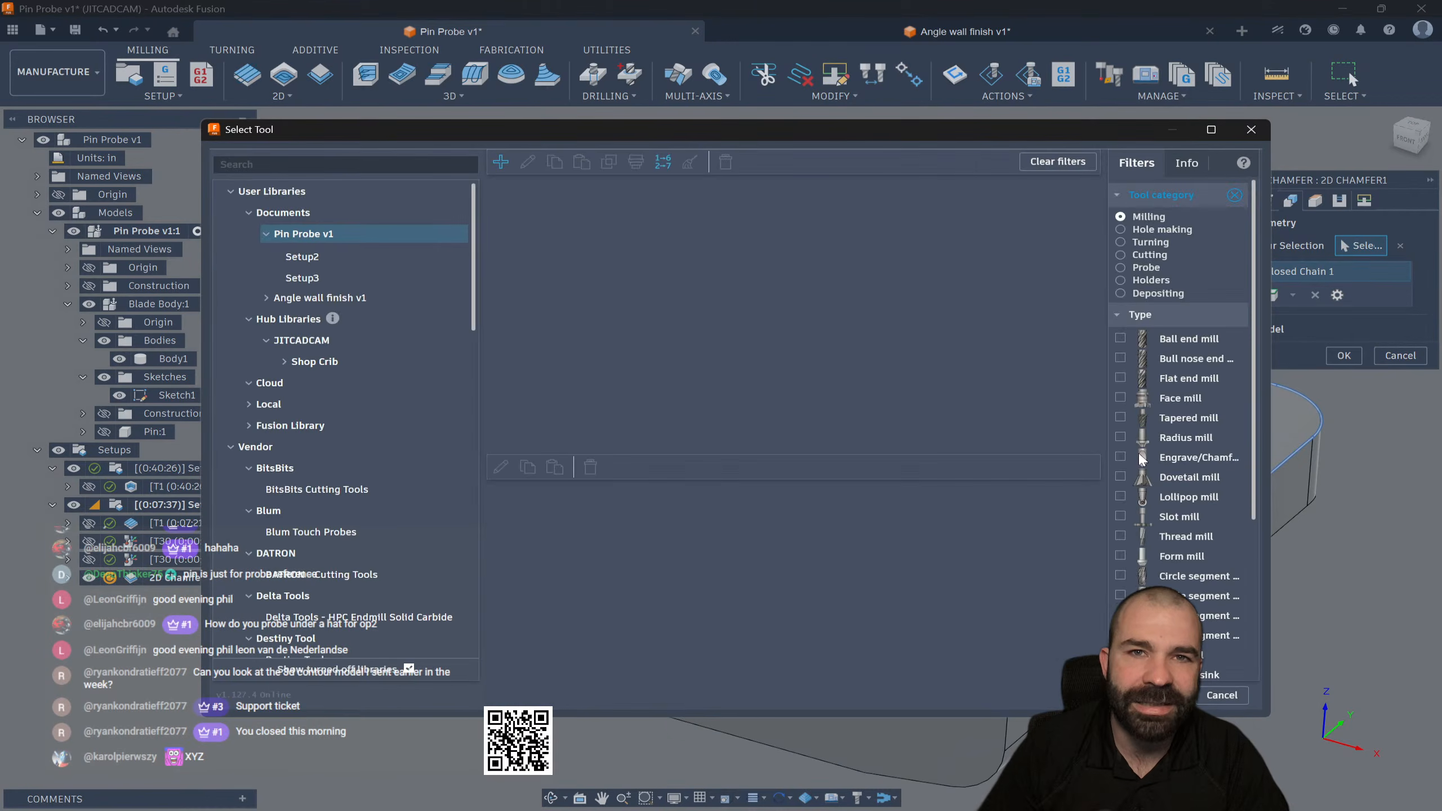
{"action": "left_click", "coordinate": [290, 425]}
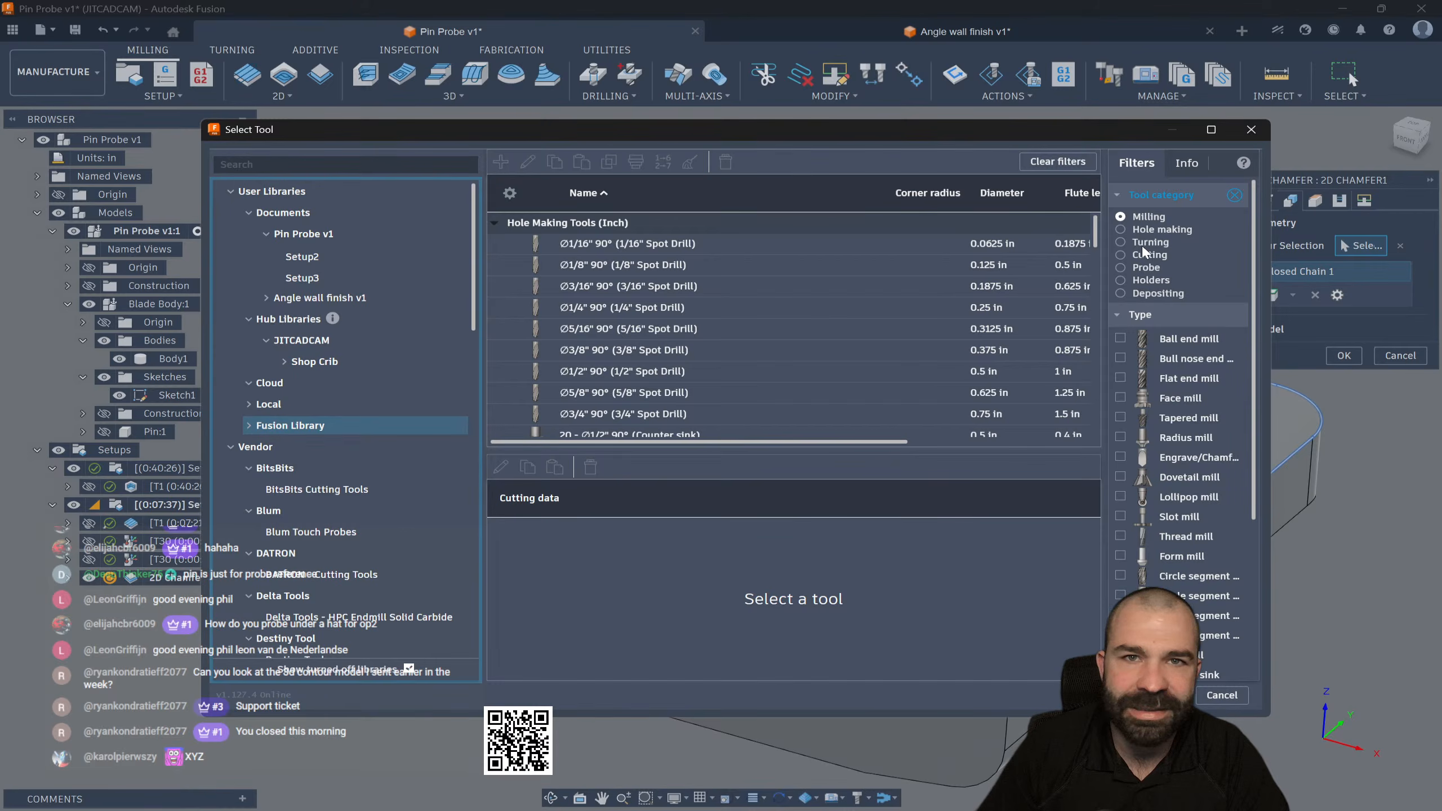
{"action": "left_click", "coordinate": [615, 372]}
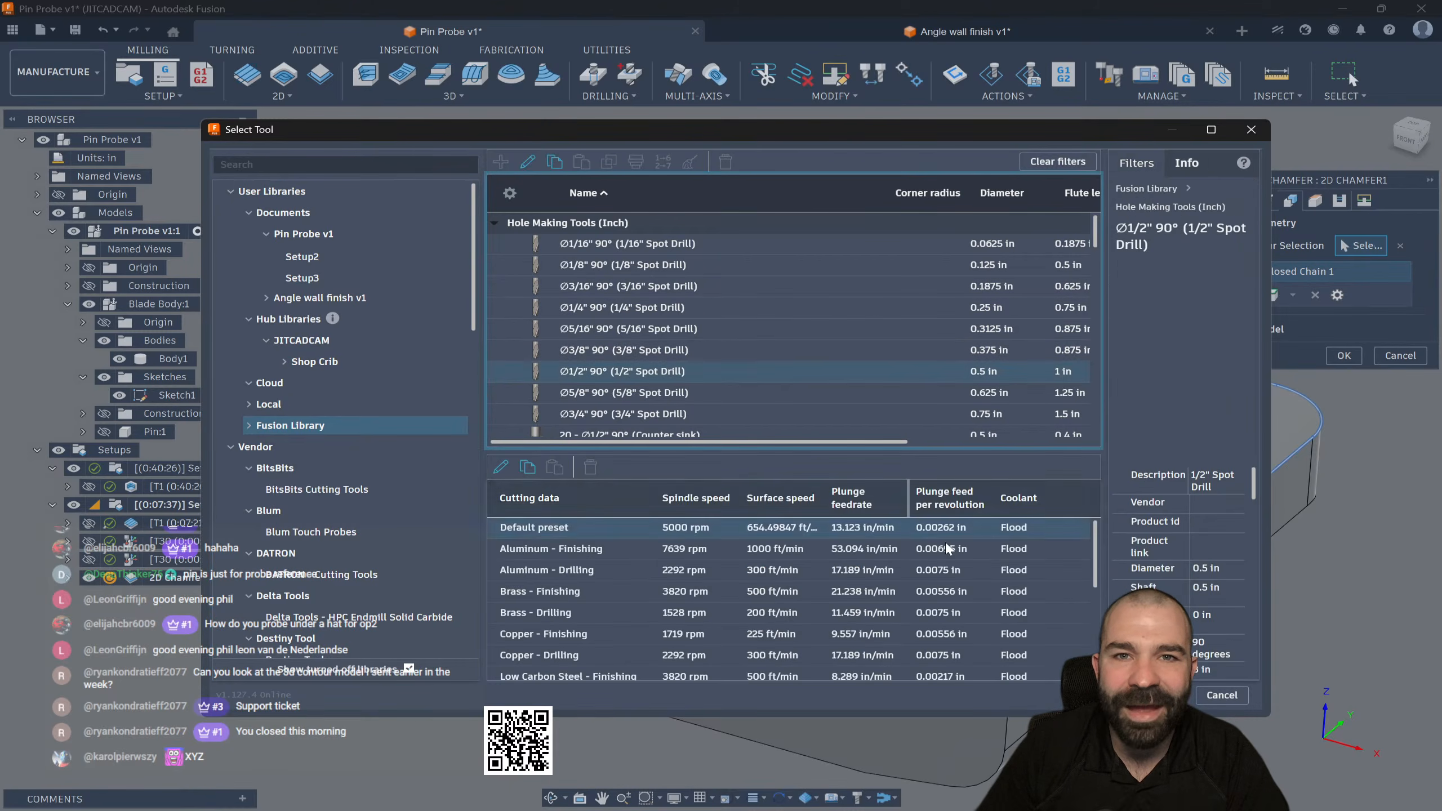
{"action": "left_click", "coordinate": [616, 550]}
{"action": "left_click", "coordinate": [1161, 695]}
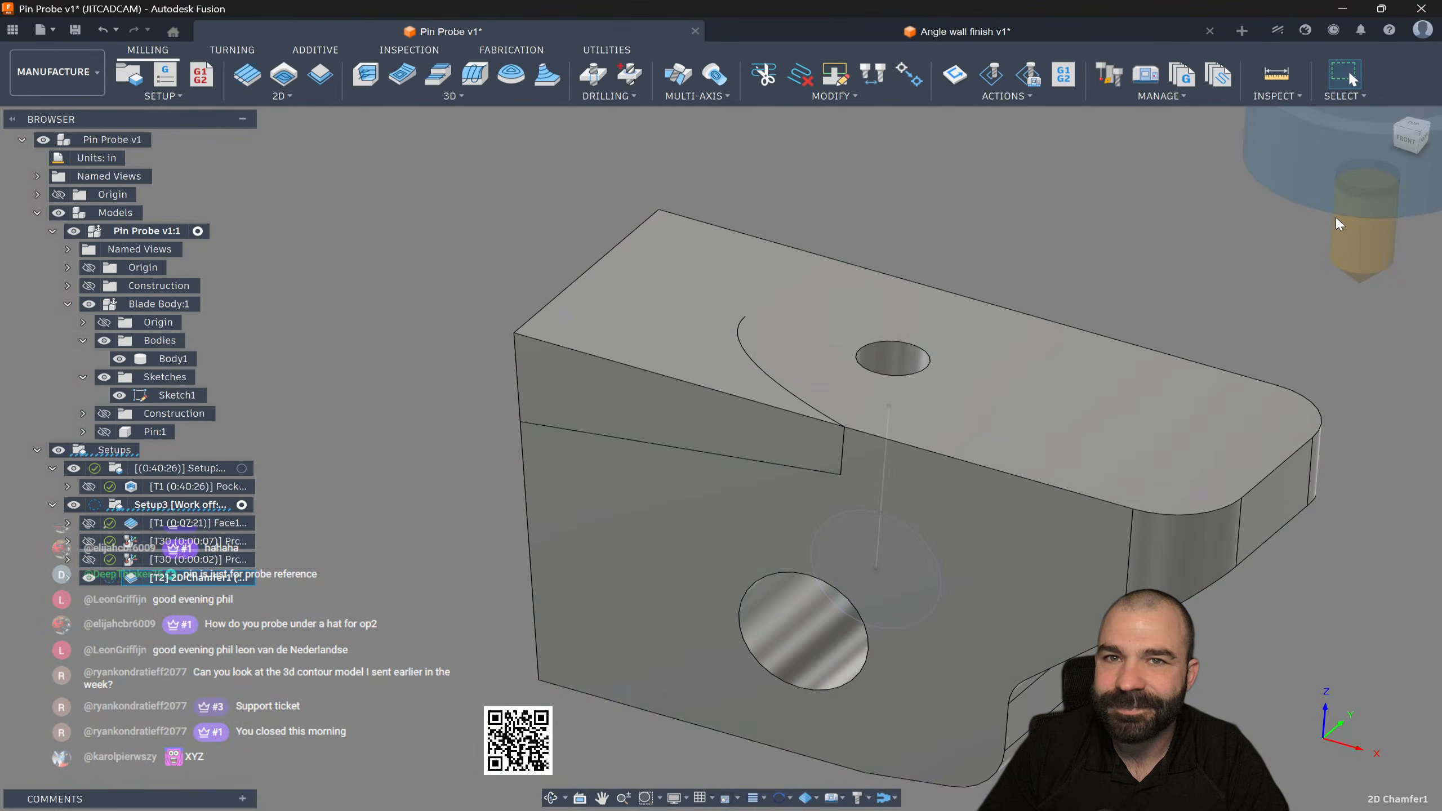
Step: Examine the chamfer toolpath along the top outer edge, especially where it passes the side notch
{"action": "scroll", "coordinate": [457, 406], "scroll_direction": "down", "scroll_amount": 3}
{"action": "scroll", "coordinate": [653, 406], "scroll_direction": "up", "scroll_amount": 3}
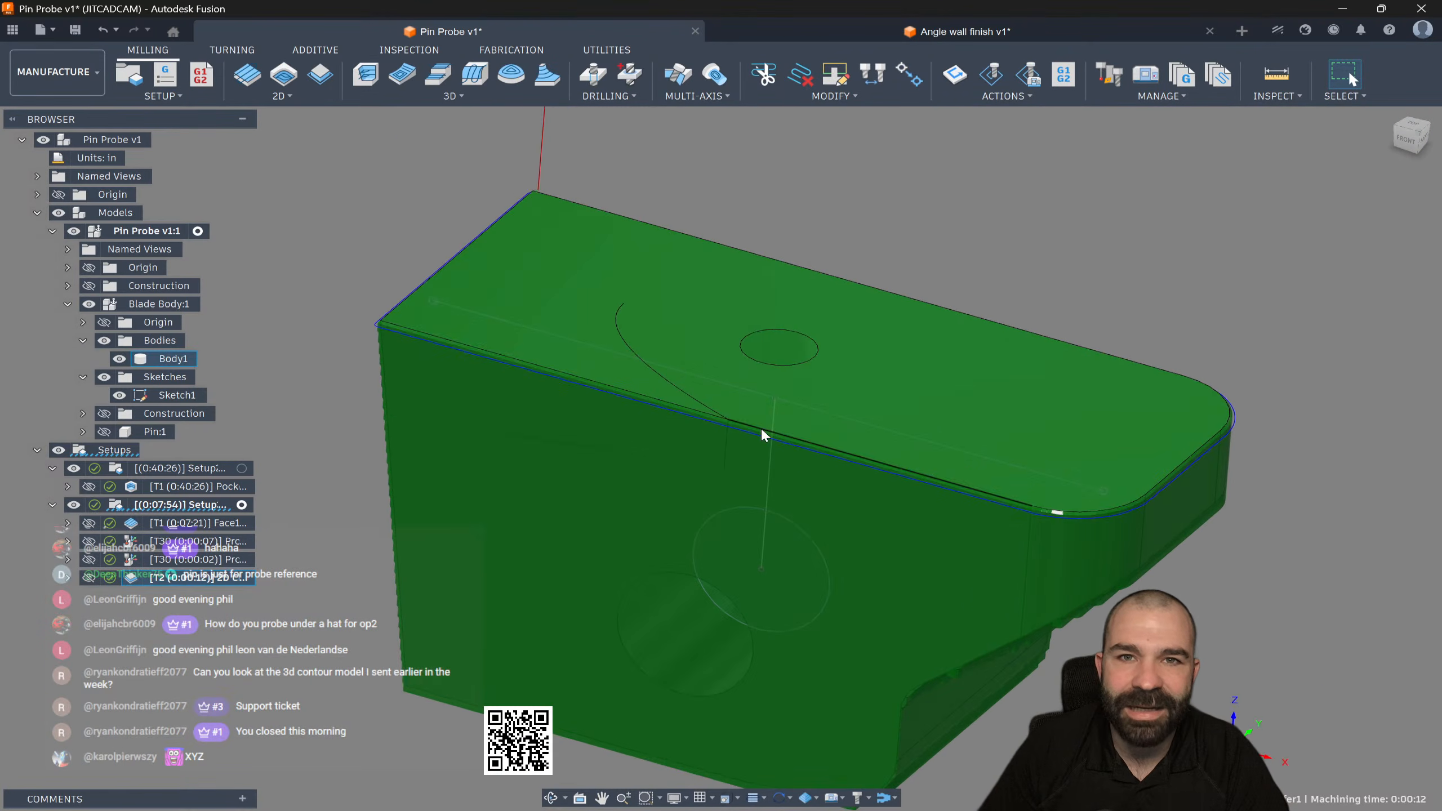
{"action": "scroll", "coordinate": [761, 434], "scroll_direction": "up", "scroll_amount": 5}
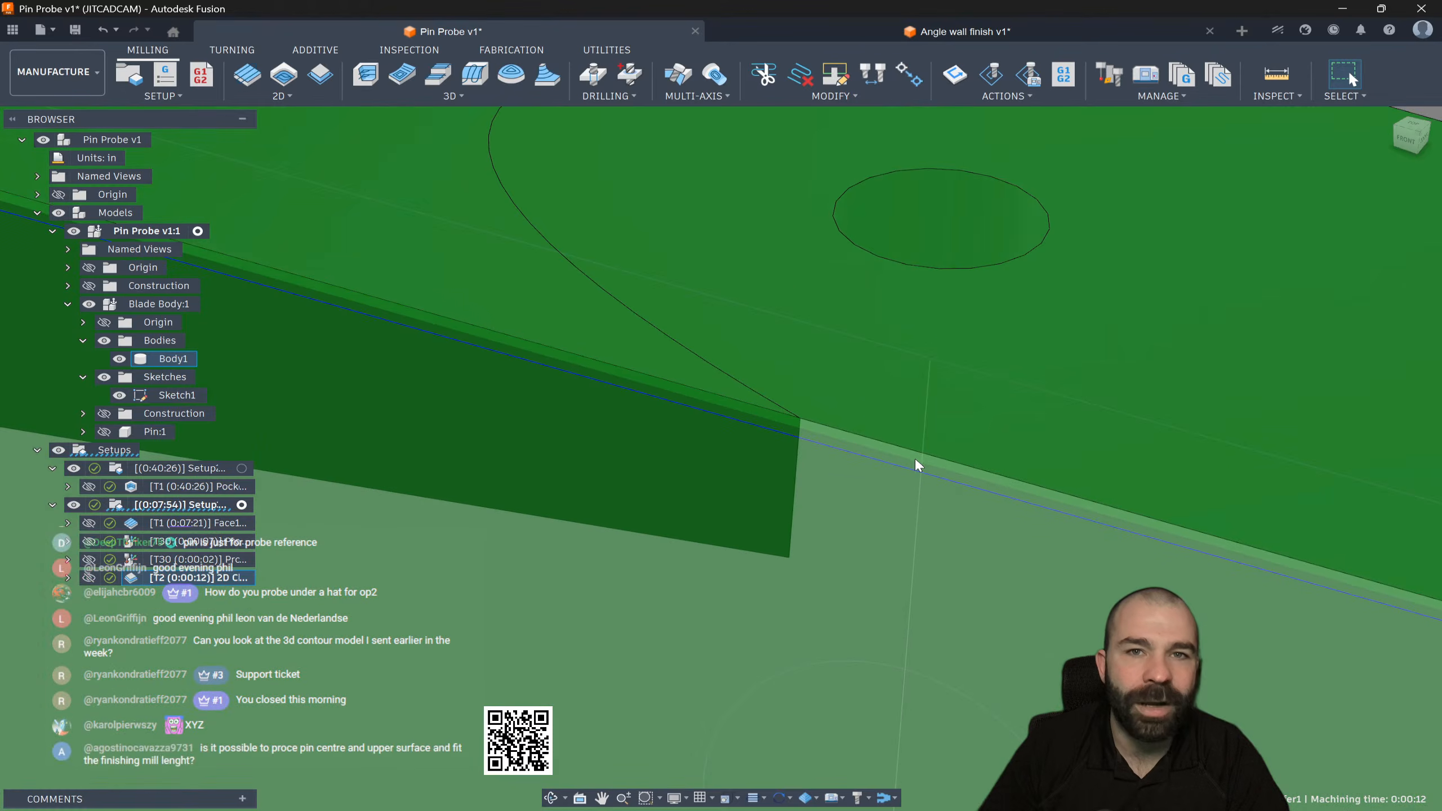
{"action": "scroll", "coordinate": [914, 458], "scroll_direction": "down", "scroll_amount": 5}
{"action": "mouse_move", "coordinate": [156, 810]}
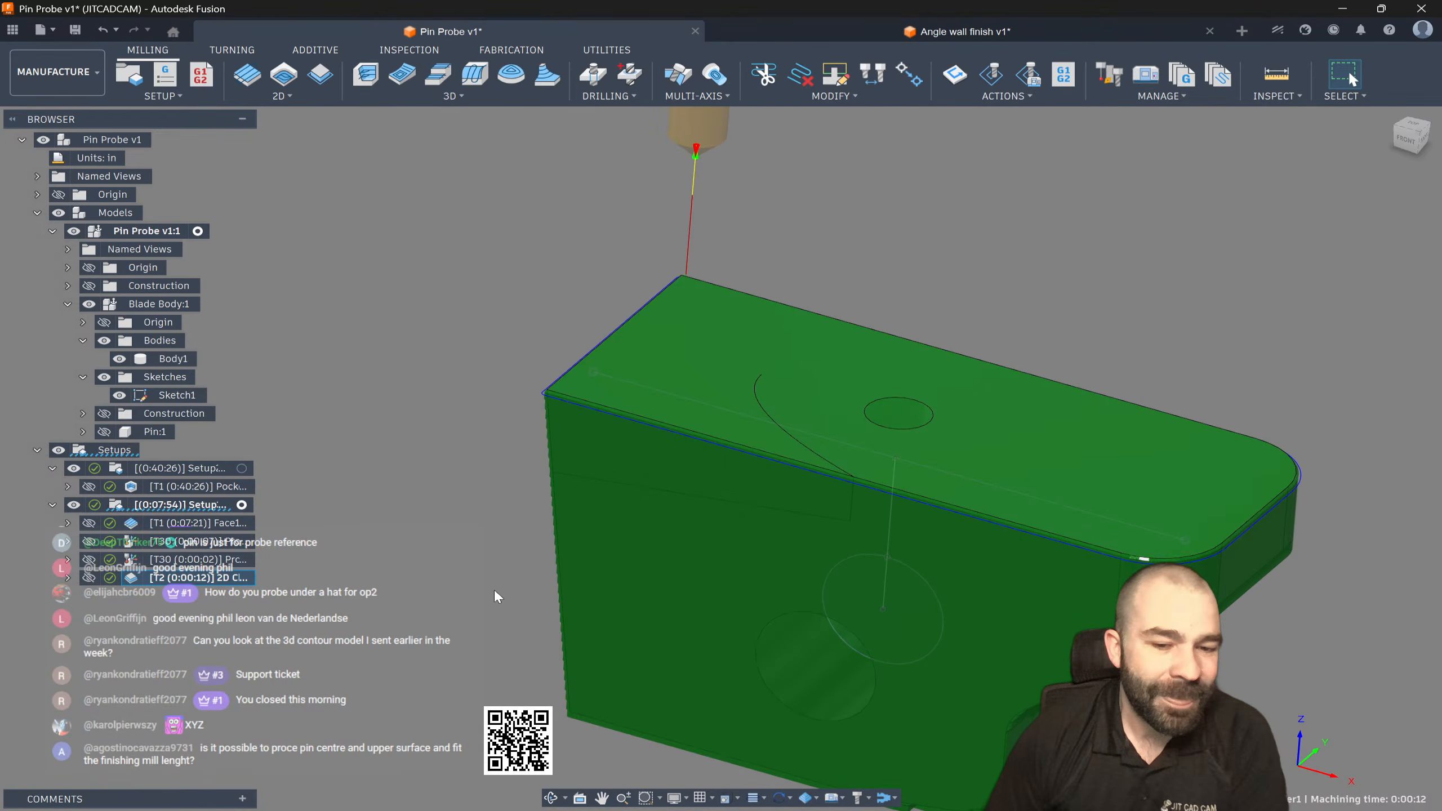
{"action": "scroll", "coordinate": [497, 597], "scroll_direction": "up", "scroll_amount": 1}
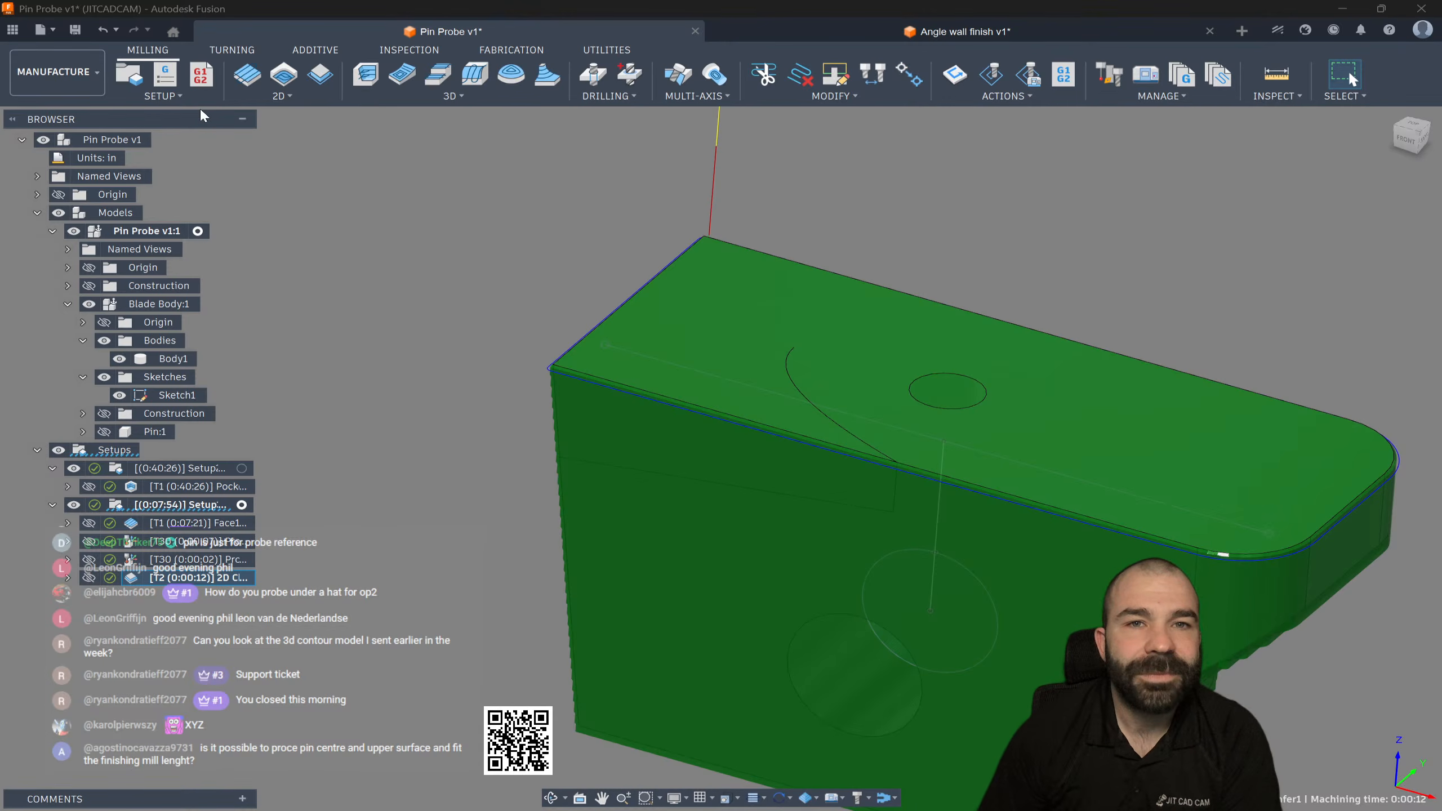
Step: Open the UWKA_I20HP_M_P_001 design and examine the plate's side profile in the front and left views
{"action": "left_click", "coordinate": [12, 29]}
{"action": "double_click", "coordinate": [153, 192]}
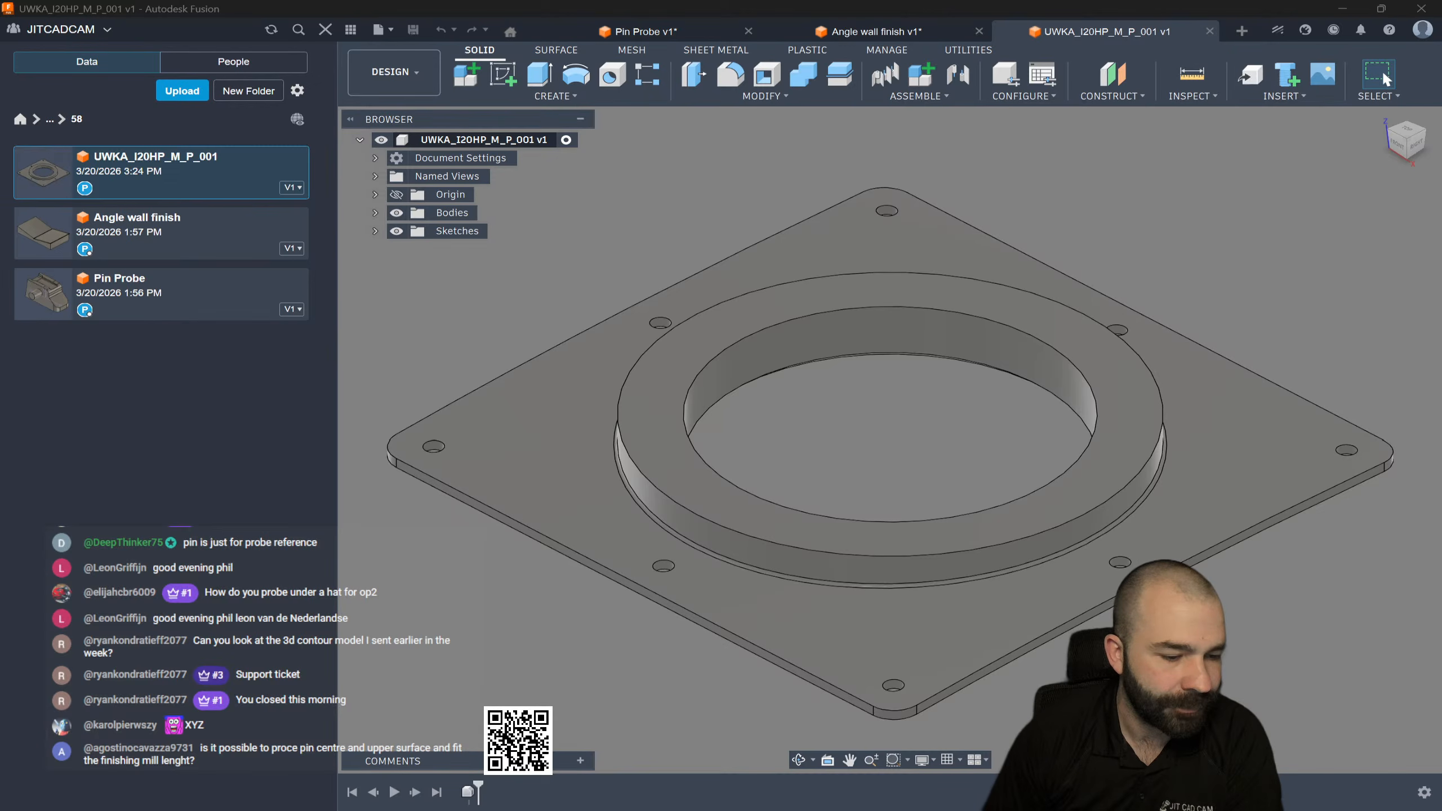
{"action": "scroll", "coordinate": [687, 454], "scroll_direction": "up", "scroll_amount": 5}
{"action": "mouse_move", "coordinate": [634, 470]}
{"action": "middle_mouse_down", "text": "shift"}
{"action": "mouse_move", "coordinate": [619, 459]}
{"action": "mouse_move", "coordinate": [621, 477]}
{"action": "middle_mouse_up", "text": "shift"}
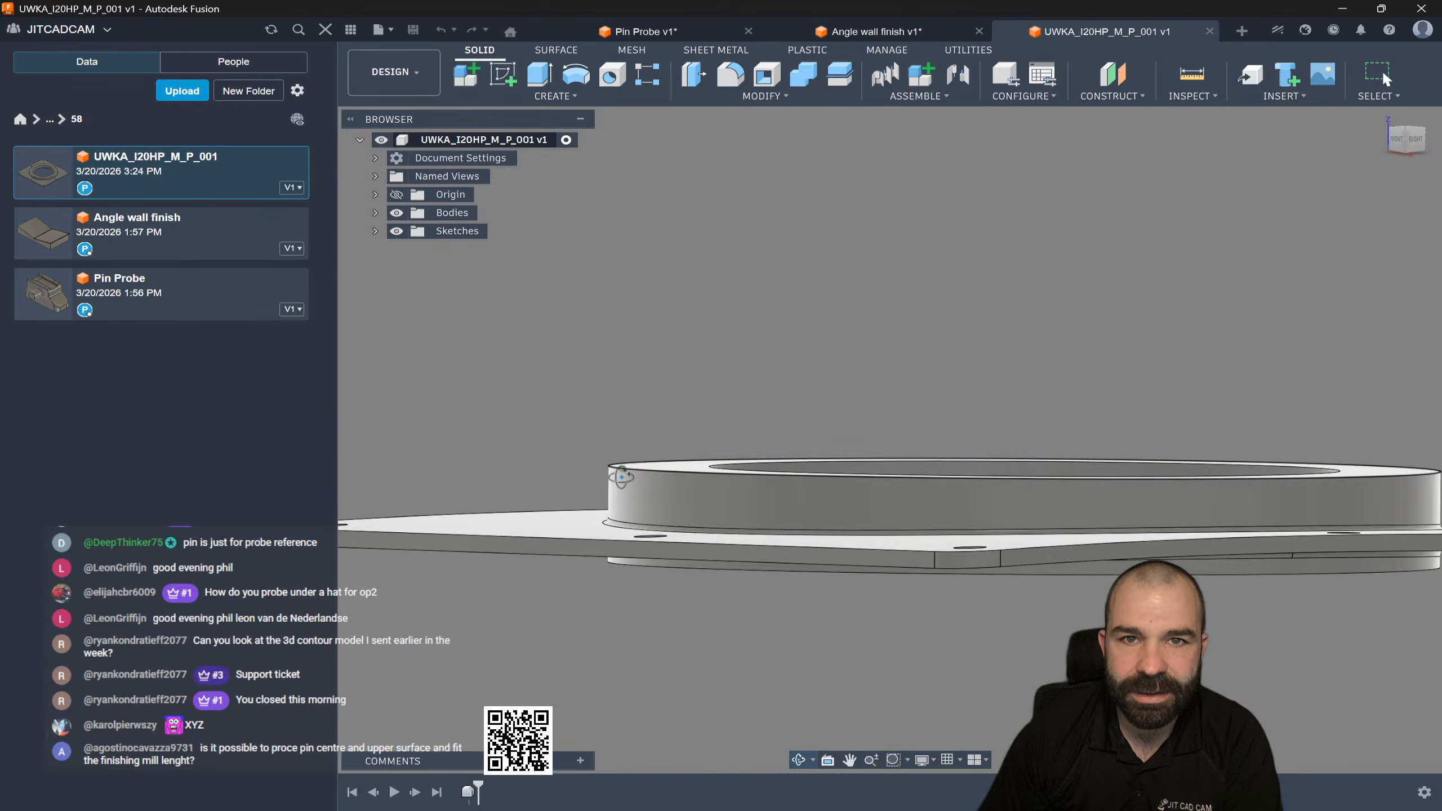
{"action": "left_click", "coordinate": [1400, 138]}
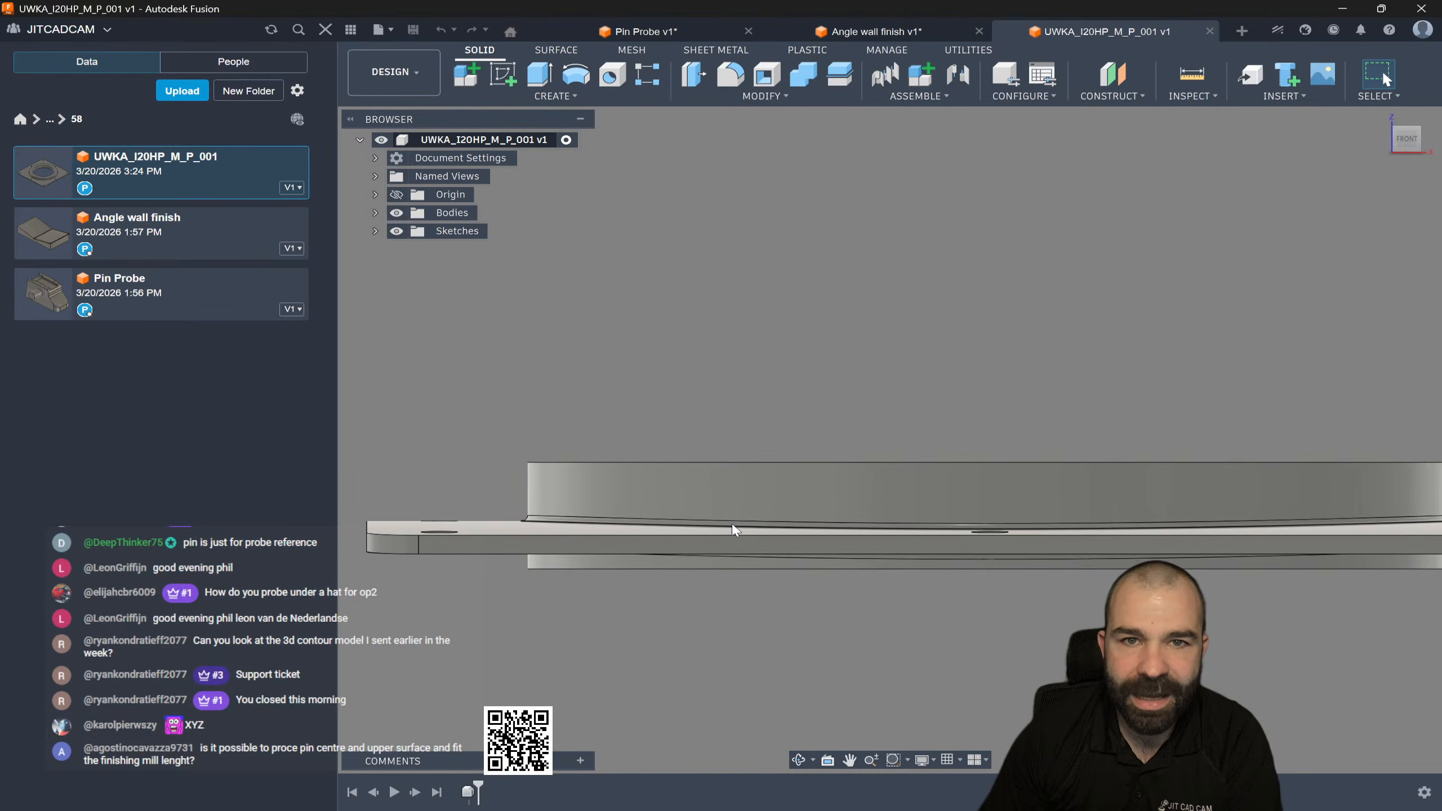
{"action": "scroll", "coordinate": [732, 529], "scroll_direction": "up", "scroll_amount": 2}
{"action": "left_click", "coordinate": [493, 533]}
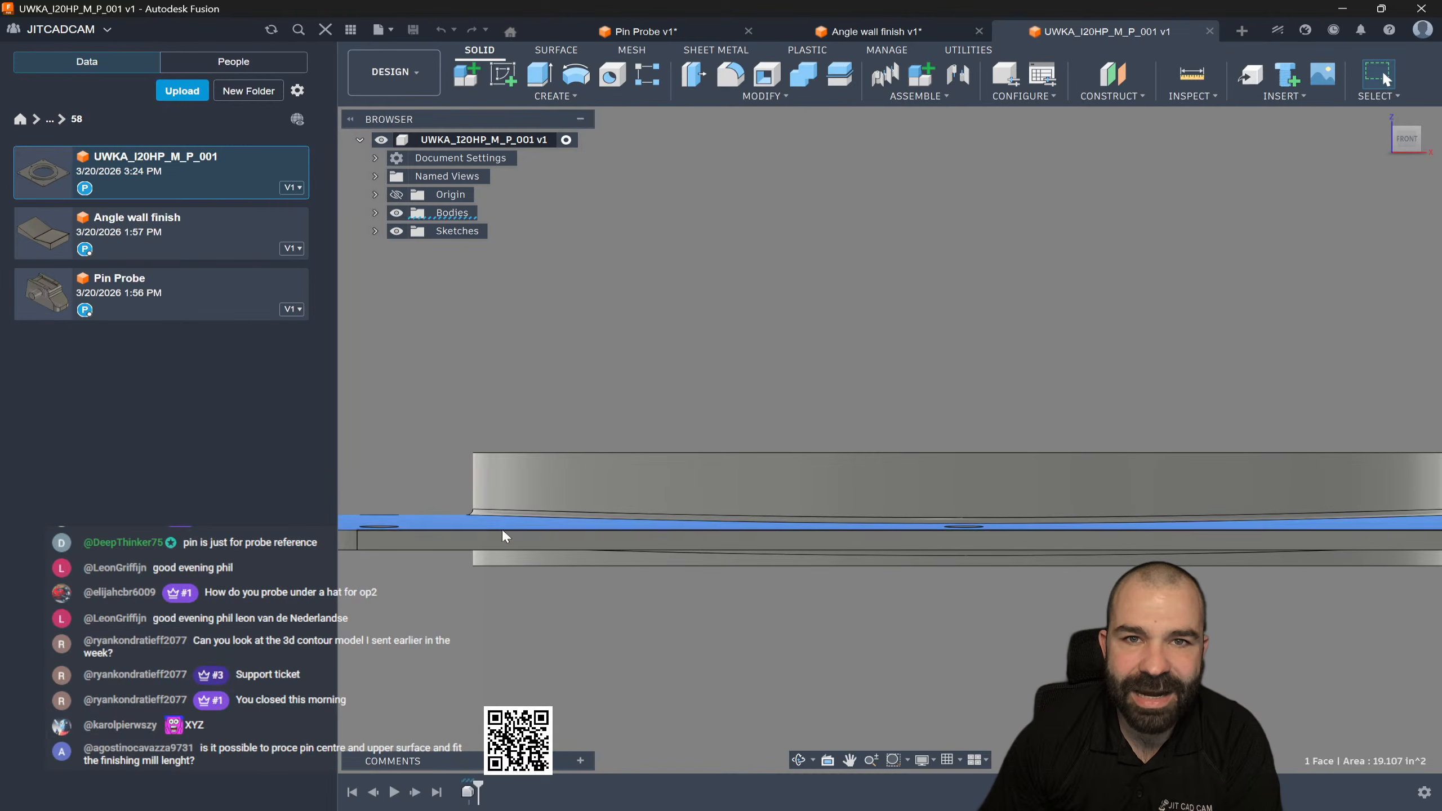
{"action": "scroll", "coordinate": [719, 532], "scroll_direction": "down", "scroll_amount": 2}
{"action": "left_click", "coordinate": [1387, 140]}
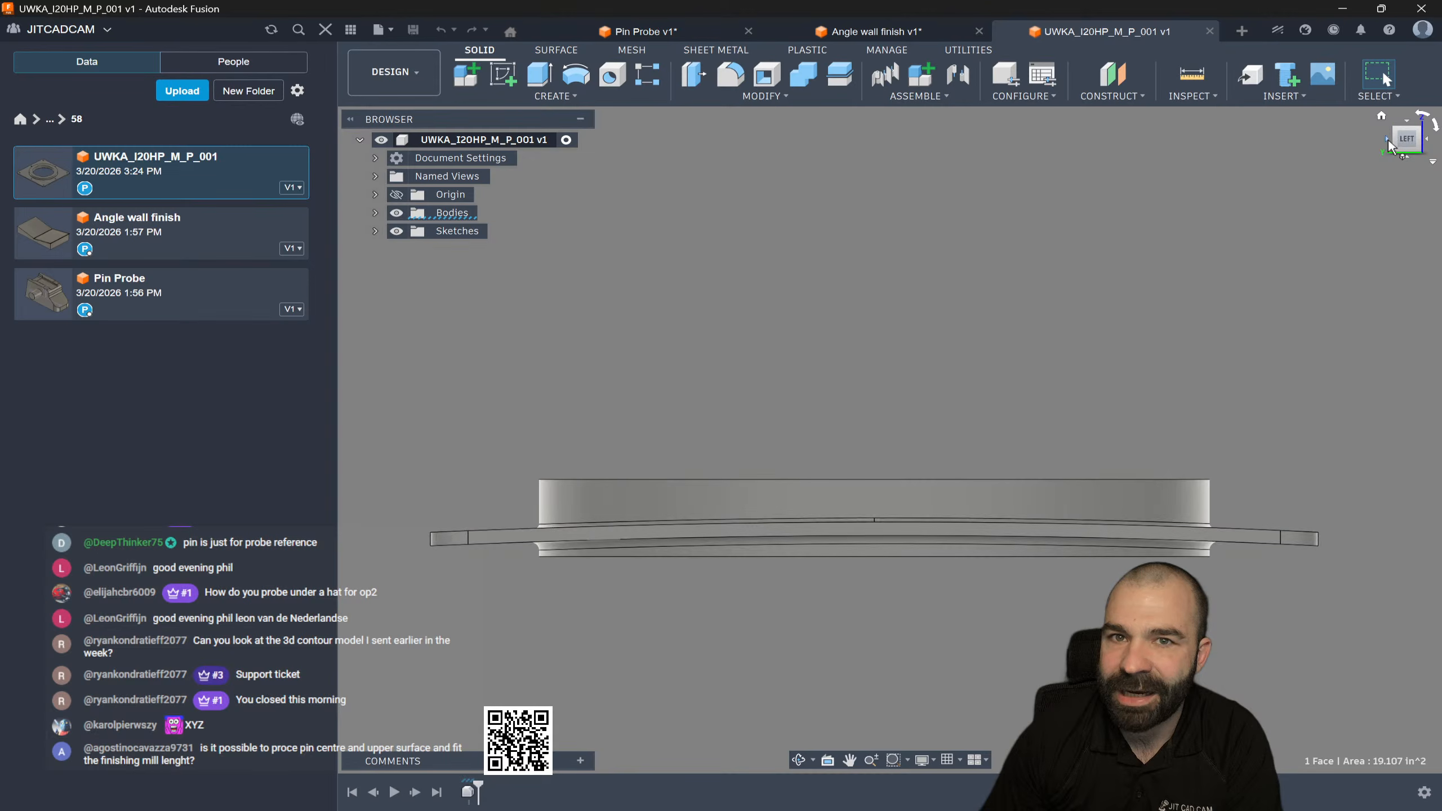
{"action": "scroll", "coordinate": [738, 503], "scroll_direction": "up", "scroll_amount": 2}
{"action": "scroll", "coordinate": [1095, 531], "scroll_direction": "down", "scroll_amount": 2}
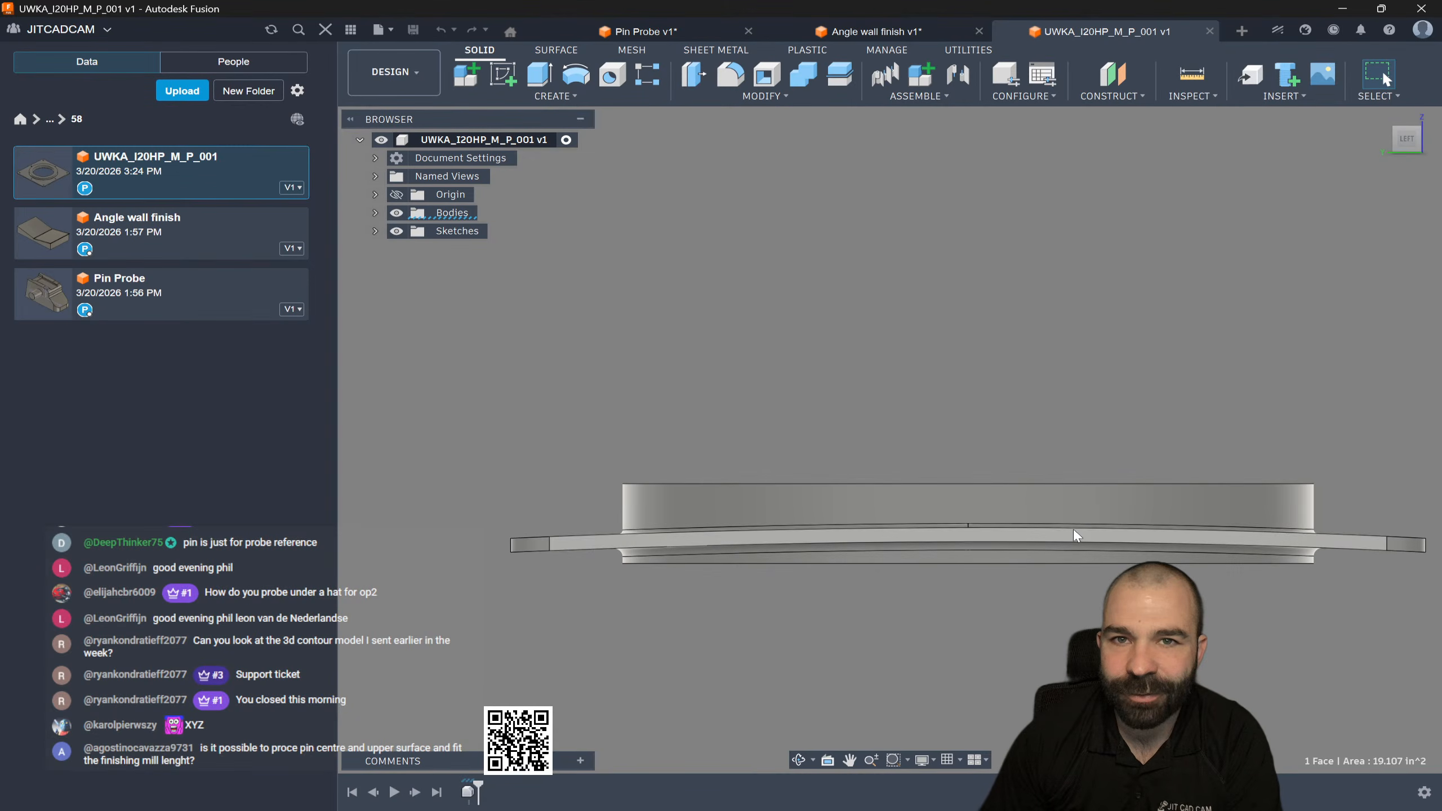
Step: Examine the raised ring on the square plate, especially the narrow transition around the ring's outer base
{"action": "left_click", "coordinate": [326, 30]}
{"action": "mouse_move", "coordinate": [345, 461]}
{"action": "middle_mouse_down", "text": "shift"}
{"action": "mouse_move", "coordinate": [413, 458]}
{"action": "mouse_move", "coordinate": [349, 471]}
{"action": "middle_mouse_up", "text": "shift"}
{"action": "middle_click_drag", "start_coordinate": [345, 492], "coordinate": [348, 469], "text": "shift"}
{"action": "scroll", "coordinate": [349, 421], "scroll_direction": "down", "scroll_amount": 4}
{"action": "left_click", "coordinate": [182, 482]}
{"action": "scroll", "coordinate": [182, 482], "scroll_direction": "up", "scroll_amount": 2}
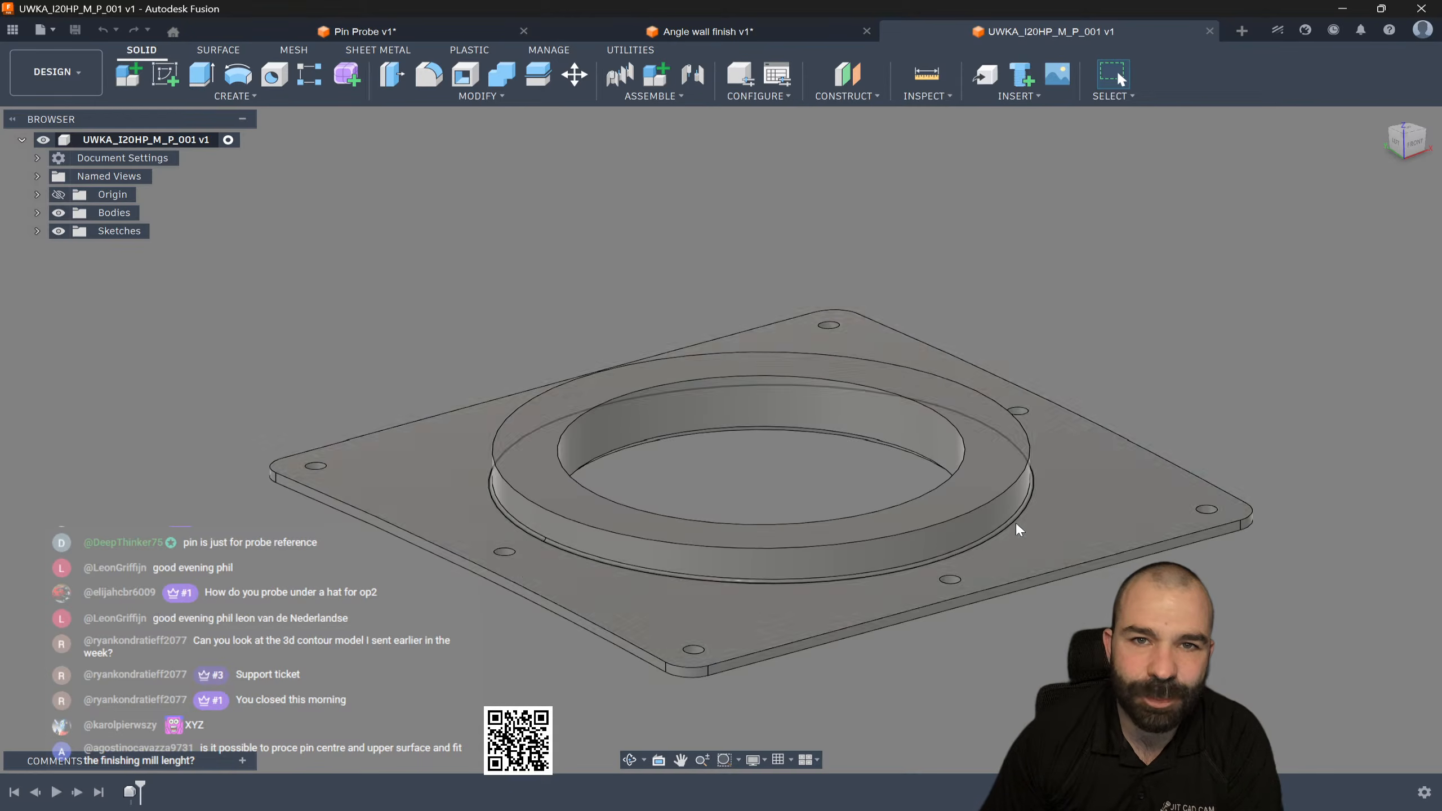
{"action": "scroll", "coordinate": [412, 534], "scroll_direction": "up", "scroll_amount": 6}
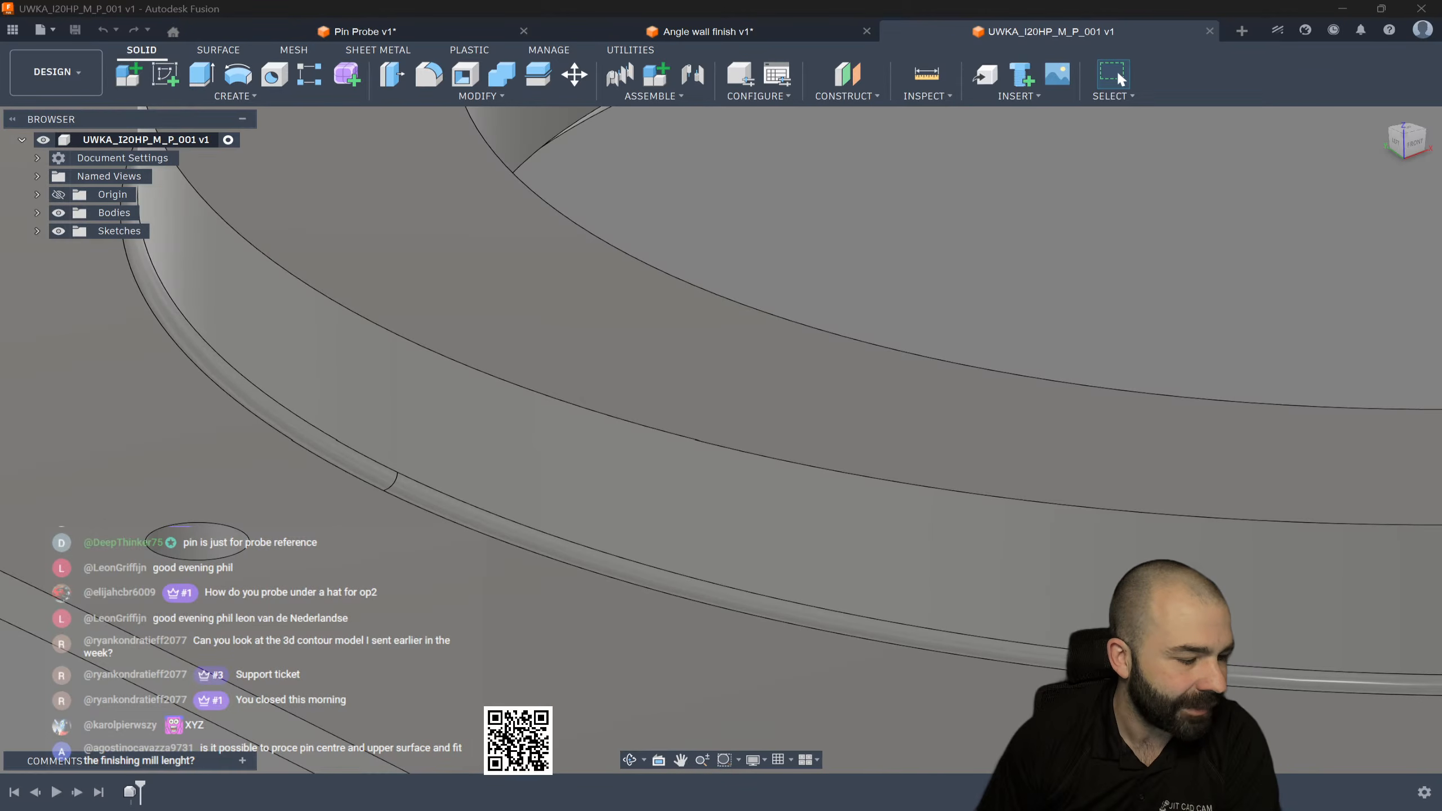
{"action": "scroll", "coordinate": [790, 331], "scroll_direction": "down", "scroll_amount": 5}
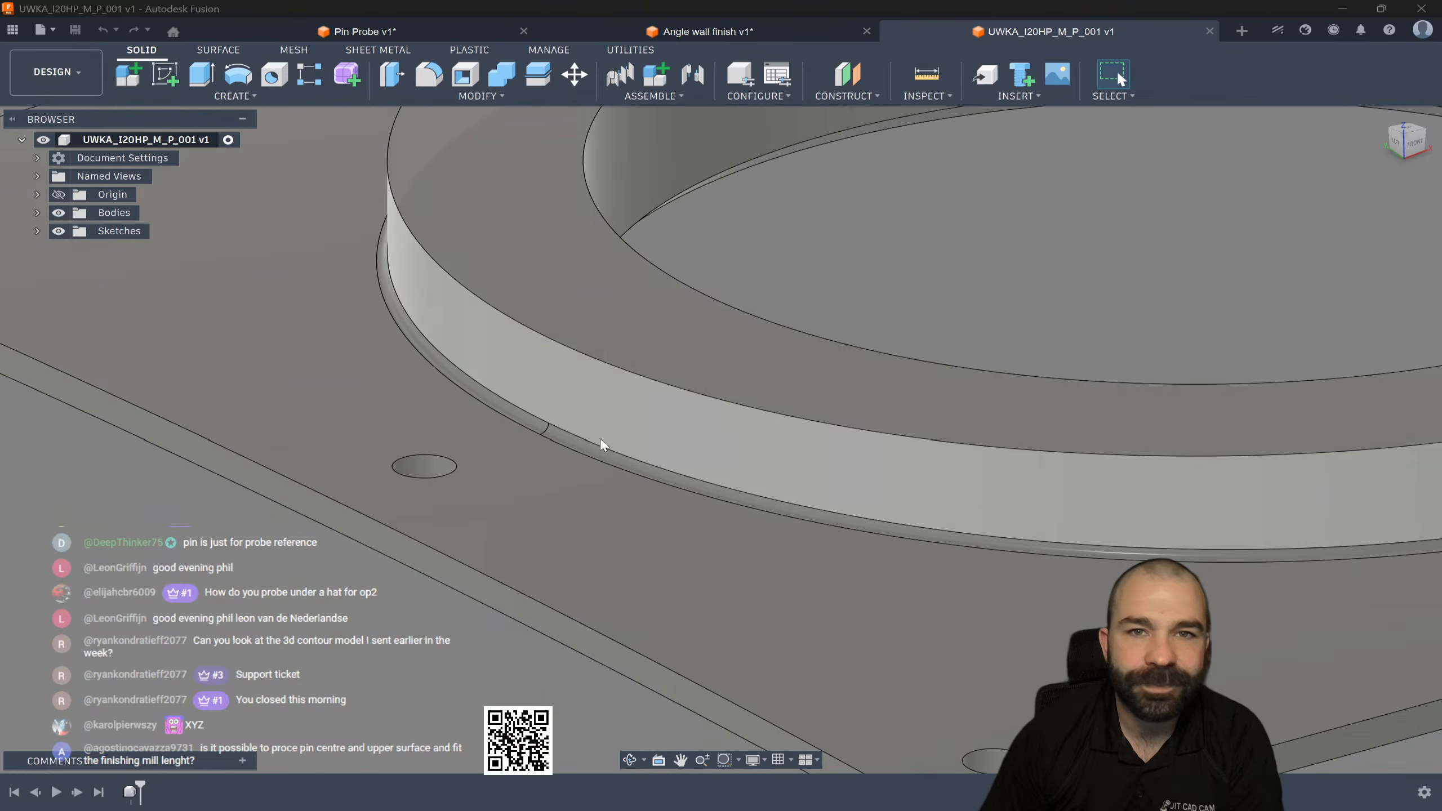
{"action": "scroll", "coordinate": [611, 435], "scroll_direction": "down", "scroll_amount": 5}
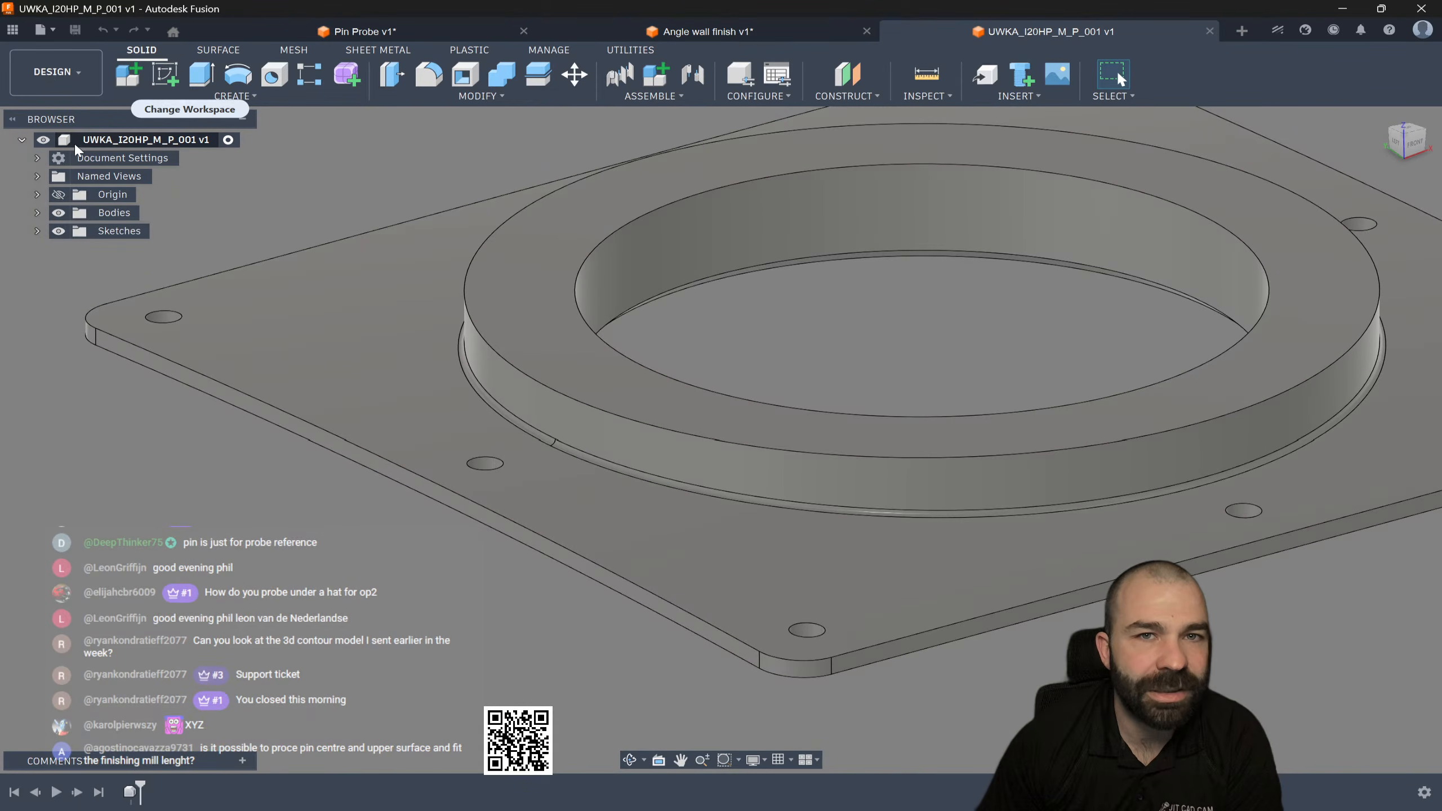
Step: Switch to the Manufacture workspace and create a milling setup for the plate with the default stock and work coordinate system
{"action": "left_click", "coordinate": [55, 71]}
{"action": "left_click", "coordinate": [40, 242]}
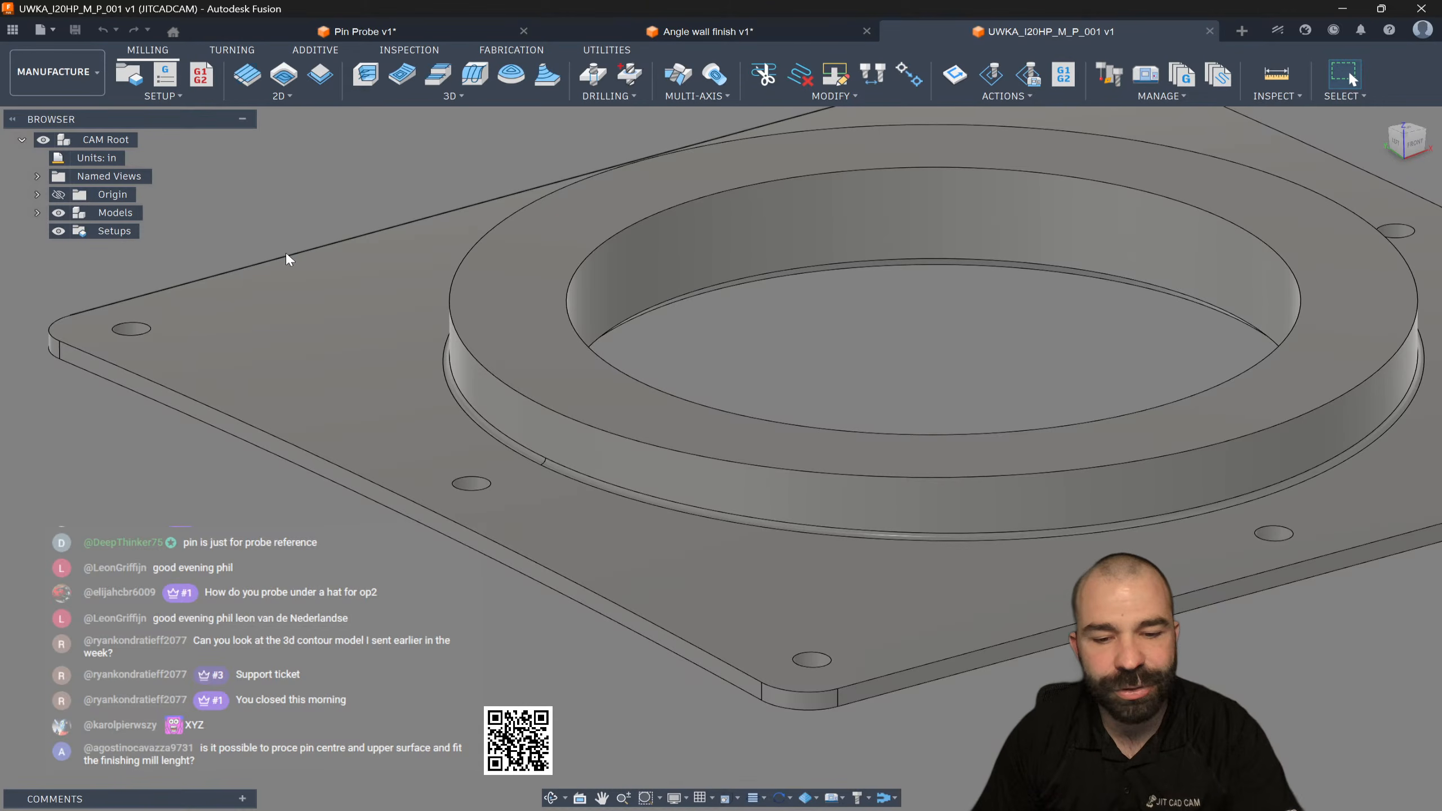
{"action": "left_click", "coordinate": [131, 76]}
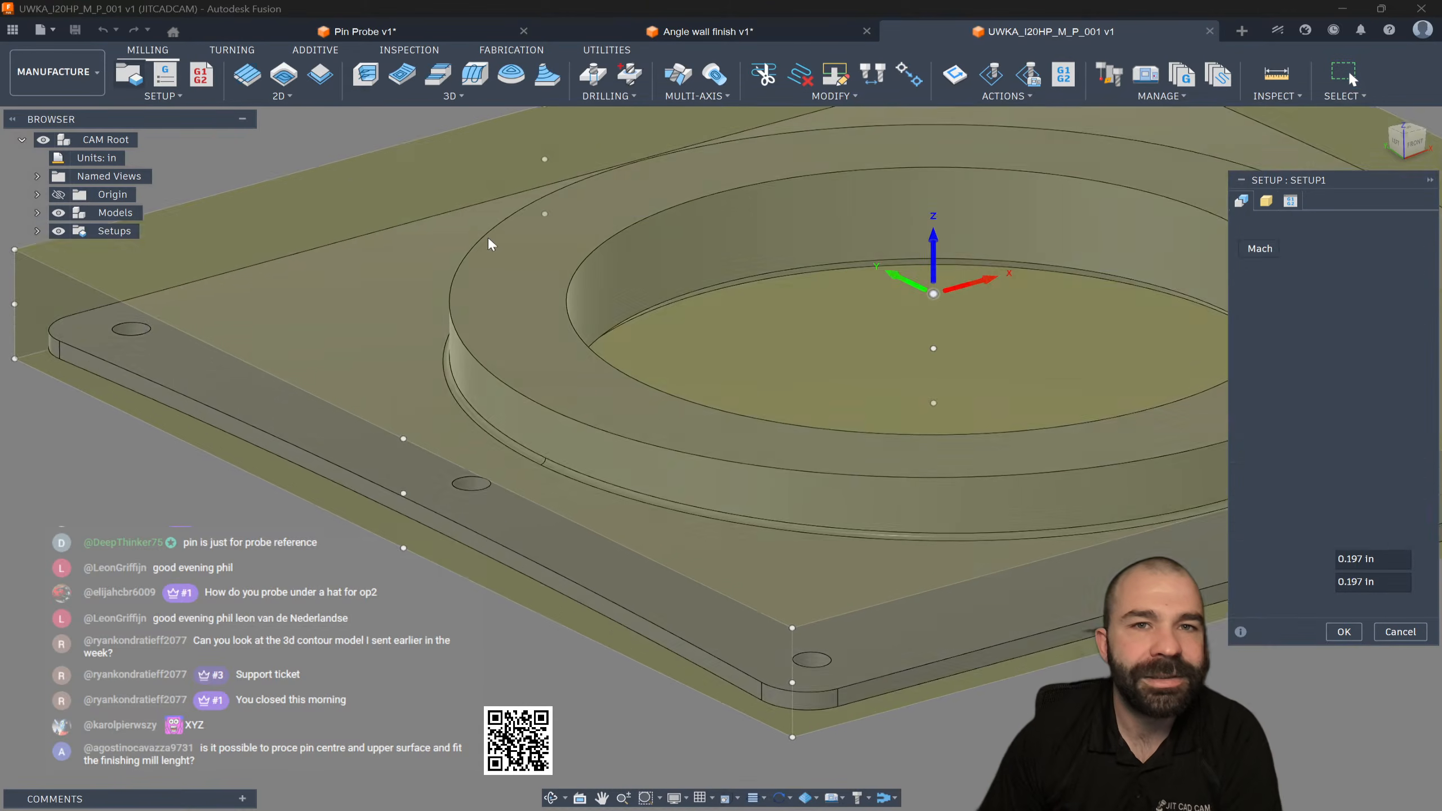
{"action": "left_click", "coordinate": [1343, 633]}
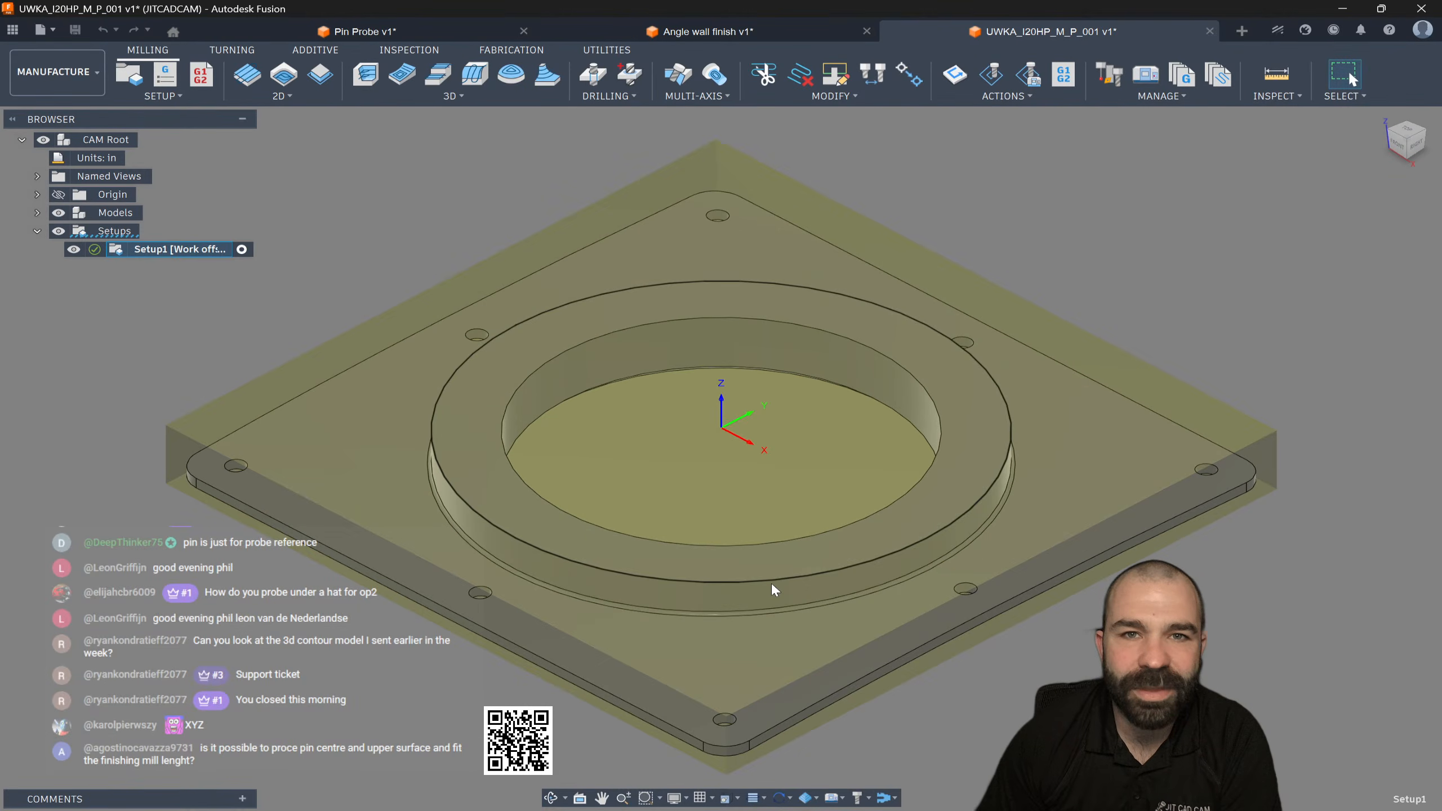
Step: Start a 3D Pocket Clearing operation using the Pin Probe document's 1" R0.015" bullnose end mill with the Aluminum - Roughing preset
{"action": "left_click", "coordinate": [423, 98]}
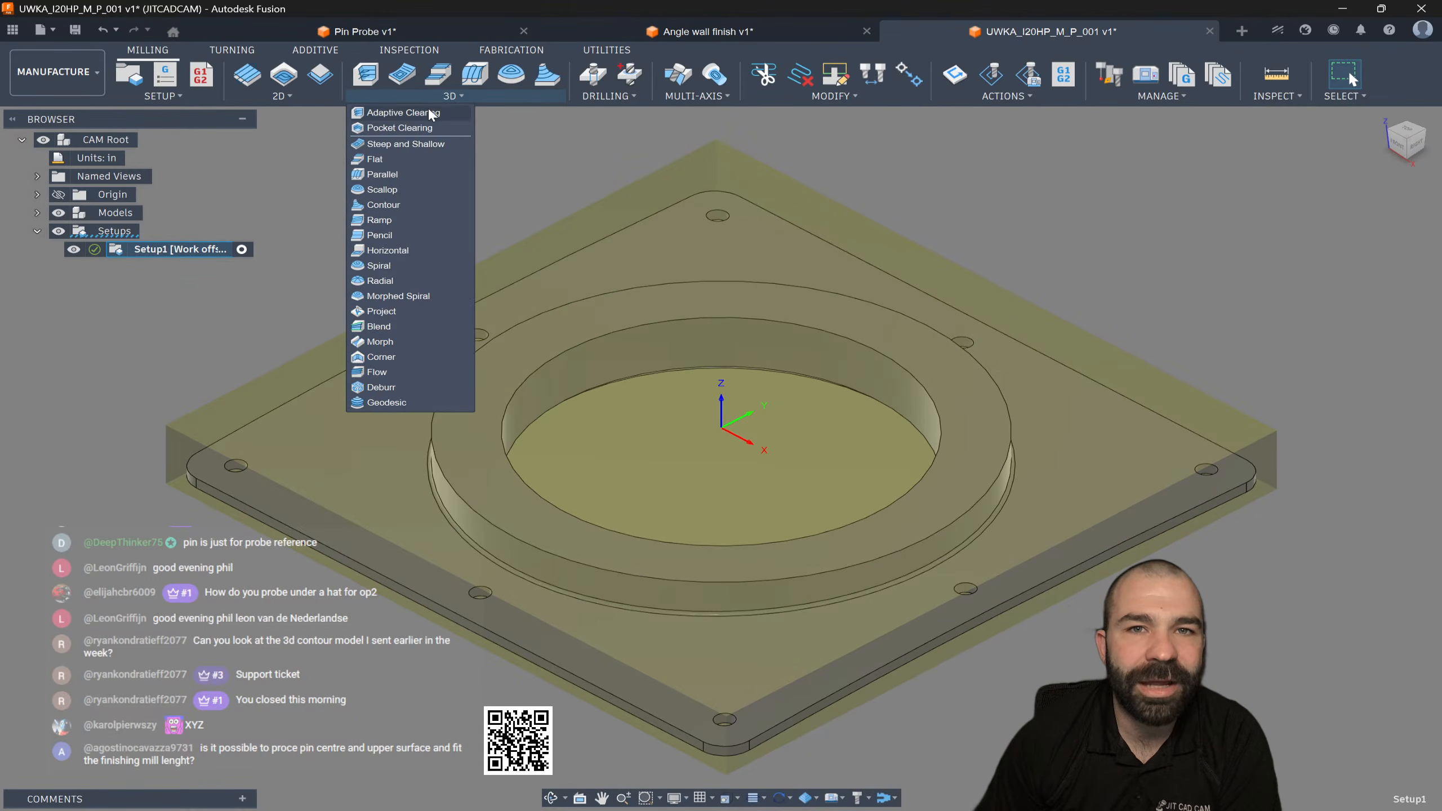
{"action": "left_click", "coordinate": [431, 131]}
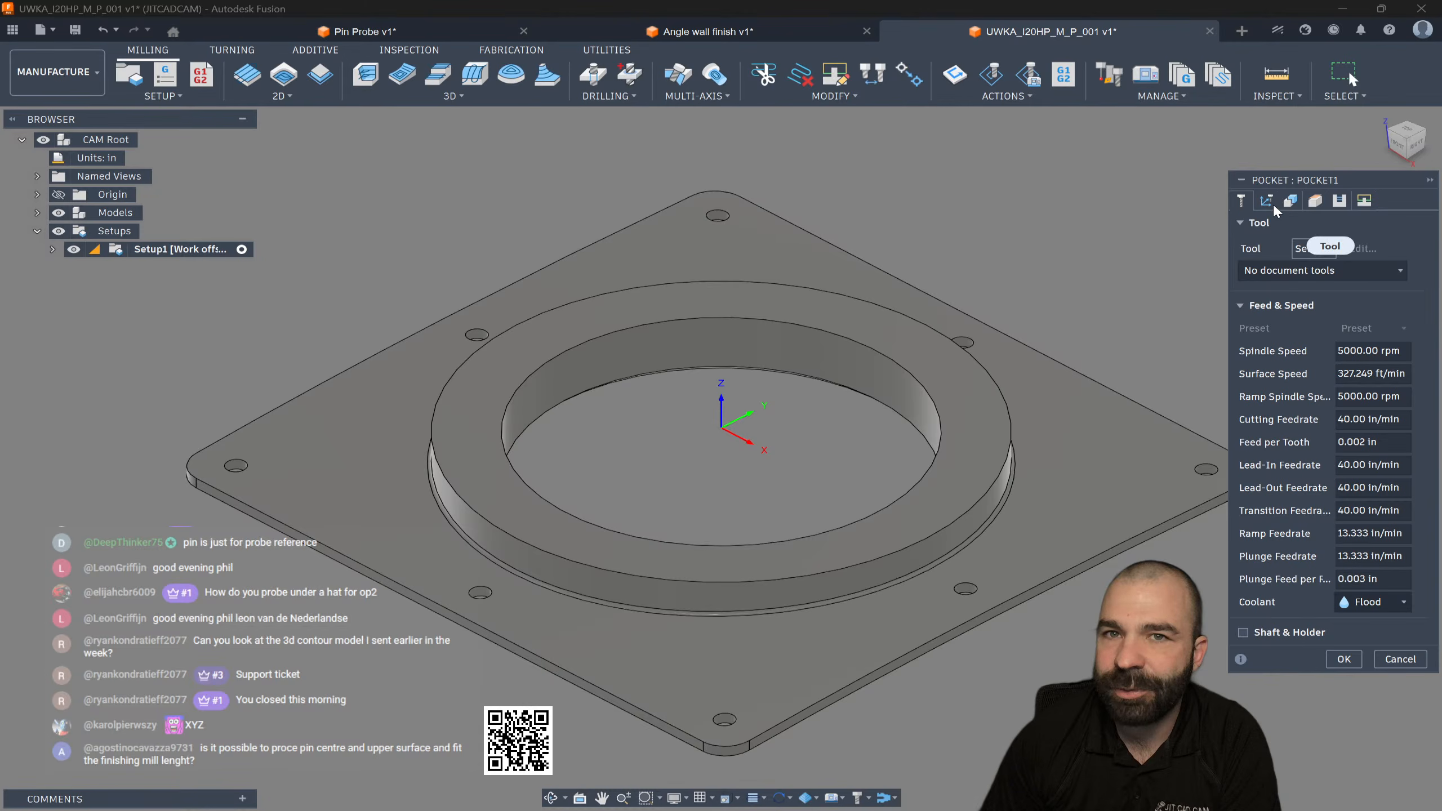
{"action": "left_click", "coordinate": [1312, 249]}
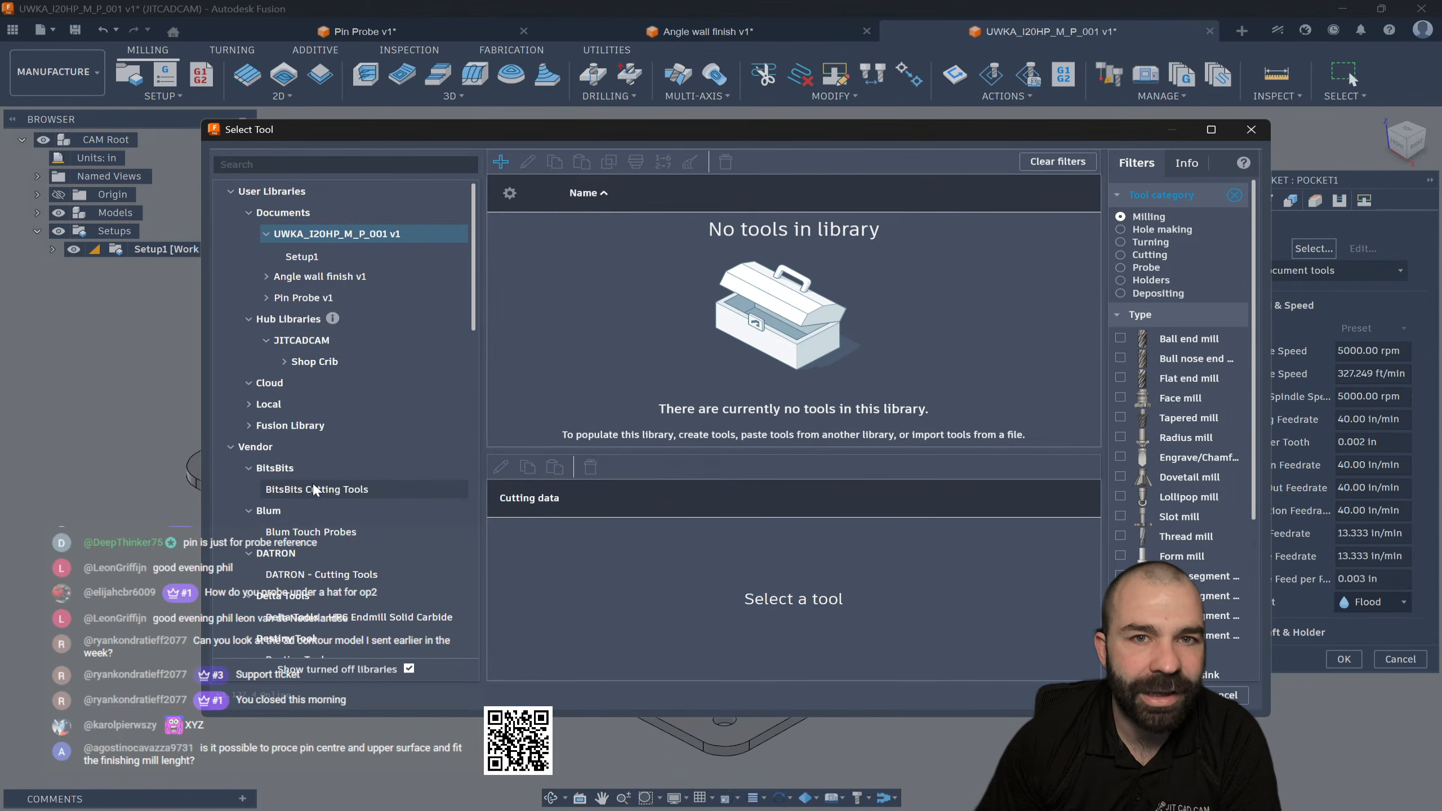
{"action": "left_click", "coordinate": [310, 276]}
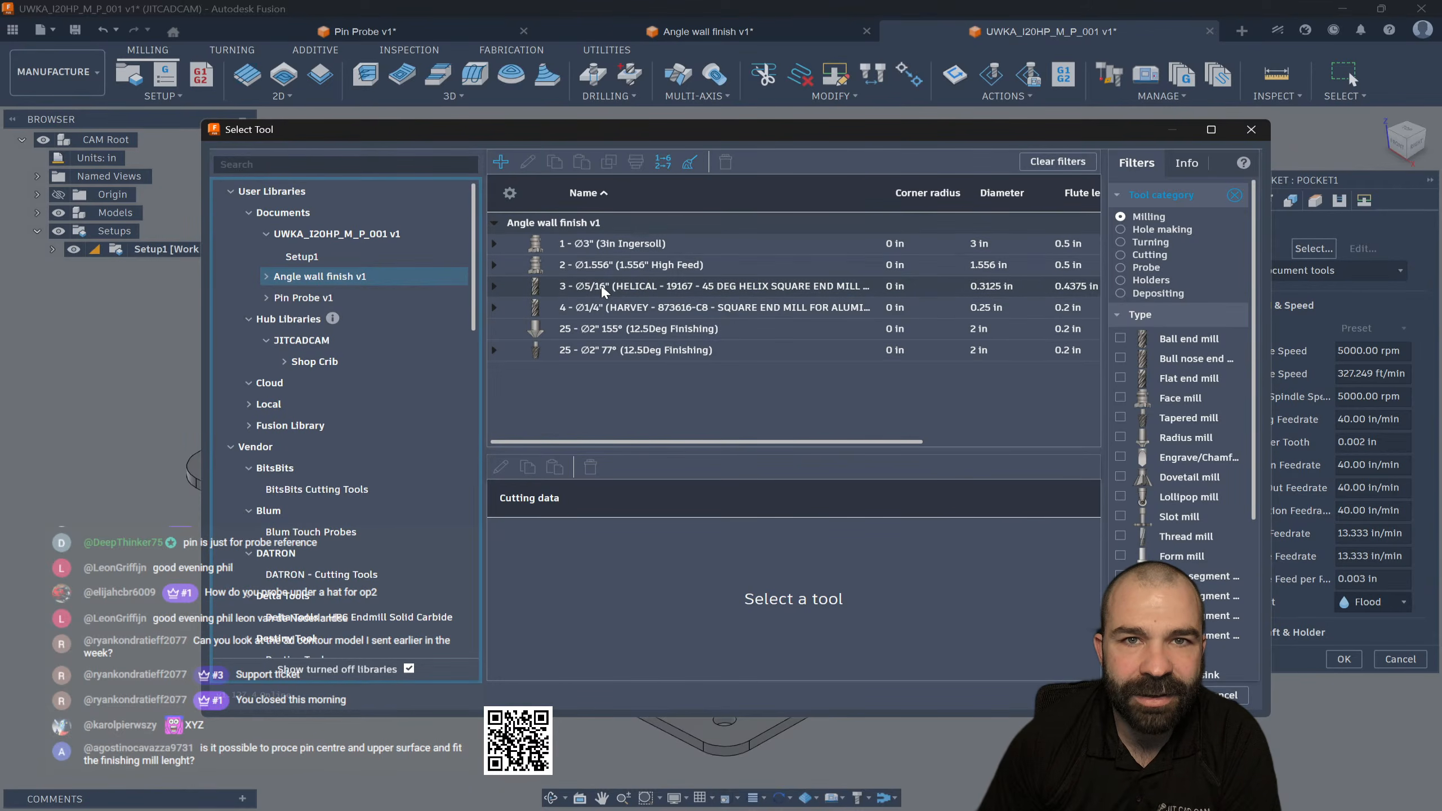
{"action": "left_click", "coordinate": [312, 296]}
{"action": "left_click", "coordinate": [621, 244]}
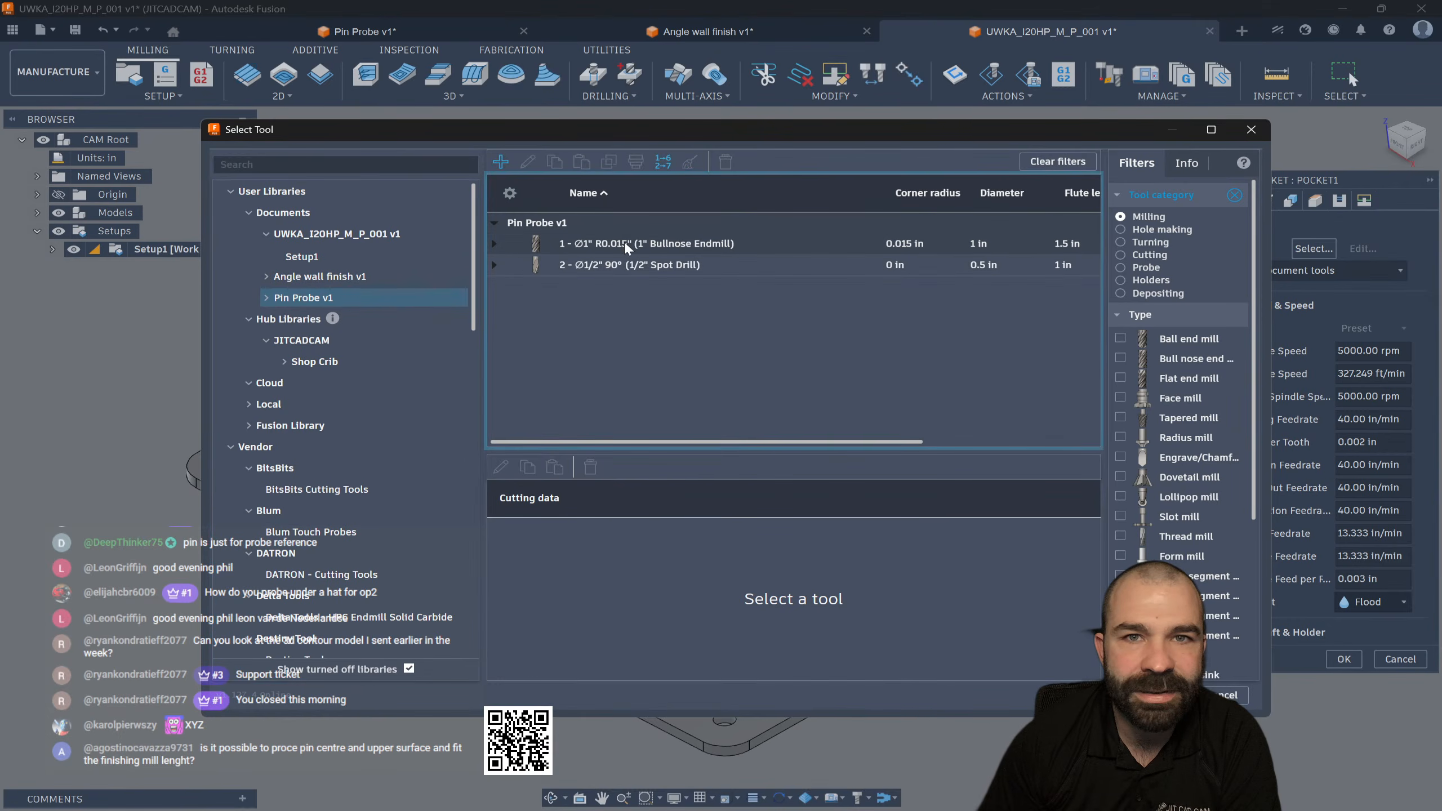
{"action": "left_click", "coordinate": [1164, 695]}
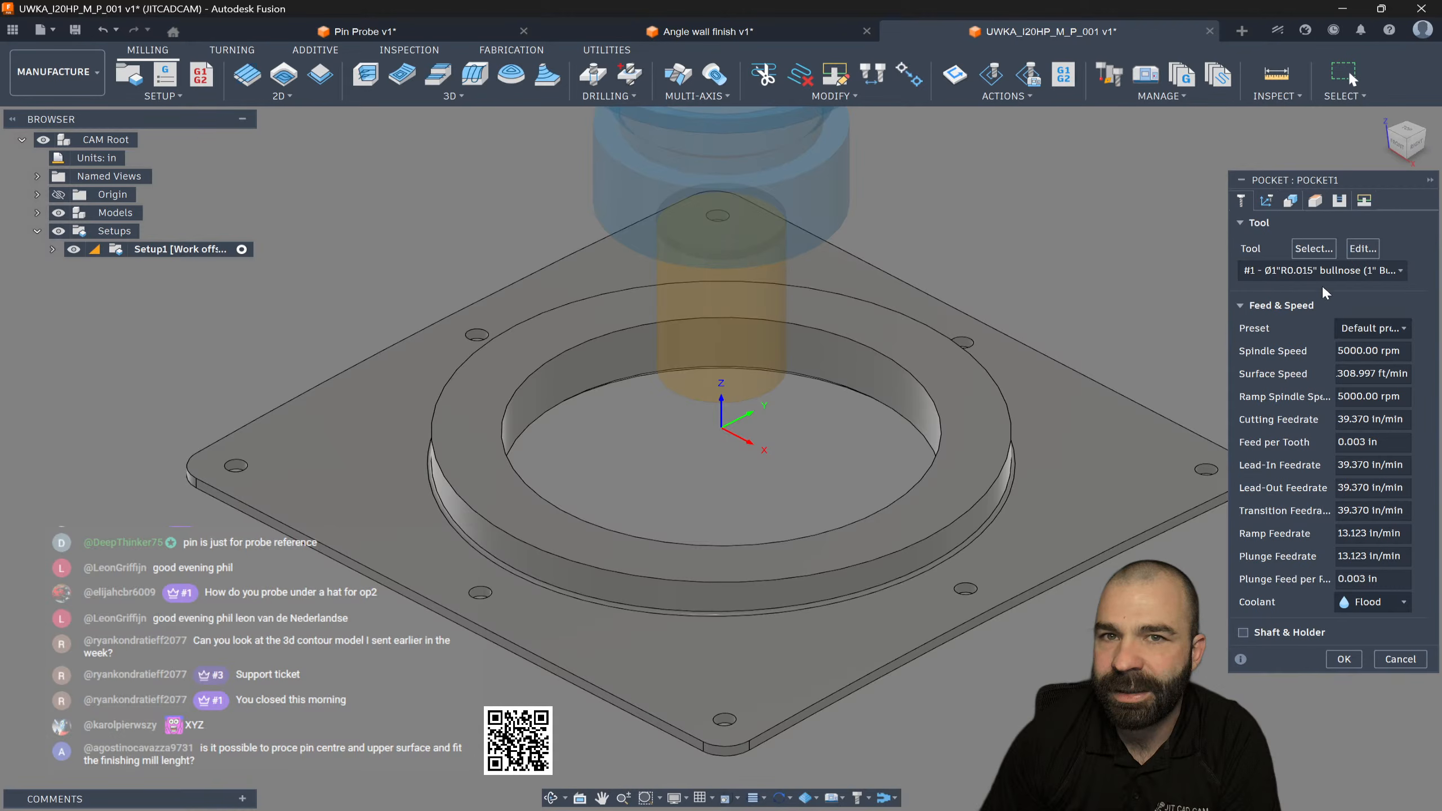
{"action": "left_click", "coordinate": [1369, 328]}
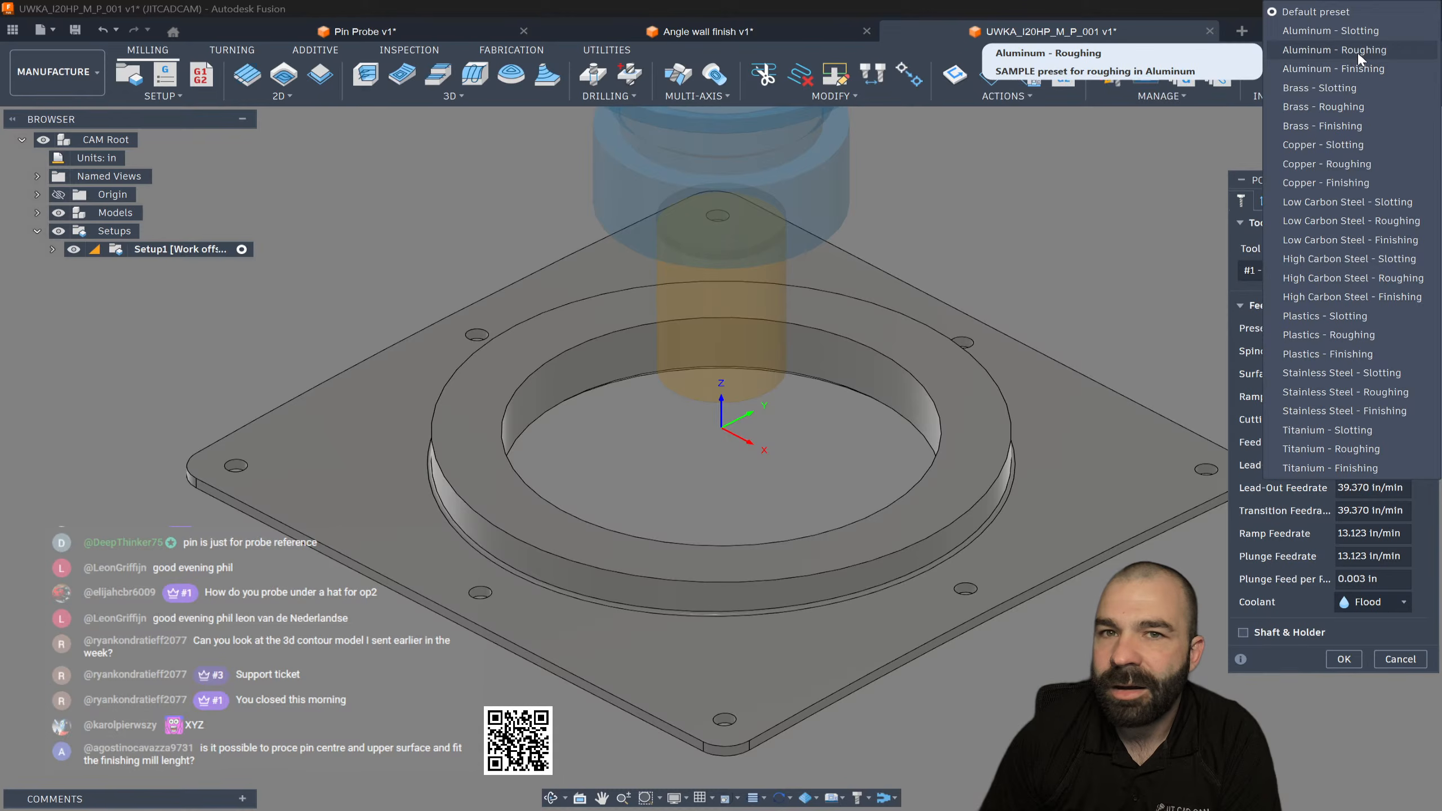
{"action": "left_click", "coordinate": [1334, 50]}
Step: Set the pocket clearing's machining boundary to None and generate the toolpath
{"action": "left_click", "coordinate": [1289, 200]}
{"action": "left_click", "coordinate": [1373, 246]}
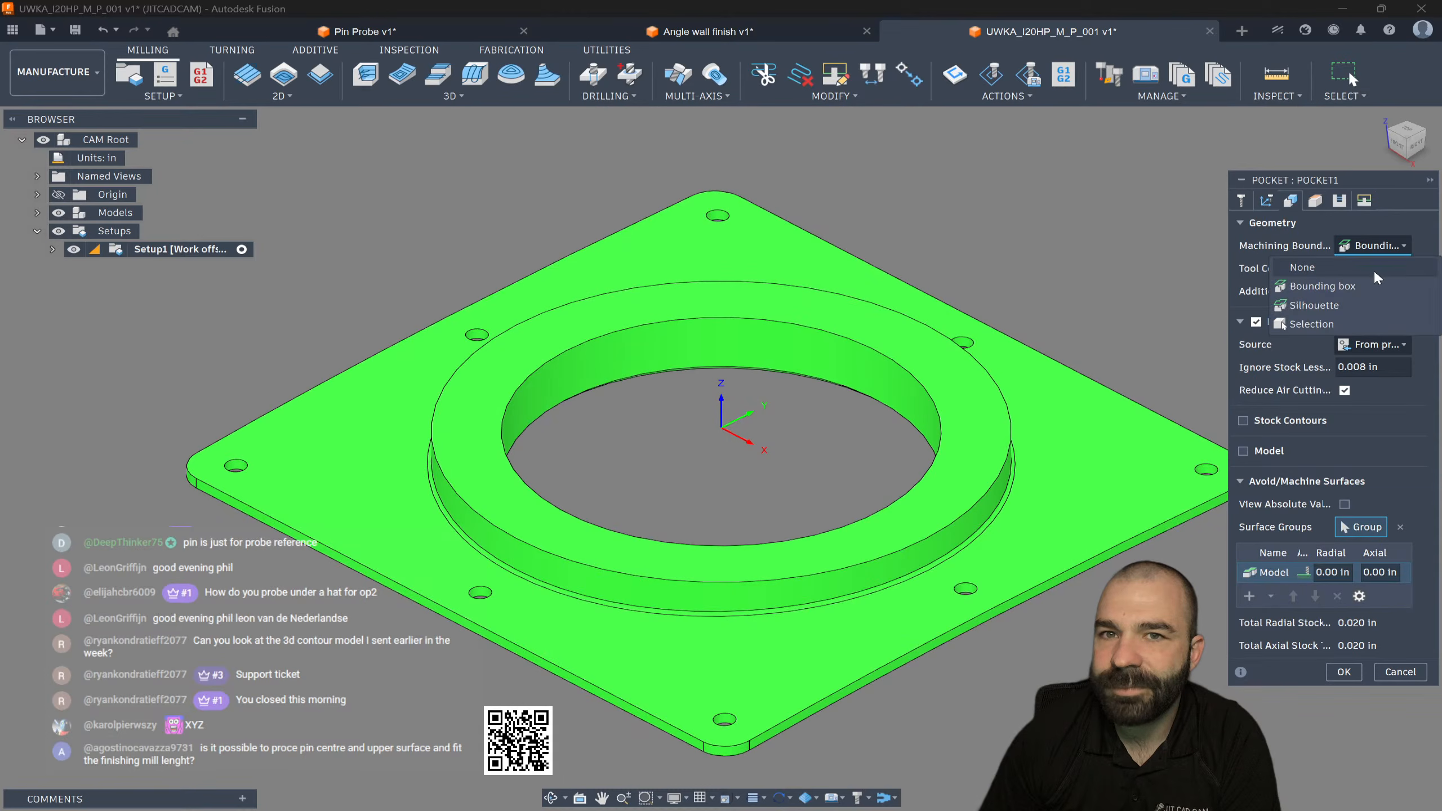
{"action": "left_click", "coordinate": [1359, 277]}
{"action": "left_click", "coordinate": [1344, 671]}
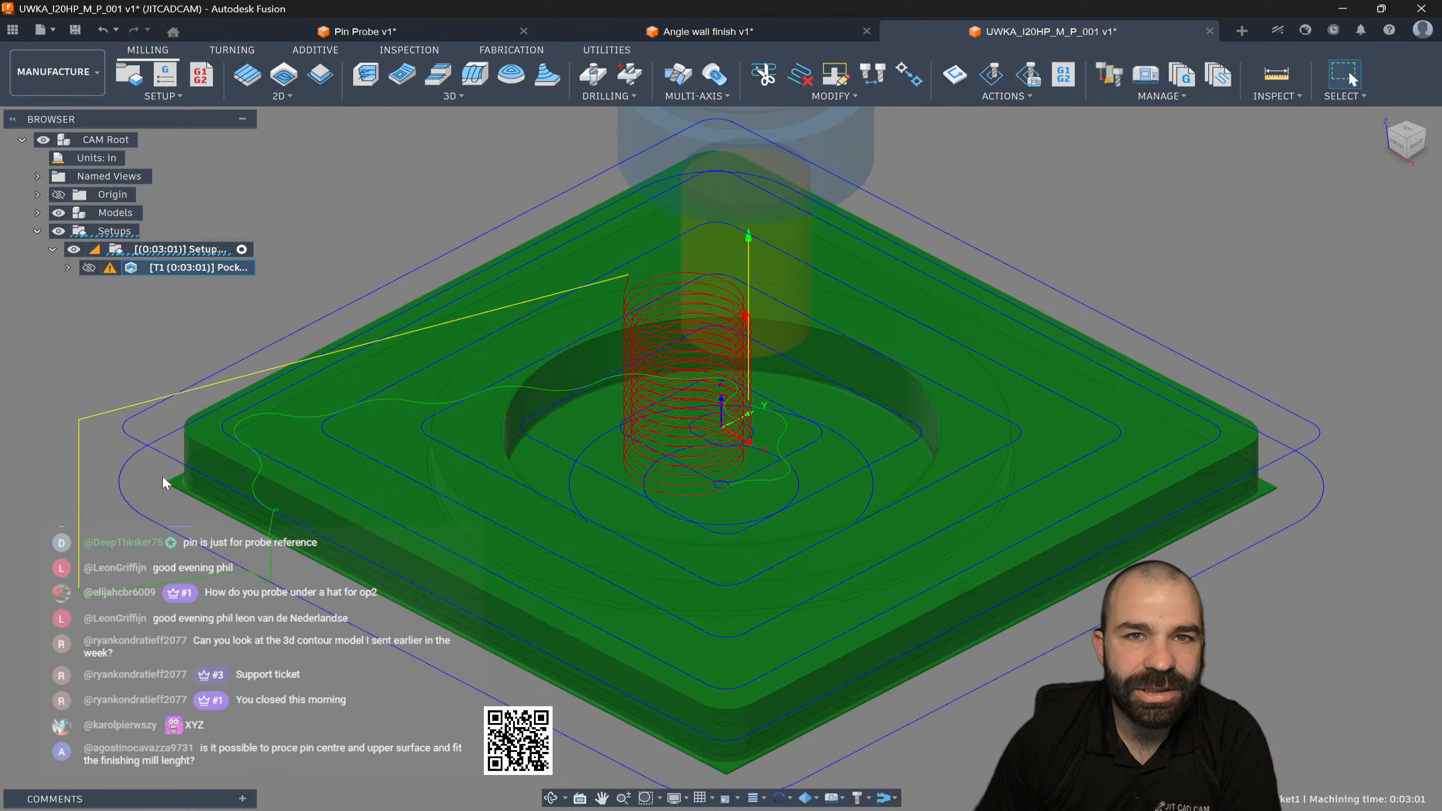
Step: Examine the pocket clearing toolpath over the plate and read the operation's warning details
{"action": "middle_click_drag", "start_coordinate": [162, 476], "coordinate": [206, 467], "text": "shift"}
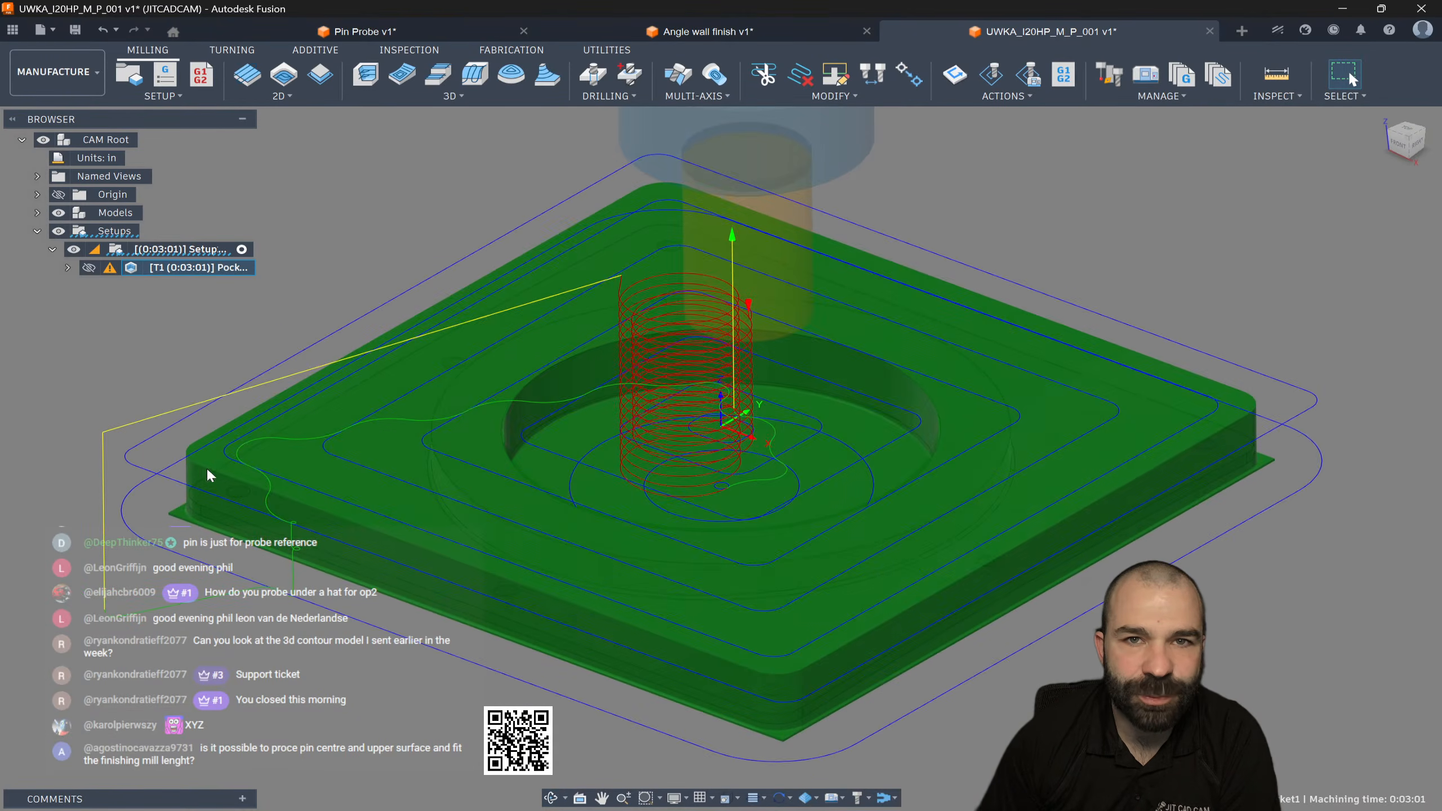
{"action": "scroll", "coordinate": [419, 435], "scroll_direction": "down", "scroll_amount": 2}
{"action": "mouse_move", "coordinate": [112, 269]}
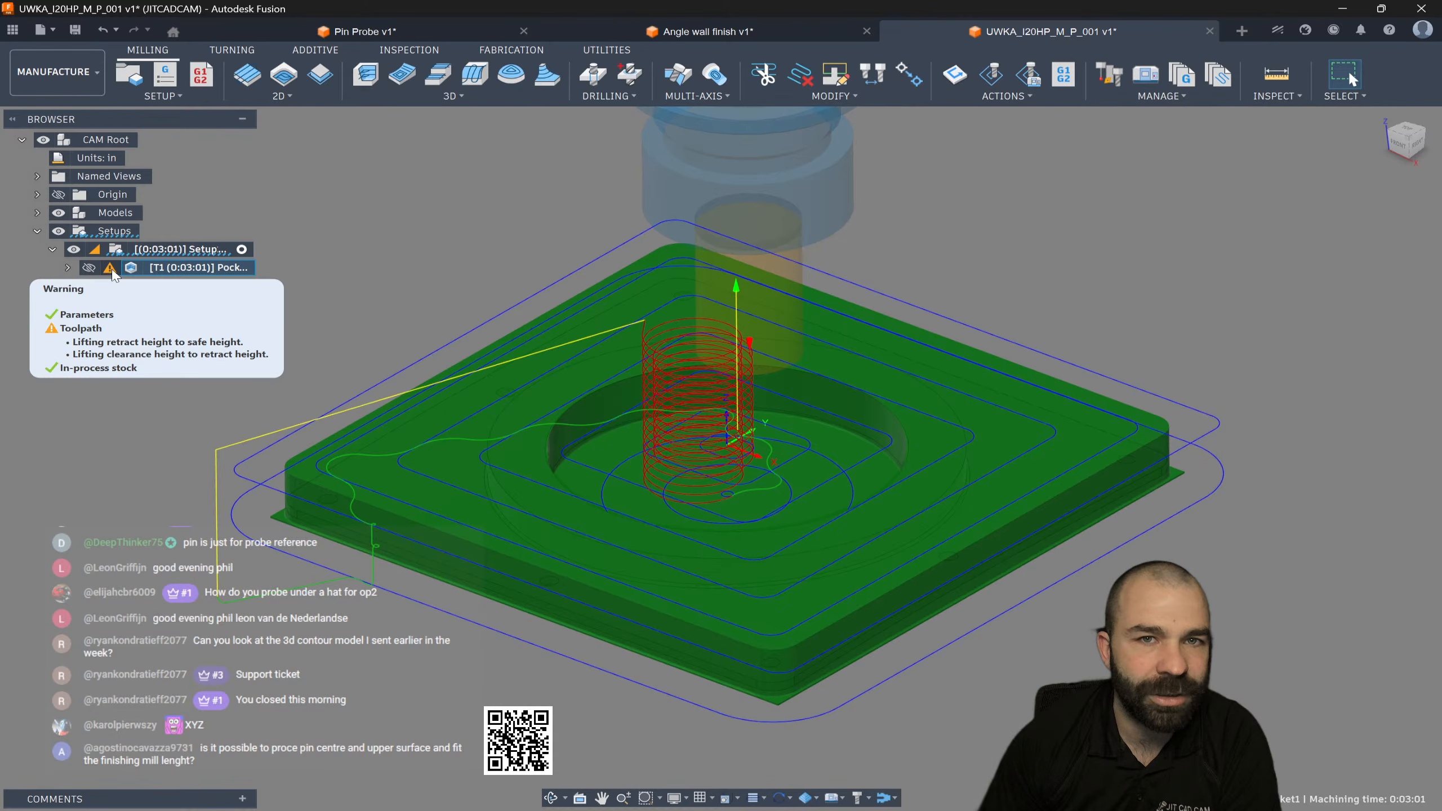
{"action": "left_click", "coordinate": [185, 326]}
{"action": "left_click", "coordinate": [153, 266]}
{"action": "left_click", "coordinate": [149, 307]}
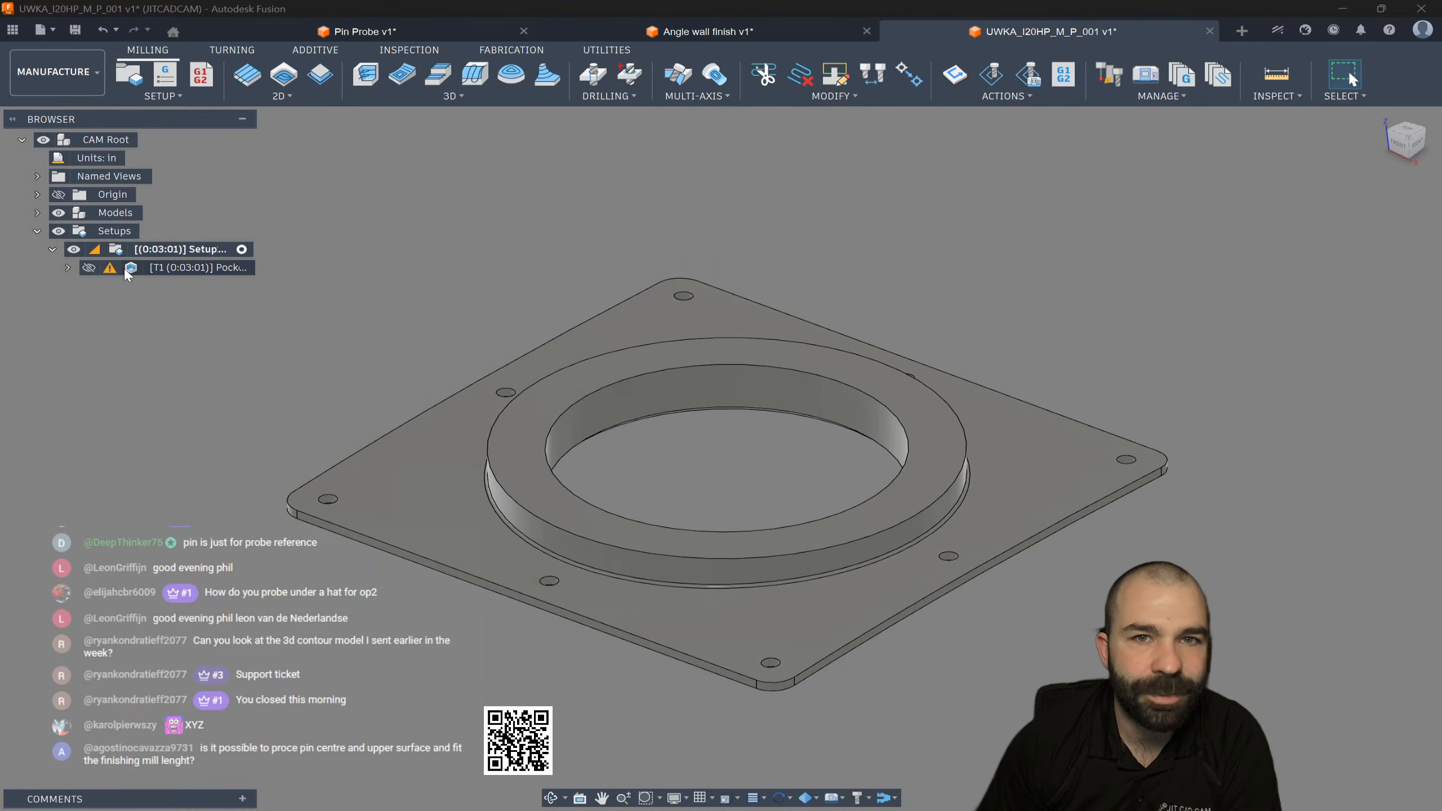
Step: Set the pocket clearing's maximum roughing stepdown to 0.125 in and regenerate the toolpath
{"action": "double_click", "coordinate": [198, 267]}
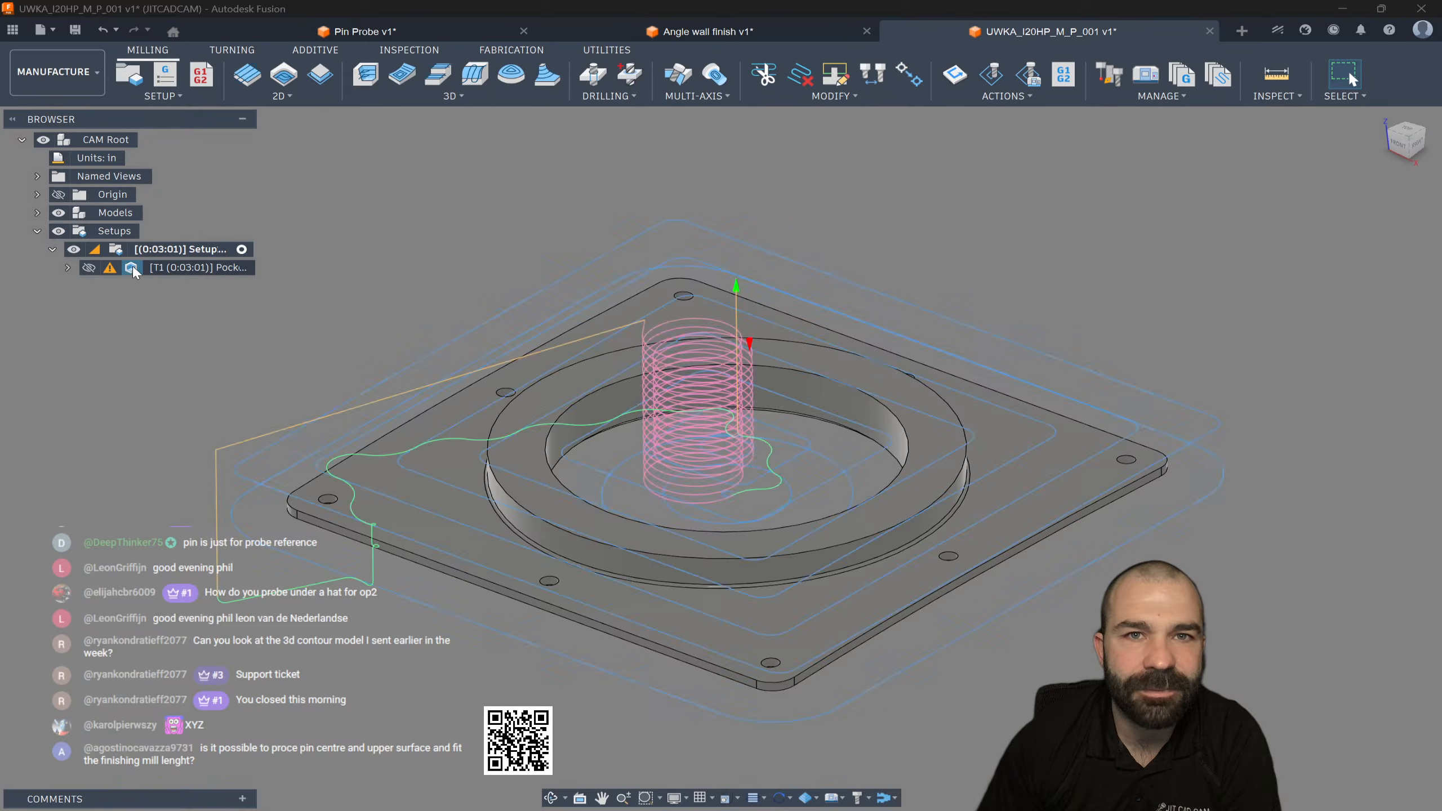
{"action": "left_click", "coordinate": [1339, 200]}
{"action": "left_click", "coordinate": [1379, 427]}
{"action": "type", "text": ".625"}
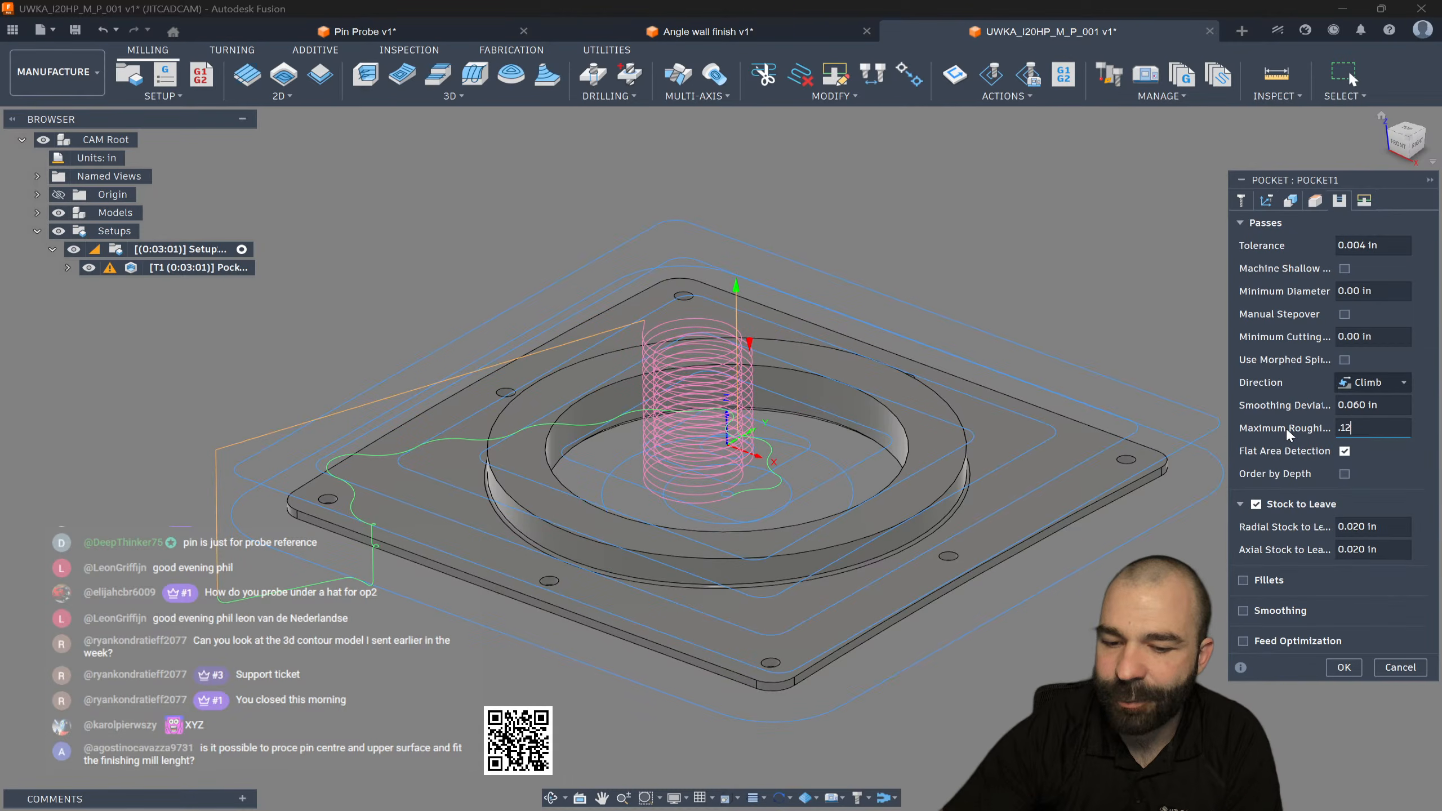
{"action": "key", "text": "Return"}
Step: Examine the regenerated pocket toolpath, then hide it and inspect the in-process stock around the ring and plate surface
{"action": "scroll", "coordinate": [429, 489], "scroll_direction": "up", "scroll_amount": 3}
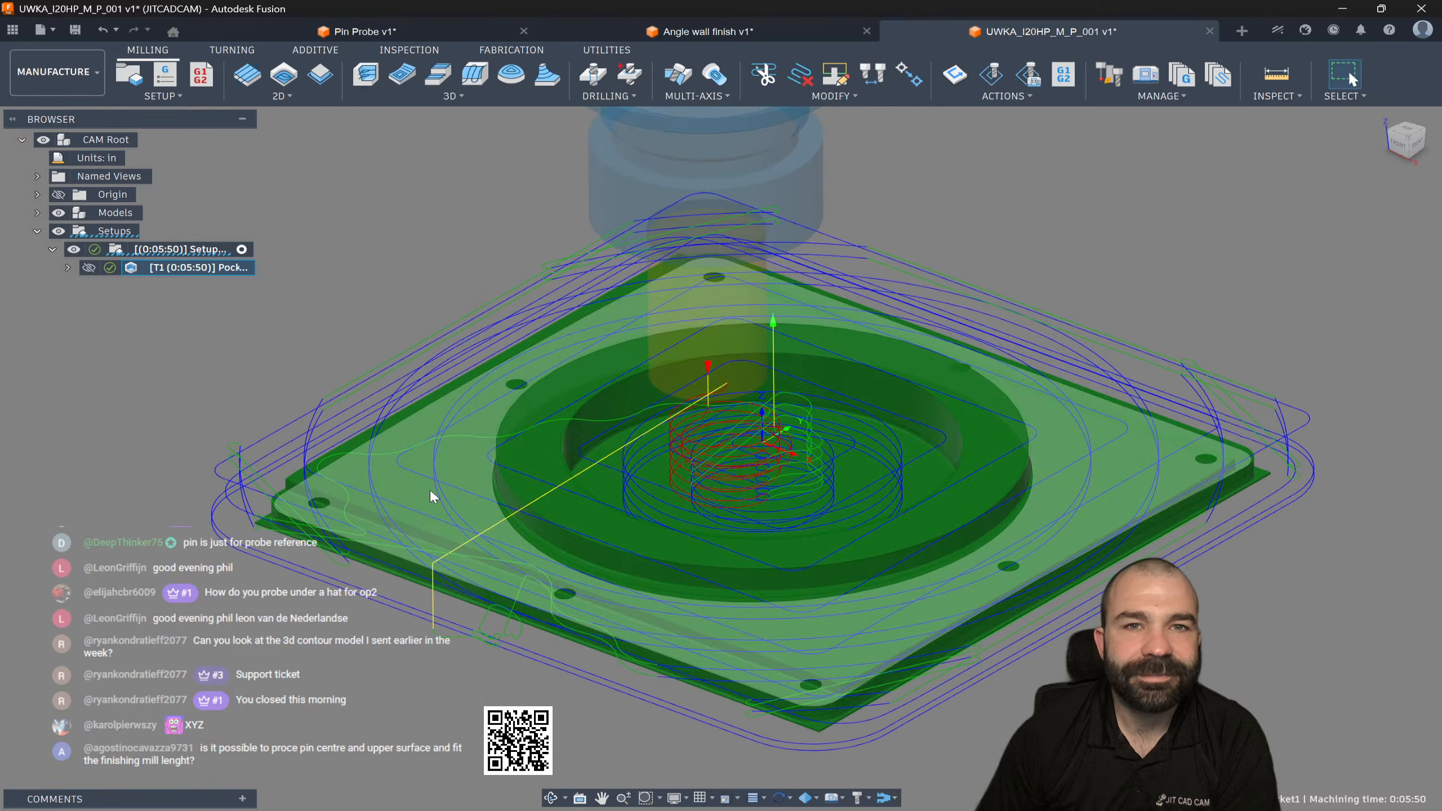
{"action": "mouse_move", "coordinate": [238, 623]}
{"action": "middle_mouse_down", "text": "shift"}
{"action": "mouse_move", "coordinate": [244, 568]}
{"action": "mouse_move", "coordinate": [248, 612]}
{"action": "middle_mouse_up", "text": "shift"}
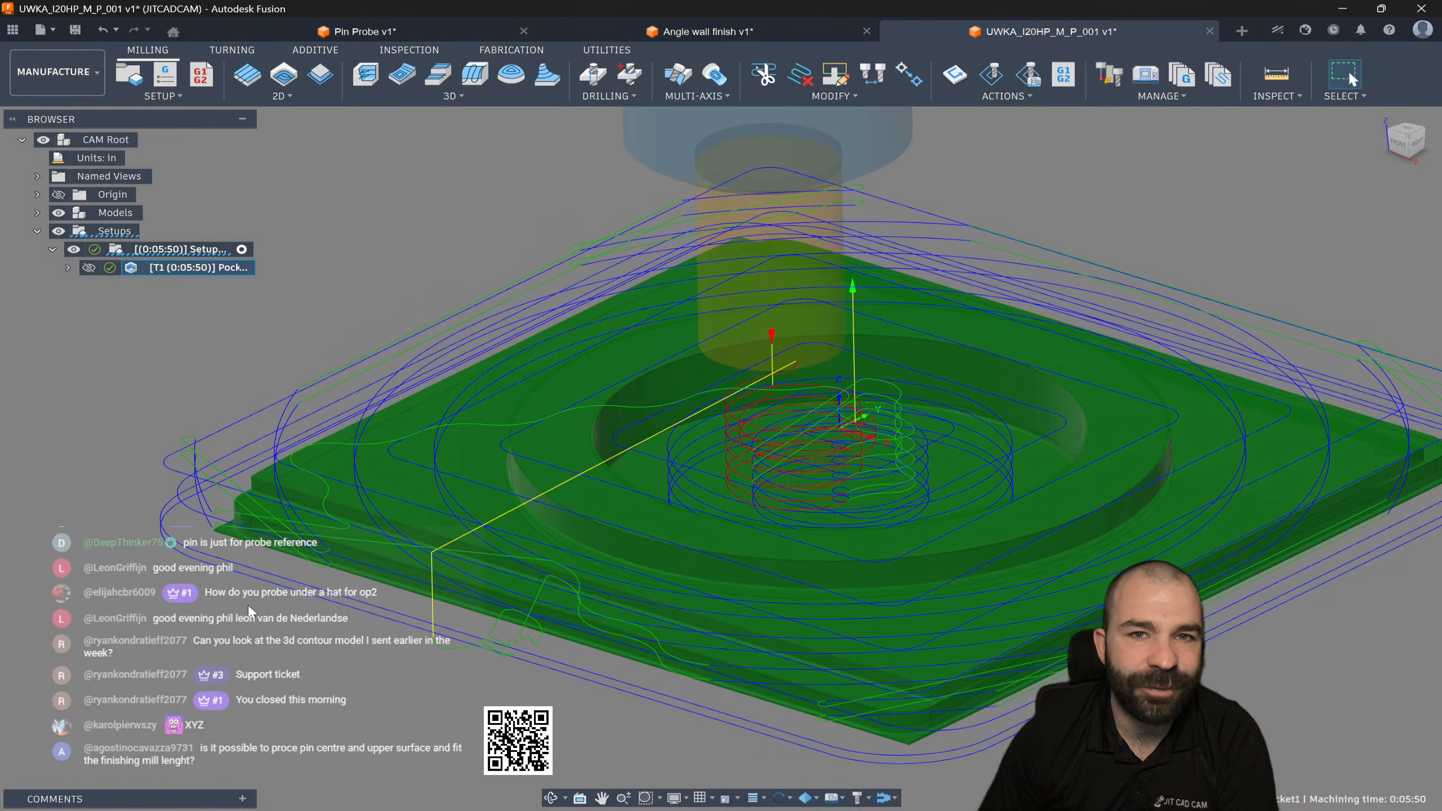
{"action": "key", "text": "shift+s"}
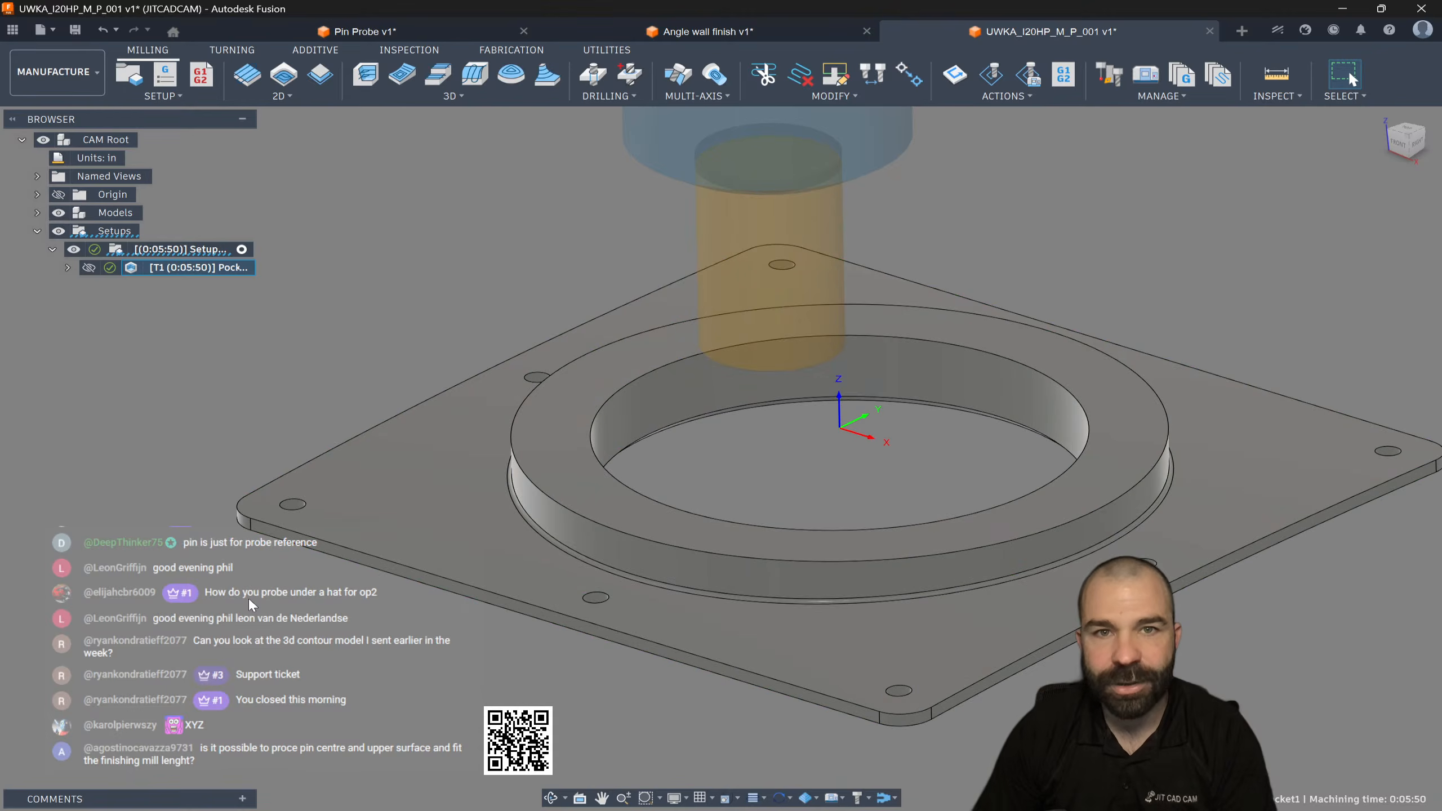
{"action": "middle_click_drag", "start_coordinate": [204, 624], "coordinate": [414, 499], "text": "shift"}
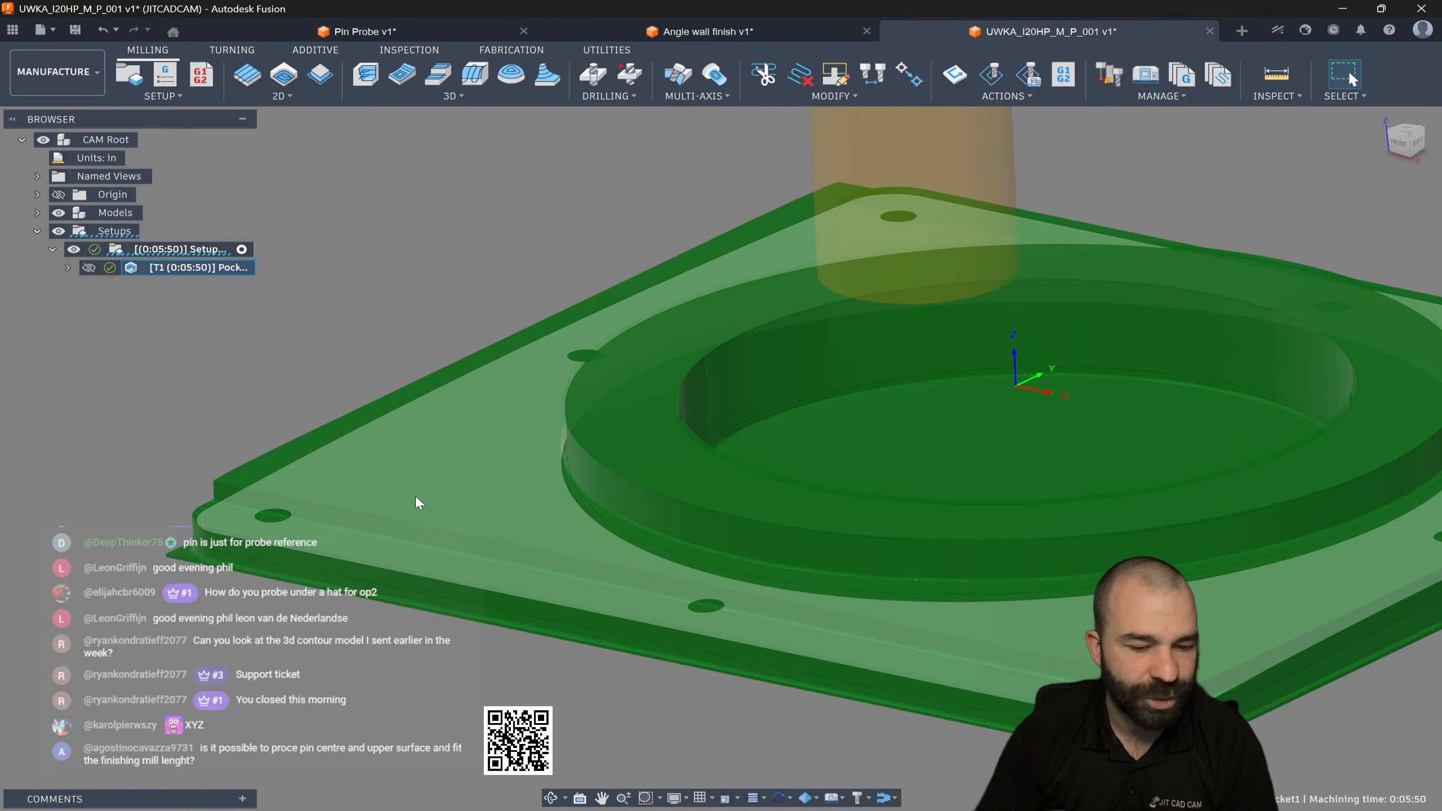
{"action": "scroll", "coordinate": [420, 506], "scroll_direction": "down", "scroll_amount": 2}
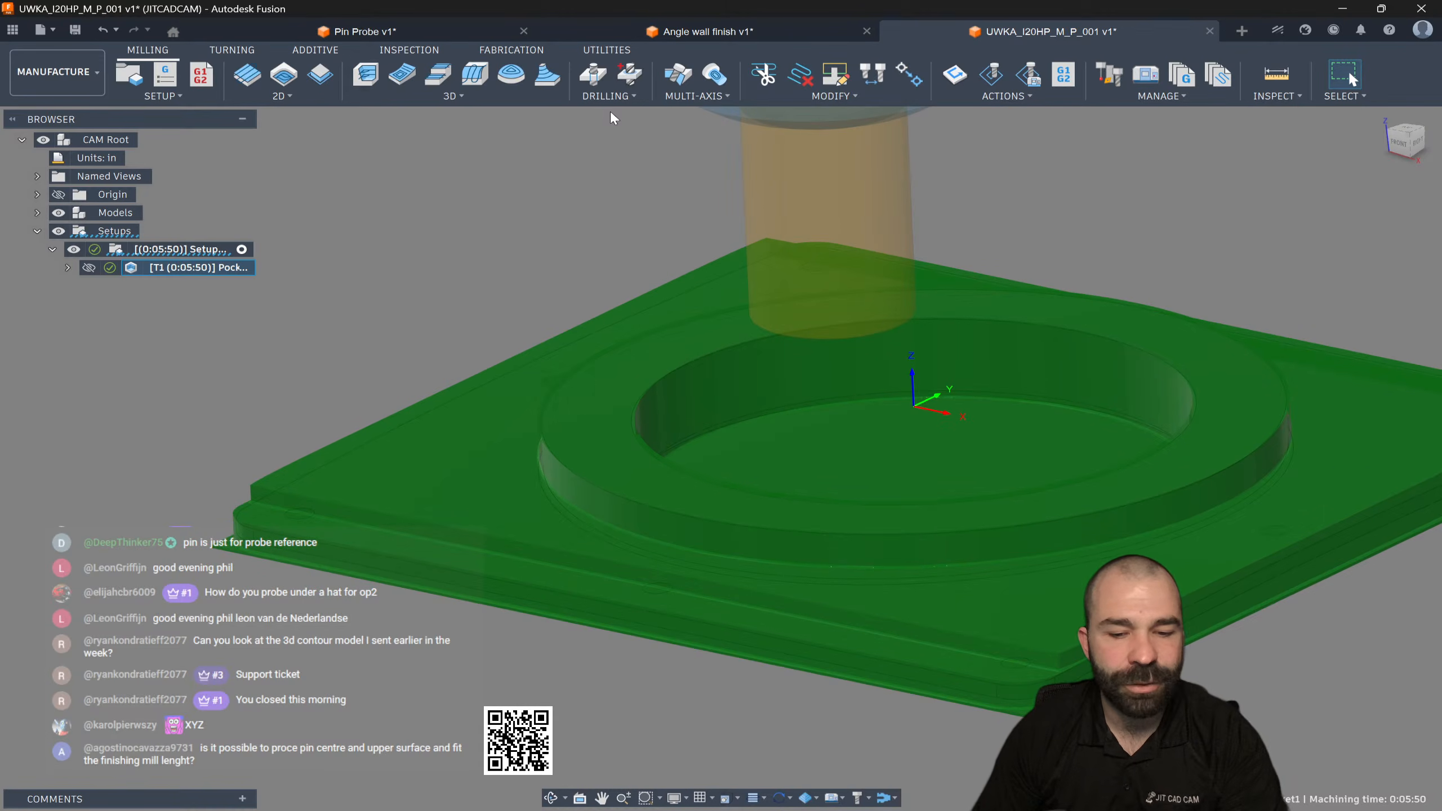
Step: Create a Multi-Axis Clearing operation with the plate's upper face as the floor surface
{"action": "left_click", "coordinate": [670, 97]}
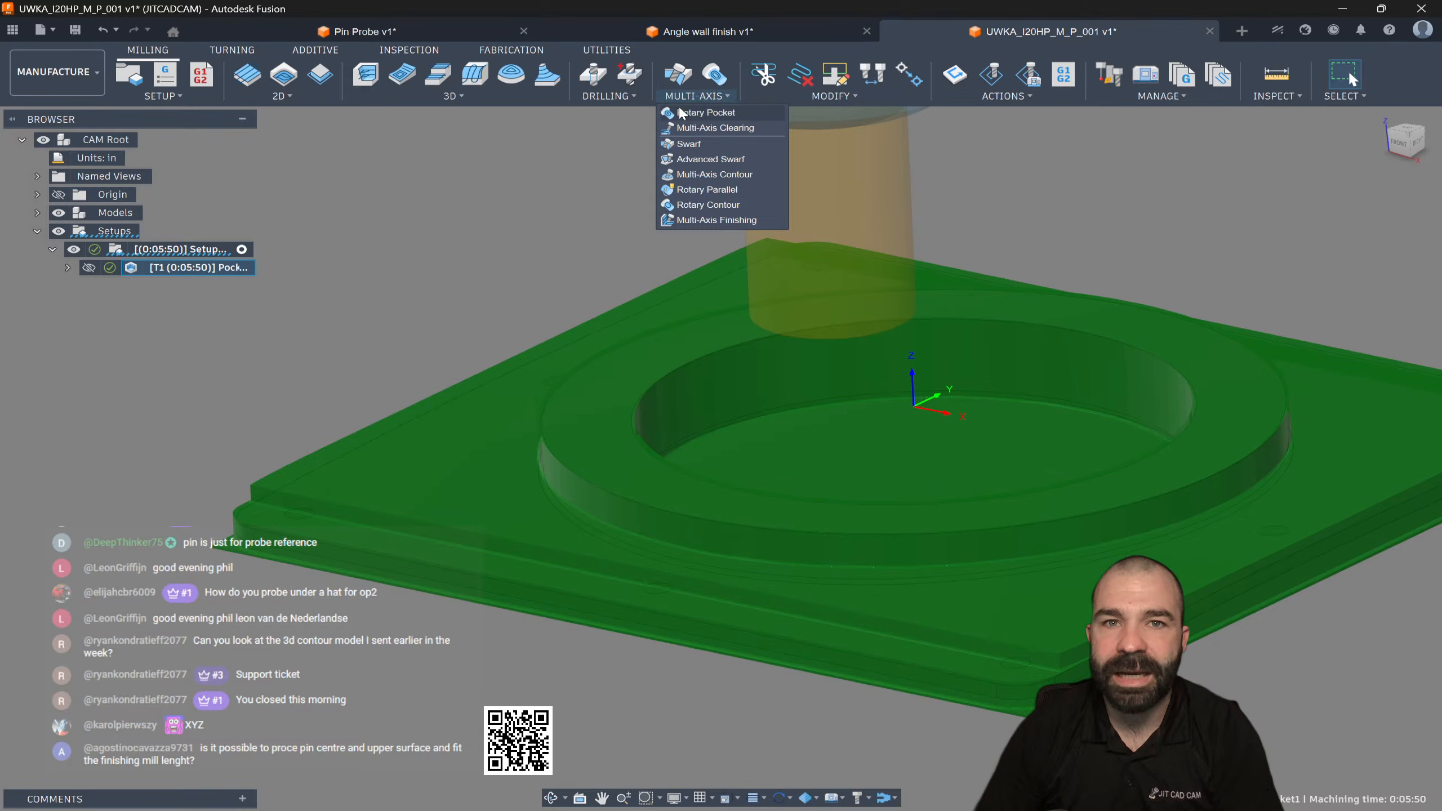
{"action": "left_click", "coordinate": [692, 130]}
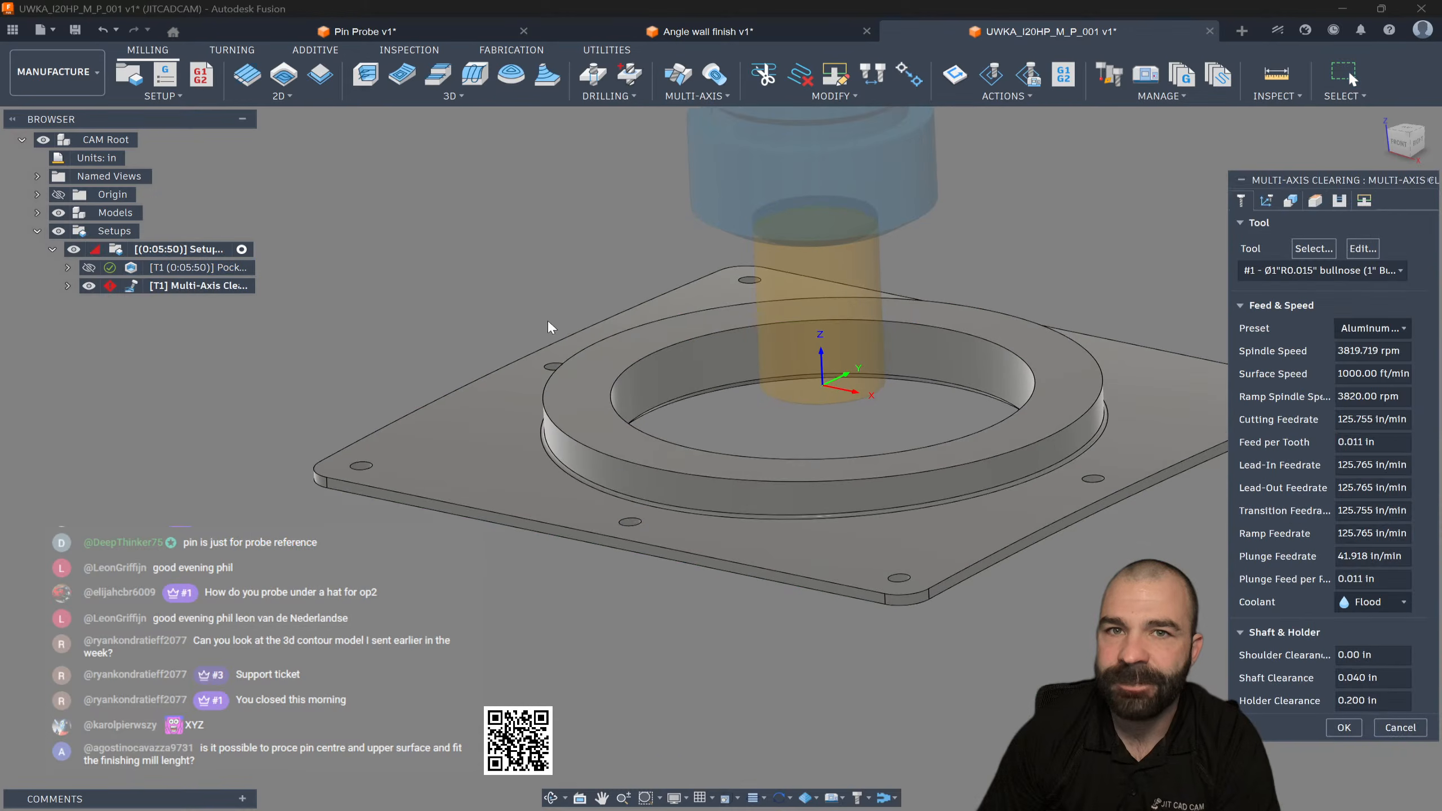
{"action": "left_click", "coordinate": [1291, 202]}
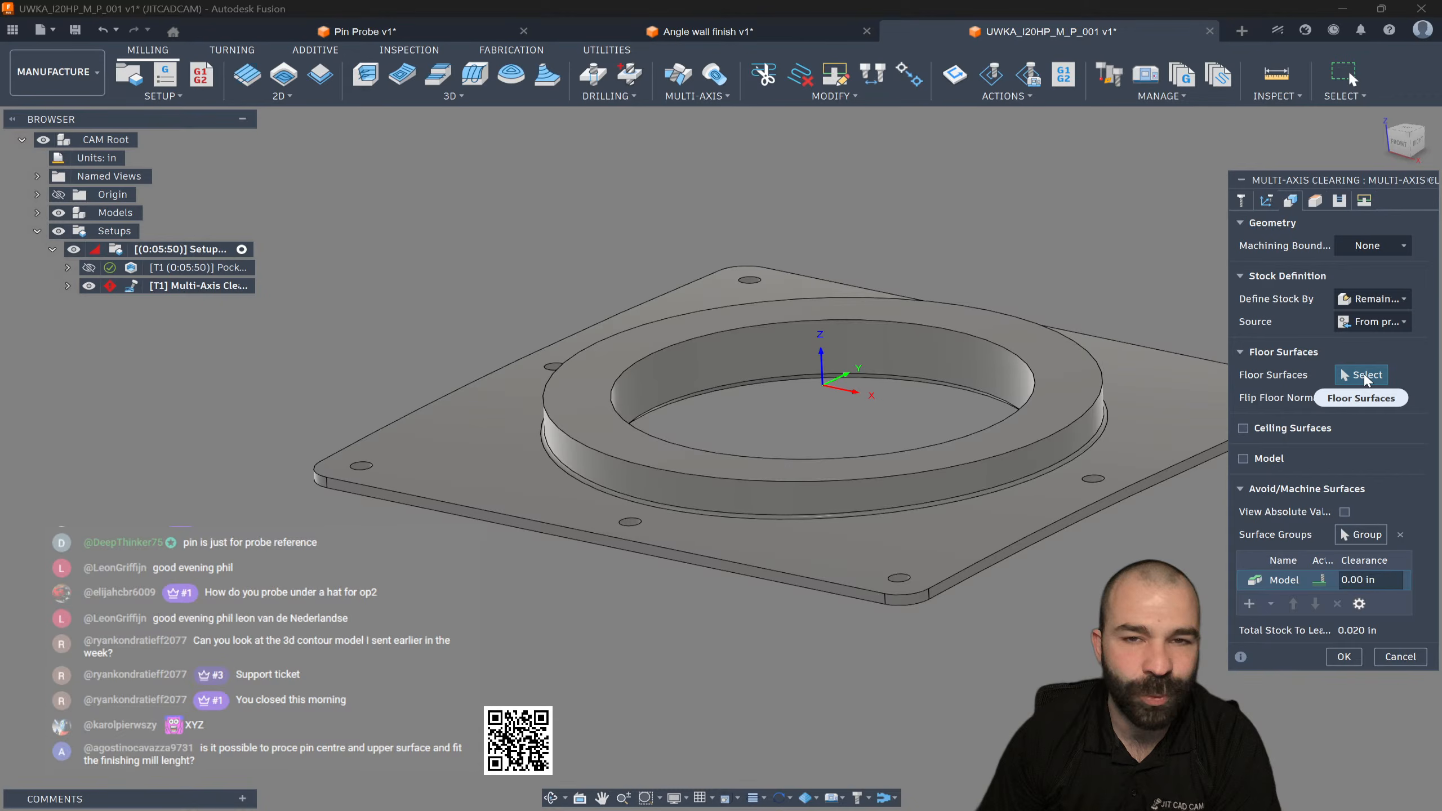
{"action": "left_click", "coordinate": [947, 541]}
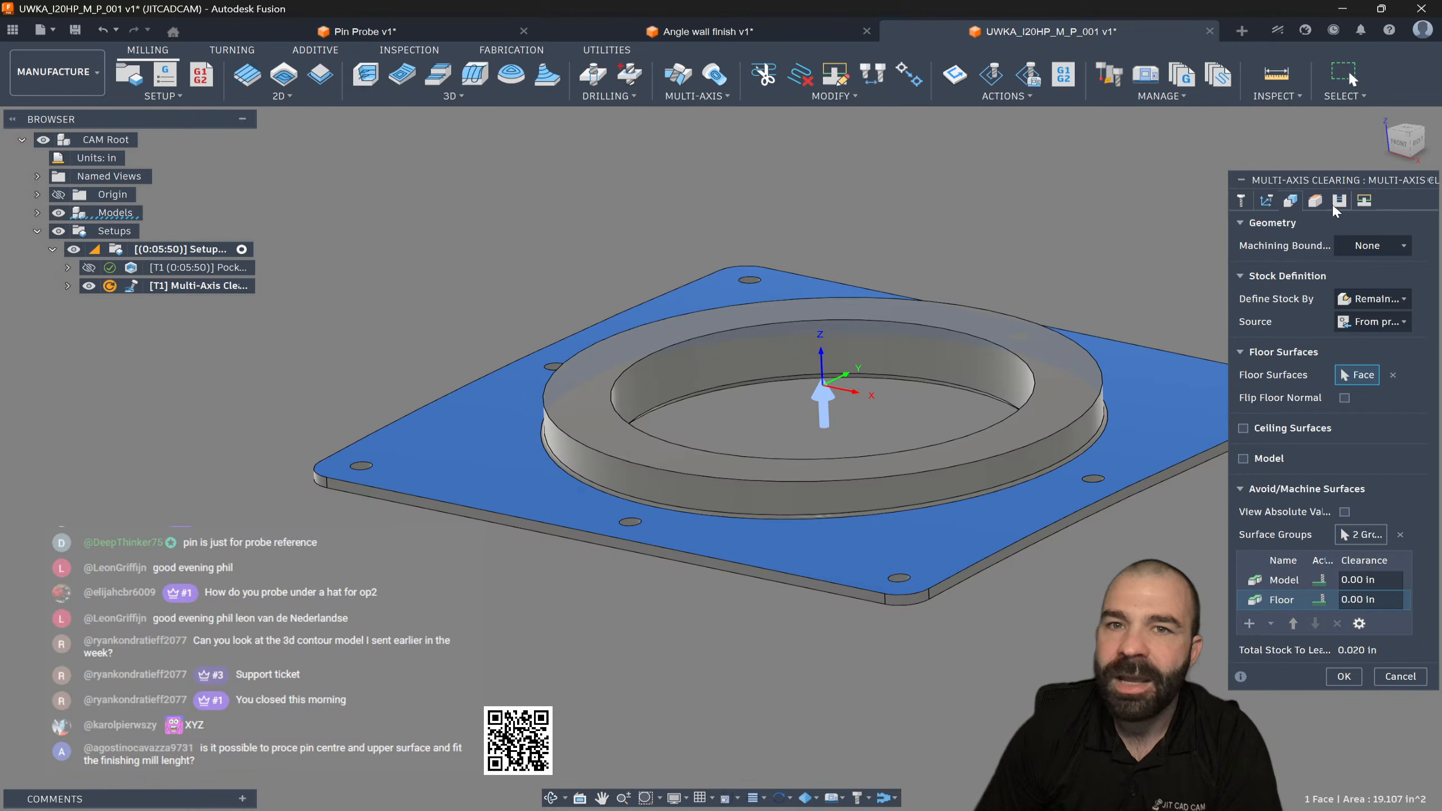
Step: Set the multi-axis clearing to 4-axis machining with the Setup X Axis as the rotary axis
{"action": "left_click", "coordinate": [1269, 202]}
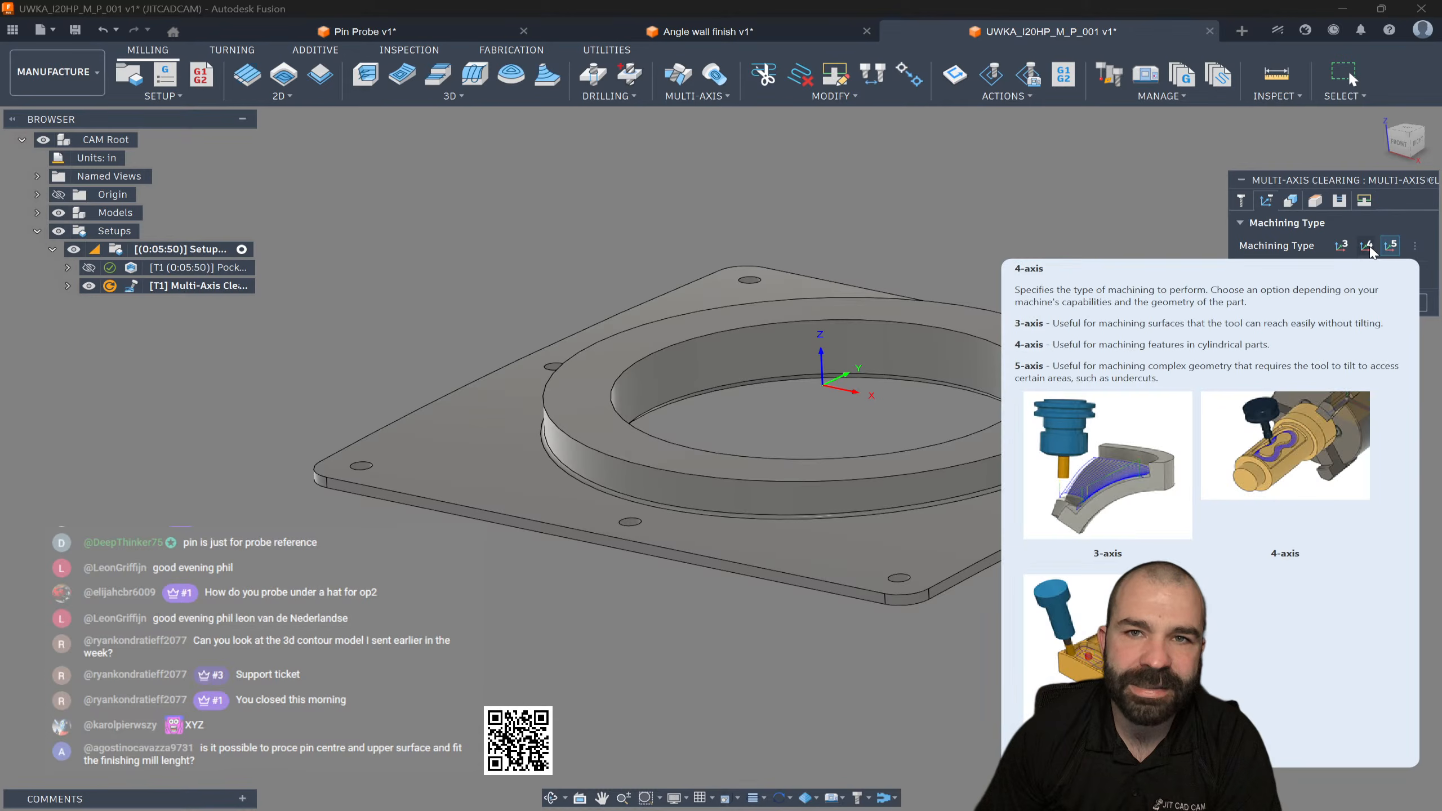
{"action": "left_click", "coordinate": [1370, 251]}
{"action": "middle_click_drag", "start_coordinate": [1176, 395], "coordinate": [699, 432], "text": "shift"}
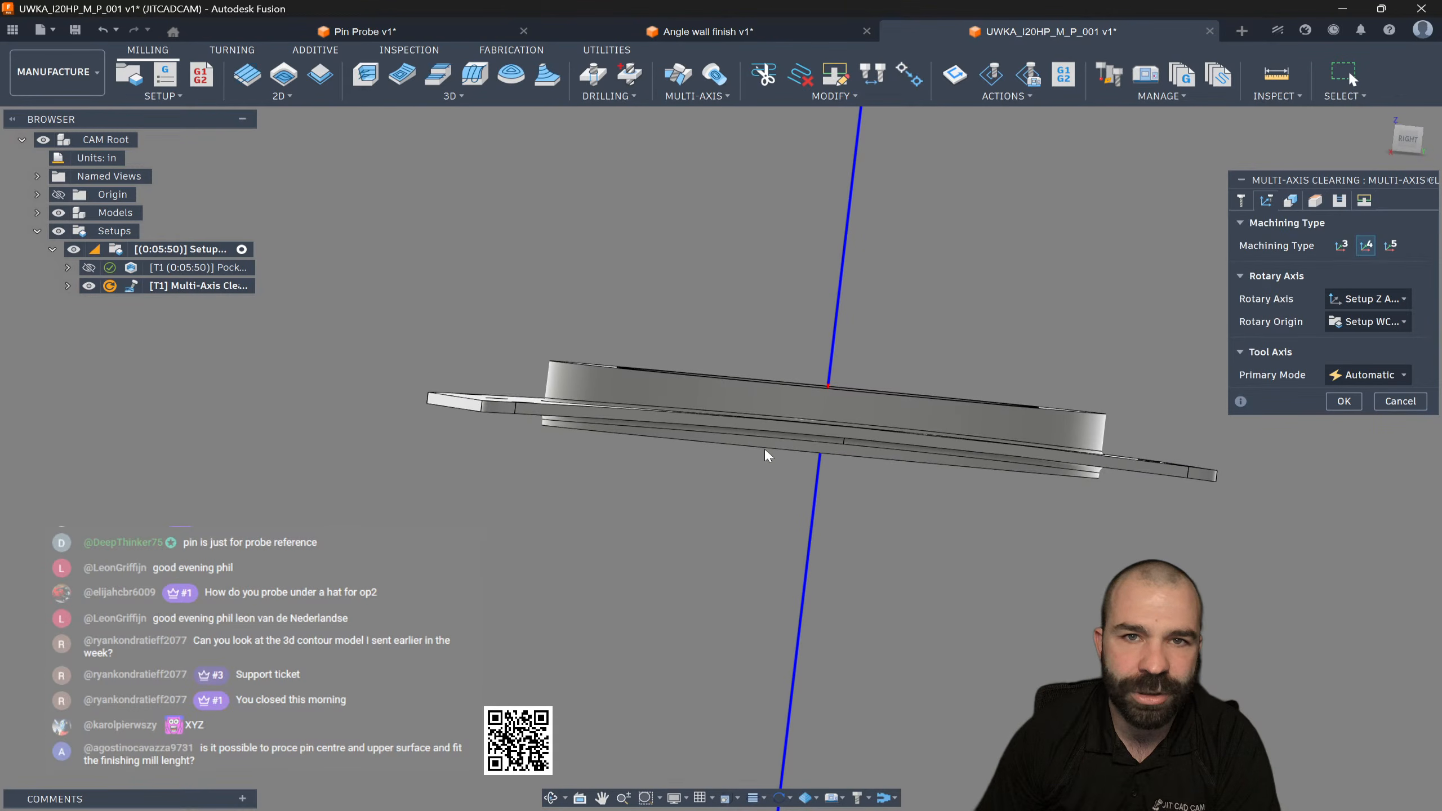
{"action": "left_click", "coordinate": [1371, 299]}
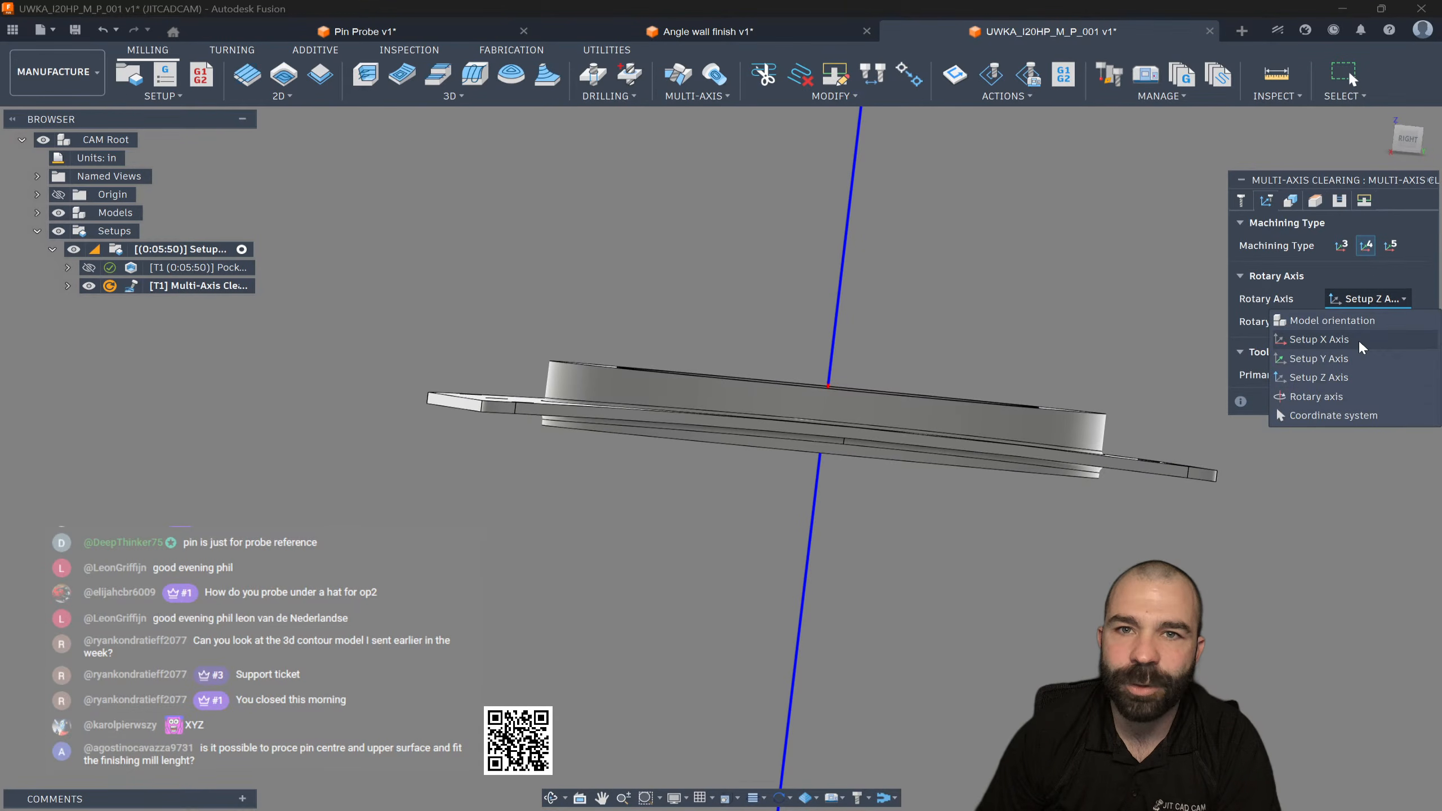
{"action": "left_click", "coordinate": [1317, 339]}
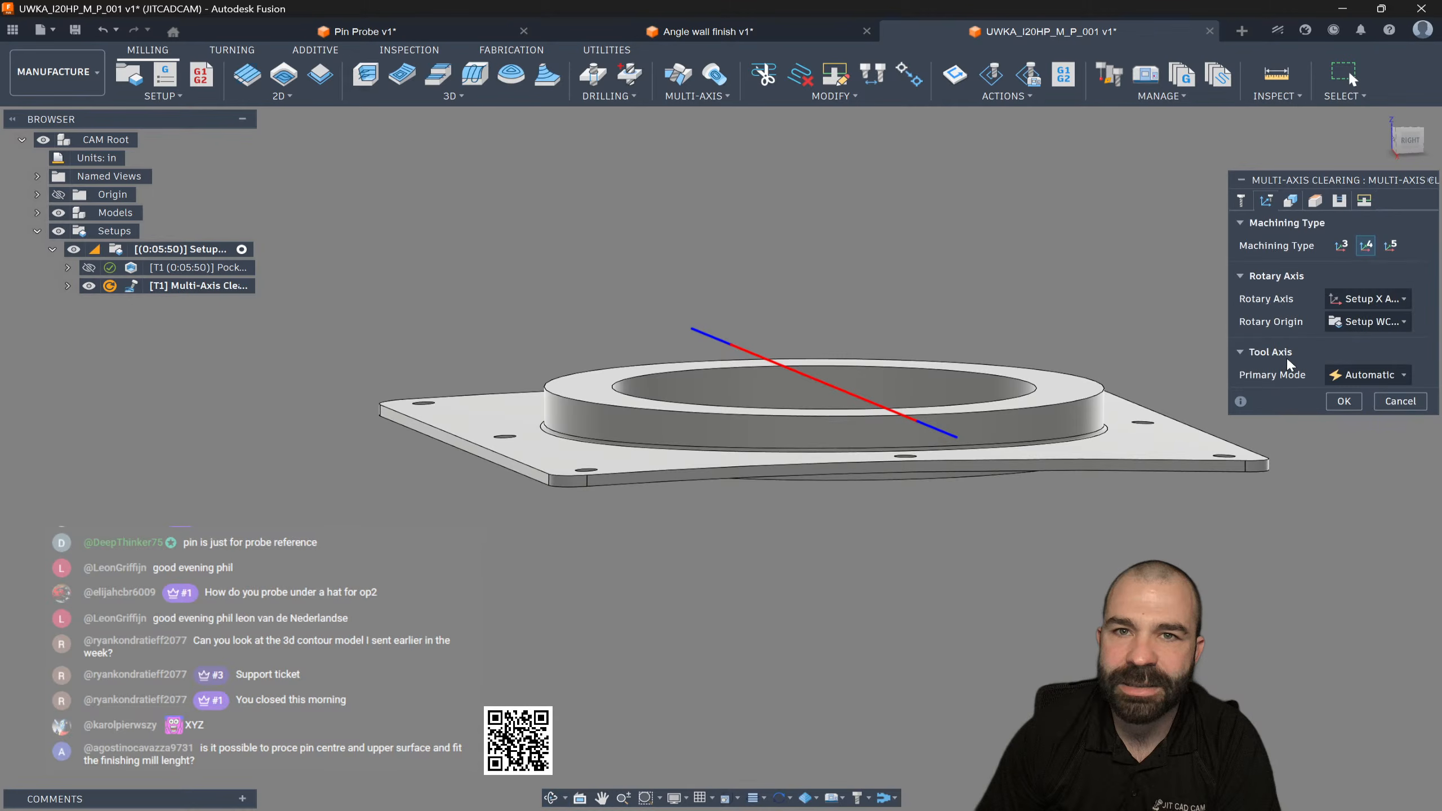
Step: Try a selected point on the plate's curved lower edge as the rotary origin
{"action": "left_click", "coordinate": [1349, 324]}
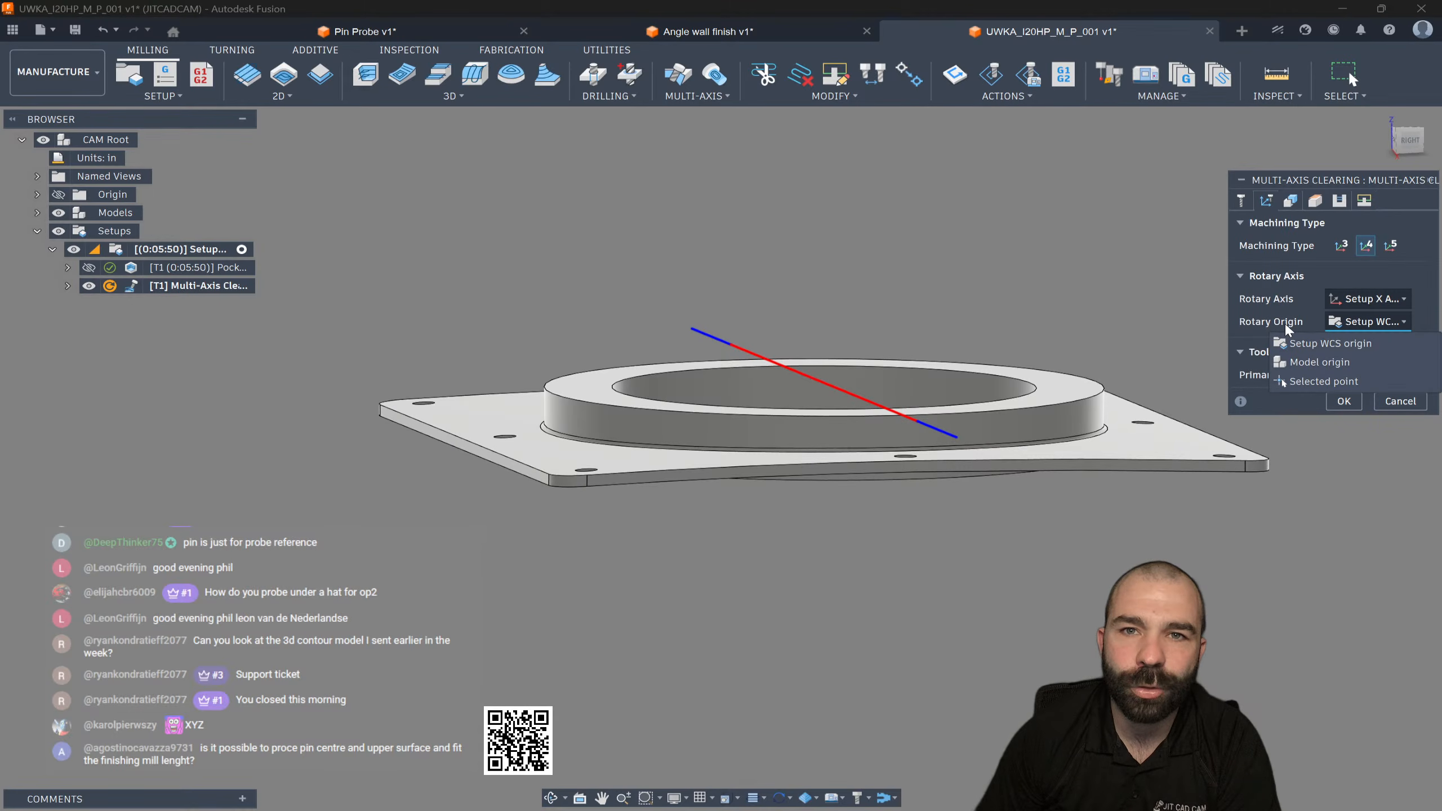
{"action": "left_click", "coordinate": [1310, 383]}
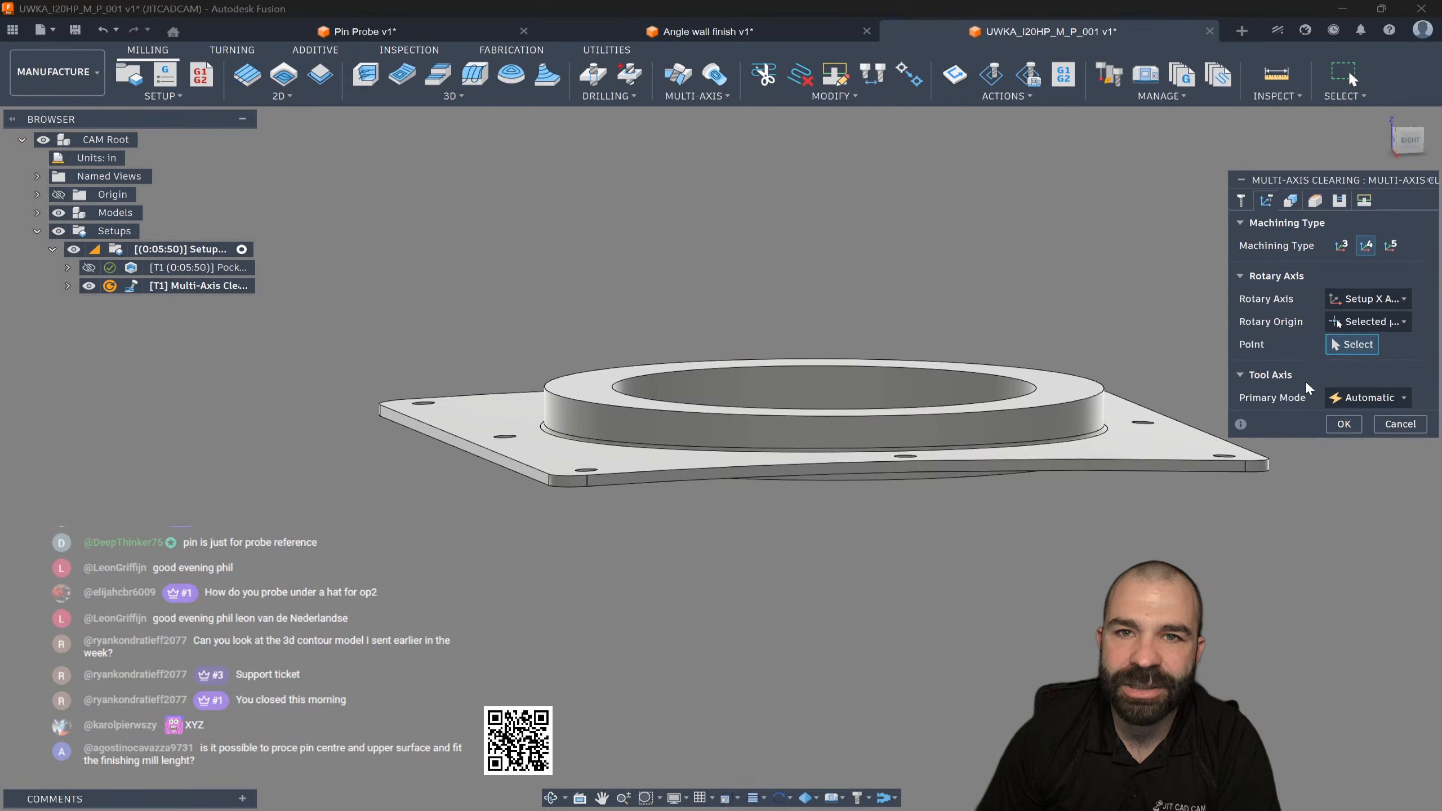
{"action": "left_click", "coordinate": [1168, 465]}
{"action": "middle_click_drag", "start_coordinate": [1273, 511], "coordinate": [1231, 530], "text": "shift"}
{"action": "left_click", "coordinate": [1385, 344]}
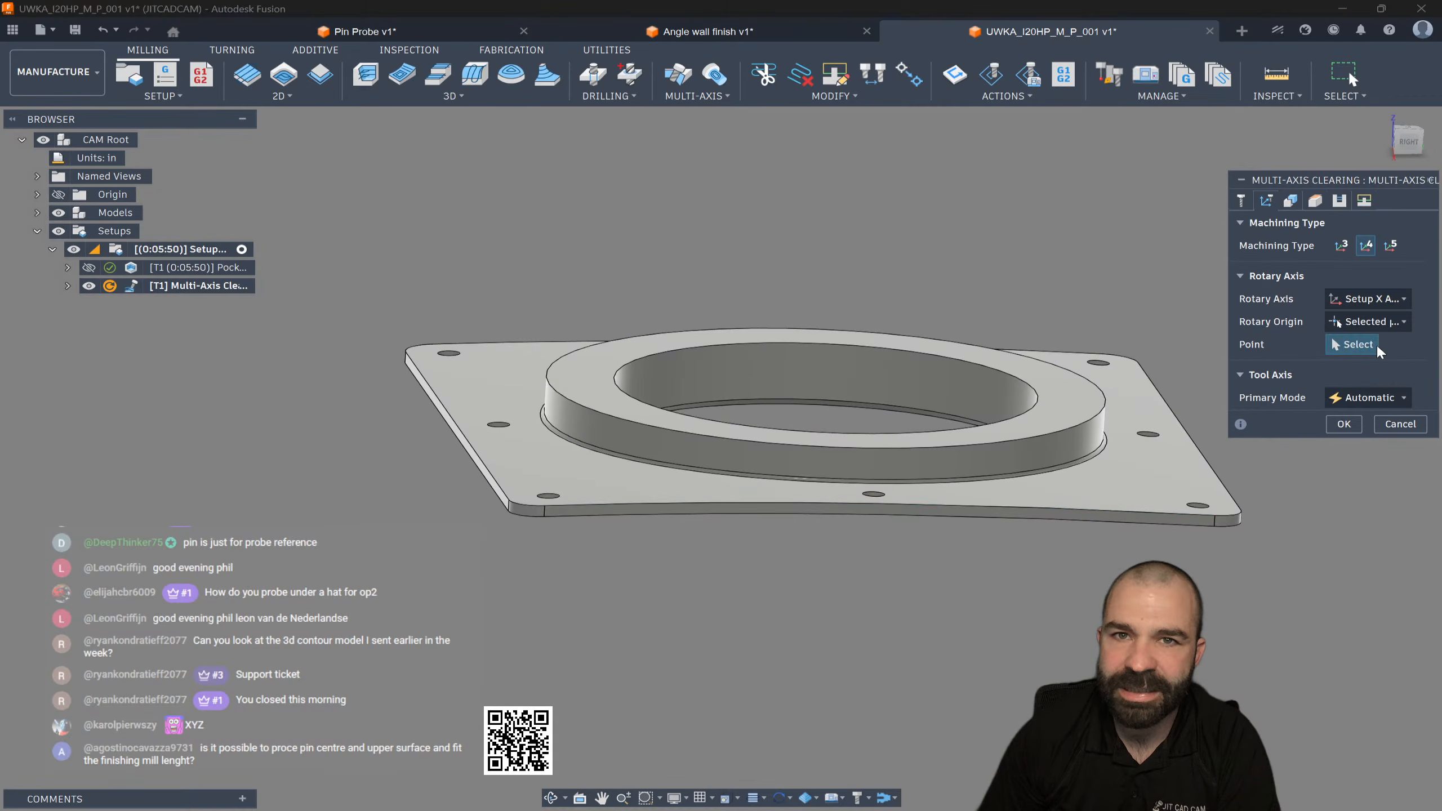
{"action": "scroll", "coordinate": [991, 525], "scroll_direction": "up", "scroll_amount": 2}
{"action": "left_click", "coordinate": [993, 528]}
{"action": "scroll", "coordinate": [978, 443], "scroll_direction": "down", "scroll_amount": 4}
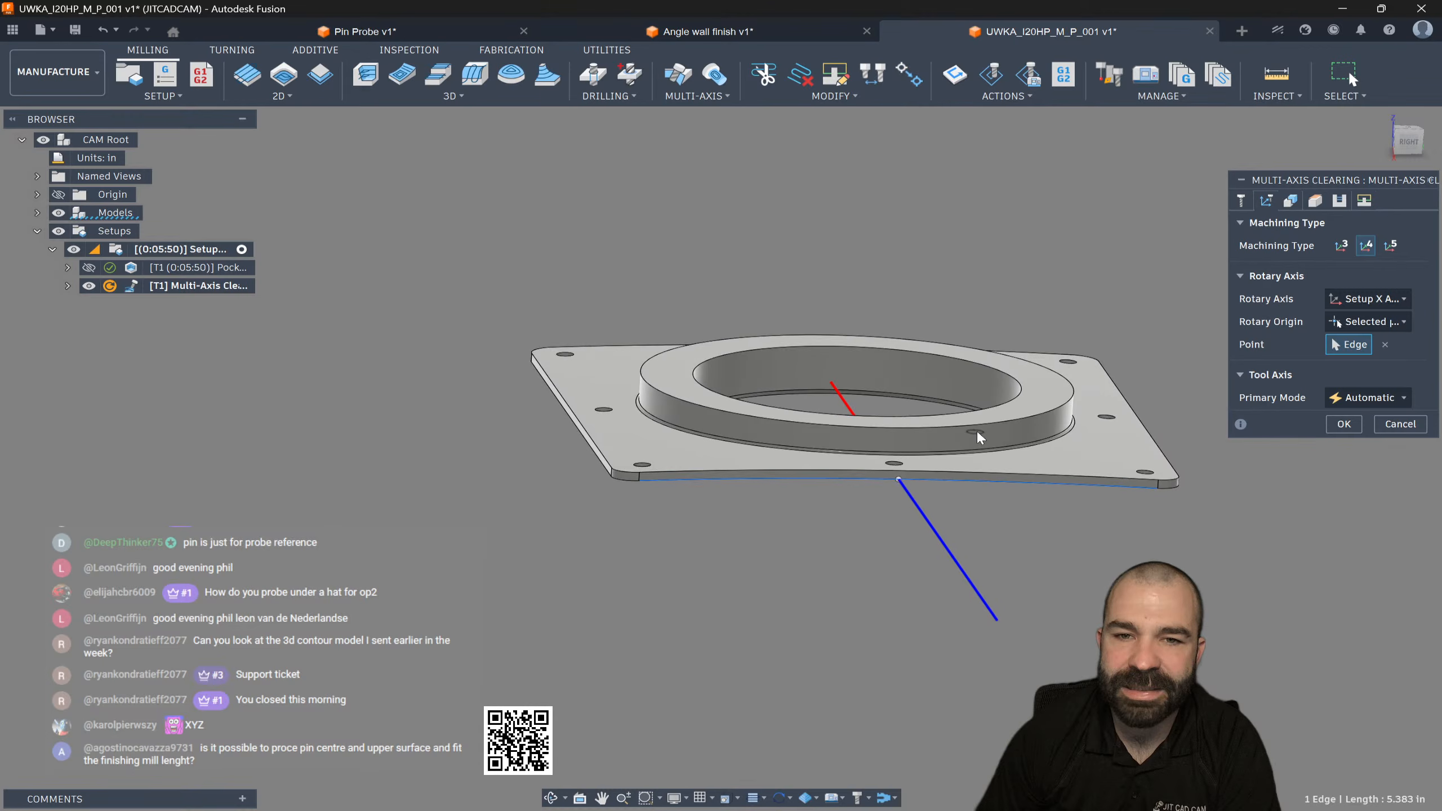
{"action": "scroll", "coordinate": [999, 474], "scroll_direction": "up", "scroll_amount": 2}
Step: Try the model origin as the rotary origin and return it to the Setup WCS origin
{"action": "left_click", "coordinate": [1373, 321]}
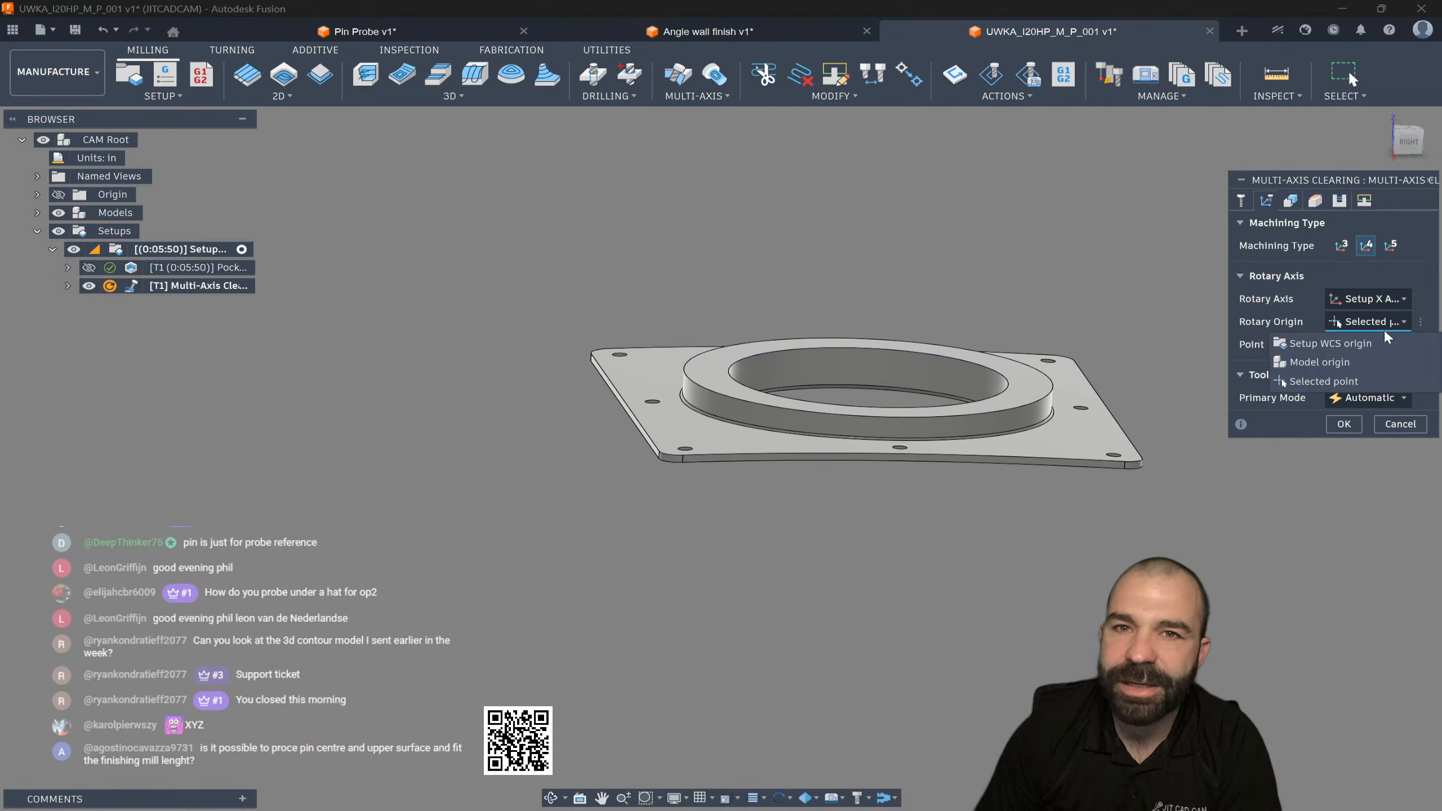
{"action": "left_click", "coordinate": [1327, 361]}
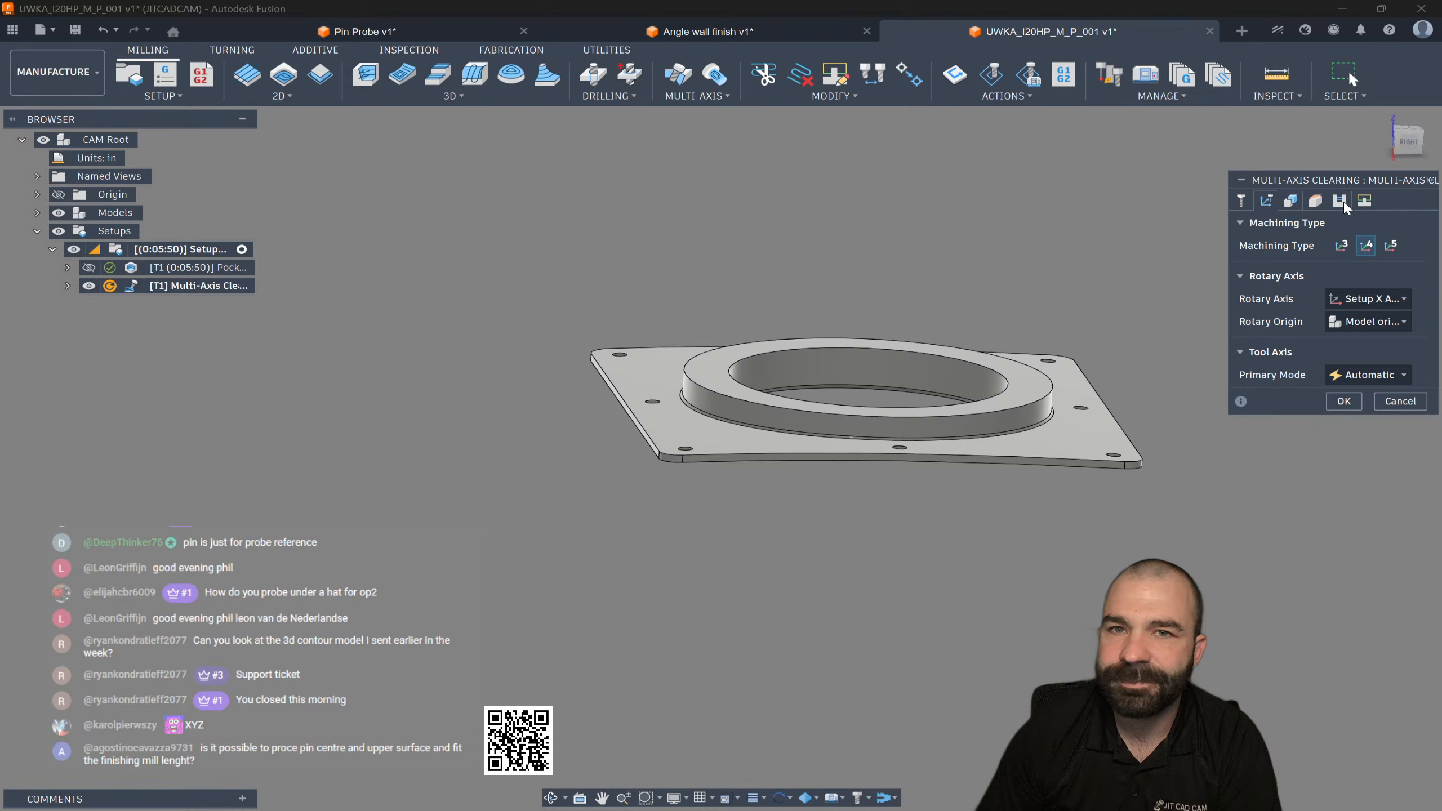
{"action": "left_click", "coordinate": [1368, 322]}
{"action": "left_click", "coordinate": [1355, 346]}
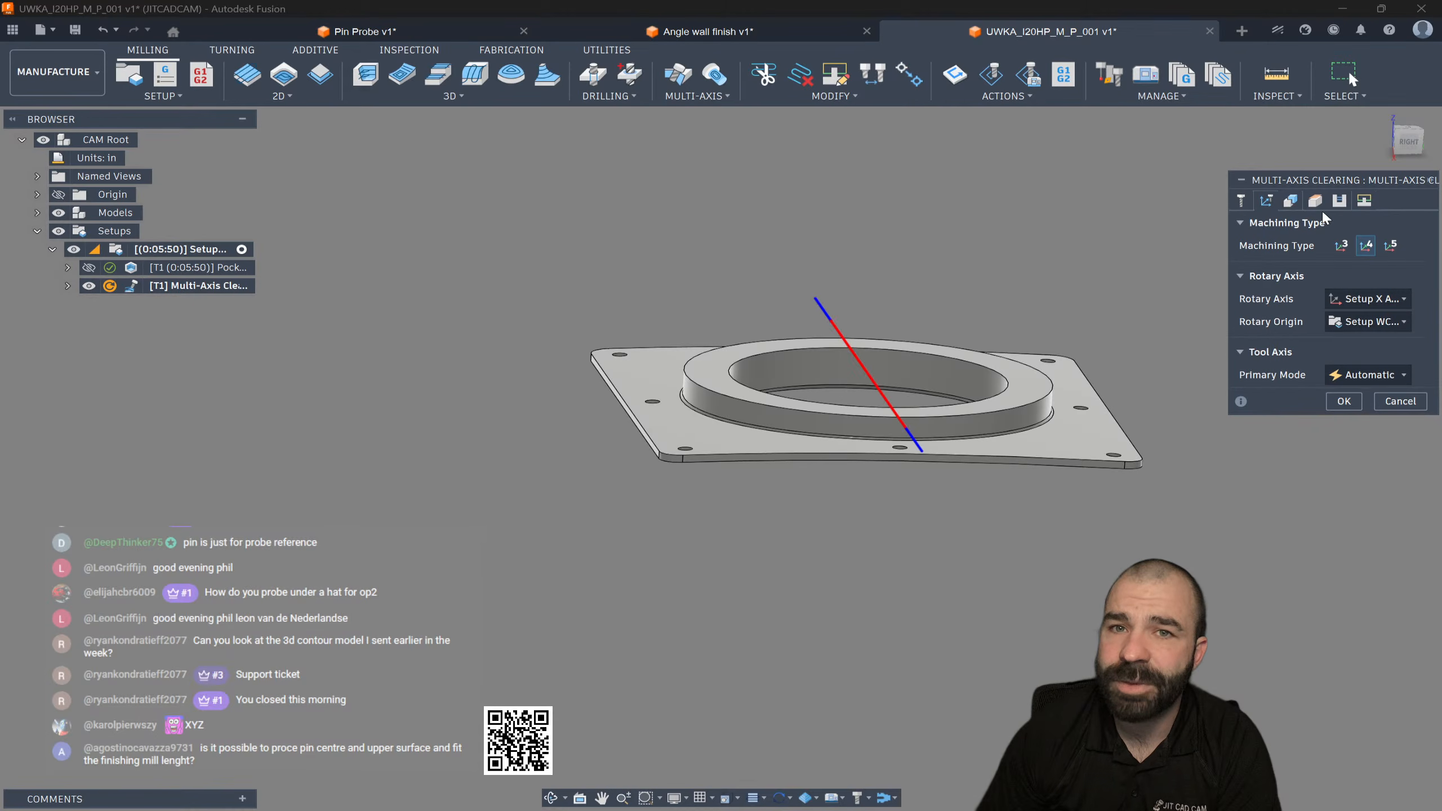
Step: Set the multi-axis clearing's maximum roughing stepdown to 0.125 in and generate the toolpath
{"action": "left_click", "coordinate": [1341, 201]}
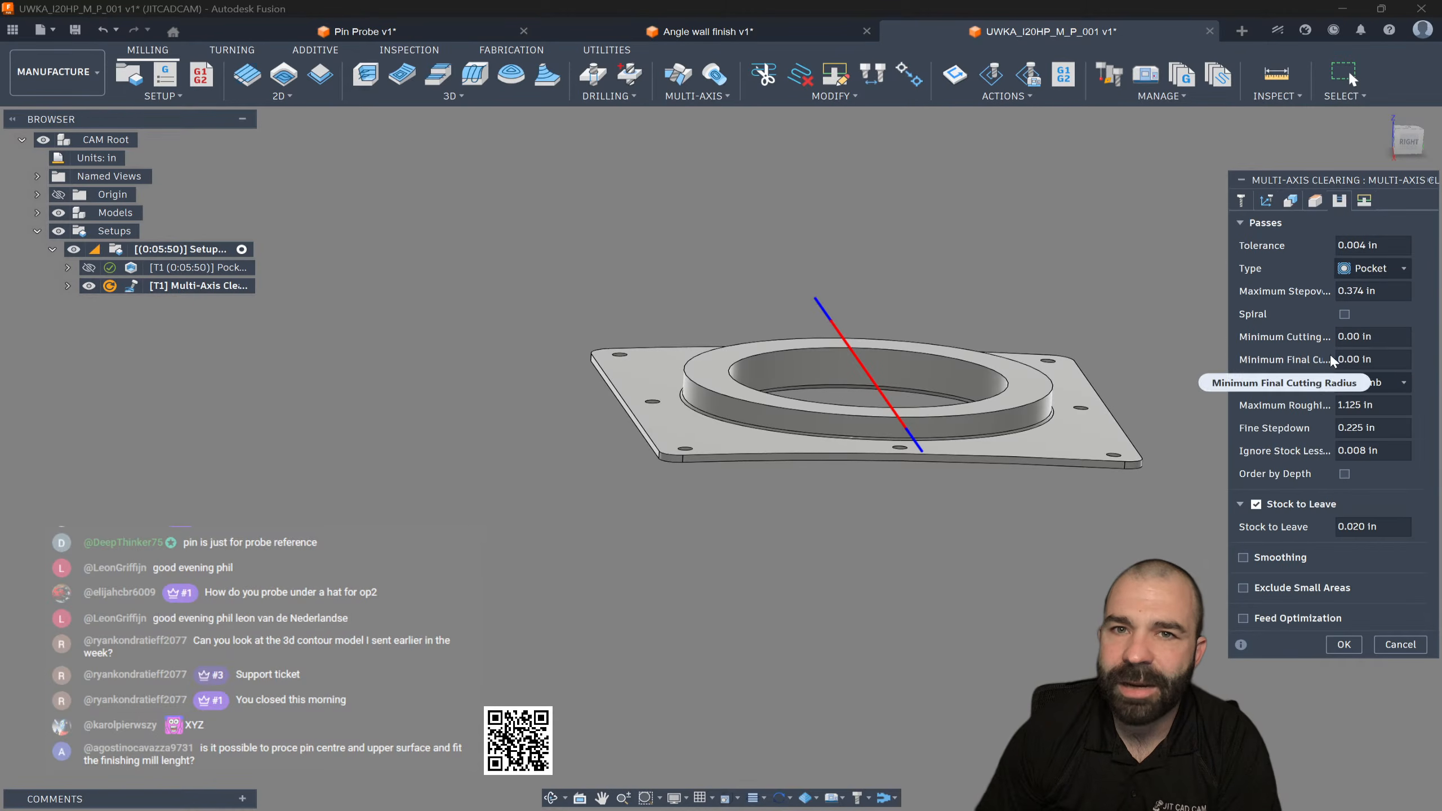
{"action": "left_click", "coordinate": [1367, 405]}
{"action": "type", "text": ".1"}
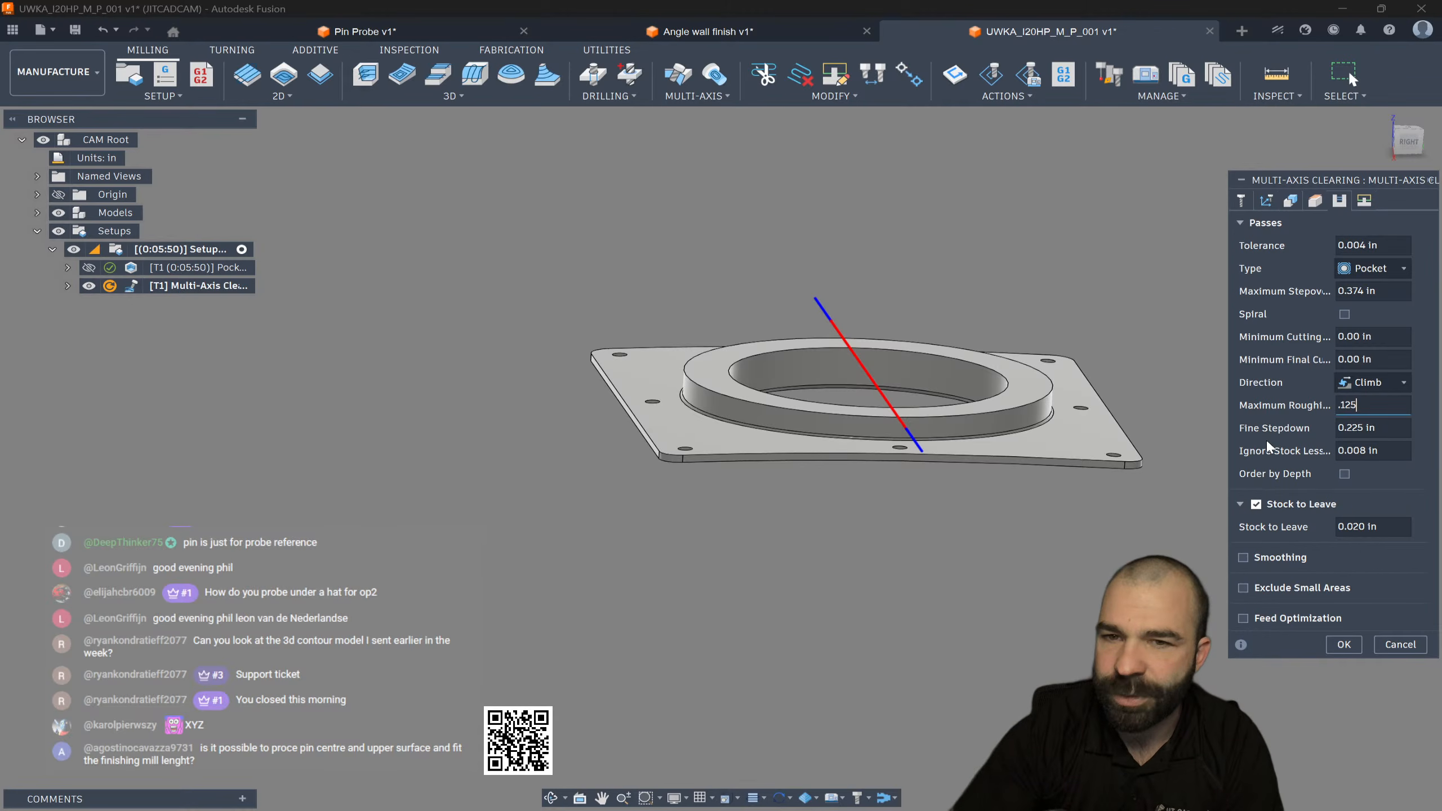
{"action": "left_click", "coordinate": [1343, 645]}
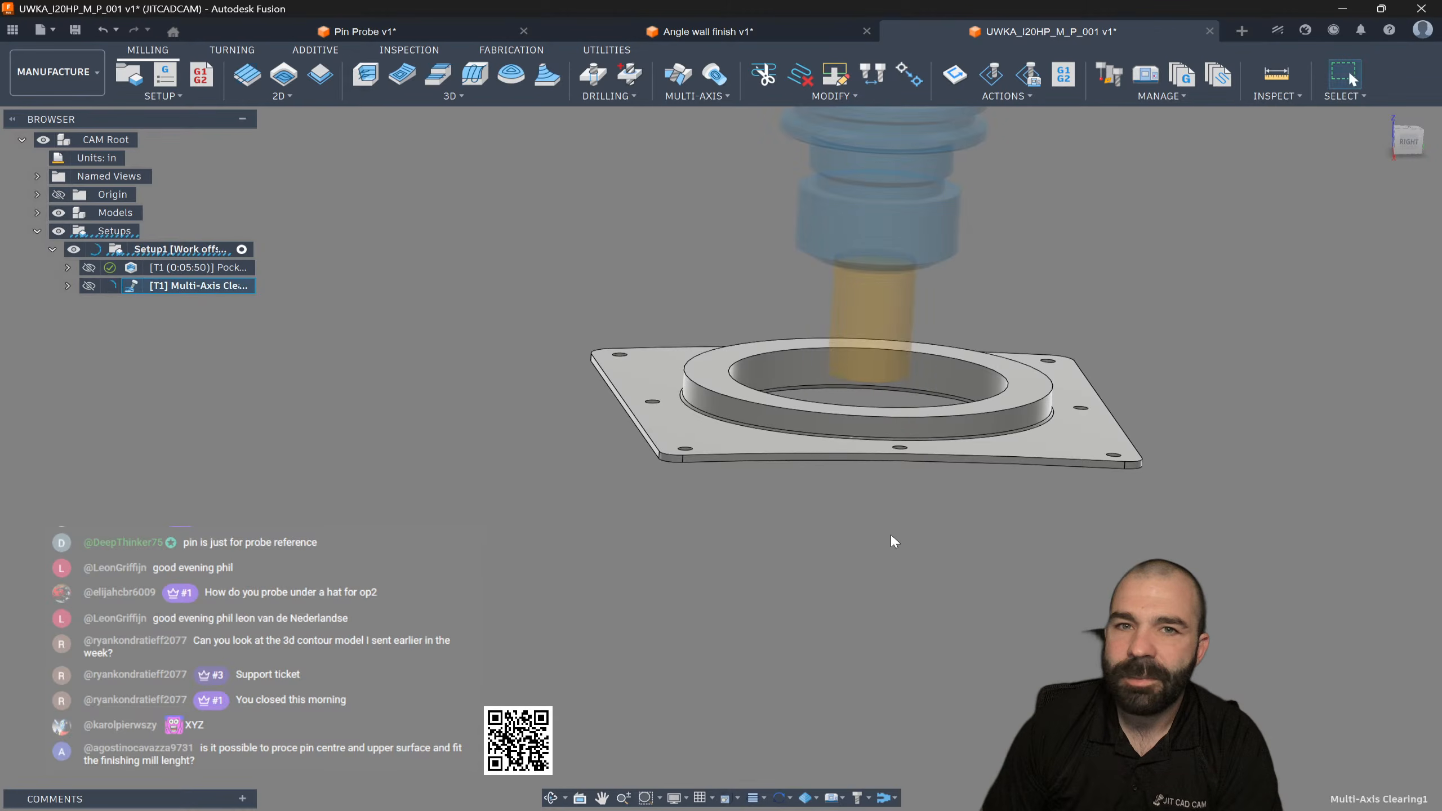
{"action": "scroll", "coordinate": [870, 452], "scroll_direction": "up", "scroll_amount": 3}
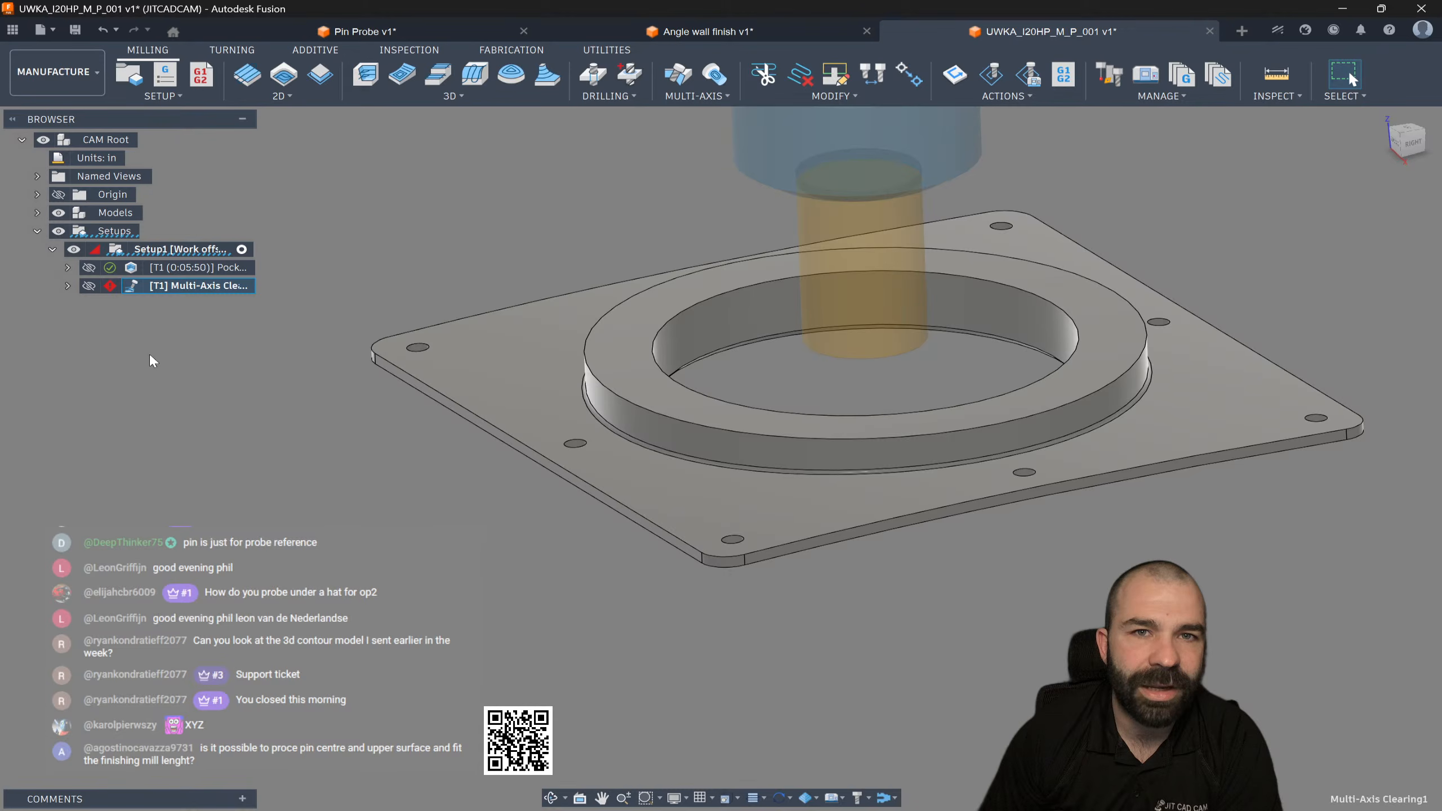
Step: Read the error details of the multi-axis clearing operation
{"action": "mouse_move", "coordinate": [112, 287]}
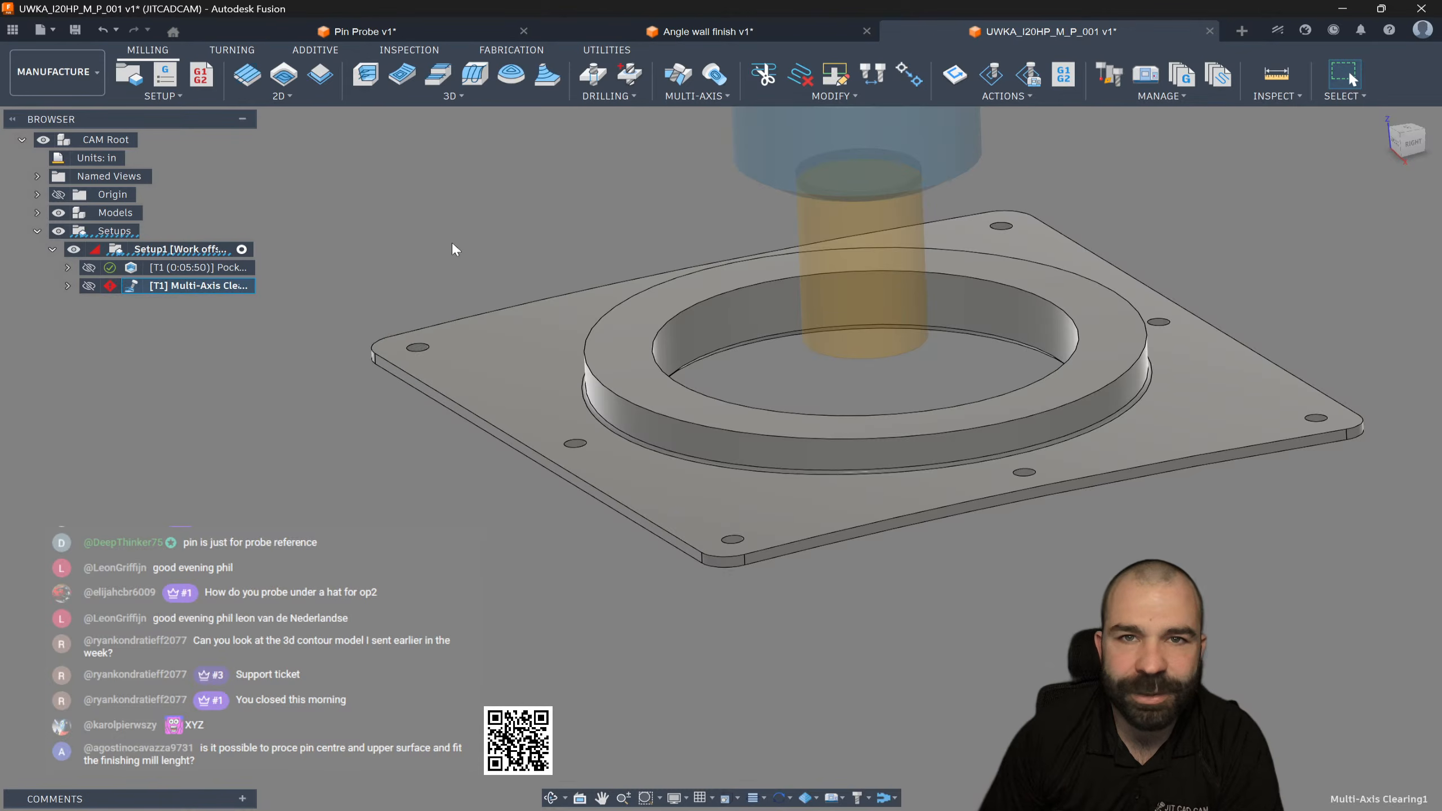
{"action": "left_click", "coordinate": [110, 285]}
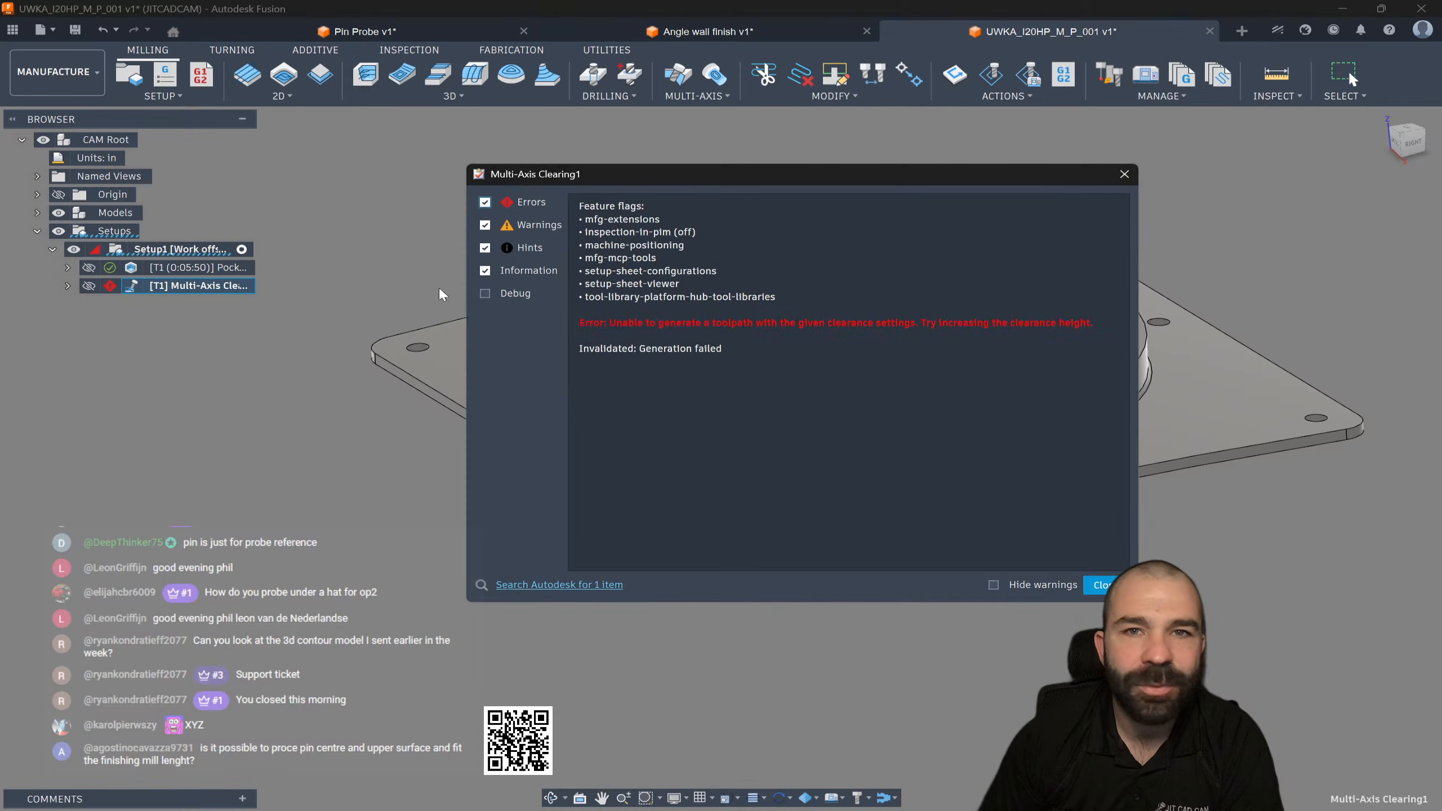
{"action": "left_click_drag", "start_coordinate": [825, 323], "coordinate": [936, 327]}
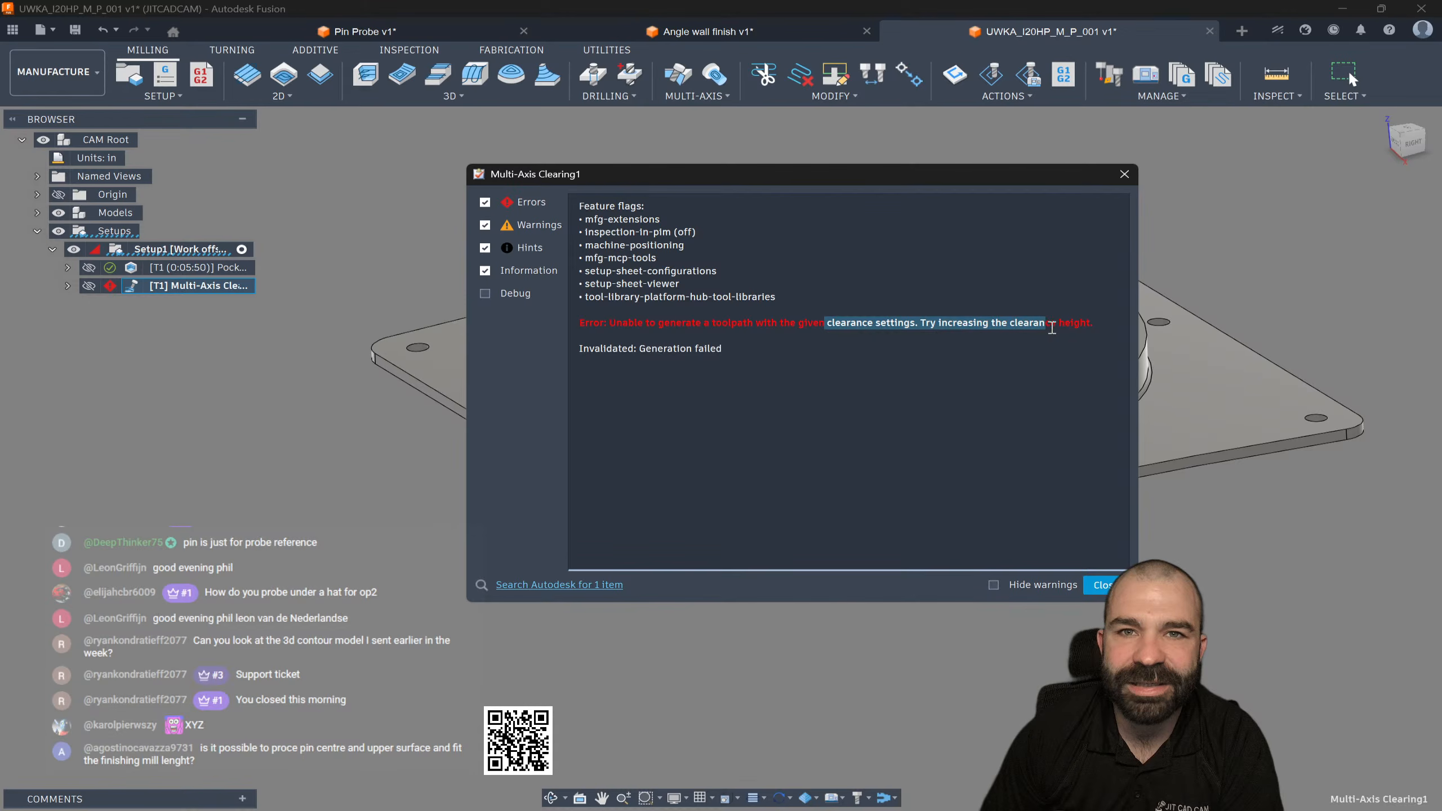
{"action": "left_click", "coordinate": [1134, 176]}
Step: Flip the floor normal of the multi-axis clearing's floor surface and regenerate the toolpath
{"action": "double_click", "coordinate": [122, 286]}
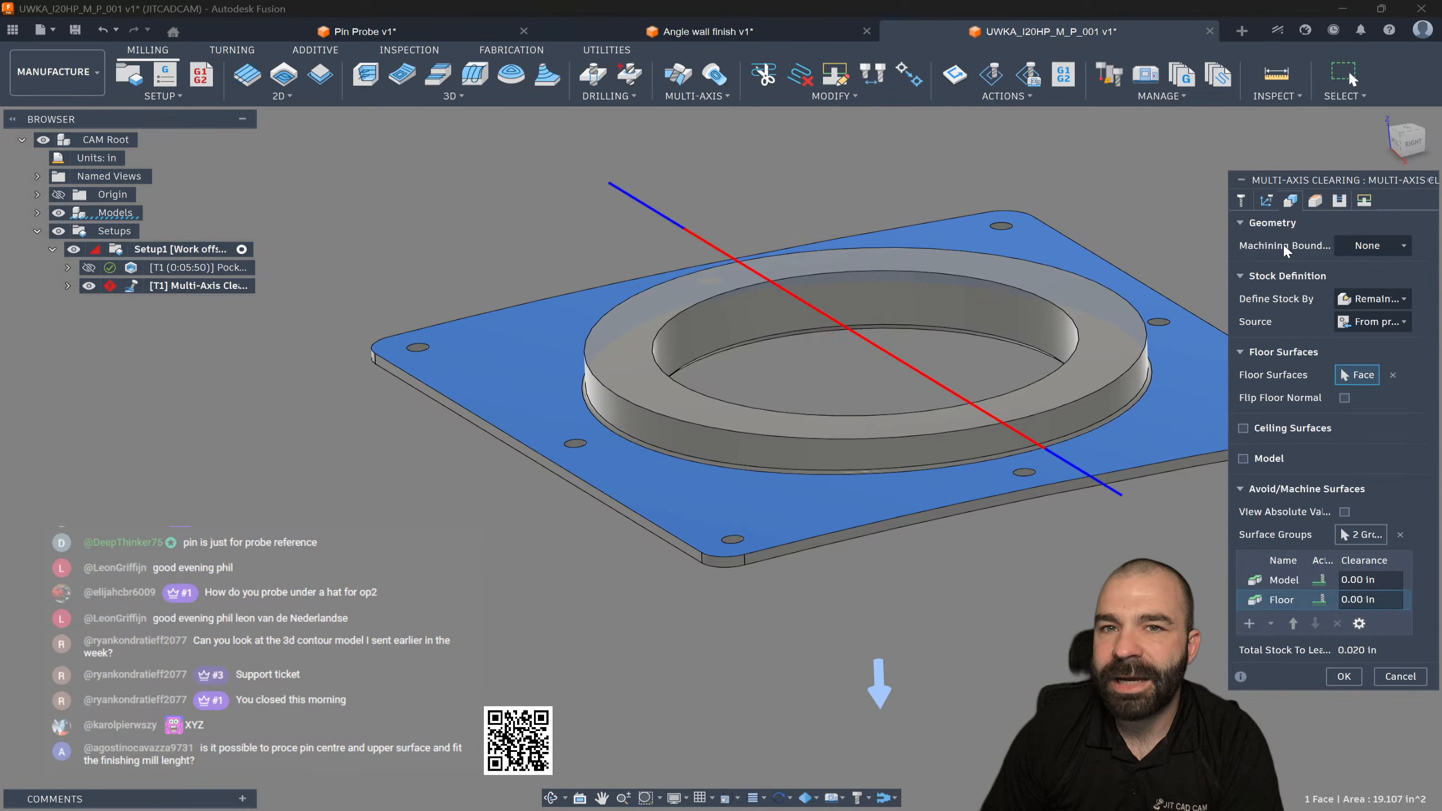
{"action": "scroll", "coordinate": [739, 314], "scroll_direction": "down", "scroll_amount": 2}
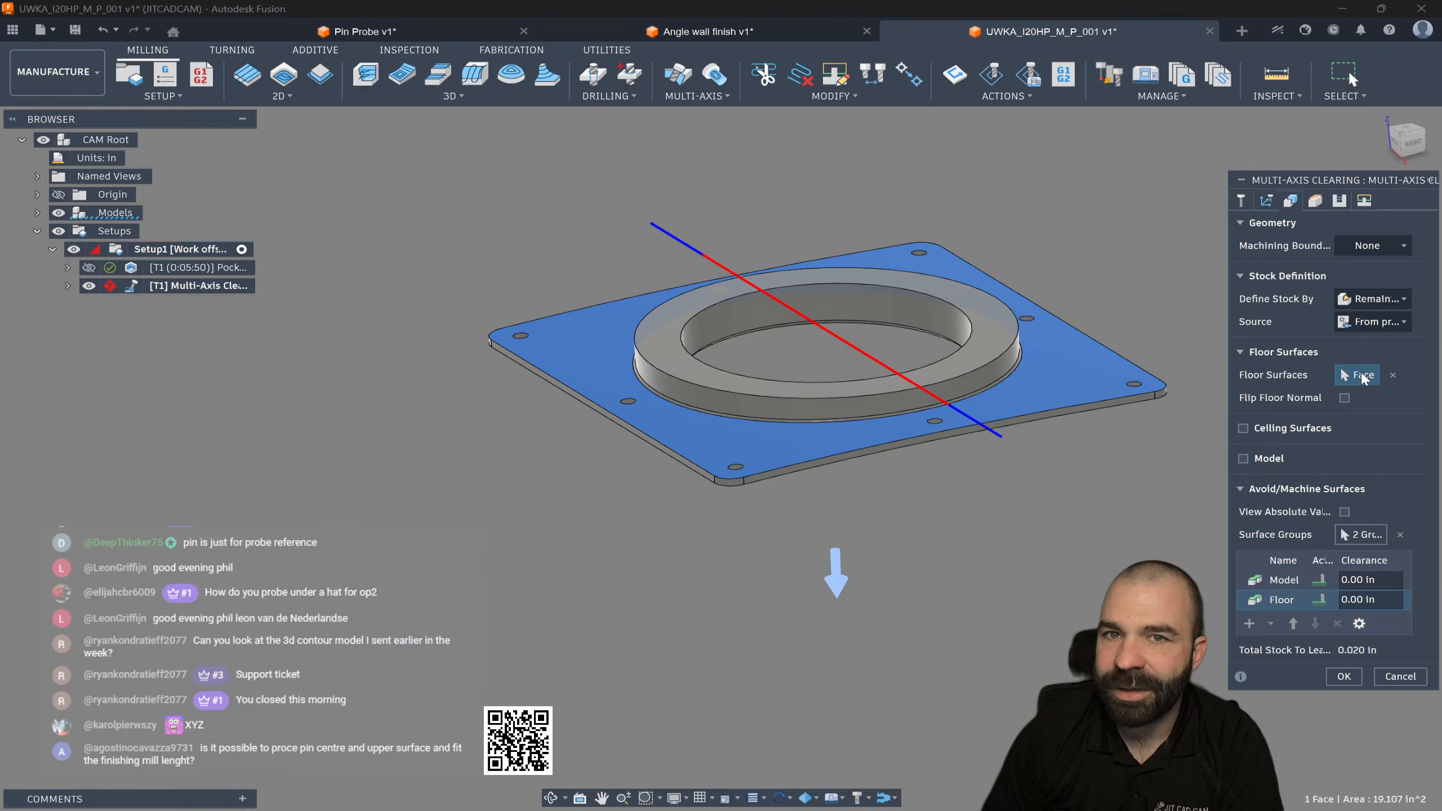
{"action": "left_click", "coordinate": [1344, 398]}
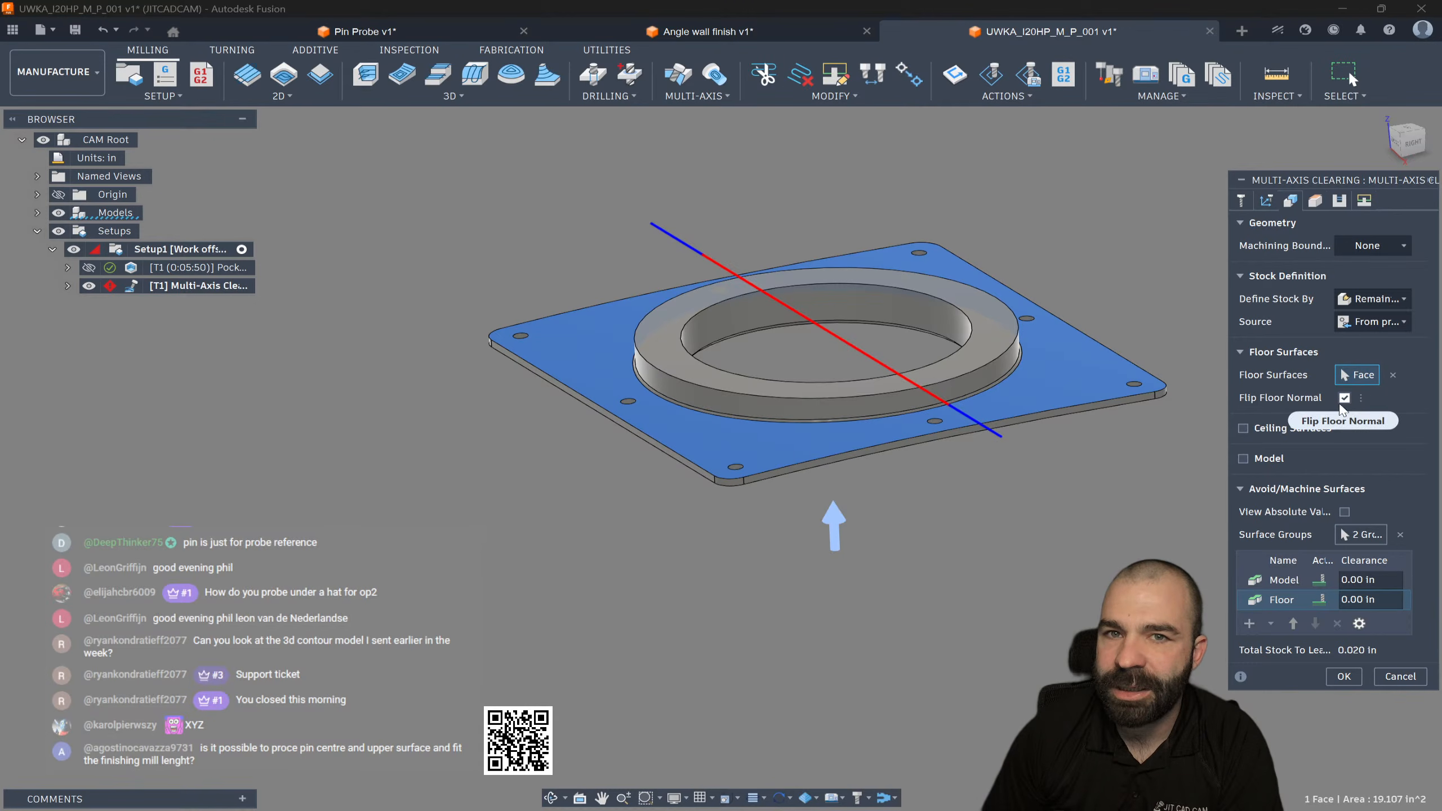
{"action": "left_click", "coordinate": [1343, 676]}
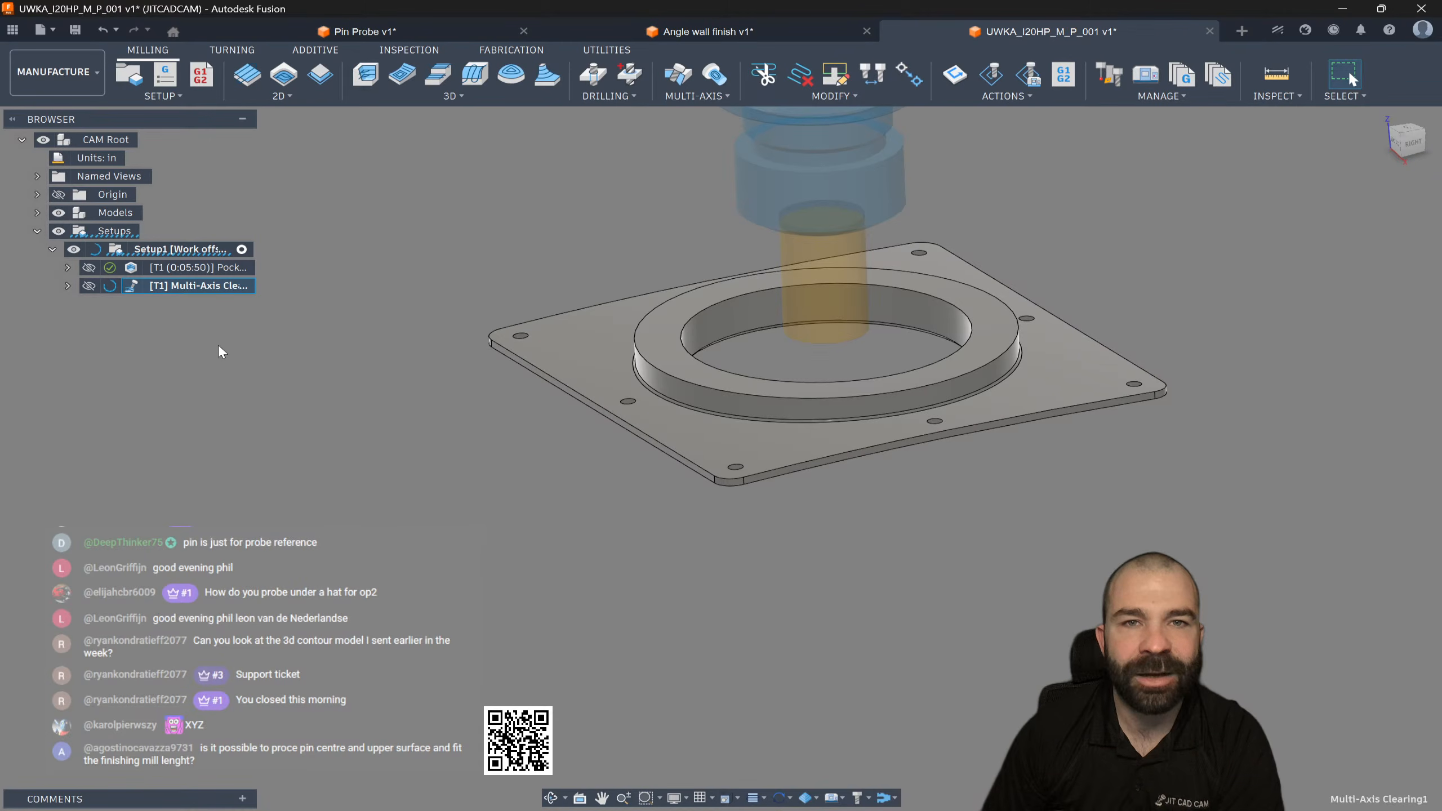
Step: Set the multi-axis clearing's machining type to 5-axis and regenerate the toolpath
{"action": "double_click", "coordinate": [139, 289]}
{"action": "left_click", "coordinate": [1290, 200]}
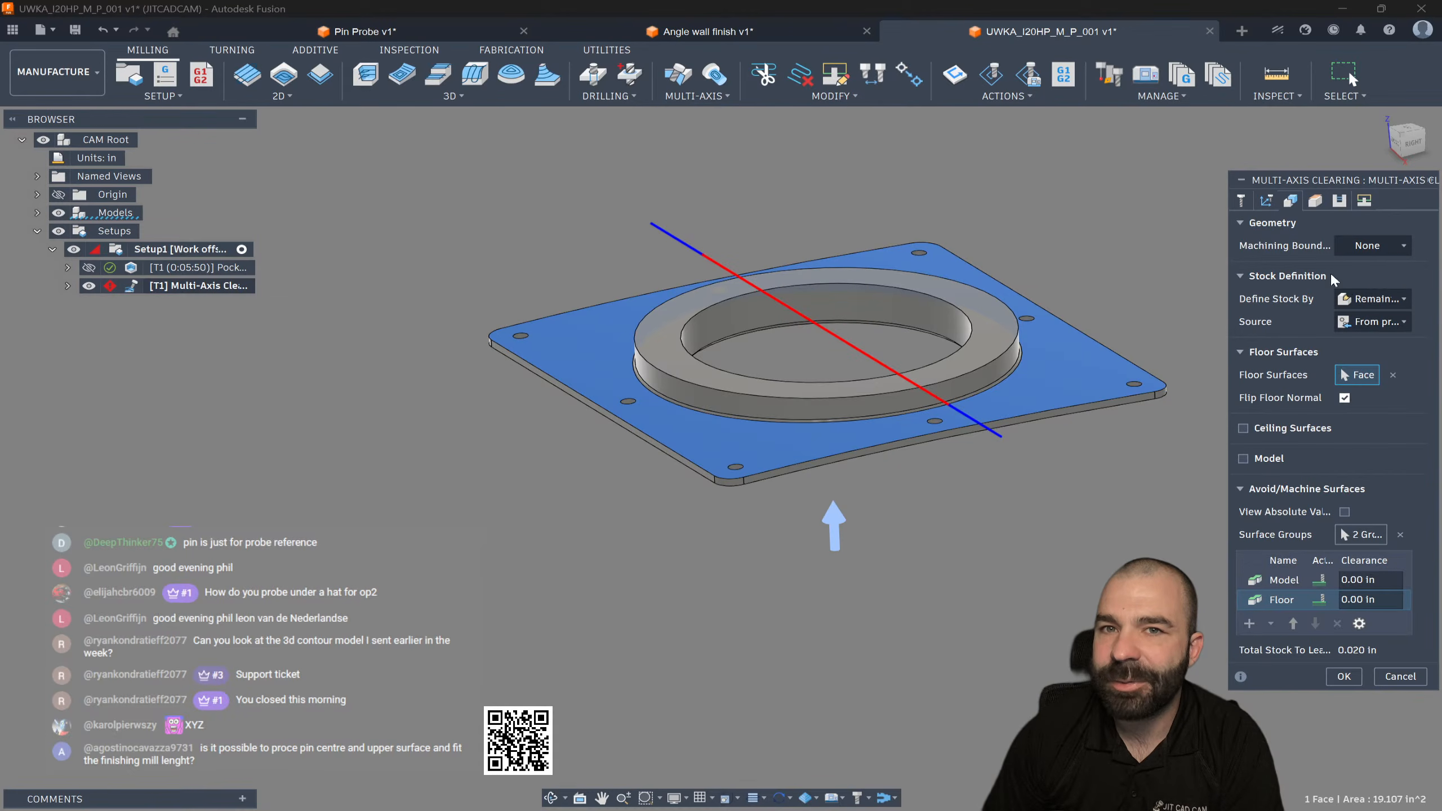
{"action": "left_click", "coordinate": [1265, 201]}
{"action": "left_click", "coordinate": [1389, 246]}
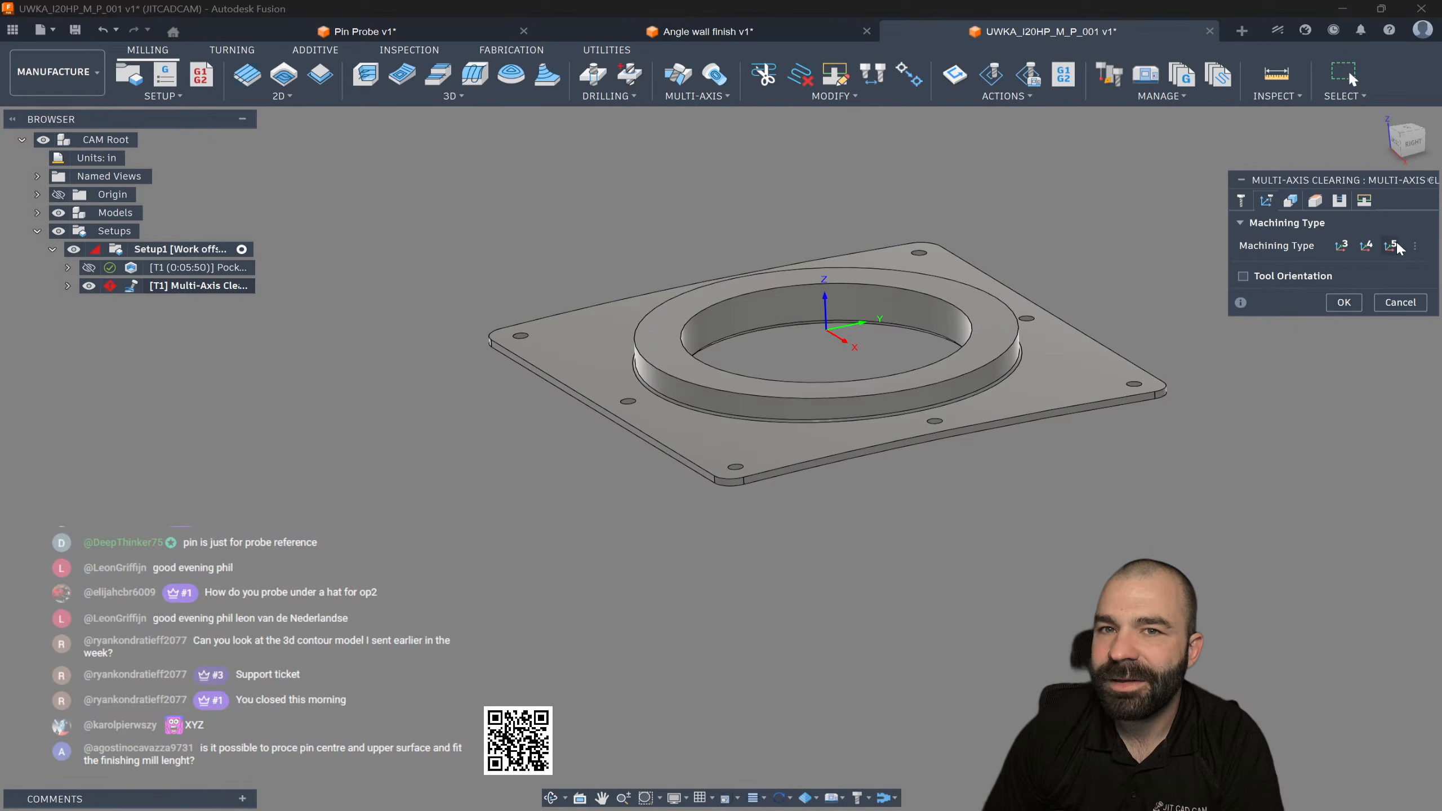
{"action": "left_click", "coordinate": [1354, 302]}
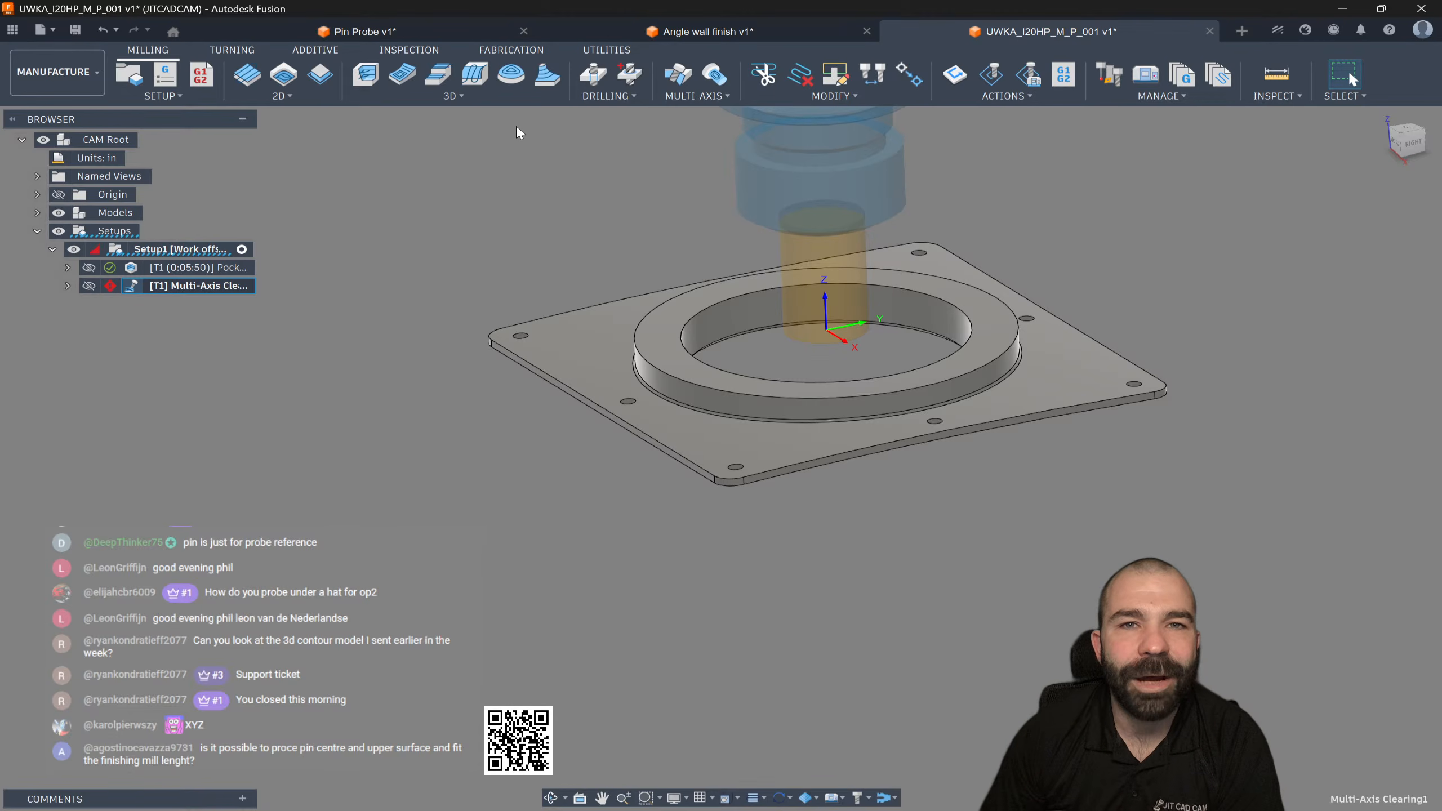
Step: Inspect the plate's upper face where it meets the base of the ring
{"action": "scroll", "coordinate": [661, 397], "scroll_direction": "up", "scroll_amount": 6}
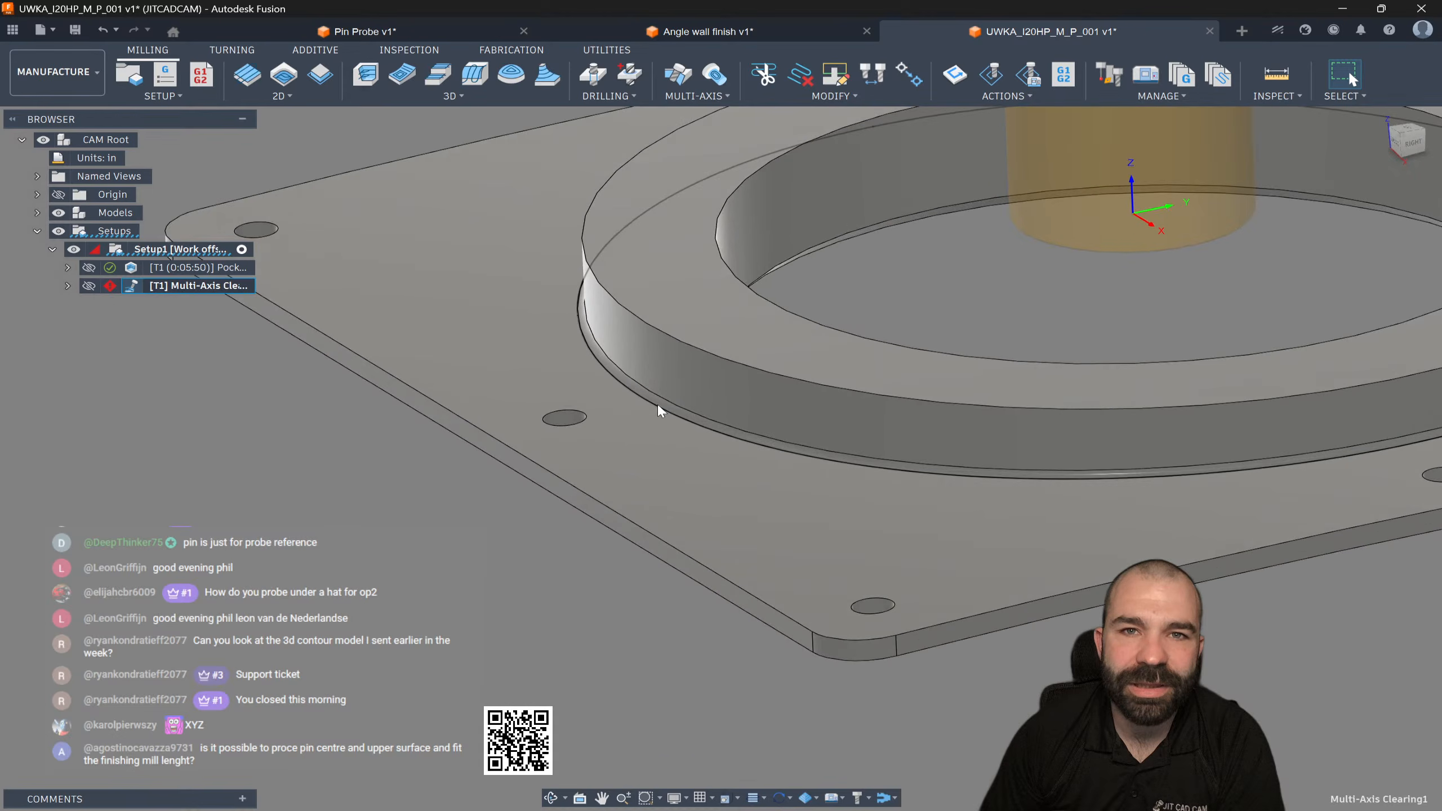
{"action": "left_click", "coordinate": [655, 393]}
{"action": "scroll", "coordinate": [590, 390], "scroll_direction": "down", "scroll_amount": 5}
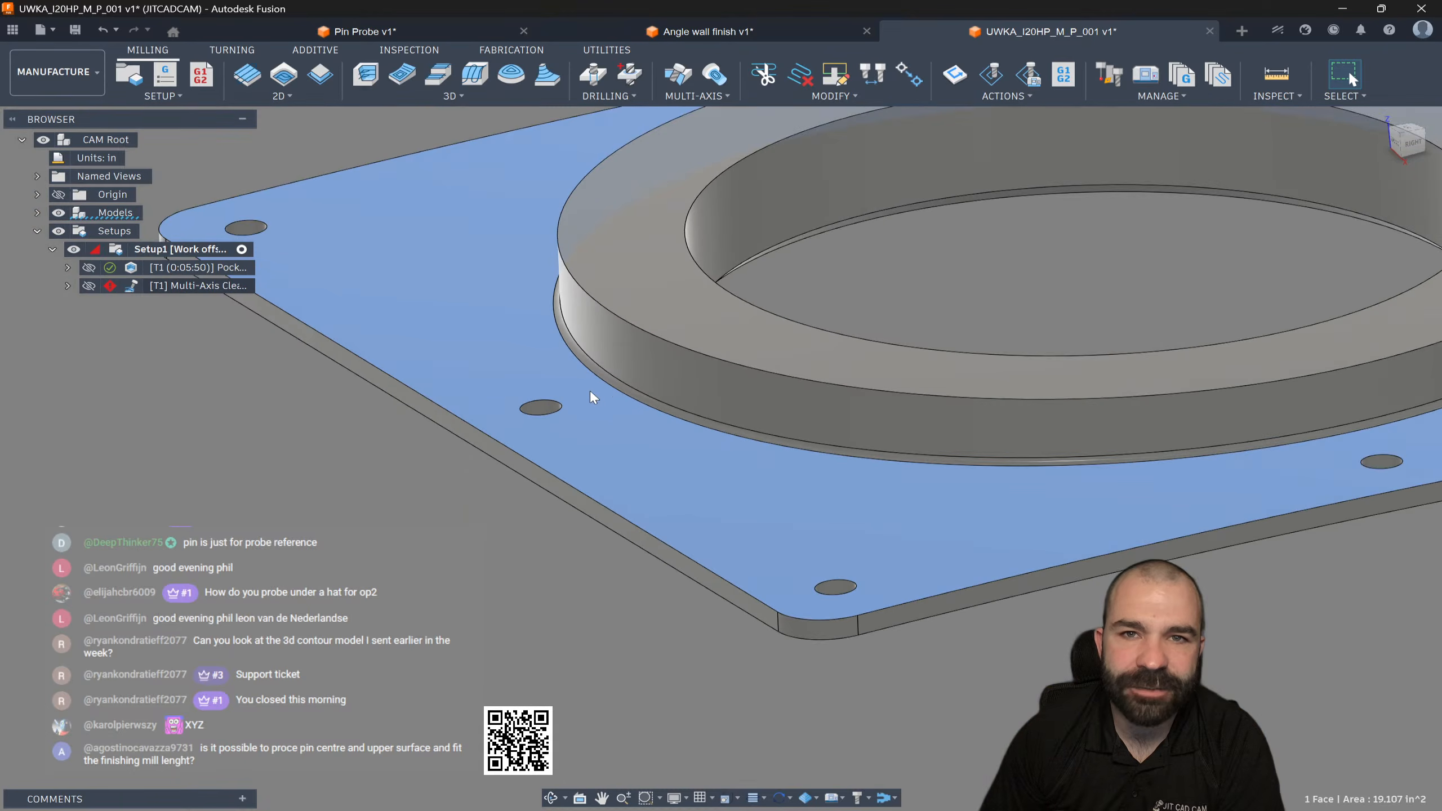
{"action": "scroll", "coordinate": [653, 437], "scroll_direction": "down", "scroll_amount": 3}
{"action": "left_click", "coordinate": [585, 554]}
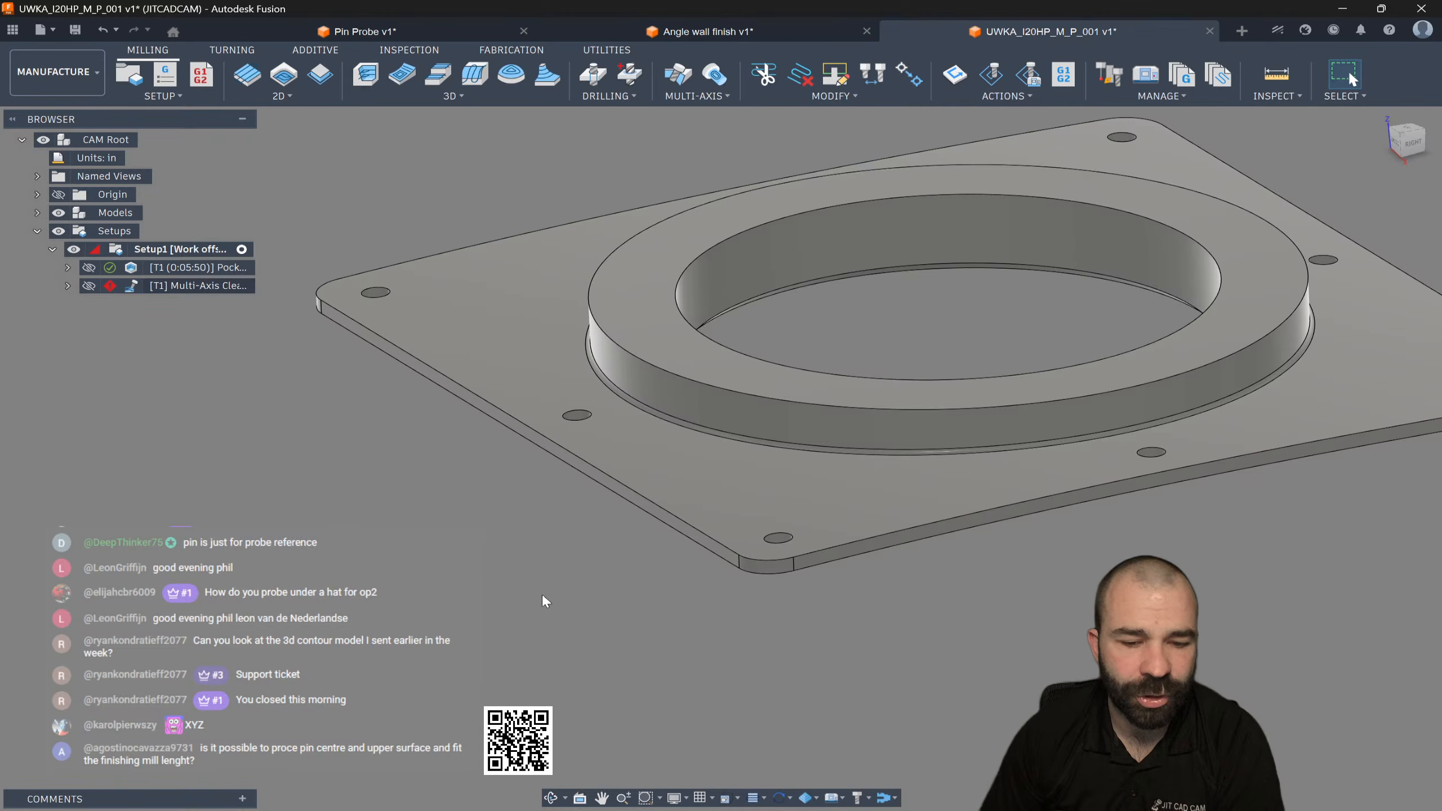
Step: Check the plate body's surfaces with a Zebra Analysis viewed from above, raising the stripe repeats to 100
{"action": "left_click", "coordinate": [1267, 96]}
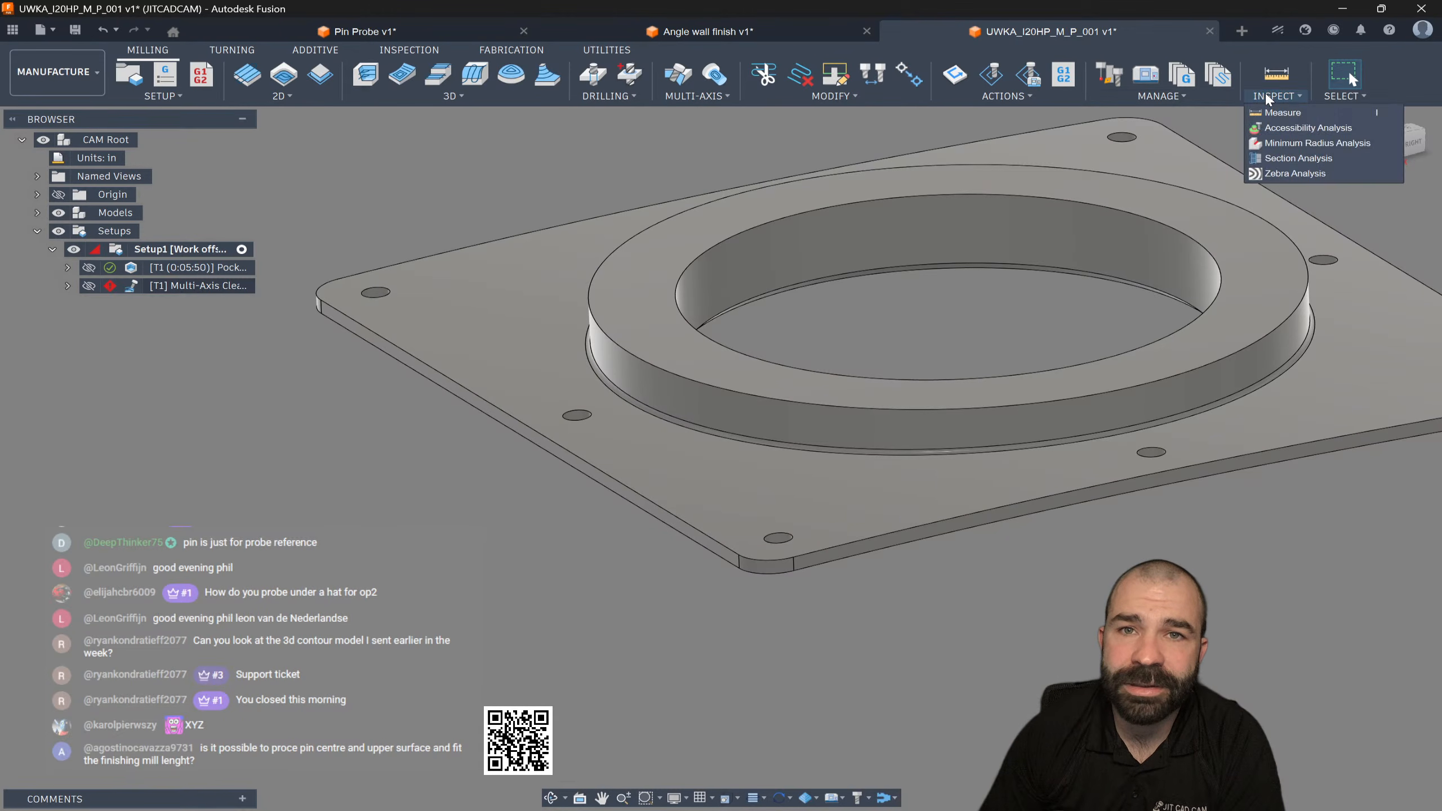
{"action": "left_click", "coordinate": [1293, 176]}
{"action": "left_click", "coordinate": [1170, 363]}
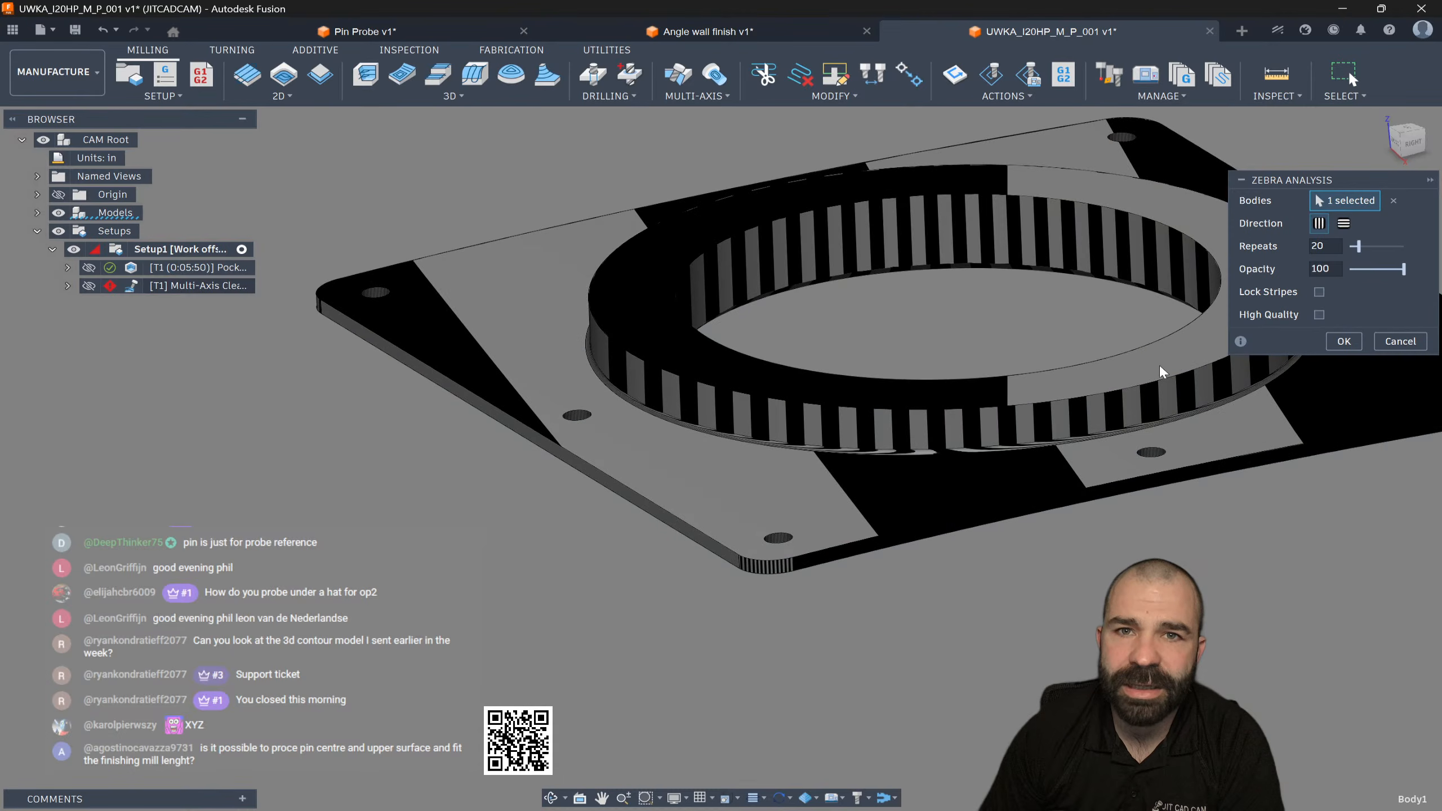
{"action": "scroll", "coordinate": [795, 462], "scroll_direction": "down", "scroll_amount": 3}
{"action": "scroll", "coordinate": [776, 467], "scroll_direction": "down", "scroll_amount": 1}
{"action": "middle_click_drag", "start_coordinate": [1054, 314], "coordinate": [1052, 393], "text": "shift"}
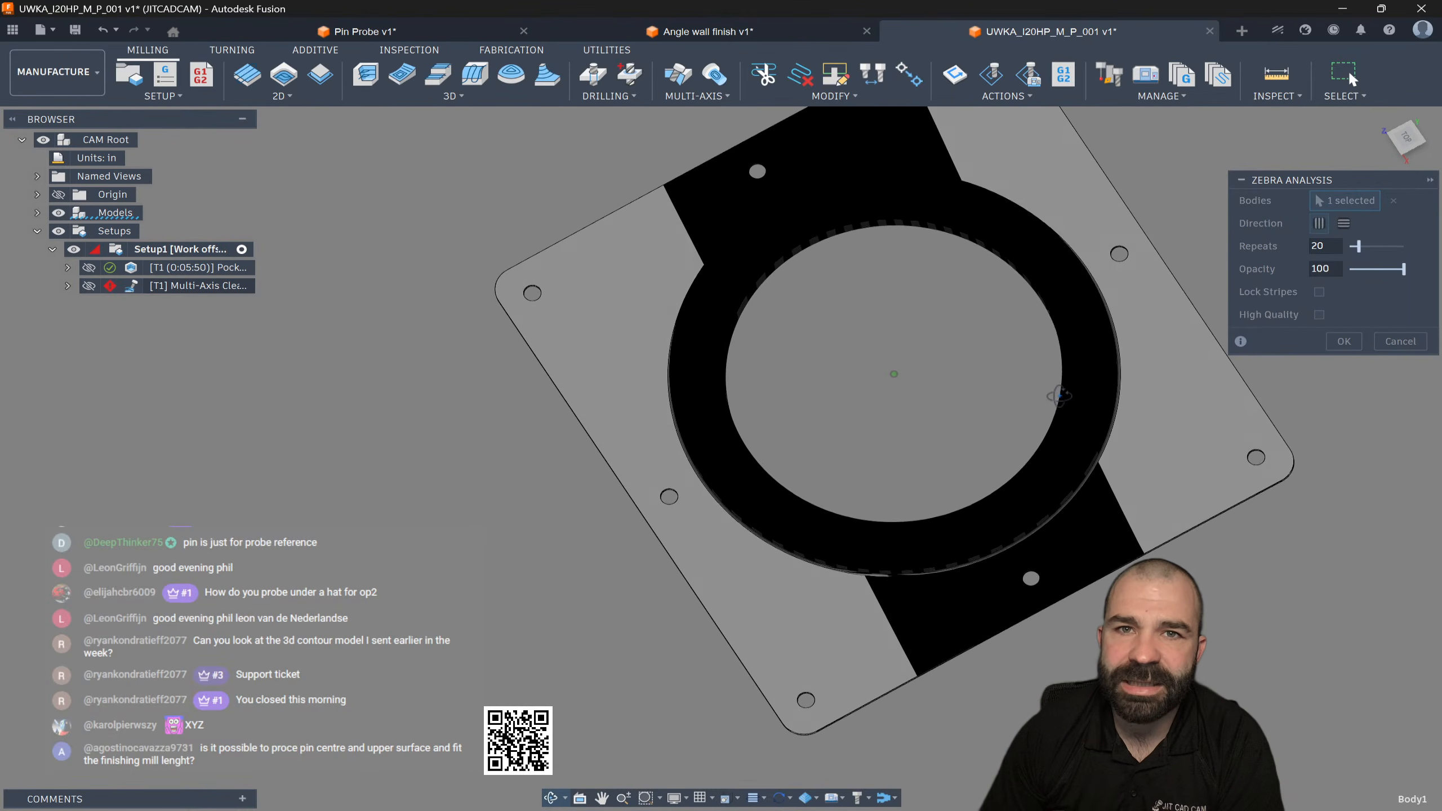
{"action": "left_click", "coordinate": [1428, 143]}
{"action": "scroll", "coordinate": [568, 498], "scroll_direction": "down", "scroll_amount": 2}
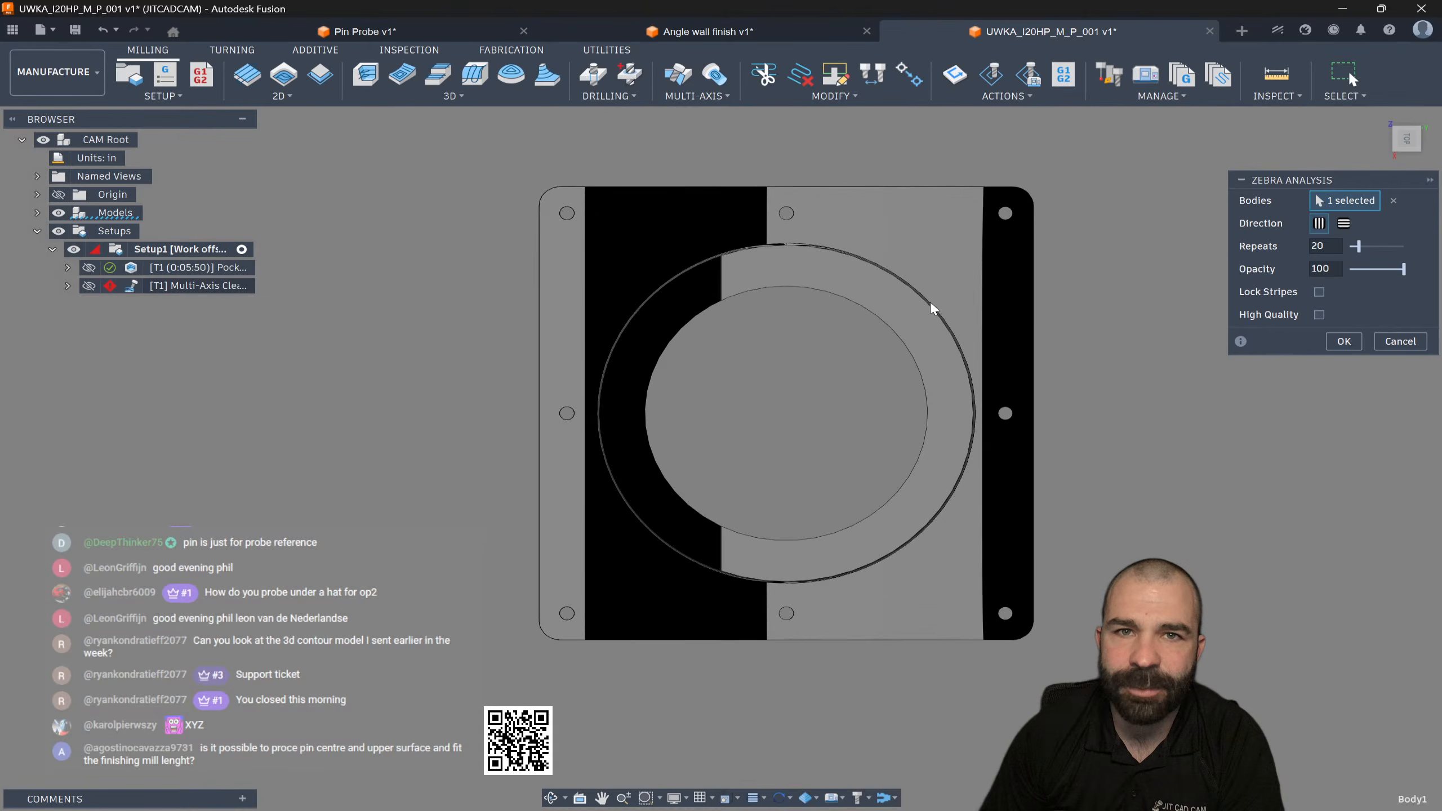
{"action": "left_click_drag", "start_coordinate": [1361, 249], "coordinate": [1407, 249]}
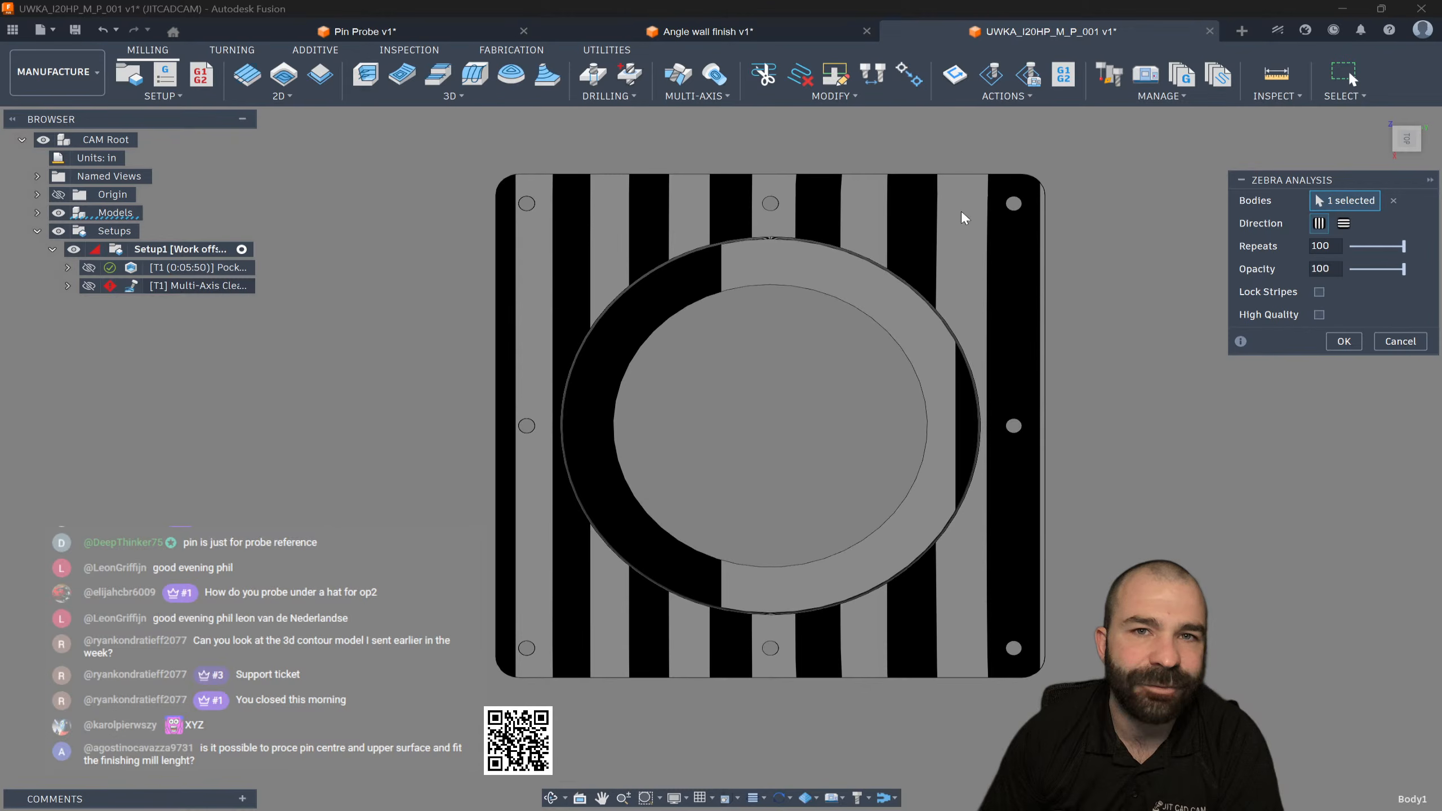
{"action": "left_click", "coordinate": [1397, 341]}
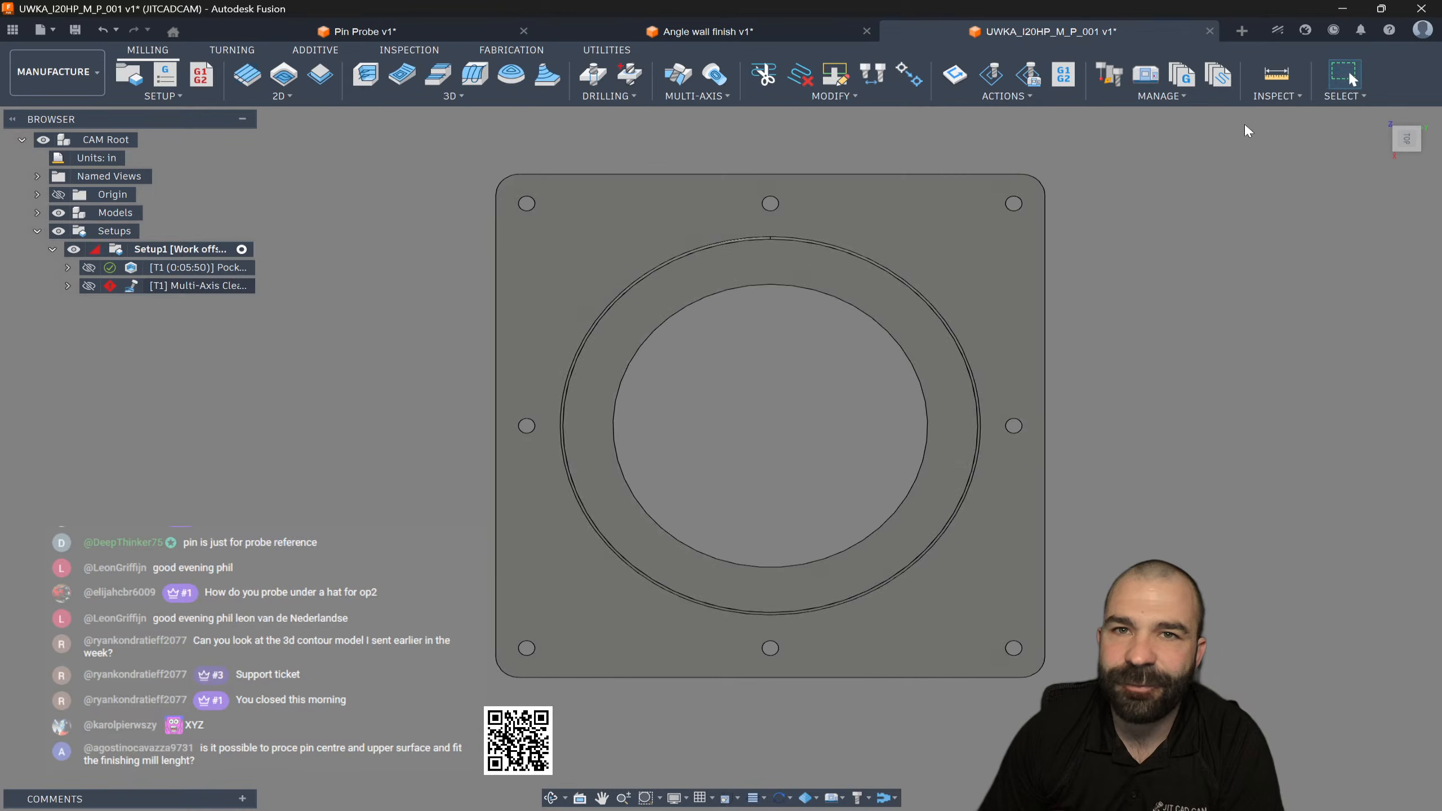
Step: Check one long curved edge of the plate with a Curvature Comb Analysis in the Design workspace
{"action": "left_click", "coordinate": [1260, 99]}
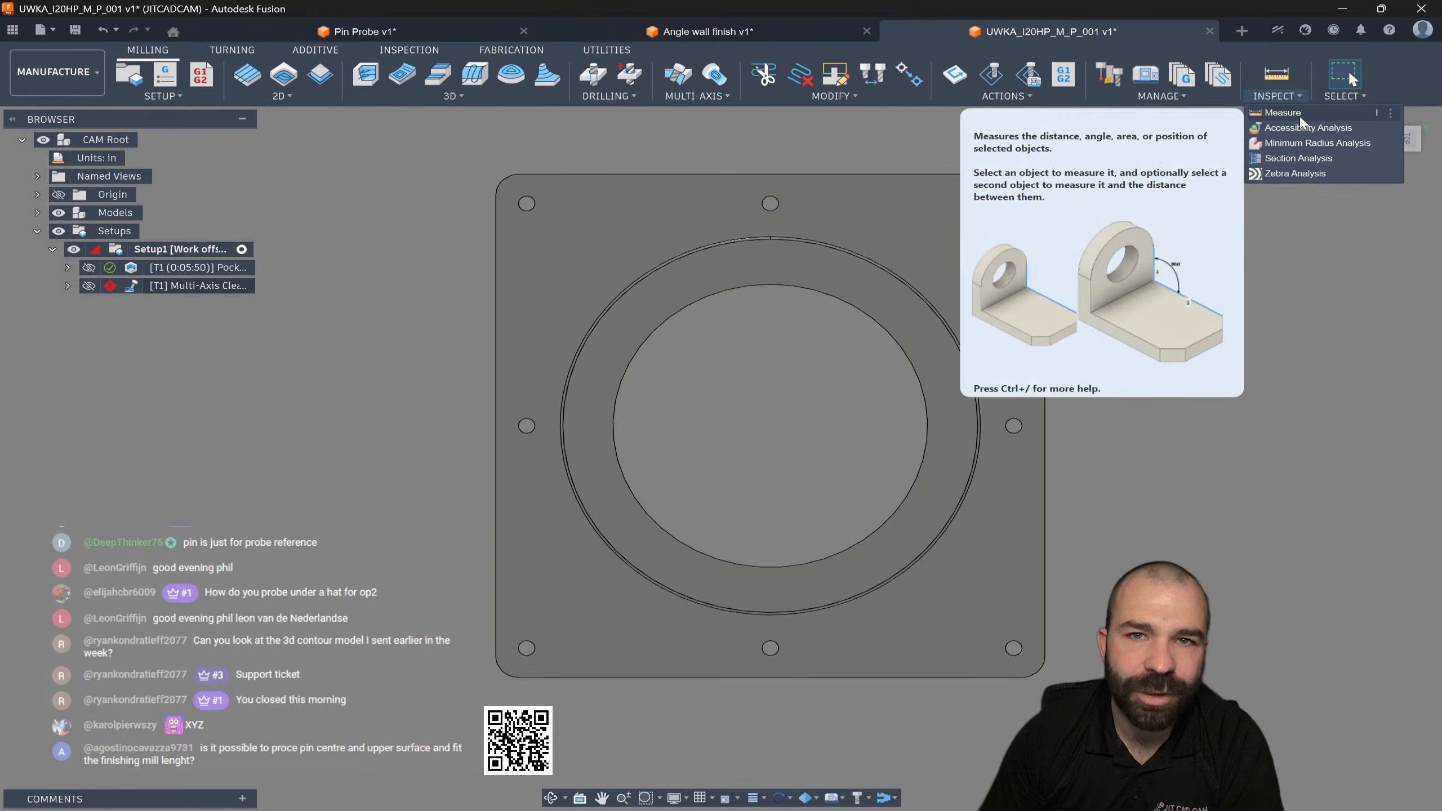
{"action": "left_click", "coordinate": [77, 79]}
{"action": "left_click", "coordinate": [68, 109]}
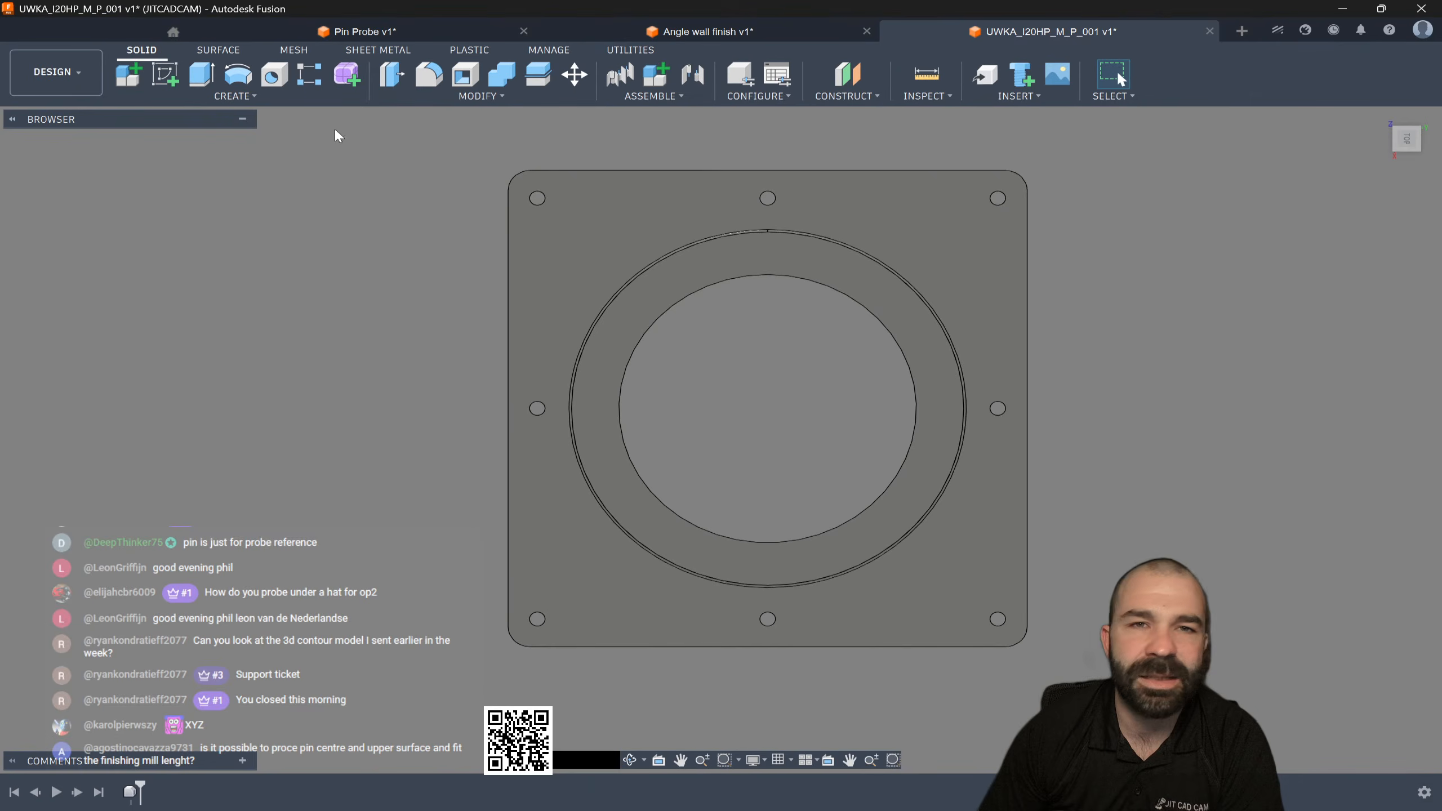
{"action": "left_click", "coordinate": [927, 97]}
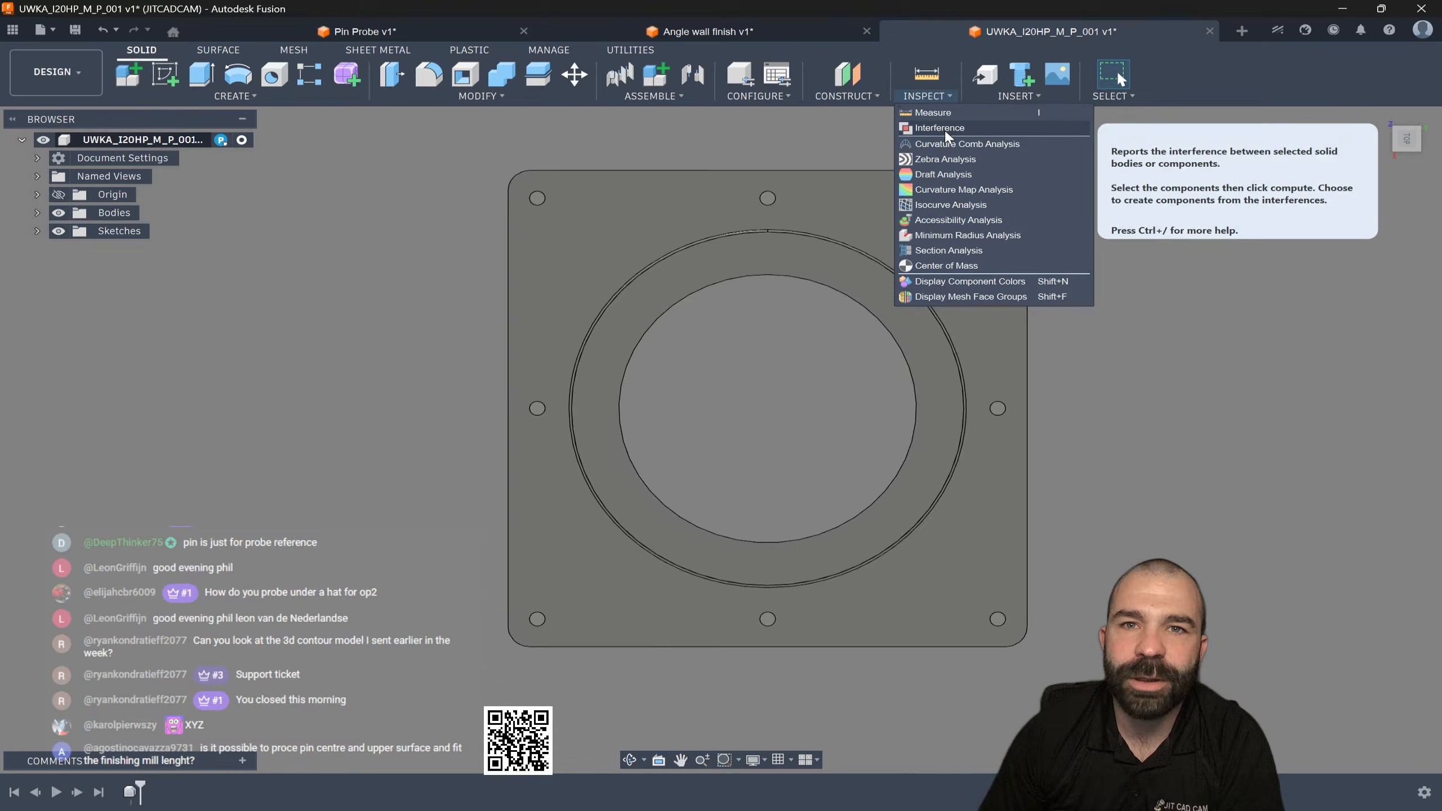
{"action": "left_click", "coordinate": [953, 141]}
{"action": "left_click", "coordinate": [945, 174]}
{"action": "mouse_move", "coordinate": [946, 181]}
{"action": "middle_mouse_down", "text": "shift"}
{"action": "mouse_move", "coordinate": [932, 190]}
{"action": "mouse_move", "coordinate": [939, 160]}
{"action": "middle_mouse_up", "text": "shift"}
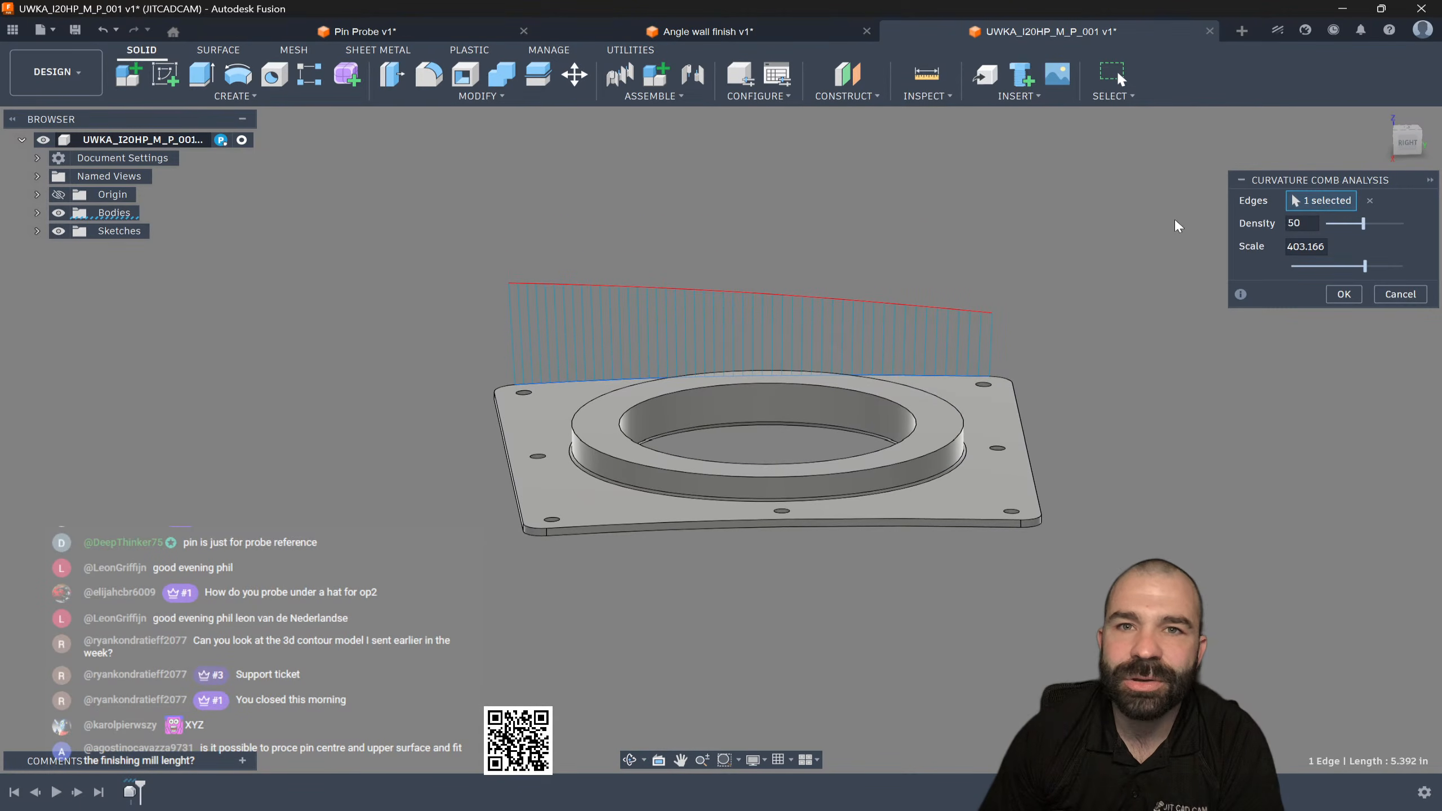
{"action": "left_click", "coordinate": [1400, 294]}
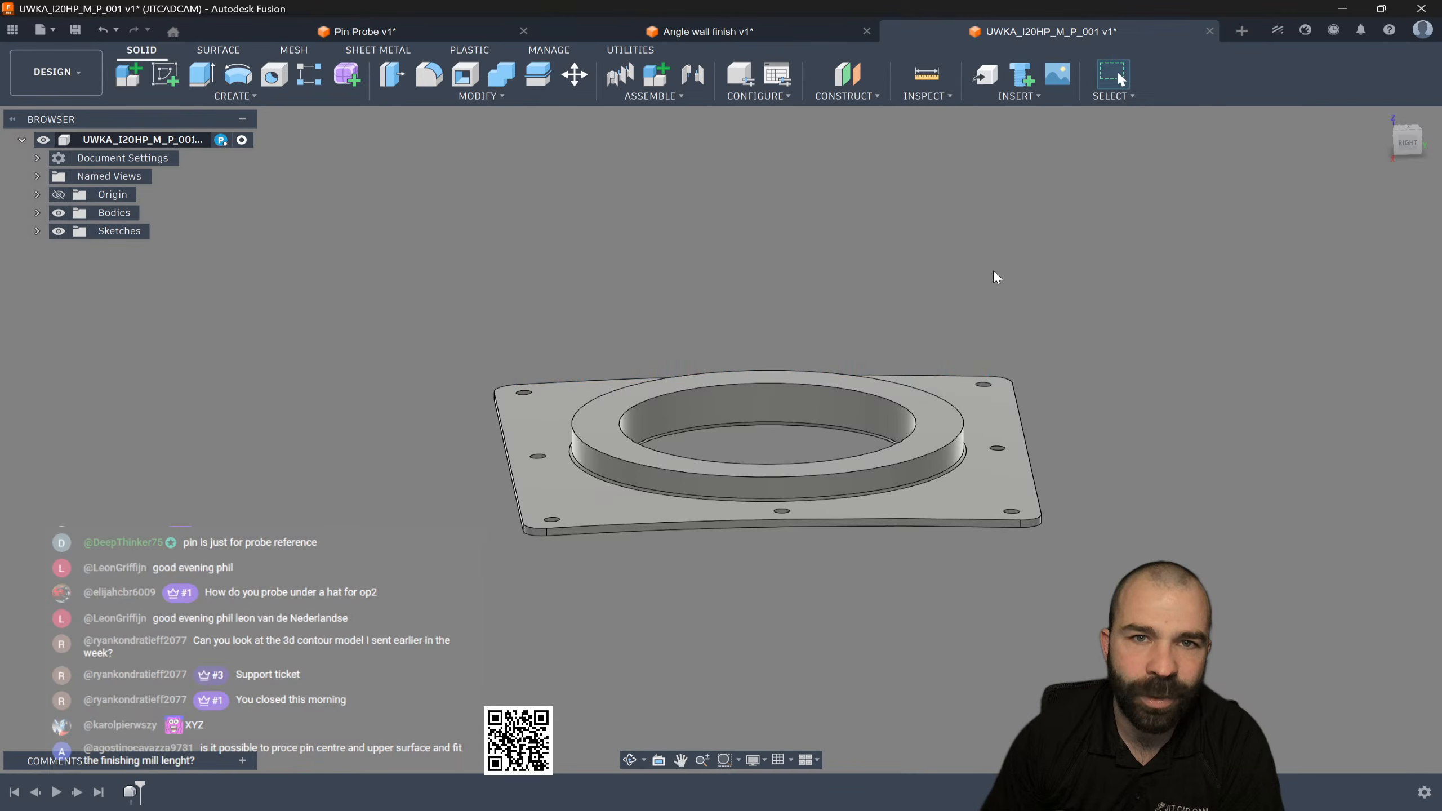
{"action": "middle_click_drag", "start_coordinate": [870, 259], "coordinate": [782, 271], "text": "shift"}
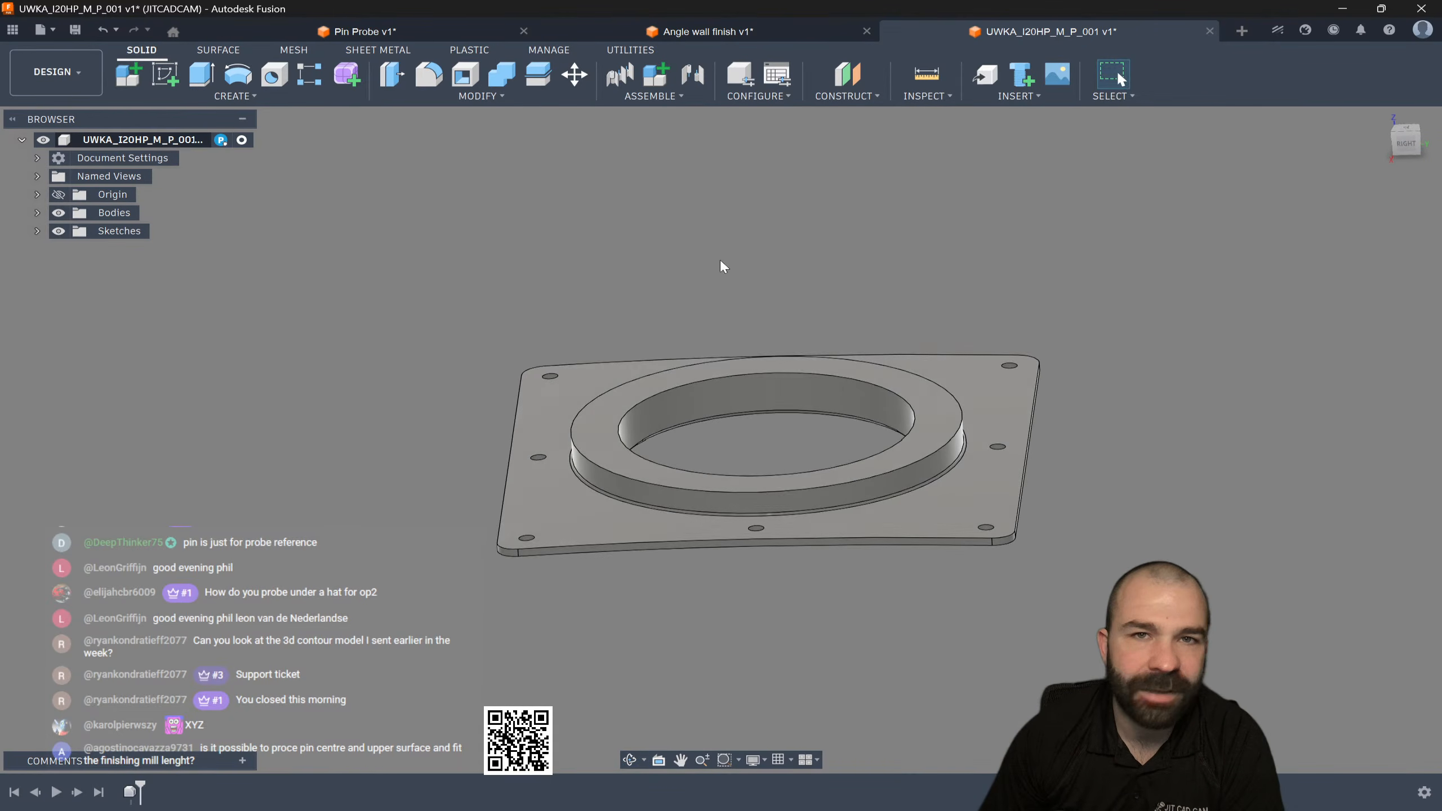
Step: Return to the Manufacture workspace and delete the multi-axis clearing operation from Setup1
{"action": "left_click", "coordinate": [55, 71]}
{"action": "left_click", "coordinate": [78, 241]}
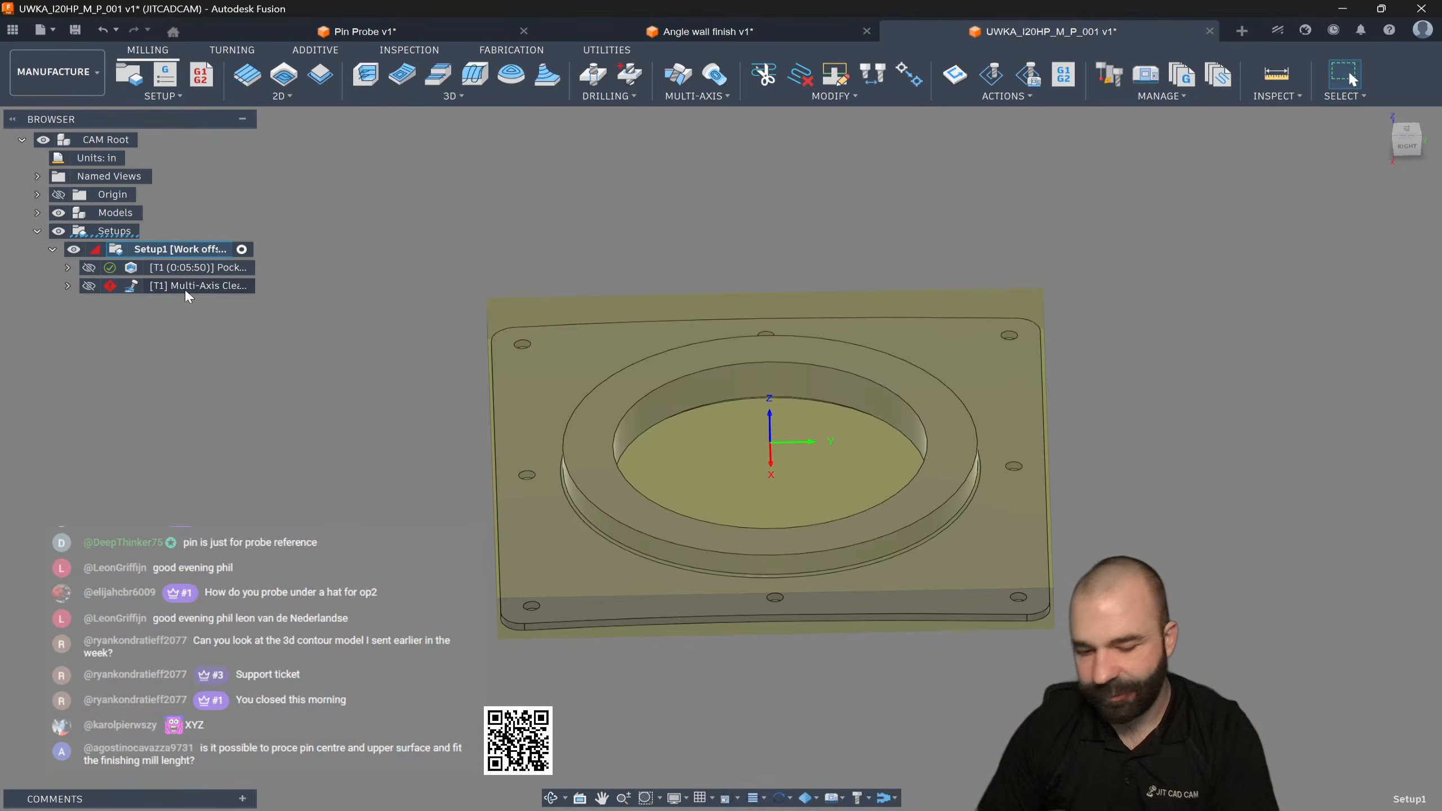
{"action": "left_click", "coordinate": [187, 287]}
{"action": "key", "text": "Delete"}
Step: Add a 3D Blend operation to Setup1 for machining around the ring
{"action": "scroll", "coordinate": [594, 562], "scroll_direction": "up", "scroll_amount": 4}
{"action": "middle_click_drag", "start_coordinate": [592, 536], "coordinate": [589, 490], "text": "shift"}
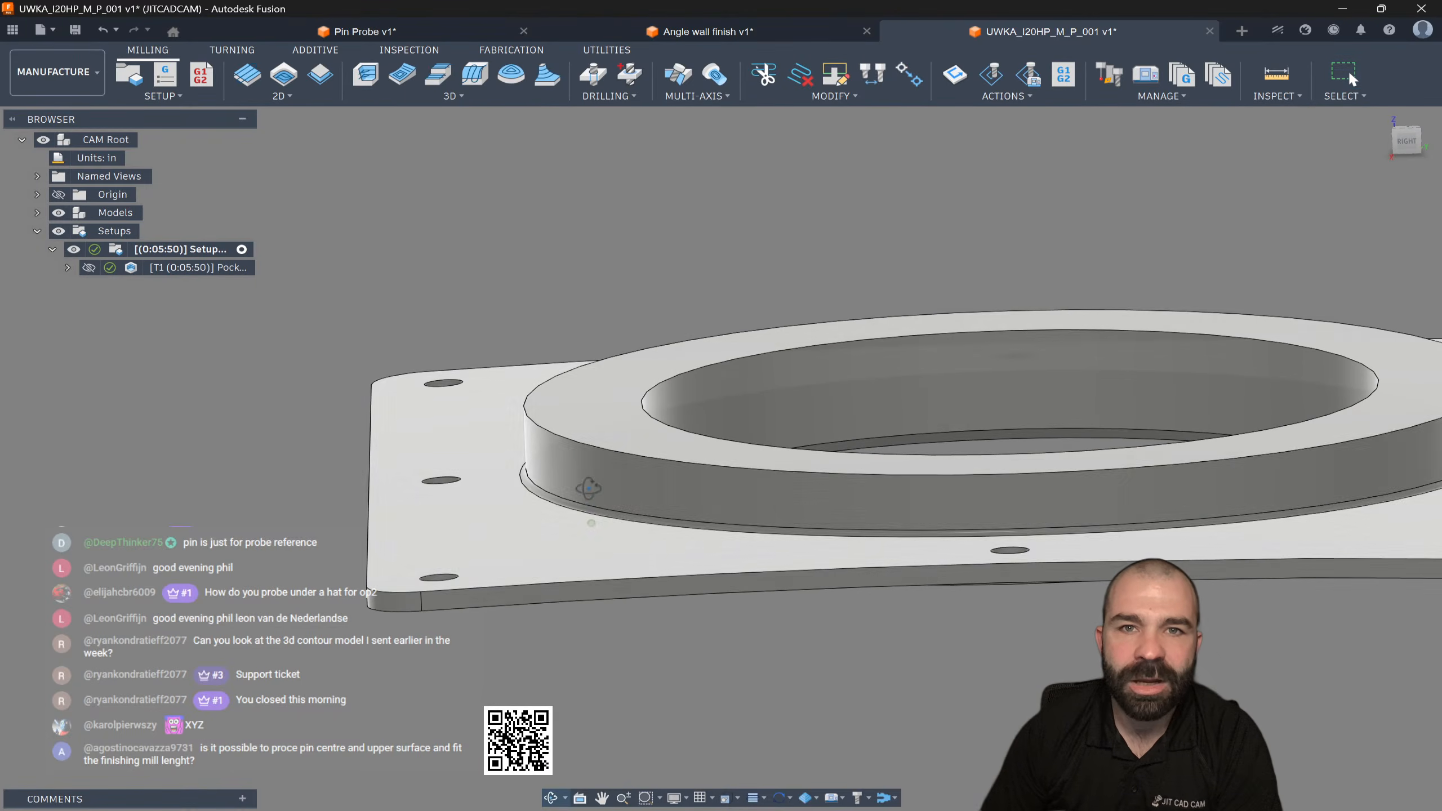
{"action": "scroll", "coordinate": [580, 503], "scroll_direction": "up", "scroll_amount": 3}
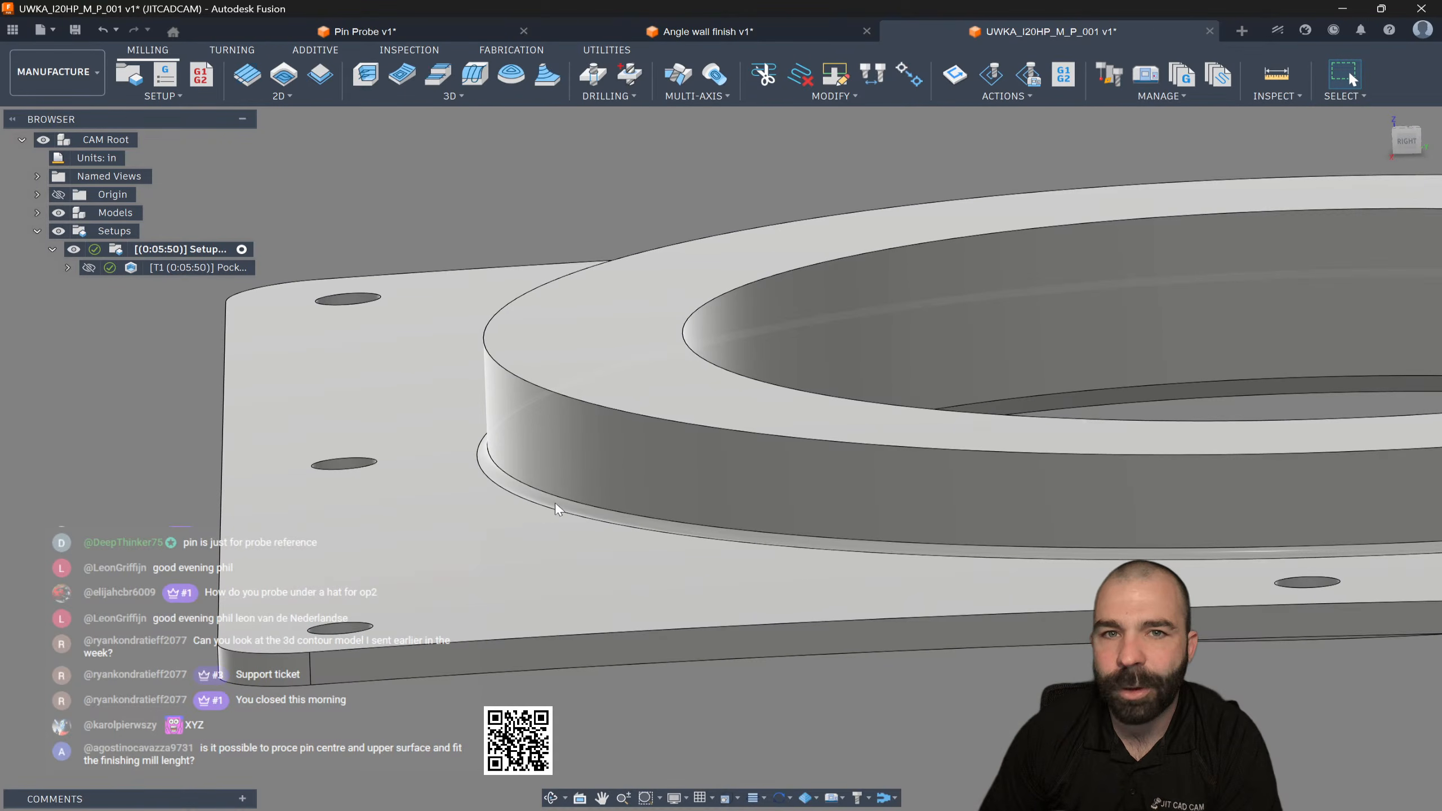
{"action": "scroll", "coordinate": [556, 505], "scroll_direction": "down", "scroll_amount": 2}
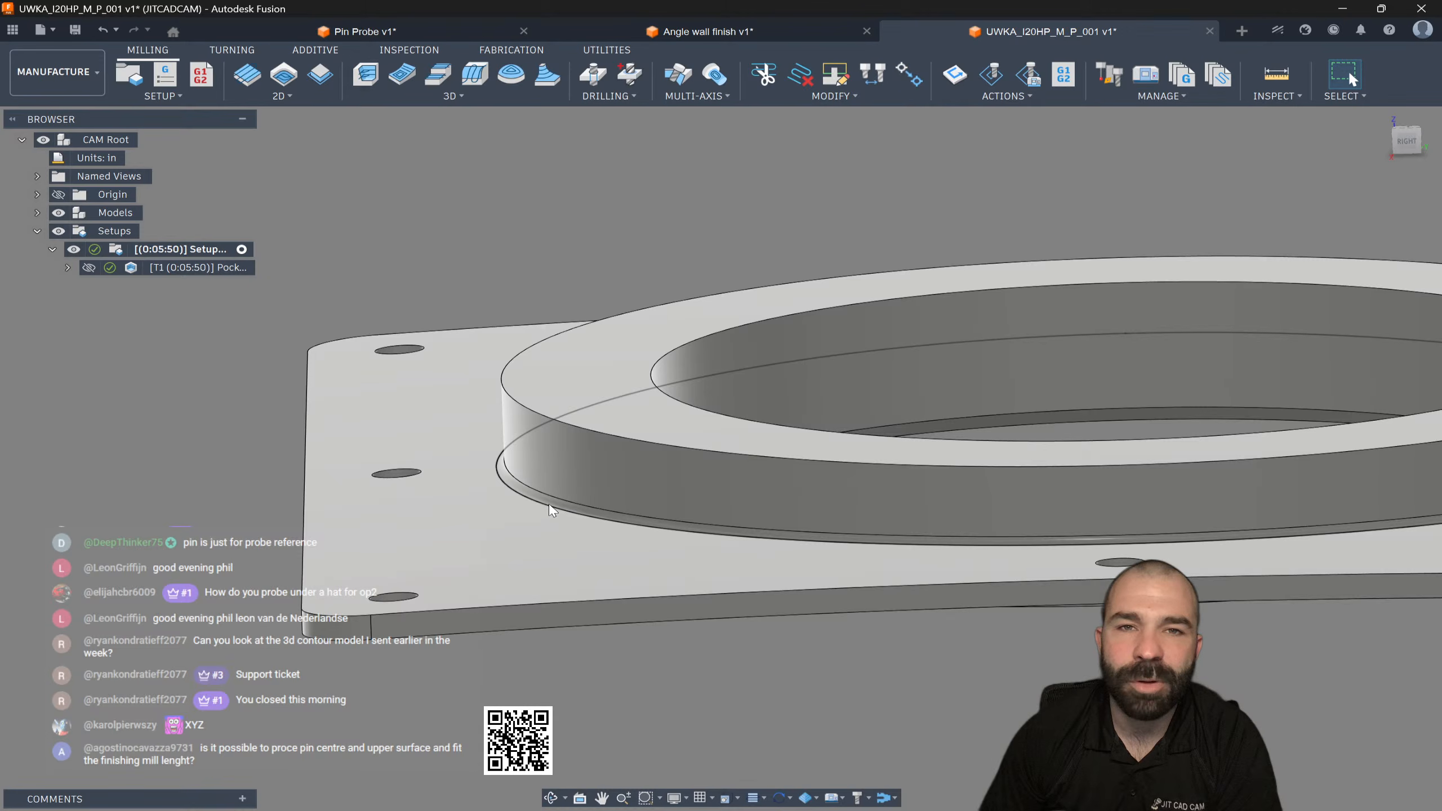
{"action": "left_click", "coordinate": [451, 97]}
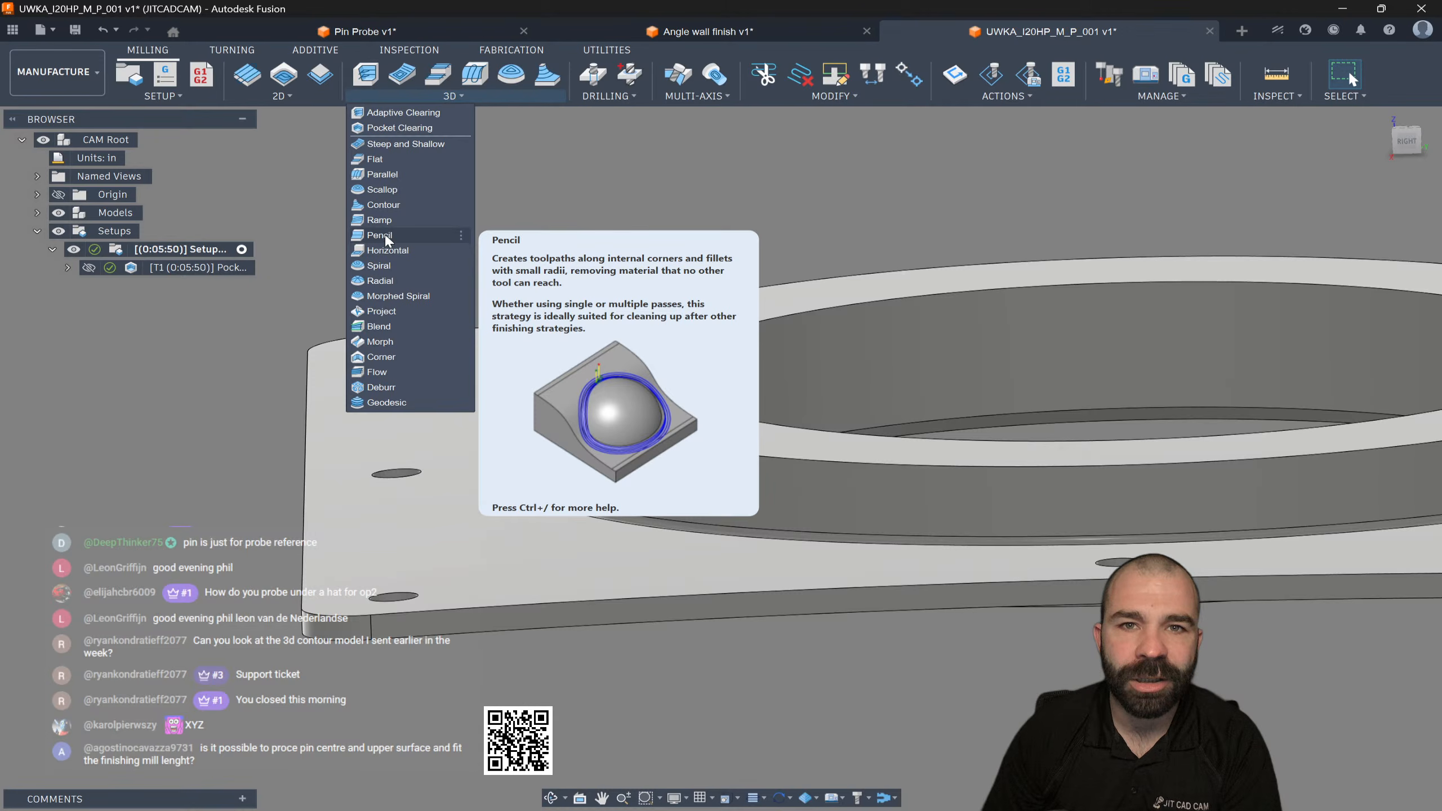
{"action": "scroll", "coordinate": [527, 483], "scroll_direction": "up", "scroll_amount": 5}
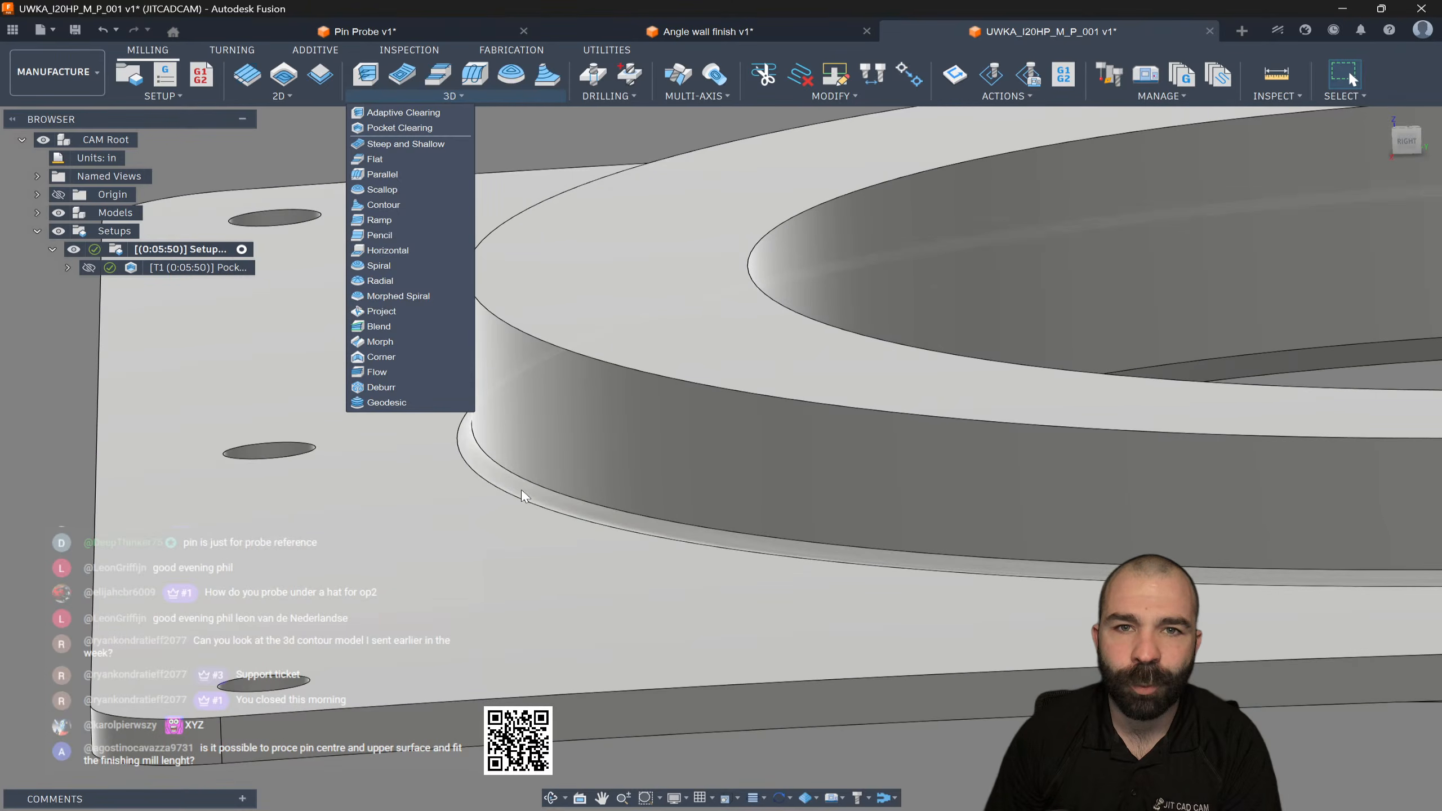
{"action": "scroll", "coordinate": [522, 488], "scroll_direction": "down", "scroll_amount": 3}
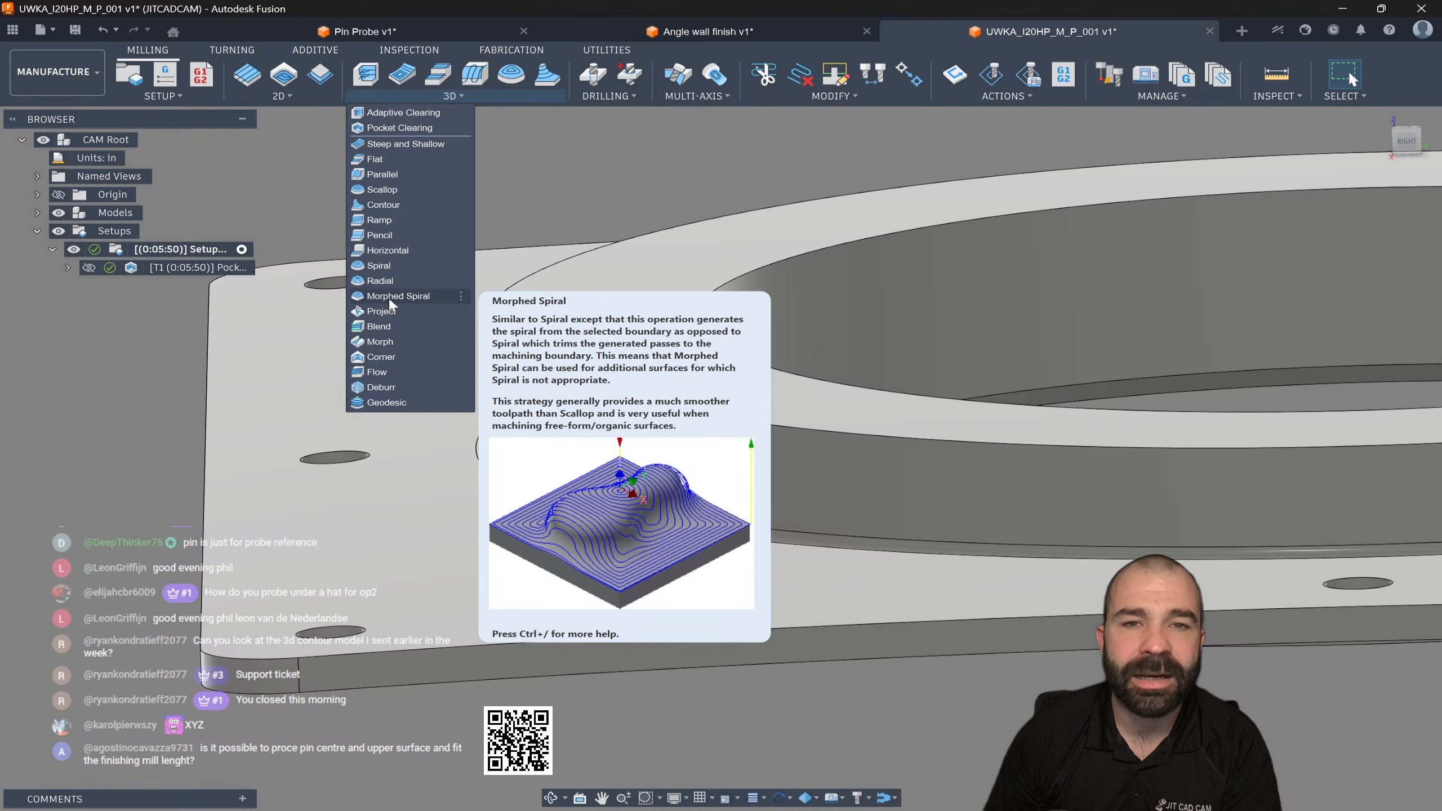
{"action": "left_click", "coordinate": [378, 327]}
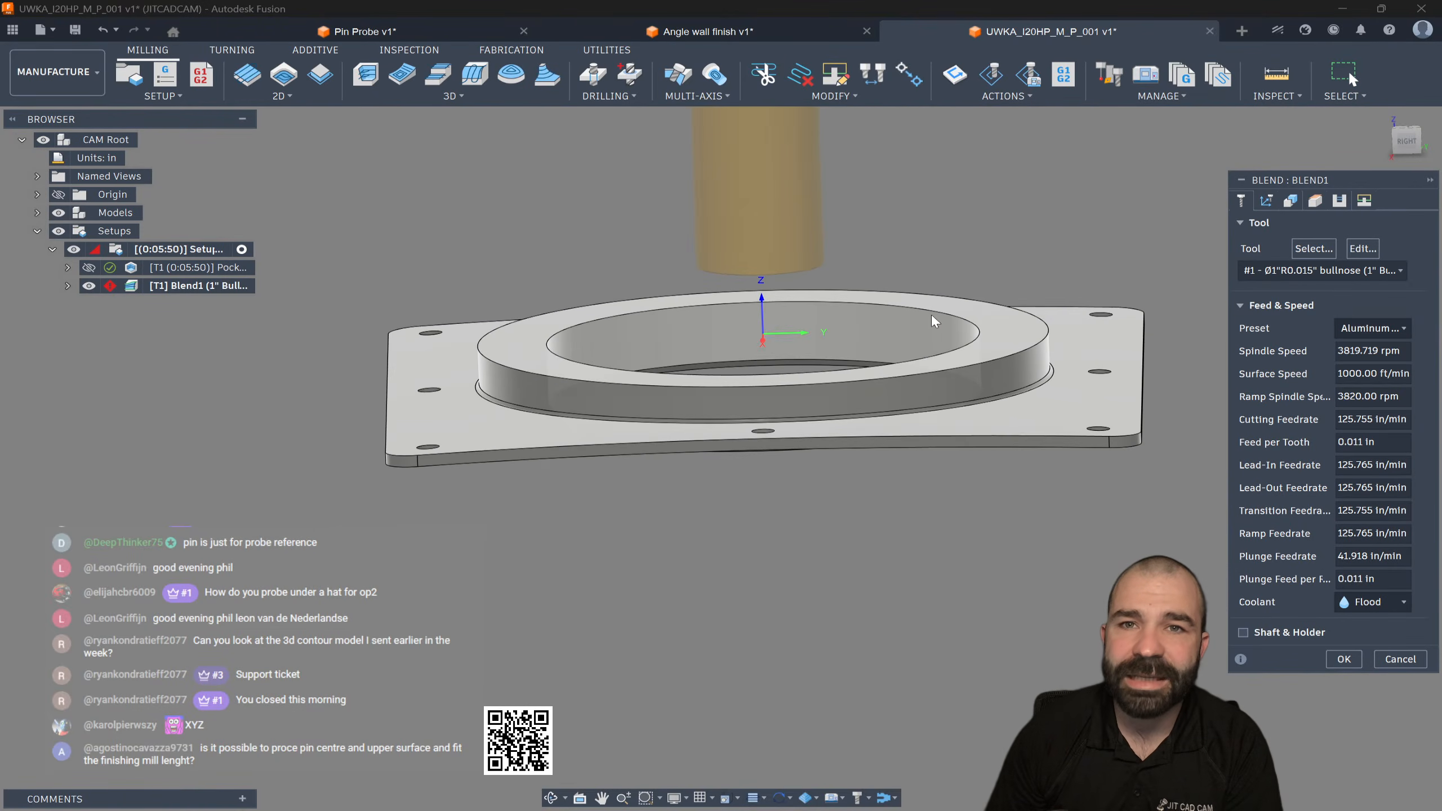
Step: Assign the 1/4" Ball Endmill from the Fusion Library to the Blend operation
{"action": "left_click", "coordinate": [1313, 248]}
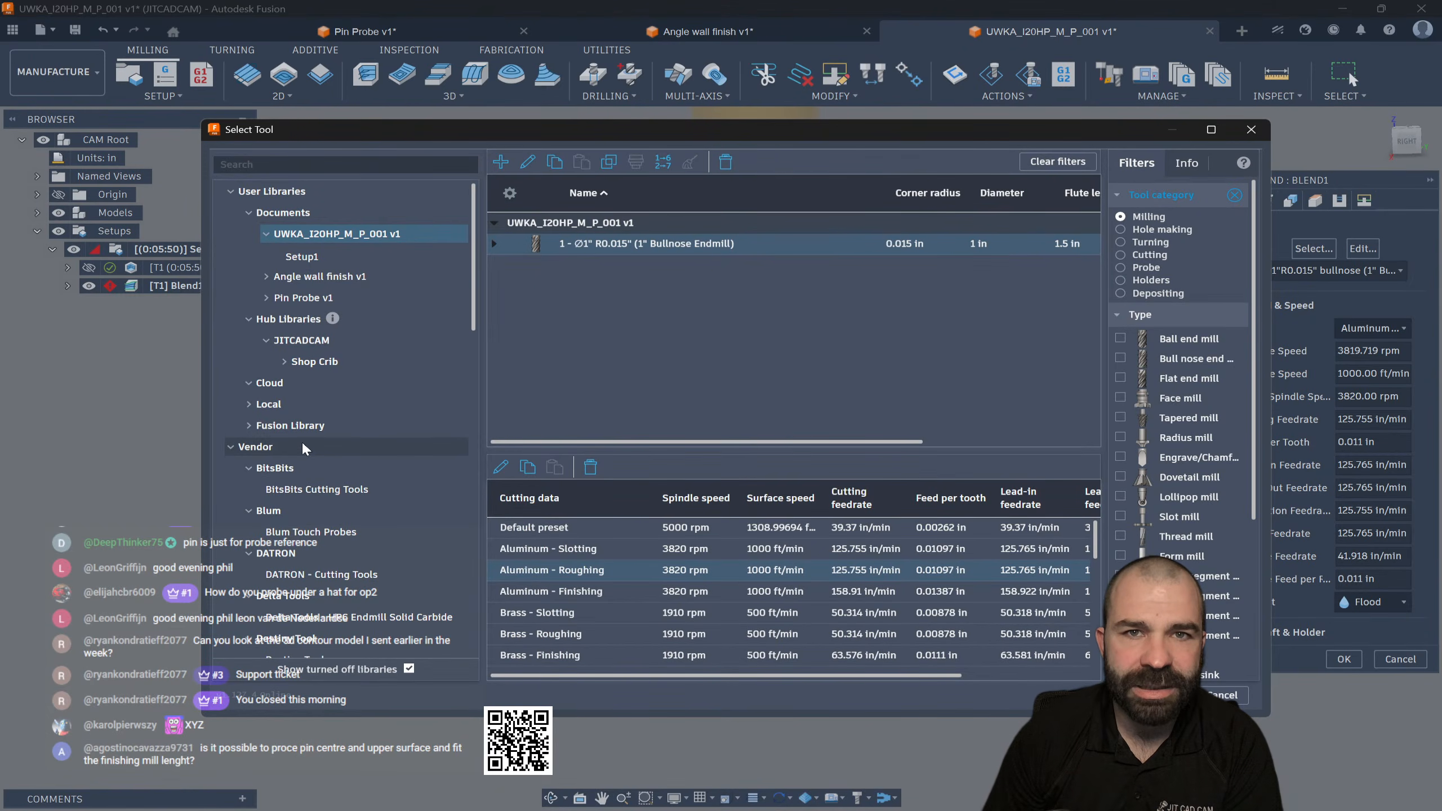
{"action": "left_click", "coordinate": [290, 424]}
{"action": "left_click", "coordinate": [1188, 338]}
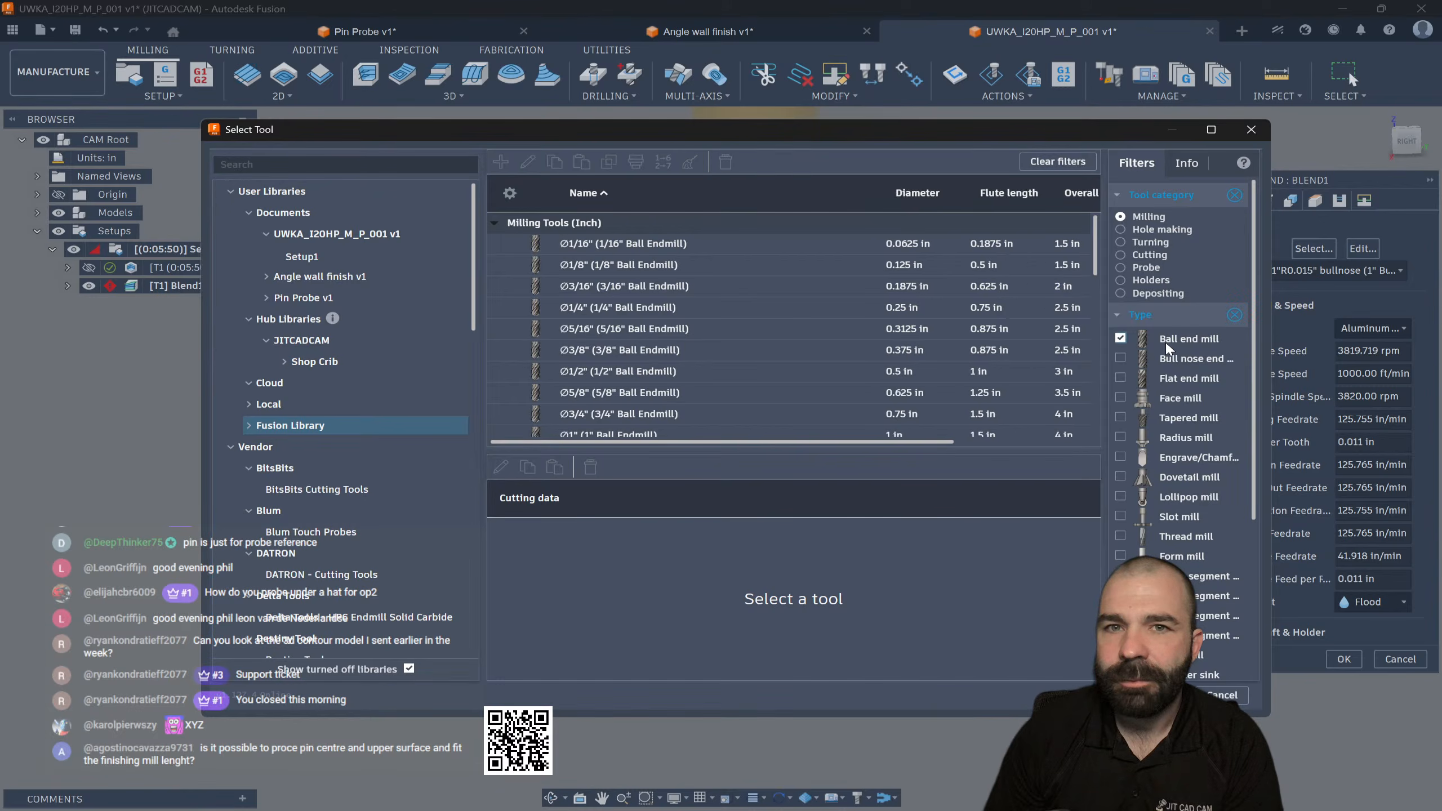
{"action": "left_click", "coordinate": [602, 310]}
{"action": "left_click", "coordinate": [1160, 694]}
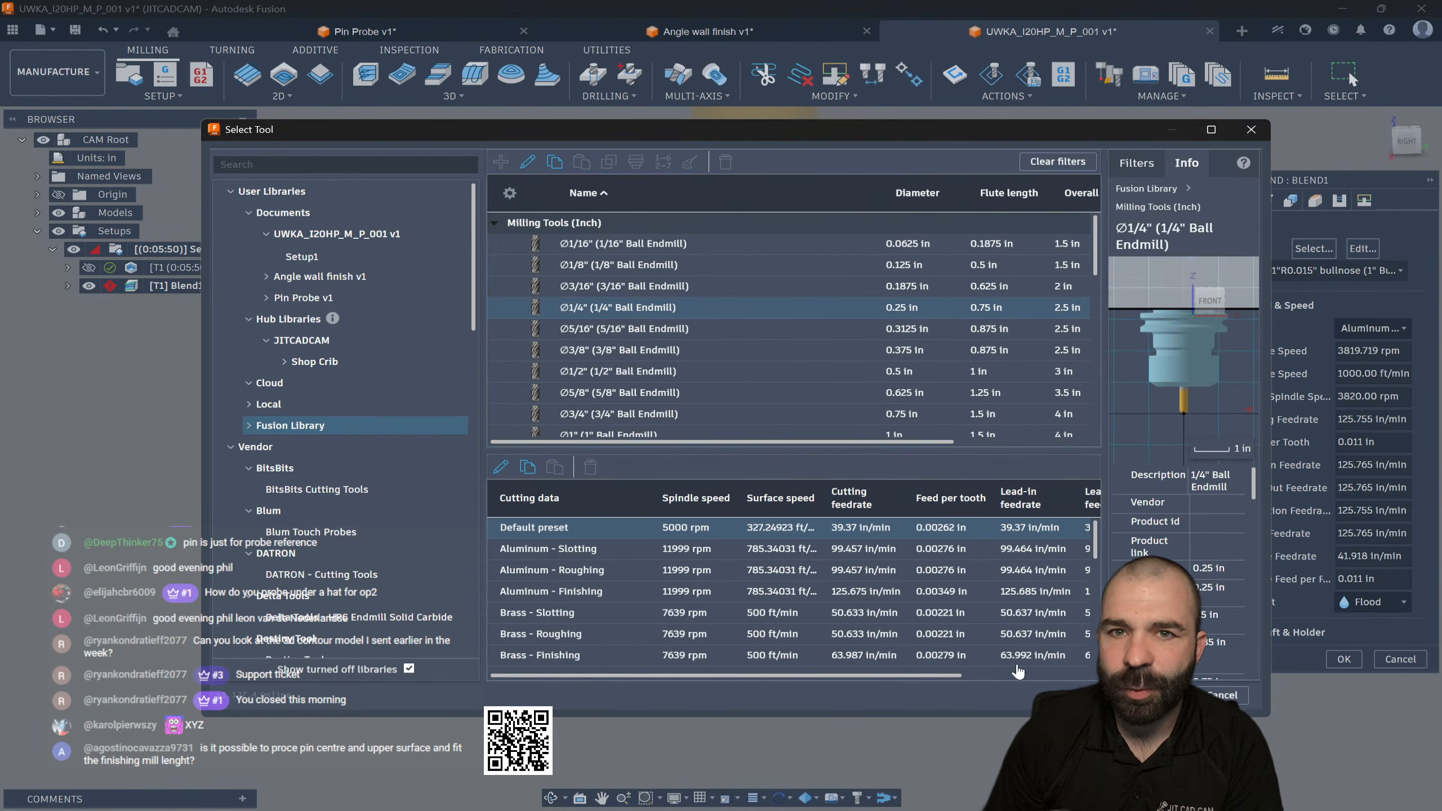
Step: Set the ring's outer wall and the fillet at its base as the Blend operation's drive surfaces
{"action": "left_click", "coordinate": [1290, 201]}
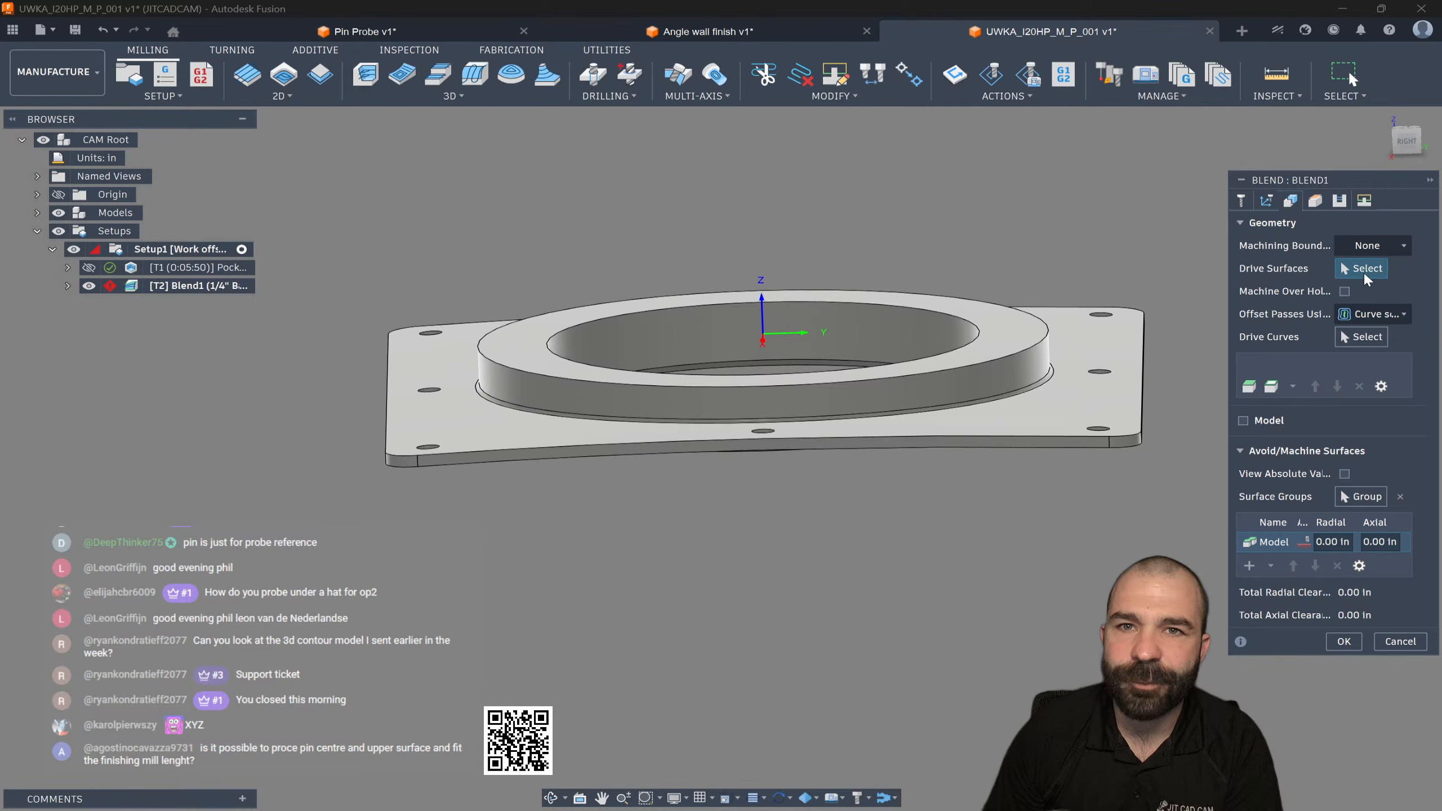
{"action": "scroll", "coordinate": [478, 349], "scroll_direction": "up", "scroll_amount": 5}
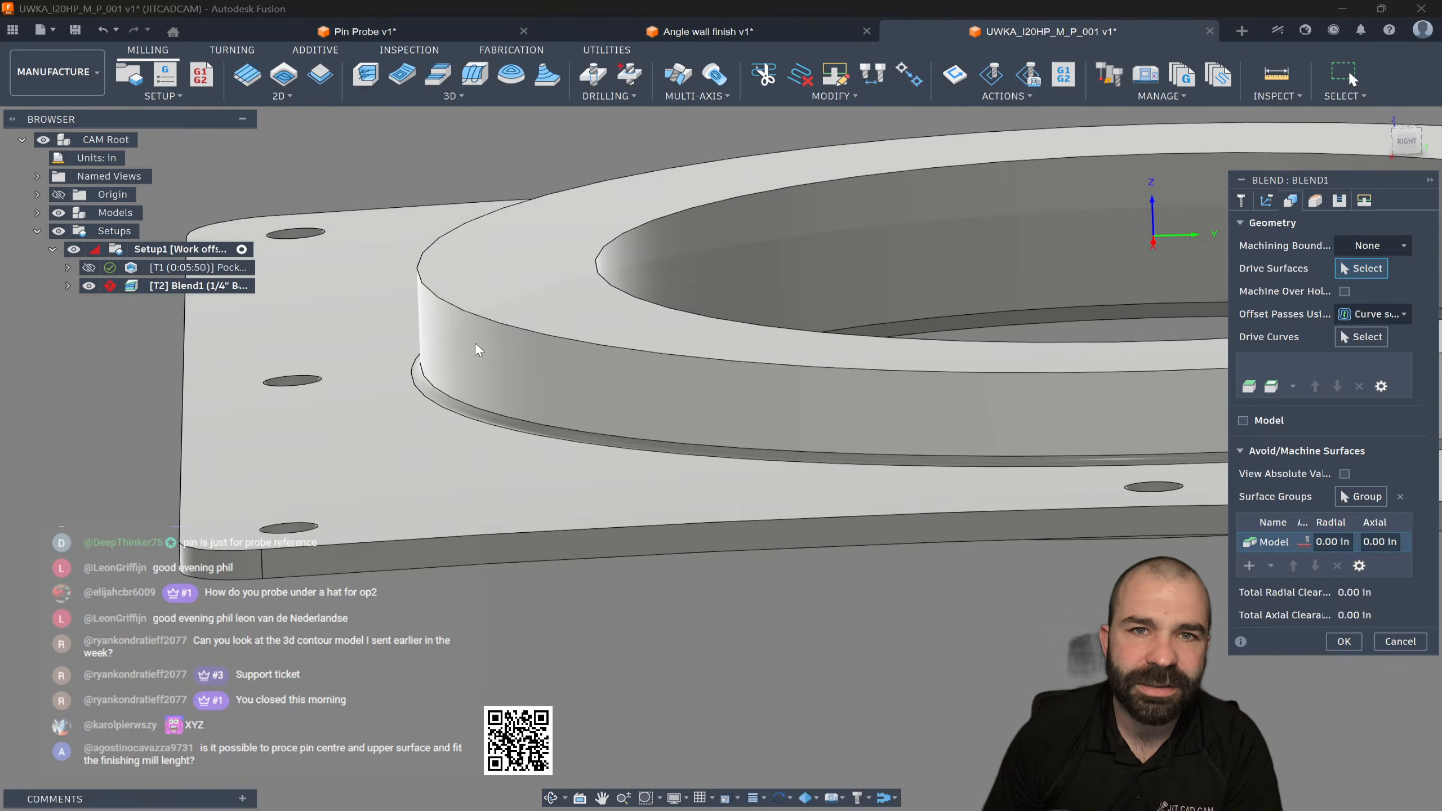
{"action": "left_click", "coordinate": [441, 399]}
{"action": "scroll", "coordinate": [439, 457], "scroll_direction": "down", "scroll_amount": 4}
{"action": "middle_click_drag", "start_coordinate": [480, 490], "coordinate": [474, 499], "text": "shift"}
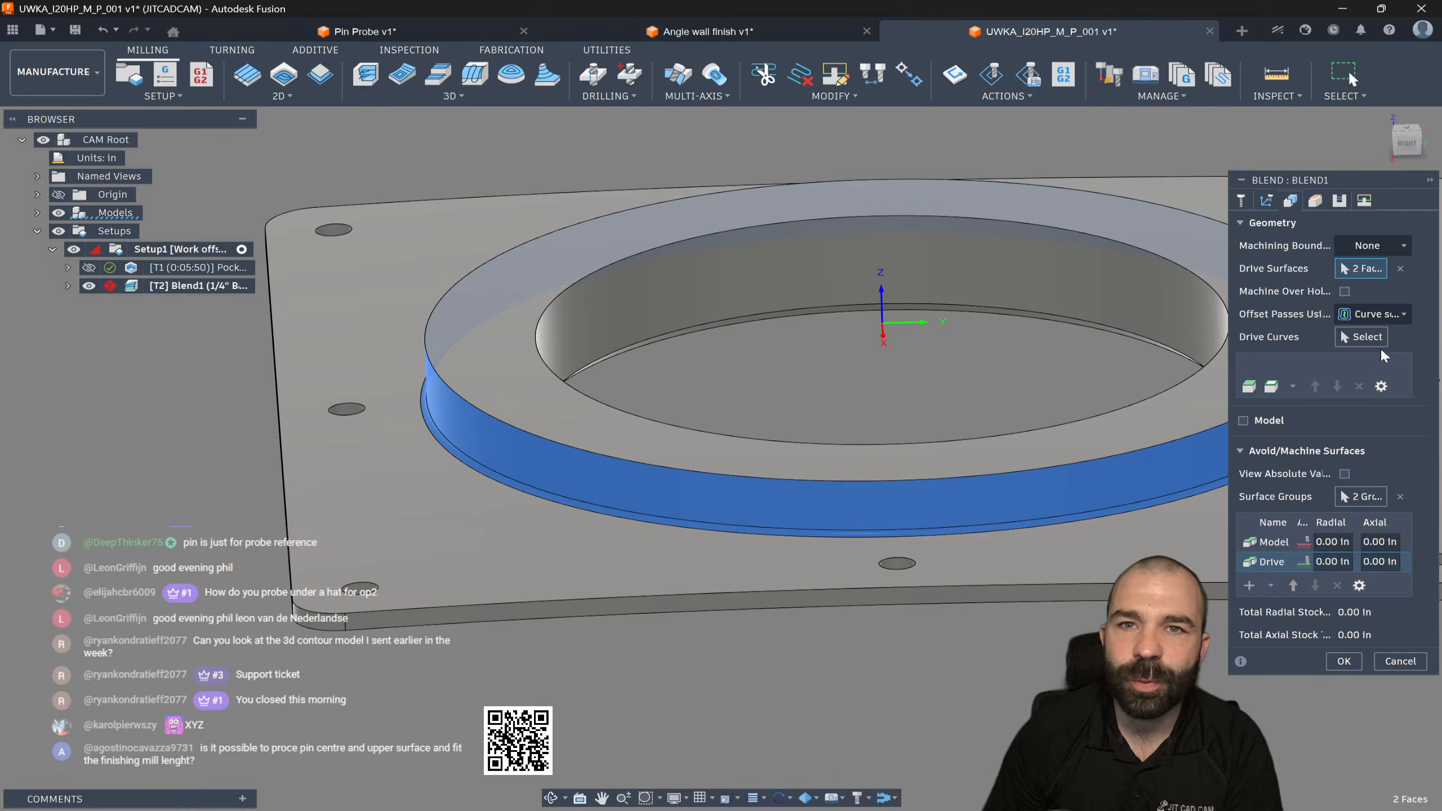
{"action": "left_click", "coordinate": [1343, 661]}
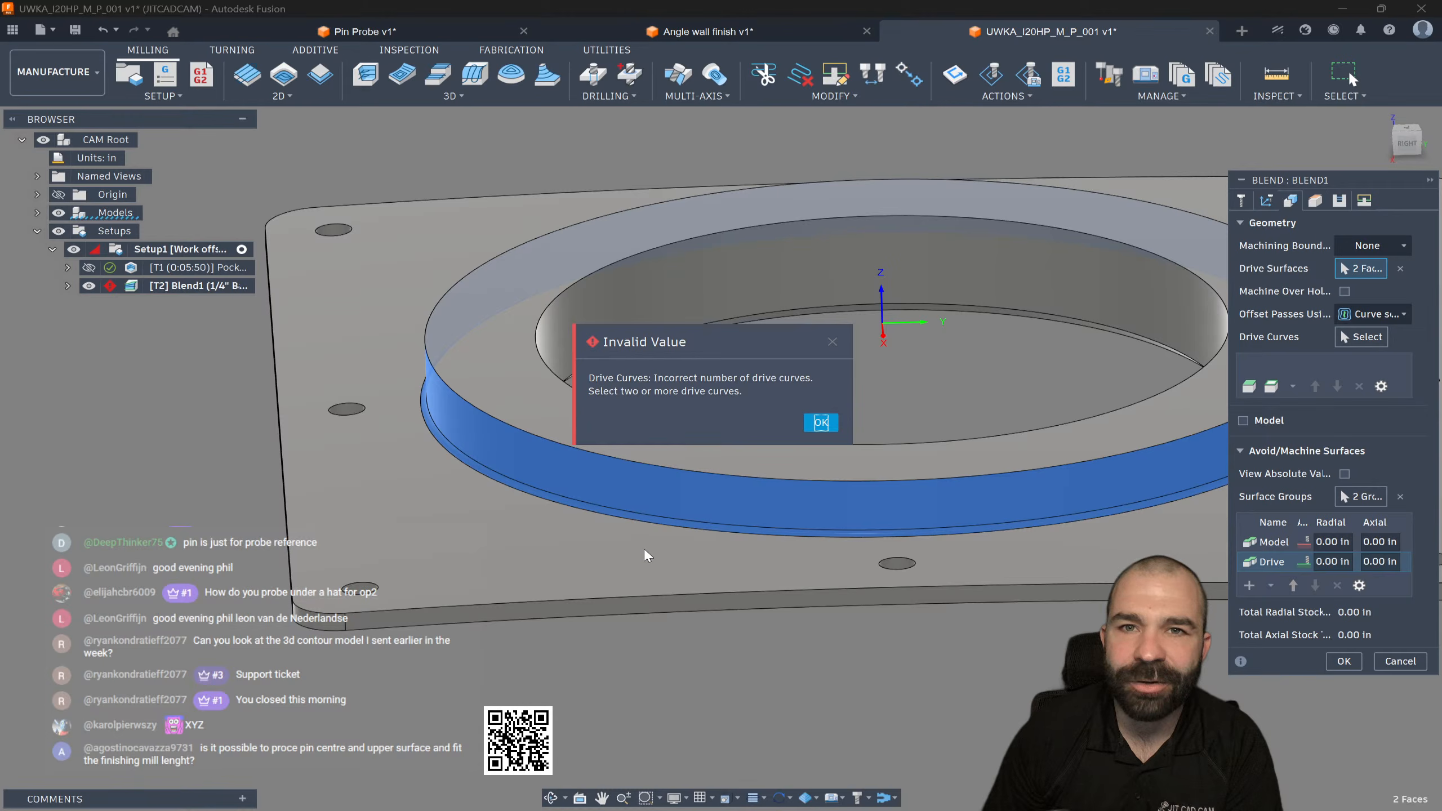
{"action": "left_click", "coordinate": [821, 422]}
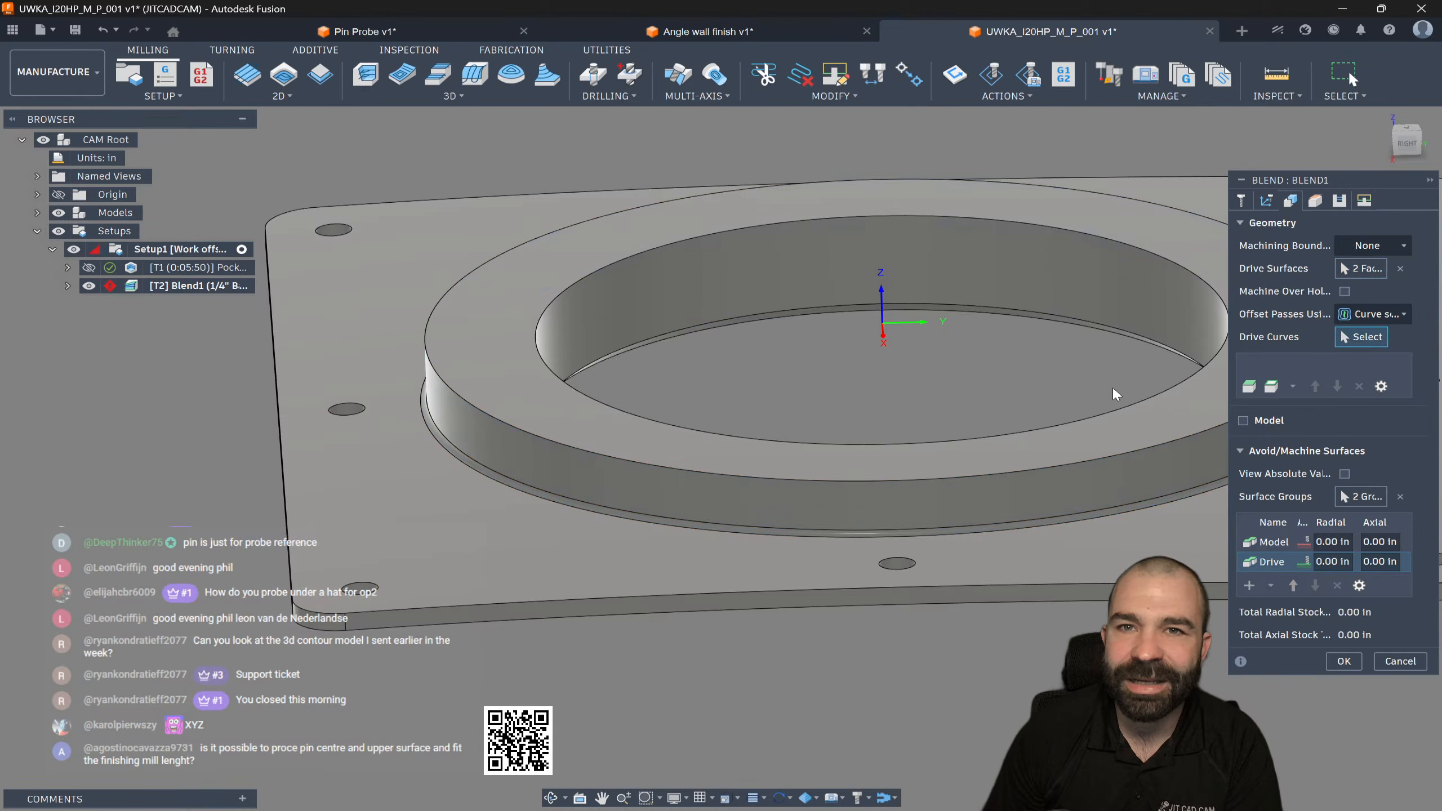
Step: Set the ring's upper outer edge and the base fillet's lower edge as drive curves and generate the Blend toolpath
{"action": "left_click", "coordinate": [1376, 271]}
{"action": "left_click", "coordinate": [1361, 336]}
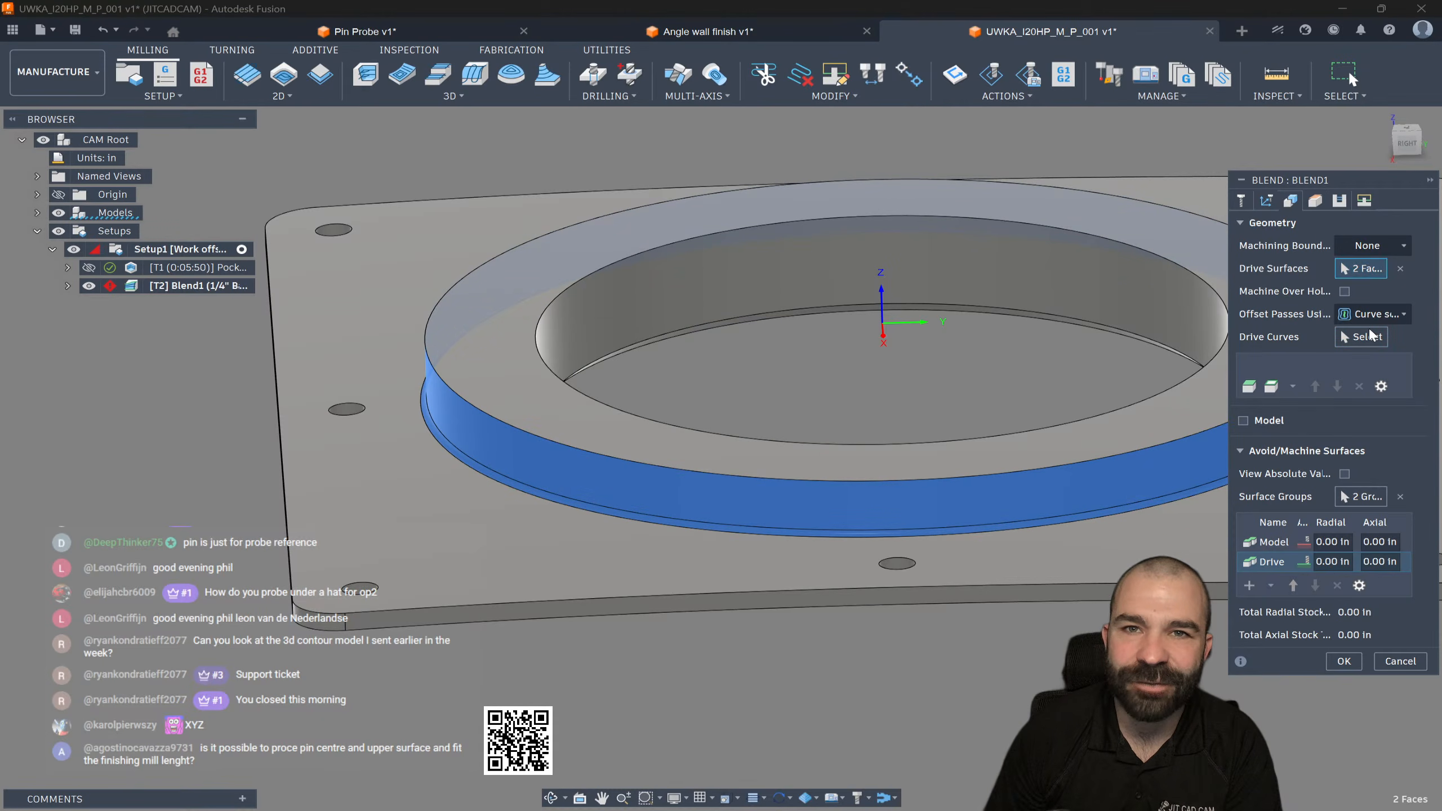
{"action": "left_click", "coordinate": [445, 375]}
{"action": "left_click", "coordinate": [620, 519]}
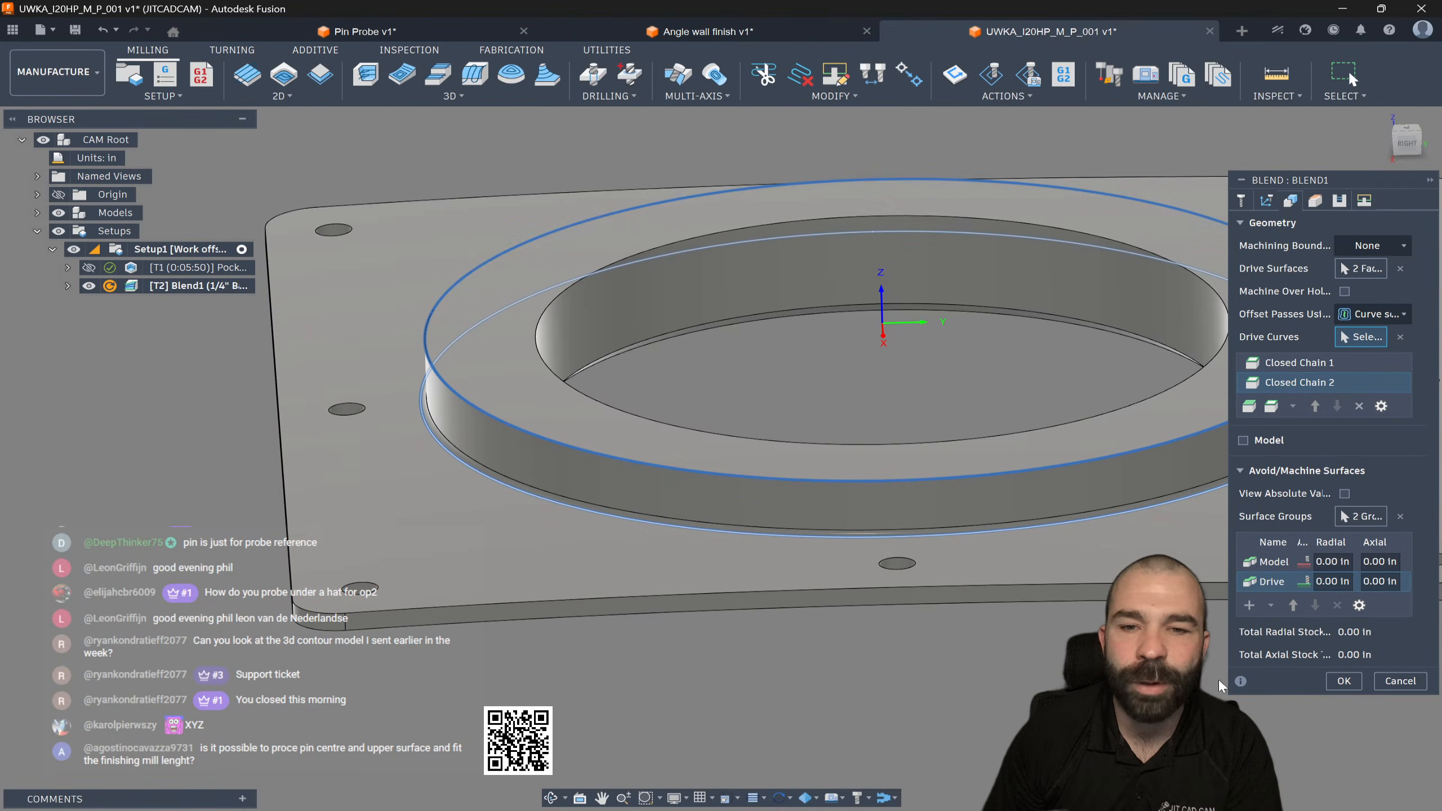
{"action": "left_click", "coordinate": [1343, 681]}
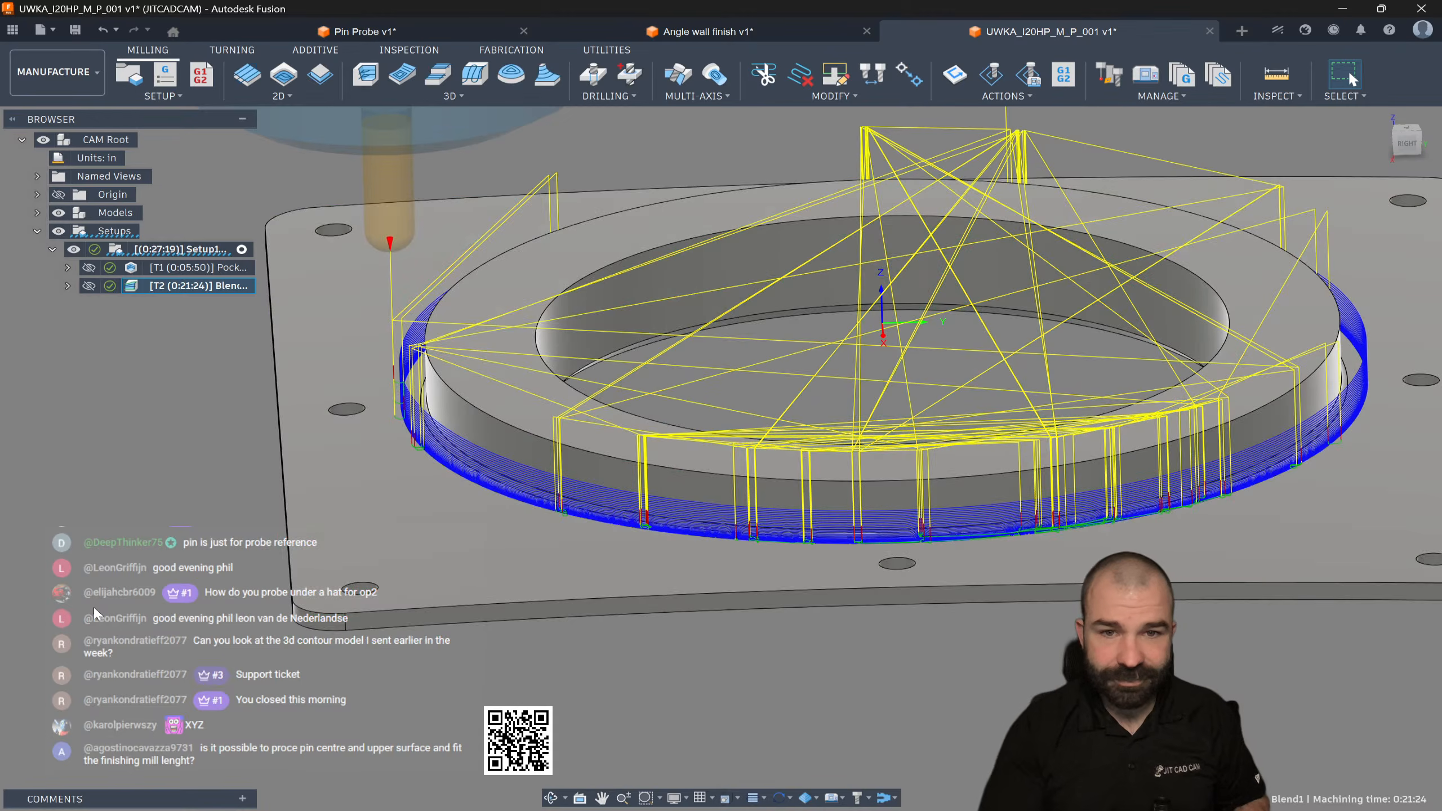
Step: Examine the Blend toolpath's passes and linking moves around the ring's outer wall and base fillet
{"action": "scroll", "coordinate": [340, 437], "scroll_direction": "up", "scroll_amount": 3}
{"action": "mouse_move", "coordinate": [340, 437]}
{"action": "middle_mouse_down", "text": "shift"}
{"action": "mouse_move", "coordinate": [338, 410]}
{"action": "mouse_move", "coordinate": [345, 420]}
{"action": "middle_mouse_up", "text": "shift"}
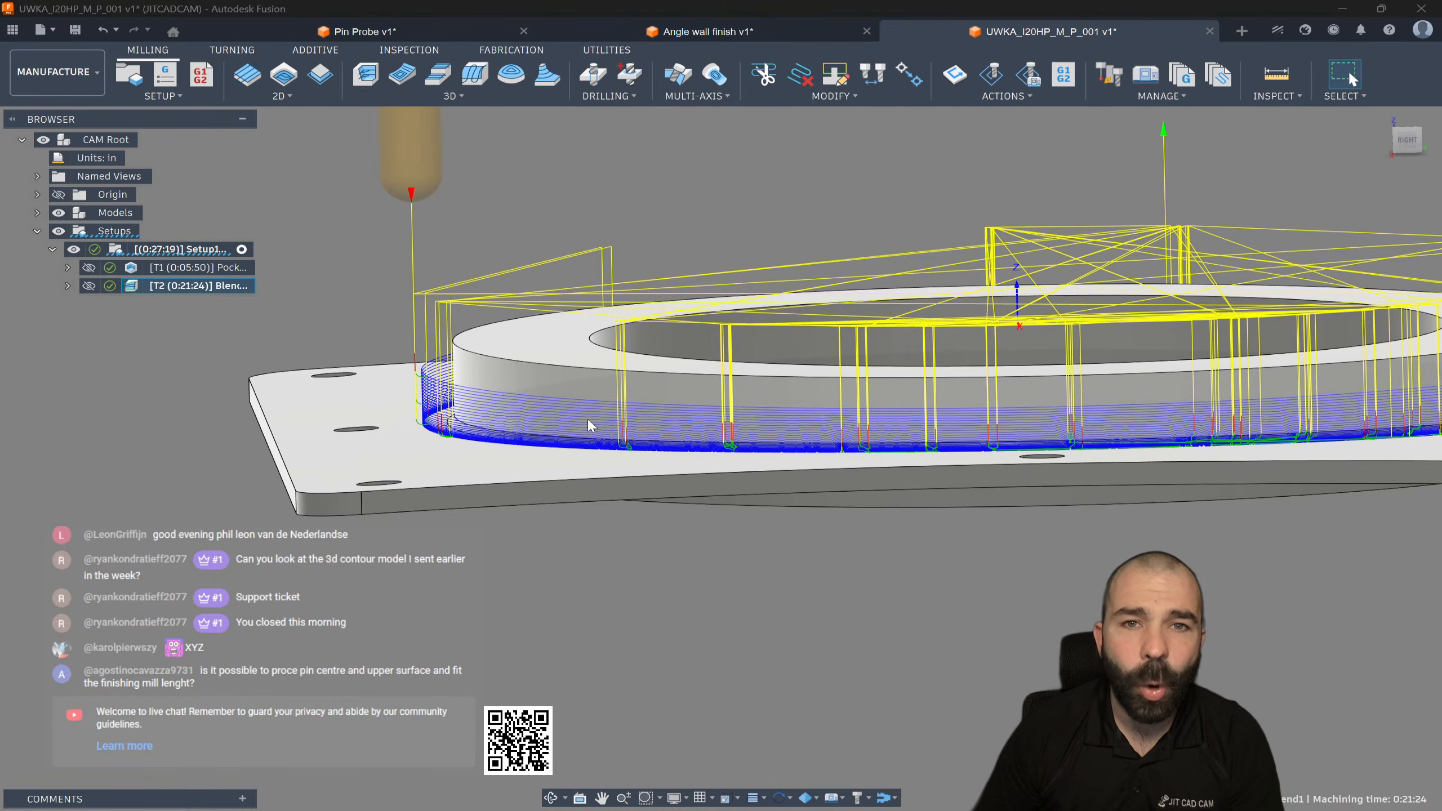
{"action": "middle_click_drag", "start_coordinate": [590, 423], "coordinate": [557, 469], "text": "shift"}
{"action": "scroll", "coordinate": [553, 463], "scroll_direction": "down", "scroll_amount": 3}
{"action": "scroll", "coordinate": [453, 371], "scroll_direction": "up", "scroll_amount": 7}
{"action": "middle_click_drag", "start_coordinate": [469, 353], "coordinate": [478, 326], "text": "shift"}
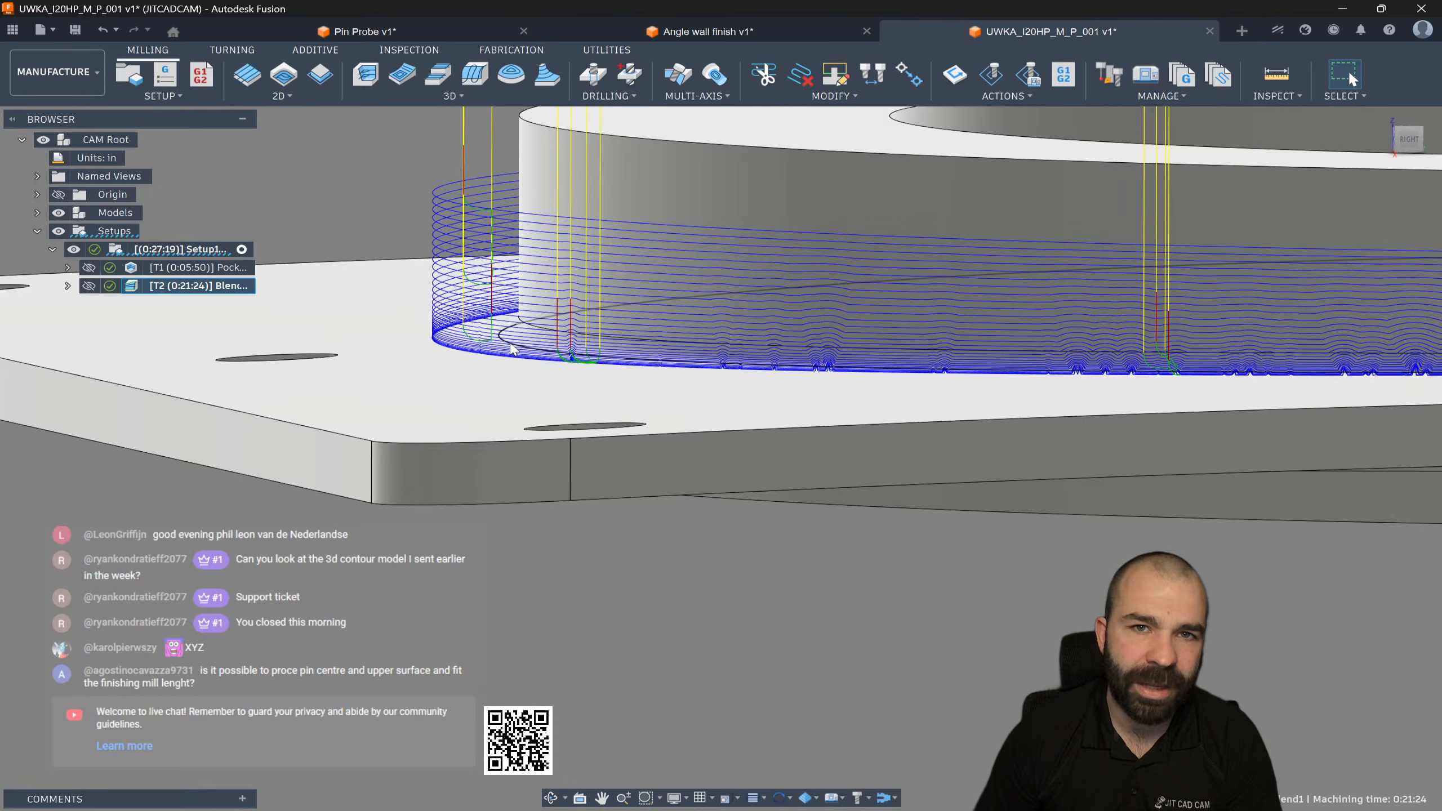
{"action": "scroll", "coordinate": [505, 347], "scroll_direction": "down", "scroll_amount": 1}
{"action": "scroll", "coordinate": [505, 351], "scroll_direction": "down", "scroll_amount": 1}
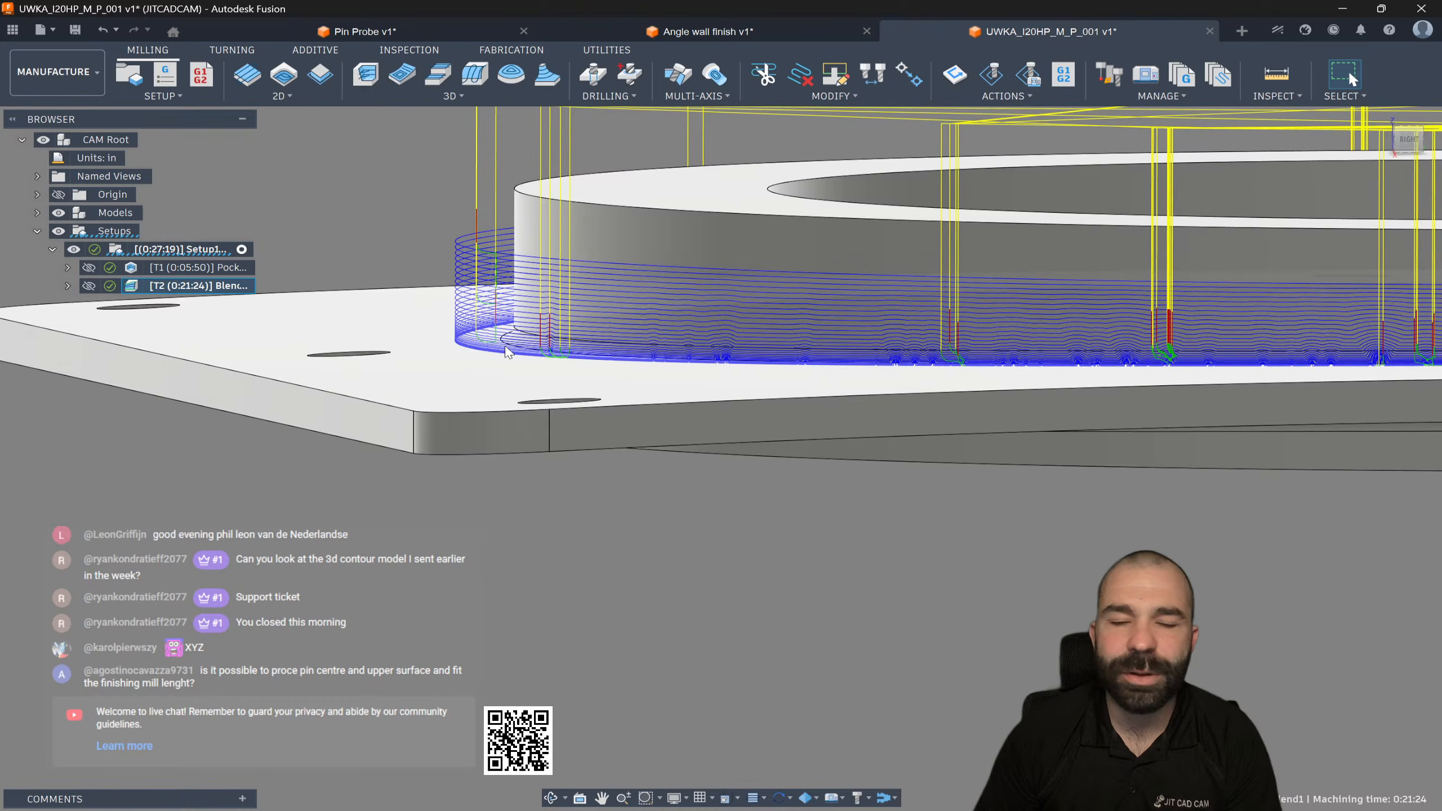
Step: Try driving the Blend operation with only the base fillet face and its two edges as drive curves, and undo the change
{"action": "double_click", "coordinate": [193, 285]}
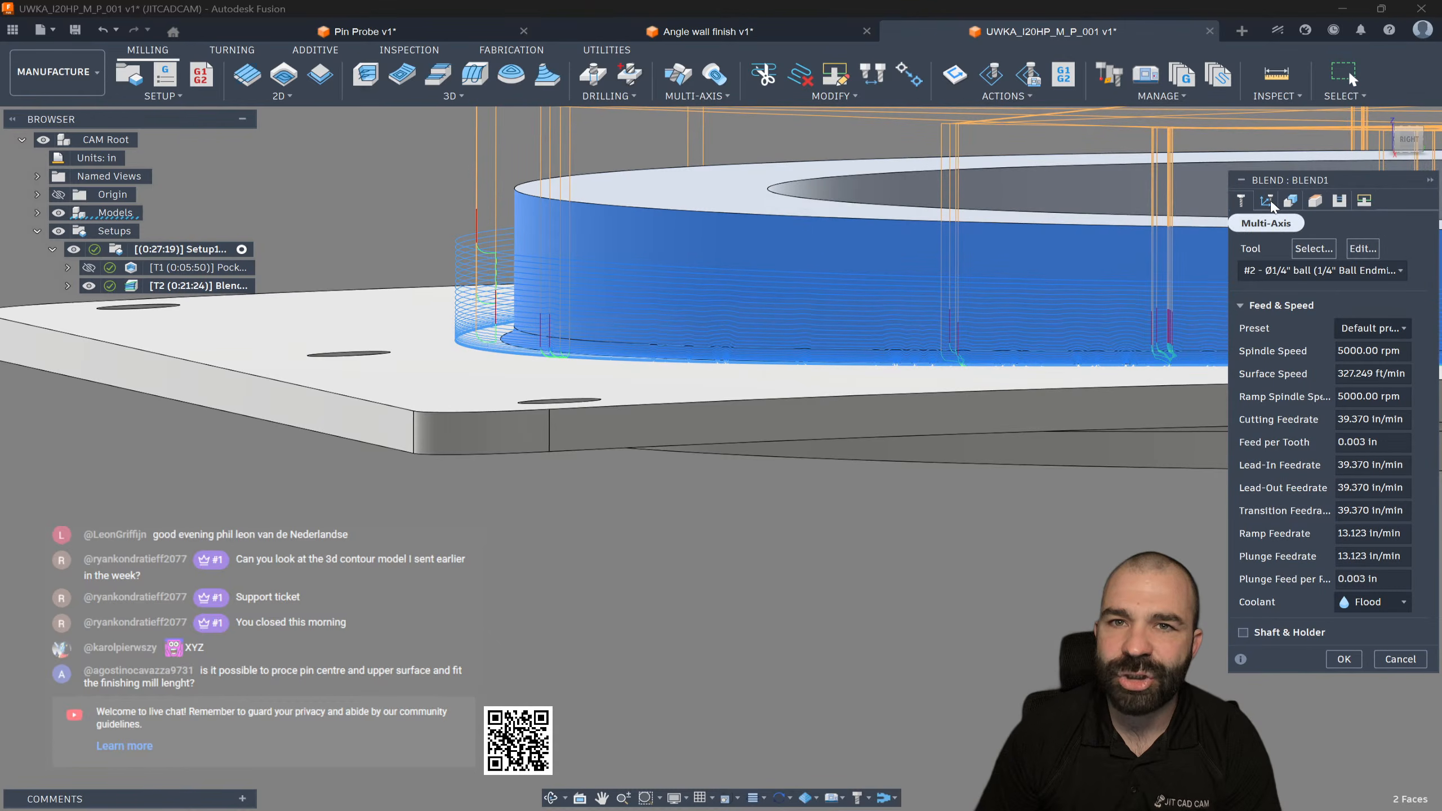
{"action": "left_click", "coordinate": [1286, 202]}
{"action": "left_click", "coordinate": [630, 251]}
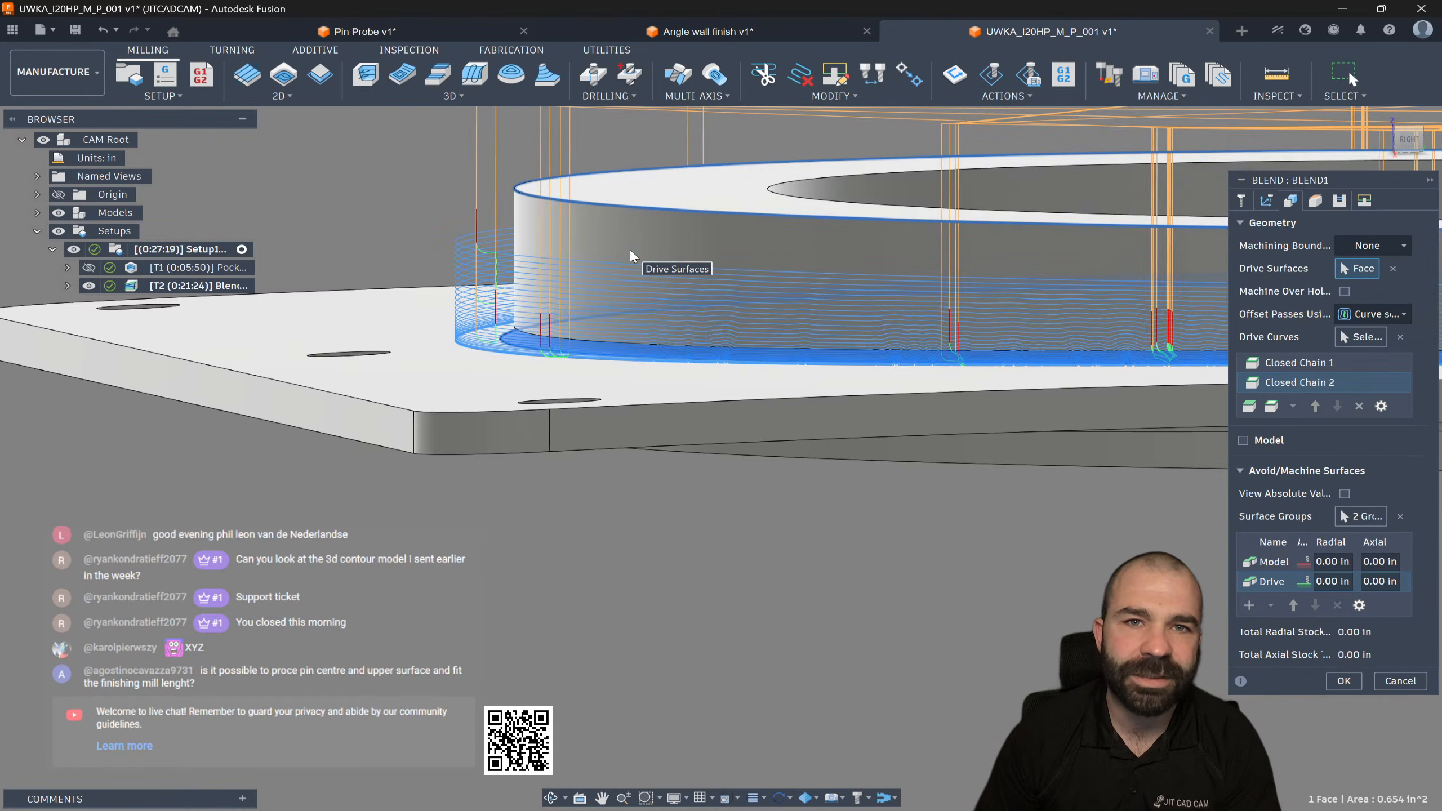
{"action": "left_click", "coordinate": [1306, 363]}
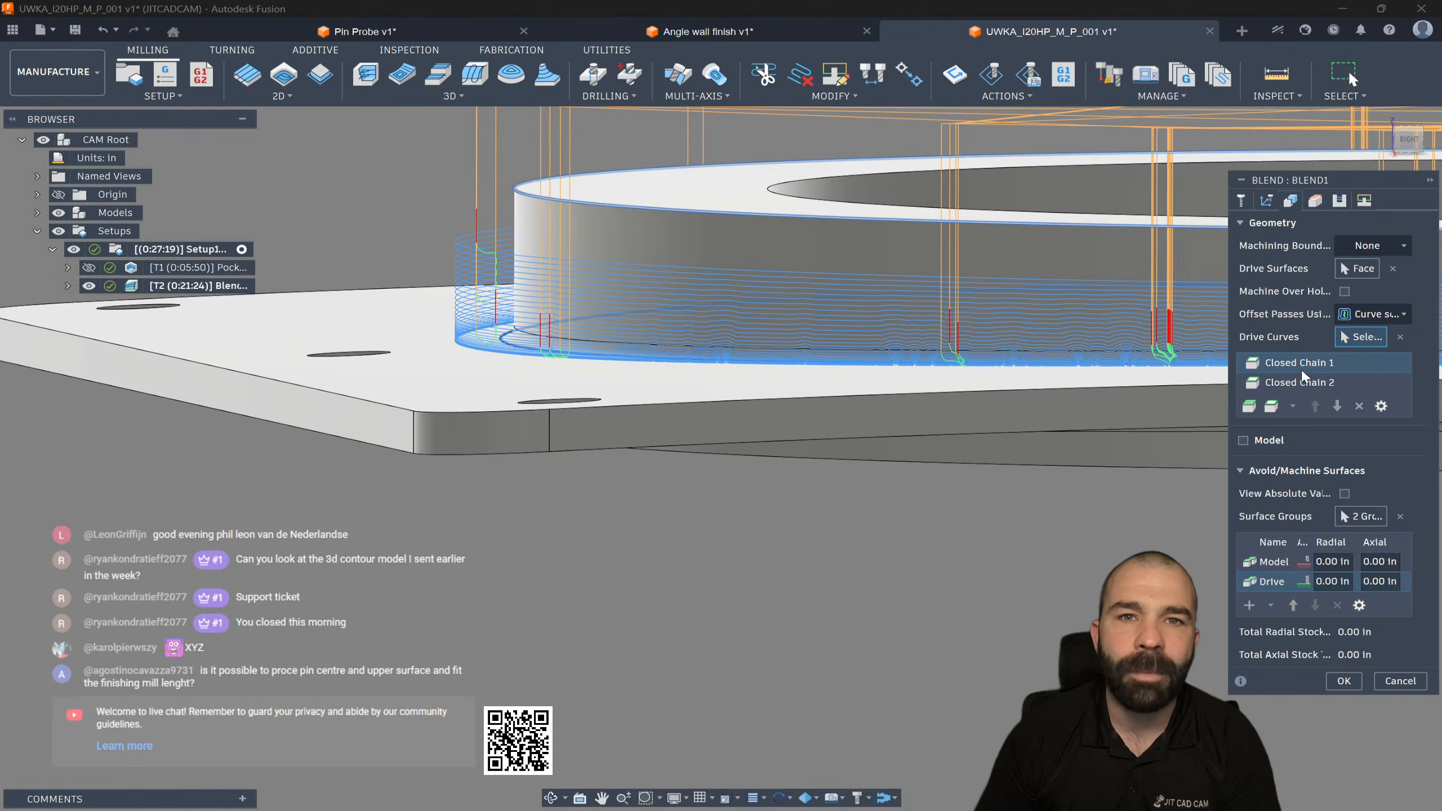
{"action": "left_click", "coordinate": [1358, 406]}
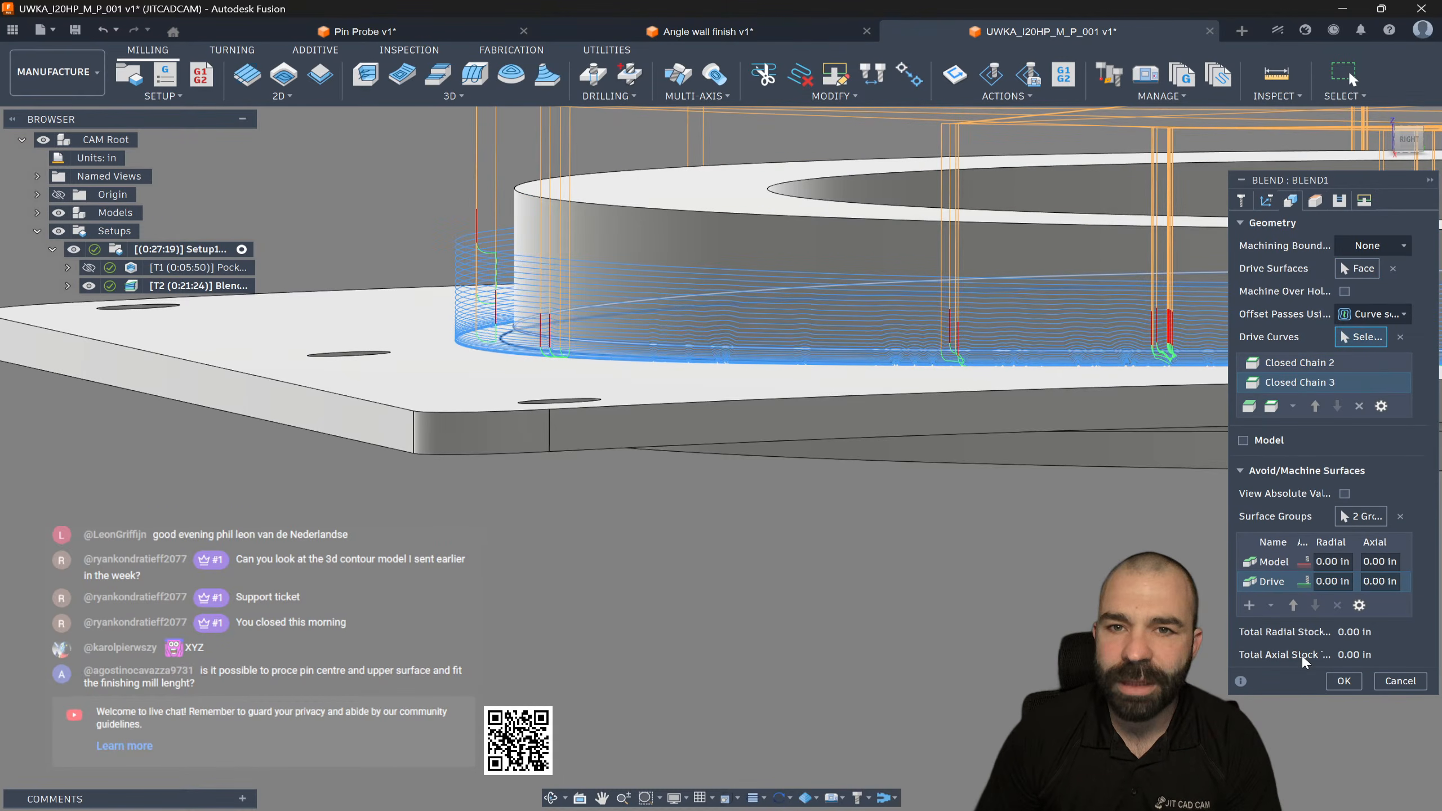
{"action": "left_click", "coordinate": [1342, 661]}
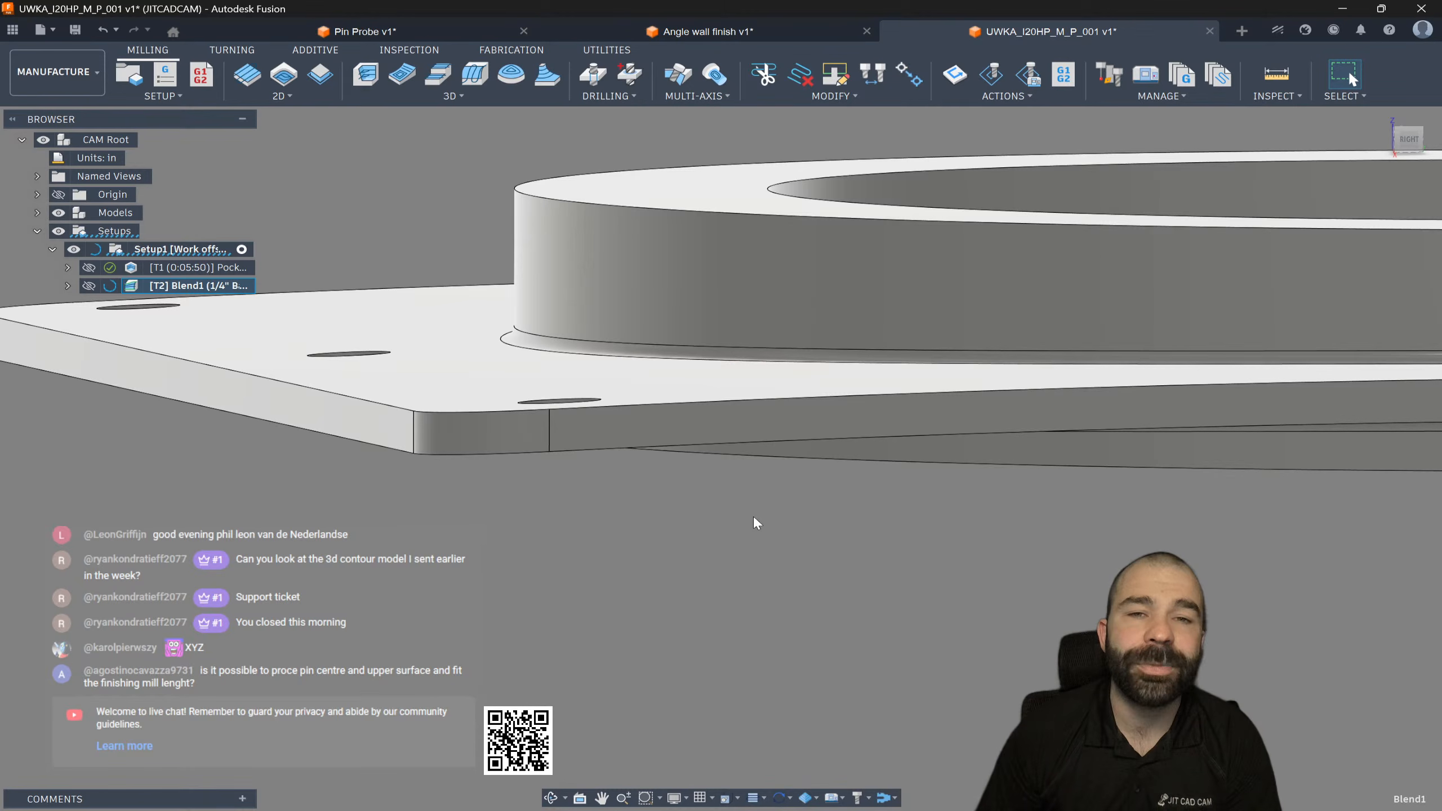
{"action": "scroll", "coordinate": [439, 428], "scroll_direction": "down", "scroll_amount": 4}
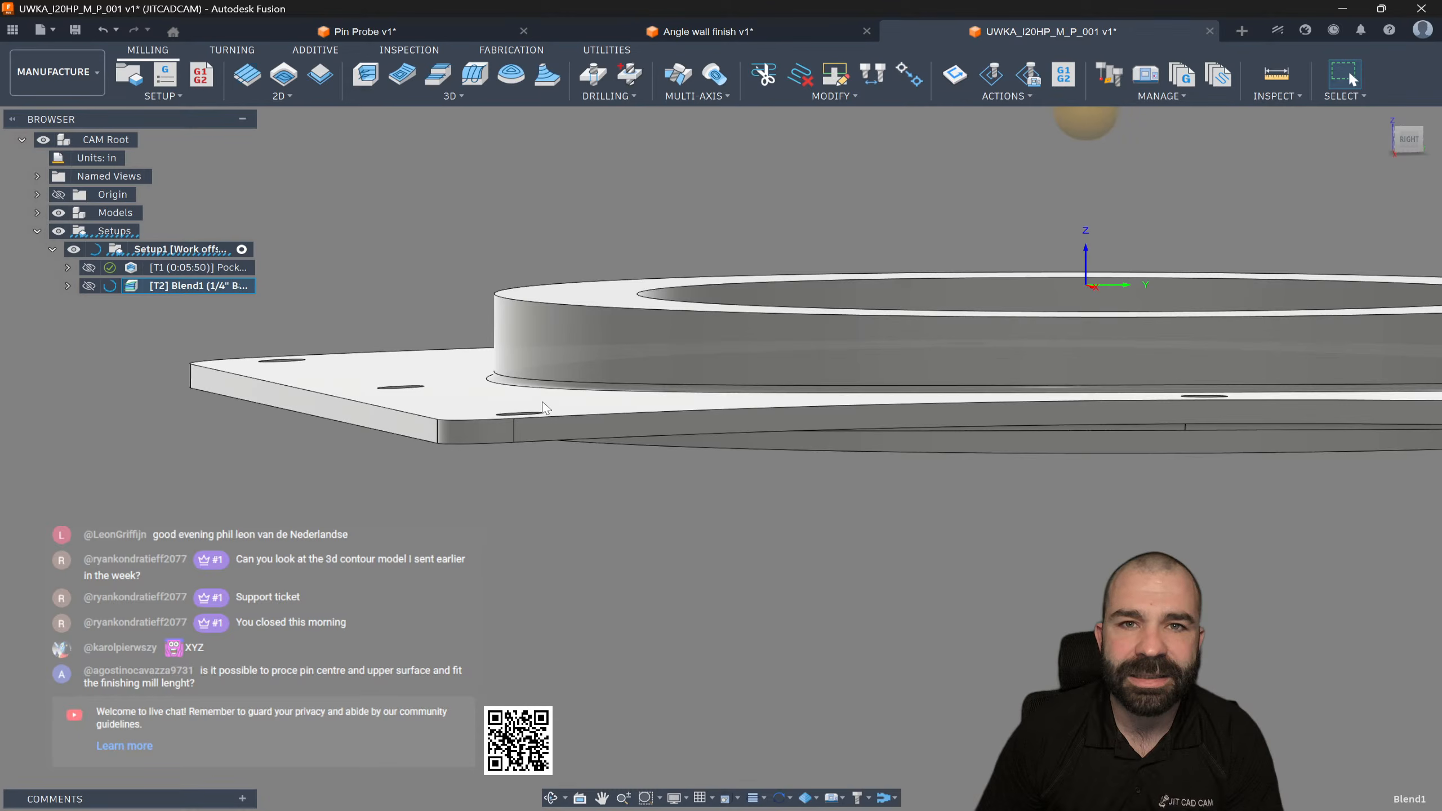
{"action": "middle_click_drag", "start_coordinate": [496, 431], "coordinate": [602, 344], "text": "shift"}
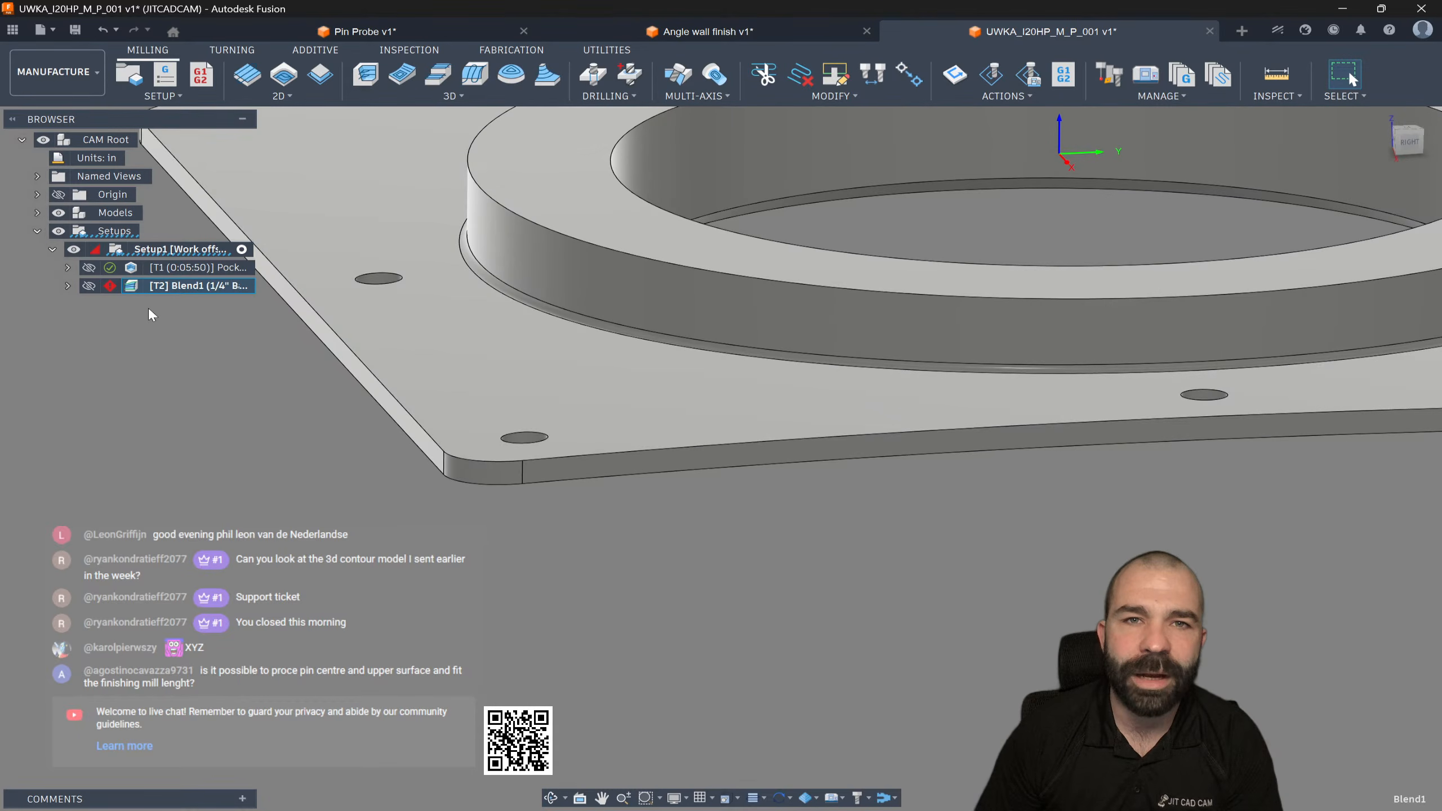
{"action": "mouse_move", "coordinate": [117, 288]}
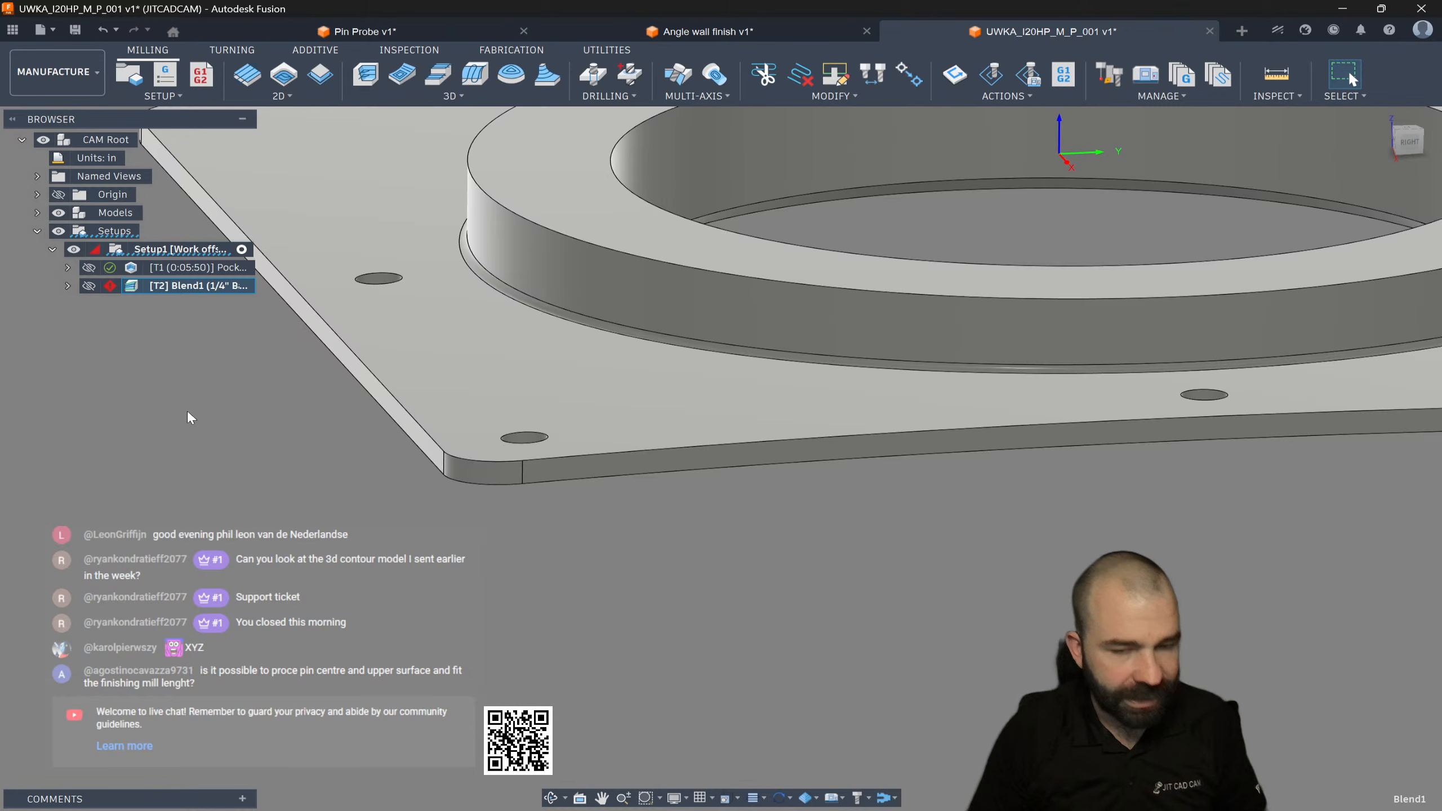
{"action": "key", "text": "ctrl+z"}
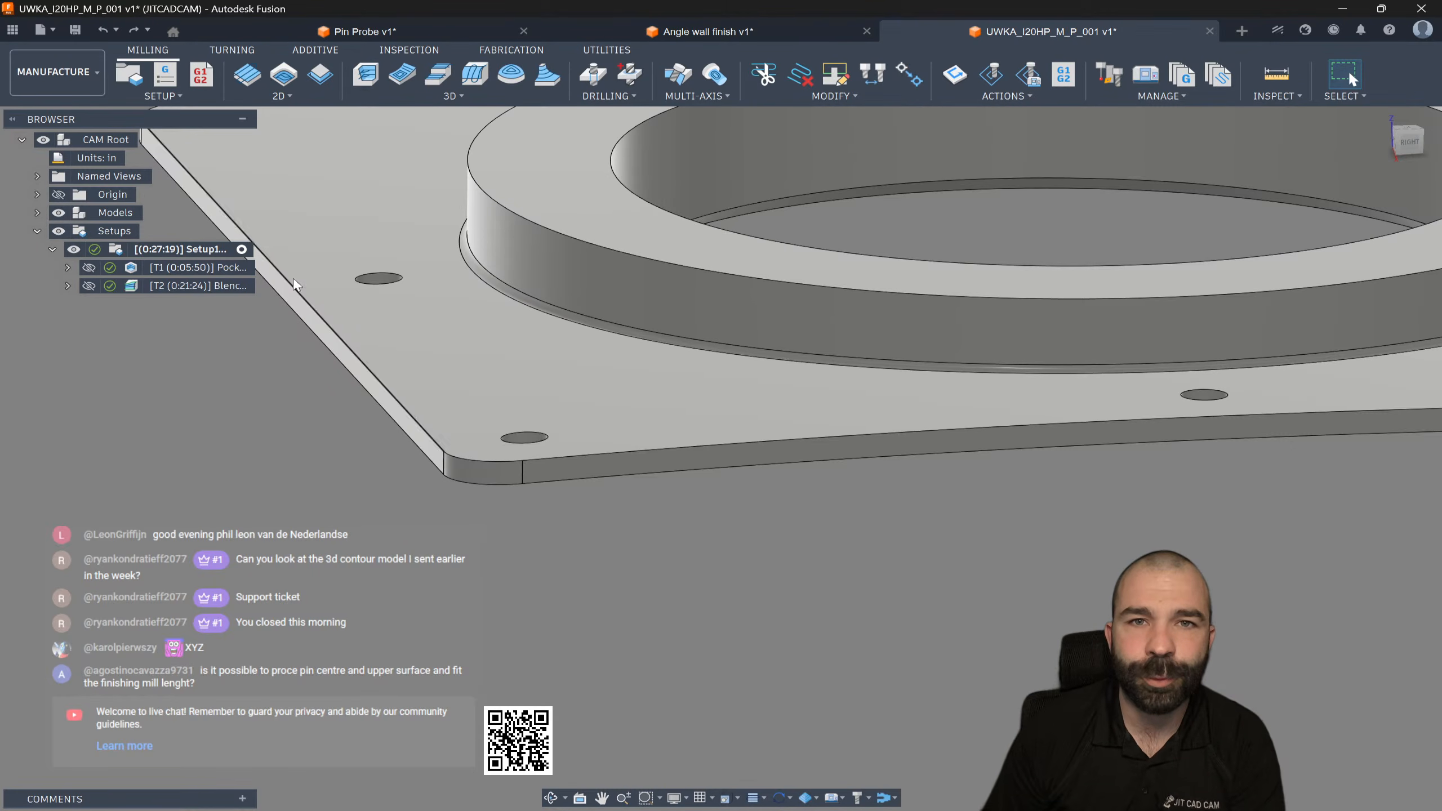
Step: Create a 3D Flow operation with the fillet at the ring's outer base as its drive surface
{"action": "left_click", "coordinate": [452, 96]}
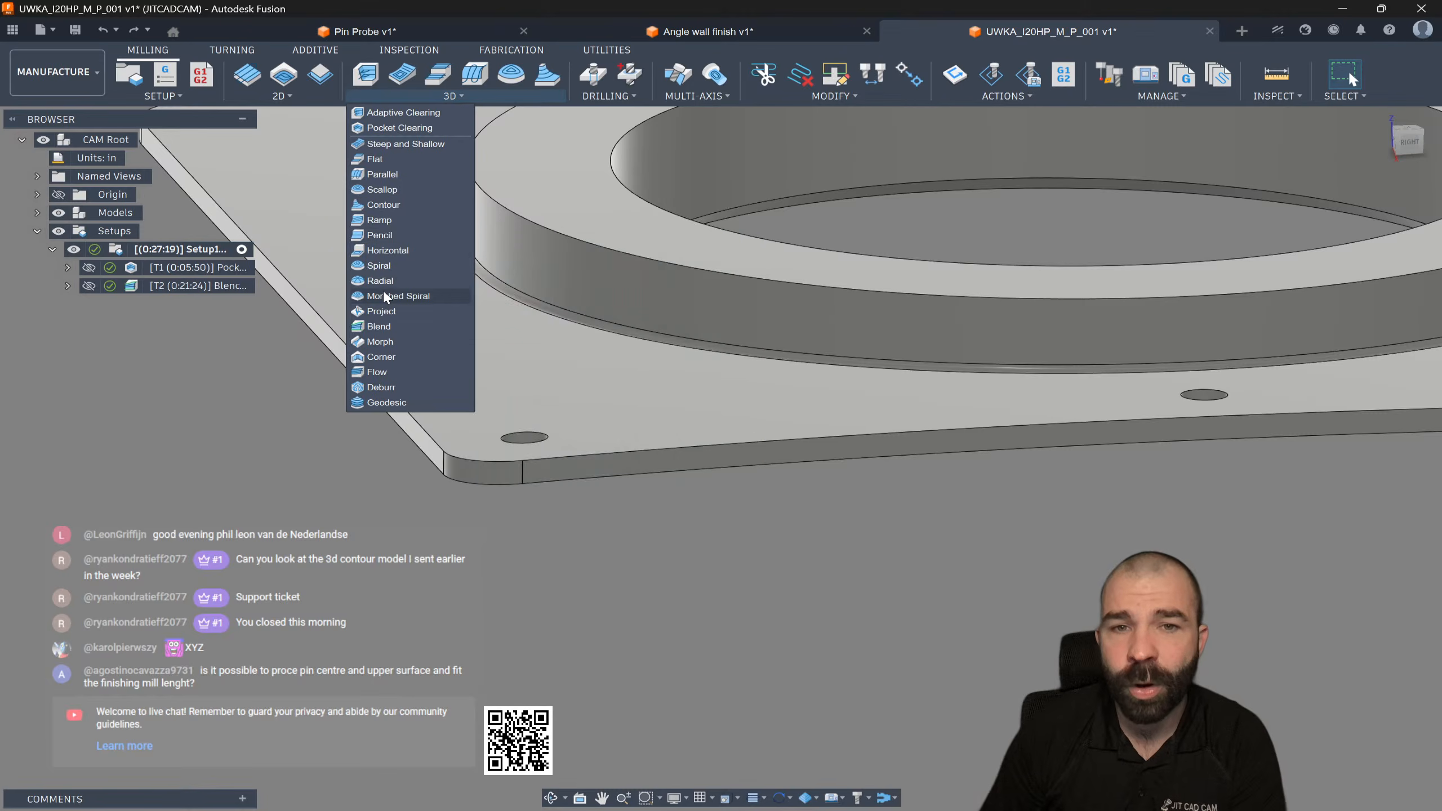
{"action": "left_click", "coordinate": [391, 373]}
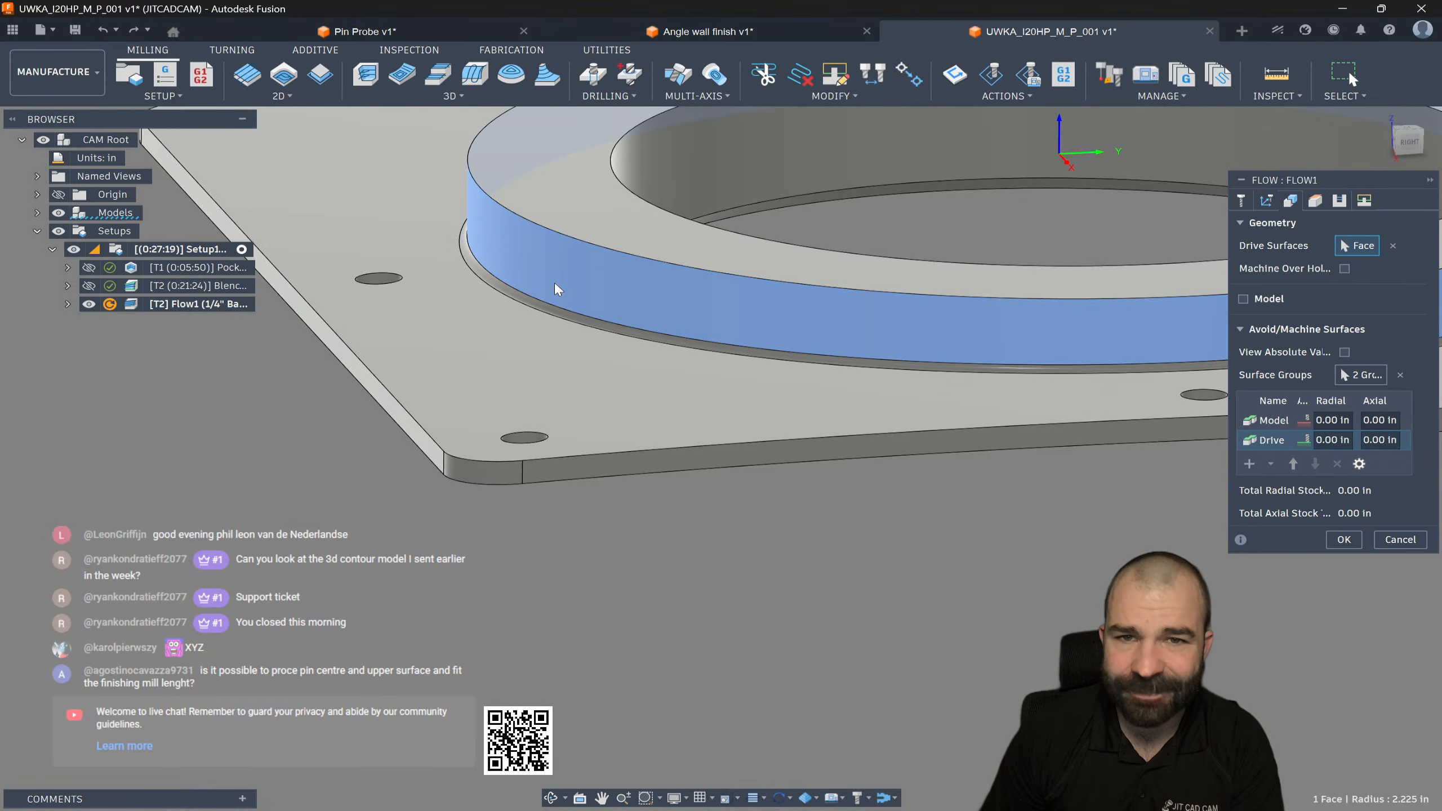
{"action": "left_click", "coordinate": [552, 270]}
{"action": "scroll", "coordinate": [534, 281], "scroll_direction": "up", "scroll_amount": 4}
{"action": "left_click", "coordinate": [517, 290]}
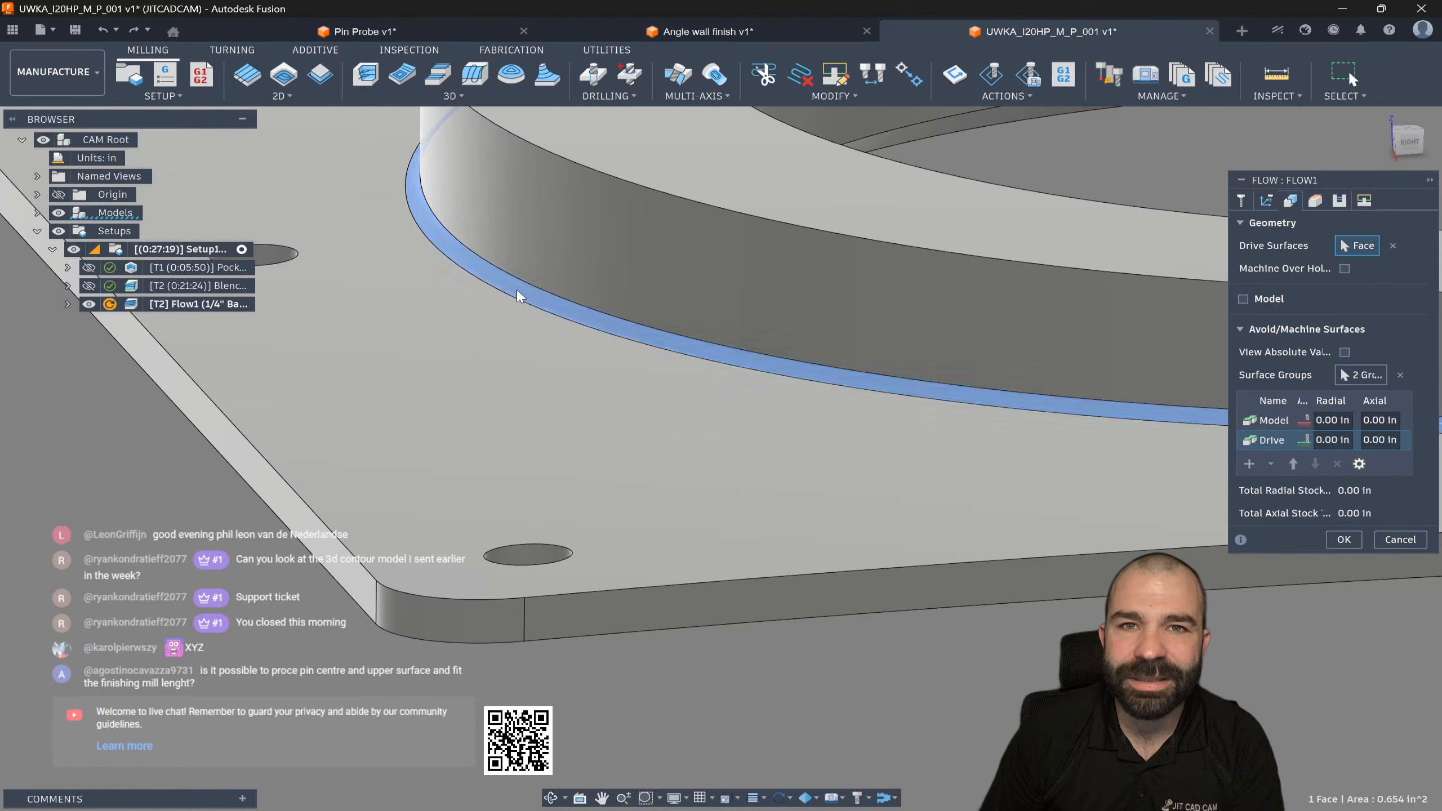
{"action": "scroll", "coordinate": [510, 318], "scroll_direction": "down", "scroll_amount": 5}
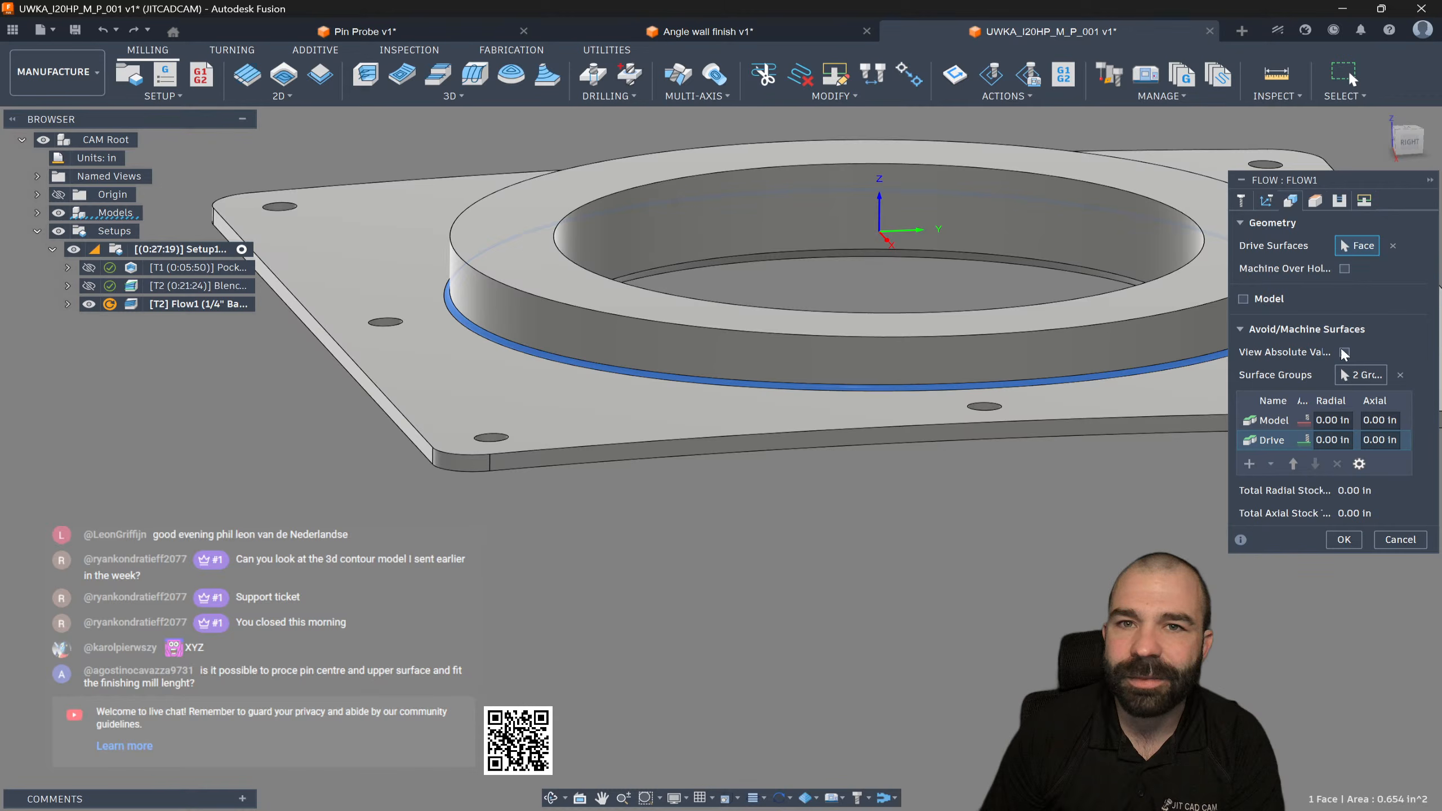
Step: Set the Flow operation's stepover to 0.005 in and tolerance to 0.004 in, and generate the toolpath
{"action": "left_click", "coordinate": [1339, 200]}
{"action": "left_click", "coordinate": [1356, 358]}
{"action": "type", "text": ".005"}
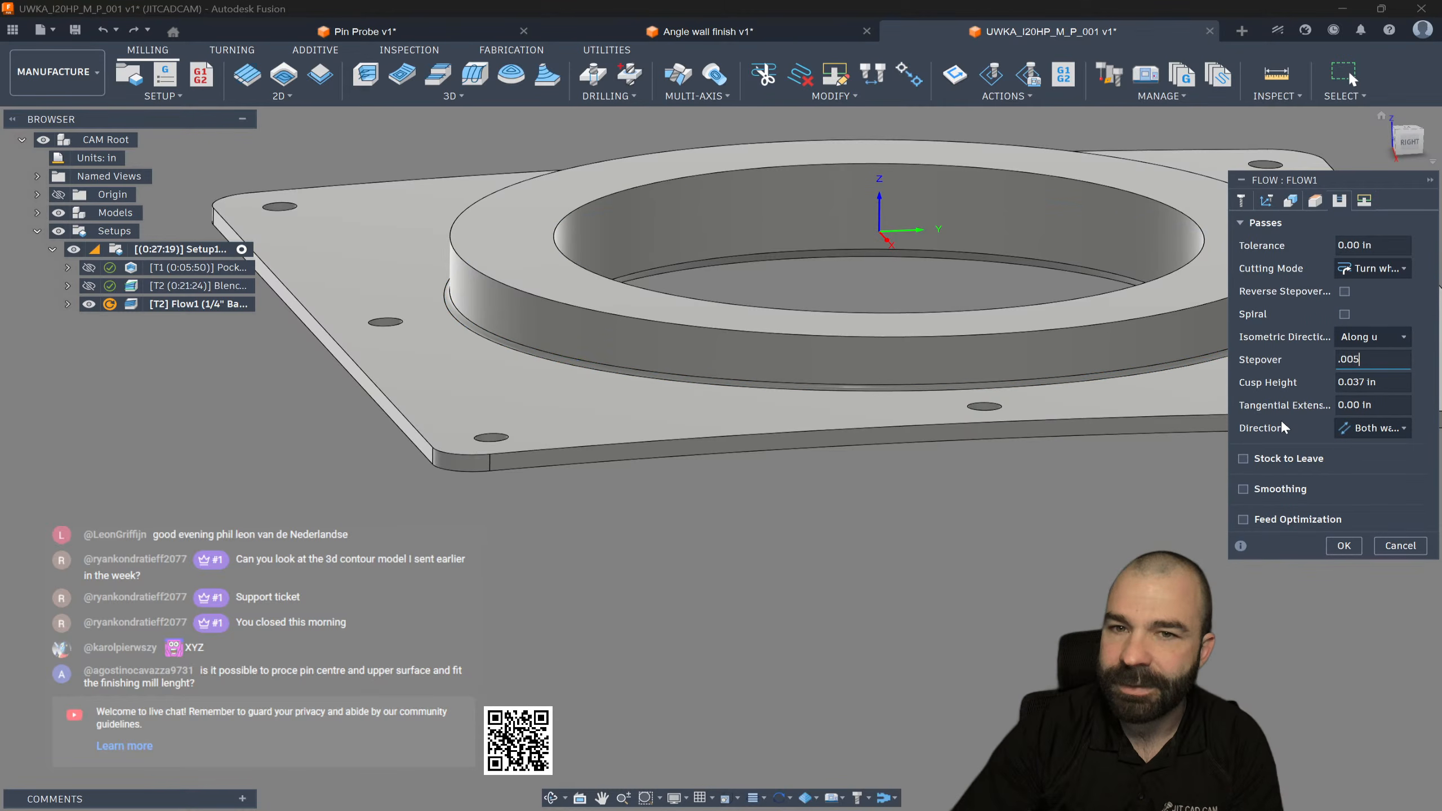
{"action": "left_click", "coordinate": [1364, 246]}
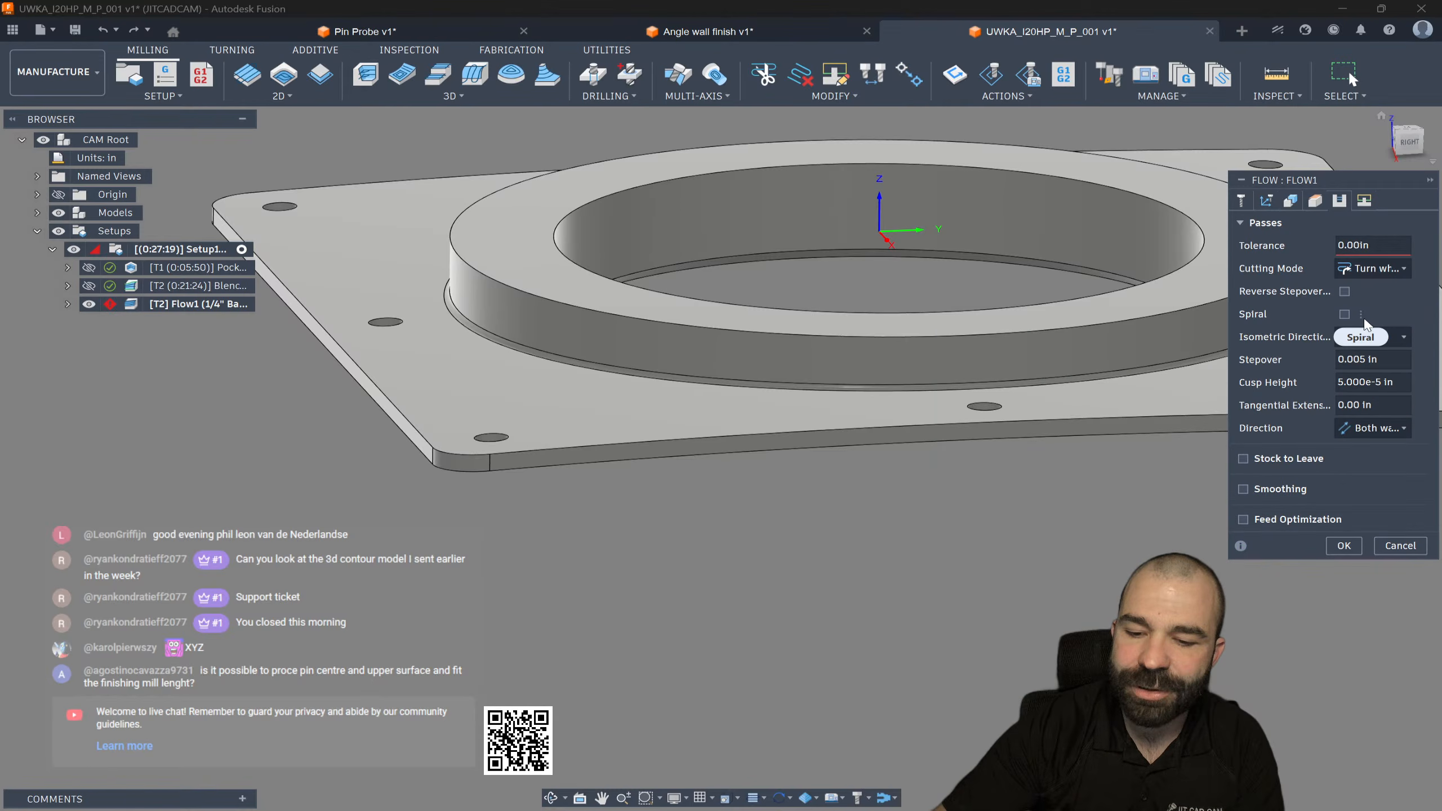
{"action": "type", "text": "4"}
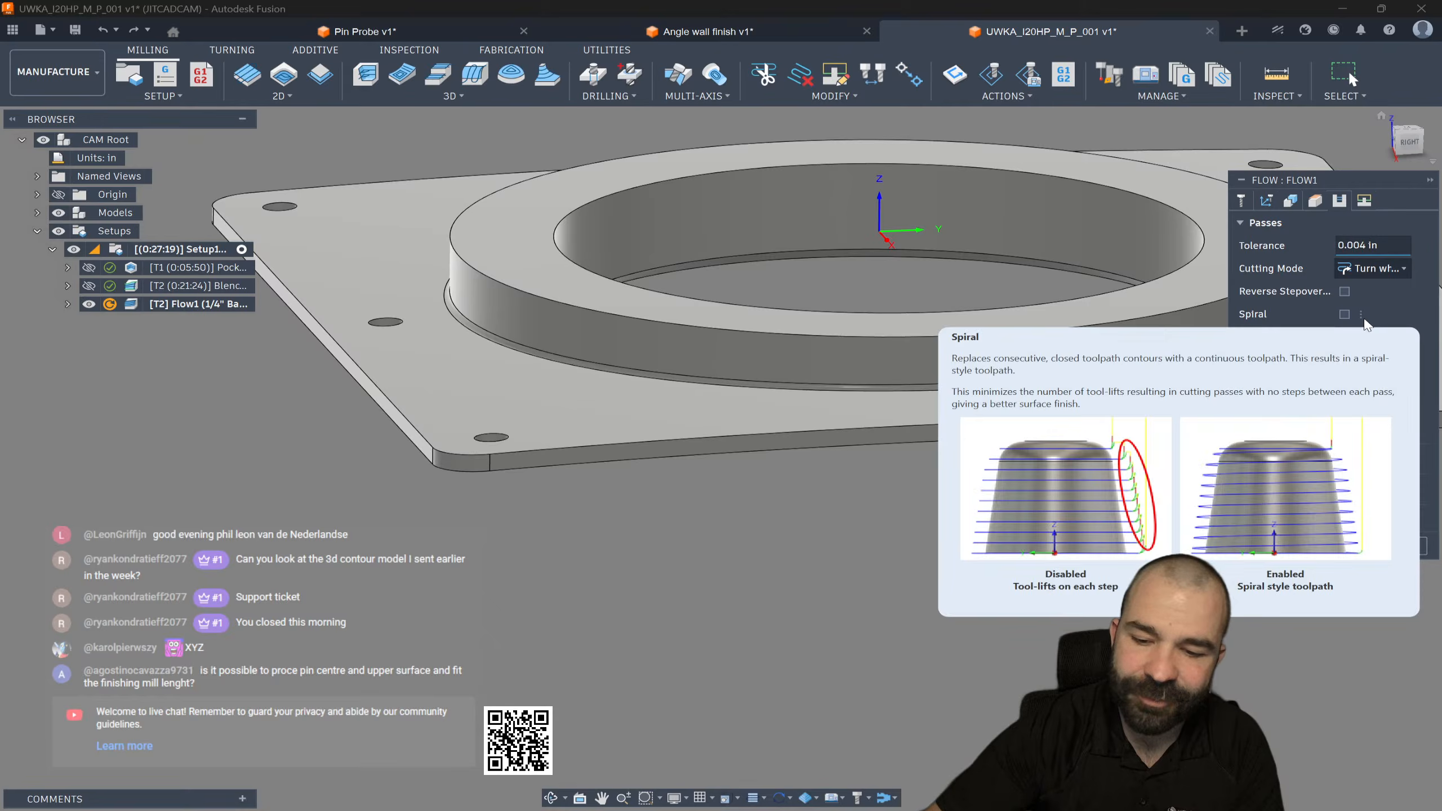
{"action": "key", "text": "Return"}
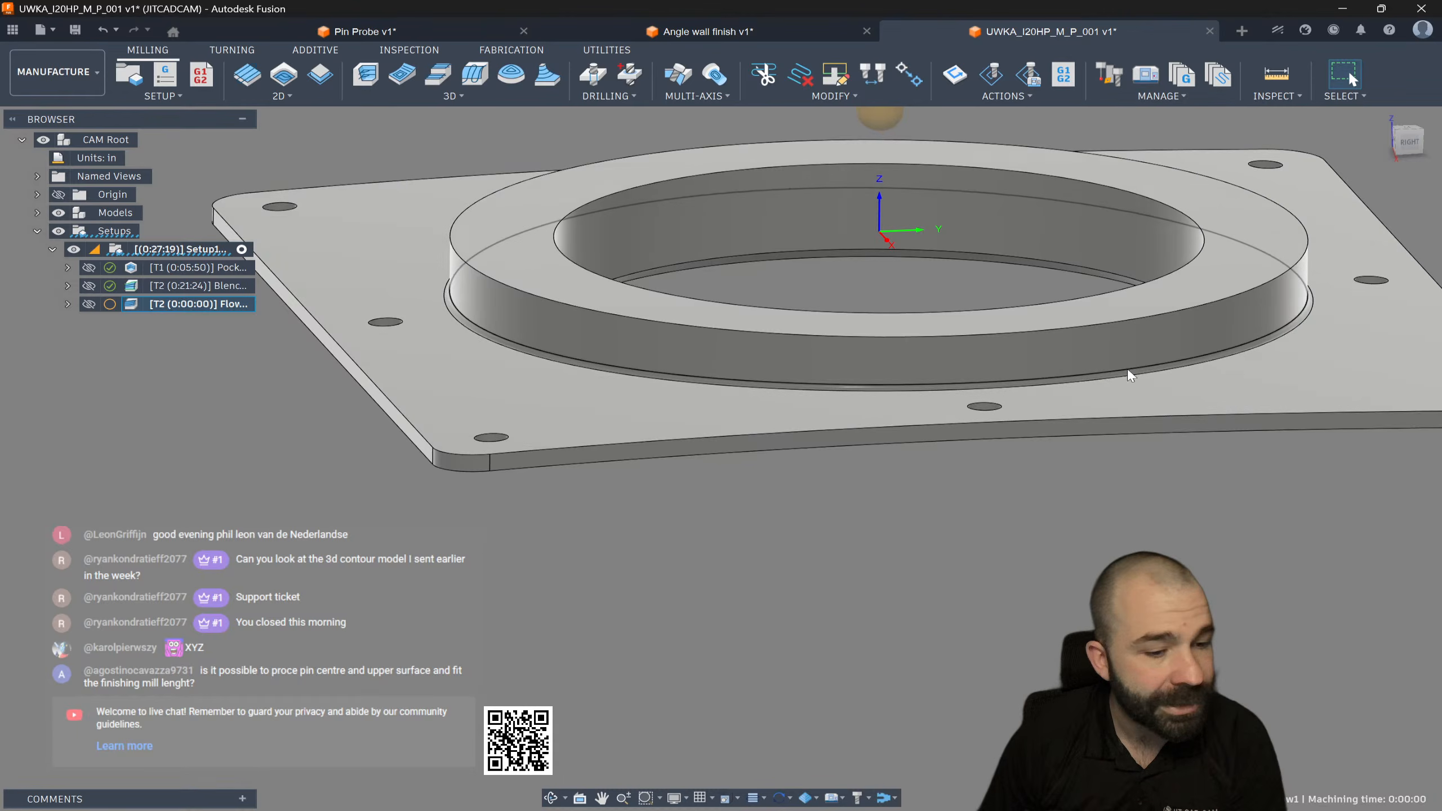
Step: Replace the Flow operation's drive surface with the plate's flat top face and regenerate the toolpath
{"action": "scroll", "coordinate": [1197, 452], "scroll_direction": "down", "scroll_amount": 2}
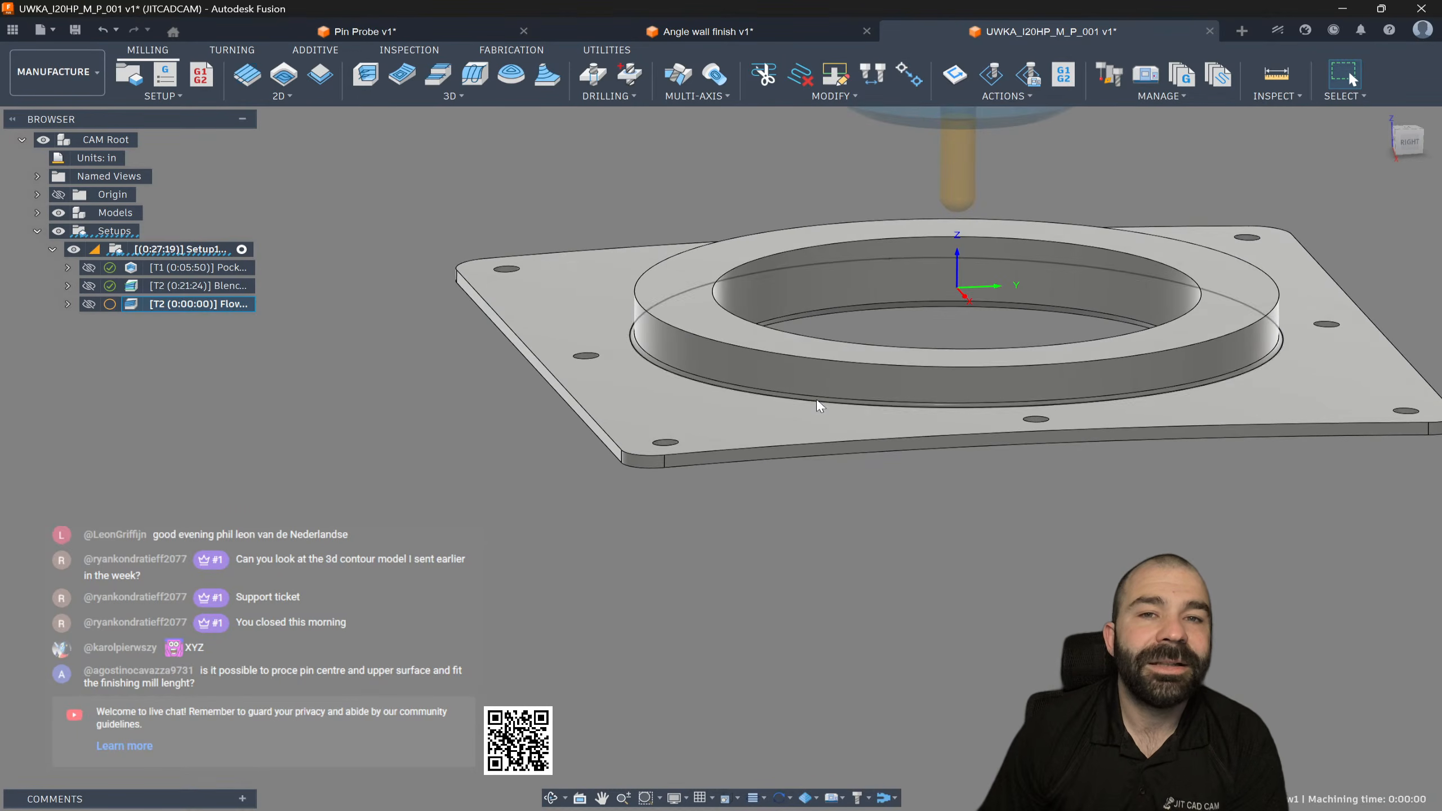
{"action": "scroll", "coordinate": [822, 401], "scroll_direction": "up", "scroll_amount": 3}
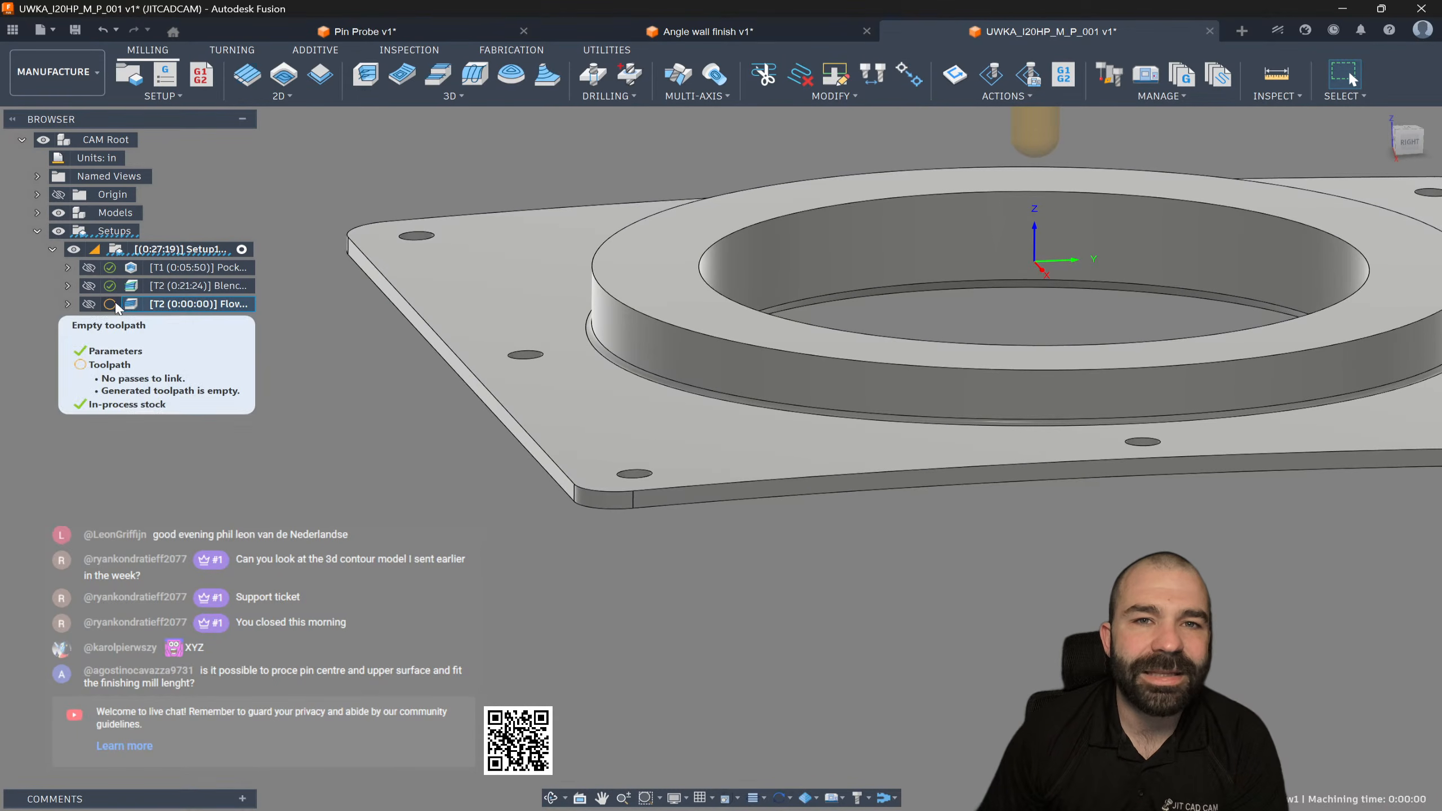
{"action": "left_click", "coordinate": [160, 346]}
{"action": "double_click", "coordinate": [127, 309]}
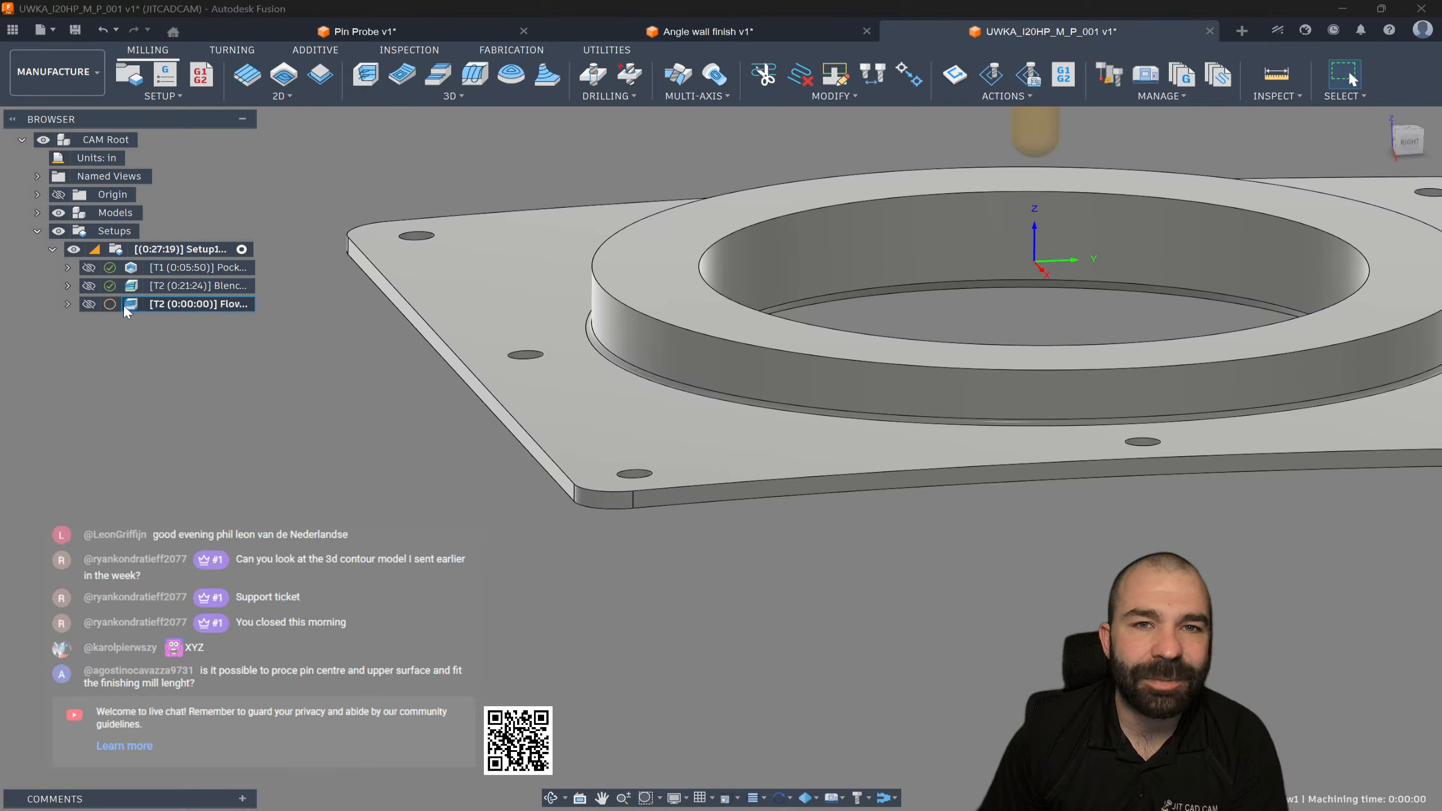
{"action": "scroll", "coordinate": [767, 386], "scroll_direction": "down", "scroll_amount": 2}
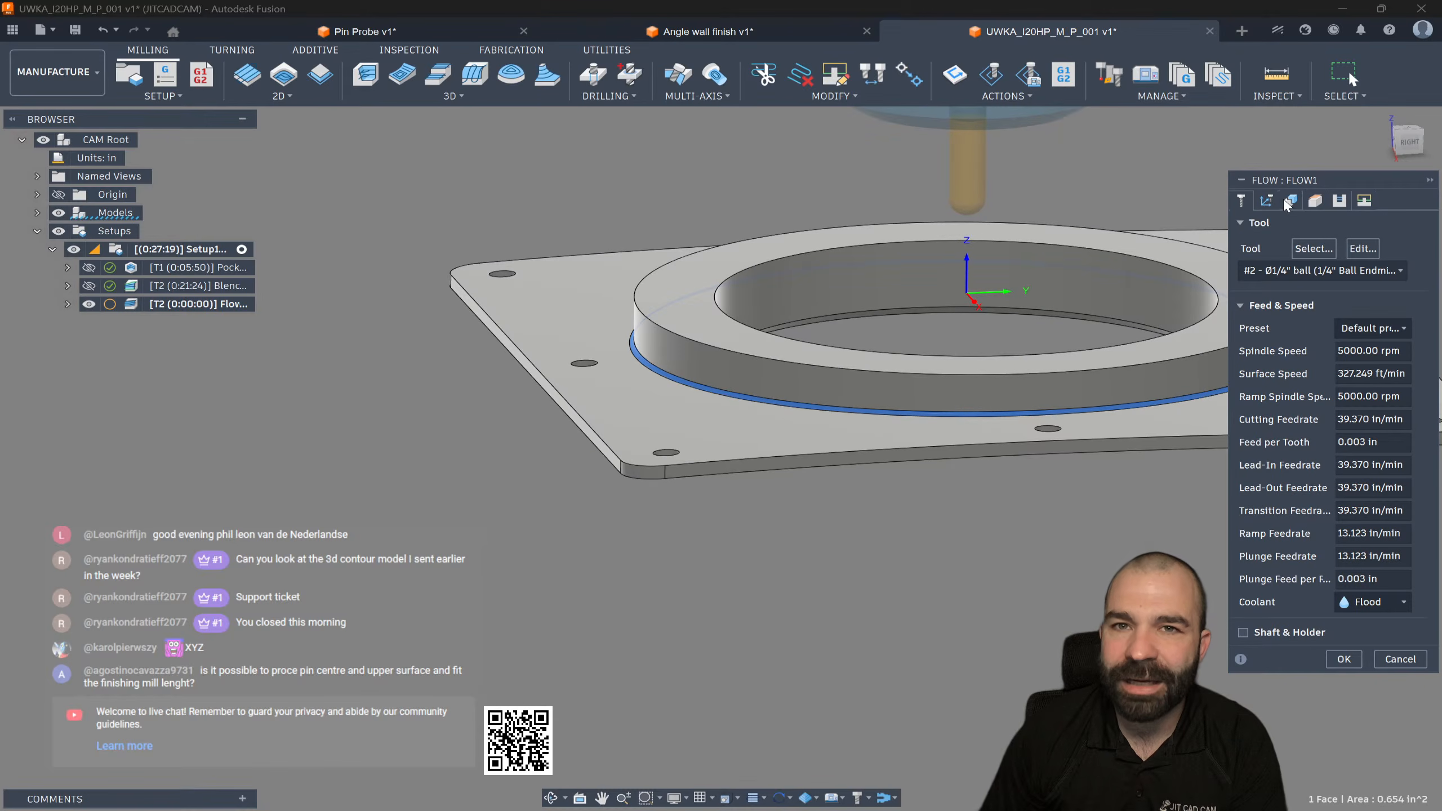
{"action": "left_click", "coordinate": [1265, 201]}
{"action": "left_click", "coordinate": [1392, 246]}
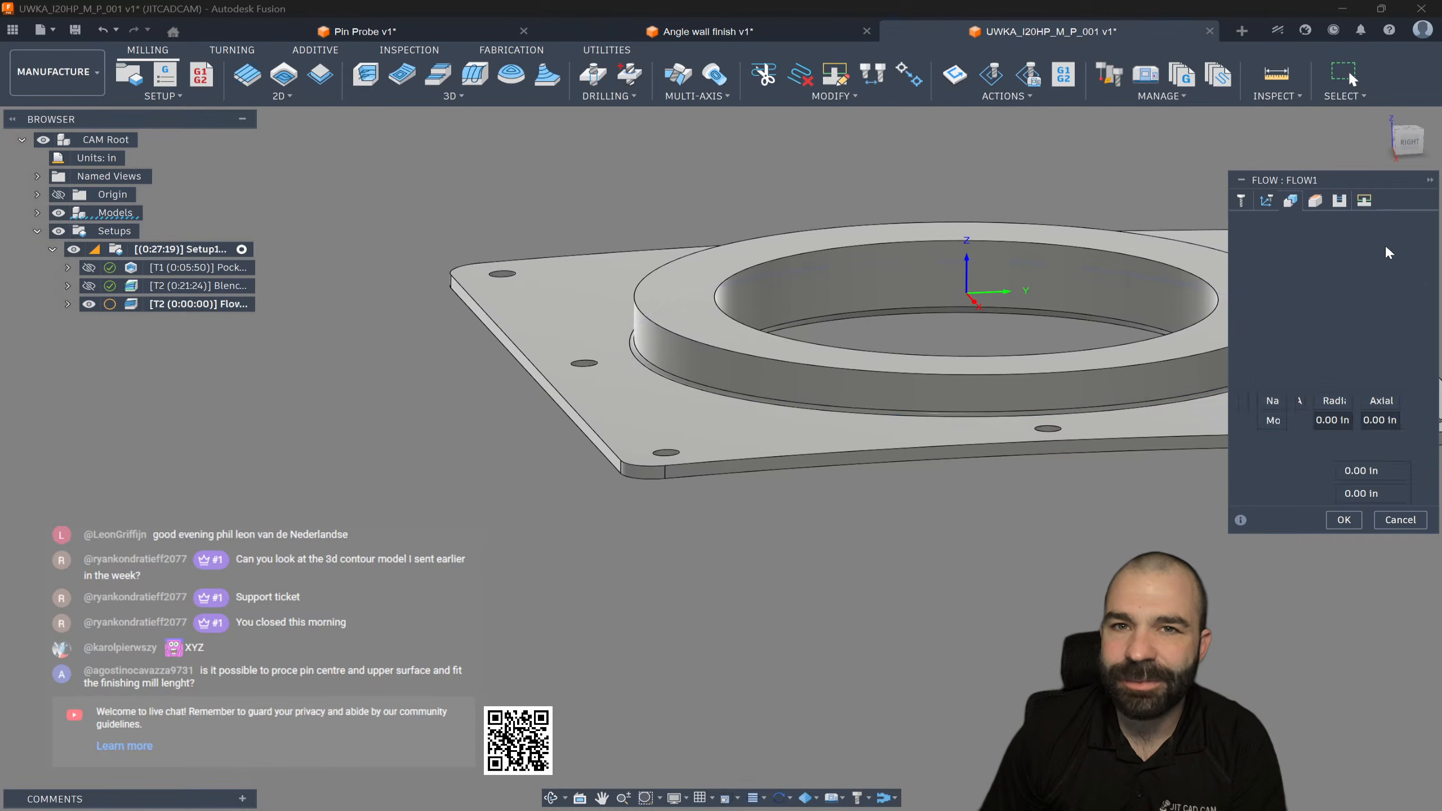
{"action": "left_click", "coordinate": [686, 412]}
{"action": "left_click", "coordinate": [1342, 541]}
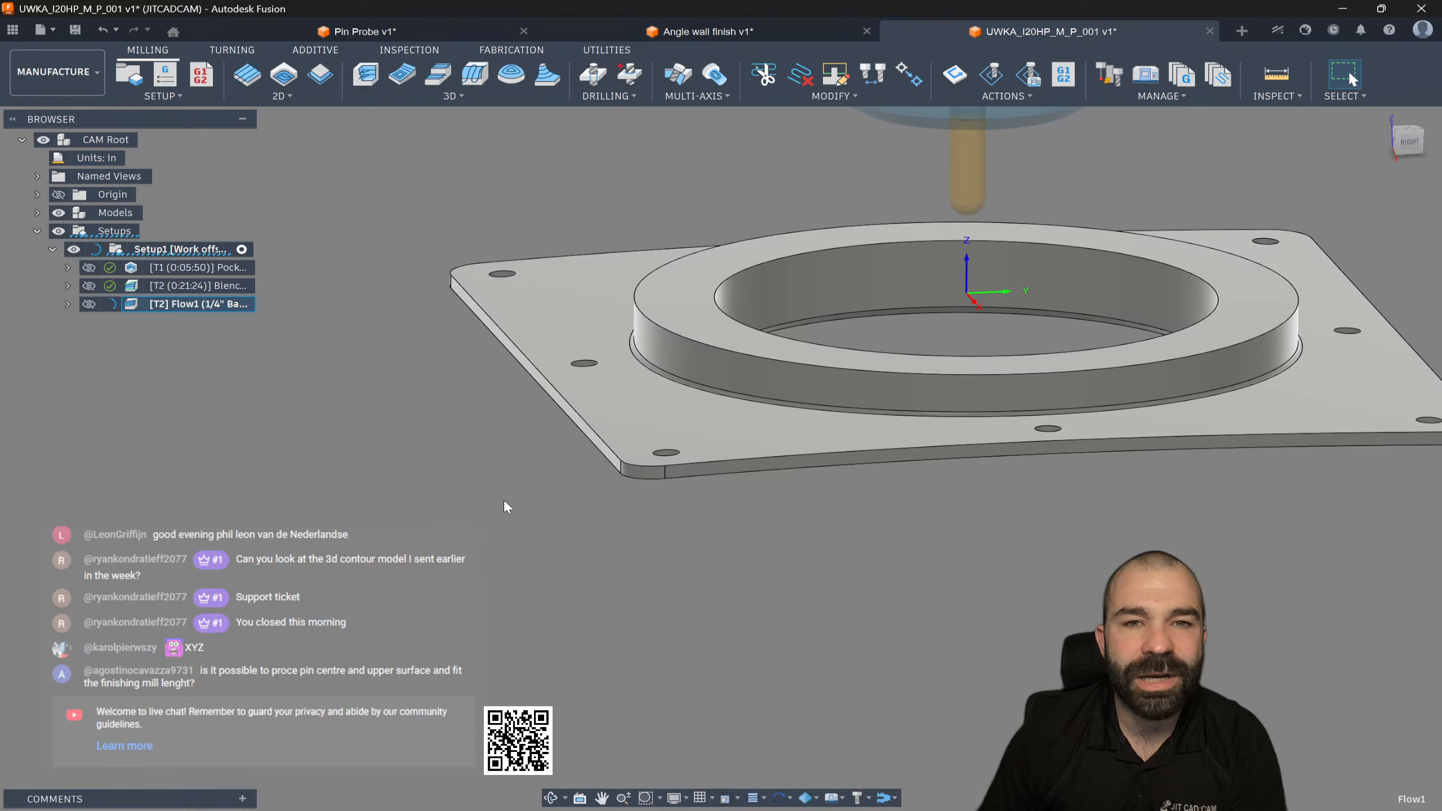
Step: Examine the Flow toolpath's passes and linking moves across the plate's top face and around the ring
{"action": "middle_click_drag", "start_coordinate": [490, 479], "coordinate": [488, 479], "text": "shift"}
{"action": "scroll", "coordinate": [489, 480], "scroll_direction": "down", "scroll_amount": 2}
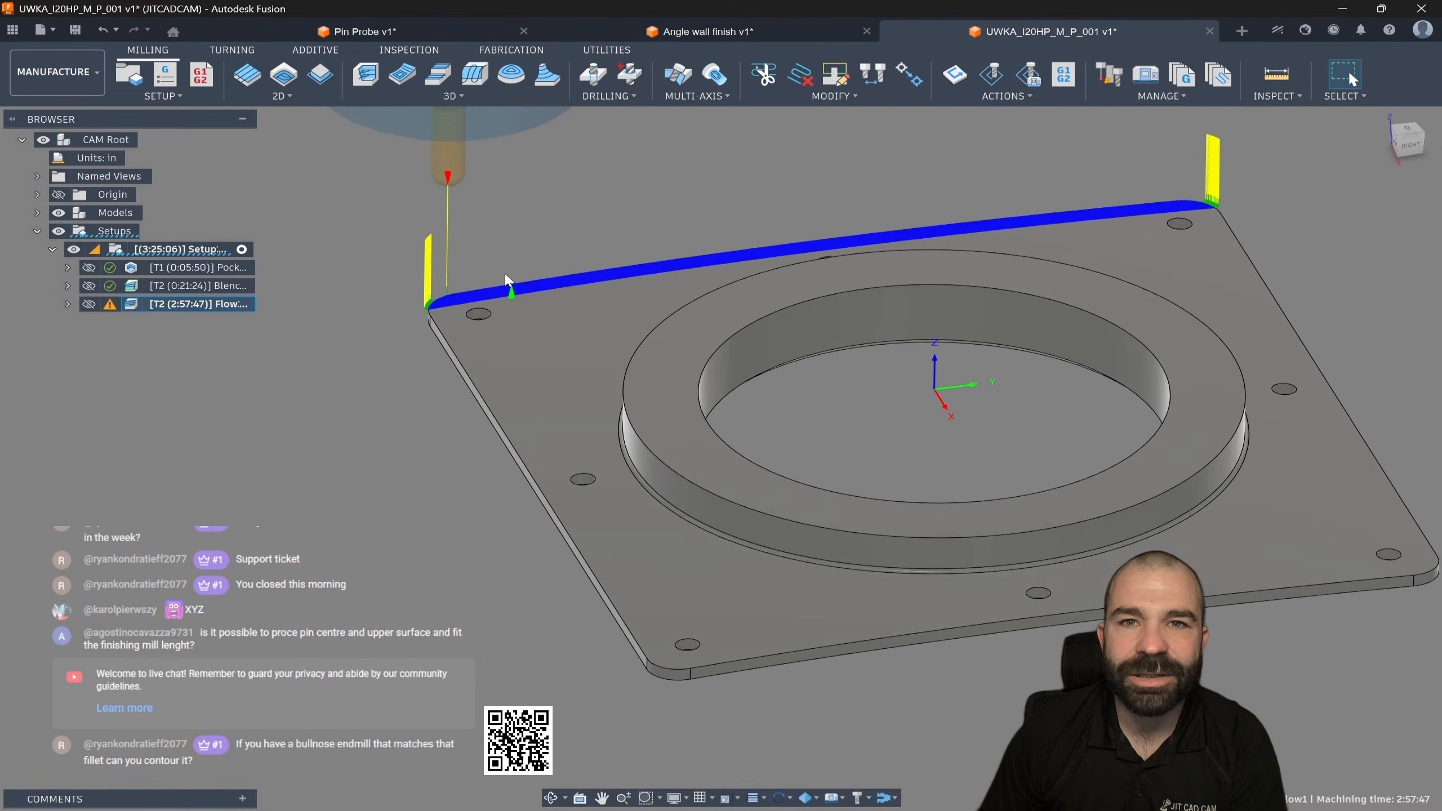
{"action": "scroll", "coordinate": [484, 296], "scroll_direction": "up", "scroll_amount": 8}
{"action": "scroll", "coordinate": [485, 321], "scroll_direction": "down", "scroll_amount": 6}
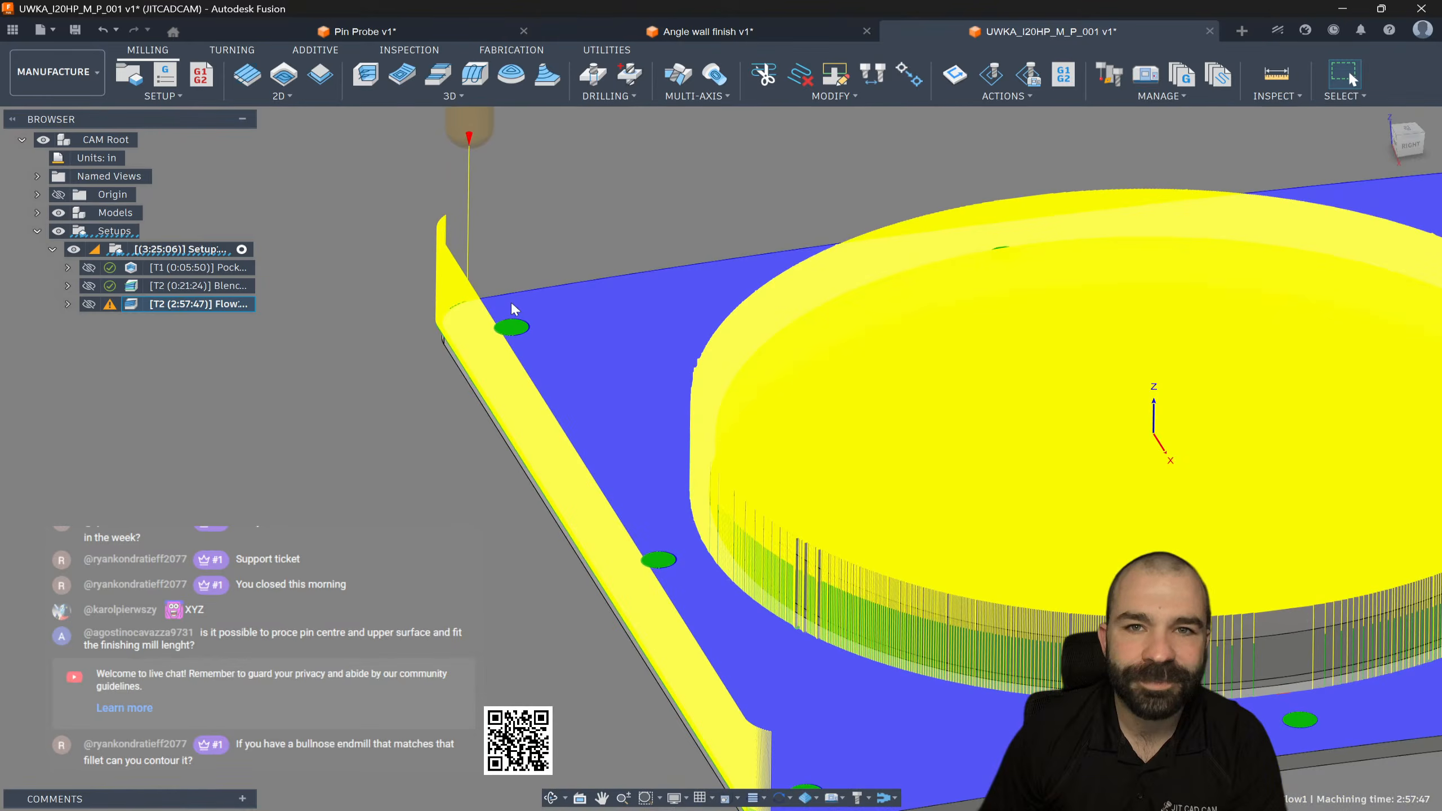
{"action": "scroll", "coordinate": [709, 554], "scroll_direction": "up", "scroll_amount": 5}
{"action": "scroll", "coordinate": [767, 533], "scroll_direction": "down", "scroll_amount": 2}
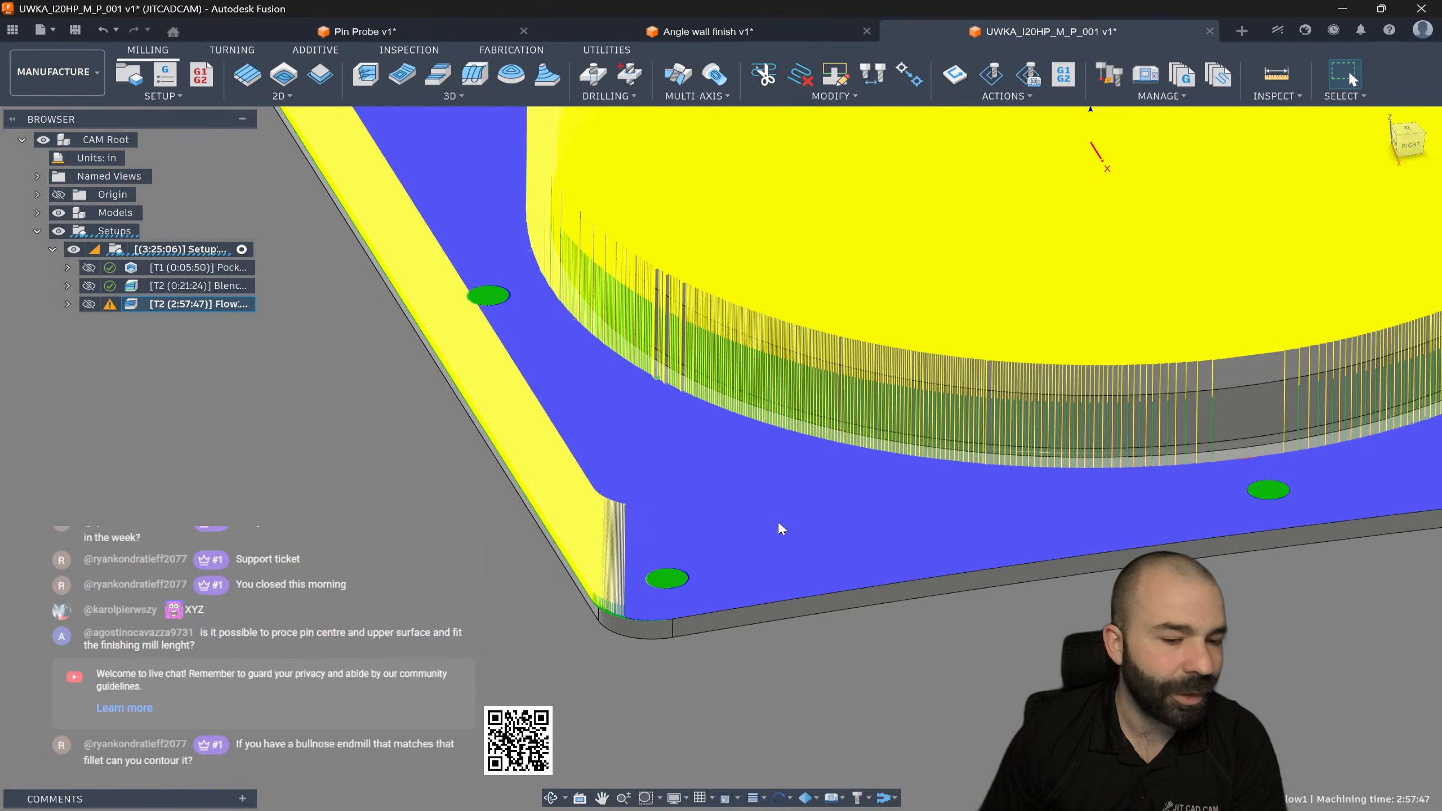
{"action": "middle_click_drag", "start_coordinate": [471, 618], "coordinate": [519, 698], "text": "shift"}
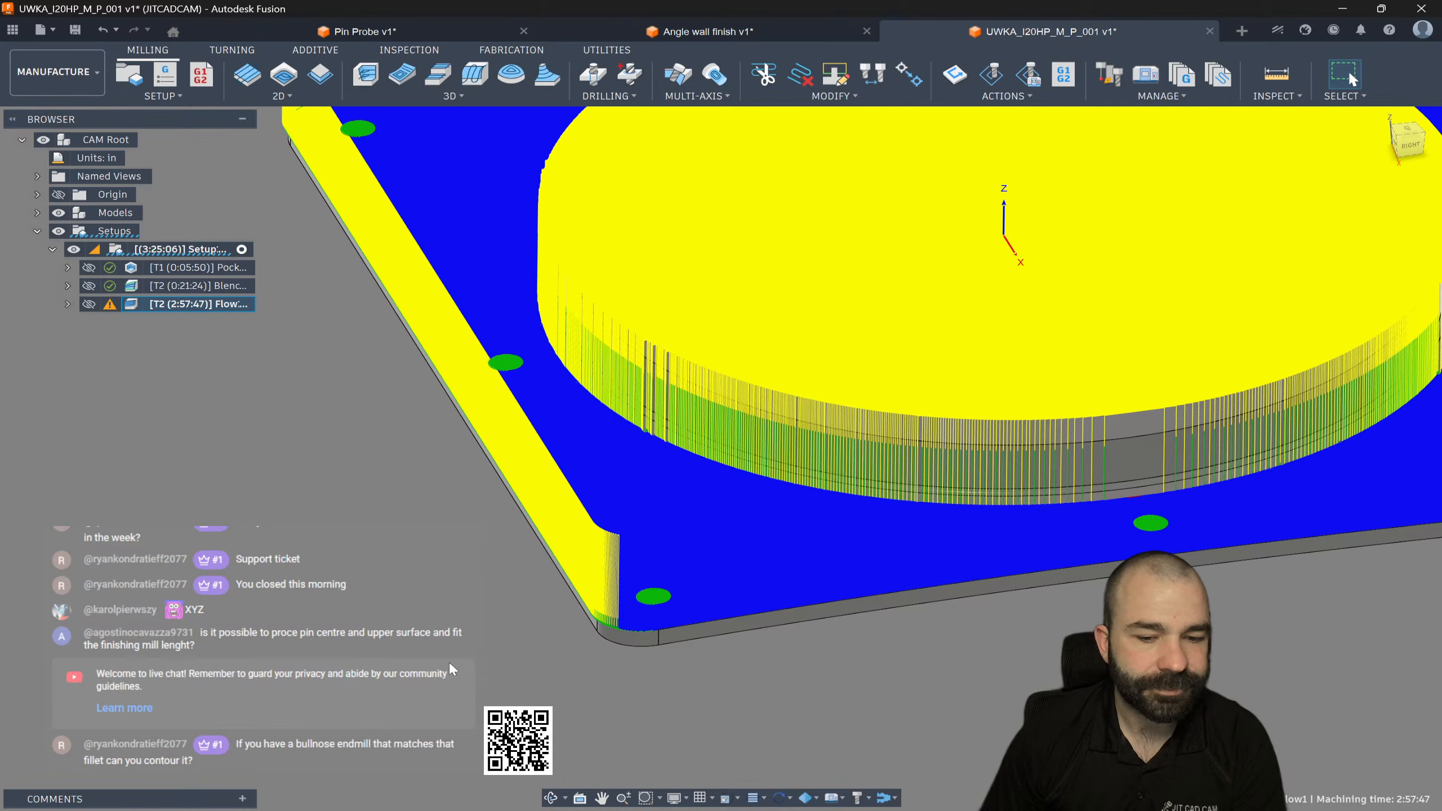
{"action": "scroll", "coordinate": [652, 693], "scroll_direction": "down", "scroll_amount": 1}
{"action": "left_click", "coordinate": [398, 658]}
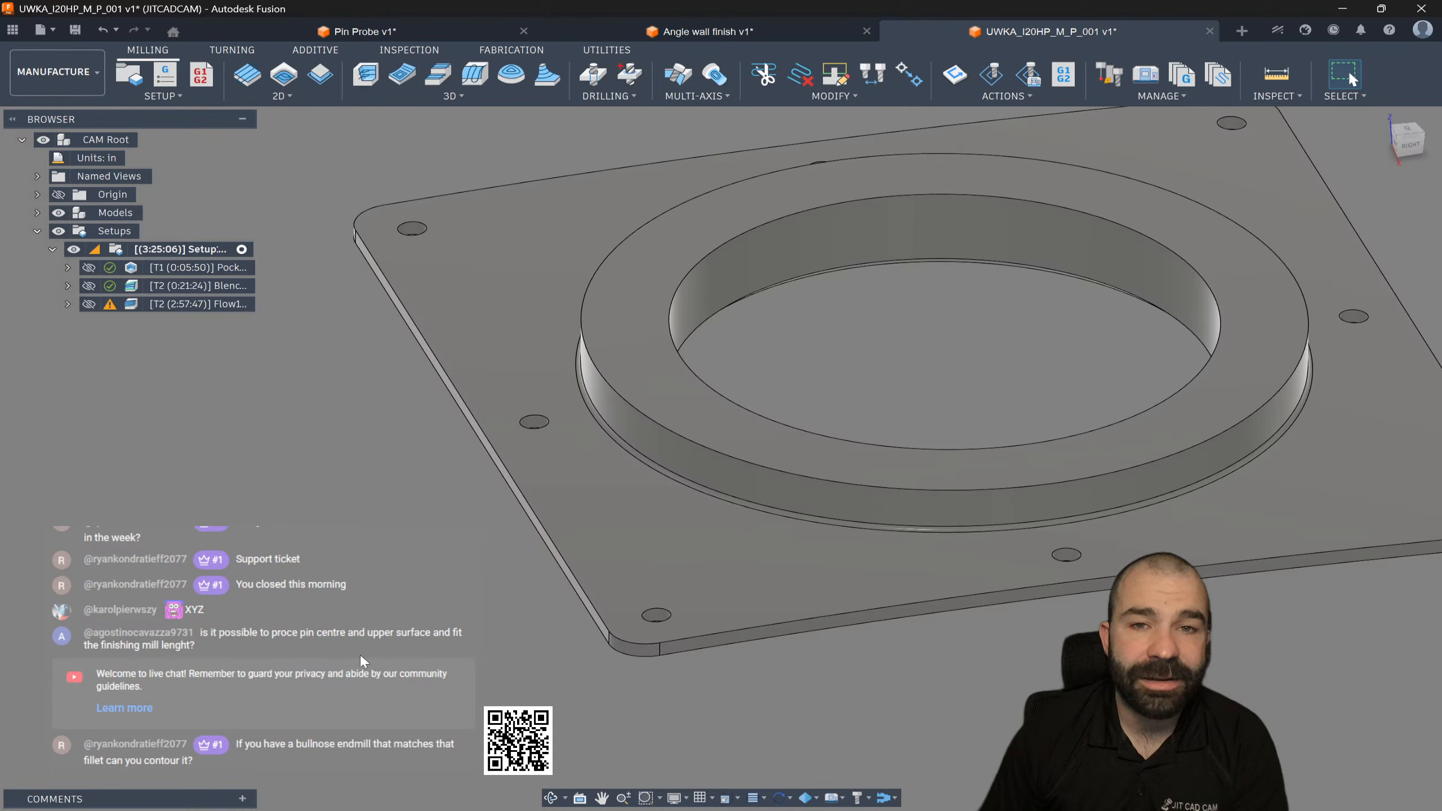
Step: Measure the length of the short cross edge on the fillet at the ring's outer base
{"action": "scroll", "coordinate": [411, 619], "scroll_direction": "down", "scroll_amount": 3}
{"action": "scroll", "coordinate": [575, 485], "scroll_direction": "up", "scroll_amount": 2}
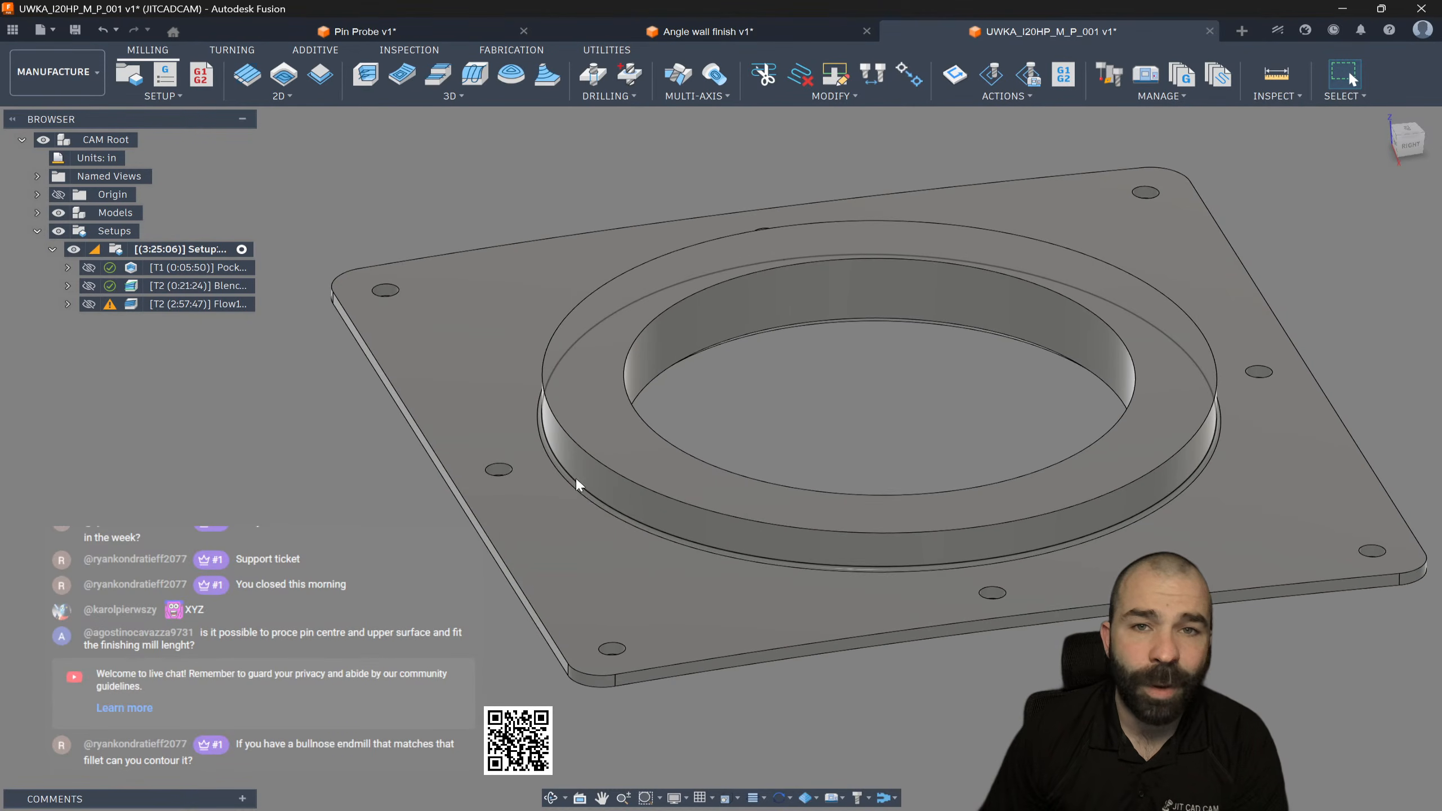
{"action": "scroll", "coordinate": [987, 562], "scroll_direction": "up", "scroll_amount": 1}
{"action": "middle_click_drag", "start_coordinate": [554, 536], "coordinate": [710, 559], "text": "shift"}
{"action": "scroll", "coordinate": [525, 320], "scroll_direction": "up", "scroll_amount": 3}
{"action": "scroll", "coordinate": [570, 325], "scroll_direction": "up", "scroll_amount": 1}
{"action": "left_click", "coordinate": [571, 326]}
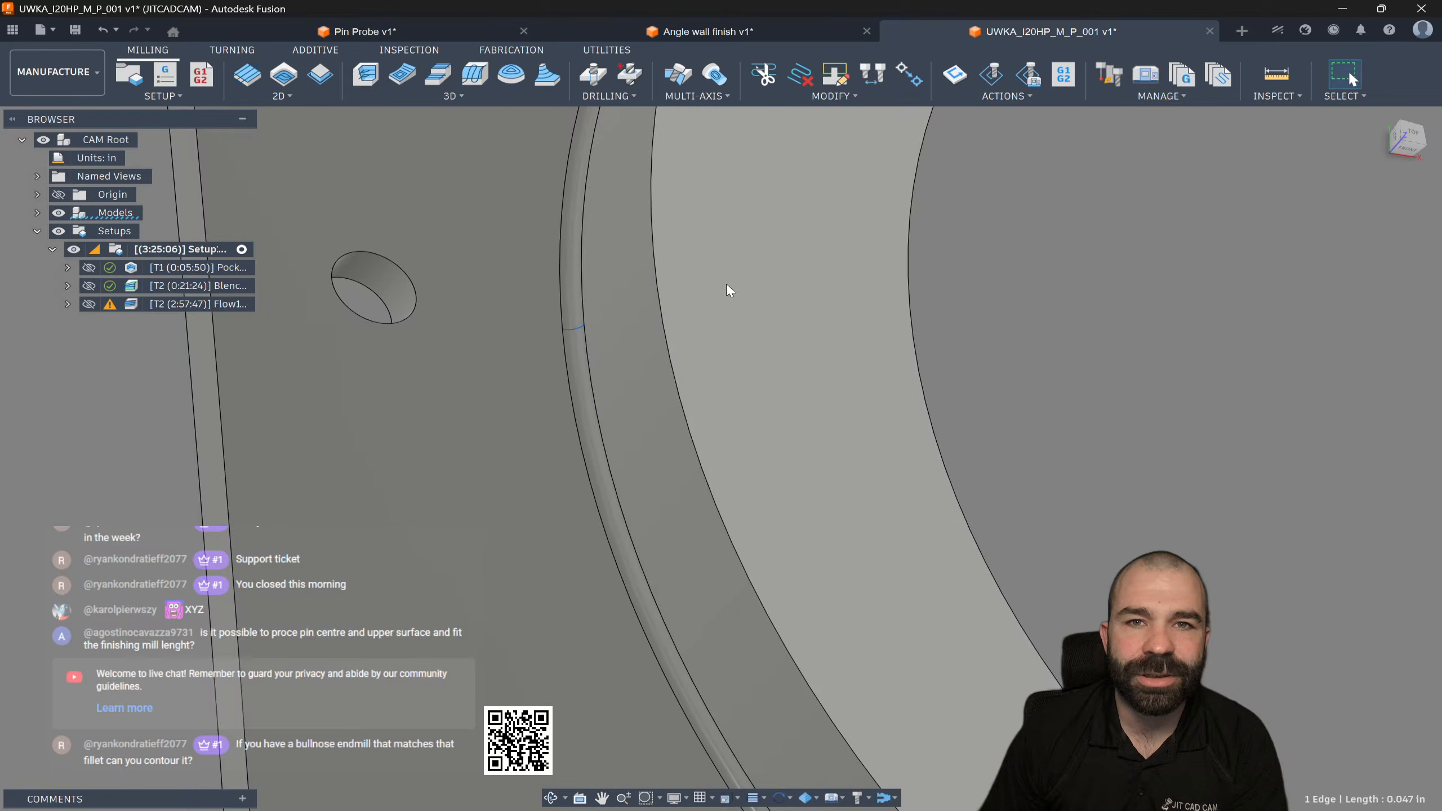
{"action": "left_click", "coordinate": [1276, 74]}
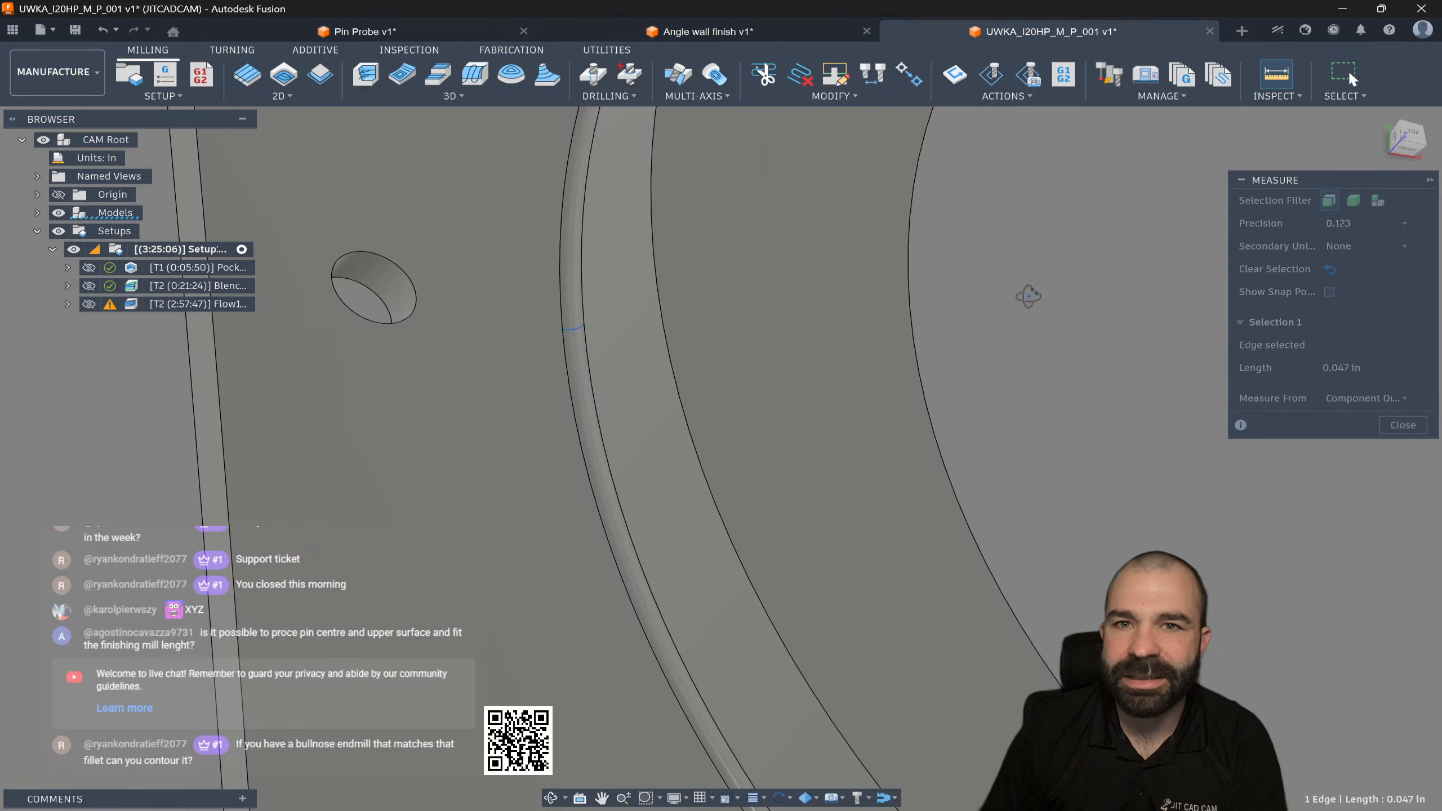
{"action": "middle_click_drag", "start_coordinate": [1029, 295], "coordinate": [996, 264], "text": "shift"}
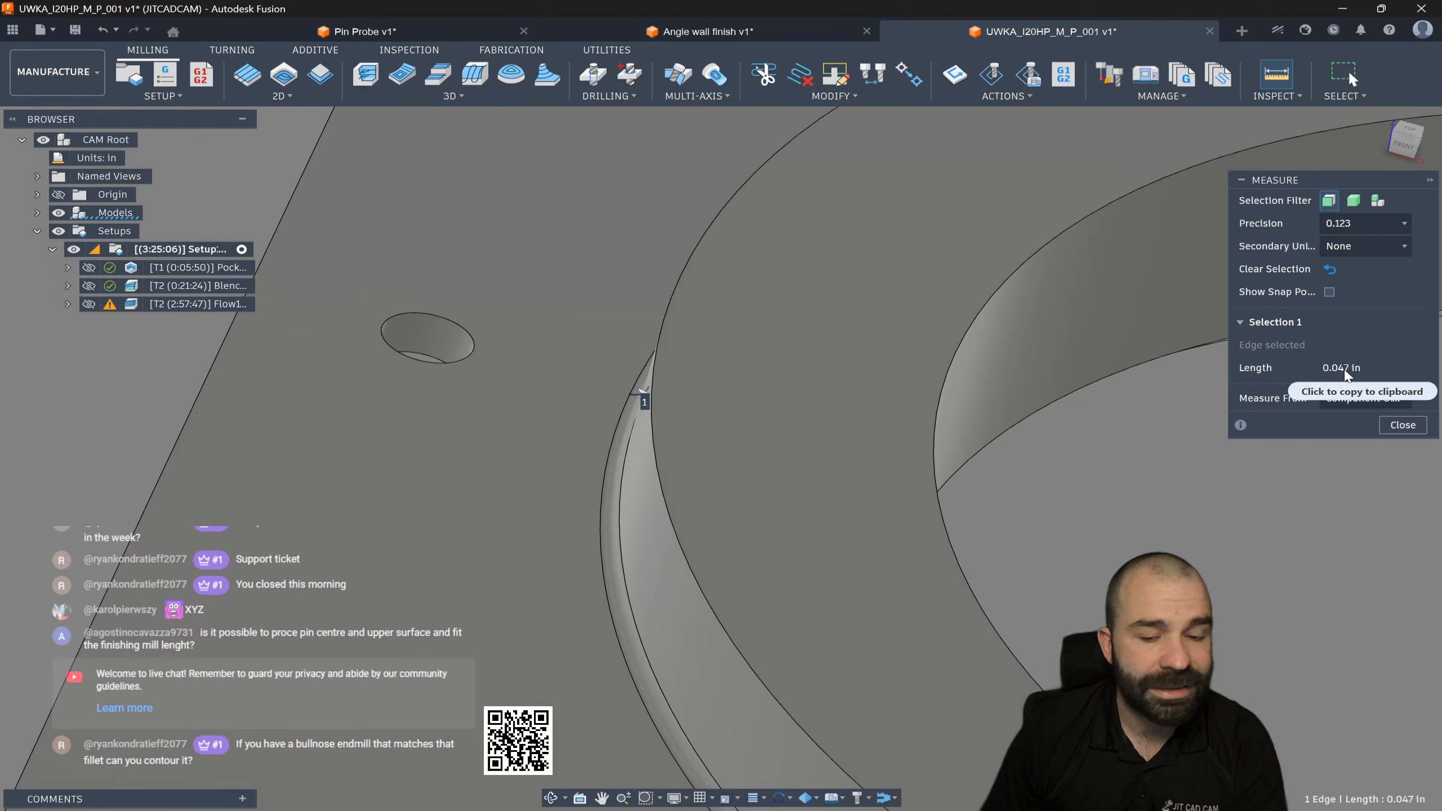
{"action": "scroll", "coordinate": [620, 372], "scroll_direction": "down", "scroll_amount": 10}
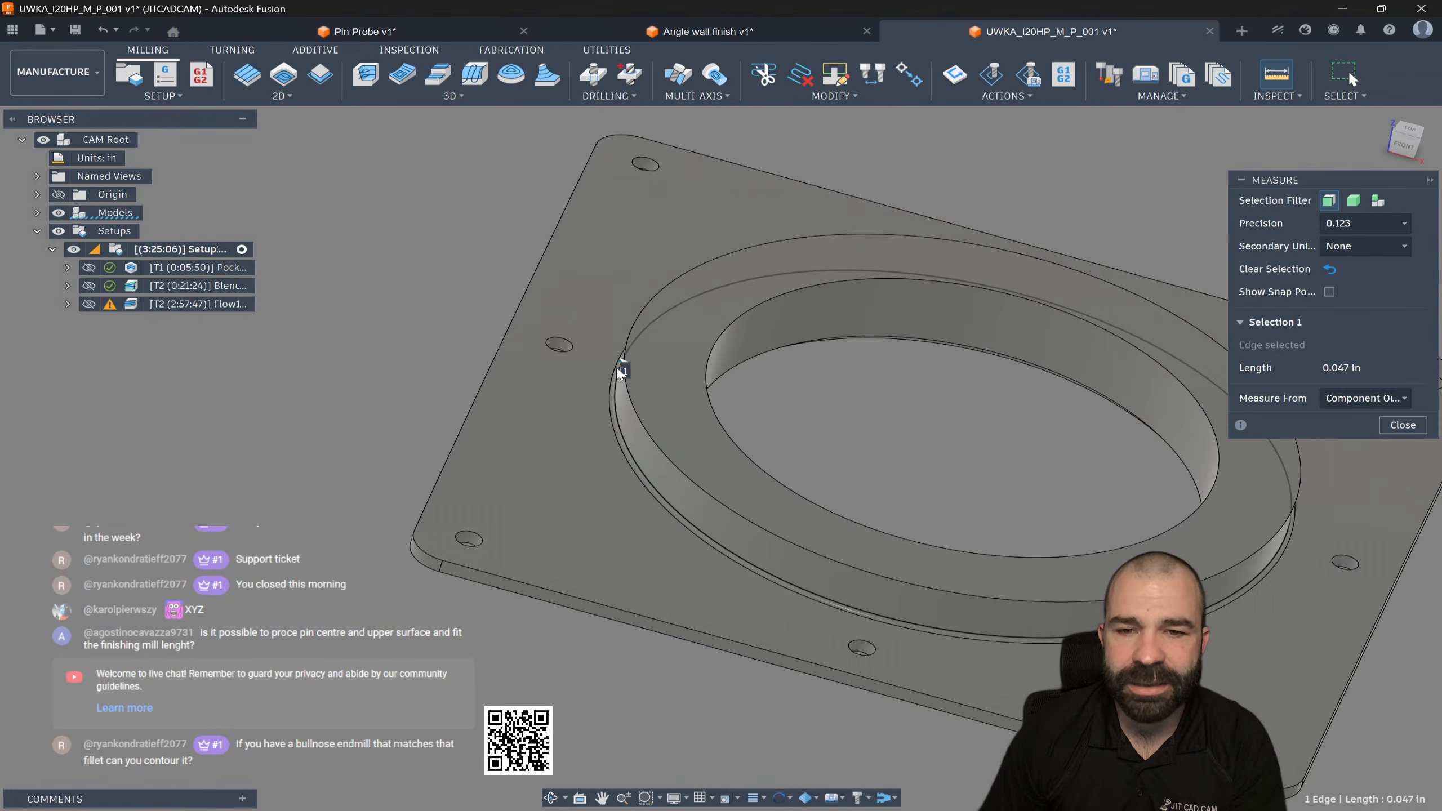
{"action": "middle_click_drag", "start_coordinate": [620, 372], "coordinate": [552, 341], "text": "shift"}
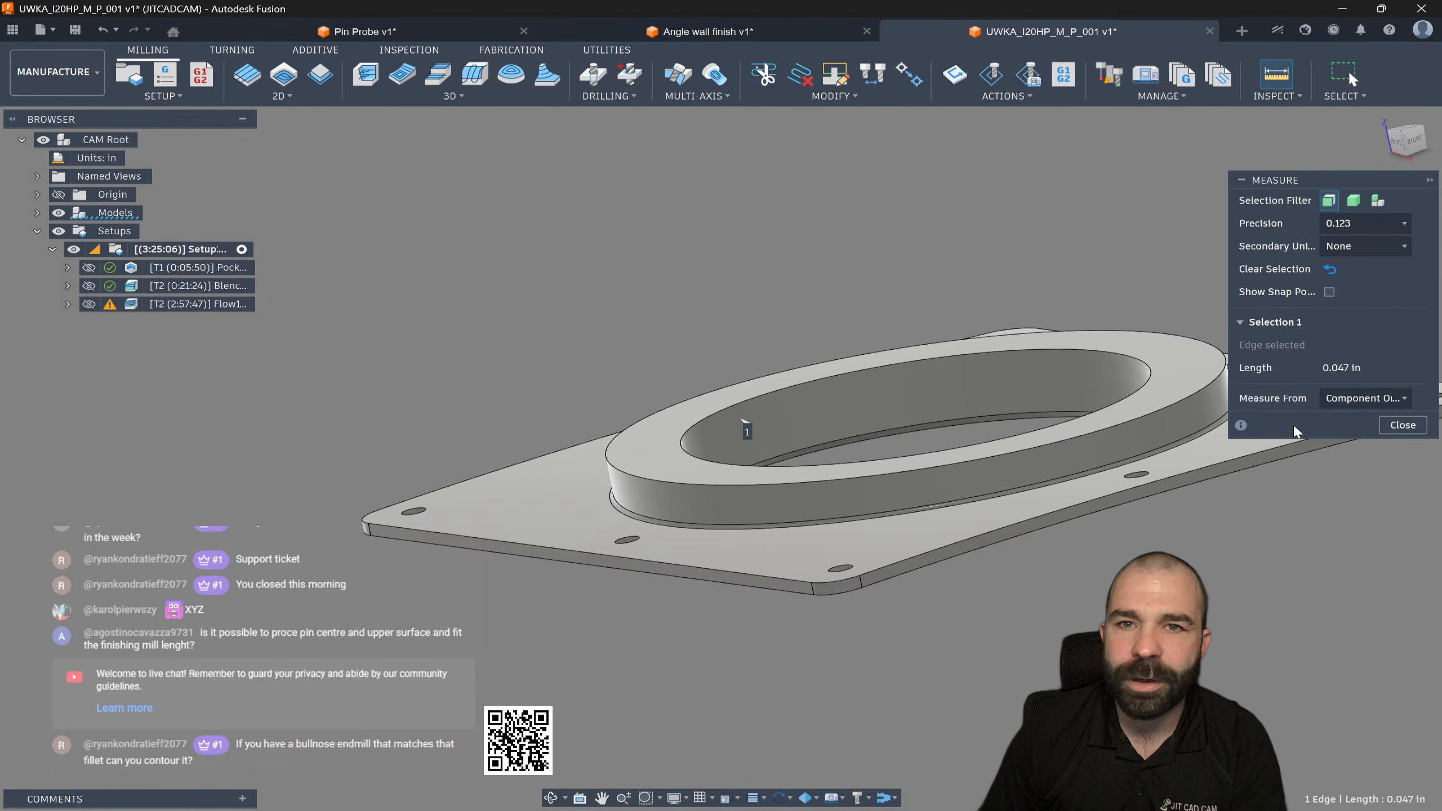
{"action": "left_click", "coordinate": [1392, 430]}
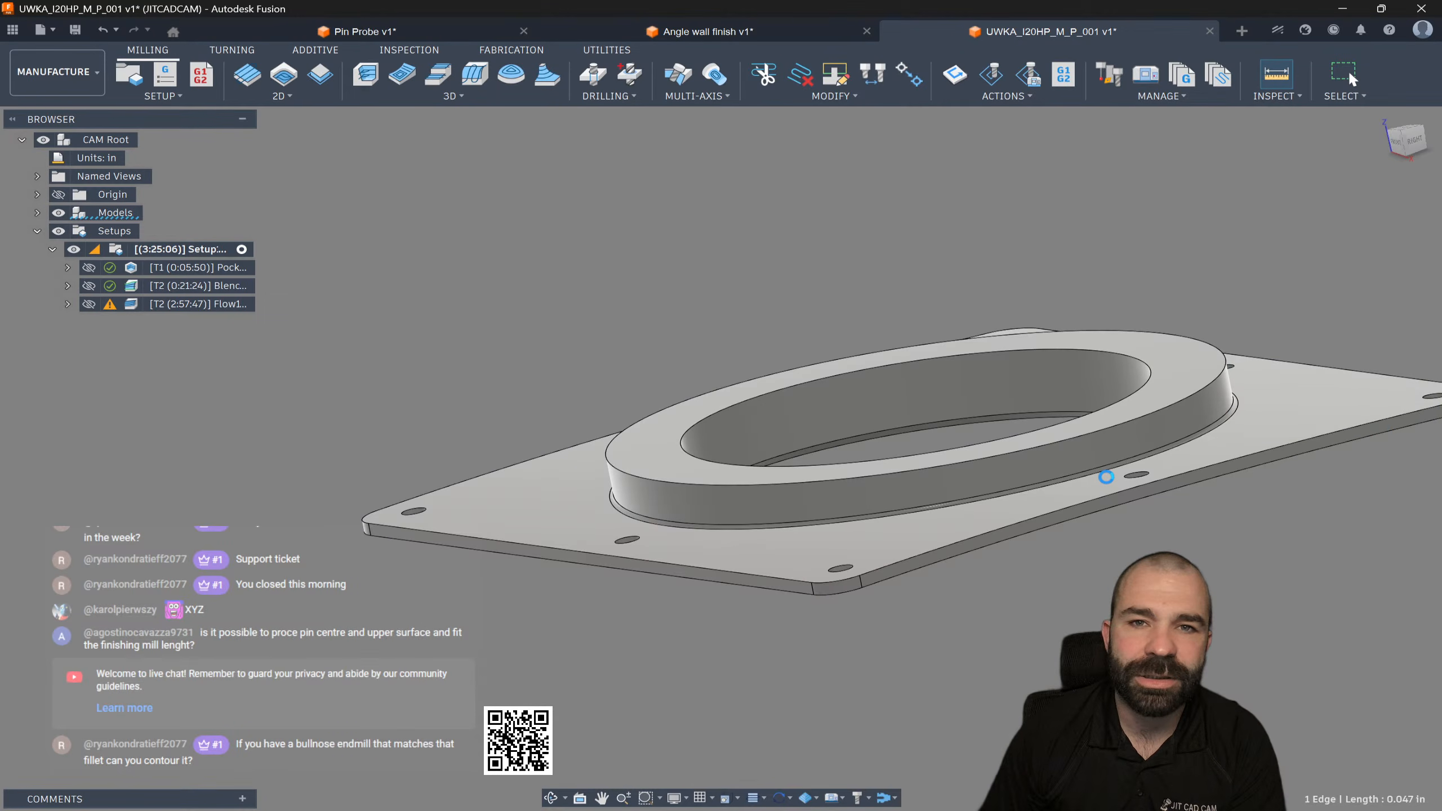
Step: Create a Minimum Radius analysis of the ringed plate body with a maximum tool radius of 0.03 in
{"action": "middle_click_drag", "start_coordinate": [1114, 486], "coordinate": [1122, 492], "text": "shift"}
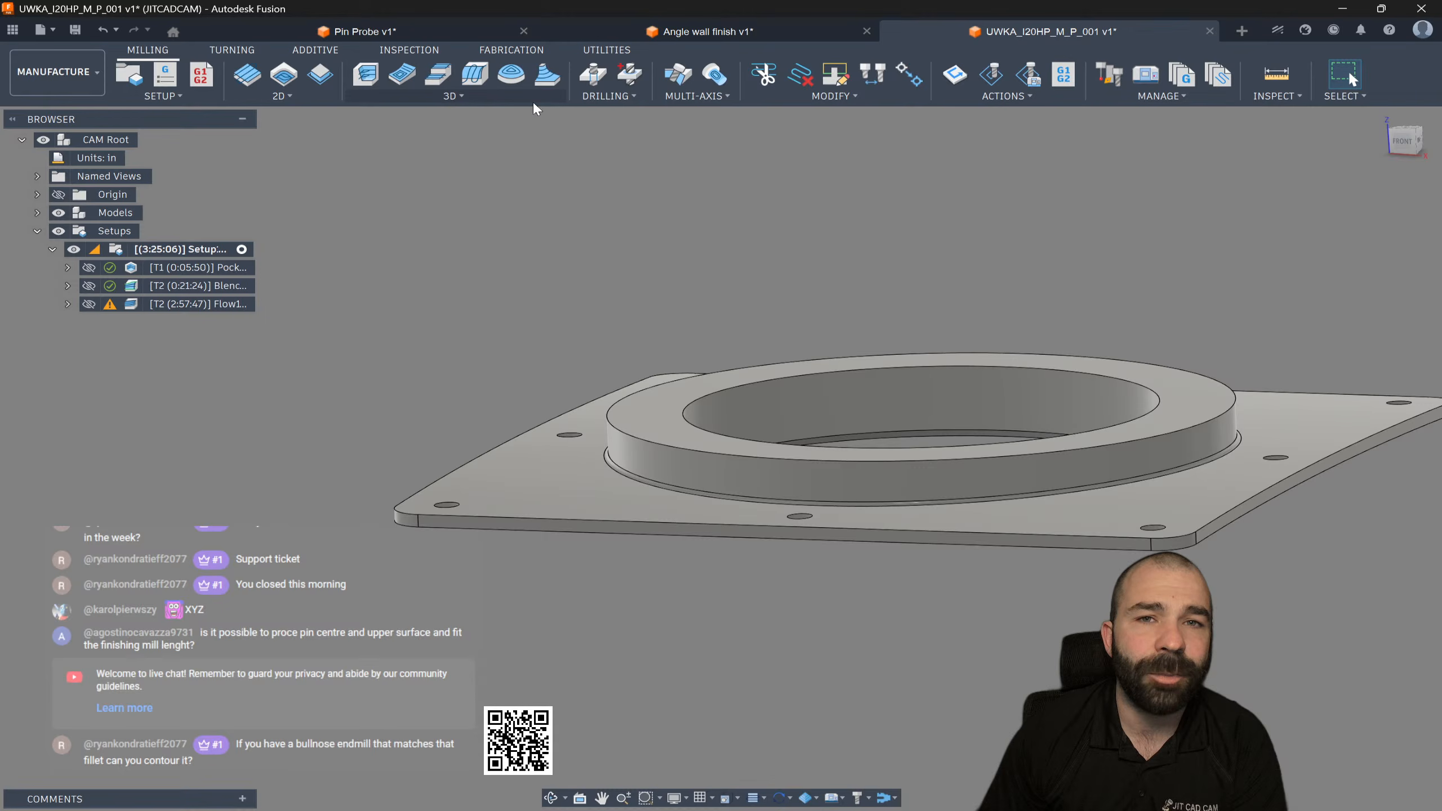
{"action": "left_click", "coordinate": [1277, 96]}
{"action": "left_click", "coordinate": [1305, 142]}
{"action": "middle_click_drag", "start_coordinate": [782, 318], "coordinate": [813, 320], "text": "shift"}
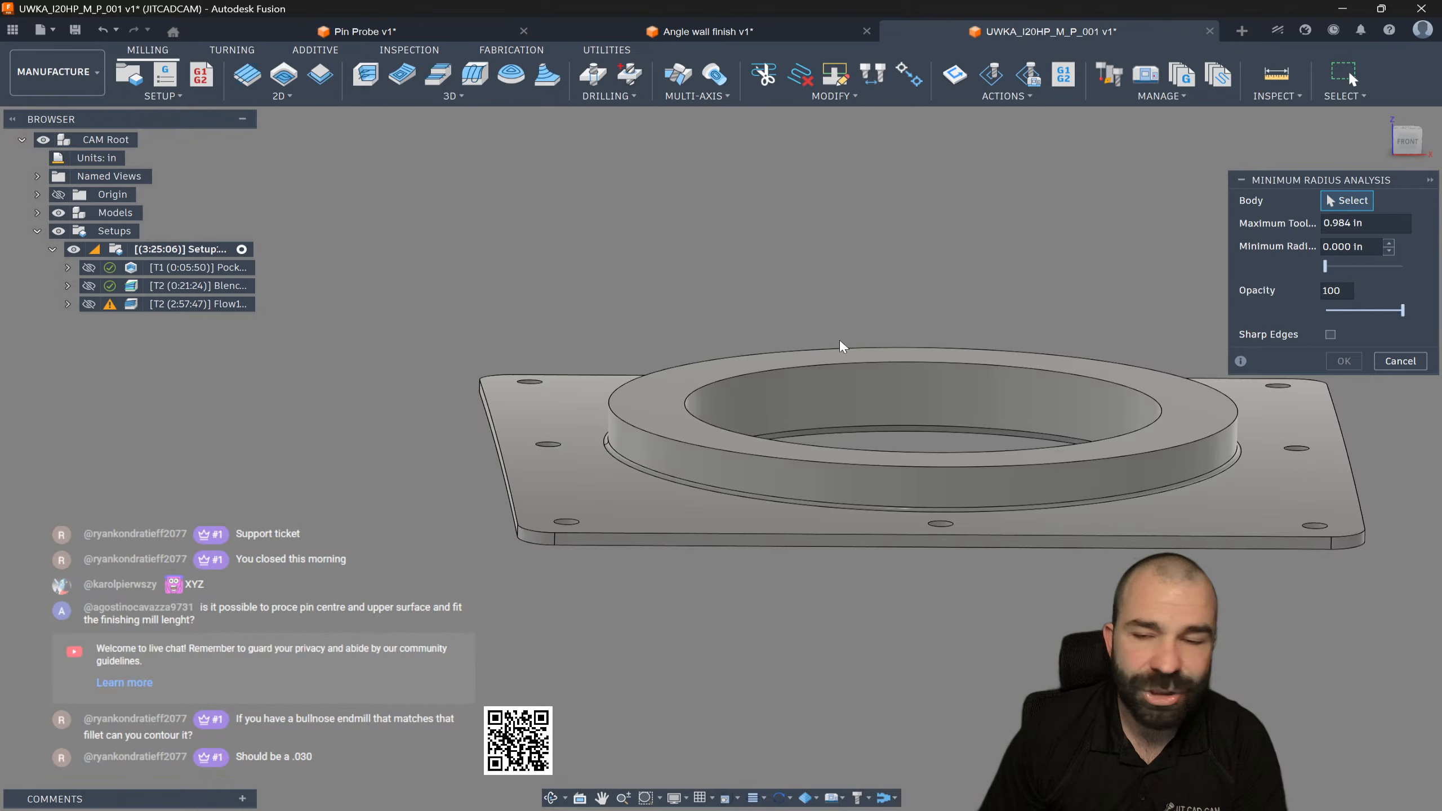
{"action": "left_click", "coordinate": [1351, 223]}
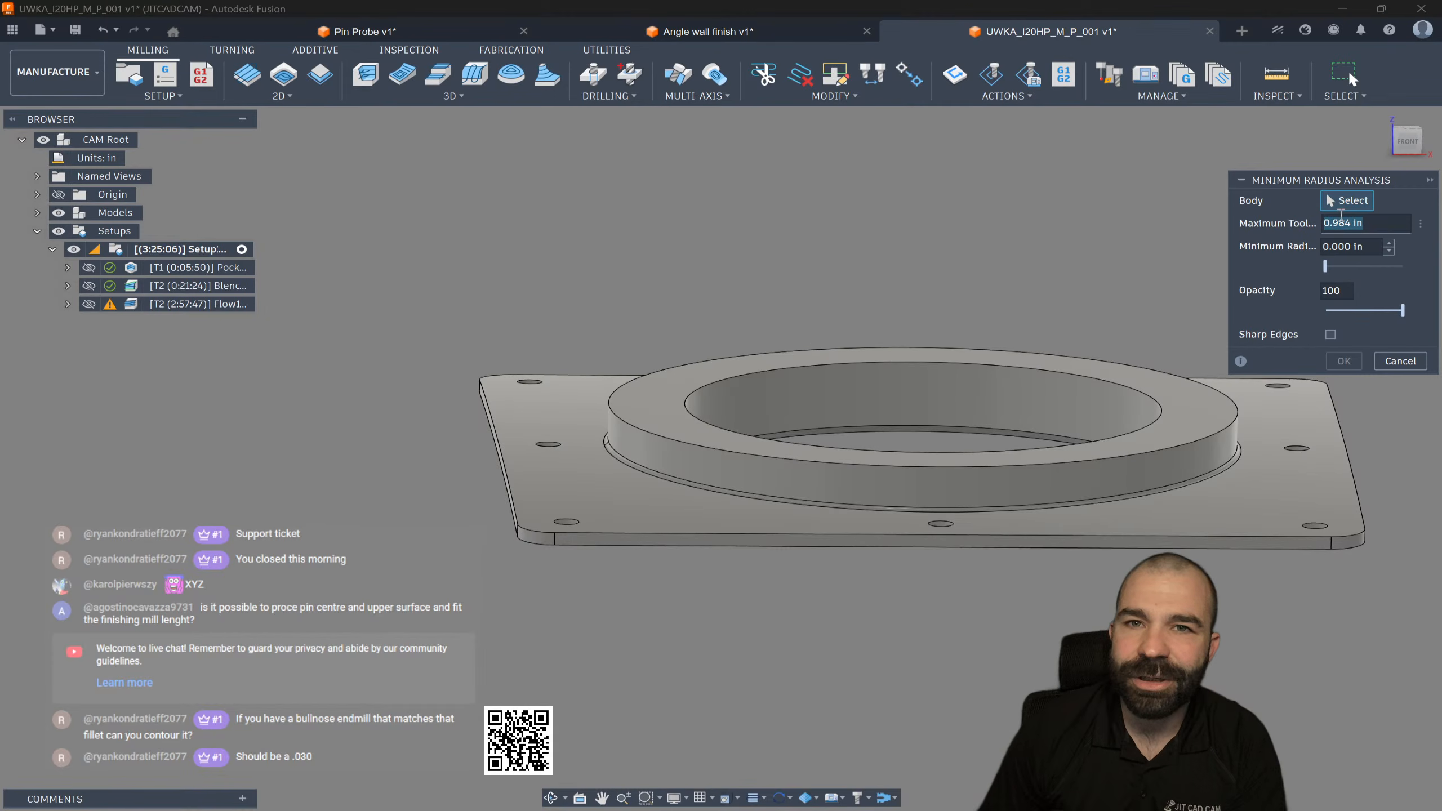
{"action": "left_click", "coordinate": [1100, 448]}
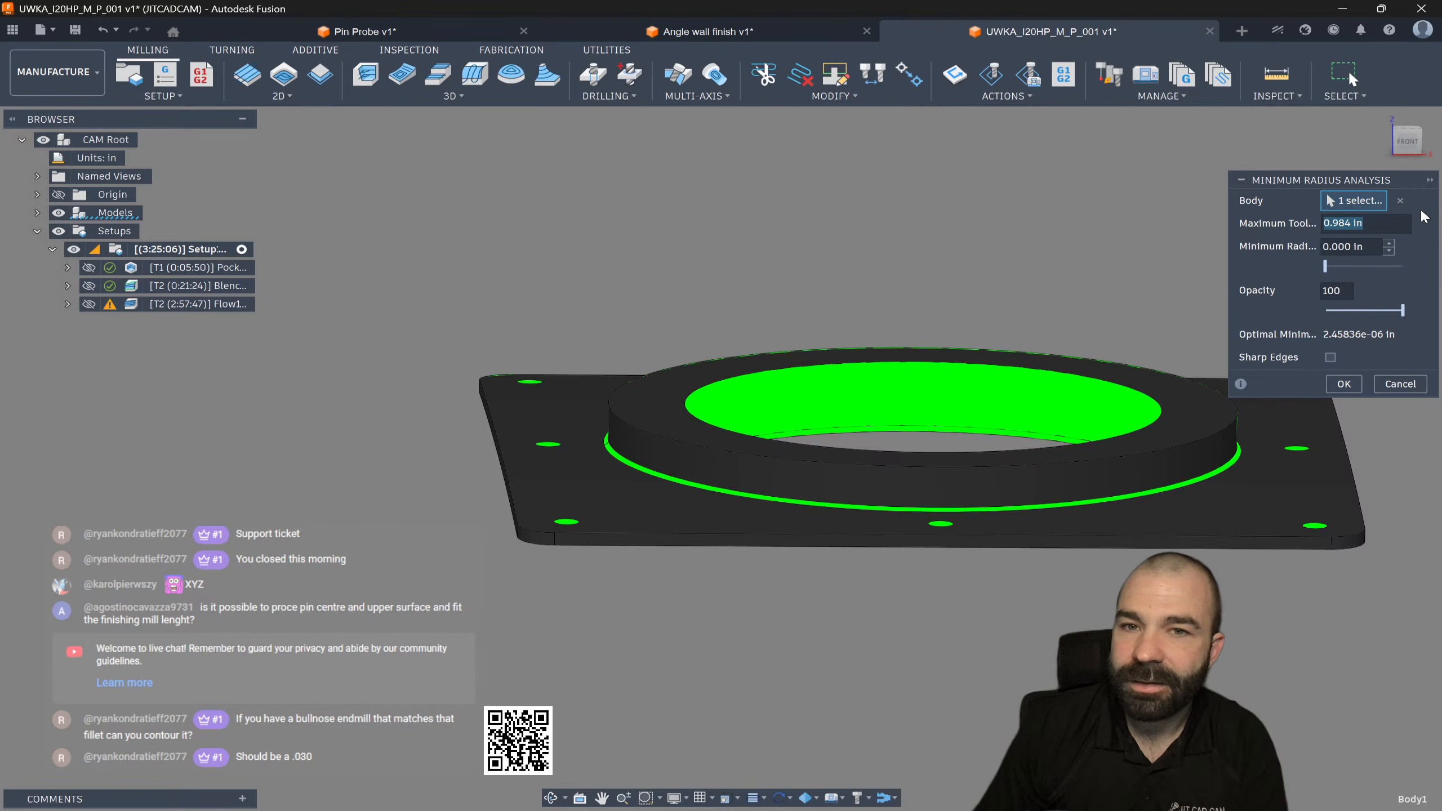
{"action": "double_click", "coordinate": [1380, 218]}
{"action": "key", "text": "BackSpace"}
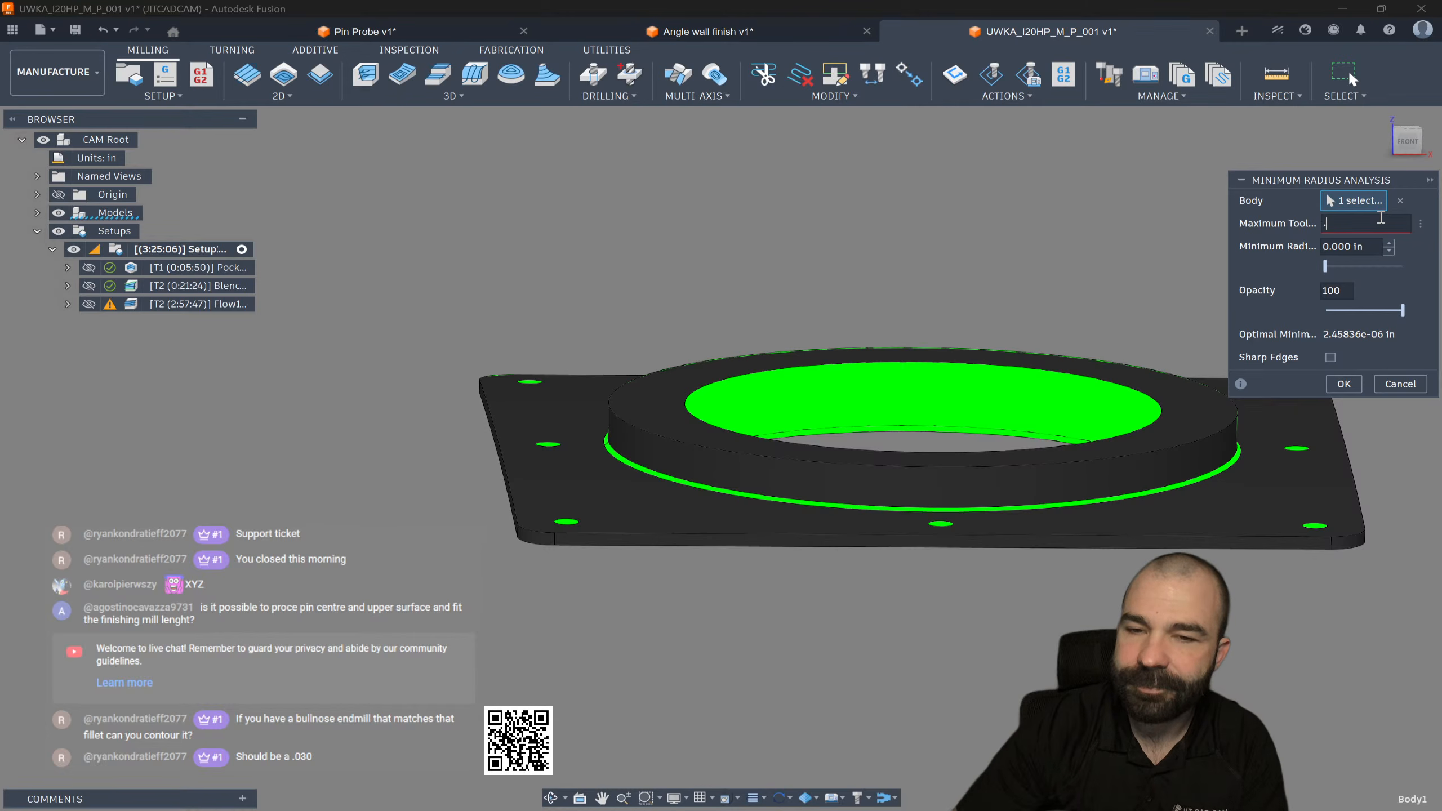
{"action": "key", "text": "Return"}
{"action": "scroll", "coordinate": [666, 451], "scroll_direction": "up", "scroll_amount": 5}
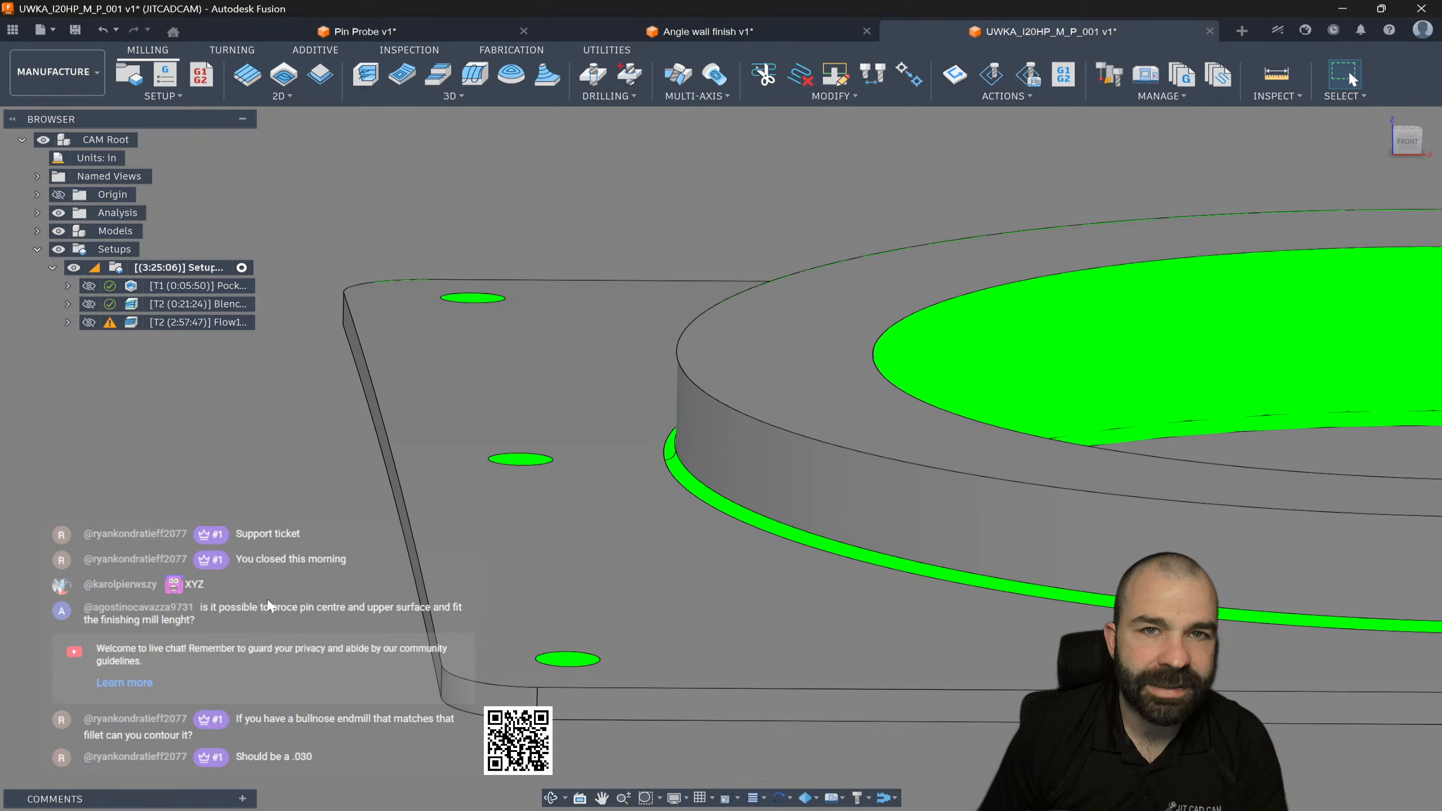
Step: Edit the minimum radius analysis with a 0.06 in maximum tool radius, testing the base fillet against minimum radii of 0.06 and 0.03 in
{"action": "left_click", "coordinate": [38, 212]}
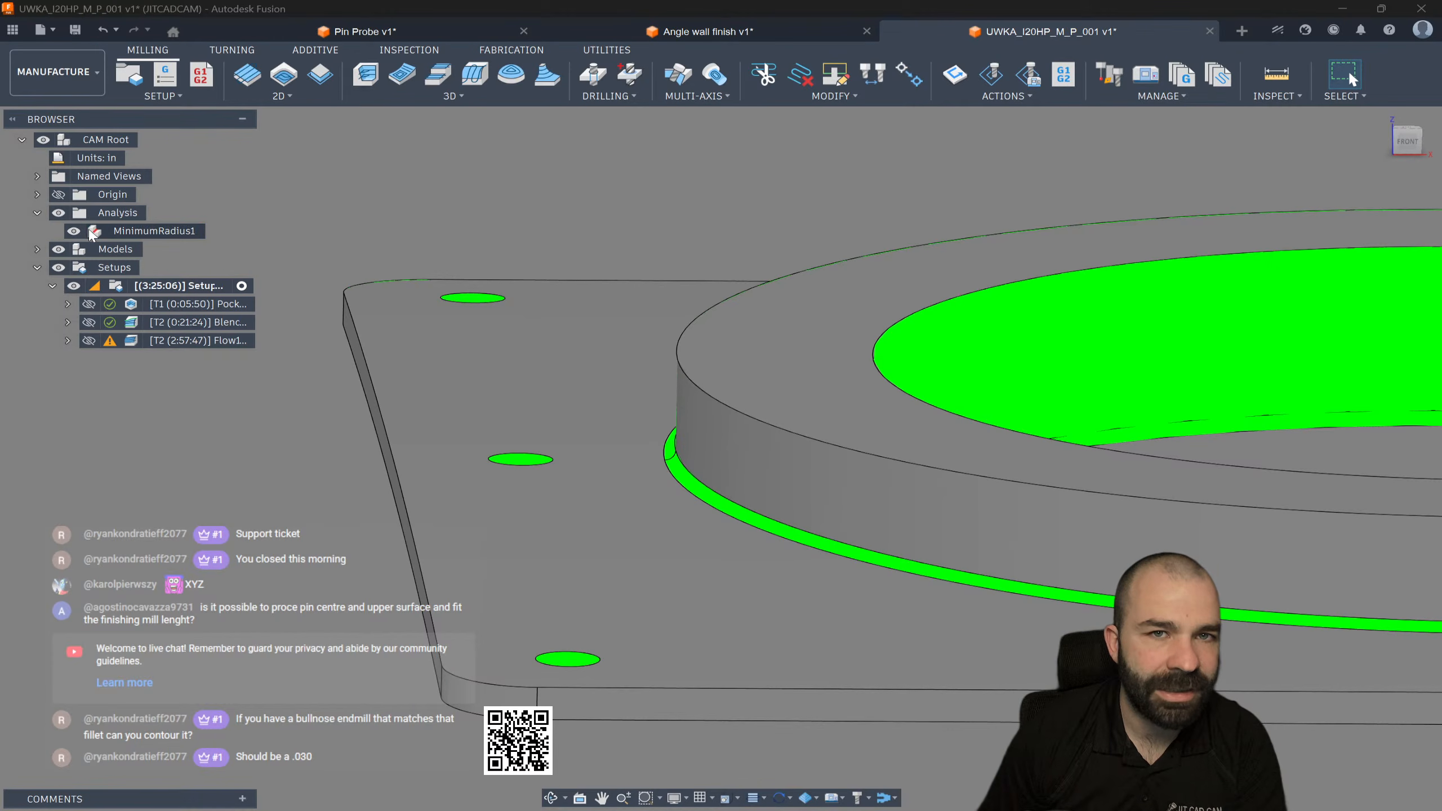
{"action": "double_click", "coordinate": [102, 230]}
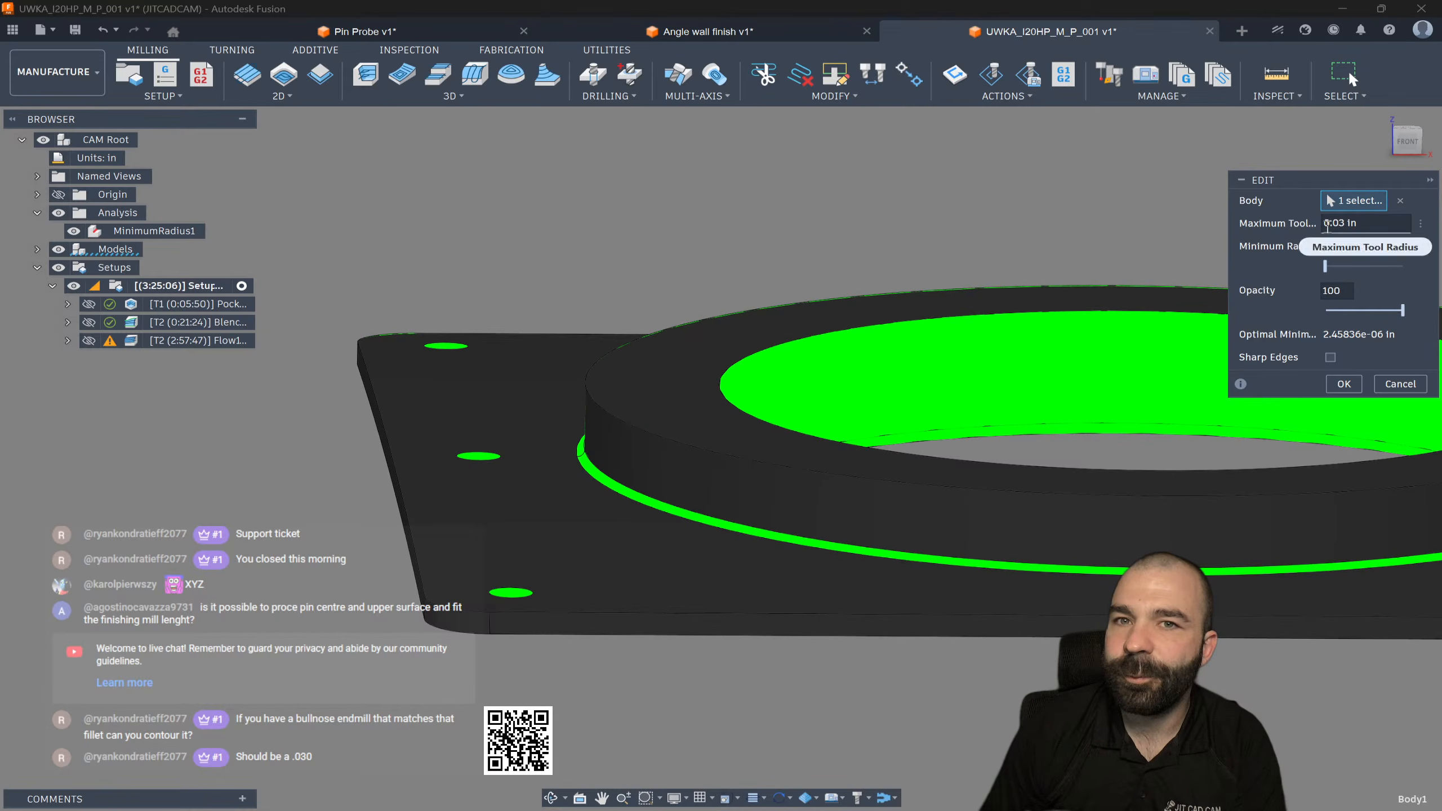
{"action": "left_click_drag", "start_coordinate": [1229, 172], "coordinate": [1162, 172]}
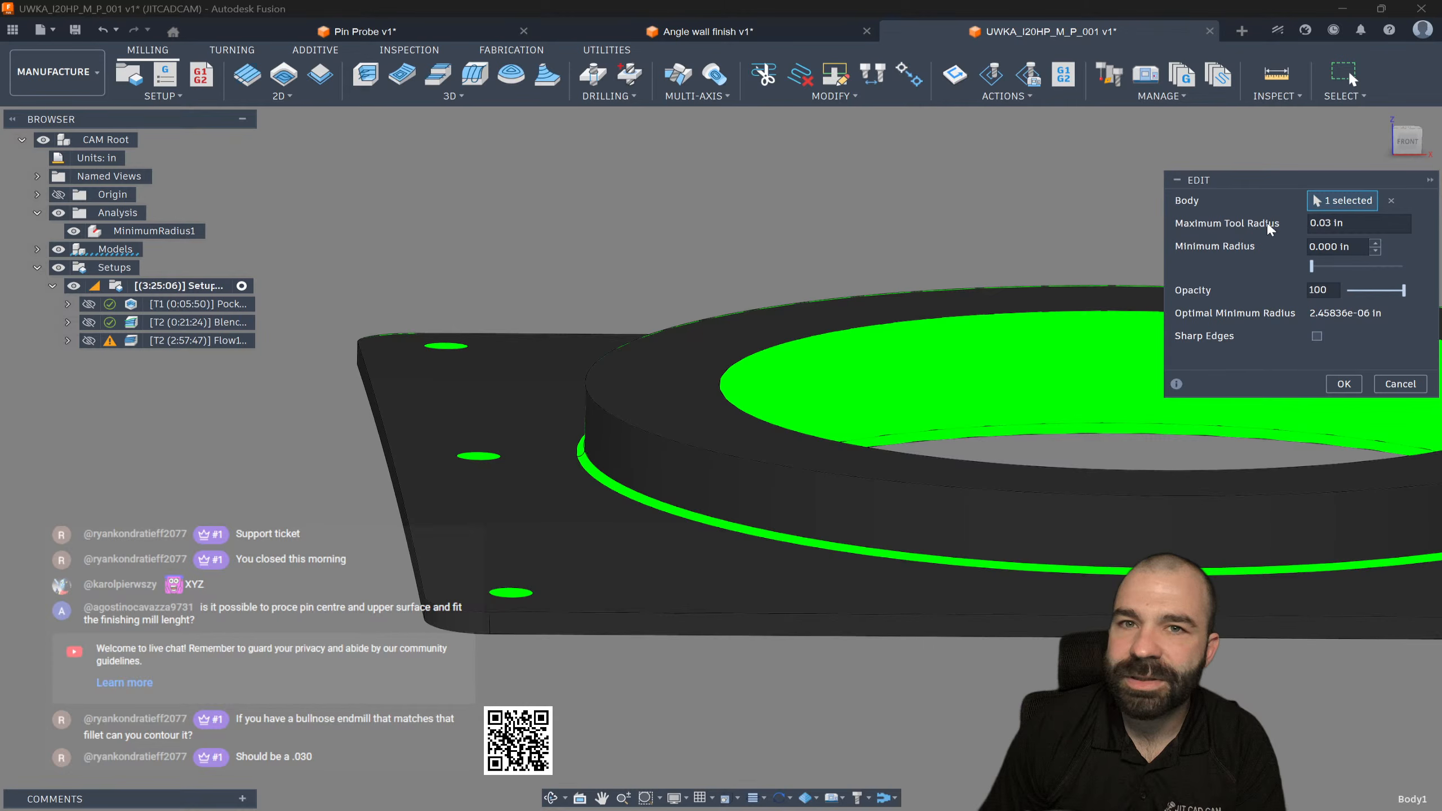
{"action": "left_click", "coordinate": [1248, 221]}
{"action": "type", "text": ".06"}
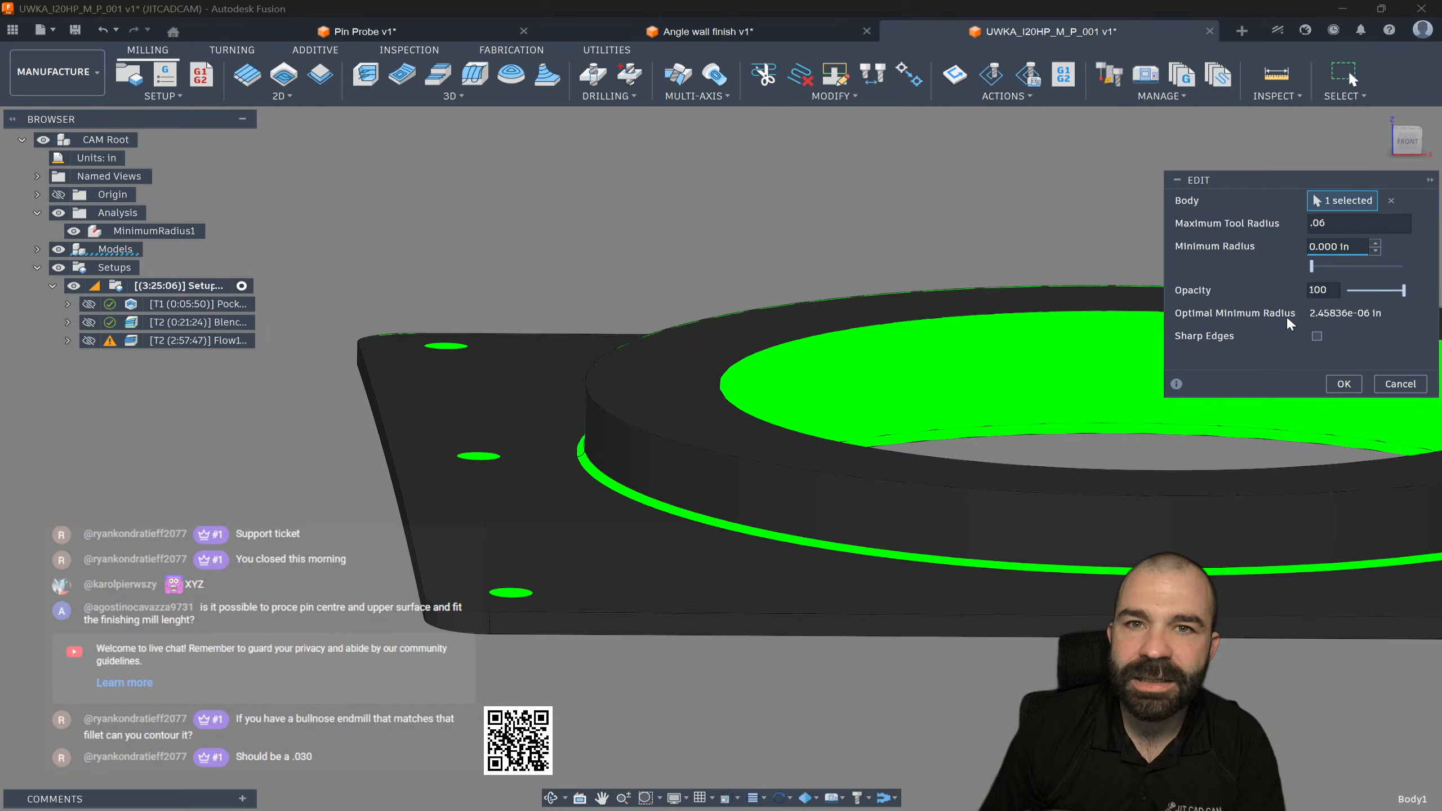
{"action": "triple_click", "coordinate": [1359, 246]}
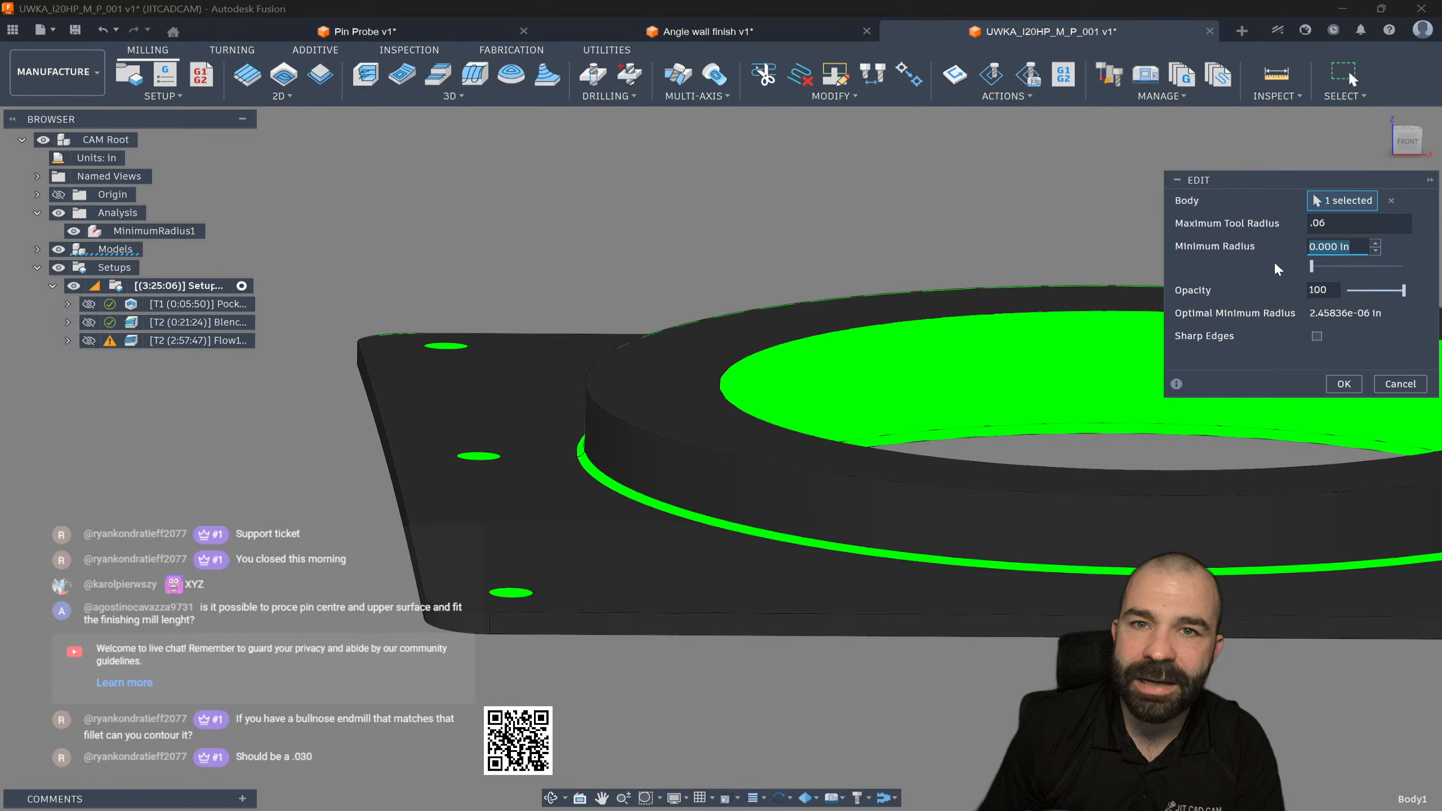
{"action": "type", "text": ".06"}
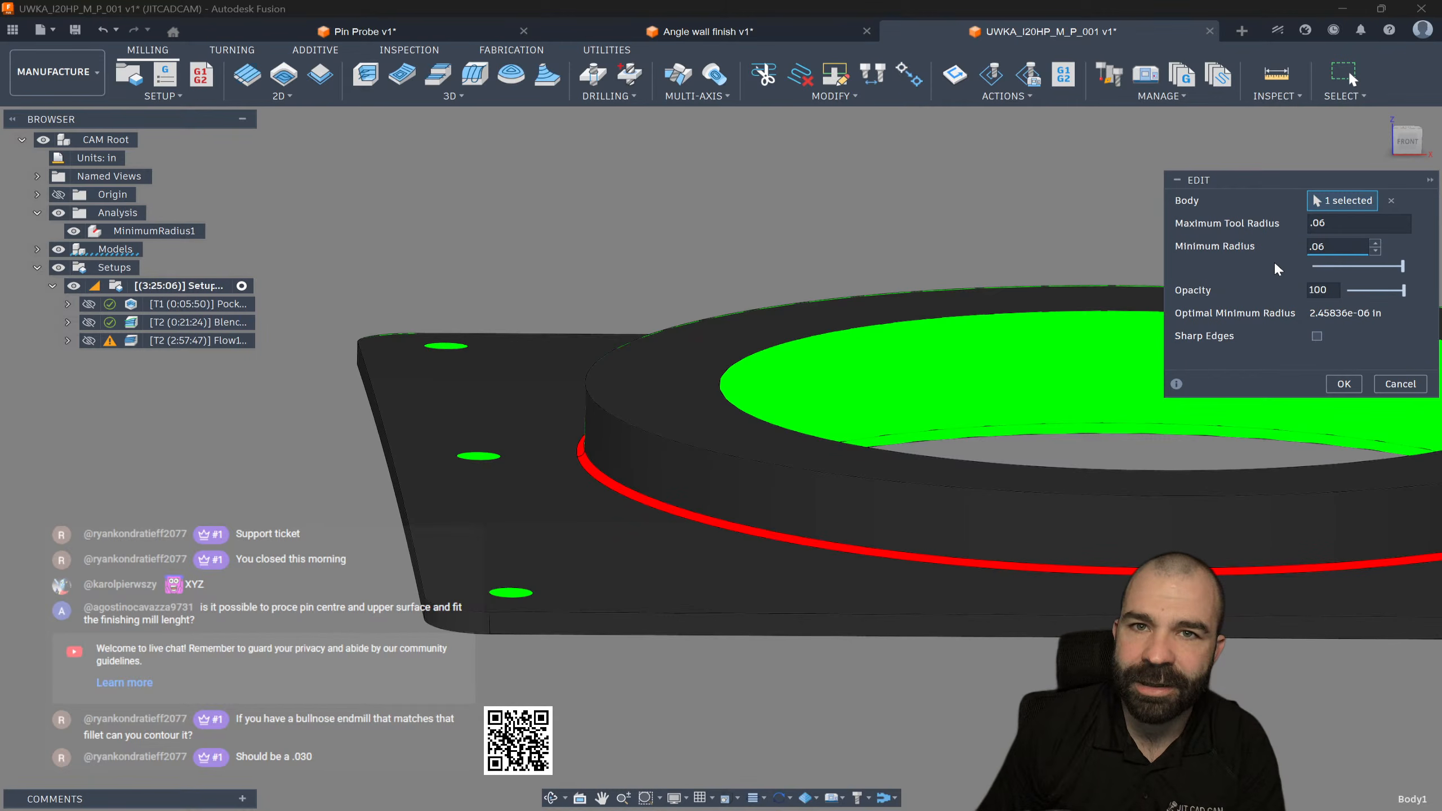
{"action": "key", "text": "BackSpace"}
{"action": "type", "text": "3"}
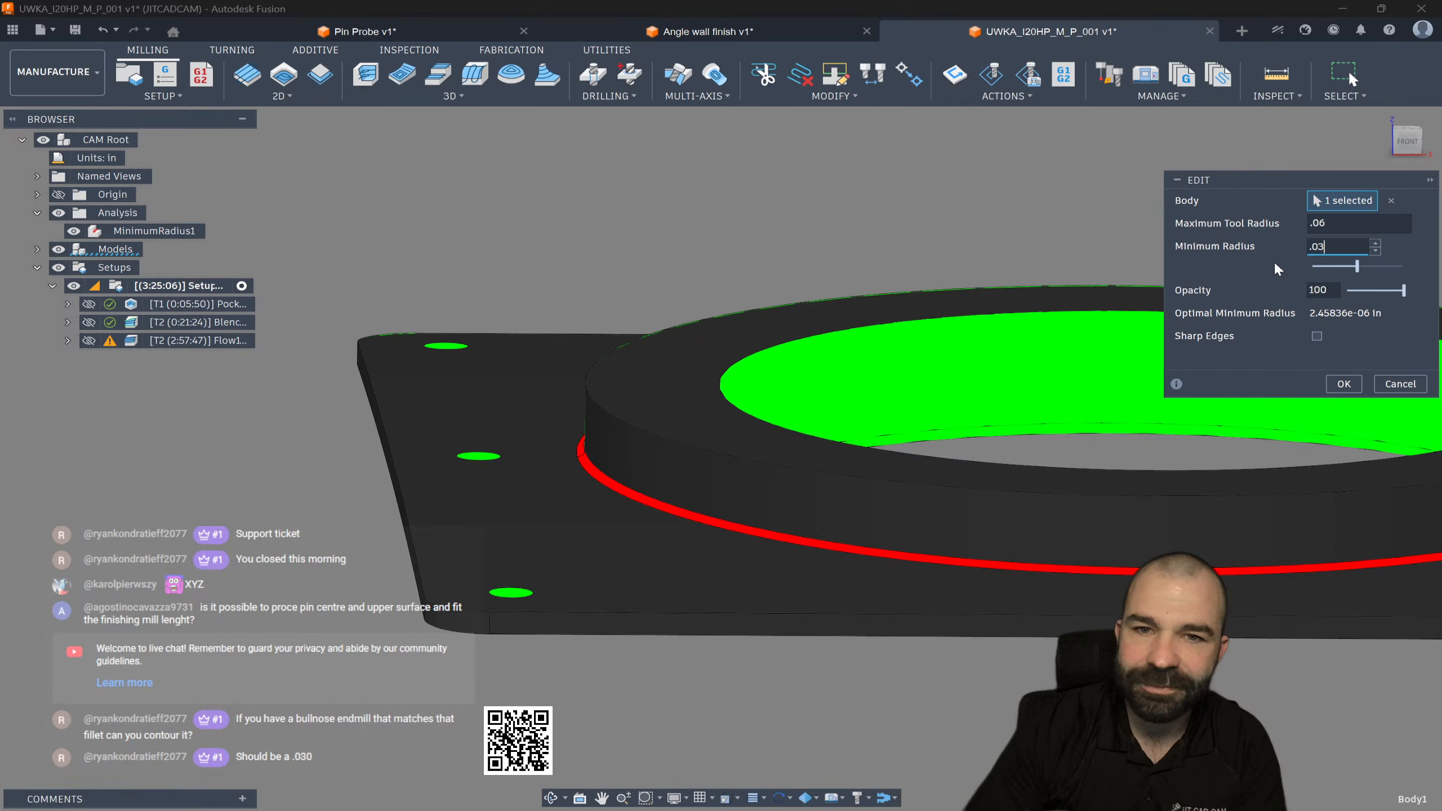
Step: Test the base fillet with a maximum tool radius of 1.25 in and a minimum radius of 0.029 in, and cancel the edit
{"action": "left_click", "coordinate": [1354, 223]}
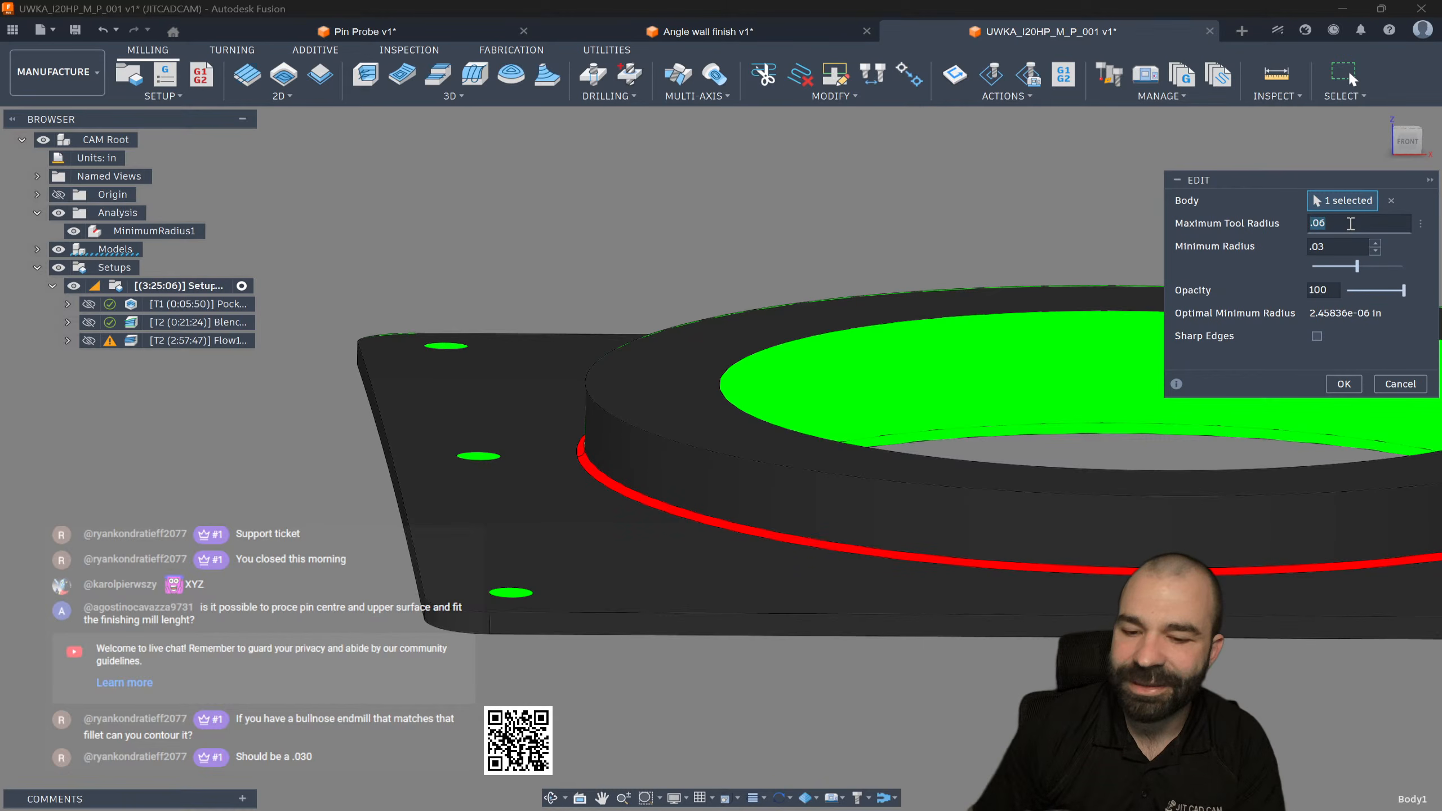
{"action": "type", "text": "1.25"}
{"action": "left_click", "coordinate": [1348, 246]}
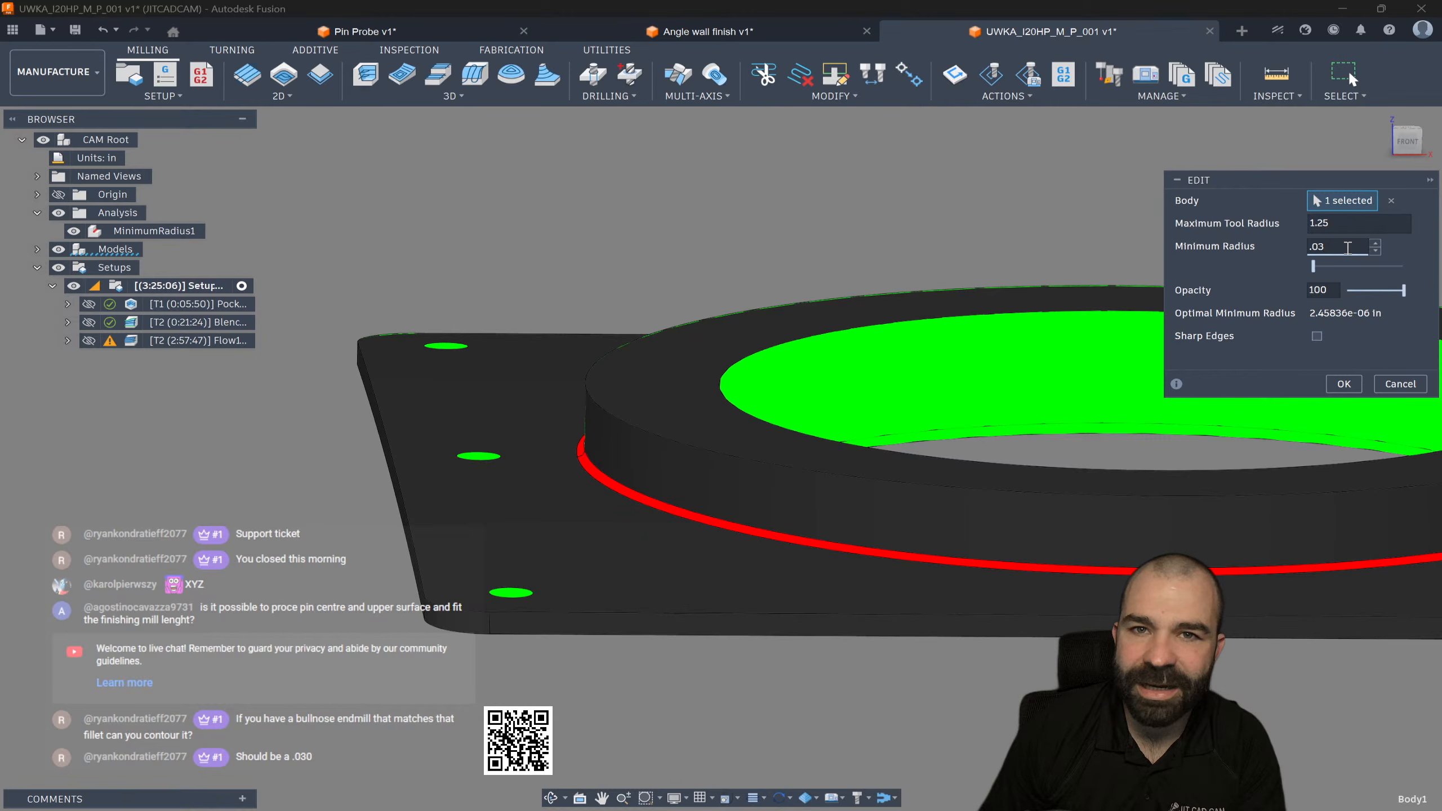
{"action": "key", "text": "BackSpace"}
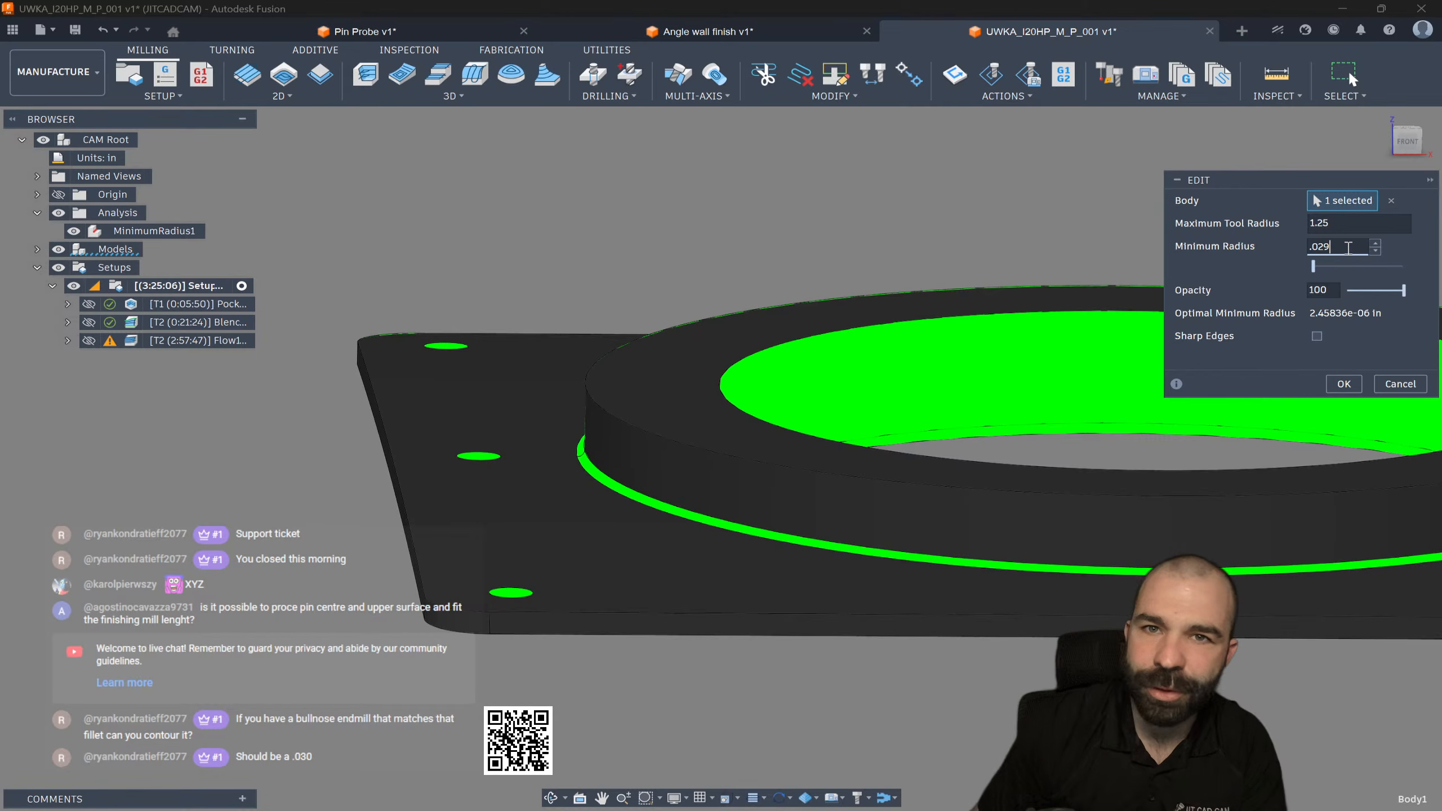
{"action": "left_click", "coordinate": [1368, 227]}
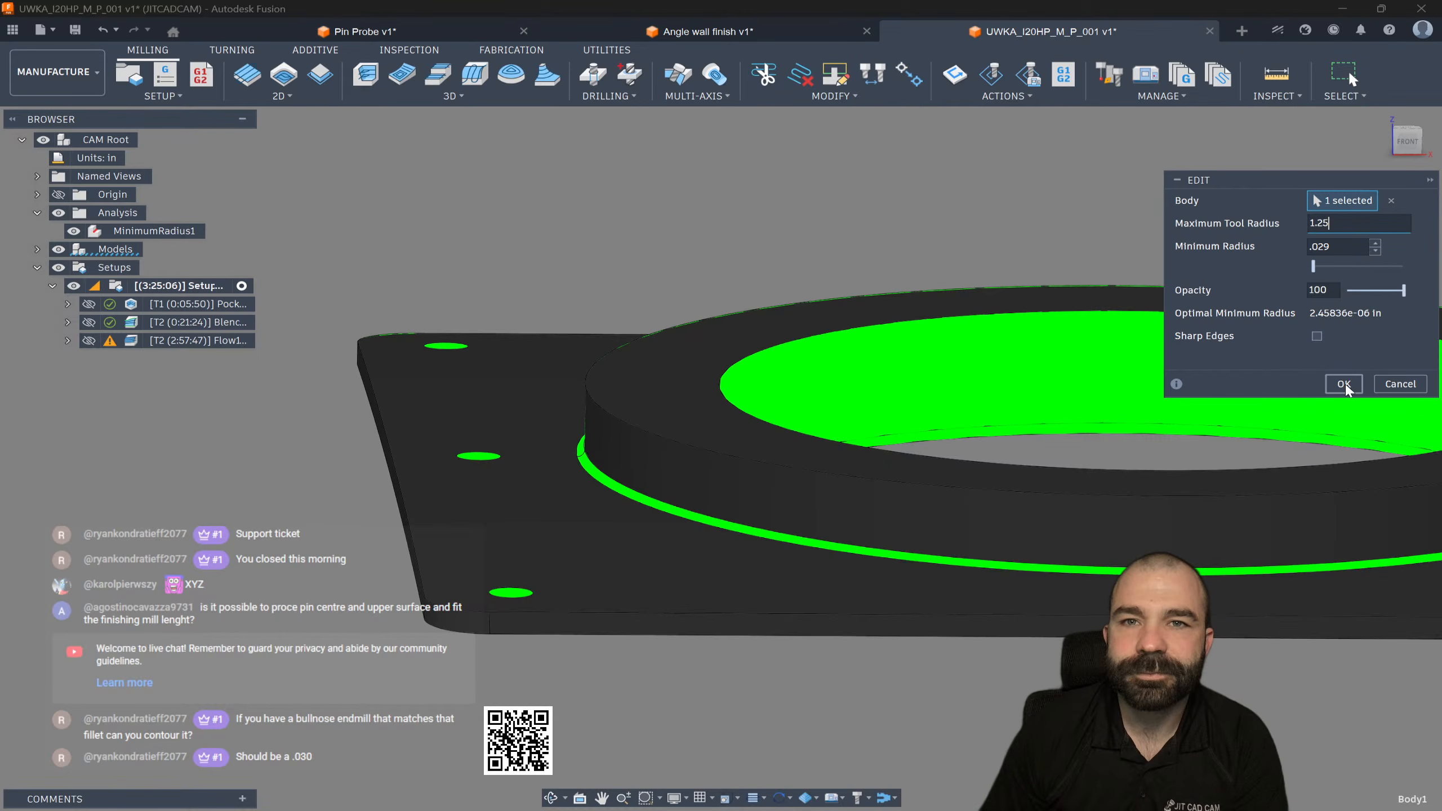
{"action": "left_click", "coordinate": [1401, 384]}
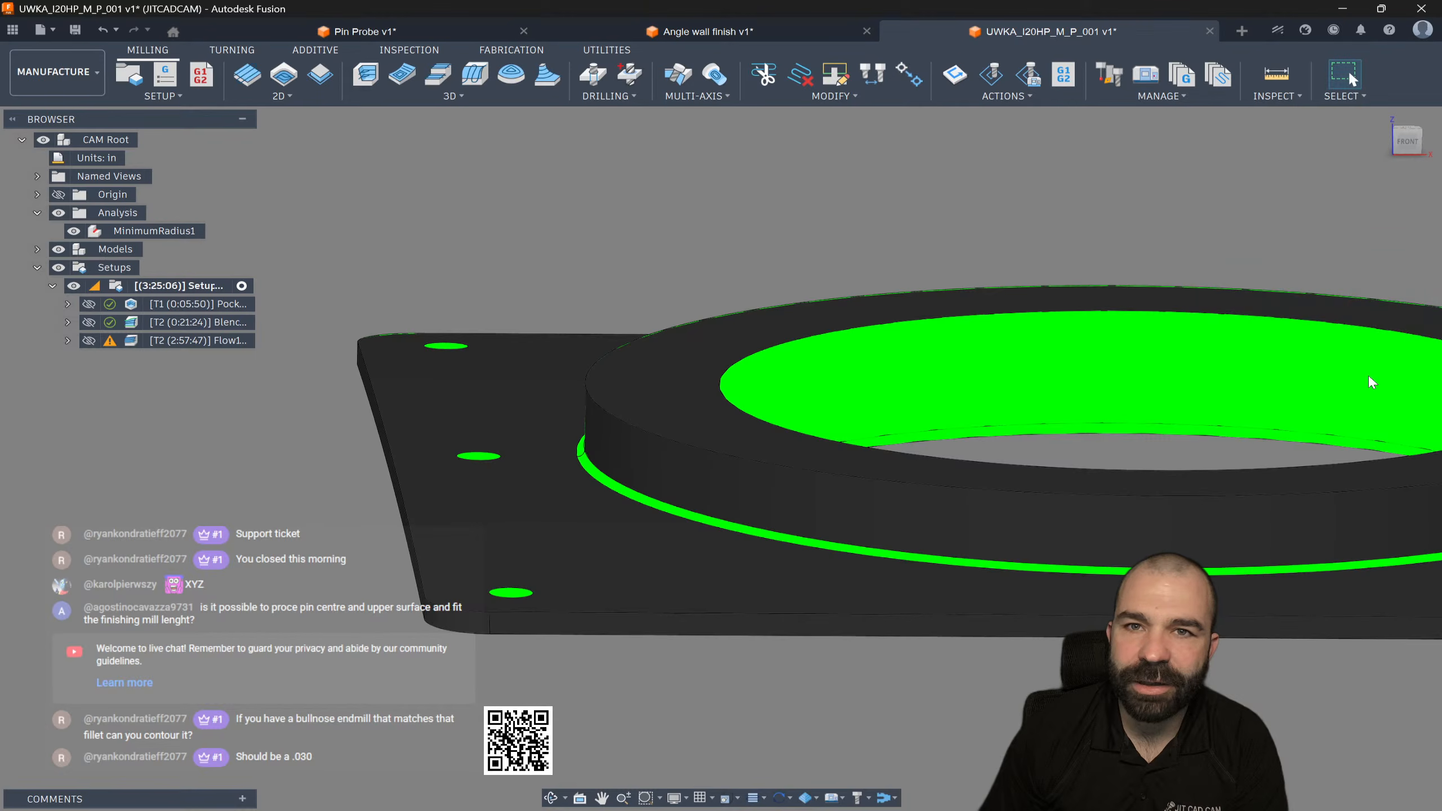
Step: Hide the minimum radius analysis to restore the plate's normal shading
{"action": "key", "text": "F6"}
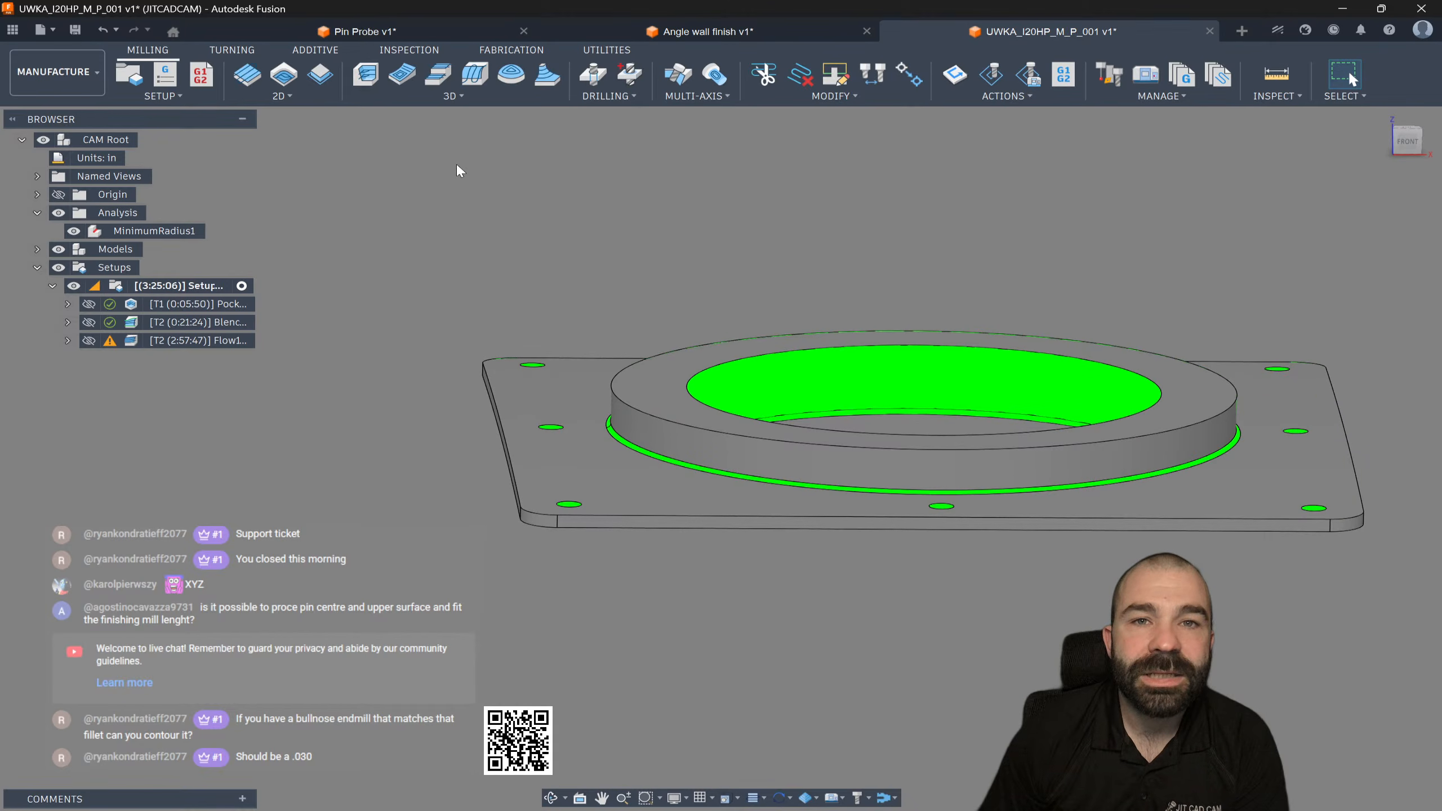
{"action": "left_click", "coordinate": [456, 95]}
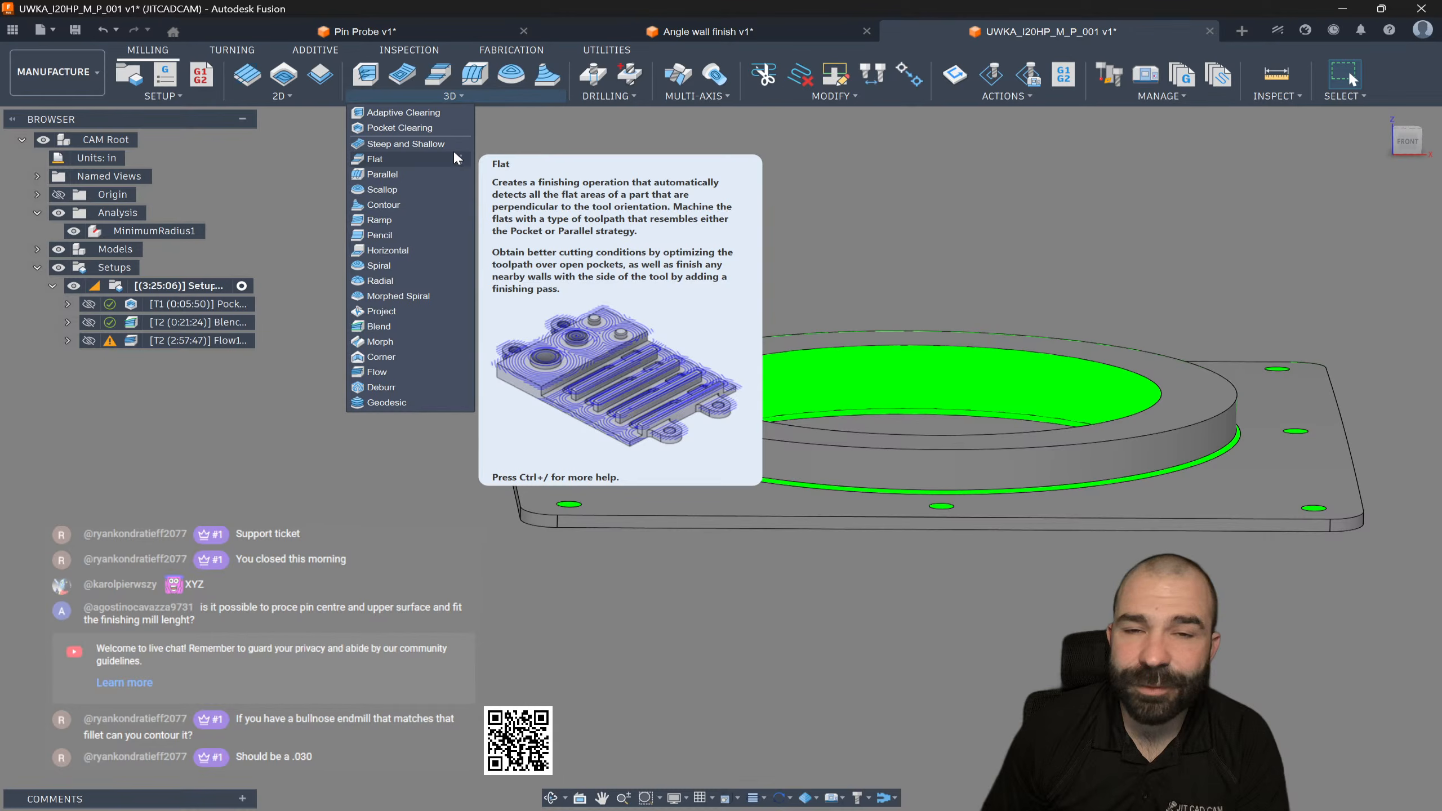
{"action": "left_click", "coordinate": [281, 95]}
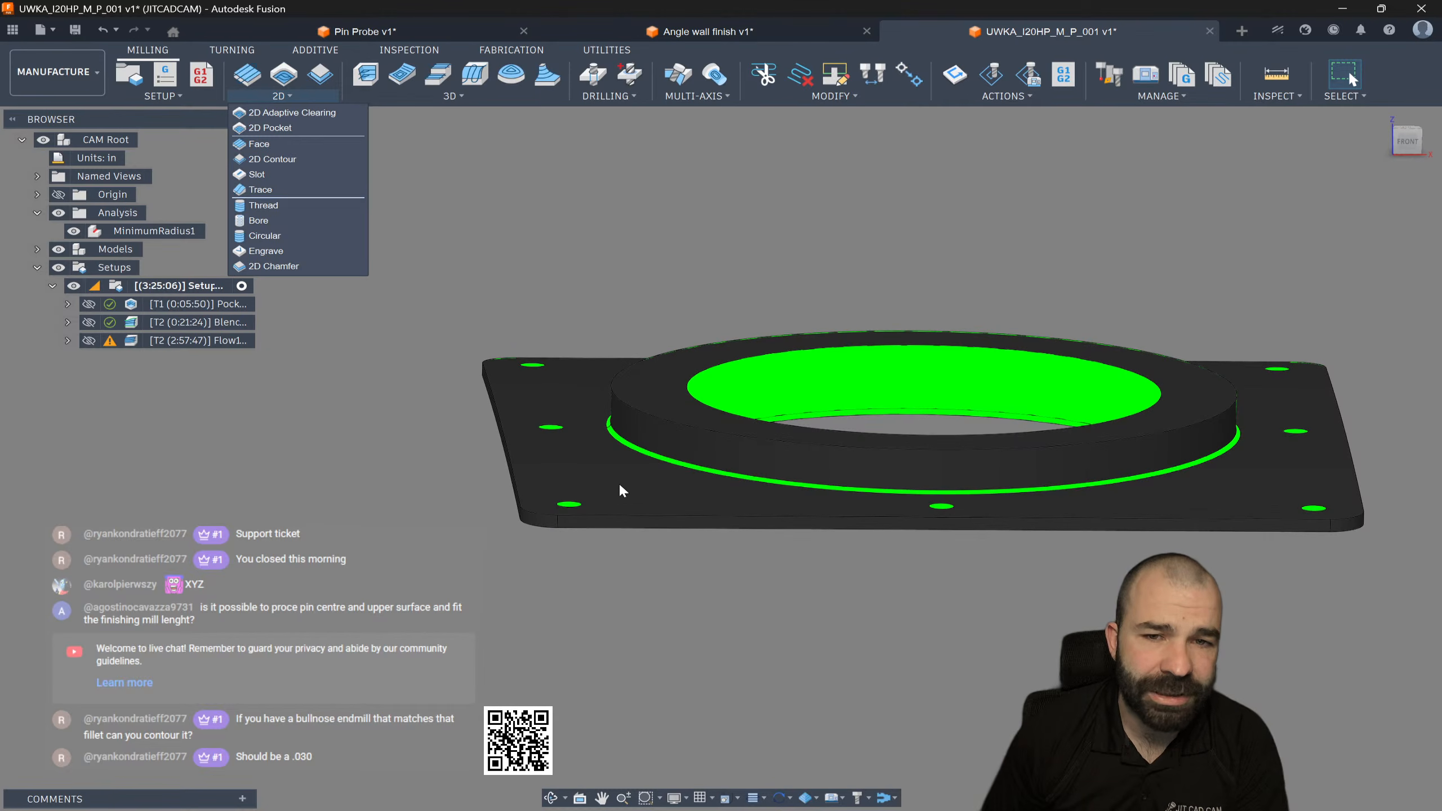
{"action": "left_click", "coordinate": [371, 420]}
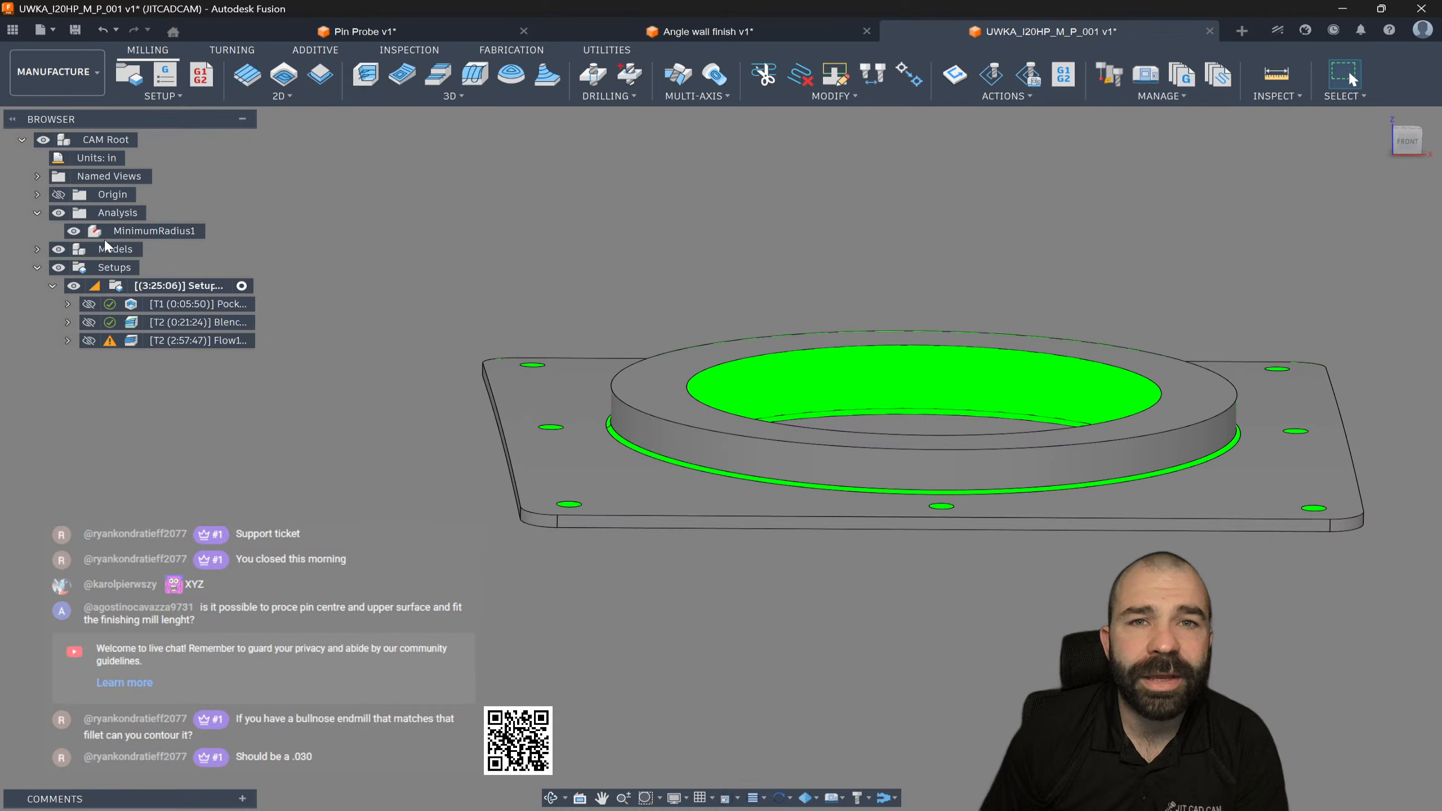
{"action": "left_click", "coordinate": [73, 230]}
Step: Start a Trace operation and, for its tool, browse the Fusion Library filtered to bull nose end mills
{"action": "left_click", "coordinate": [282, 96]}
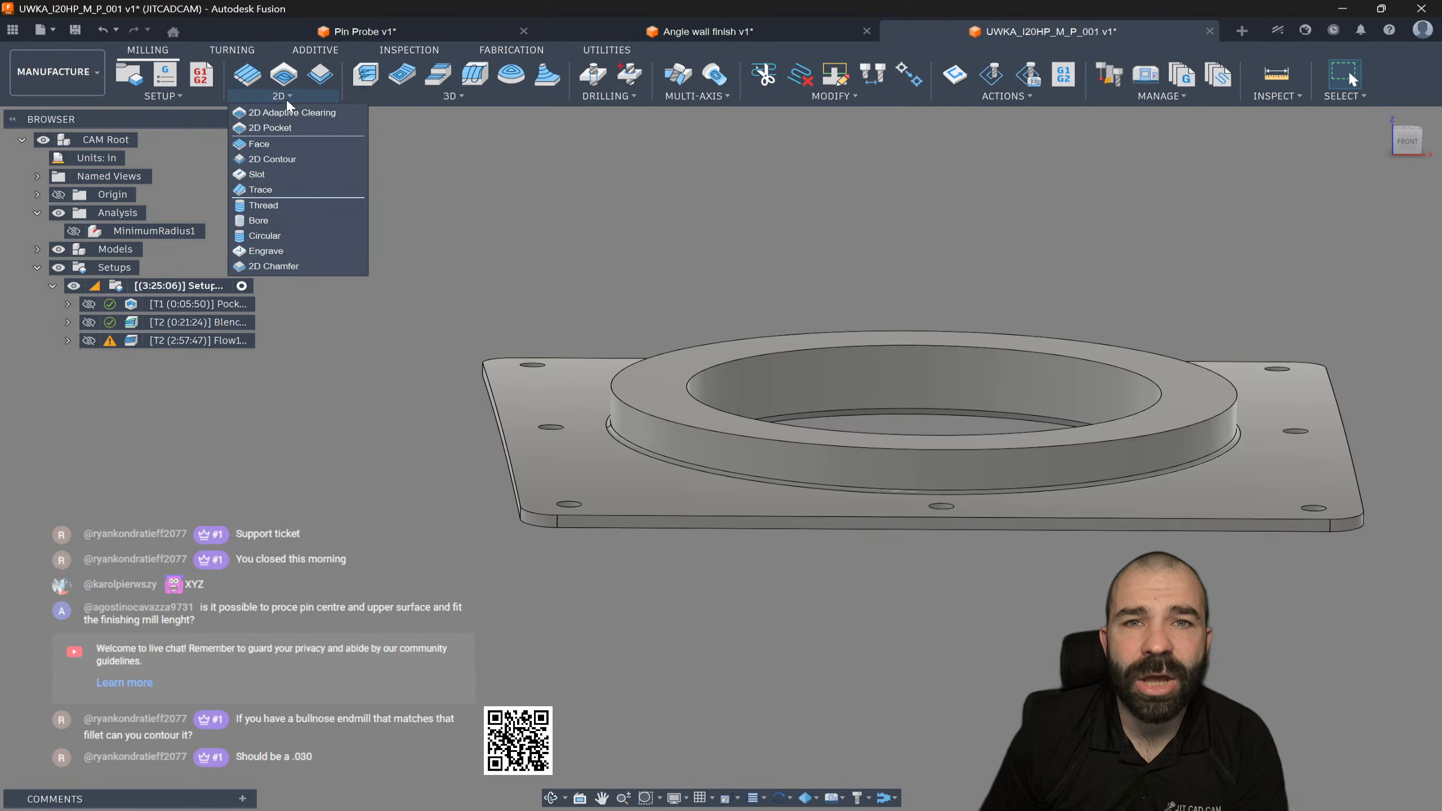
{"action": "left_click", "coordinate": [283, 190]}
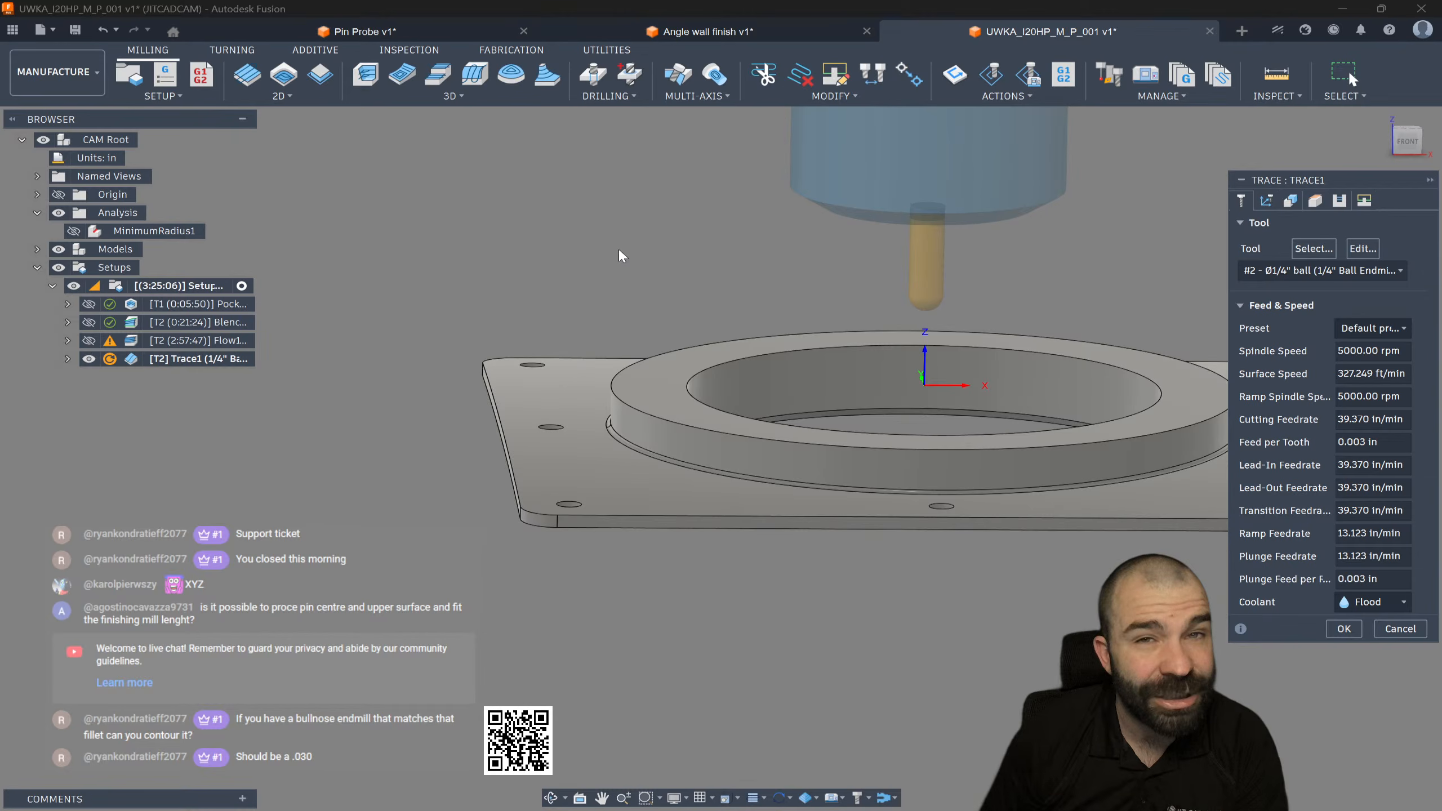
{"action": "left_click", "coordinate": [1314, 248]}
{"action": "left_click", "coordinate": [340, 421]}
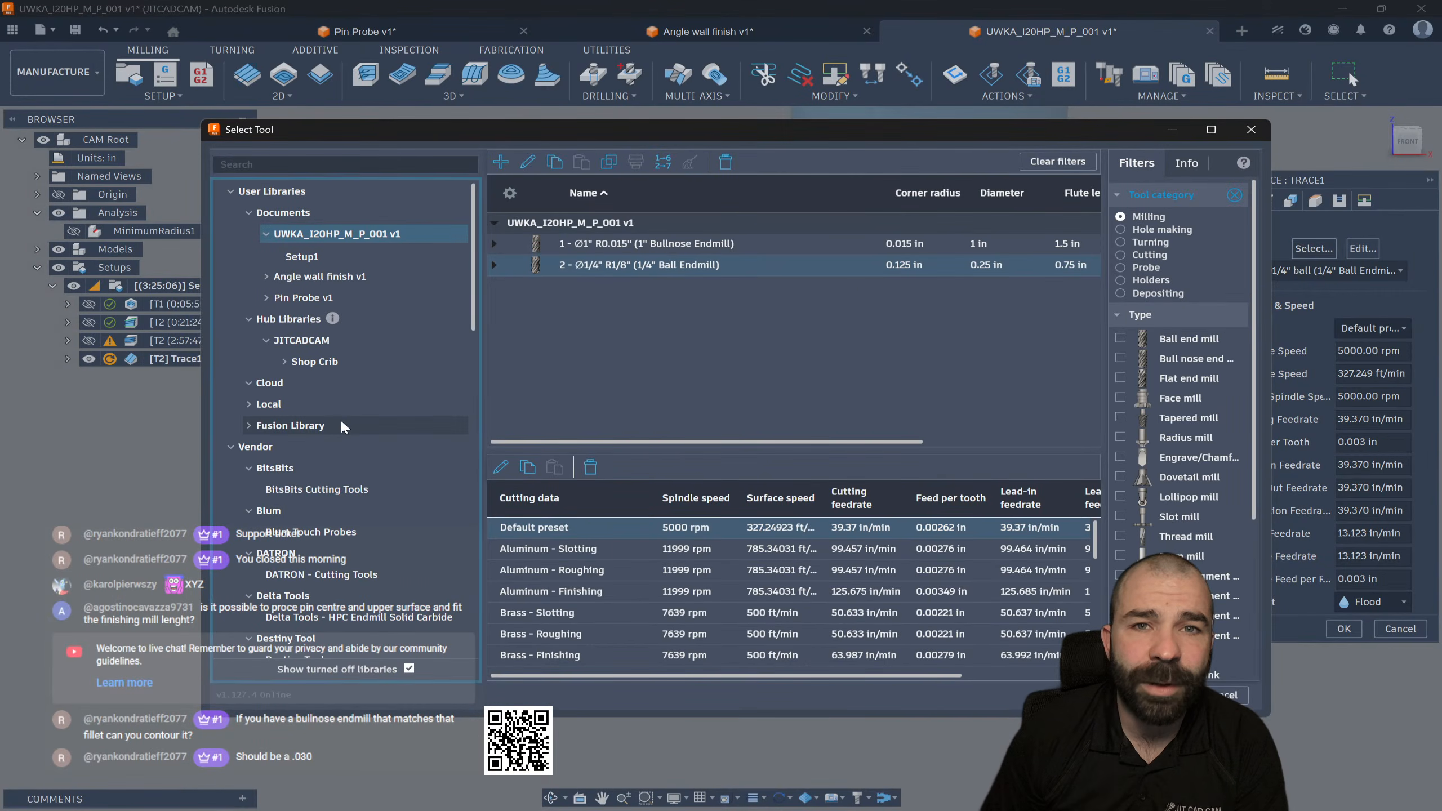
{"action": "left_click", "coordinate": [1168, 358]}
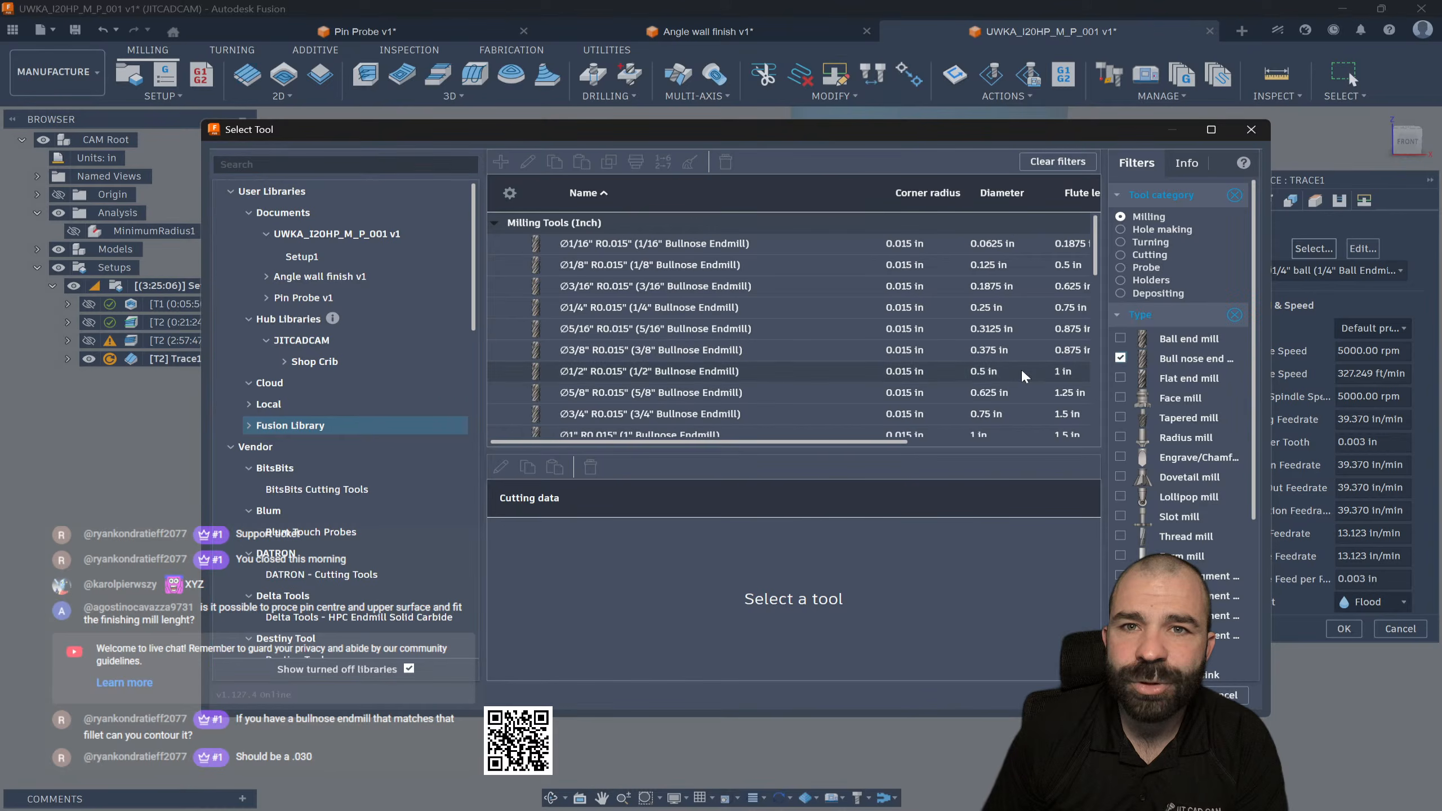
{"action": "scroll", "coordinate": [655, 364], "scroll_direction": "down", "scroll_amount": 3}
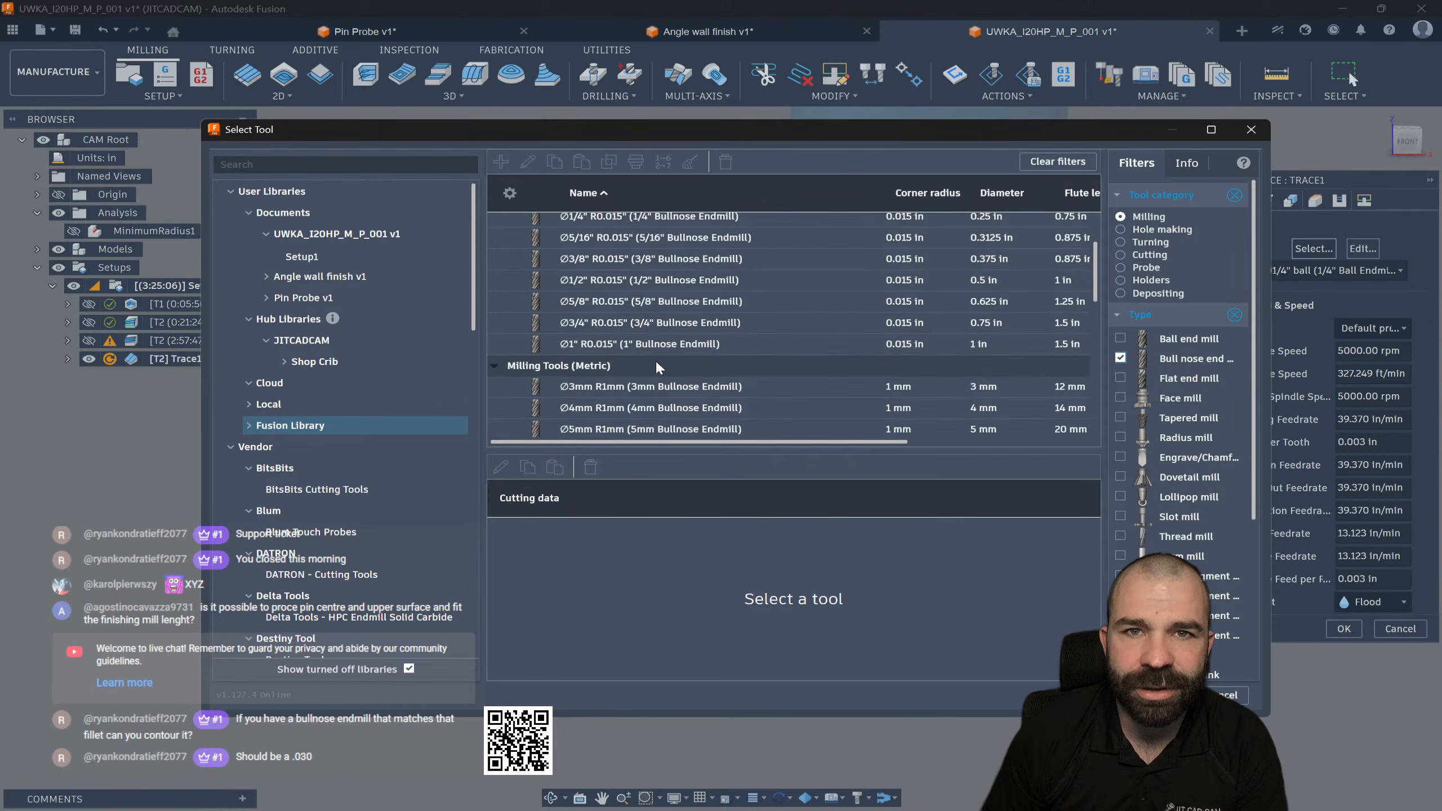
{"action": "scroll", "coordinate": [656, 366], "scroll_direction": "up", "scroll_amount": 3}
{"action": "scroll", "coordinate": [656, 366], "scroll_direction": "down", "scroll_amount": 2}
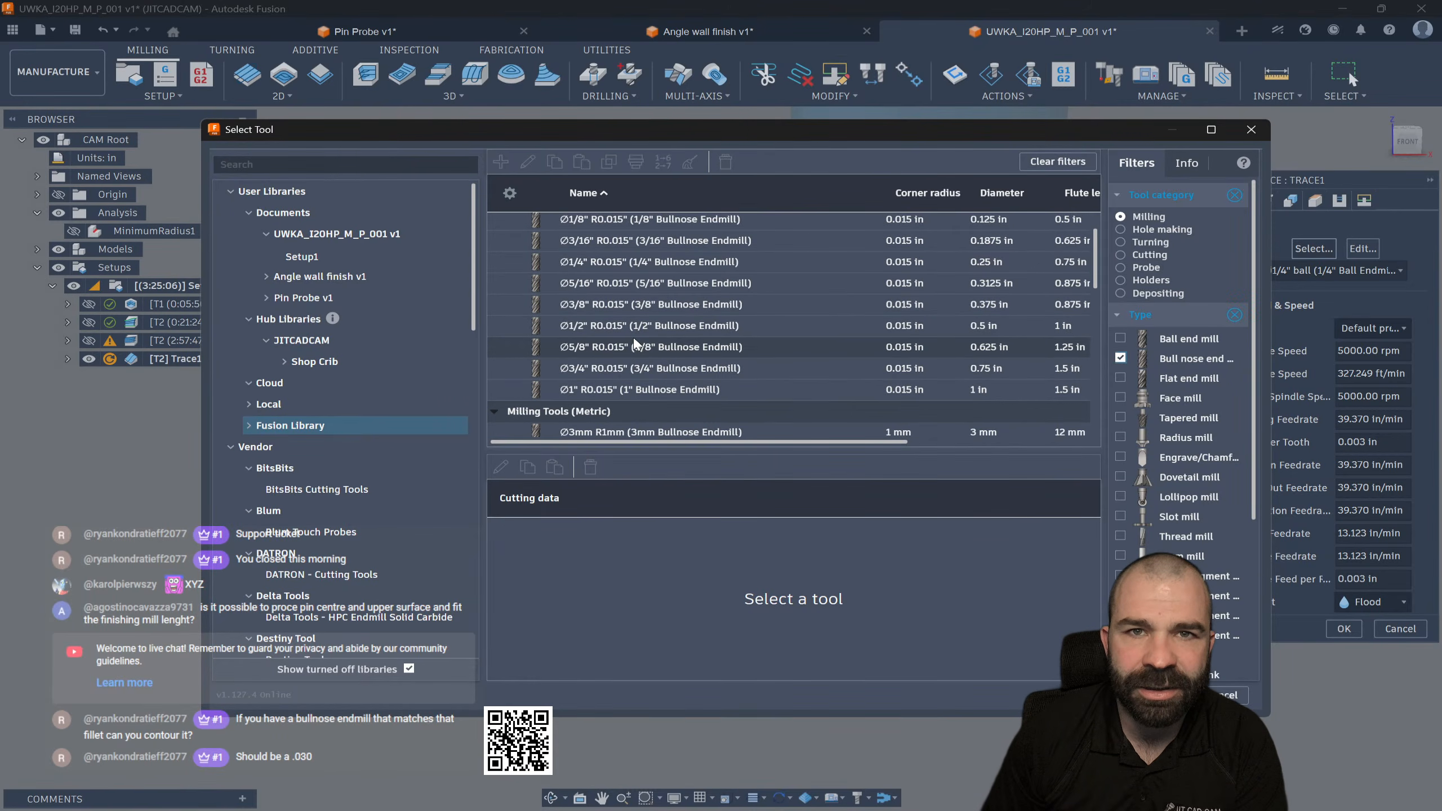
Step: Copy the 1/2" R0.015" bullnose endmill from the Fusion Library into the UWKA_I20HP_M_P_001 v1 document library
{"action": "right_click", "coordinate": [628, 334]}
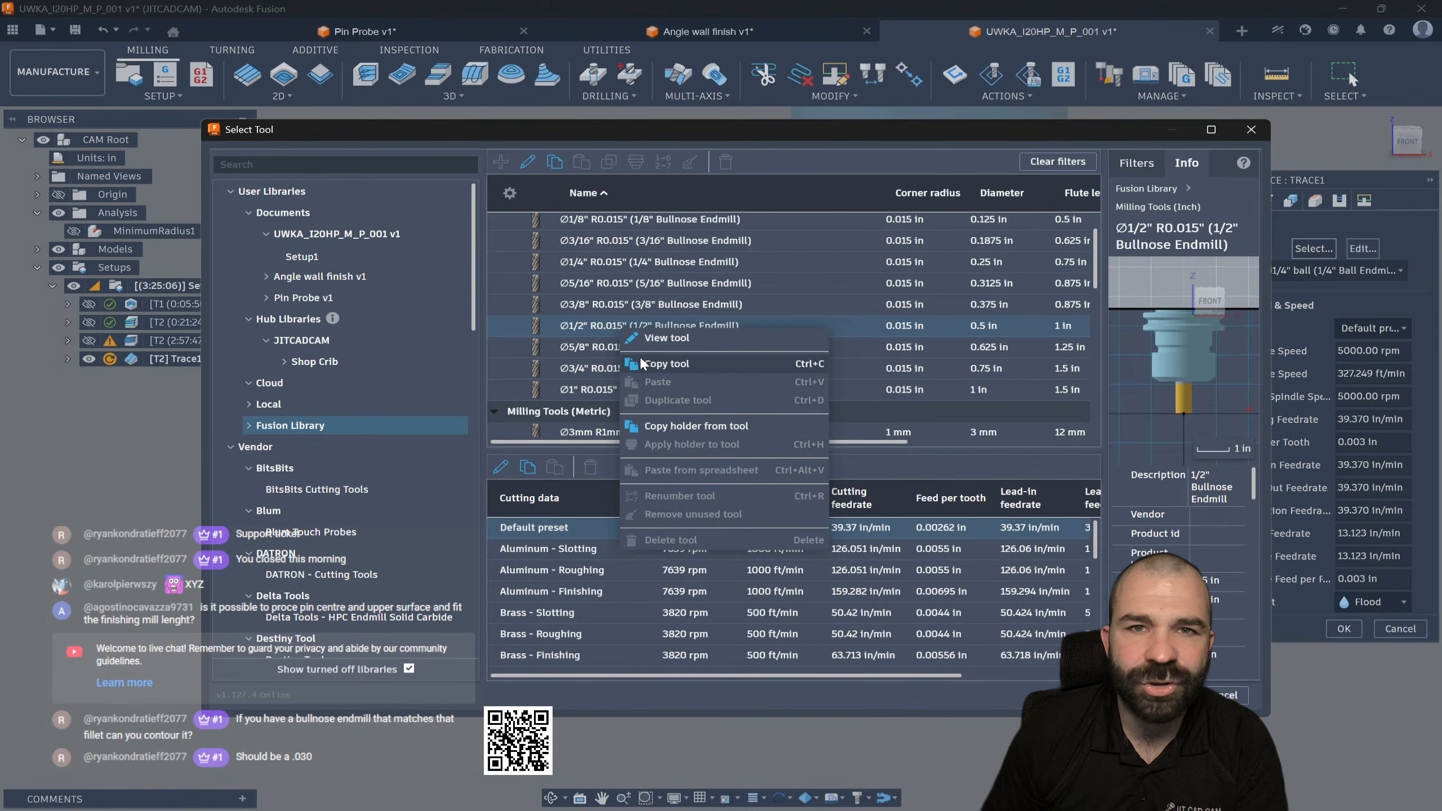
{"action": "left_click", "coordinate": [671, 361]}
{"action": "left_click", "coordinate": [355, 295]}
{"action": "left_click", "coordinate": [333, 283]}
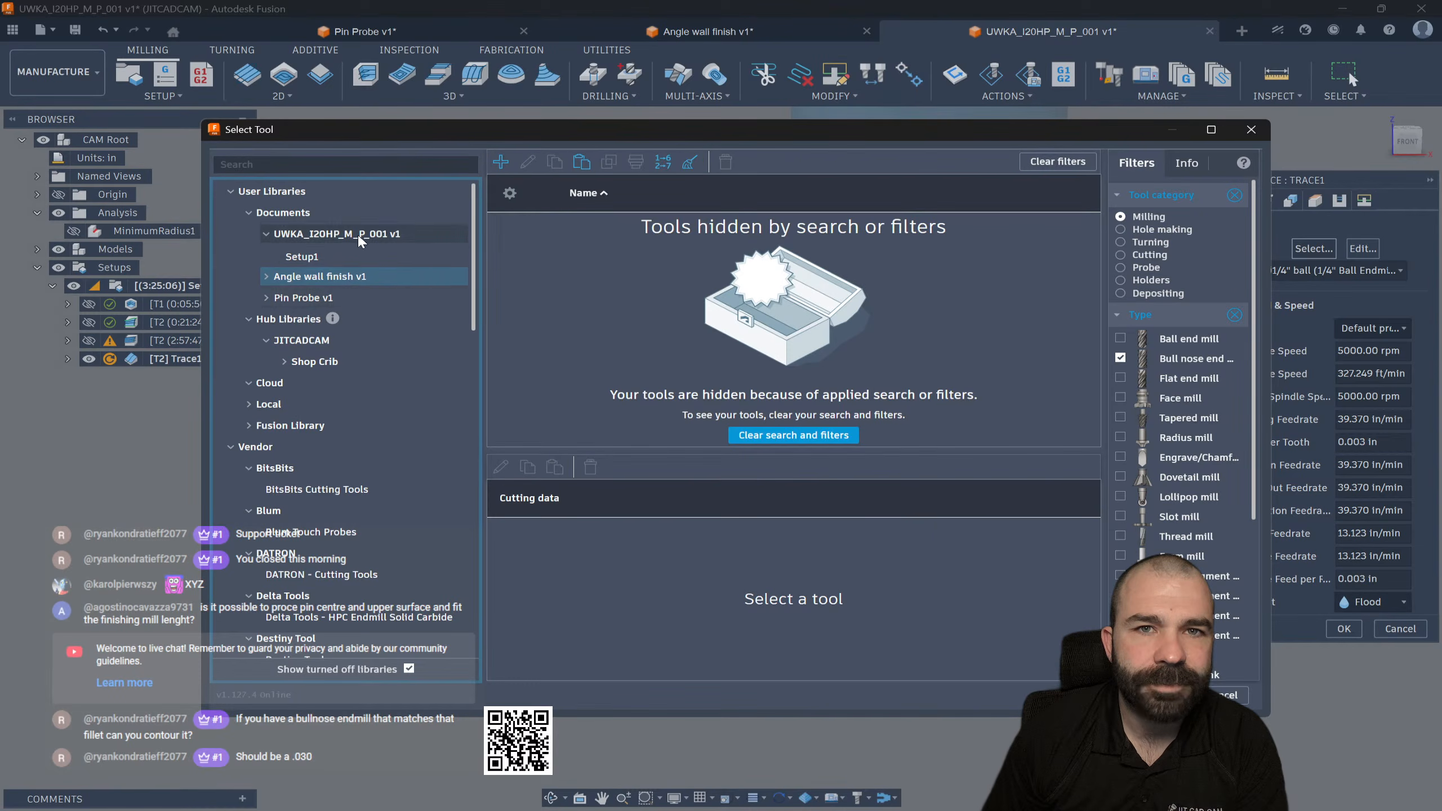
{"action": "left_click", "coordinate": [336, 233]}
{"action": "right_click", "coordinate": [590, 306]}
{"action": "left_click", "coordinate": [677, 365]}
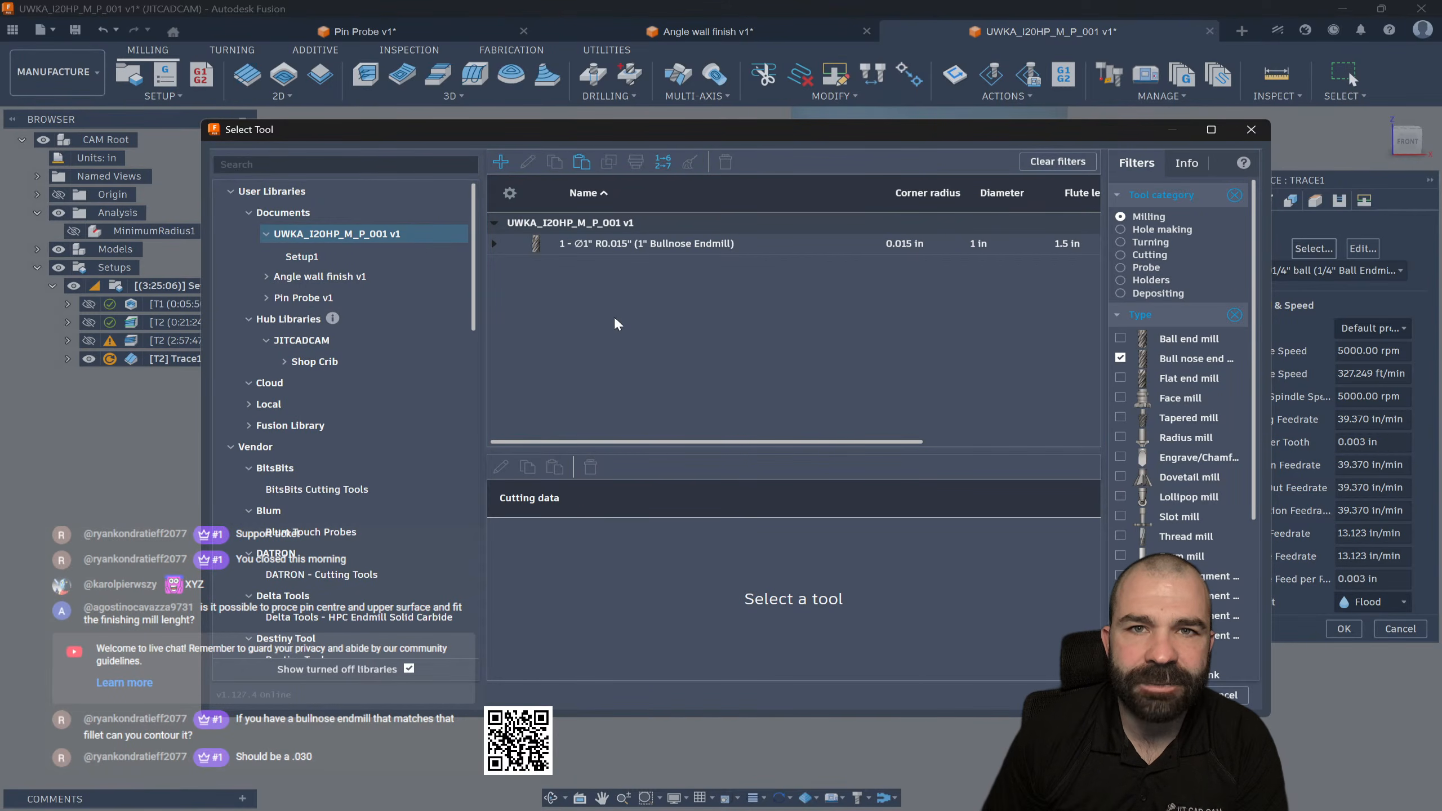
Step: Set the copied 1/2" bullnose endmill's corner radius to 0.03 in and assign it to the Trace operation
{"action": "right_click", "coordinate": [596, 248]}
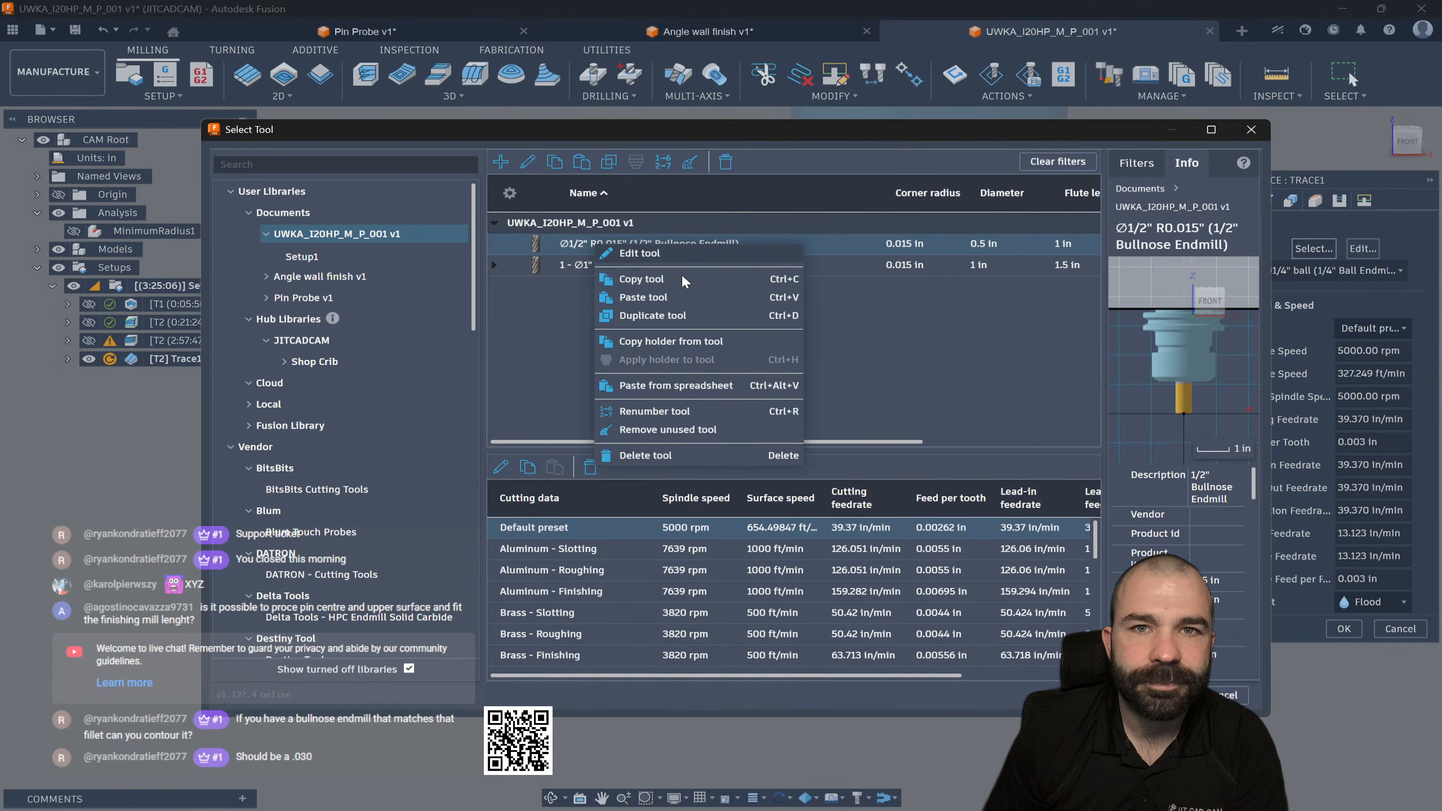
{"action": "left_click", "coordinate": [639, 253]}
{"action": "left_click", "coordinate": [320, 191]}
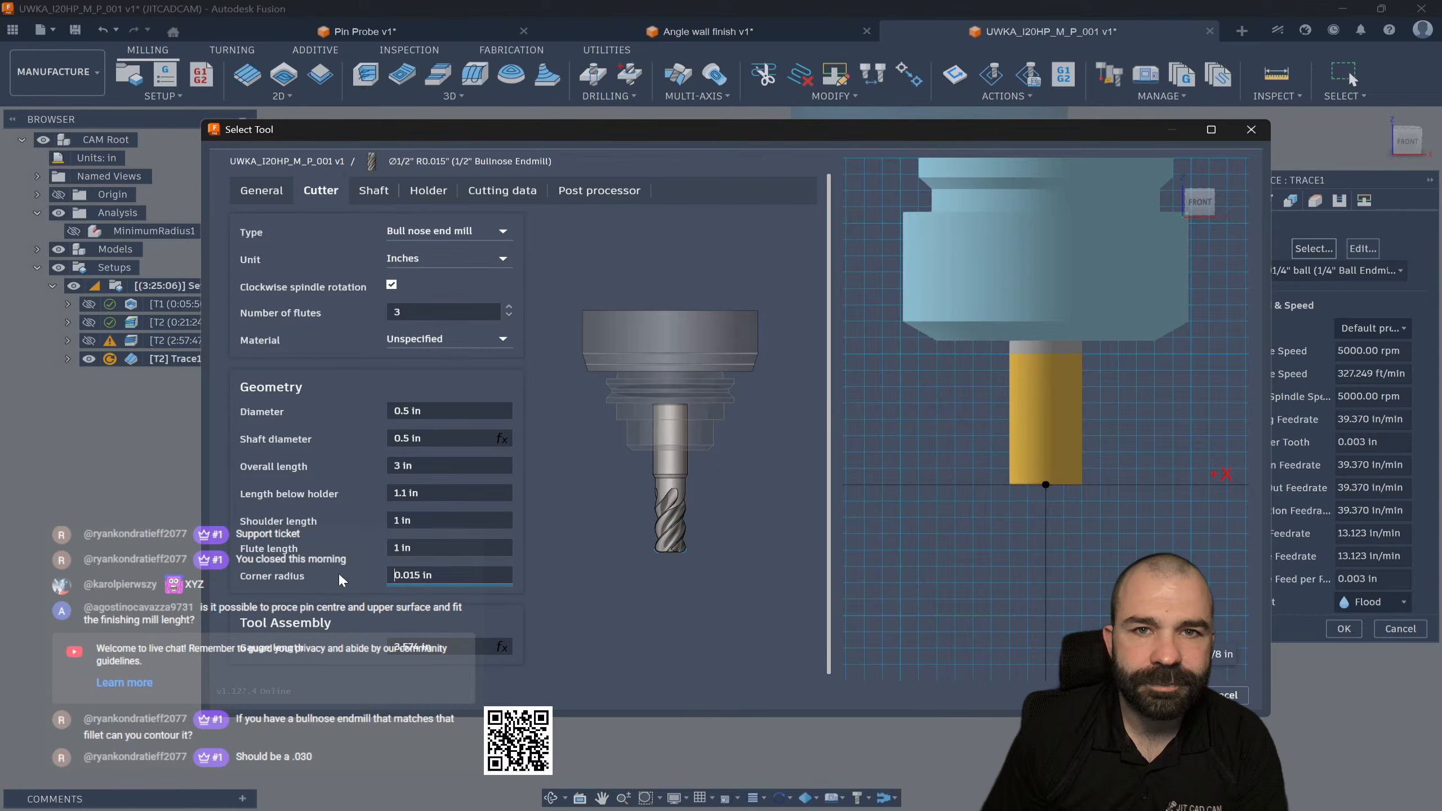
{"action": "key", "text": "Delete"}
{"action": "key", "text": "Delete"}
{"action": "key", "text": "Delete"}
{"action": "key", "text": "Delete"}
{"action": "key", "text": "Delete"}
{"action": "key", "text": "Delete"}
{"action": "key", "text": "Delete"}
{"action": "key", "text": "Delete"}
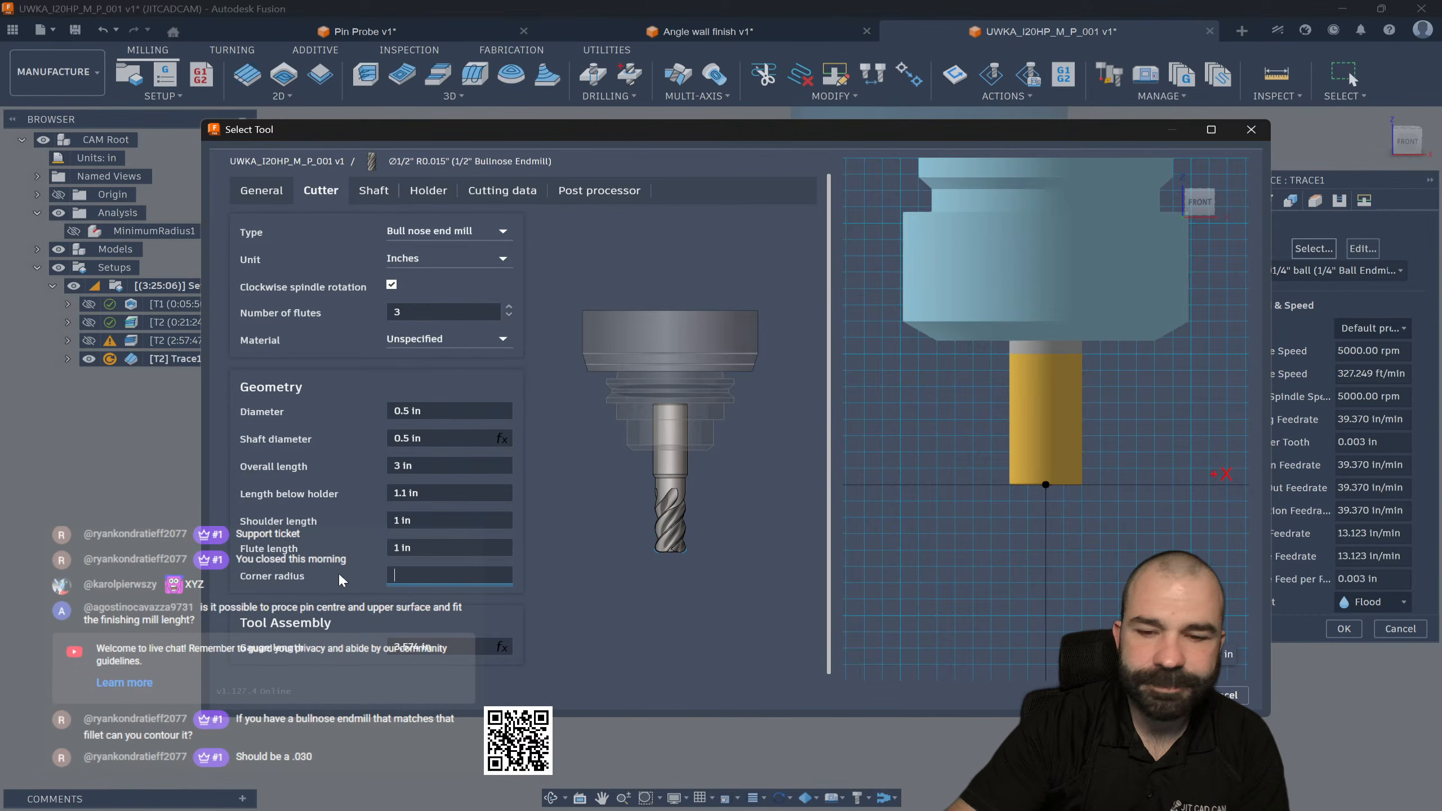
{"action": "type", "text": ".03"}
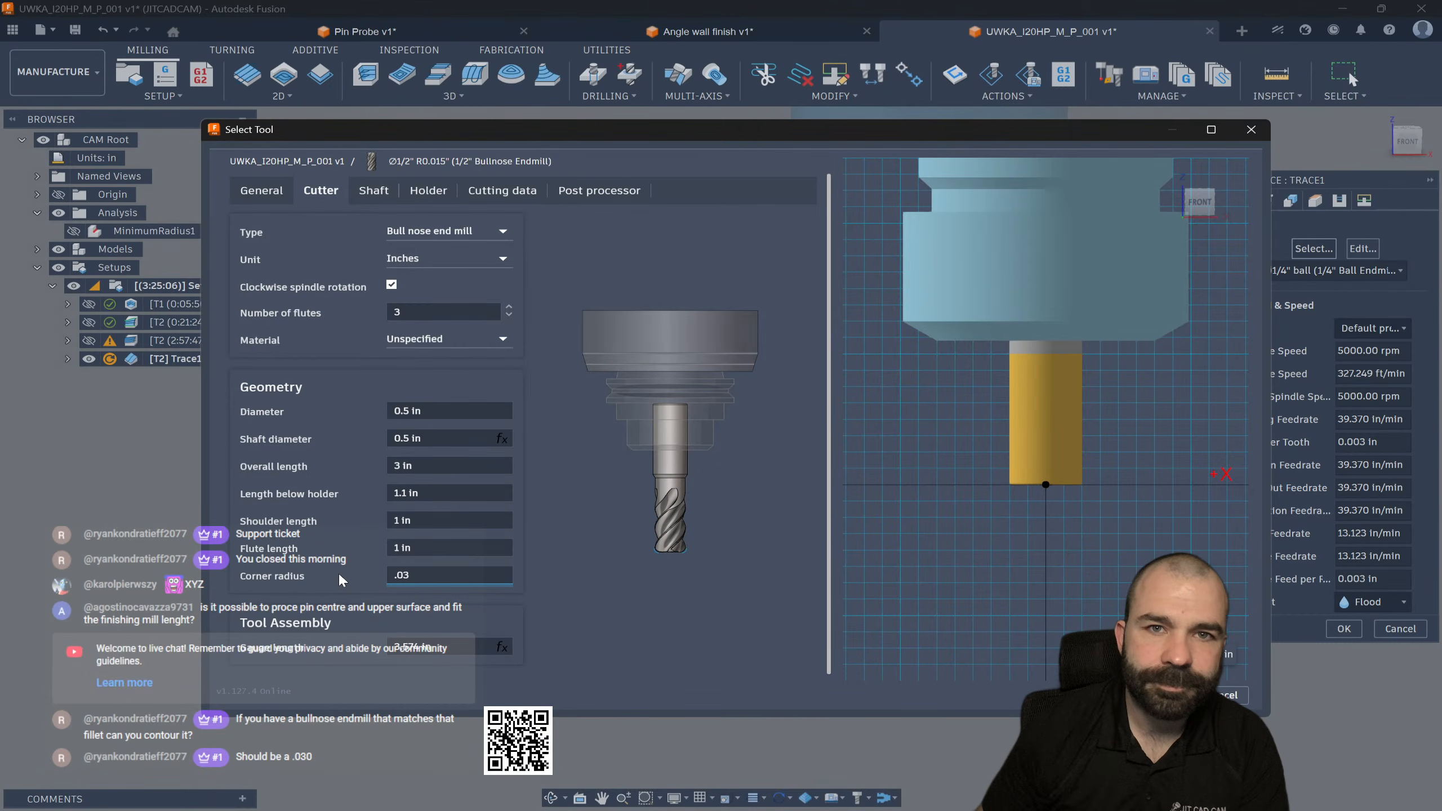
{"action": "left_click", "coordinate": [431, 546]}
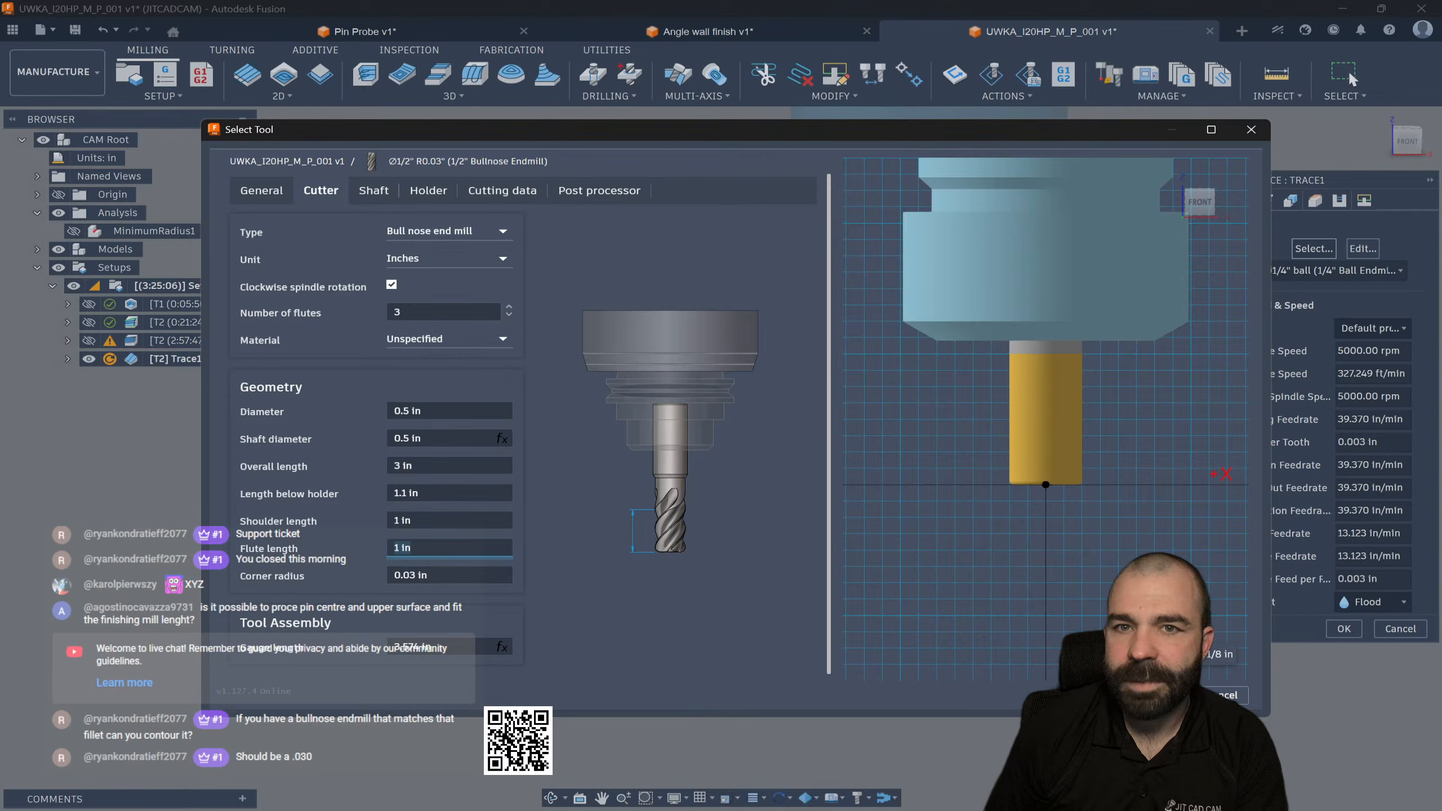
{"action": "left_click", "coordinate": [1162, 695]}
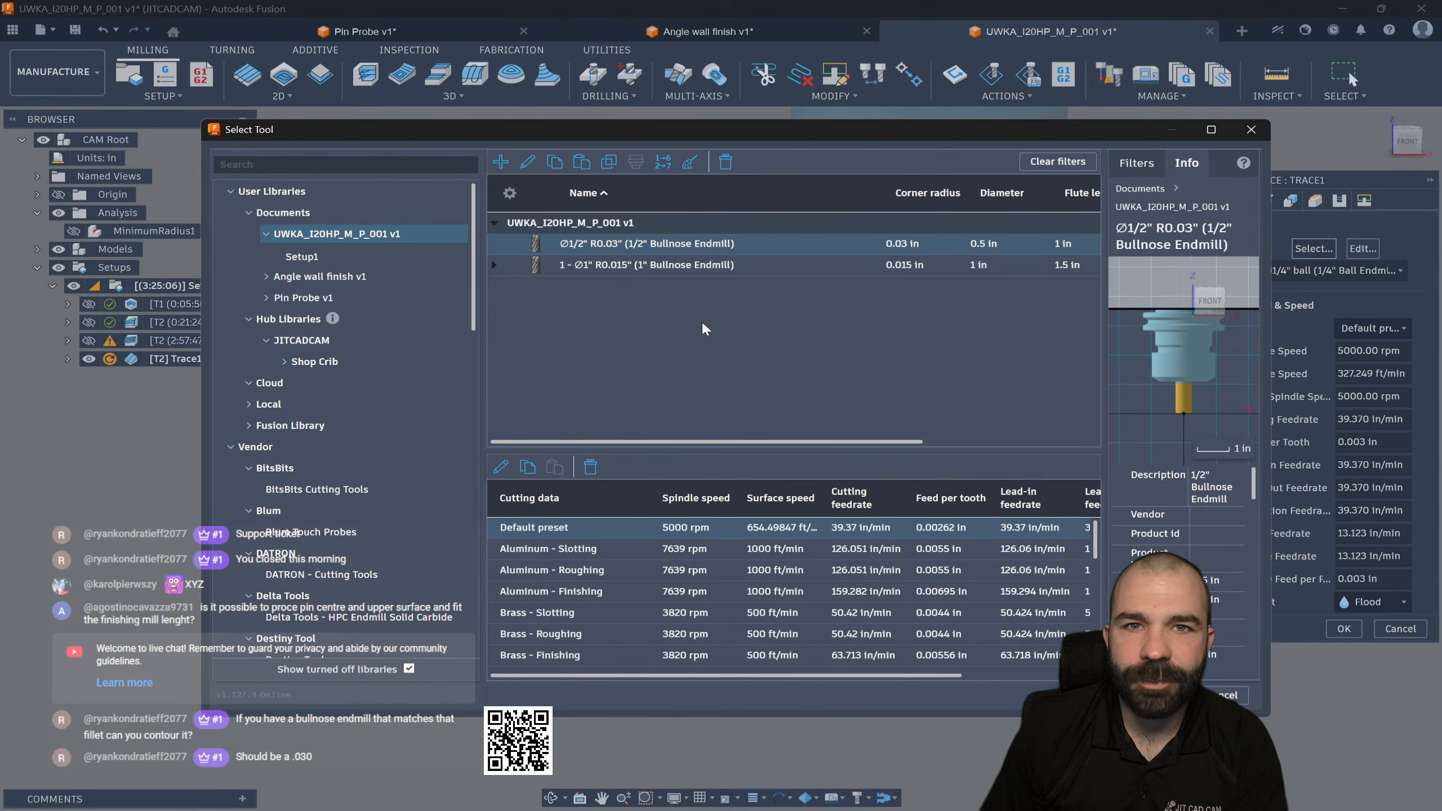
{"action": "left_click", "coordinate": [1164, 695]}
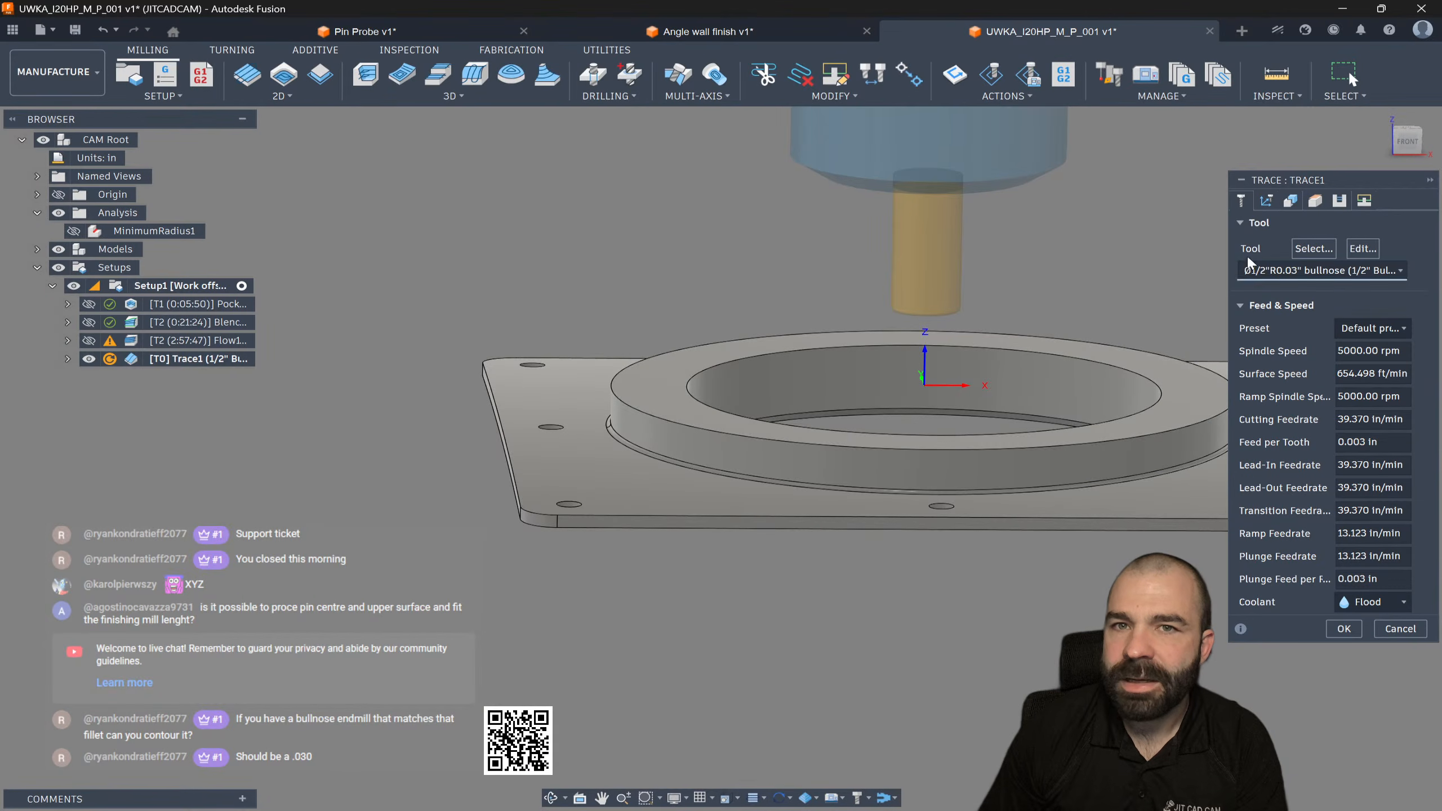
Step: Choose the ring wall's lower outer edge, along the top of the fillet, as the Trace curve and generate the toolpath
{"action": "left_click", "coordinate": [1289, 201]}
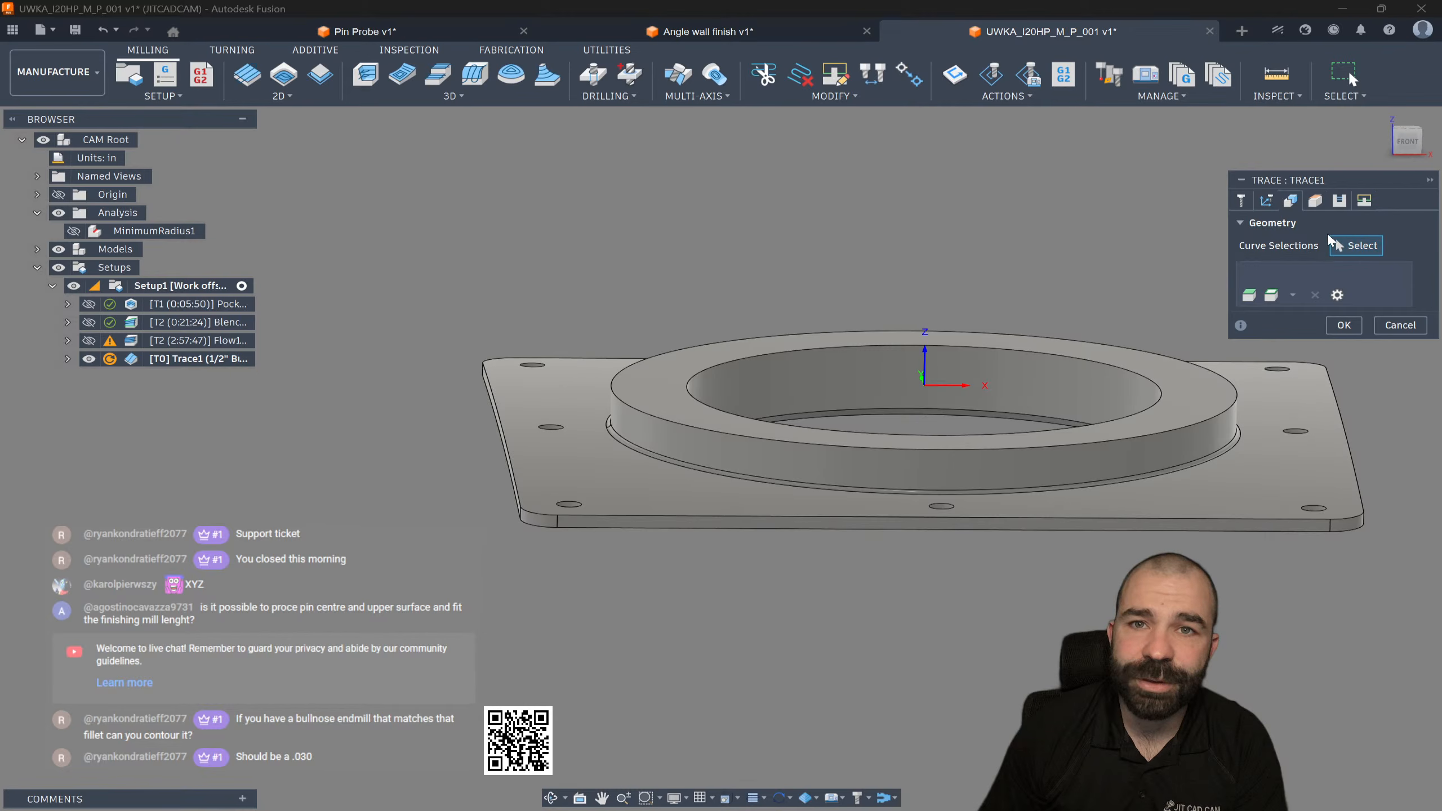
{"action": "scroll", "coordinate": [635, 440], "scroll_direction": "up", "scroll_amount": 6}
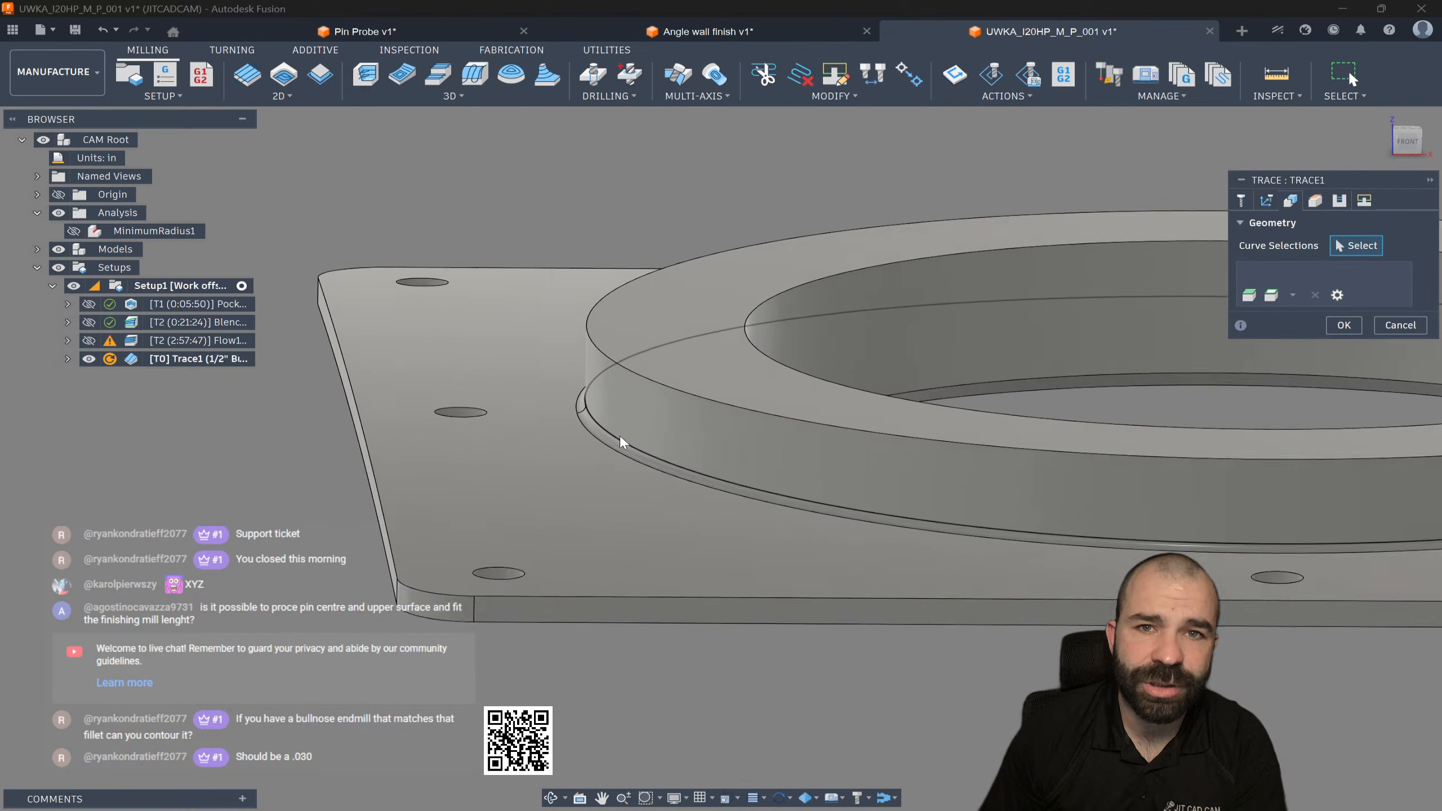
{"action": "left_click", "coordinate": [592, 421]}
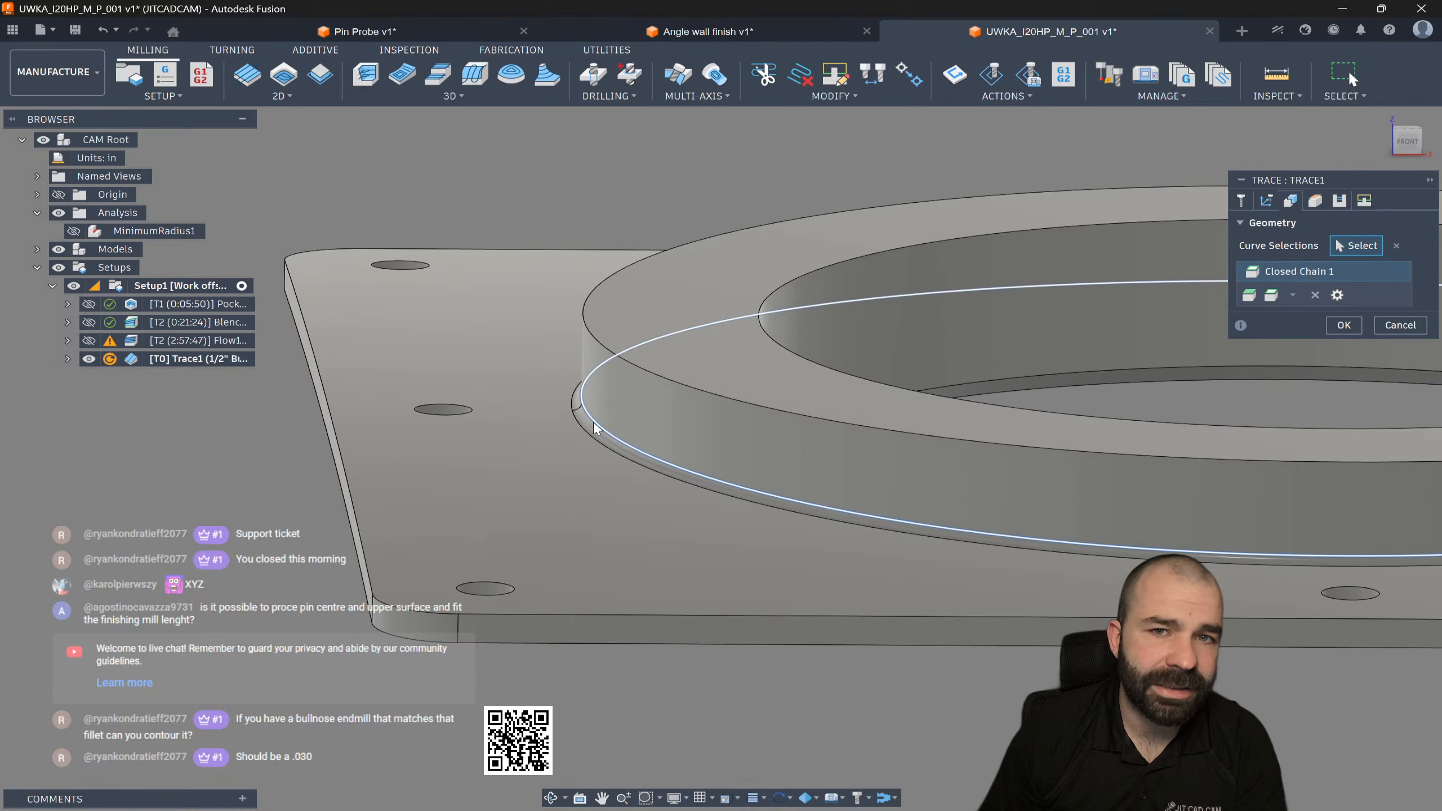
{"action": "left_click", "coordinate": [1343, 325]}
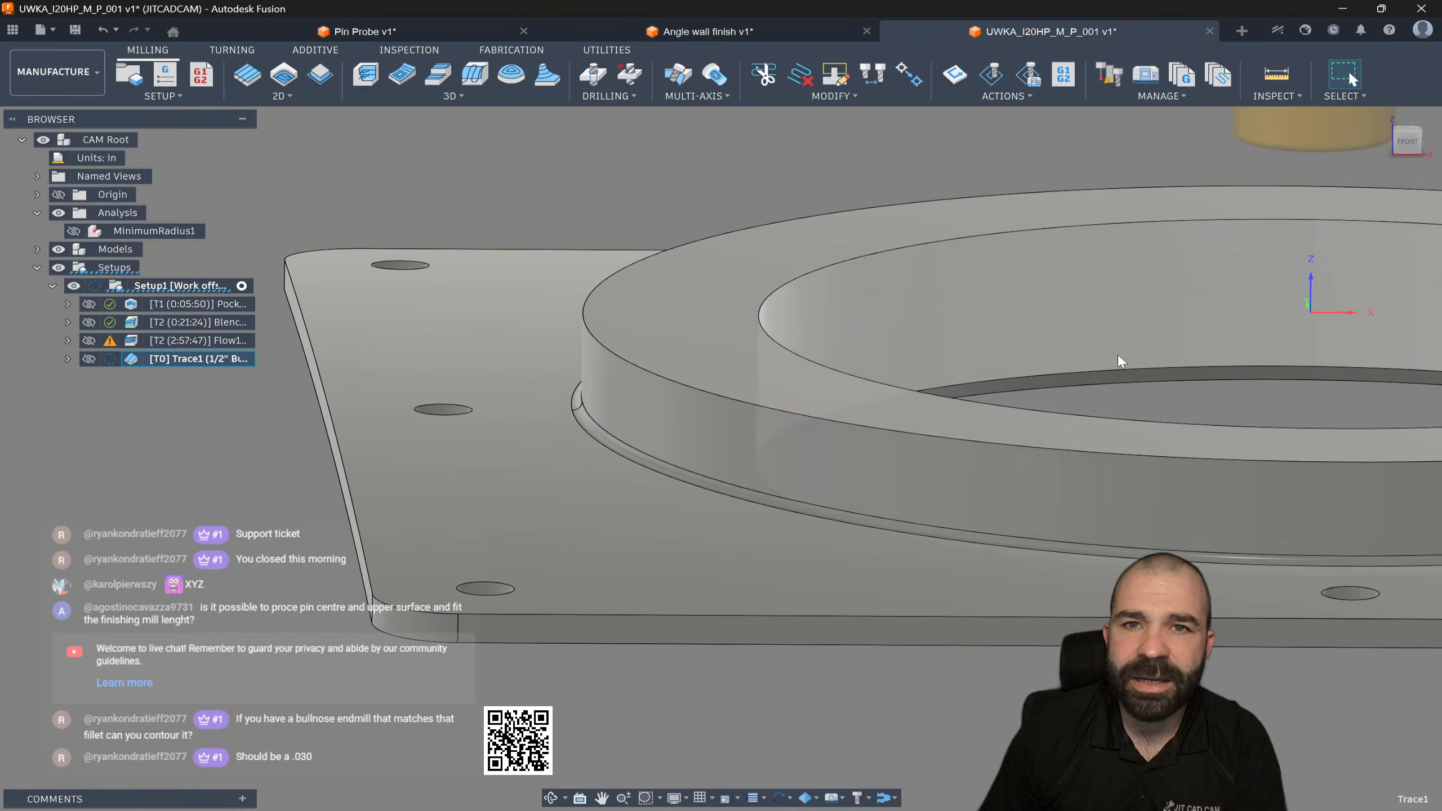
{"action": "scroll", "coordinate": [509, 430], "scroll_direction": "down", "scroll_amount": 3}
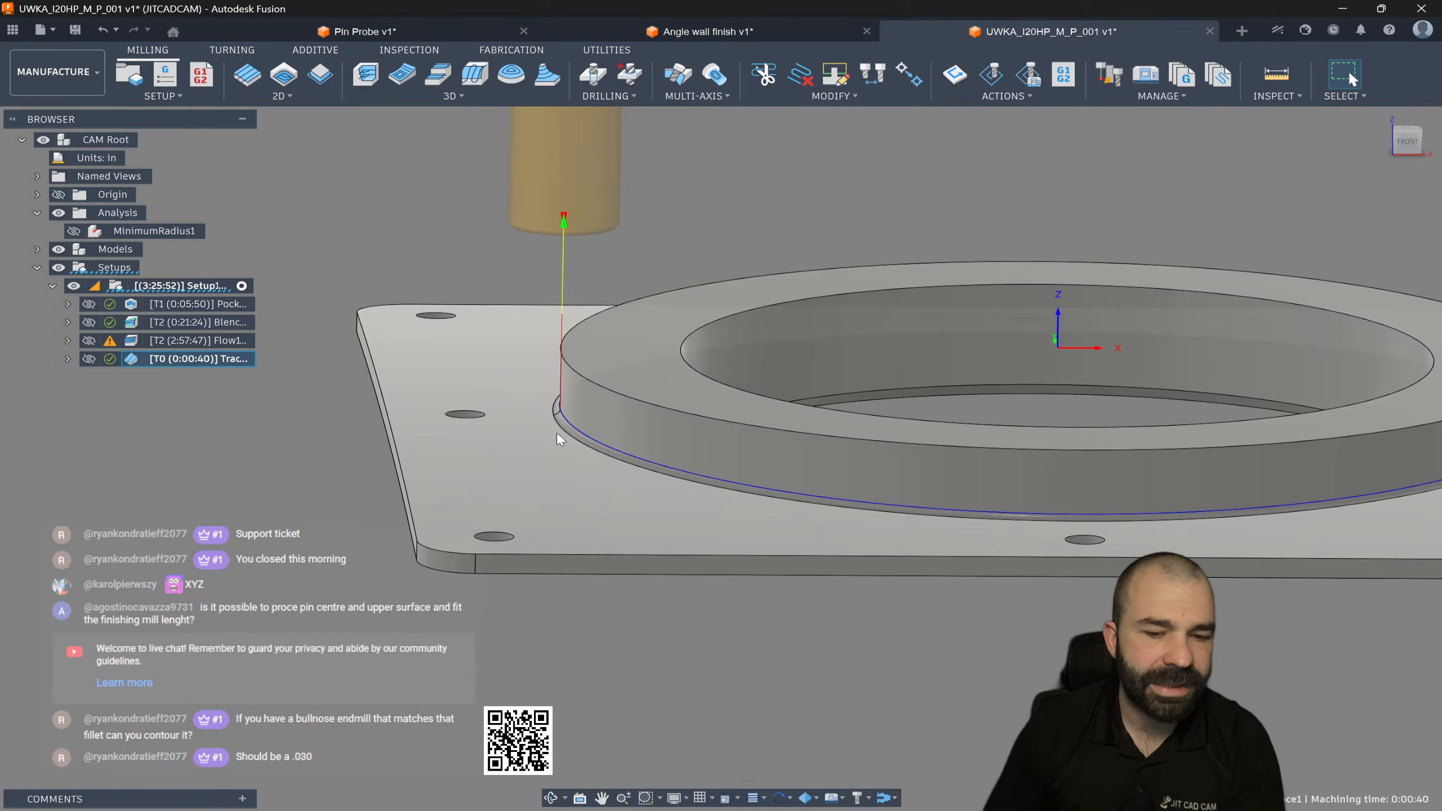
Step: Edit the Trace operation and set its axial offset to -0.03 in
{"action": "double_click", "coordinate": [134, 361]}
{"action": "left_click", "coordinate": [1316, 201]}
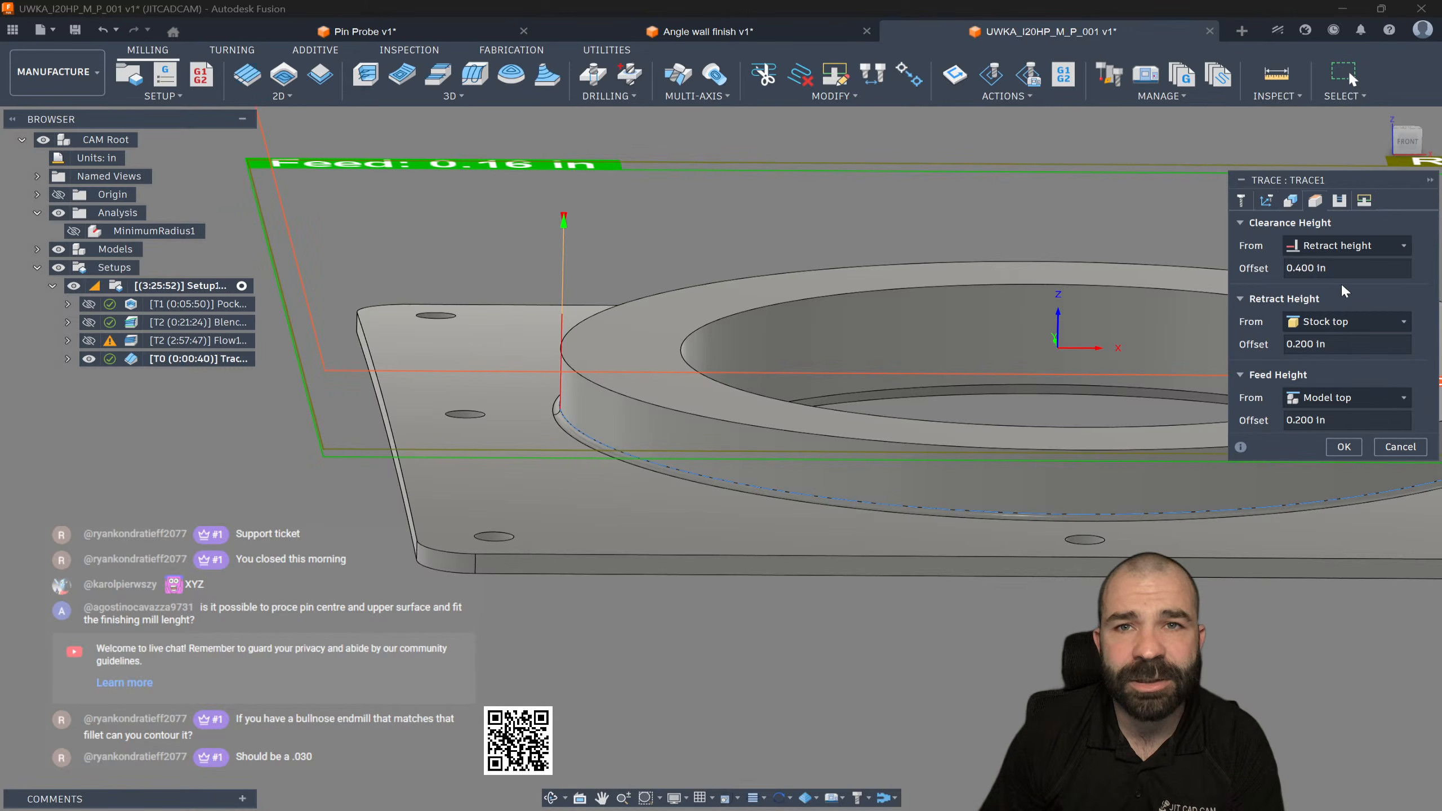
{"action": "left_click", "coordinate": [1339, 201]}
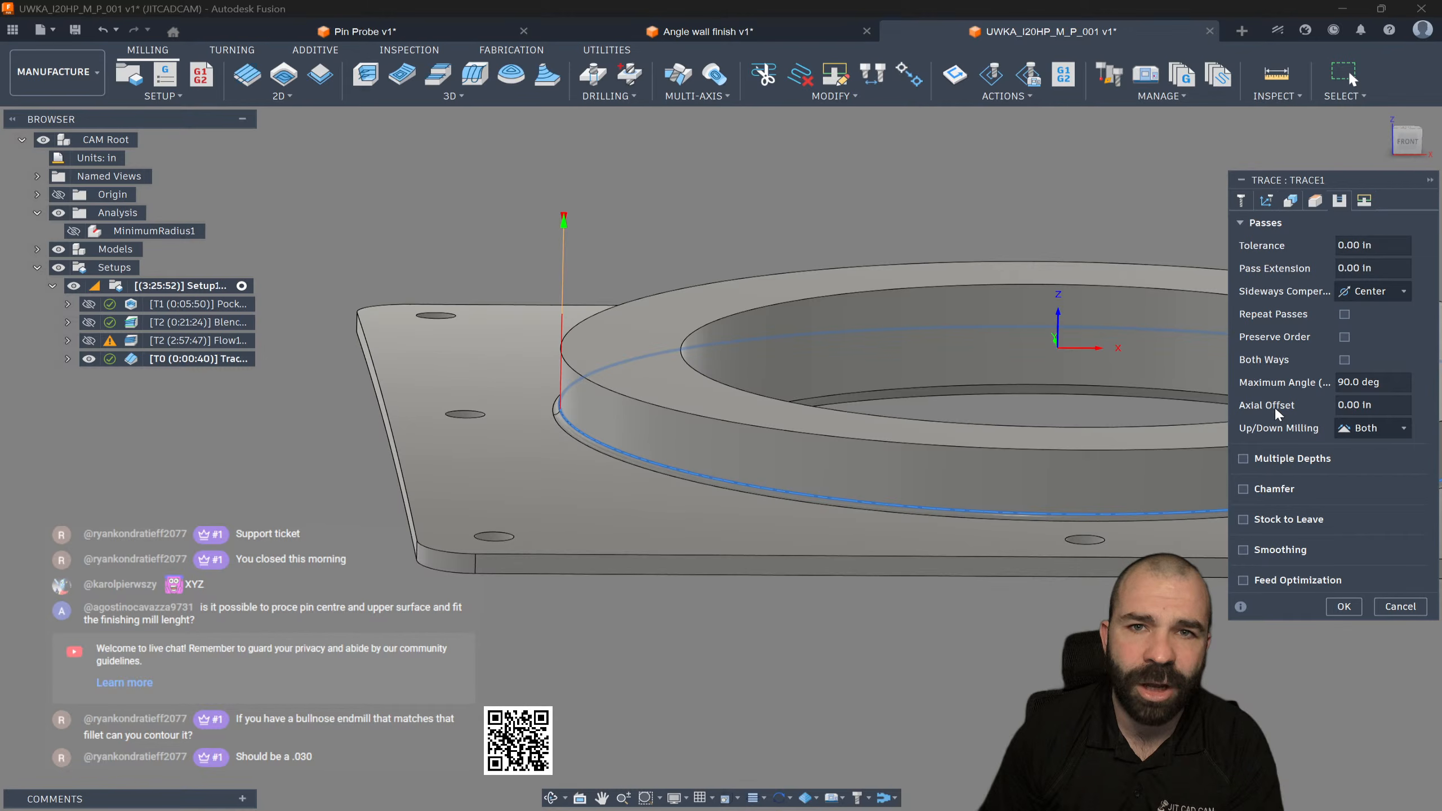
{"action": "left_click", "coordinate": [1374, 405]}
{"action": "type", "text": ".0"}
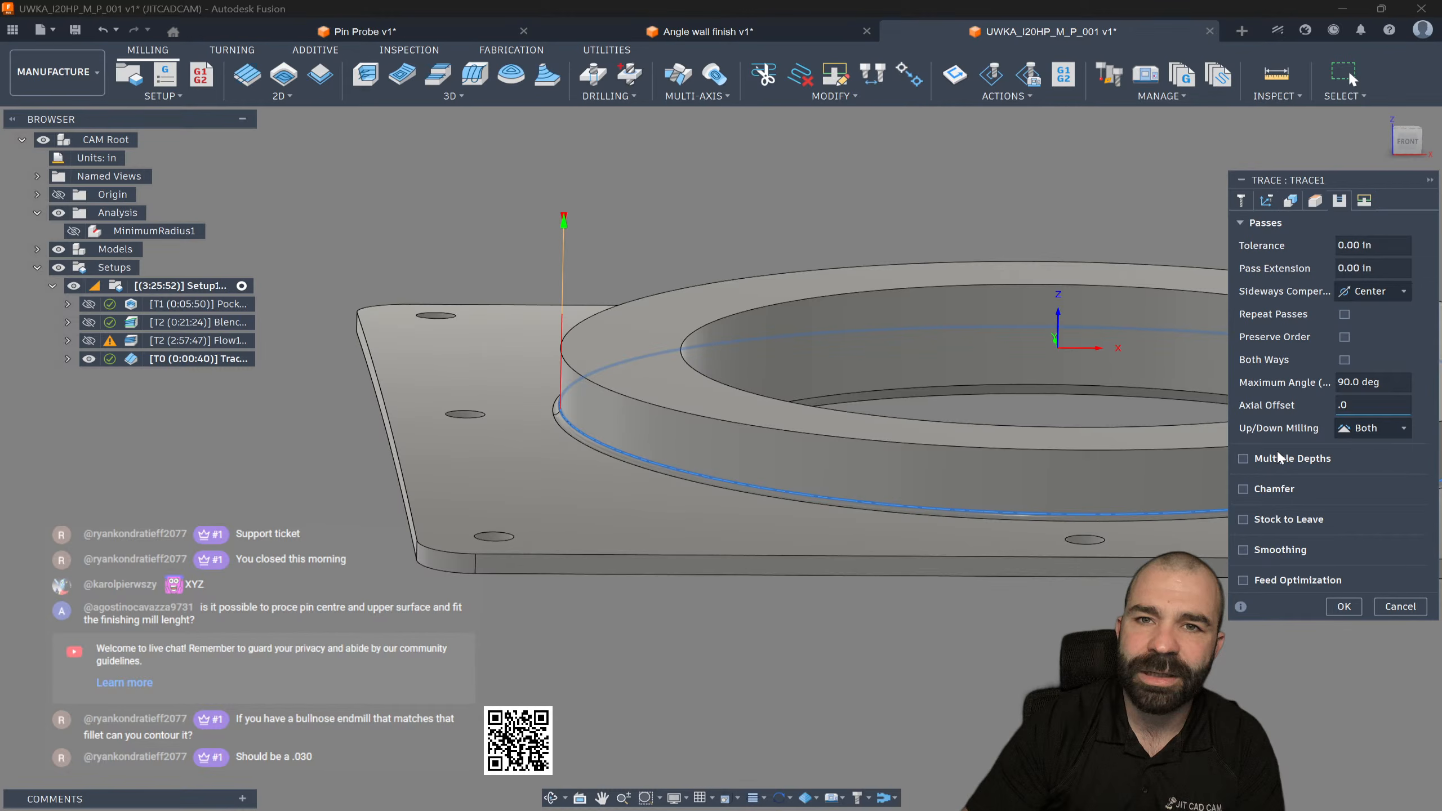
{"action": "key", "text": "BackSpace"}
{"action": "key", "text": "BackSpace"}
{"action": "type", "text": "-.03"}
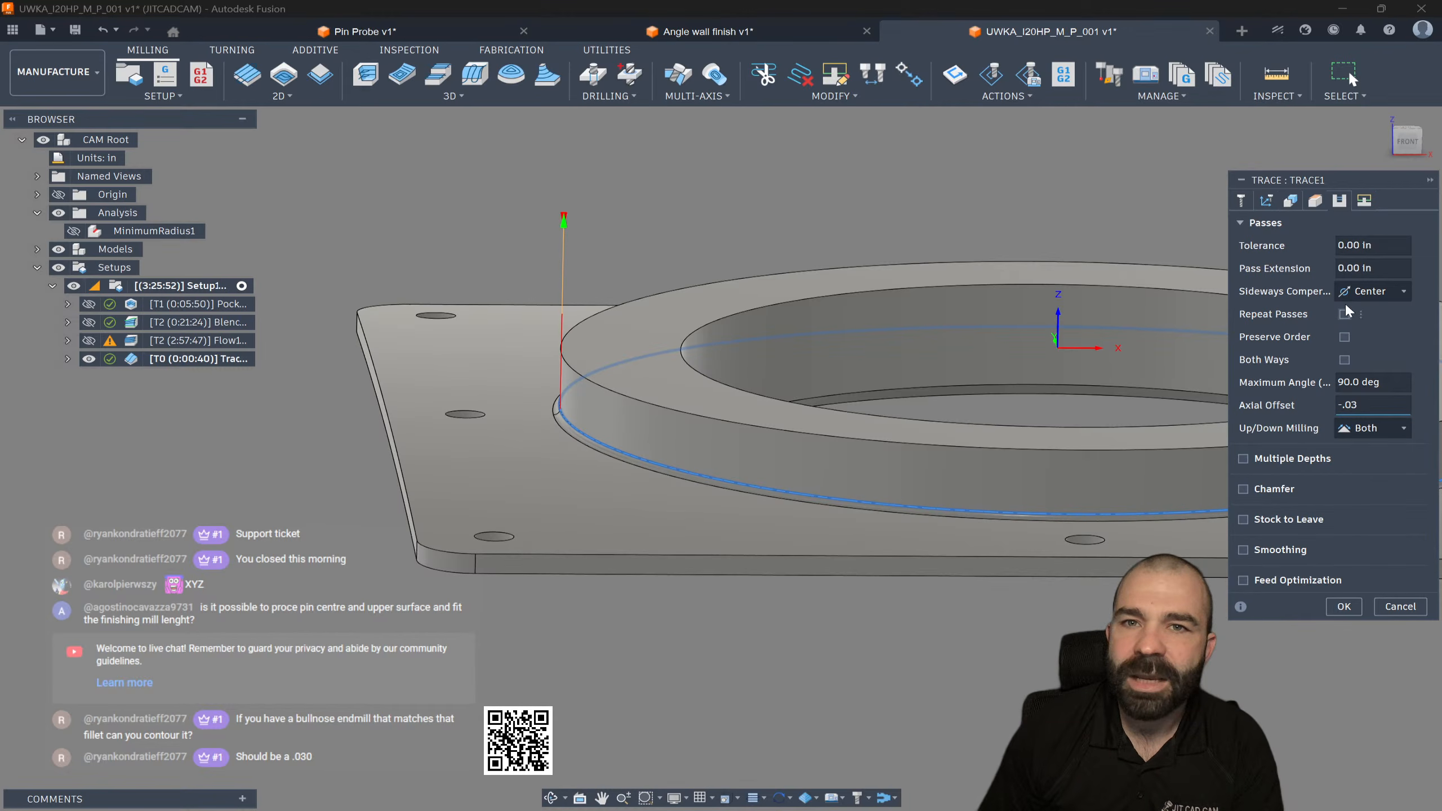
Step: Set the Trace operation's sideways compensation to Left and regenerate the toolpath
{"action": "left_click", "coordinate": [1372, 291]}
{"action": "left_click", "coordinate": [1337, 314]}
{"action": "scroll", "coordinate": [579, 480], "scroll_direction": "down", "scroll_amount": 3}
{"action": "middle_click_drag", "start_coordinate": [546, 489], "coordinate": [740, 561], "text": "shift"}
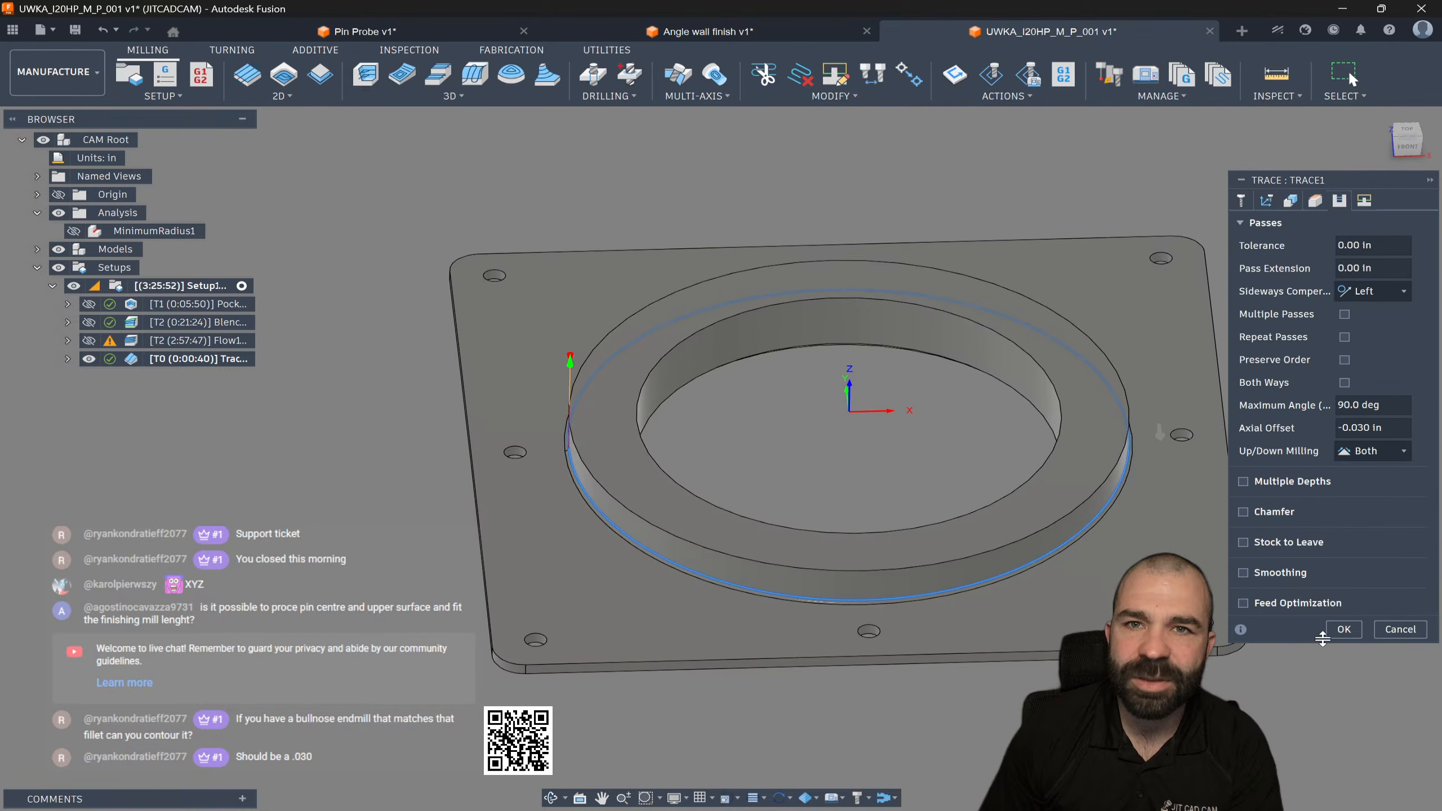
{"action": "left_click", "coordinate": [1343, 629]}
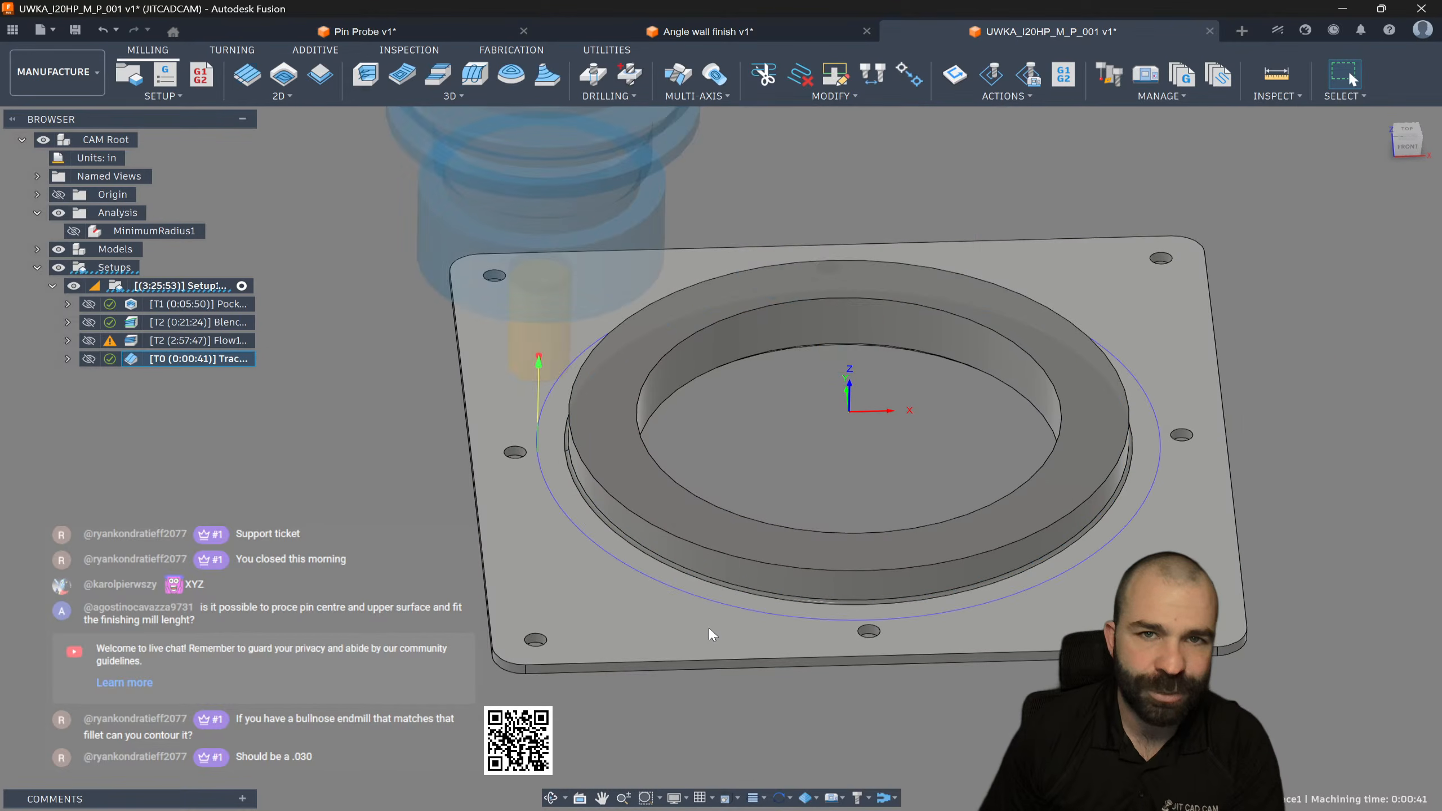
Step: Examine the Trace toolpath's height and offset around the ring's base fillet from the front and at an angle
{"action": "middle_click_drag", "start_coordinate": [708, 626], "coordinate": [575, 487], "text": "shift"}
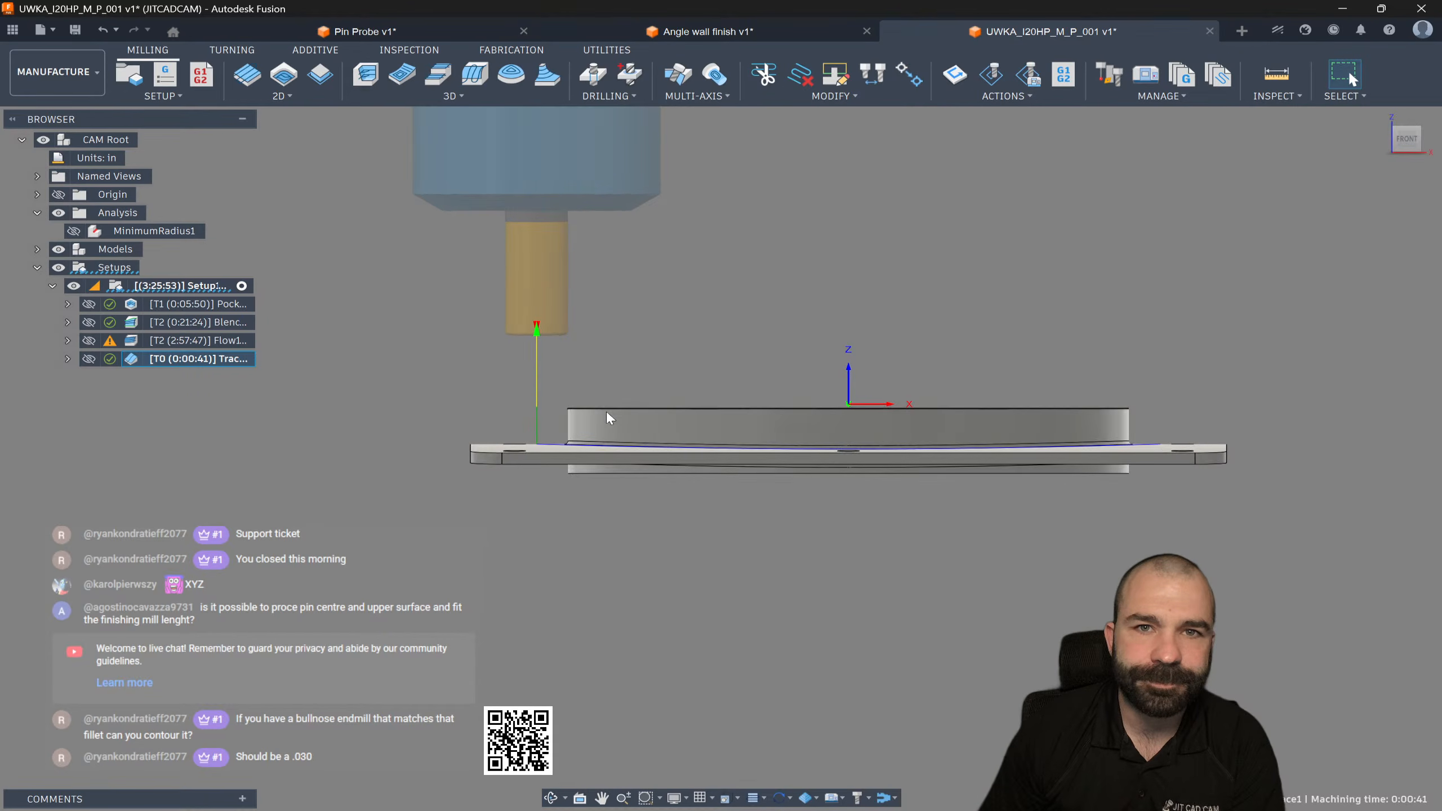
{"action": "scroll", "coordinate": [567, 449], "scroll_direction": "up", "scroll_amount": 4}
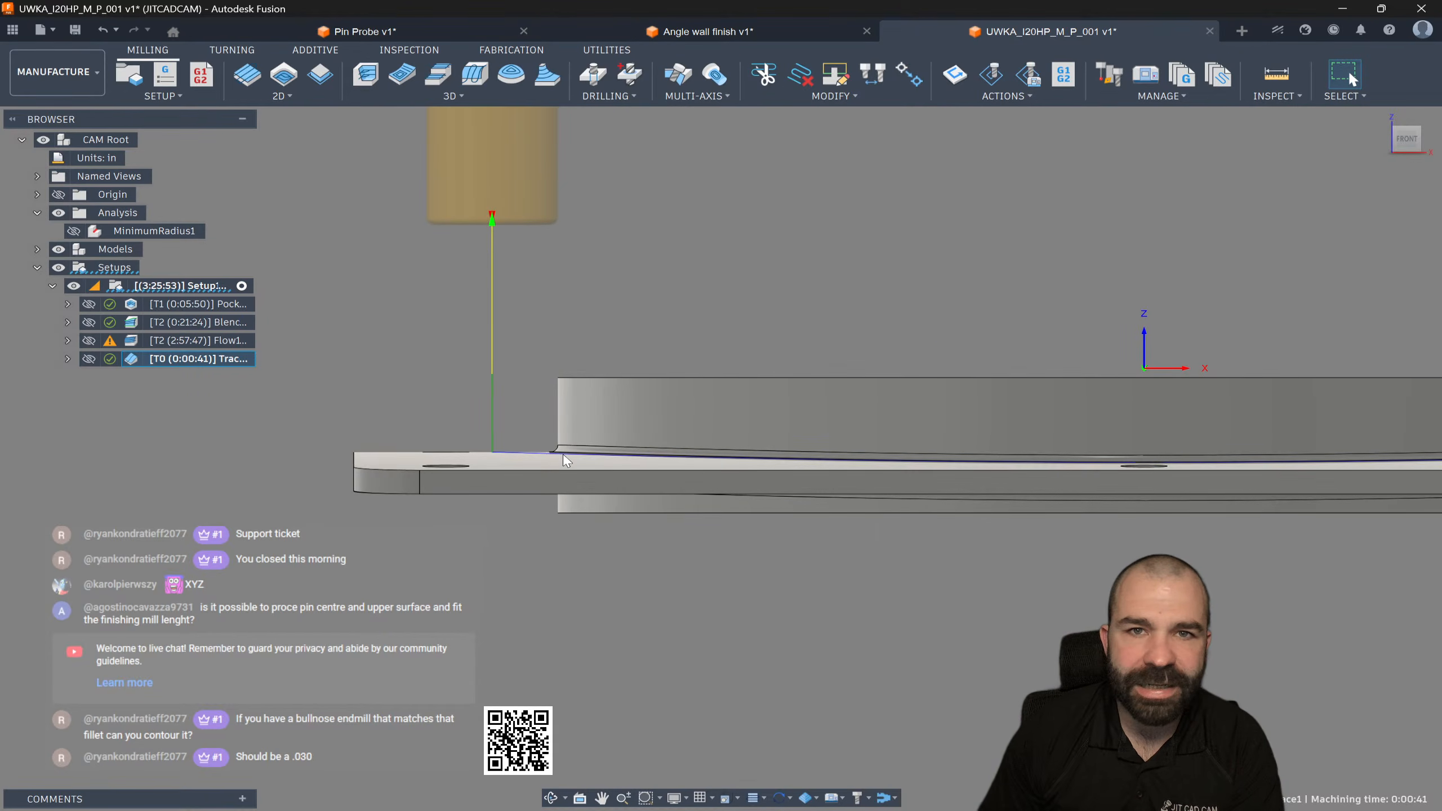
{"action": "scroll", "coordinate": [494, 454], "scroll_direction": "down", "scroll_amount": 2}
{"action": "scroll", "coordinate": [1125, 471], "scroll_direction": "down", "scroll_amount": 3}
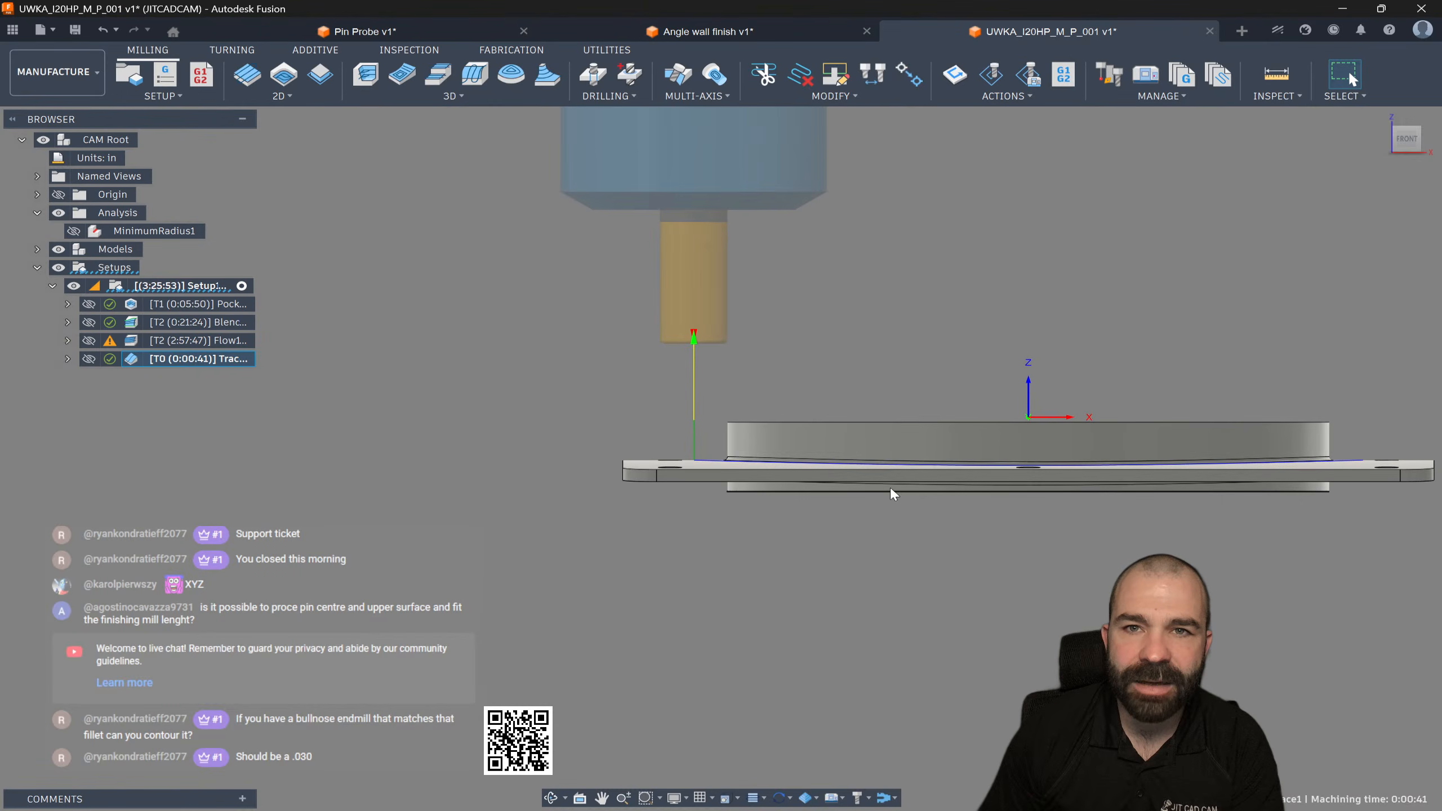
{"action": "scroll", "coordinate": [1376, 459], "scroll_direction": "up", "scroll_amount": 4}
{"action": "middle_click_drag", "start_coordinate": [606, 421], "coordinate": [609, 464], "text": "shift"}
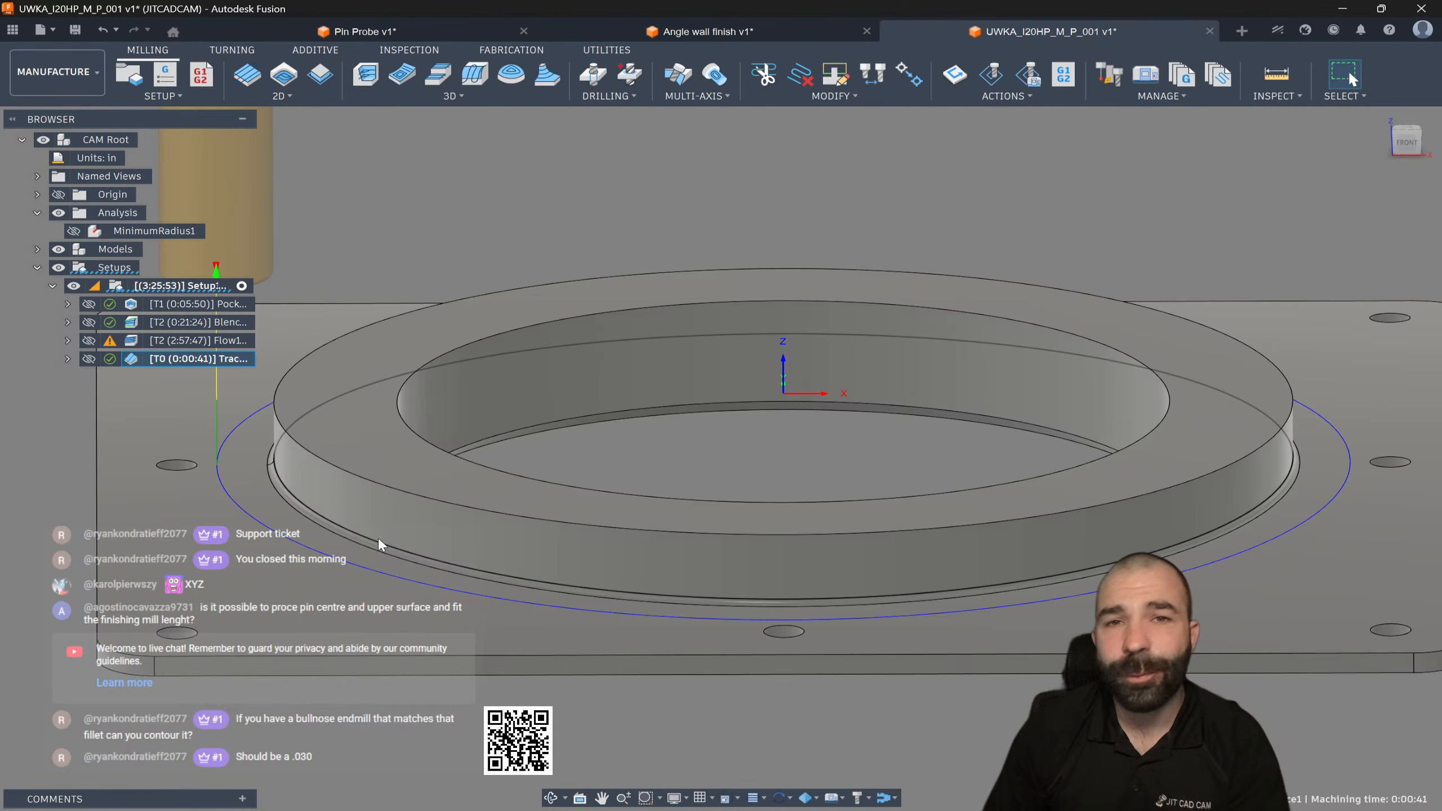
{"action": "scroll", "coordinate": [545, 537], "scroll_direction": "down", "scroll_amount": 2}
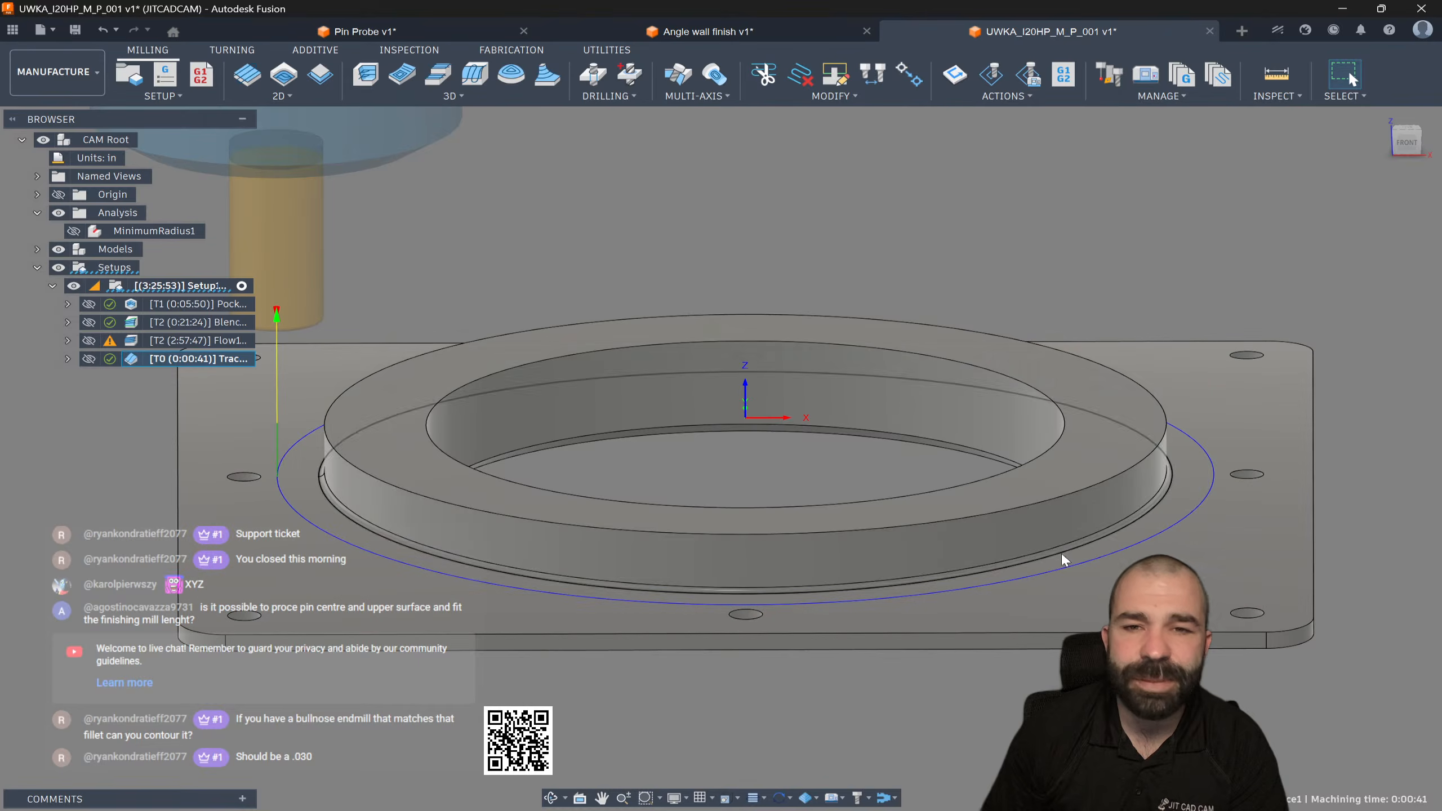
{"action": "scroll", "coordinate": [1154, 482], "scroll_direction": "down", "scroll_amount": 2}
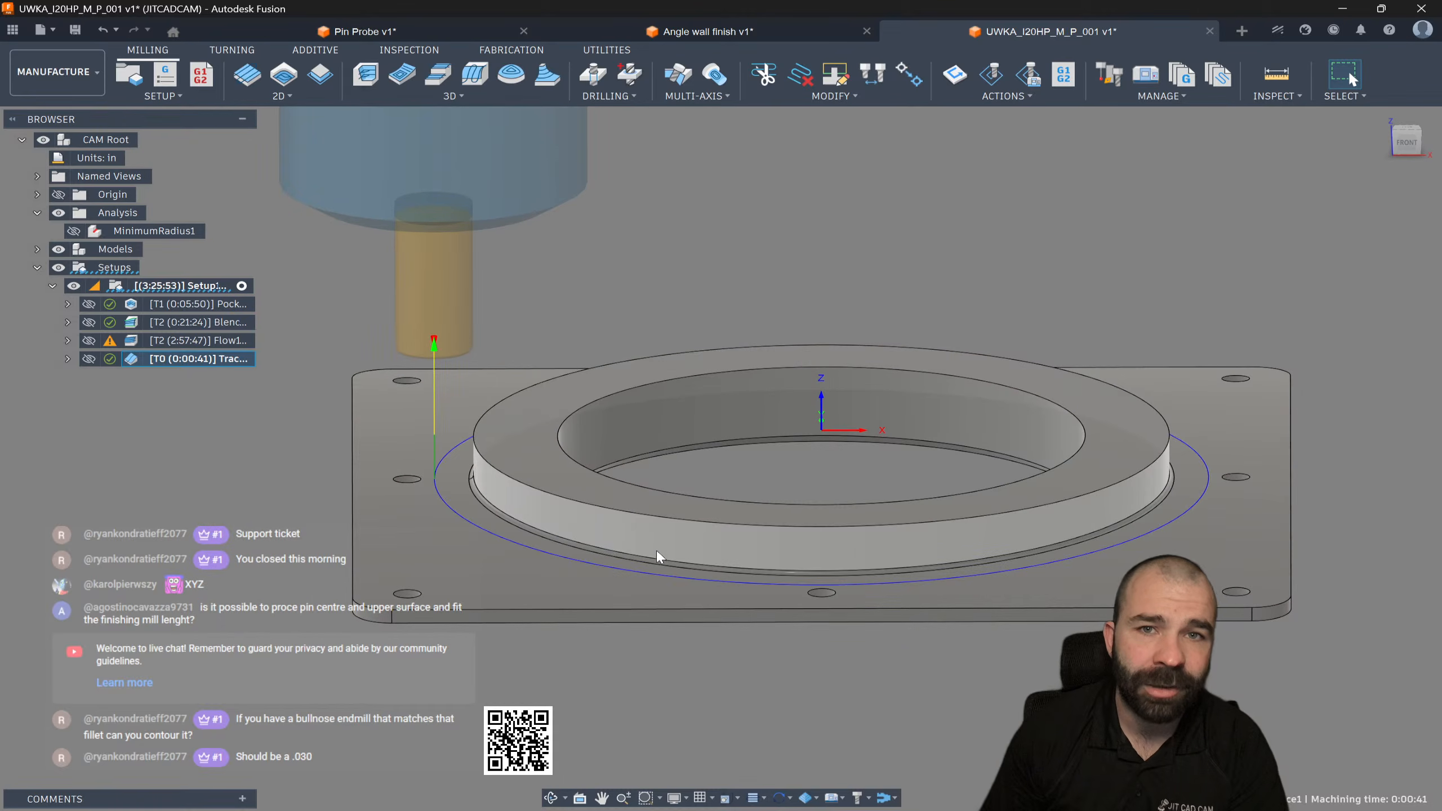
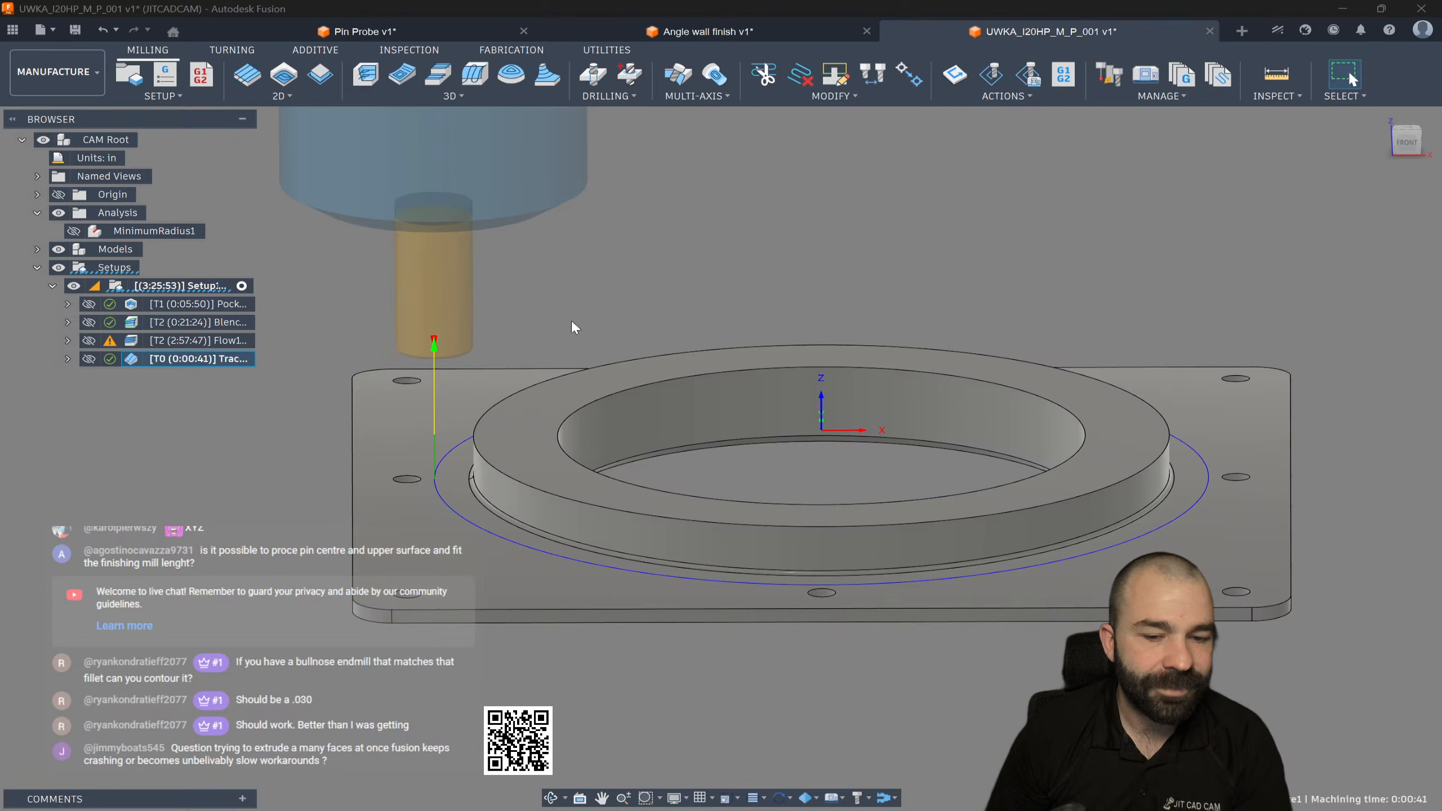
{"action": "scroll", "coordinate": [441, 492], "scroll_direction": "up", "scroll_amount": 2}
{"action": "middle_click_drag", "start_coordinate": [434, 454], "coordinate": [410, 520], "text": "shift"}
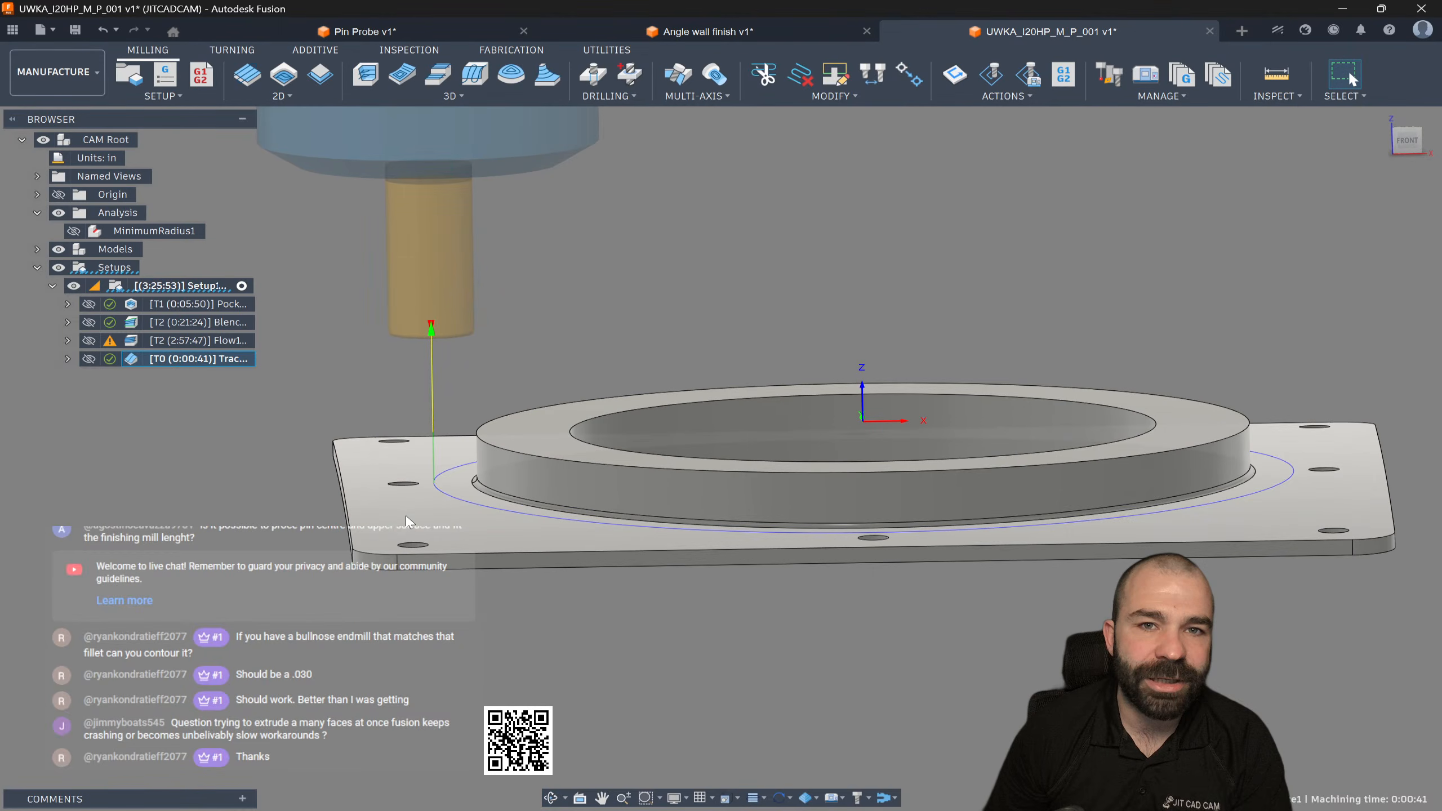
Step: Start a 3D Geodesic operation with the plate's upper face as the drive surface and Scallop passes
{"action": "left_click", "coordinate": [456, 532]}
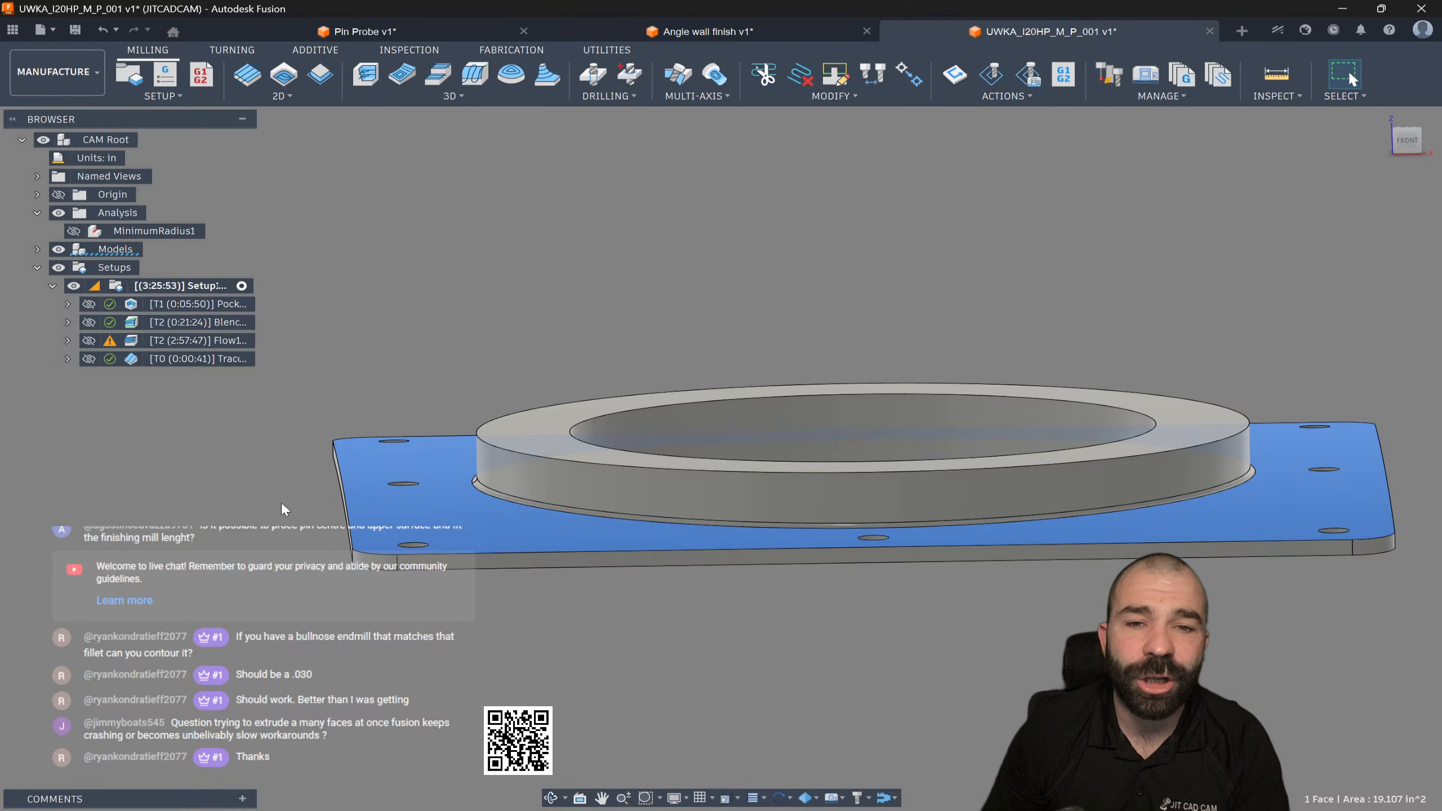
{"action": "left_click", "coordinate": [455, 97]}
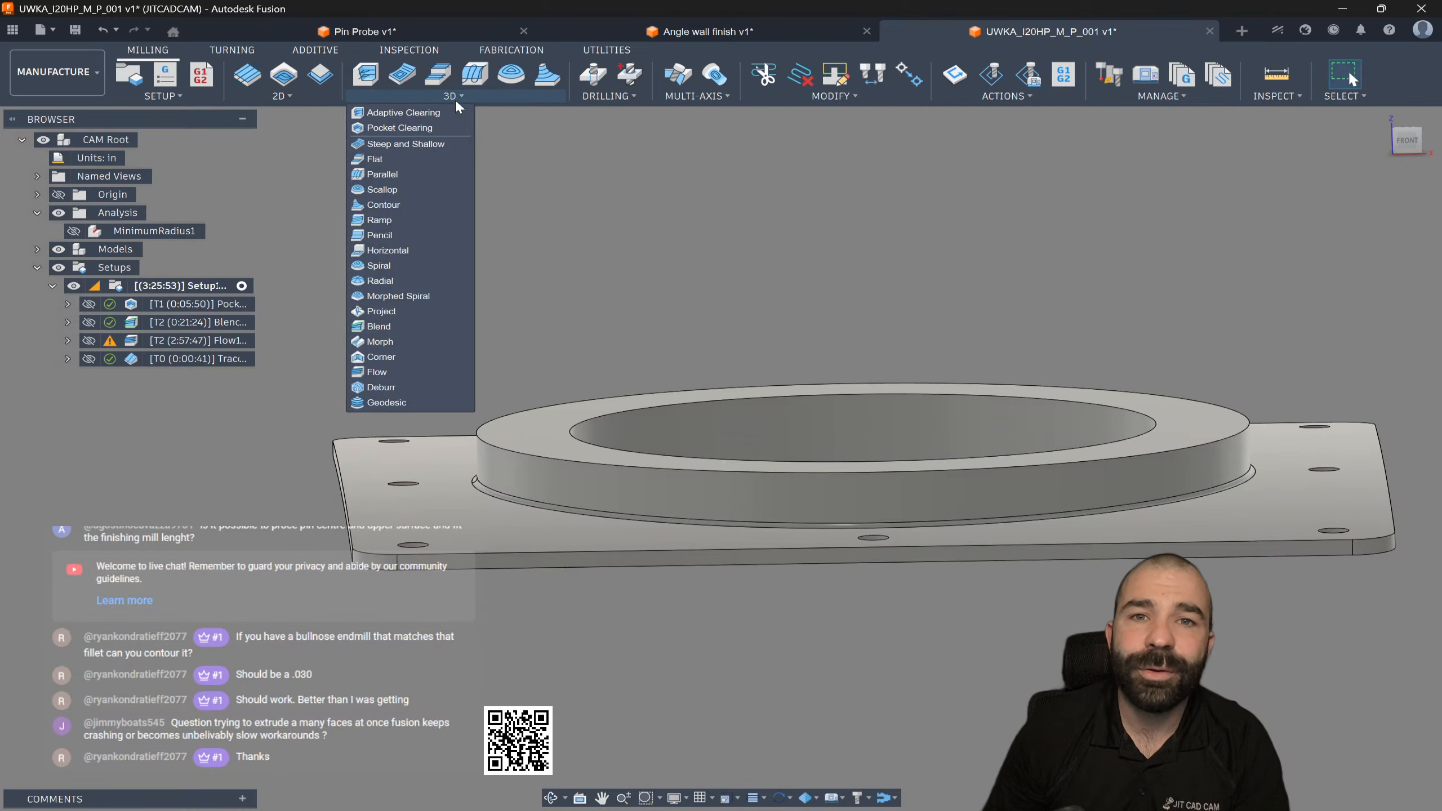
{"action": "left_click", "coordinate": [405, 402]}
{"action": "left_click", "coordinate": [1265, 199]}
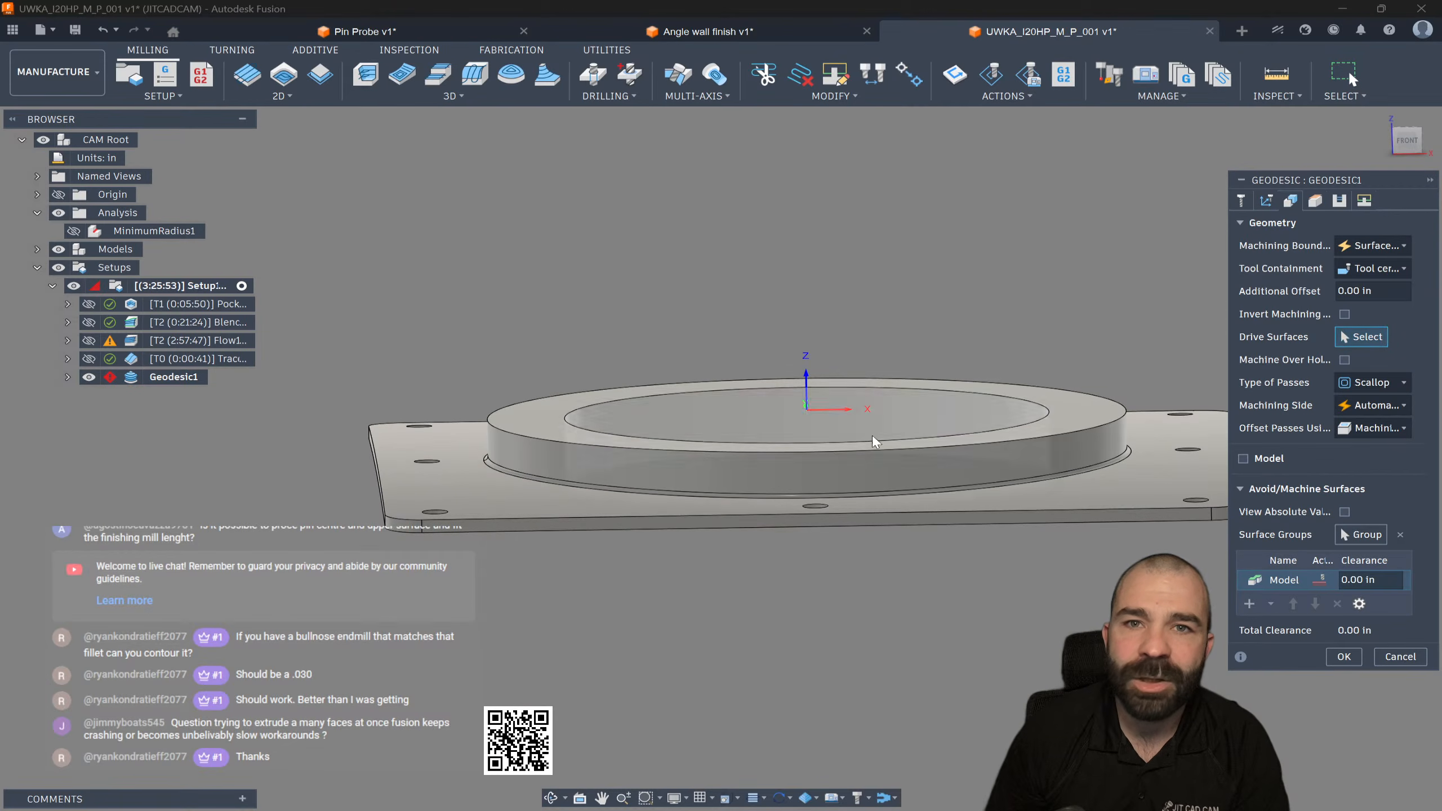
{"action": "left_click", "coordinate": [470, 498]}
{"action": "left_click", "coordinate": [1362, 385]}
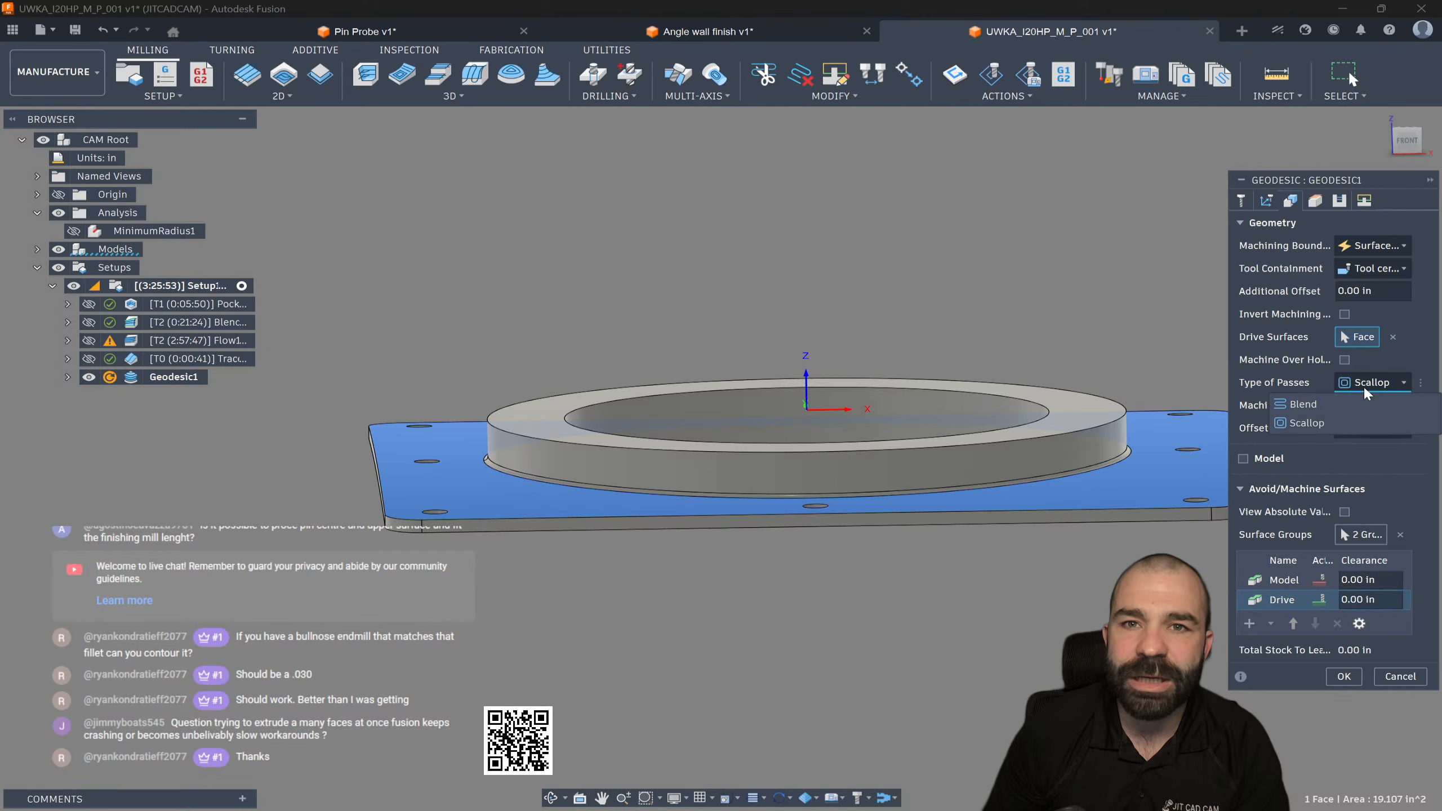
{"action": "left_click", "coordinate": [1328, 418]}
Step: Set the Geodesic operation to 5-axis machining with Lead and lean as the primary tool axis mode
{"action": "left_click", "coordinate": [1267, 201]}
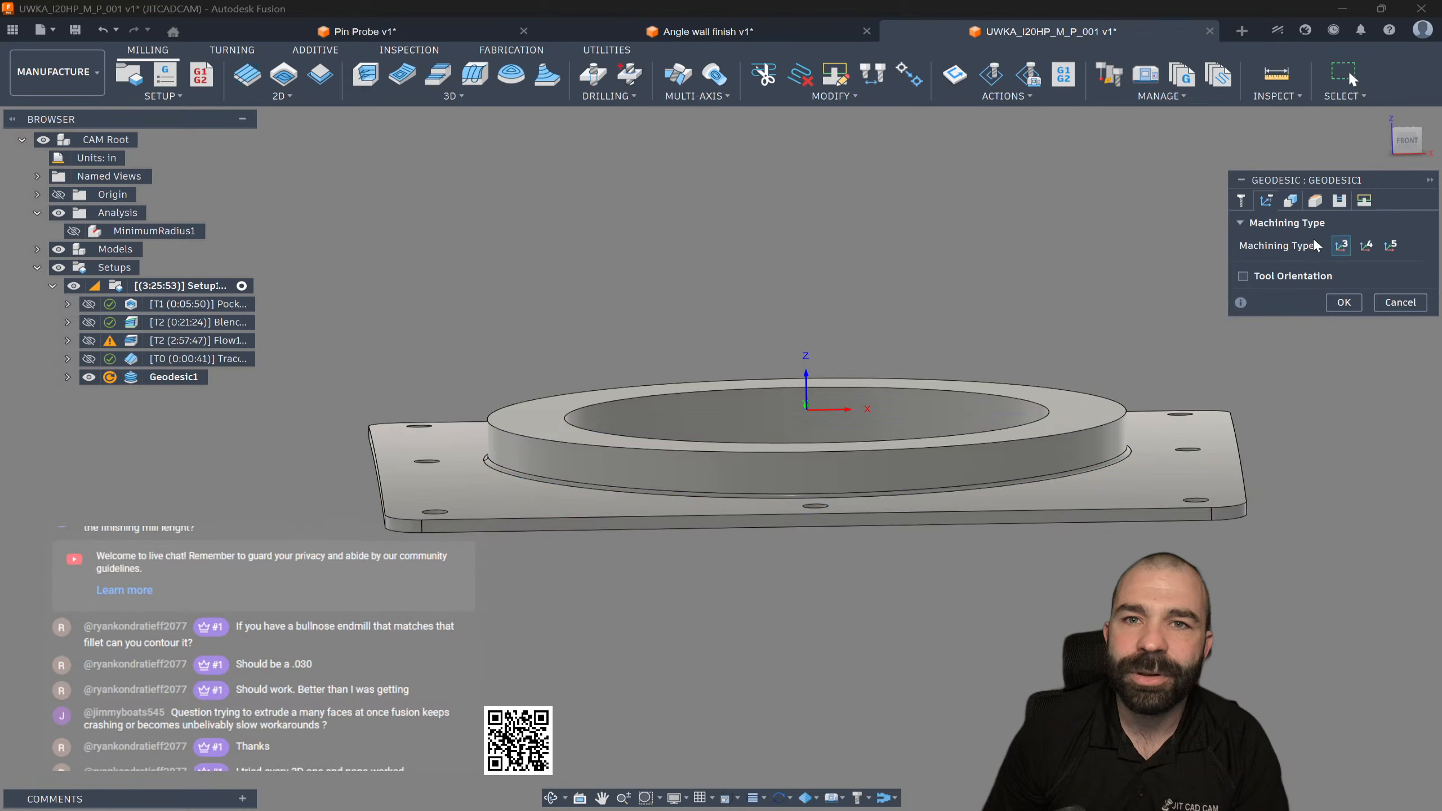
{"action": "left_click", "coordinate": [1399, 245]}
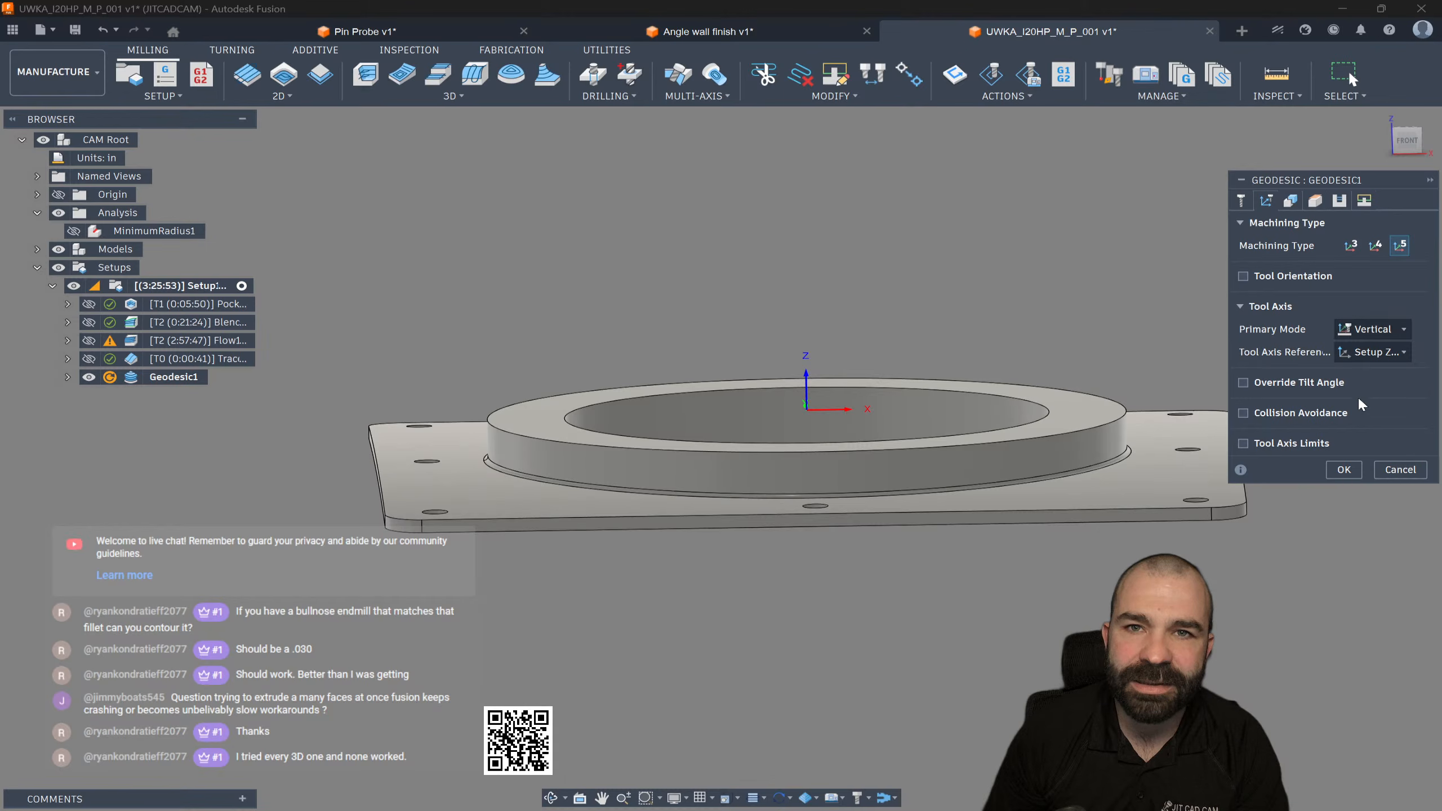
{"action": "left_click", "coordinate": [1370, 328]}
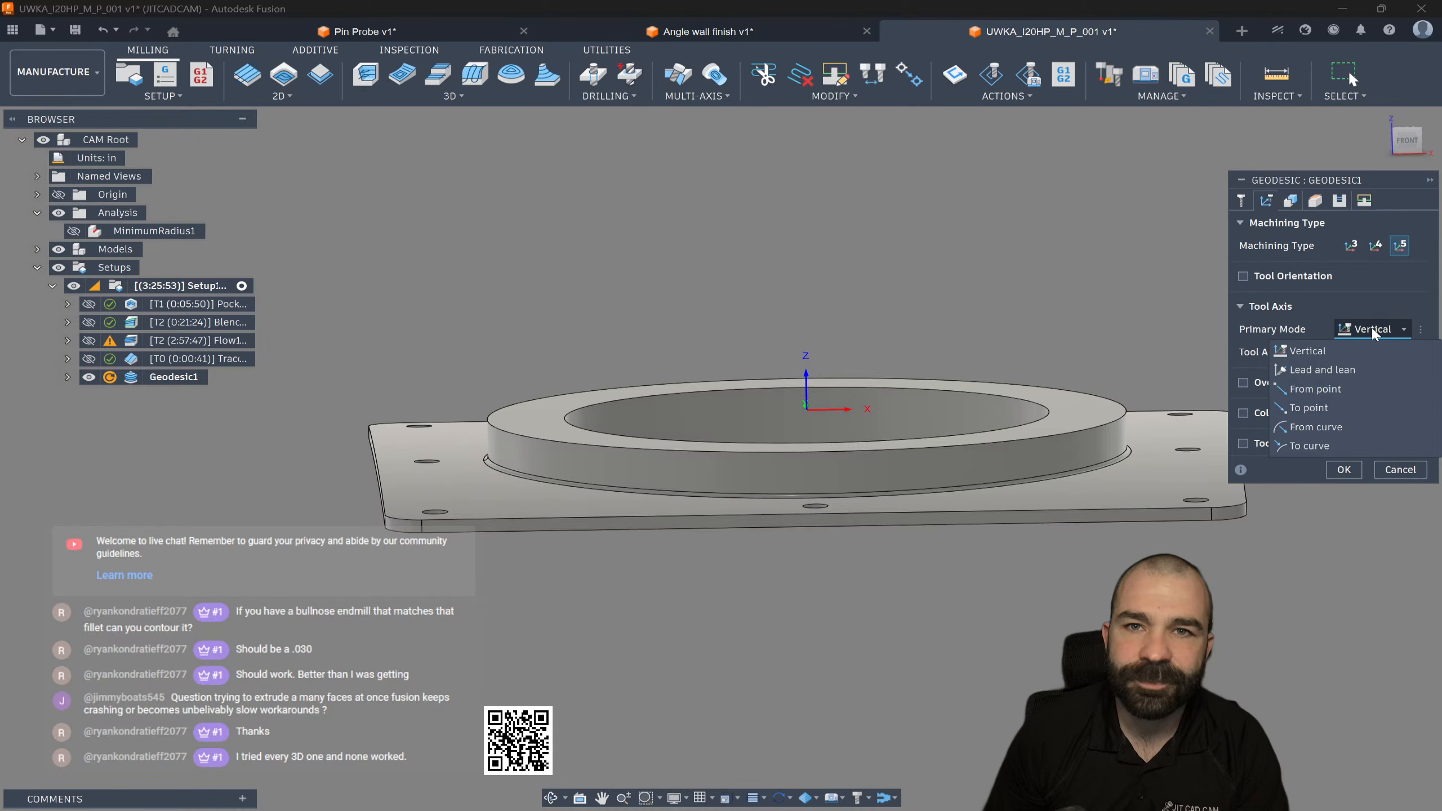
{"action": "left_click", "coordinate": [1343, 370]}
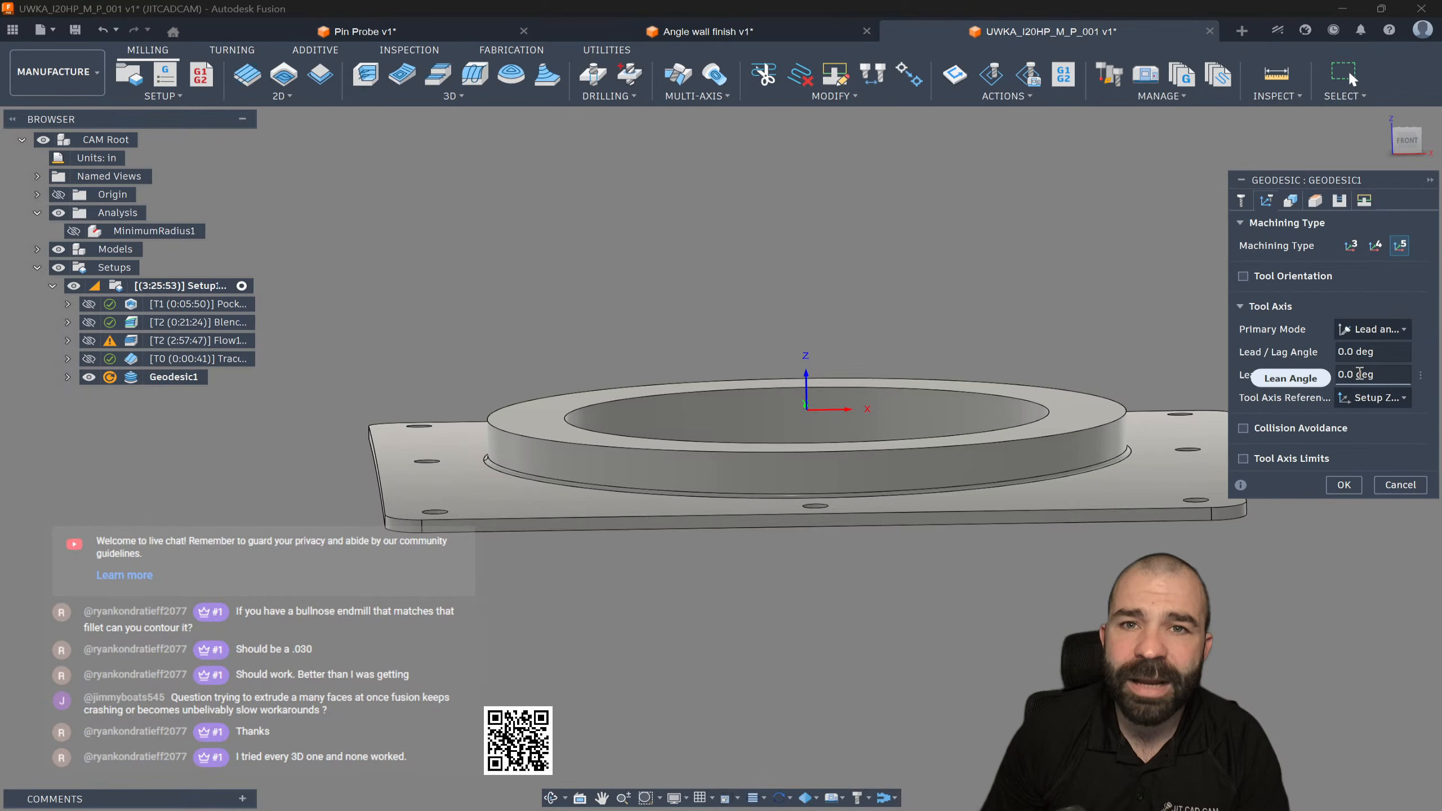
Step: Try to generate the Geodesic operation with the 1/2" R0.03" bullnose endmill and its Aluminum - Slotting preset
{"action": "left_click", "coordinate": [1337, 485]}
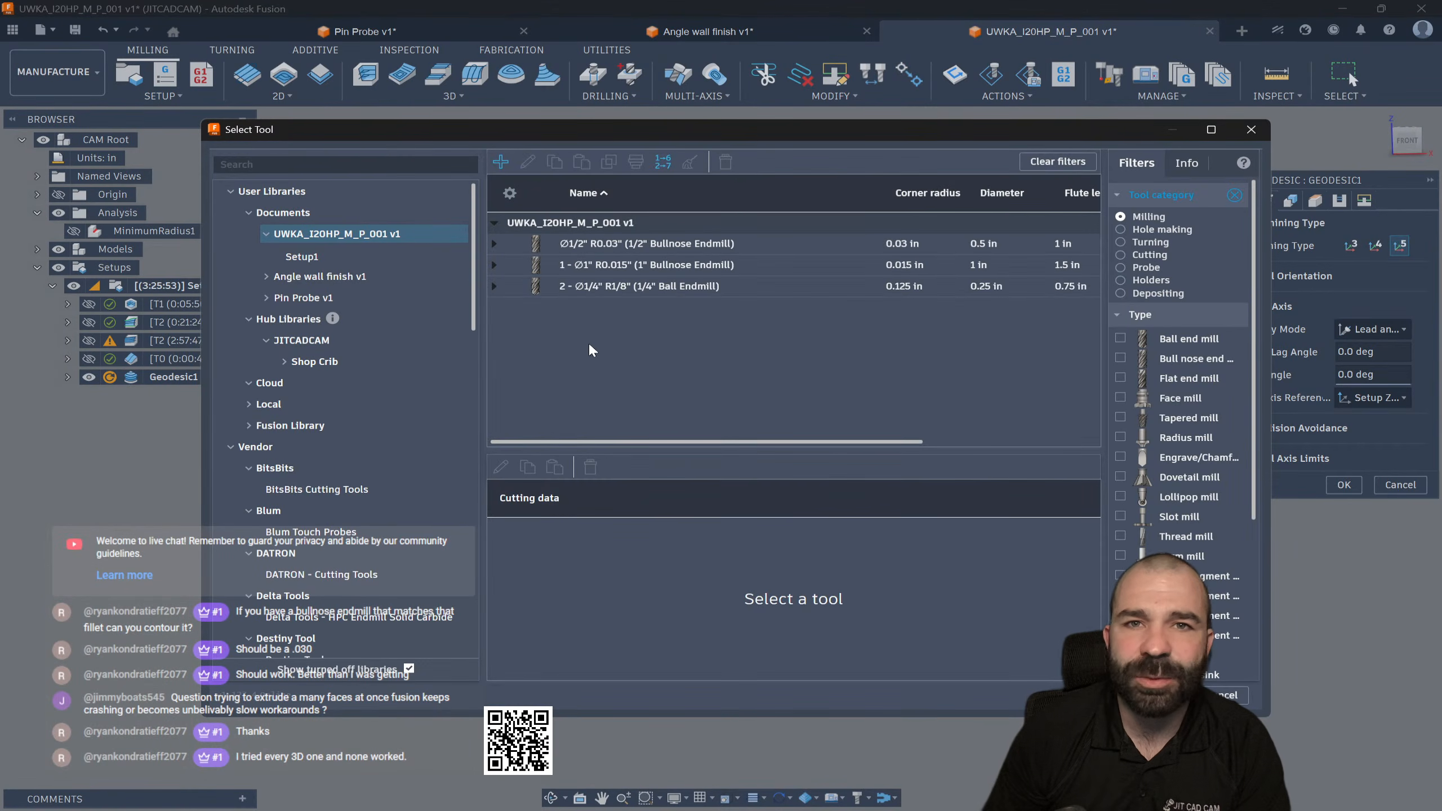
{"action": "left_click", "coordinate": [601, 244]}
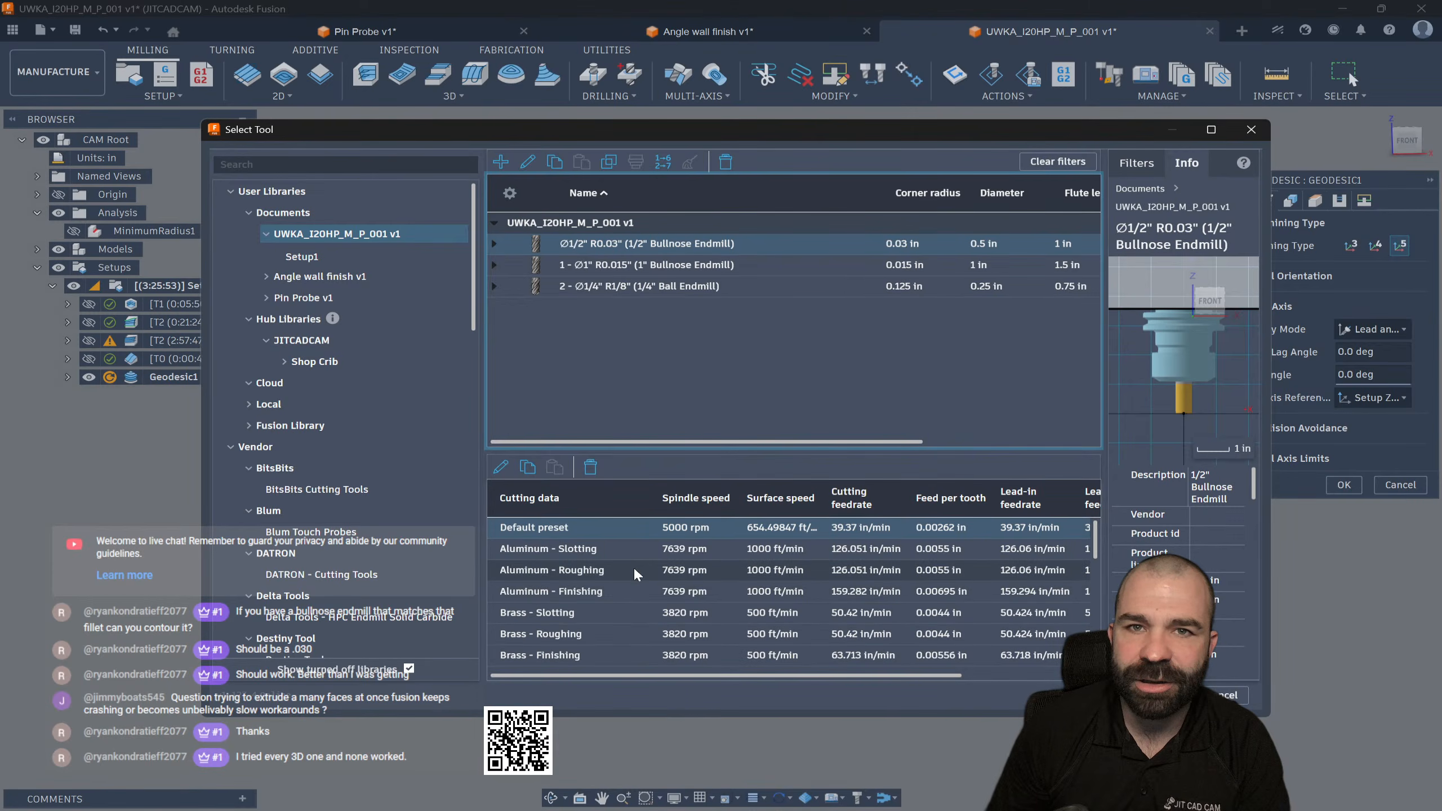
{"action": "left_click", "coordinate": [610, 548]}
{"action": "left_click", "coordinate": [1166, 695]}
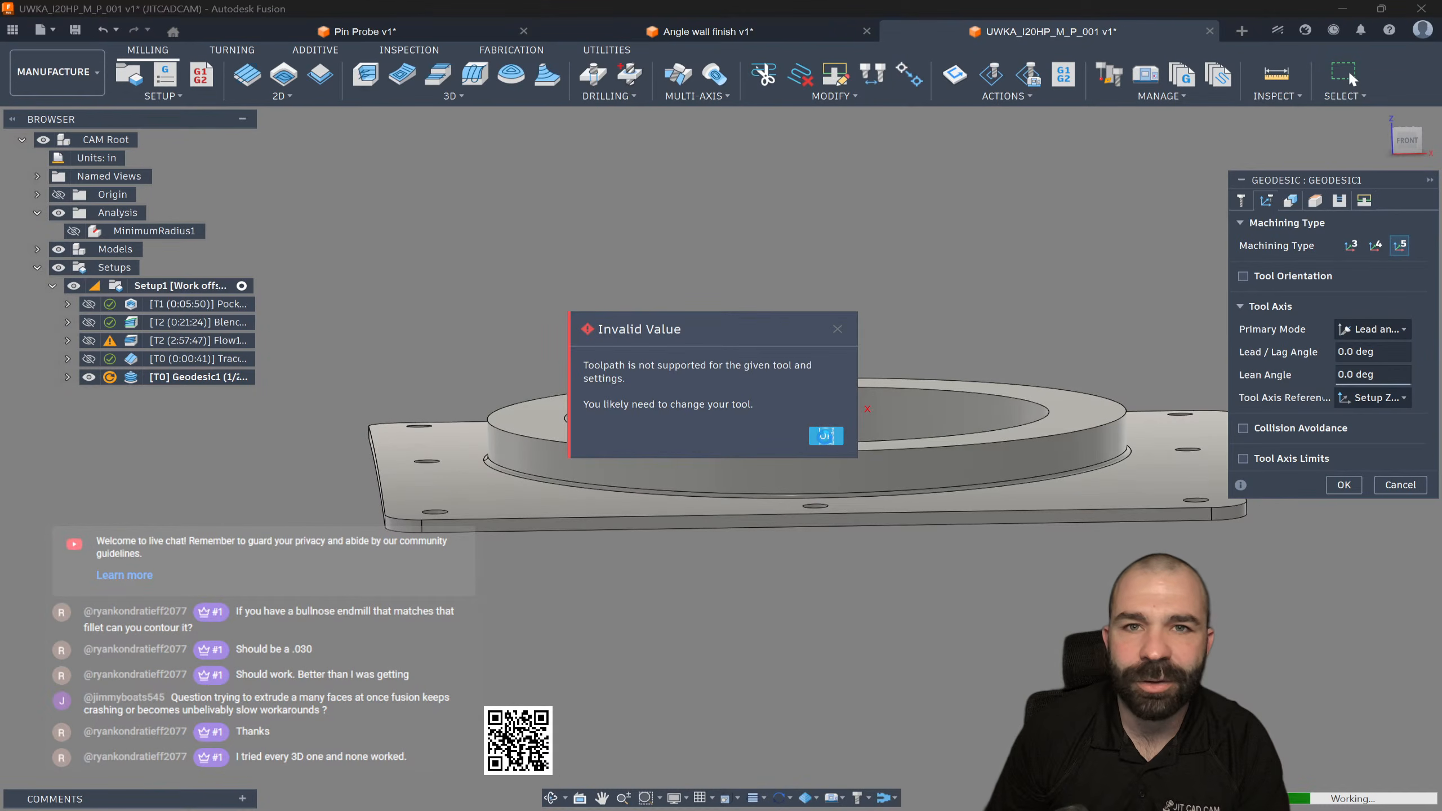
{"action": "left_click", "coordinate": [825, 436]}
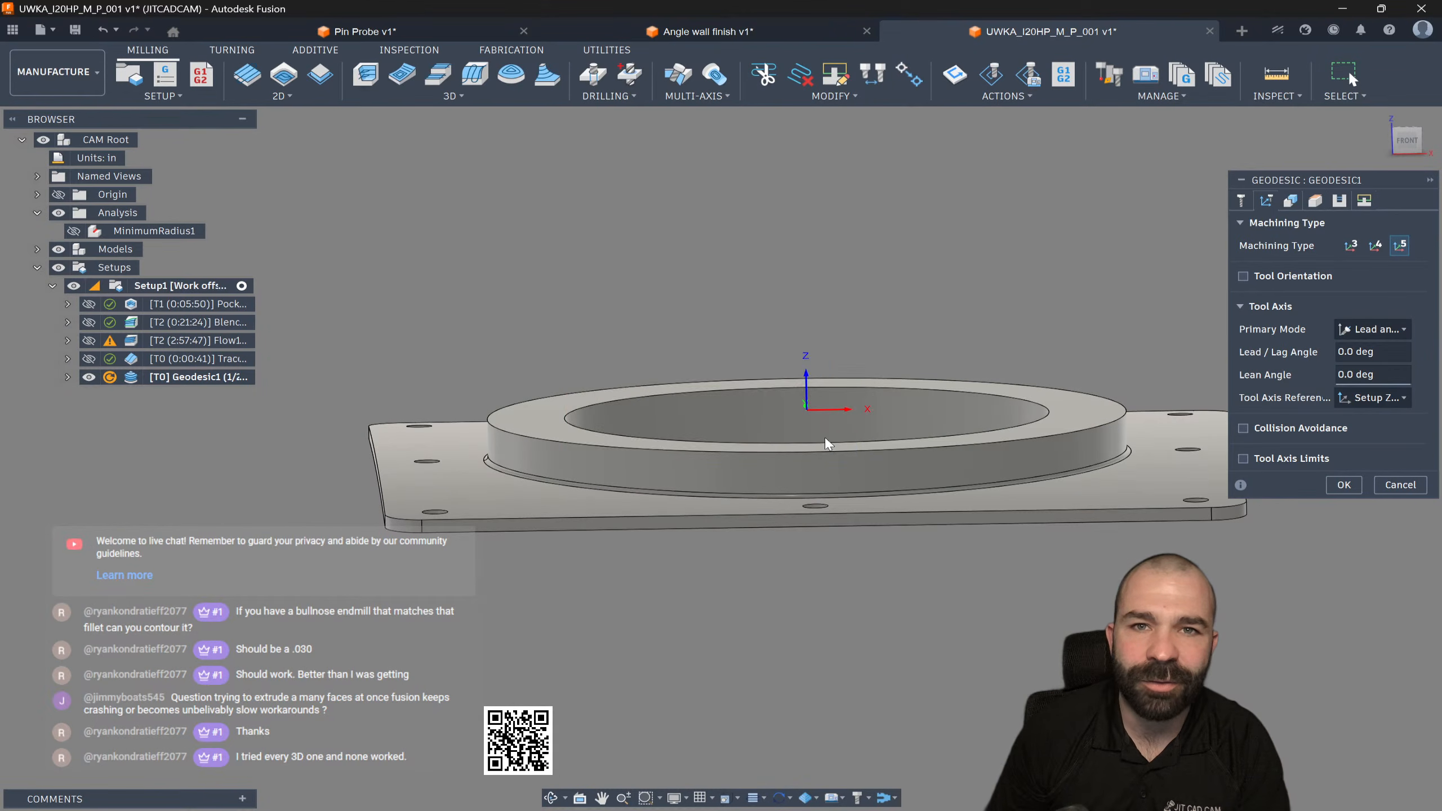
Step: Assign the 1/2" ball endmill from the Fusion Library to the Geodesic operation with the Aluminum - Finishing preset
{"action": "left_click", "coordinate": [1240, 200]}
{"action": "left_click", "coordinate": [1308, 250]}
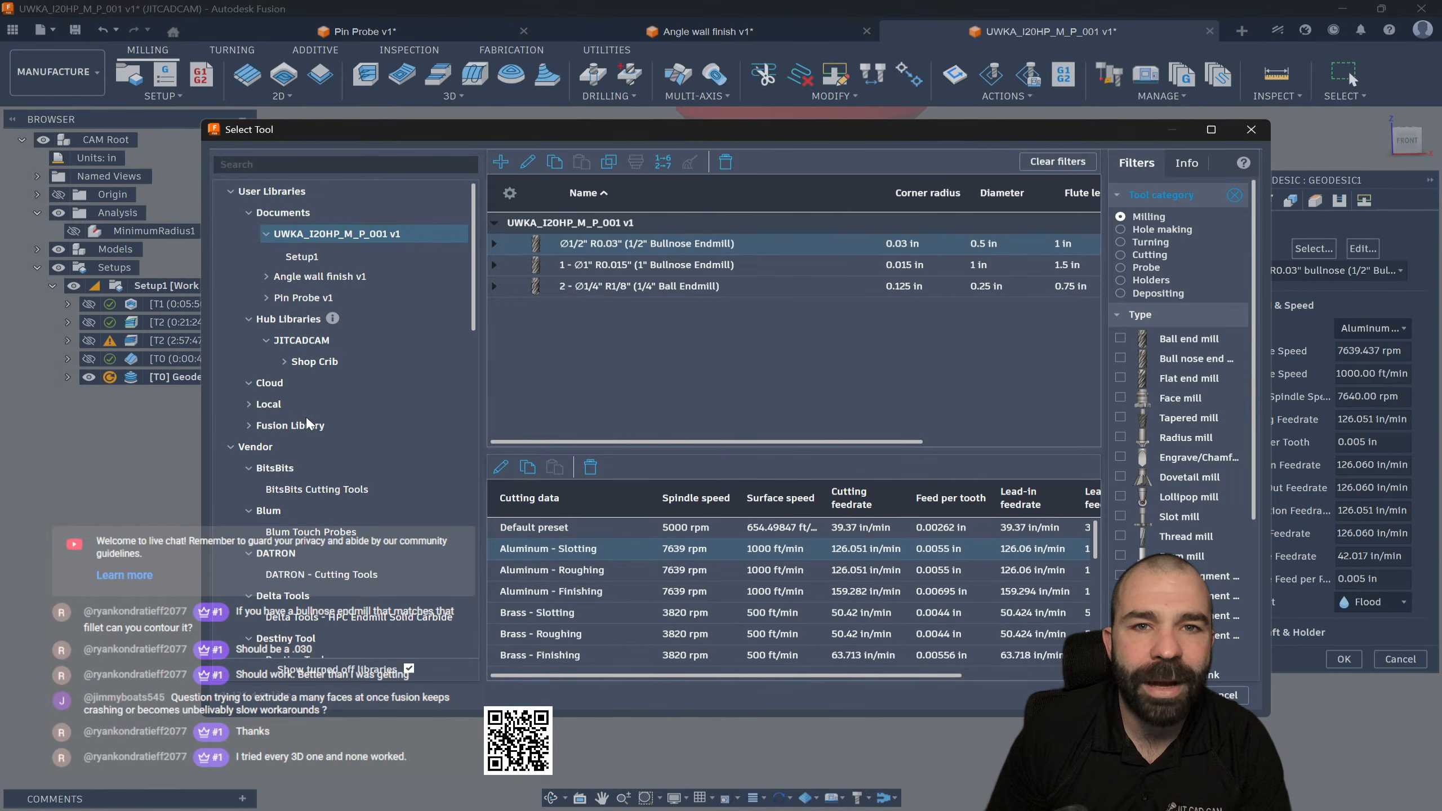
{"action": "left_click", "coordinate": [341, 425]}
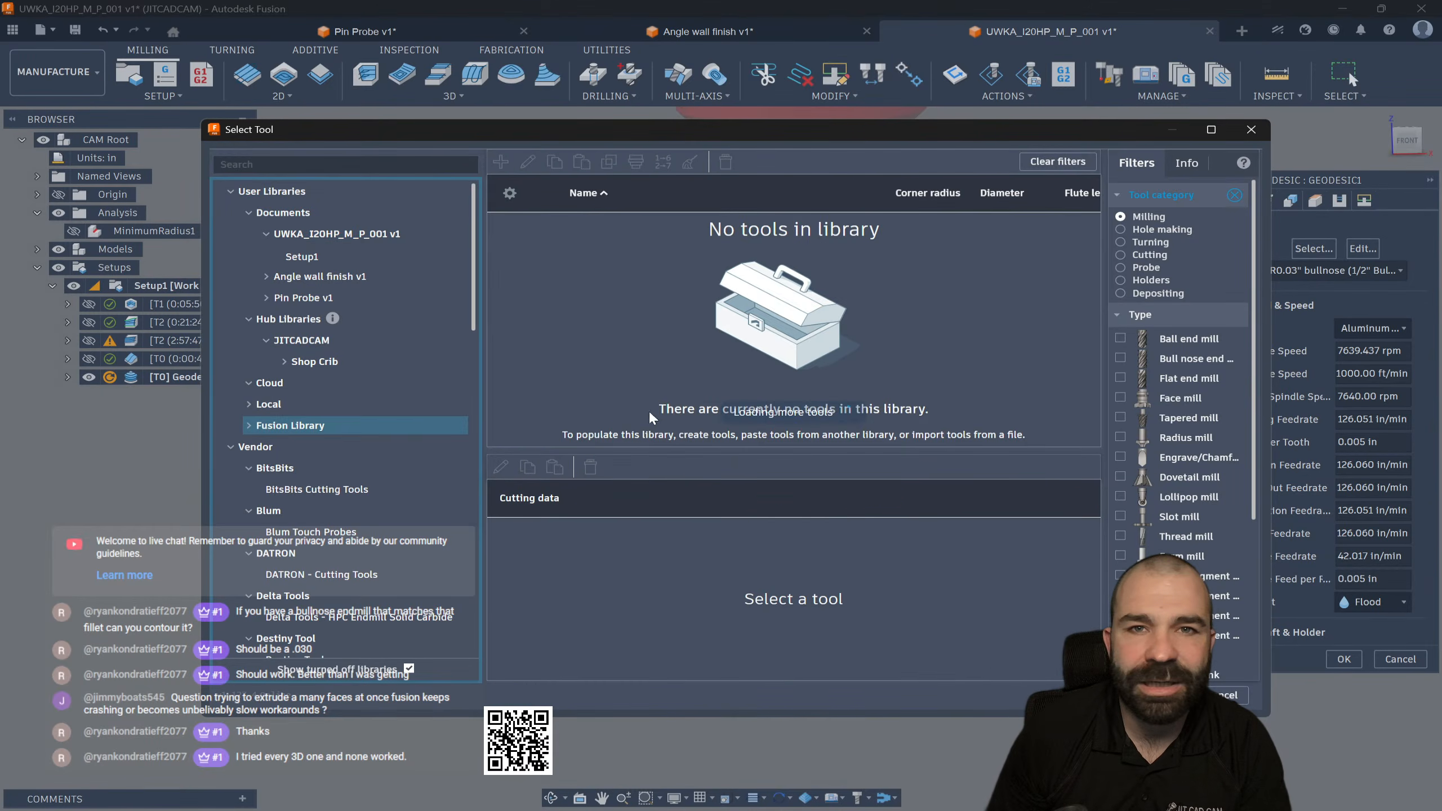
{"action": "left_click", "coordinate": [1186, 339]}
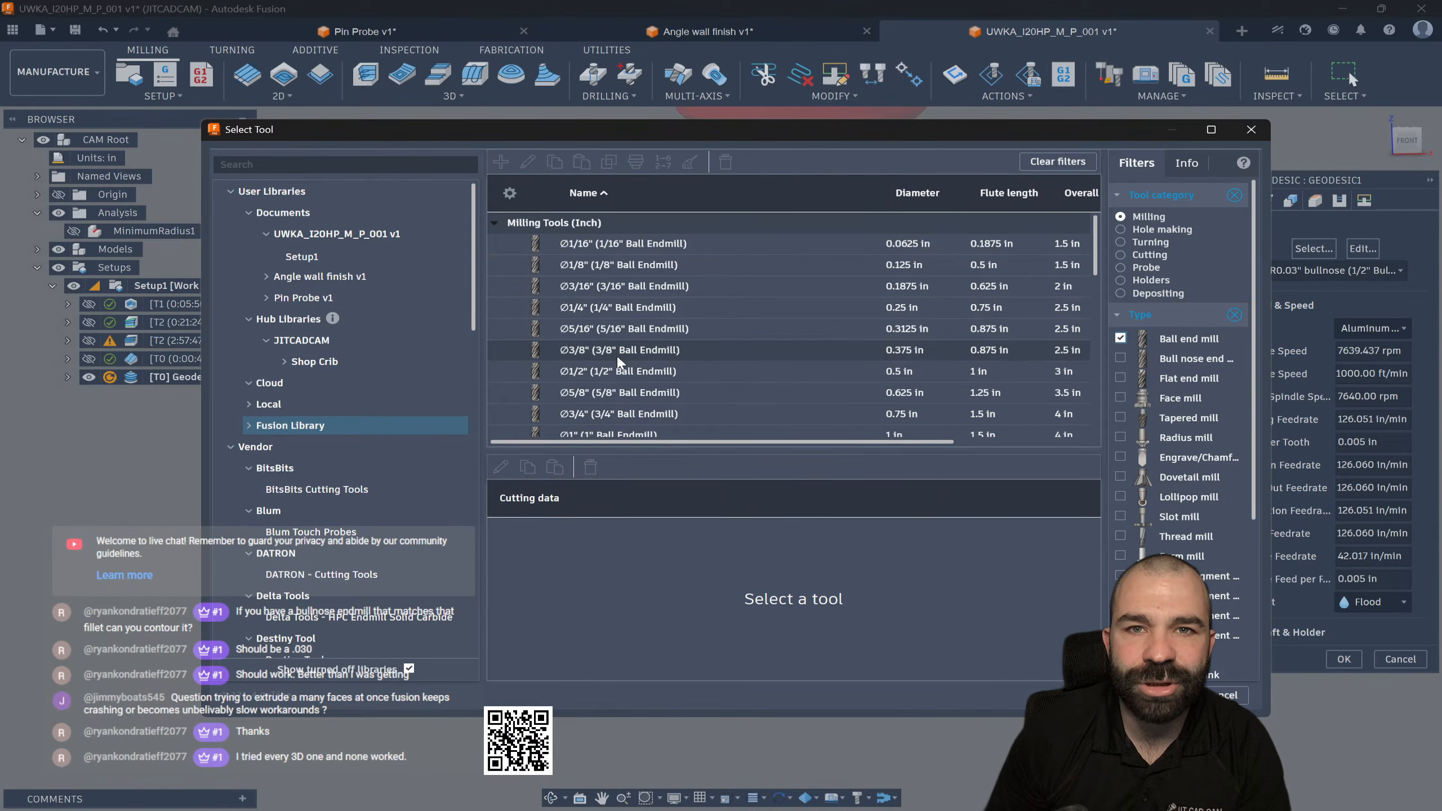
{"action": "left_click", "coordinate": [620, 374]}
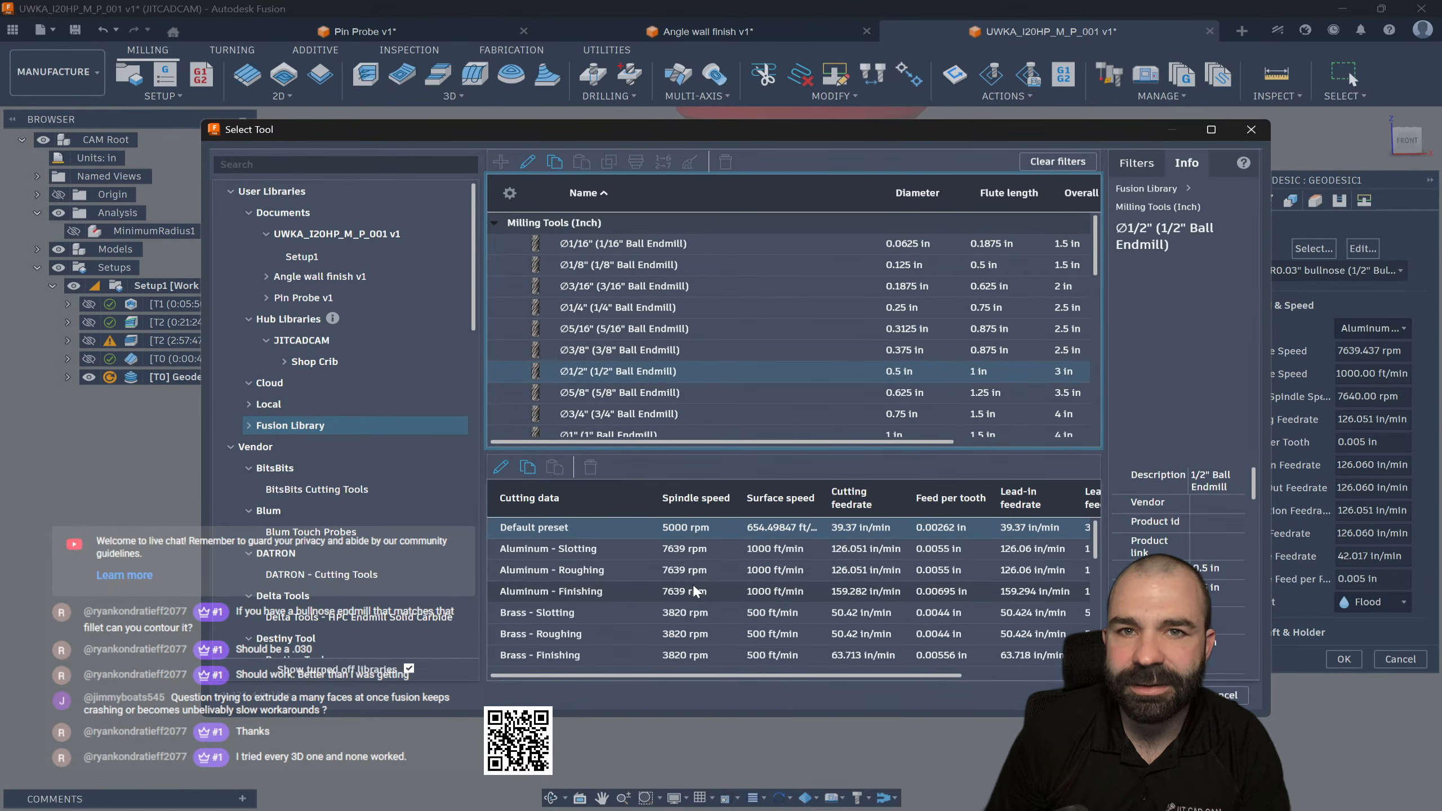
{"action": "left_click", "coordinate": [621, 593]}
{"action": "left_click", "coordinate": [1162, 695]}
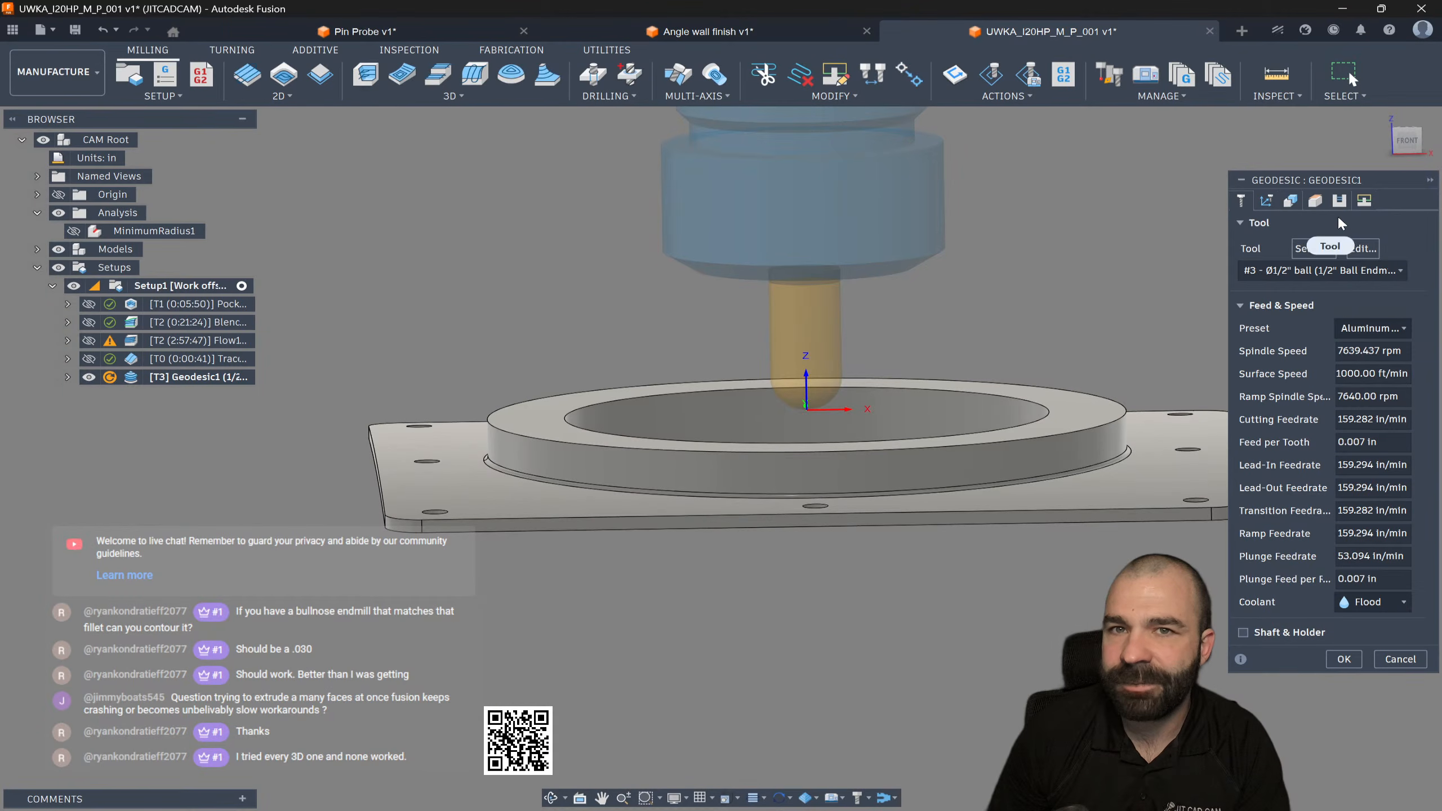
Step: Check the Geodesic pass settings and generate the toolpath across the plate's upper face
{"action": "left_click", "coordinate": [1339, 200]}
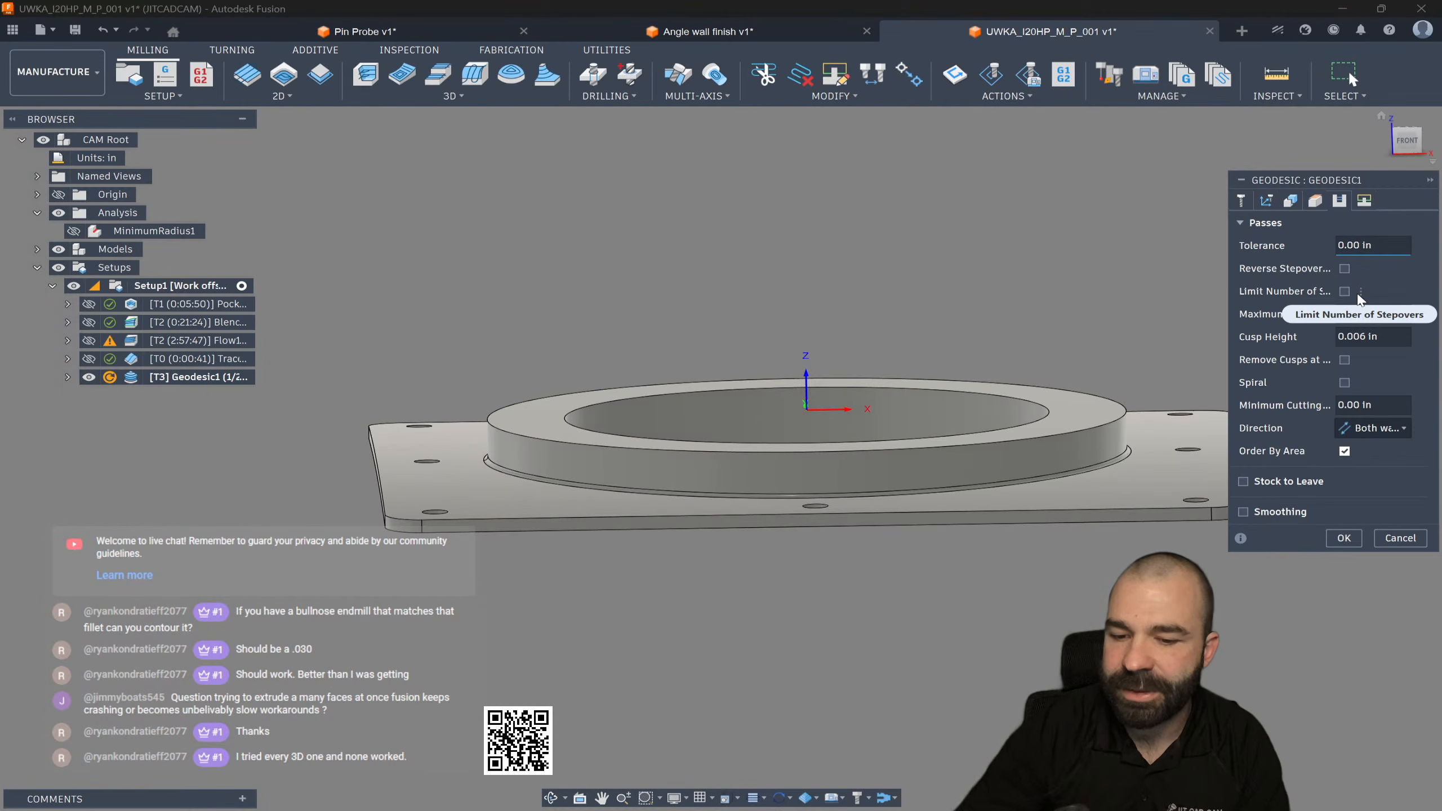
{"action": "key", "text": "Return"}
{"action": "middle_click_drag", "start_coordinate": [671, 360], "coordinate": [331, 463], "text": "shift"}
{"action": "middle_click_drag", "start_coordinate": [286, 516], "coordinate": [374, 510], "text": "shift"}
{"action": "left_click", "coordinate": [696, 96]}
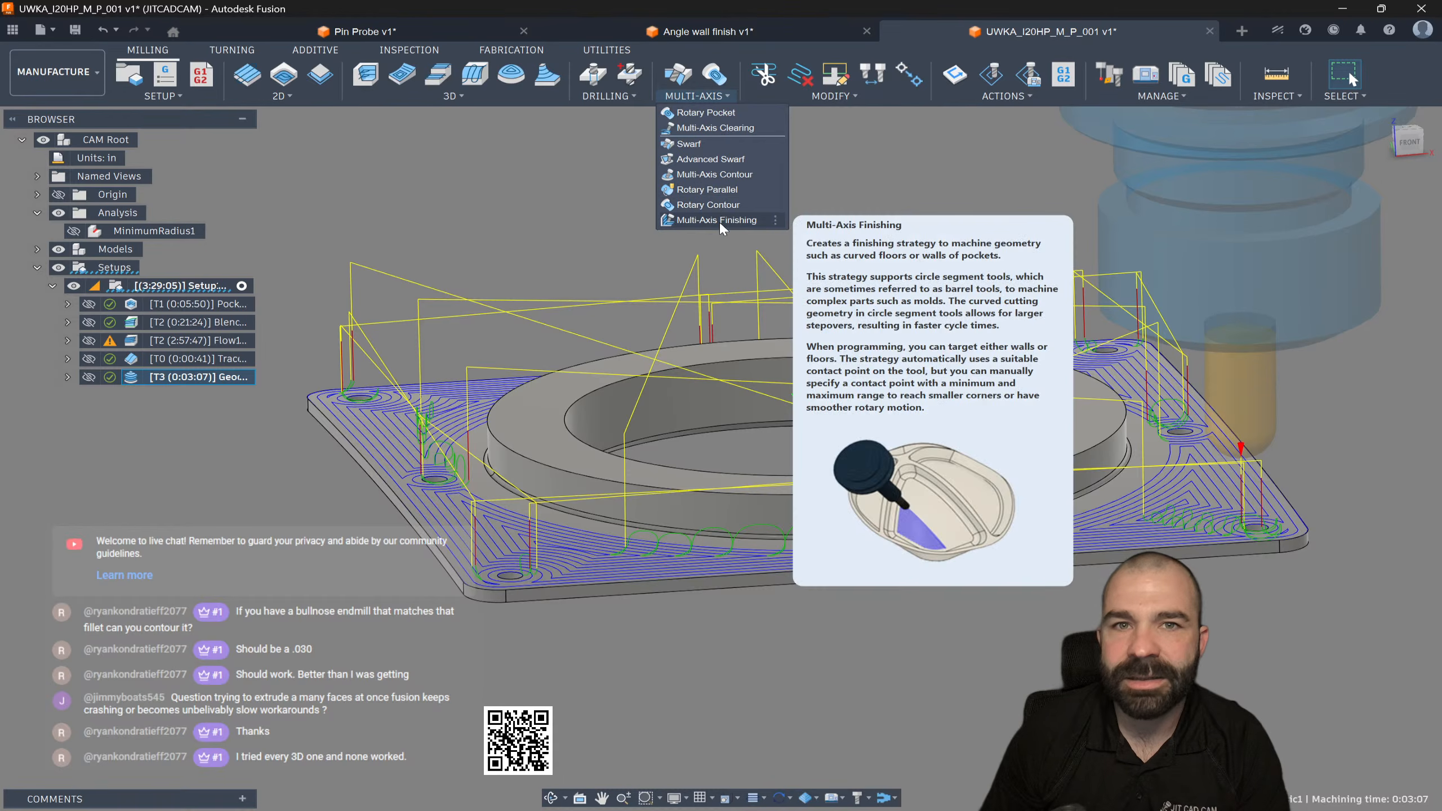
{"action": "left_click", "coordinate": [717, 220]}
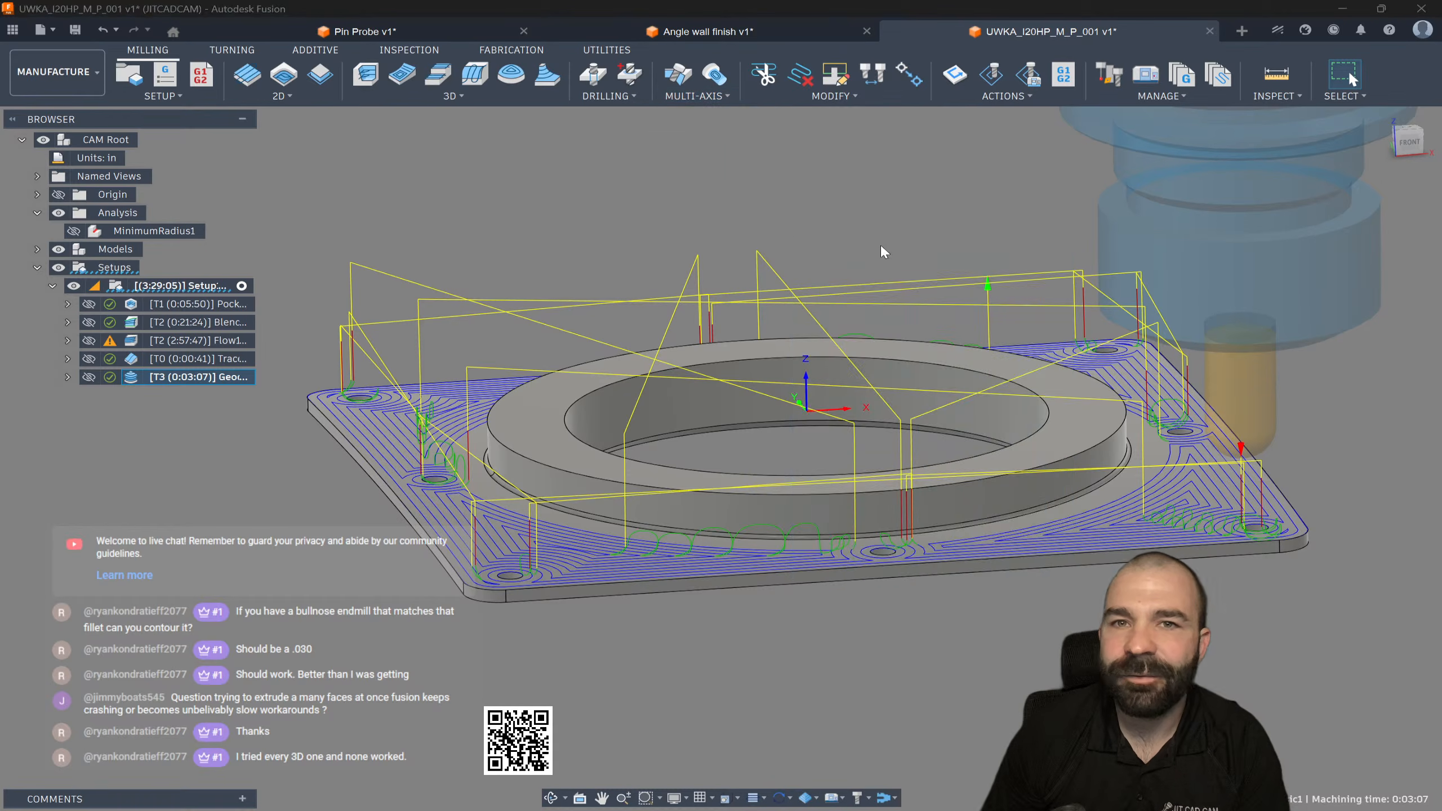
{"action": "left_click", "coordinate": [1310, 270]}
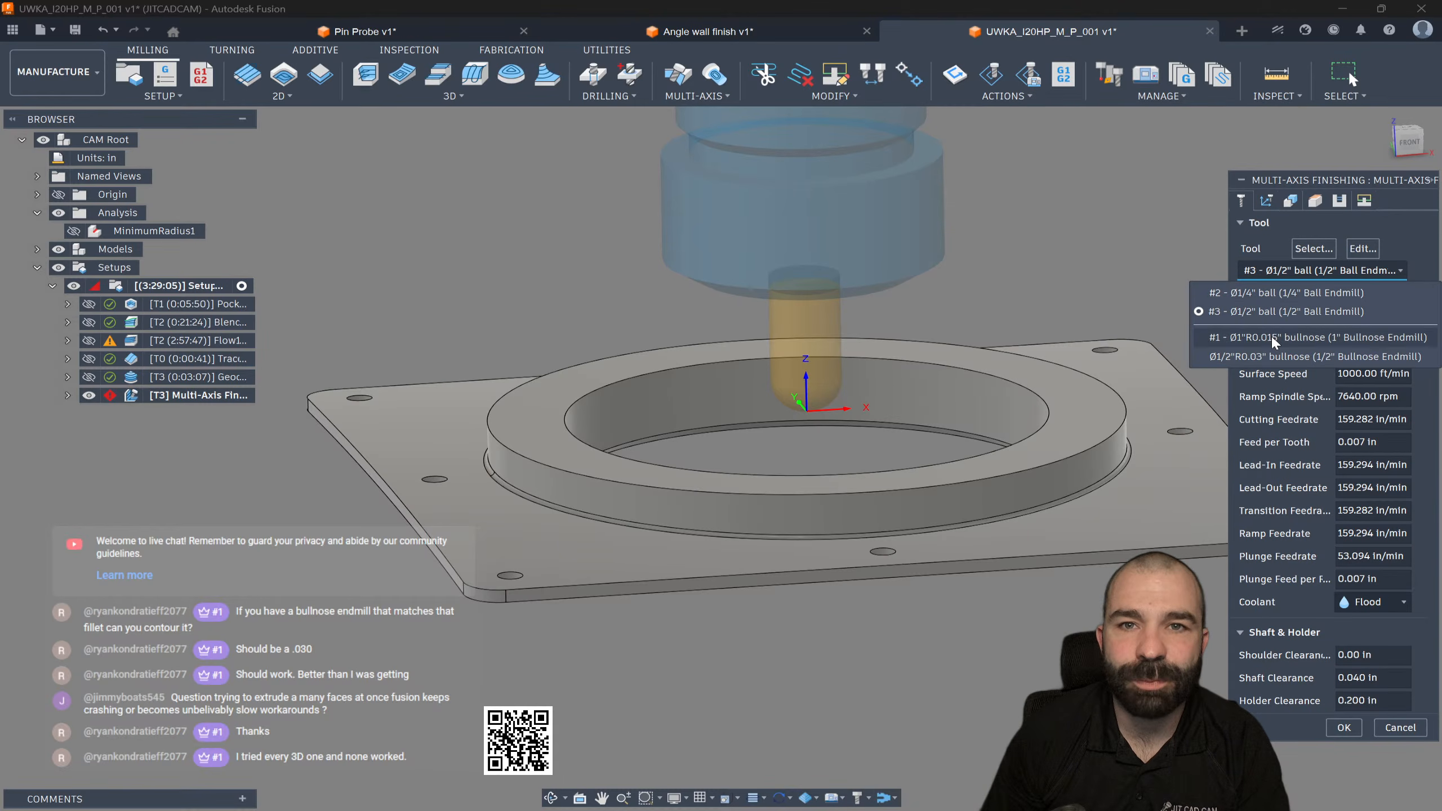
{"action": "left_click", "coordinate": [1273, 353]}
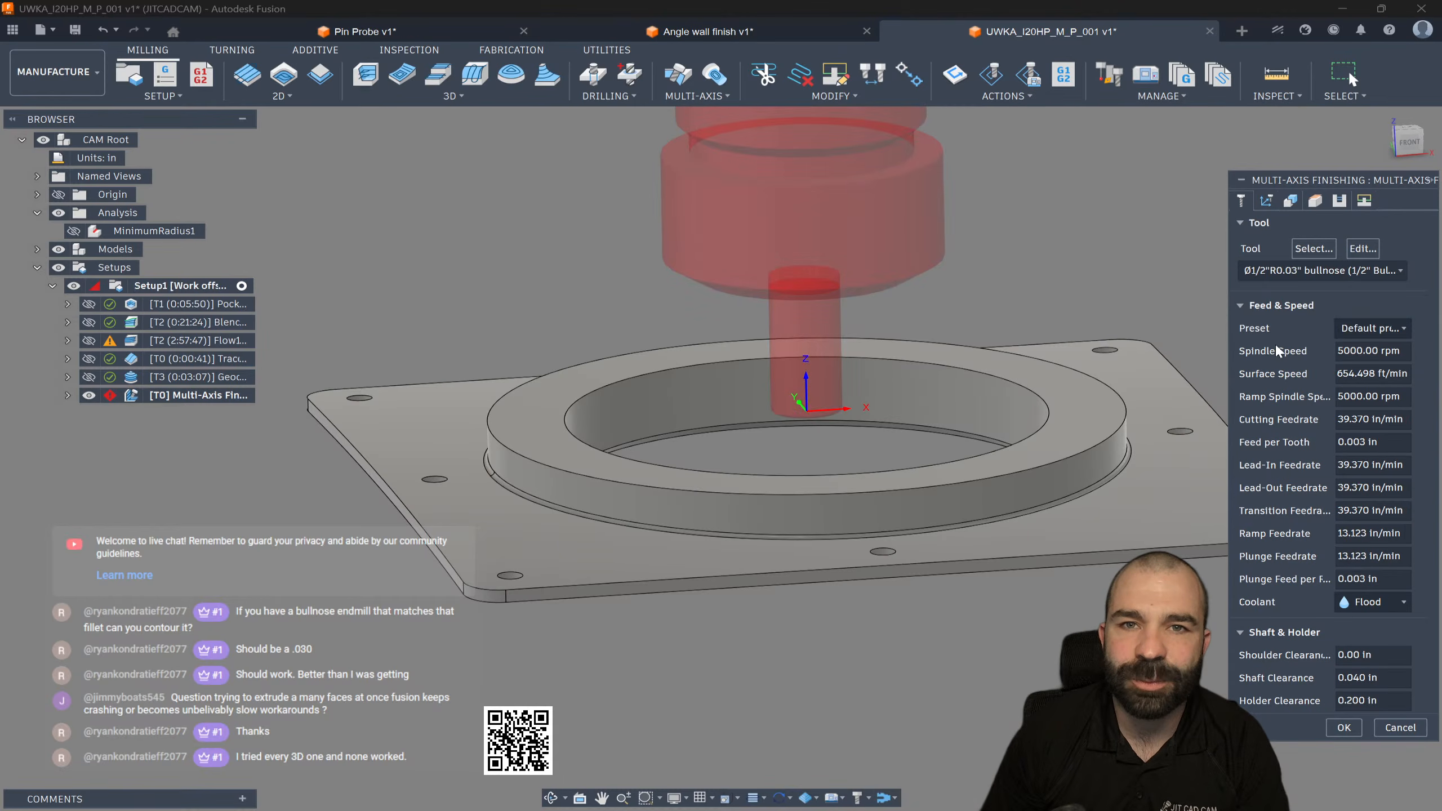
{"action": "left_click", "coordinate": [1290, 271]}
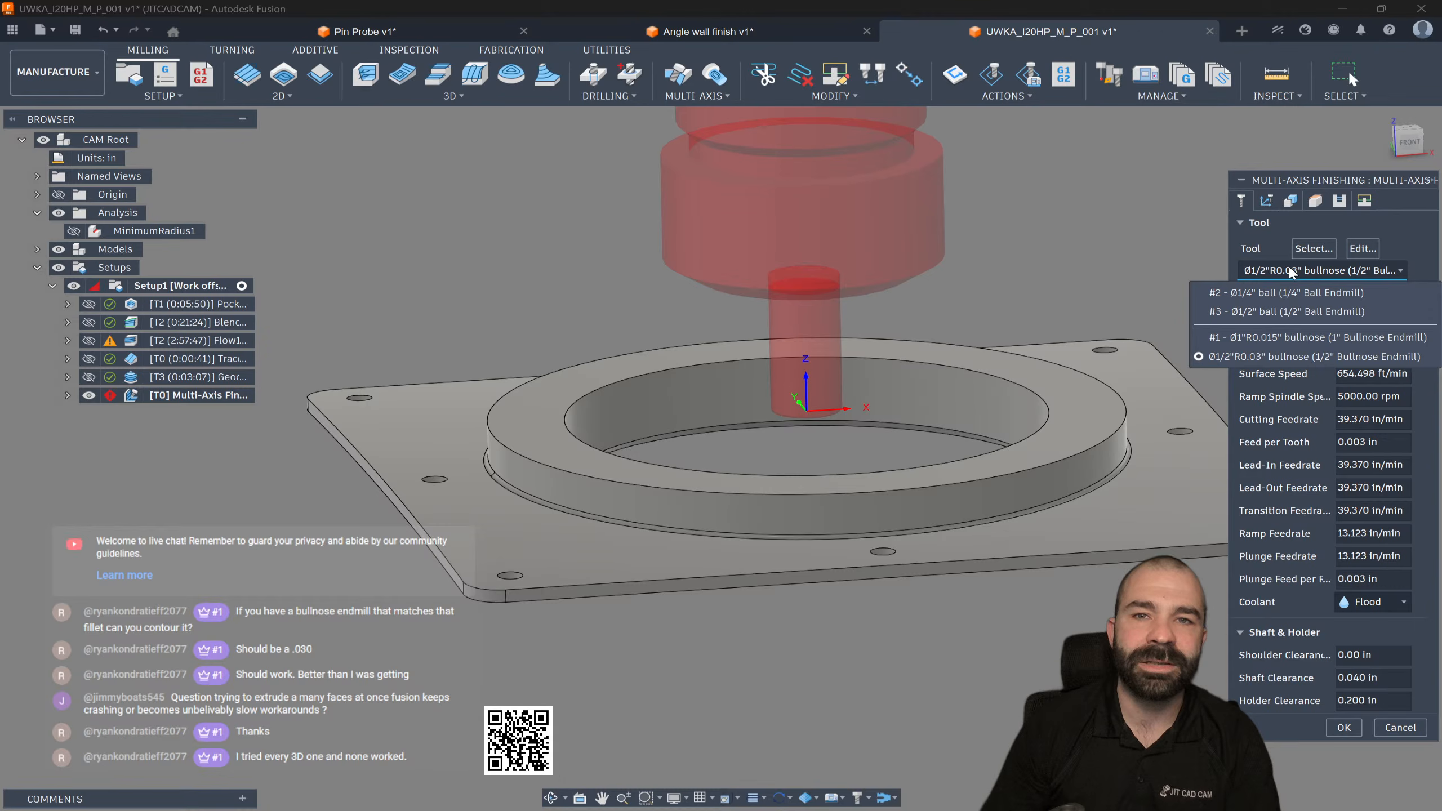
{"action": "left_click", "coordinate": [1277, 276]}
{"action": "left_click", "coordinate": [1399, 728]}
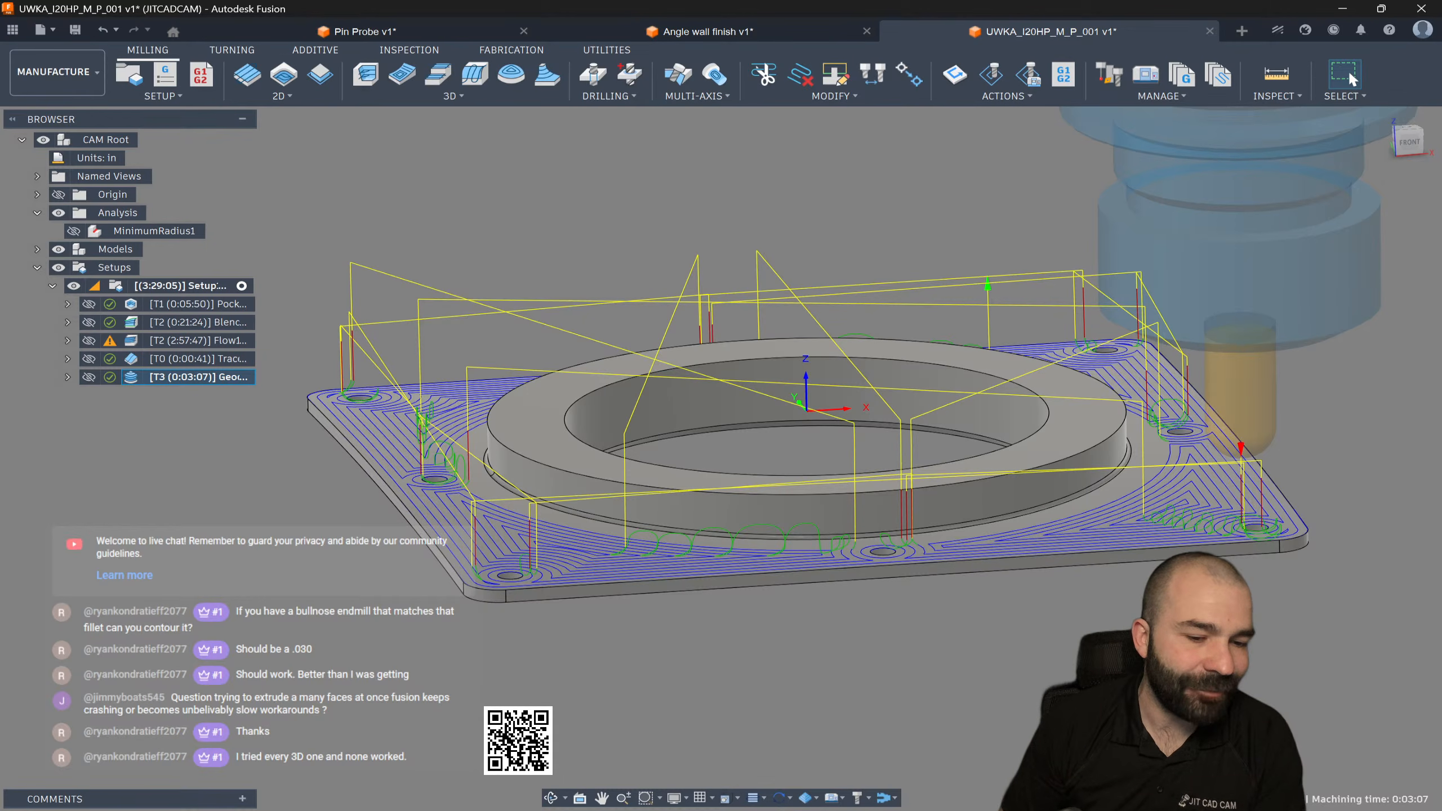
Step: Edit the Blend operation on the ring's base: set tolerance and cusp height to 0.001 in, enable smoothing, and regenerate the toolpath
{"action": "left_click", "coordinate": [193, 322]}
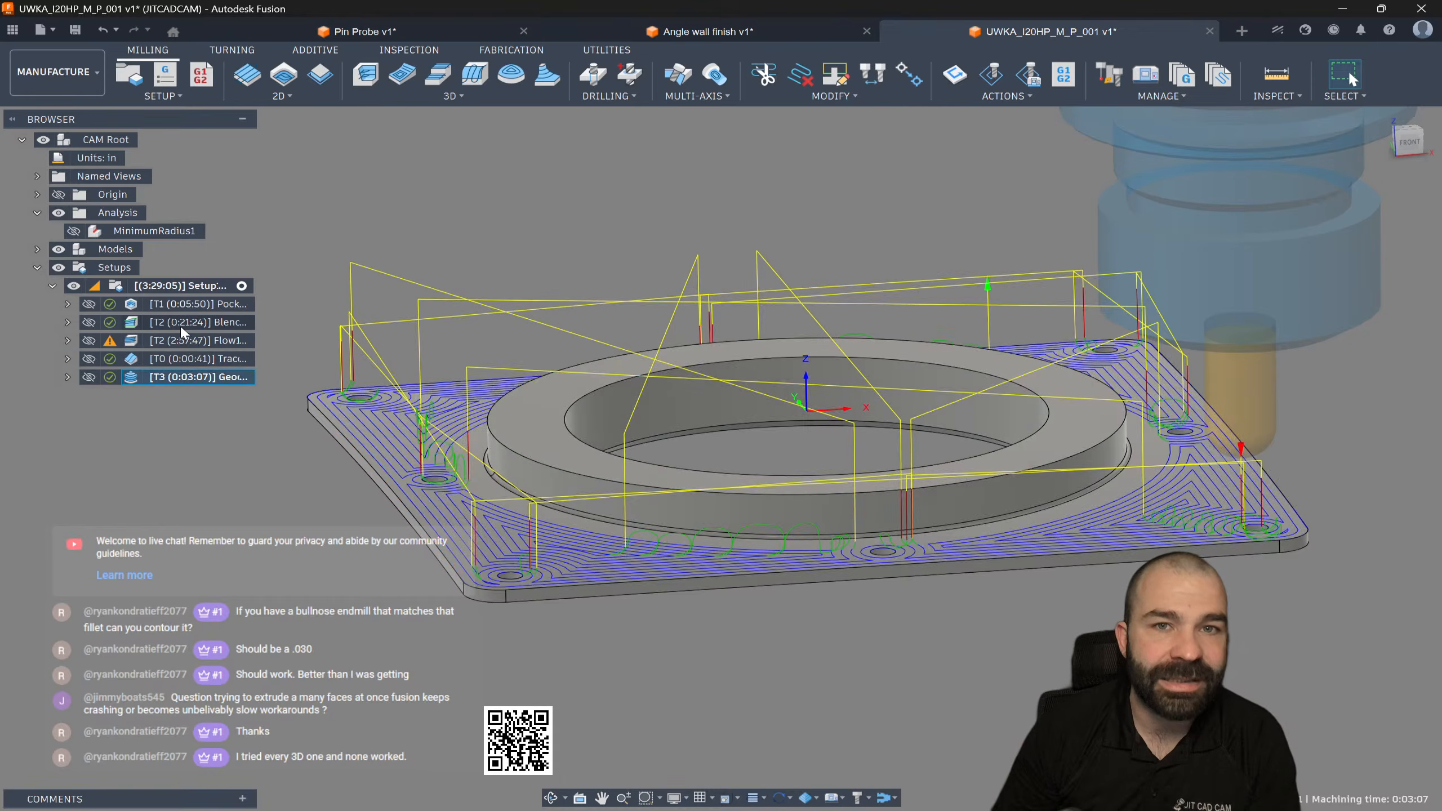
{"action": "scroll", "coordinate": [434, 481], "scroll_direction": "down", "scroll_amount": 2}
{"action": "scroll", "coordinate": [434, 481], "scroll_direction": "up", "scroll_amount": 5}
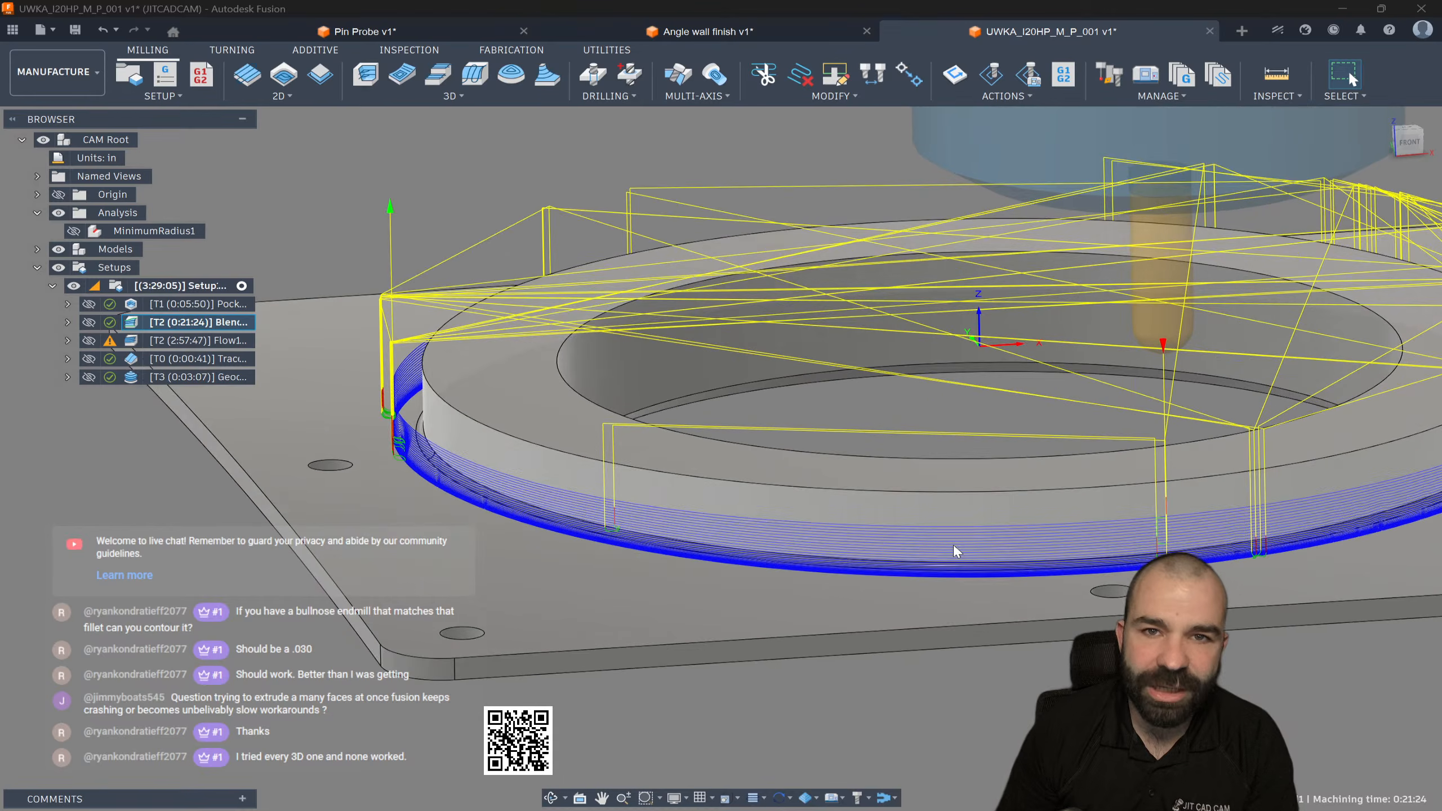
{"action": "scroll", "coordinate": [497, 510], "scroll_direction": "up", "scroll_amount": 5}
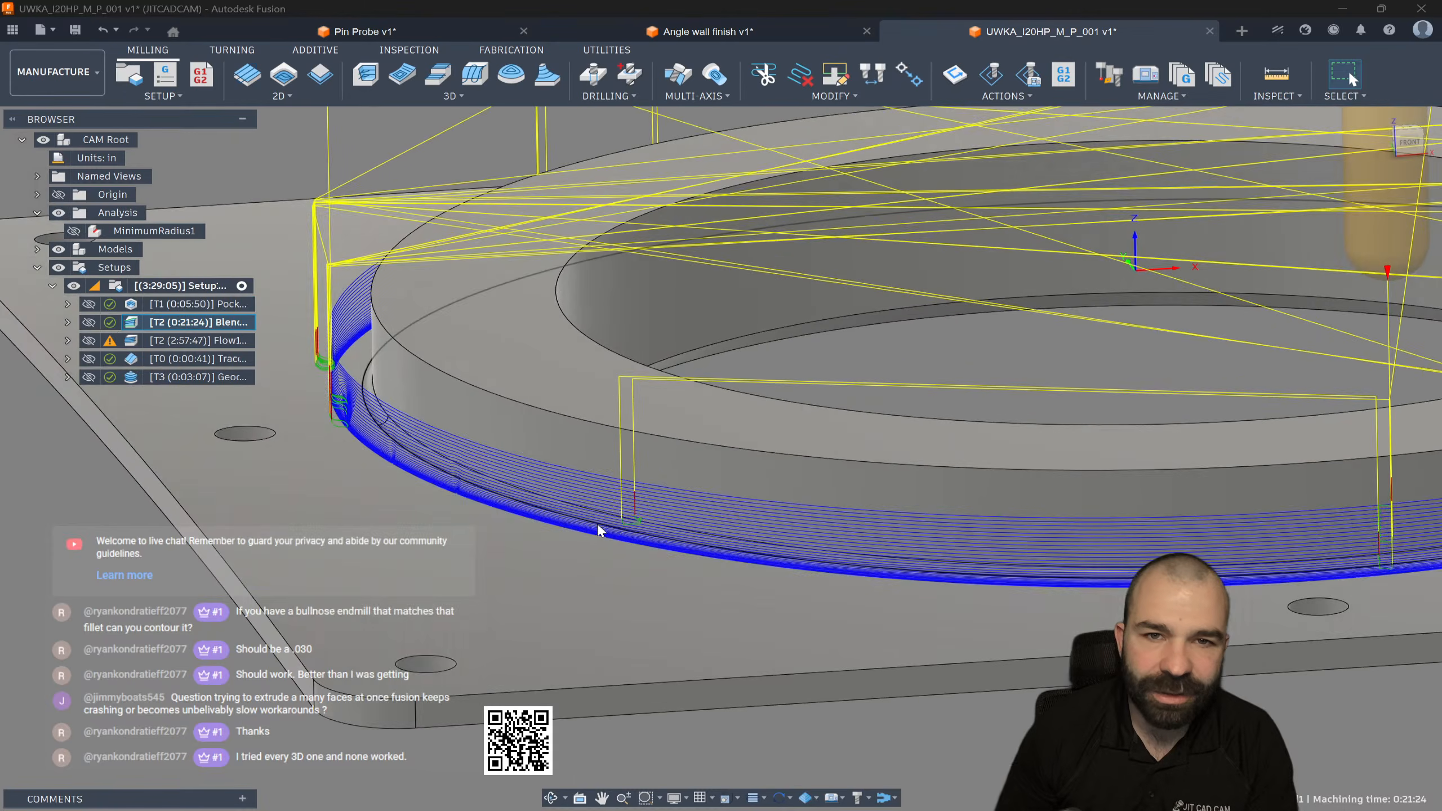
{"action": "scroll", "coordinate": [431, 480], "scroll_direction": "up", "scroll_amount": 2}
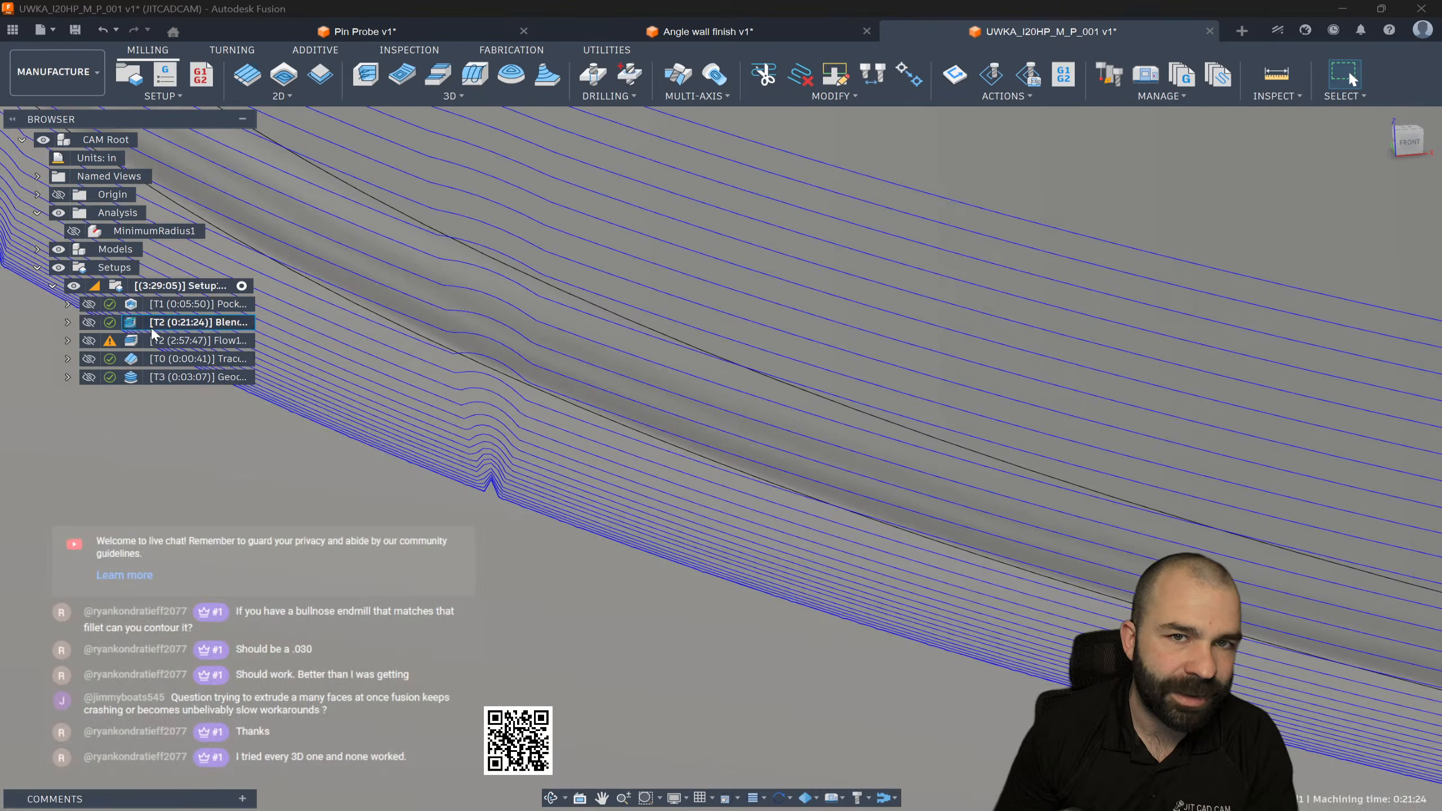
{"action": "double_click", "coordinate": [133, 322]}
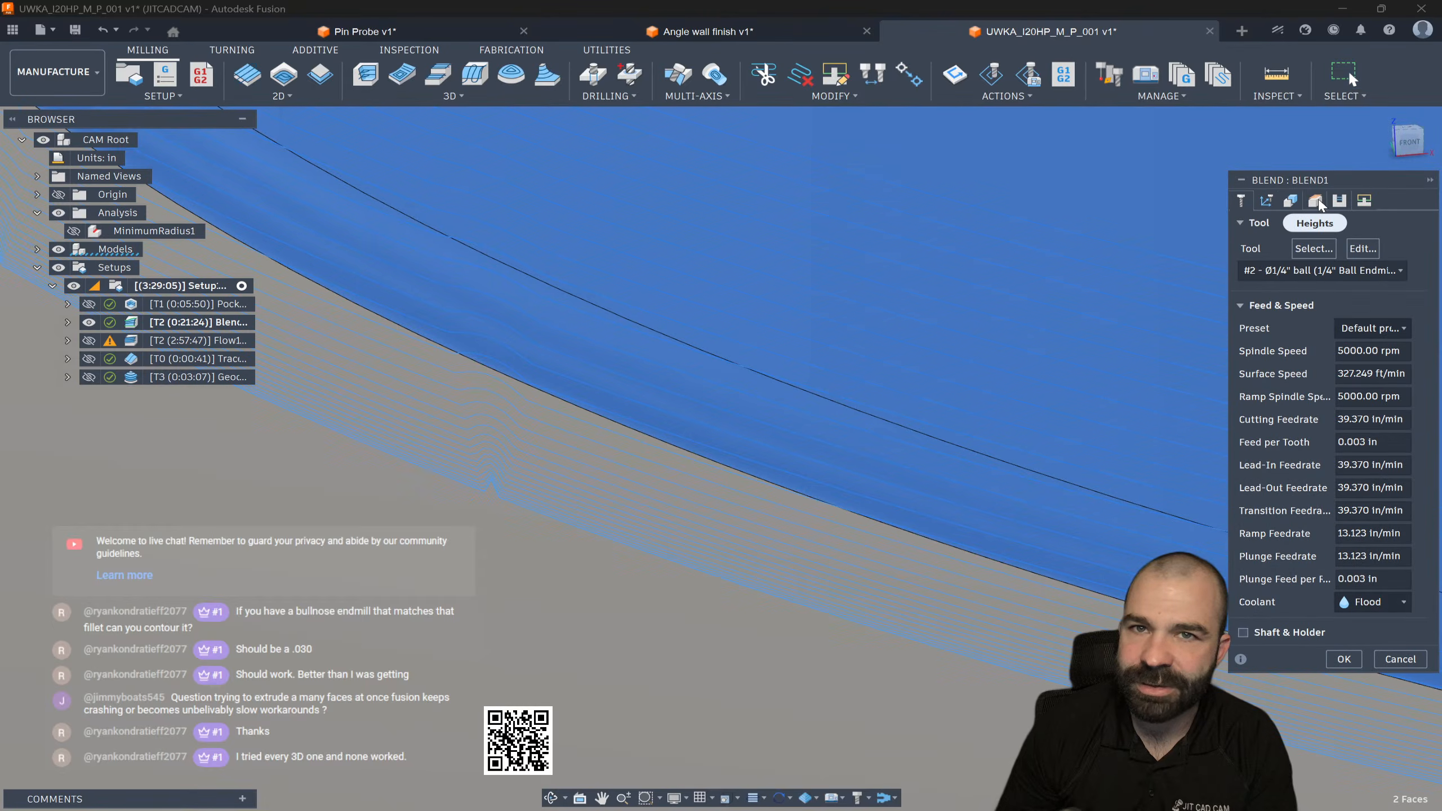
{"action": "left_click", "coordinate": [1339, 199]}
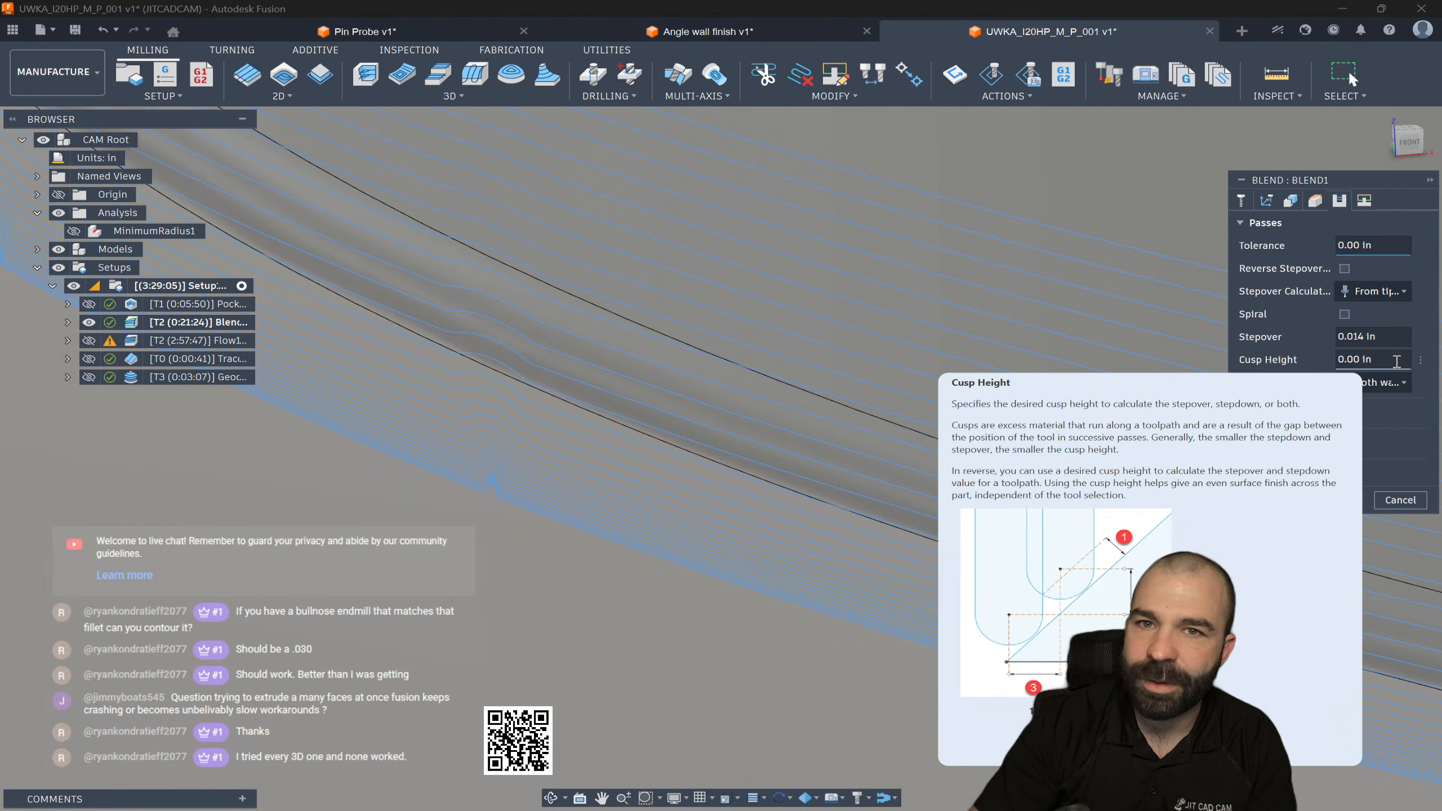
{"action": "type", "text": "1"}
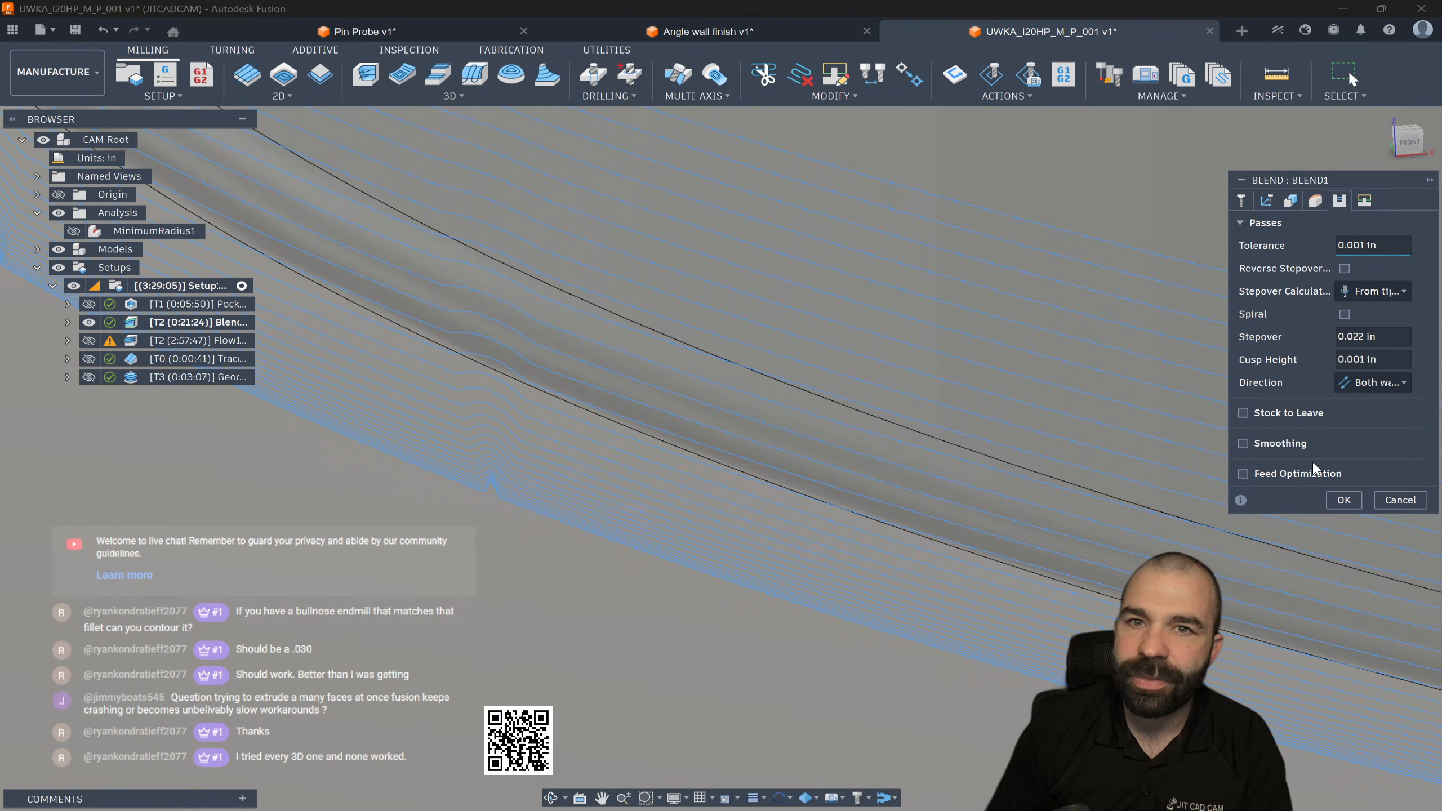
{"action": "left_click", "coordinate": [1248, 445]}
{"action": "left_click", "coordinate": [1351, 531]}
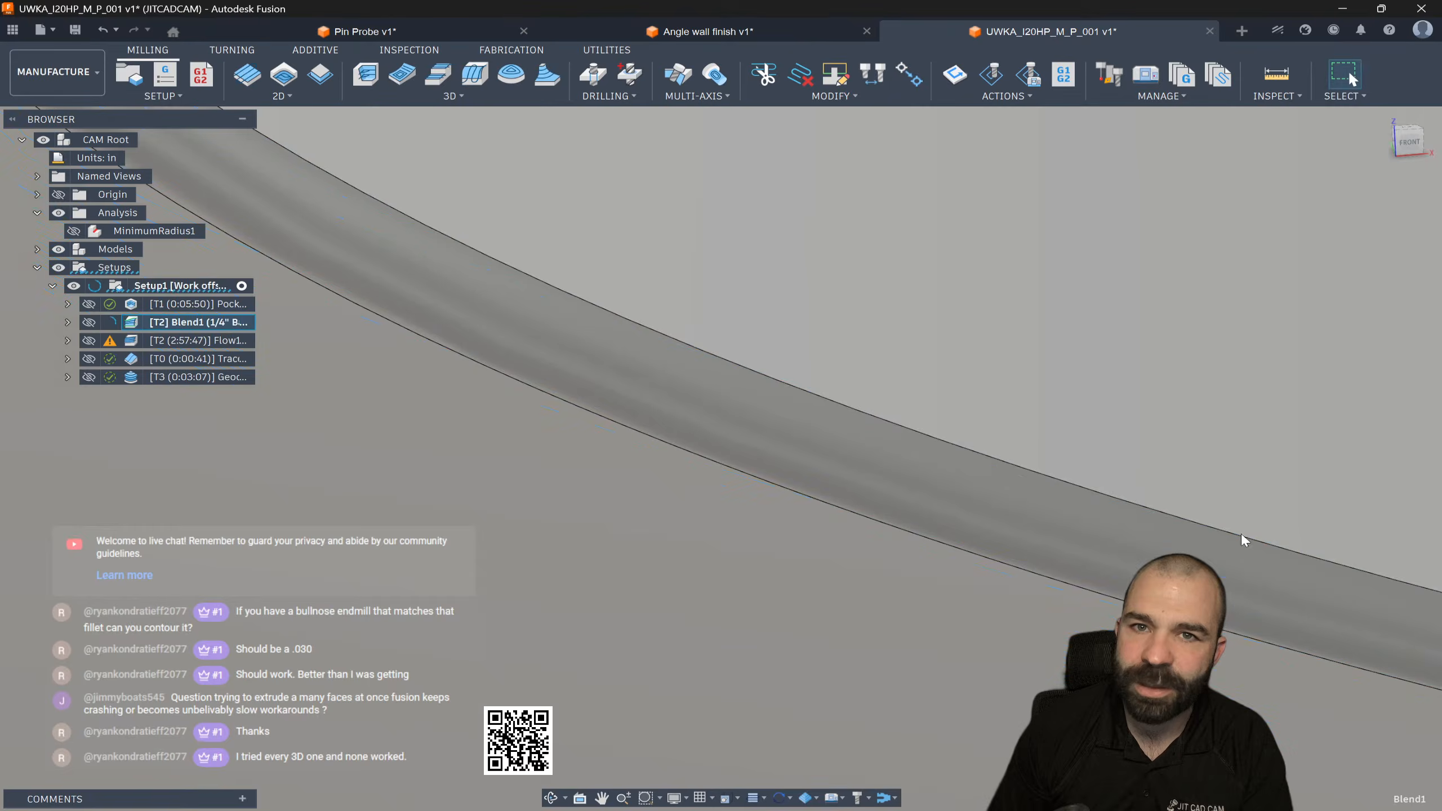
Step: Review the Blend operation's drive surfaces and curves, and examine its regenerated toolpath around the ring's base
{"action": "scroll", "coordinate": [1077, 538], "scroll_direction": "down", "scroll_amount": 5}
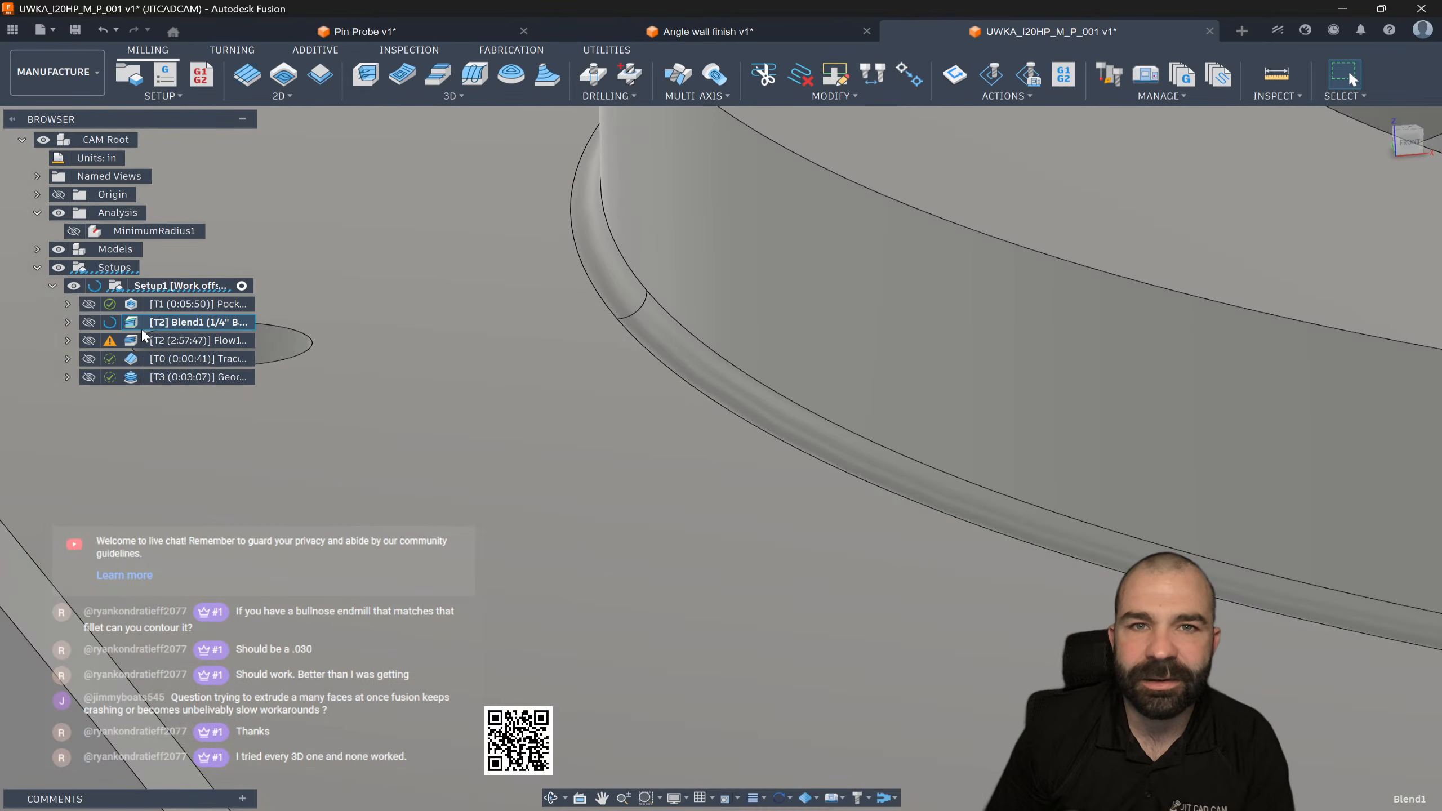
{"action": "double_click", "coordinate": [138, 322]}
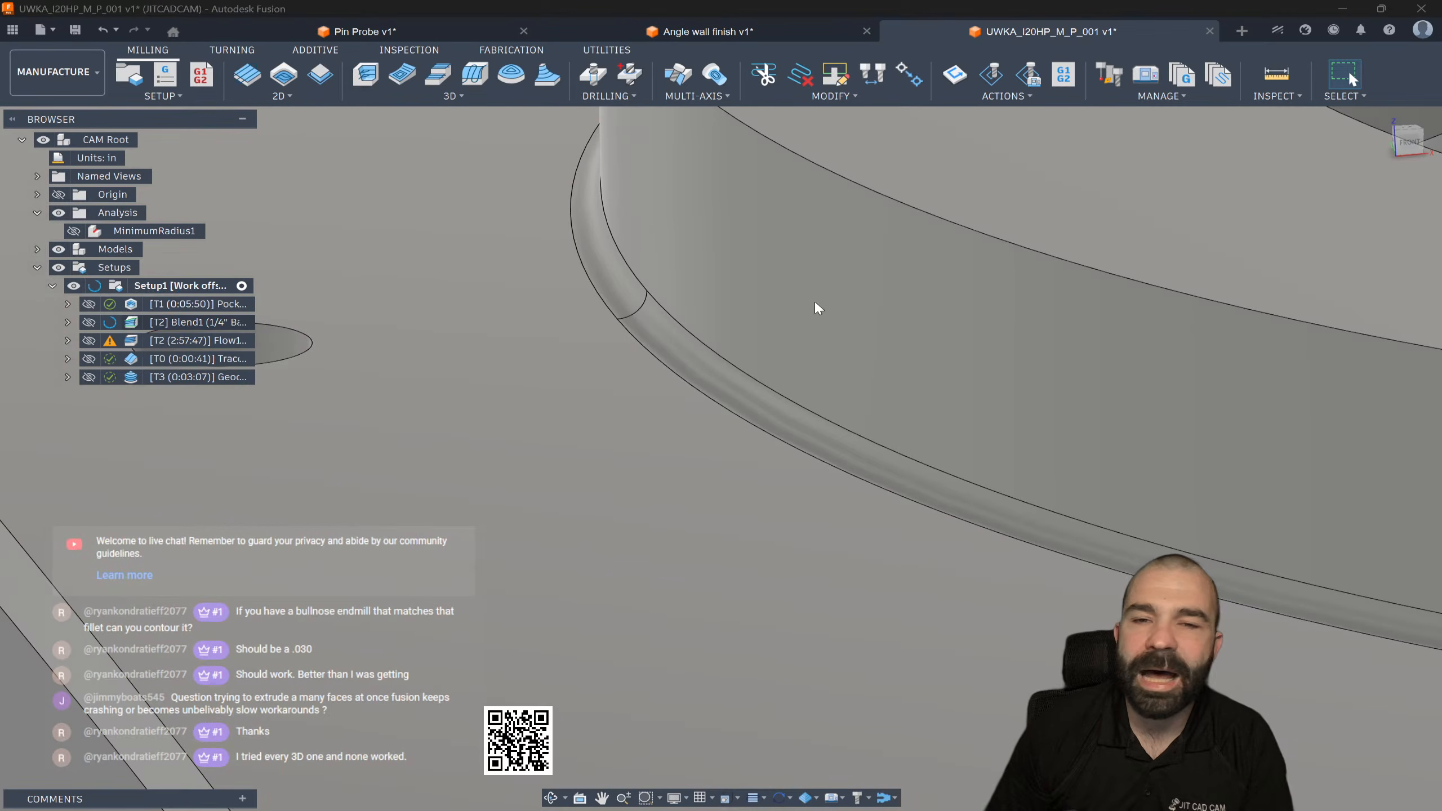
{"action": "left_click", "coordinate": [1290, 202]}
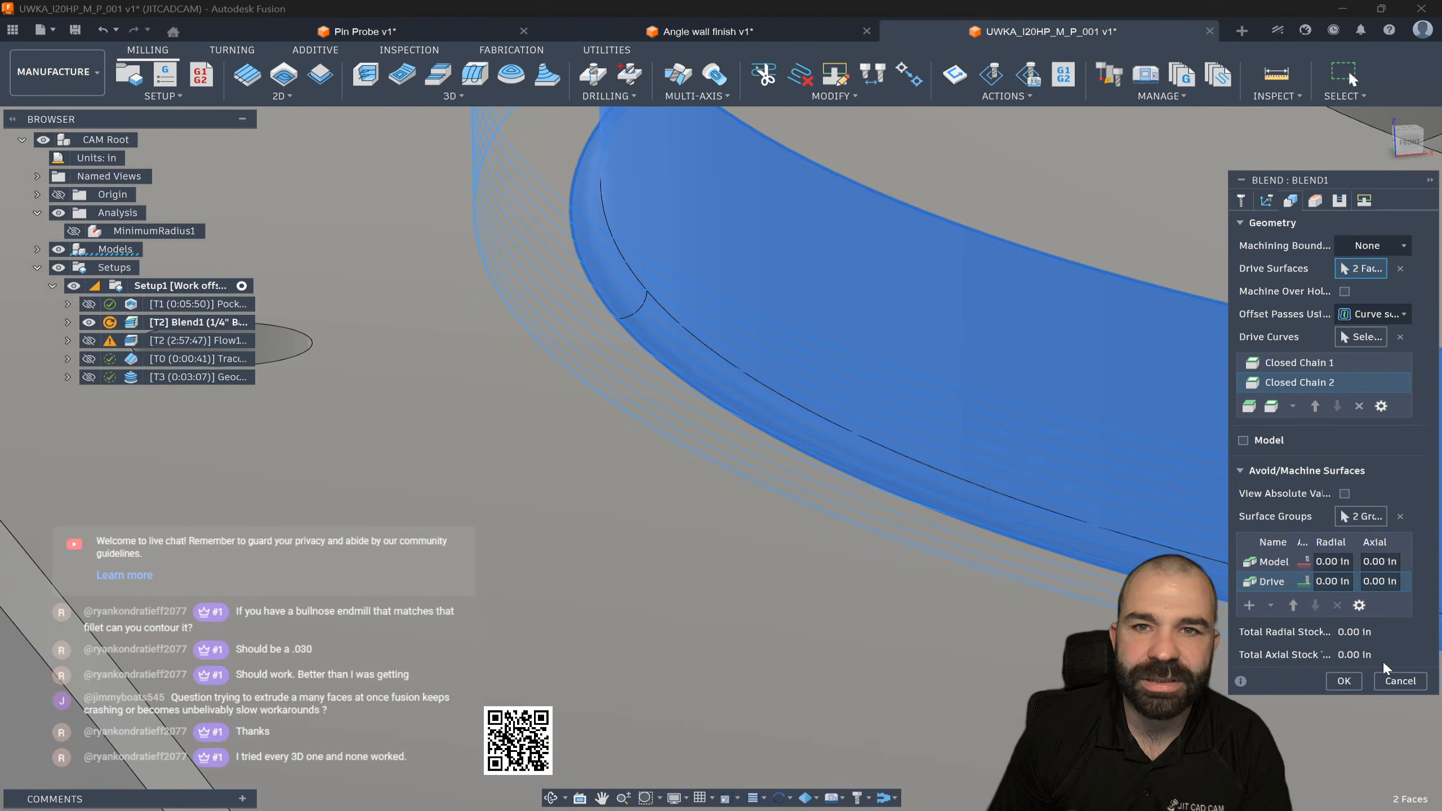
{"action": "left_click", "coordinate": [1387, 678]}
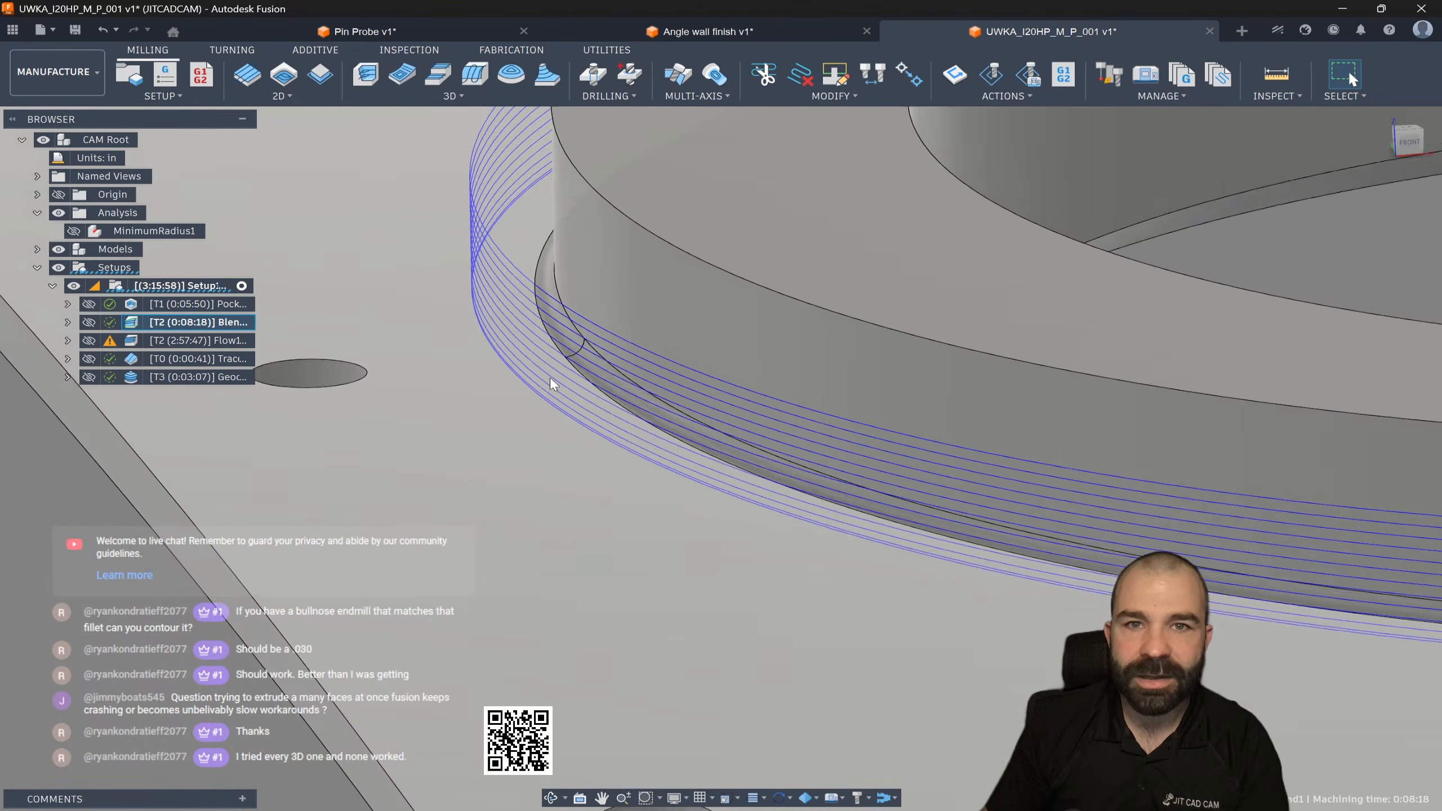
{"action": "scroll", "coordinate": [545, 385], "scroll_direction": "down", "scroll_amount": 5}
{"action": "scroll", "coordinate": [613, 442], "scroll_direction": "up", "scroll_amount": 5}
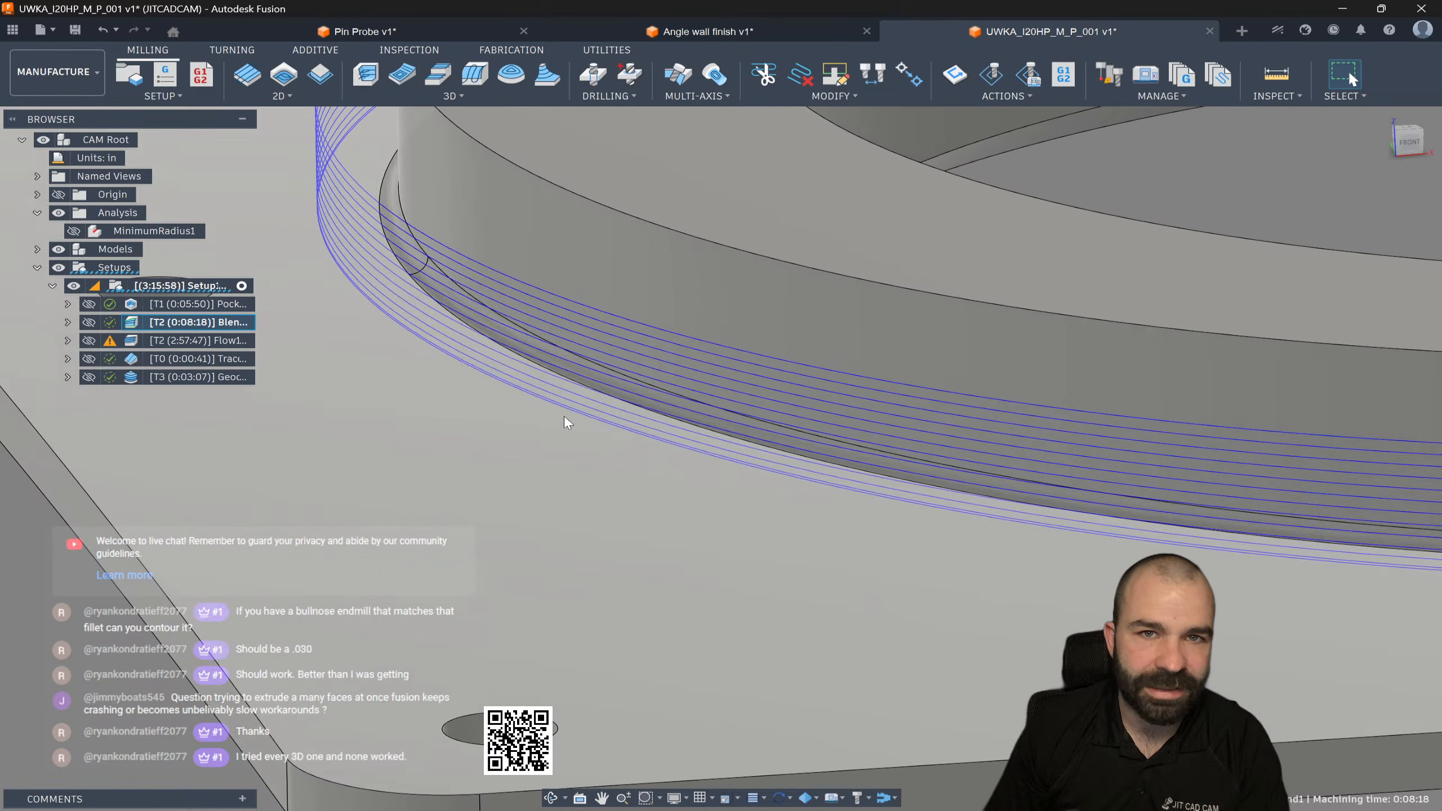
{"action": "scroll", "coordinate": [510, 415], "scroll_direction": "down", "scroll_amount": 4}
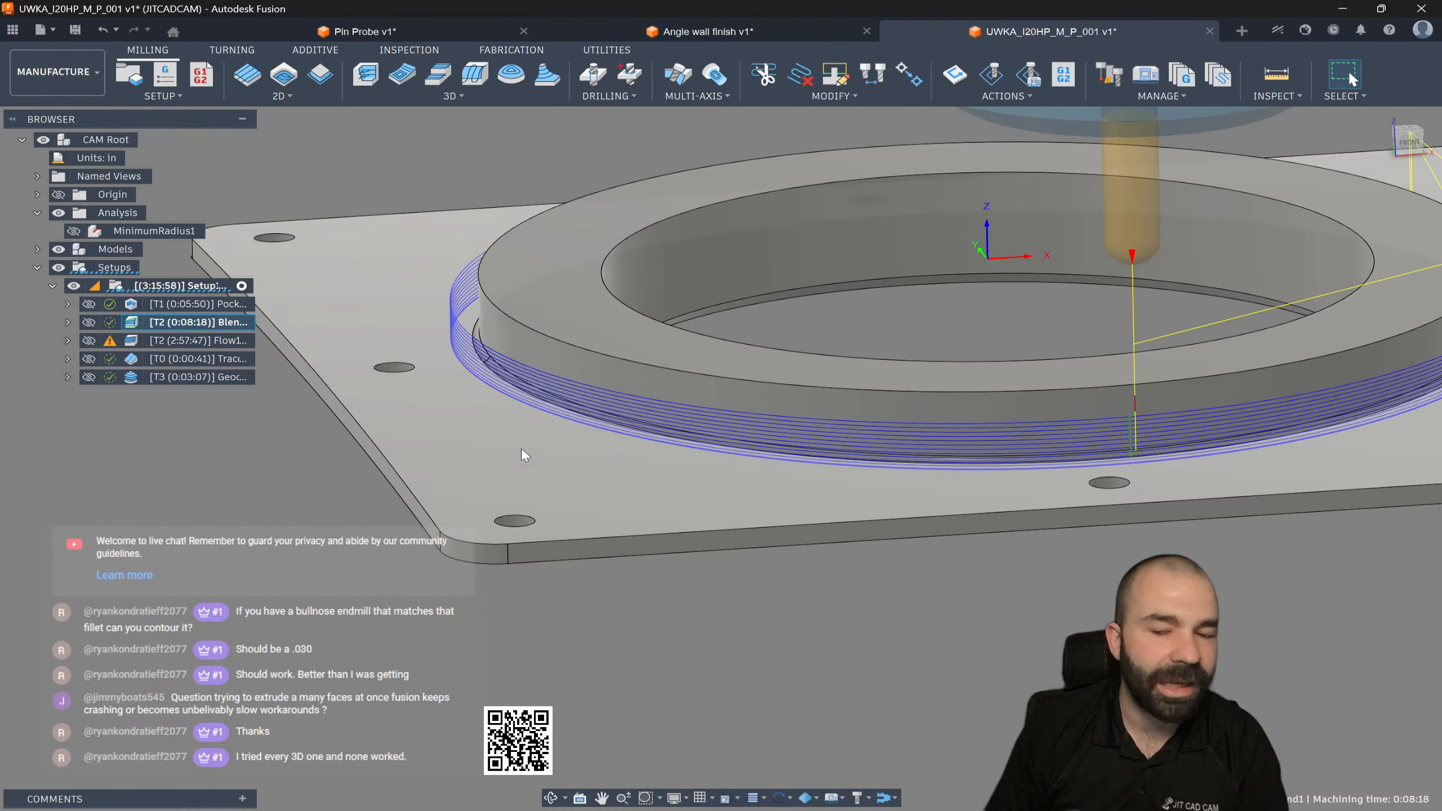
{"action": "scroll", "coordinate": [520, 449], "scroll_direction": "down", "scroll_amount": 4}
{"action": "scroll", "coordinate": [664, 457], "scroll_direction": "up", "scroll_amount": 8}
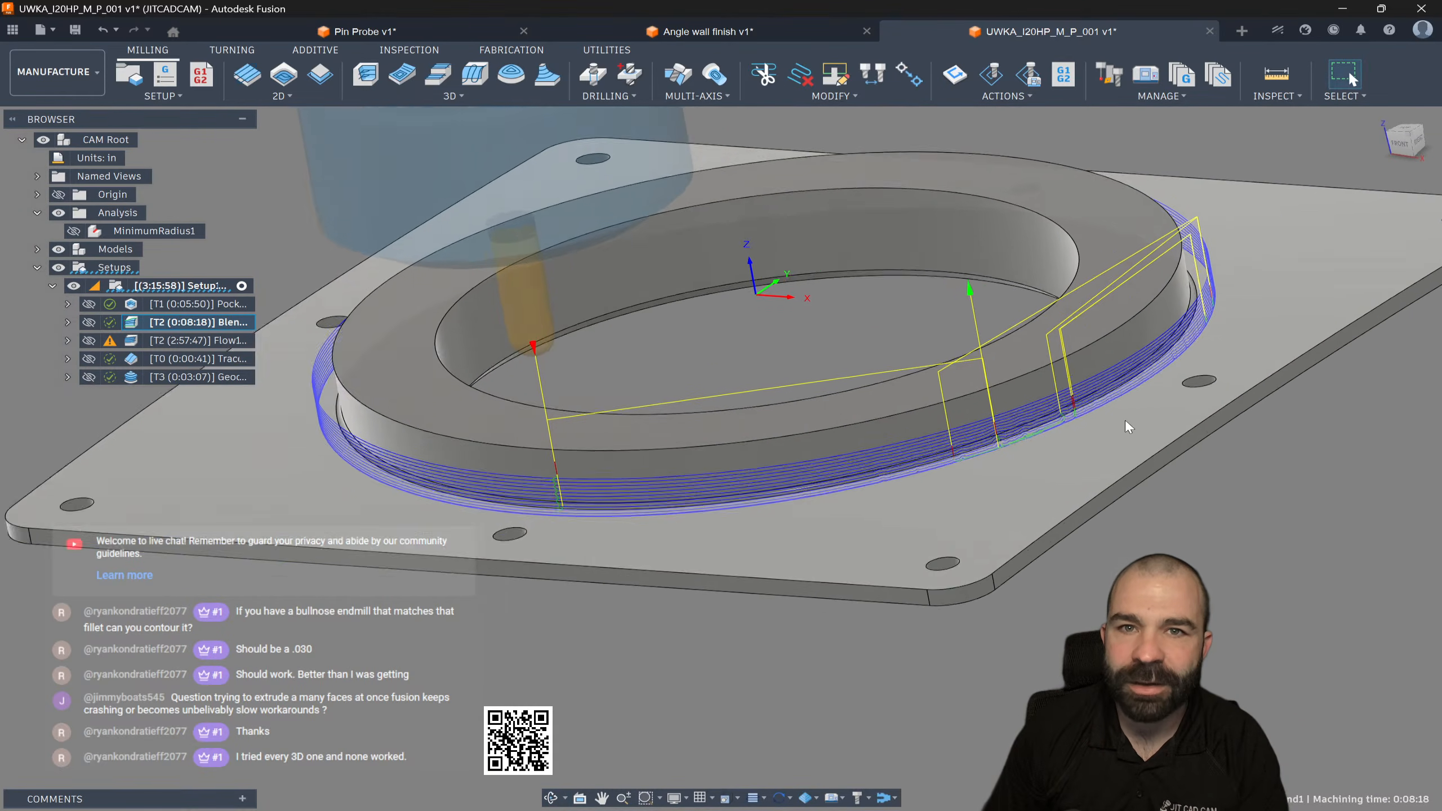
Step: Examine the Blend toolpath's lowest passes and lead-in moves up close around the ring's base
{"action": "scroll", "coordinate": [984, 448], "scroll_direction": "up", "scroll_amount": 2}
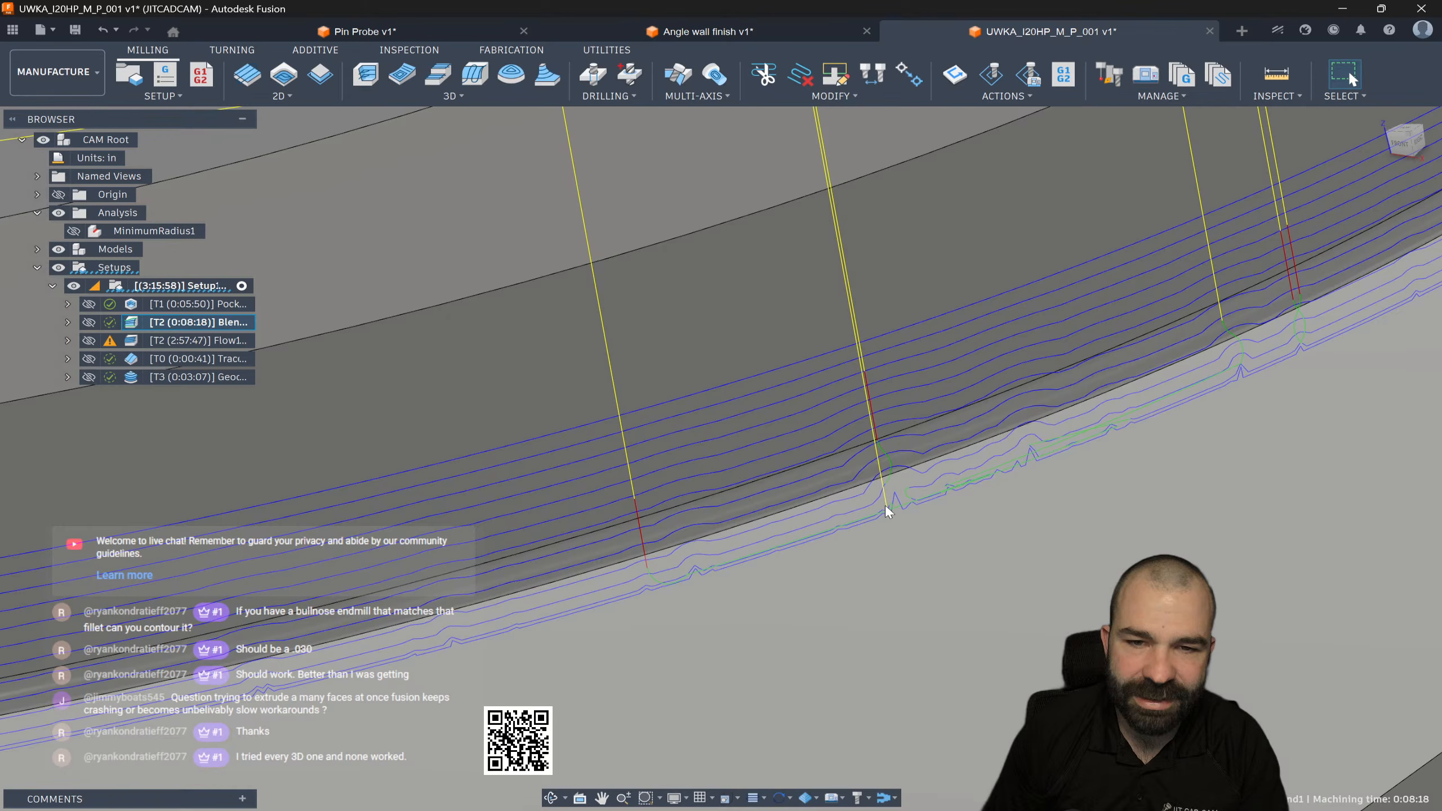
{"action": "scroll", "coordinate": [885, 516], "scroll_direction": "down", "scroll_amount": 8}
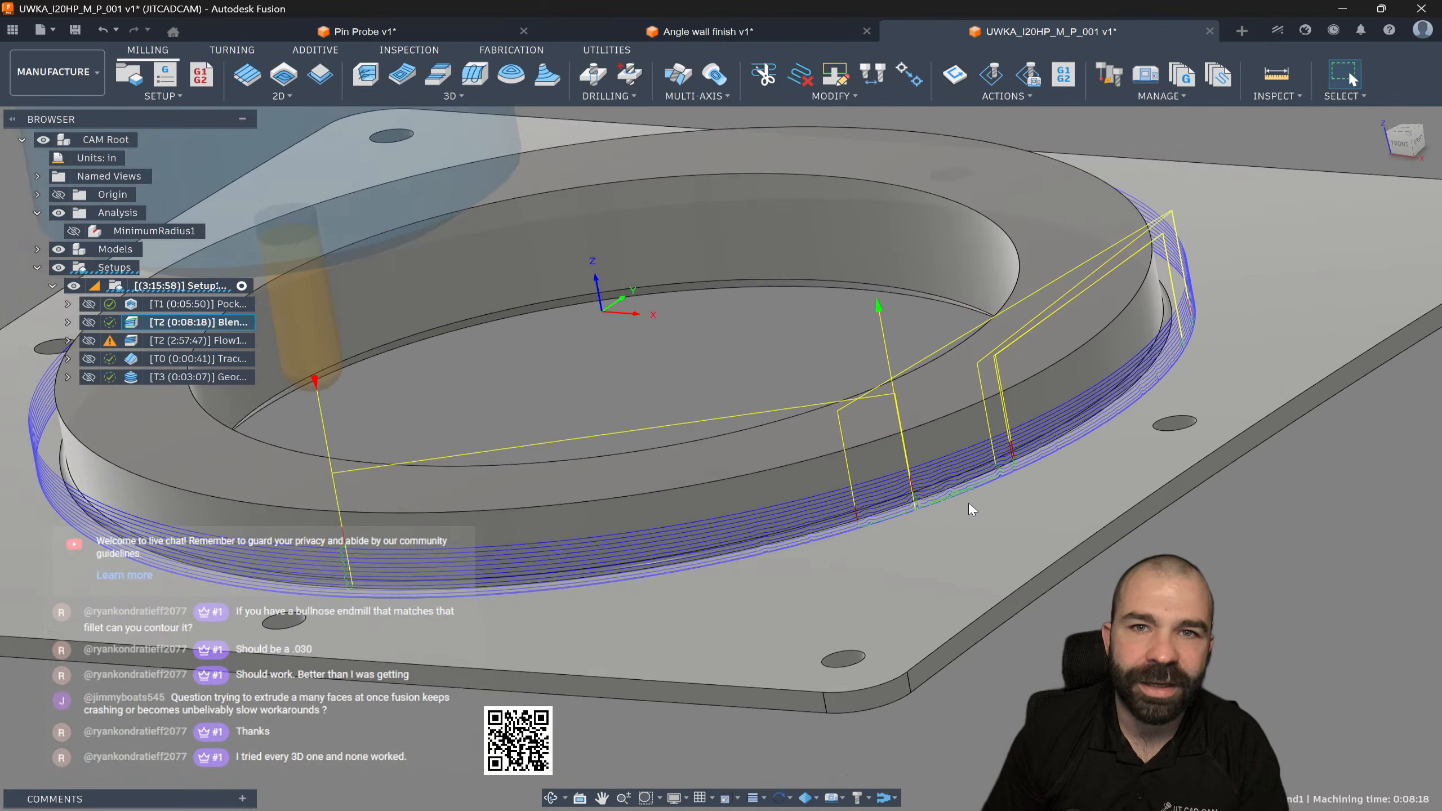
{"action": "scroll", "coordinate": [1077, 505], "scroll_direction": "down", "scroll_amount": 3}
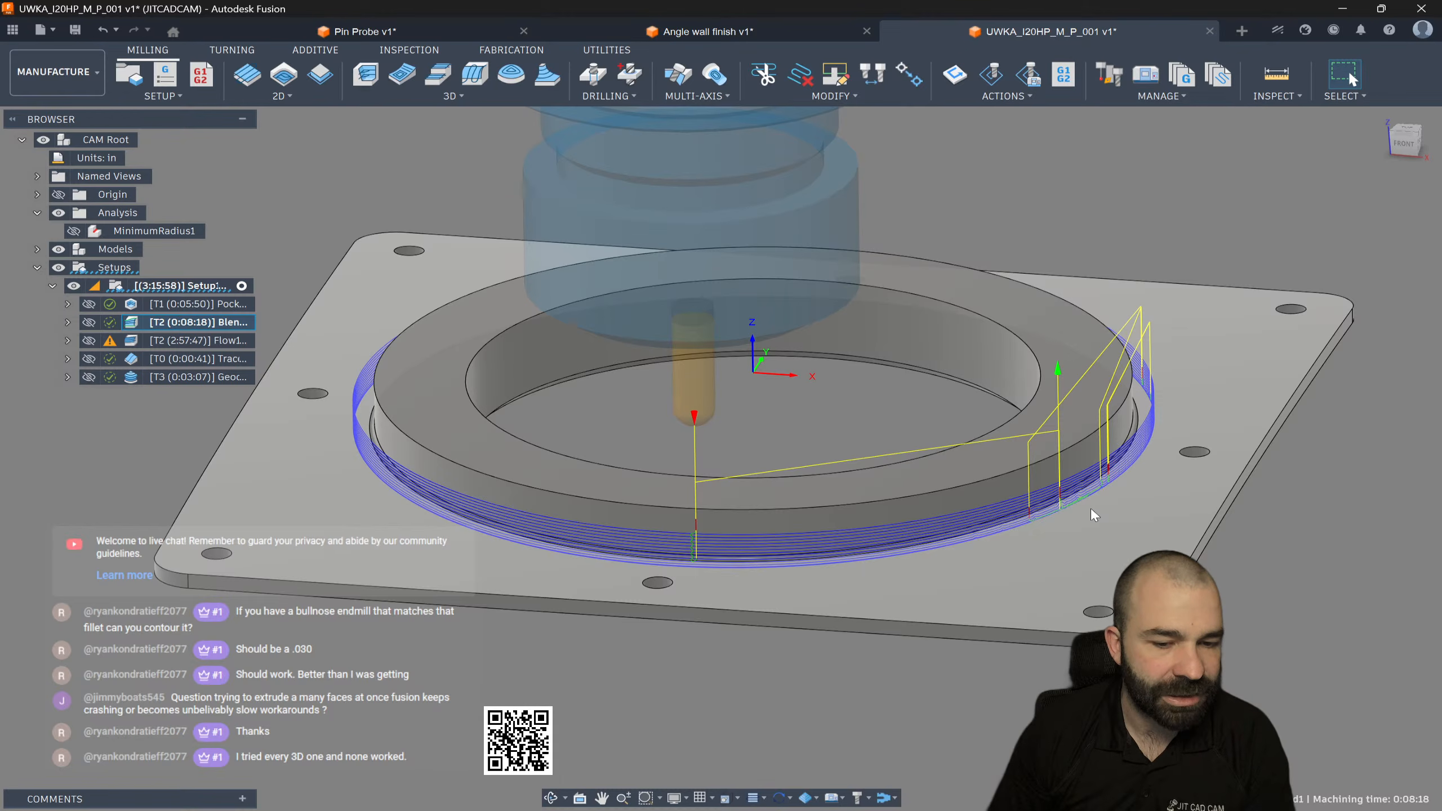
{"action": "scroll", "coordinate": [1088, 497], "scroll_direction": "down", "scroll_amount": 2}
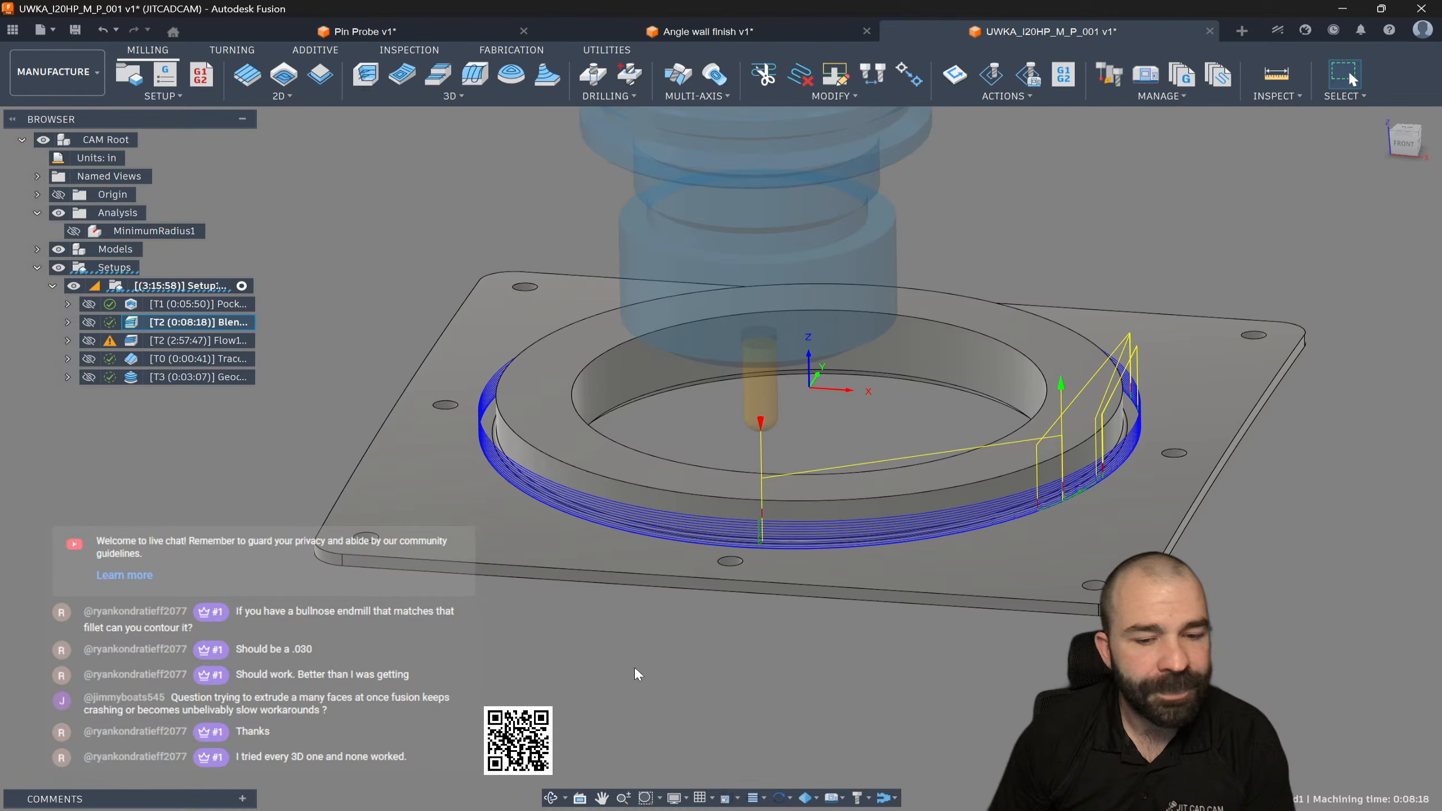
Step: Create a new part design and start a sketch on the vertical front (XZ) plane
{"action": "left_click", "coordinate": [1241, 30]}
{"action": "double_click", "coordinate": [432, 287]}
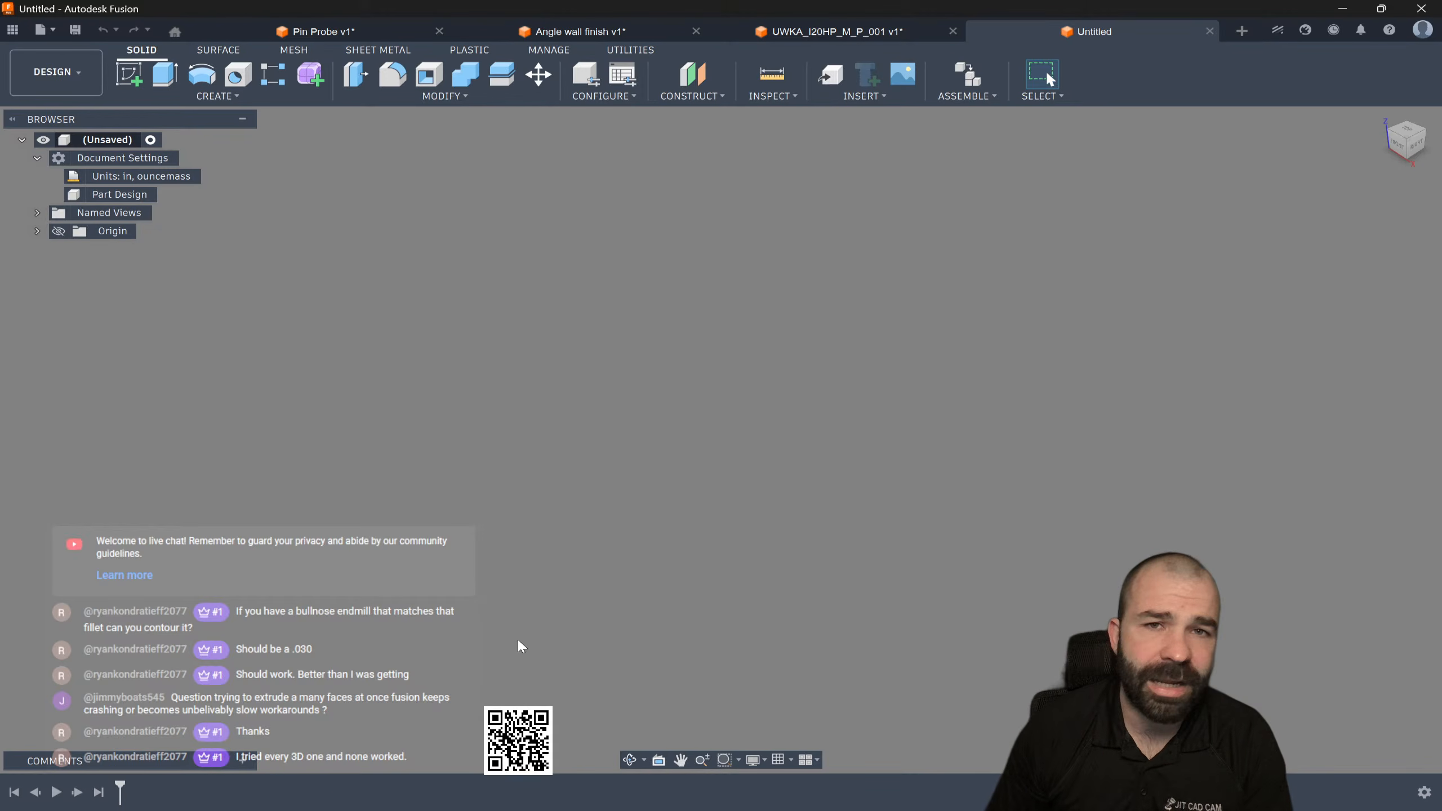
{"action": "left_click", "coordinate": [129, 75]}
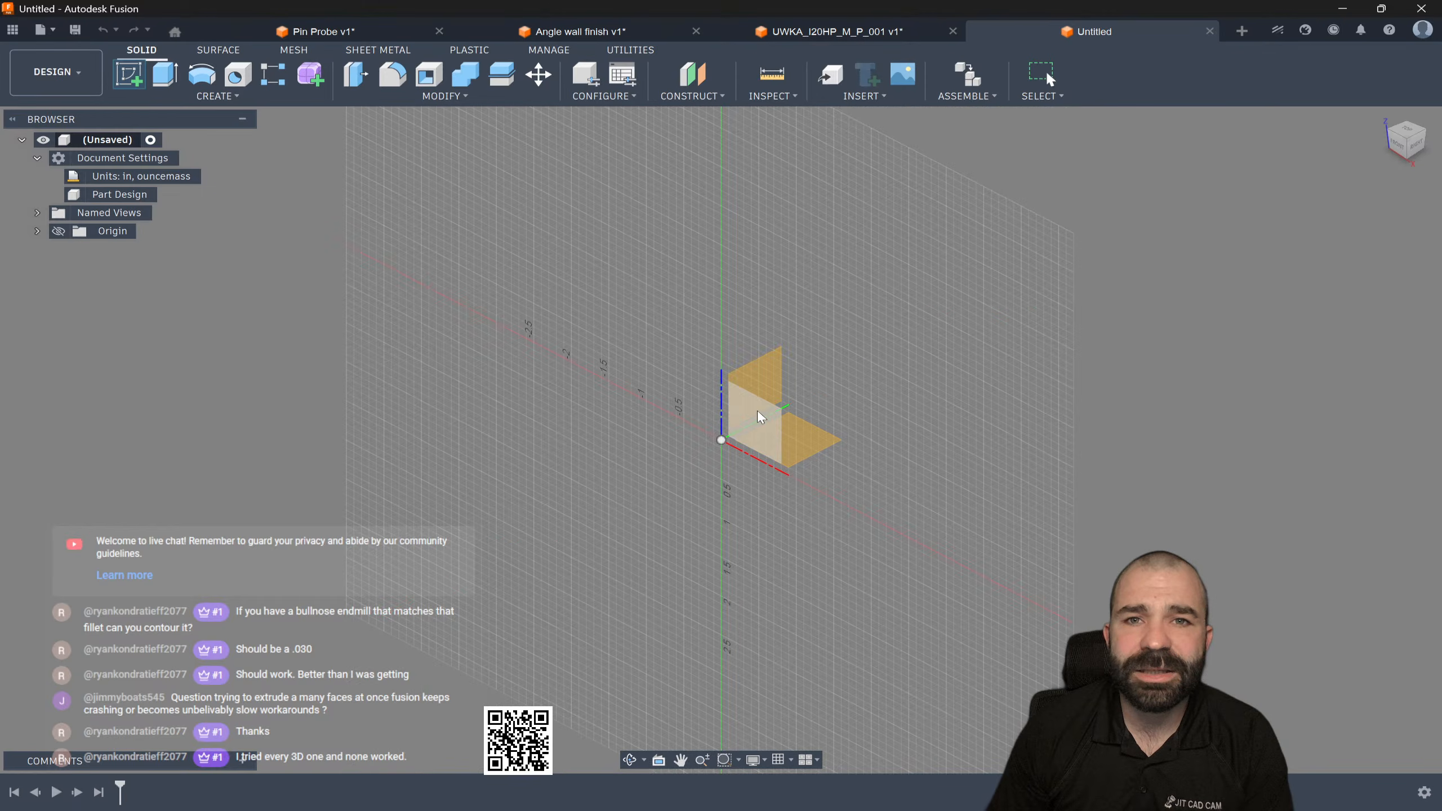
{"action": "left_click", "coordinate": [720, 429]}
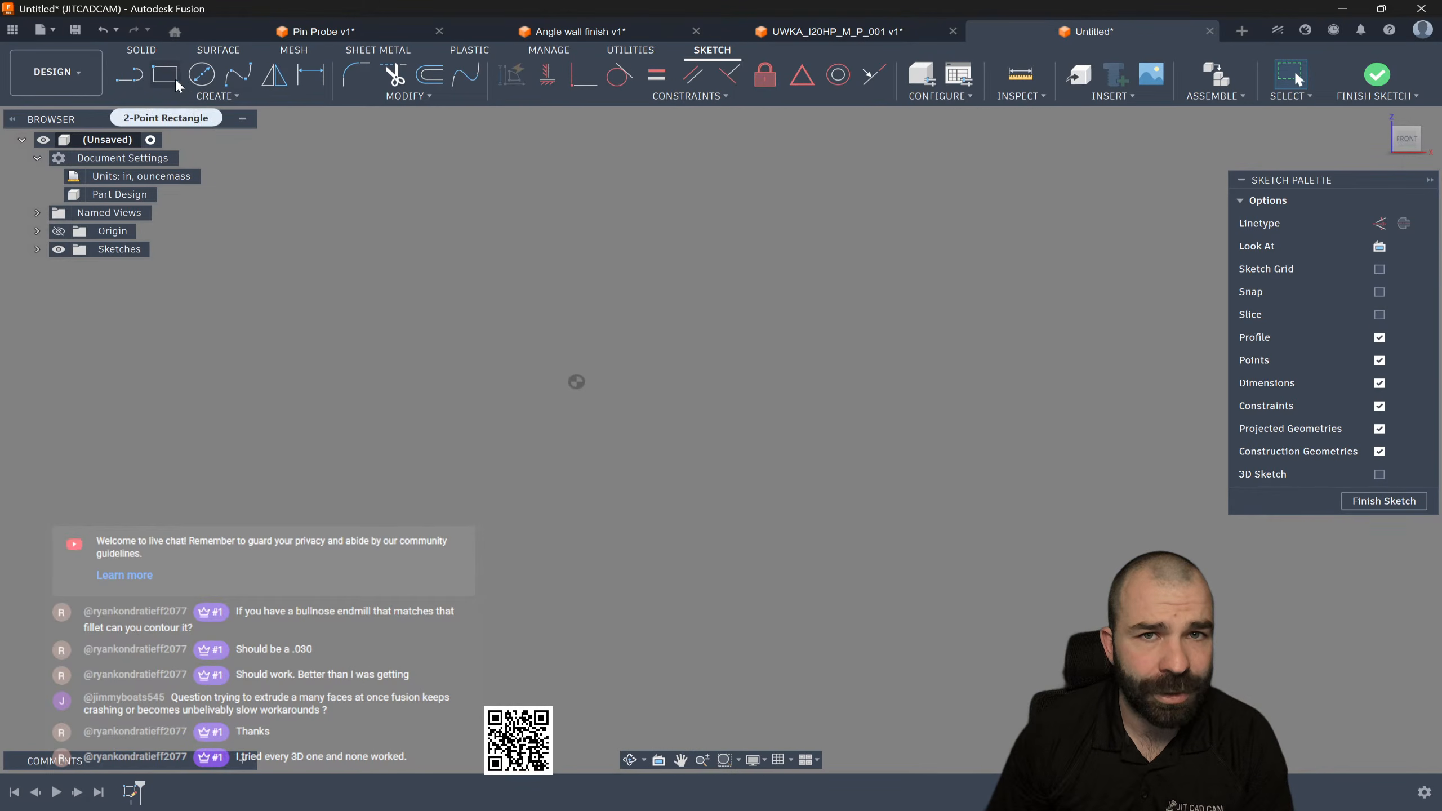
Step: Sketch a center rectangle on the origin, about 18.1 in wide and 13.8 in high
{"action": "left_click", "coordinate": [165, 75]}
{"action": "left_click", "coordinate": [1377, 246]}
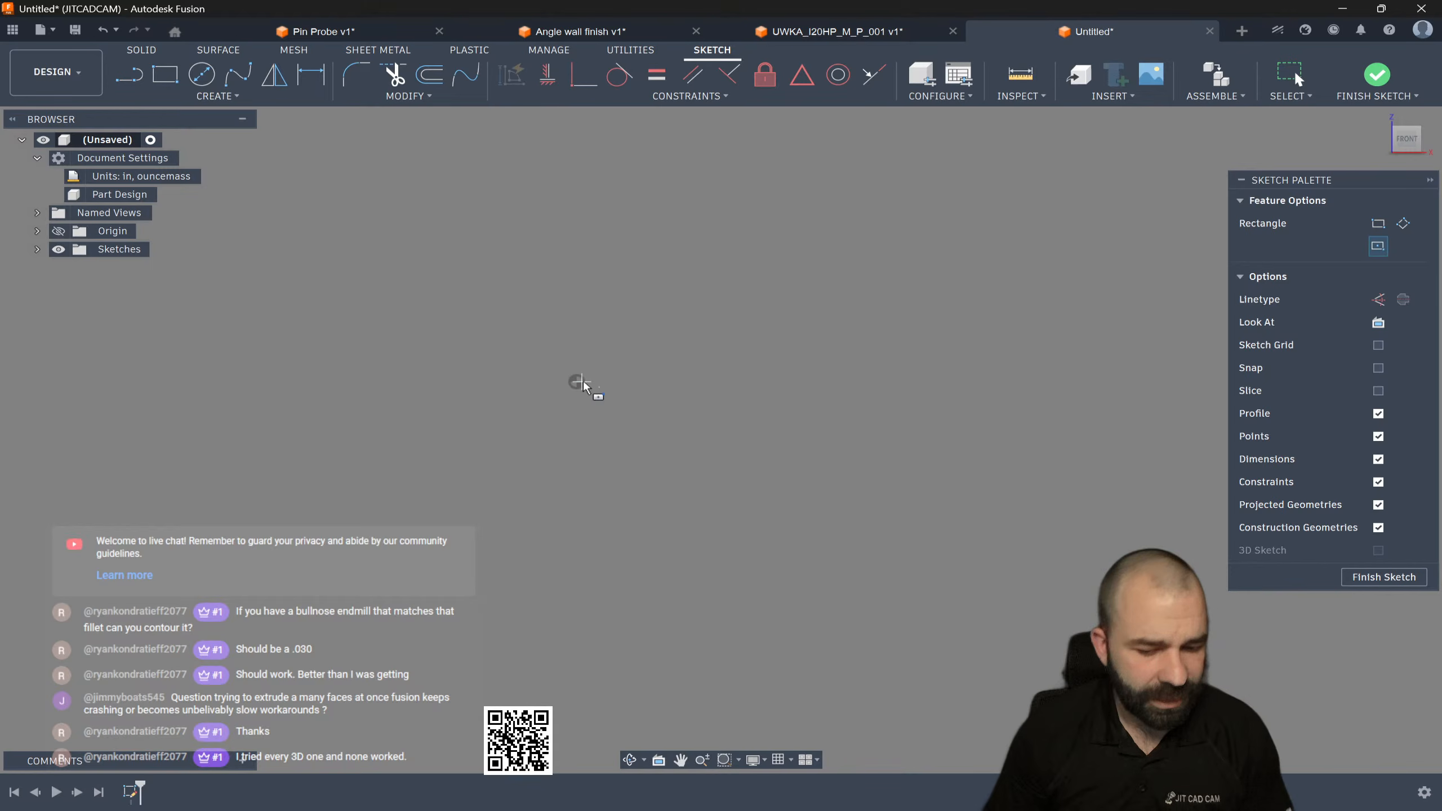
{"action": "key", "text": "Escape"}
{"action": "key", "text": "r"}
{"action": "left_click", "coordinate": [1374, 248]}
{"action": "left_click", "coordinate": [579, 384]}
{"action": "scroll", "coordinate": [1002, 253], "scroll_direction": "down", "scroll_amount": 3}
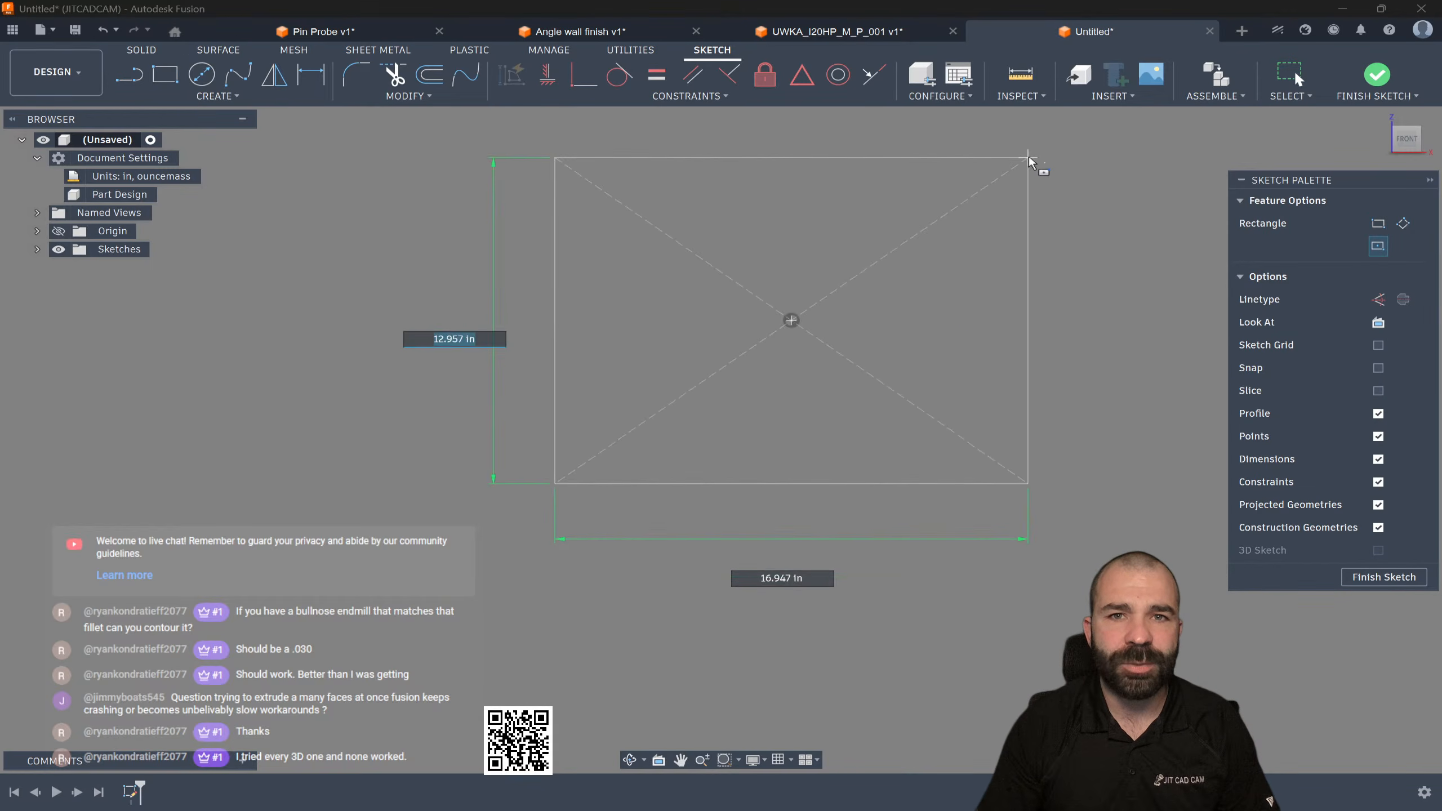
{"action": "left_click", "coordinate": [1043, 147]}
Step: Dimension the rectangle to 24 in high and 36 in wide
{"action": "key", "text": "d"}
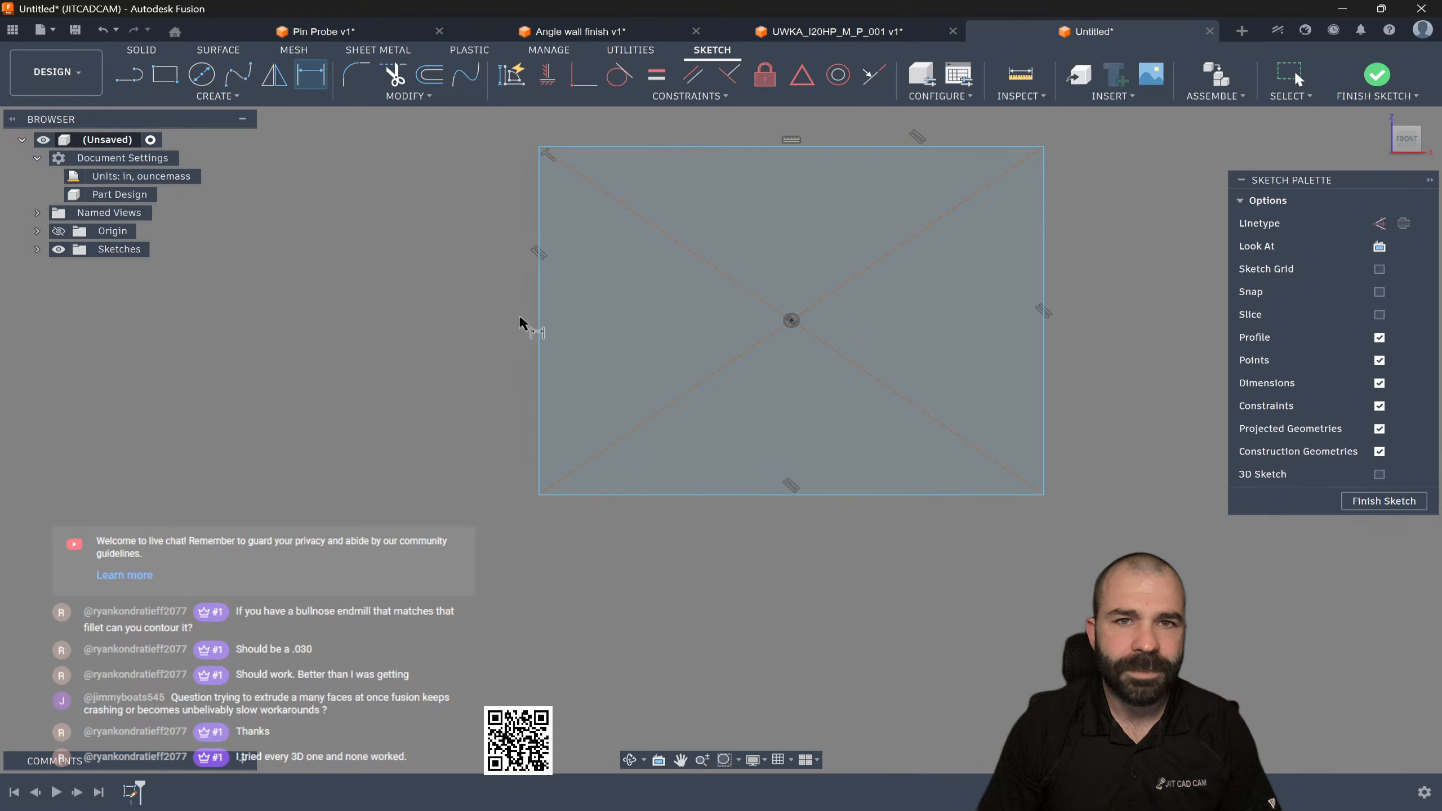
{"action": "left_click", "coordinate": [537, 314]}
{"action": "left_click", "coordinate": [448, 332]}
{"action": "type", "text": "24"}
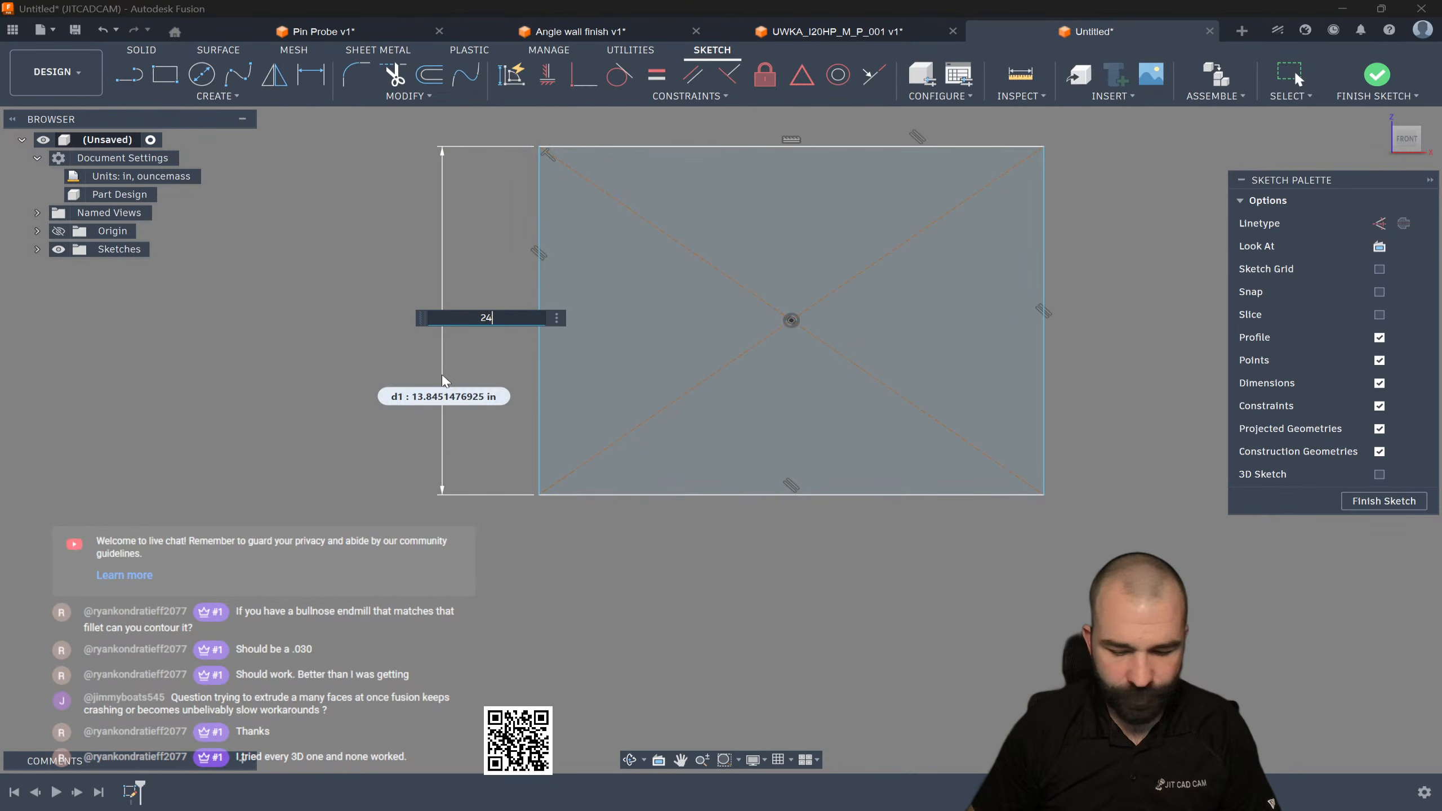
{"action": "key", "text": "Return"}
{"action": "left_click", "coordinate": [770, 147]}
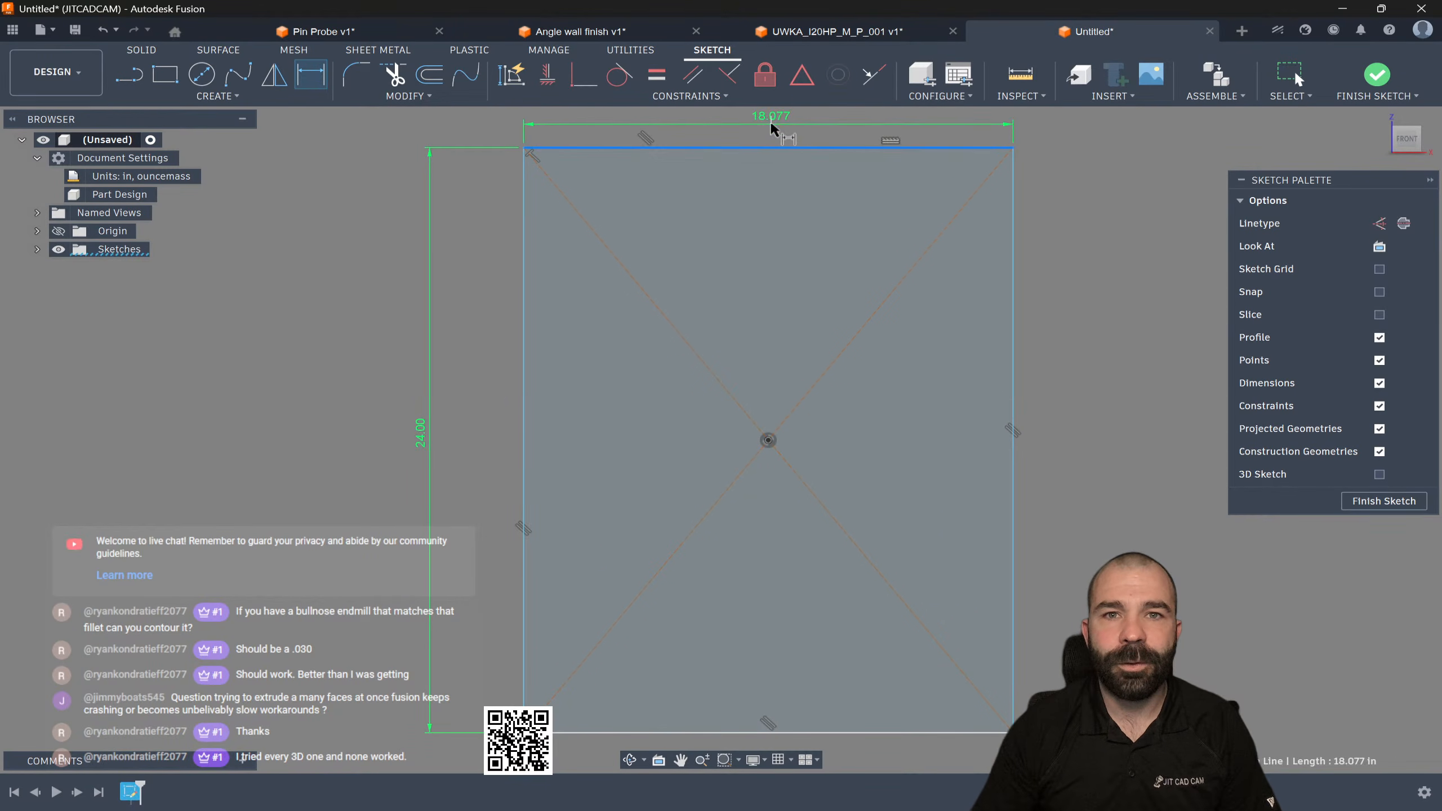
{"action": "left_click", "coordinate": [770, 121]}
{"action": "type", "text": "36"}
{"action": "key", "text": "Return"}
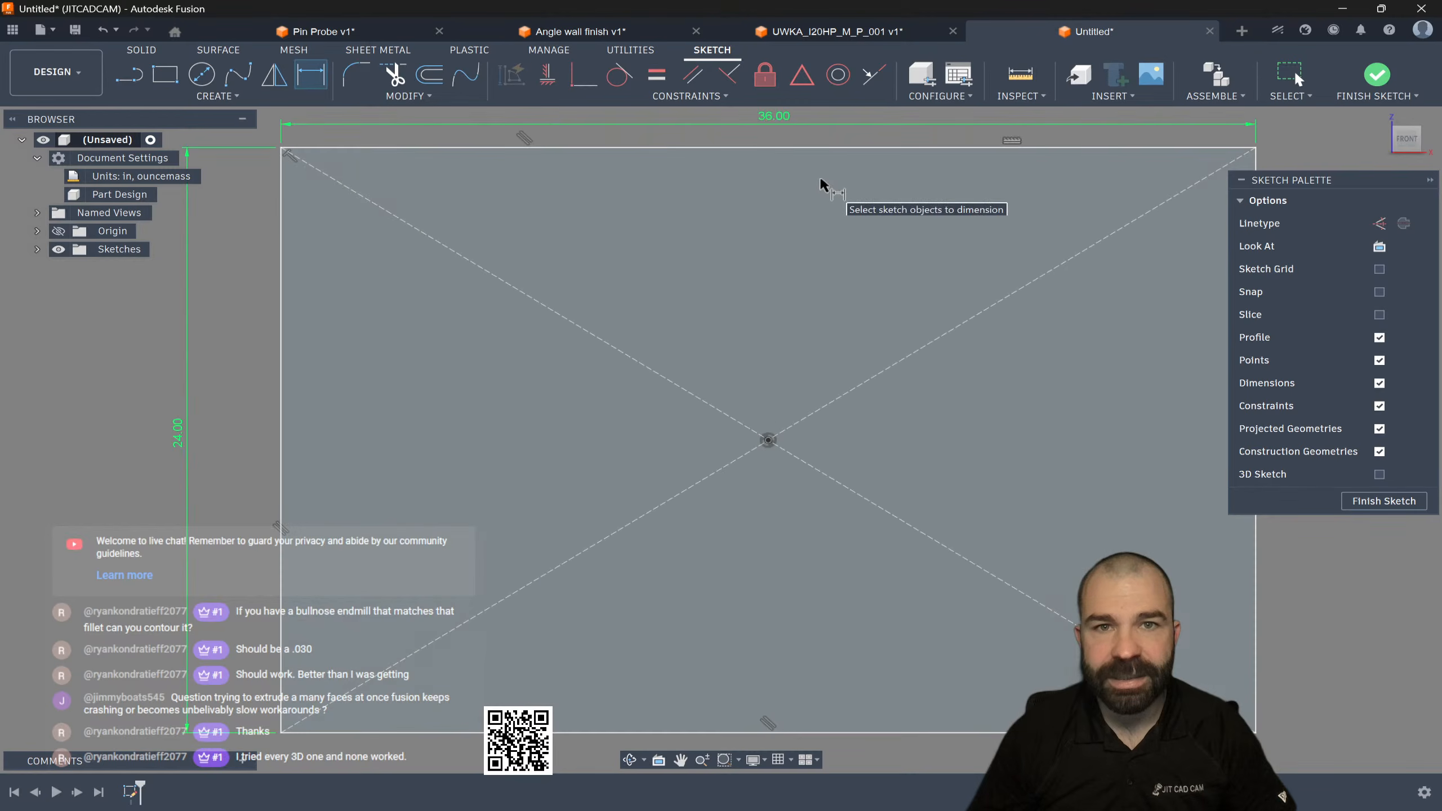
Step: Sketch a circle about 0.82 in in diameter, roughly 0.85 in to the left of the origin
{"action": "key", "text": "Escape"}
{"action": "key", "text": "c"}
{"action": "scroll", "coordinate": [727, 480], "scroll_direction": "up", "scroll_amount": 2}
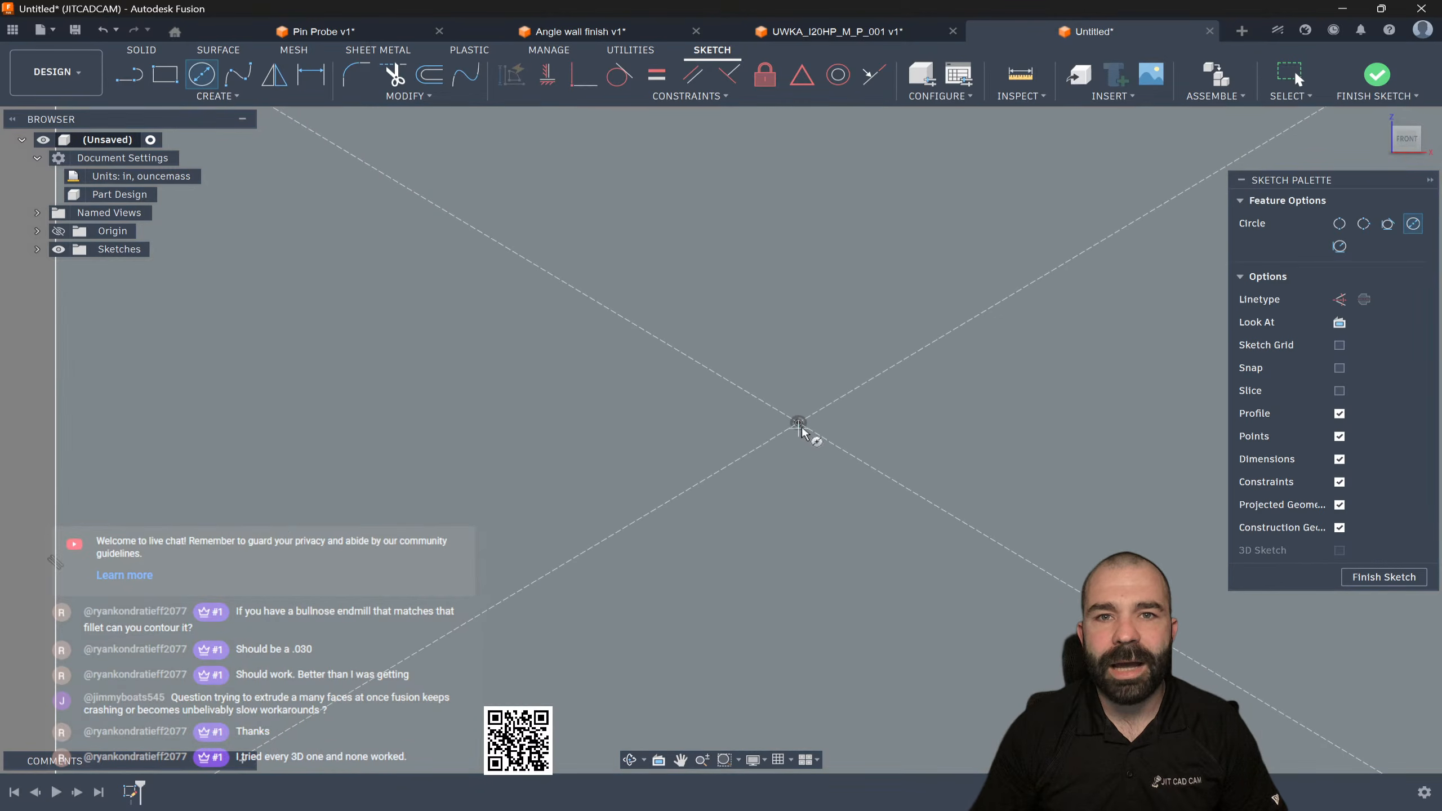
{"action": "left_click", "coordinate": [763, 422]}
{"action": "left_click", "coordinate": [761, 440]}
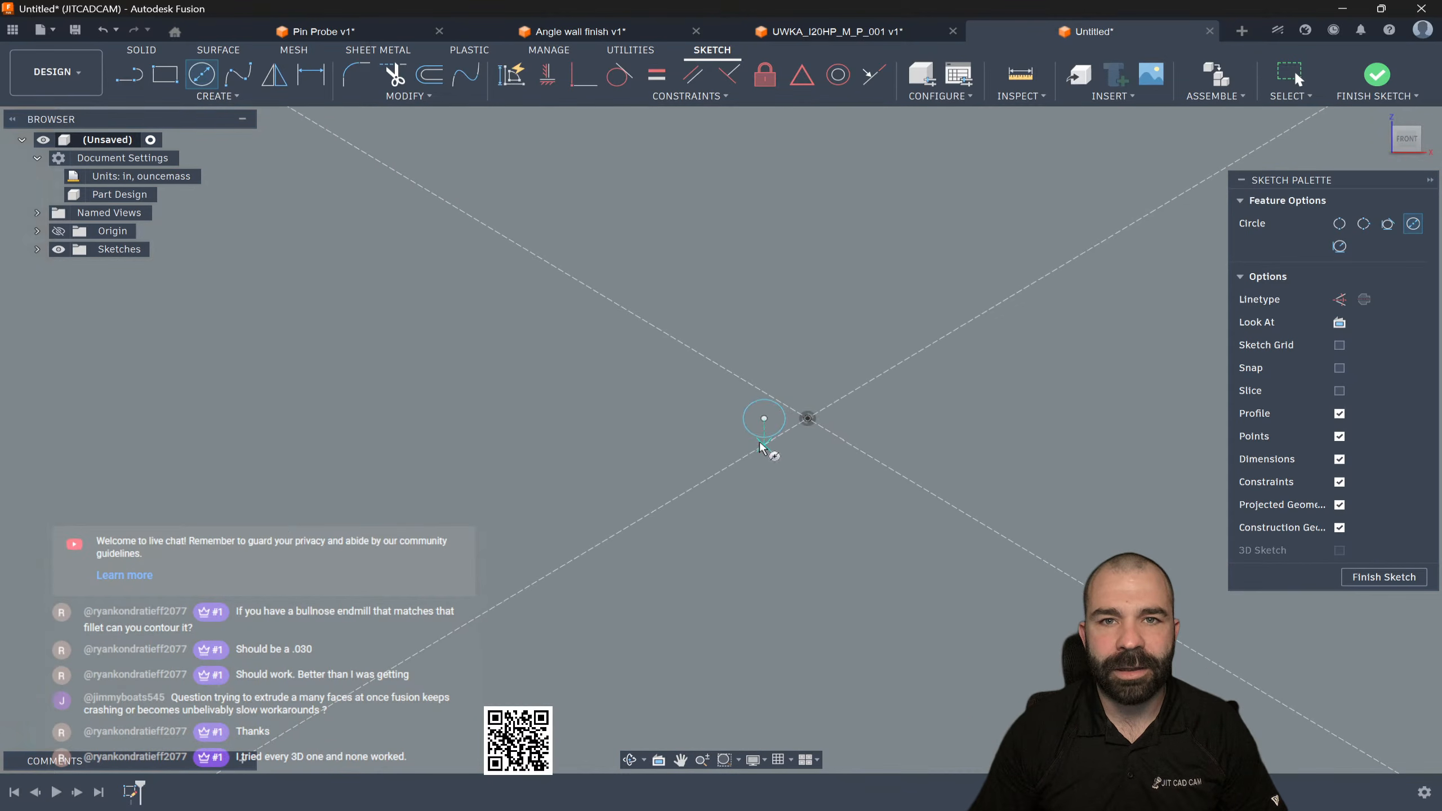
Step: Dimension the circle's center 1 in horizontally from the origin and set its diameter to 0.625 in
{"action": "key", "text": "d"}
{"action": "scroll", "coordinate": [760, 441], "scroll_direction": "up", "scroll_amount": 2}
{"action": "left_click", "coordinate": [765, 408]}
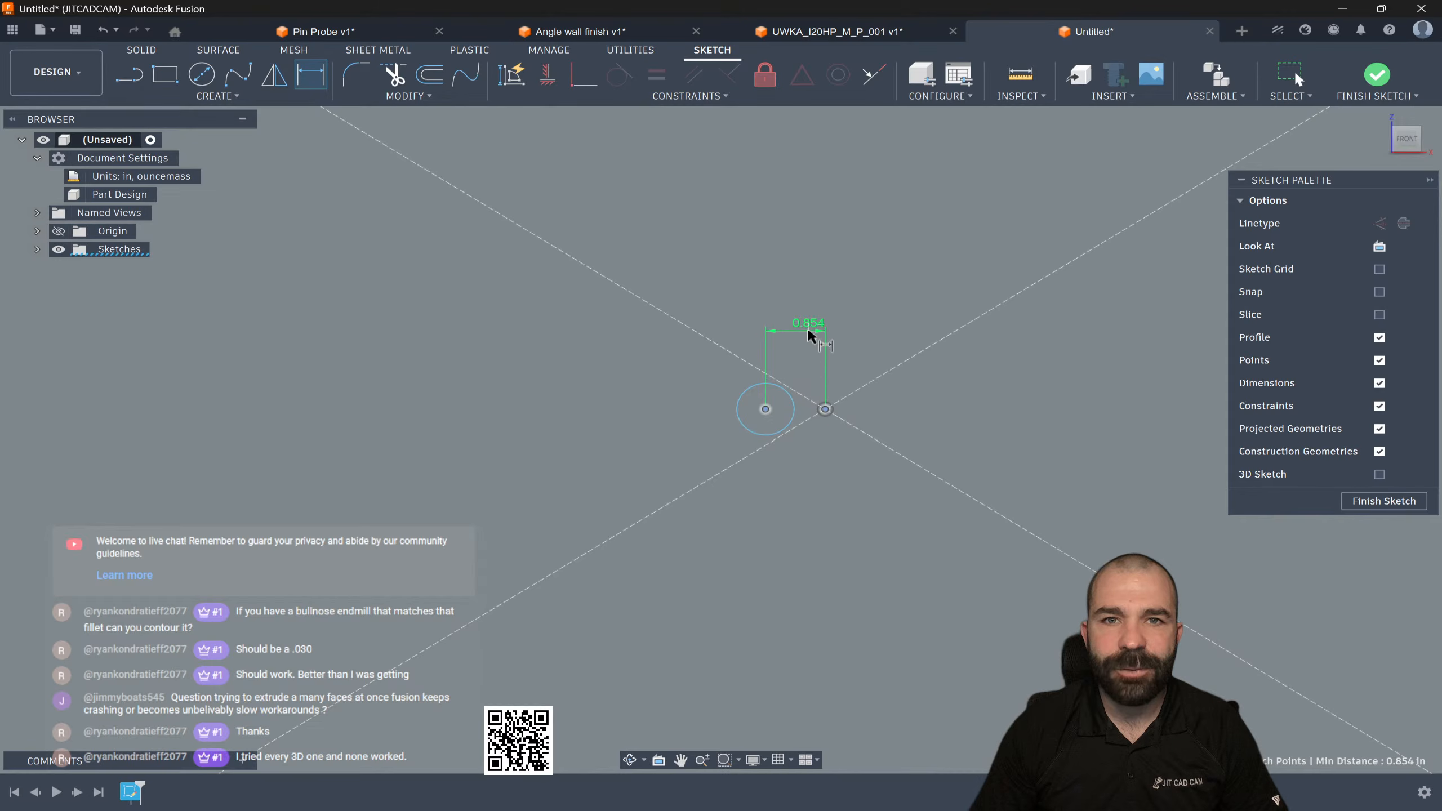
{"action": "left_click", "coordinate": [809, 332]}
{"action": "type", "text": "1"}
{"action": "key", "text": "Return"}
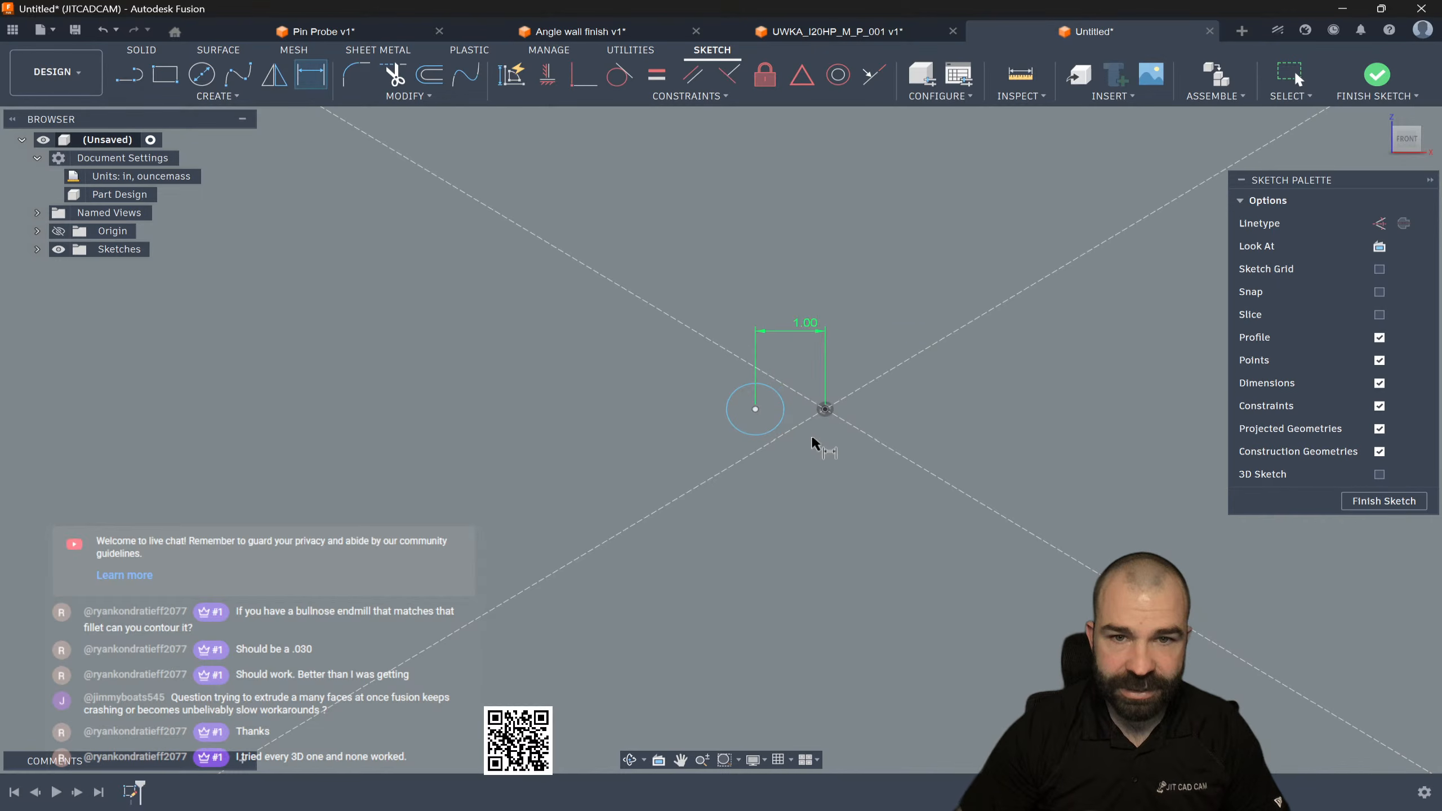
{"action": "left_click", "coordinate": [779, 396]}
{"action": "left_click", "coordinate": [880, 337]}
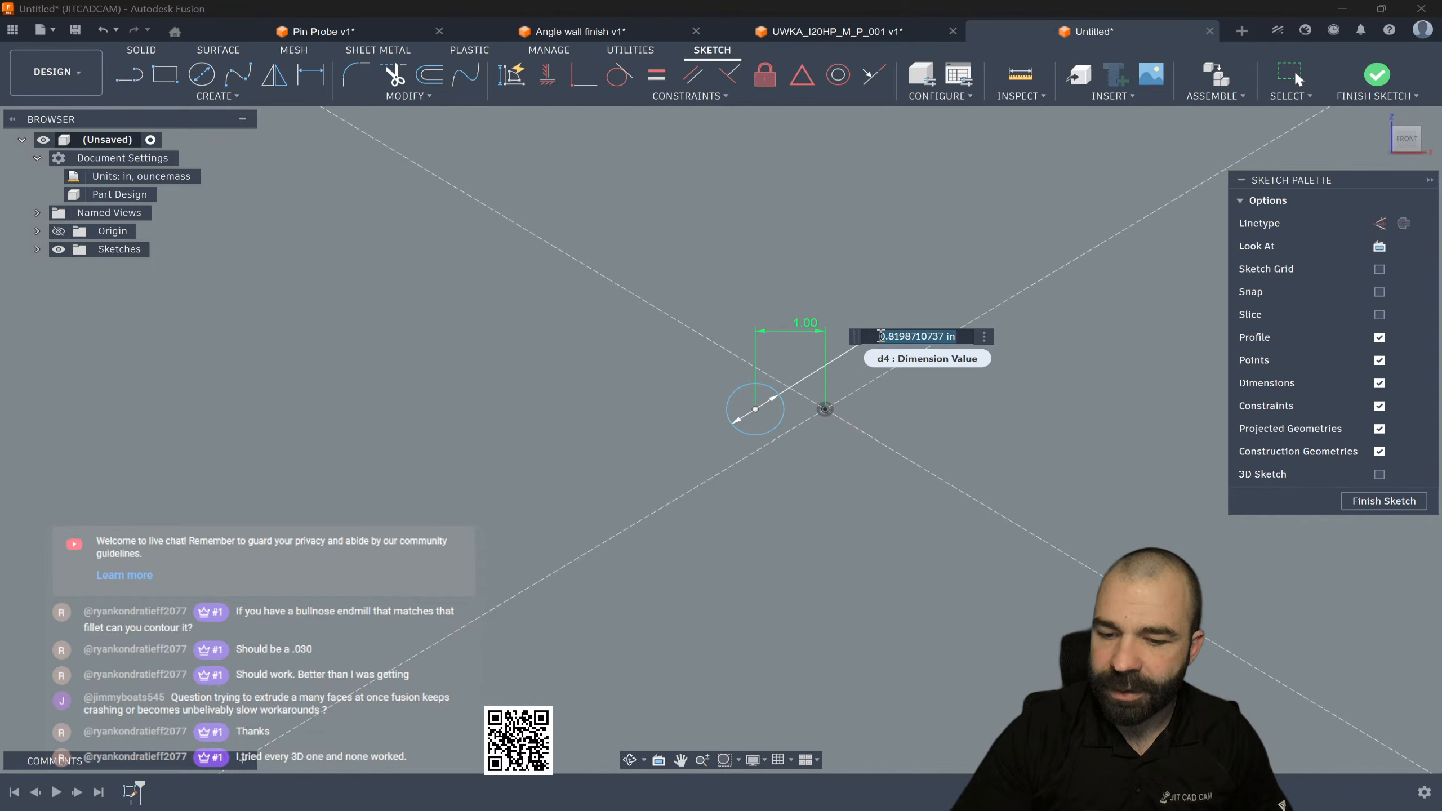
{"action": "type", "text": "."}
{"action": "key", "text": "Return"}
{"action": "scroll", "coordinate": [796, 334], "scroll_direction": "down", "scroll_amount": 3}
{"action": "key", "text": "Escape"}
Step: Constrain the circle's center to lie horizontally in line with the origin
{"action": "left_click", "coordinate": [546, 74]}
{"action": "left_click", "coordinate": [818, 385]}
{"action": "key", "text": "Escape"}
Step: Set up a rectangular pattern of the circle using Spacing distribution with 2 in distances in both directions
{"action": "left_click", "coordinate": [781, 388]}
{"action": "scroll", "coordinate": [802, 395], "scroll_direction": "down", "scroll_amount": 3}
{"action": "scroll", "coordinate": [802, 395], "scroll_direction": "down", "scroll_amount": 2}
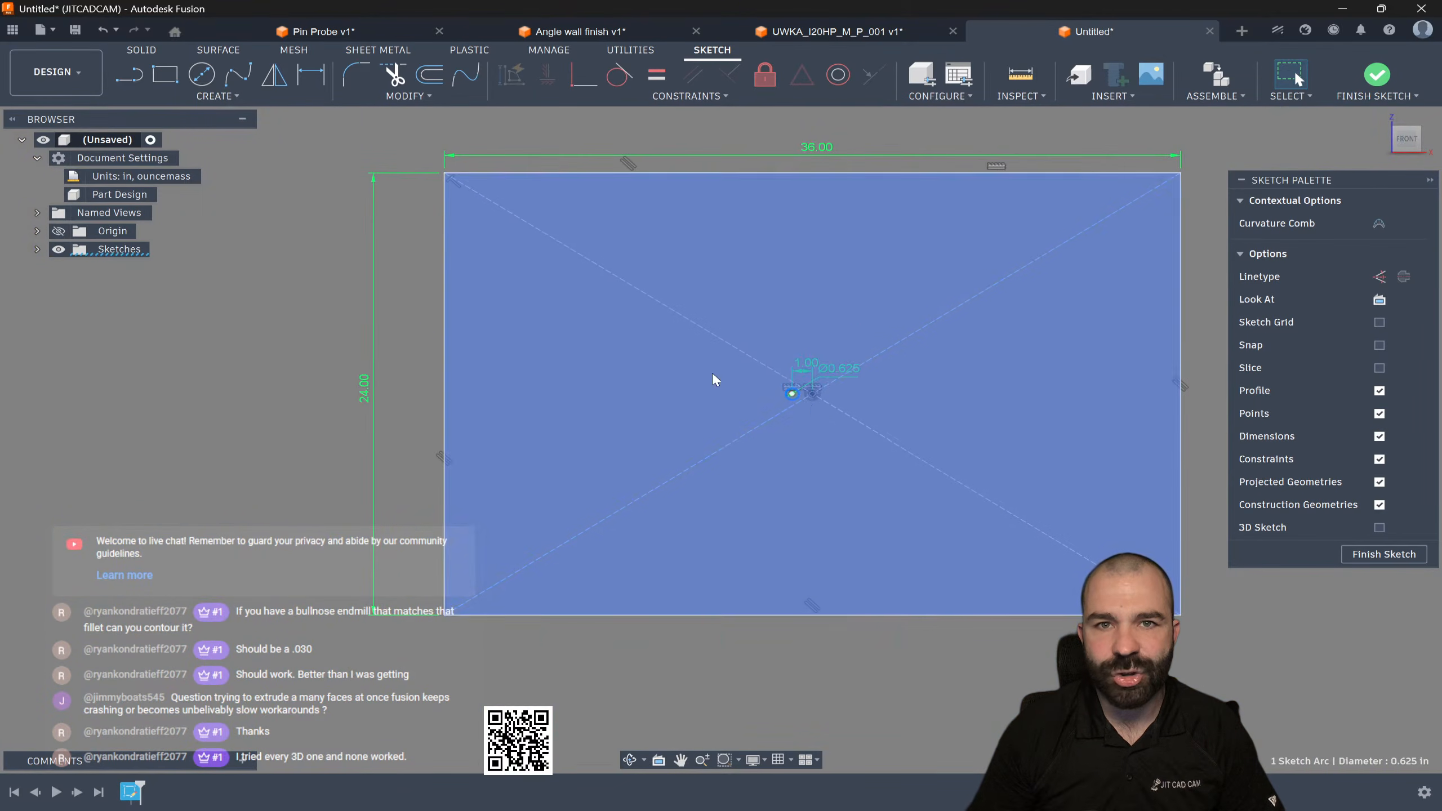
{"action": "left_click", "coordinate": [217, 95]}
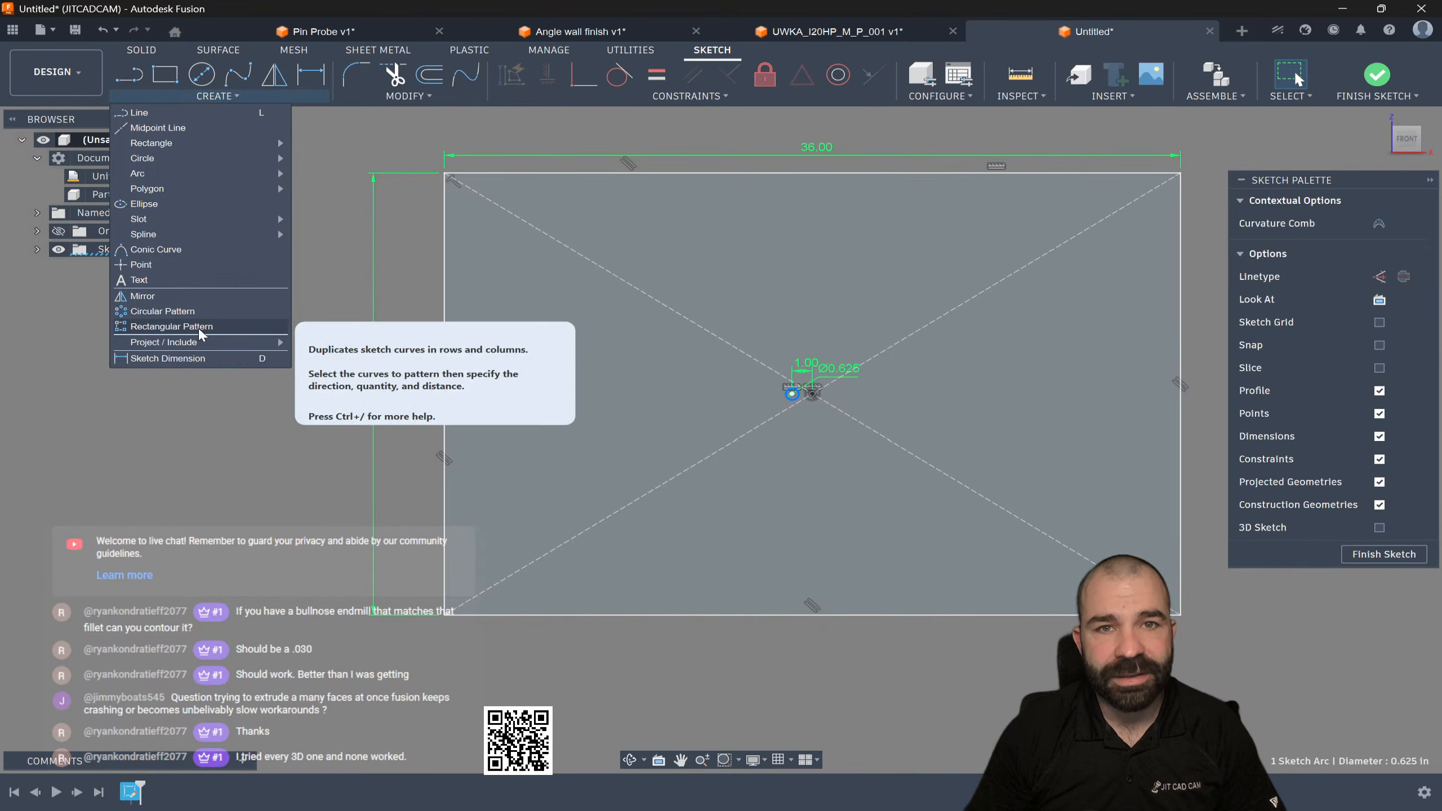
{"action": "left_click", "coordinate": [170, 326]}
{"action": "left_click_drag", "start_coordinate": [812, 388], "coordinate": [833, 465]}
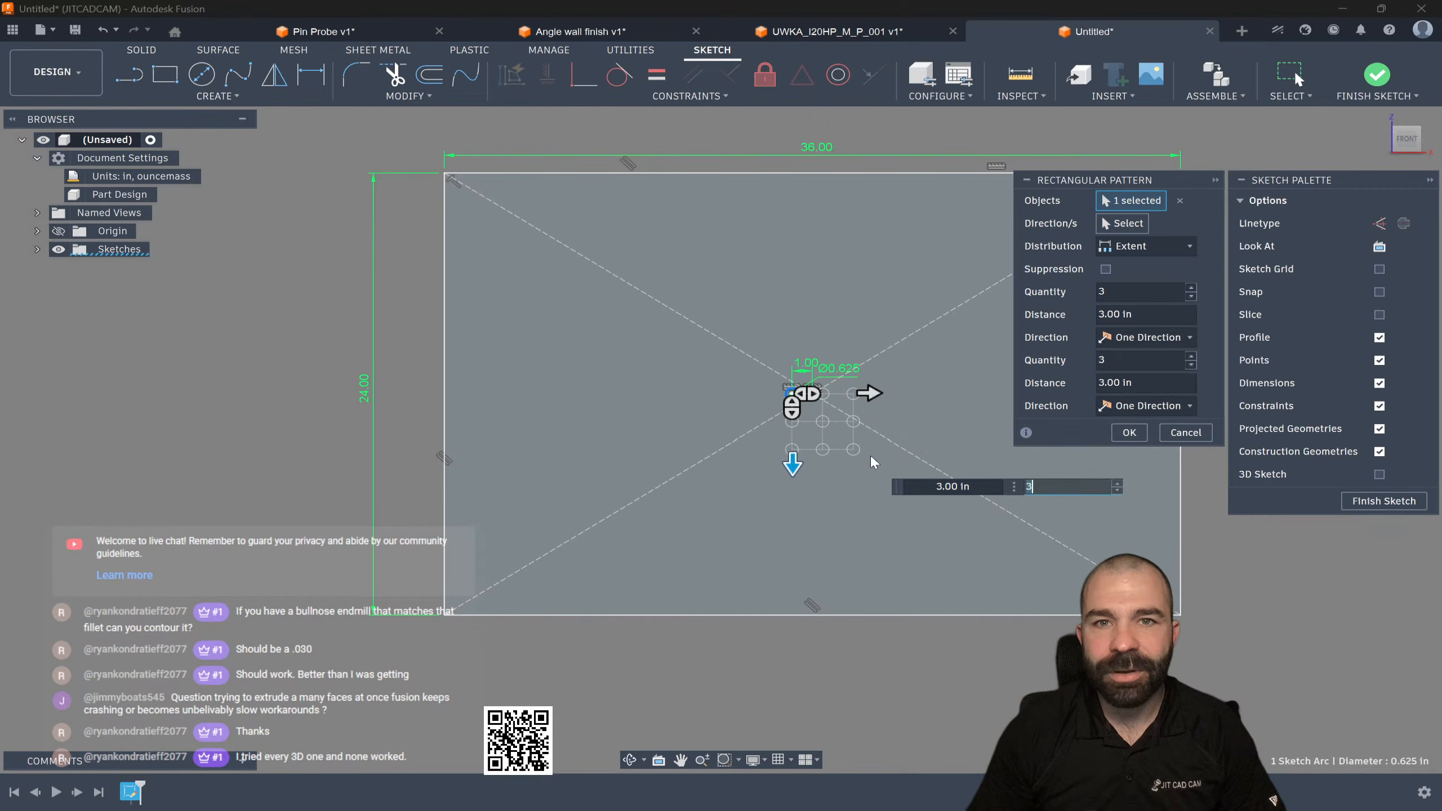
{"action": "left_click", "coordinate": [1138, 247]}
{"action": "left_click", "coordinate": [1132, 285]}
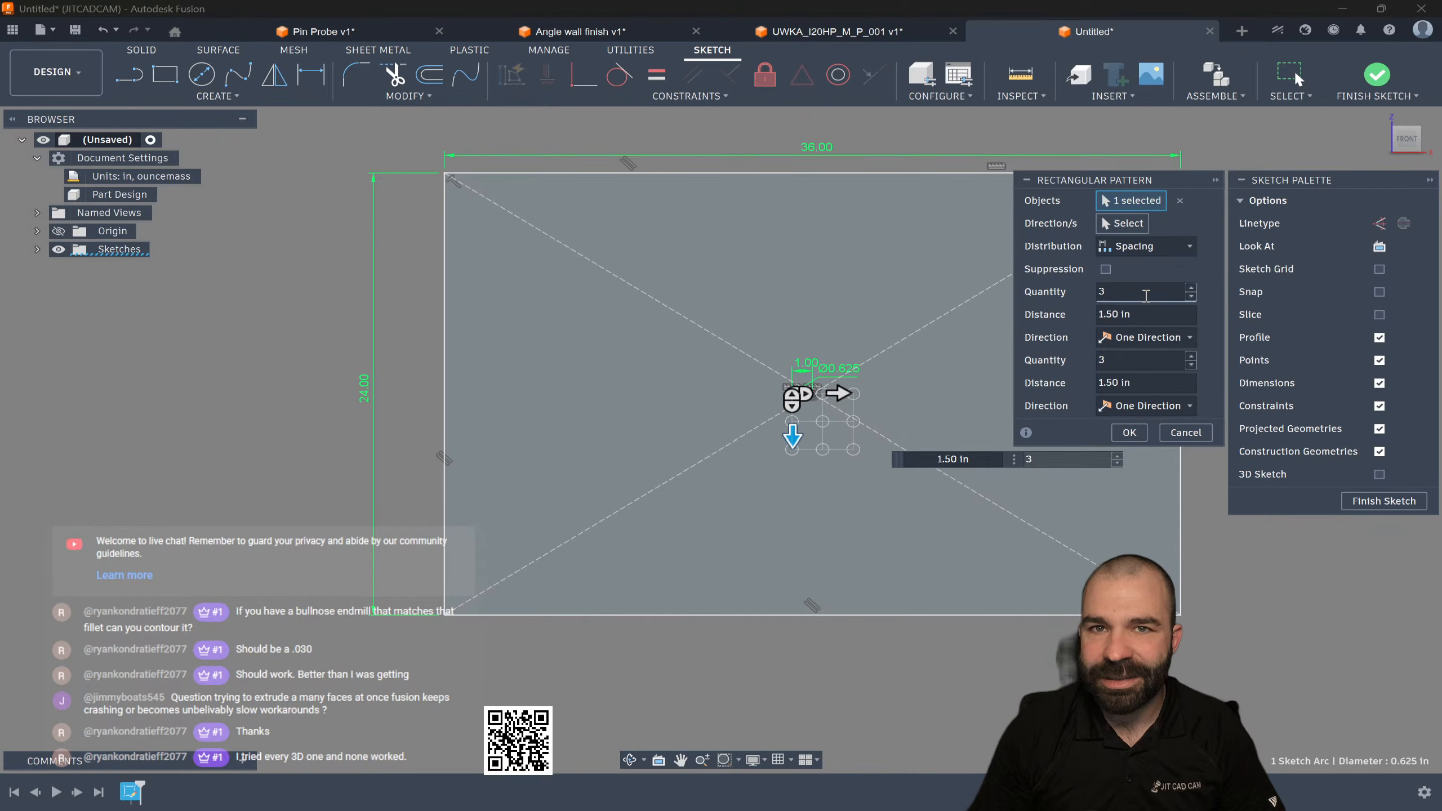
{"action": "left_click", "coordinate": [1112, 314]}
{"action": "type", "text": "2"}
{"action": "key", "text": "Tab"}
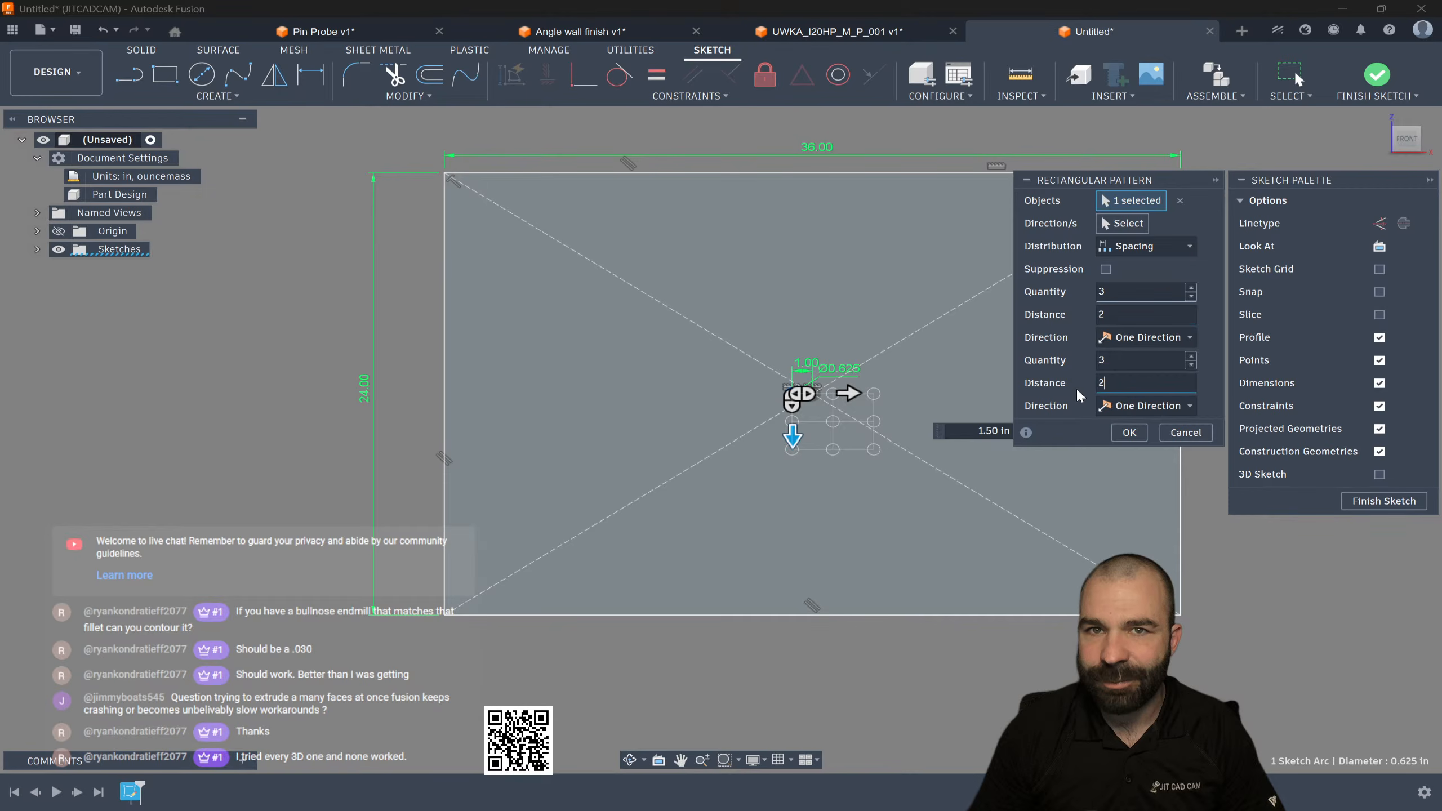
Step: Make the circle pattern symmetric in both the horizontal and vertical directions
{"action": "left_click", "coordinate": [1146, 337]}
{"action": "left_click", "coordinate": [1142, 379]}
{"action": "left_click", "coordinate": [1146, 405]}
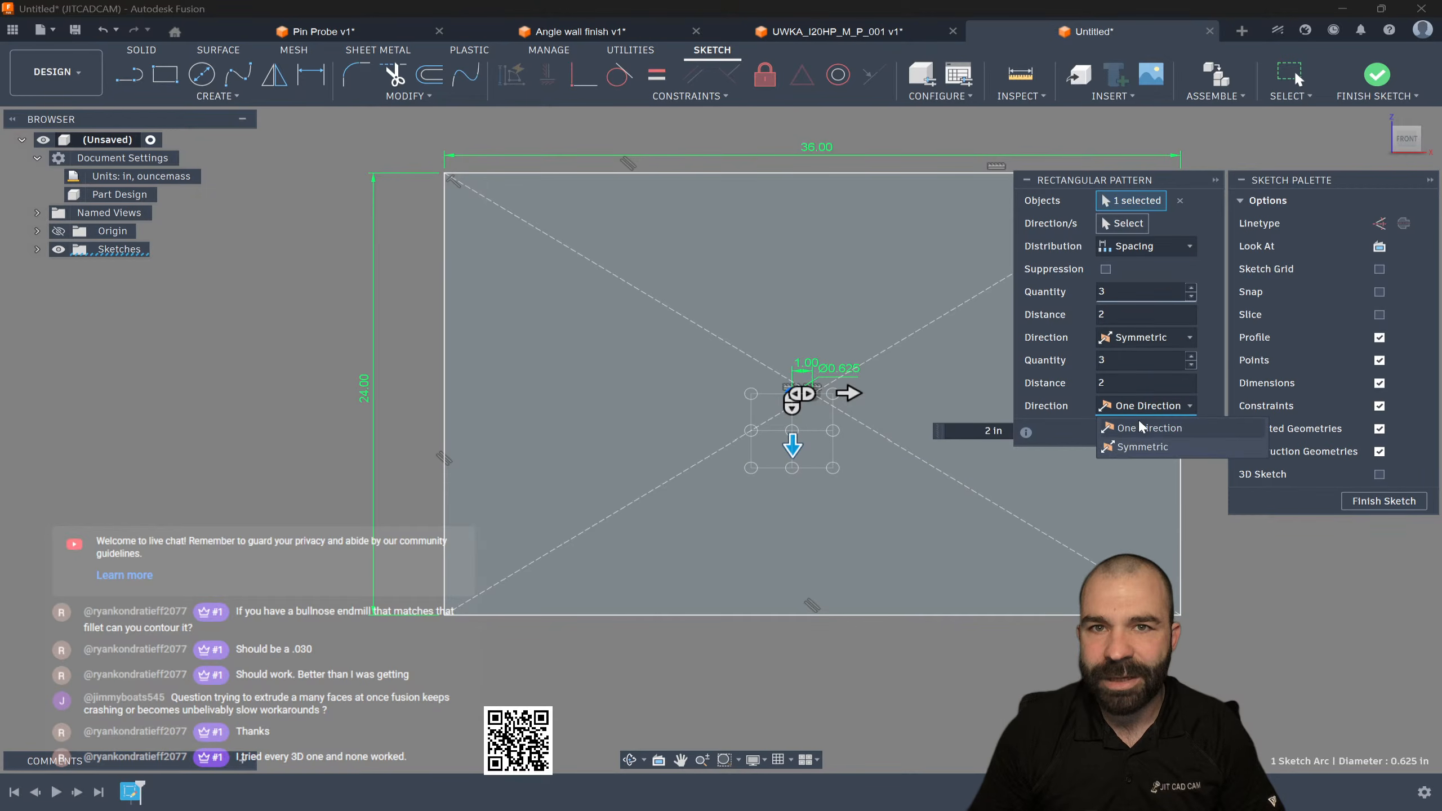
{"action": "left_click", "coordinate": [1142, 446]}
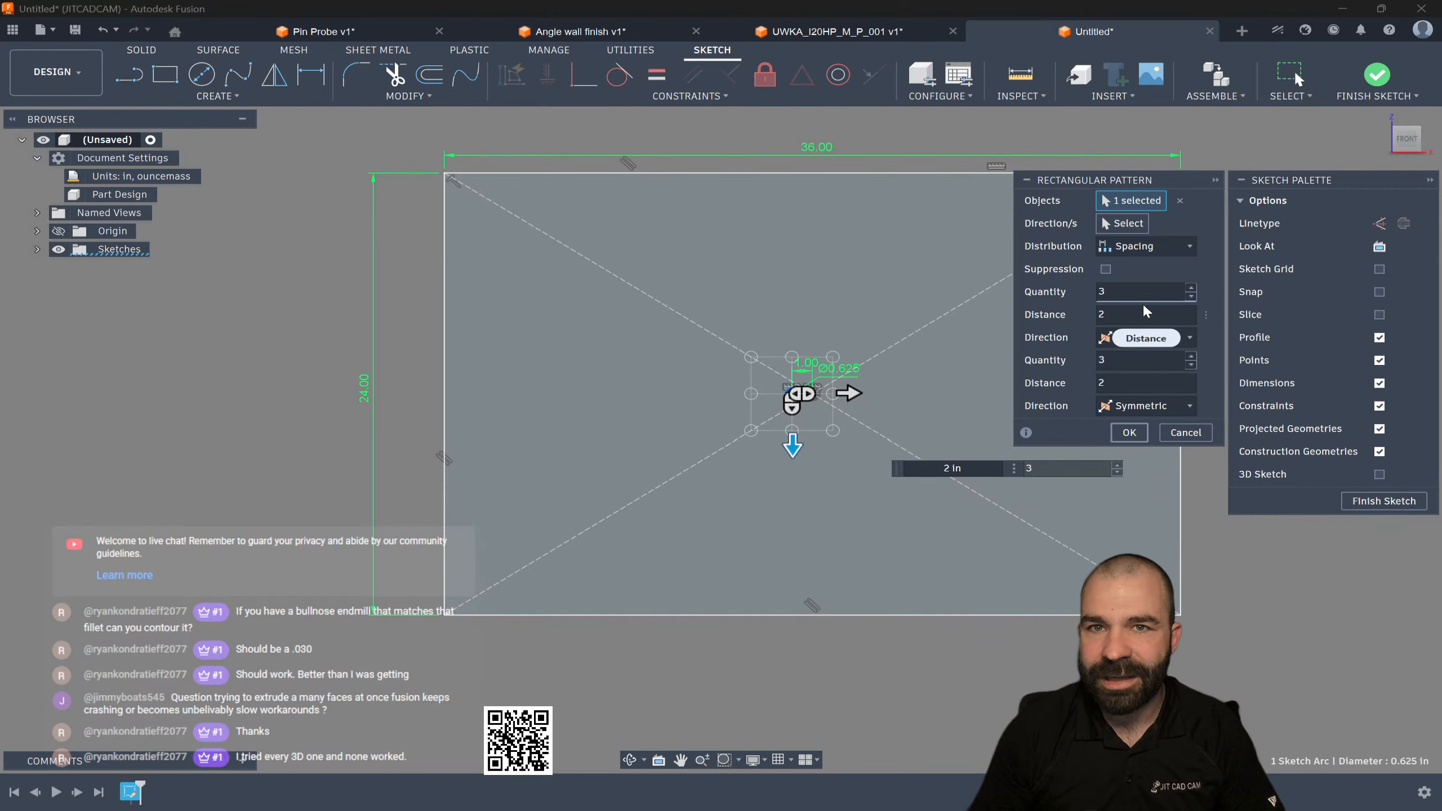
Step: Set the pattern quantities to fill the rectangle with 18 columns and 11 rows of circles, and create the pattern
{"action": "left_click", "coordinate": [1190, 288]}
{"action": "left_click", "coordinate": [1190, 288]}
{"action": "left_click", "coordinate": [1190, 288]}
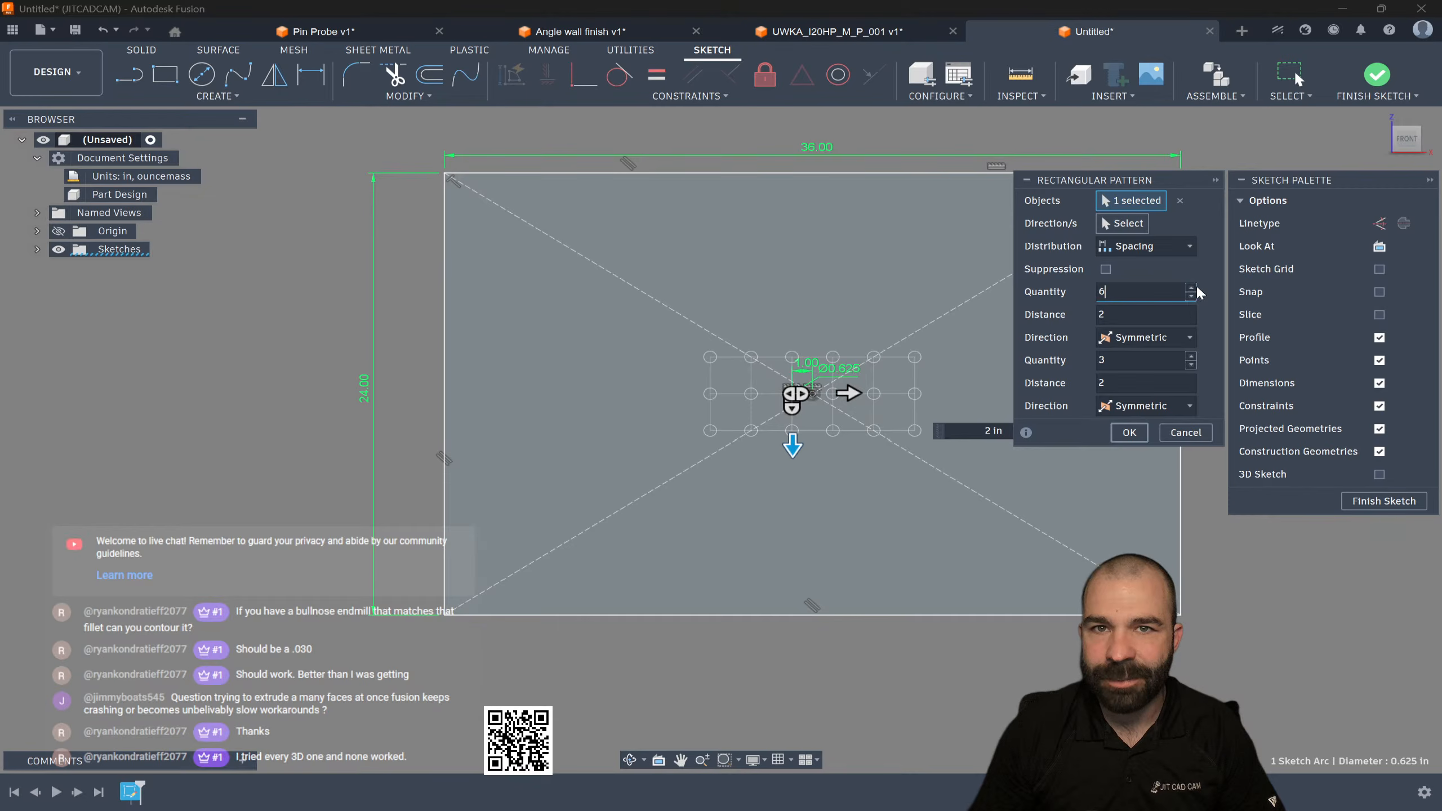
{"action": "left_click", "coordinate": [1191, 288]}
{"action": "left_click", "coordinate": [1191, 288]}
{"action": "left_click", "coordinate": [1191, 288]}
{"action": "left_click", "coordinate": [1191, 287]}
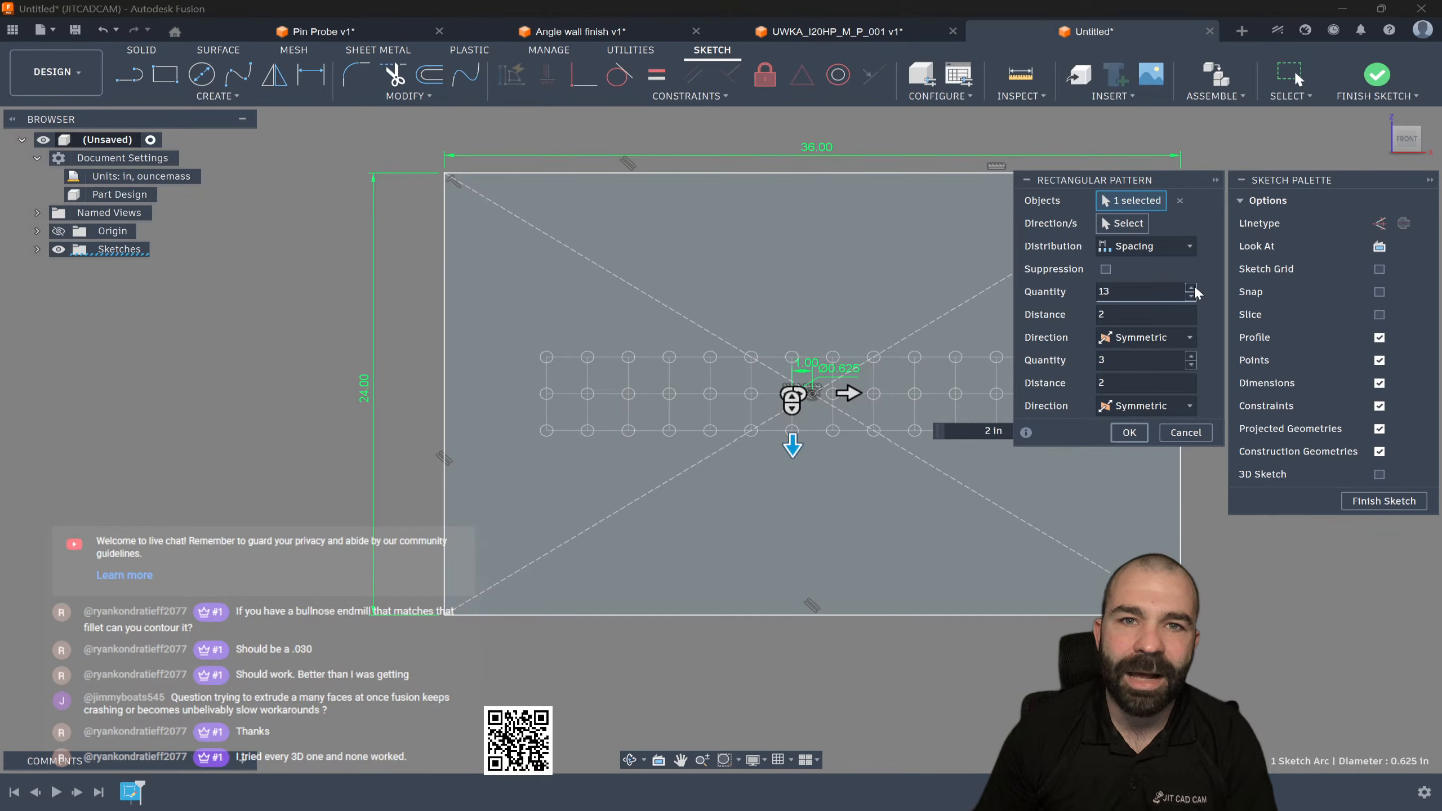
{"action": "left_click", "coordinate": [1191, 288]}
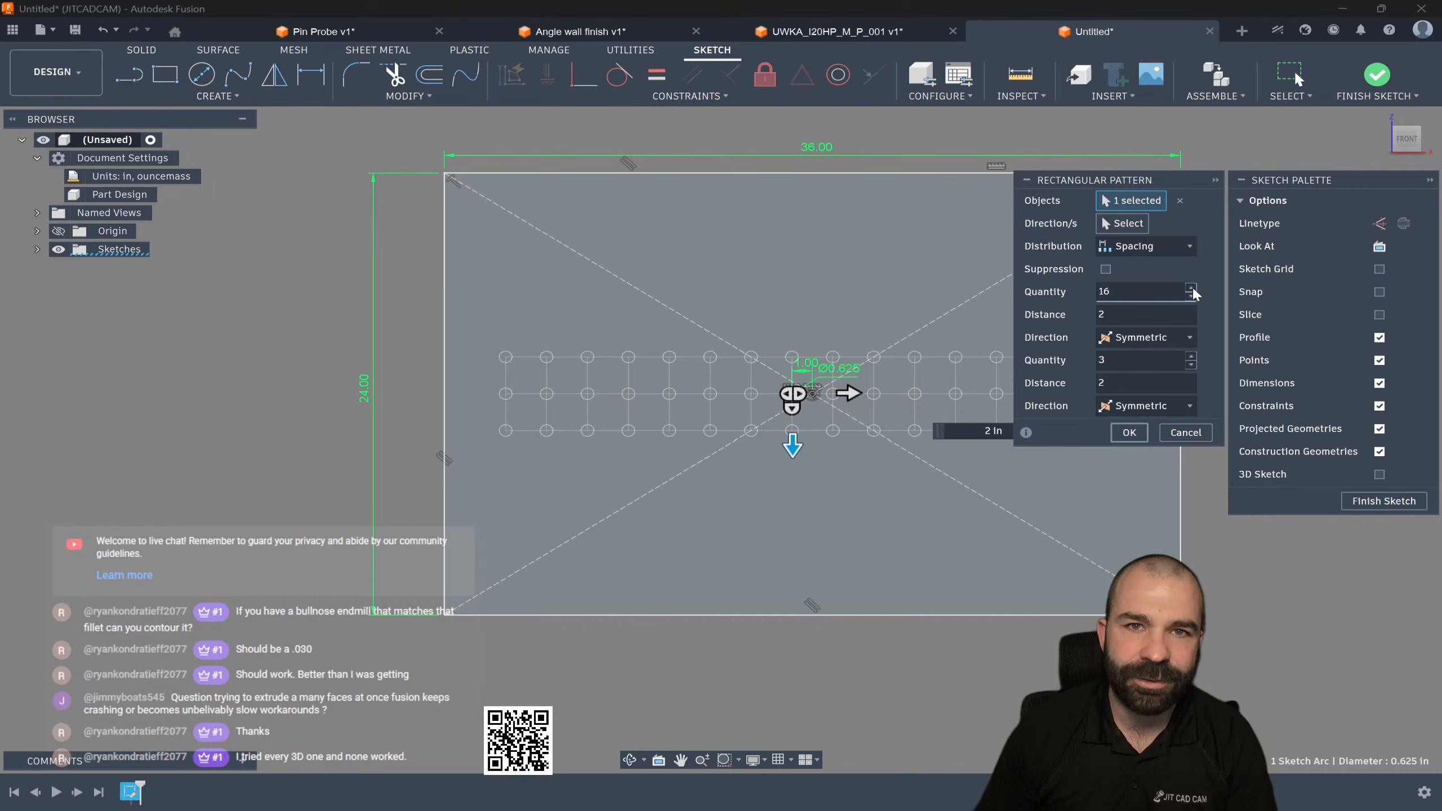
{"action": "scroll", "coordinate": [474, 354], "scroll_direction": "down", "scroll_amount": 3}
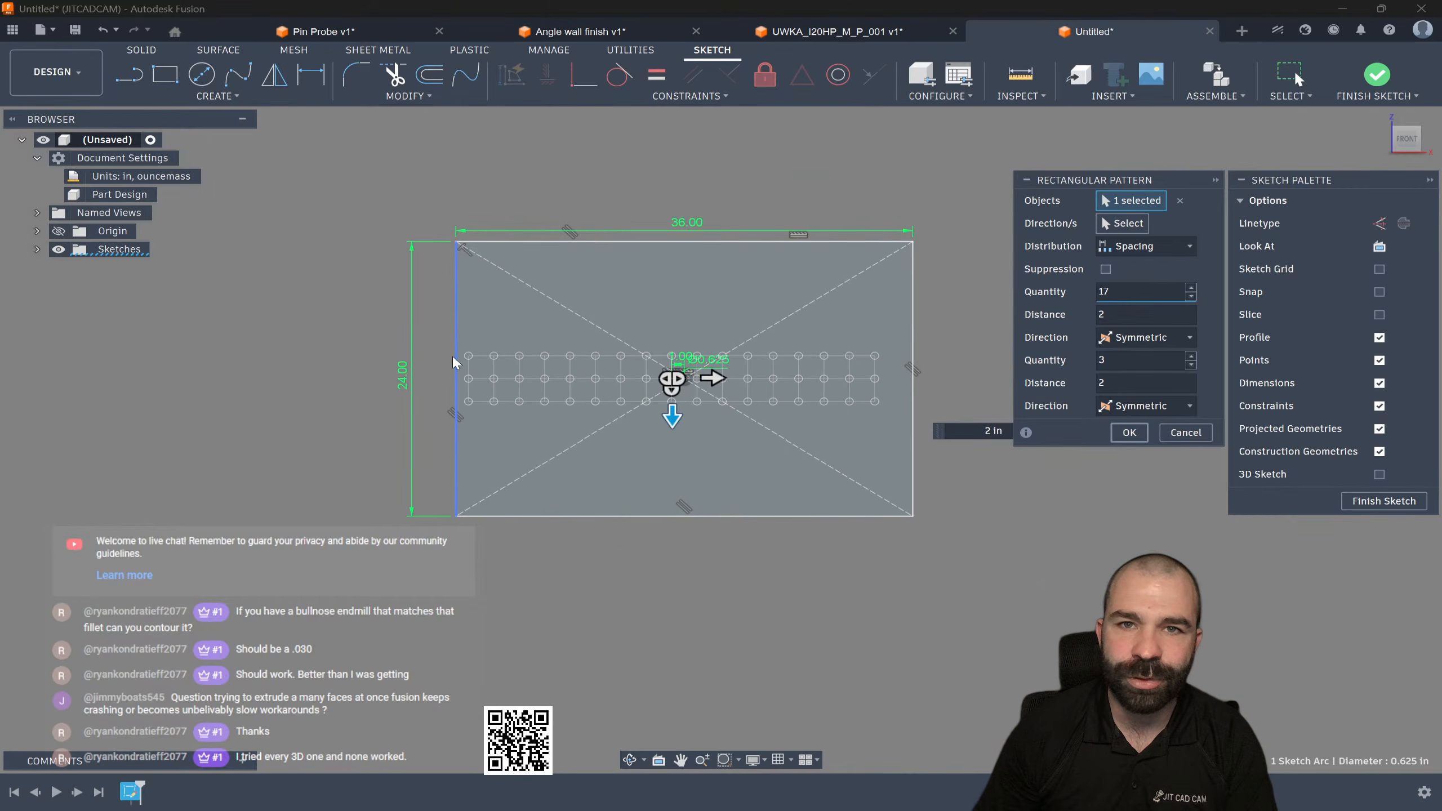
{"action": "left_click", "coordinate": [1191, 288]}
{"action": "left_click", "coordinate": [1104, 383]}
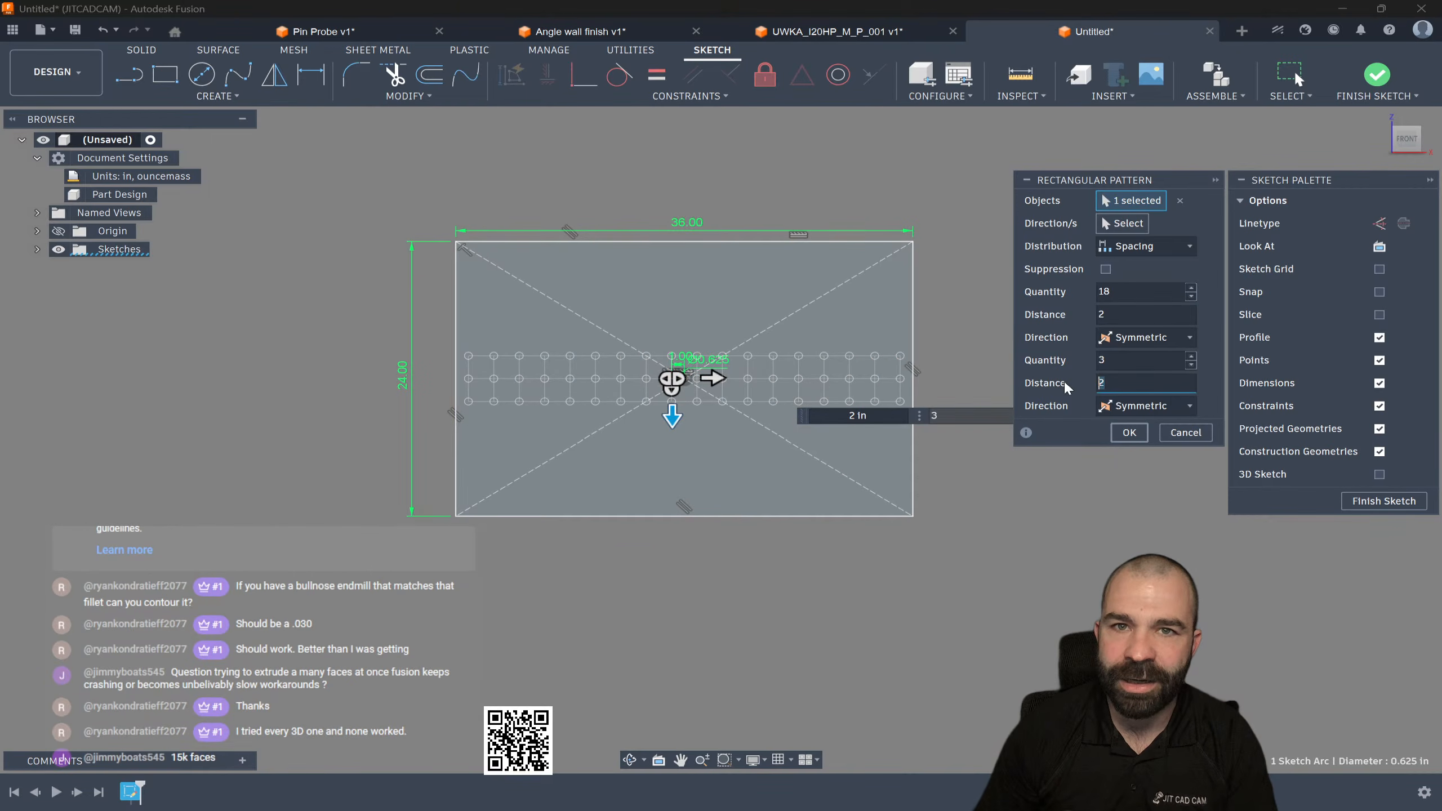
{"action": "left_click", "coordinate": [1108, 364]}
{"action": "type", "text": "12"}
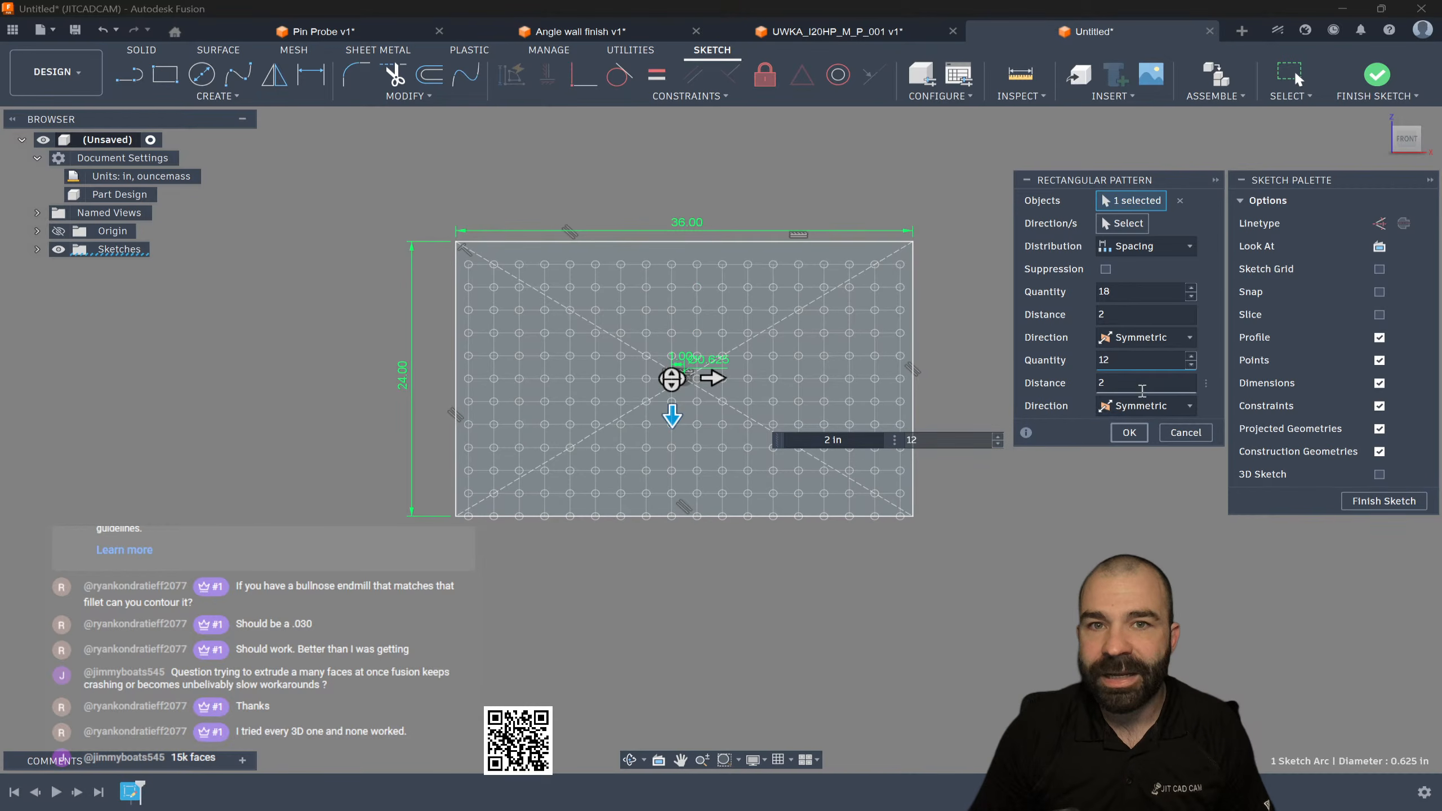
{"action": "left_click", "coordinate": [1128, 432]}
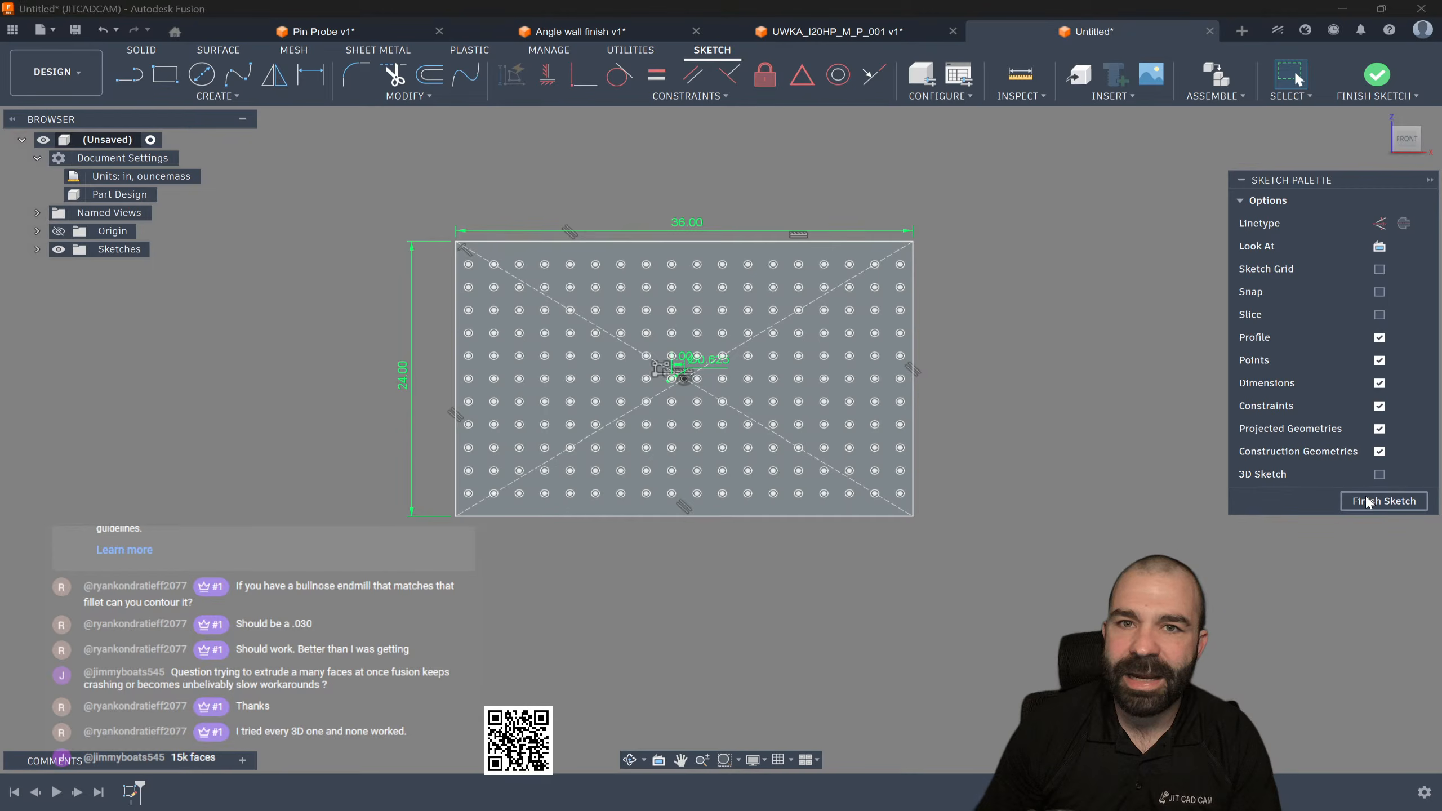
Step: Finish the sketch and extrude the rectangle together with all circle profiles 1 in as a solid plate
{"action": "left_click", "coordinate": [1384, 500]}
{"action": "scroll", "coordinate": [544, 321], "scroll_direction": "up", "scroll_amount": 3}
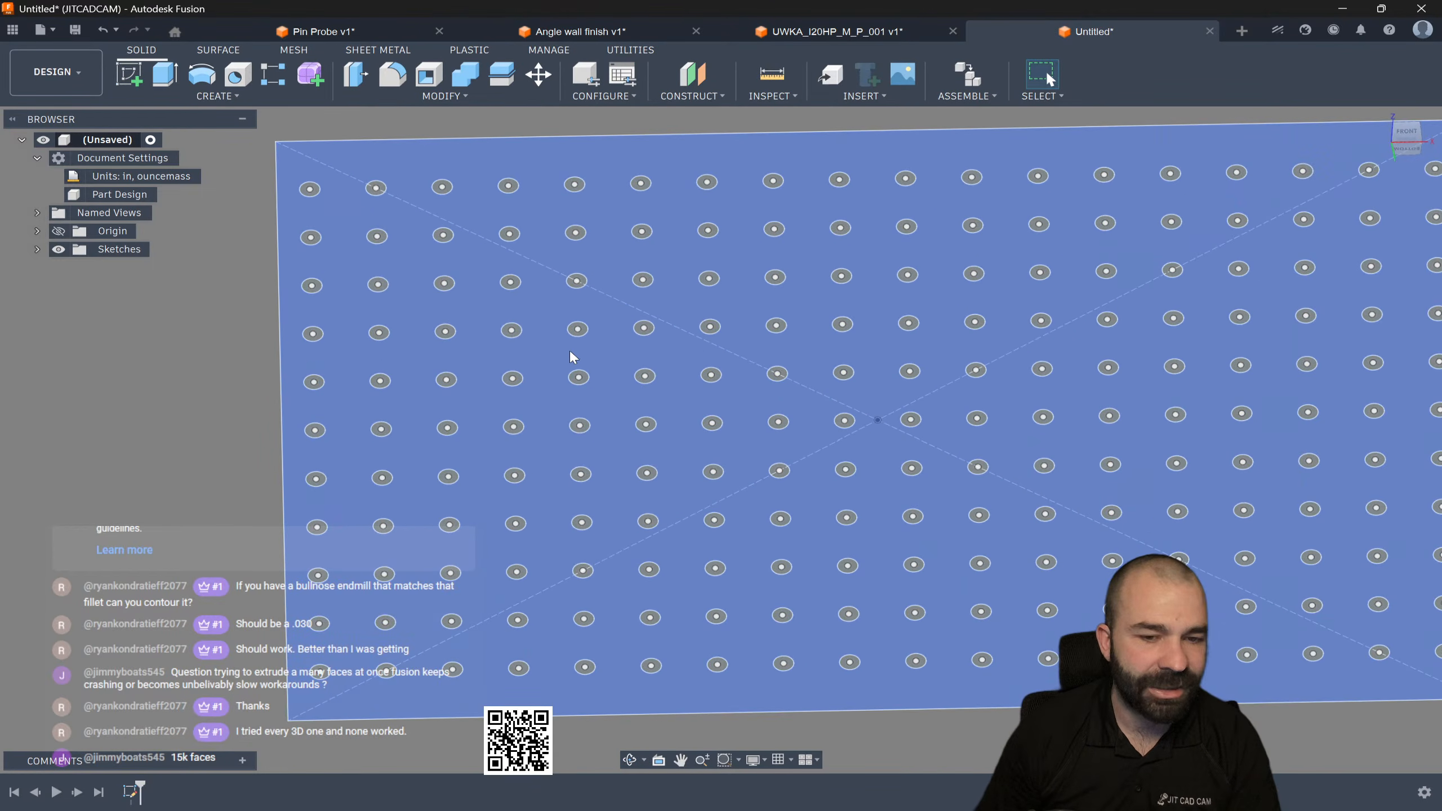
{"action": "scroll", "coordinate": [556, 321], "scroll_direction": "down", "scroll_amount": 2}
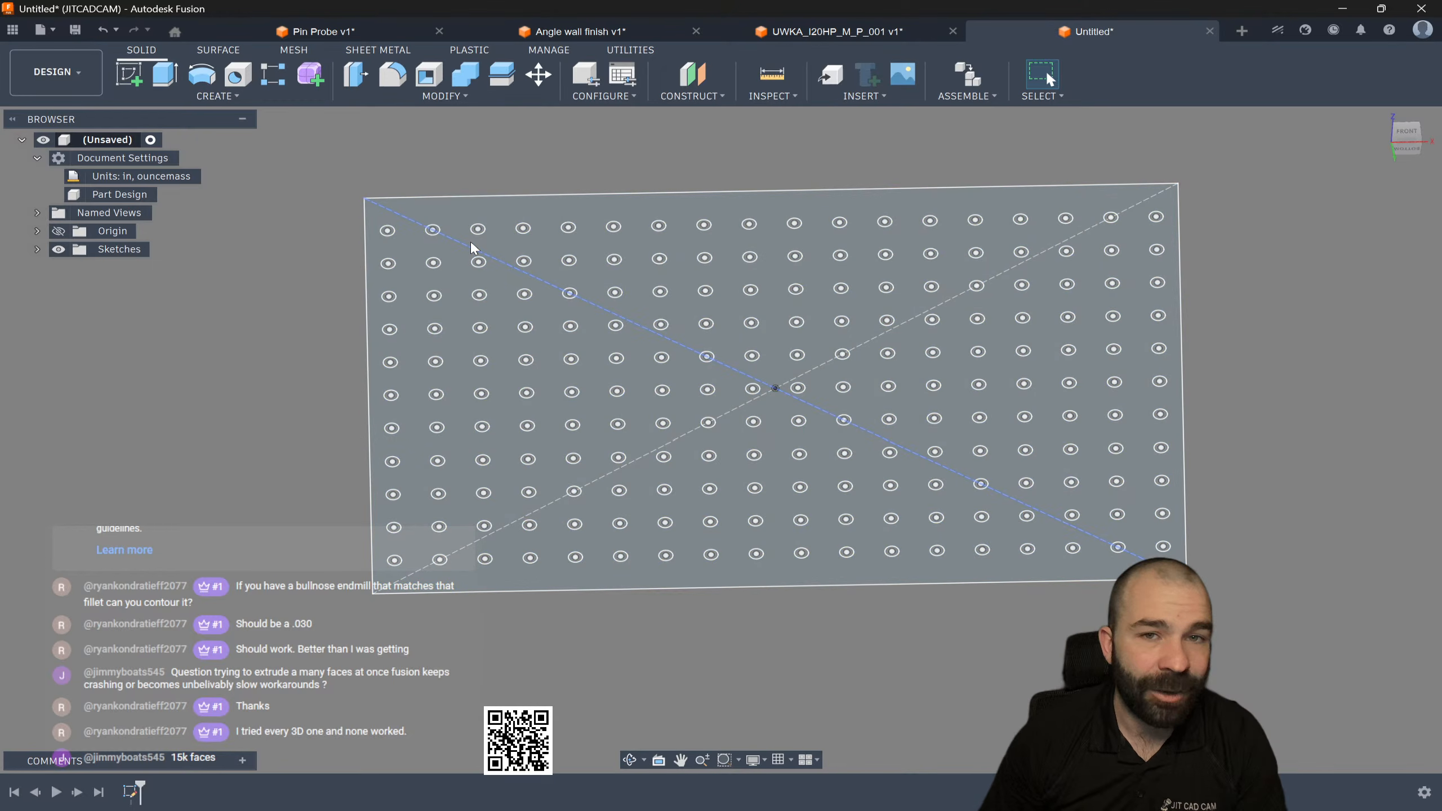
{"action": "key", "text": "e"}
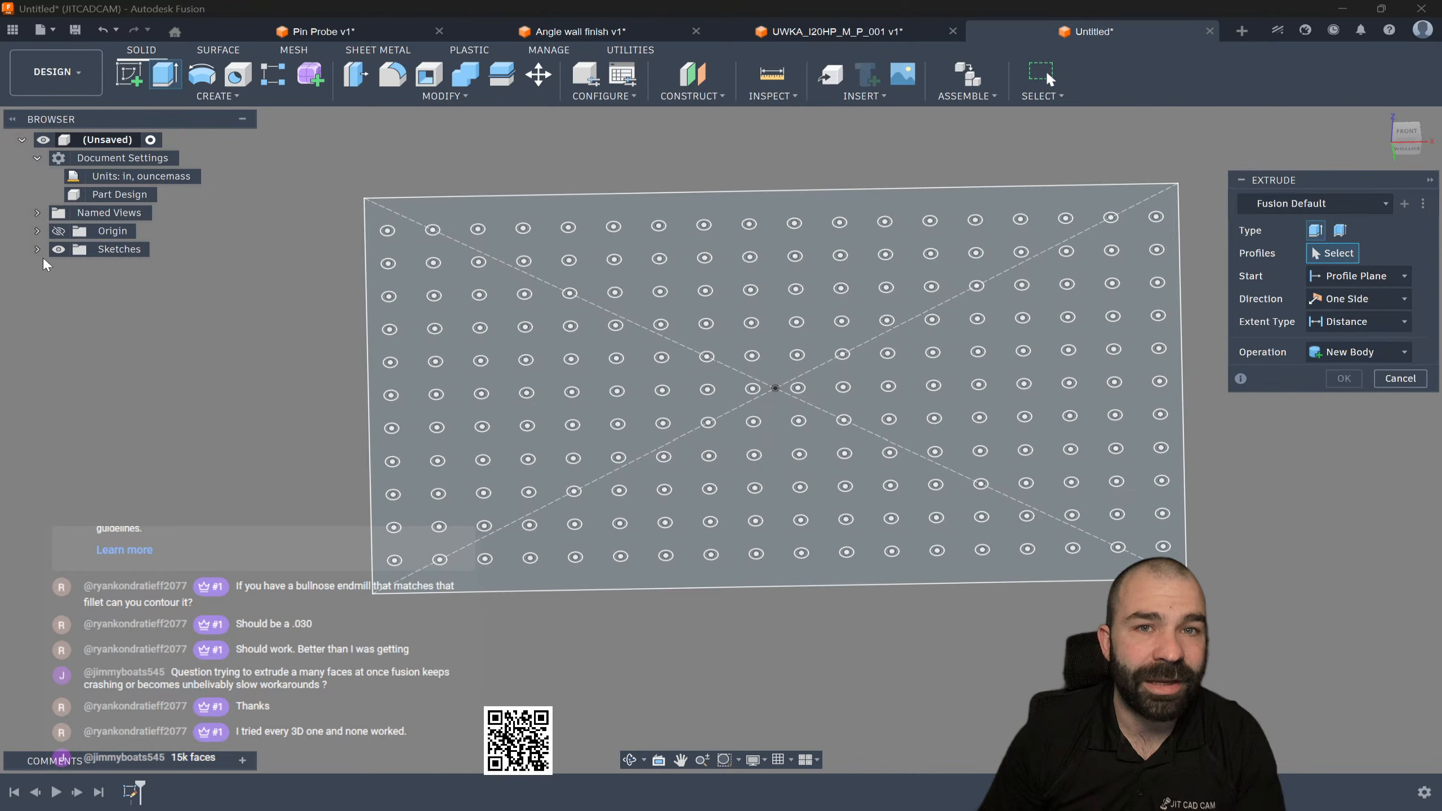
{"action": "left_click", "coordinate": [37, 249]}
{"action": "scroll", "coordinate": [307, 245], "scroll_direction": "down", "scroll_amount": 3}
{"action": "left_click_drag", "start_coordinate": [275, 154], "coordinate": [1069, 532]}
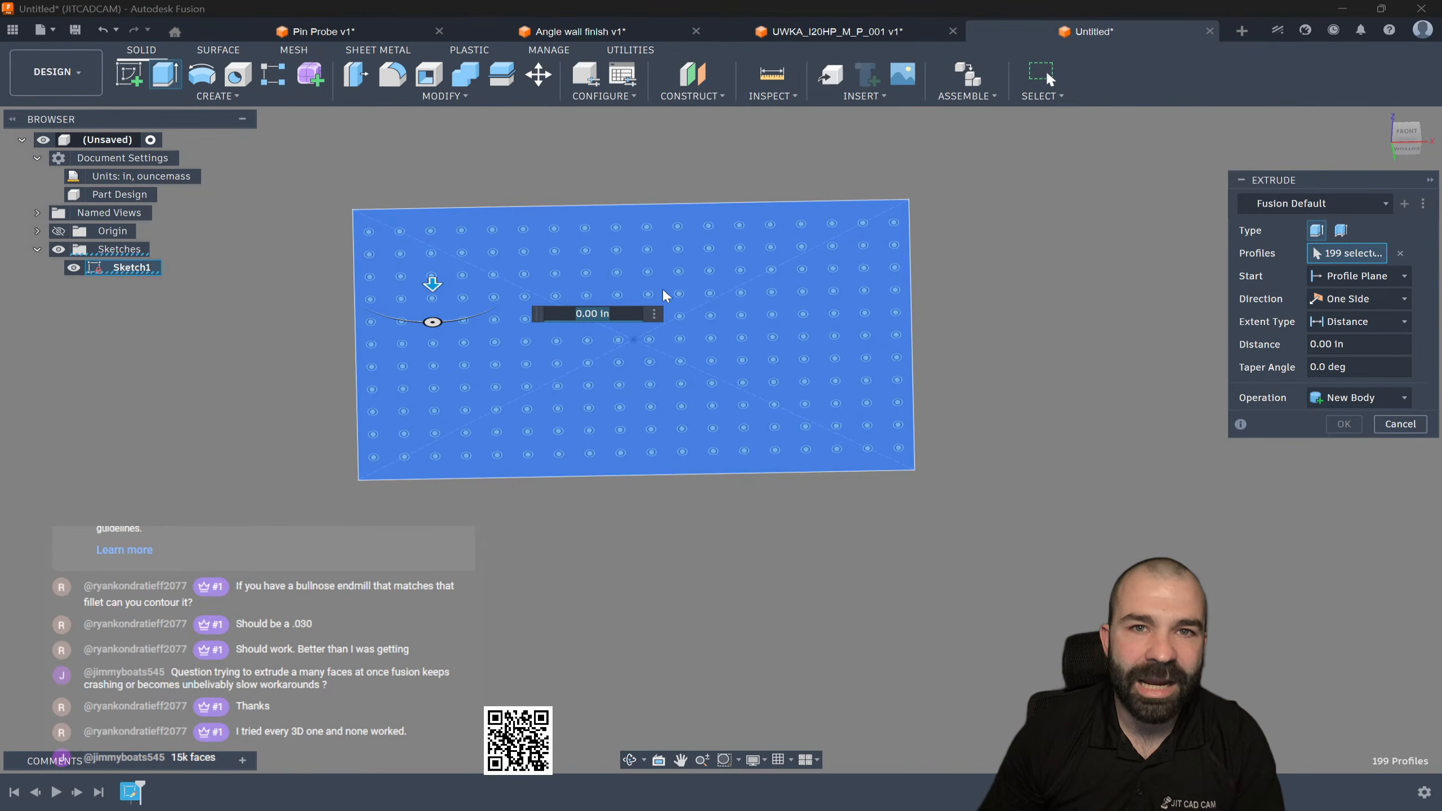
{"action": "type", "text": "1.0"}
{"action": "key", "text": "Return"}
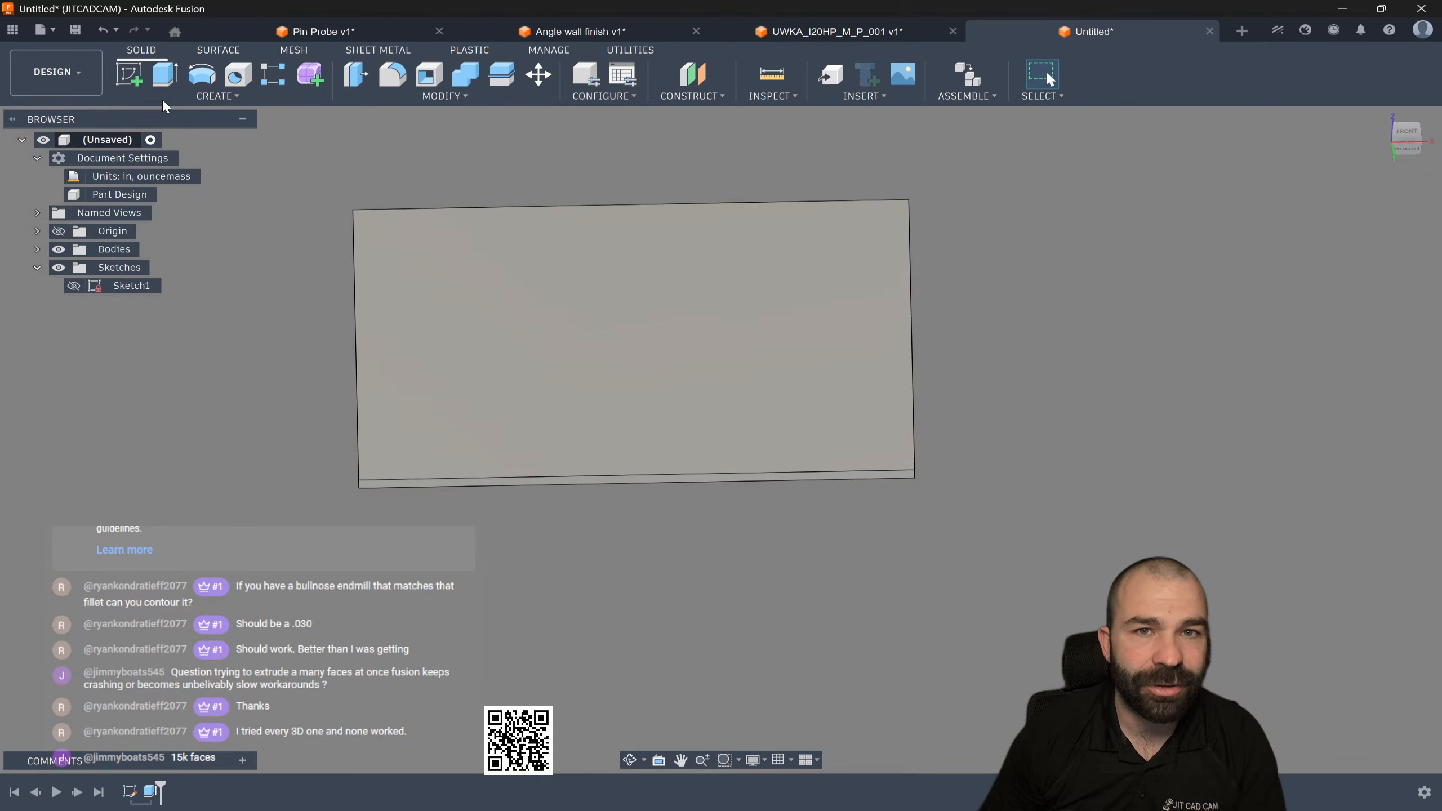
{"action": "left_click", "coordinate": [164, 75]}
{"action": "left_click", "coordinate": [73, 285]}
{"action": "left_click_drag", "start_coordinate": [279, 163], "coordinate": [1057, 505]}
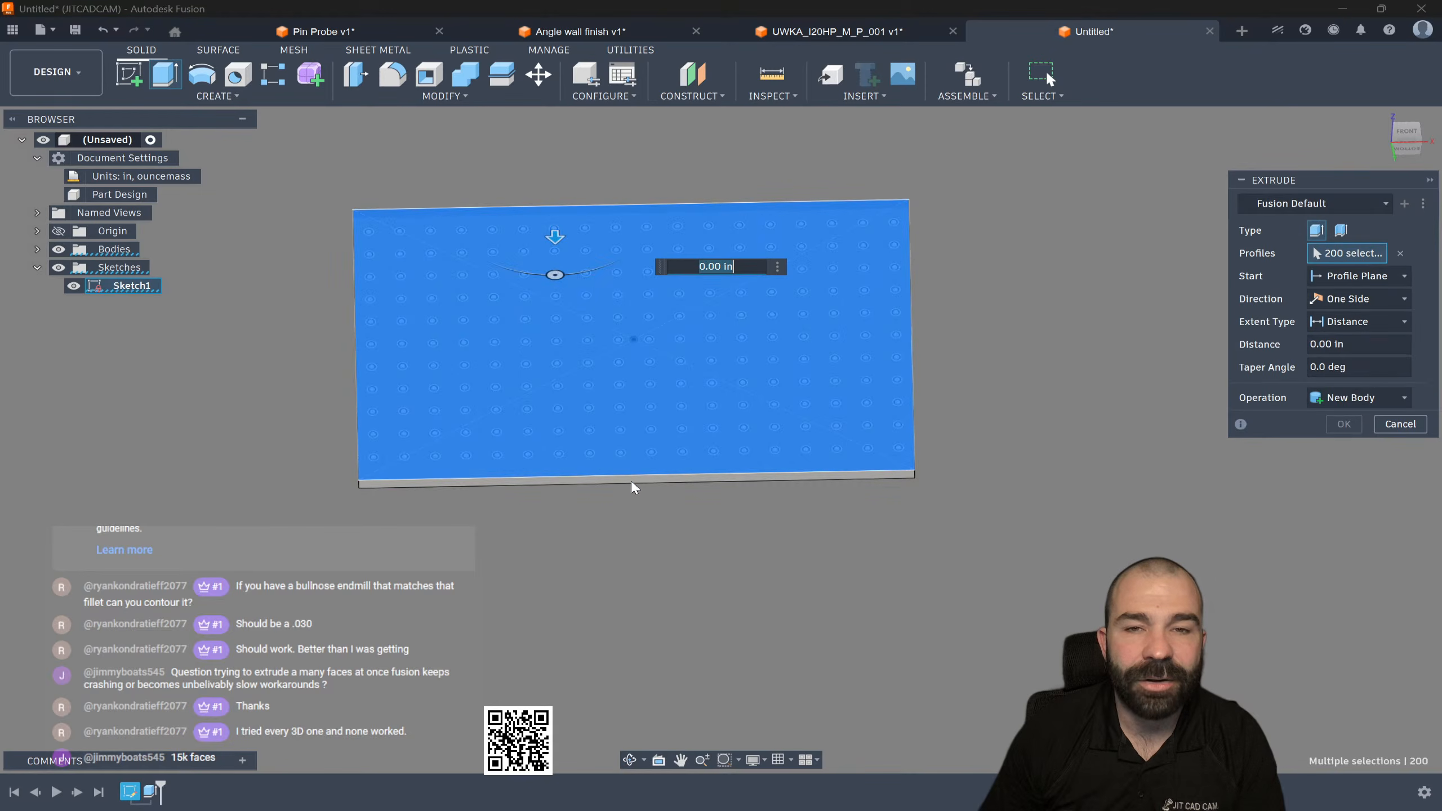
{"action": "scroll", "coordinate": [625, 449], "scroll_direction": "up", "scroll_amount": 3}
{"action": "left_click", "coordinate": [633, 445]}
{"action": "scroll", "coordinate": [740, 544], "scroll_direction": "down", "scroll_amount": 3}
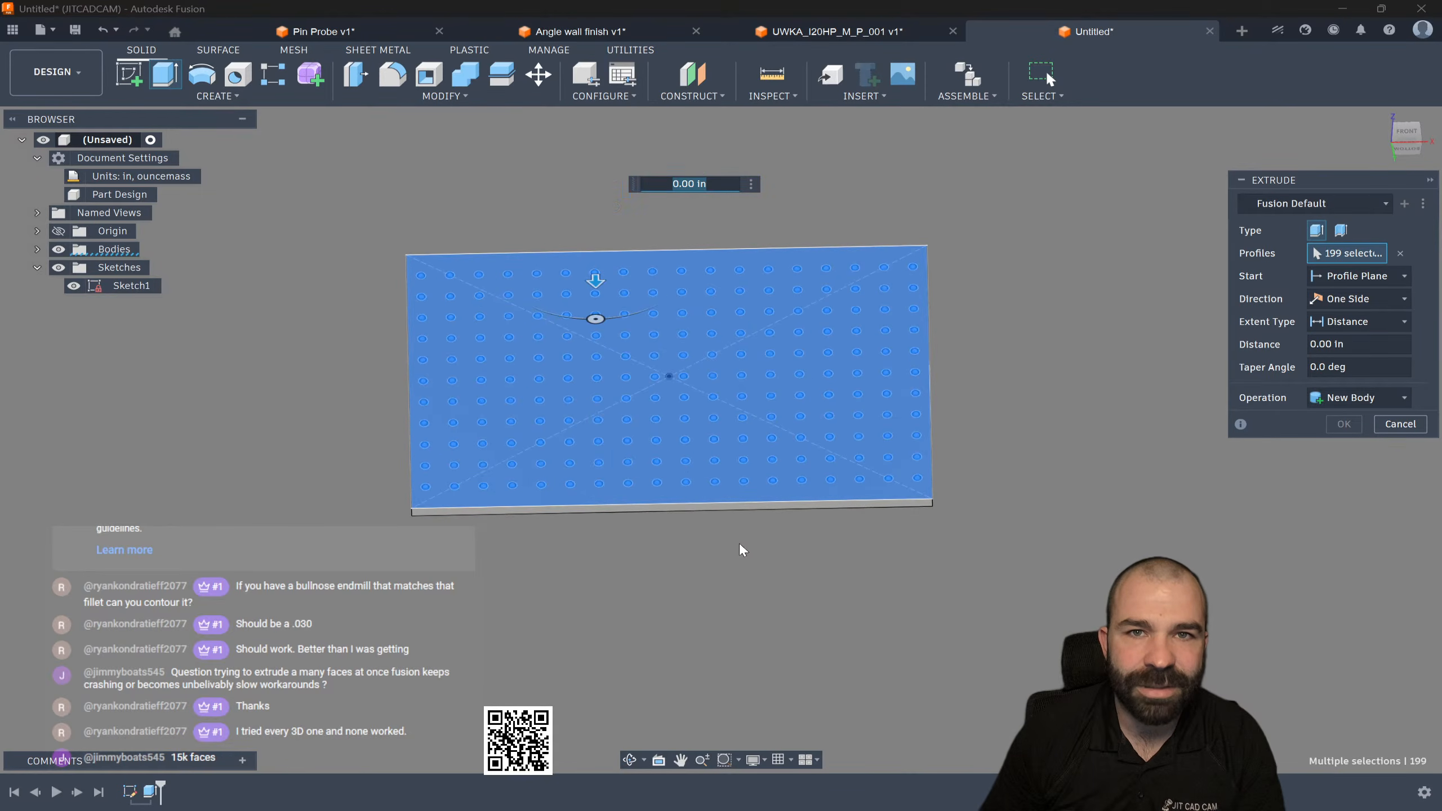
{"action": "scroll", "coordinate": [687, 485], "scroll_direction": "up", "scroll_amount": 2}
{"action": "left_click", "coordinate": [650, 487]}
{"action": "scroll", "coordinate": [704, 524], "scroll_direction": "down", "scroll_amount": 2}
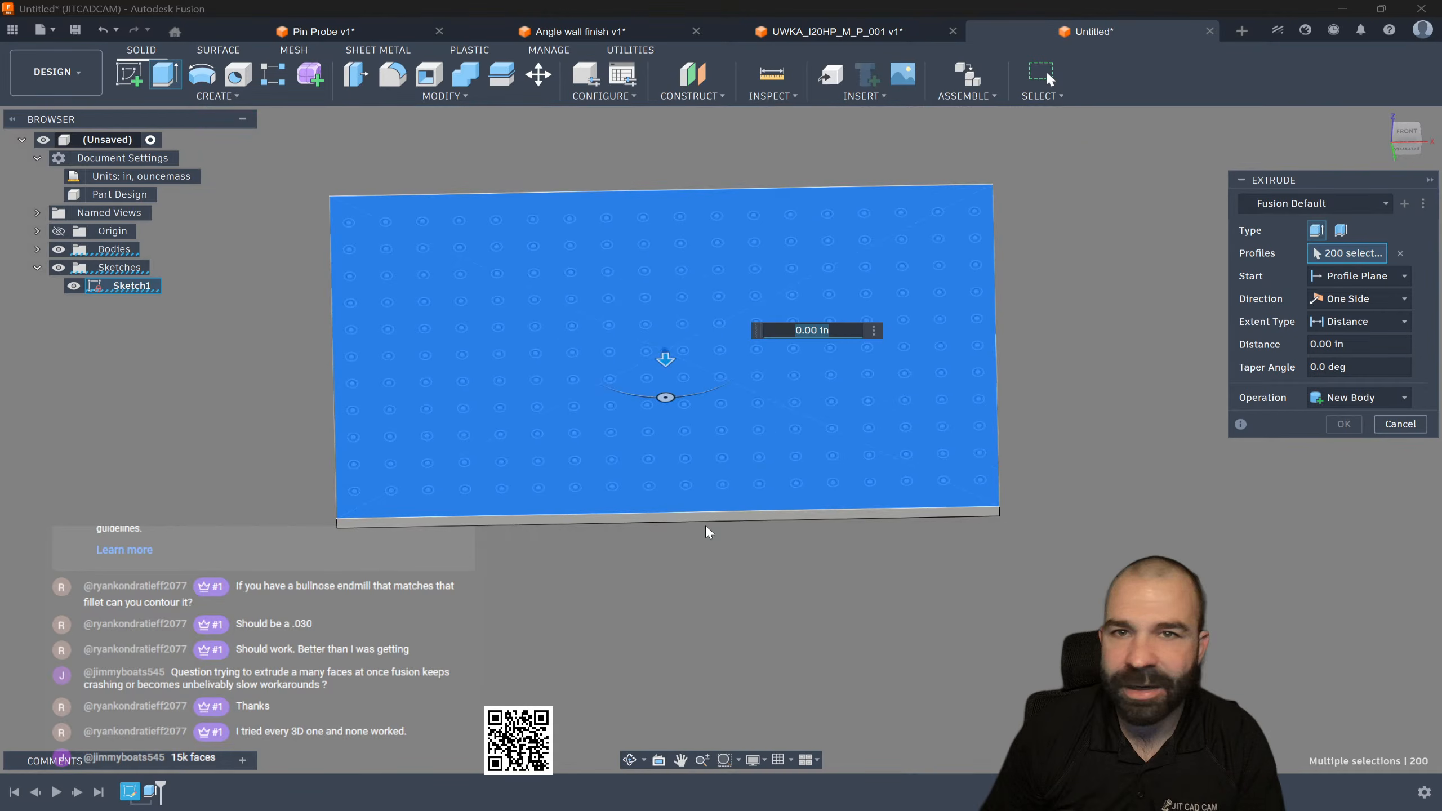
{"action": "left_click", "coordinate": [672, 486]}
{"action": "middle_click_drag", "start_coordinate": [878, 509], "coordinate": [866, 467], "text": "shift"}
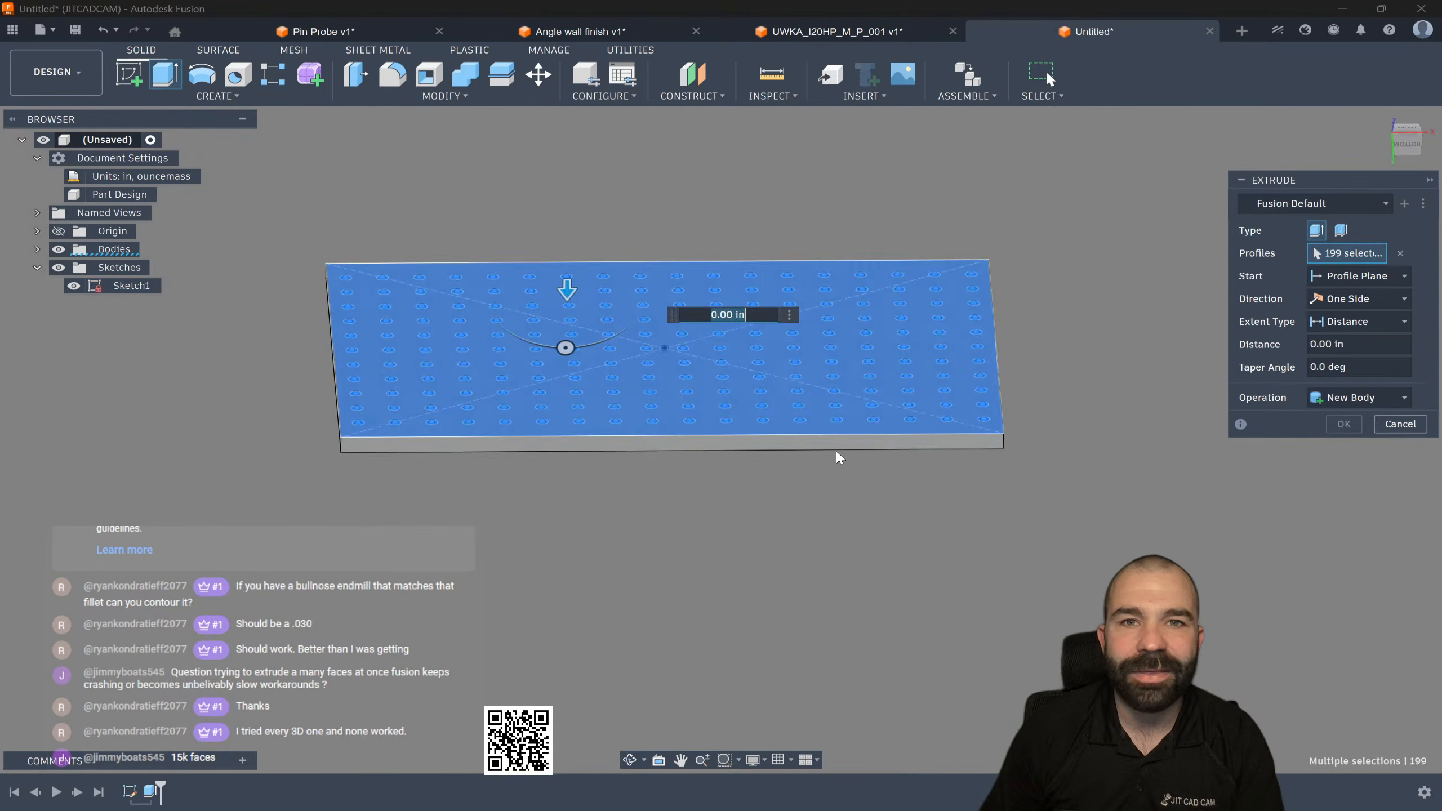
{"action": "scroll", "coordinate": [562, 300], "scroll_direction": "up", "scroll_amount": 3}
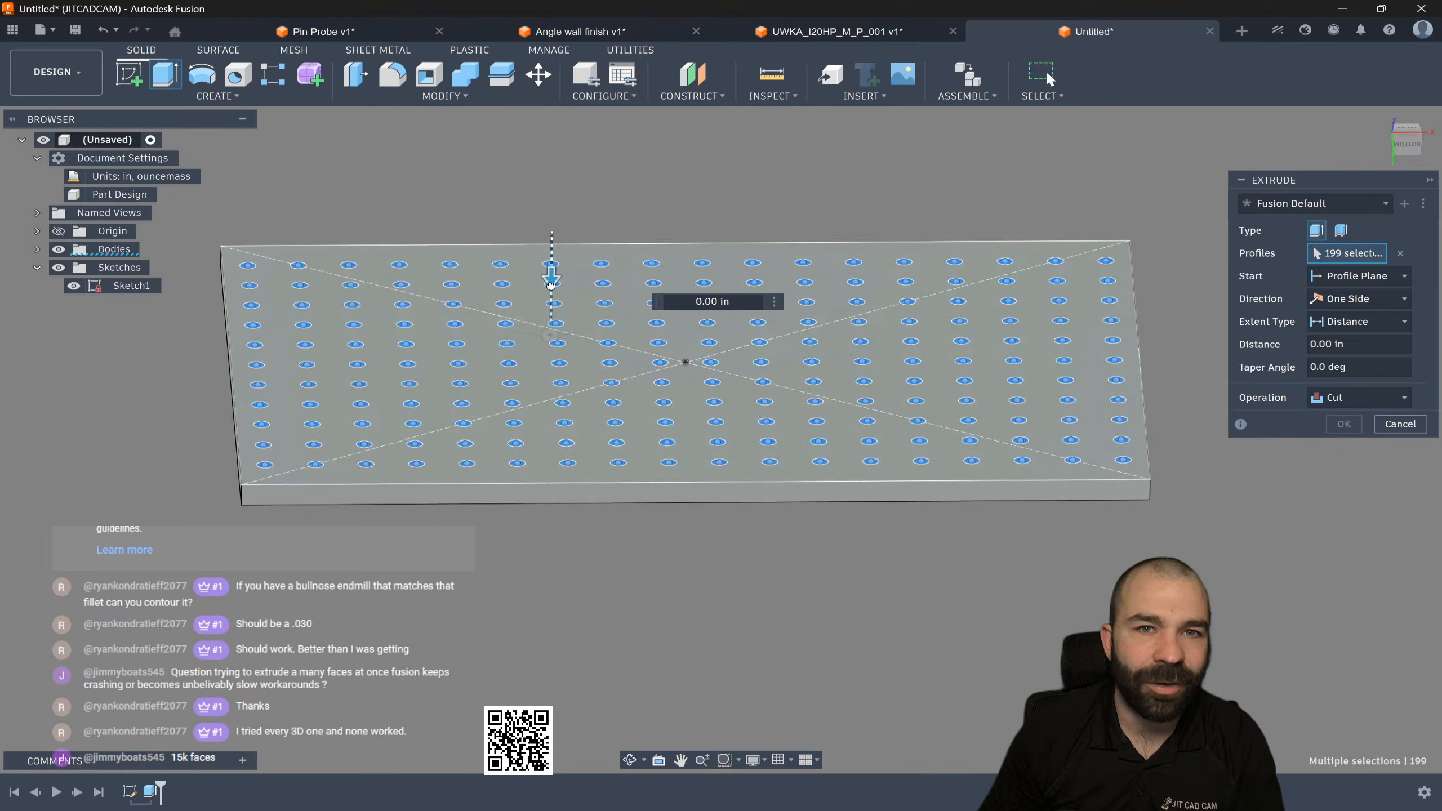
{"action": "left_click", "coordinate": [1334, 444]}
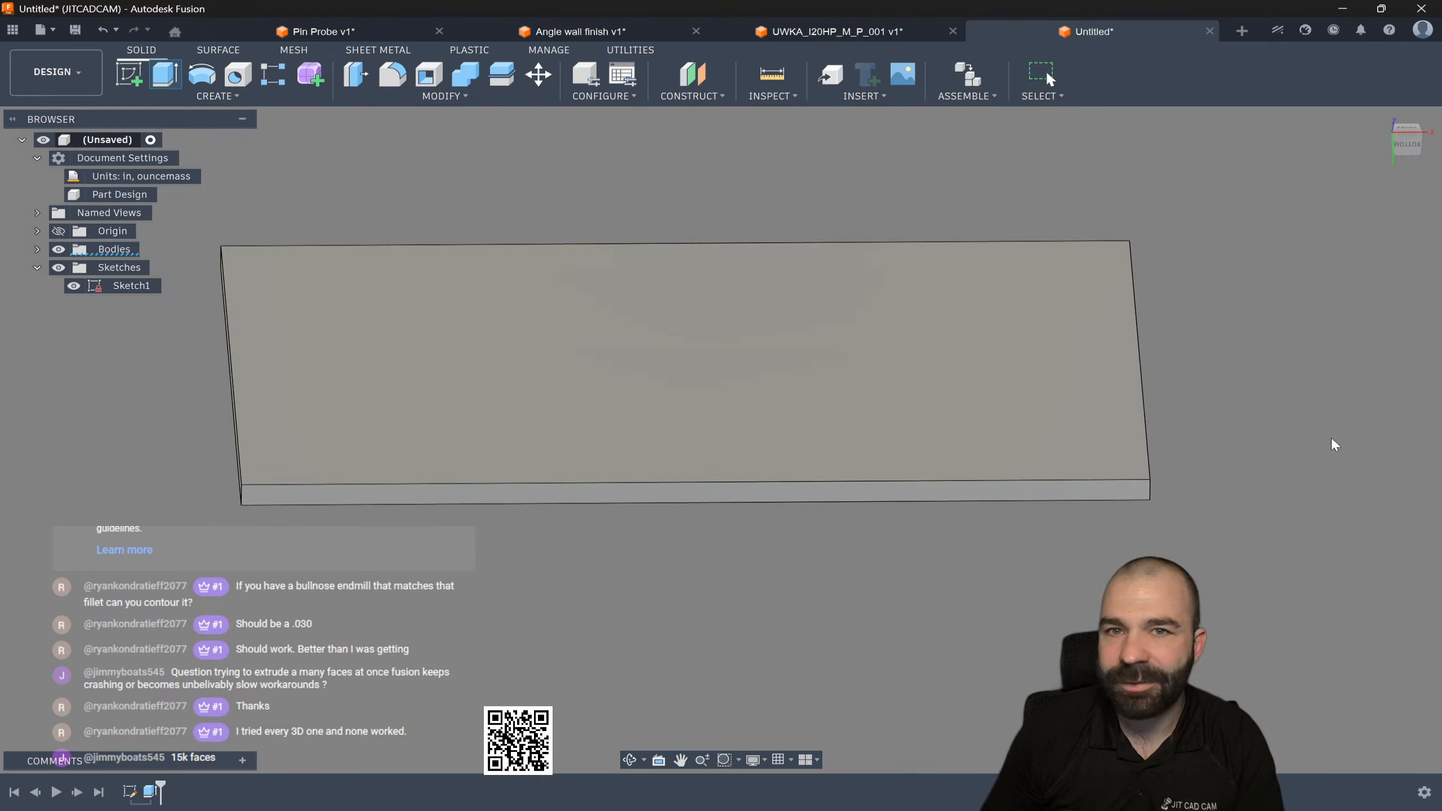
Step: Hide the plate body, select the whole shown sketch except the rectangular face, and cut-extrude all circle profiles into the plate
{"action": "left_click", "coordinate": [37, 249]}
{"action": "left_click", "coordinate": [73, 266]}
{"action": "left_click", "coordinate": [74, 303]}
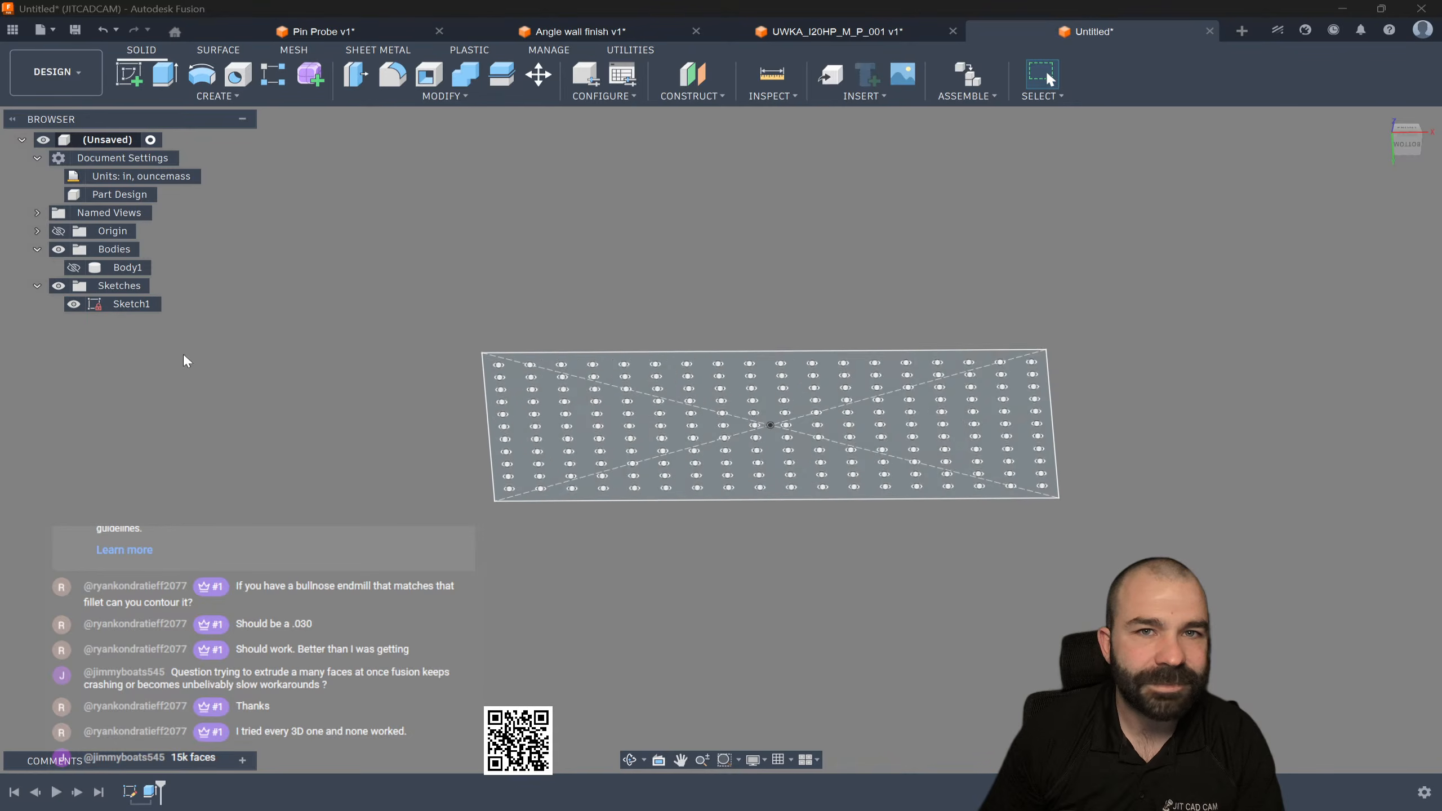
{"action": "left_click_drag", "start_coordinate": [430, 273], "coordinate": [1155, 575]}
{"action": "scroll", "coordinate": [802, 494], "scroll_direction": "up", "scroll_amount": 5}
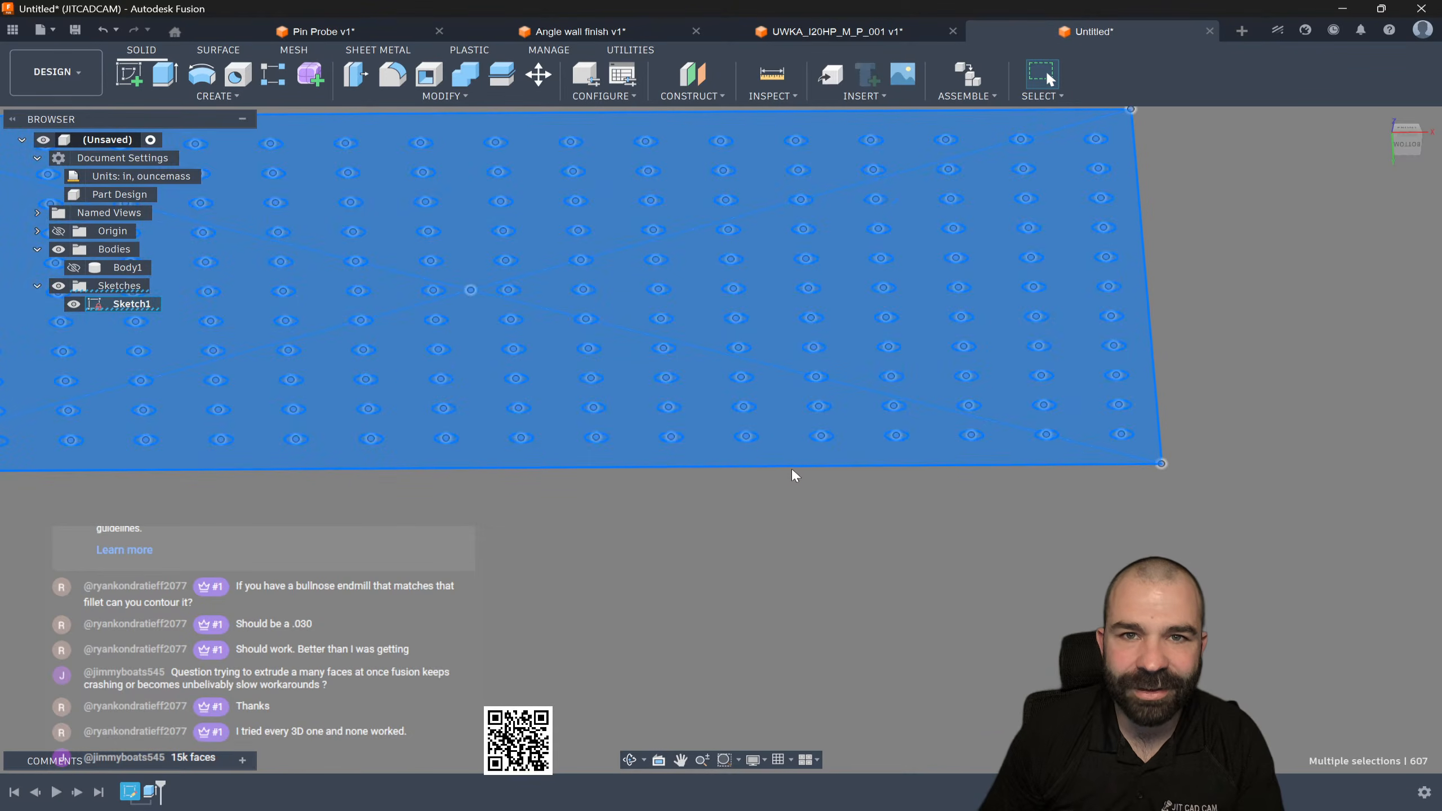
{"action": "left_click", "coordinate": [787, 449], "text": "ctrl"}
{"action": "scroll", "coordinate": [856, 563], "scroll_direction": "down", "scroll_amount": 5}
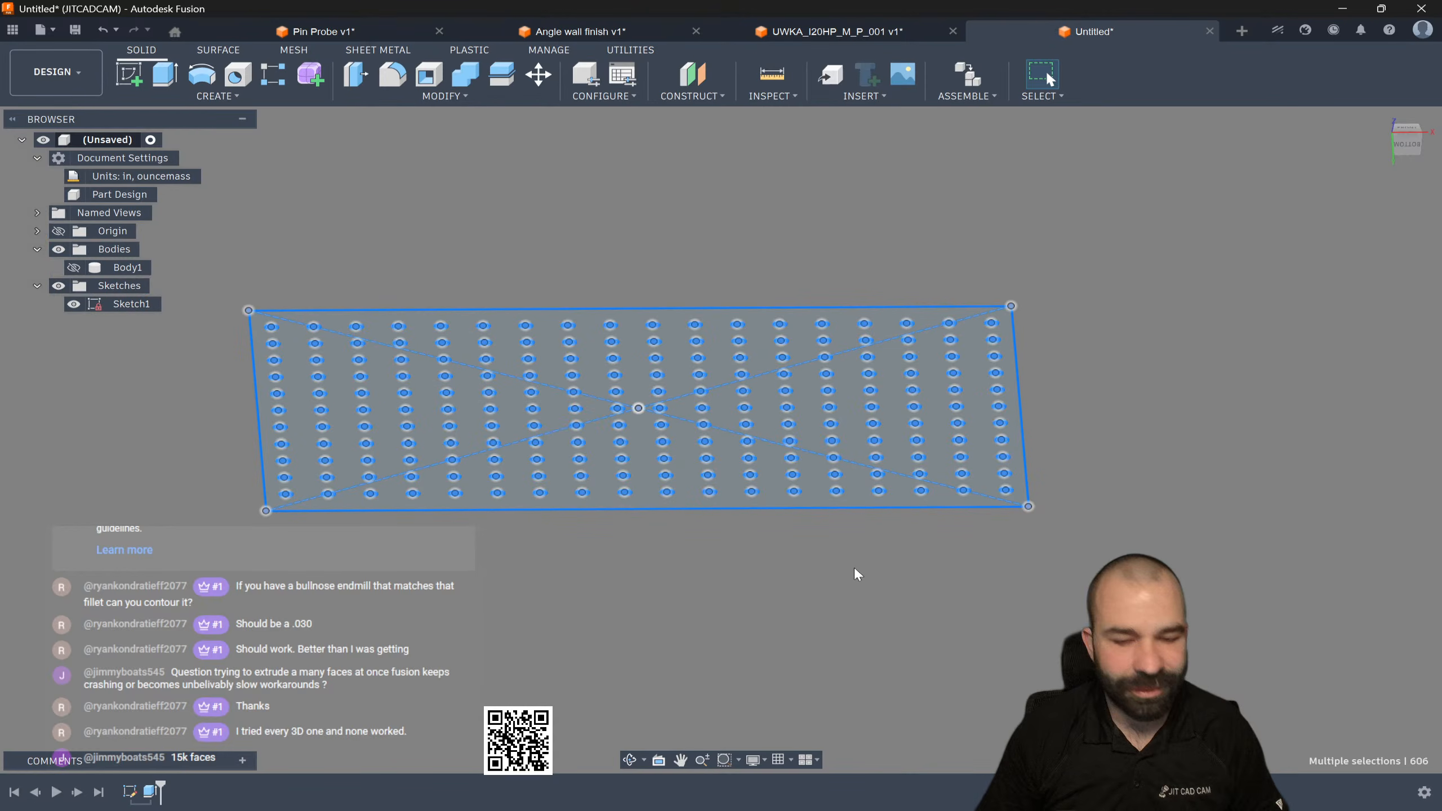
{"action": "key", "text": "e"}
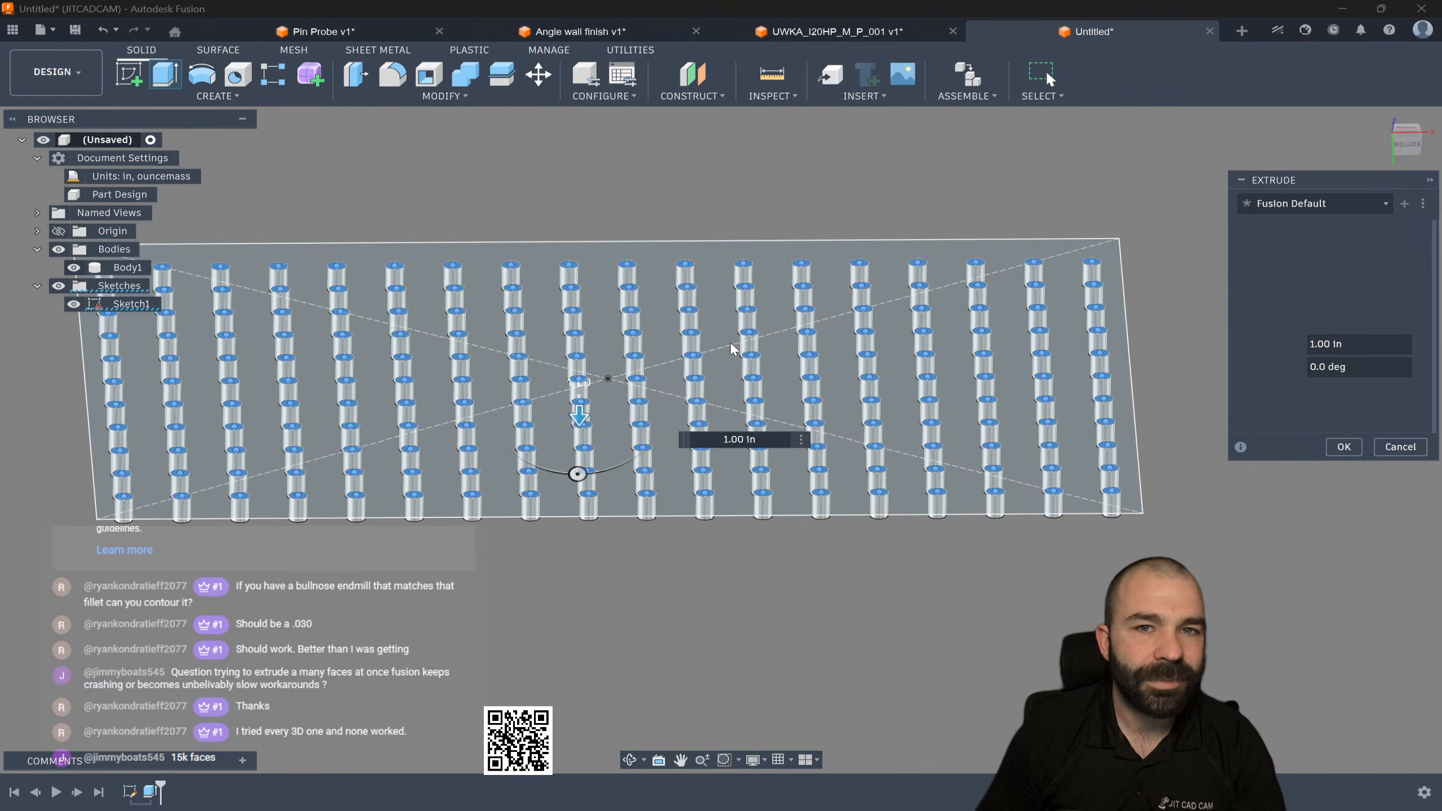
{"action": "scroll", "coordinate": [761, 353], "scroll_direction": "down", "scroll_amount": 2}
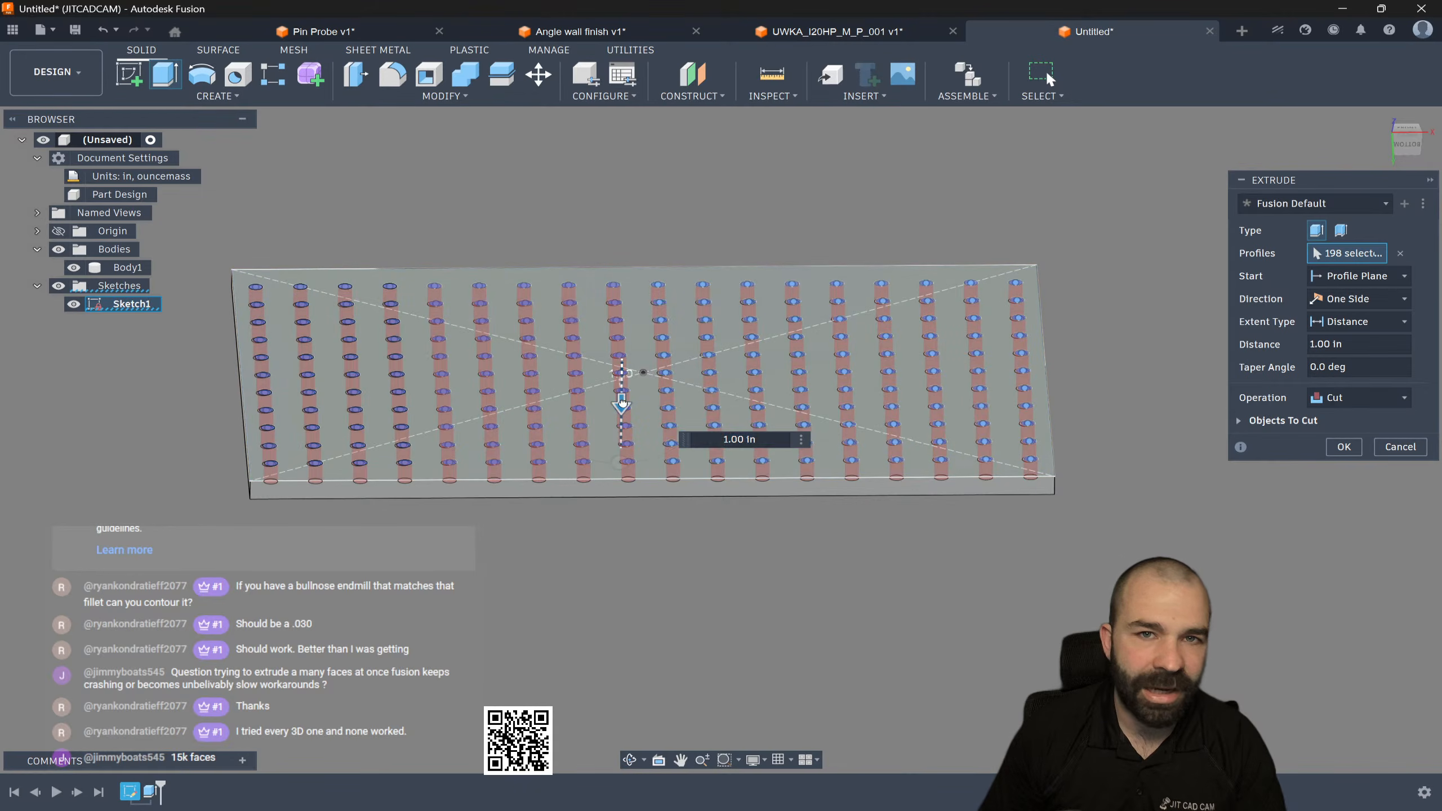
{"action": "left_click_drag", "start_coordinate": [622, 403], "coordinate": [664, 460]}
{"action": "left_click", "coordinate": [1342, 447]}
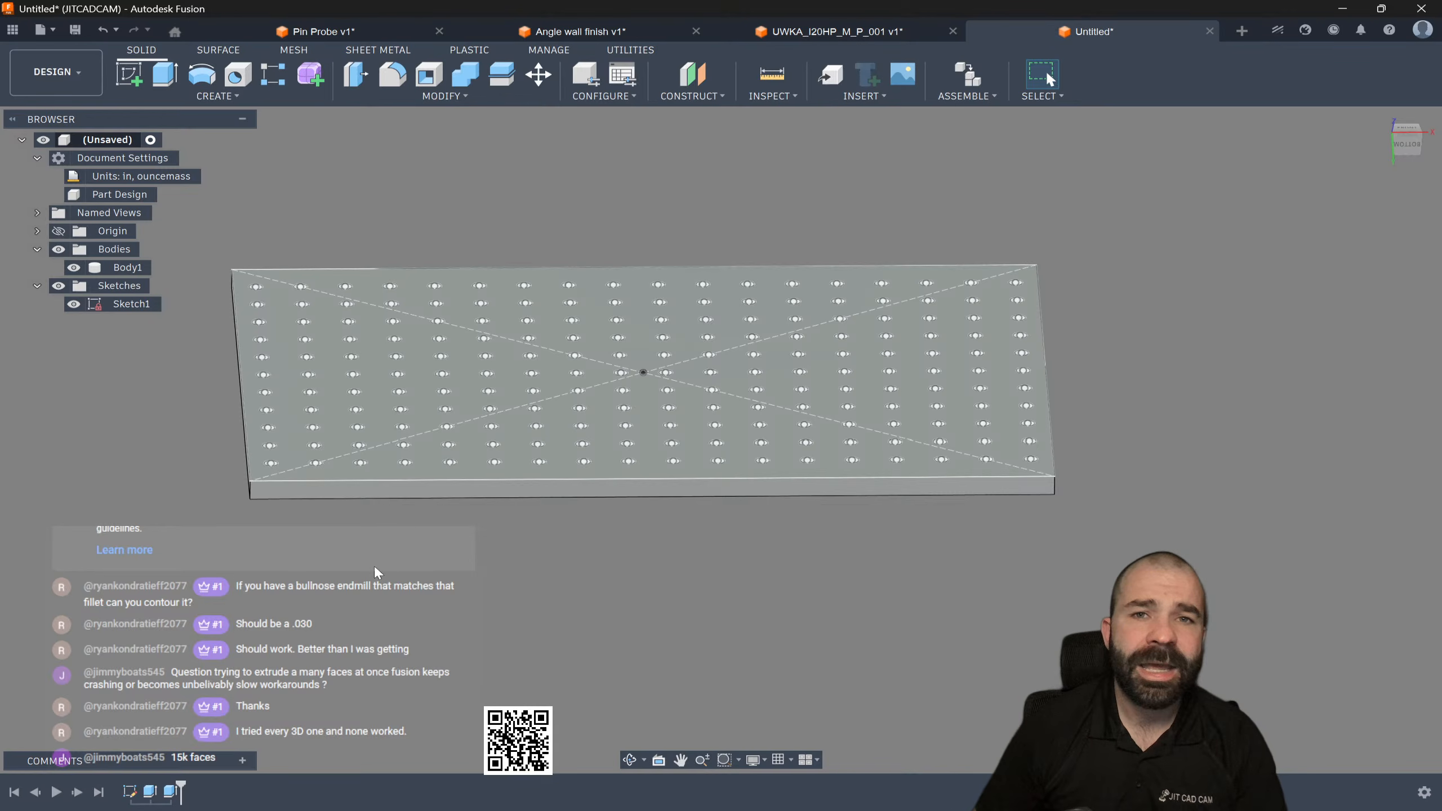
Step: Examine the perforated plate and highlight its two extrude features in the timeline
{"action": "scroll", "coordinate": [432, 567], "scroll_direction": "down", "scroll_amount": 2}
{"action": "middle_click_drag", "start_coordinate": [464, 569], "coordinate": [417, 569], "text": "shift"}
{"action": "scroll", "coordinate": [381, 563], "scroll_direction": "up", "scroll_amount": 2}
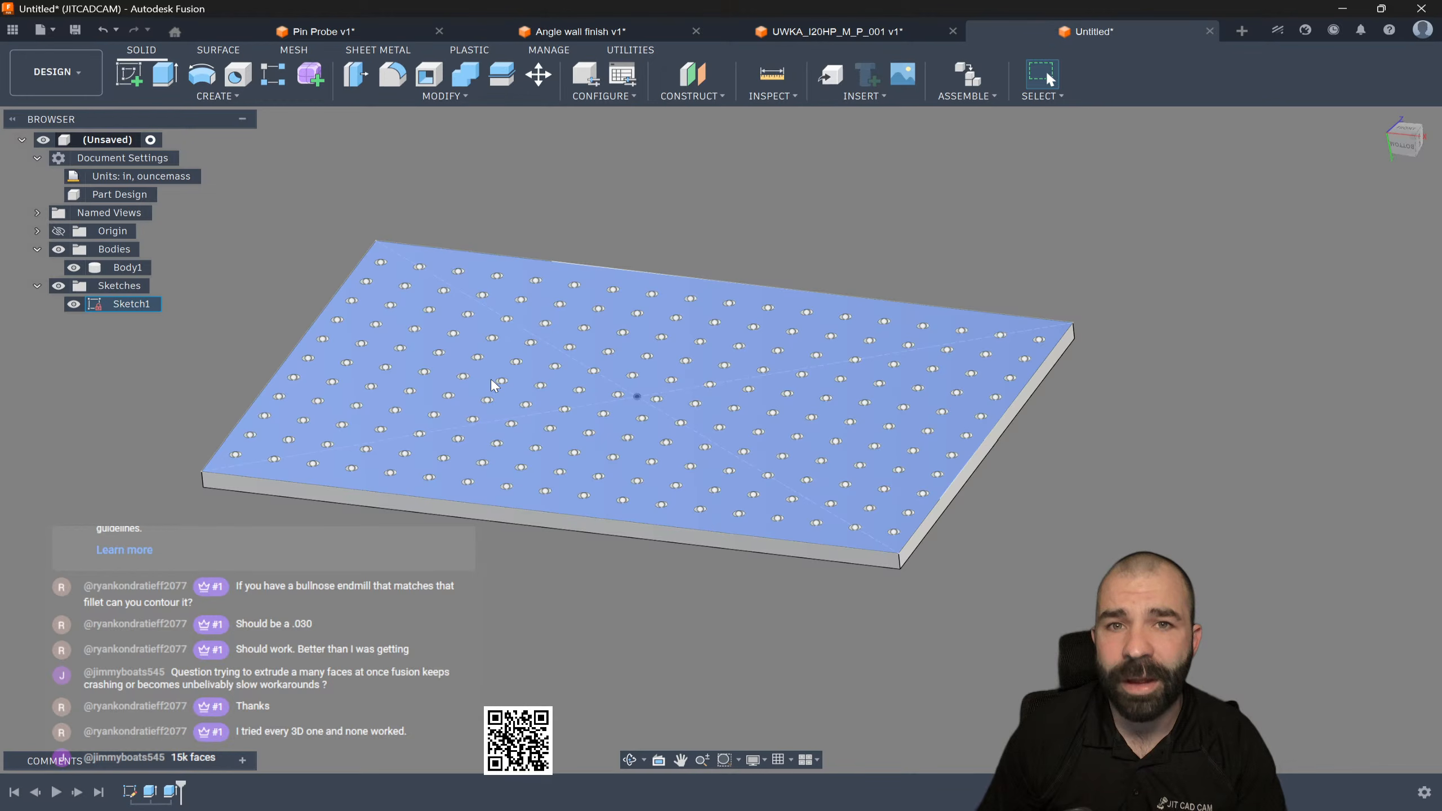
{"action": "scroll", "coordinate": [193, 449], "scroll_direction": "up", "scroll_amount": 2}
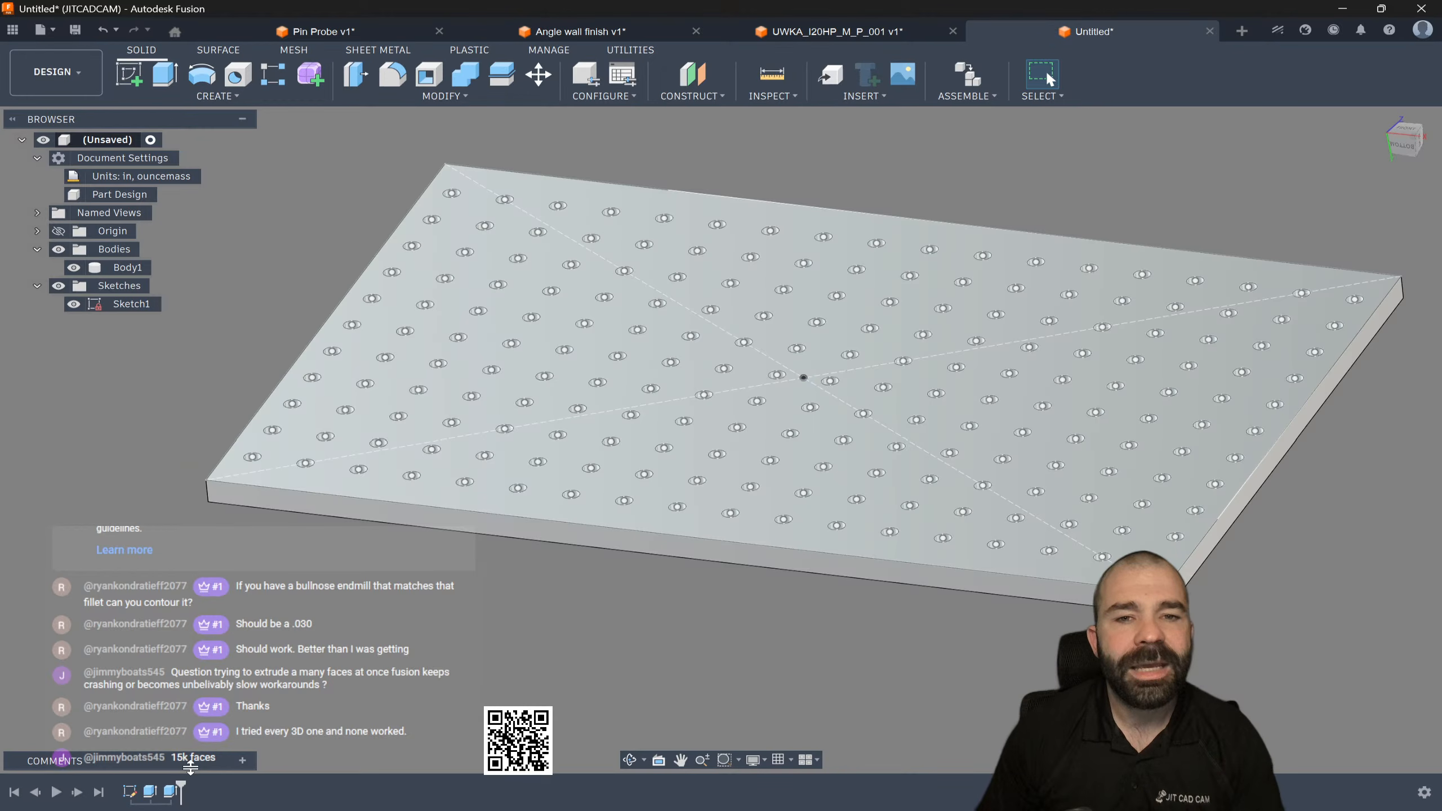
{"action": "left_click", "coordinate": [179, 792]}
{"action": "left_click", "coordinate": [158, 791]}
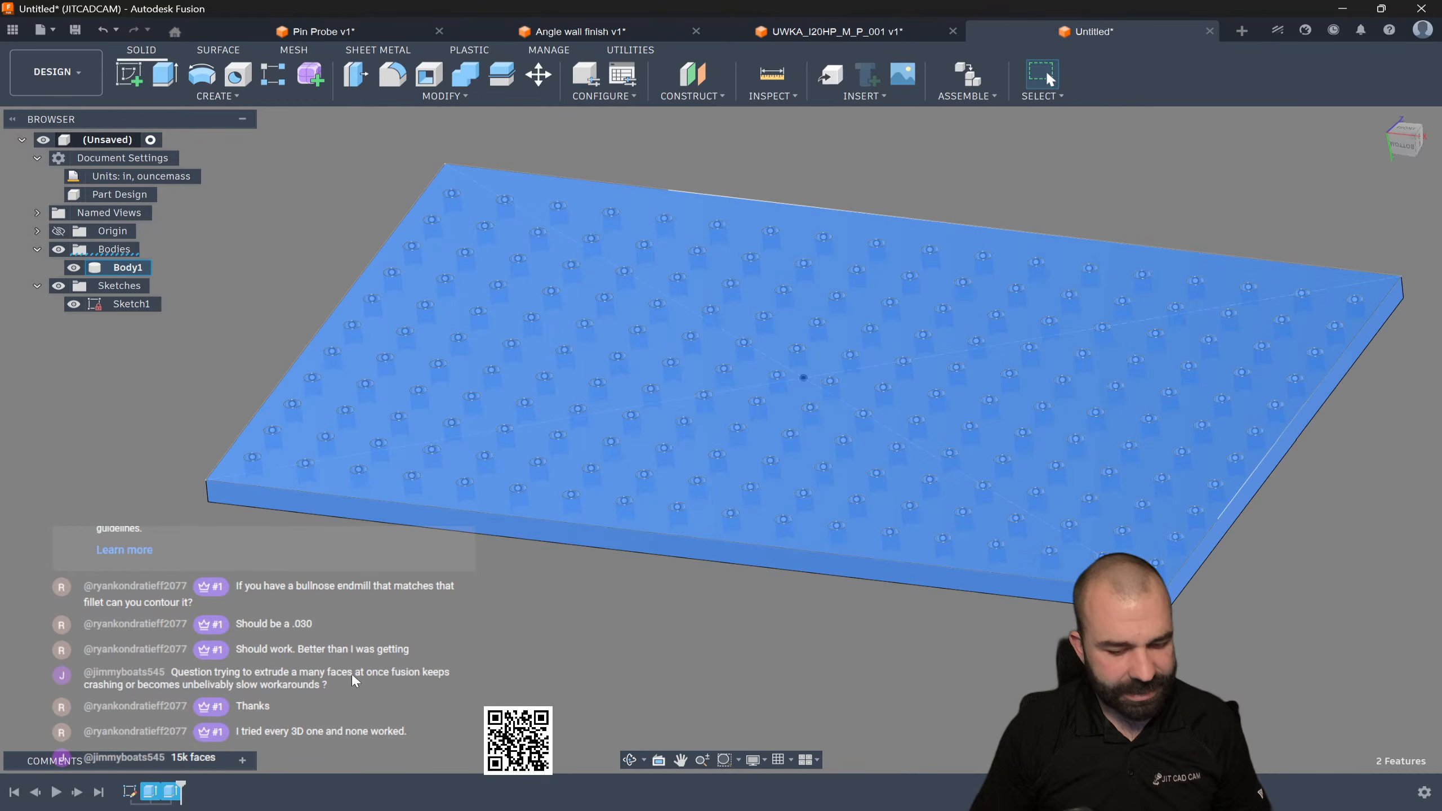
Step: Undo both extrusions, the sketch exit and the circle pattern, back to the single circle in the sketch
{"action": "key", "text": "ctrl+z"}
{"action": "key", "text": "ctrl+z"}
{"action": "key", "text": "ctrl+z"}
{"action": "key", "text": "ctrl+z"}
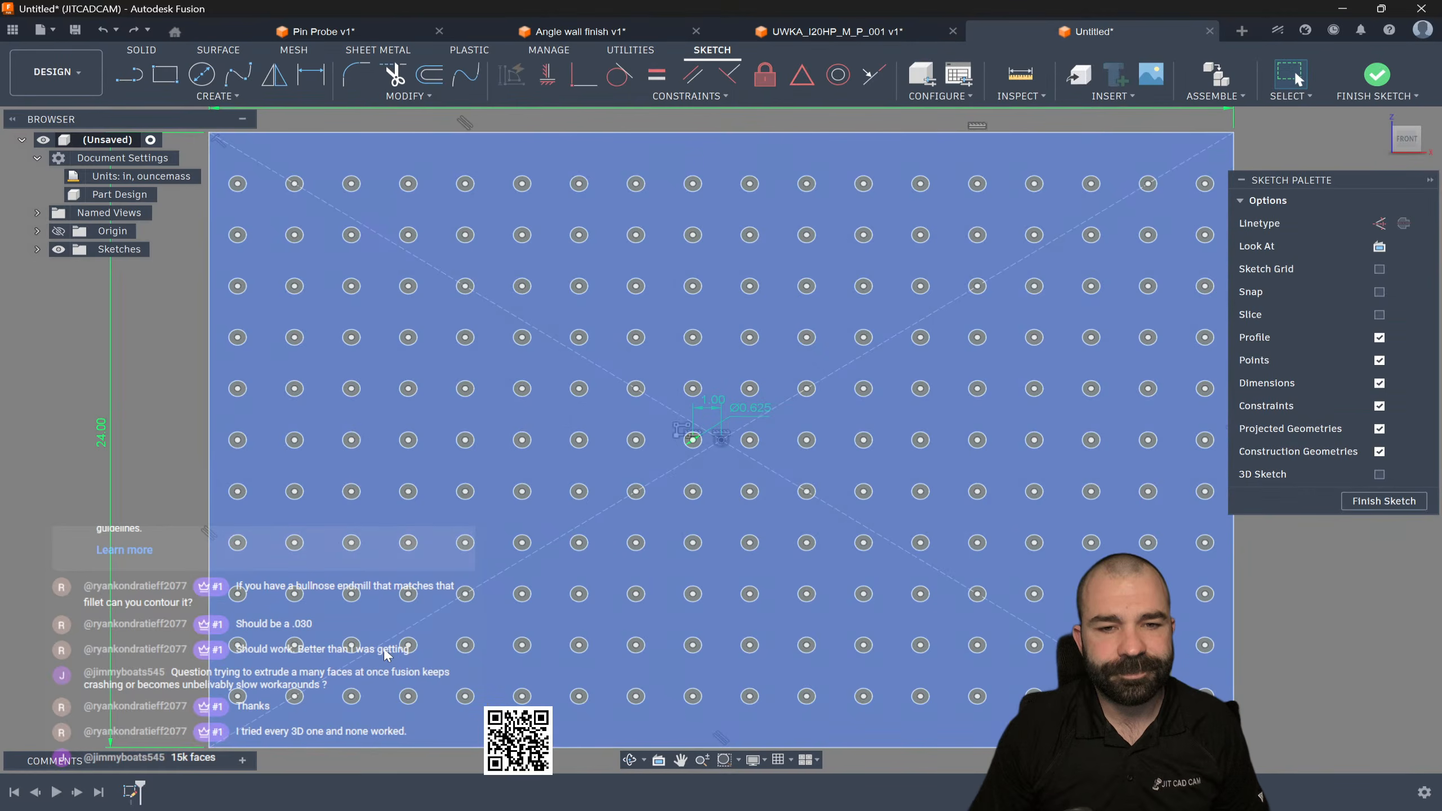
{"action": "key", "text": "ctrl+z"}
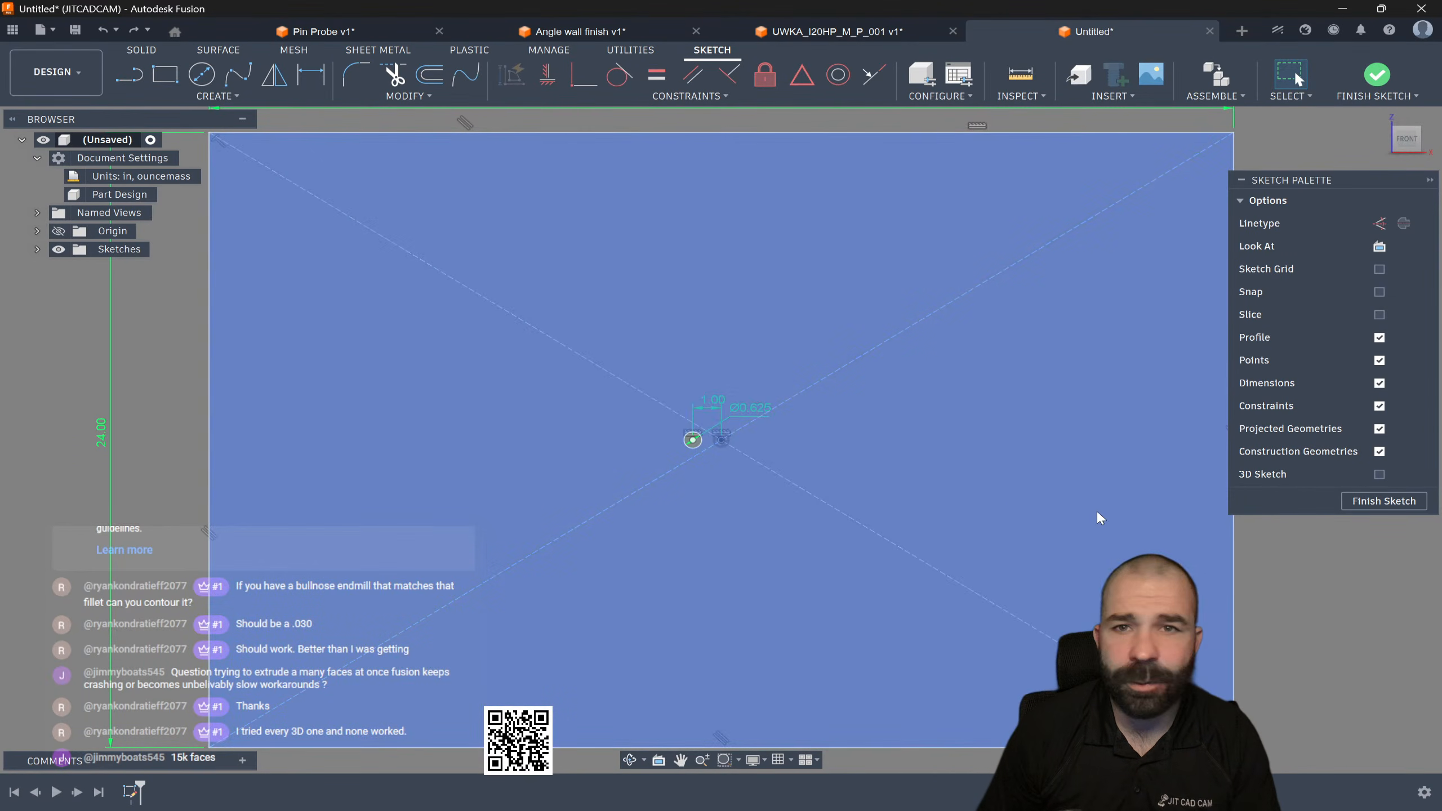
Step: Finish the sketch and extrude the rectangle and circle profiles 1 in together as a new body
{"action": "left_click", "coordinate": [1383, 500]}
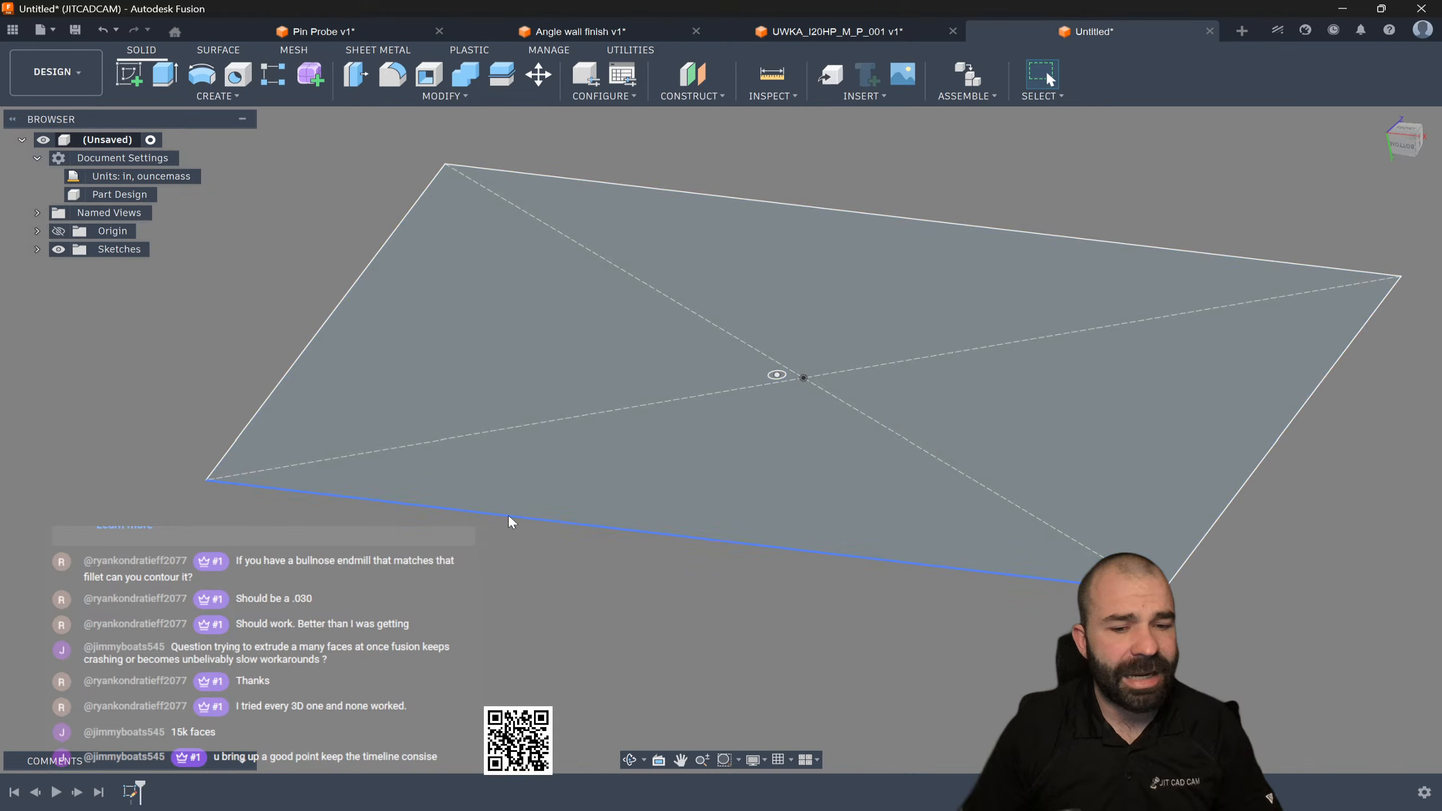
{"action": "key", "text": "e"}
{"action": "left_click", "coordinate": [726, 487]}
{"action": "scroll", "coordinate": [790, 339], "scroll_direction": "up", "scroll_amount": 3}
{"action": "left_click_drag", "start_coordinate": [784, 366], "coordinate": [785, 392]}
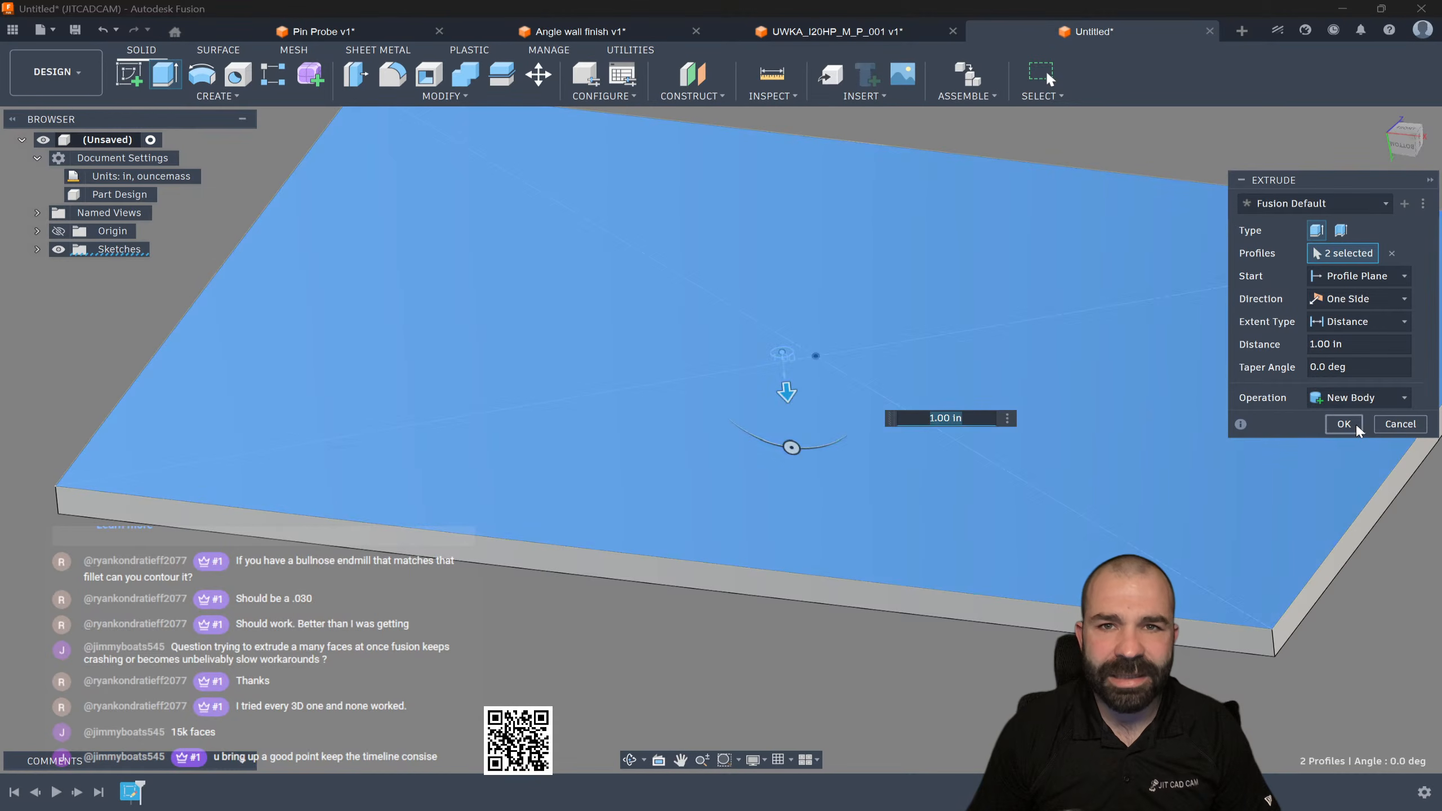
{"action": "left_click", "coordinate": [1344, 424]}
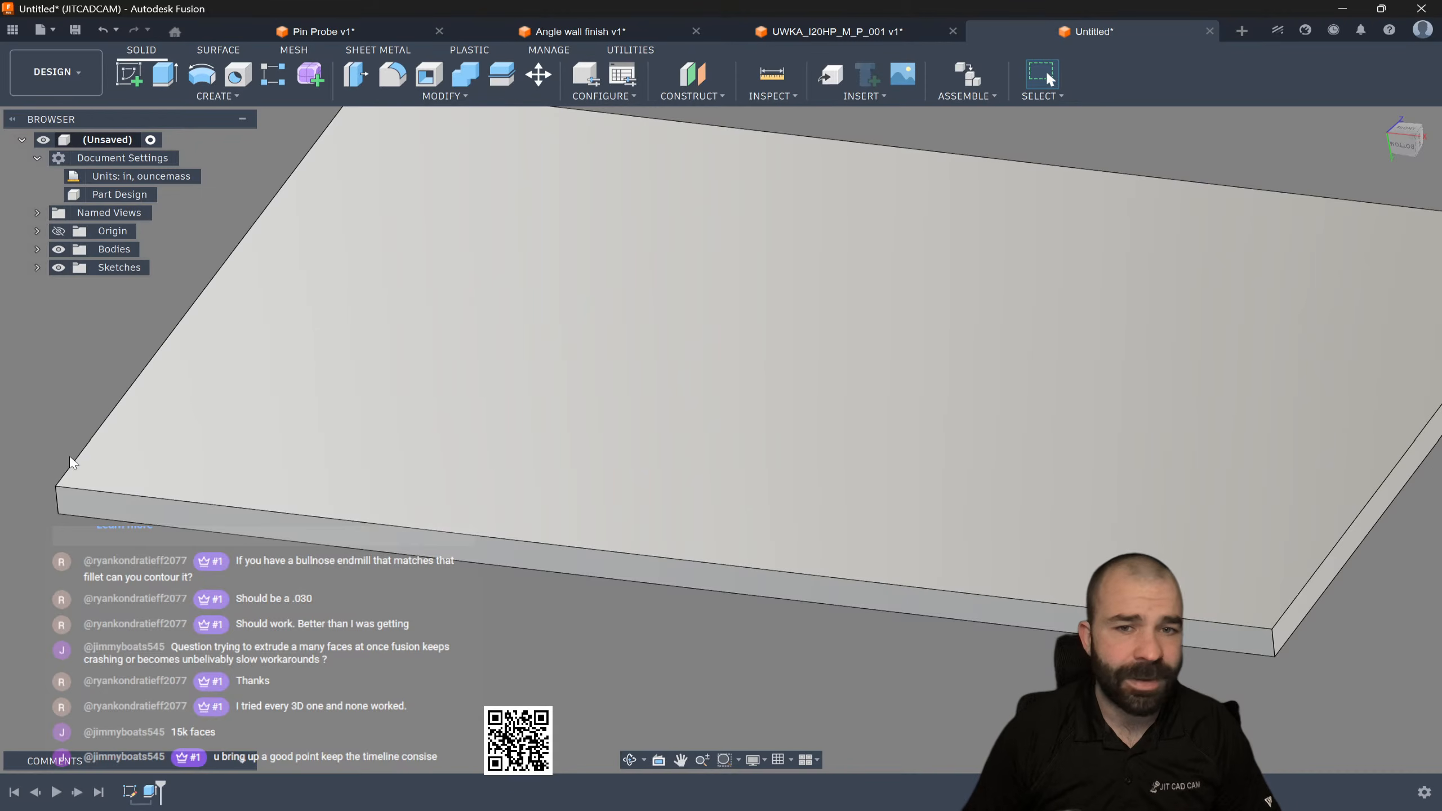
Step: Show the sketch, cut-extrude its single circle 0.60 in deep into the plate, and hide the sketch again
{"action": "left_click", "coordinate": [37, 267]}
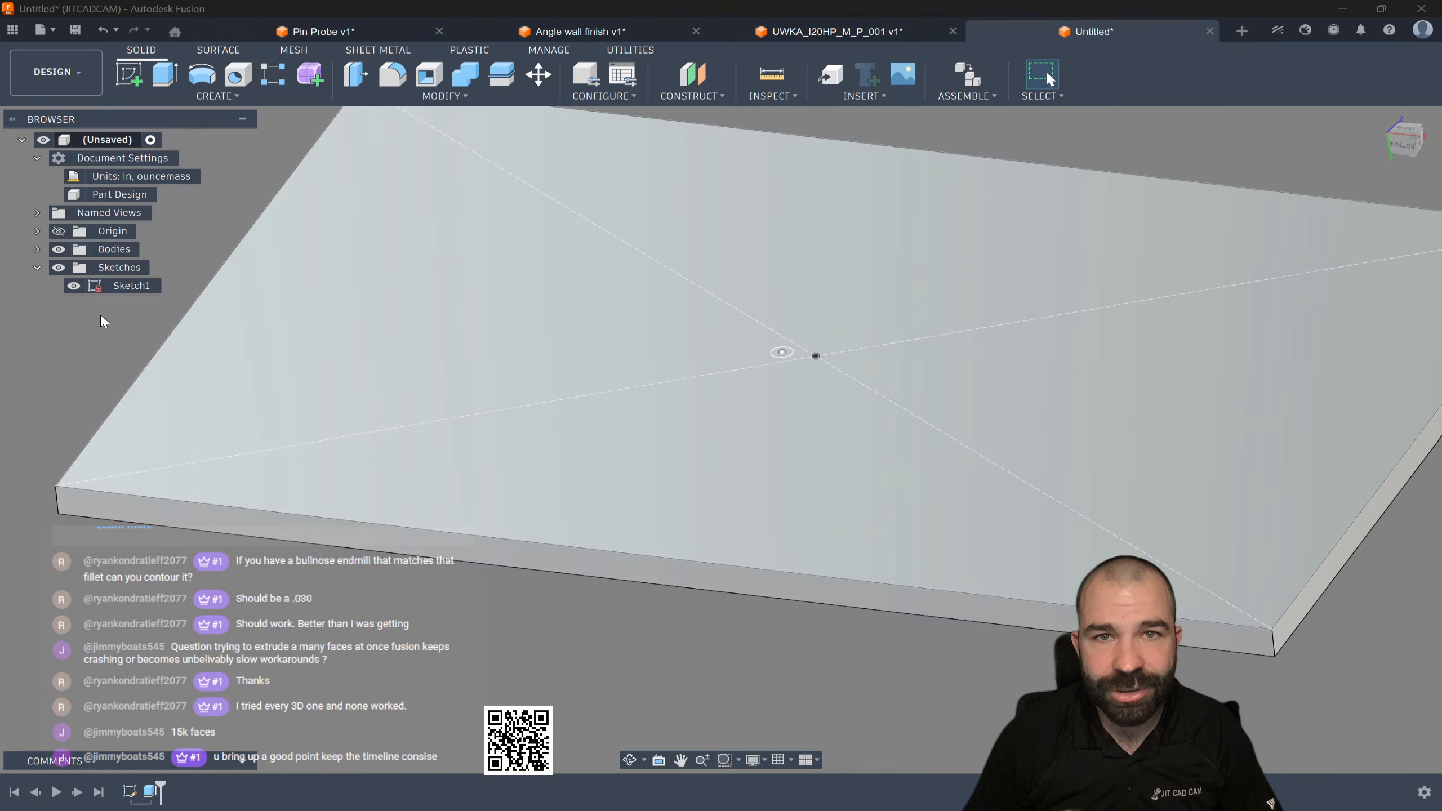
{"action": "key", "text": "e"}
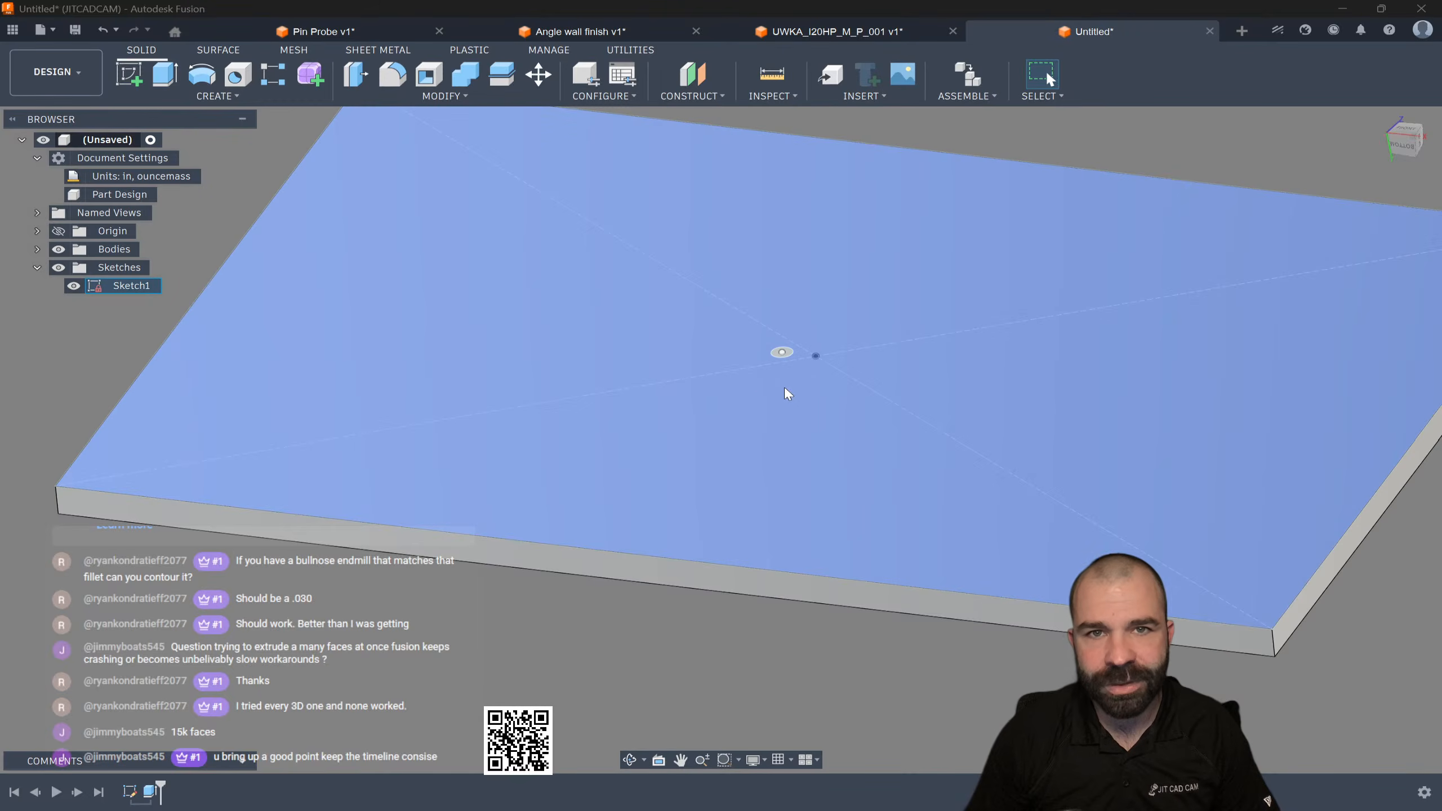
{"action": "scroll", "coordinate": [795, 374], "scroll_direction": "up", "scroll_amount": 2}
{"action": "left_click", "coordinate": [778, 336]}
{"action": "left_click_drag", "start_coordinate": [766, 337], "coordinate": [770, 378]}
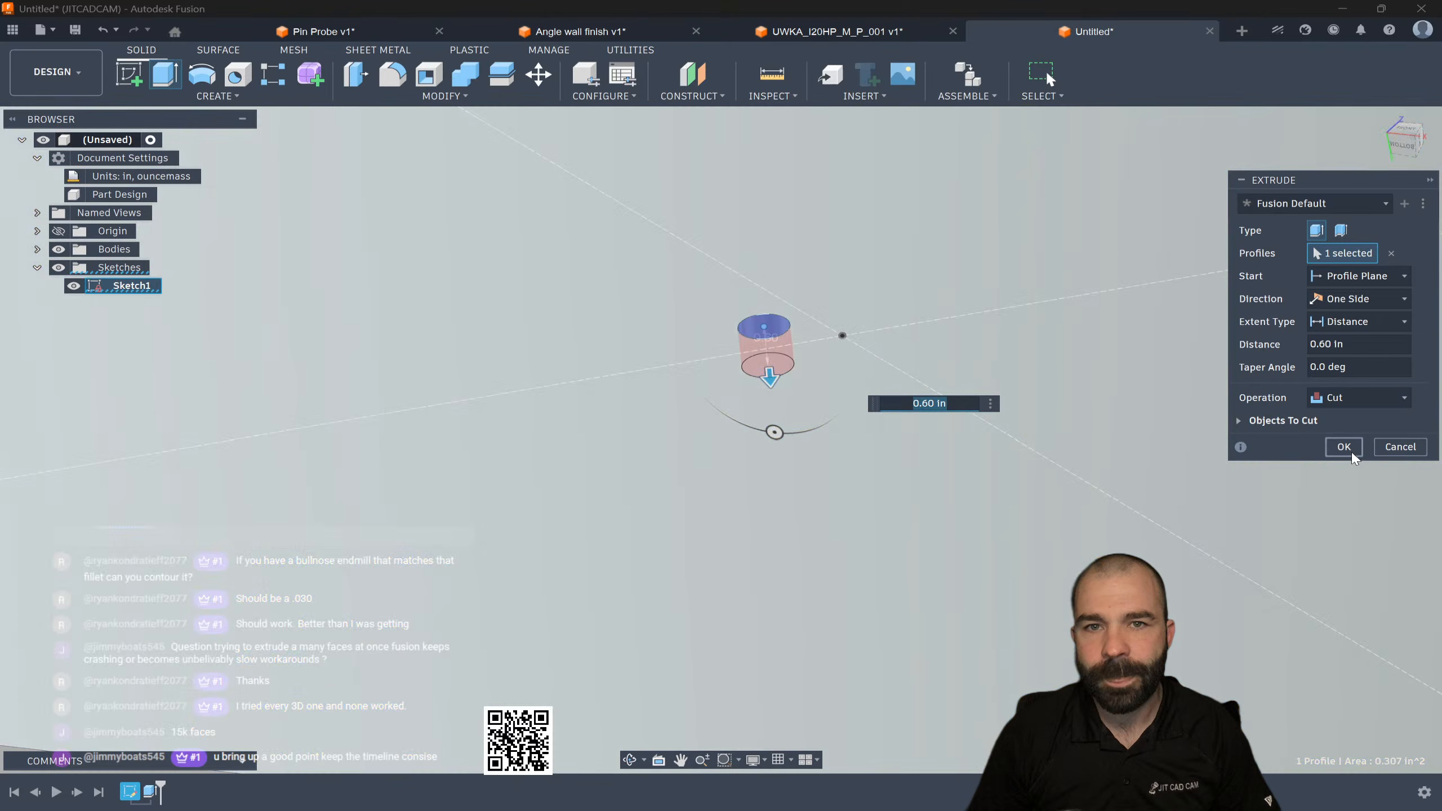
{"action": "left_click", "coordinate": [1343, 446]}
{"action": "scroll", "coordinate": [380, 733], "scroll_direction": "down", "scroll_amount": 2}
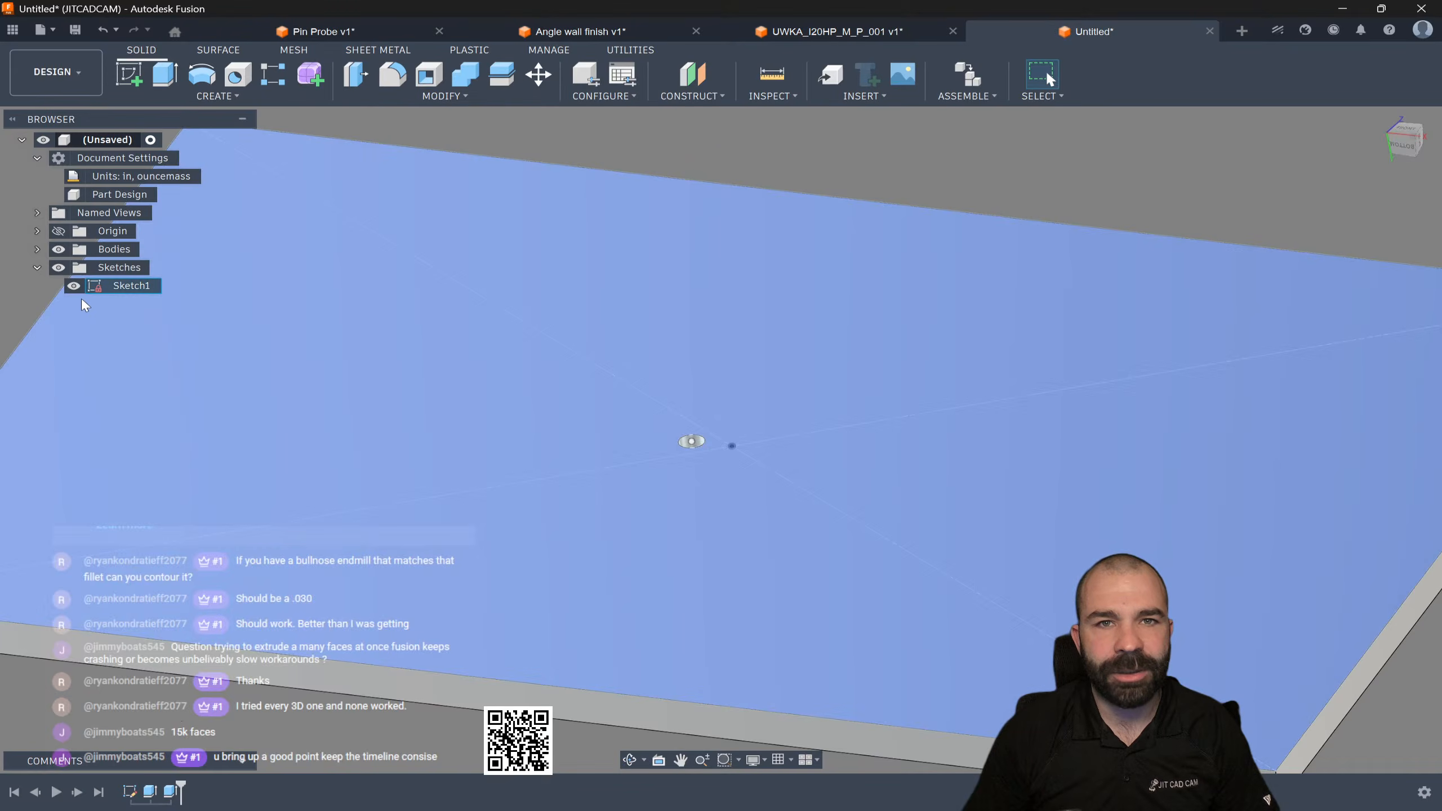
{"action": "left_click", "coordinate": [73, 285]}
{"action": "scroll", "coordinate": [628, 363], "scroll_direction": "down", "scroll_amount": 2}
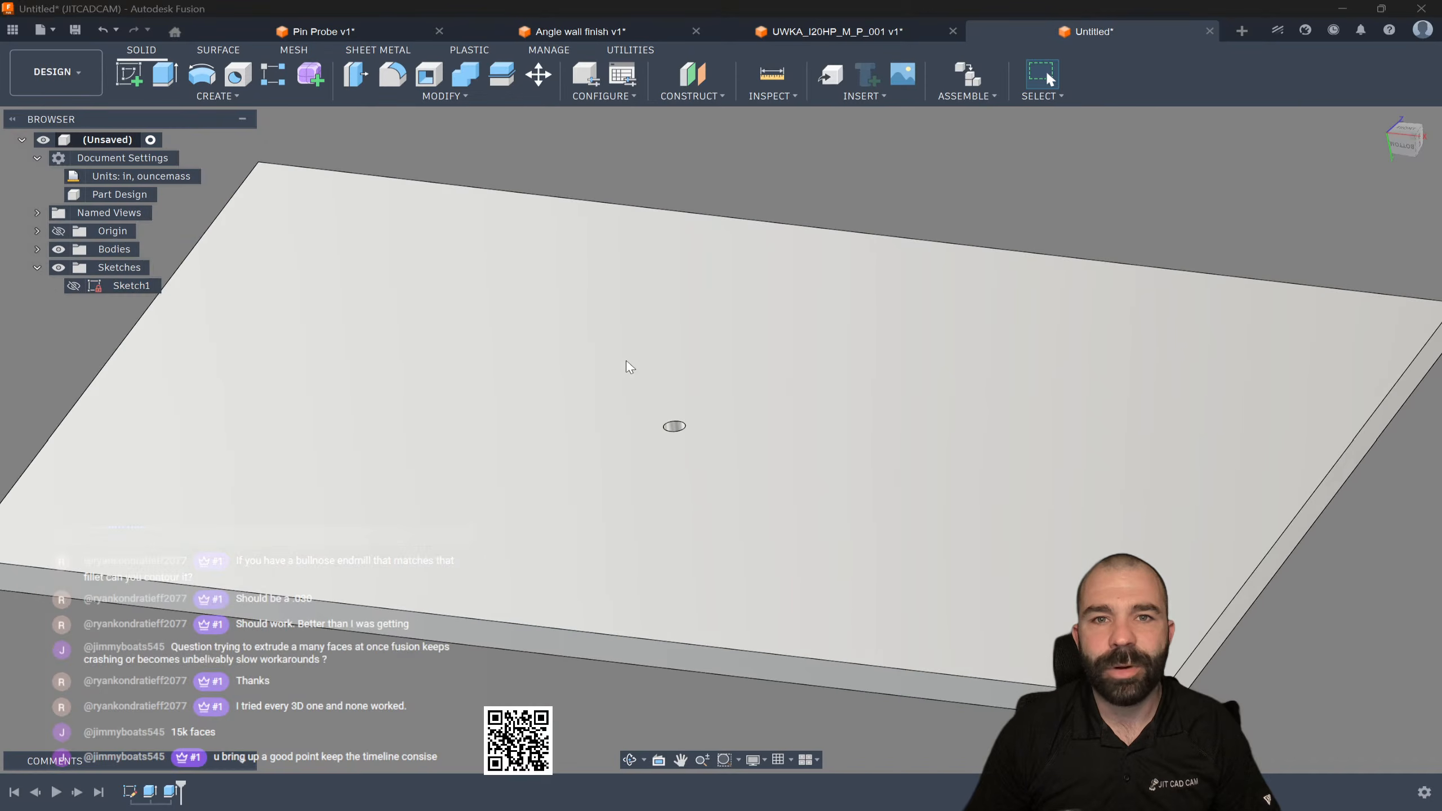
Step: Add an equal-distance chamfer to the hole's edge on the plate's upper face
{"action": "left_click", "coordinate": [423, 95]}
{"action": "left_click", "coordinate": [374, 144]}
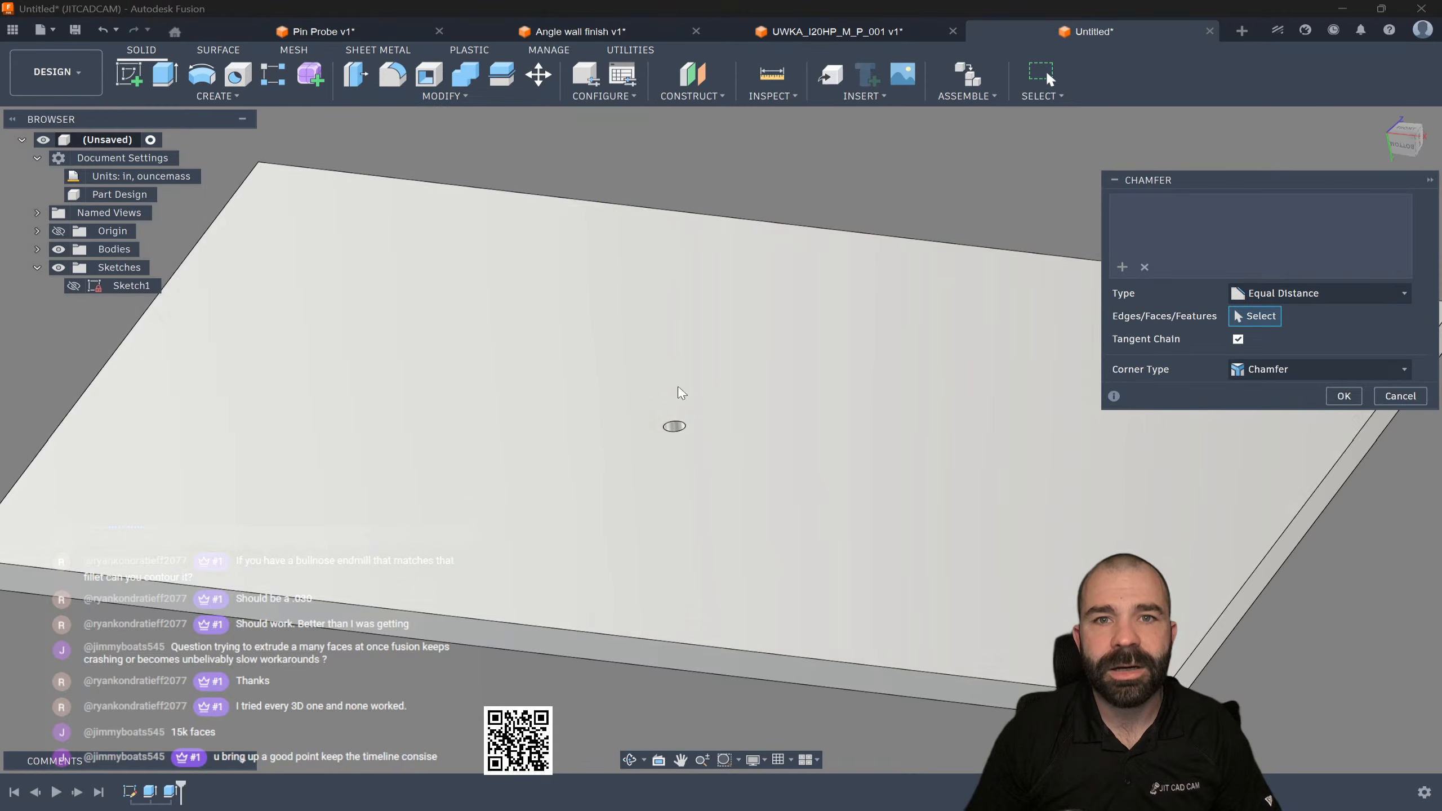
{"action": "scroll", "coordinate": [673, 432], "scroll_direction": "up", "scroll_amount": 3}
{"action": "left_click", "coordinate": [677, 435]}
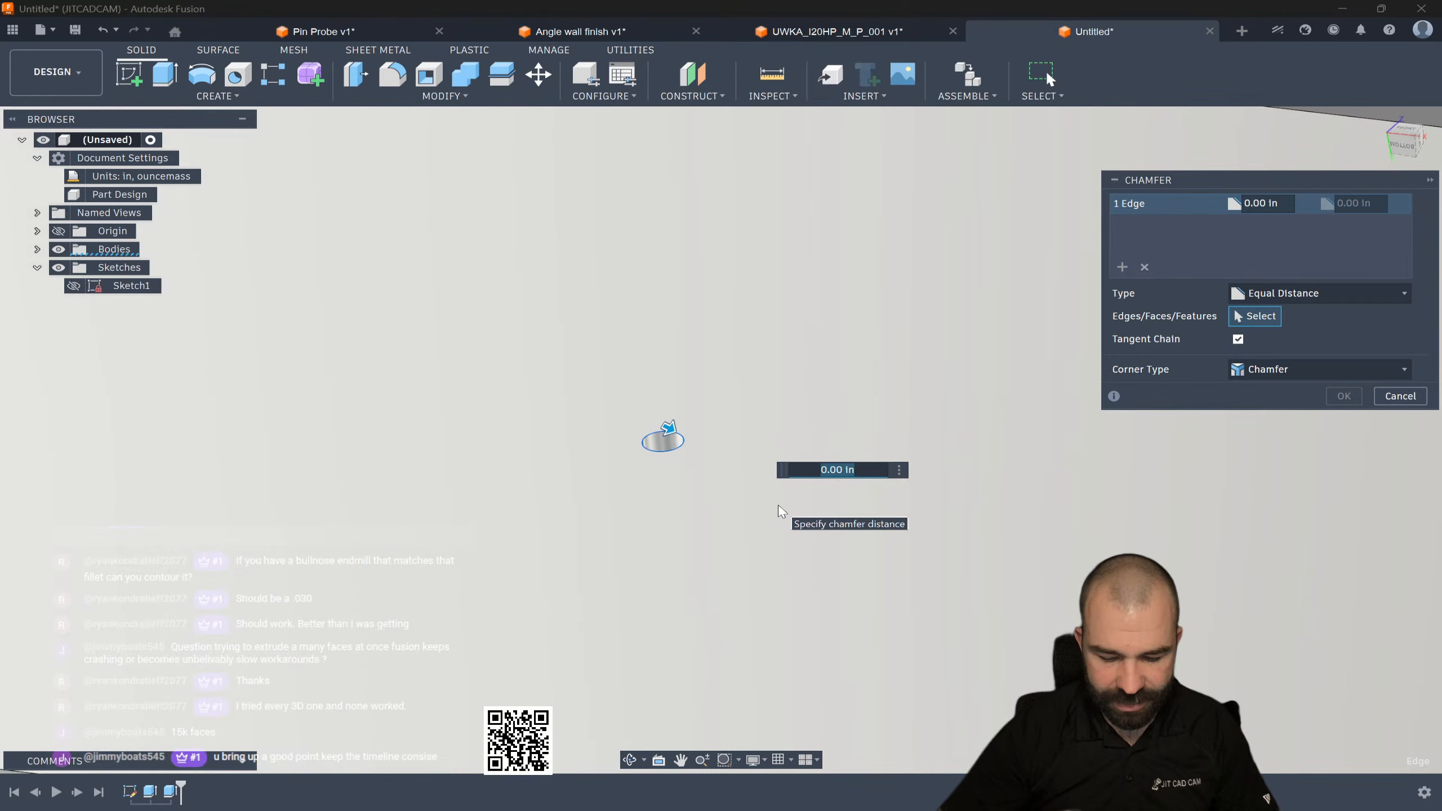
{"action": "key", "text": "Return"}
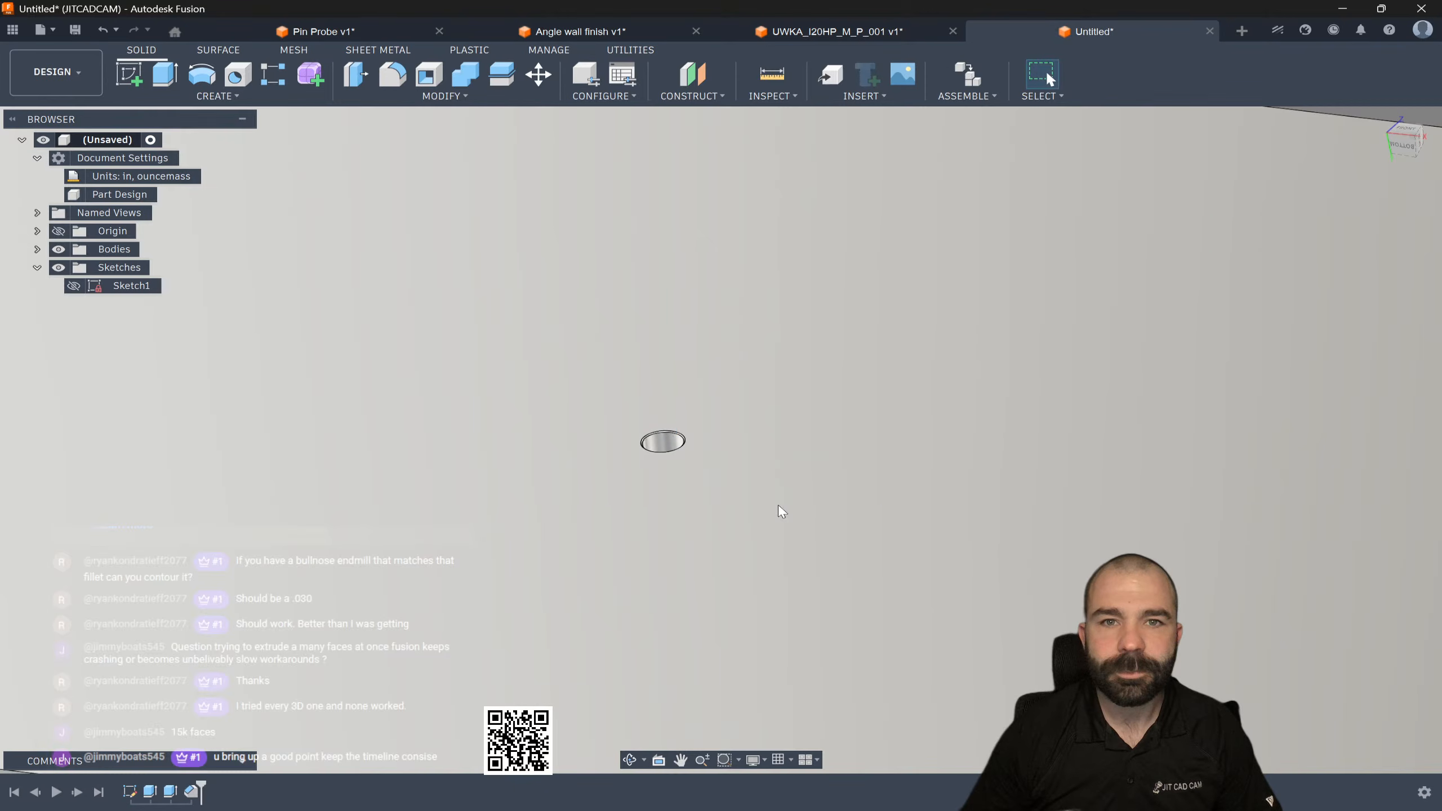
Step: Start a rectangular feature pattern of the hole's cut and chamfer along the plate's length, with 3 instances over an extent of 3.50 in
{"action": "scroll", "coordinate": [745, 330], "scroll_direction": "down", "scroll_amount": 2}
{"action": "scroll", "coordinate": [696, 391], "scroll_direction": "down", "scroll_amount": 2}
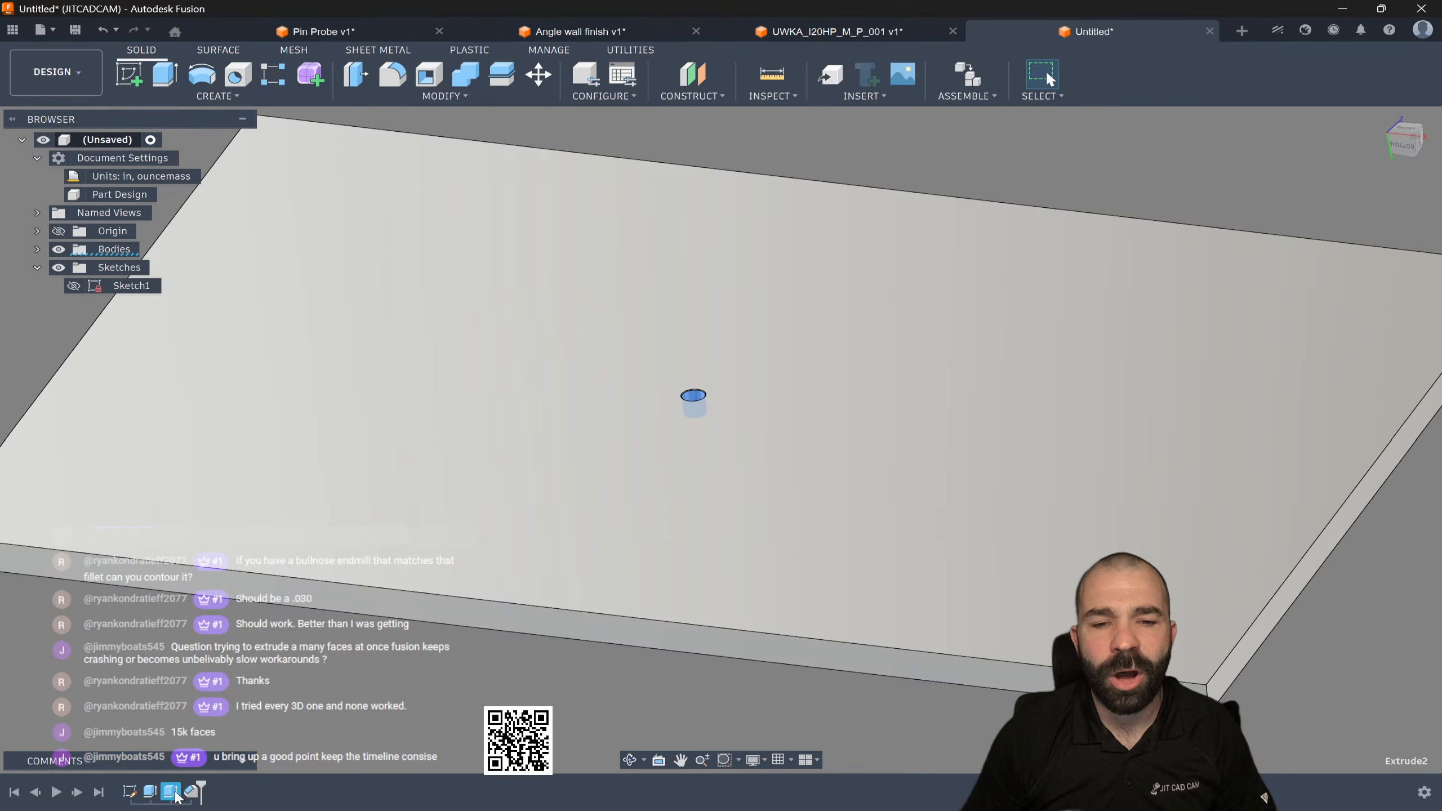
{"action": "left_click", "coordinate": [195, 794], "text": "ctrl"}
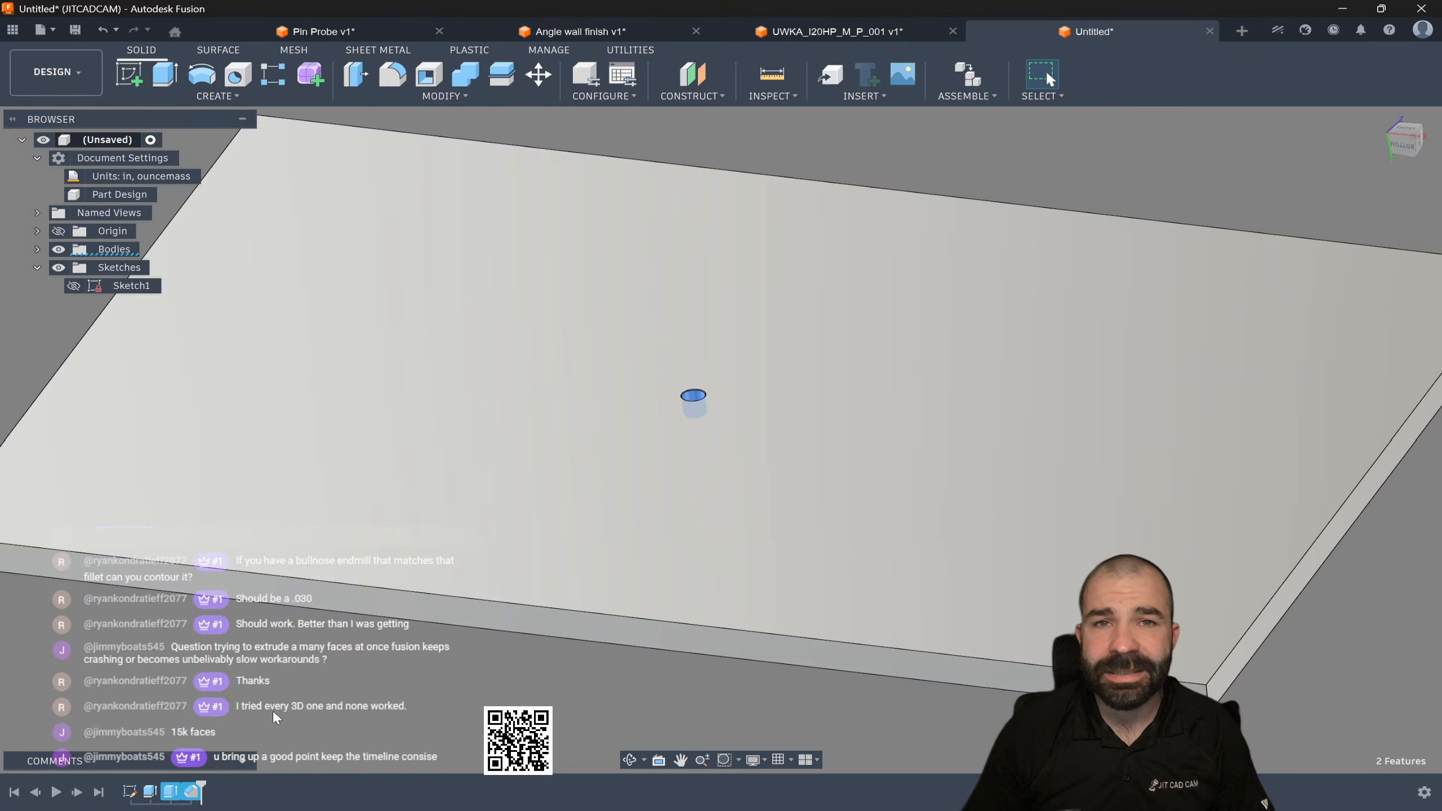
{"action": "key", "text": "Escape"}
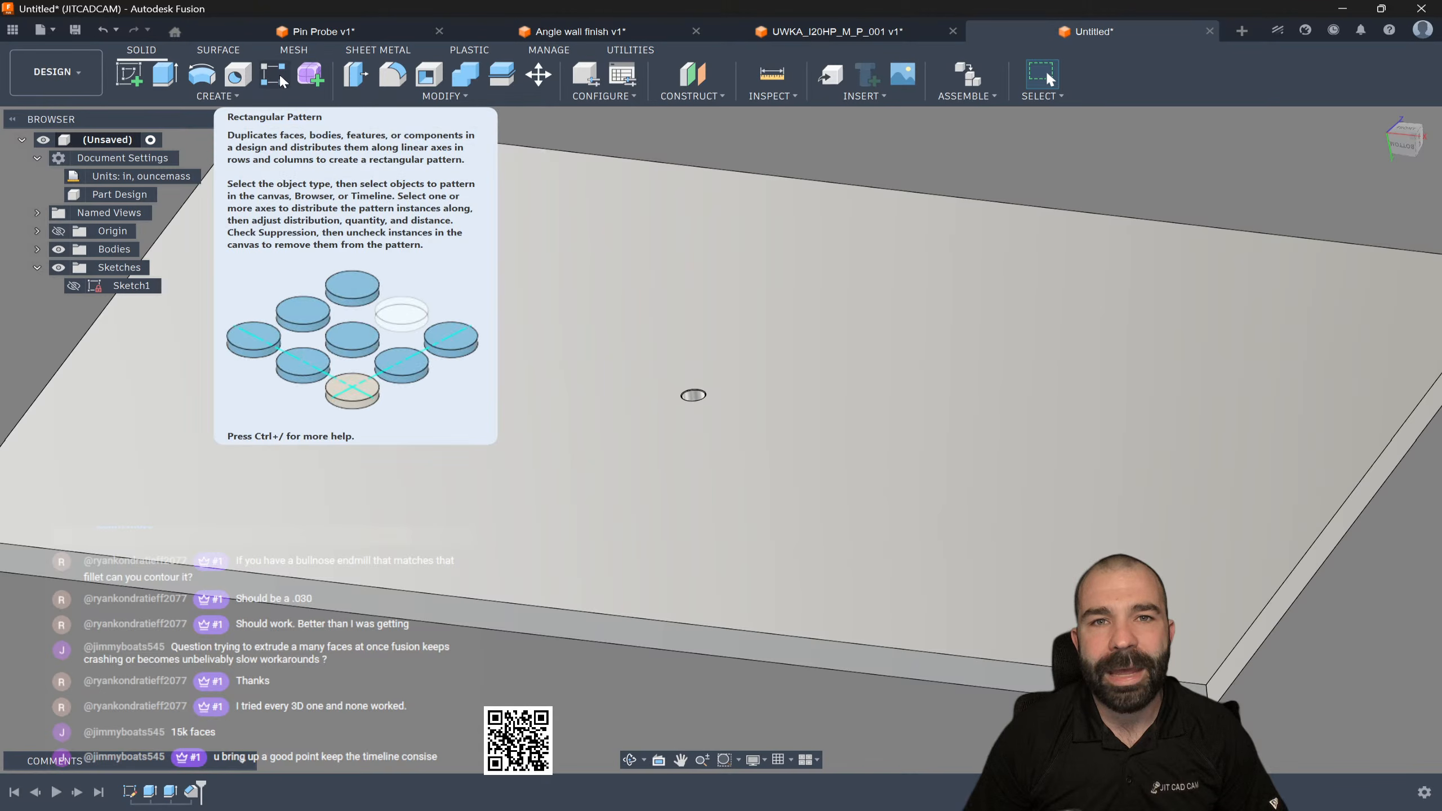
{"action": "left_click", "coordinate": [273, 76]}
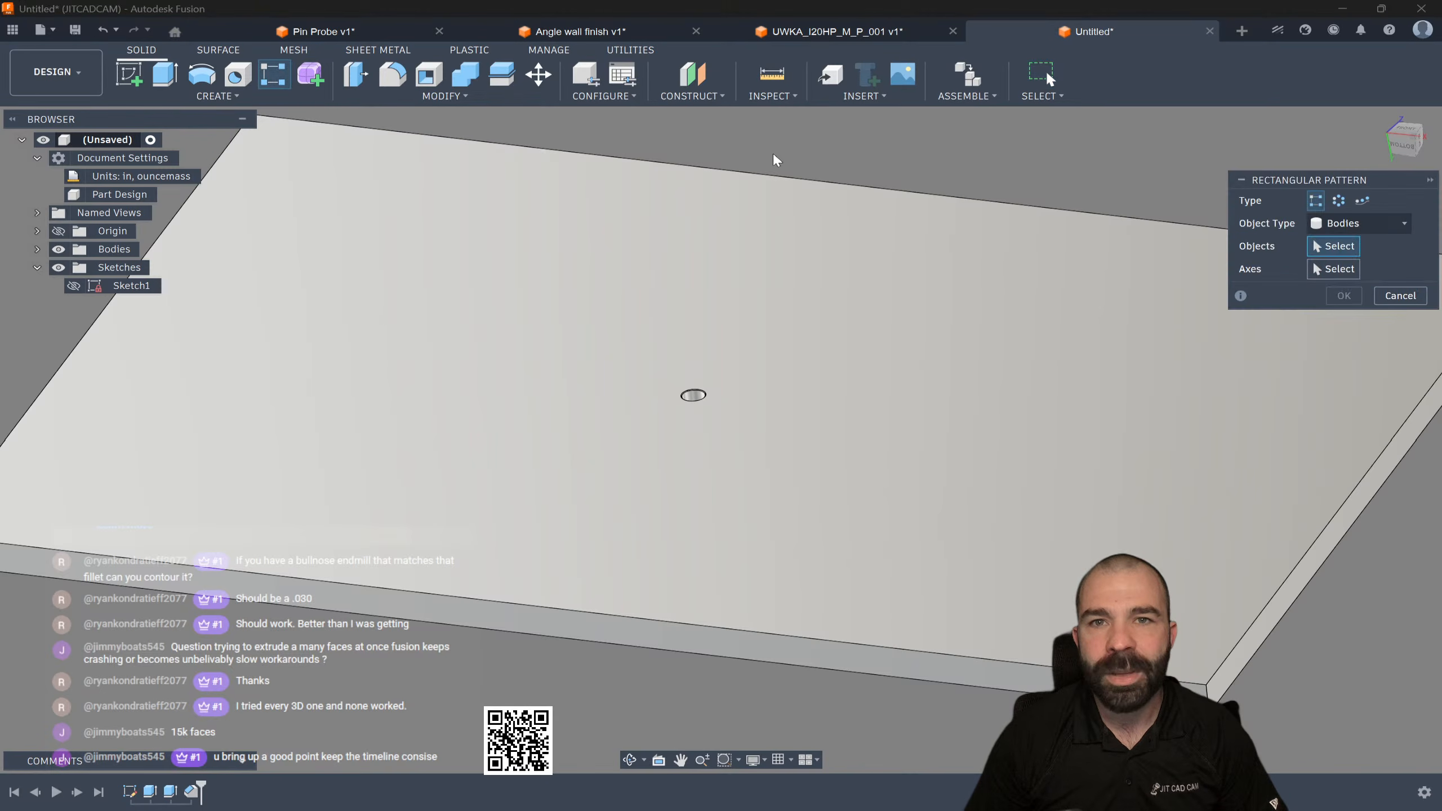
{"action": "left_click", "coordinate": [1354, 227]}
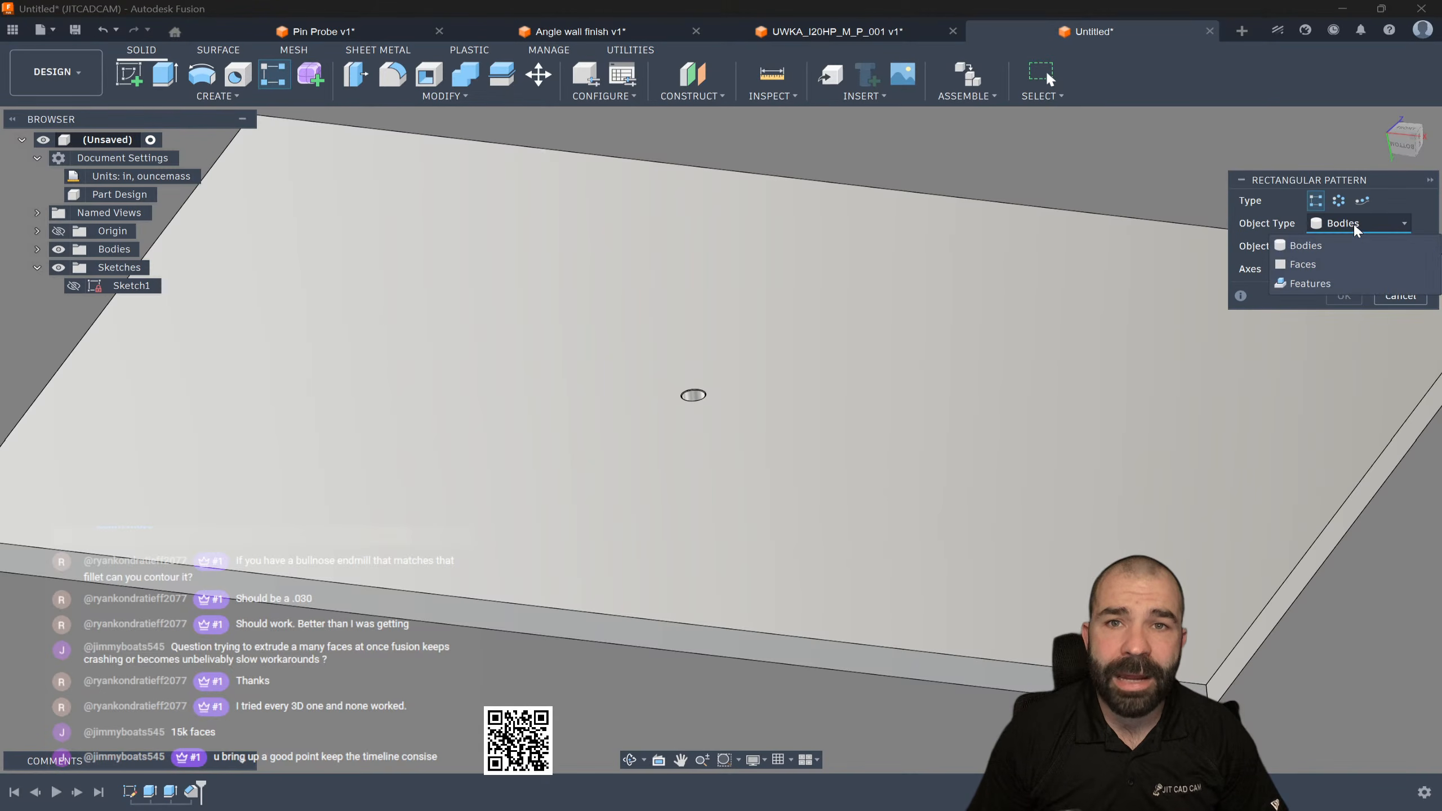
{"action": "left_click", "coordinate": [1321, 280]}
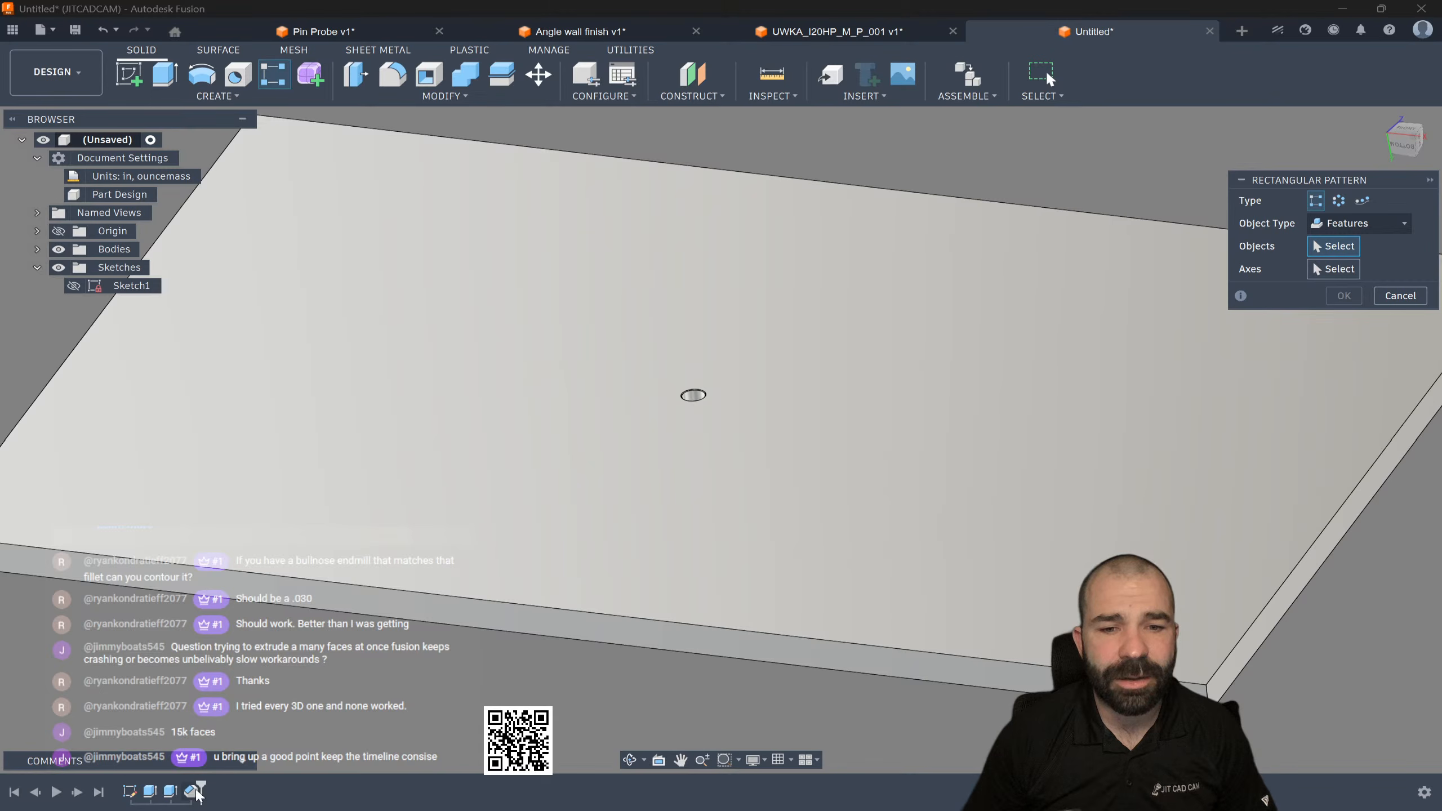
{"action": "left_click", "coordinate": [176, 797]}
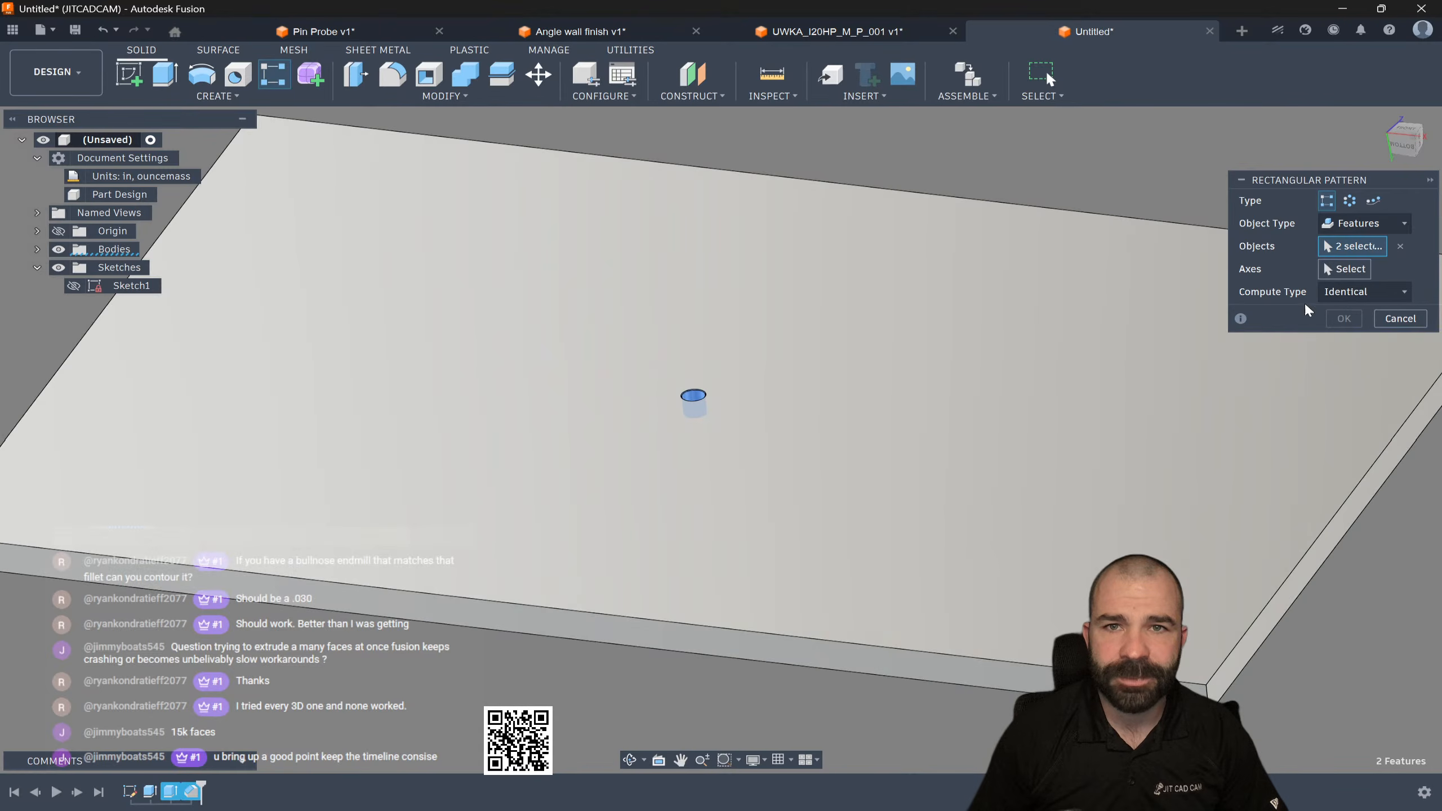
{"action": "left_click", "coordinate": [1331, 270]}
{"action": "left_click", "coordinate": [808, 409]}
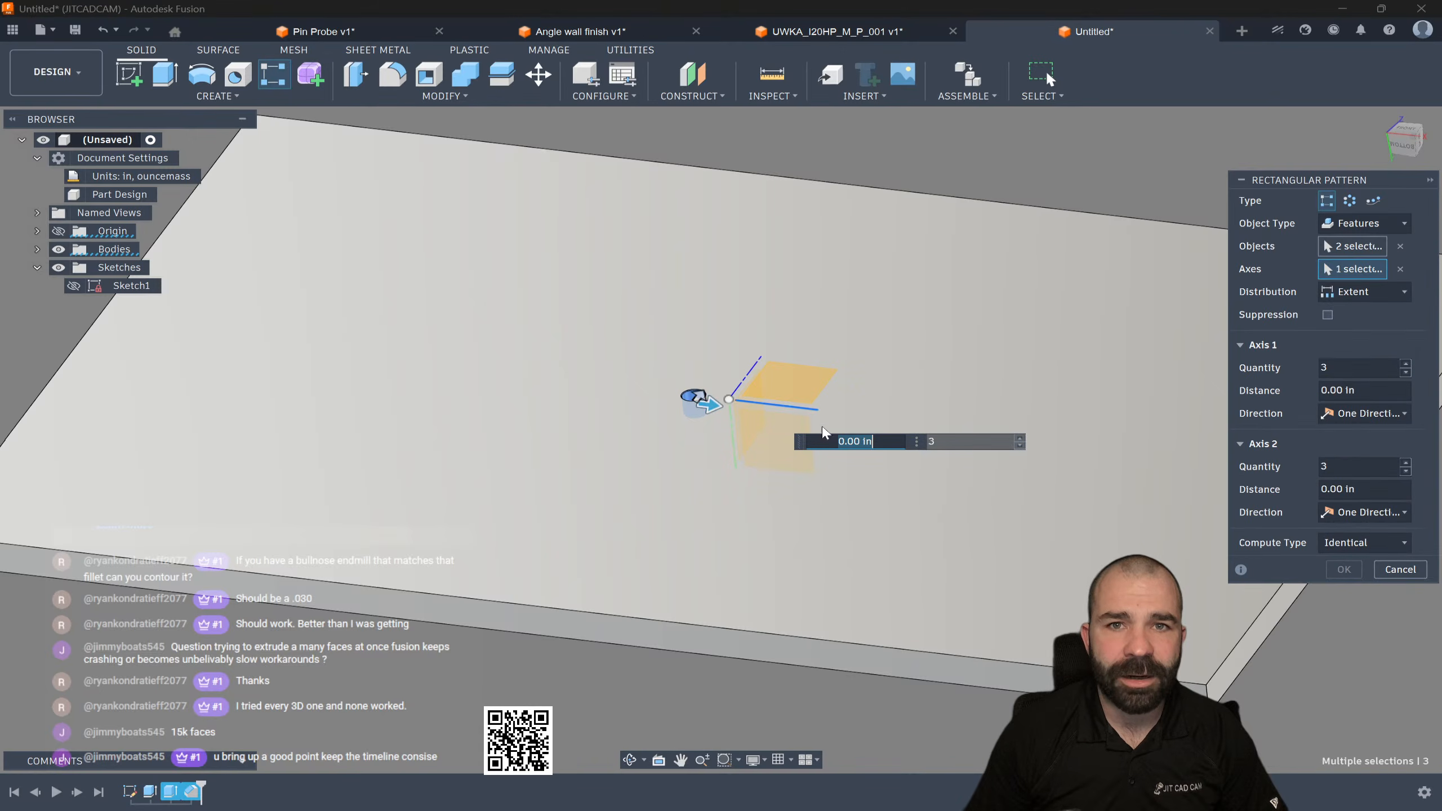
{"action": "left_click_drag", "start_coordinate": [708, 407], "coordinate": [828, 416]}
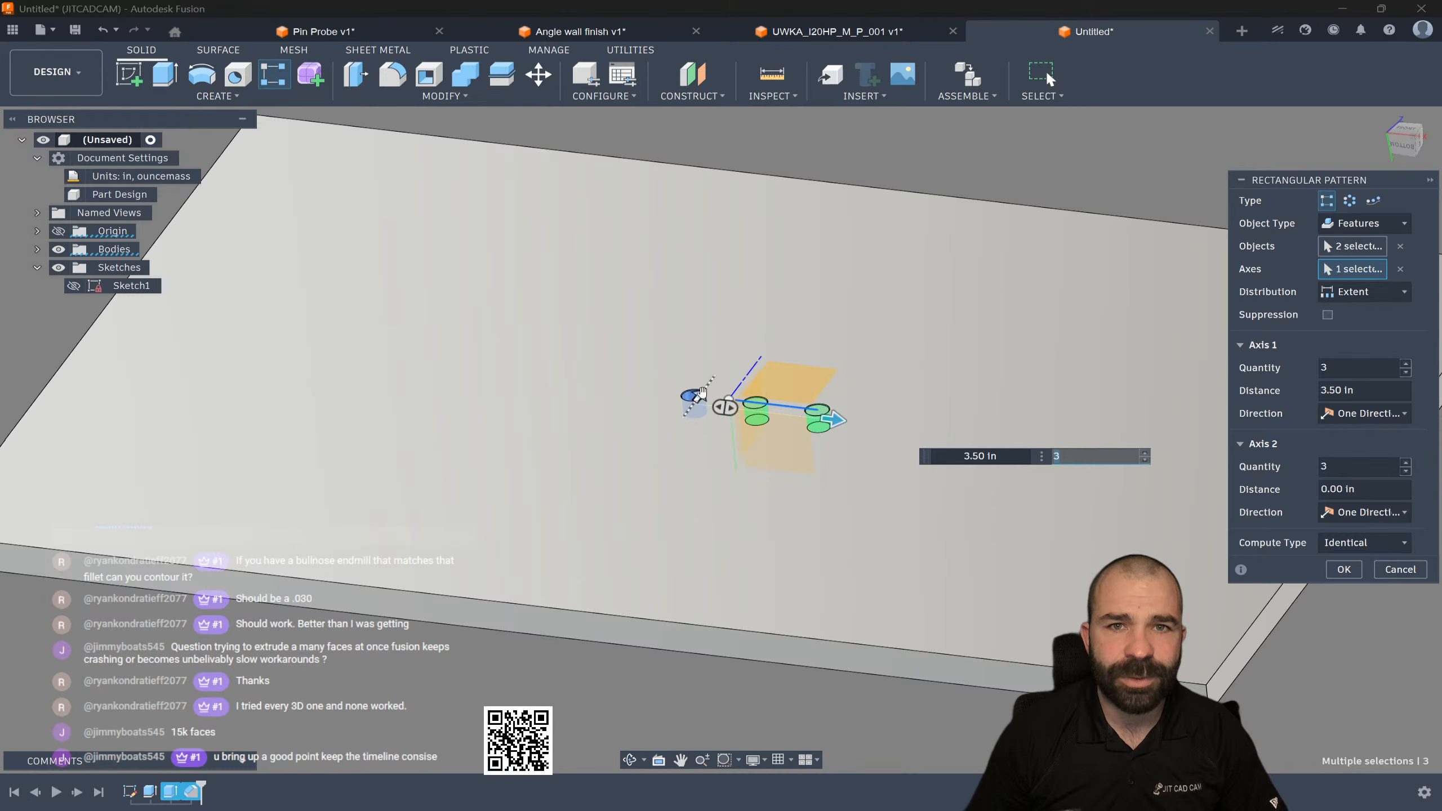
Step: Switch the pattern's distribution to Spacing and set the distance to 2 in along both axes
{"action": "left_click", "coordinate": [1387, 292]}
{"action": "left_click", "coordinate": [1335, 329]}
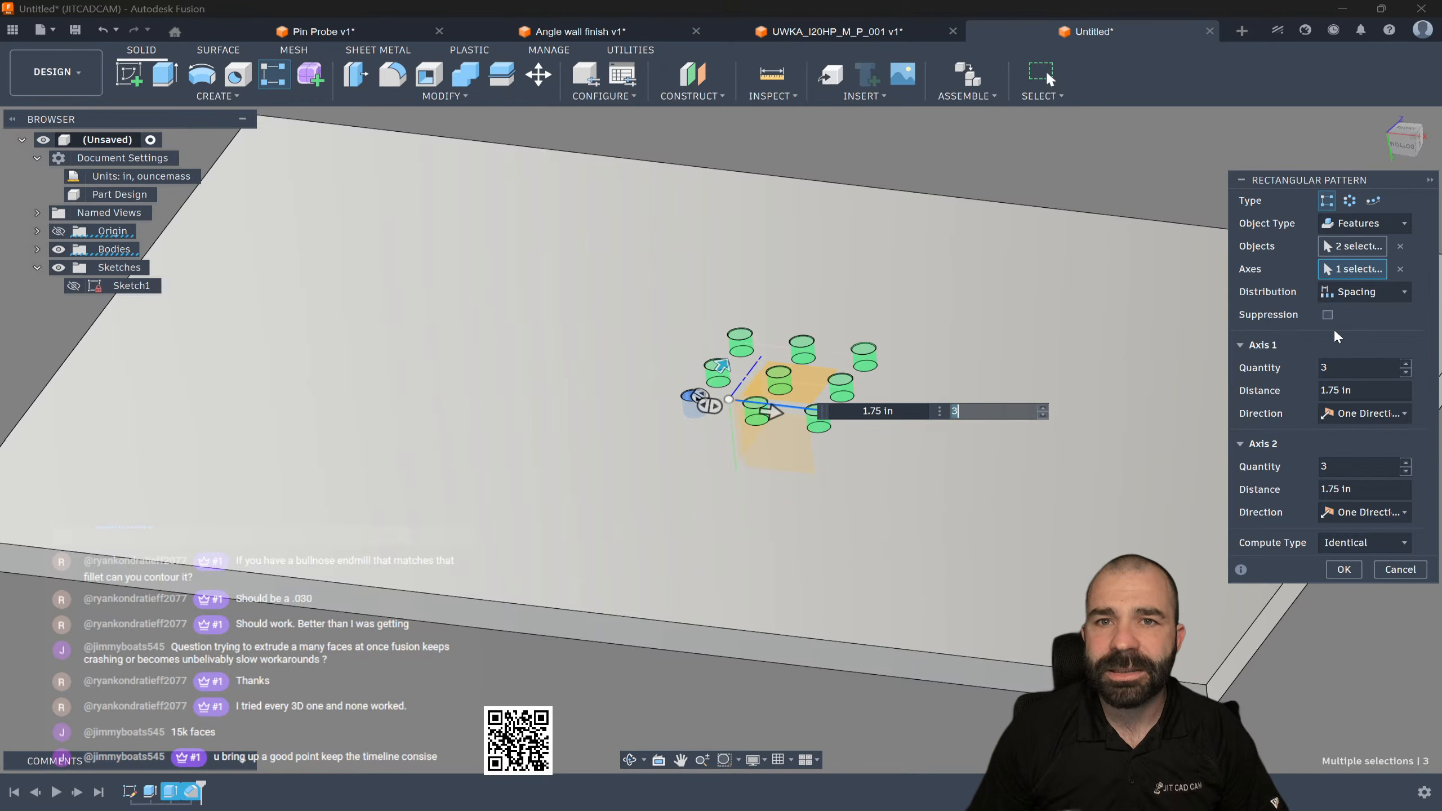
{"action": "left_click", "coordinate": [1351, 391]}
{"action": "type", "text": "2"}
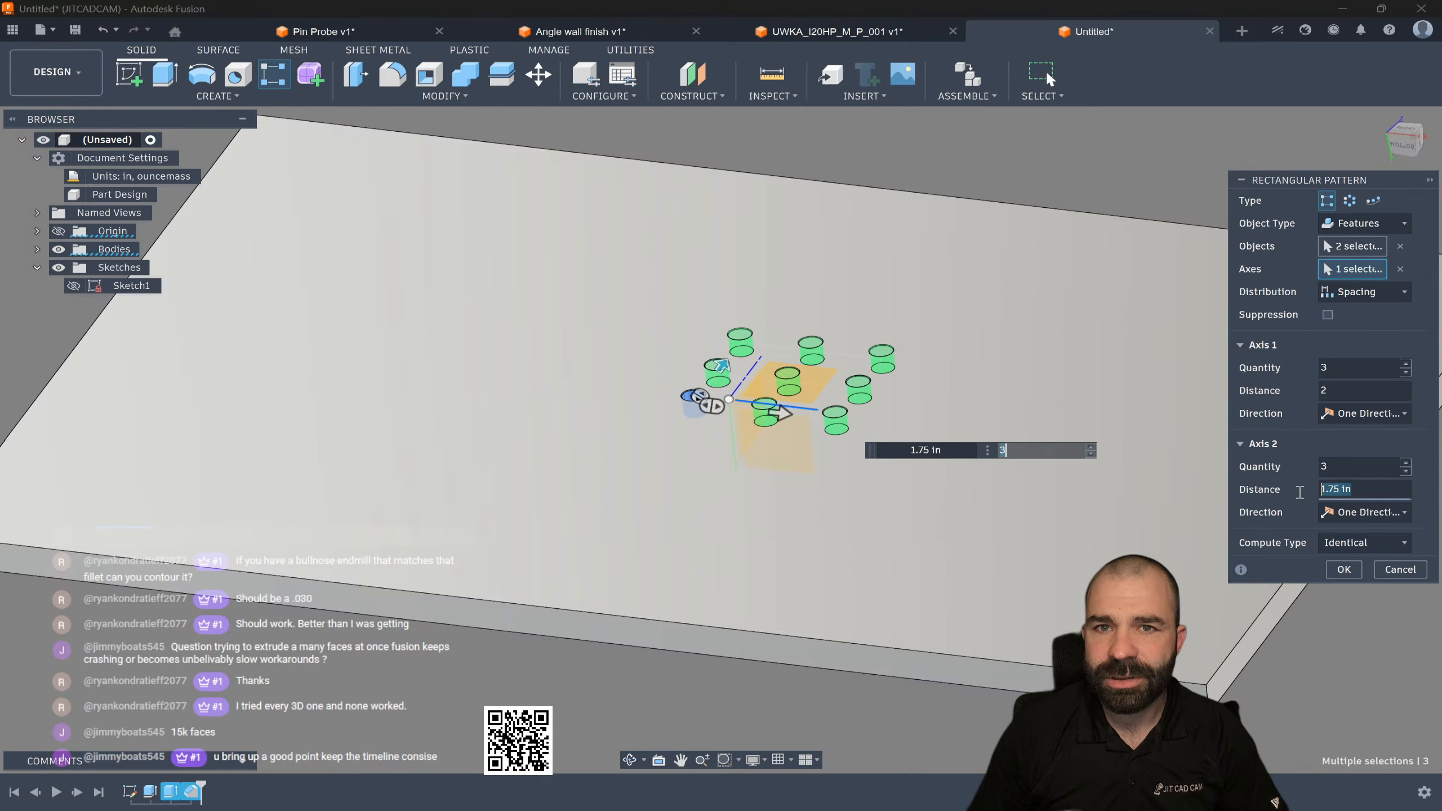
Step: Set the pattern's first axis to a quantity of 17 with symmetric direction
{"action": "left_click", "coordinate": [1339, 368]}
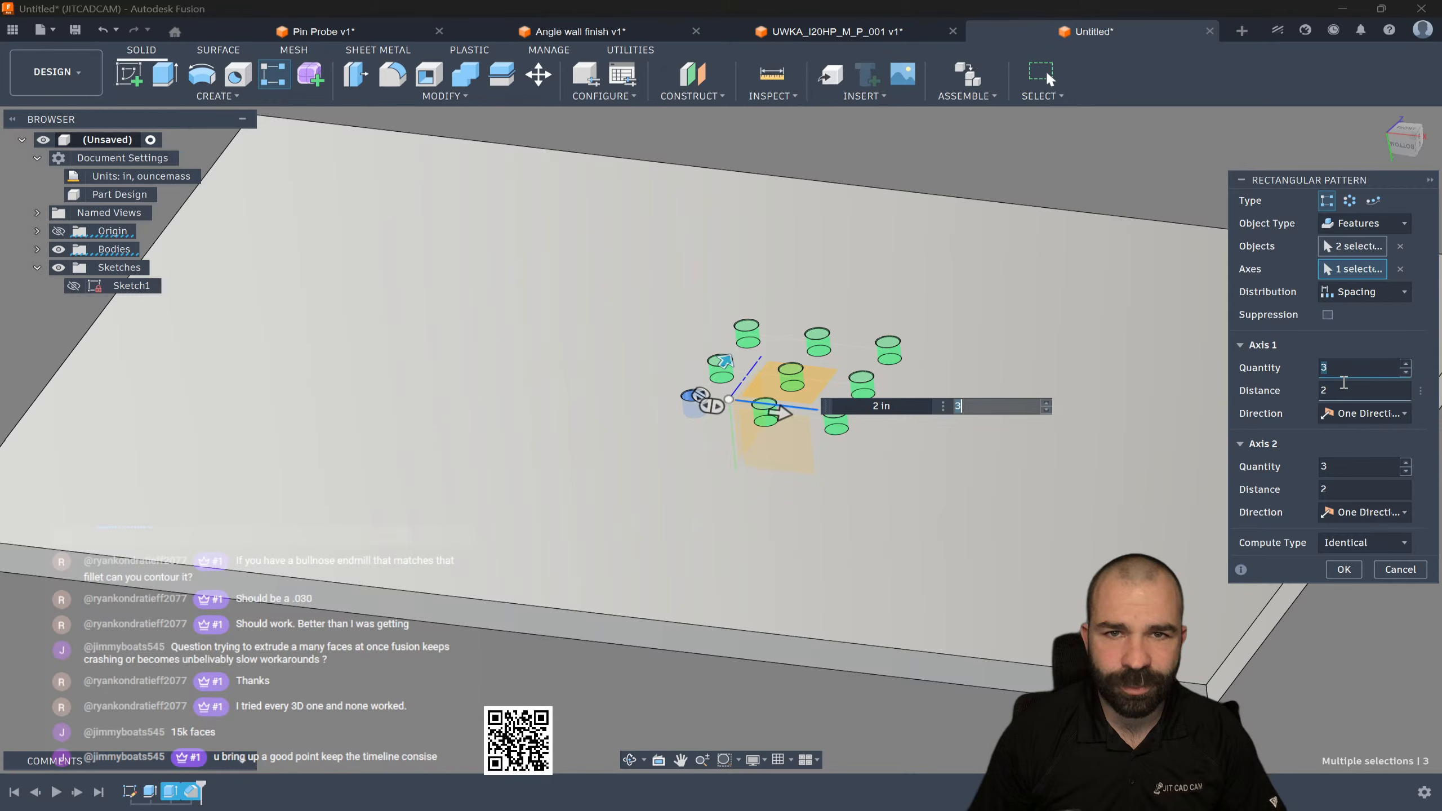
{"action": "type", "text": "6"}
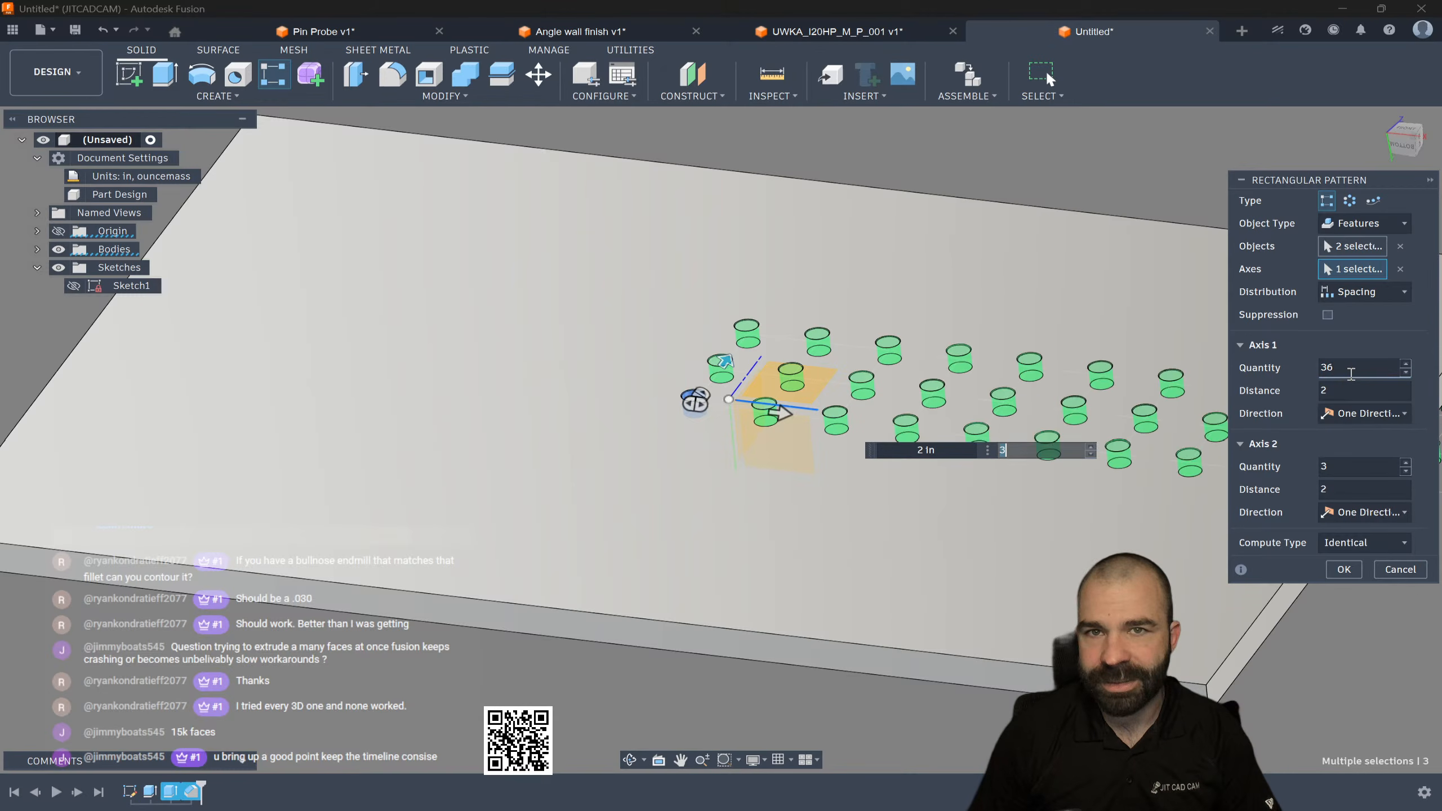
{"action": "key", "text": "BackSpace"}
{"action": "key", "text": "BackSpace"}
{"action": "type", "text": "17"}
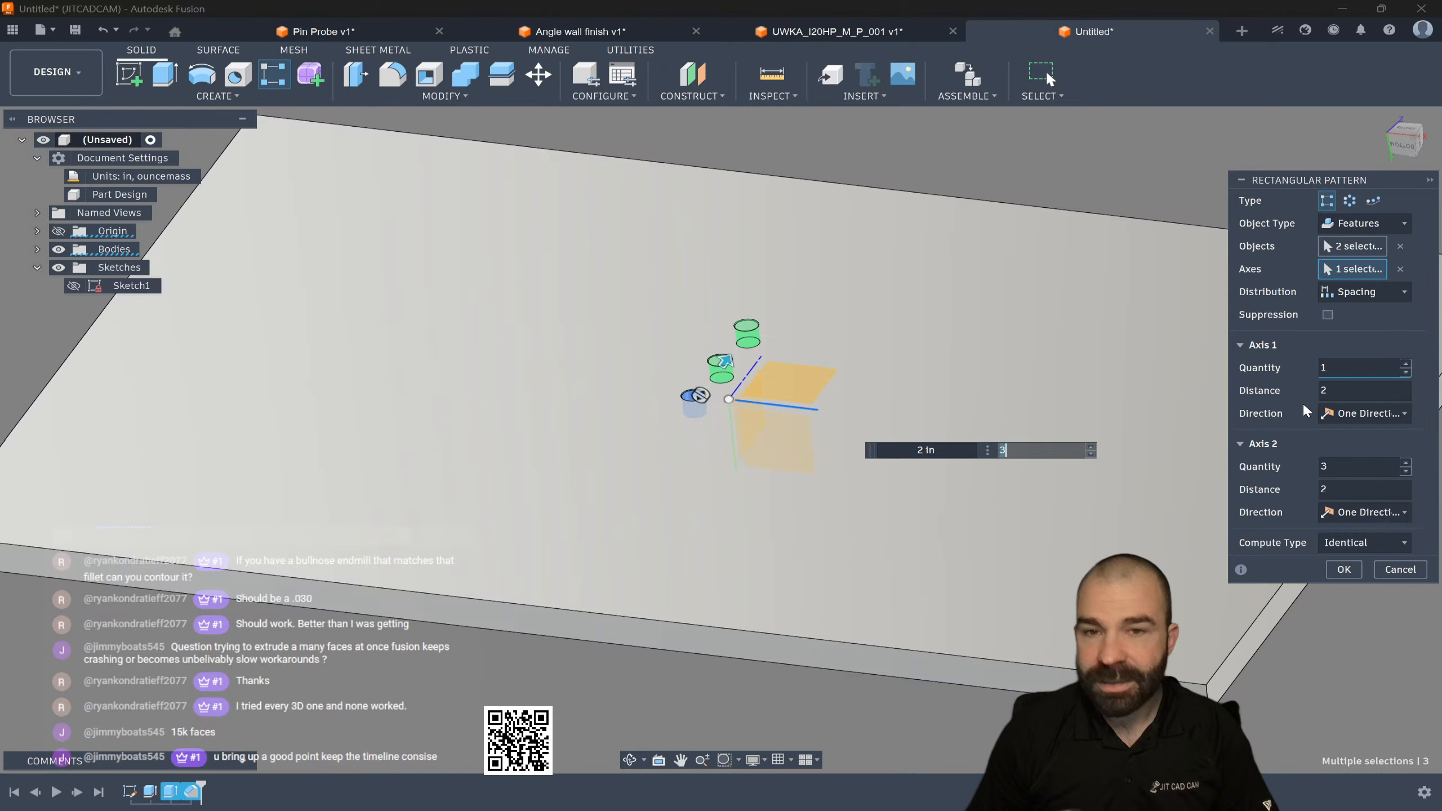
{"action": "left_click", "coordinate": [1356, 418]}
{"action": "left_click", "coordinate": [1358, 449]}
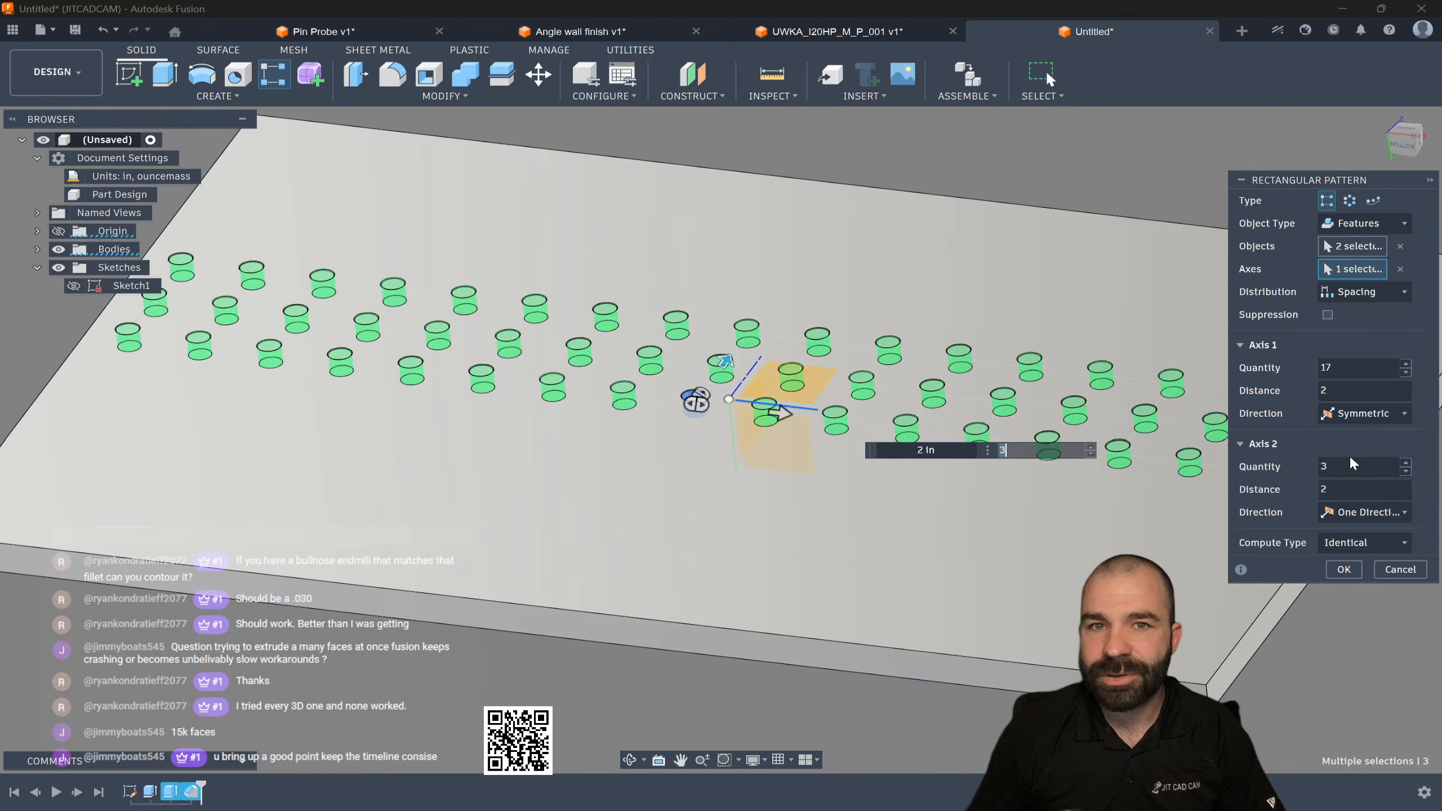
Step: Set the pattern's second axis to a quantity of 11 with symmetric direction
{"action": "scroll", "coordinate": [773, 476], "scroll_direction": "down", "scroll_amount": 3}
{"action": "left_click", "coordinate": [1341, 466]}
{"action": "type", "text": "11"}
{"action": "left_click", "coordinate": [1362, 512]}
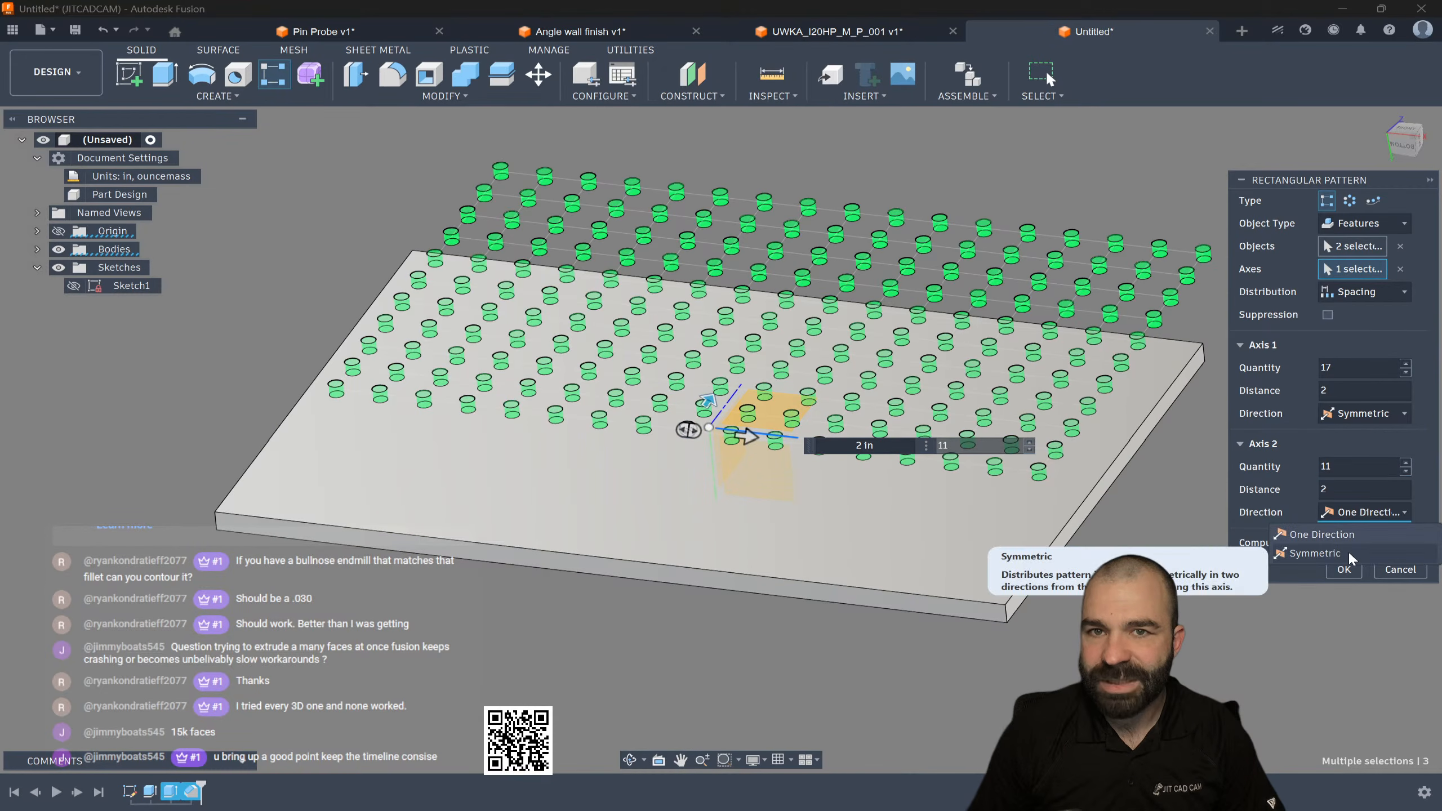
{"action": "left_click", "coordinate": [1347, 550]}
{"action": "middle_click_drag", "start_coordinate": [1277, 602], "coordinate": [1090, 524], "text": "shift"}
Step: Raise the first axis quantity to 18 and try to create the pattern of hole features
{"action": "left_click", "coordinate": [1404, 363]}
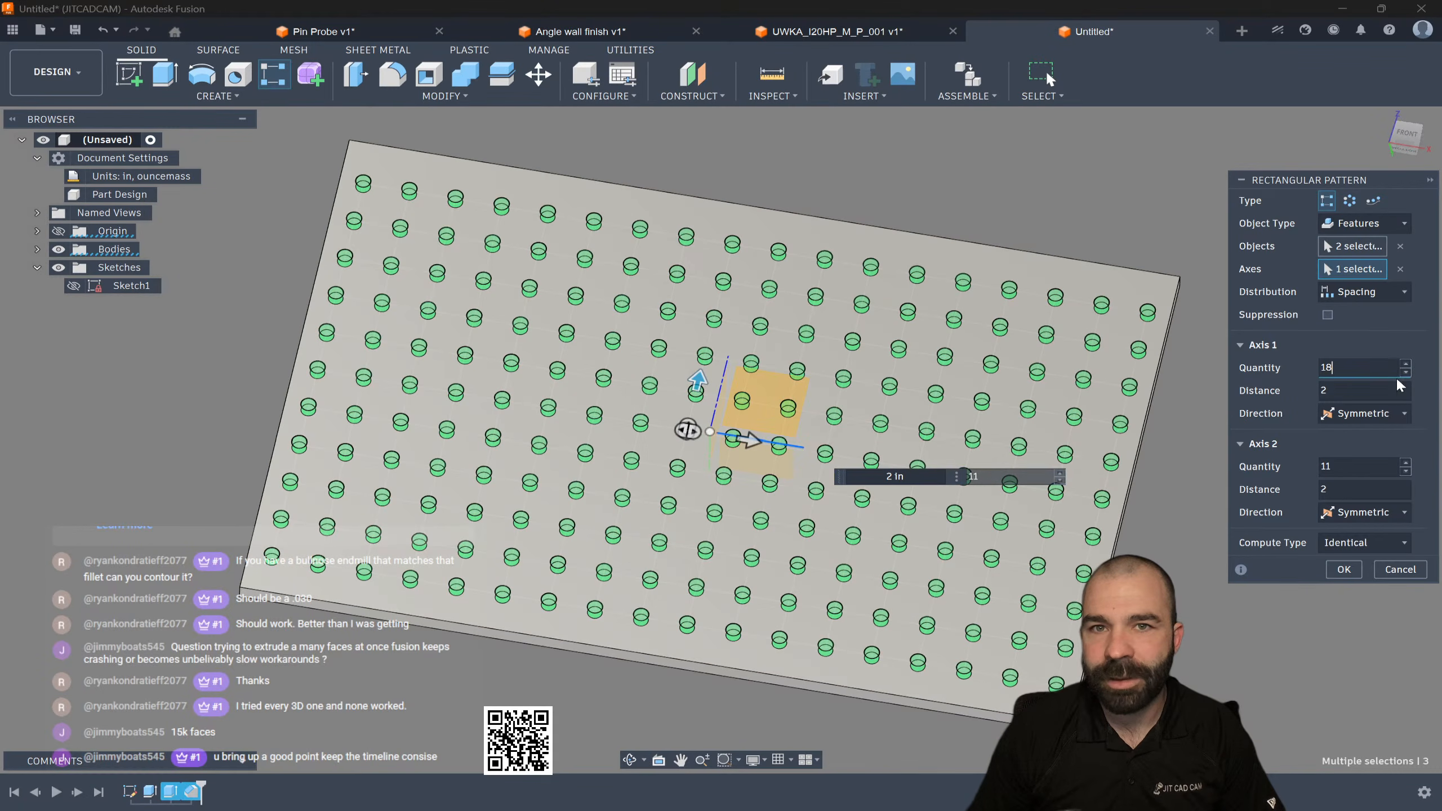
{"action": "left_click", "coordinate": [1405, 133]}
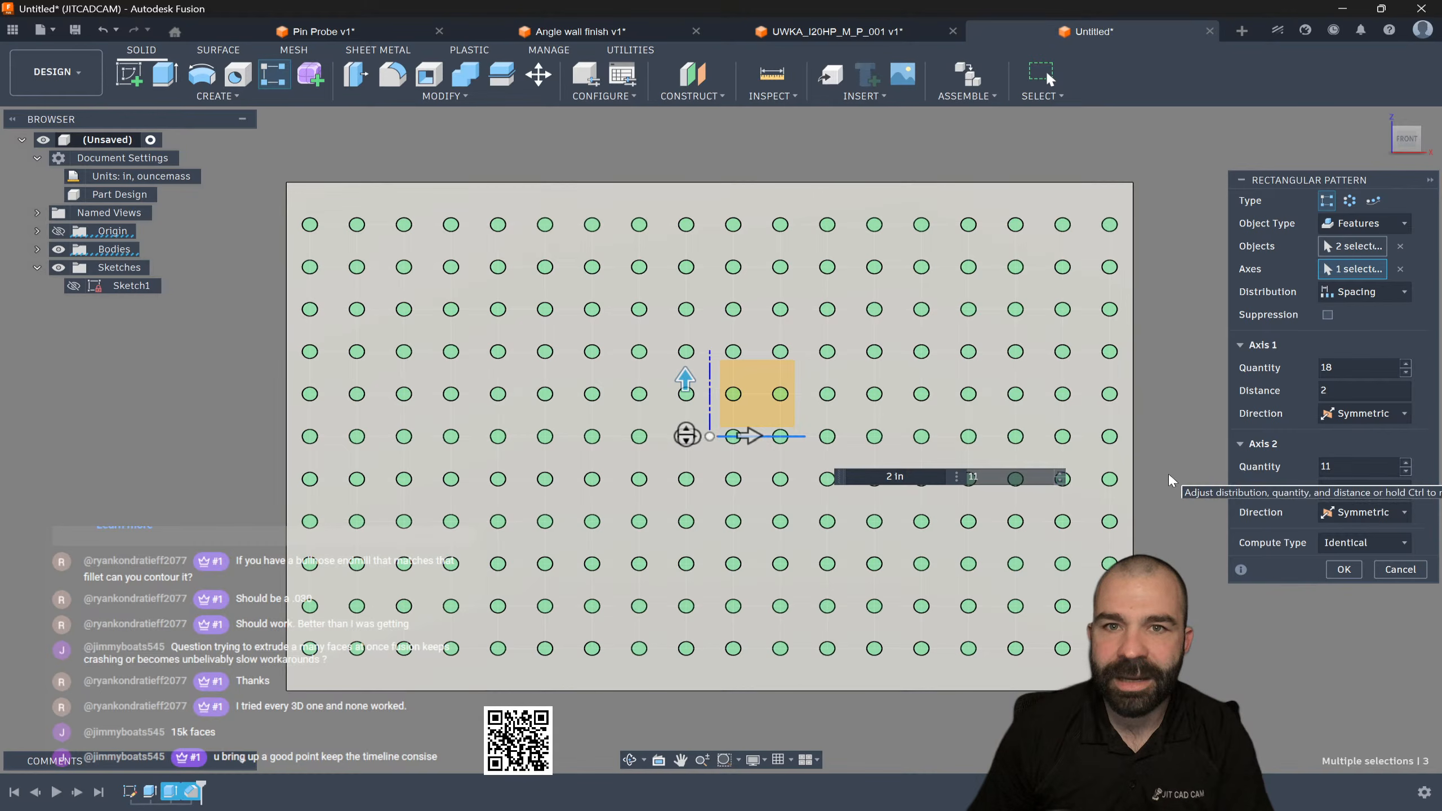
{"action": "left_click", "coordinate": [1343, 569]}
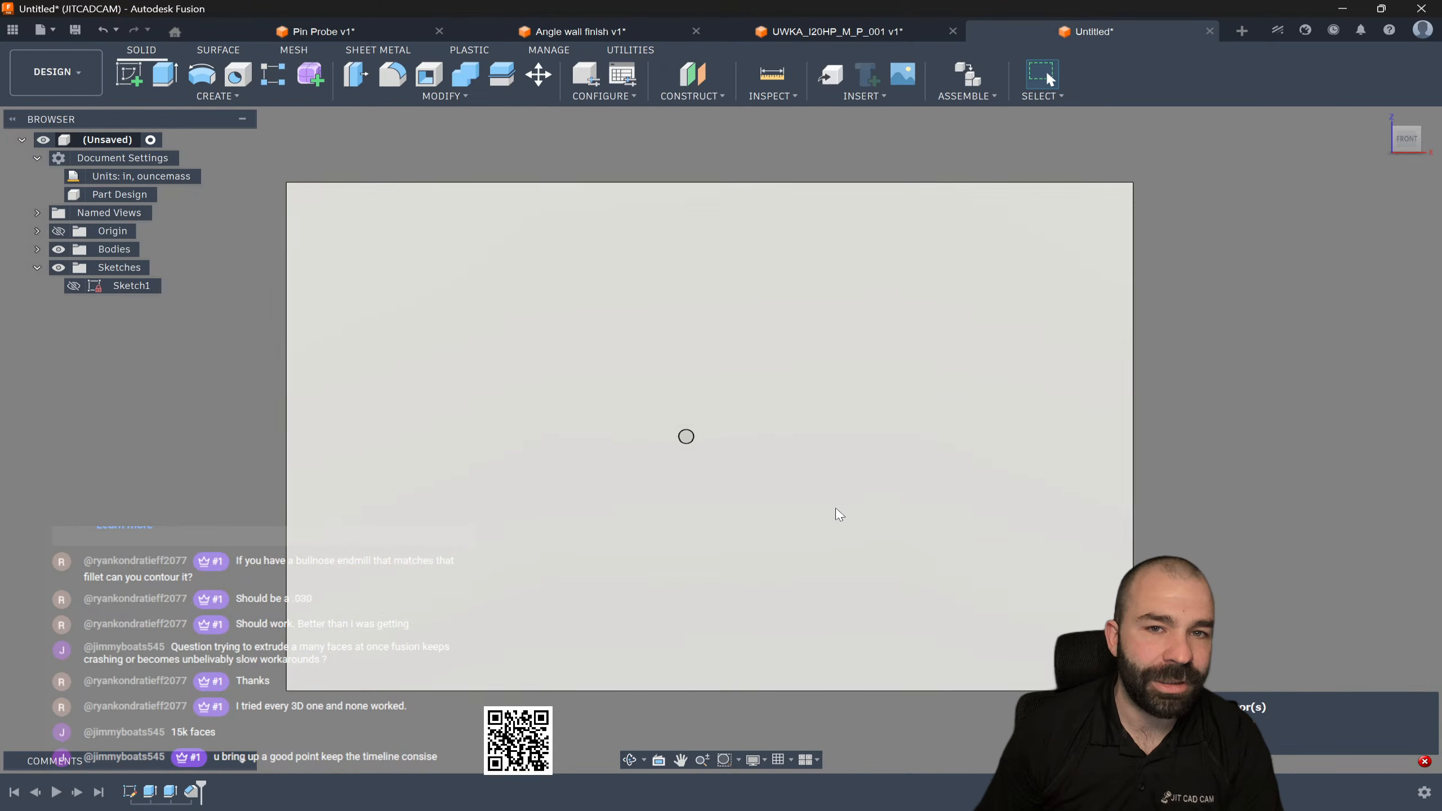
Step: Set up a new rectangular feature pattern of the hole's cut and chamfer along the plate's length, 3 instances over 4.00 in
{"action": "middle_click_drag", "start_coordinate": [582, 525], "coordinate": [605, 476], "text": "shift"}
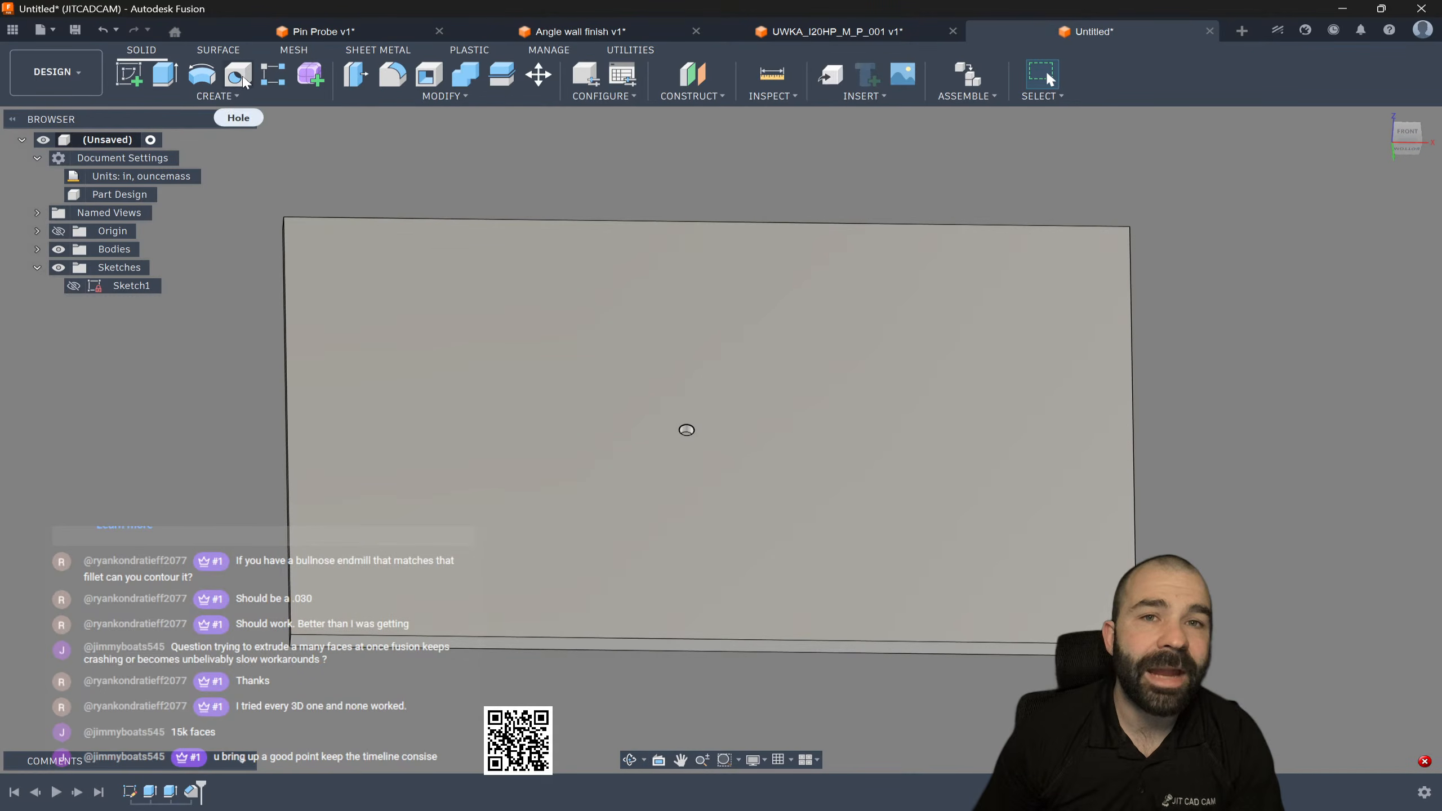
{"action": "left_click", "coordinate": [273, 74]}
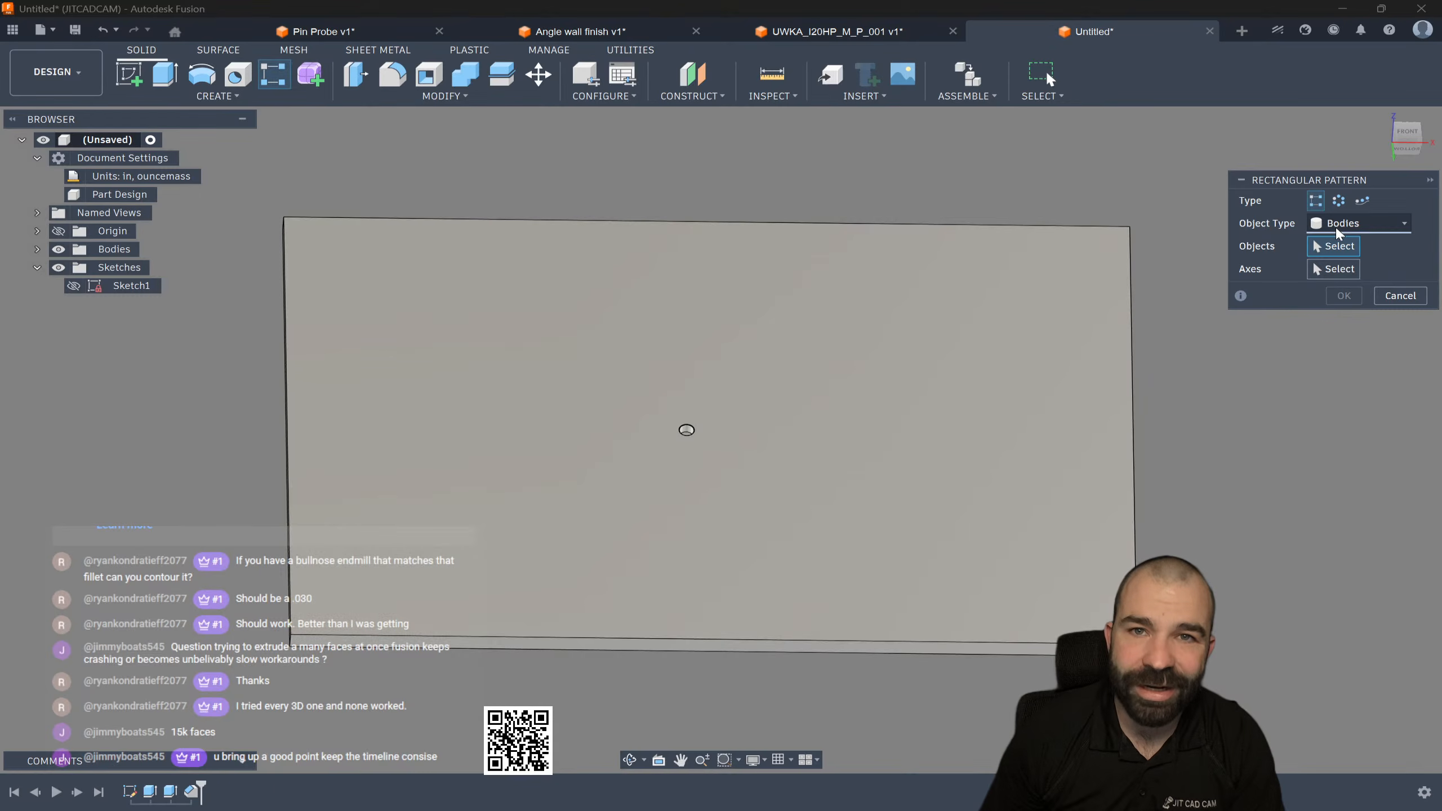
{"action": "left_click", "coordinate": [1359, 223]}
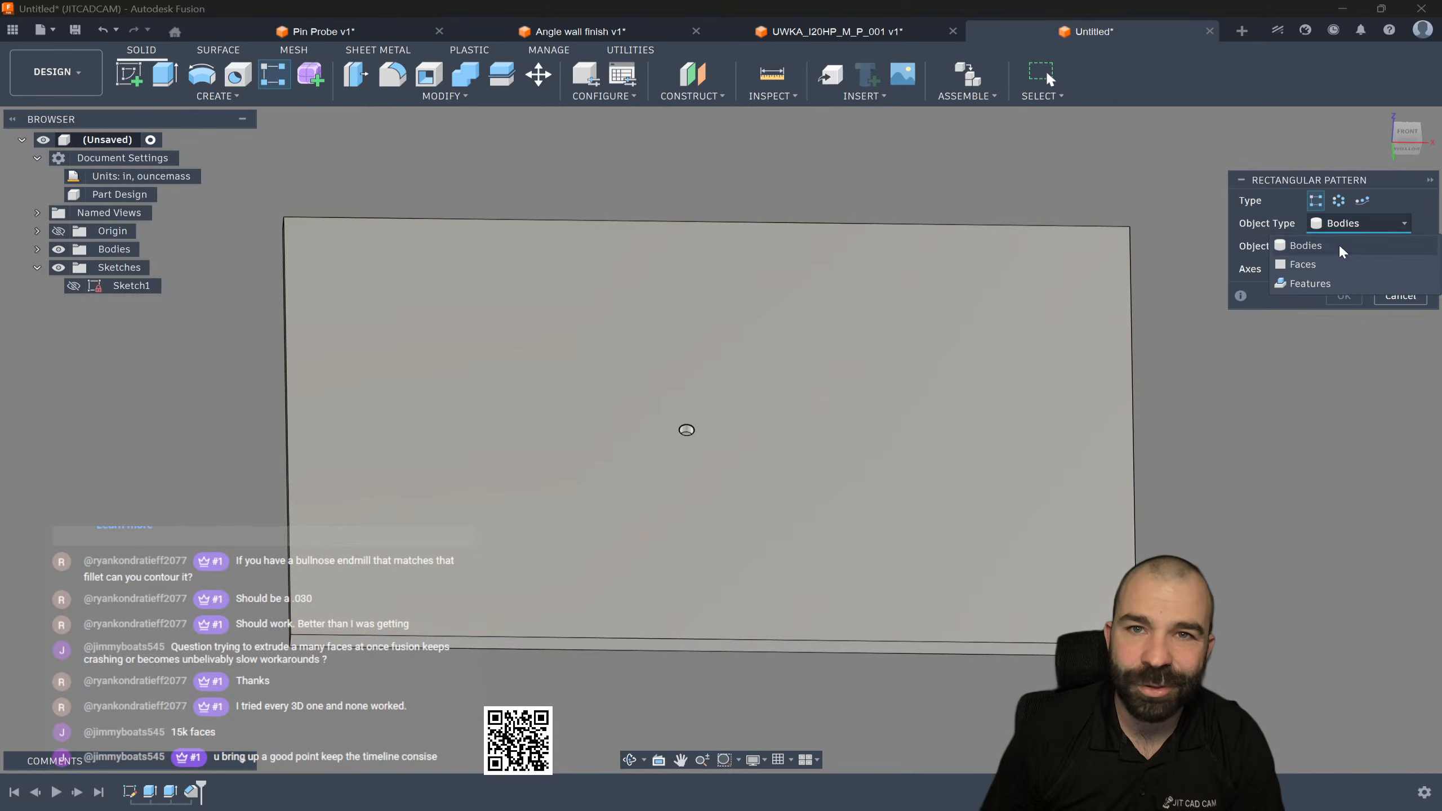
{"action": "left_click", "coordinate": [1320, 276]}
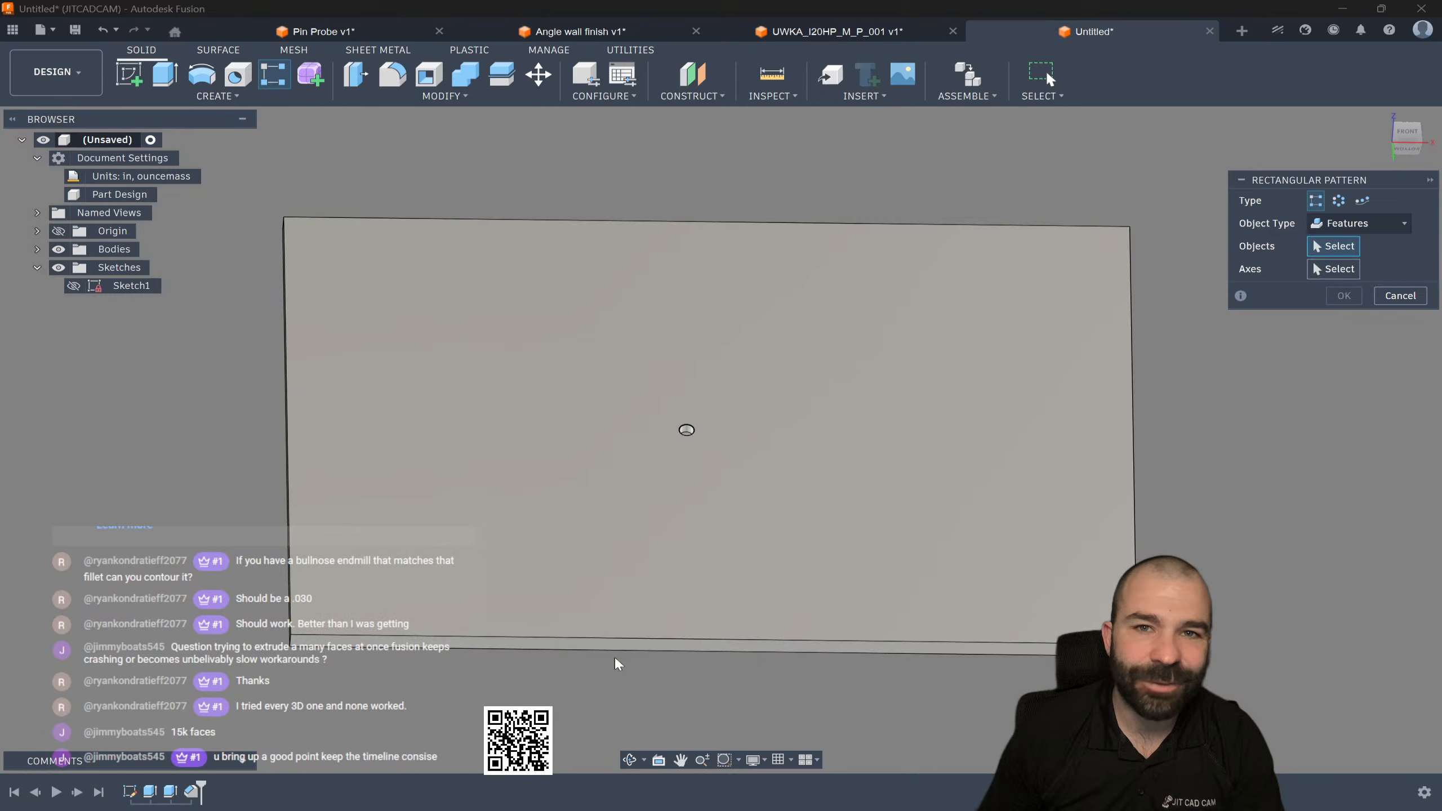
{"action": "left_click", "coordinate": [171, 791]}
{"action": "left_click", "coordinate": [191, 791]}
{"action": "left_click", "coordinate": [1344, 269]}
{"action": "left_click", "coordinate": [782, 430]}
{"action": "left_click_drag", "start_coordinate": [704, 433], "coordinate": [798, 434]}
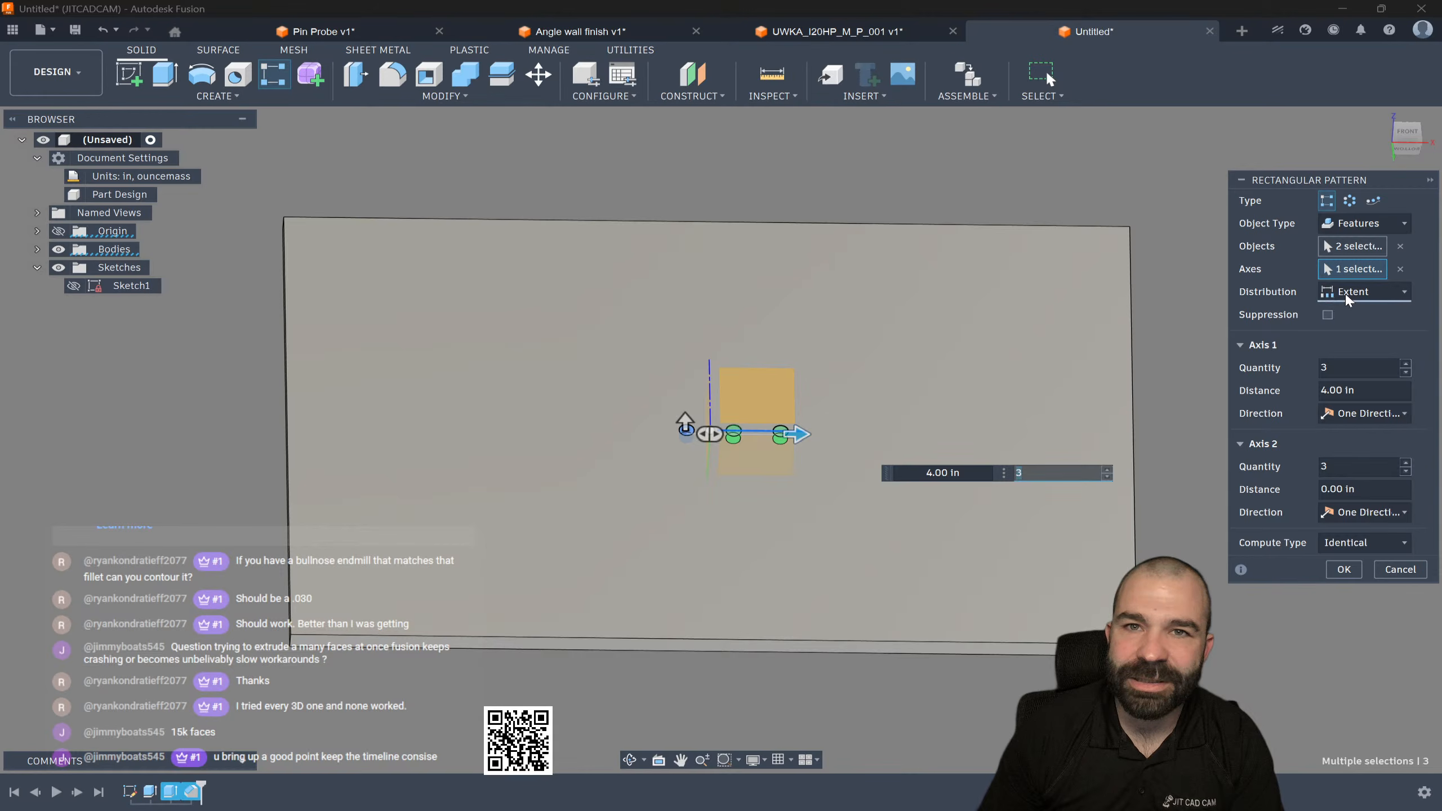
Step: Try the Adjust compute type, return it to Identical, and create the three-instance hole pattern
{"action": "left_click", "coordinate": [1350, 544]}
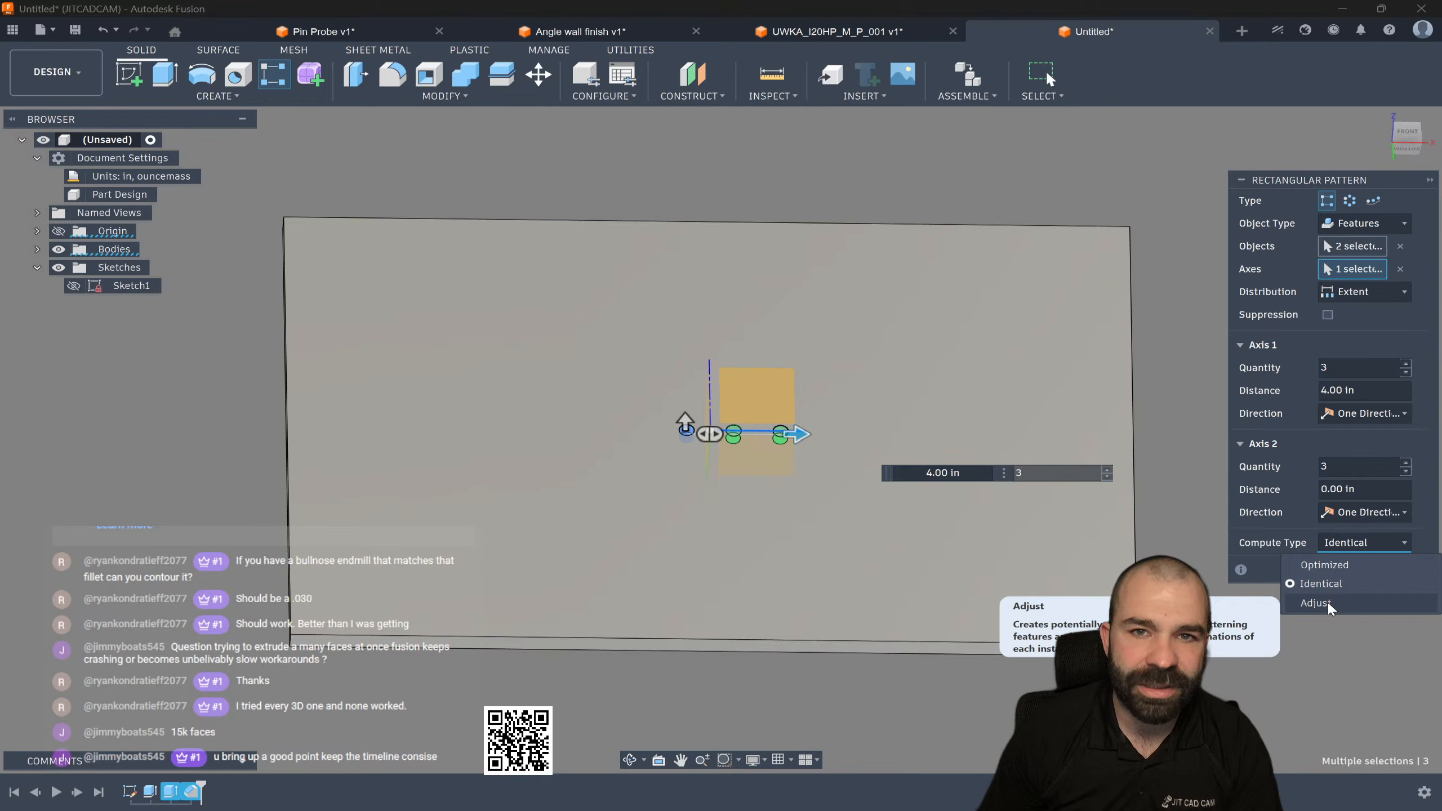
{"action": "left_click", "coordinate": [1327, 602]}
{"action": "left_click", "coordinate": [1330, 546]}
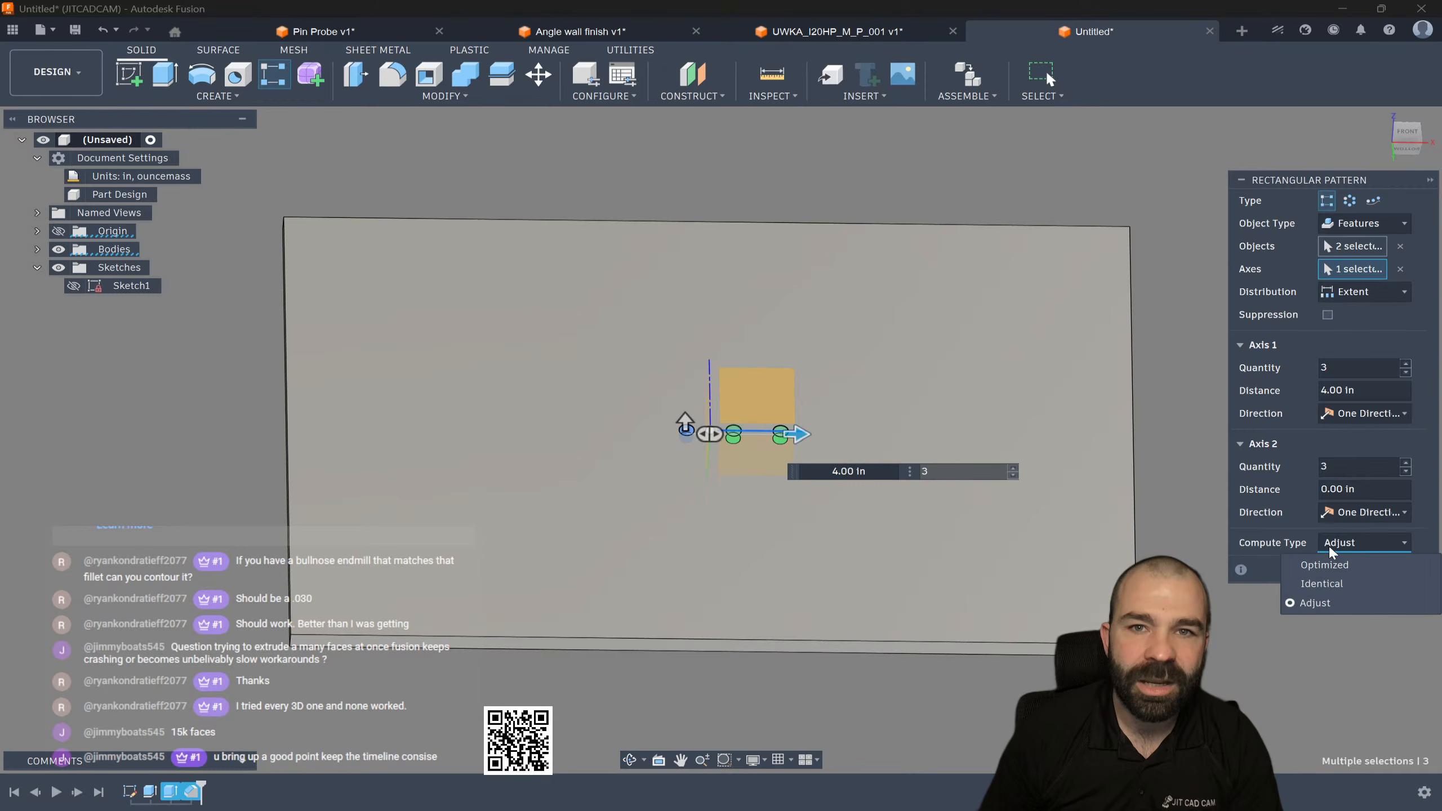
{"action": "left_click", "coordinate": [1329, 577]}
{"action": "key", "text": "Return"}
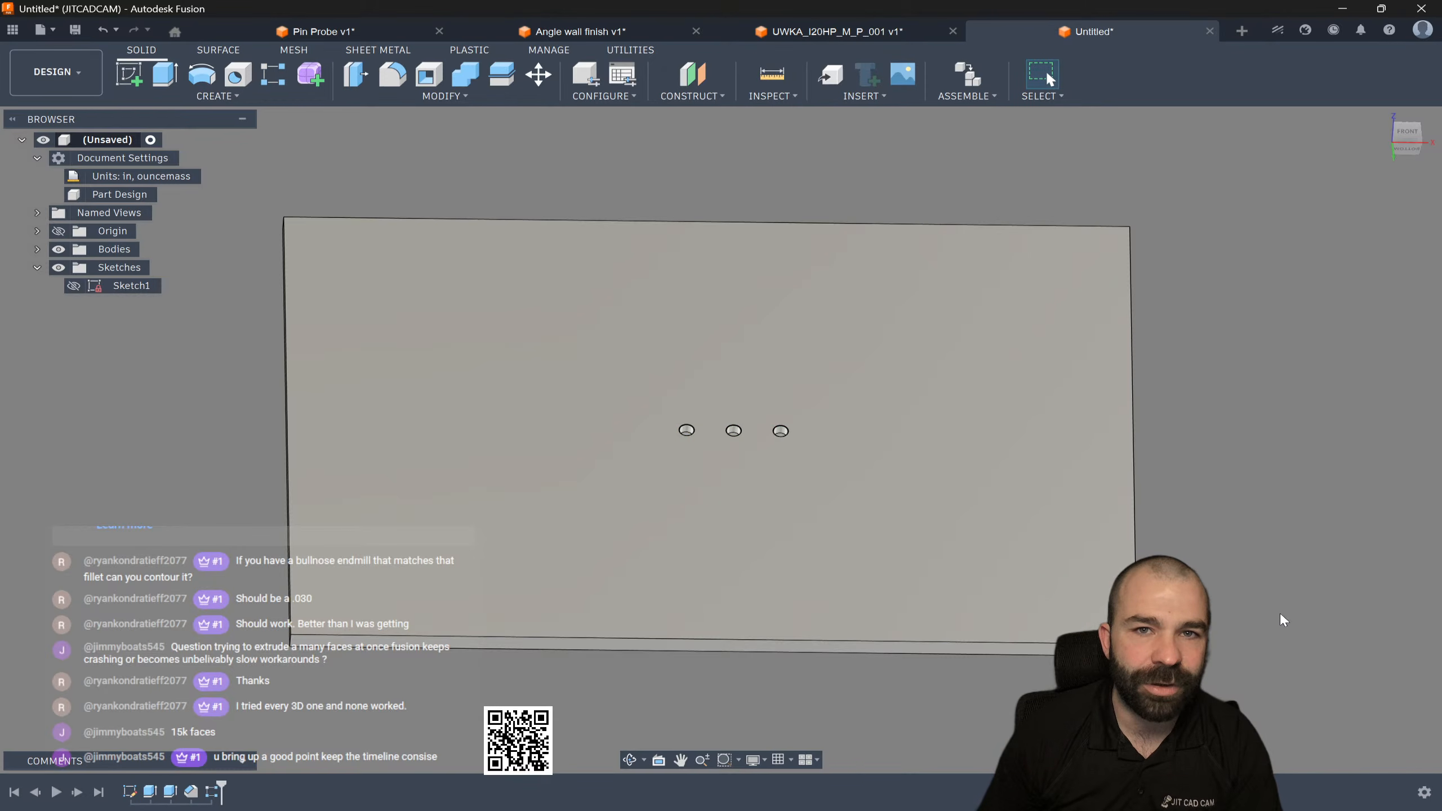
Step: Edit the hole pattern to Spacing distribution, with 18 instances spaced 2.00 in symmetrically along the first axis
{"action": "double_click", "coordinate": [216, 794]}
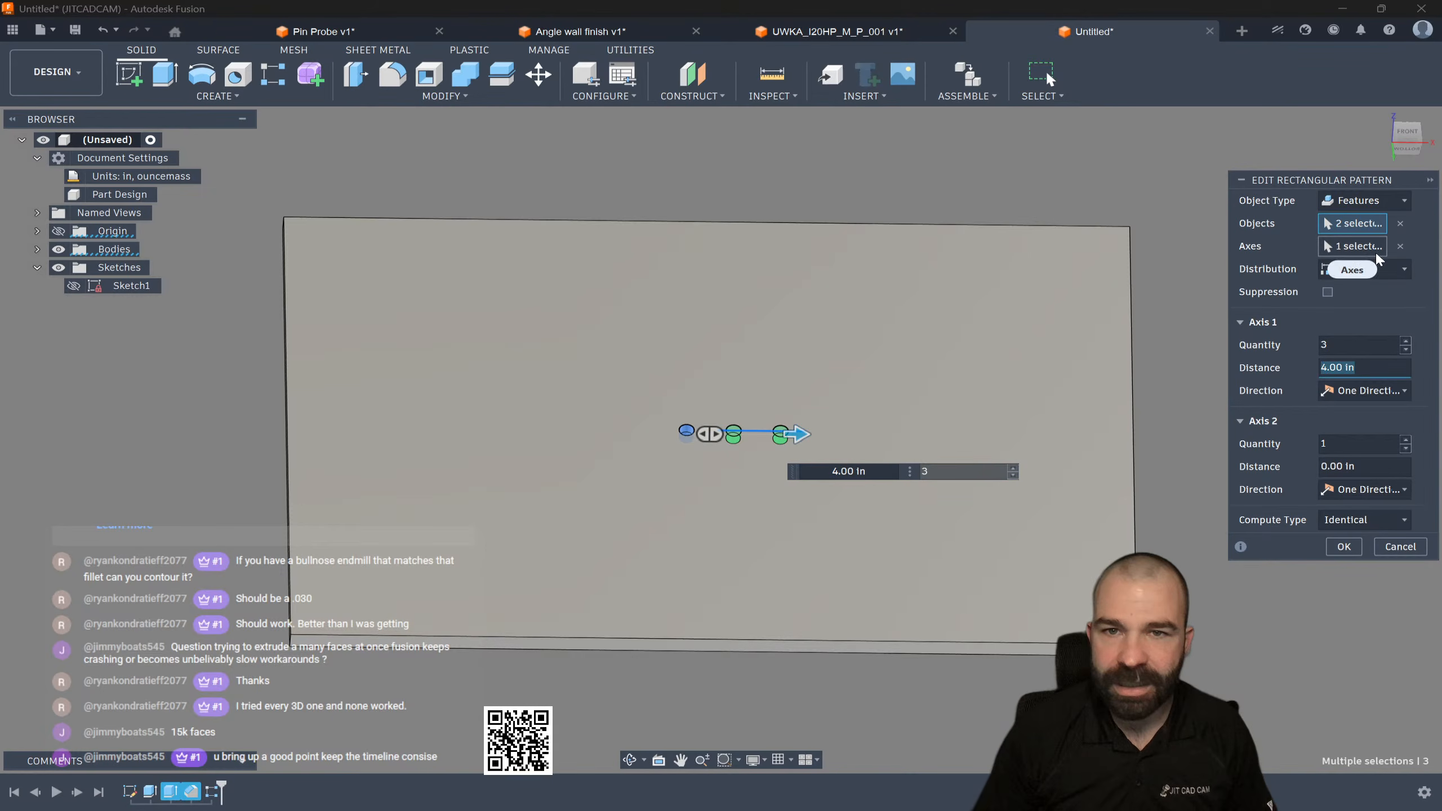
{"action": "left_click", "coordinate": [1379, 269]}
{"action": "left_click", "coordinate": [1331, 310]}
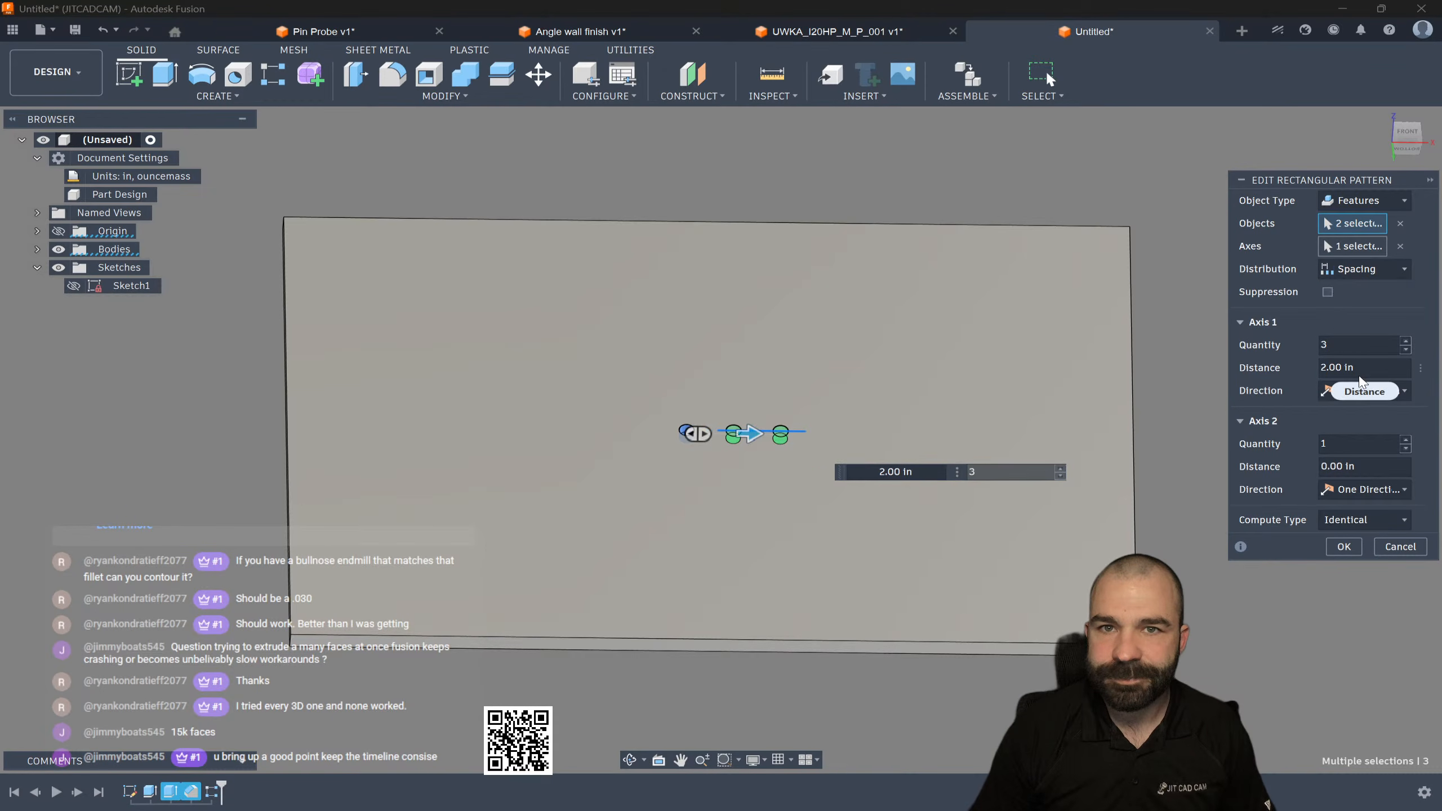
{"action": "type", "text": "18"}
{"action": "left_click", "coordinate": [1348, 367]}
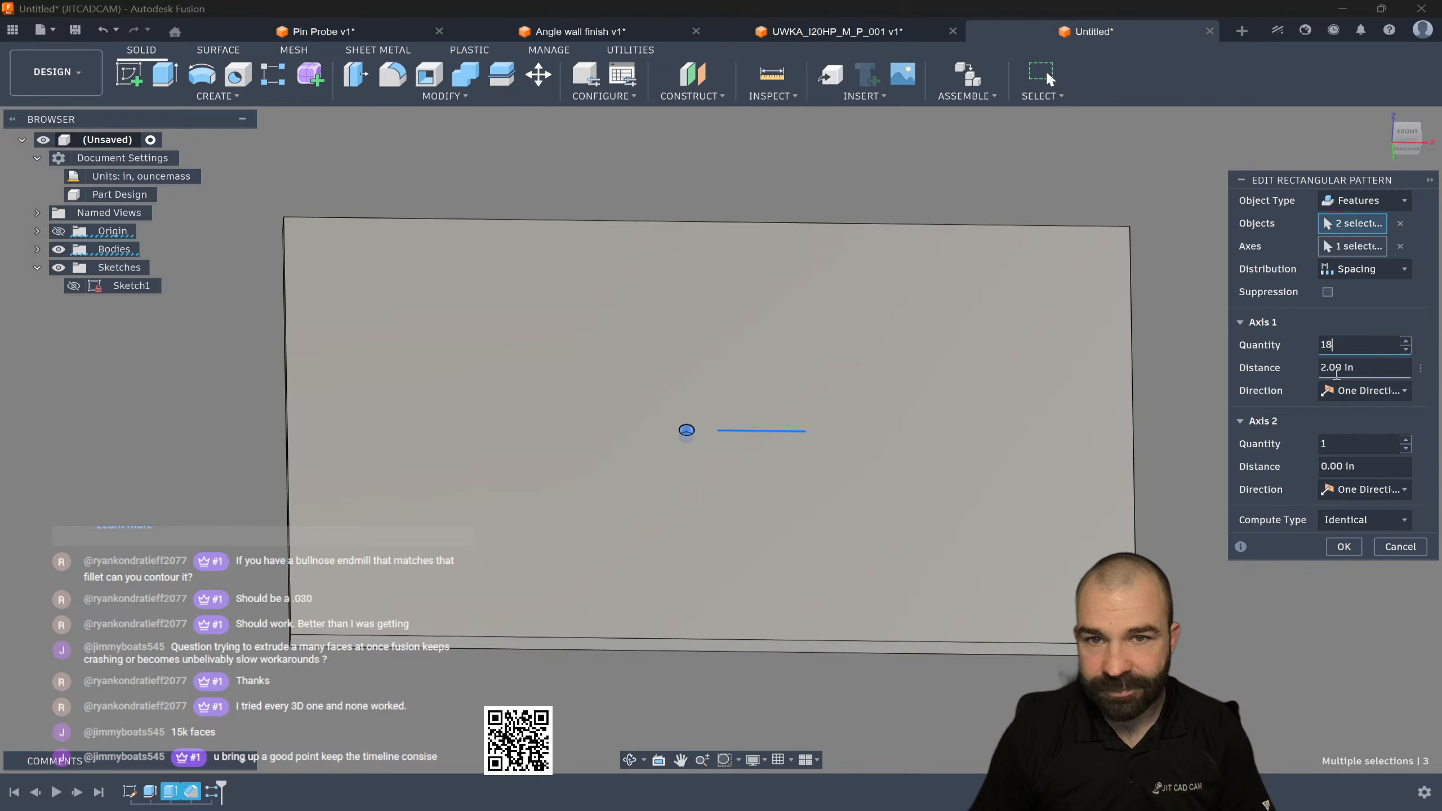
{"action": "left_click", "coordinate": [1357, 391]}
{"action": "left_click", "coordinate": [1337, 425]}
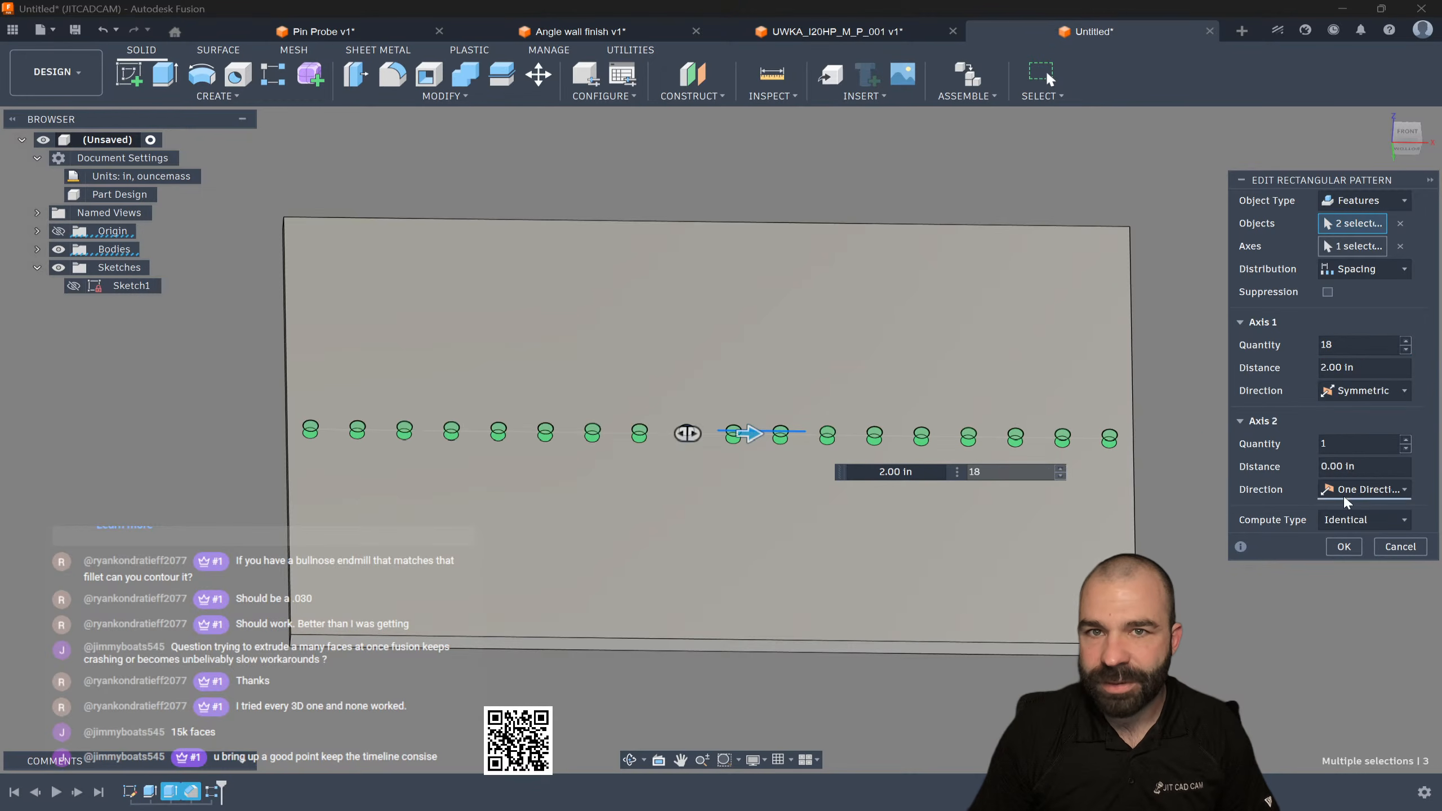
Step: Set the second axis to 11 instances spaced 2 in symmetrically and apply the pattern edit
{"action": "type", "text": "11"}
{"action": "left_click", "coordinate": [1365, 489]}
{"action": "left_click", "coordinate": [1349, 523]}
{"action": "left_click", "coordinate": [1318, 467]}
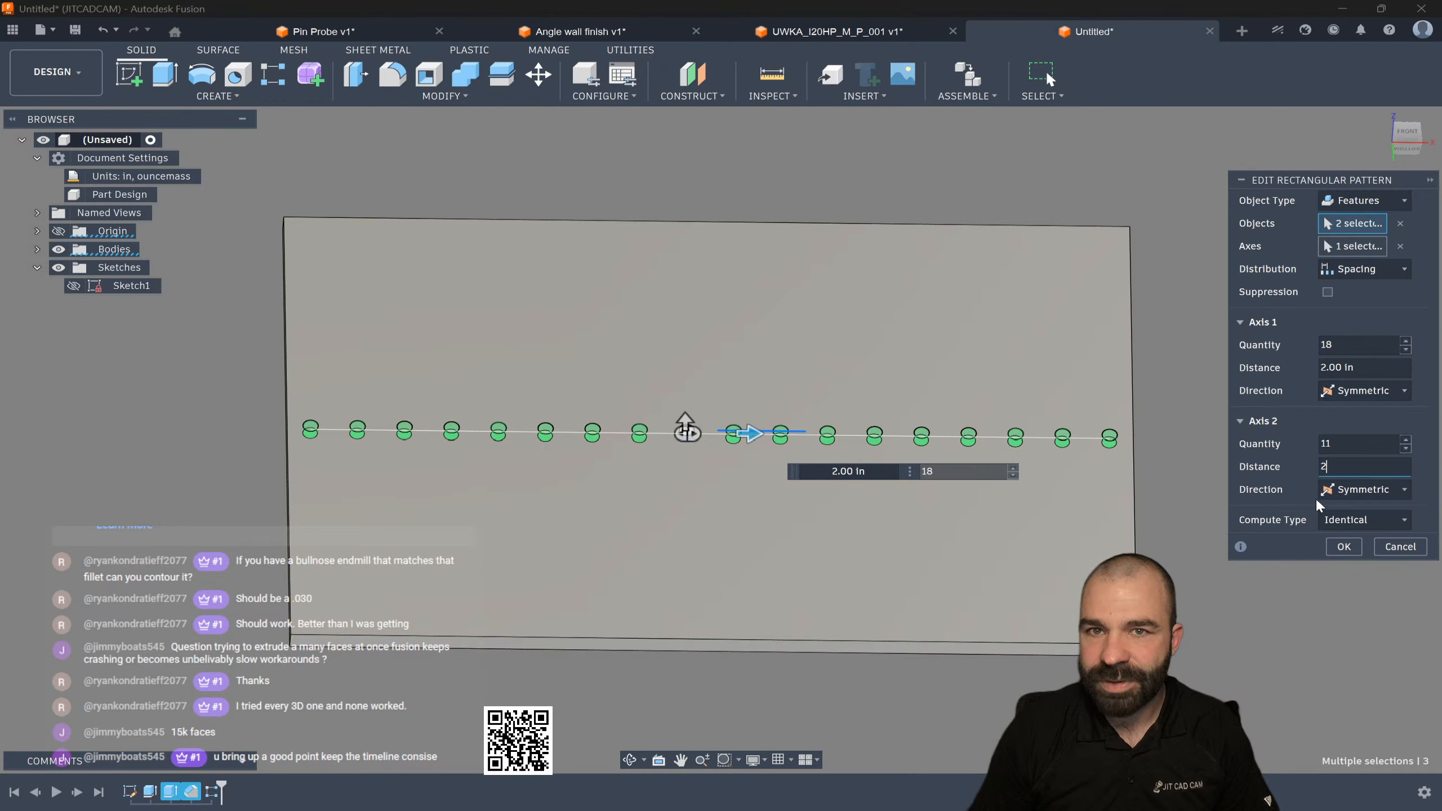
{"action": "left_click", "coordinate": [1343, 546]}
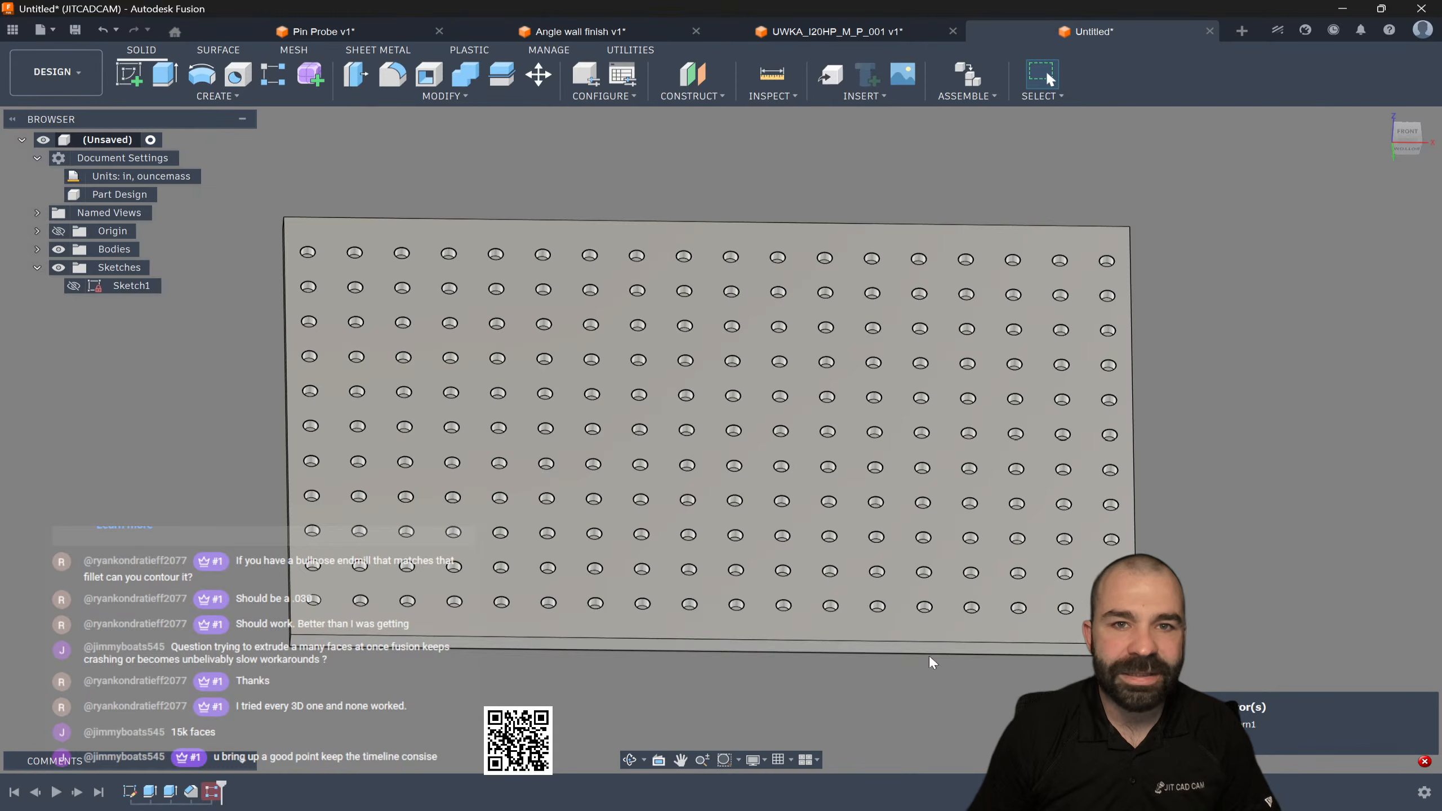
Step: Set the hole pattern's compute type to Optimized and roll the design history back to just before the pattern
{"action": "double_click", "coordinate": [215, 793]}
{"action": "left_click", "coordinate": [1362, 520]}
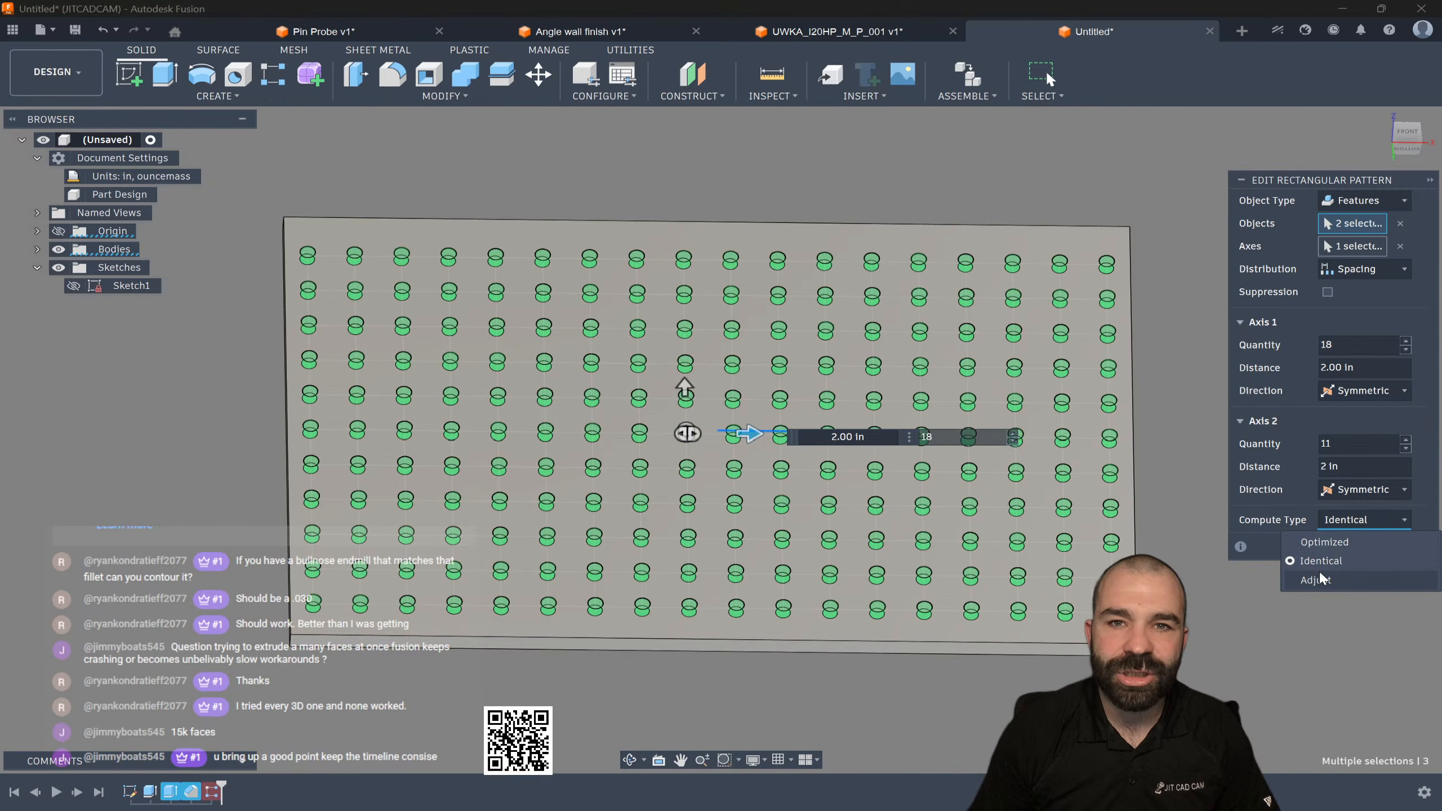
{"action": "left_click", "coordinate": [1319, 573]}
{"action": "left_click", "coordinate": [1362, 520]}
{"action": "left_click", "coordinate": [1322, 544]}
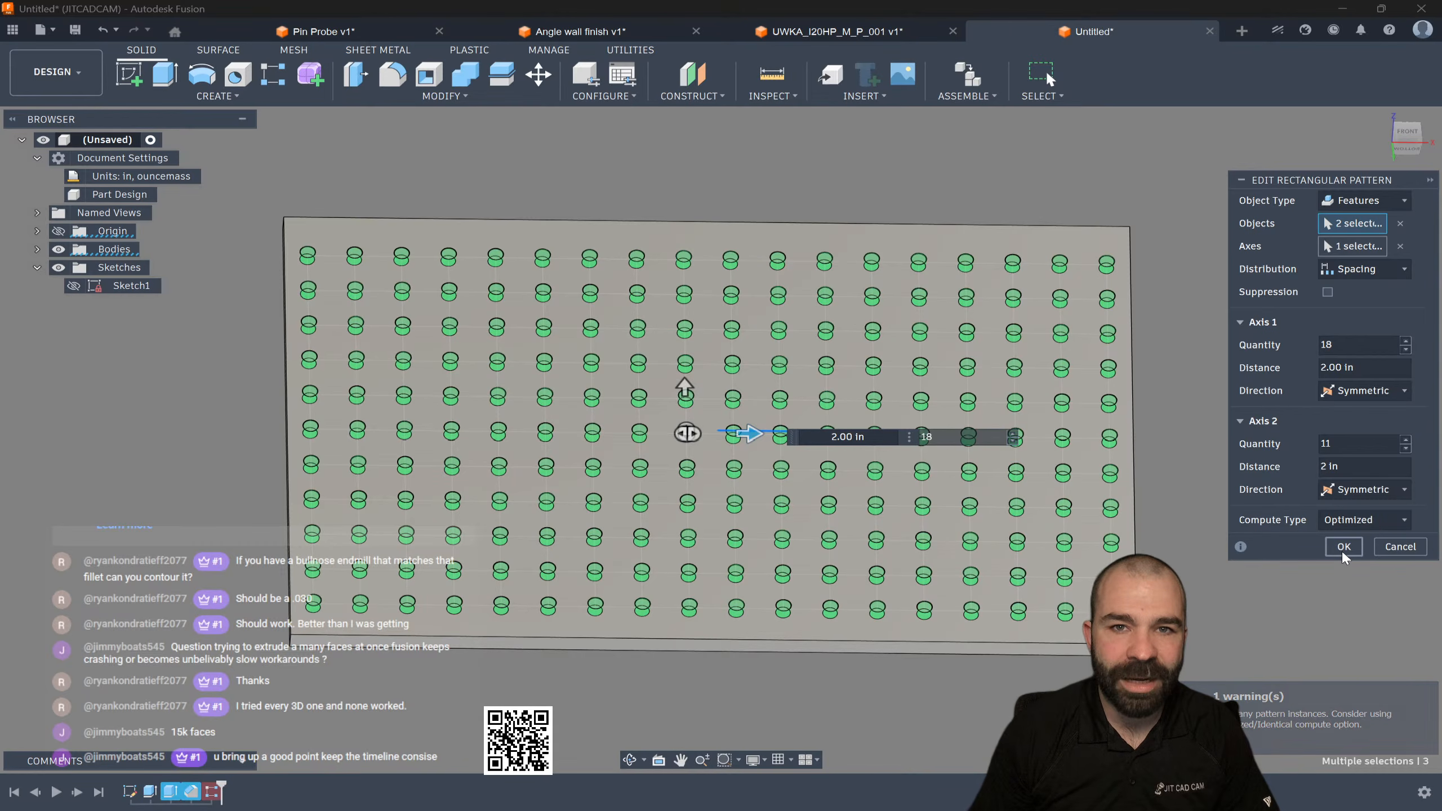
{"action": "left_click", "coordinate": [1343, 552]}
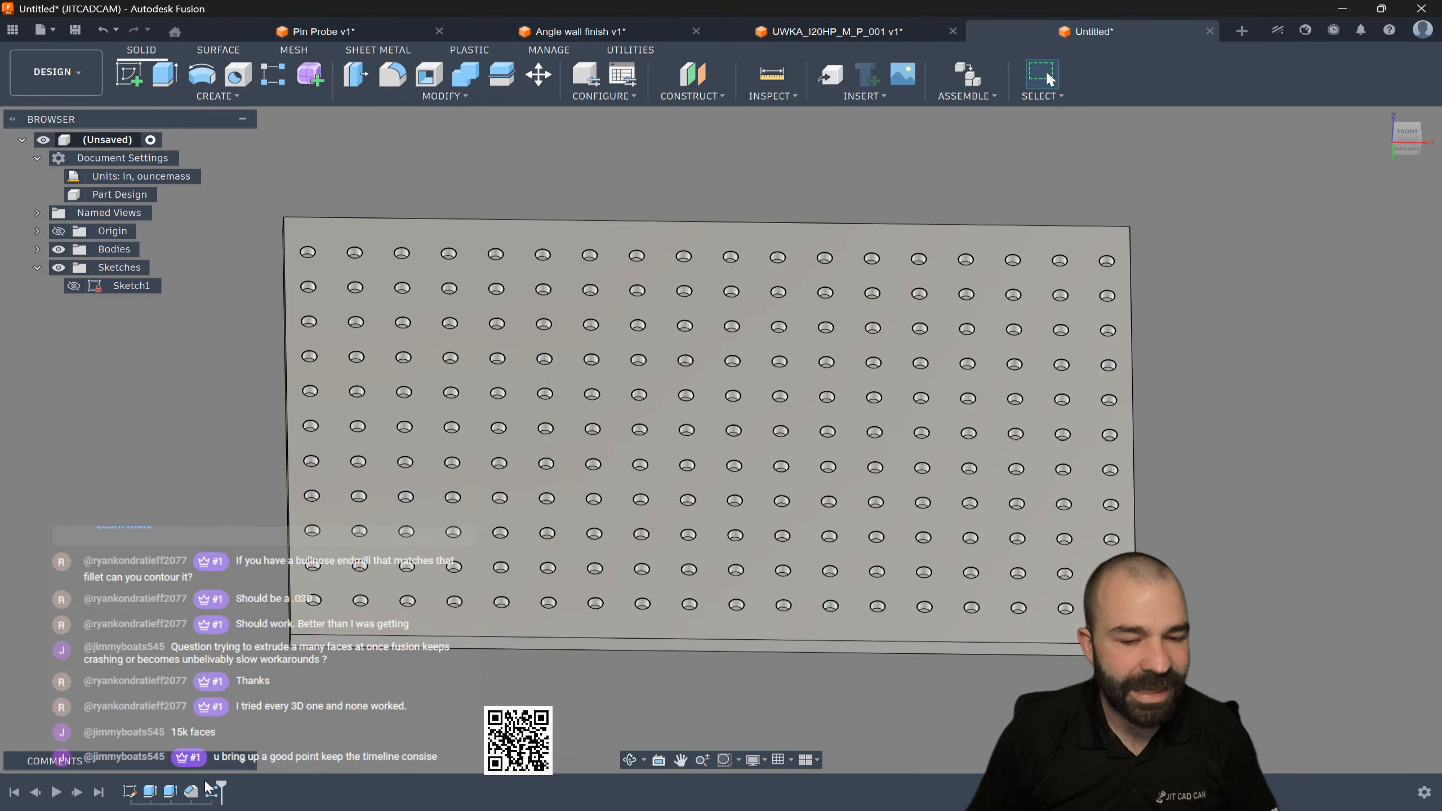
{"action": "middle_click_drag", "start_coordinate": [353, 665], "coordinate": [318, 668], "text": "shift"}
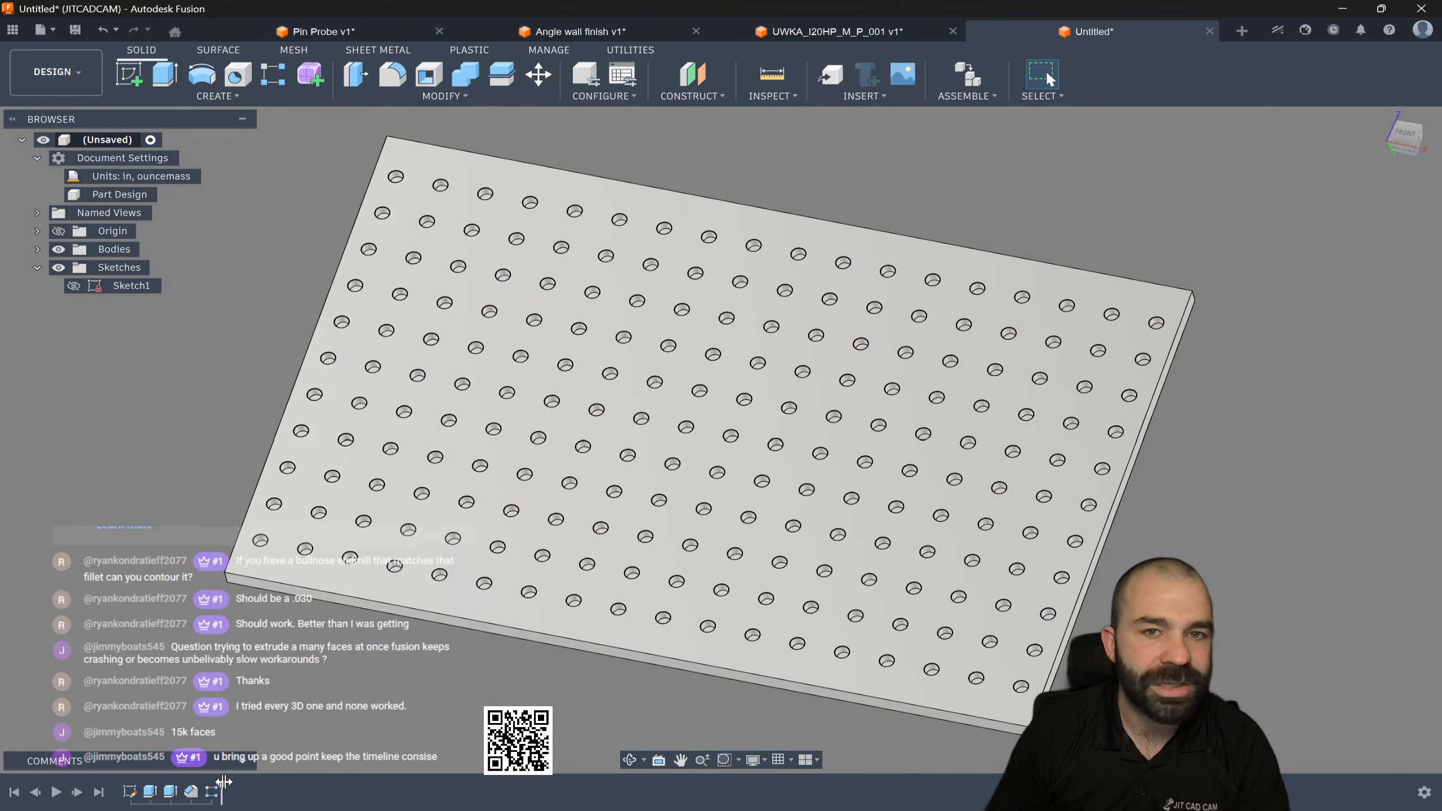
{"action": "left_click_drag", "start_coordinate": [218, 783], "coordinate": [201, 784]}
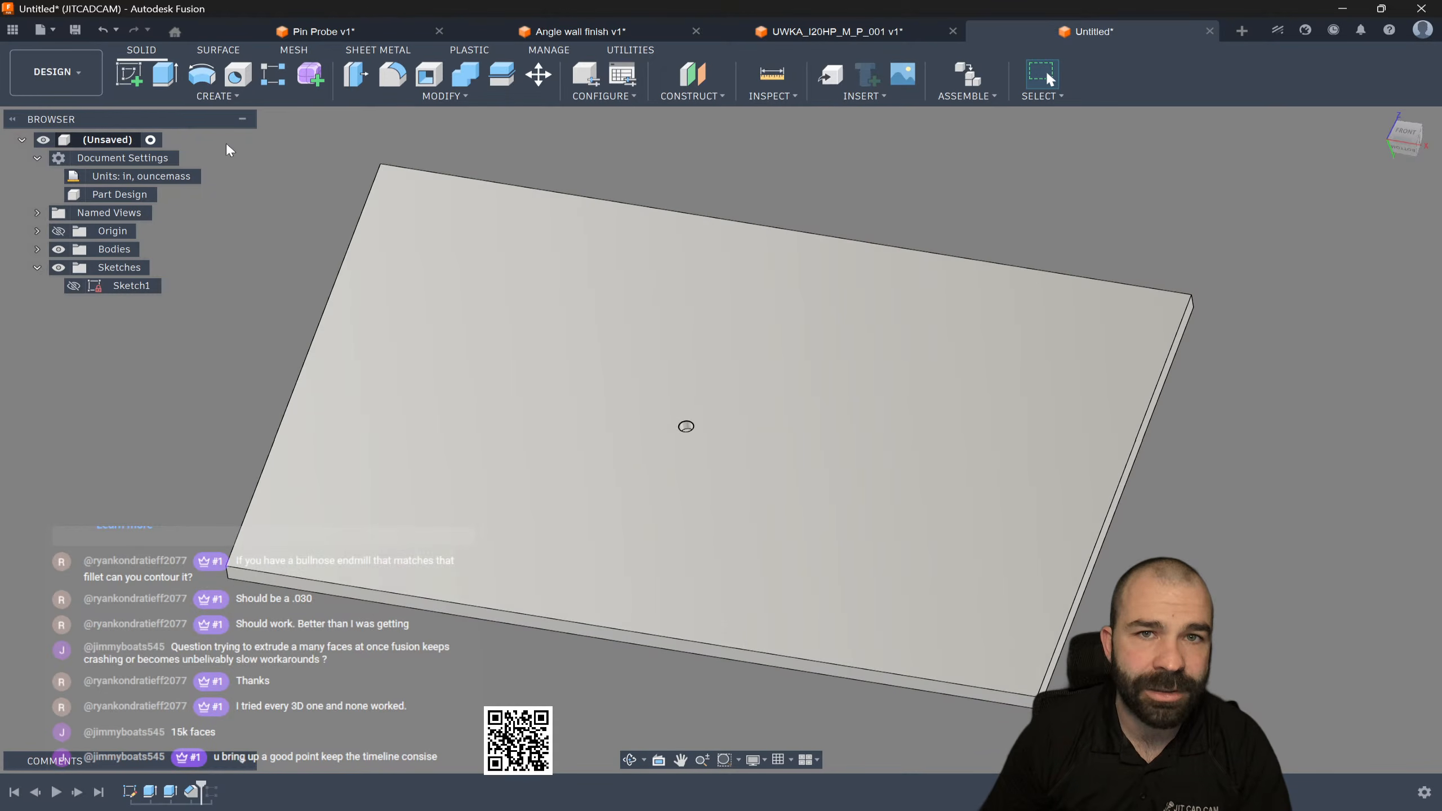
{"action": "left_click", "coordinate": [238, 81]}
{"action": "scroll", "coordinate": [715, 423], "scroll_direction": "up", "scroll_amount": 4}
{"action": "scroll", "coordinate": [653, 443], "scroll_direction": "up", "scroll_amount": 5}
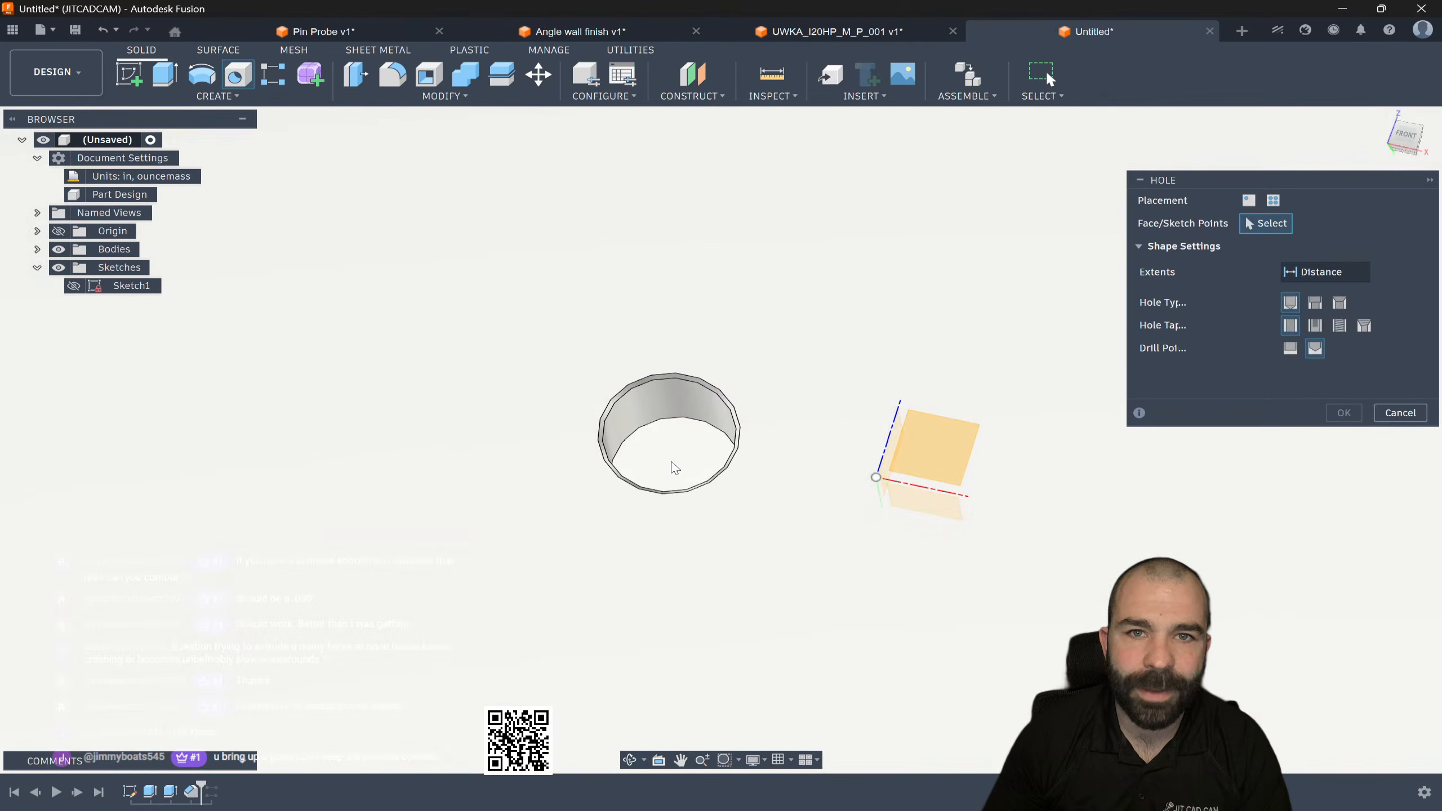
{"action": "left_click", "coordinate": [670, 462]}
{"action": "left_click_drag", "start_coordinate": [670, 461], "coordinate": [676, 474]}
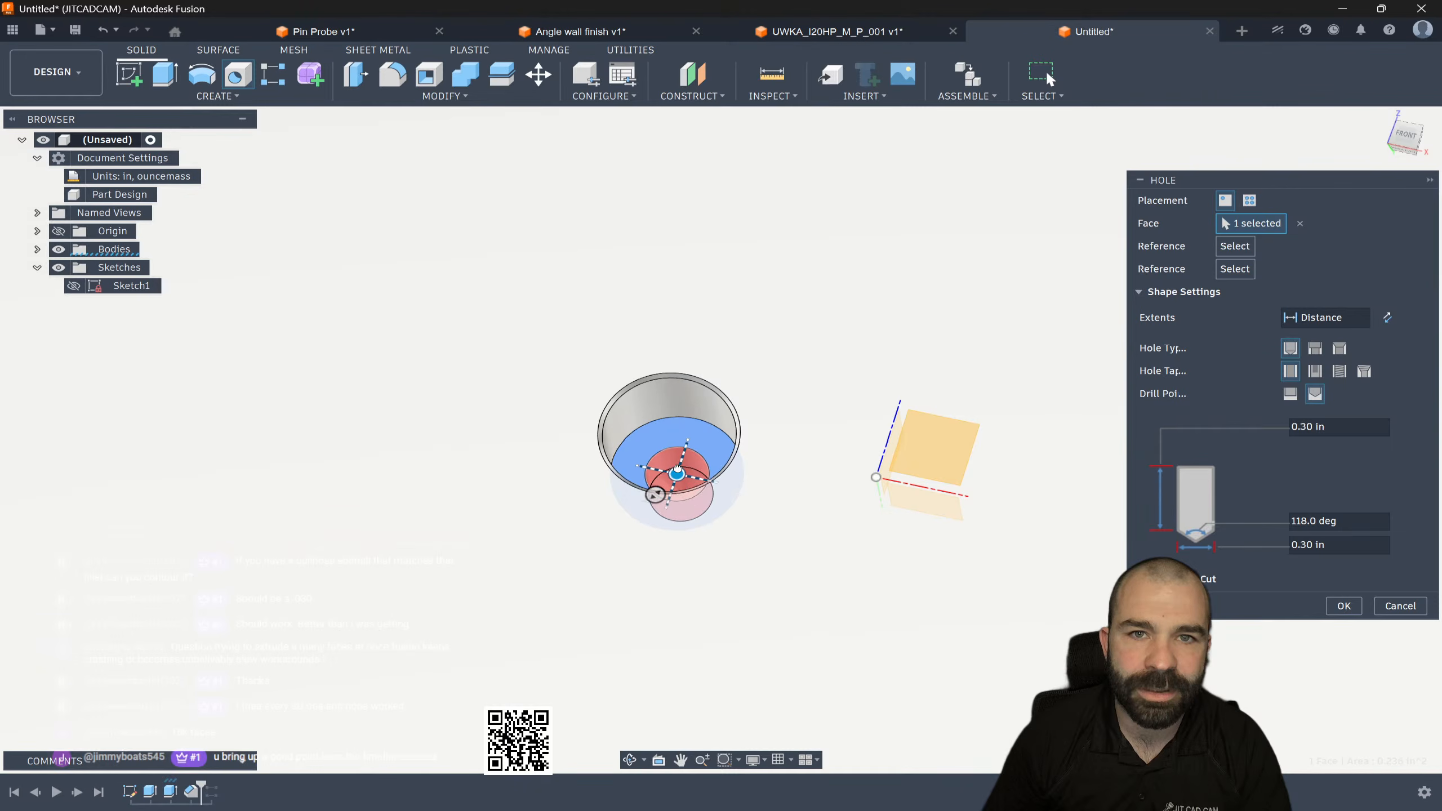
{"action": "left_click", "coordinate": [1338, 370]}
{"action": "left_click", "coordinate": [1337, 349]}
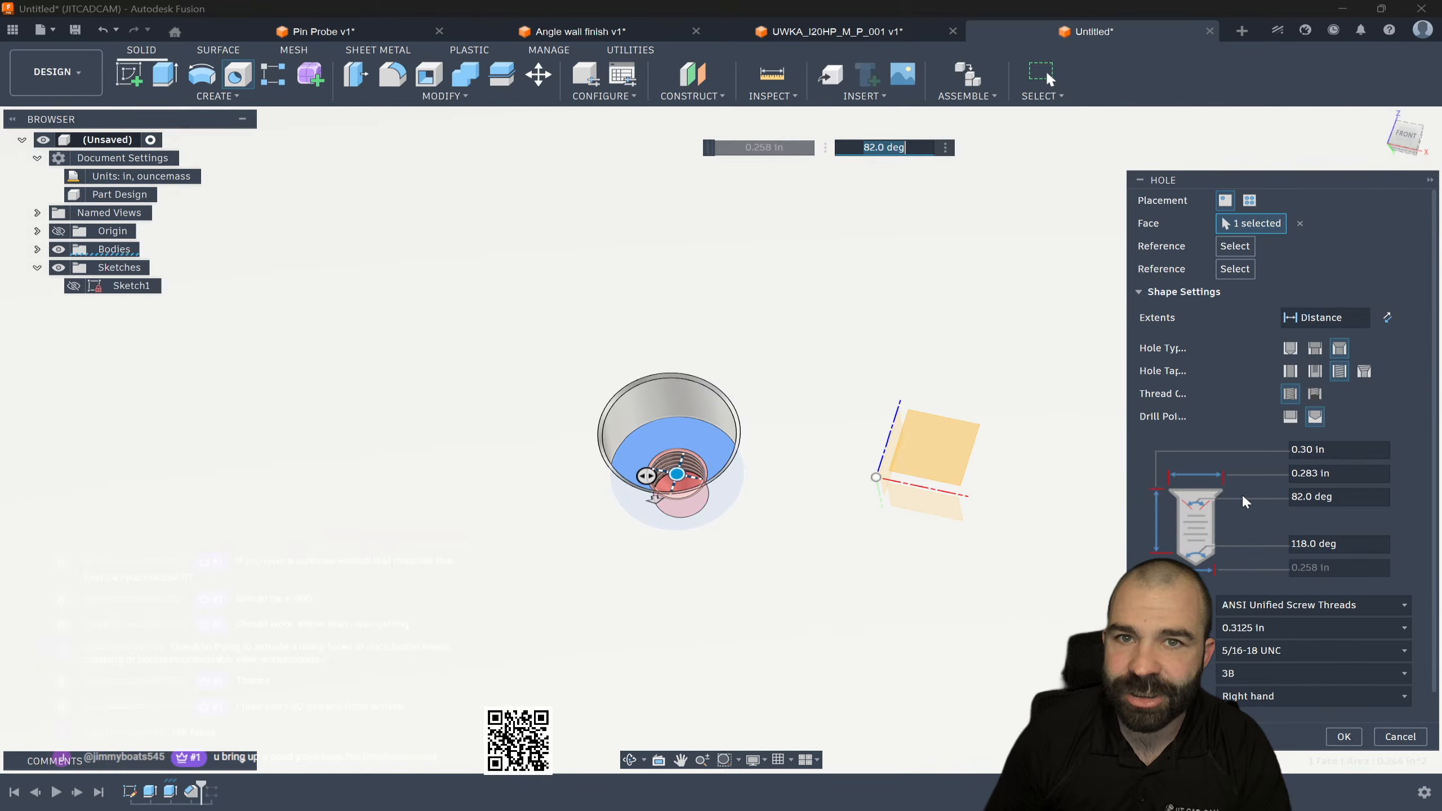
{"action": "left_click", "coordinate": [1347, 496]}
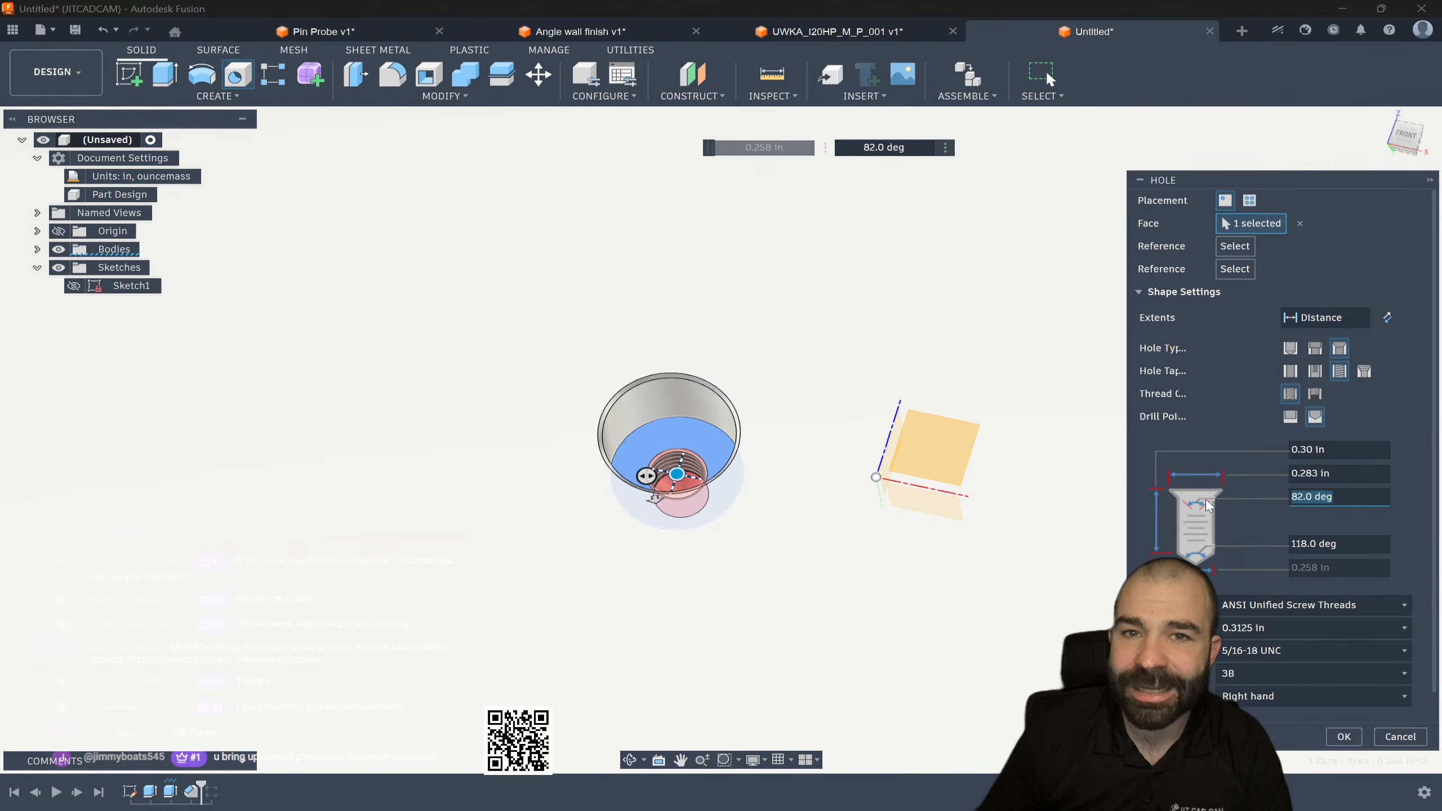
{"action": "left_click", "coordinate": [1239, 627]}
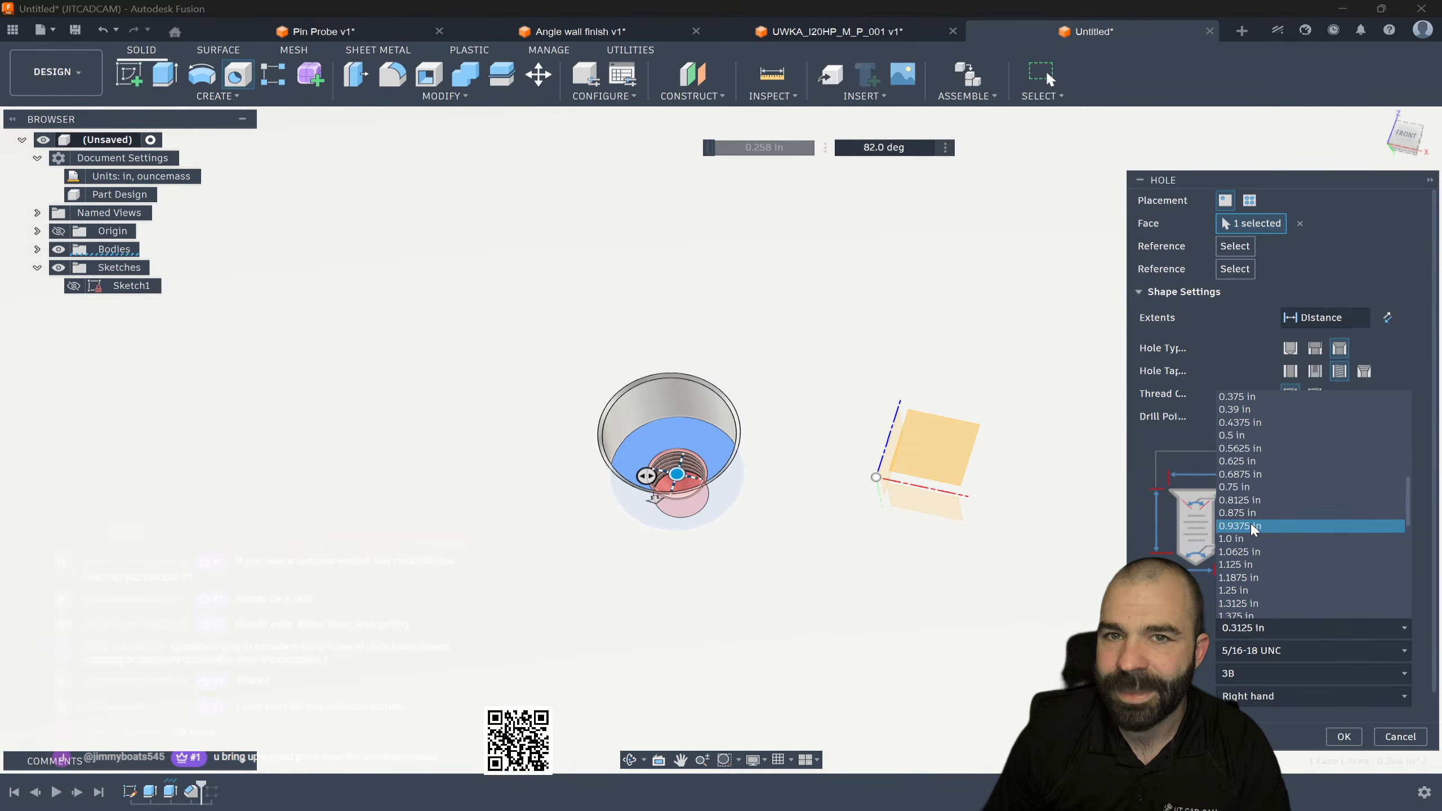
{"action": "left_click", "coordinate": [1251, 435]}
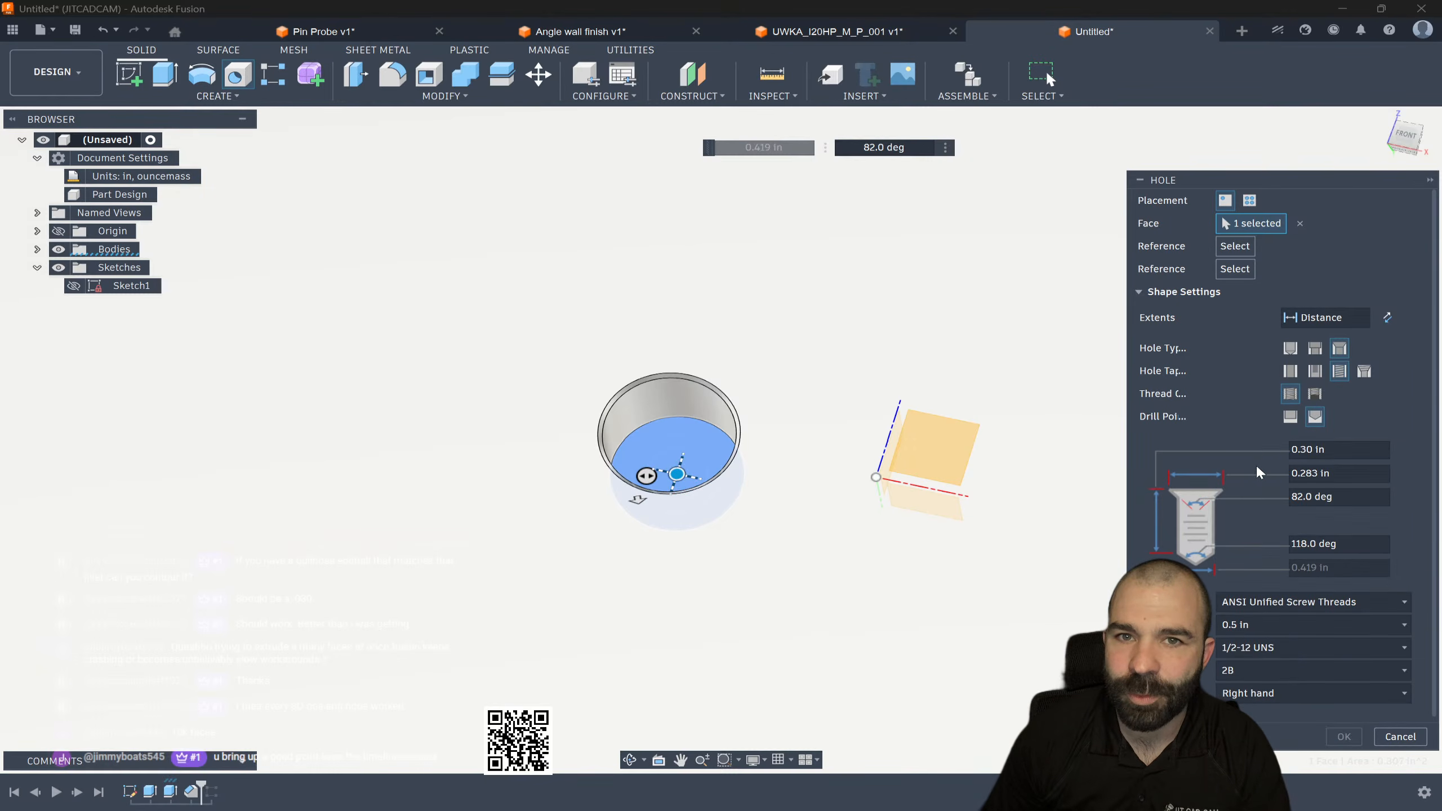
{"action": "left_click", "coordinate": [1277, 648]}
{"action": "left_click", "coordinate": [1264, 483]}
{"action": "middle_click_drag", "start_coordinate": [766, 513], "coordinate": [769, 445], "text": "shift"}
{"action": "scroll", "coordinate": [768, 442], "scroll_direction": "down", "scroll_amount": 3}
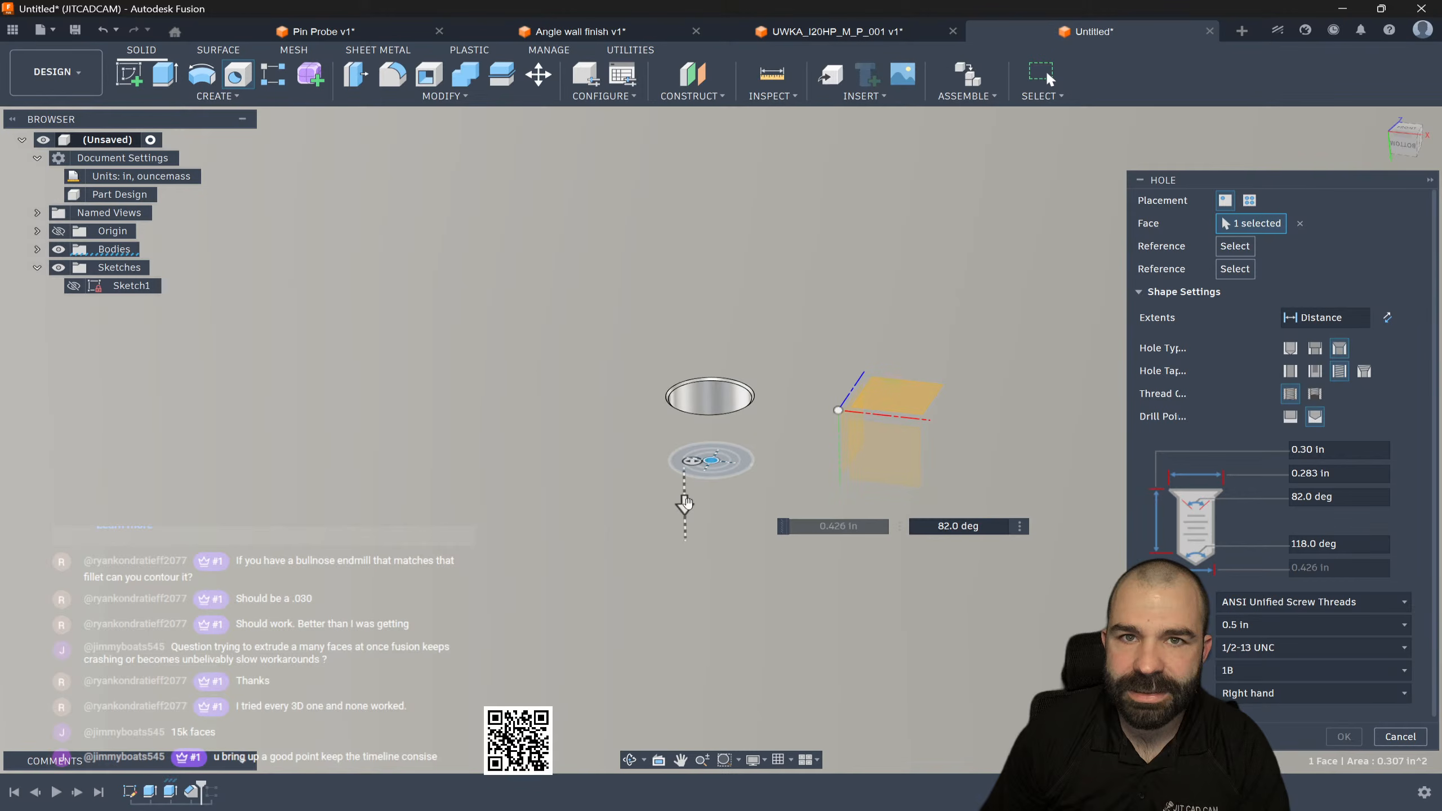
{"action": "left_click_drag", "start_coordinate": [687, 502], "coordinate": [693, 663]}
{"action": "scroll", "coordinate": [805, 535], "scroll_direction": "down", "scroll_amount": 4}
{"action": "middle_click_drag", "start_coordinate": [805, 535], "coordinate": [780, 561], "text": "shift"}
{"action": "scroll", "coordinate": [780, 559], "scroll_direction": "down", "scroll_amount": 2}
{"action": "scroll", "coordinate": [782, 551], "scroll_direction": "up", "scroll_amount": 2}
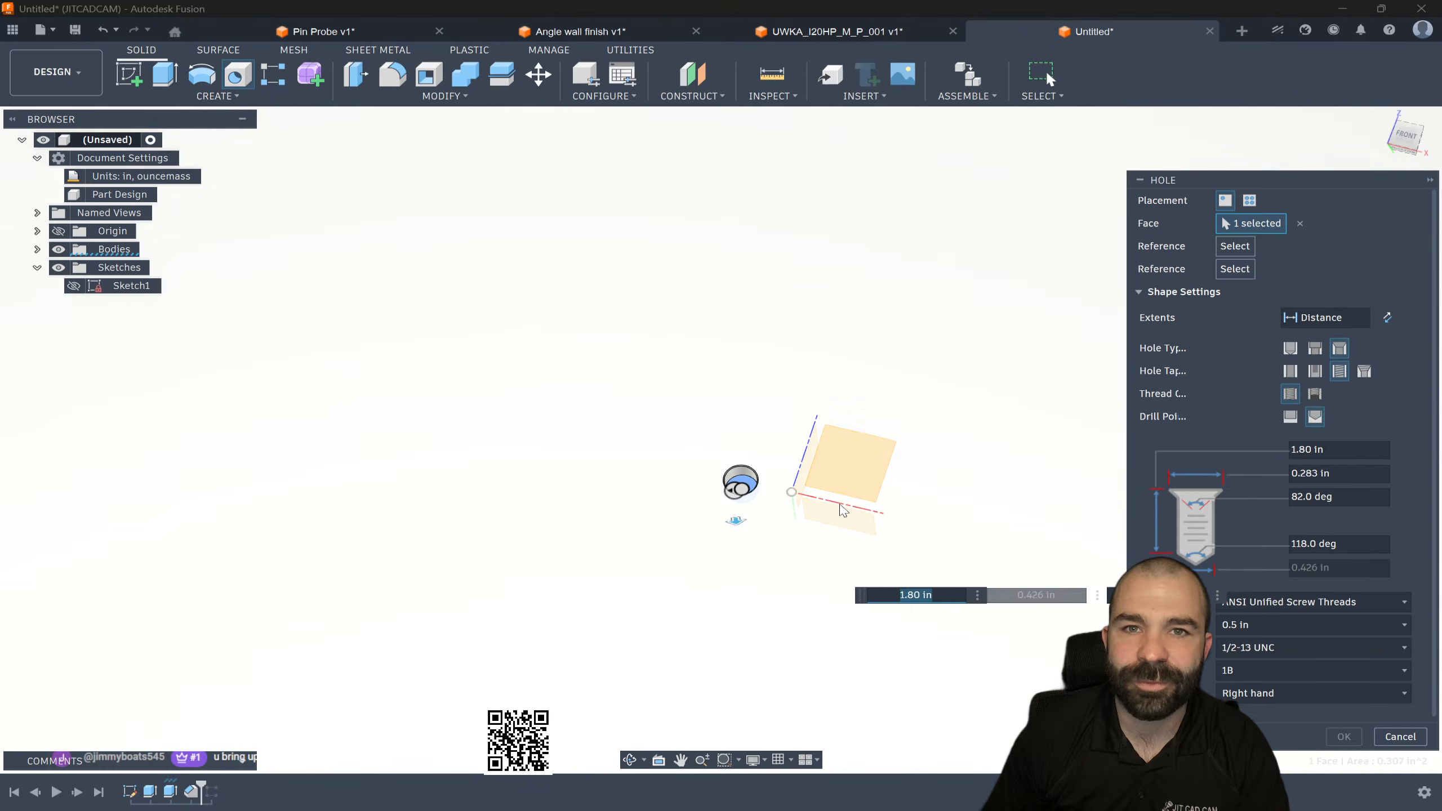
{"action": "scroll", "coordinate": [671, 468], "scroll_direction": "up", "scroll_amount": 5}
{"action": "mouse_move", "coordinate": [672, 468]}
{"action": "left_mouse_down"}
{"action": "mouse_move", "coordinate": [682, 461]}
{"action": "mouse_move", "coordinate": [671, 470]}
{"action": "left_mouse_up"}
{"action": "left_click", "coordinate": [1311, 624]}
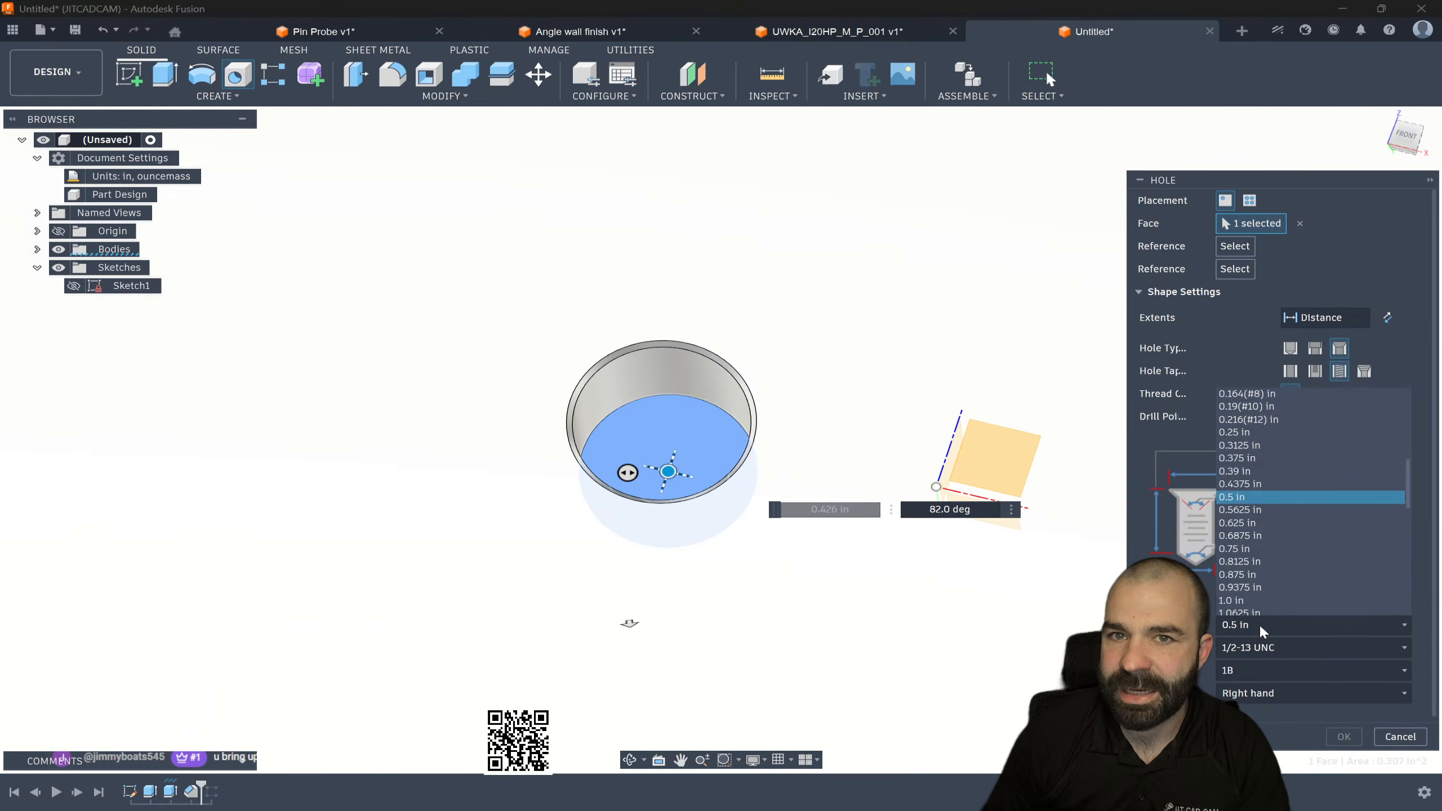
{"action": "scroll", "coordinate": [1248, 455], "scroll_direction": "up", "scroll_amount": 2}
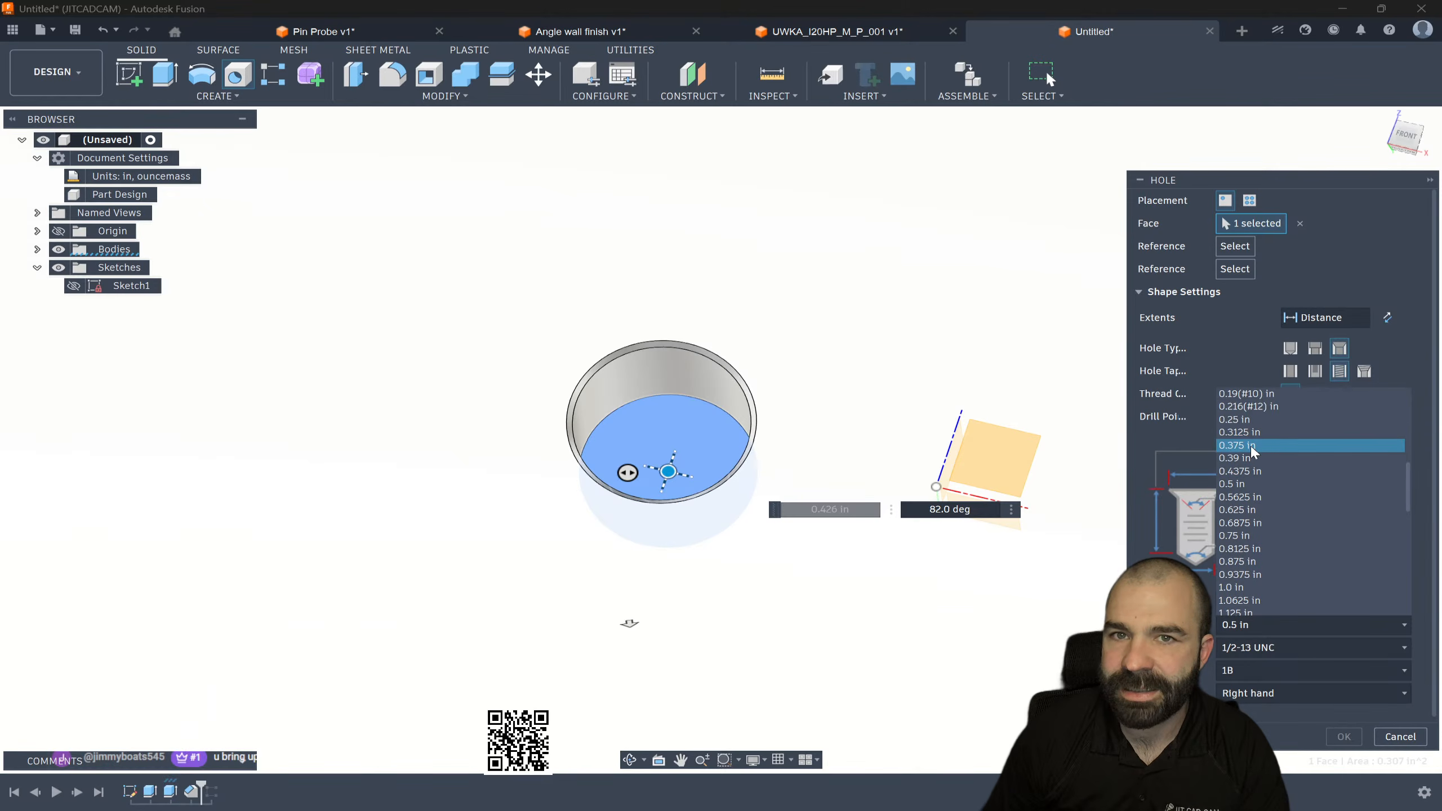
{"action": "left_click", "coordinate": [1240, 445]}
{"action": "scroll", "coordinate": [845, 466], "scroll_direction": "down", "scroll_amount": 2}
{"action": "left_click", "coordinate": [1397, 740]}
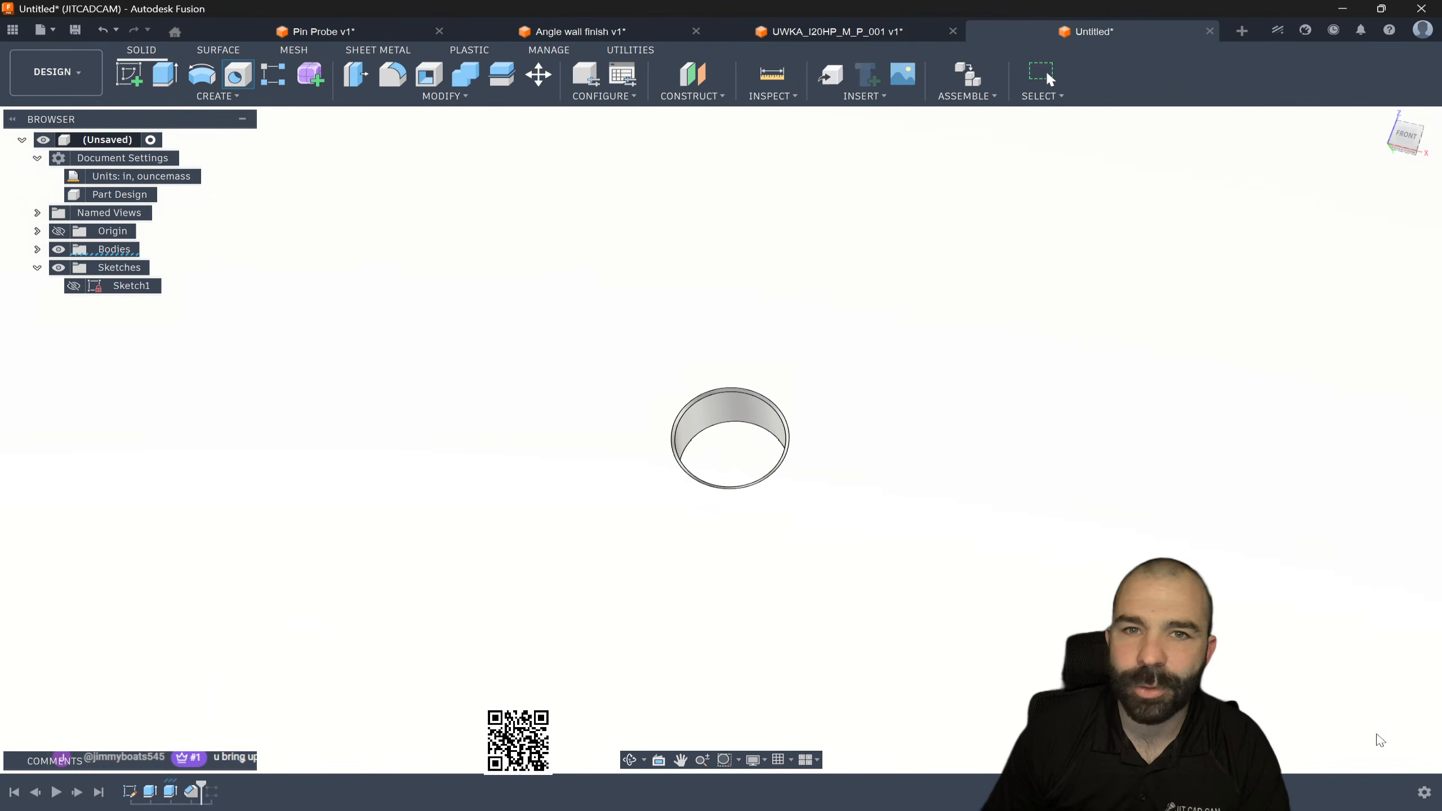
Step: Start a Hole feature on the floor of the existing chamfered hole with a depth of 0.75 in
{"action": "left_click", "coordinate": [234, 82]}
{"action": "left_click", "coordinate": [735, 462]}
{"action": "scroll", "coordinate": [933, 335], "scroll_direction": "down", "scroll_amount": 2}
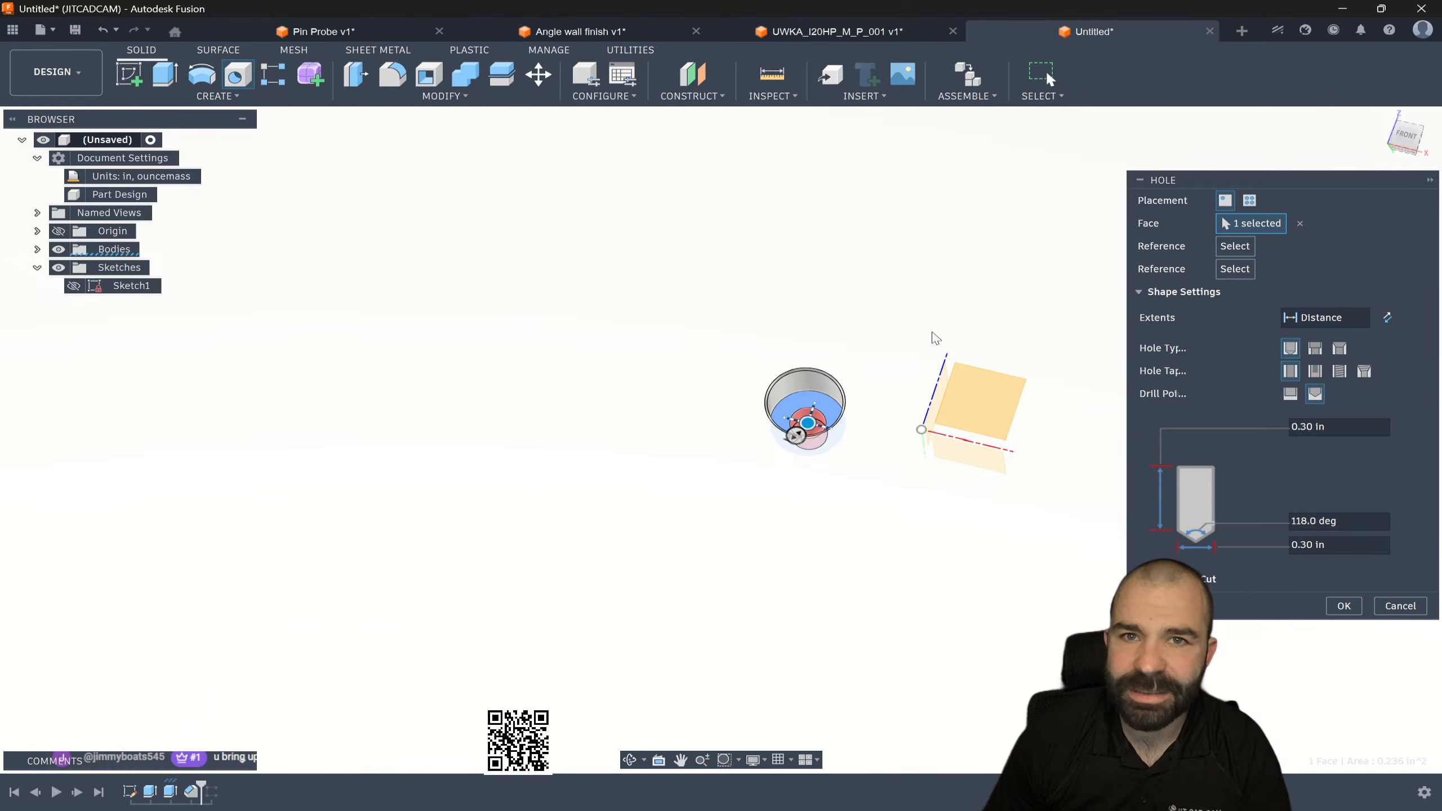
{"action": "left_click", "coordinate": [1267, 425]}
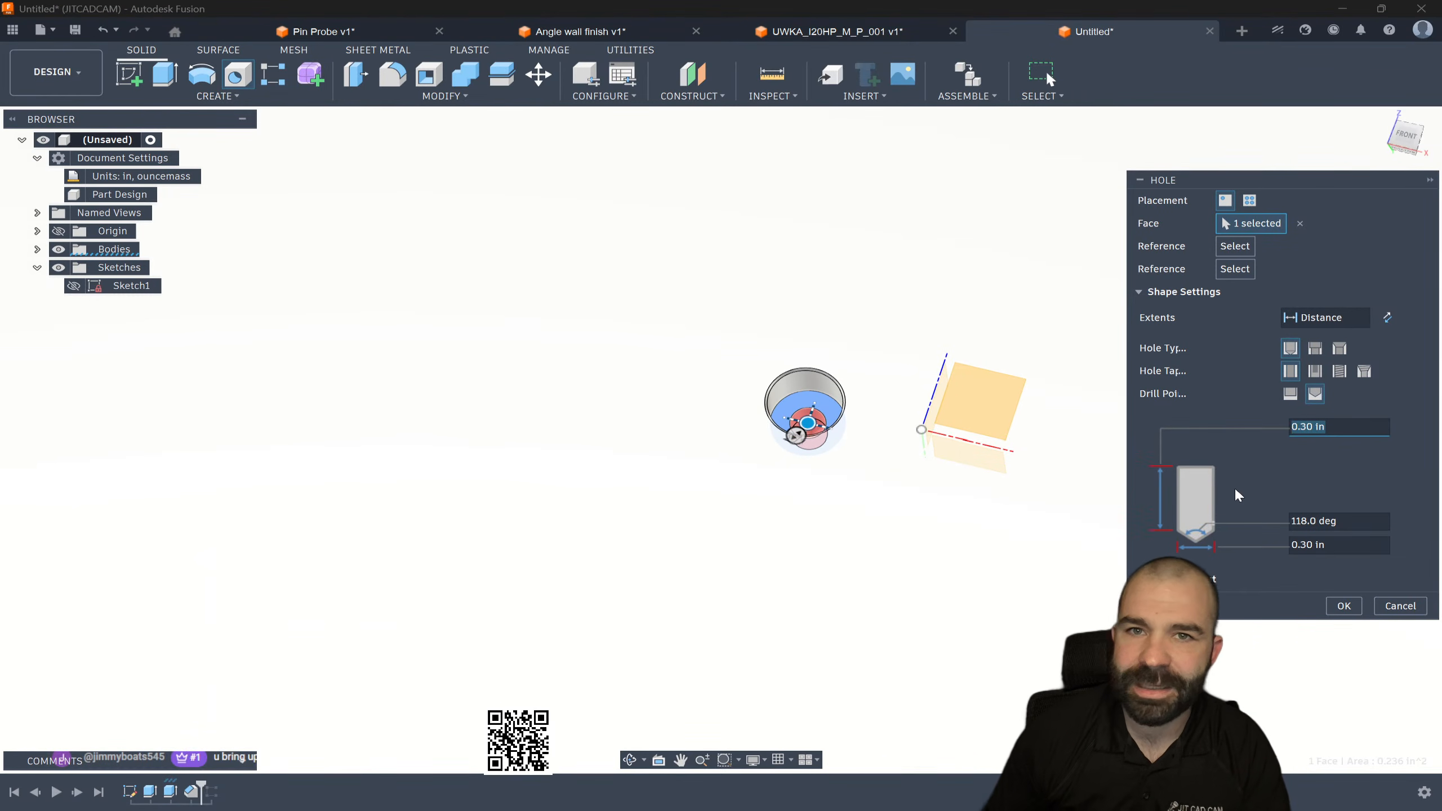
{"action": "type", "text": ".75"}
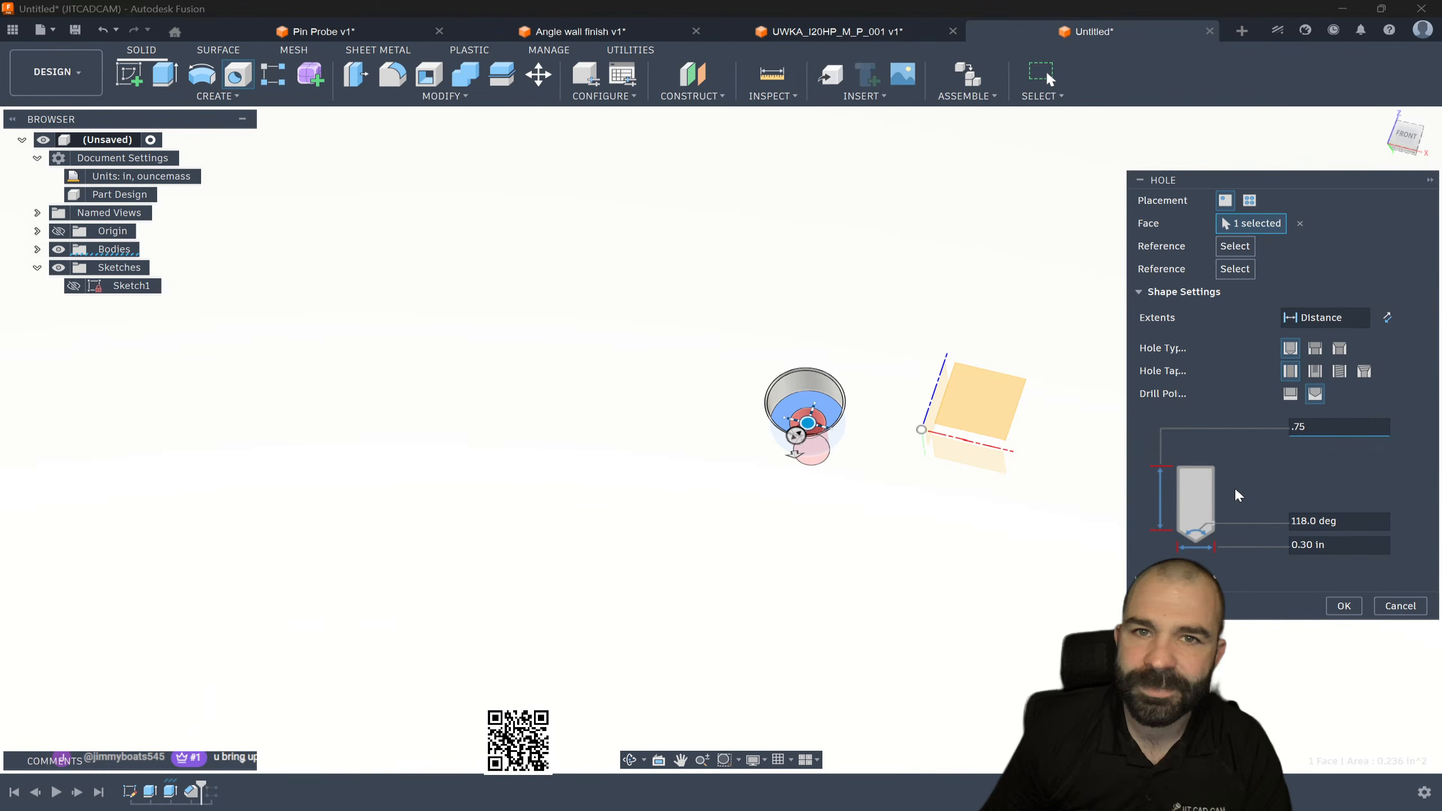
Step: Make the hole tapped and countersunk with a 0.5 in ANSI Unified thread, 1/2-12 UNS, and create it
{"action": "left_click", "coordinate": [1339, 370]}
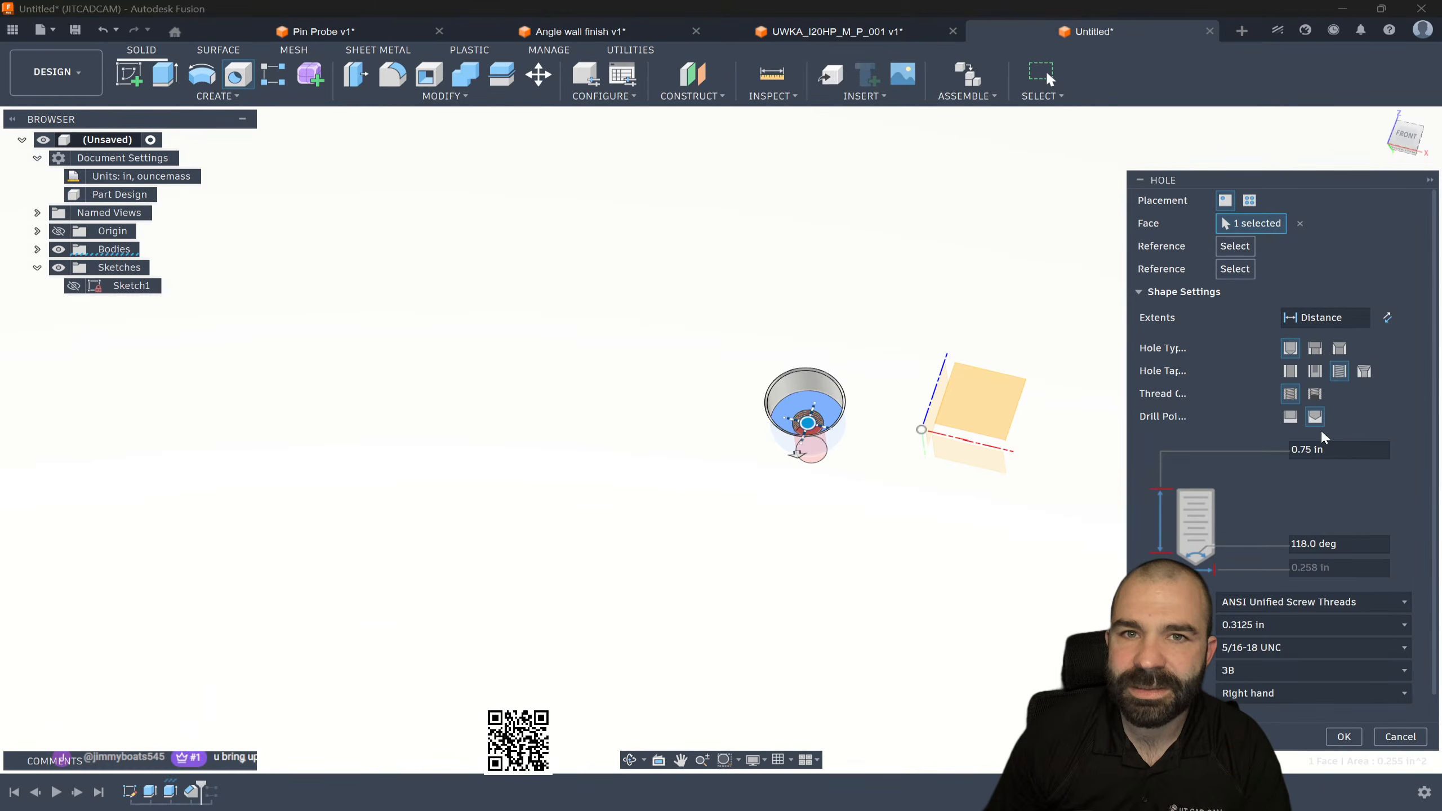
{"action": "scroll", "coordinate": [1300, 562], "scroll_direction": "down", "scroll_amount": 1}
{"action": "left_click", "coordinate": [1277, 596]}
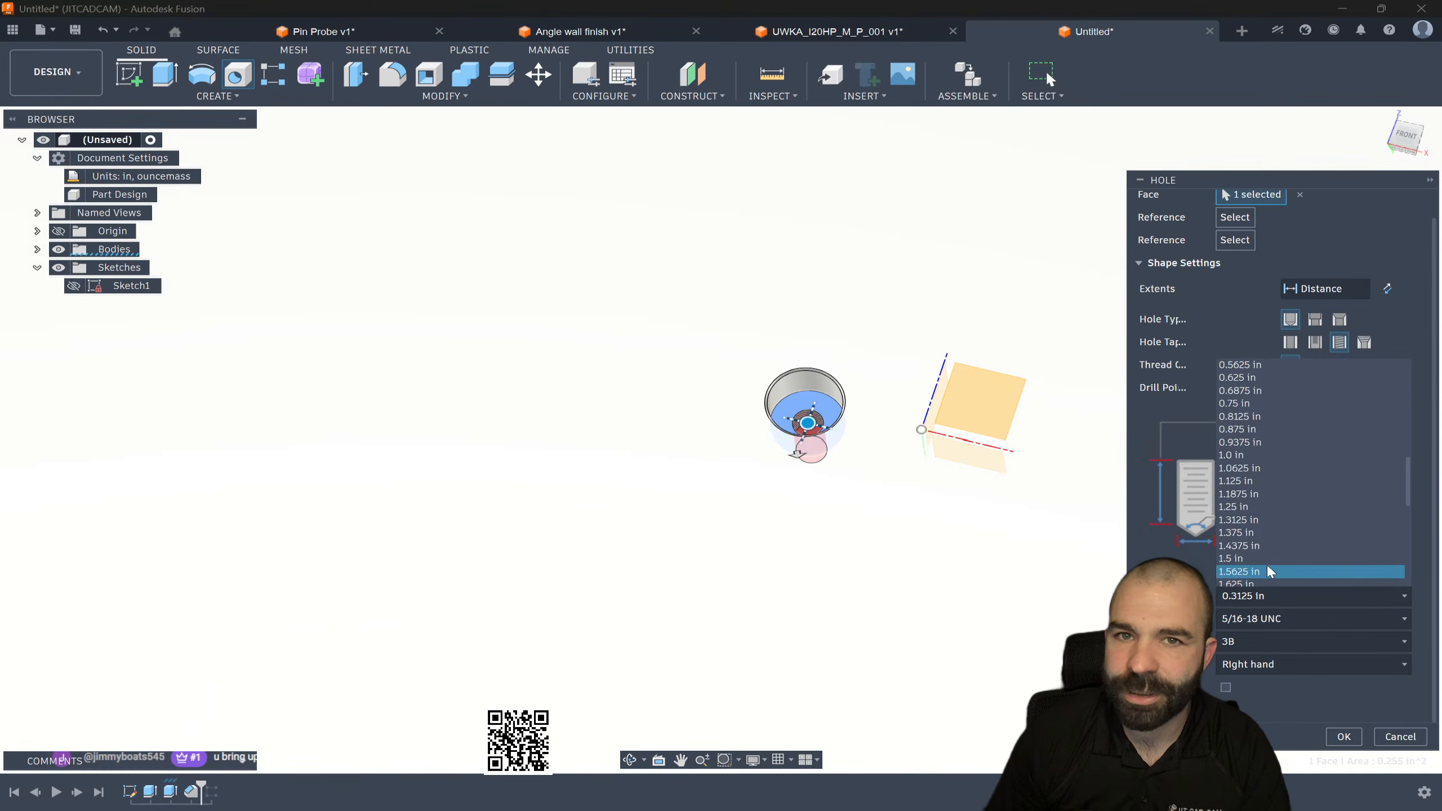
{"action": "left_click", "coordinate": [1249, 401]}
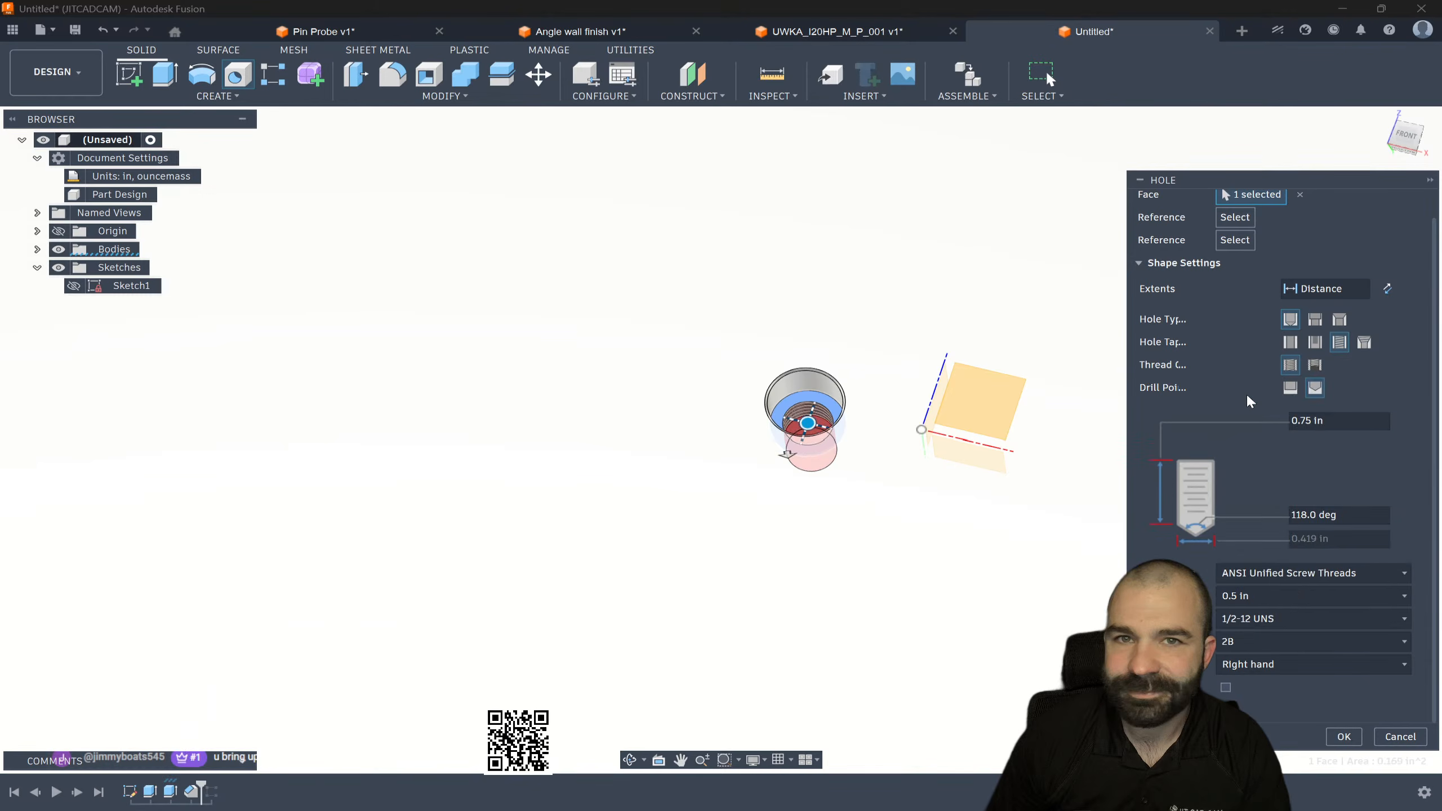
{"action": "left_click", "coordinate": [1339, 319]}
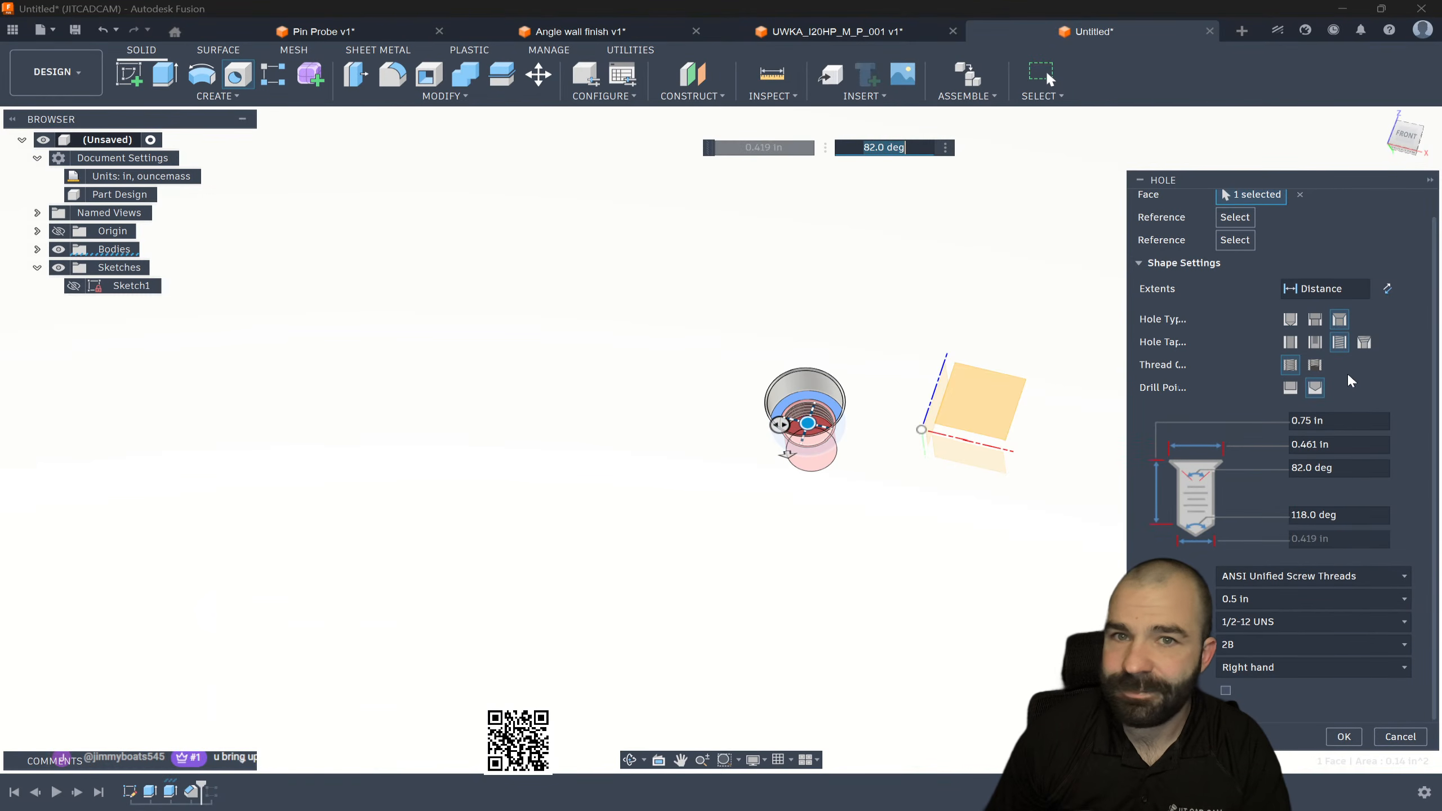
{"action": "left_click_drag", "start_coordinate": [986, 497], "coordinate": [946, 470], "text": "shift"}
{"action": "middle_click_drag", "start_coordinate": [946, 470], "coordinate": [890, 406], "text": "shift"}
{"action": "scroll", "coordinate": [912, 437], "scroll_direction": "down", "scroll_amount": 8}
{"action": "left_click", "coordinate": [1344, 736]}
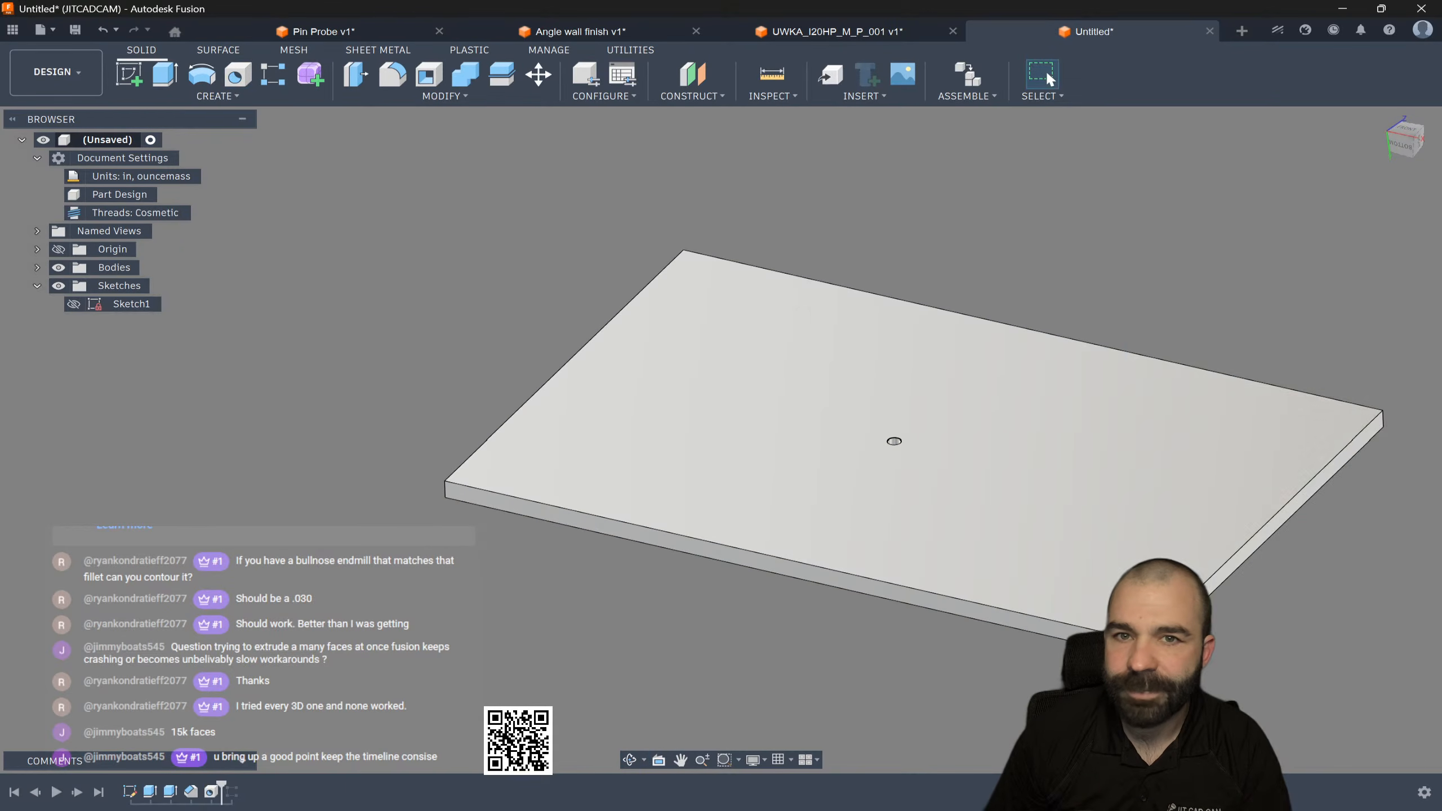
Step: Roll the history forward past the rectangular pattern, add the tapped hole to its patterned features, and apply the edit
{"action": "scroll", "coordinate": [927, 508], "scroll_direction": "up", "scroll_amount": 10}
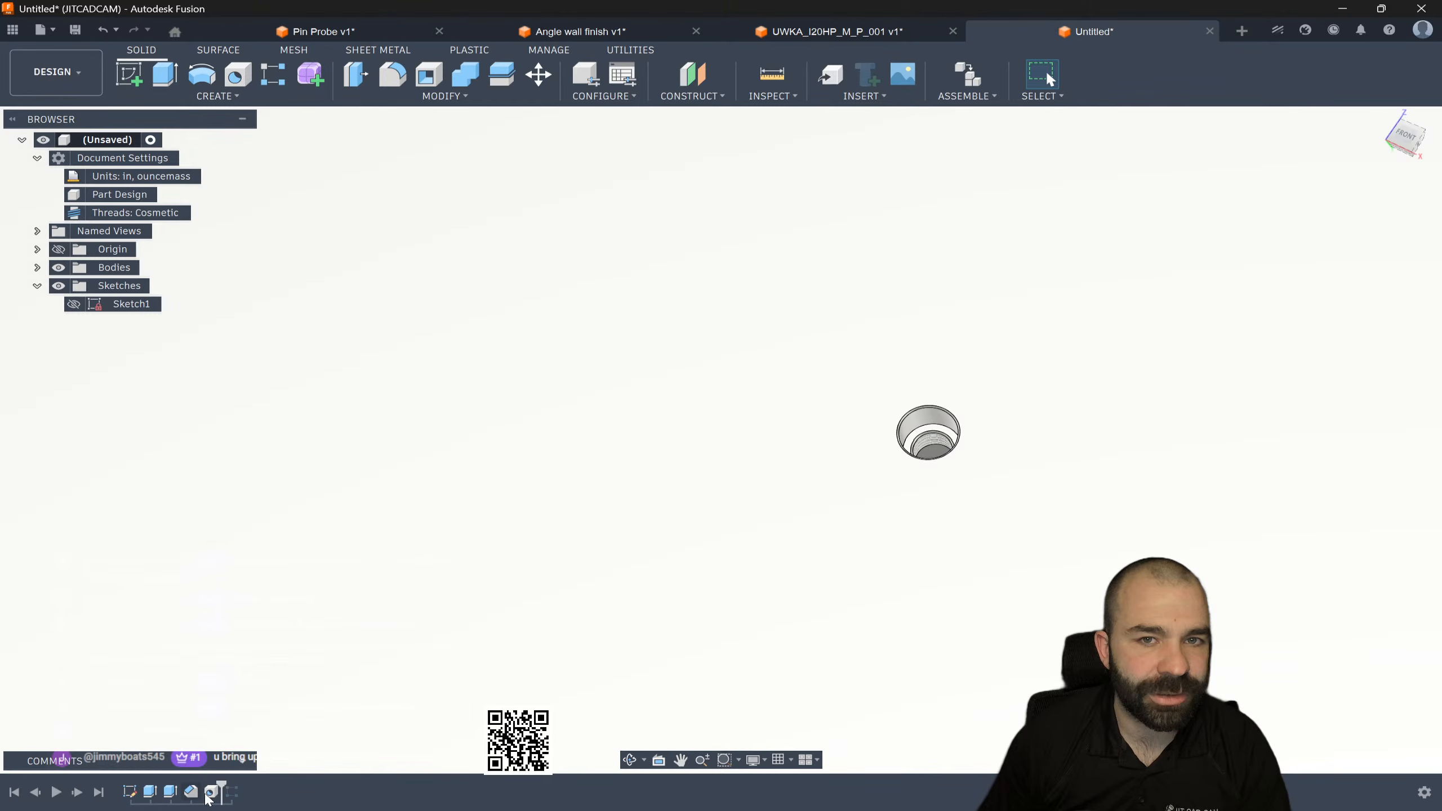
{"action": "left_click_drag", "start_coordinate": [221, 784], "coordinate": [242, 785]}
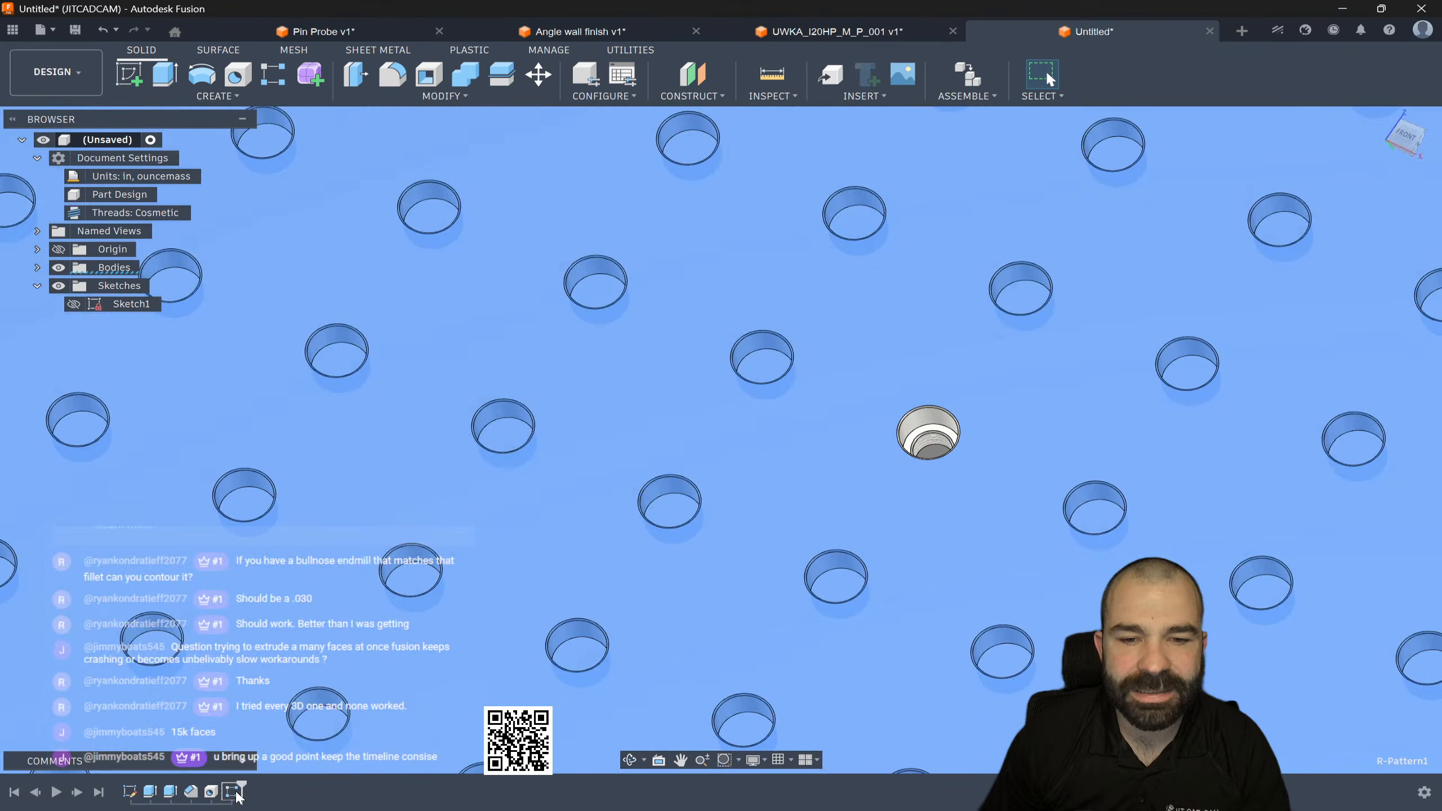
{"action": "double_click", "coordinate": [236, 793]}
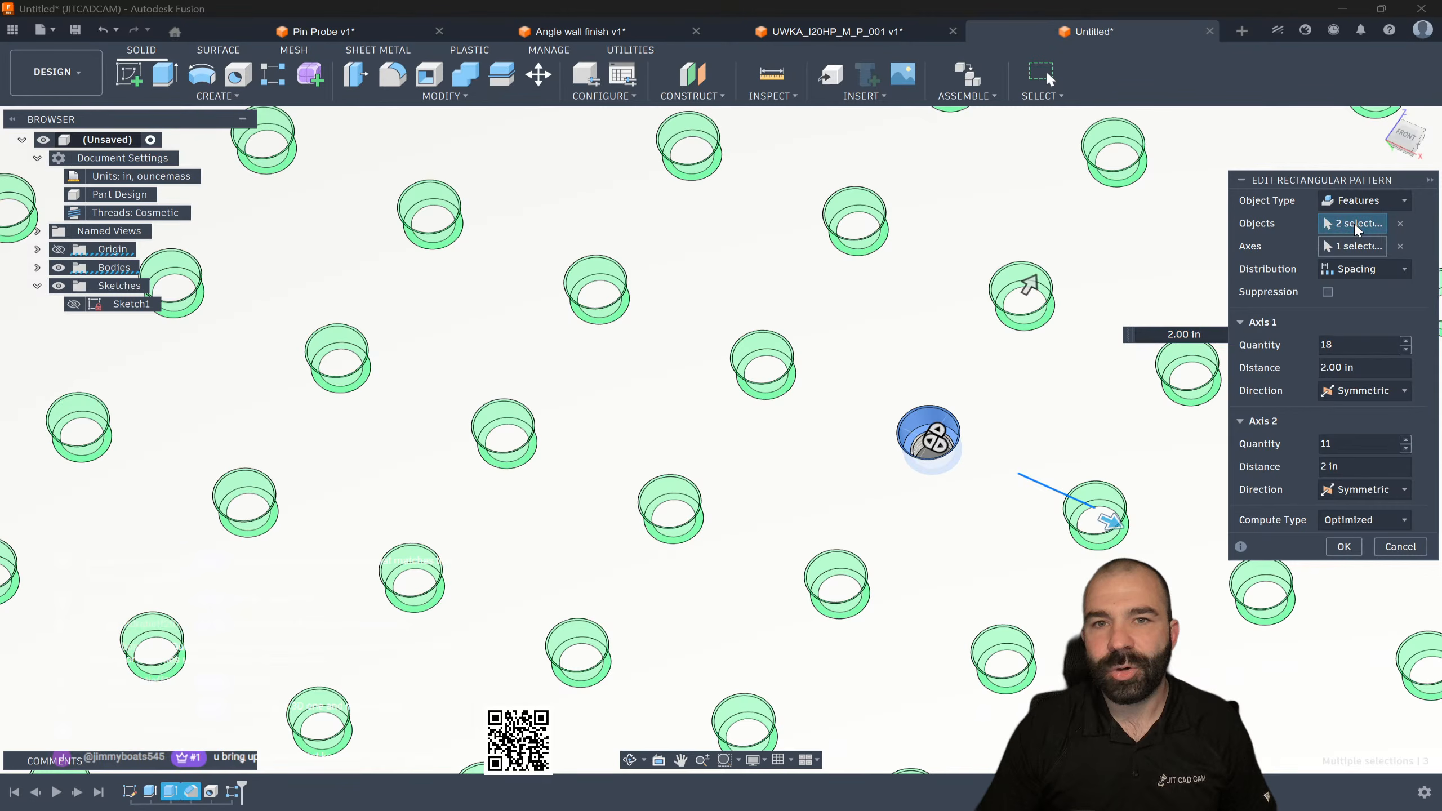
{"action": "left_click", "coordinate": [221, 792]}
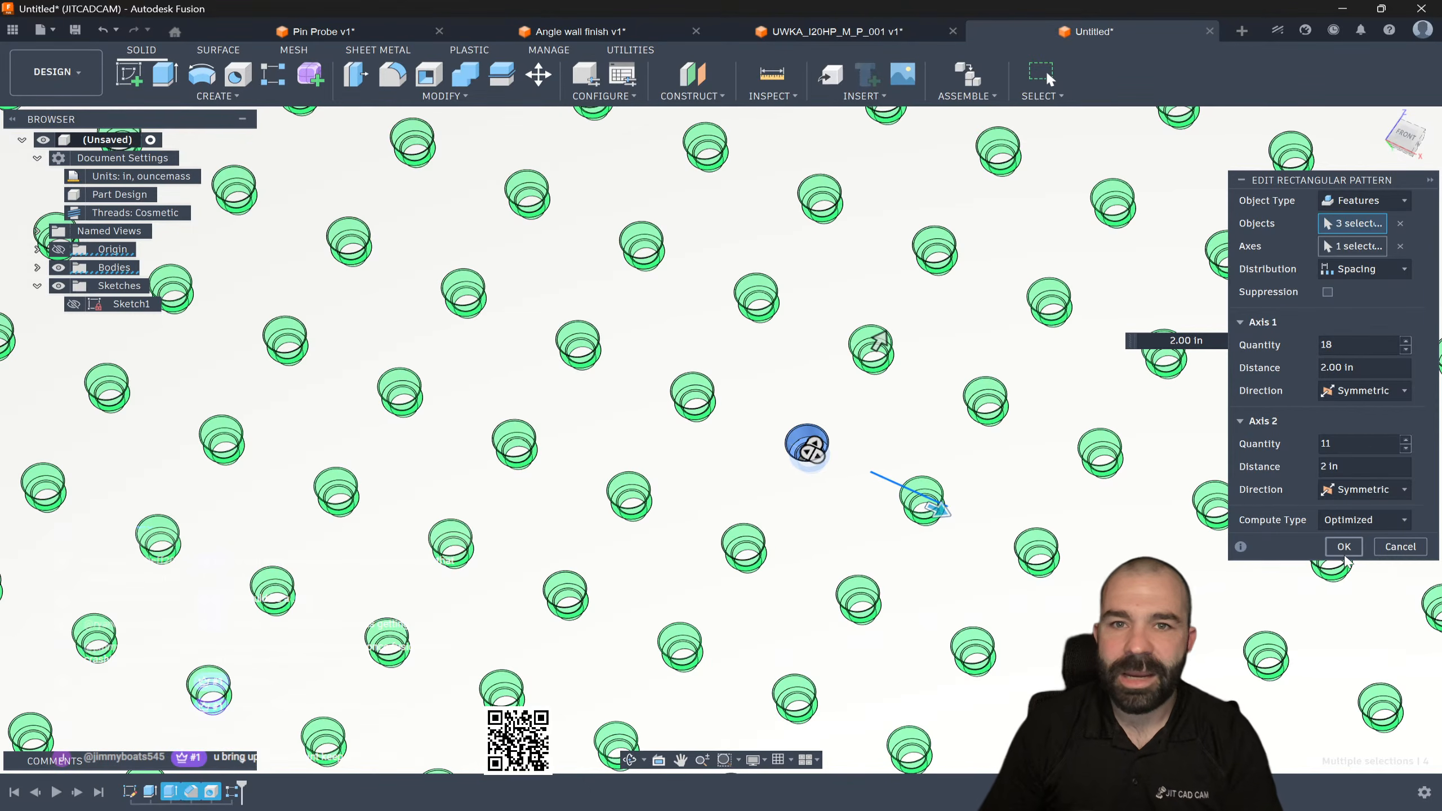
{"action": "key", "text": "Return"}
{"action": "scroll", "coordinate": [814, 443], "scroll_direction": "down", "scroll_amount": 6}
{"action": "mouse_move", "coordinate": [701, 431]}
{"action": "middle_mouse_down", "text": "shift"}
{"action": "mouse_move", "coordinate": [695, 445]}
{"action": "mouse_move", "coordinate": [706, 426]}
{"action": "middle_mouse_up", "text": "shift"}
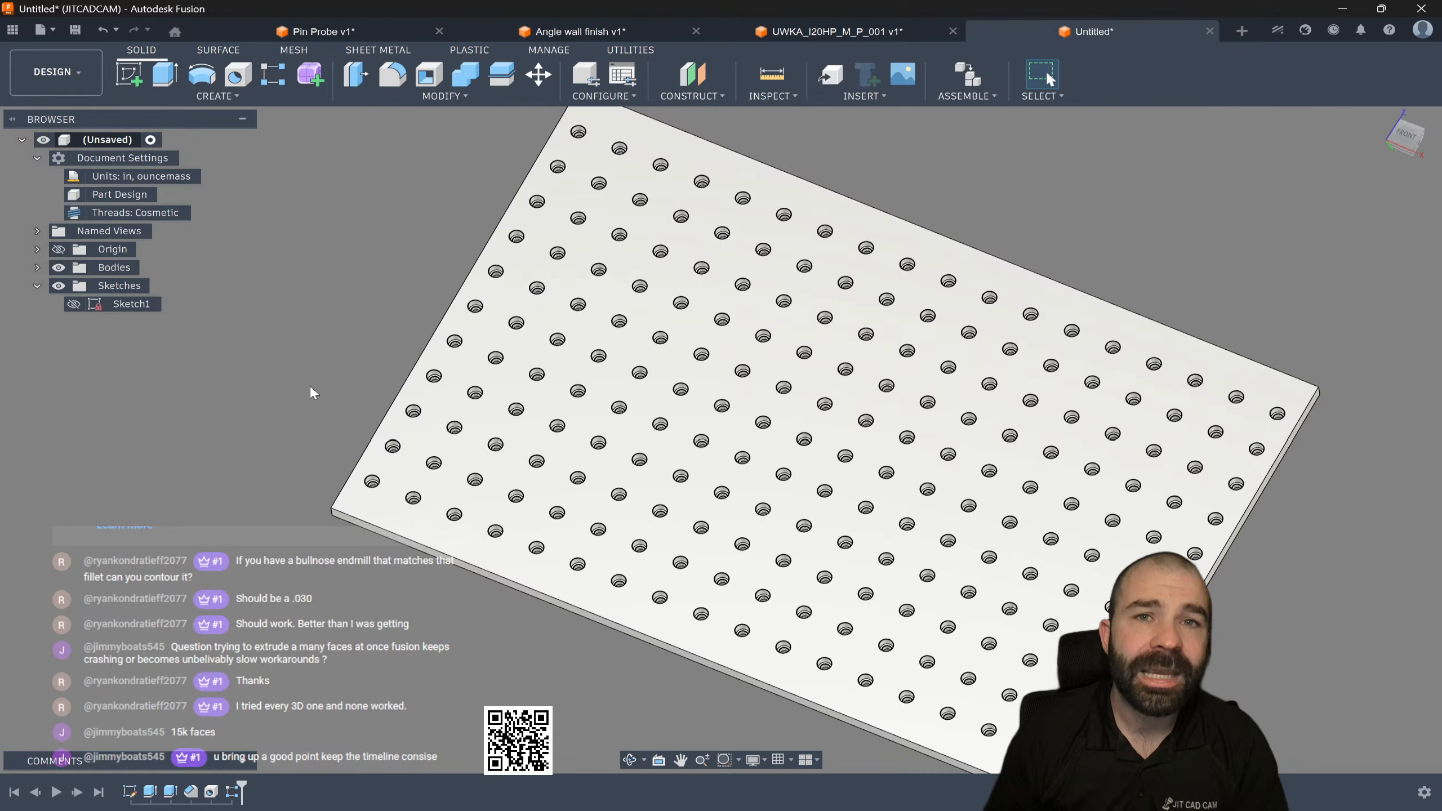
Step: Save the design as "Peg Board for VF4" in the Free Support Friday 2026 > 58 folder
{"action": "mouse_move", "coordinate": [103, 206]}
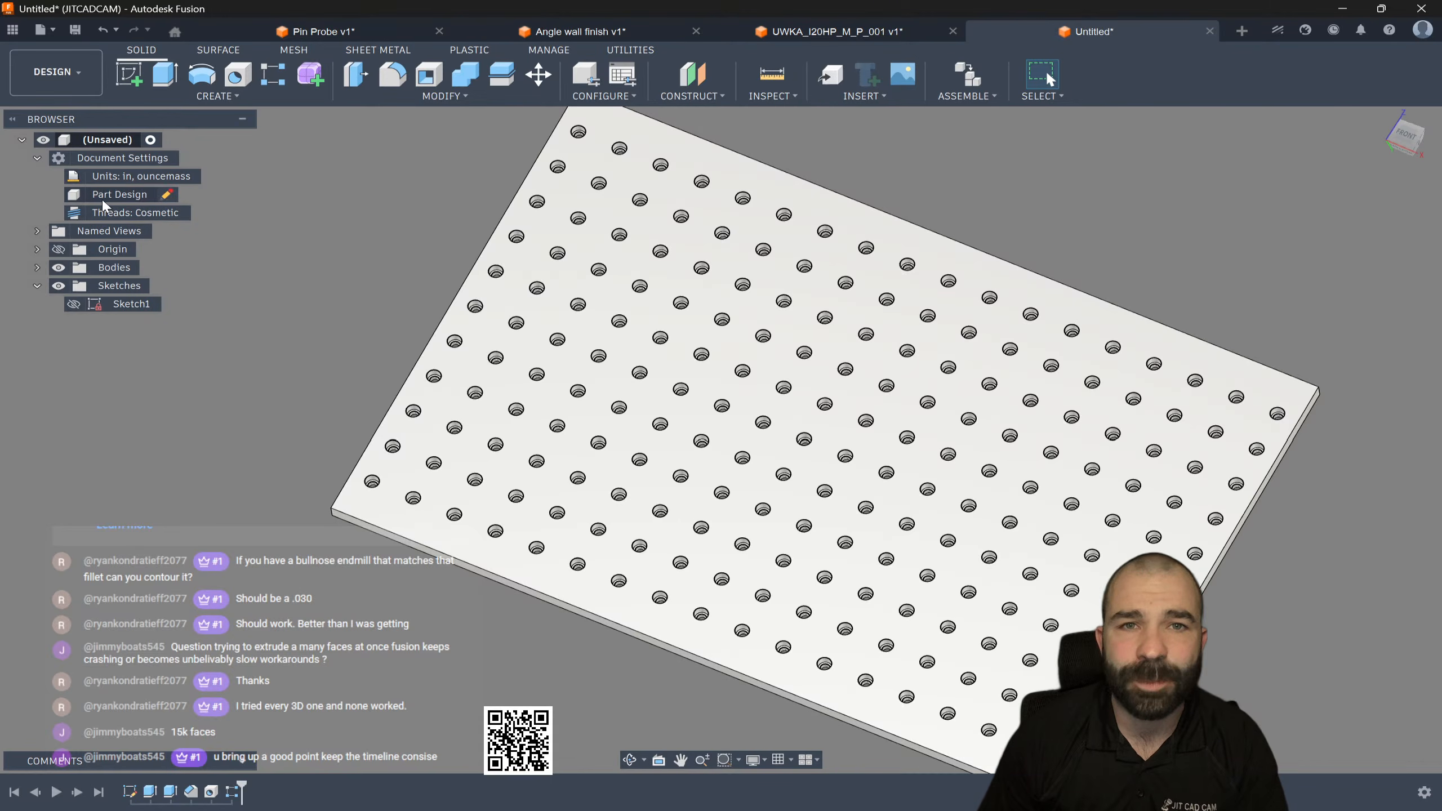
{"action": "middle_click_drag", "start_coordinate": [289, 366], "coordinate": [291, 336], "text": "shift"}
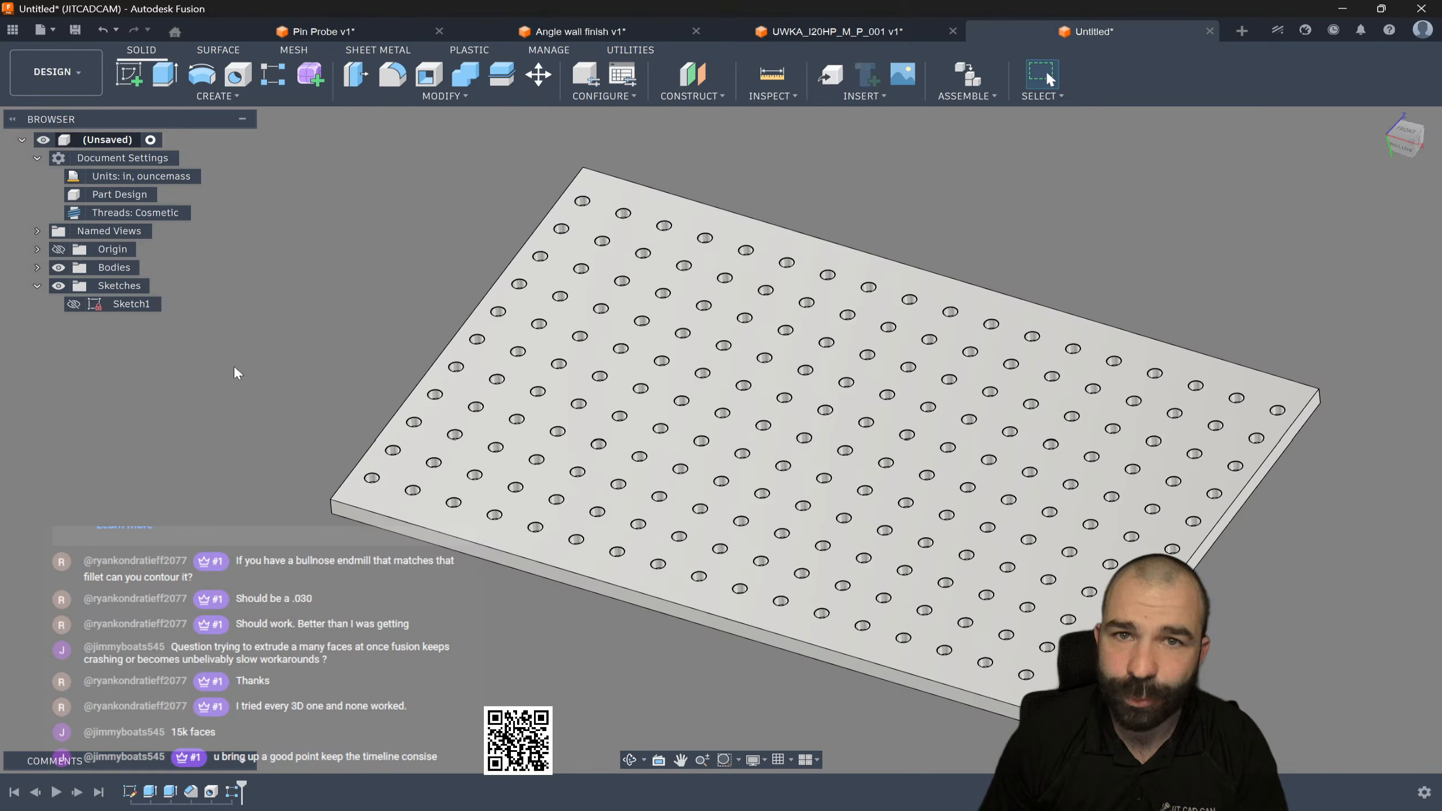
{"action": "left_click", "coordinate": [74, 29]}
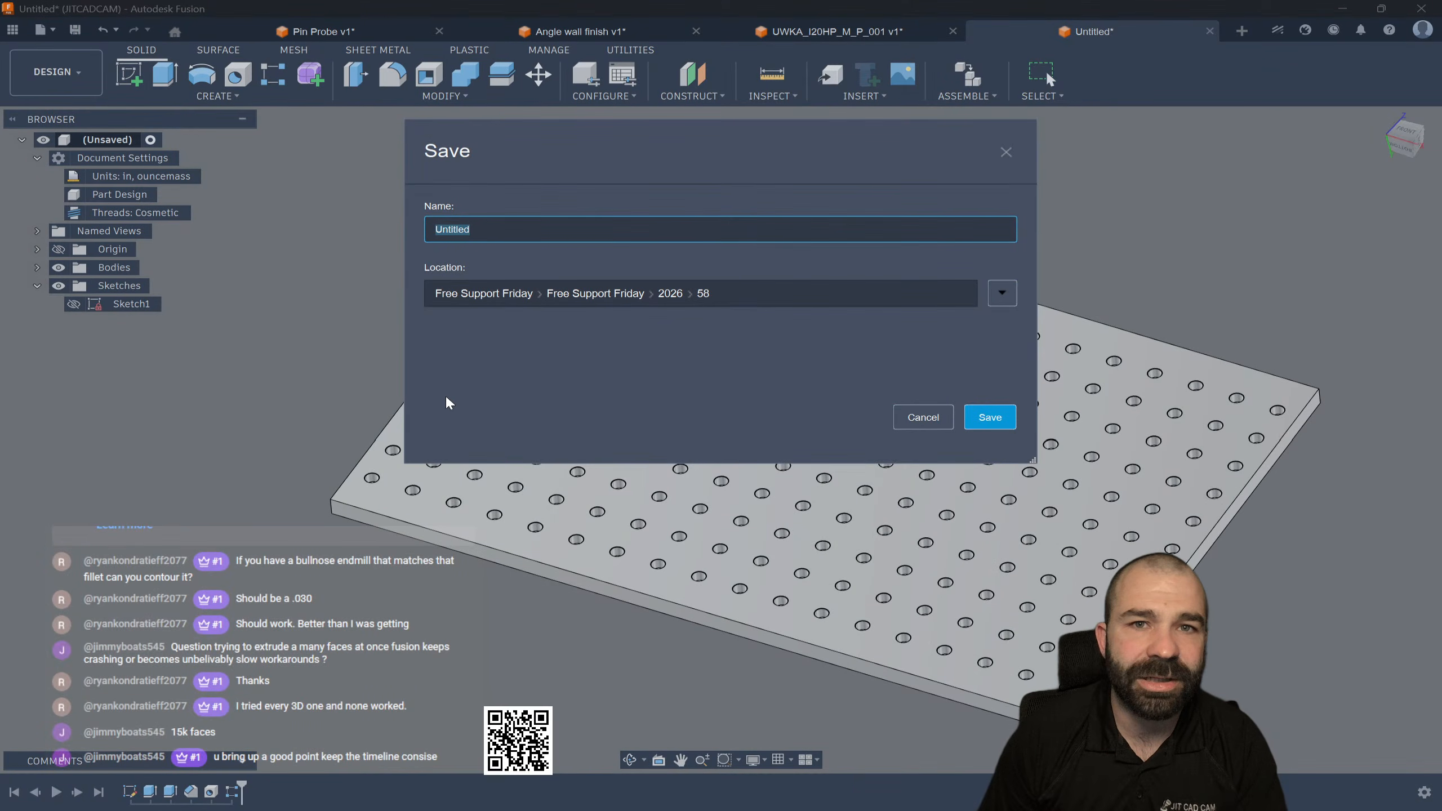
{"action": "type", "text": "Peg Board for VF4"}
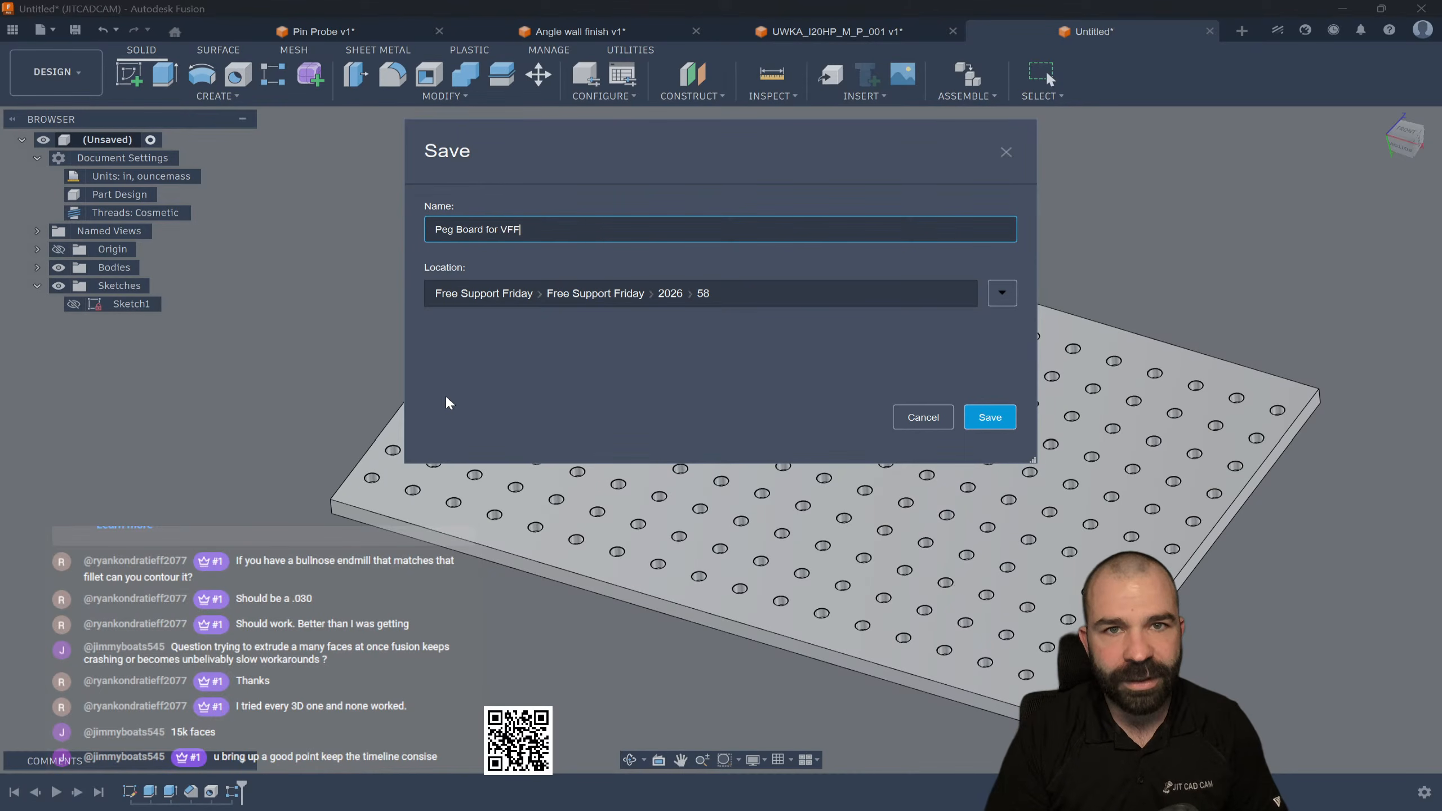
{"action": "key", "text": "Return"}
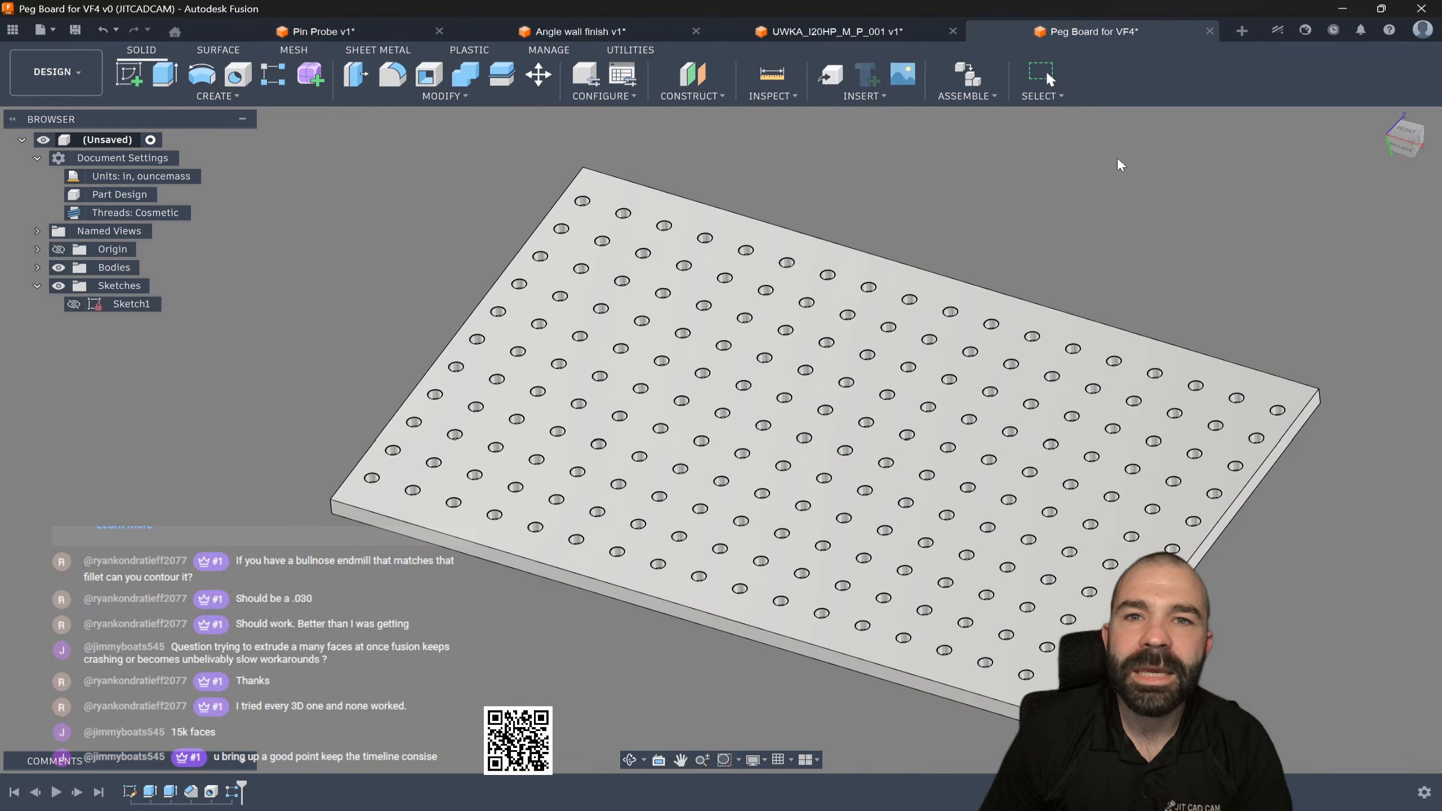
Step: Create a new Assembly Design using the inch, ouncemass unit system
{"action": "left_click", "coordinate": [1241, 31]}
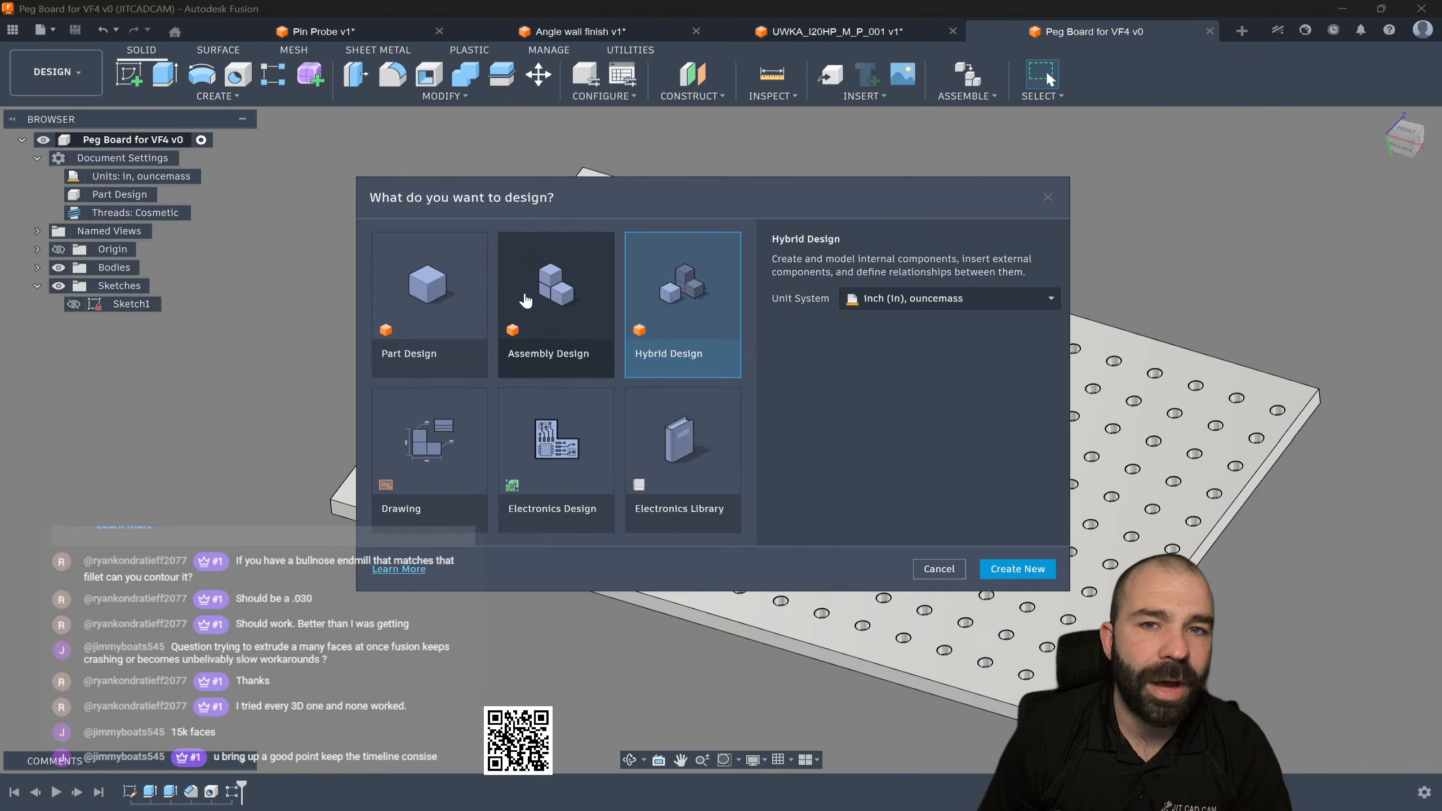
{"action": "left_click", "coordinate": [570, 303]}
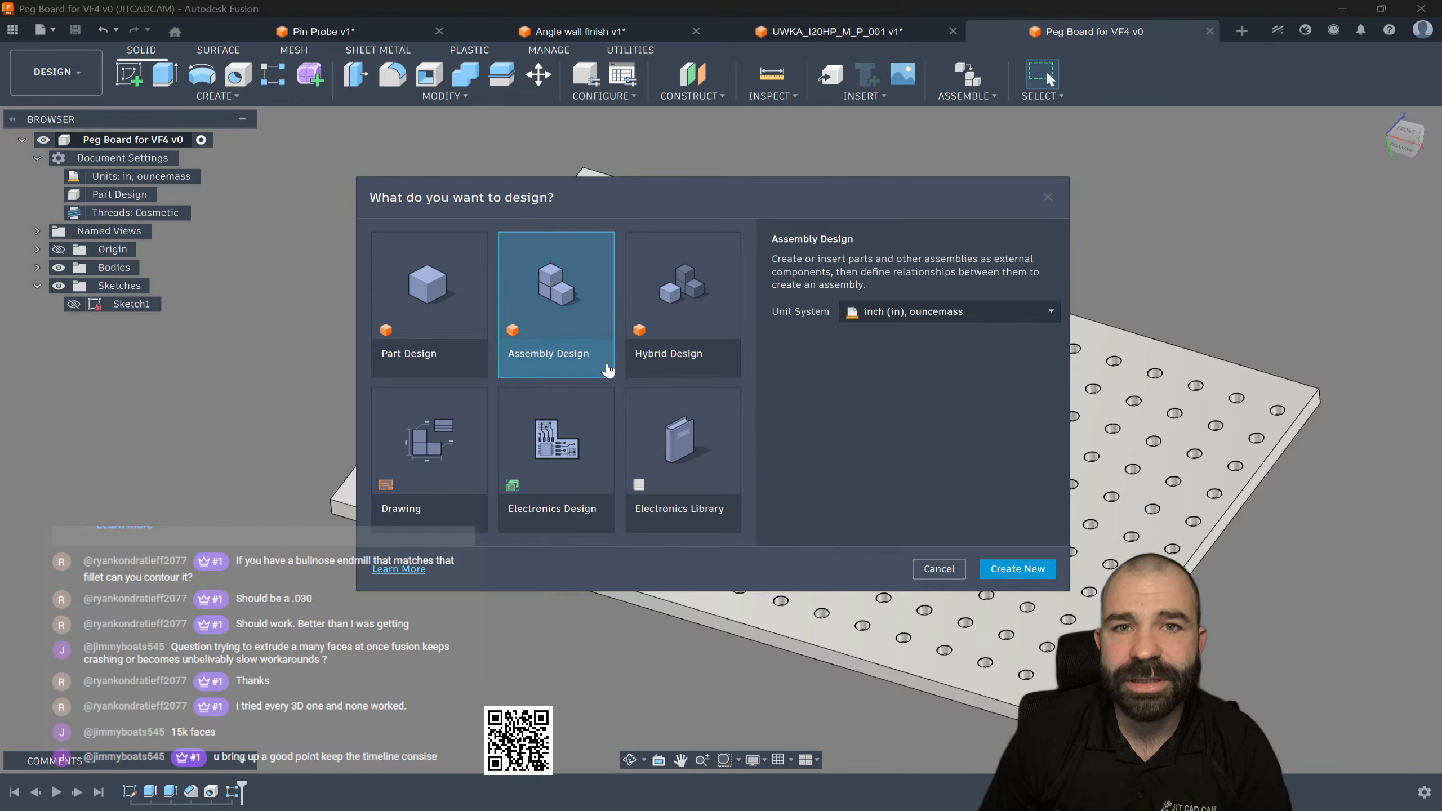
{"action": "left_click", "coordinate": [1014, 569]}
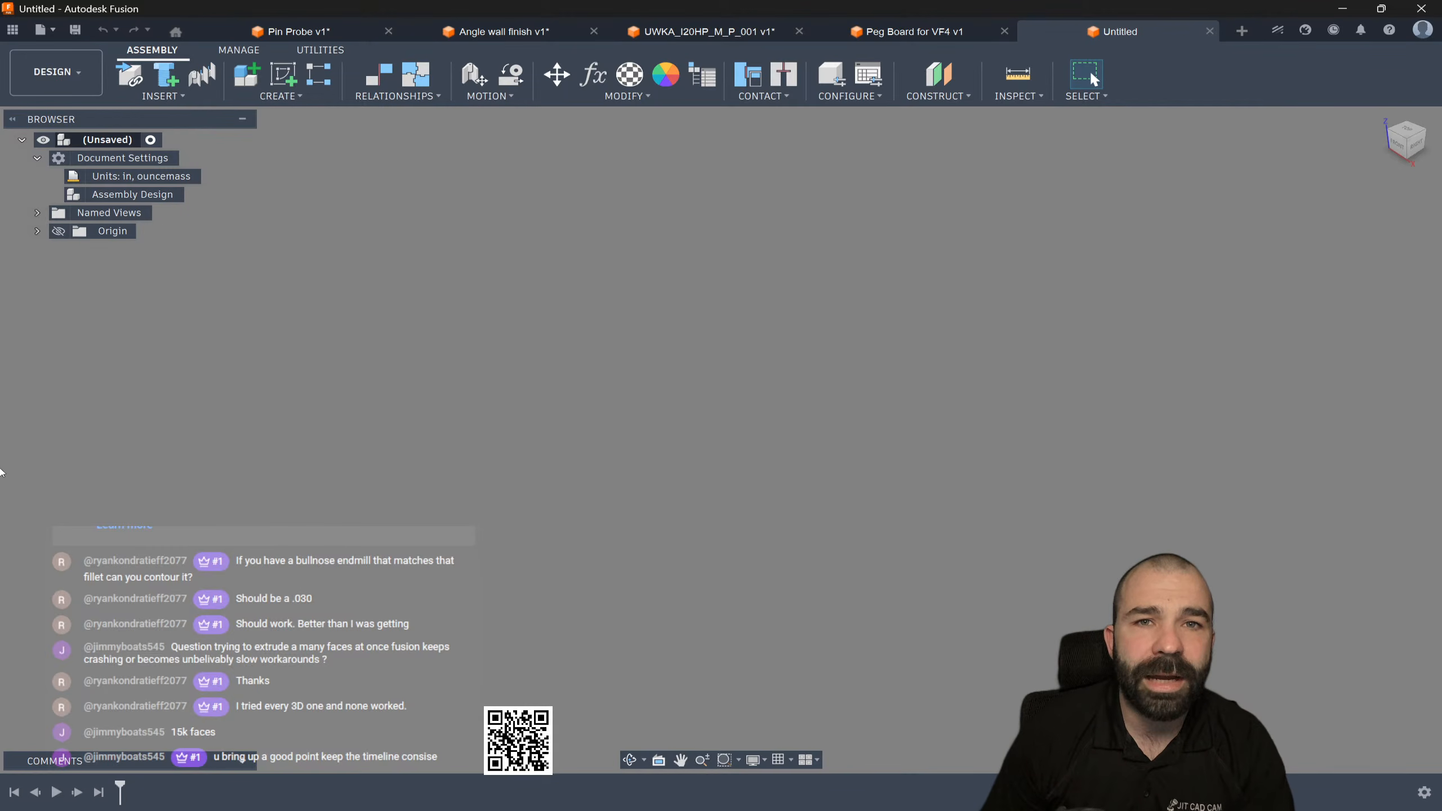
Step: Insert the "Peg Board for VF4" design as a component and accept its initial position
{"action": "left_click", "coordinate": [130, 77]}
{"action": "left_click", "coordinate": [702, 402]}
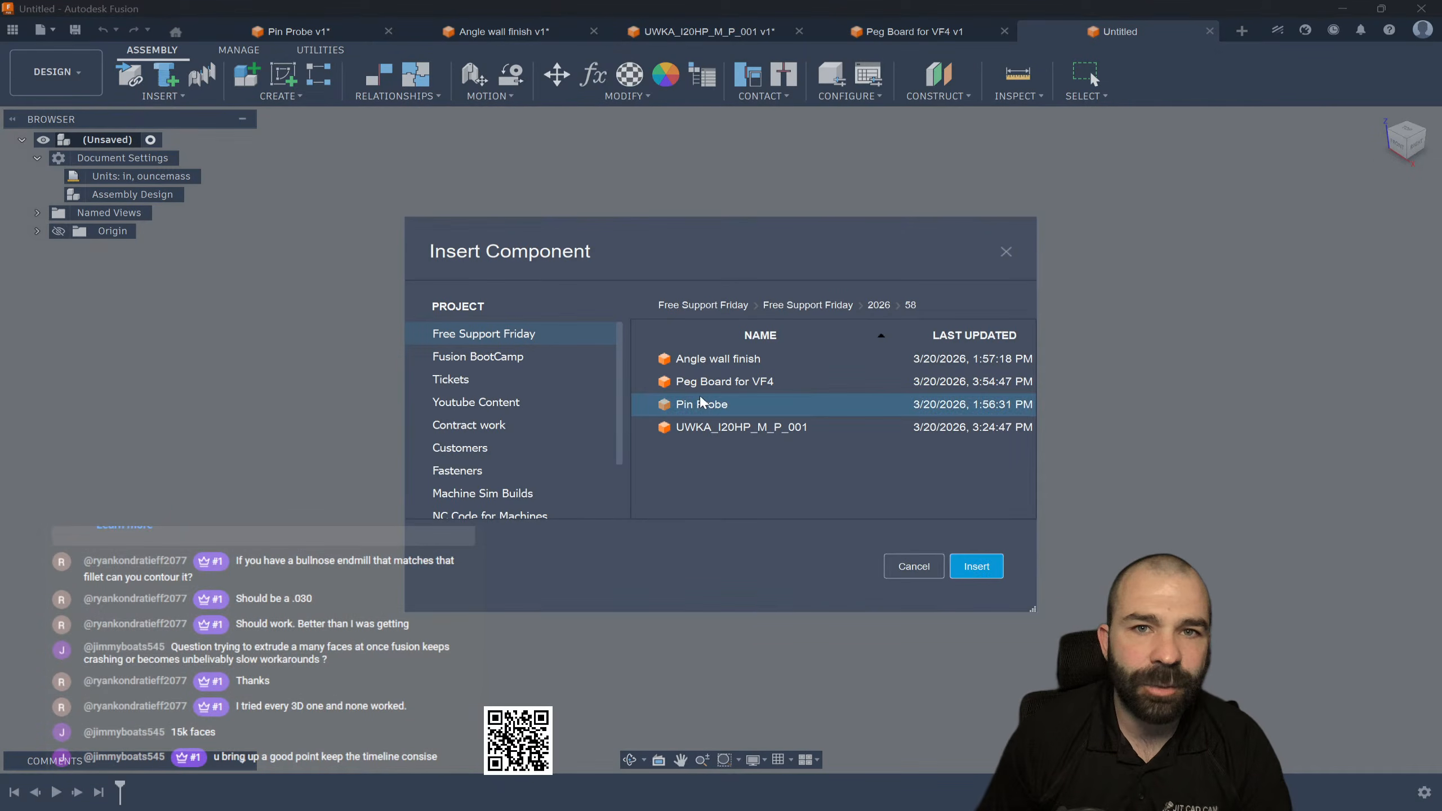
{"action": "left_click", "coordinate": [706, 387]}
{"action": "left_click", "coordinate": [965, 570]}
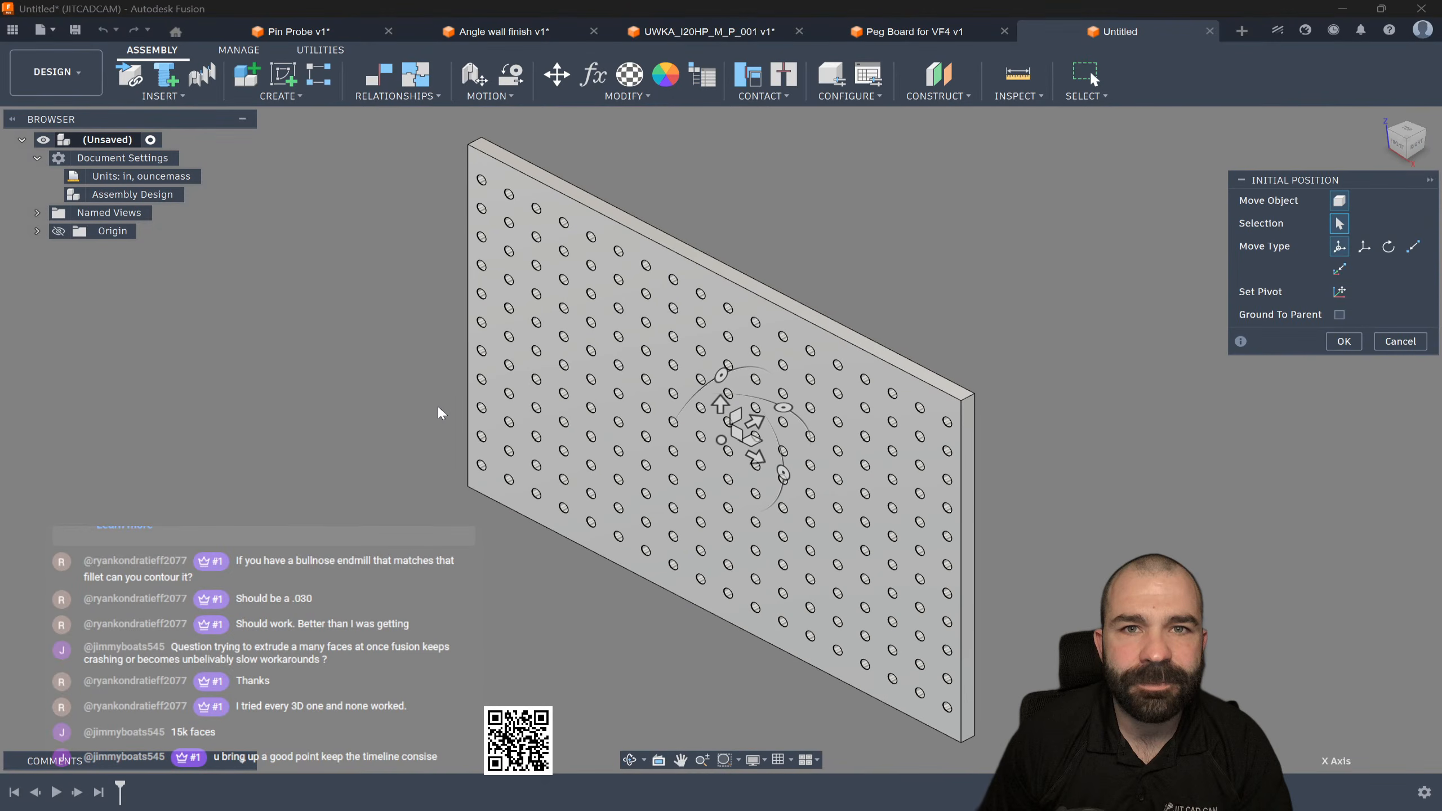
{"action": "left_click", "coordinate": [1343, 500]}
{"action": "middle_click_drag", "start_coordinate": [852, 443], "coordinate": [924, 368], "text": "shift"}
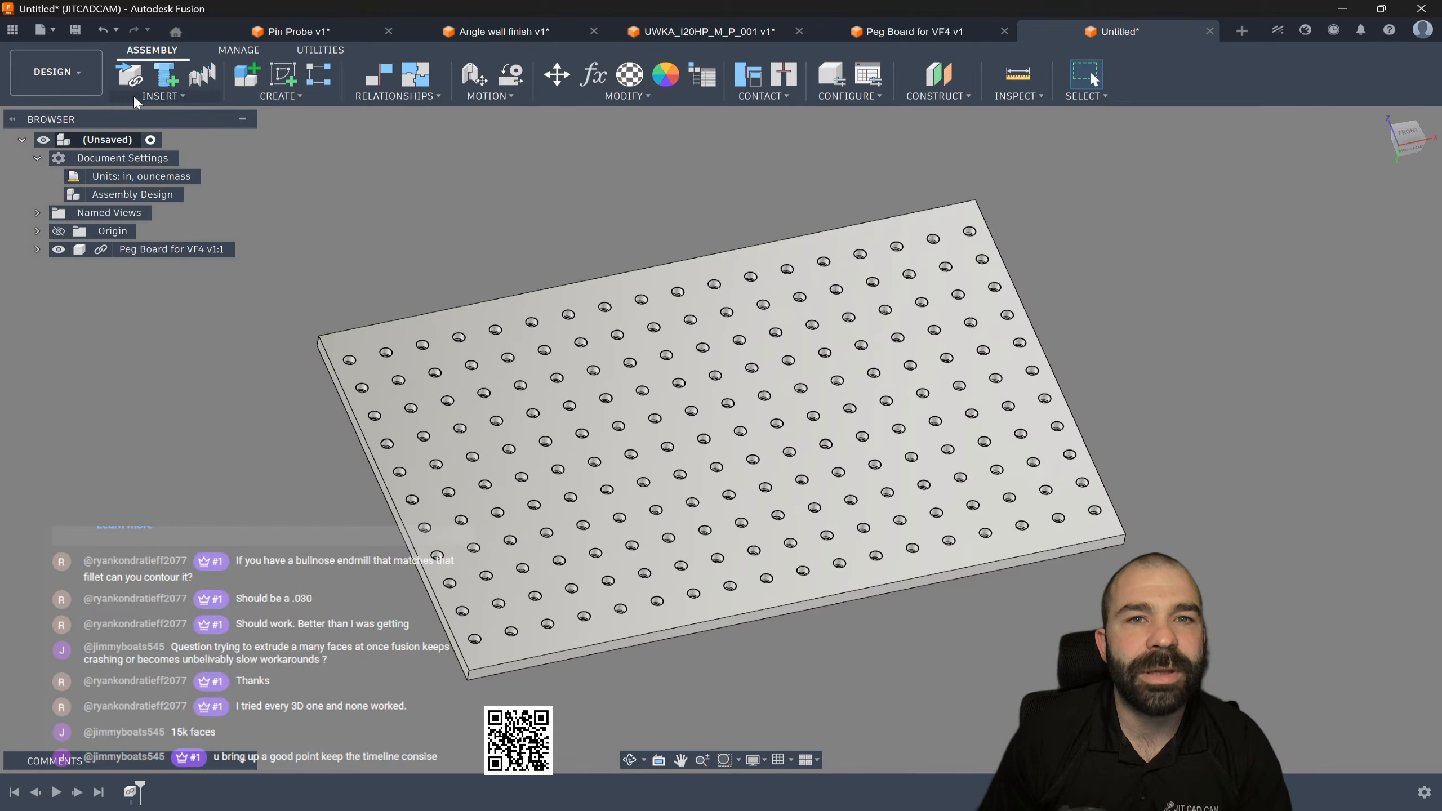
Step: Create and activate a new external part component named "Sub Plate" in folder 58
{"action": "left_click", "coordinate": [241, 78]}
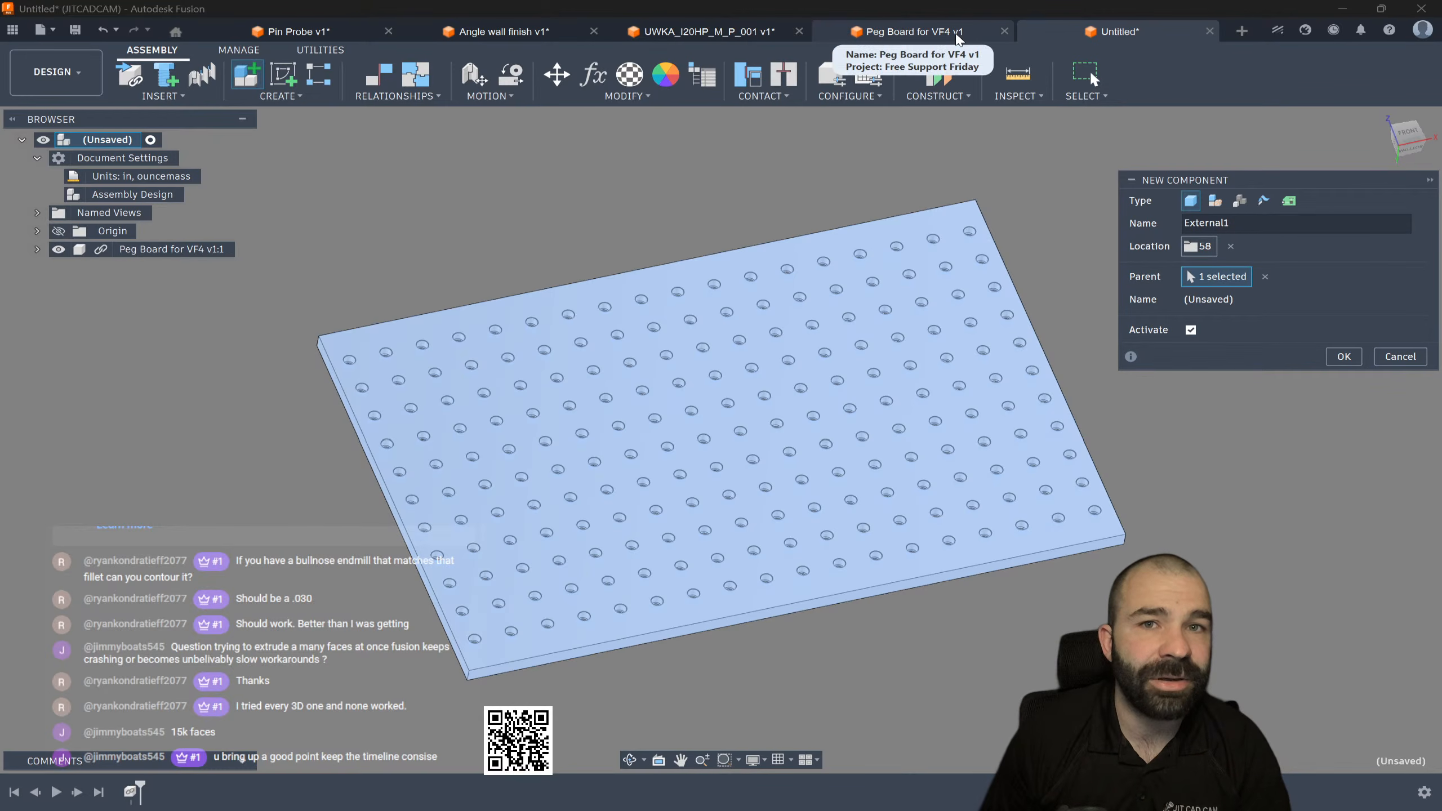
{"action": "left_click_drag", "start_coordinate": [1247, 224], "coordinate": [1107, 226]}
{"action": "type", "text": "Sub Plate"}
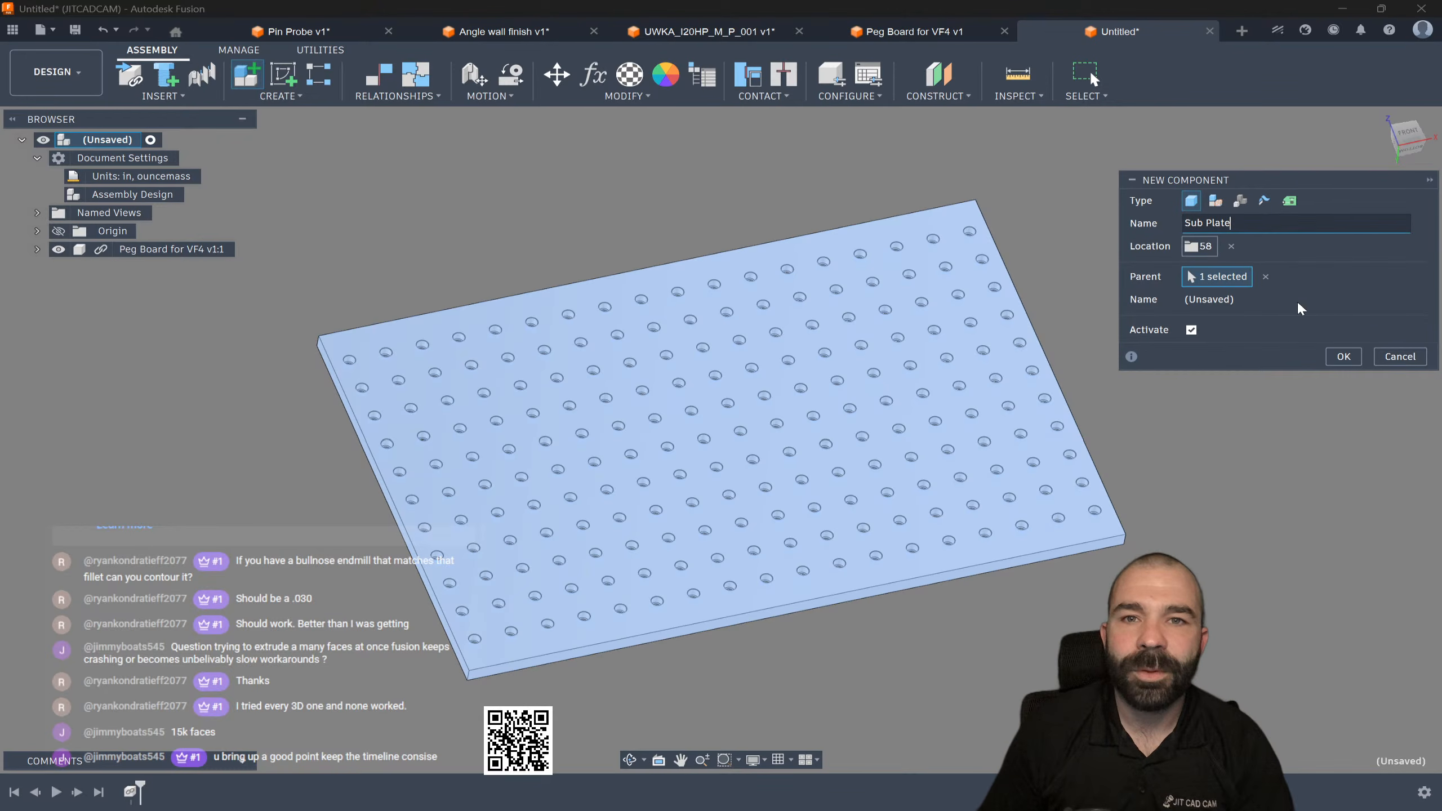
{"action": "left_click", "coordinate": [1341, 357]}
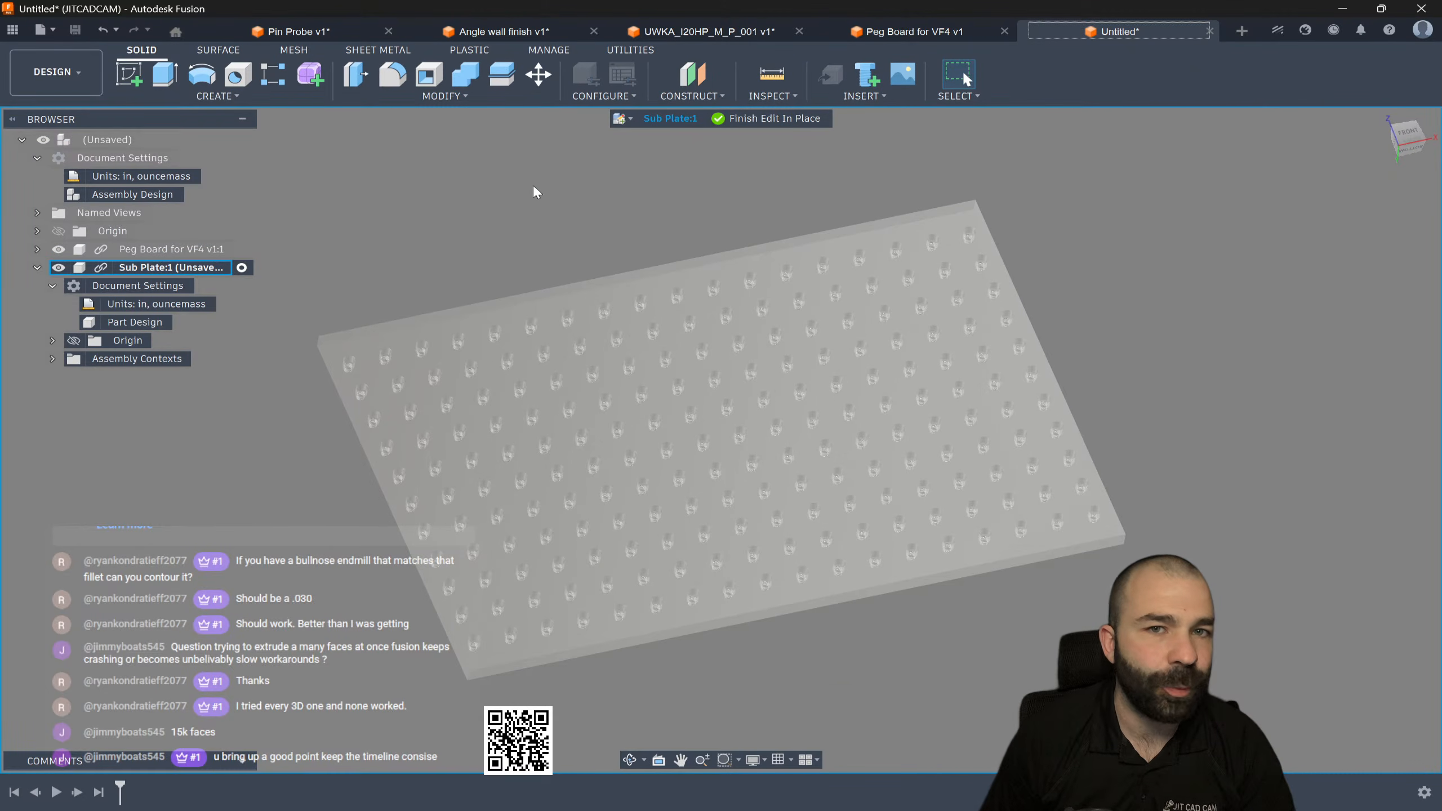
Step: Start a sketch on the peg board's holed face and draw a rectangle about 8.8 by 8.7 in around a four-by-four block of holes
{"action": "left_click", "coordinate": [129, 74]}
{"action": "scroll", "coordinate": [563, 473], "scroll_direction": "up", "scroll_amount": 3}
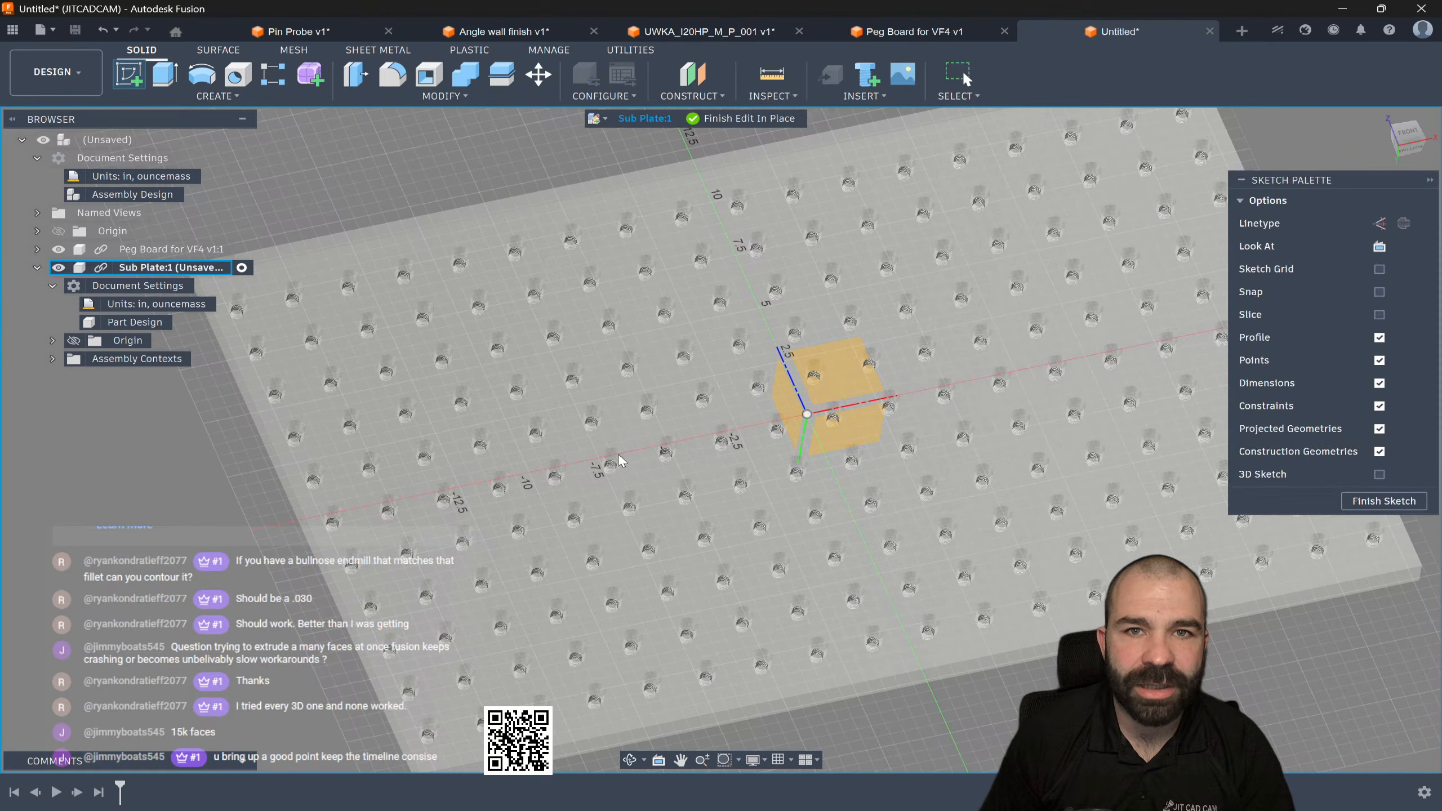
{"action": "left_click", "coordinate": [620, 460]}
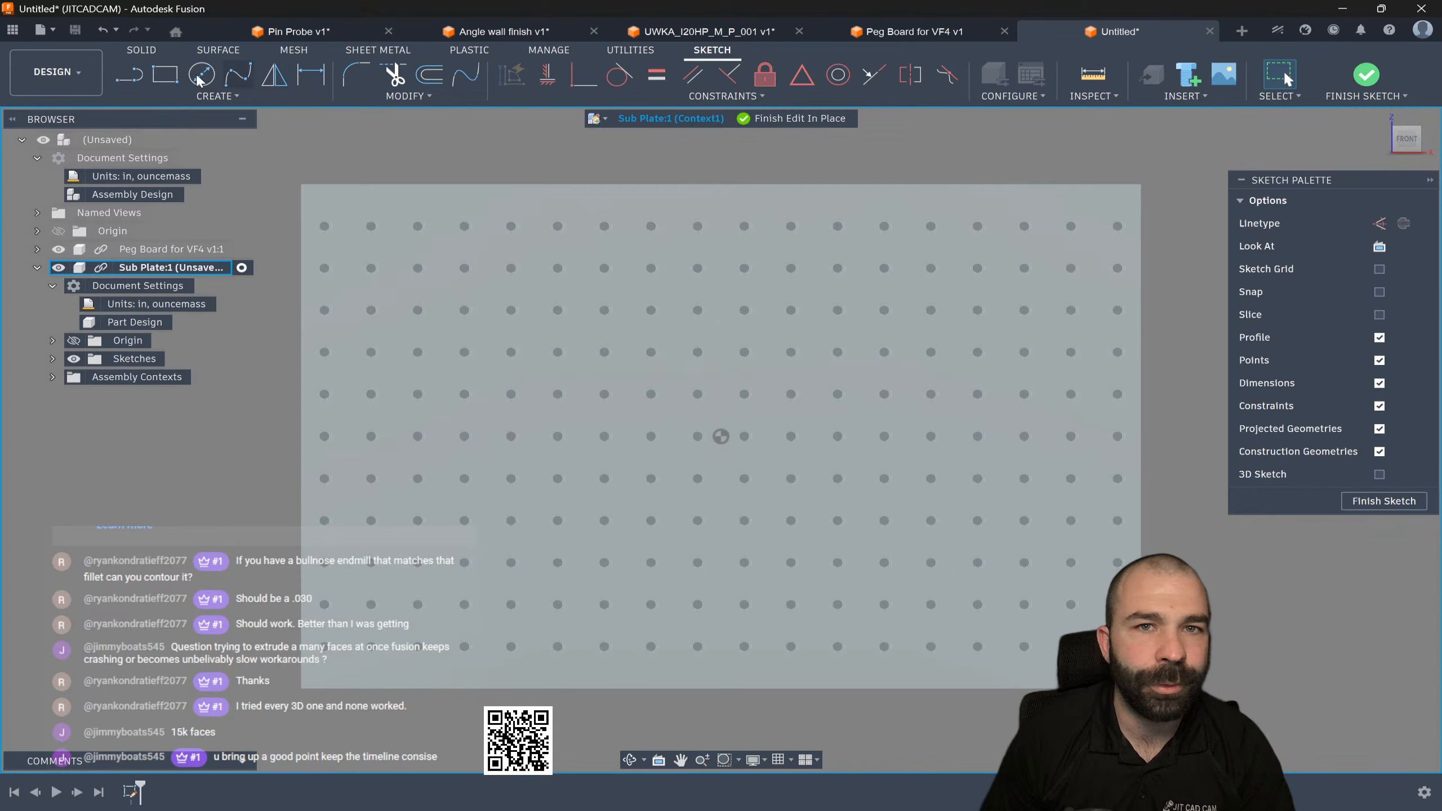
{"action": "key", "text": "r"}
{"action": "scroll", "coordinate": [534, 316], "scroll_direction": "up", "scroll_amount": 2}
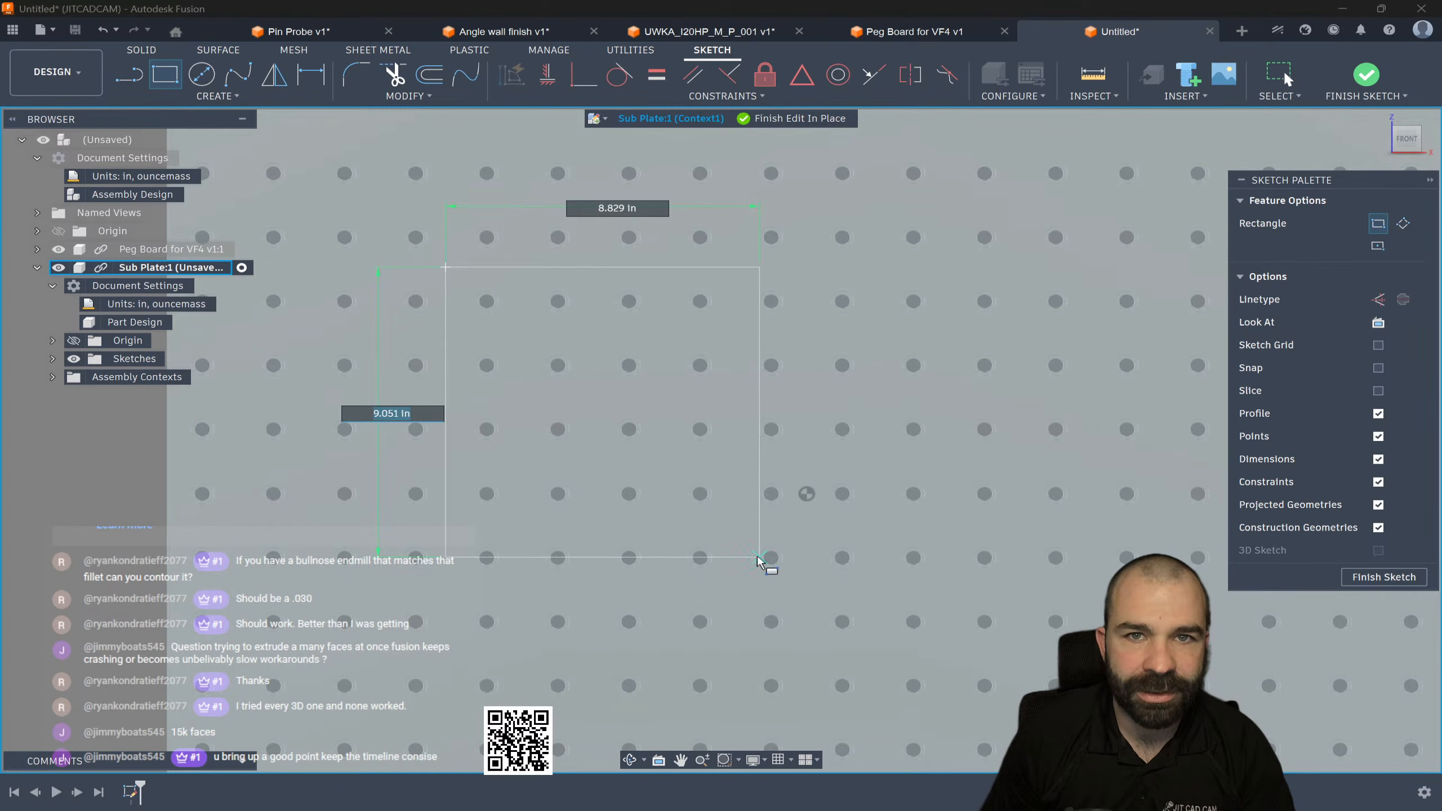
{"action": "left_click", "coordinate": [741, 536]}
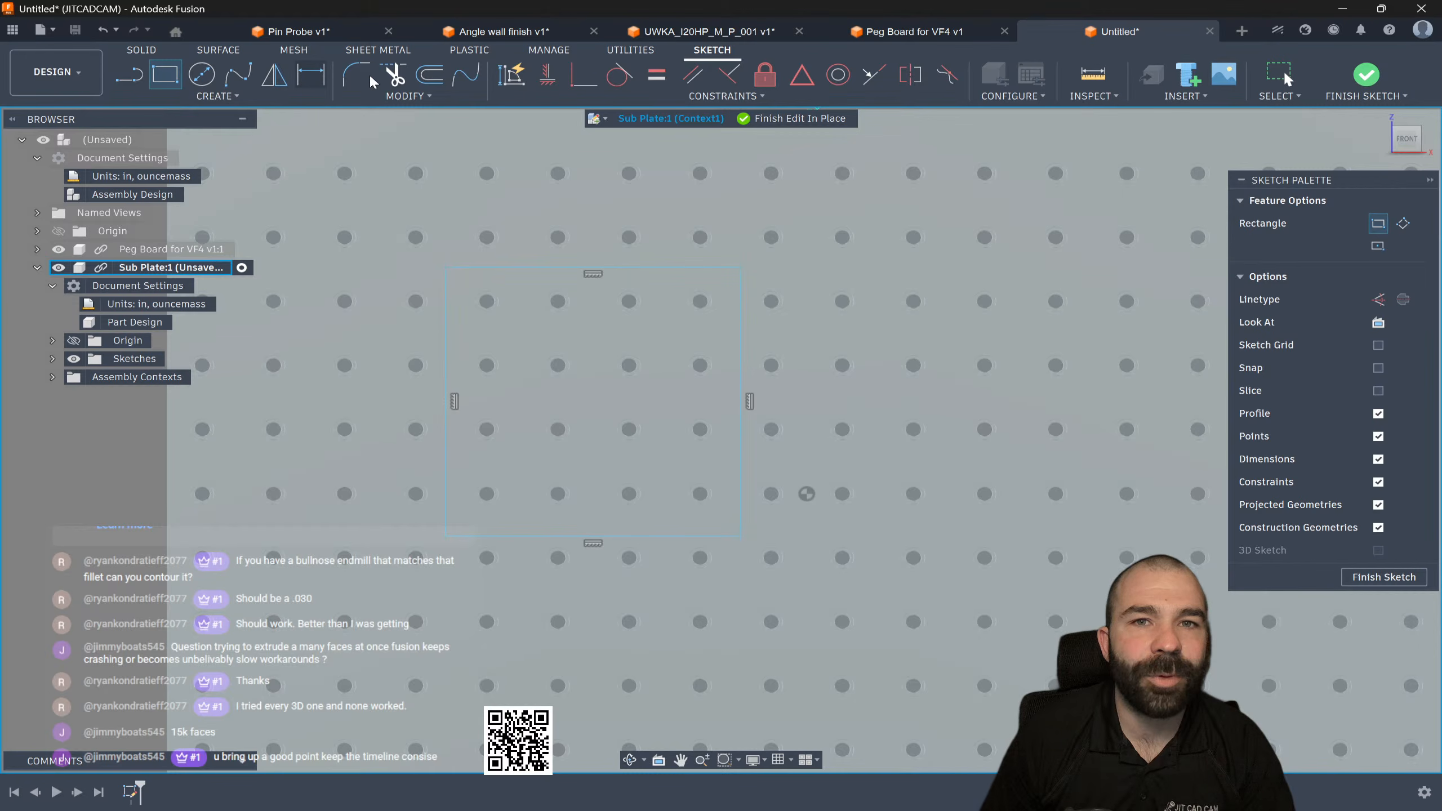
Step: Constrain the rectangle's left and bottom edges tangent to the adjacent peg board holes
{"action": "left_click", "coordinate": [619, 74]}
{"action": "scroll", "coordinate": [500, 306], "scroll_direction": "up", "scroll_amount": 3}
{"action": "left_click", "coordinate": [412, 302]}
{"action": "scroll", "coordinate": [441, 248], "scroll_direction": "down", "scroll_amount": 1}
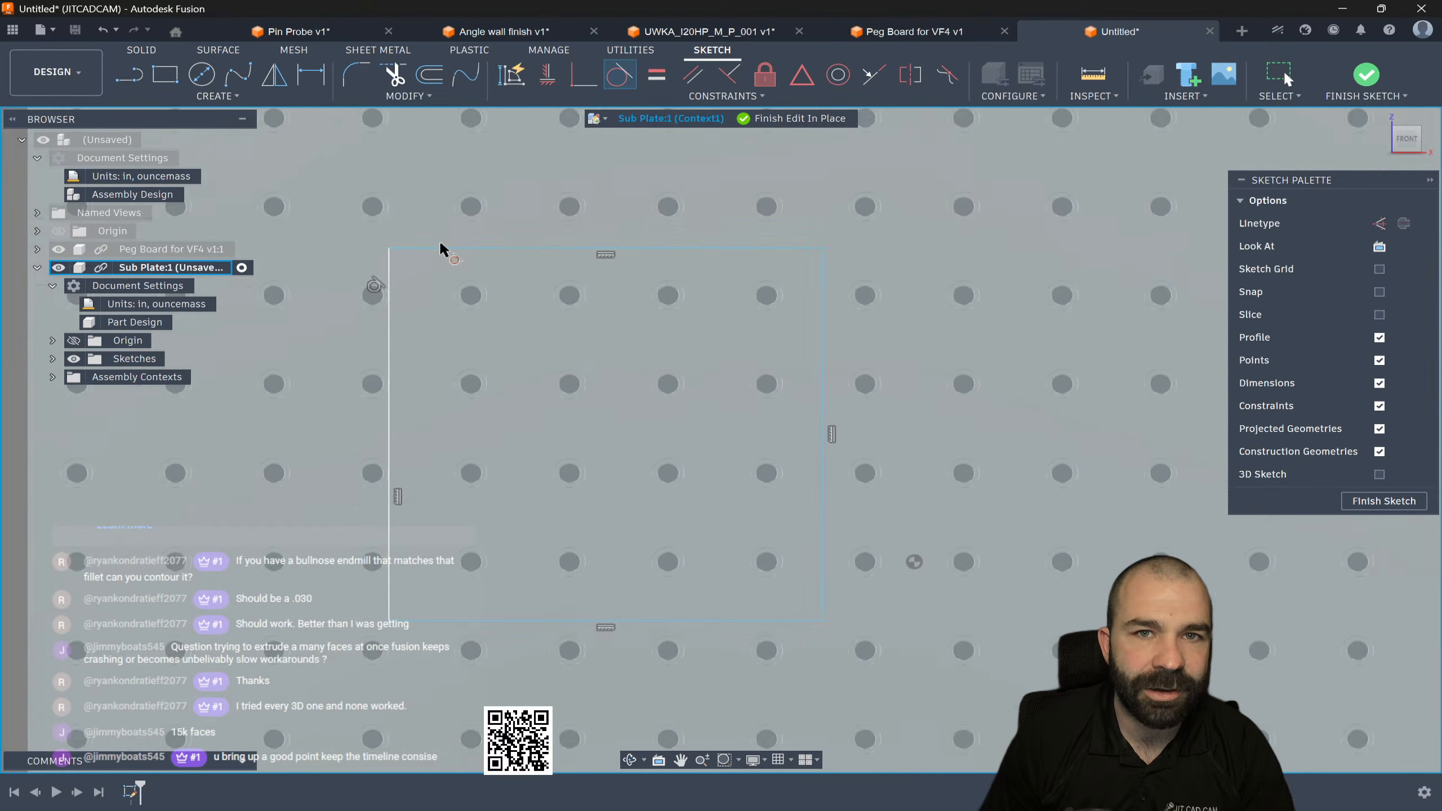
{"action": "scroll", "coordinate": [441, 246], "scroll_direction": "down", "scroll_amount": 1}
{"action": "left_click", "coordinate": [485, 567]}
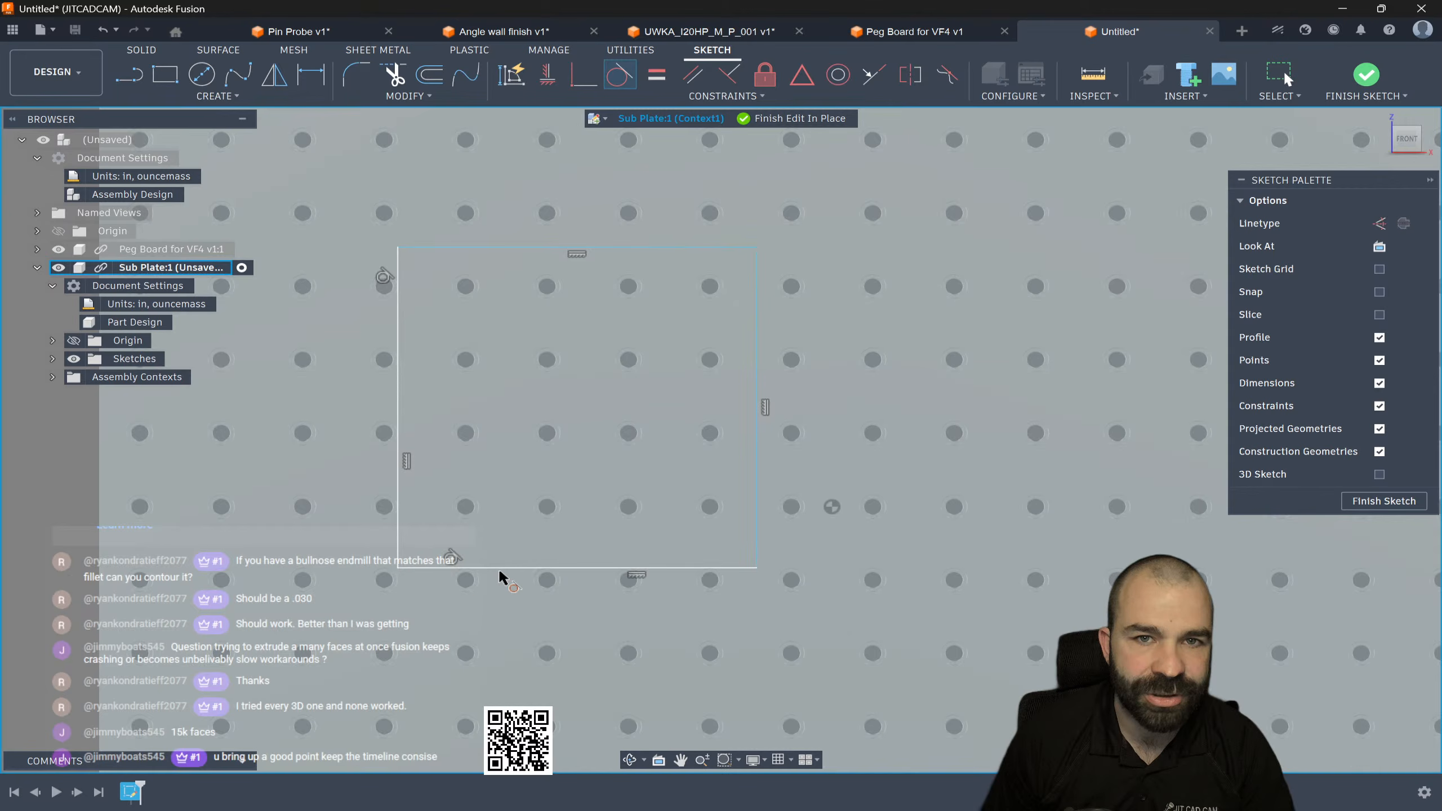
{"action": "scroll", "coordinate": [701, 471], "scroll_direction": "down", "scroll_amount": 2}
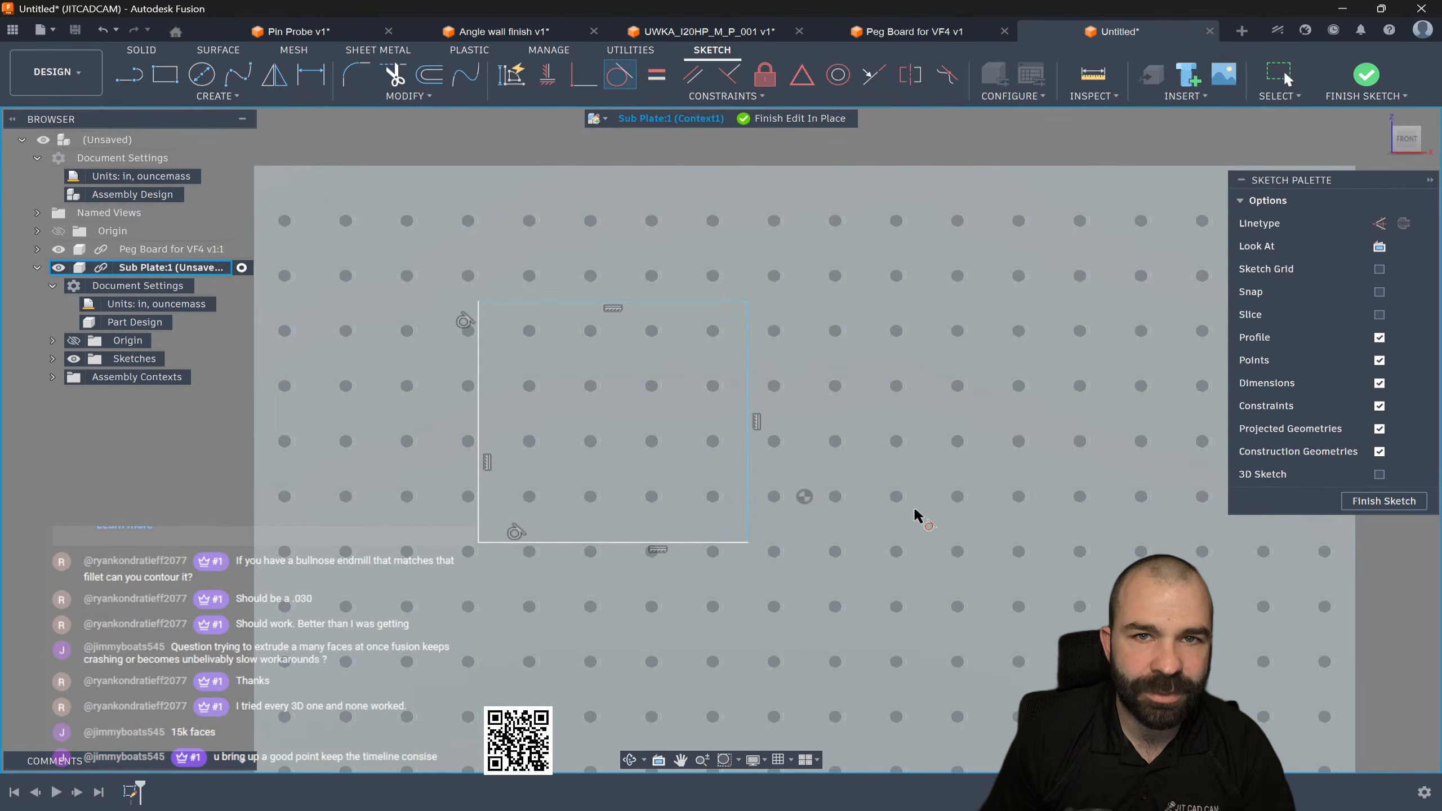
Step: Dimension the rectangle's right edge and set its height to 8 in
{"action": "key", "text": "d"}
{"action": "left_click", "coordinate": [749, 381]}
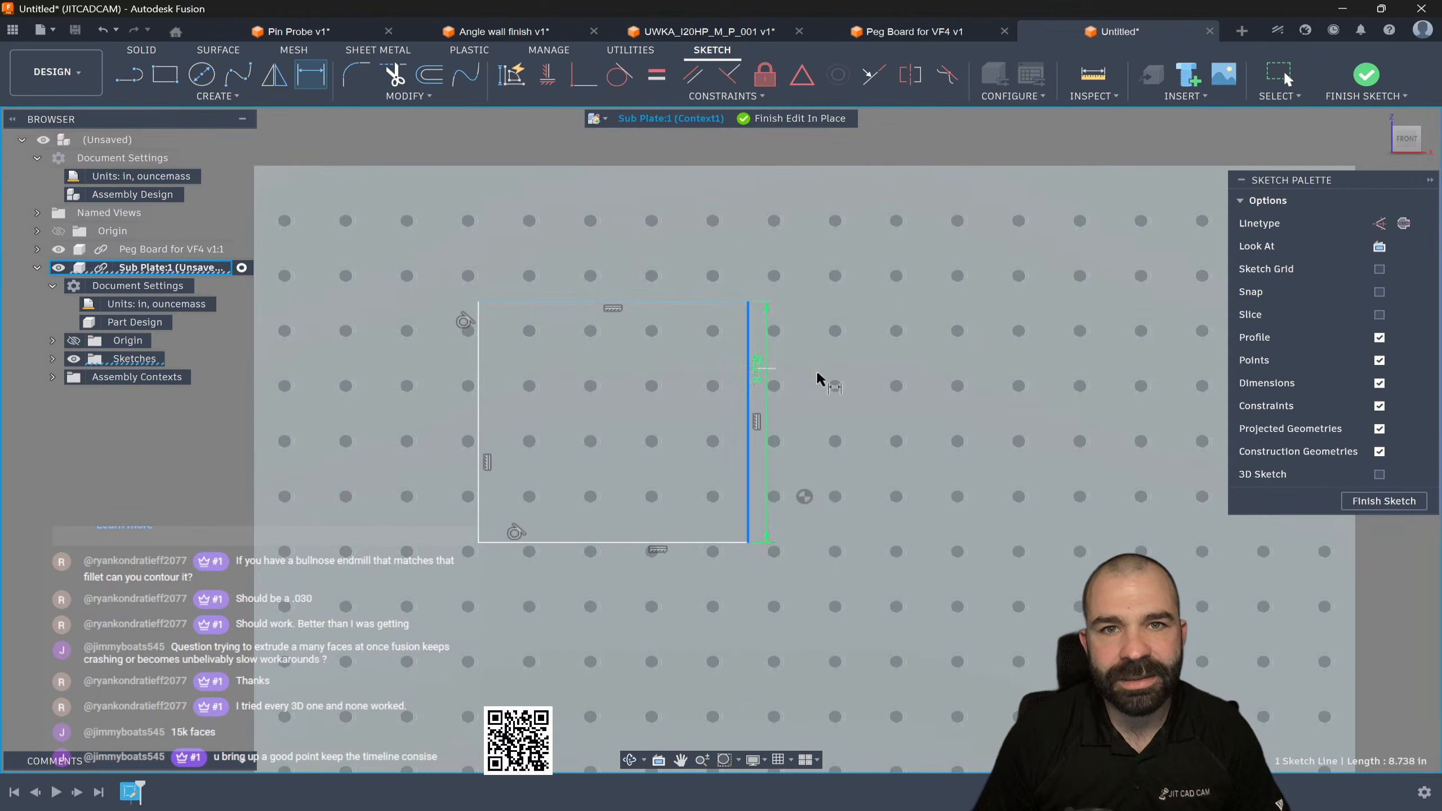
{"action": "left_click", "coordinate": [965, 472]}
{"action": "type", "text": "8"}
{"action": "key", "text": "Return"}
{"action": "scroll", "coordinate": [967, 476], "scroll_direction": "down", "scroll_amount": 1}
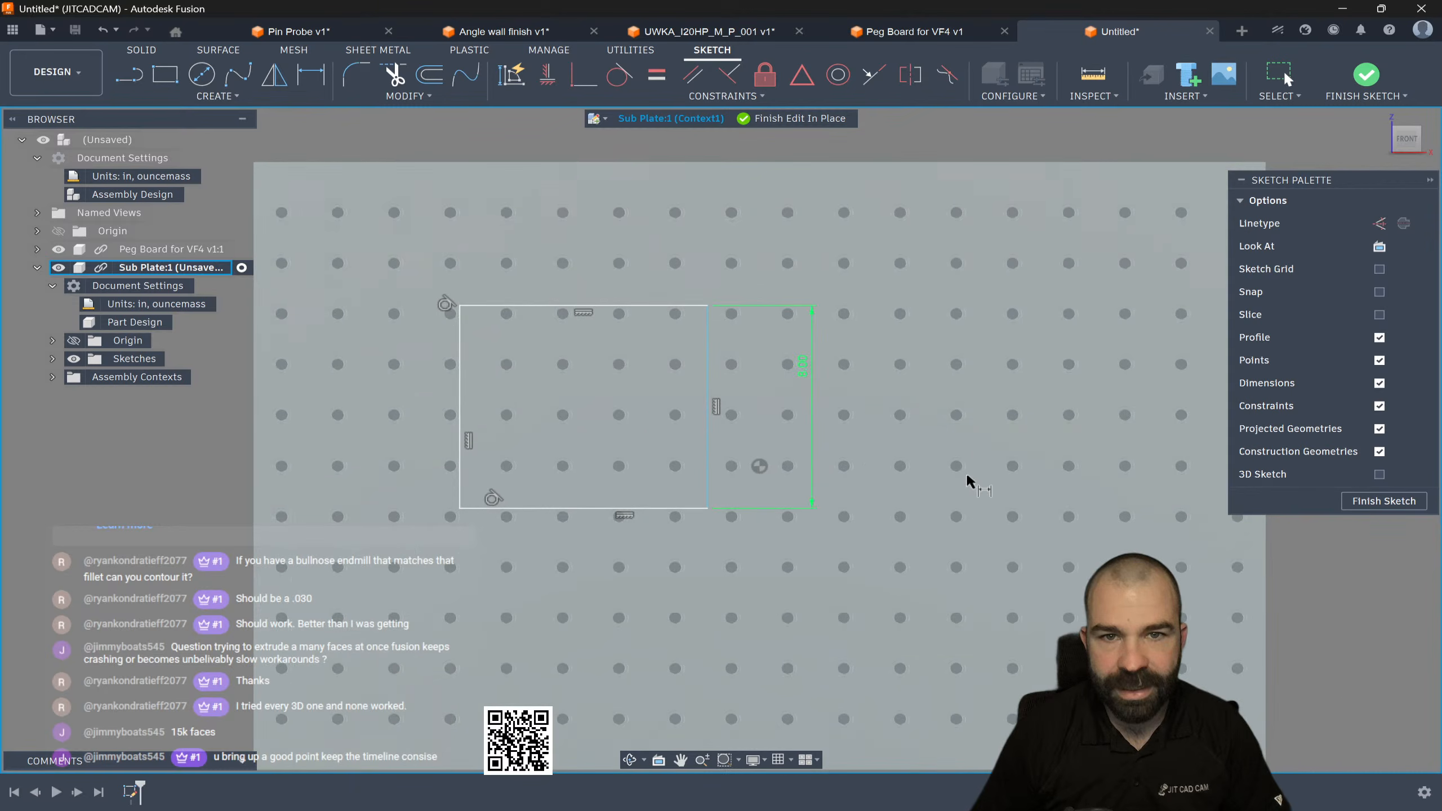
Step: Dimension the rectangle's top edge and set its width to 11.5 in
{"action": "left_click", "coordinate": [609, 292]}
{"action": "key", "text": "Escape"}
{"action": "key", "text": "d"}
{"action": "left_click", "coordinate": [622, 292]}
{"action": "left_click", "coordinate": [624, 264]}
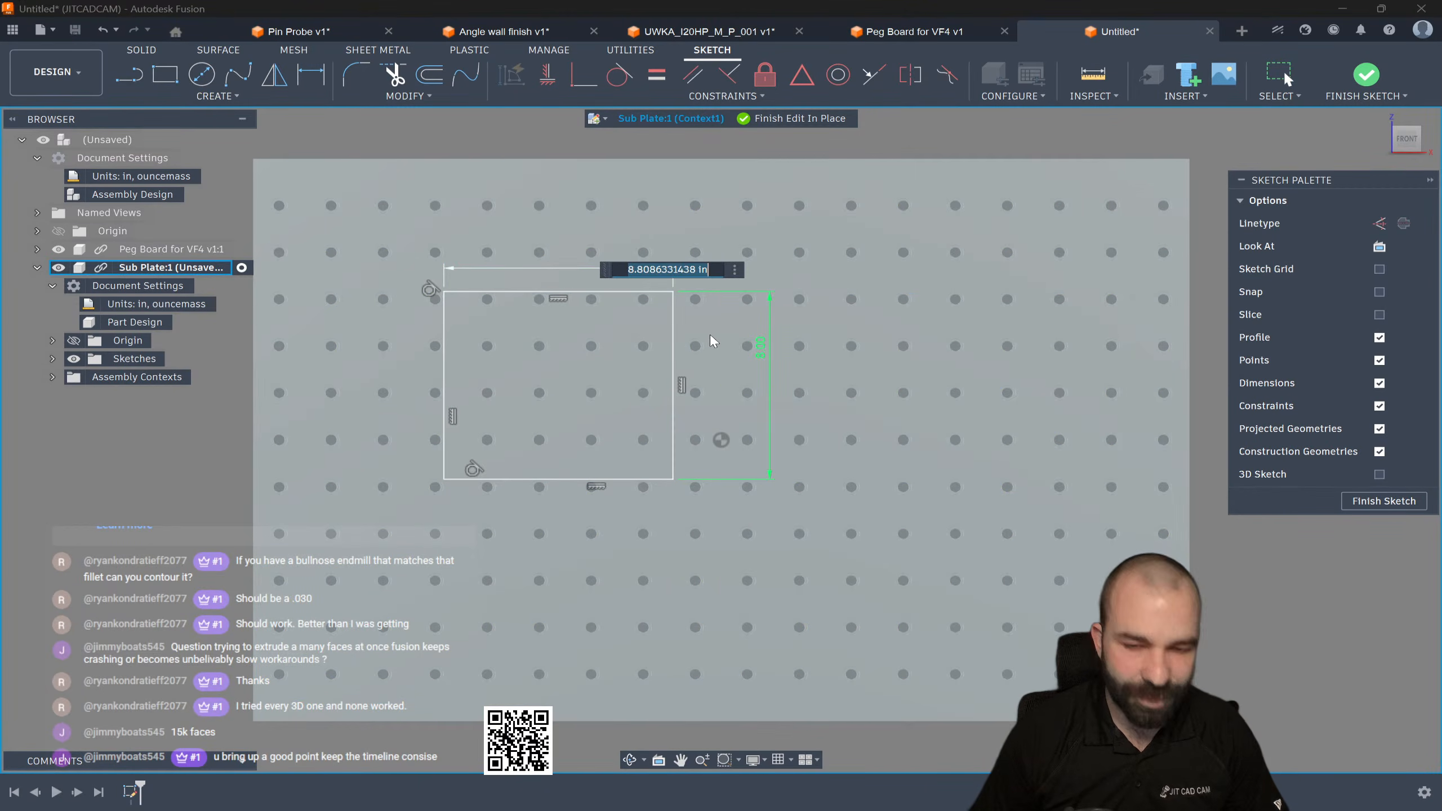
{"action": "type", "text": "11.5"}
{"action": "key", "text": "Return"}
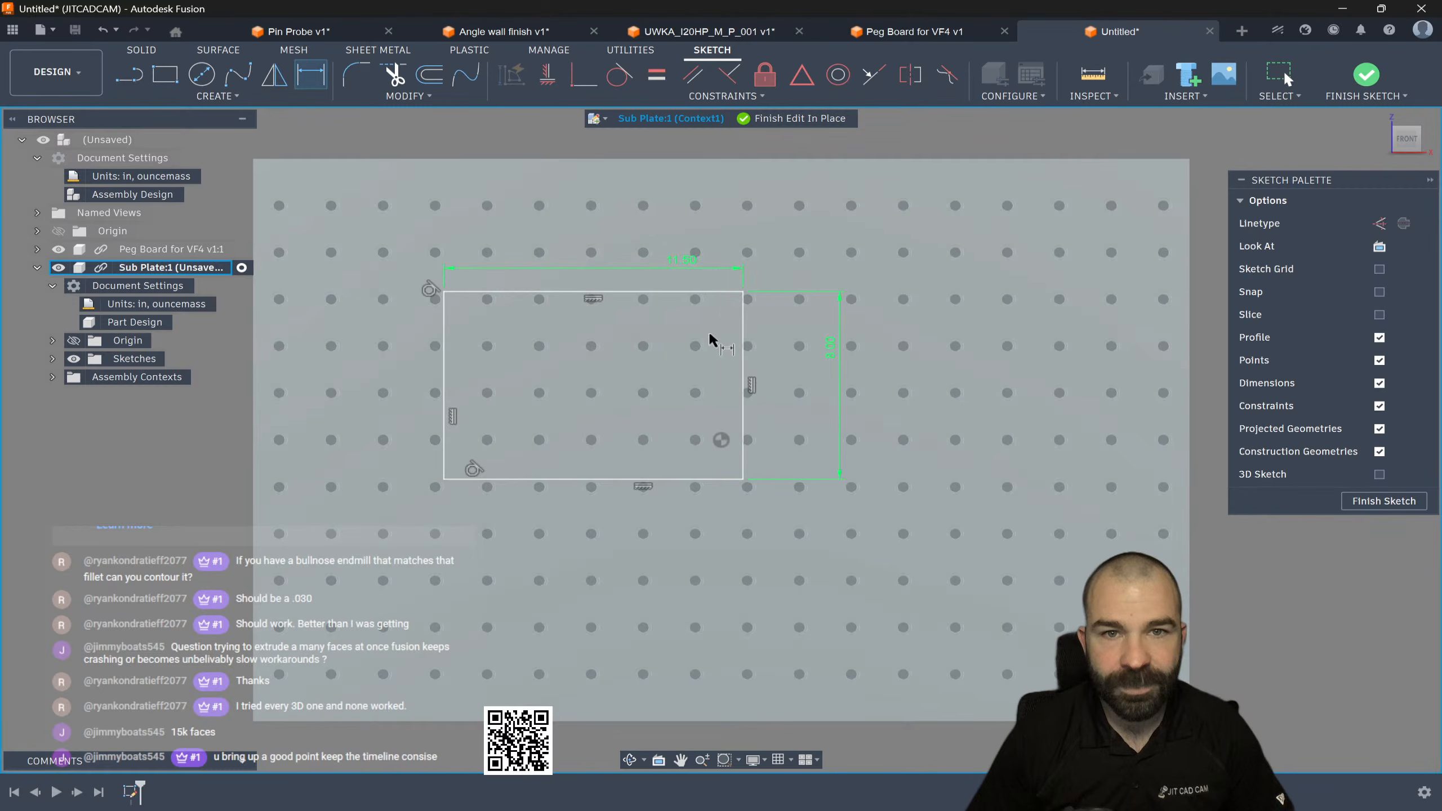
Step: Extrude the rectangle outward from the peg board as a new body, including the hole profiles in its upper row and the second row's last hole
{"action": "key", "text": "e"}
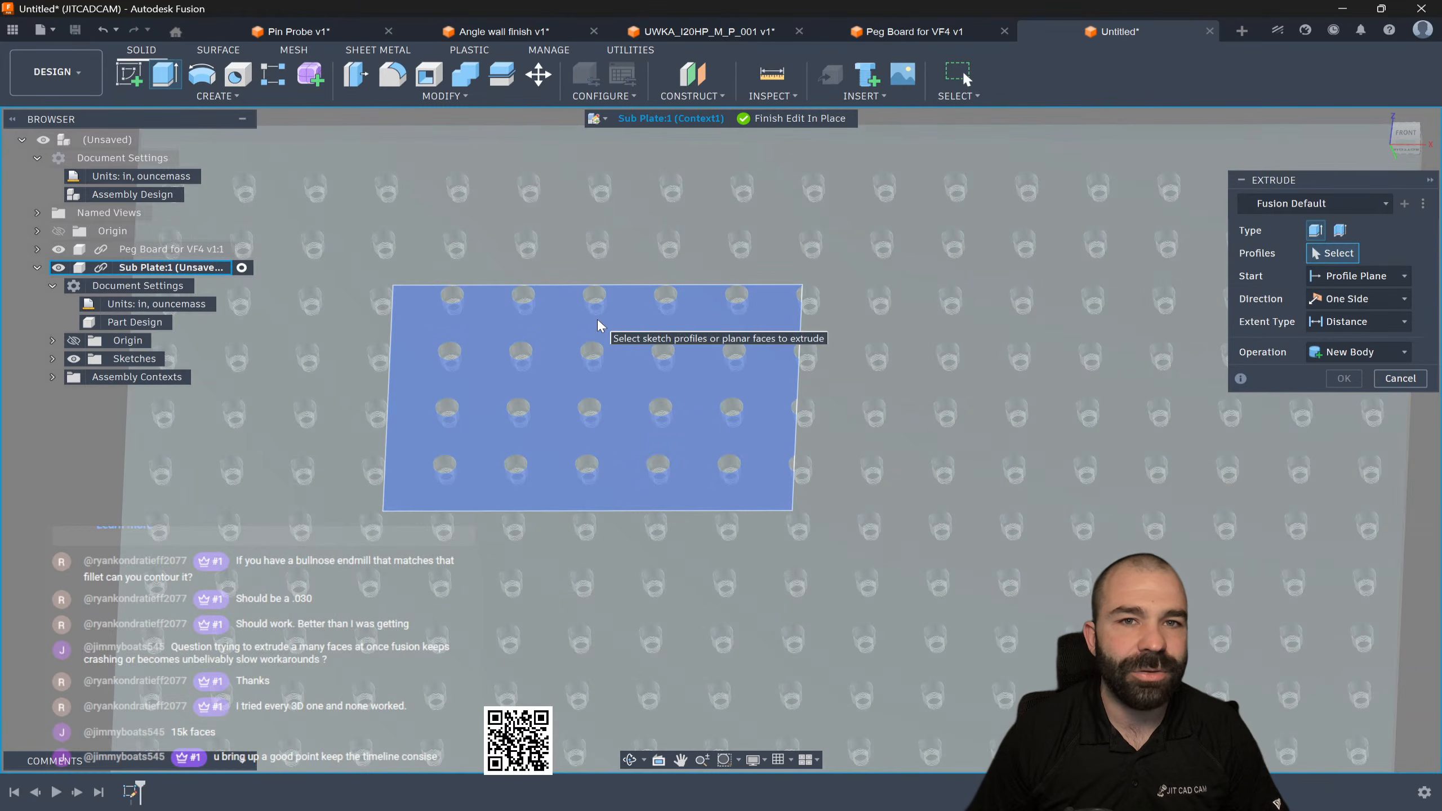
{"action": "left_click", "coordinate": [598, 322]}
{"action": "scroll", "coordinate": [478, 295], "scroll_direction": "up", "scroll_amount": 3}
{"action": "left_click", "coordinate": [446, 296]}
{"action": "left_click", "coordinate": [537, 297]}
{"action": "left_click", "coordinate": [633, 294]}
{"action": "left_click", "coordinate": [635, 294]}
{"action": "left_click", "coordinate": [734, 293]}
{"action": "left_click", "coordinate": [832, 294]}
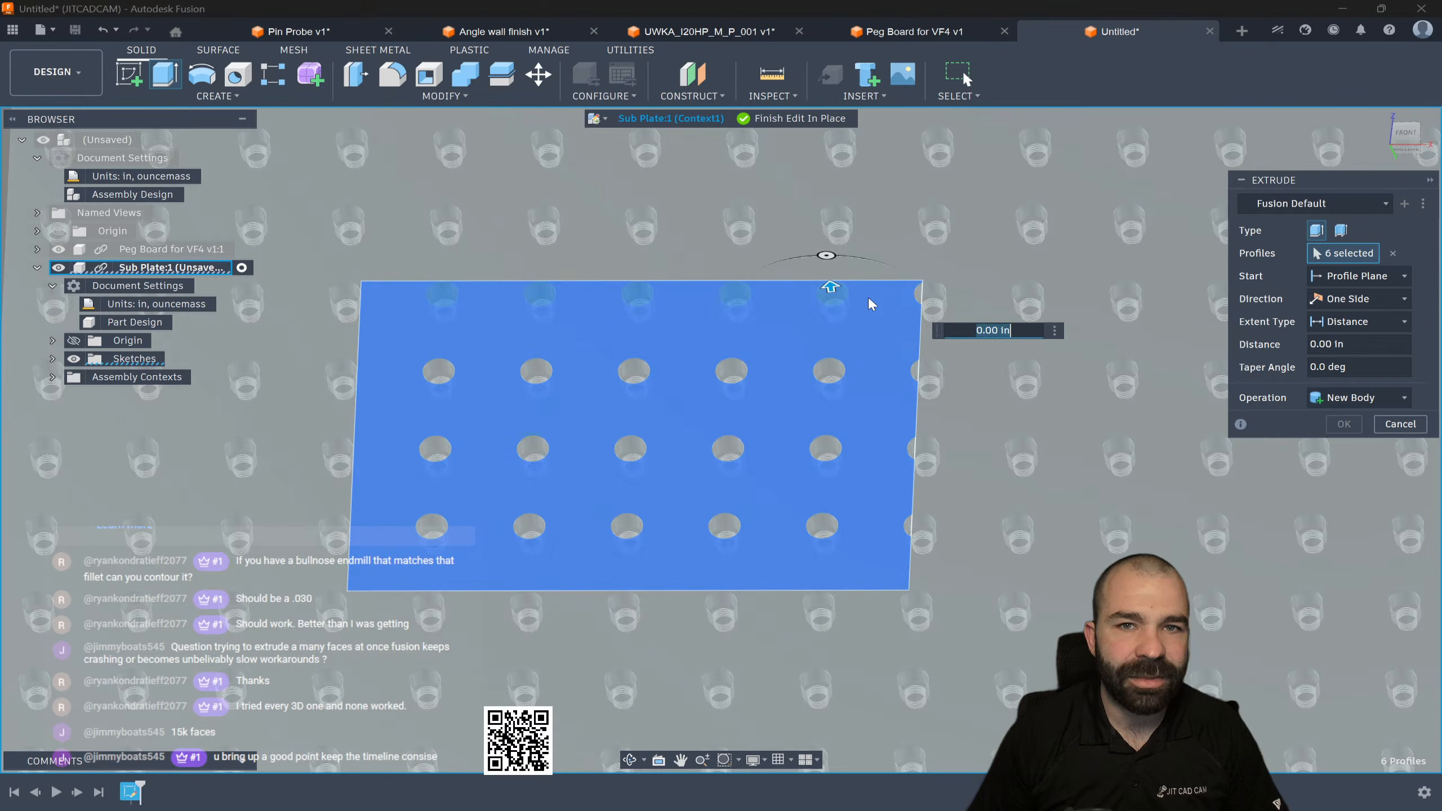
{"action": "left_click", "coordinate": [918, 294]}
{"action": "left_click_drag", "start_coordinate": [915, 372], "coordinate": [828, 363]}
{"action": "left_click", "coordinate": [830, 372]}
{"action": "scroll", "coordinate": [831, 386], "scroll_direction": "down", "scroll_amount": 3}
{"action": "middle_click_drag", "start_coordinate": [877, 392], "coordinate": [846, 360], "text": "shift"}
{"action": "left_click_drag", "start_coordinate": [862, 377], "coordinate": [854, 353]}
{"action": "left_click", "coordinate": [1343, 423]}
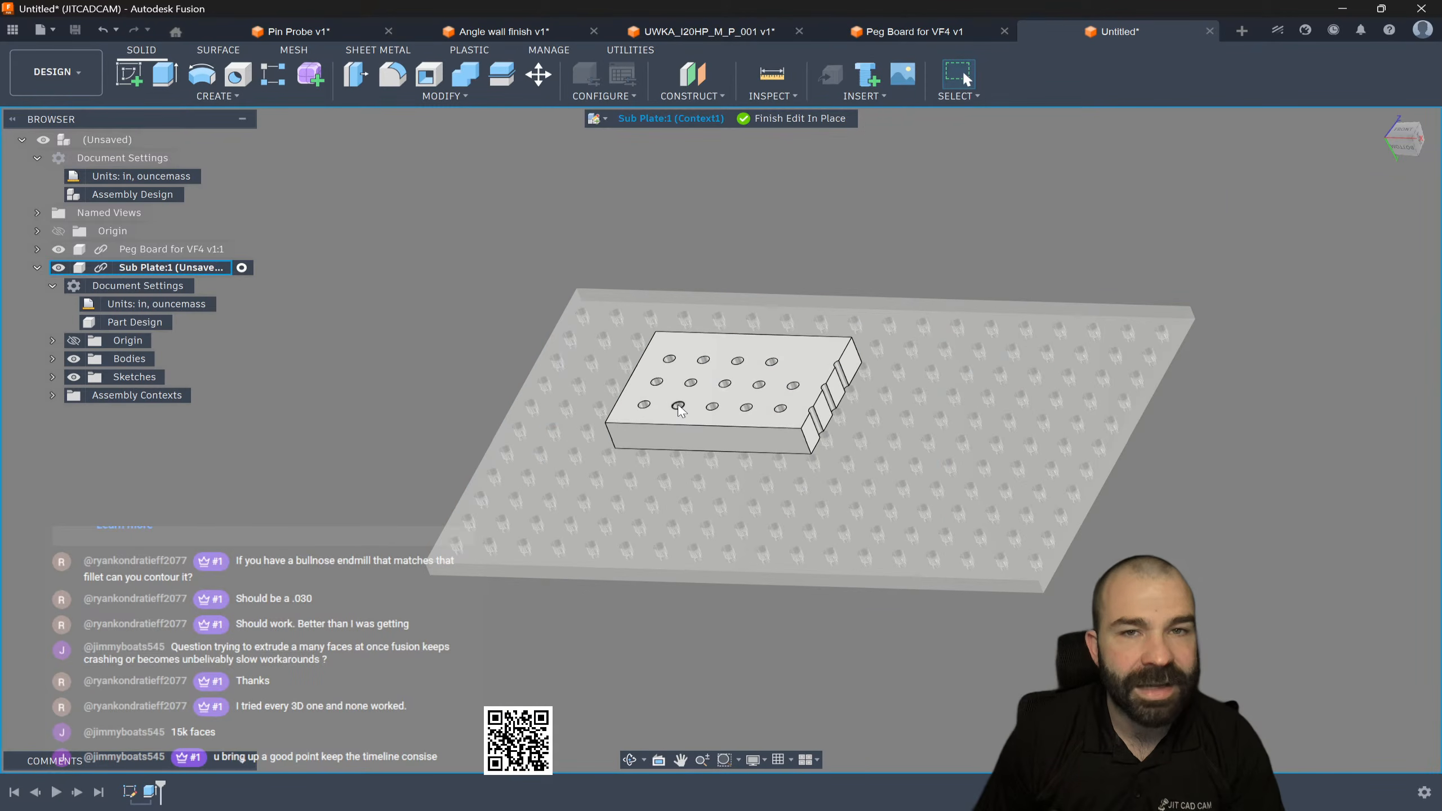
Step: Finish editing the sub plate in place and save the assembly as "-1001 Plate MFG" in the 2026 > 58 folder
{"action": "middle_click_drag", "start_coordinate": [678, 406], "coordinate": [712, 411], "text": "shift"}
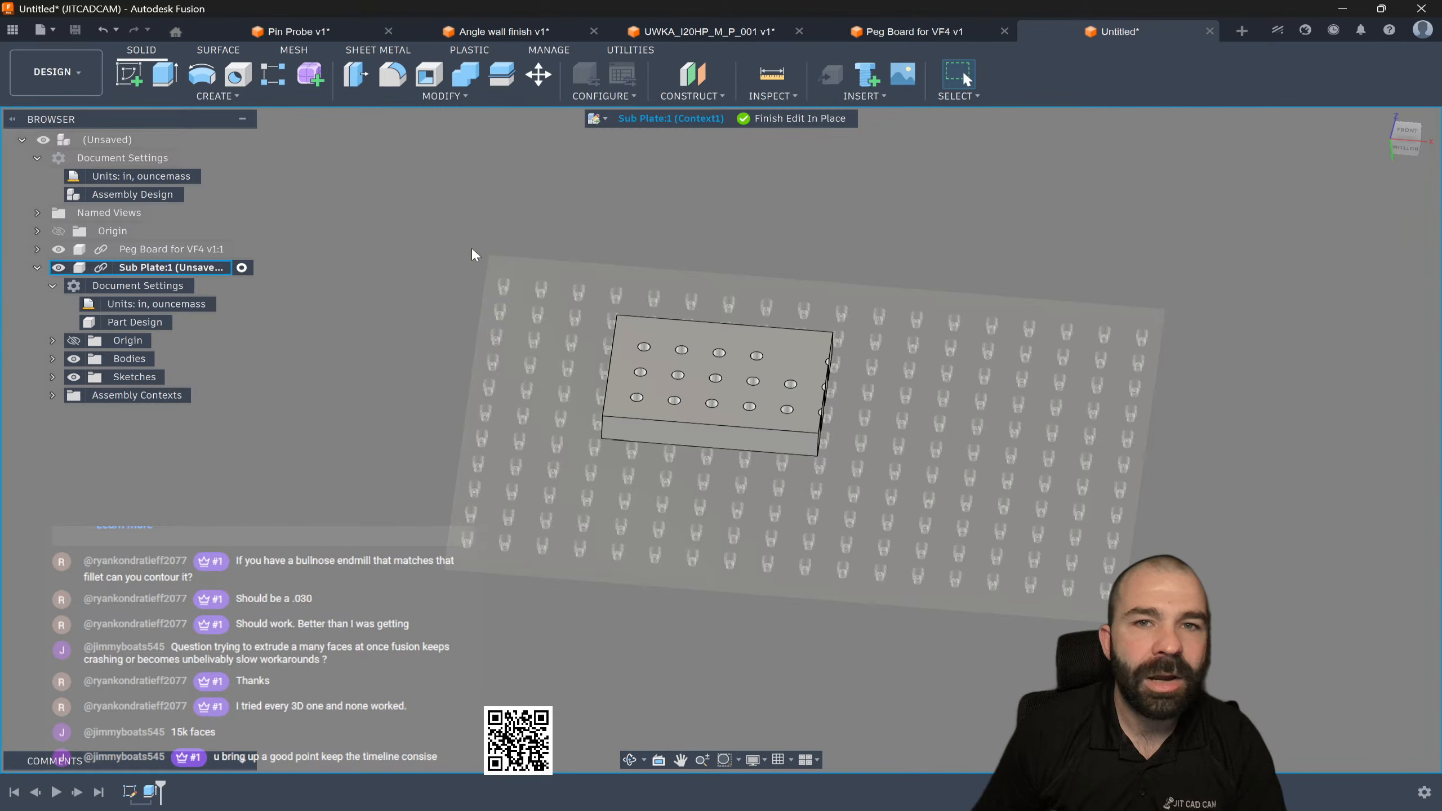
{"action": "left_click", "coordinate": [761, 118]}
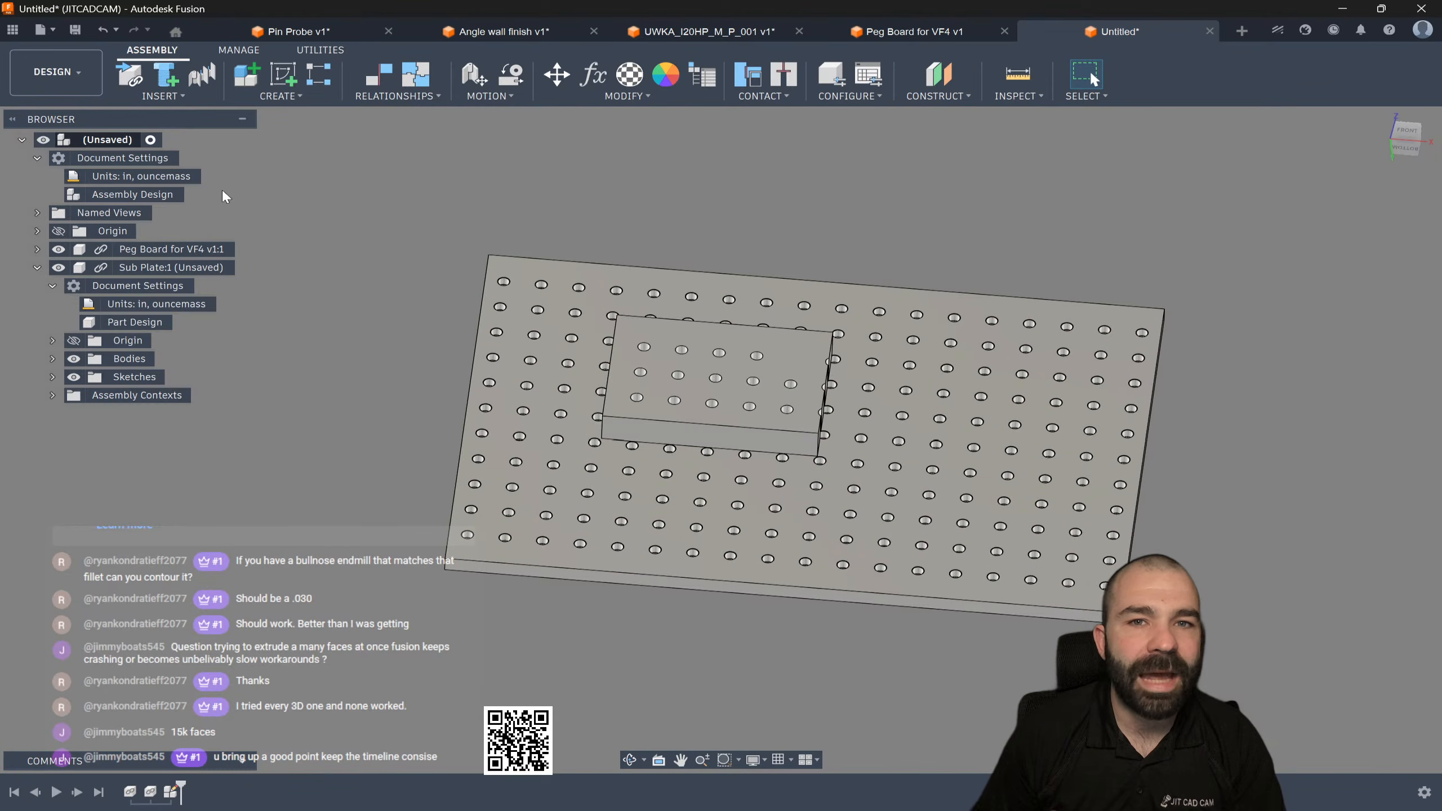
{"action": "left_click", "coordinate": [75, 29]}
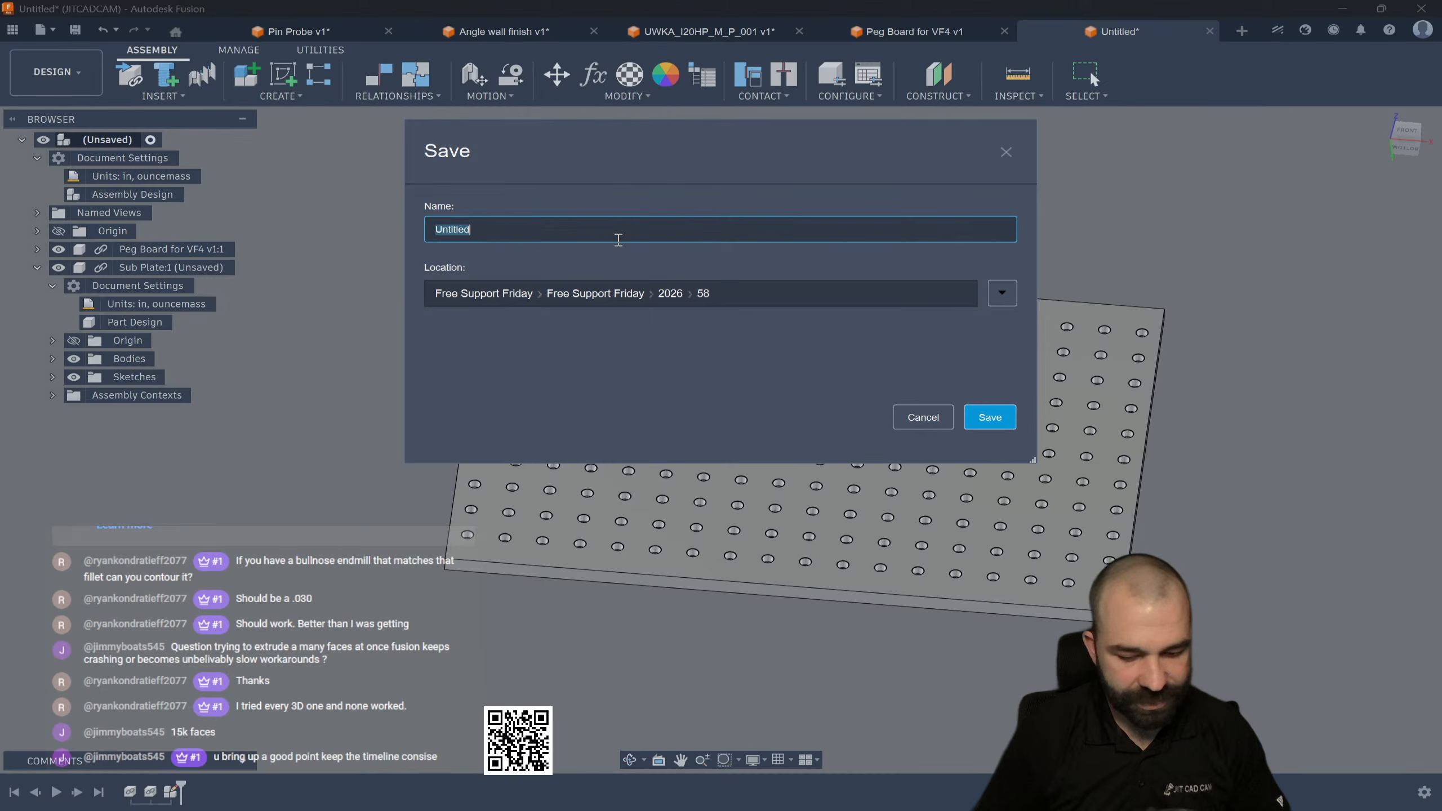
{"action": "type", "text": "-1001 Plate "}
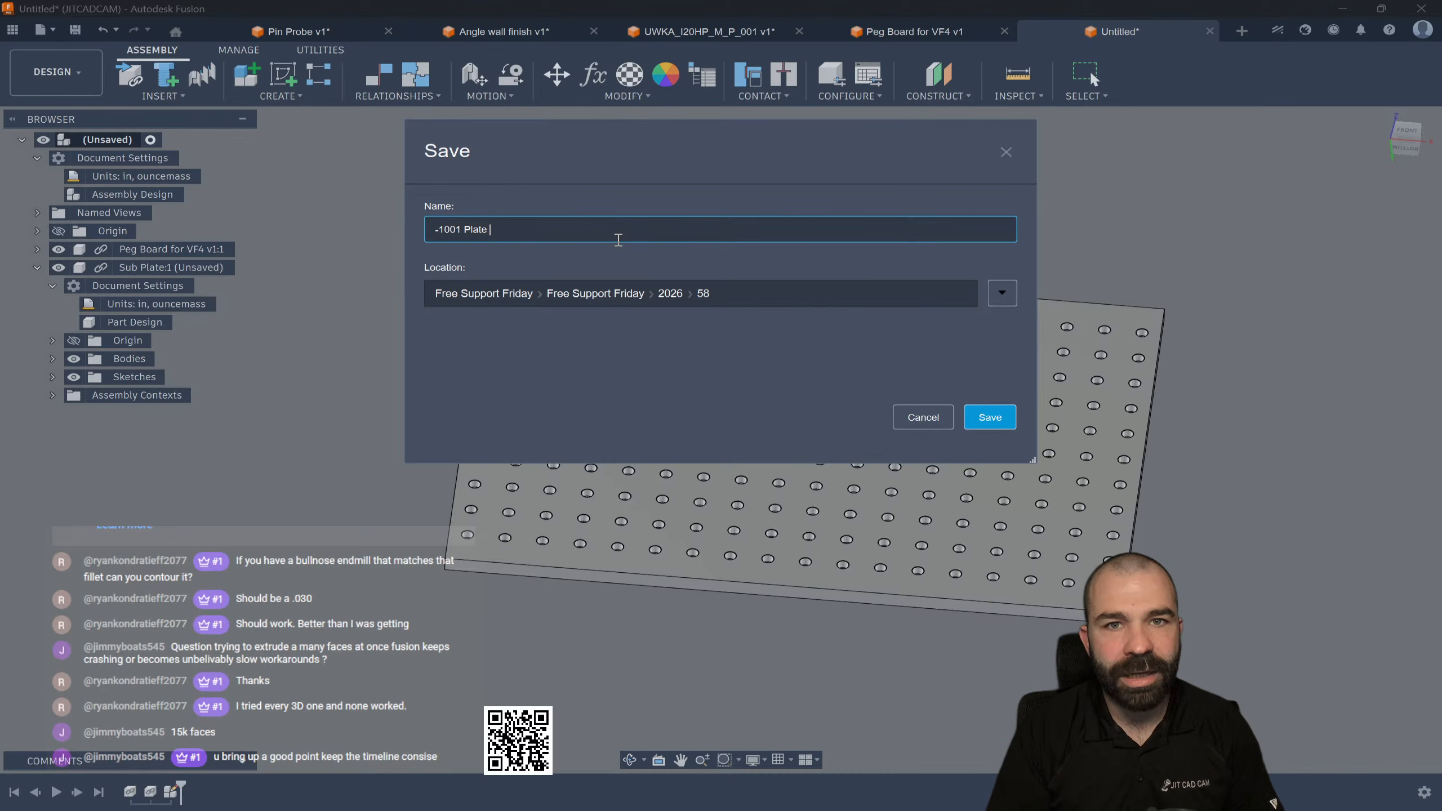
{"action": "type", "text": "MFG"}
{"action": "key", "text": "Return"}
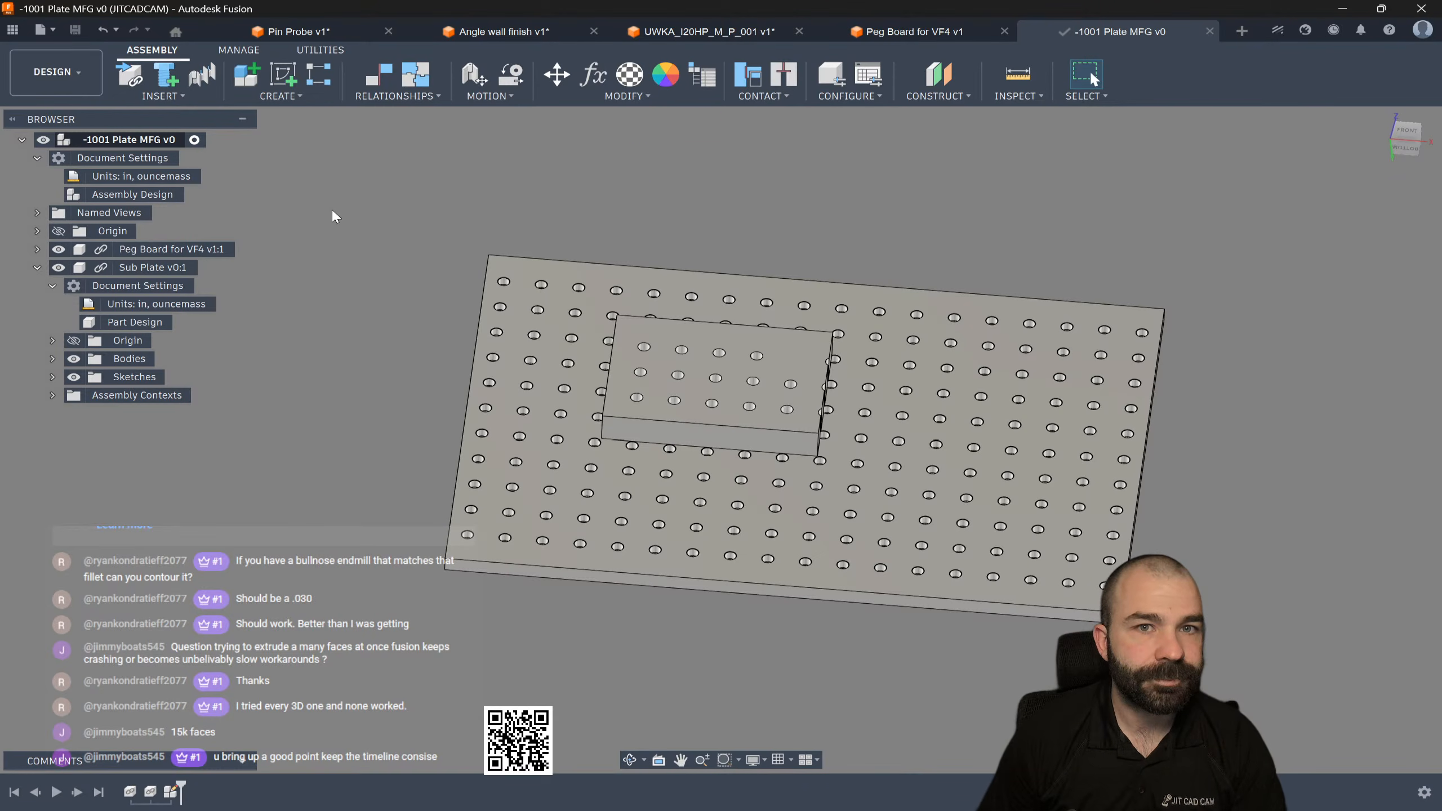
Step: Show the files in folder 58 and examine the entries for Sub Plate, Peg Board for VF4 and -1001 Plate MFG
{"action": "left_click", "coordinate": [12, 29]}
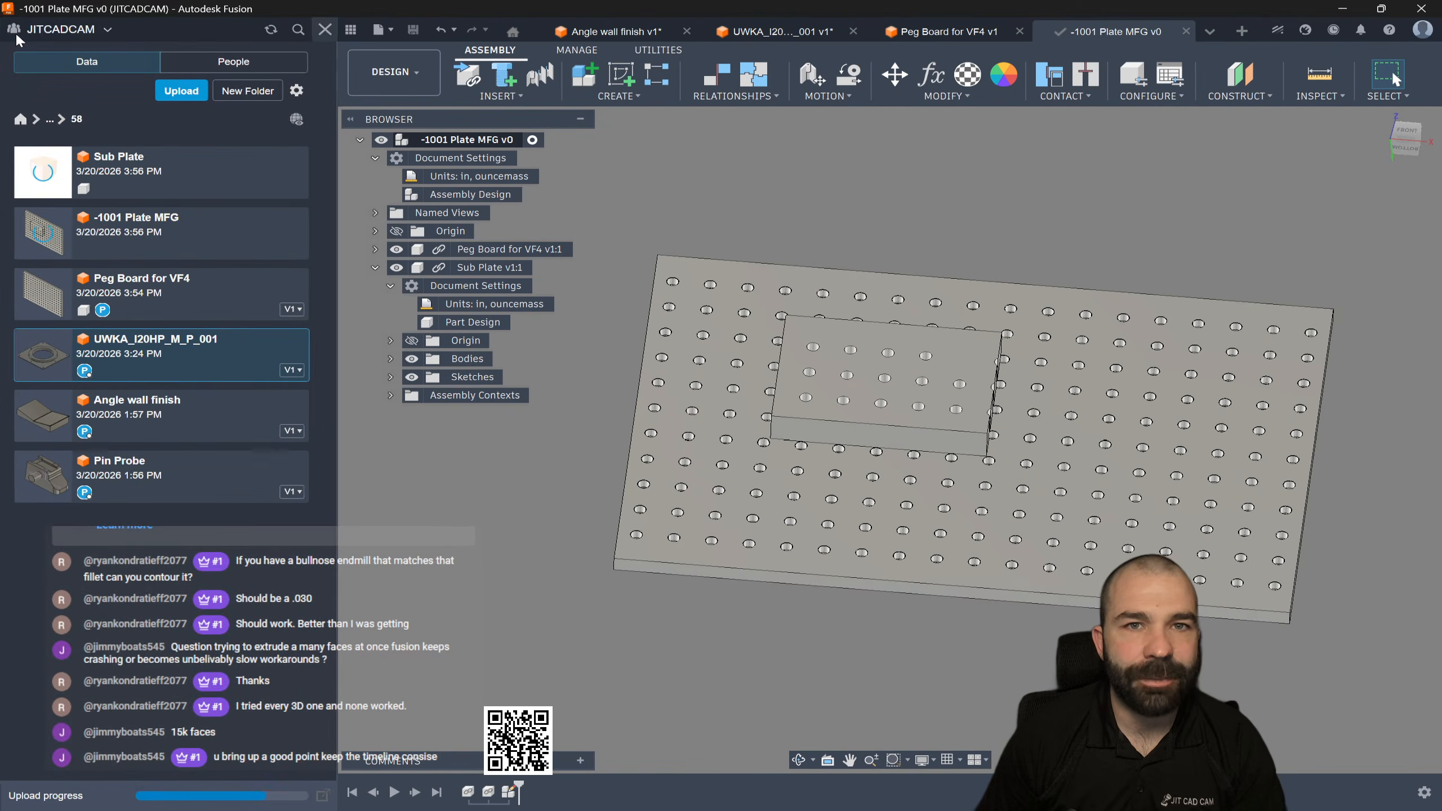
{"action": "left_click", "coordinate": [156, 163]}
{"action": "left_click", "coordinate": [206, 301]}
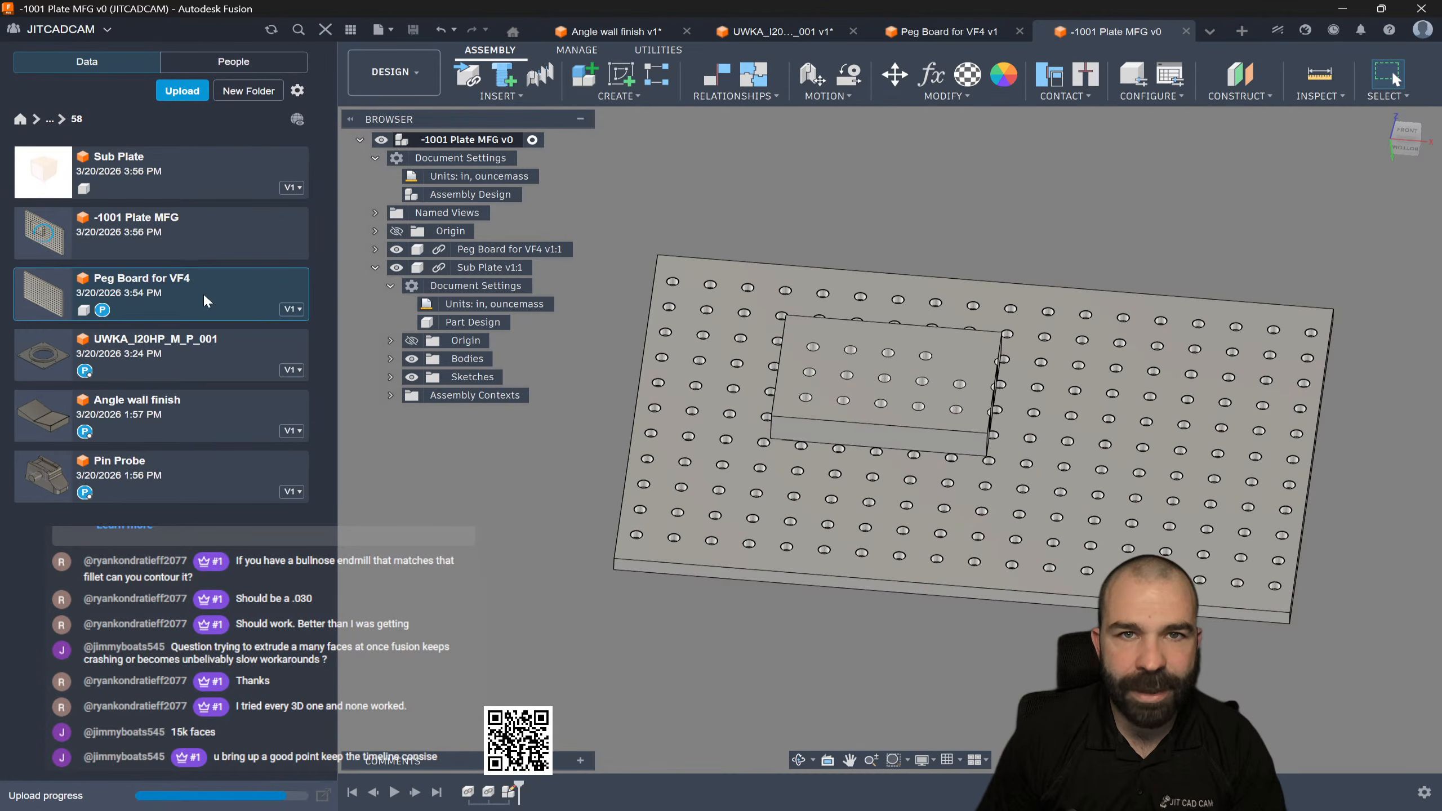
{"action": "left_click", "coordinate": [153, 234]}
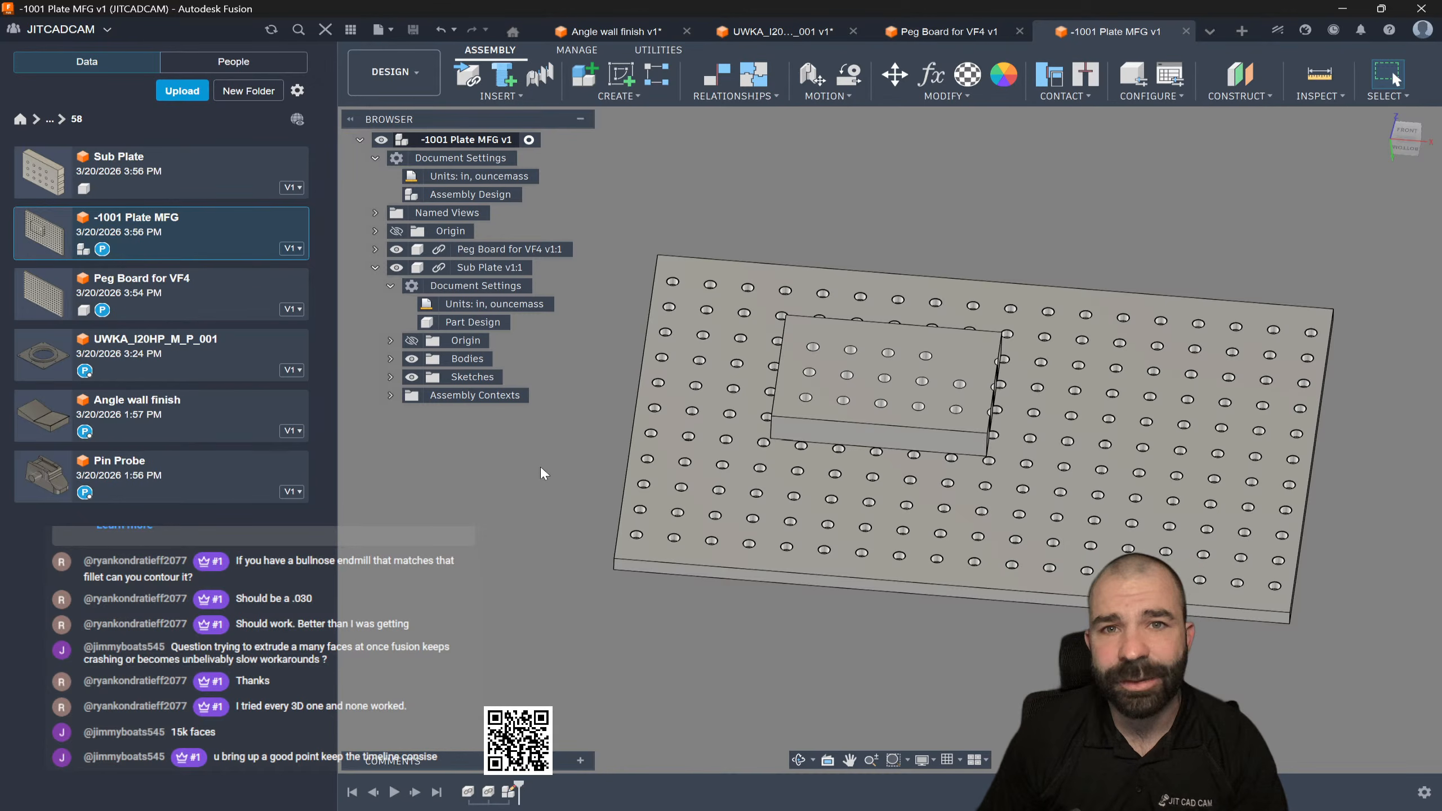
Step: Open the Peg Board for VF4 component for editing in place within the assembly and face it from the front
{"action": "scroll", "coordinate": [776, 305], "scroll_direction": "up", "scroll_amount": 3}
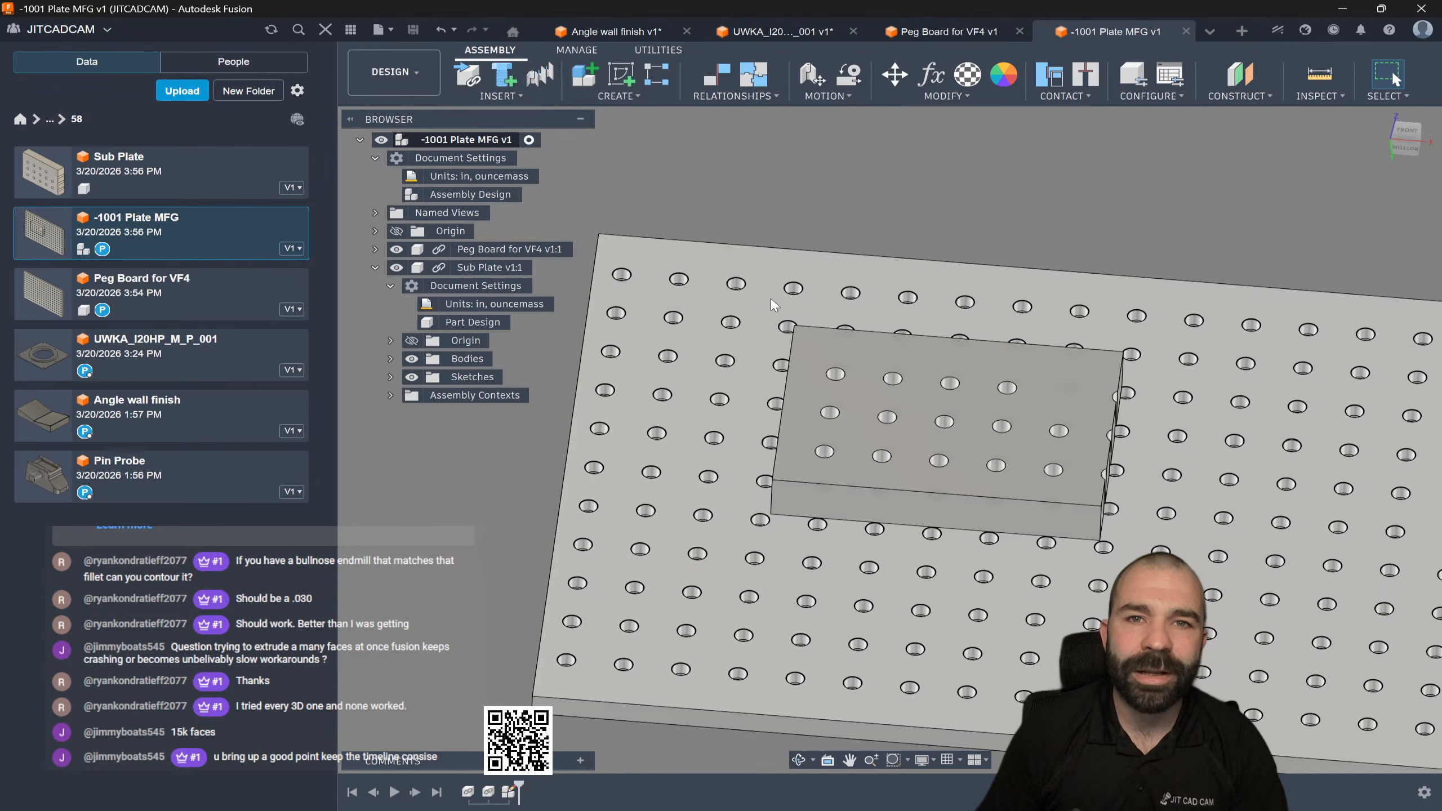
{"action": "scroll", "coordinate": [771, 301], "scroll_direction": "down", "scroll_amount": 2}
{"action": "left_click", "coordinate": [534, 248]}
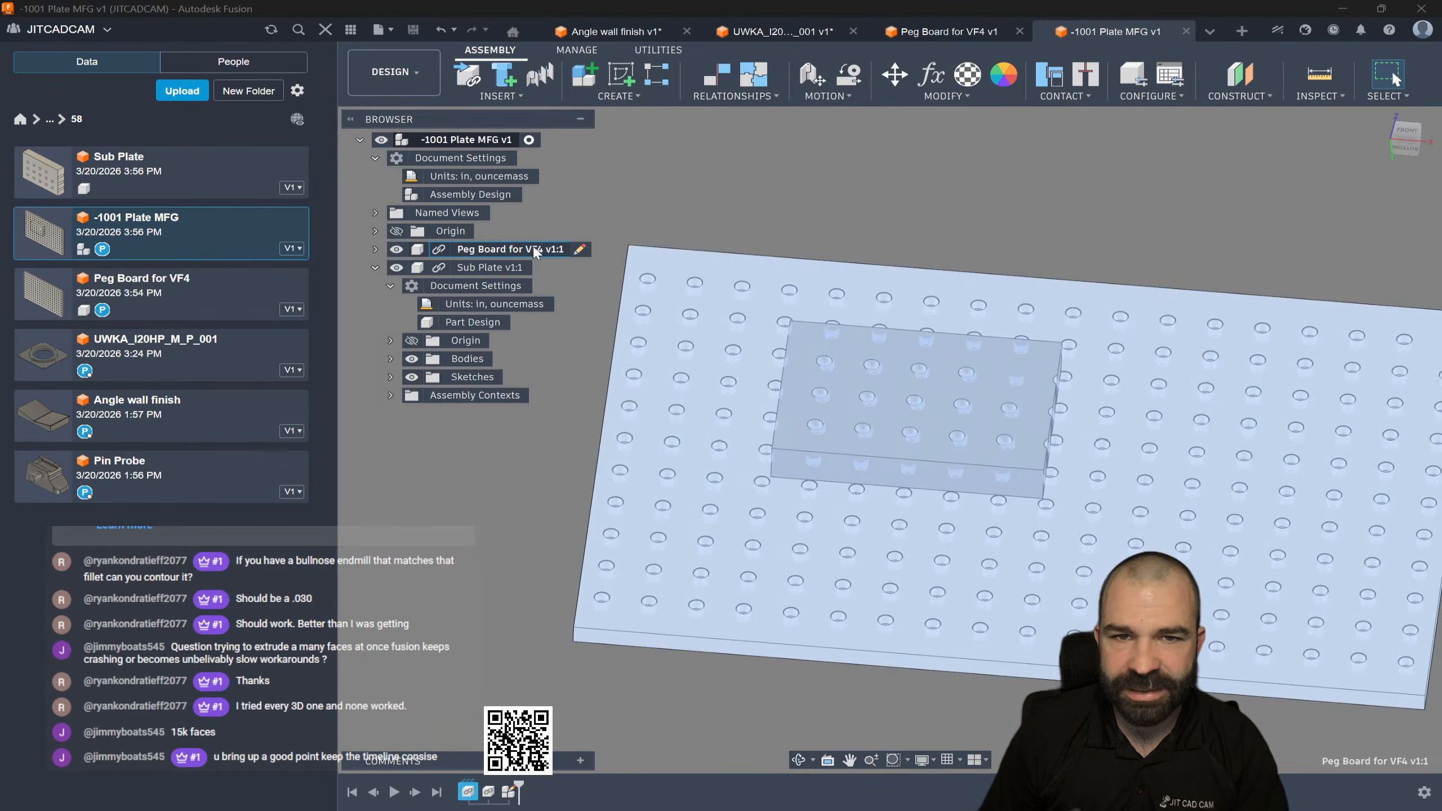
{"action": "left_click", "coordinate": [577, 250]}
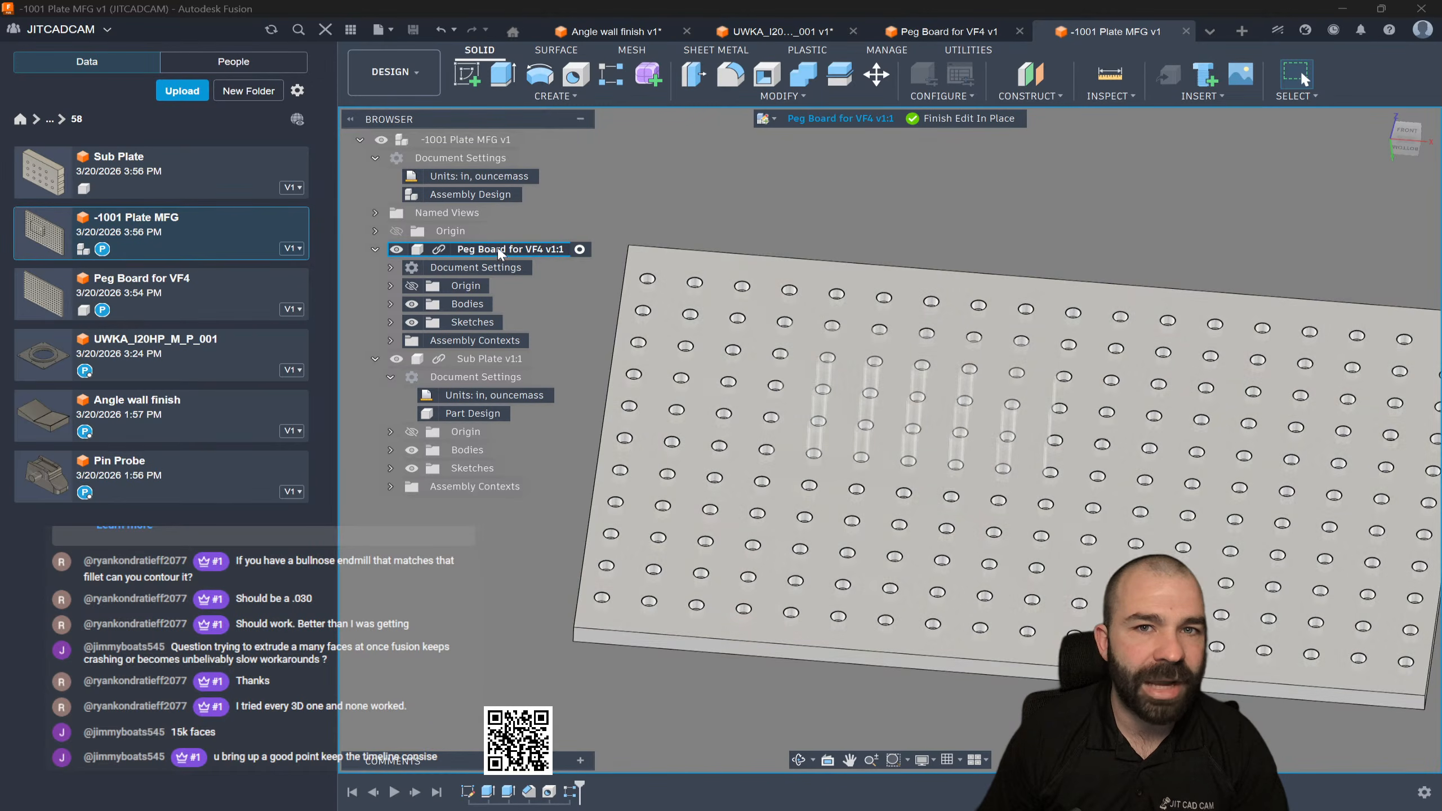
{"action": "left_click", "coordinate": [1408, 132]}
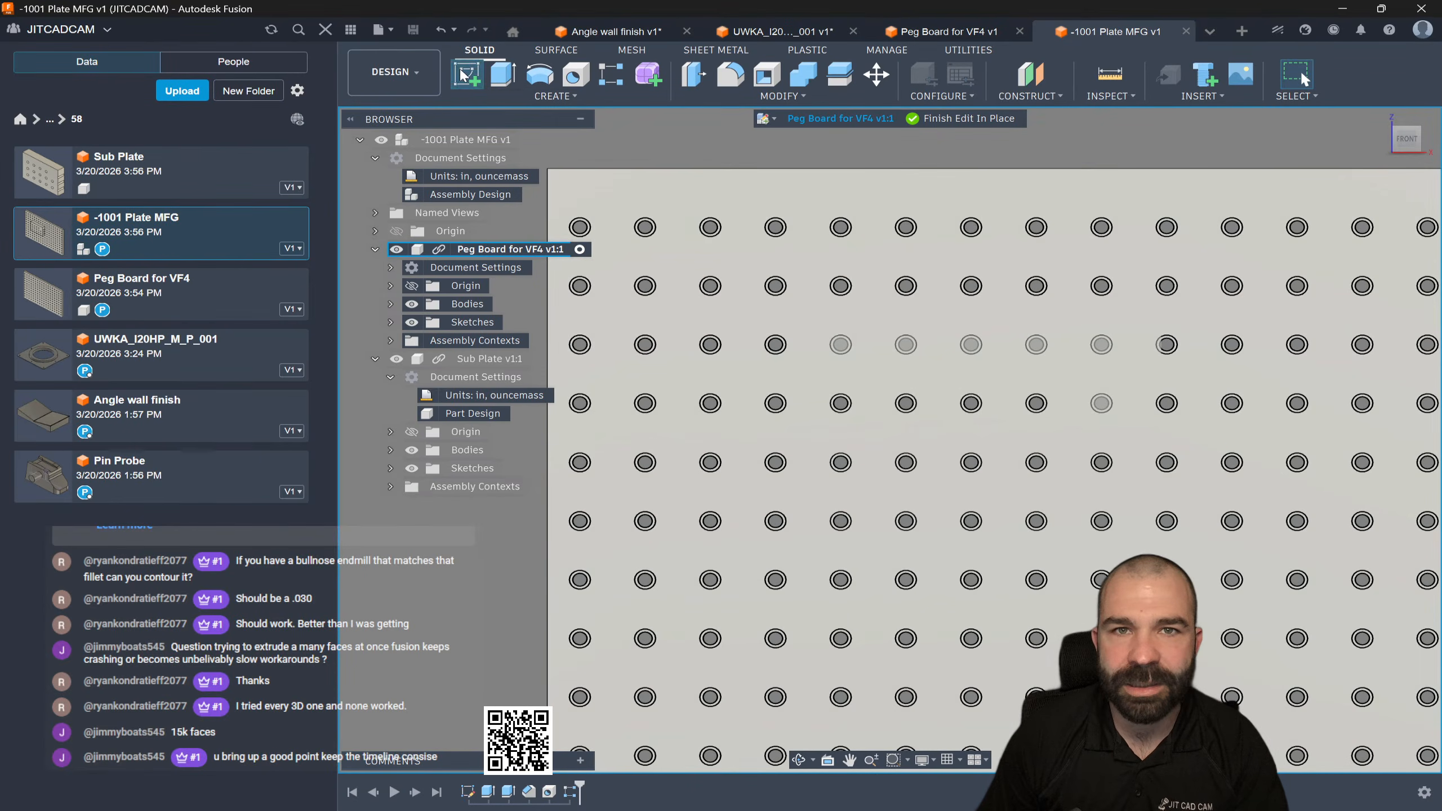
Step: Sketch a narrow rectangle on the peg board's front face, from its upper edge down to the second hole row, between the fifth and sixth hole columns
{"action": "left_click", "coordinate": [465, 74]}
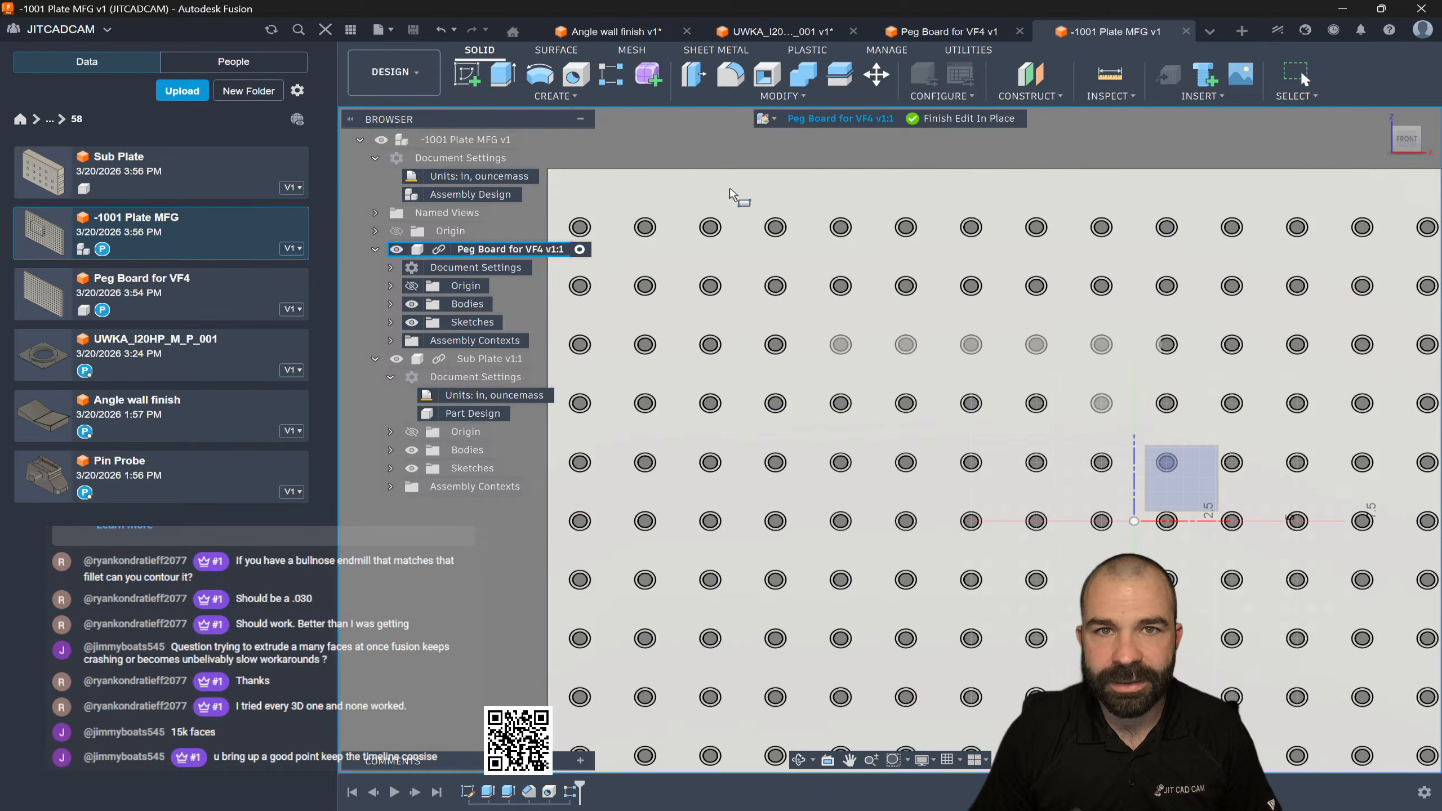
{"action": "left_click", "coordinate": [734, 183]}
{"action": "key", "text": "r"}
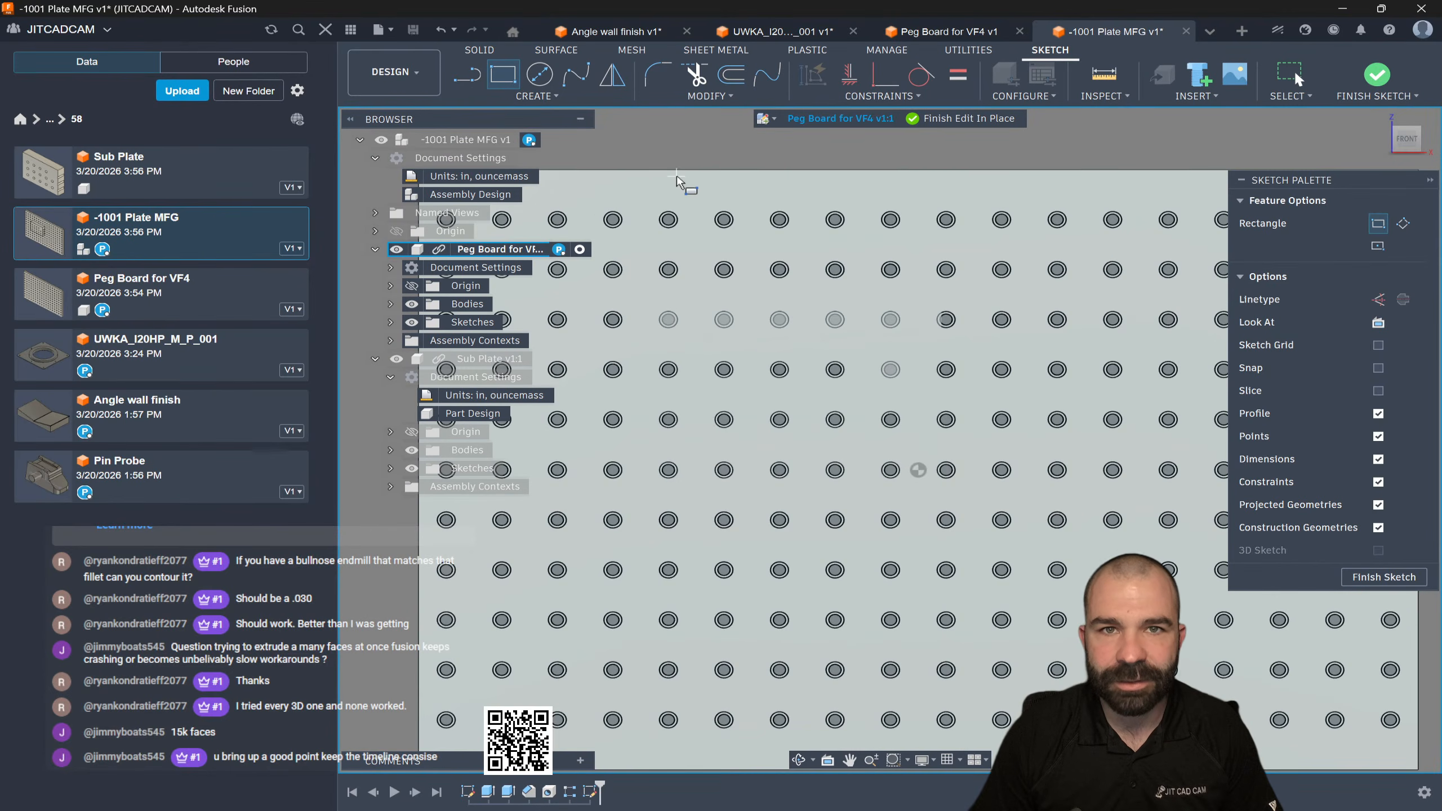
{"action": "left_click", "coordinate": [680, 170]}
{"action": "left_click", "coordinate": [706, 260]}
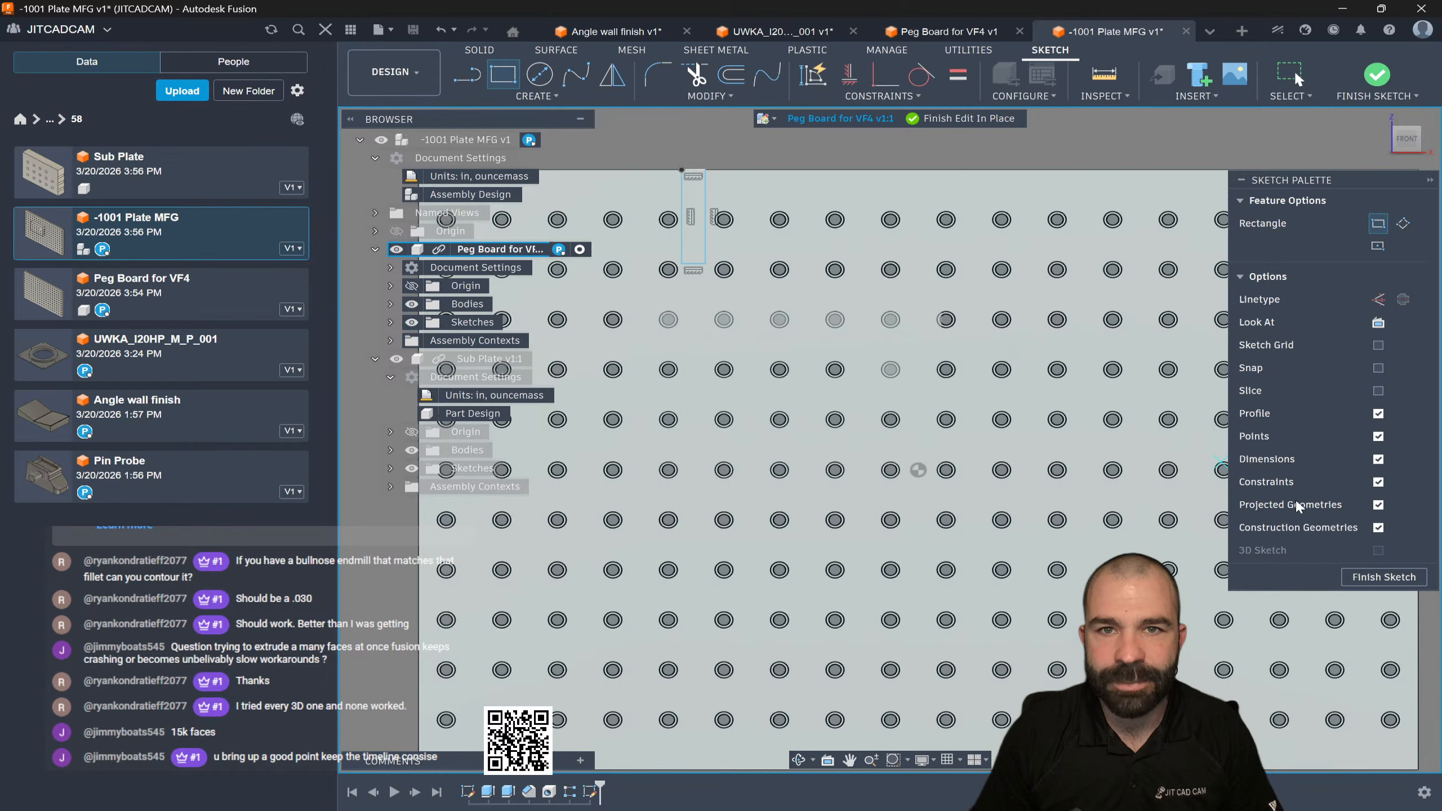
{"action": "left_click", "coordinate": [1364, 578]}
Step: Extrude the narrow rectangle as a cut through the peg board to form a notch, and finish editing the board in place
{"action": "key", "text": "e"}
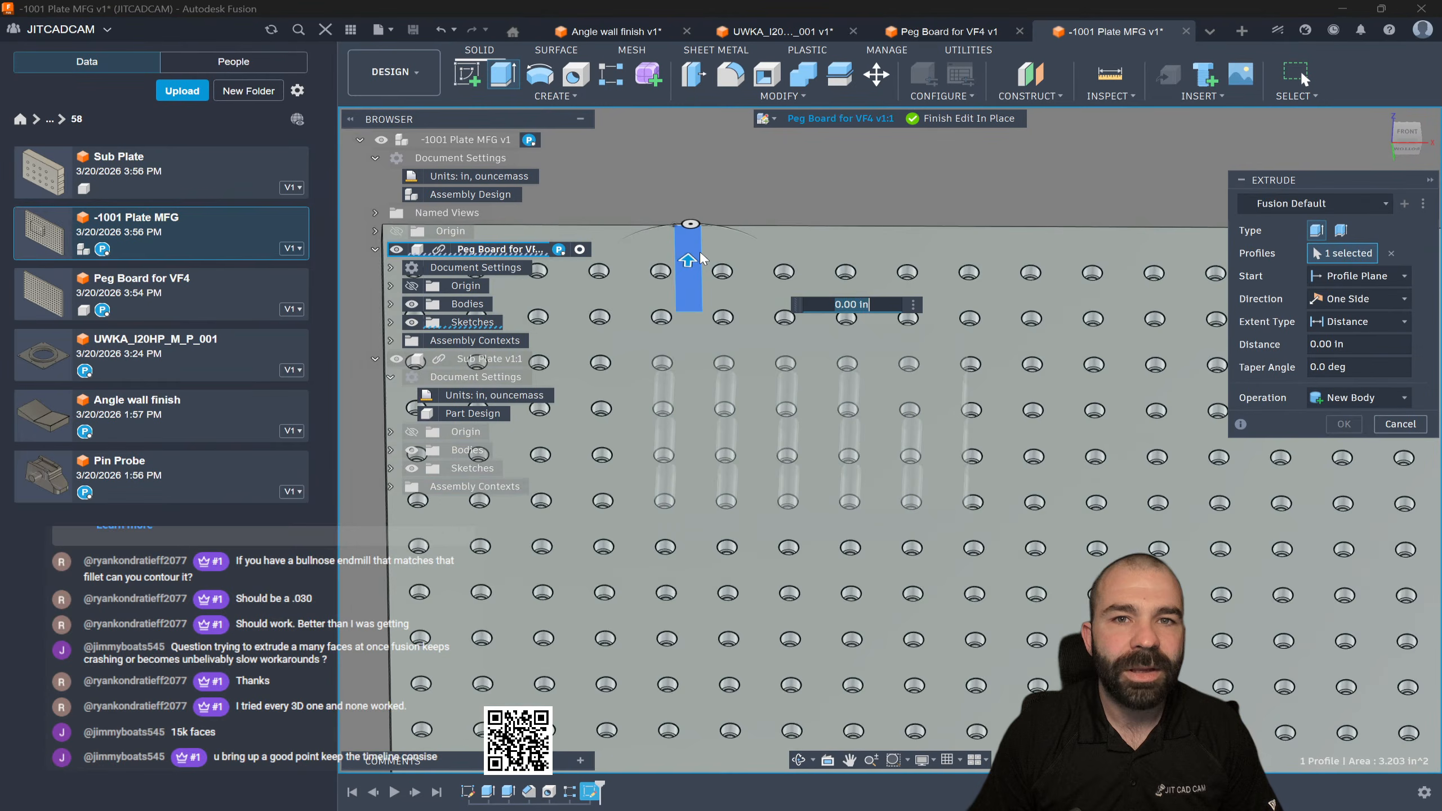
{"action": "scroll", "coordinate": [700, 253], "scroll_direction": "up", "scroll_amount": 1}
{"action": "left_click_drag", "start_coordinate": [685, 261], "coordinate": [686, 289]}
{"action": "left_click", "coordinate": [1344, 447]}
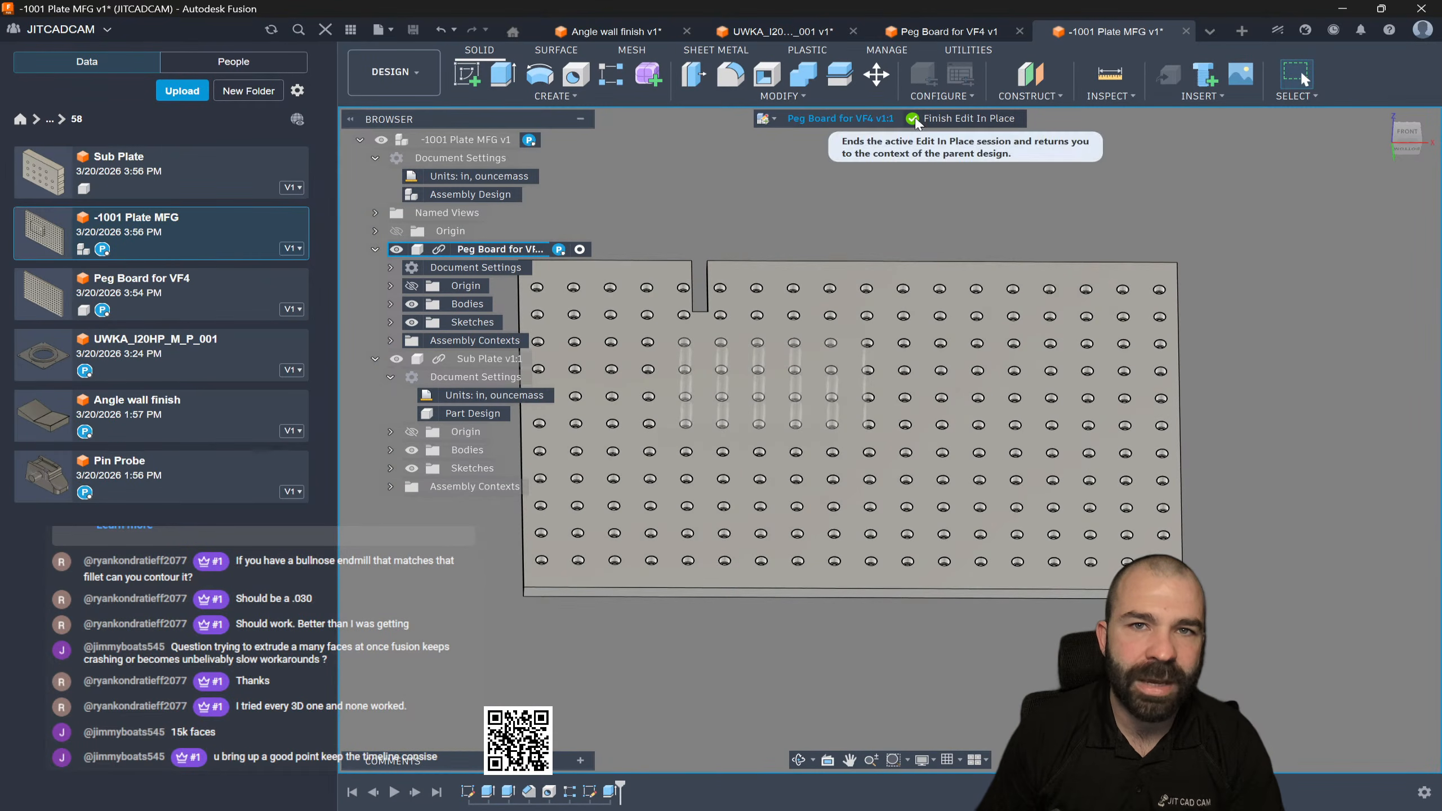
{"action": "left_click", "coordinate": [959, 119]}
Step: Collapse the Peg Board for VF4 and Sub Plate components in the browser and save the updated -1001 Plate MFG assembly
{"action": "scroll", "coordinate": [1143, 262], "scroll_direction": "down", "scroll_amount": 1}
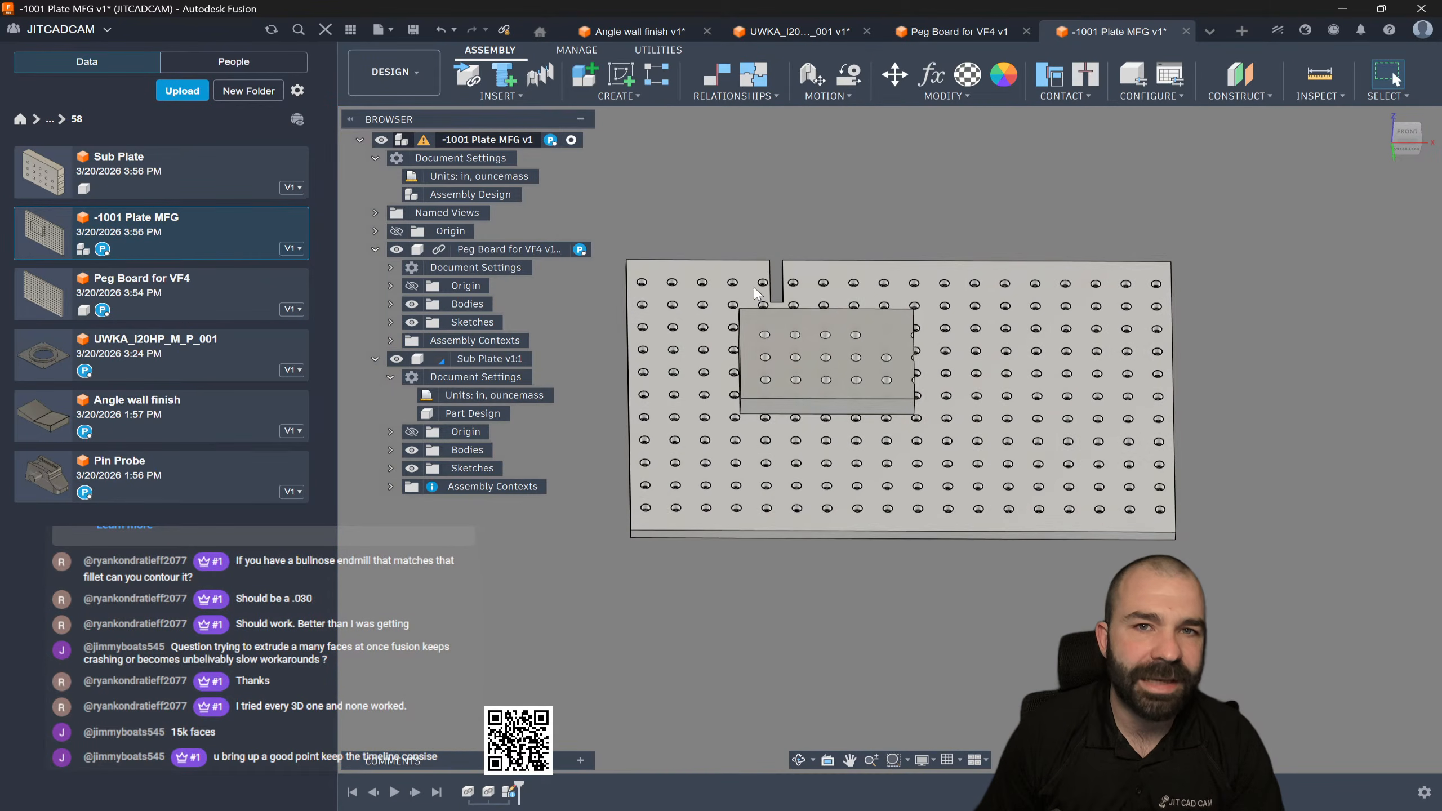
{"action": "left_click", "coordinate": [375, 250]}
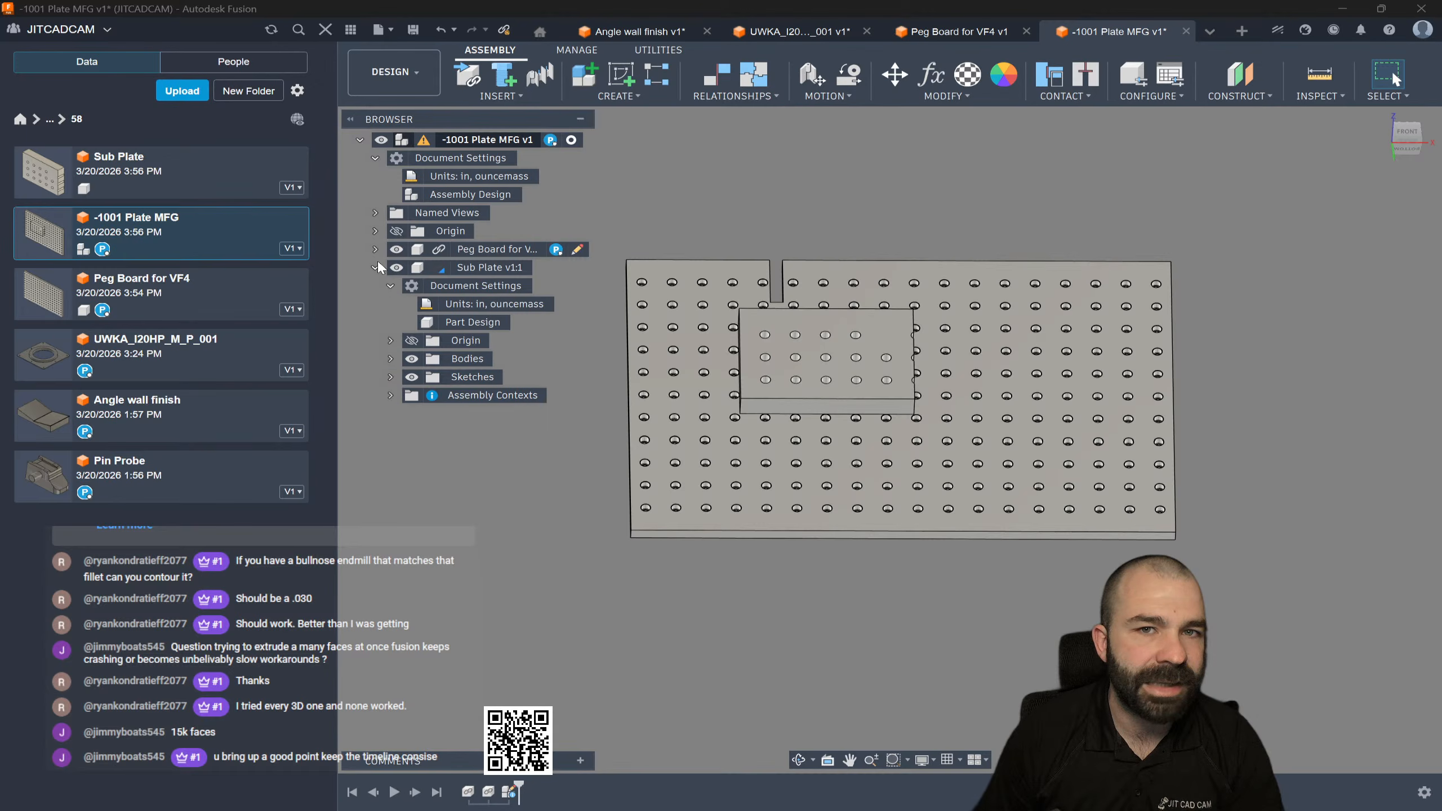
{"action": "left_click", "coordinate": [375, 267]}
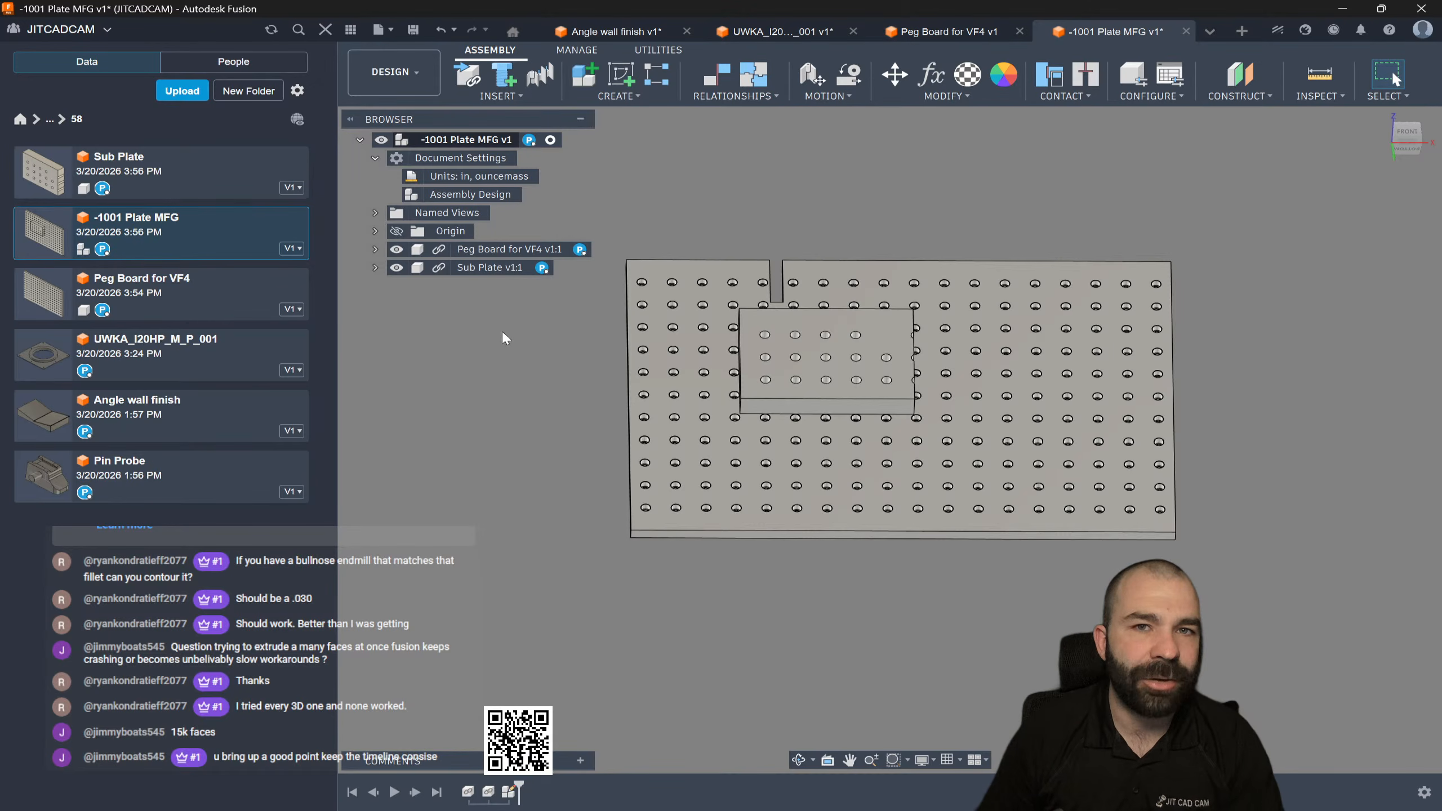
{"action": "scroll", "coordinate": [573, 327], "scroll_direction": "down", "scroll_amount": 1}
{"action": "middle_click_drag", "start_coordinate": [597, 309], "coordinate": [585, 300], "text": "shift"}
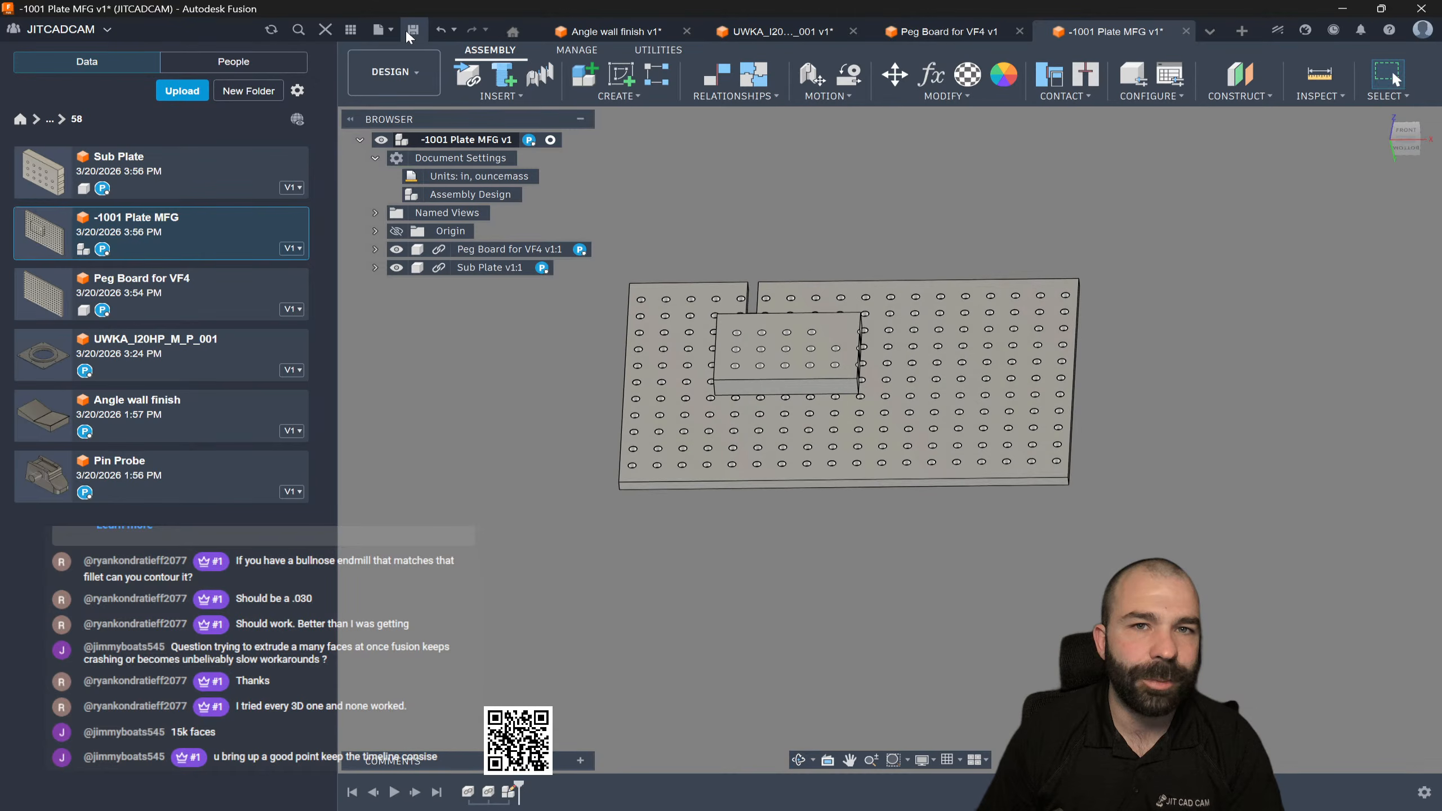
{"action": "key", "text": "ctrl+s"}
{"action": "left_click", "coordinate": [710, 455]}
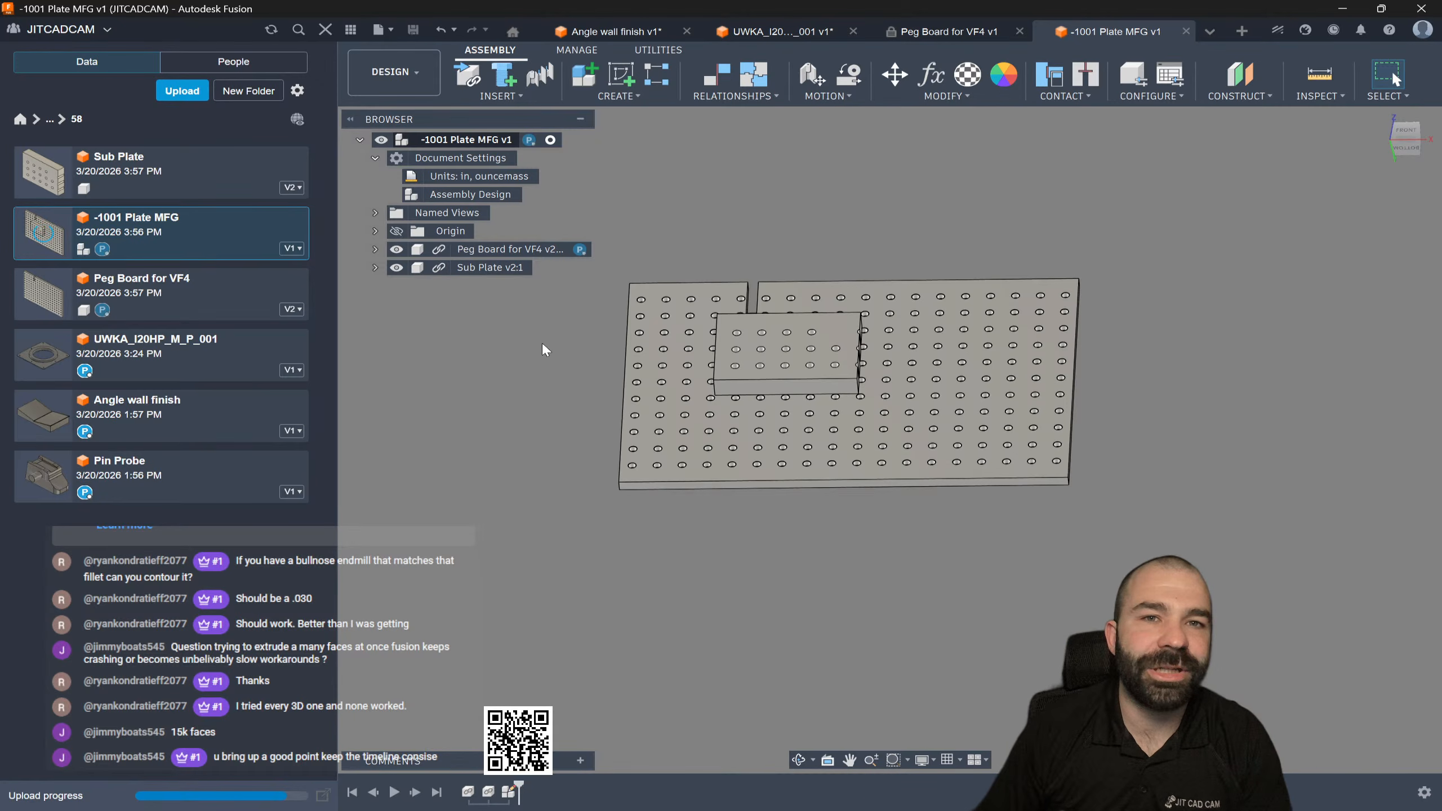
Step: Review the Part, Assembly and Hybrid design types offered for a new document without creating one
{"action": "scroll", "coordinate": [545, 335], "scroll_direction": "up", "scroll_amount": 5}
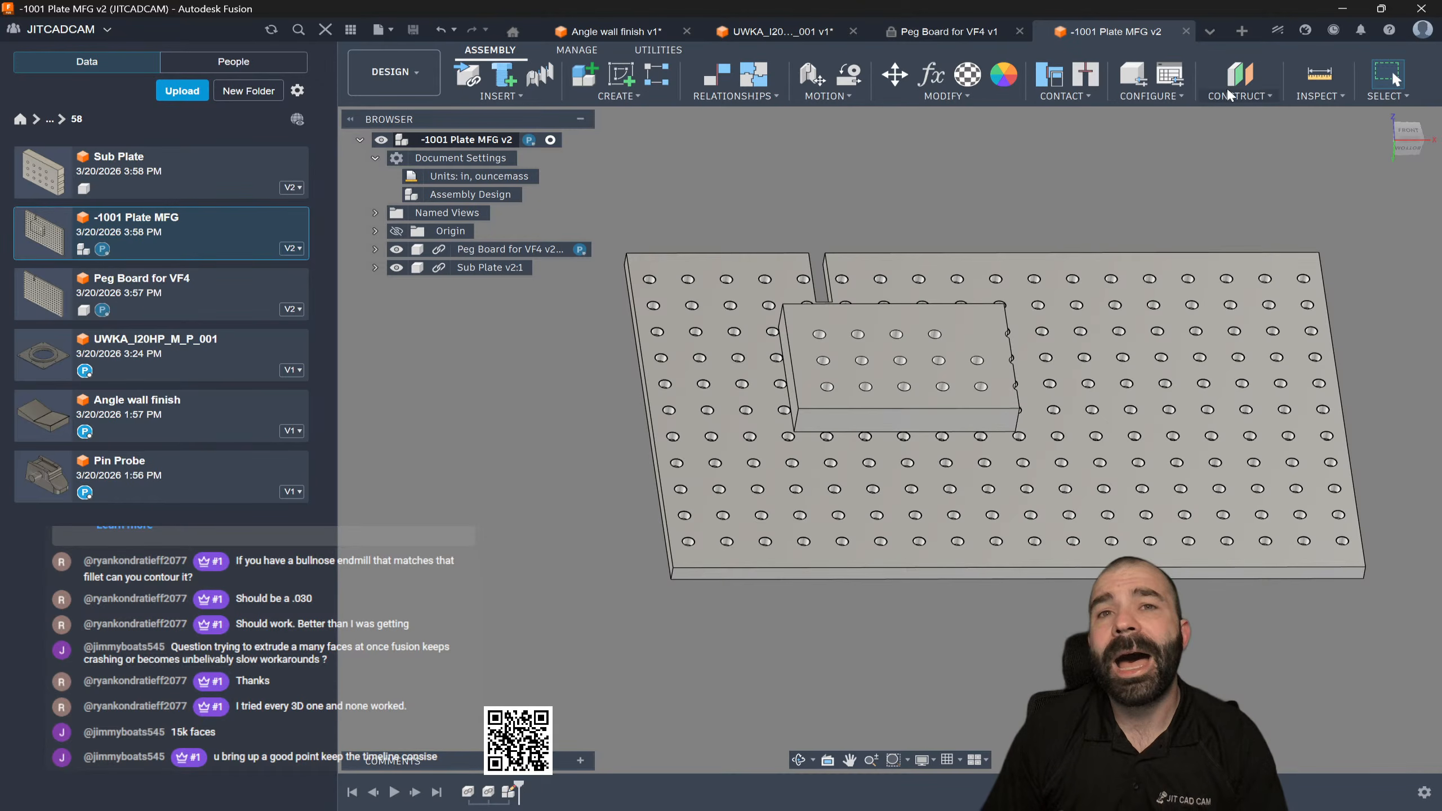
{"action": "left_click", "coordinate": [1242, 31]}
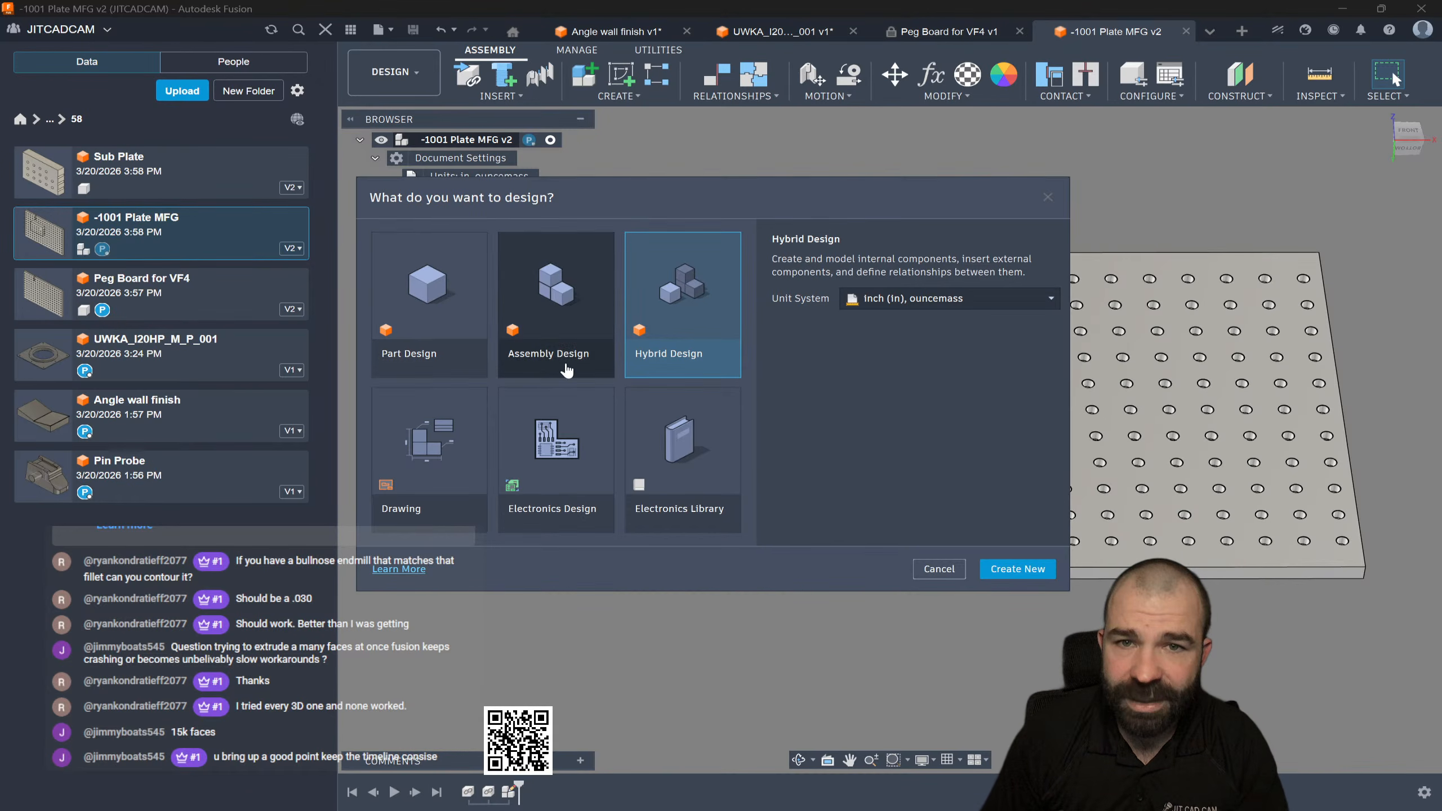
{"action": "left_click", "coordinate": [927, 570]}
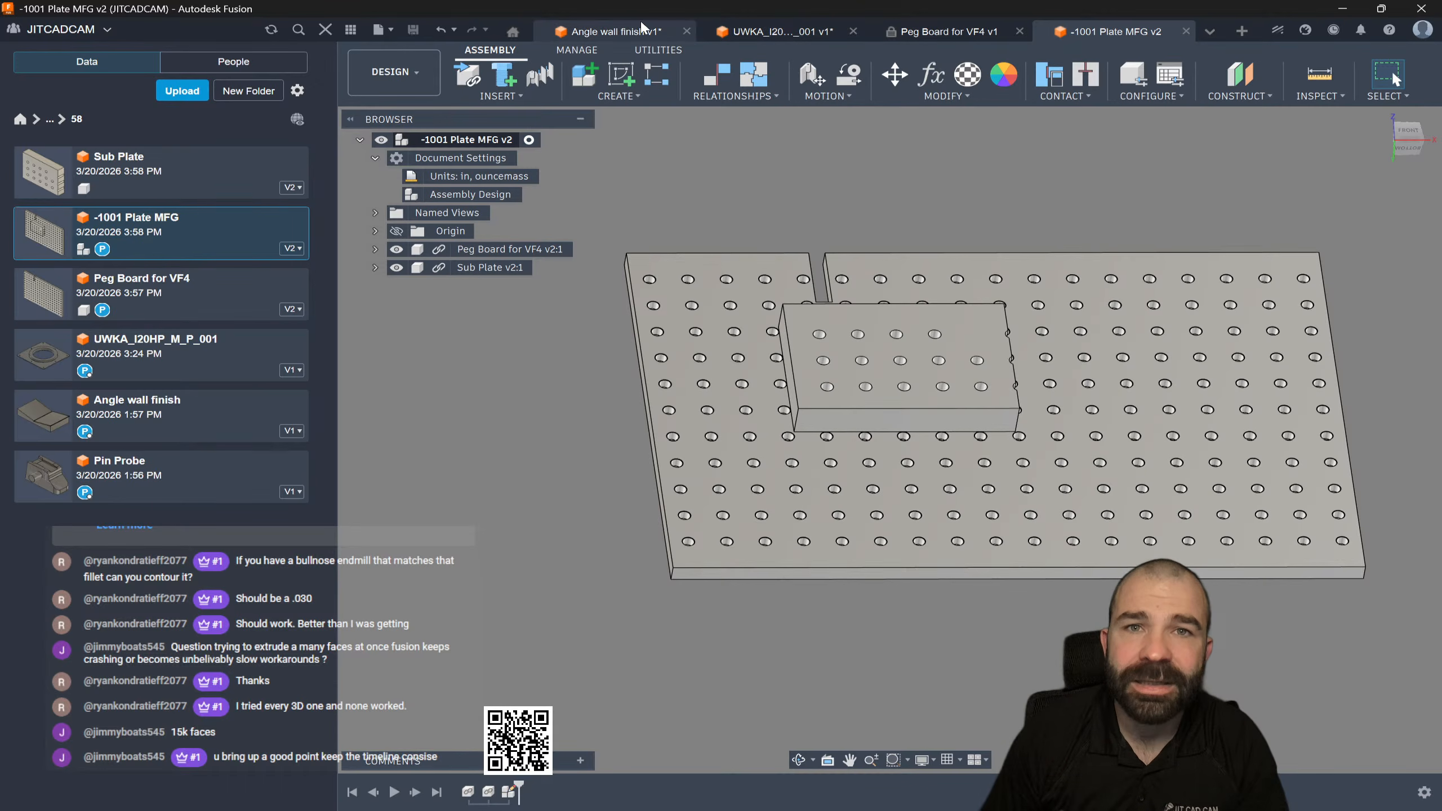
Step: Switch to Angle wall finish in the Design workspace and examine how Component1 and the root-level Body1 are organised
{"action": "left_click", "coordinate": [611, 31]}
{"action": "left_click", "coordinate": [418, 82]}
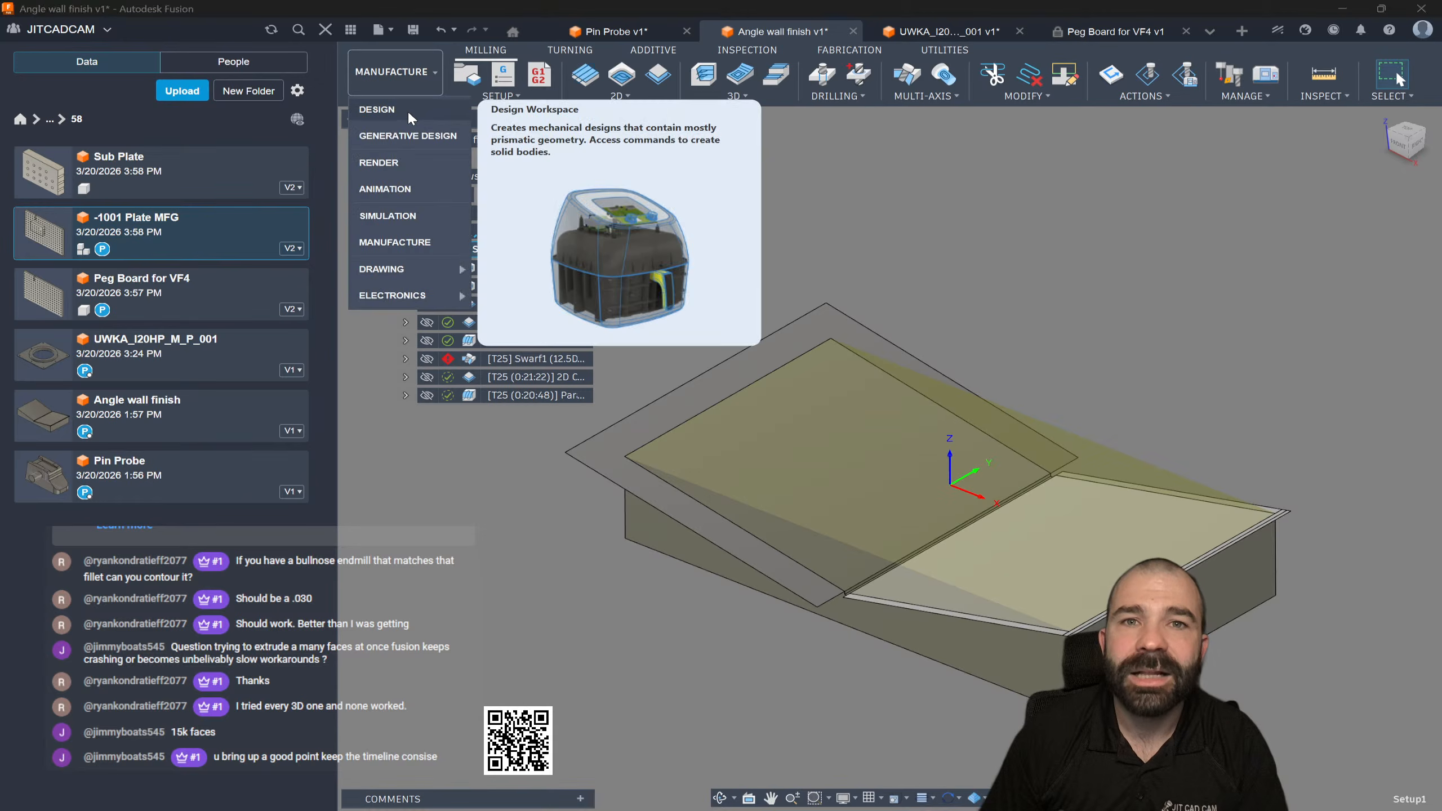
{"action": "left_click", "coordinate": [408, 110]}
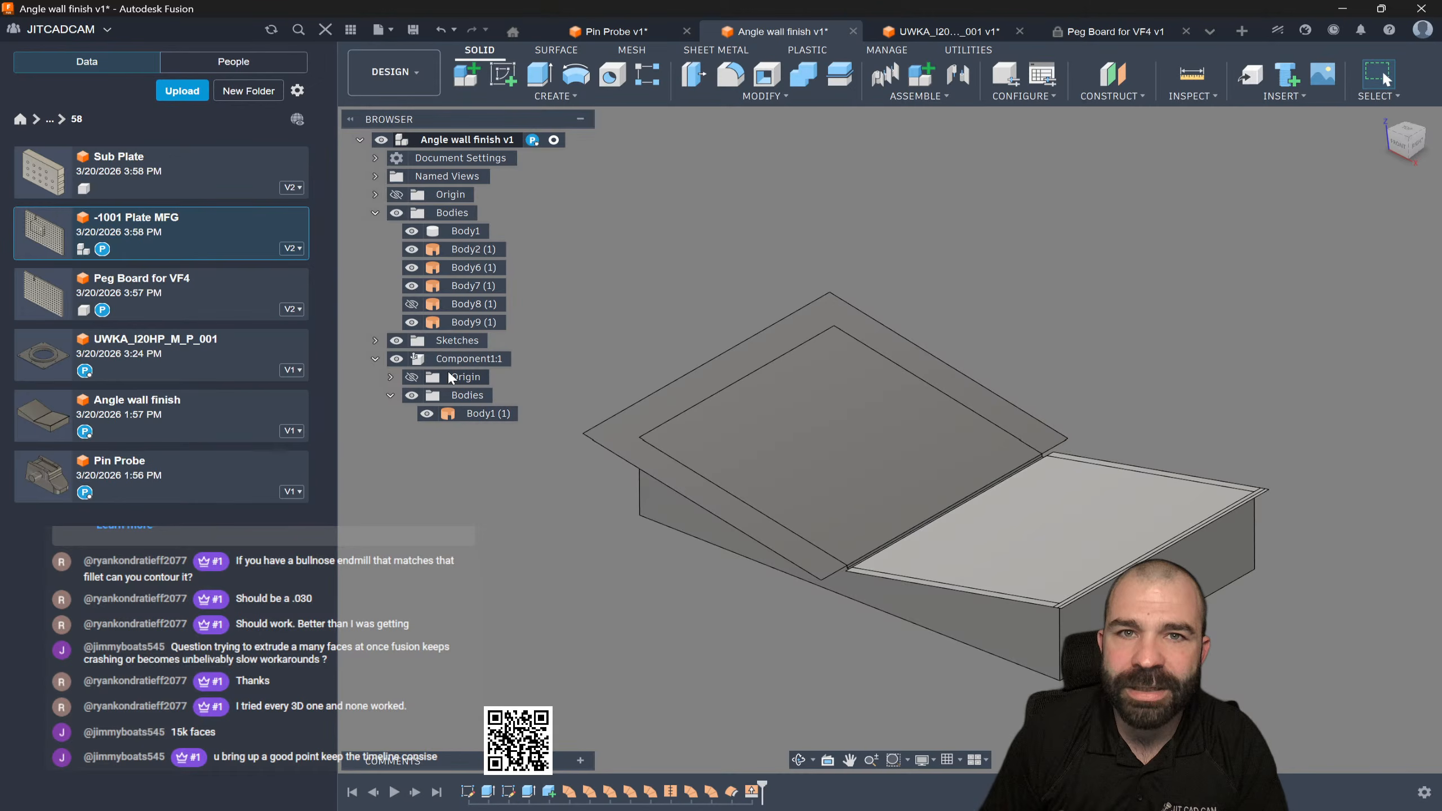
{"action": "left_click", "coordinate": [466, 413]}
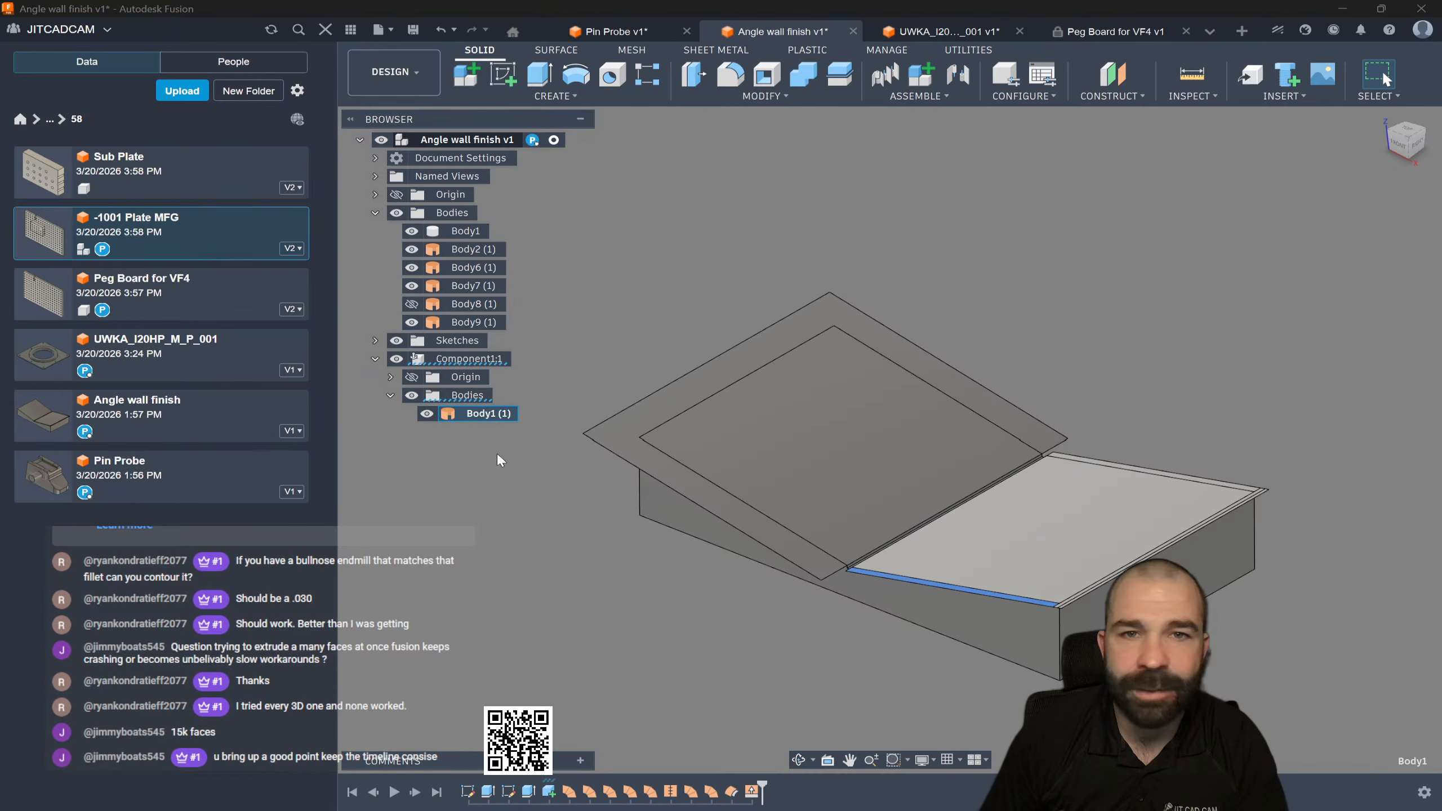
{"action": "left_click", "coordinate": [430, 361]}
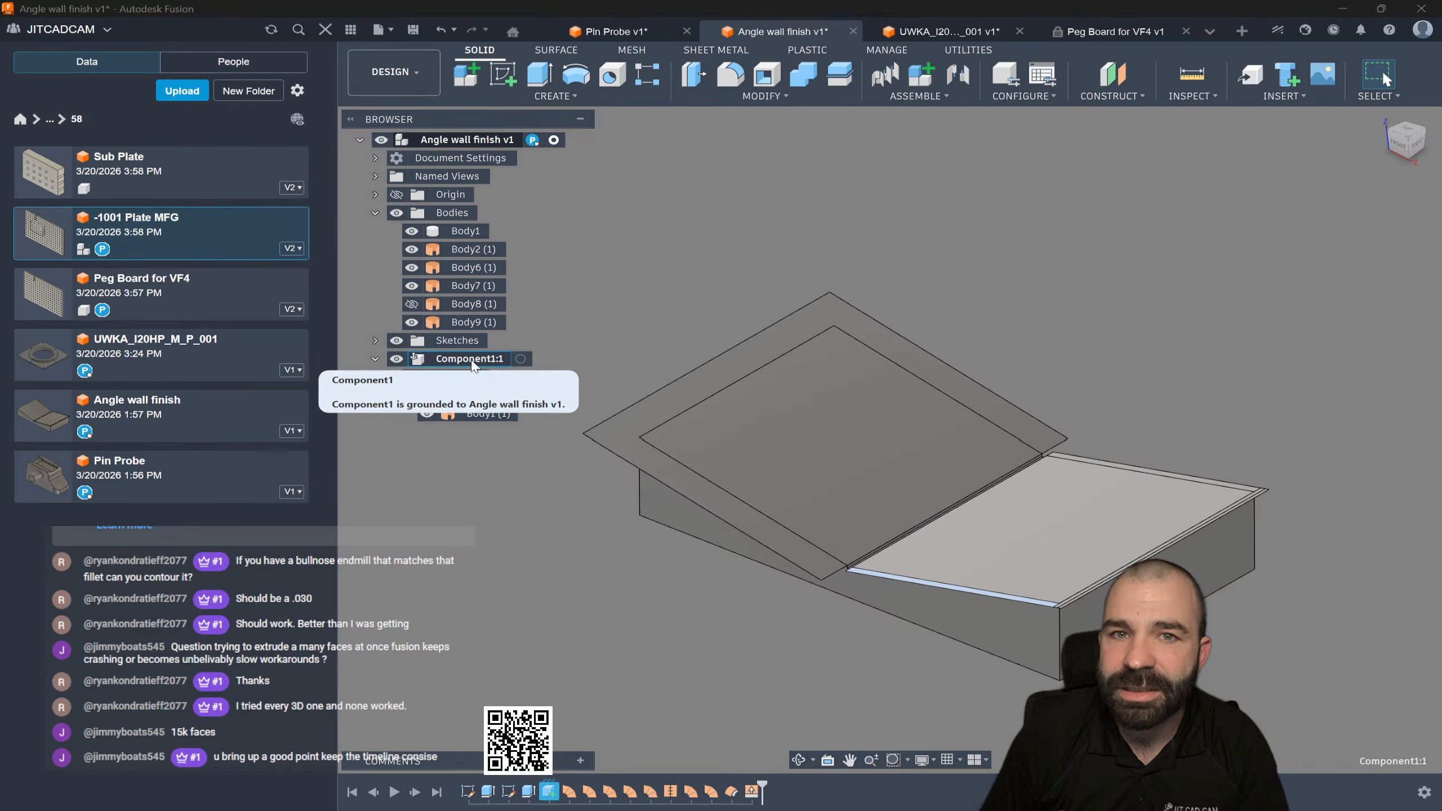
{"action": "left_click", "coordinate": [427, 142]}
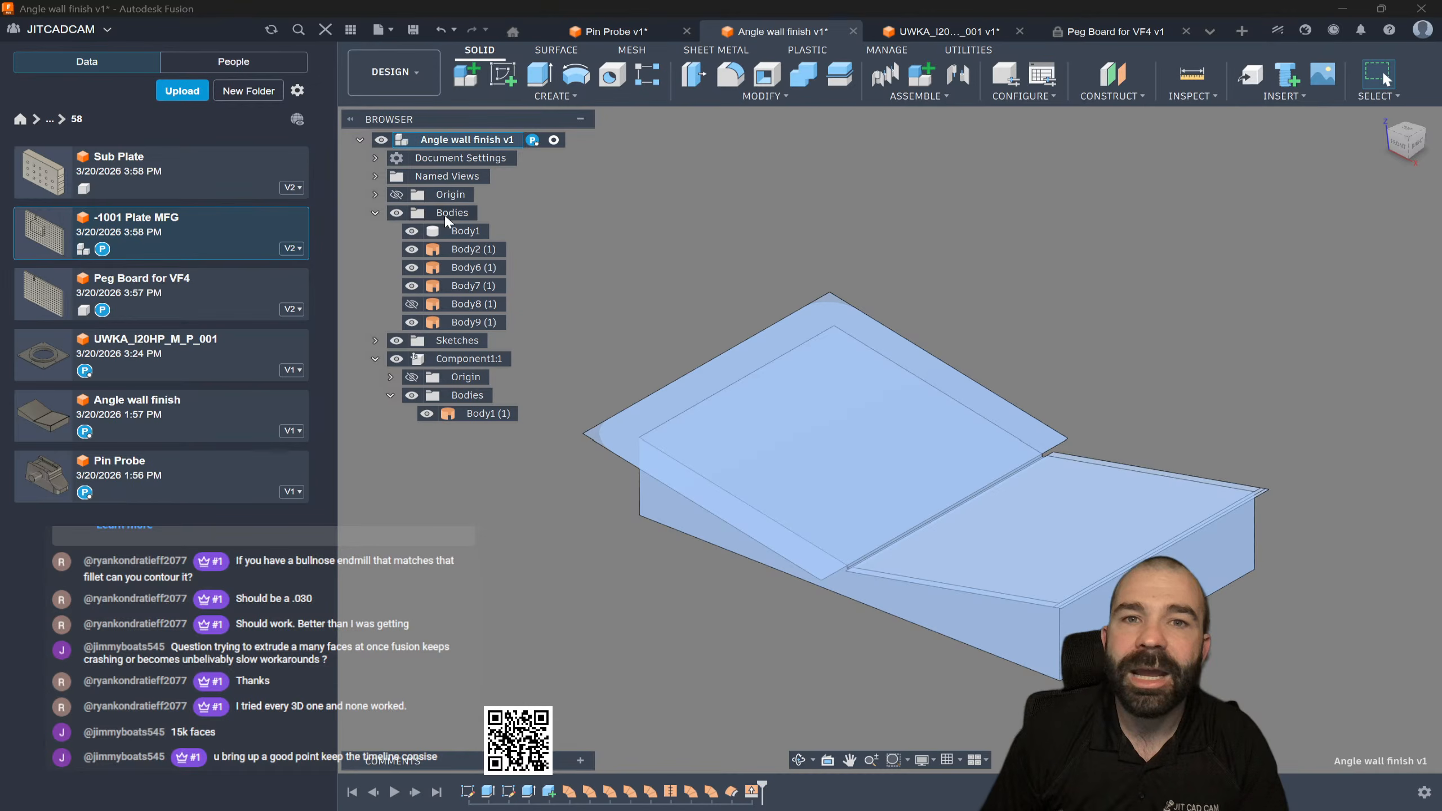
{"action": "left_click", "coordinate": [448, 232]}
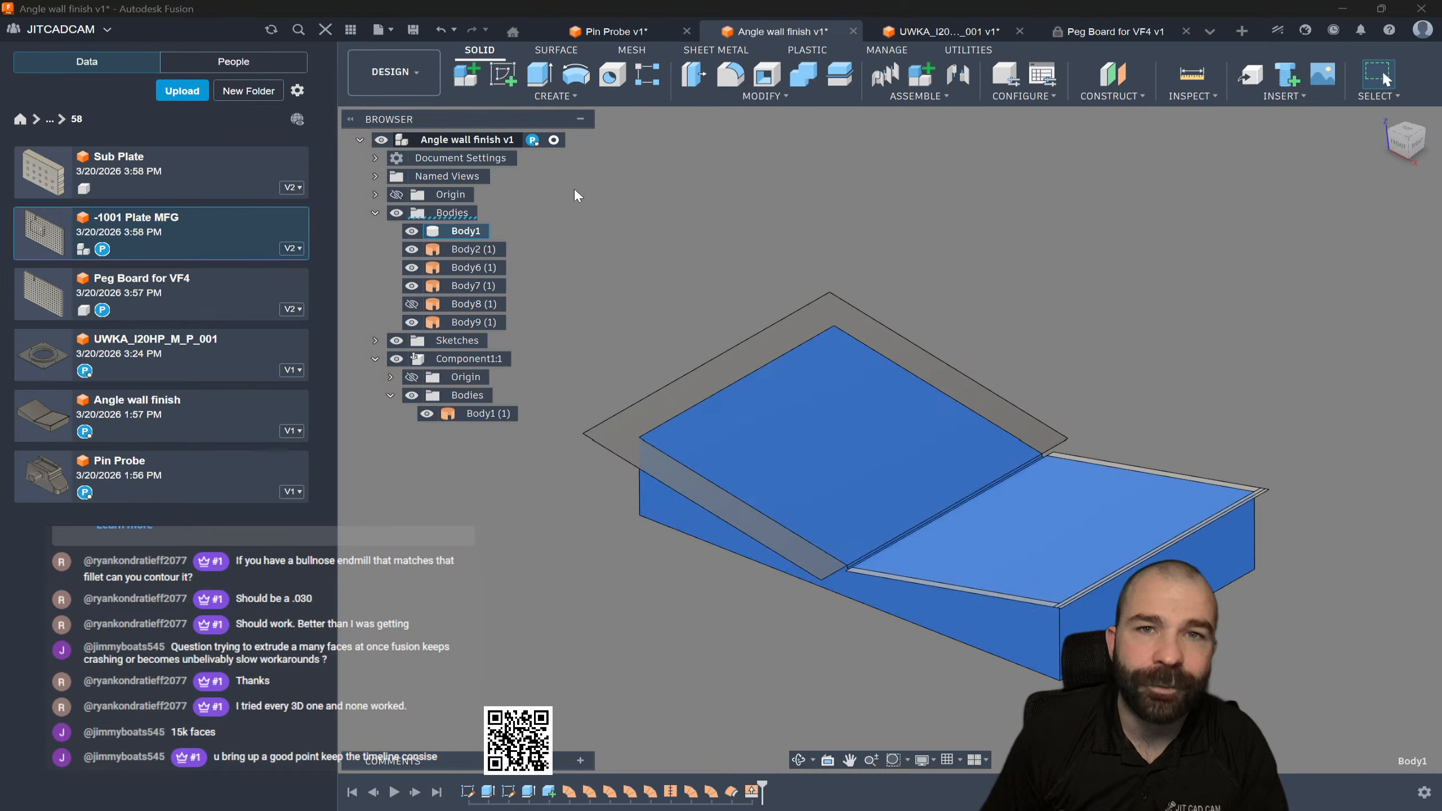
Step: Show Pin Probe in the Design workspace and collapse the Blade Body's bodies folder and the Pin component
{"action": "left_click", "coordinate": [618, 37]}
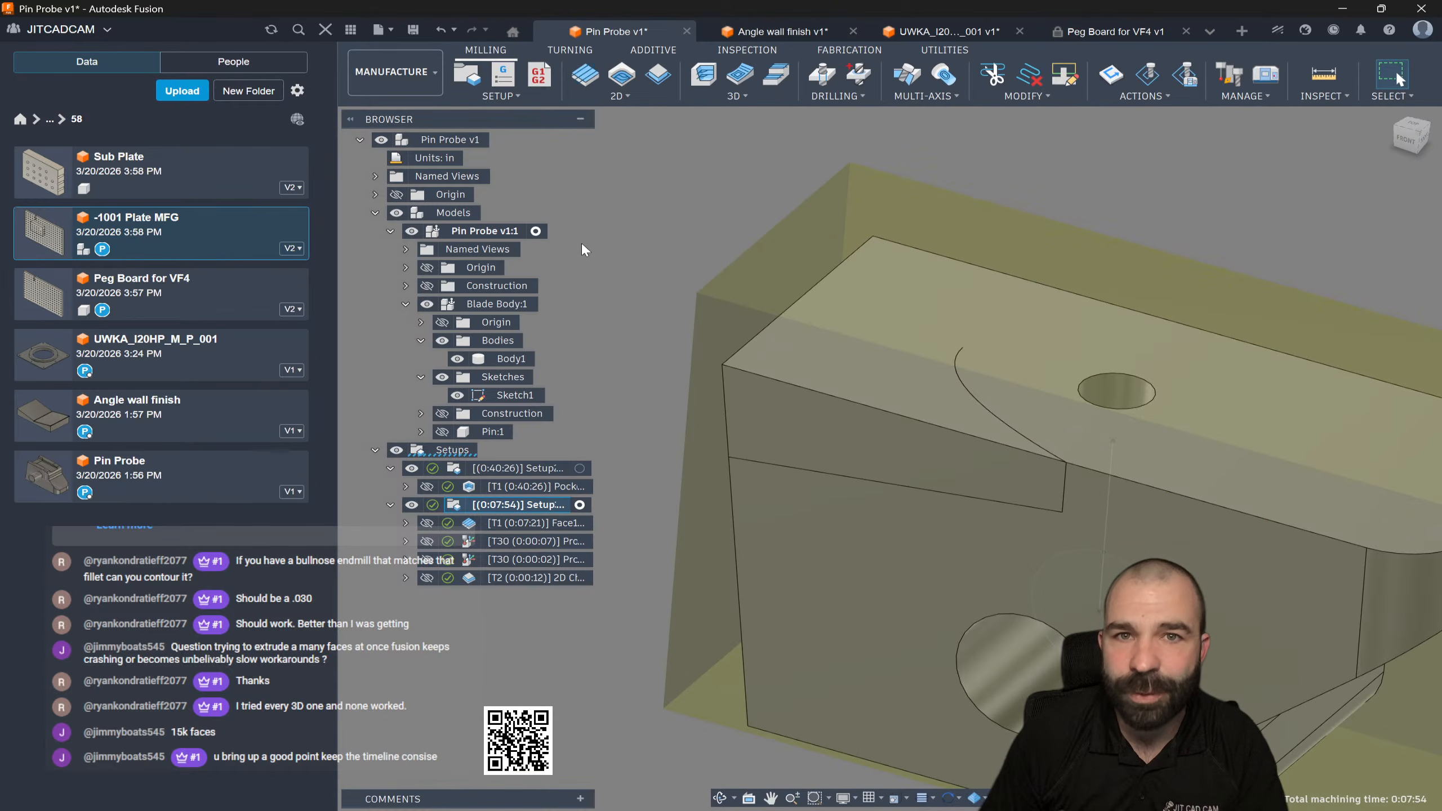
{"action": "left_click", "coordinate": [398, 72]}
{"action": "left_click", "coordinate": [406, 88]}
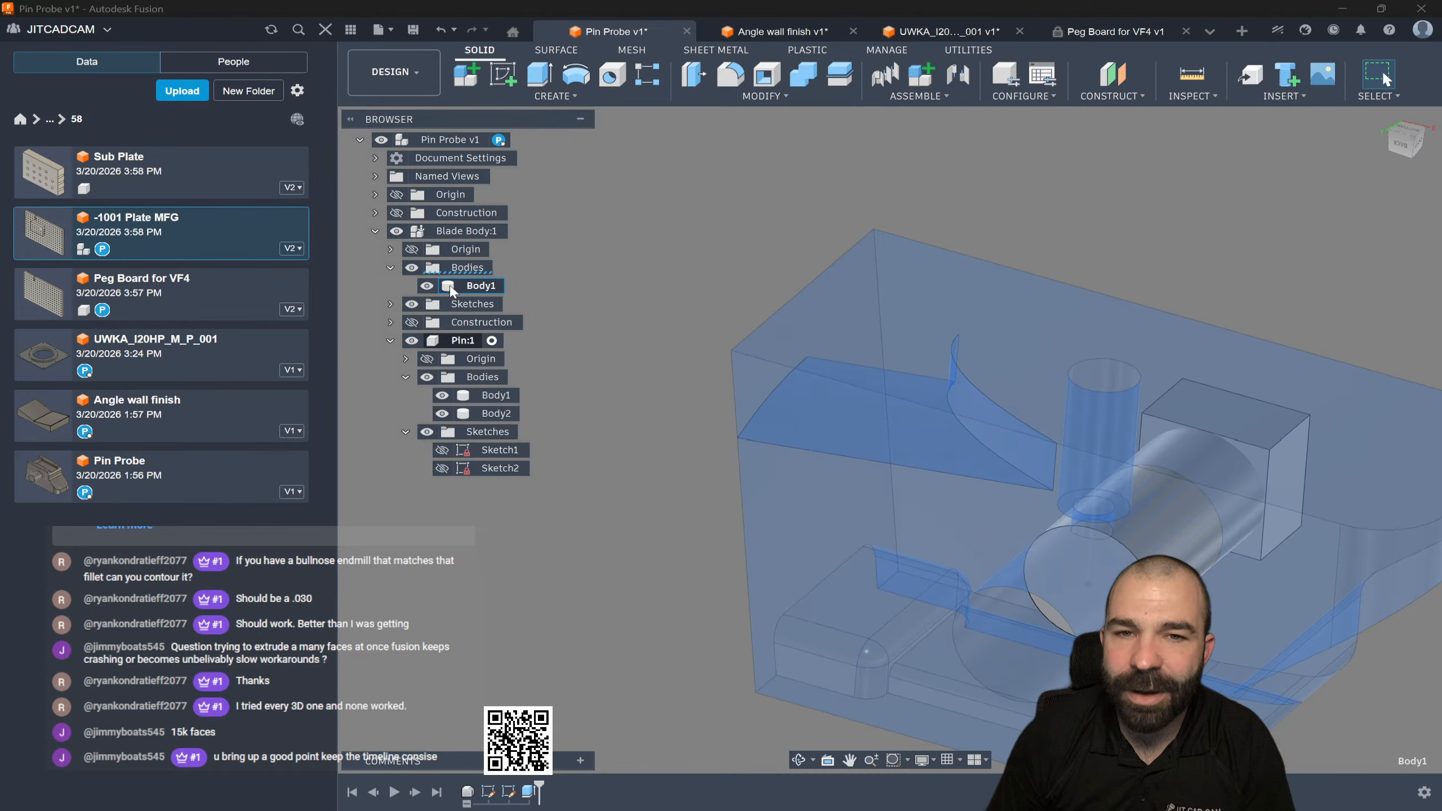
{"action": "left_click", "coordinate": [389, 267]}
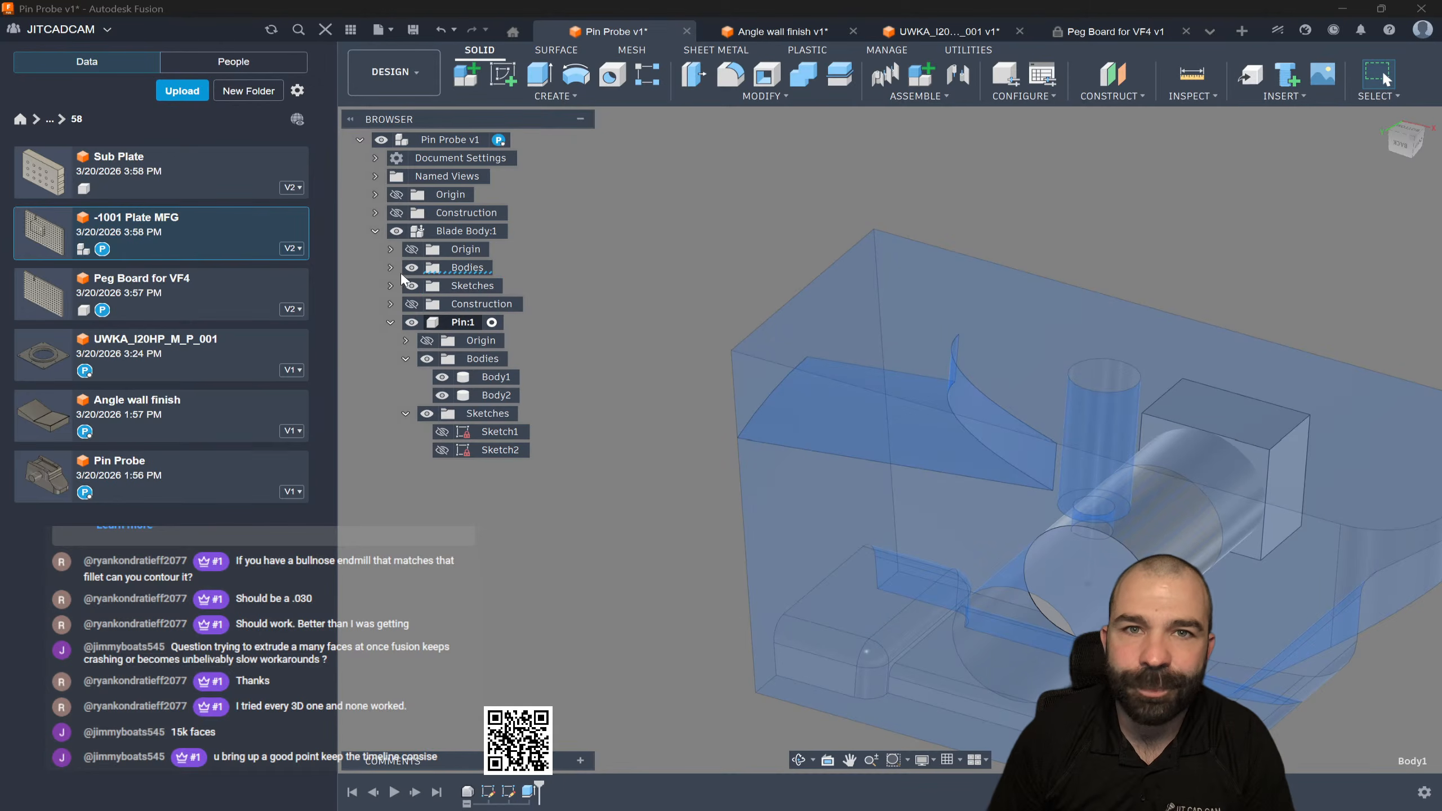
{"action": "left_click", "coordinate": [390, 322]}
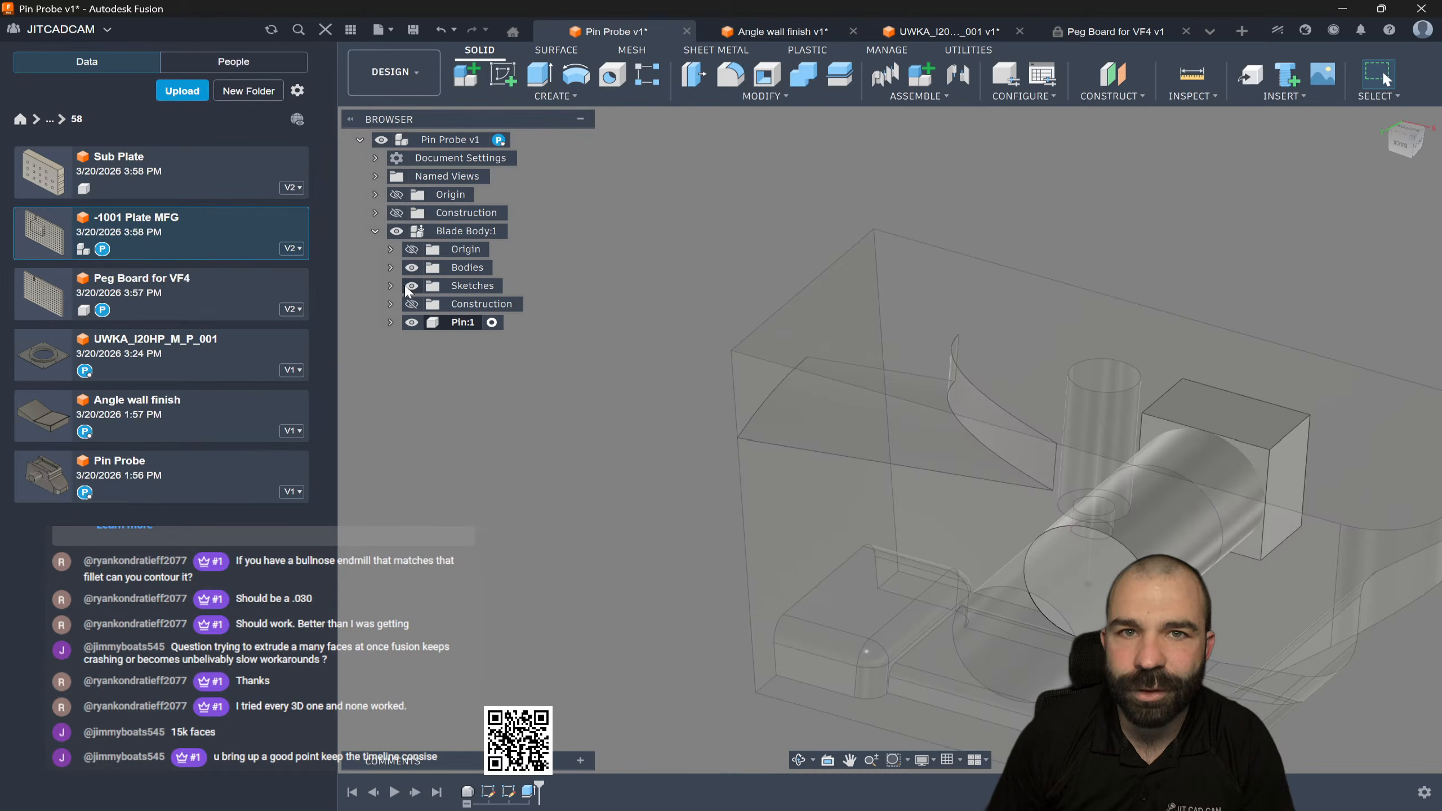
Step: Create a component from Body1 under Blade Body and highlight it and the Pin component to compare them
{"action": "left_click", "coordinate": [390, 268]}
{"action": "right_click", "coordinate": [475, 287]}
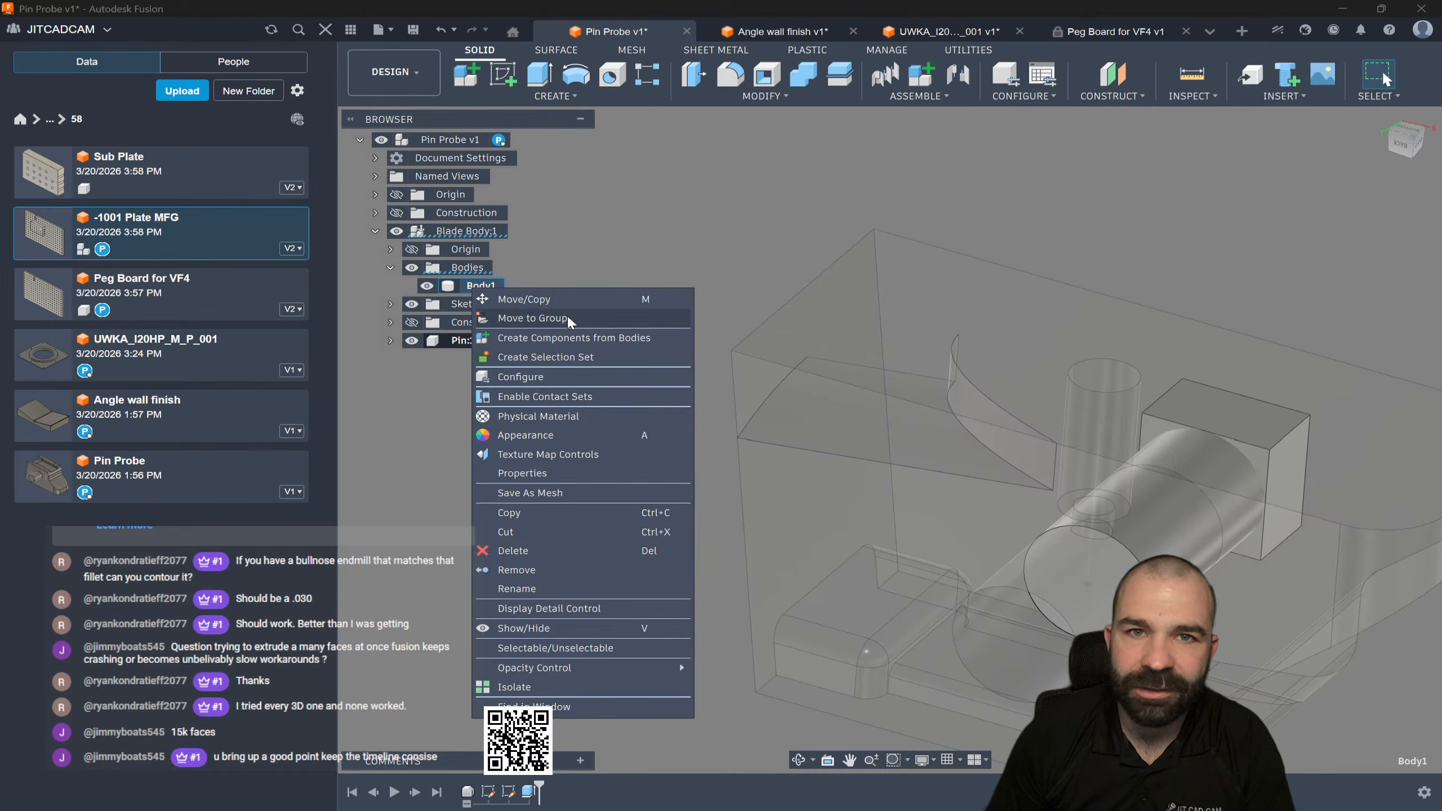
{"action": "left_click", "coordinate": [575, 336]}
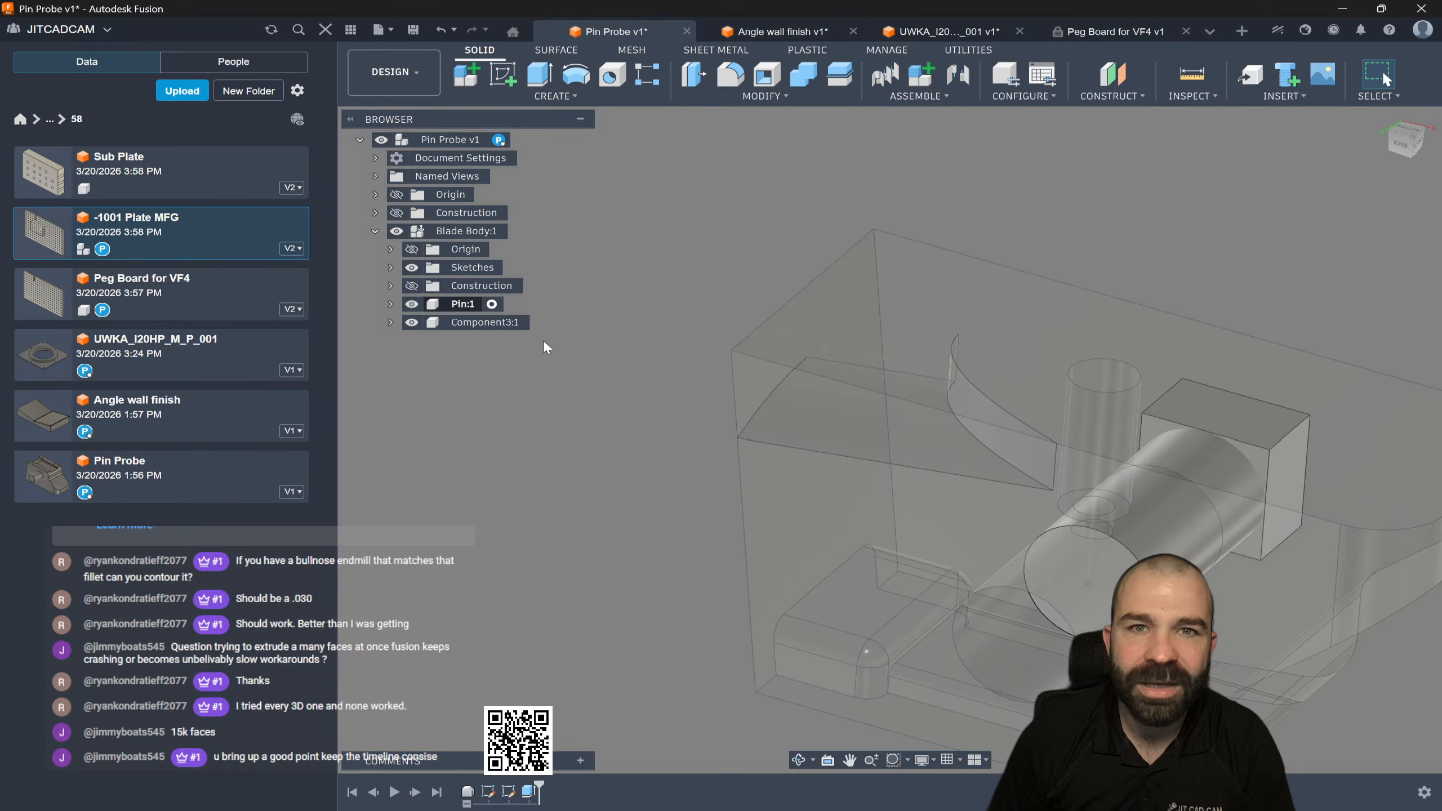
{"action": "double_click", "coordinate": [478, 323]}
{"action": "left_click", "coordinate": [484, 358]}
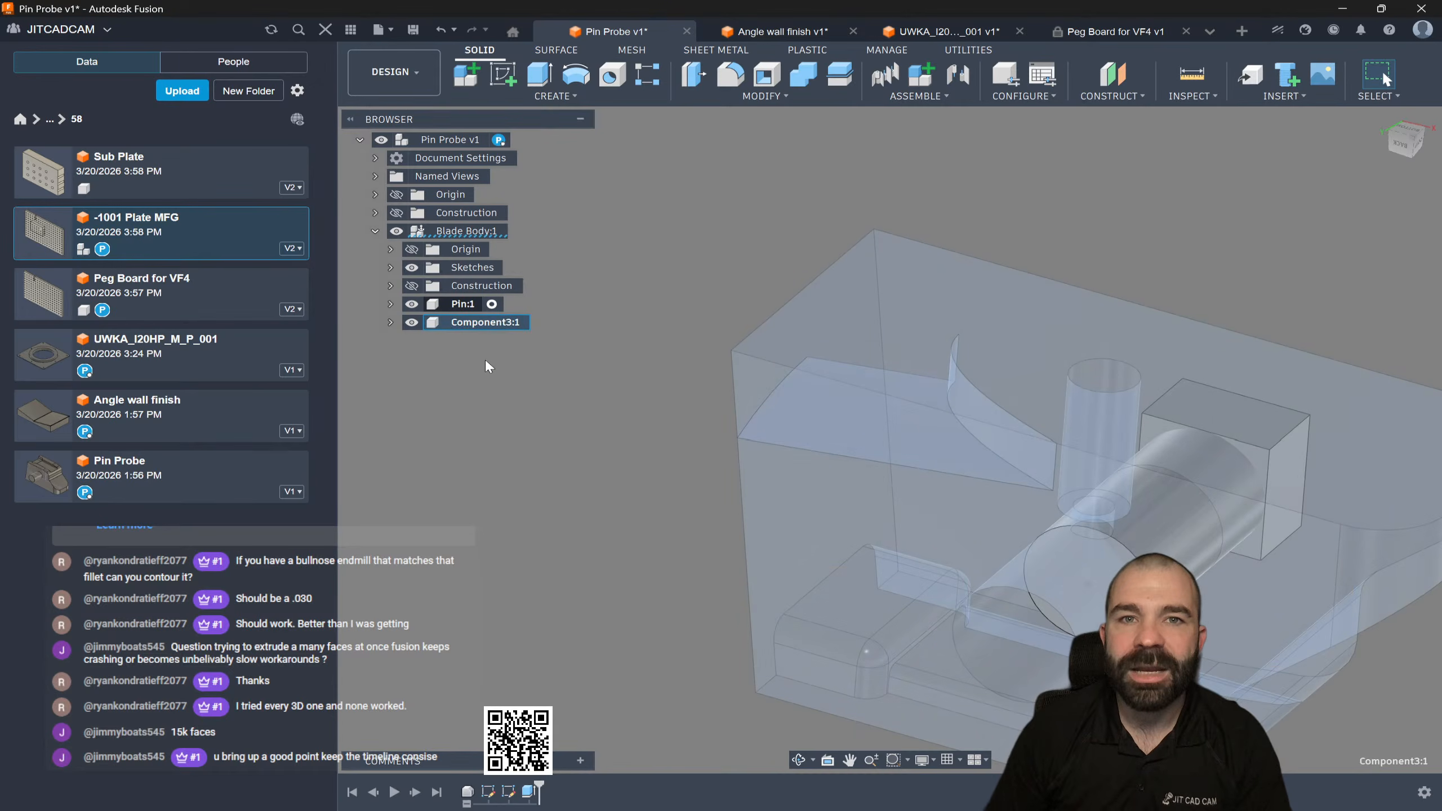
{"action": "left_click", "coordinate": [438, 306]}
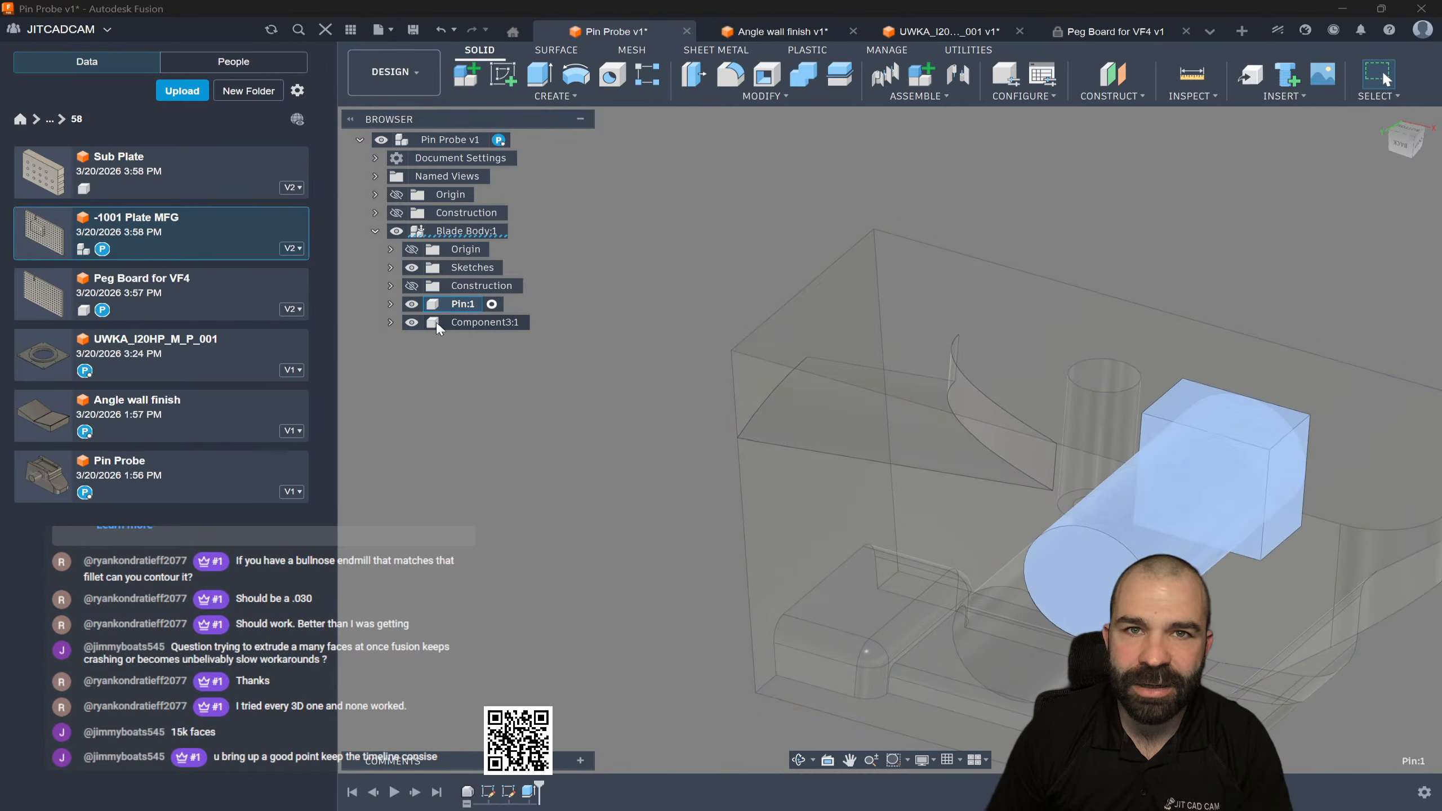
{"action": "left_click", "coordinate": [482, 322]}
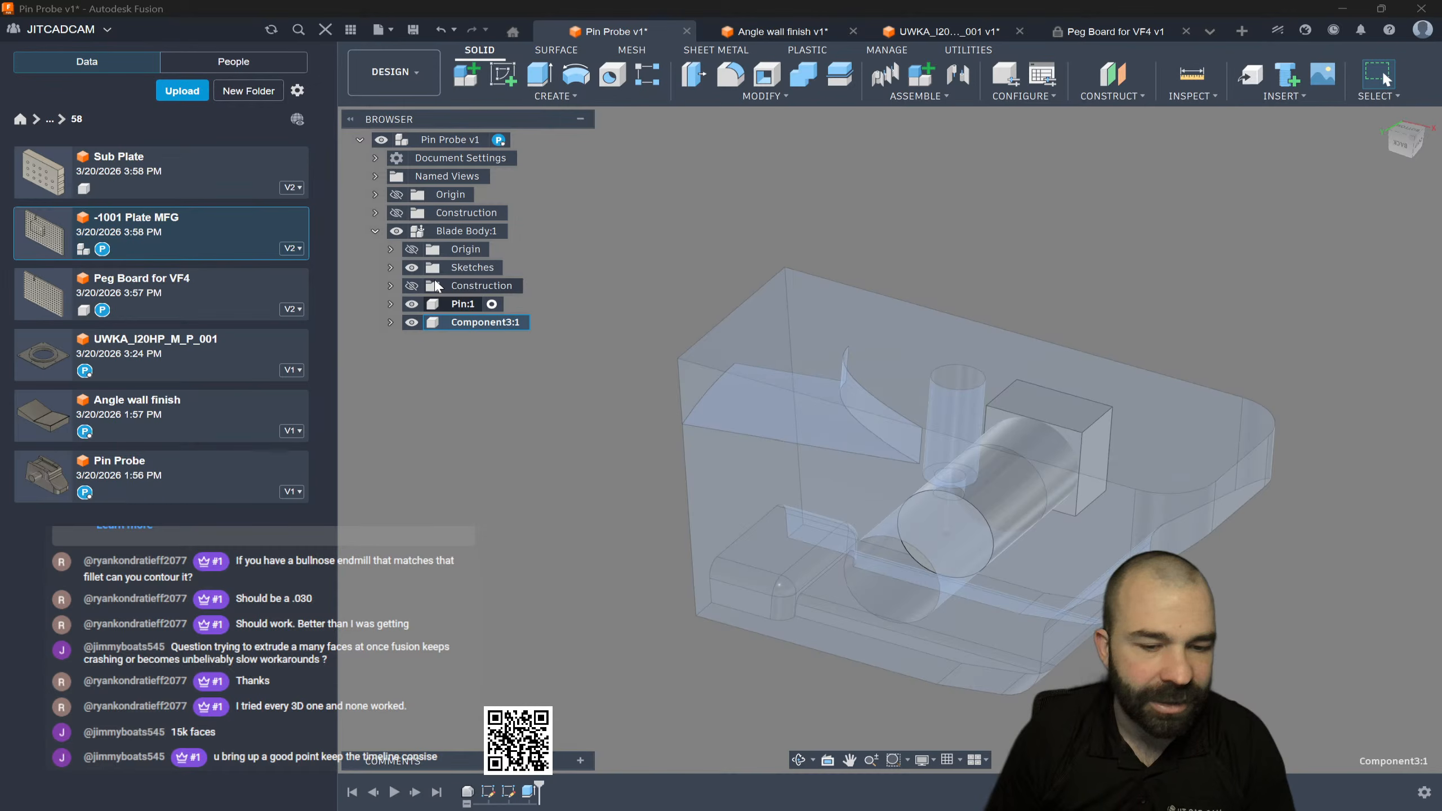
Step: Close the Peg Board for VF4 document, and in -1001 Plate MFG select the Sub Plate with the data panel hidden
{"action": "left_click", "coordinate": [1078, 36]}
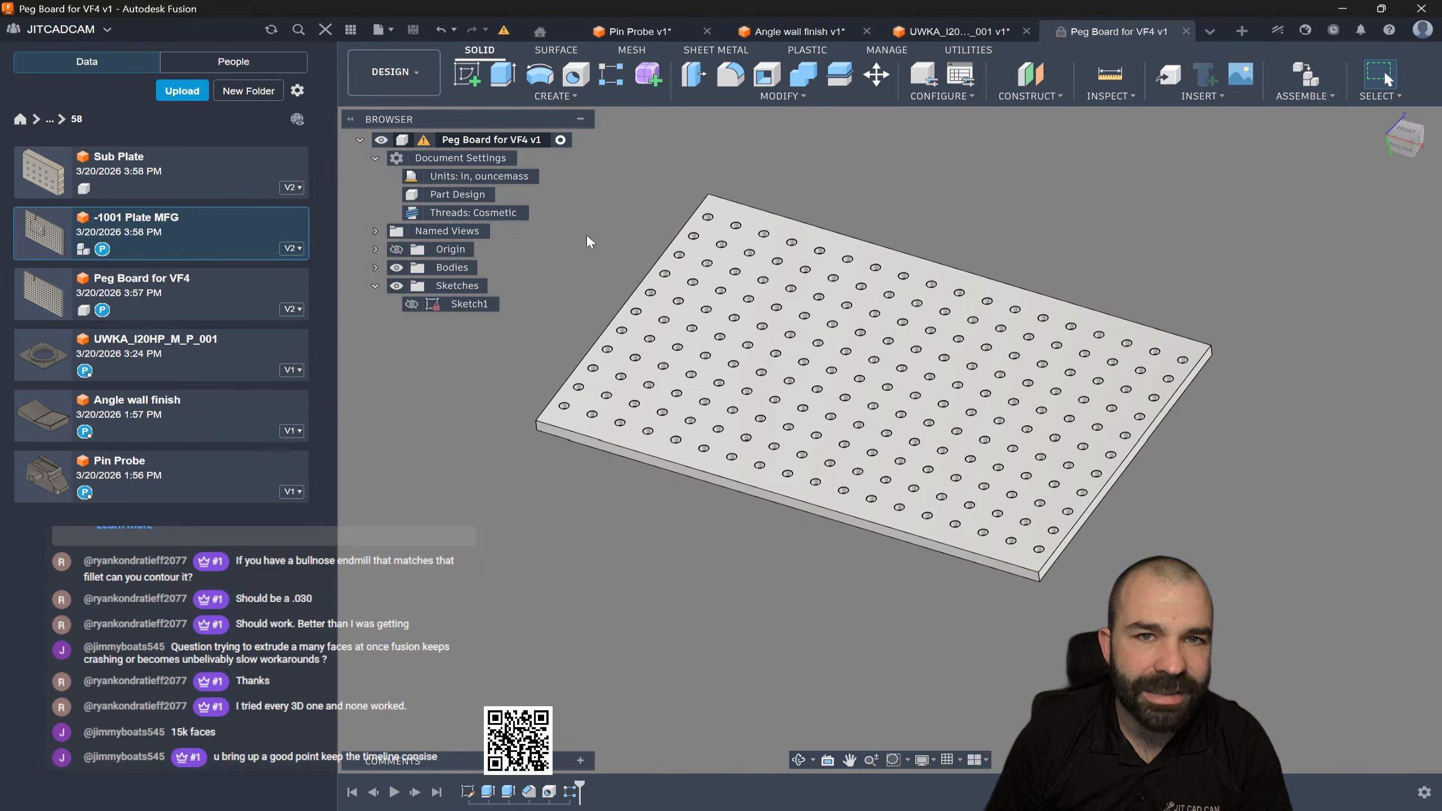
{"action": "left_click", "coordinate": [1185, 31]}
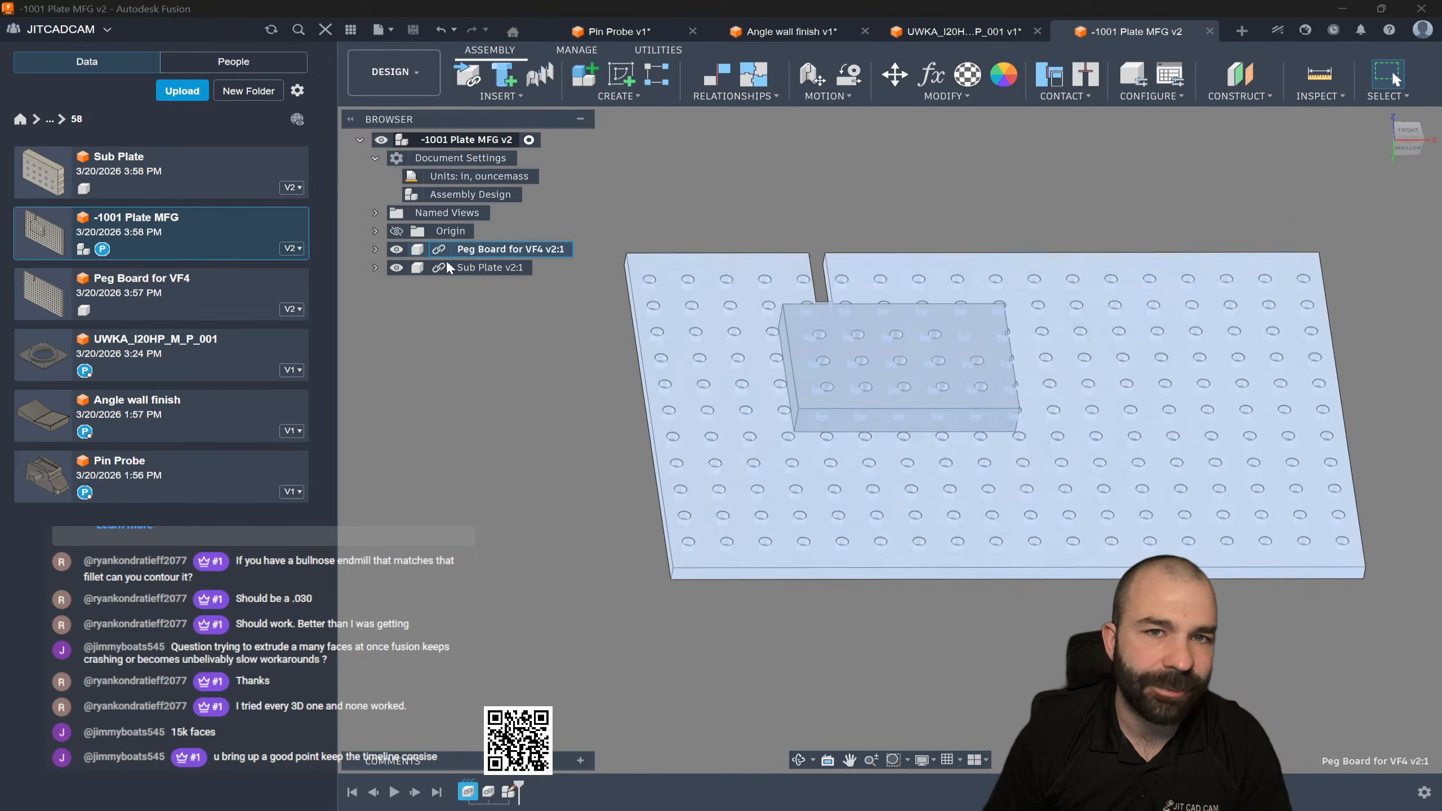
{"action": "left_click", "coordinate": [479, 268]}
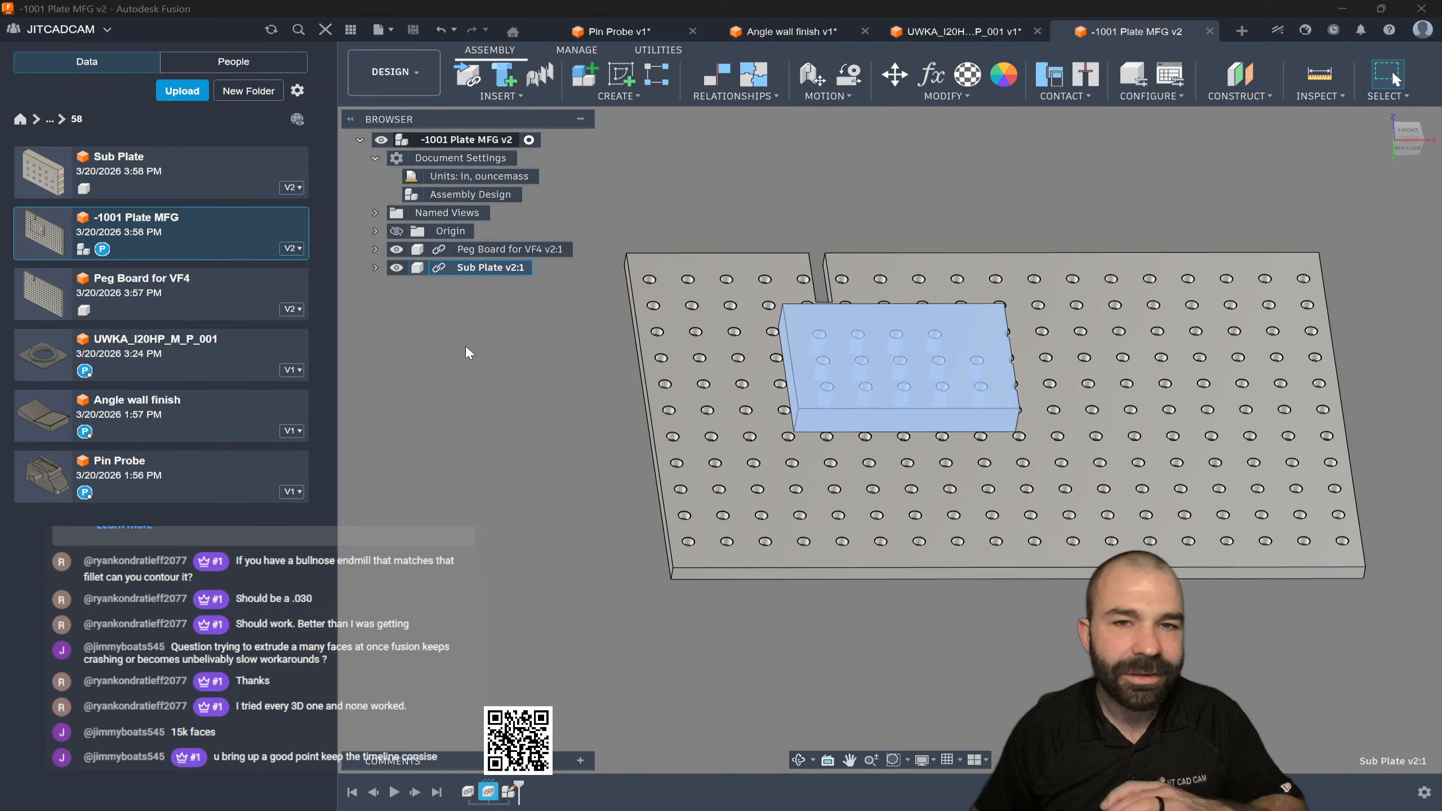
{"action": "left_click", "coordinate": [324, 29]}
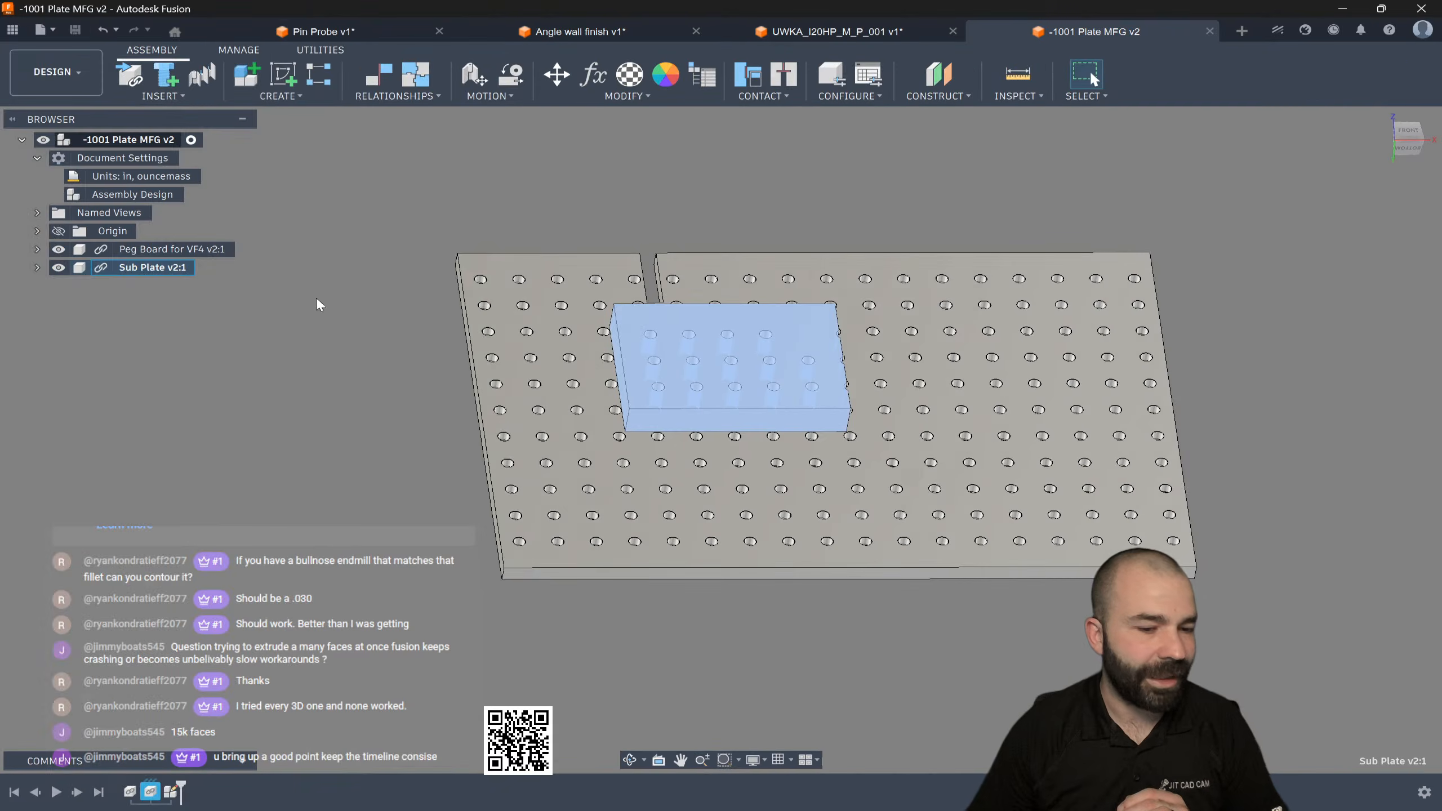